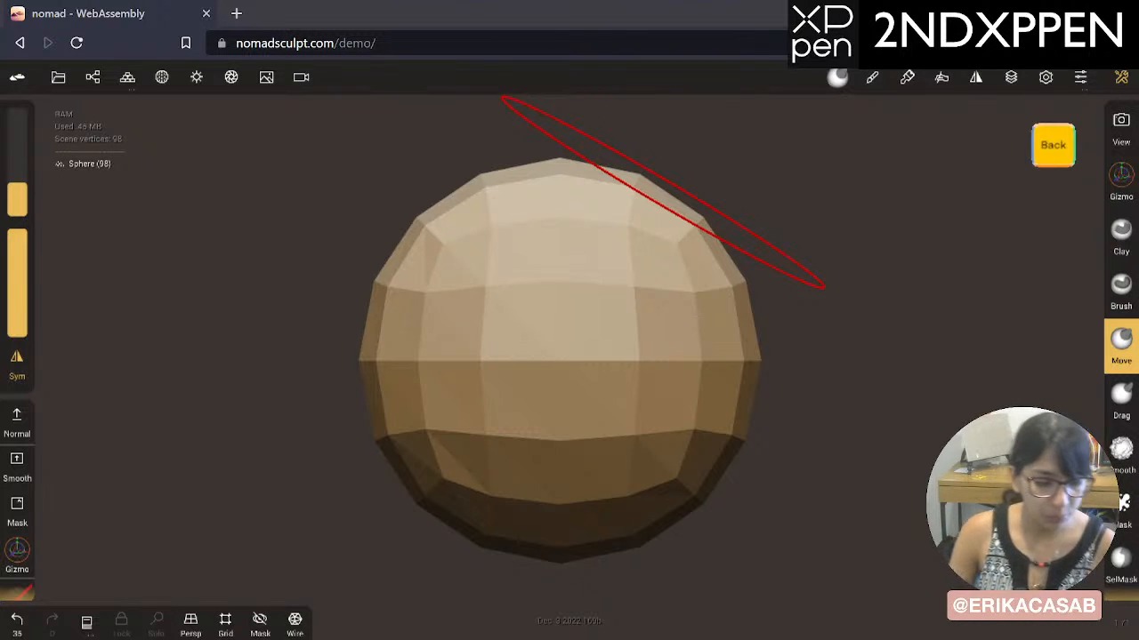
# Step: Examine the project options for saving, opening, importing, auto-saving and exporting, including the save name dialog, without saving anything
pyautogui.click(57, 77)
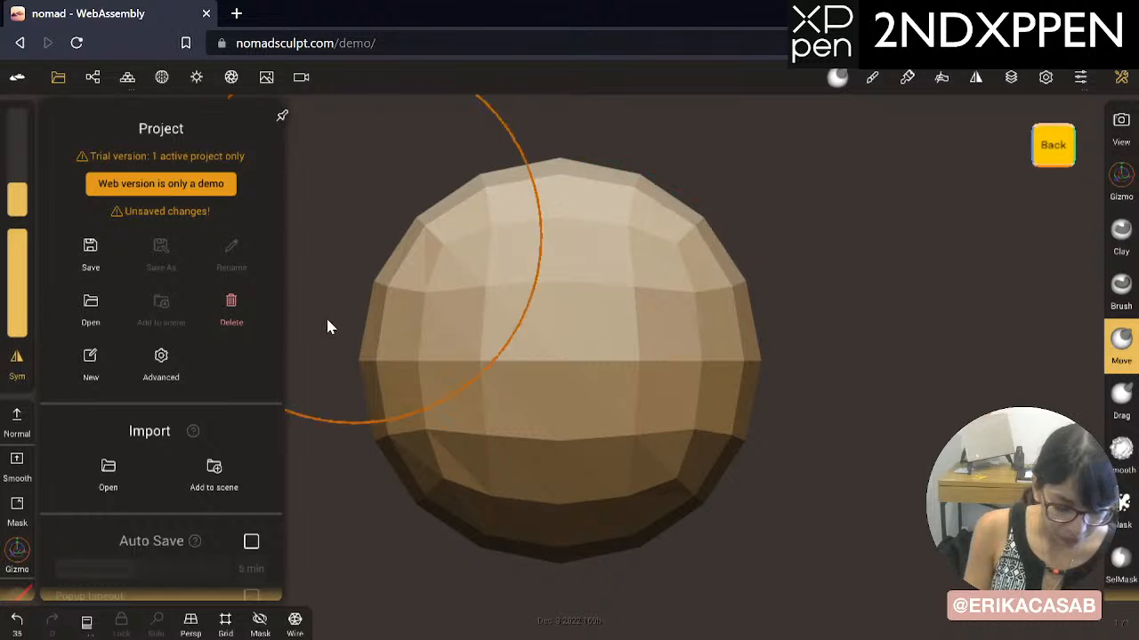
pyautogui.scroll(-1, 248, 409)
pyautogui.scroll(1, 247, 418)
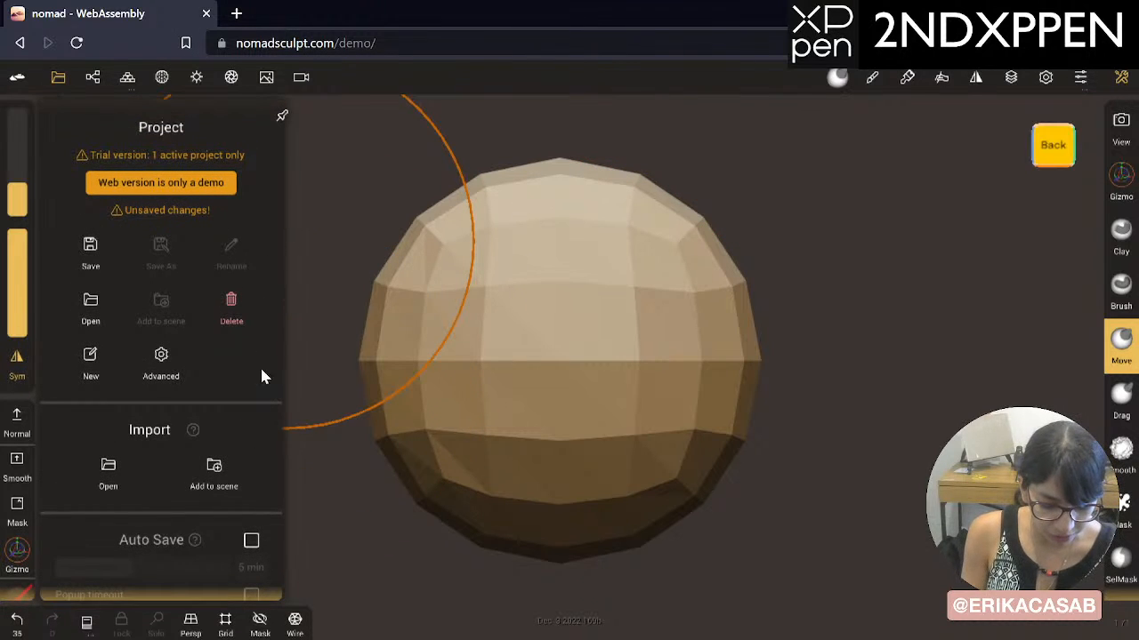
pyautogui.moveTo(254, 427); pyautogui.dragTo(258, 347)
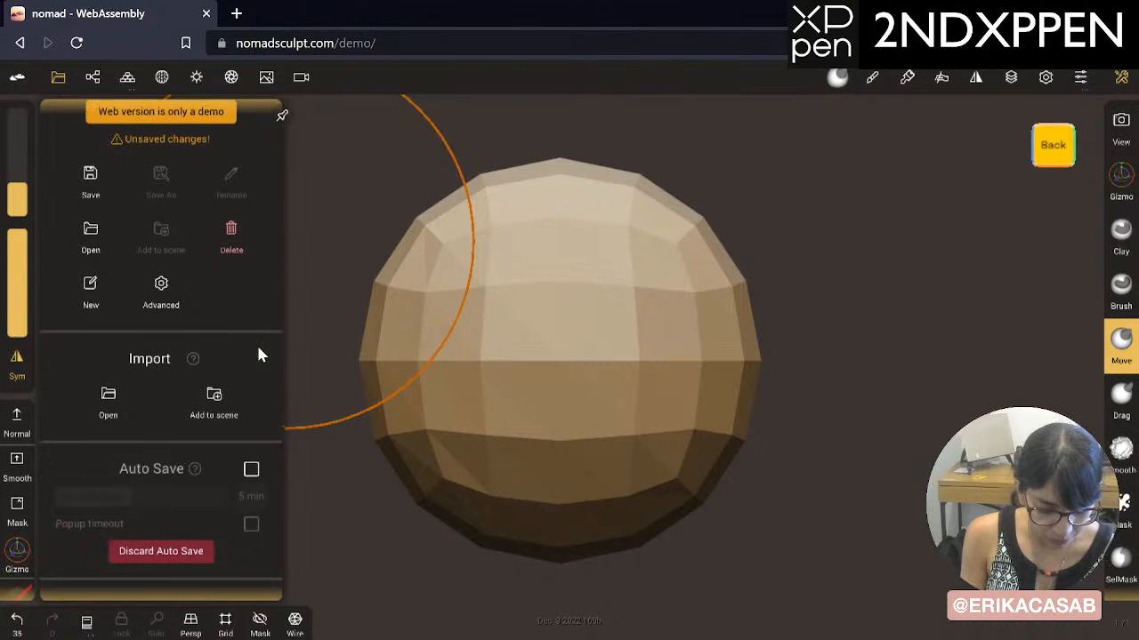
pyautogui.click(91, 166)
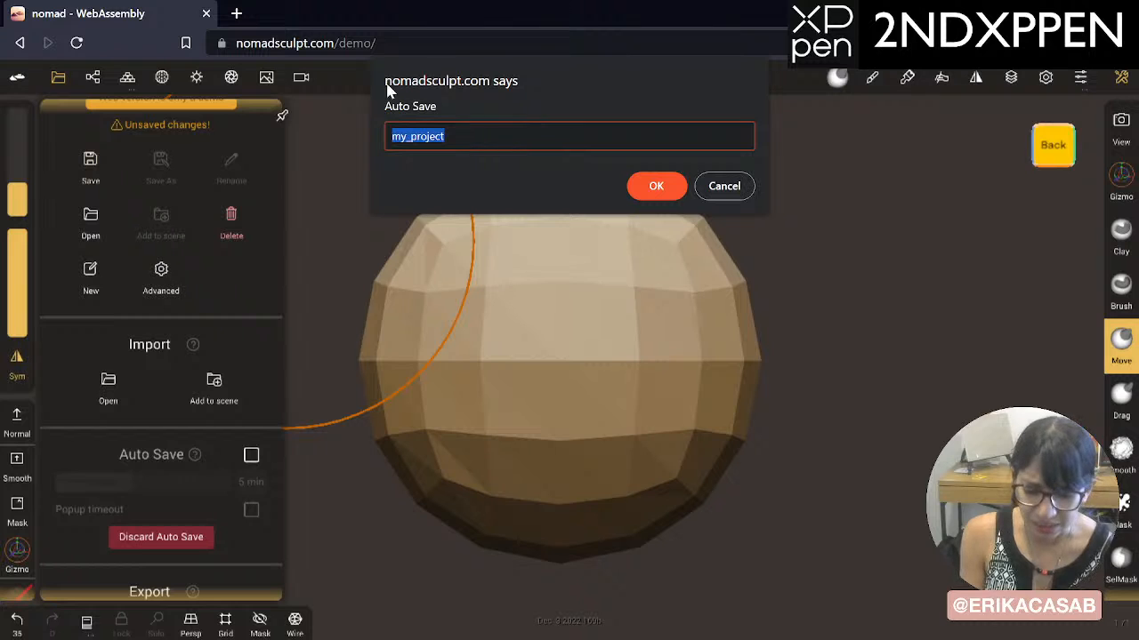
pyautogui.click(729, 188)
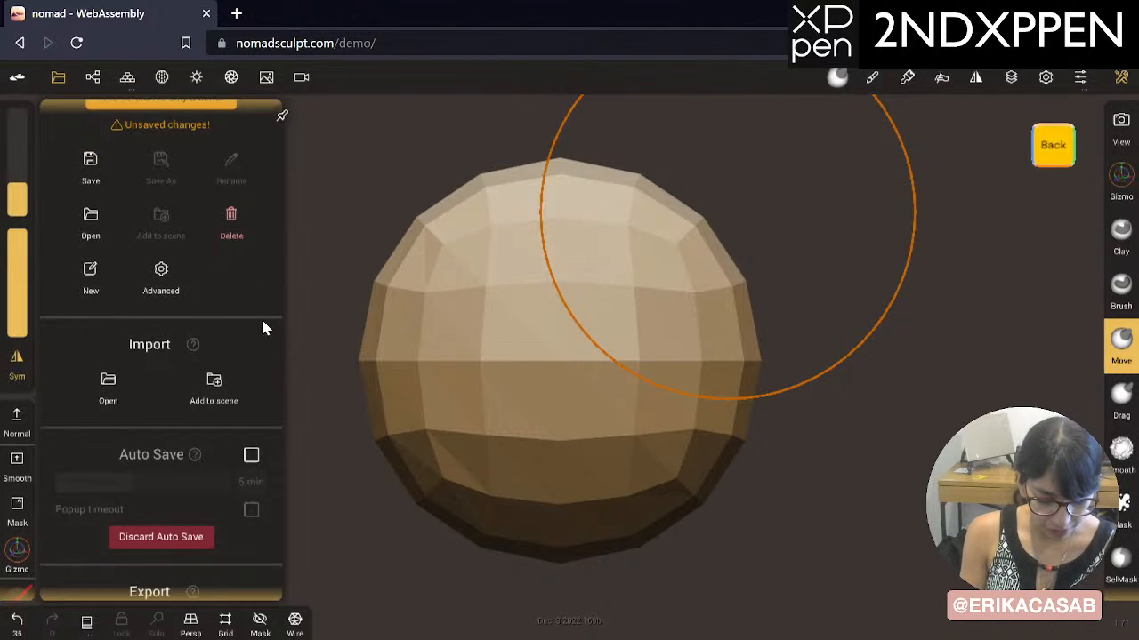
pyautogui.scroll(-3, 261, 328)
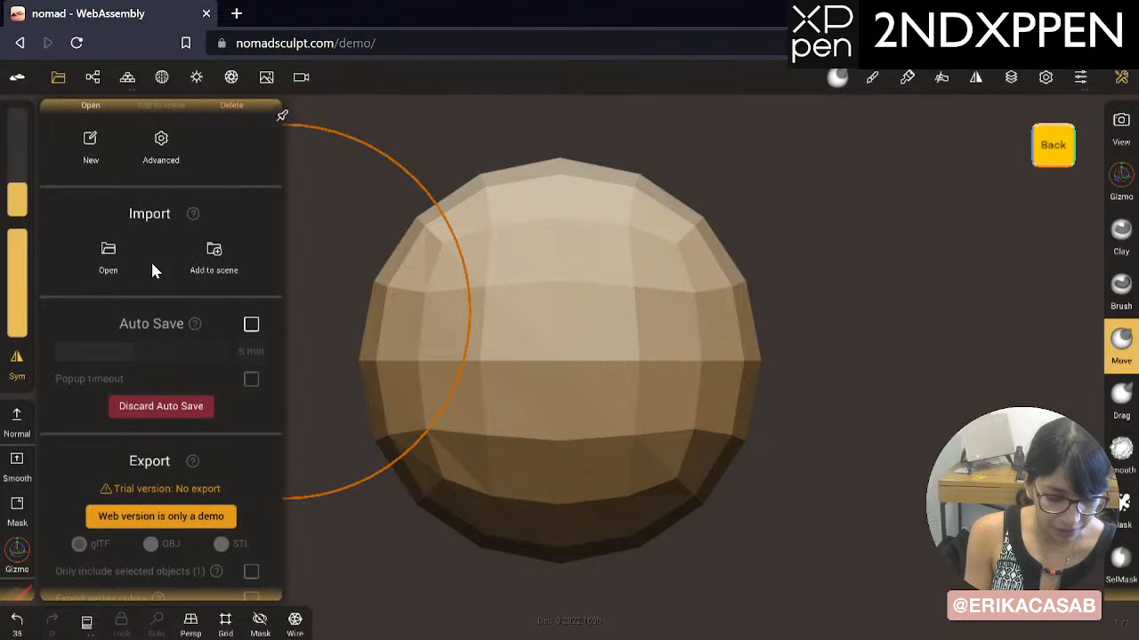
pyautogui.scroll(-5, 270, 255)
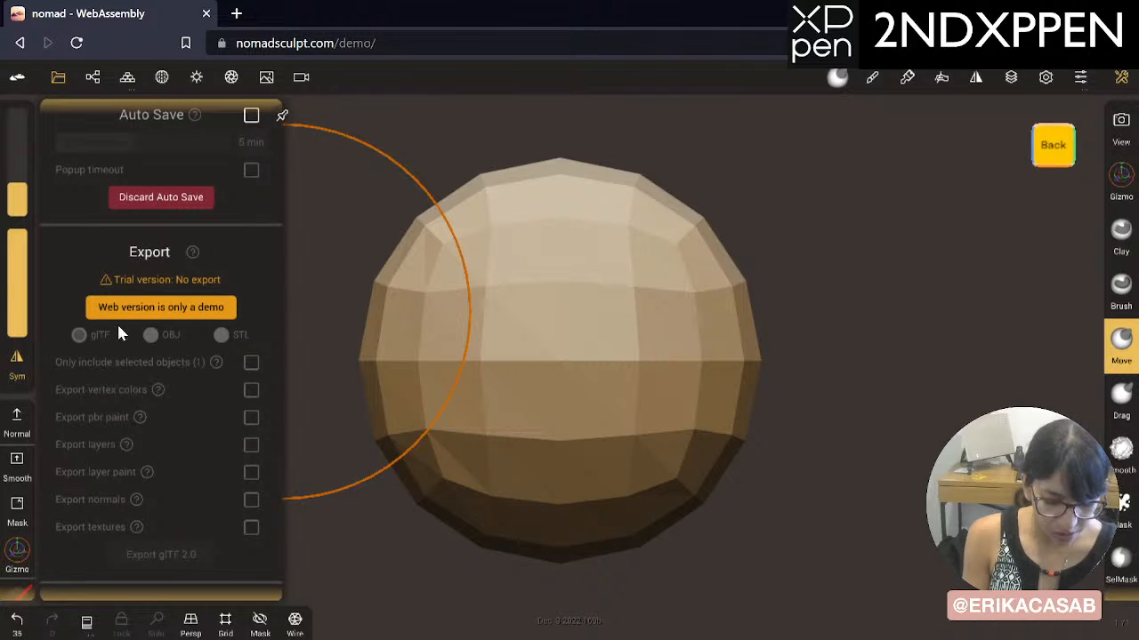
pyautogui.scroll(10, 255, 254)
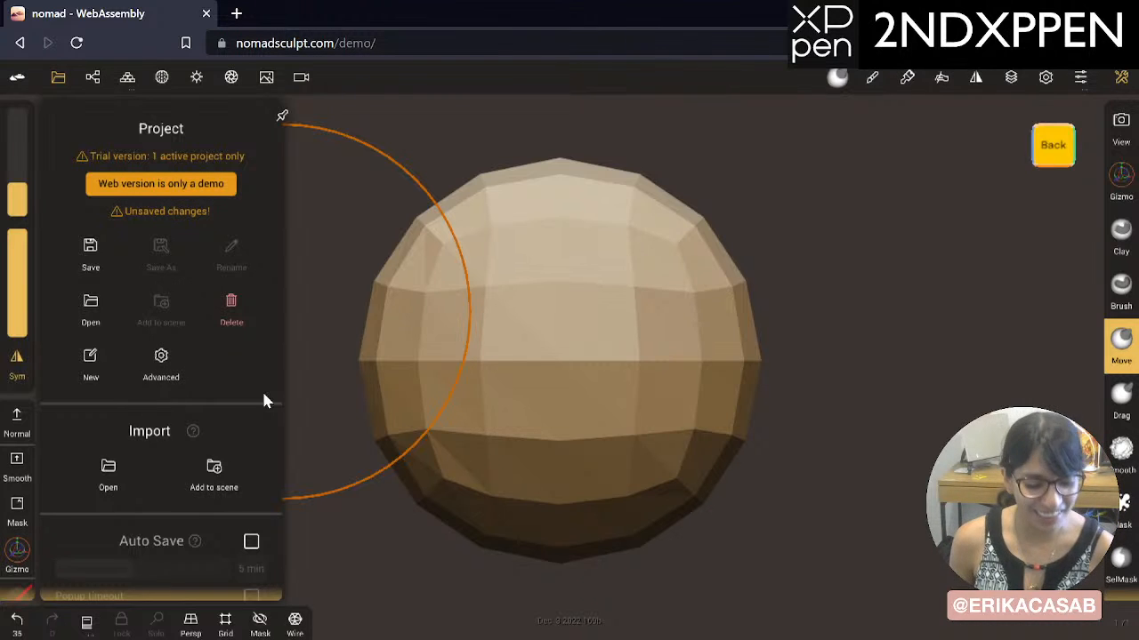
pyautogui.click(57, 77)
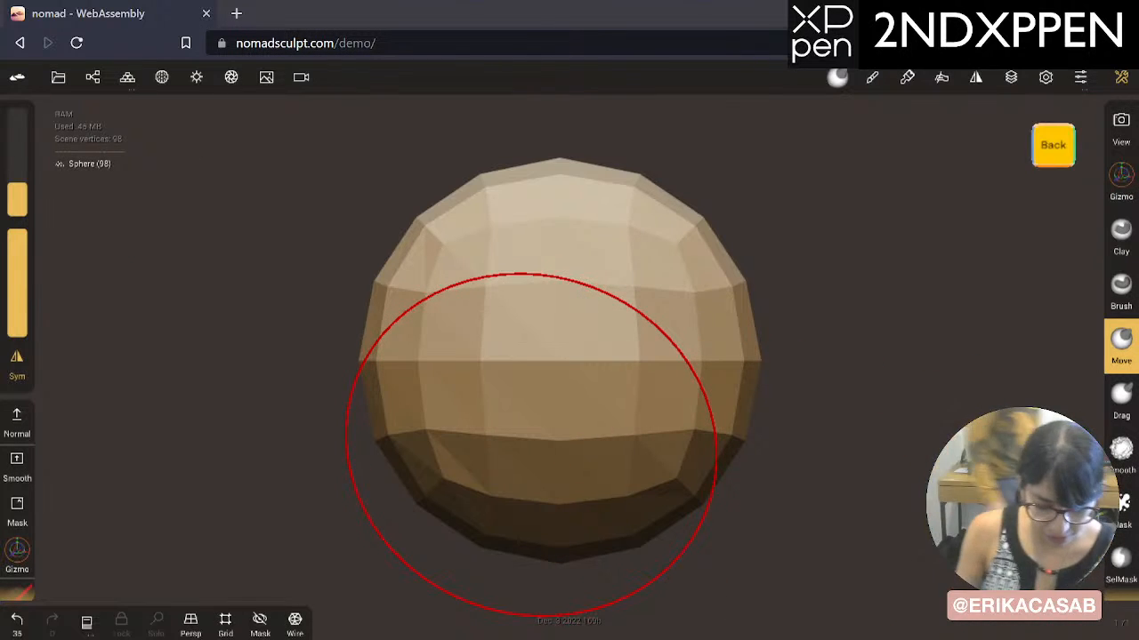
# Step: Turn on the background reference image of the color-blocked skull and examine it beside the sphere
pyautogui.click(266, 77)
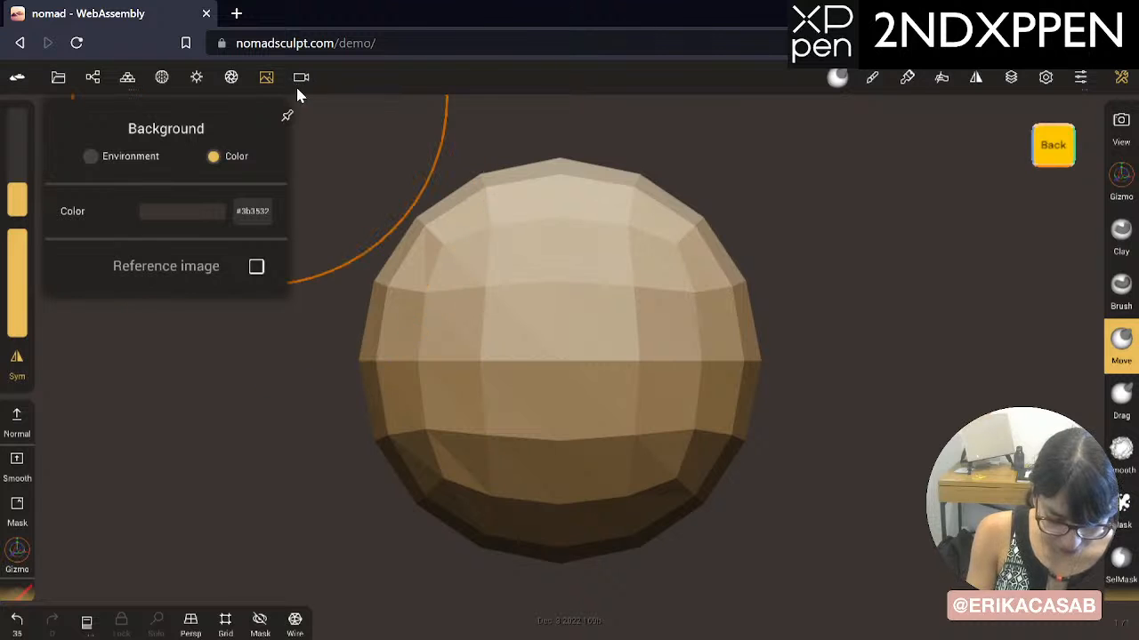
pyautogui.click(256, 266)
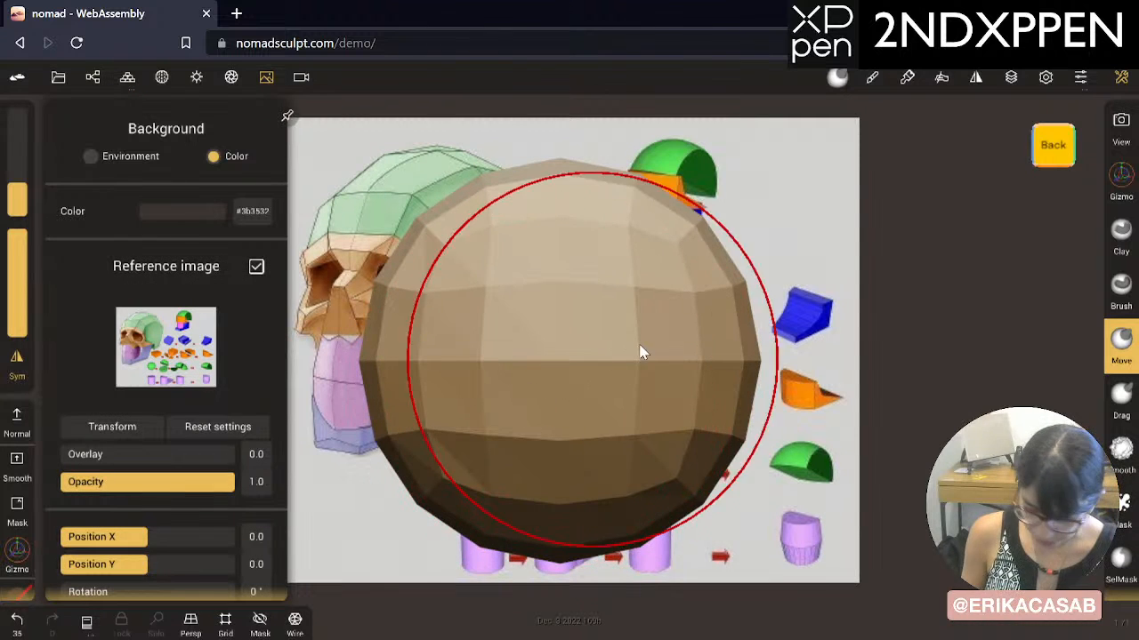
pyautogui.moveTo(638, 377); pyautogui.dragTo(1078, 342, button='middle')
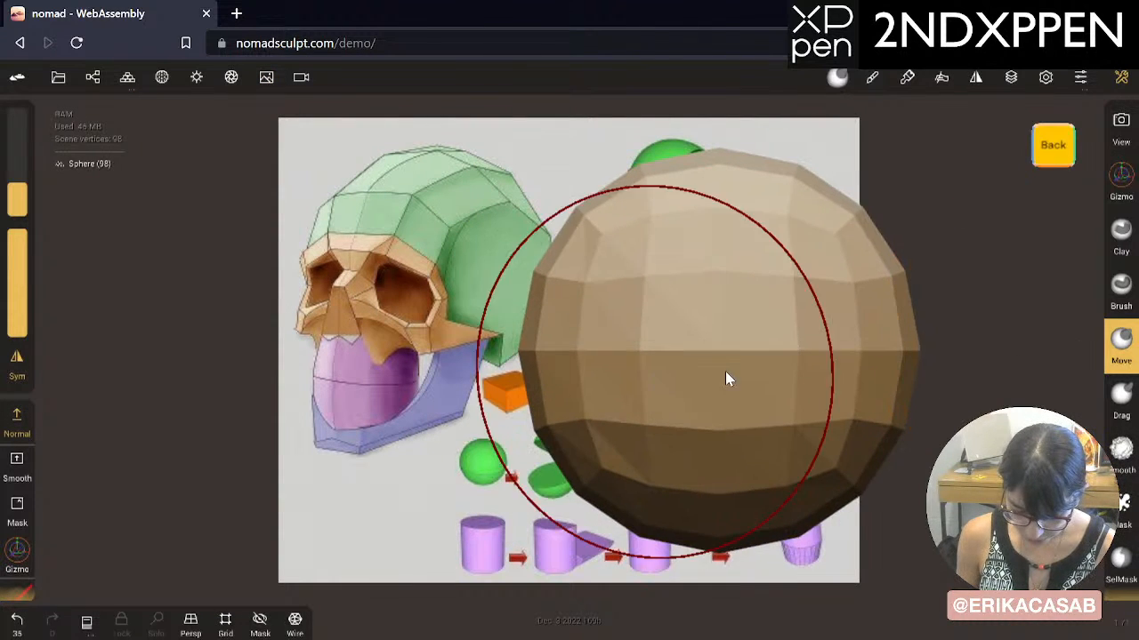
pyautogui.moveTo(725, 373); pyautogui.dragTo(1073, 377, button='middle')
pyautogui.moveTo(816, 392); pyautogui.dragTo(1037, 389, button='middle')
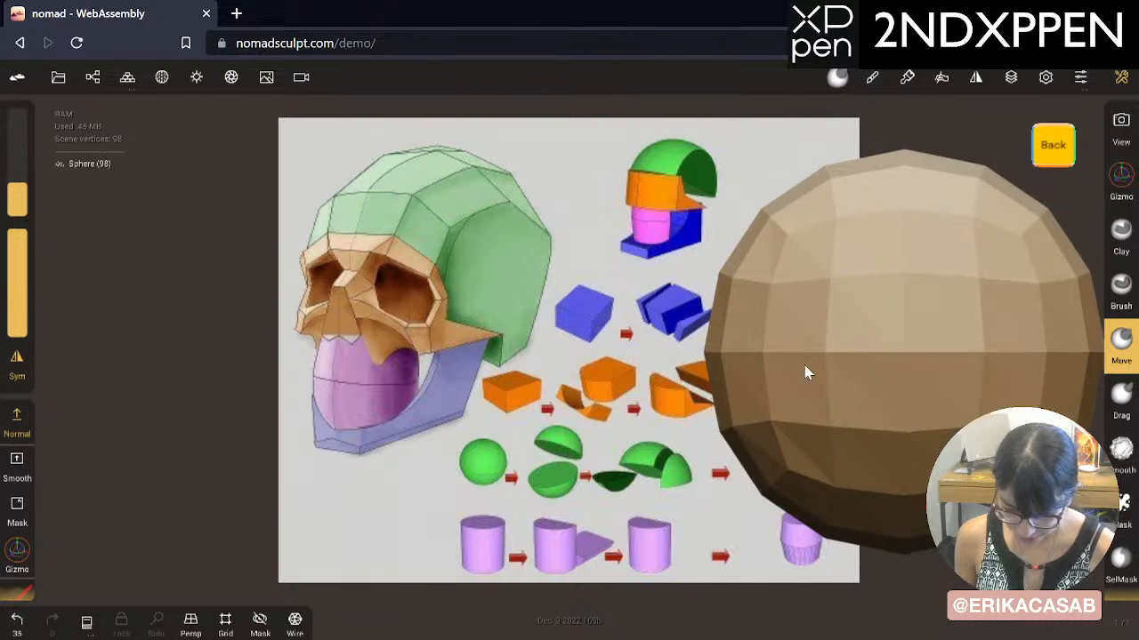
pyautogui.moveTo(809, 374); pyautogui.dragTo(911, 364, button='middle')
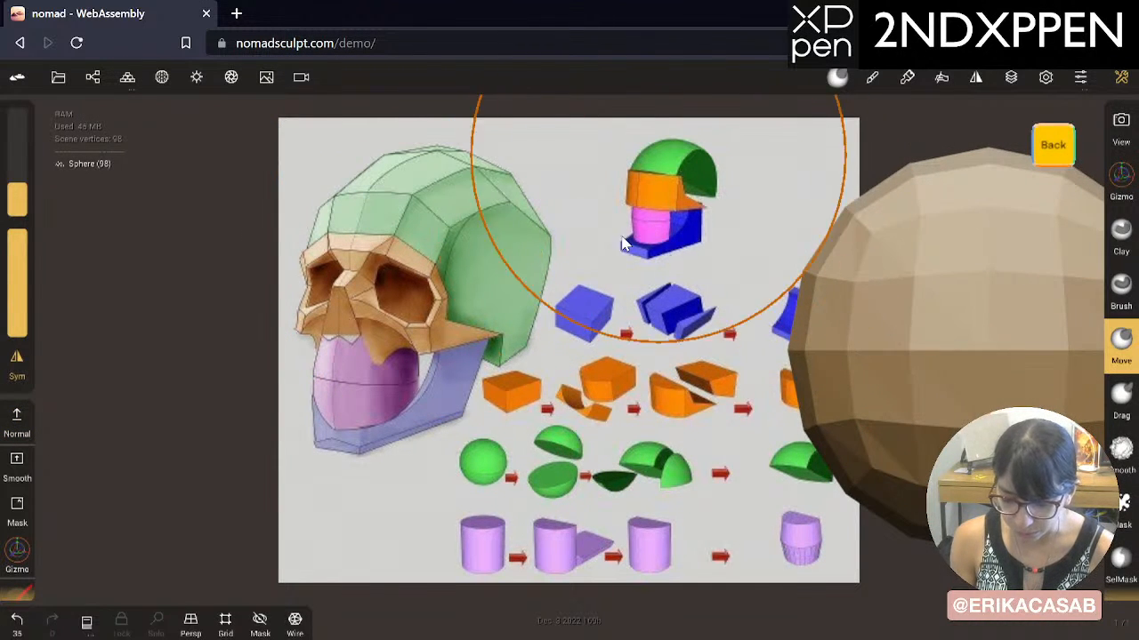
pyautogui.press('x')
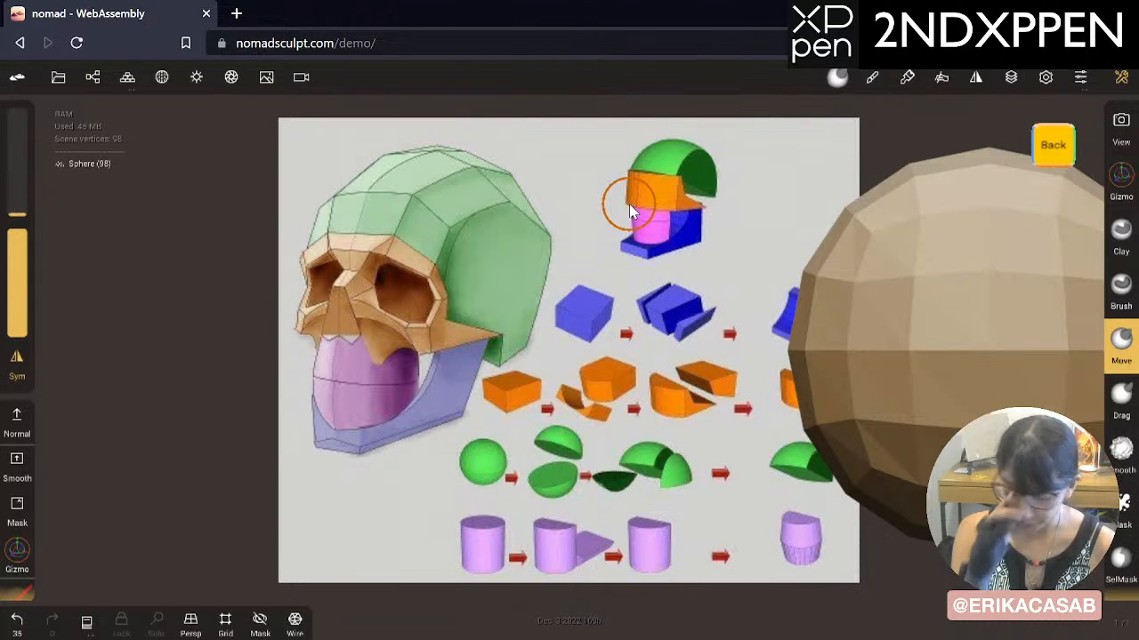
pyautogui.press('x')
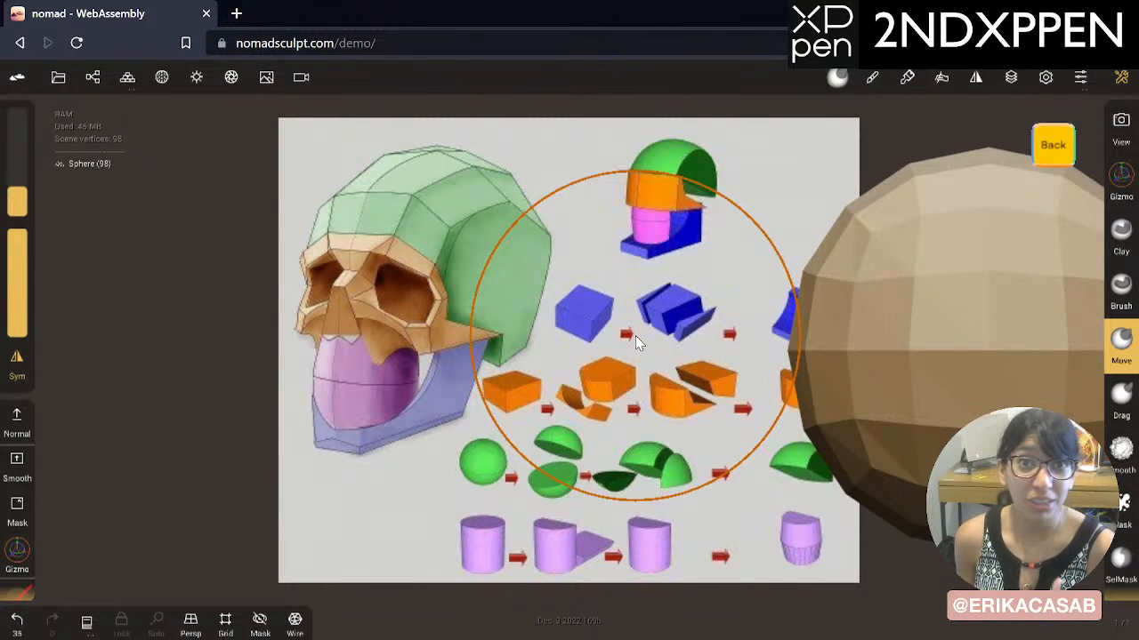
# Step: Raise the rotate step of the Project tool's Line shape and flatten the sphere's two sides with a vertical line, using symmetry
pyautogui.moveTo(846, 343); pyautogui.dragTo(60, 379, button='middle')
pyautogui.moveTo(546, 336)
pyautogui.mouseDown(button='middle')
pyautogui.moveTo(507, 330)
pyautogui.moveTo(542, 334)
pyautogui.mouseUp(button='middle')
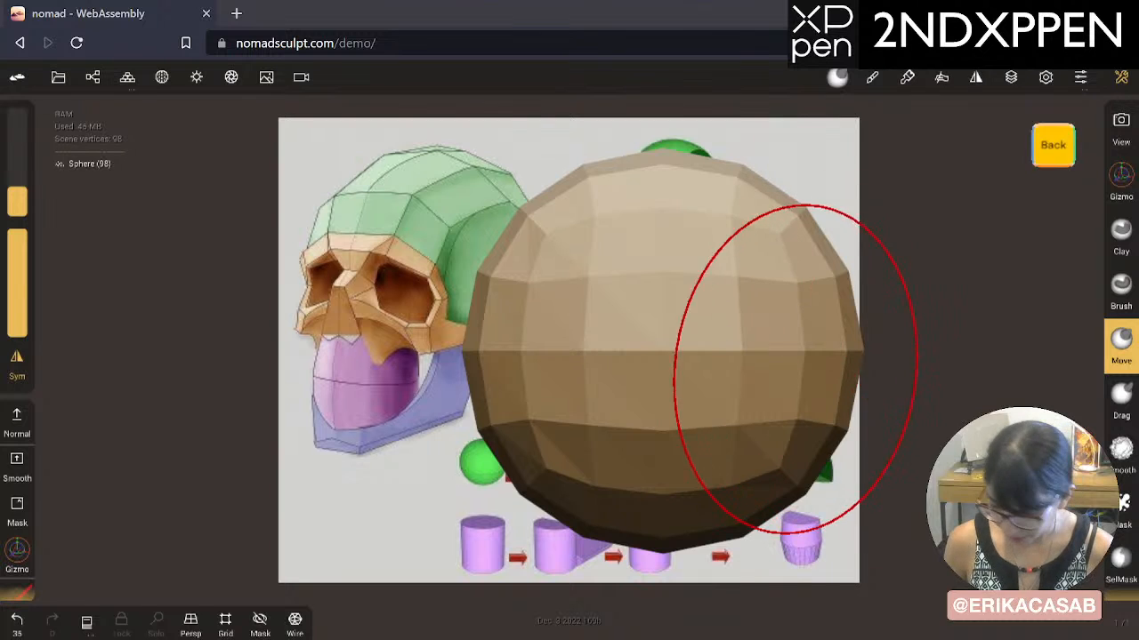
pyautogui.moveTo(1121, 449); pyautogui.dragTo(1121, 245)
pyautogui.moveTo(1121, 368); pyautogui.dragTo(1108, 323)
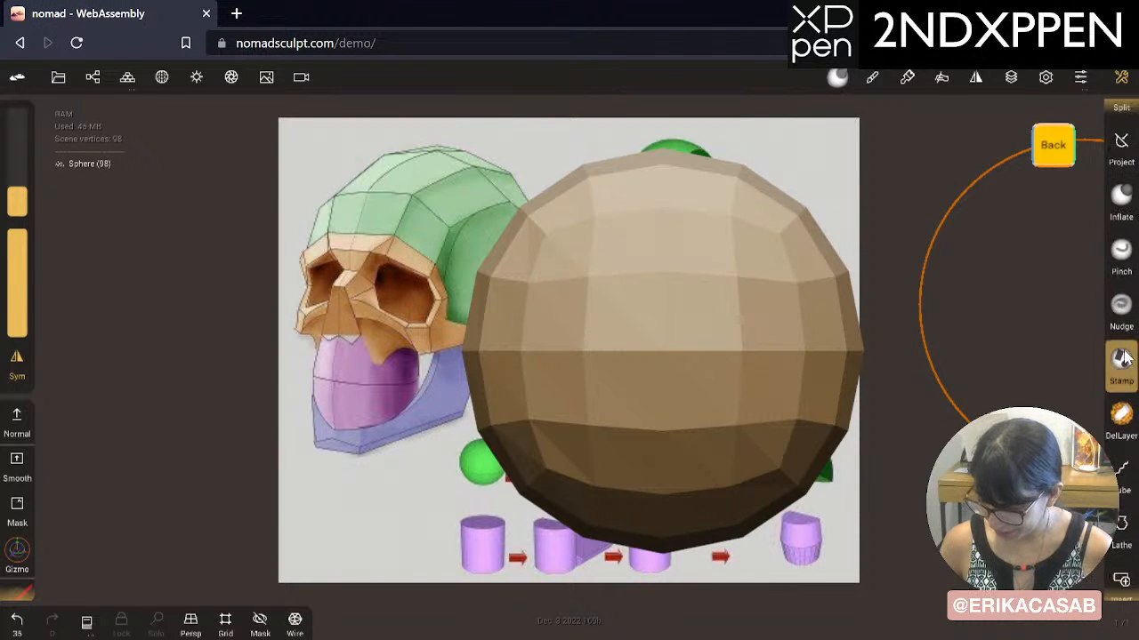
pyautogui.moveTo(1122, 365); pyautogui.dragTo(1130, 432)
pyautogui.click(1122, 303)
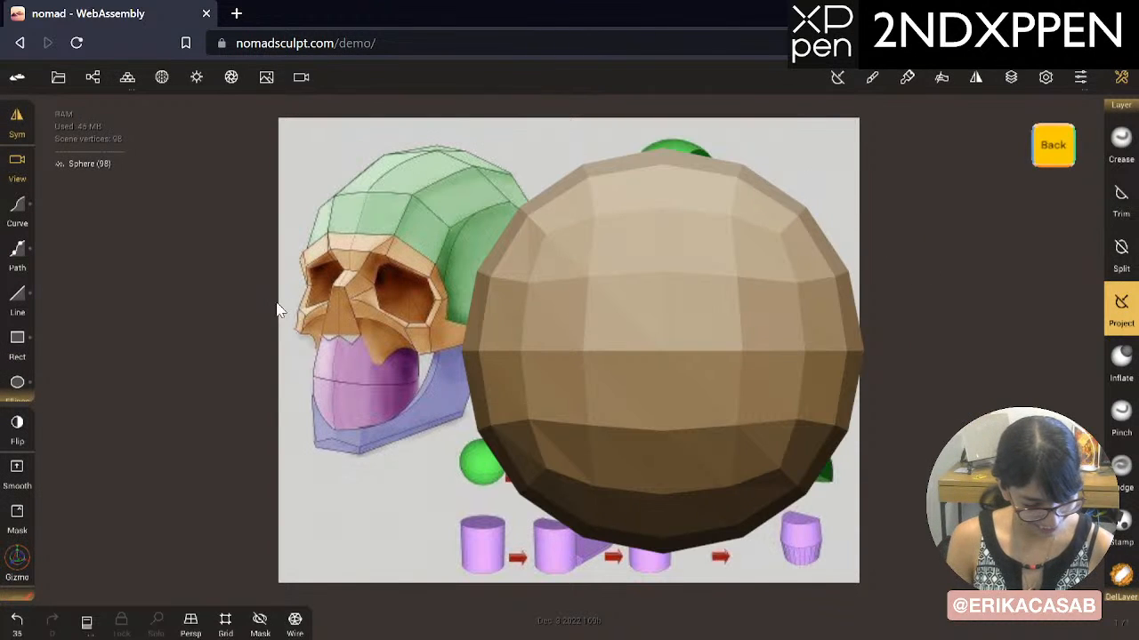
pyautogui.click(25, 294)
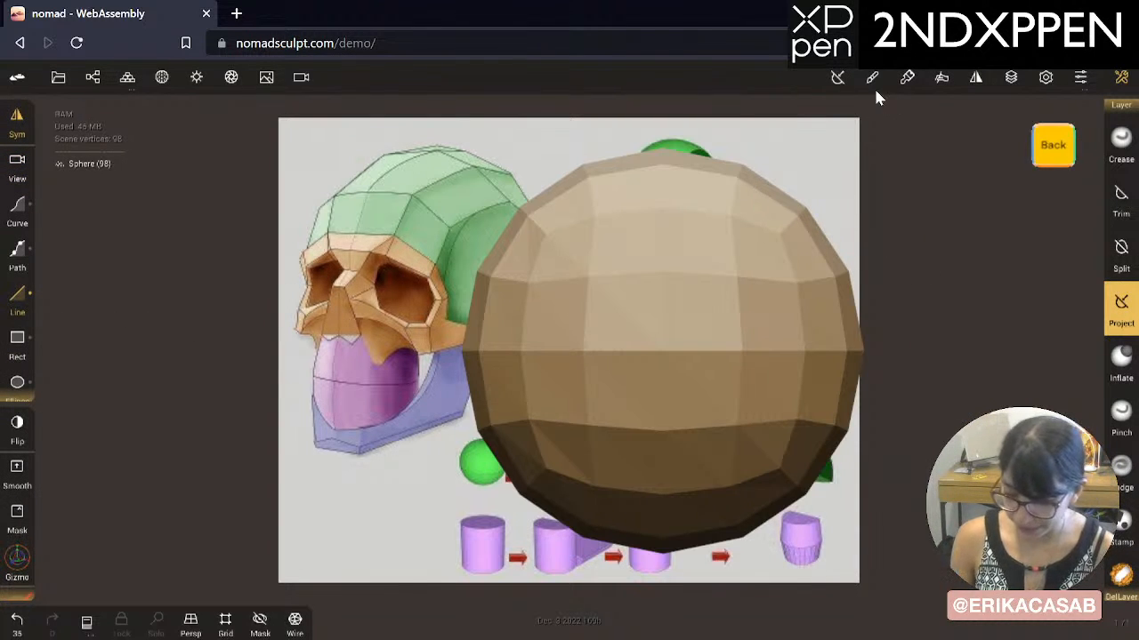
pyautogui.click(843, 78)
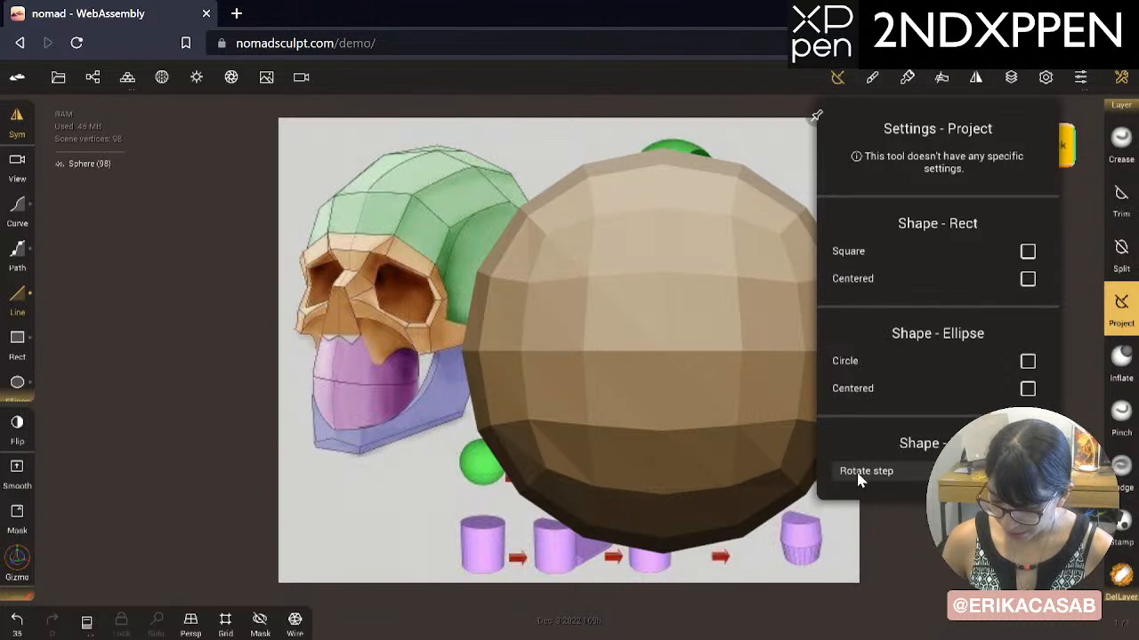
pyautogui.moveTo(859, 478); pyautogui.dragTo(965, 475)
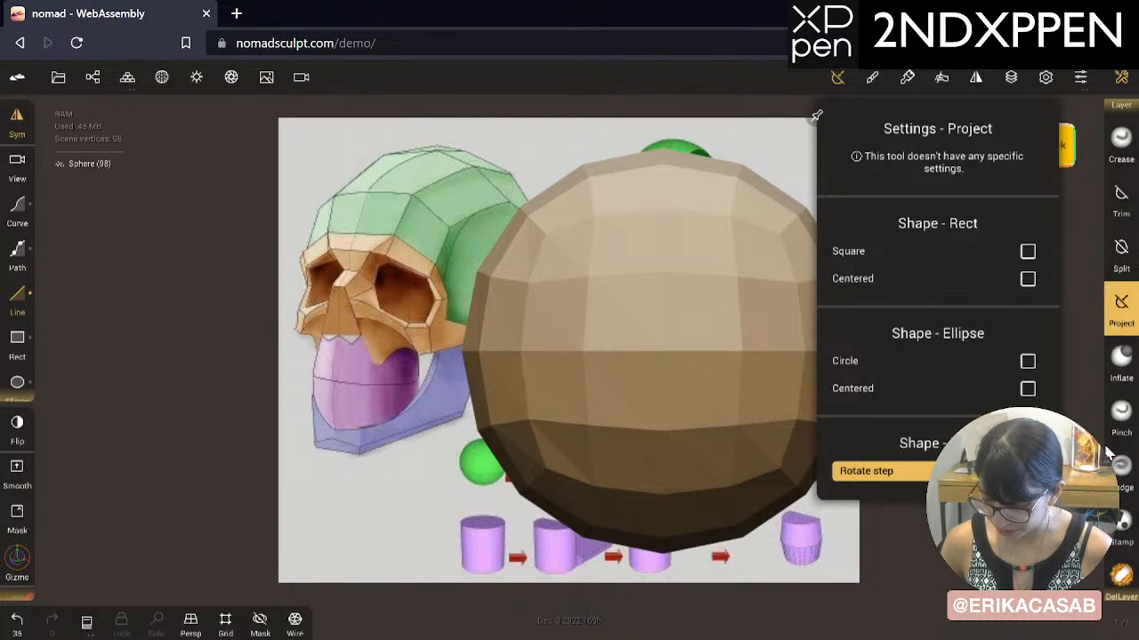
pyautogui.click(840, 77)
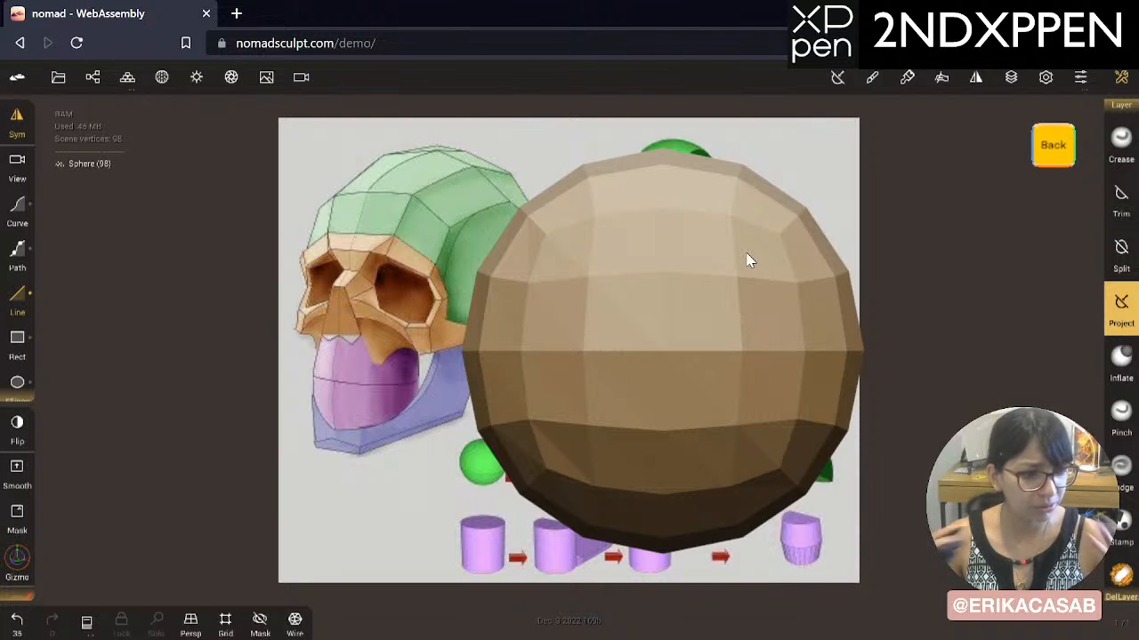
pyautogui.moveTo(813, 193); pyautogui.dragTo(813, 406)
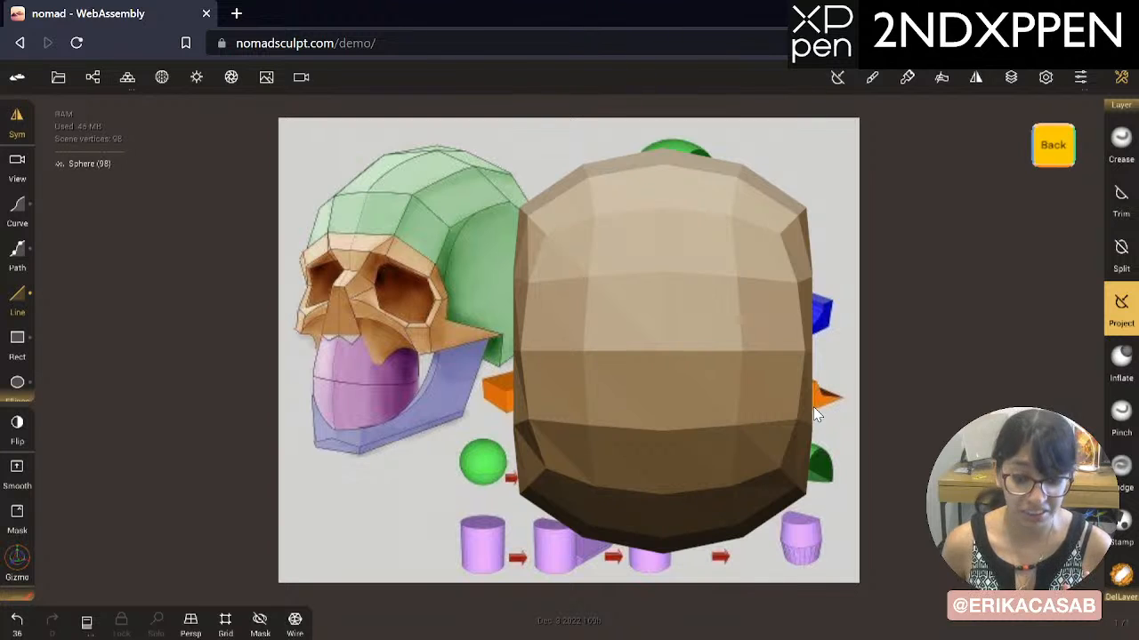
# Step: Review the project's import, auto save and export settings
pyautogui.scroll(10, 1121, 458)
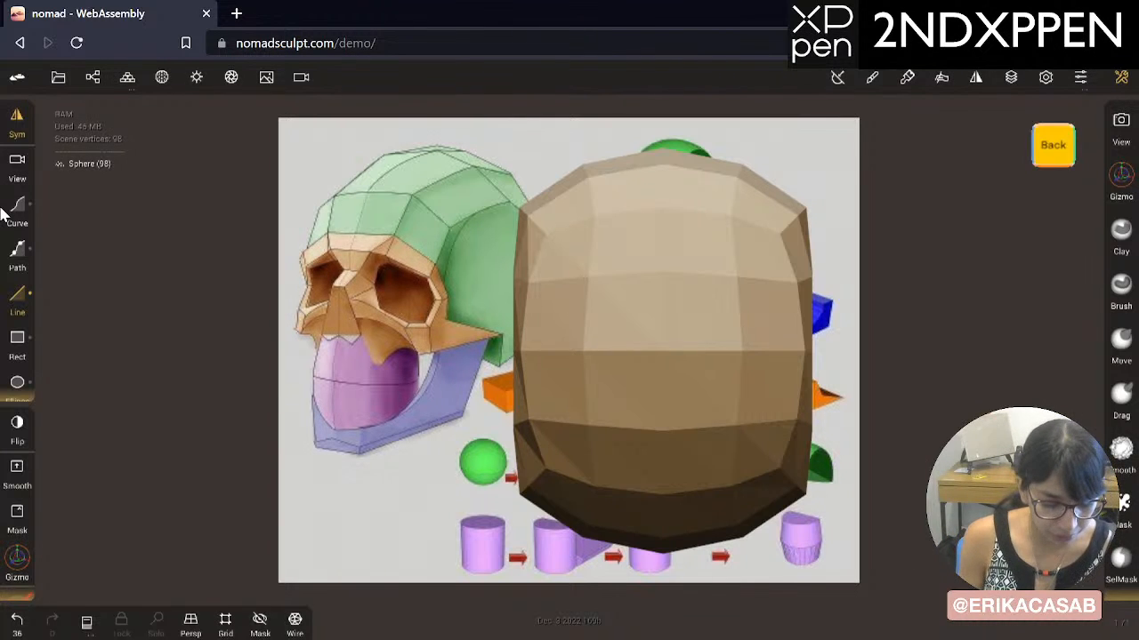
pyautogui.click(59, 78)
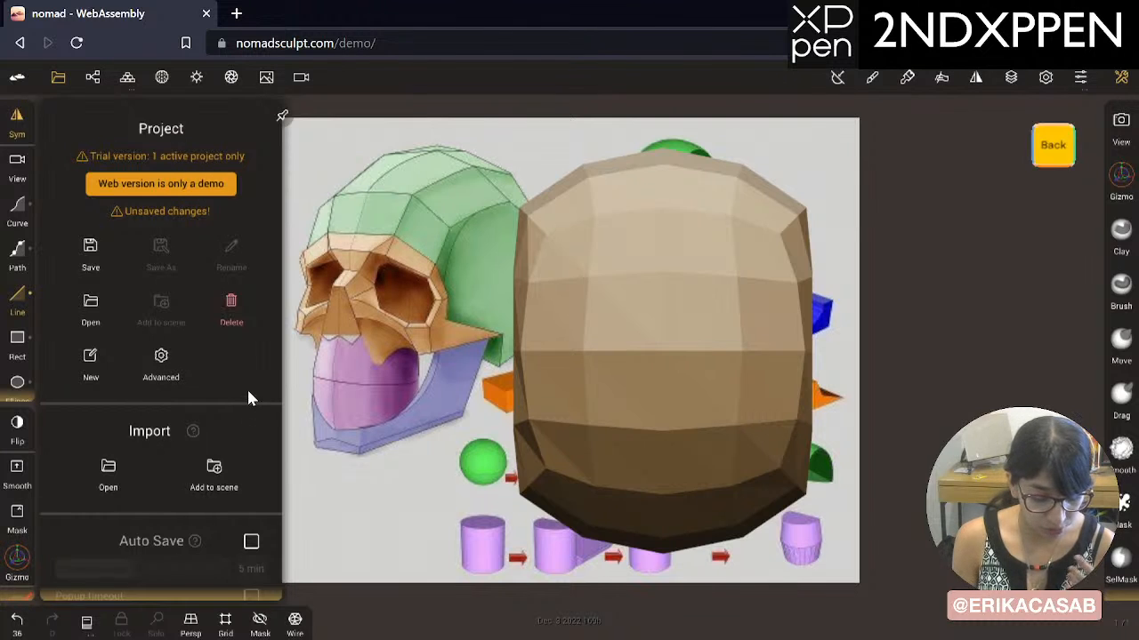
pyautogui.moveTo(248, 392); pyautogui.dragTo(264, 204)
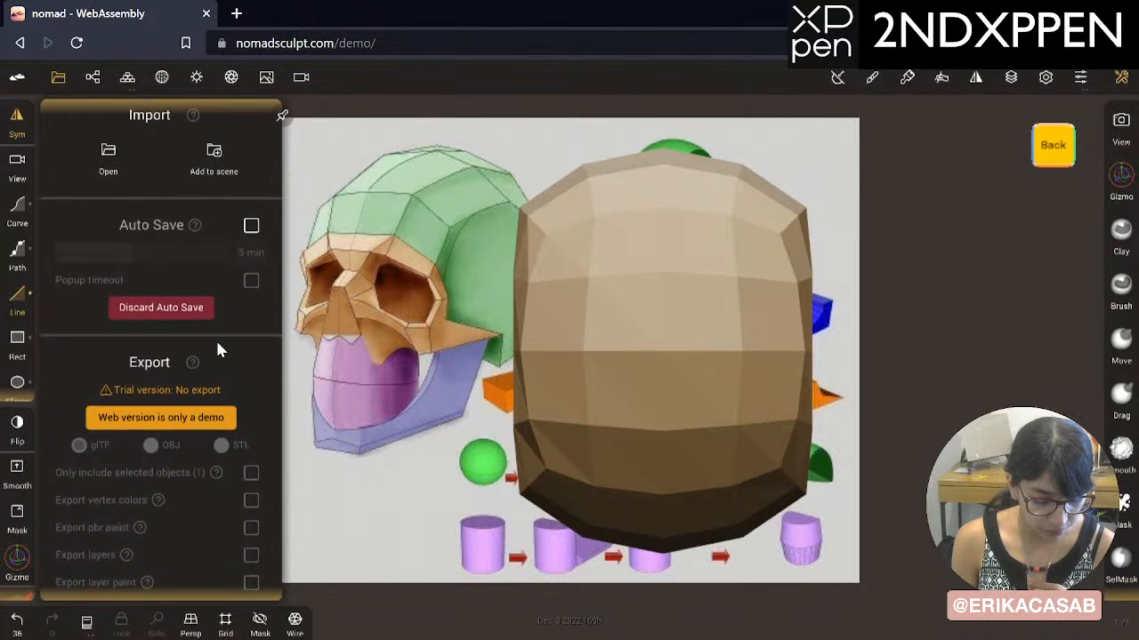
pyautogui.moveTo(251, 391); pyautogui.dragTo(243, 543)
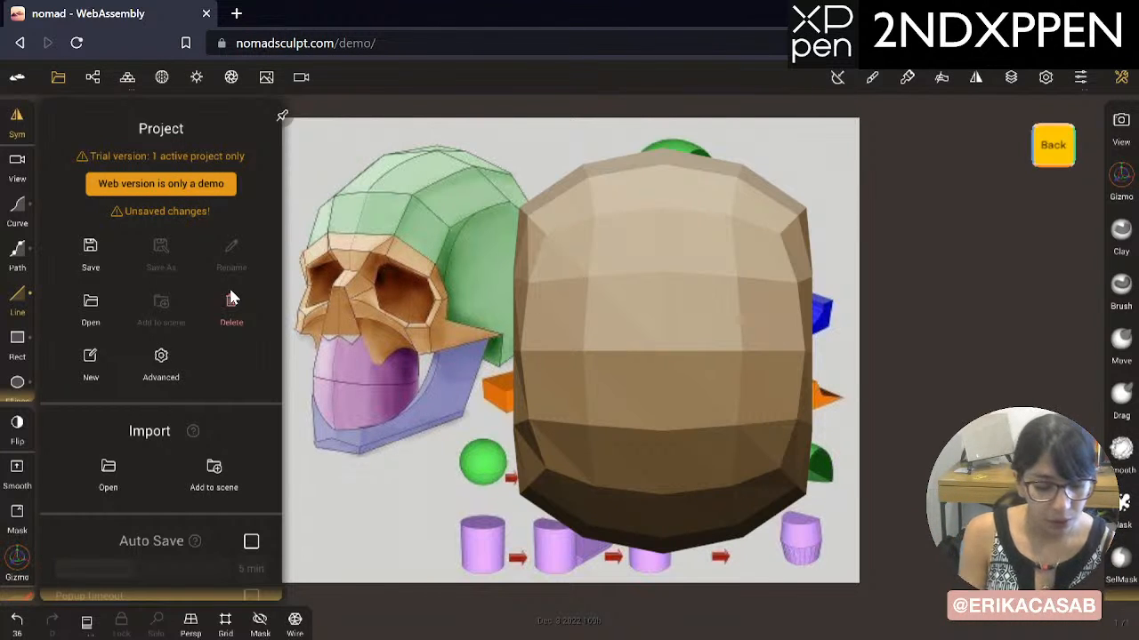
pyautogui.click(57, 77)
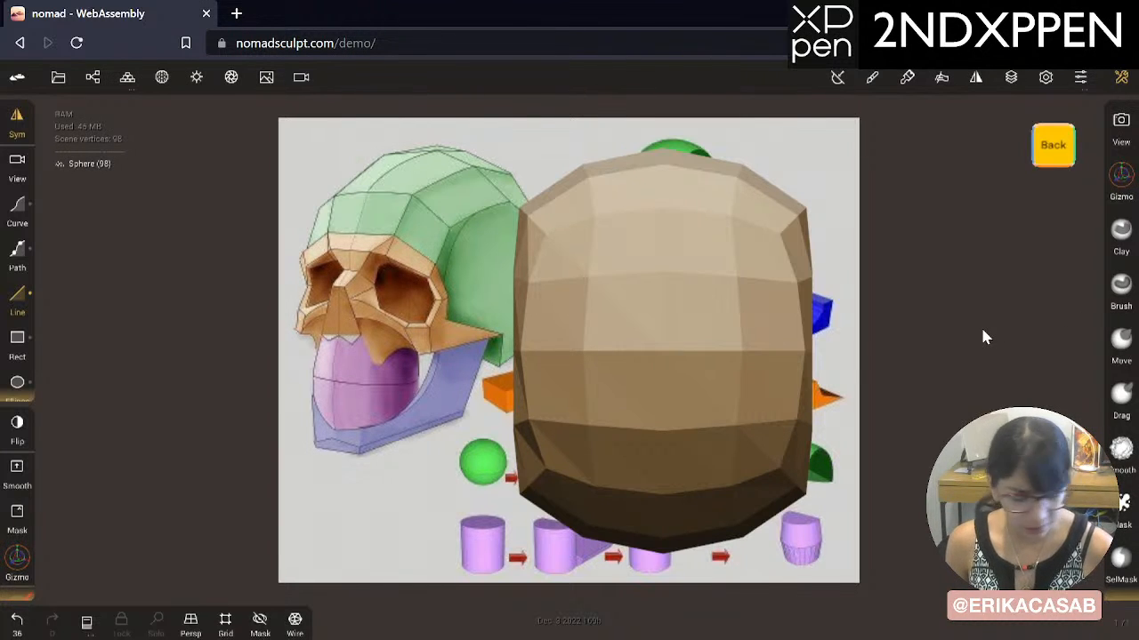
pyautogui.keyDown('alt'); pyautogui.moveTo(855, 338); pyautogui.dragTo(716, 351); pyautogui.keyUp('alt')
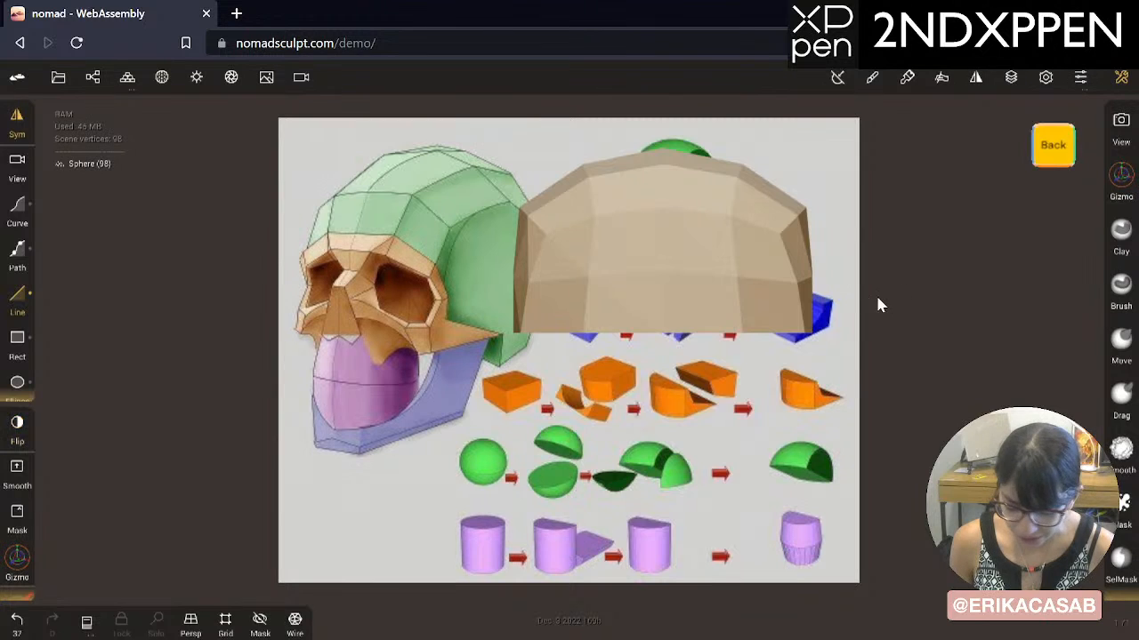
pyautogui.hotkey('ctrl', 'z')
pyautogui.keyDown('alt'); pyautogui.moveTo(628, 294); pyautogui.dragTo(525, 285, button='right'); pyautogui.keyUp('alt')
pyautogui.moveTo(824, 307); pyautogui.dragTo(700, 338)
pyautogui.hotkey('ctrl', 'z')
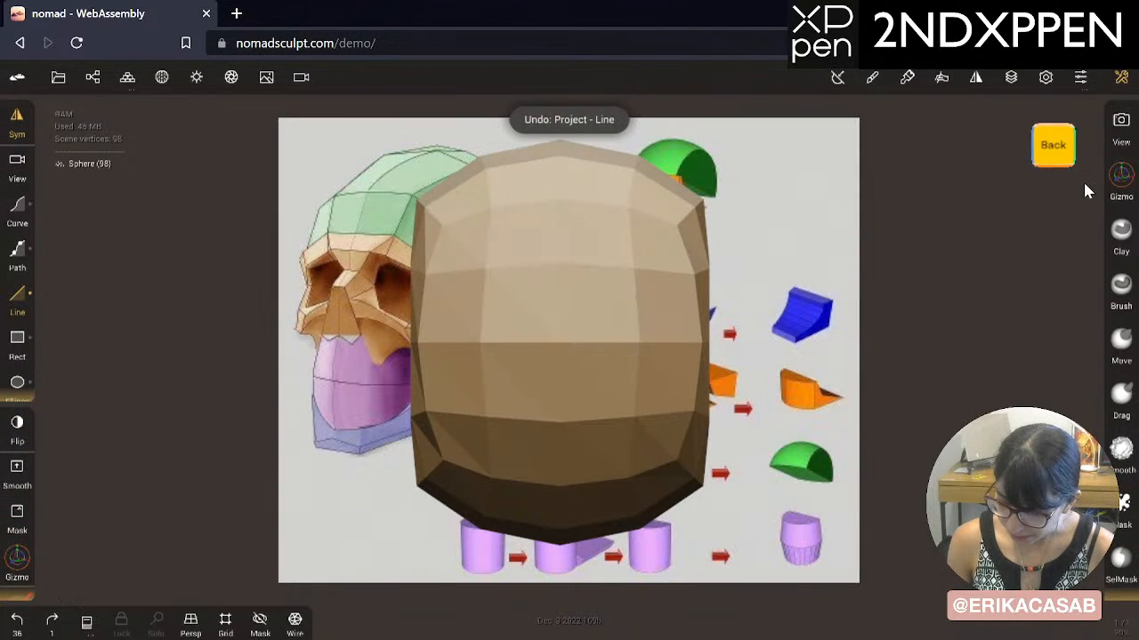
# Step: Add a cylinder primitive to the scene with the flattened sphere
pyautogui.click(1120, 129)
pyautogui.moveTo(870, 342); pyautogui.dragTo(742, 305)
pyautogui.moveTo(818, 330); pyautogui.dragTo(701, 300)
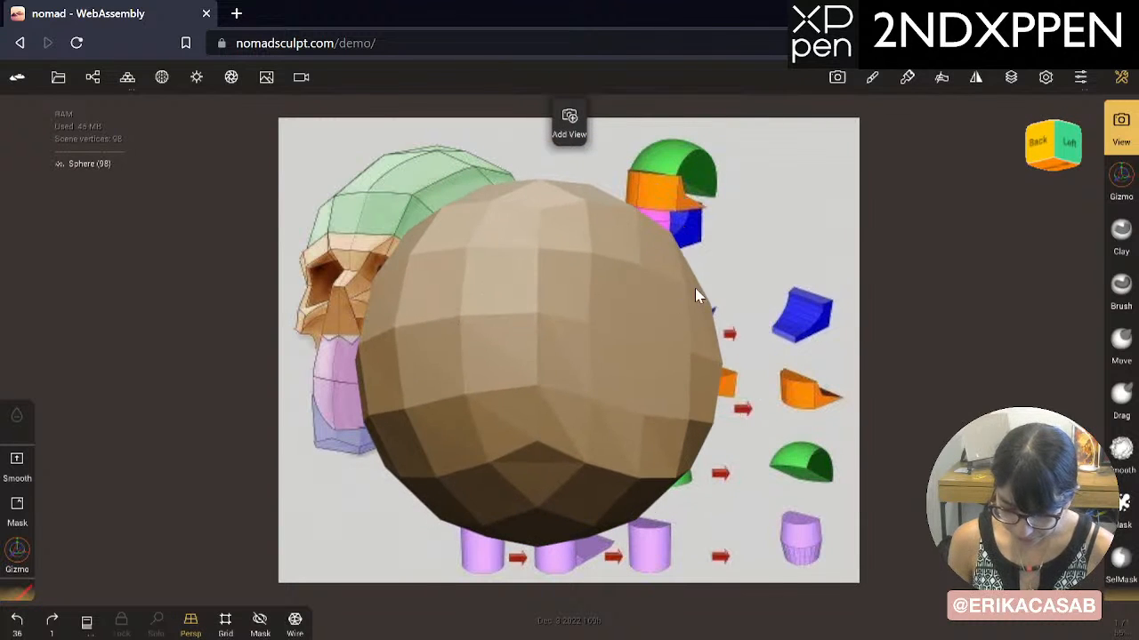
pyautogui.moveTo(781, 231); pyautogui.dragTo(585, 303)
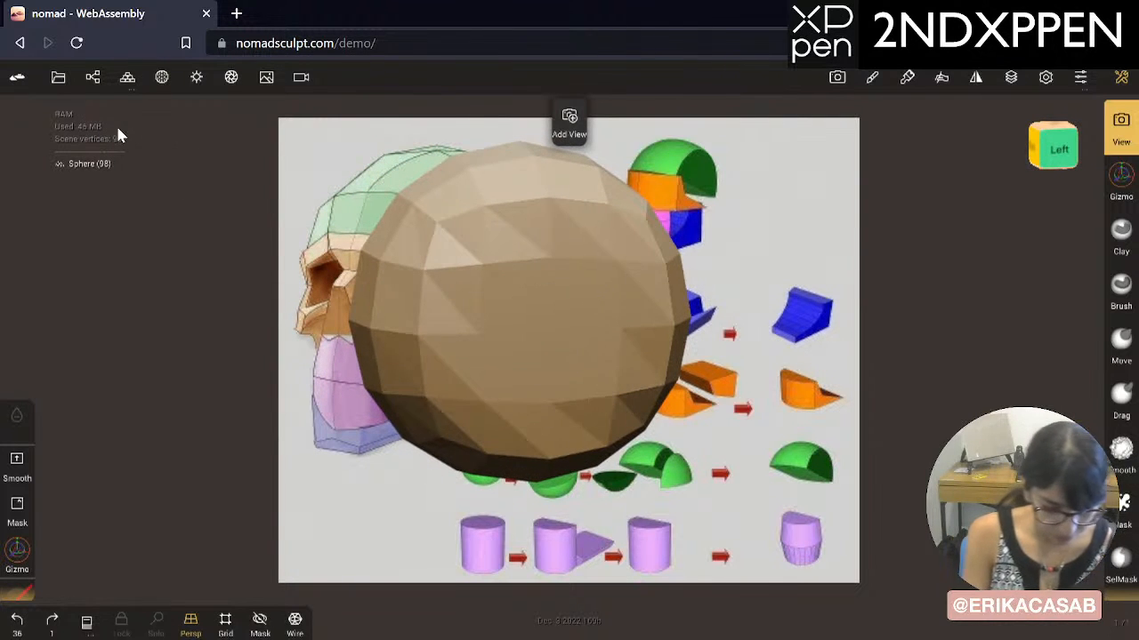
pyautogui.click(93, 78)
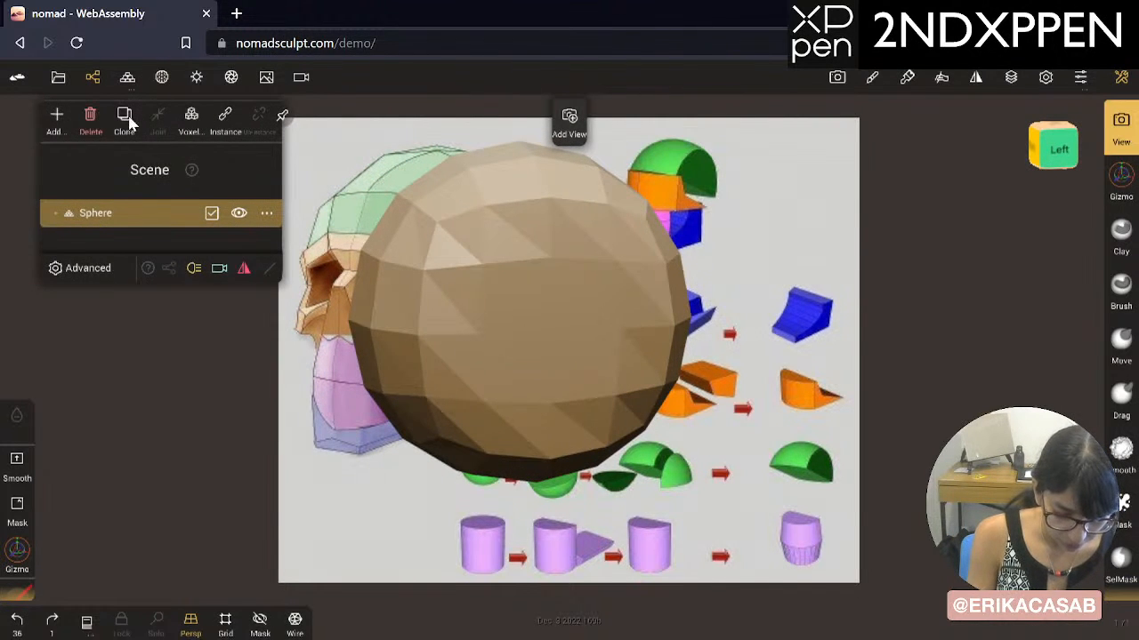
pyautogui.click(56, 116)
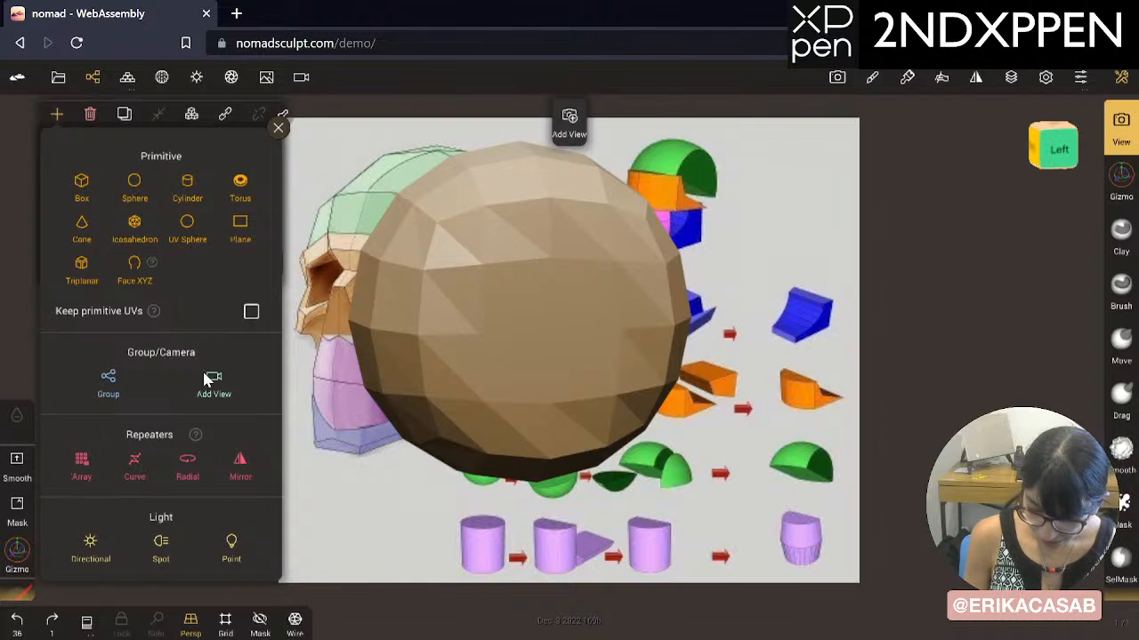
pyautogui.click(188, 185)
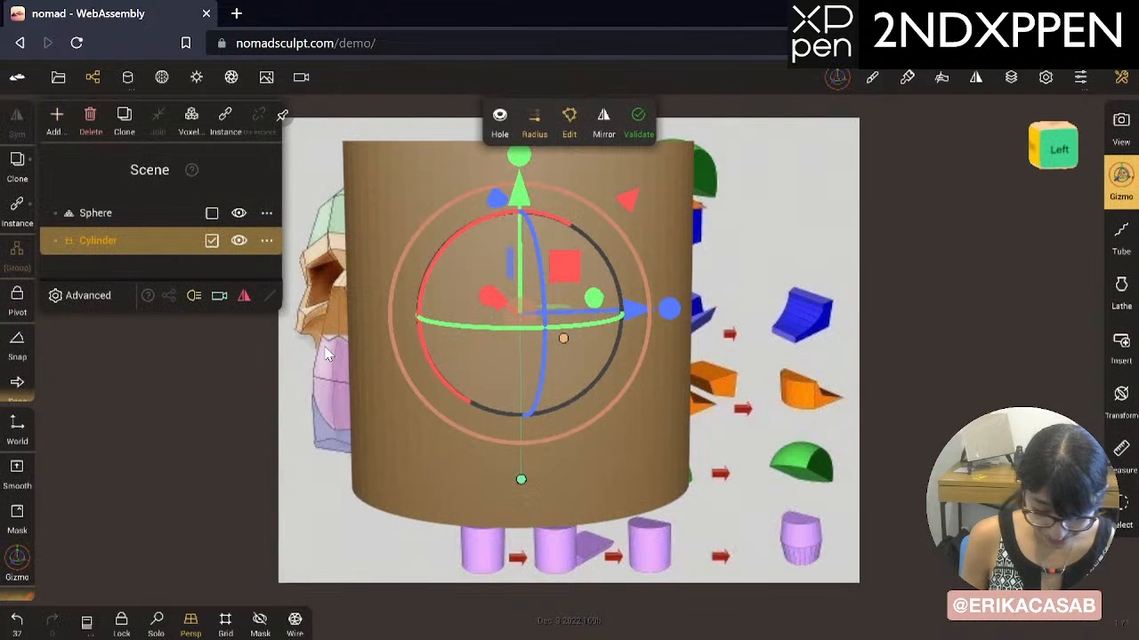
# Step: Show the wireframe and lower the cylinder's Division X to 18
pyautogui.click(297, 620)
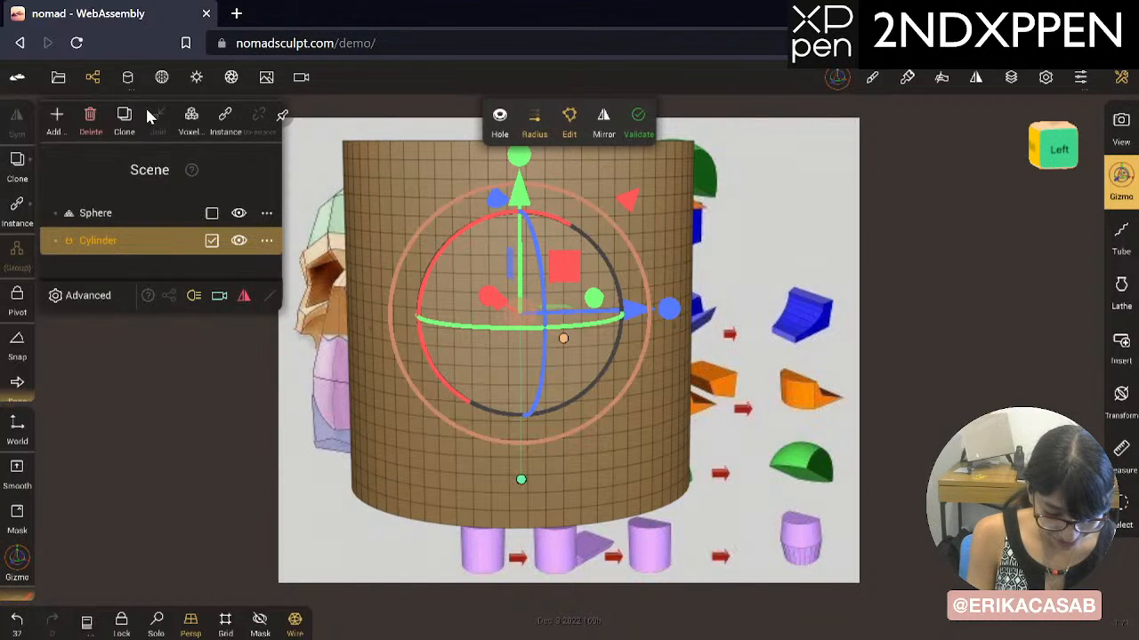
pyautogui.click(128, 76)
pyautogui.moveTo(199, 491); pyautogui.dragTo(97, 483)
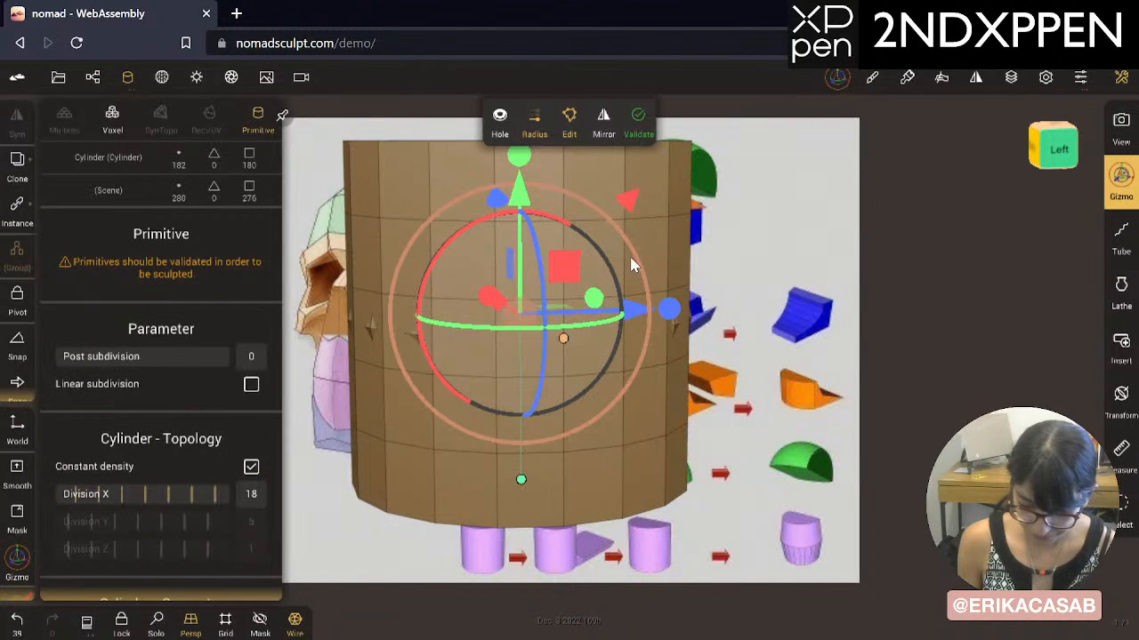
# Step: Shrink the cylinder, move it down to the underside of the sphere and shorten its height
pyautogui.moveTo(634, 261); pyautogui.dragTo(567, 289)
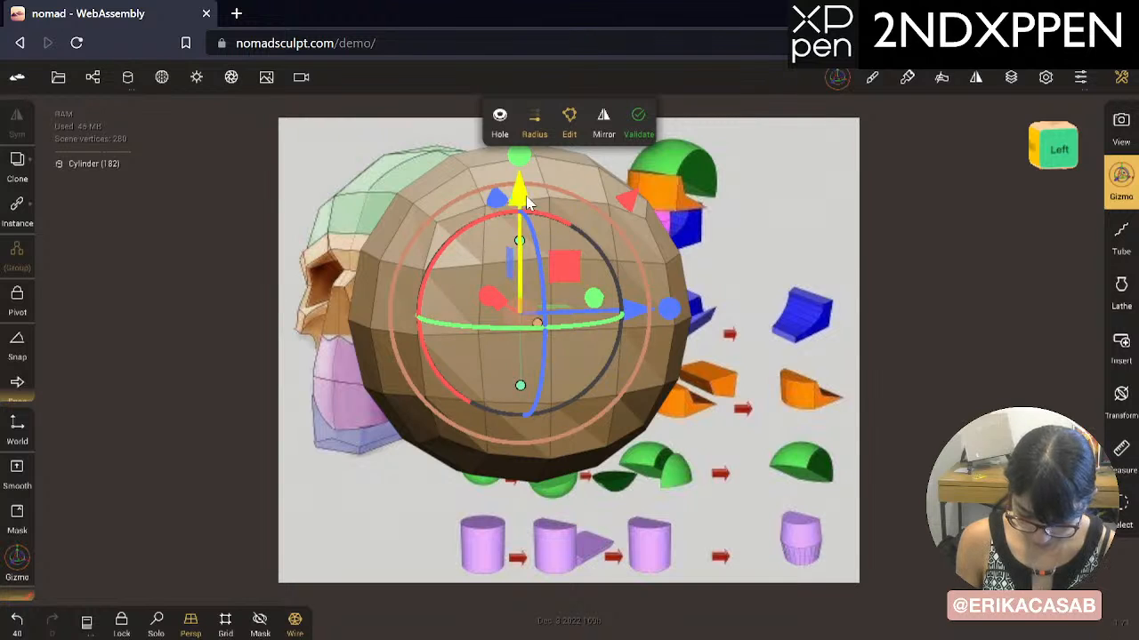
pyautogui.moveTo(527, 203); pyautogui.dragTo(527, 391)
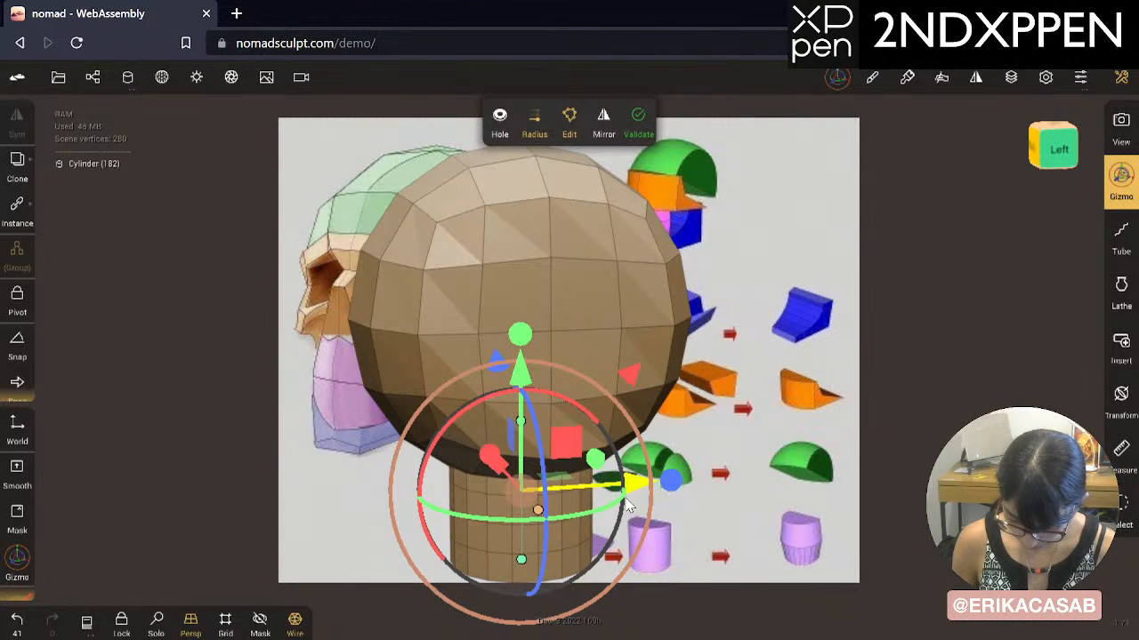
pyautogui.moveTo(520, 335); pyautogui.dragTo(529, 438)
pyautogui.moveTo(507, 496); pyautogui.dragTo(528, 483)
pyautogui.hotkey('ctrl', 'z')
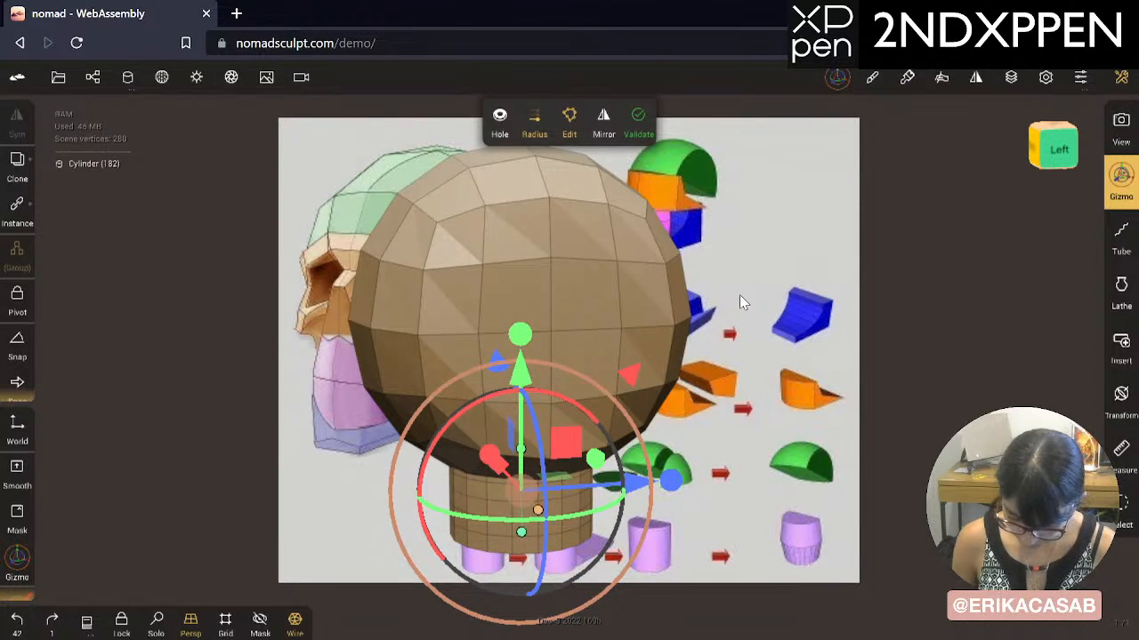
# Step: Enlarge the cylinder and move it toward the front of the sphere
pyautogui.moveTo(672, 406); pyautogui.dragTo(714, 425)
pyautogui.moveTo(760, 446); pyautogui.dragTo(748, 420, button='middle')
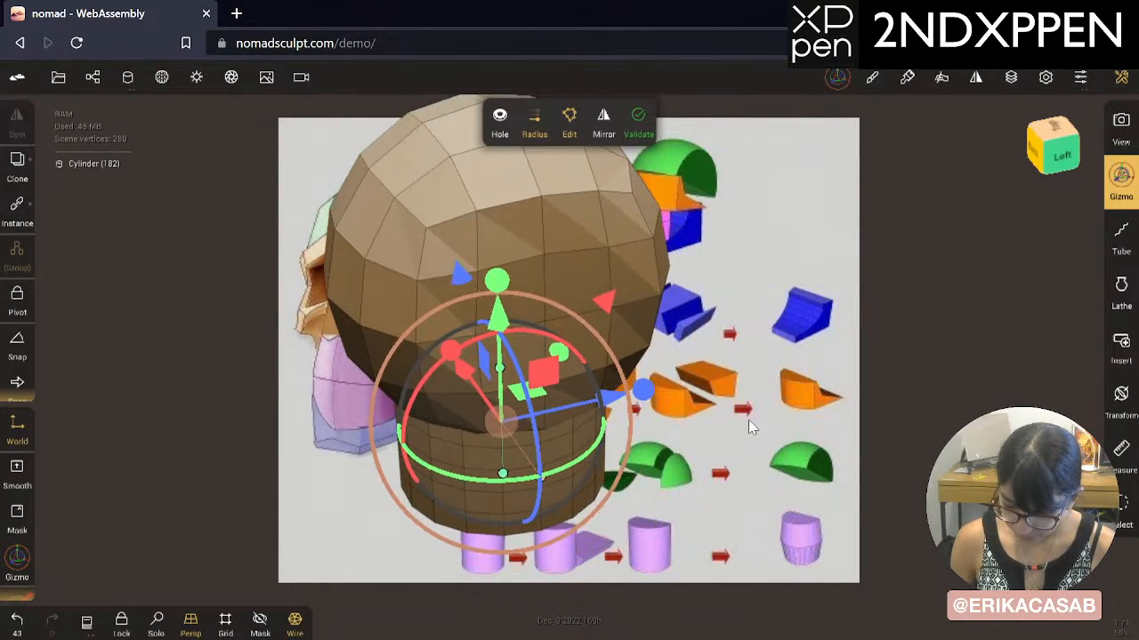
pyautogui.moveTo(748, 420); pyautogui.dragTo(650, 357)
pyautogui.moveTo(845, 356); pyautogui.dragTo(407, 364)
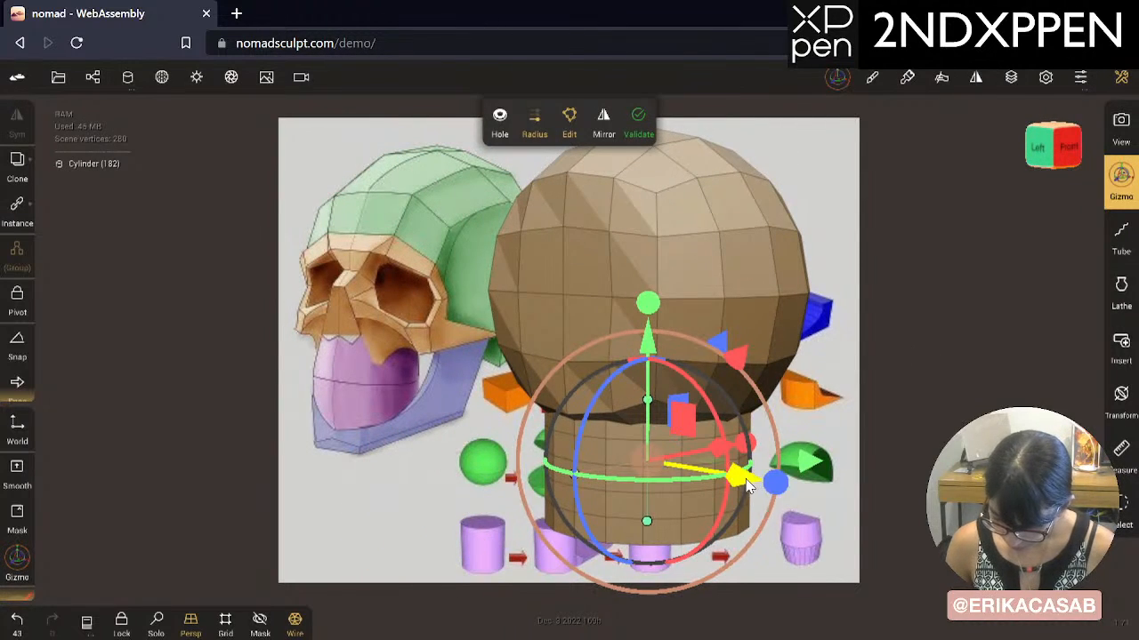
pyautogui.moveTo(750, 480); pyautogui.dragTo(798, 488)
# Step: Raise the cylinder into the sphere's underside and adjust its height to about 0.796
pyautogui.moveTo(743, 423); pyautogui.dragTo(700, 282)
pyautogui.moveTo(698, 355); pyautogui.dragTo(705, 282)
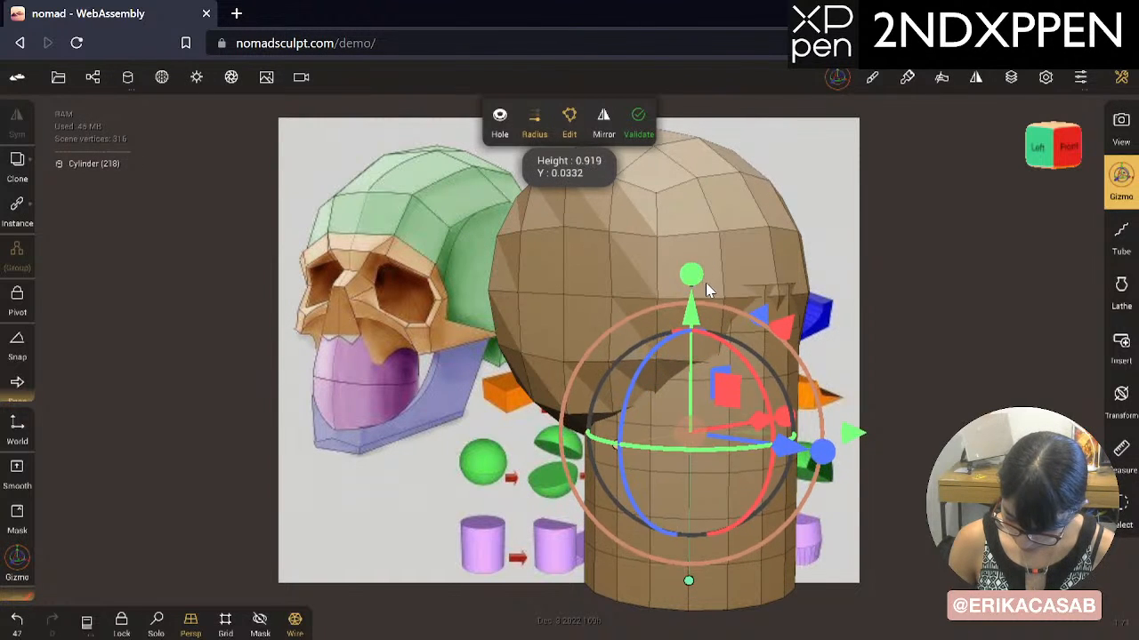
pyautogui.hotkey('ctrl', 'z')
pyautogui.moveTo(697, 351); pyautogui.dragTo(695, 277)
pyautogui.moveTo(785, 411); pyautogui.dragTo(770, 412)
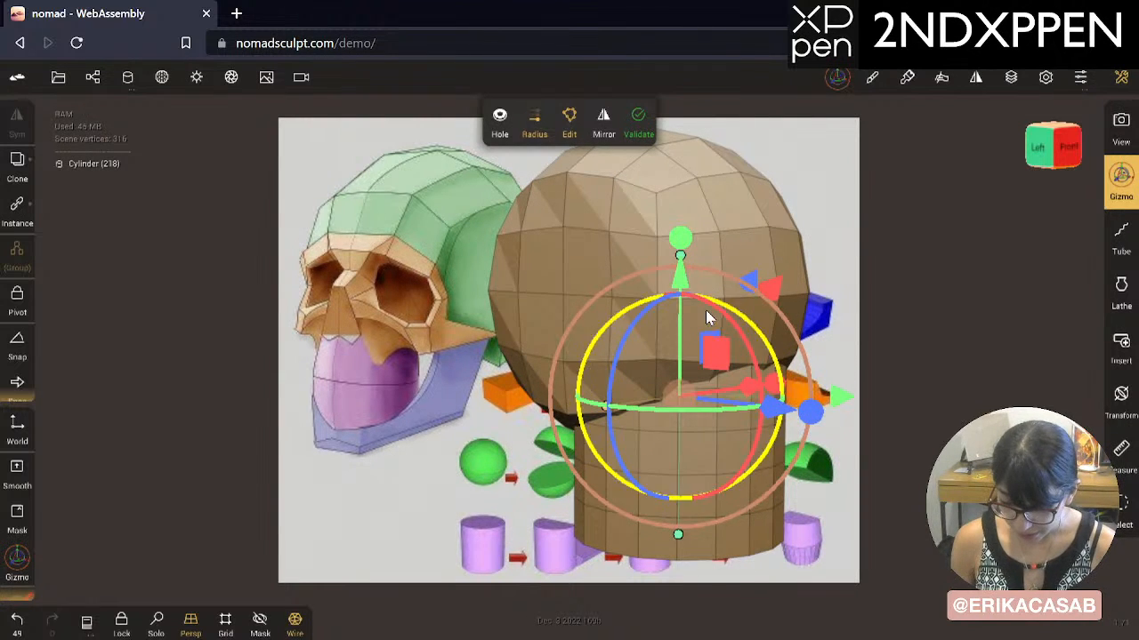
pyautogui.moveTo(678, 539)
pyautogui.mouseDown()
pyautogui.moveTo(682, 498)
pyautogui.moveTo(689, 522)
pyautogui.mouseUp()
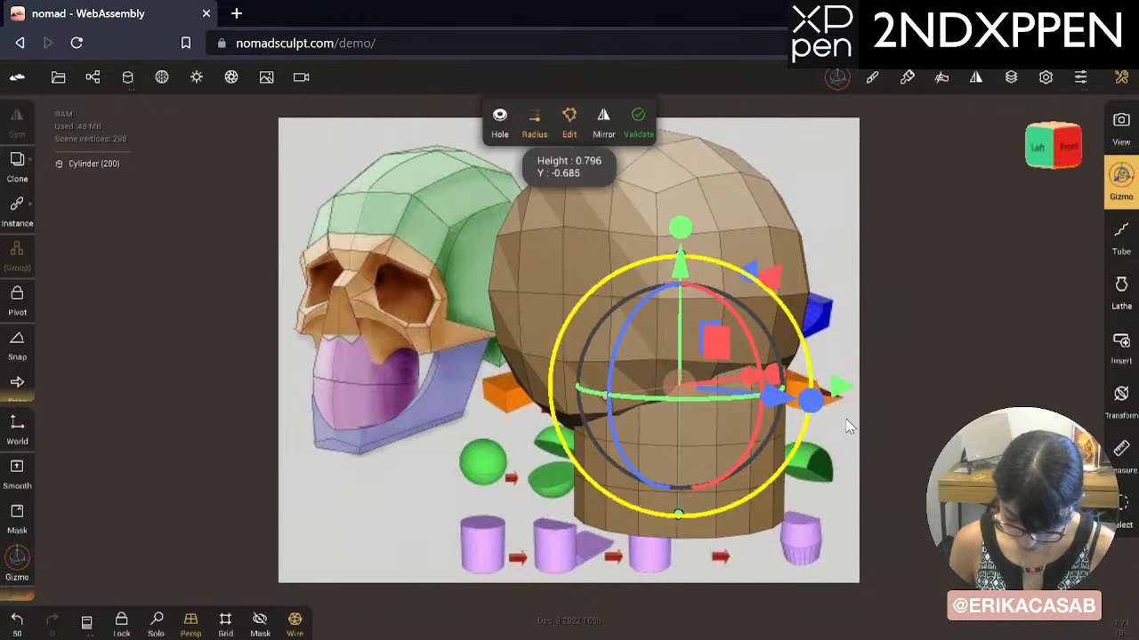
# Step: Examine how the sphere and cylinder fit together from the right and front, compared with the skull reference
pyautogui.moveTo(890, 365); pyautogui.dragTo(475, 391)
pyautogui.moveTo(839, 338); pyautogui.dragTo(320, 349)
pyautogui.click(1121, 177)
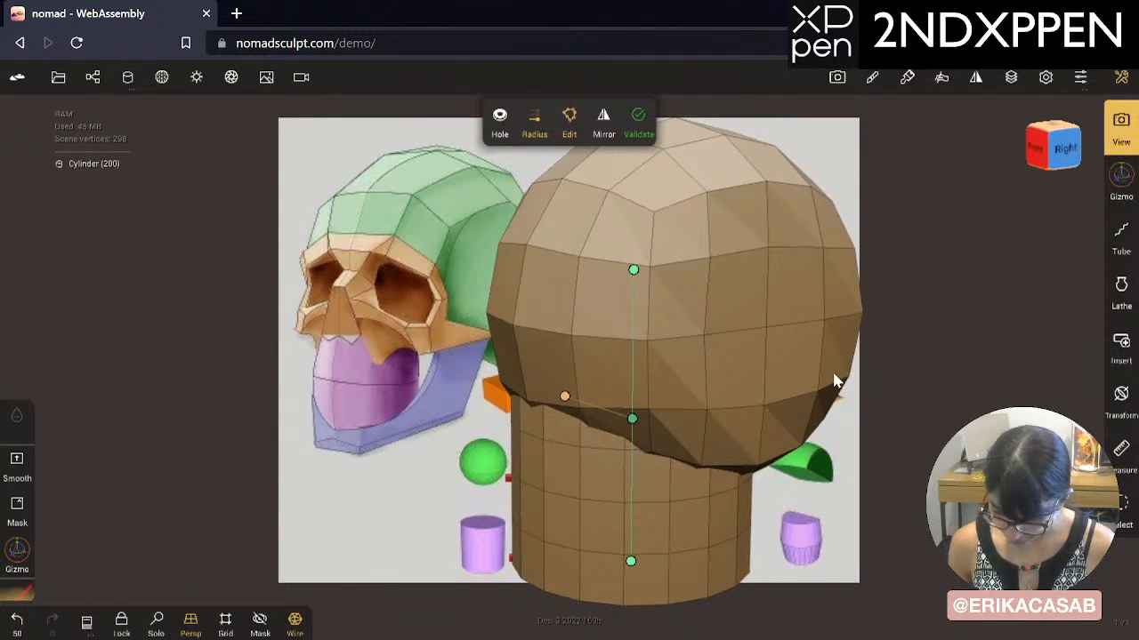
pyautogui.moveTo(836, 378)
pyautogui.mouseDown()
pyautogui.moveTo(540, 323)
pyautogui.moveTo(359, 330)
pyautogui.mouseUp()
pyautogui.click(579, 265)
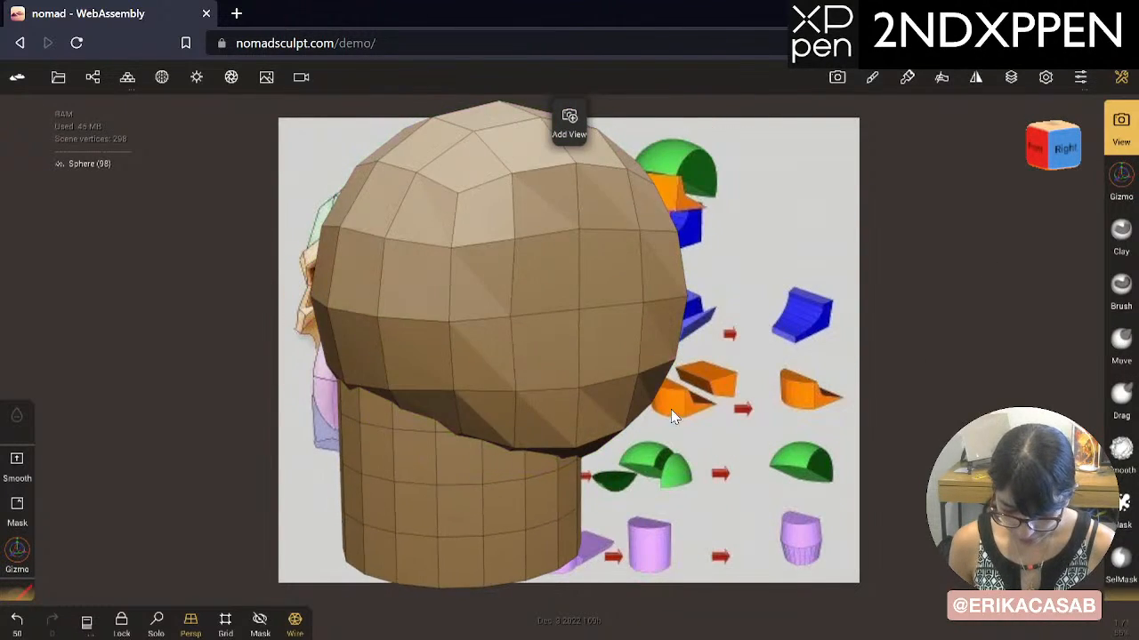
pyautogui.moveTo(749, 382); pyautogui.dragTo(774, 366, button='middle')
pyautogui.moveTo(827, 307); pyautogui.dragTo(763, 329)
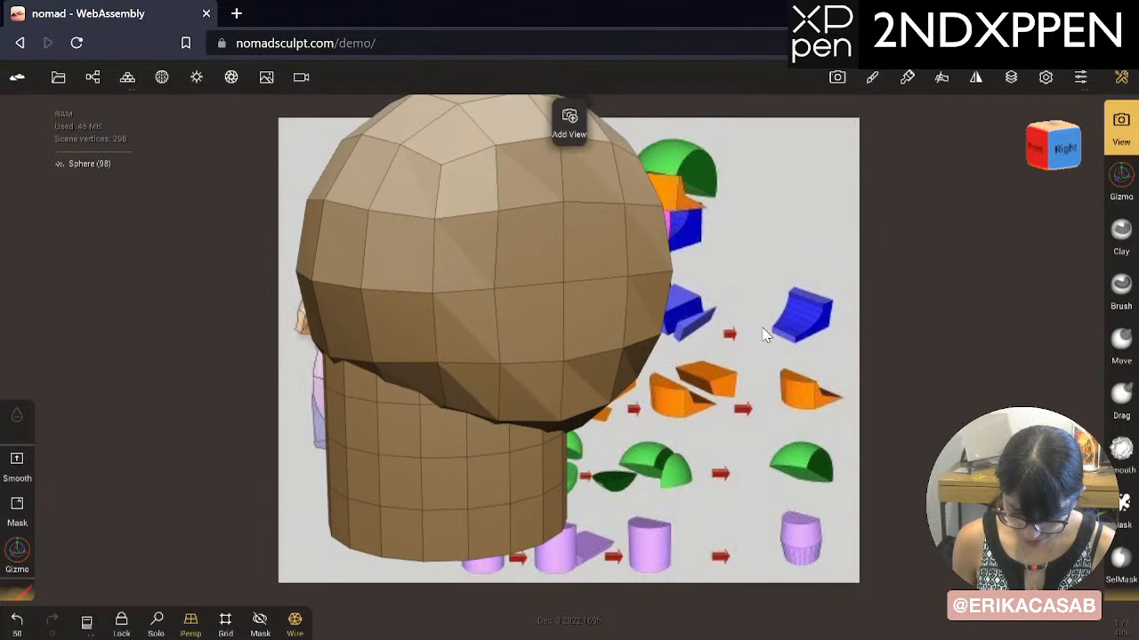
pyautogui.moveTo(771, 368); pyautogui.dragTo(742, 380)
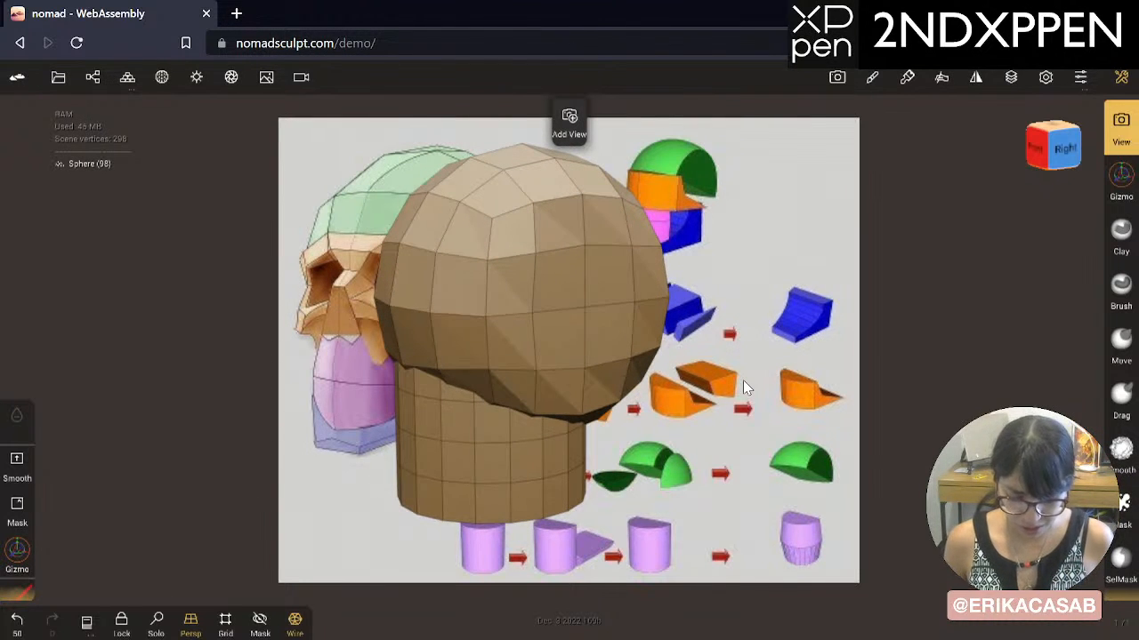
pyautogui.moveTo(836, 333); pyautogui.dragTo(782, 412)
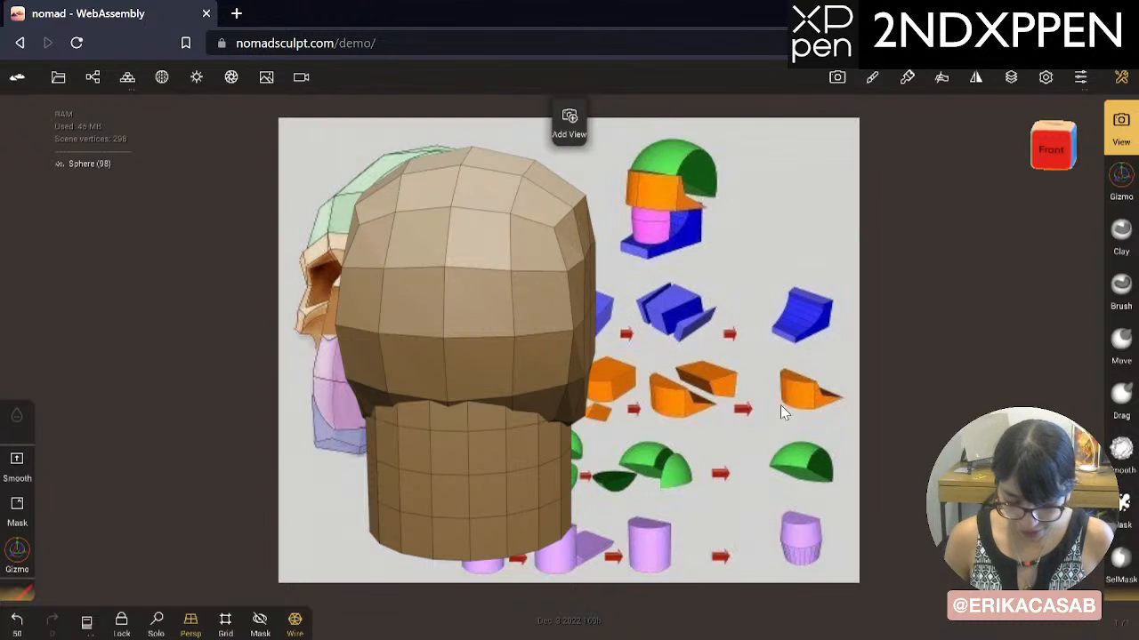
# Step: Select the cylinder again and scale it down slightly
pyautogui.click(507, 465)
pyautogui.click(1120, 189)
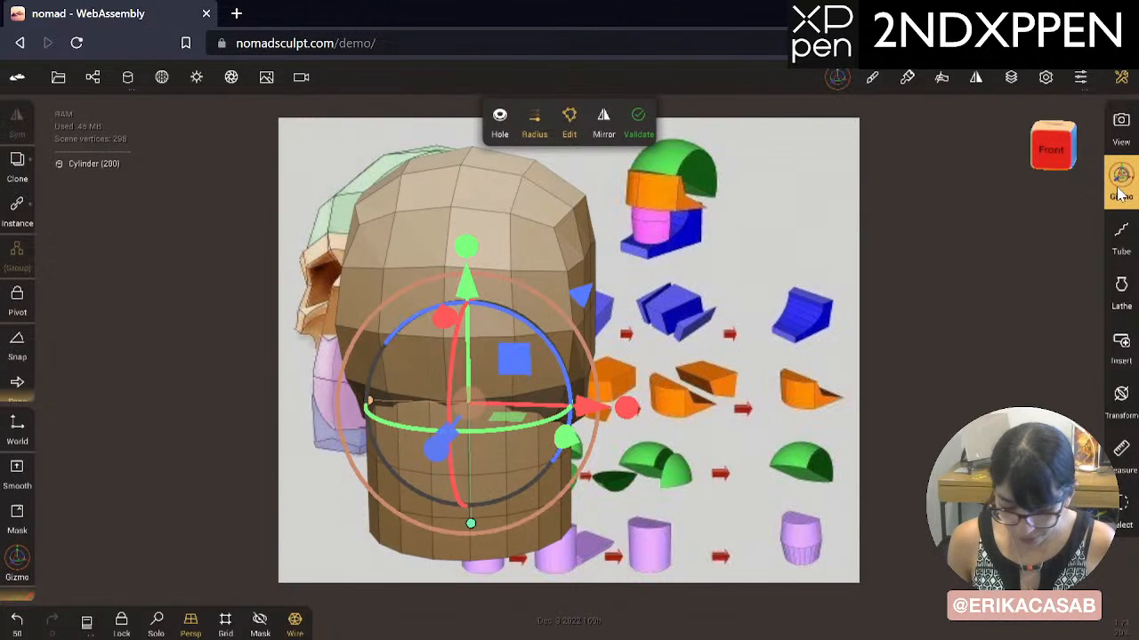
pyautogui.moveTo(591, 349); pyautogui.dragTo(565, 347)
pyautogui.moveTo(750, 363); pyautogui.dragTo(448, 428)
pyautogui.moveTo(755, 289); pyautogui.dragTo(745, 282, button='middle')
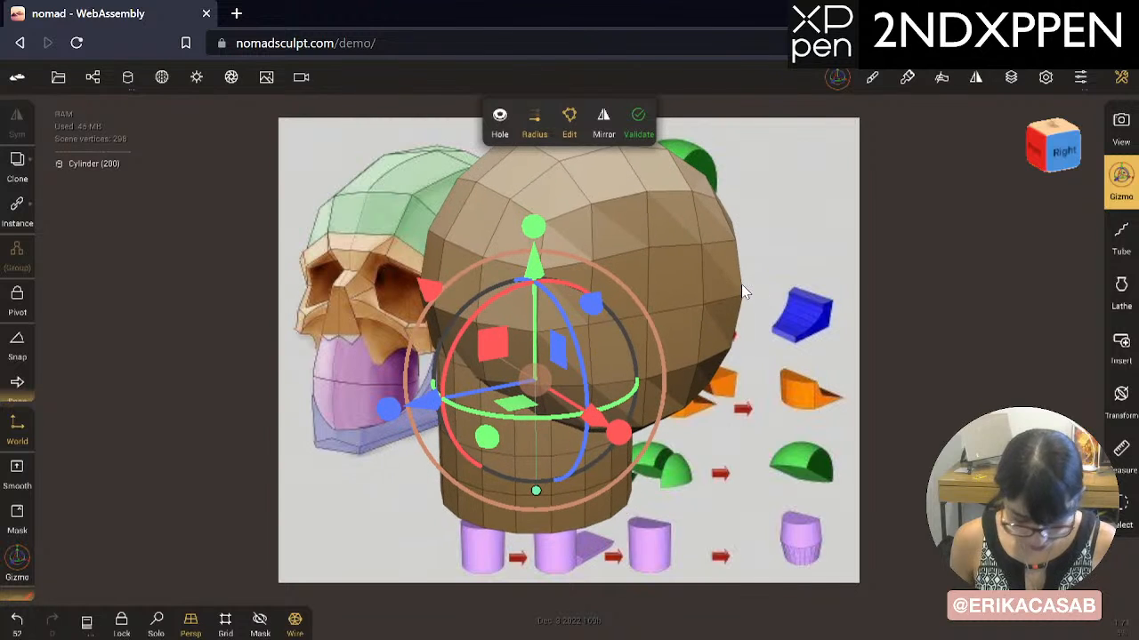
# Step: Add a box primitive to the scene and lower its Division X to 6
pyautogui.click(93, 77)
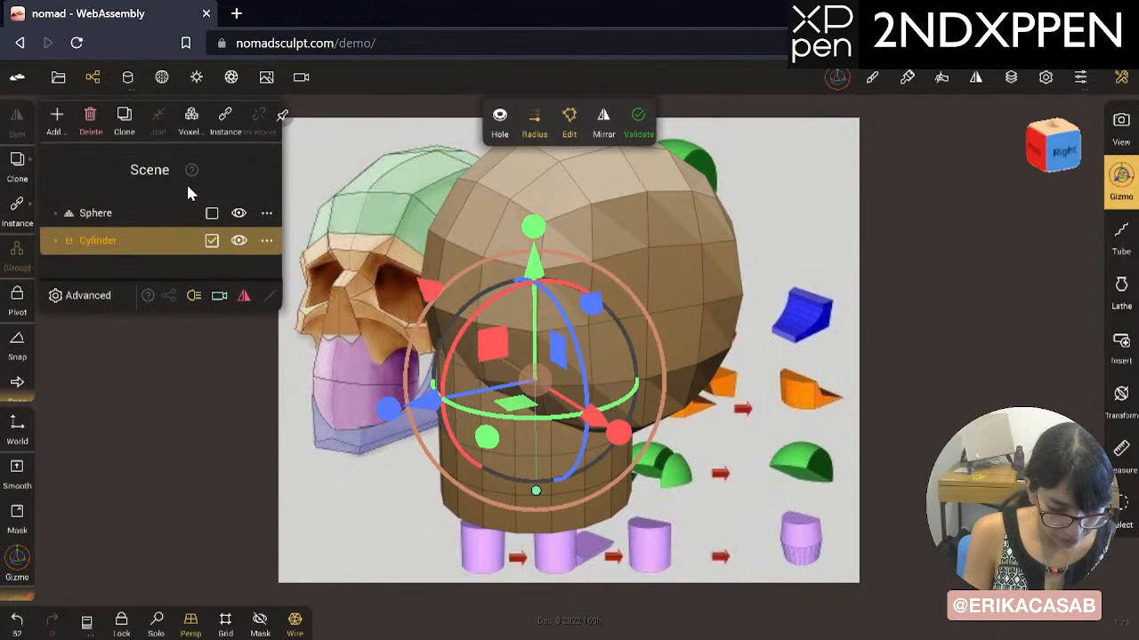
pyautogui.click(56, 118)
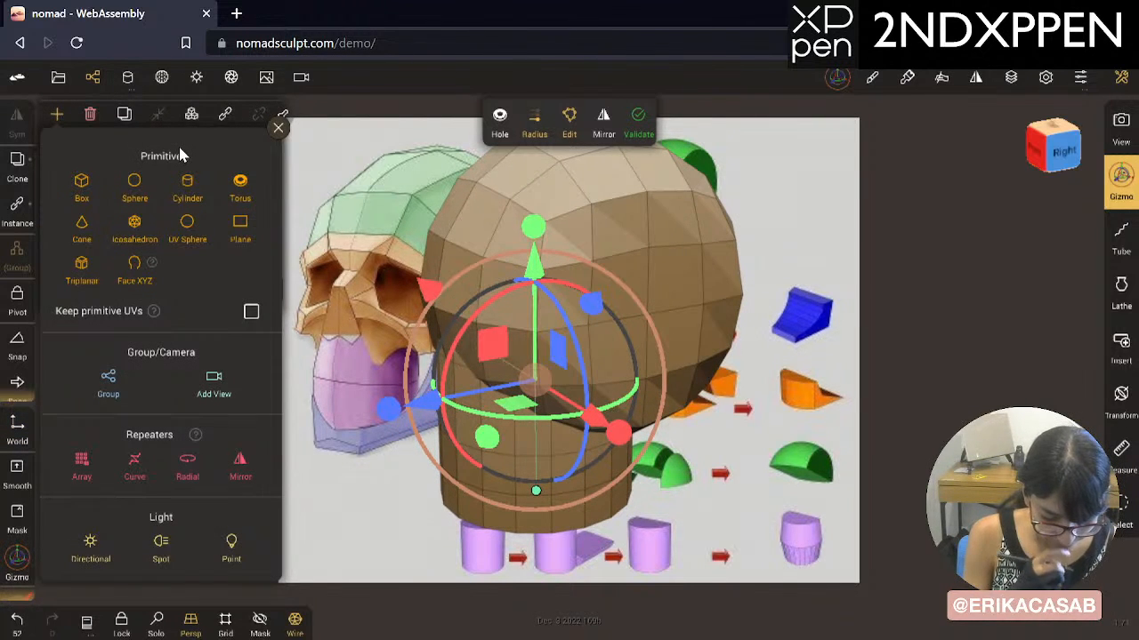
pyautogui.click(81, 182)
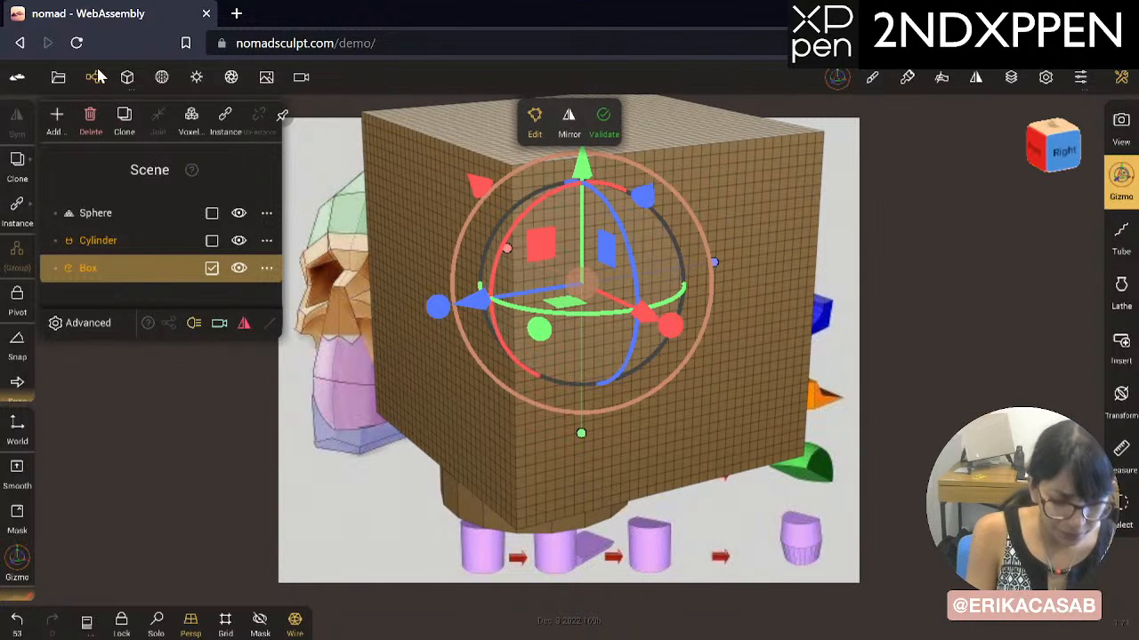
pyautogui.click(127, 76)
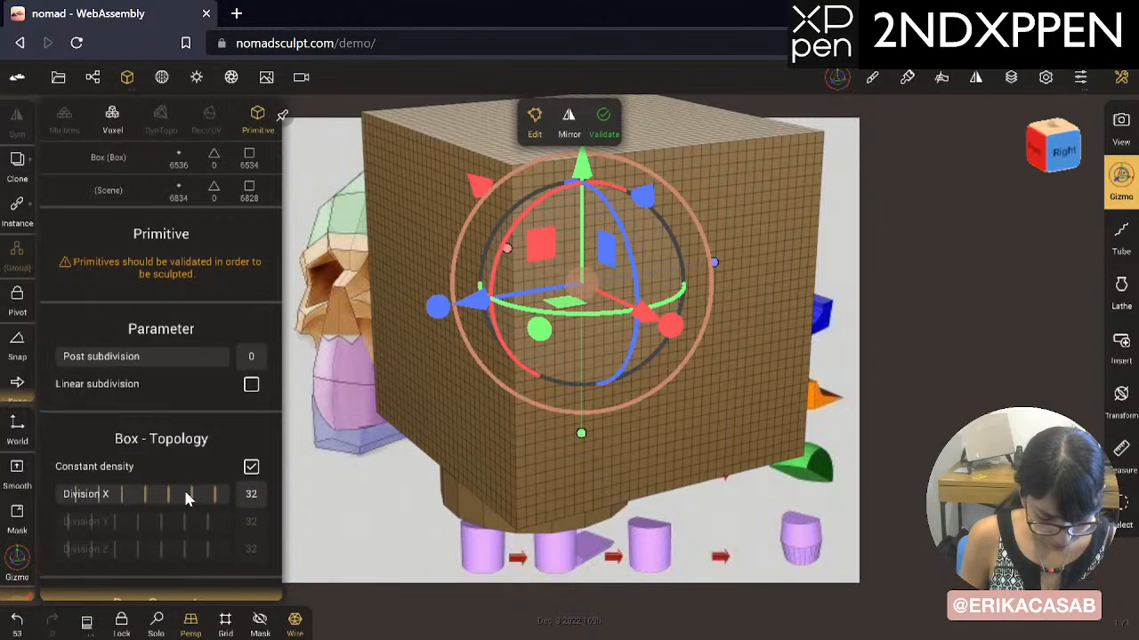
pyautogui.moveTo(186, 495); pyautogui.dragTo(121, 487)
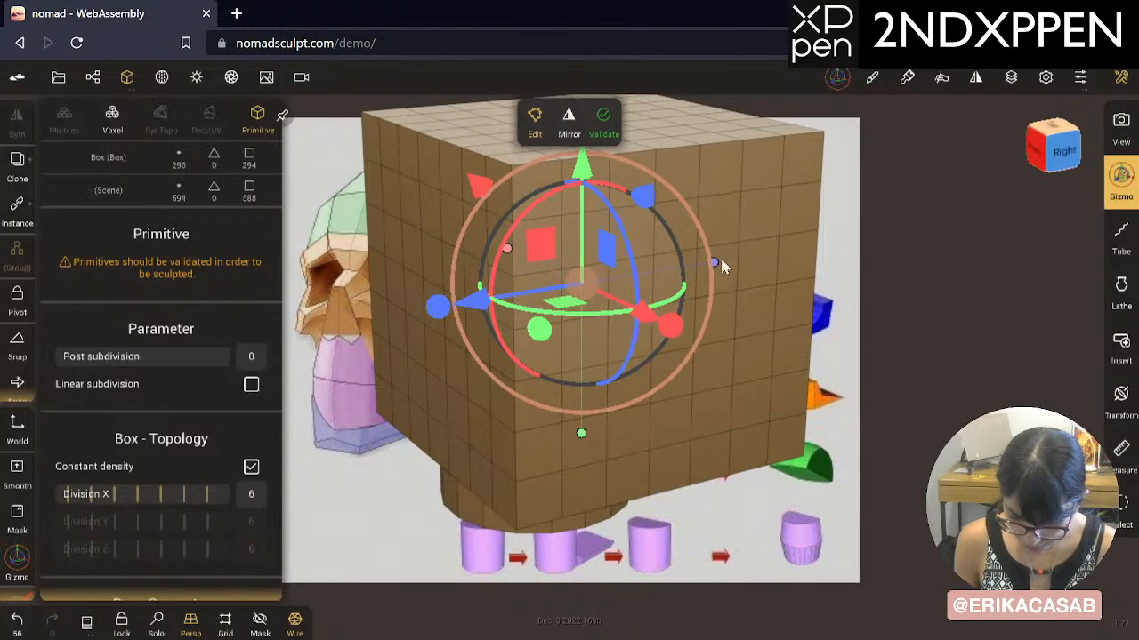
# Step: Reduce the box's depth and height and place it lower against the front of the sphere
pyautogui.moveTo(439, 305)
pyautogui.mouseDown()
pyautogui.moveTo(569, 294)
pyautogui.moveTo(331, 351)
pyautogui.moveTo(362, 328)
pyautogui.moveTo(422, 317)
pyautogui.mouseUp()
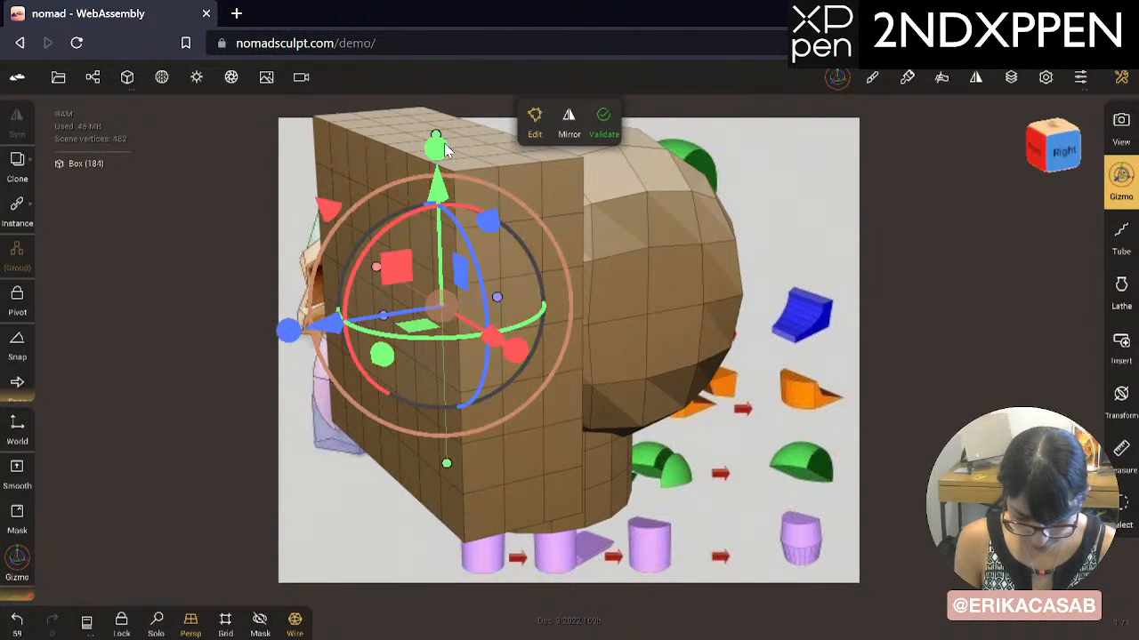
pyautogui.moveTo(435, 135); pyautogui.dragTo(422, 387)
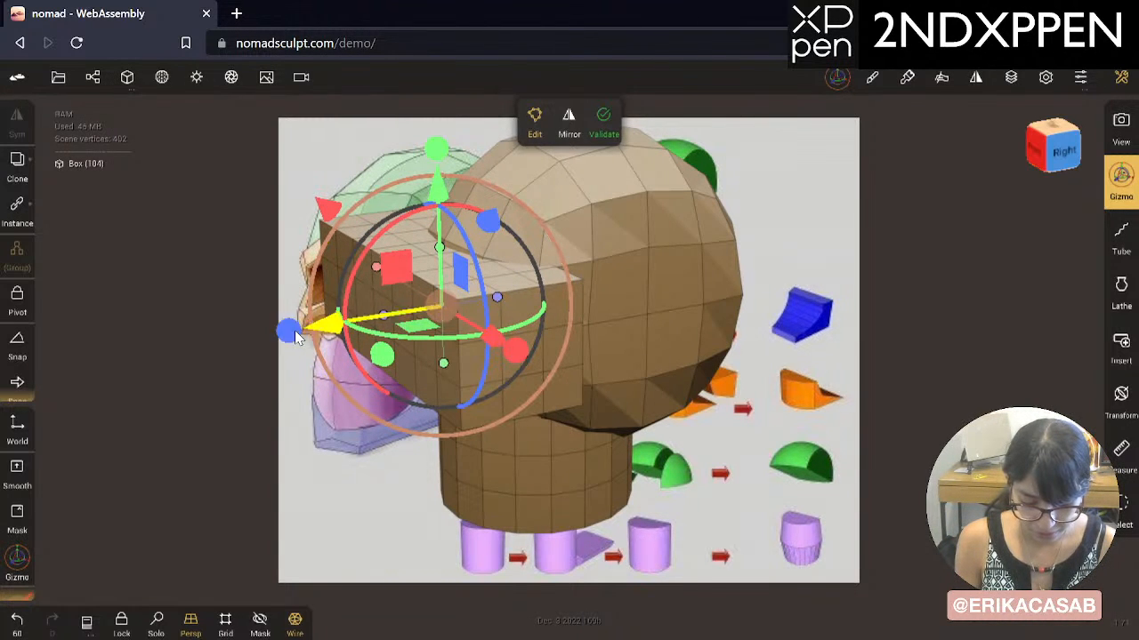
pyautogui.moveTo(331, 331); pyautogui.dragTo(376, 335)
pyautogui.moveTo(501, 218); pyautogui.dragTo(500, 253)
# Step: Fine-tune the box's position along the depth axis at the front of the skull, undoing an unwanted adjustment
pyautogui.moveTo(316, 452); pyautogui.dragTo(577, 453)
pyautogui.moveTo(631, 425); pyautogui.dragTo(583, 402)
pyautogui.hotkey('ctrl', 'z')
pyautogui.moveTo(802, 460); pyautogui.dragTo(305, 454)
pyautogui.moveTo(409, 405); pyautogui.dragTo(429, 402)
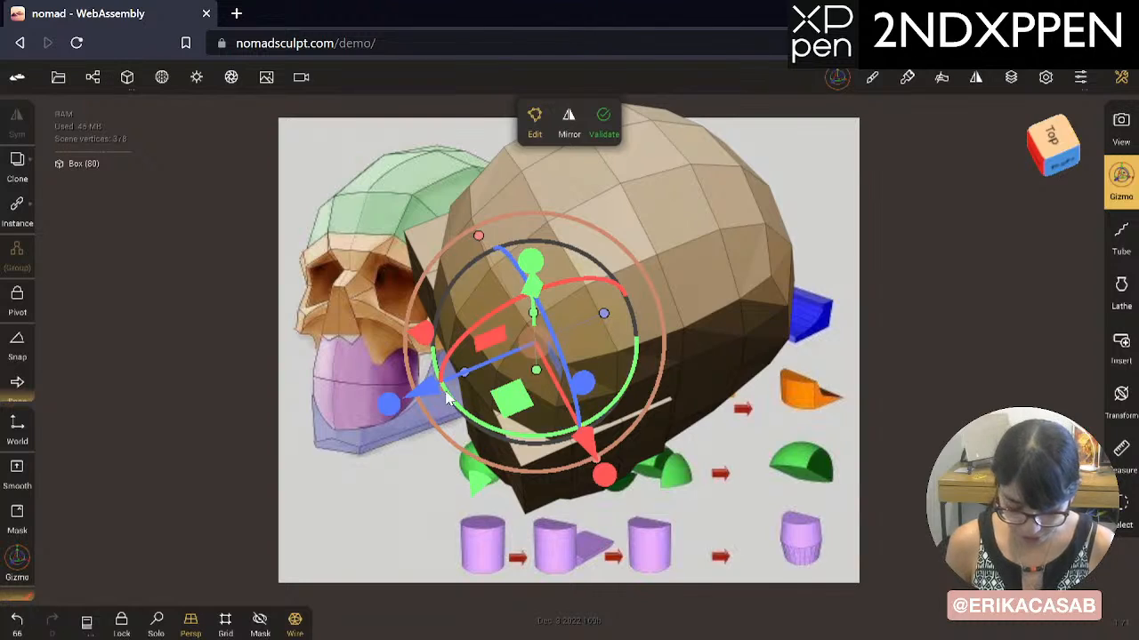
pyautogui.moveTo(448, 399); pyautogui.dragTo(439, 403)
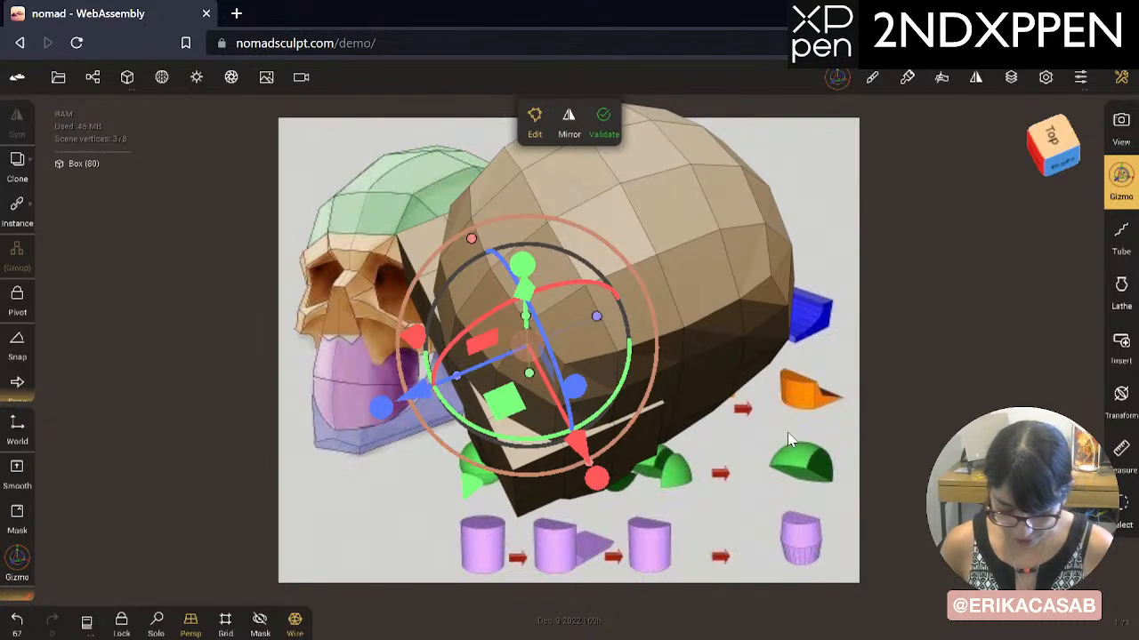
# Step: Make the box slightly taller and move it a little farther forward above the cylinder
pyautogui.moveTo(788, 433); pyautogui.dragTo(695, 470, button='middle')
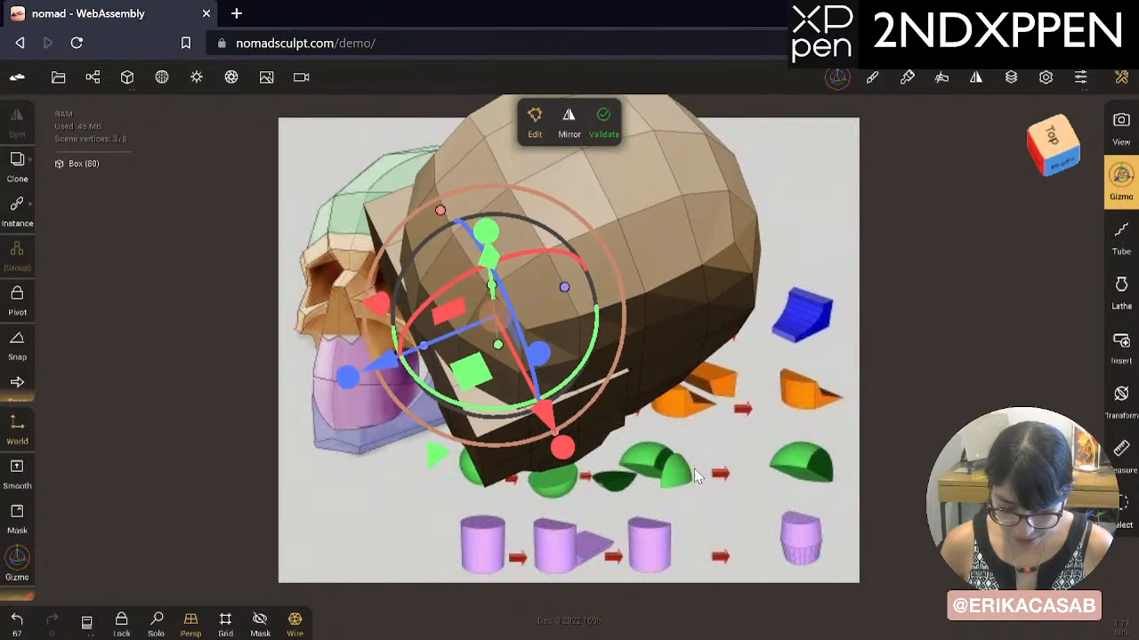
pyautogui.moveTo(695, 470); pyautogui.dragTo(685, 322)
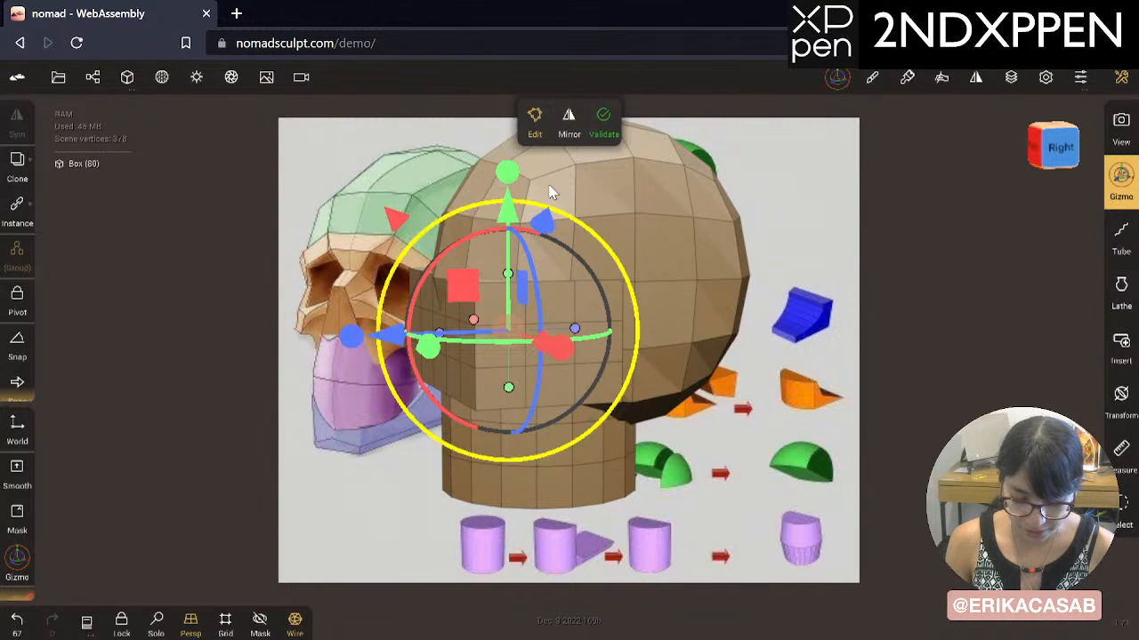
pyautogui.moveTo(512, 175); pyautogui.dragTo(521, 127)
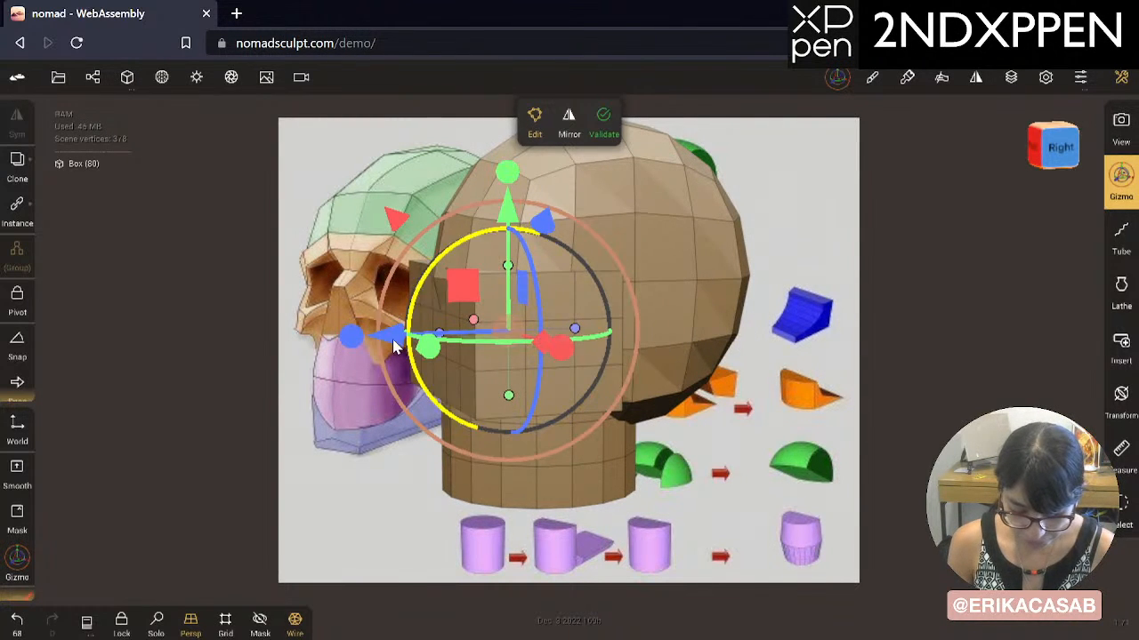
pyautogui.moveTo(391, 334); pyautogui.dragTo(377, 339)
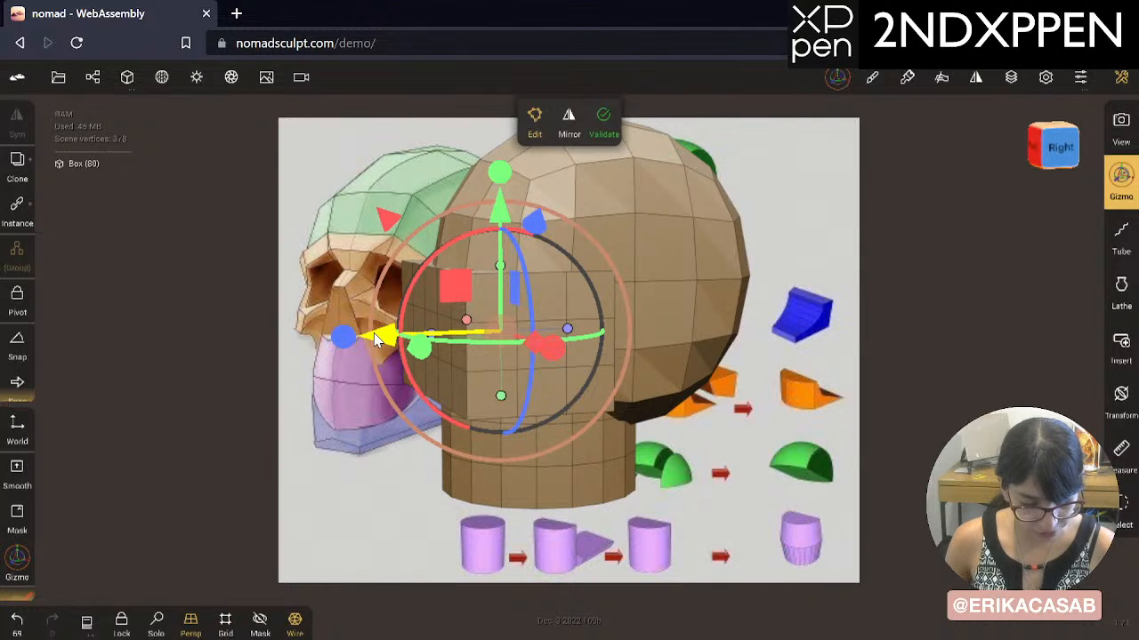
# Step: Slightly reduce the height of the face box at the front of the sphere
pyautogui.moveTo(776, 399); pyautogui.dragTo(846, 508)
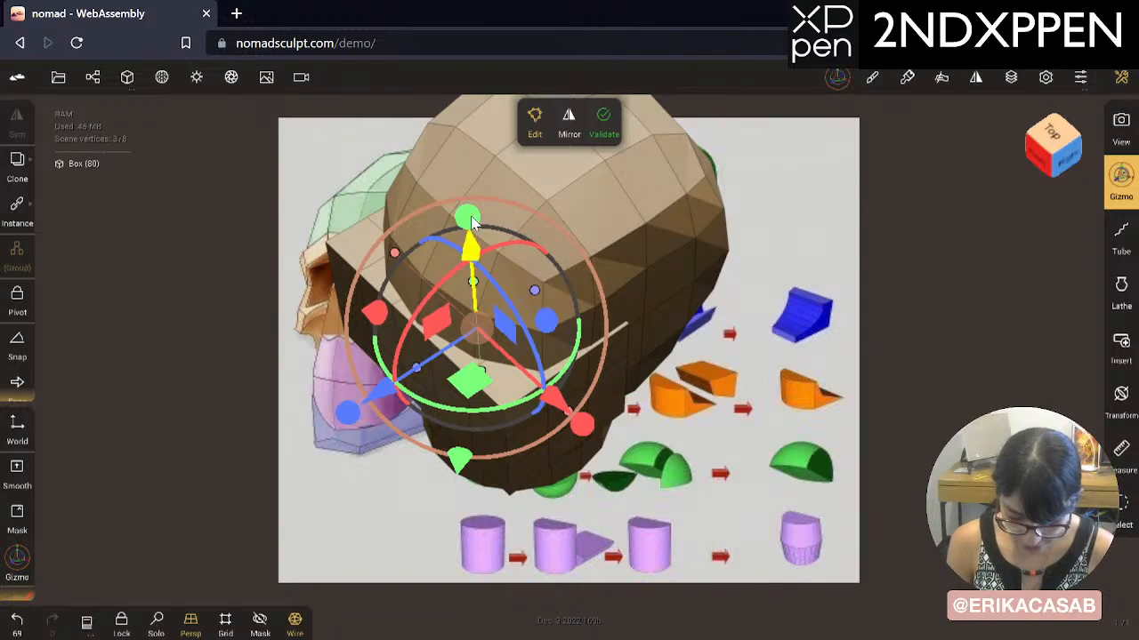
pyautogui.moveTo(472, 218); pyautogui.dragTo(471, 238)
pyautogui.keyDown('alt'); pyautogui.moveTo(693, 462); pyautogui.dragTo(653, 266); pyautogui.keyUp('alt')
pyautogui.moveTo(690, 413); pyautogui.dragTo(660, 318)
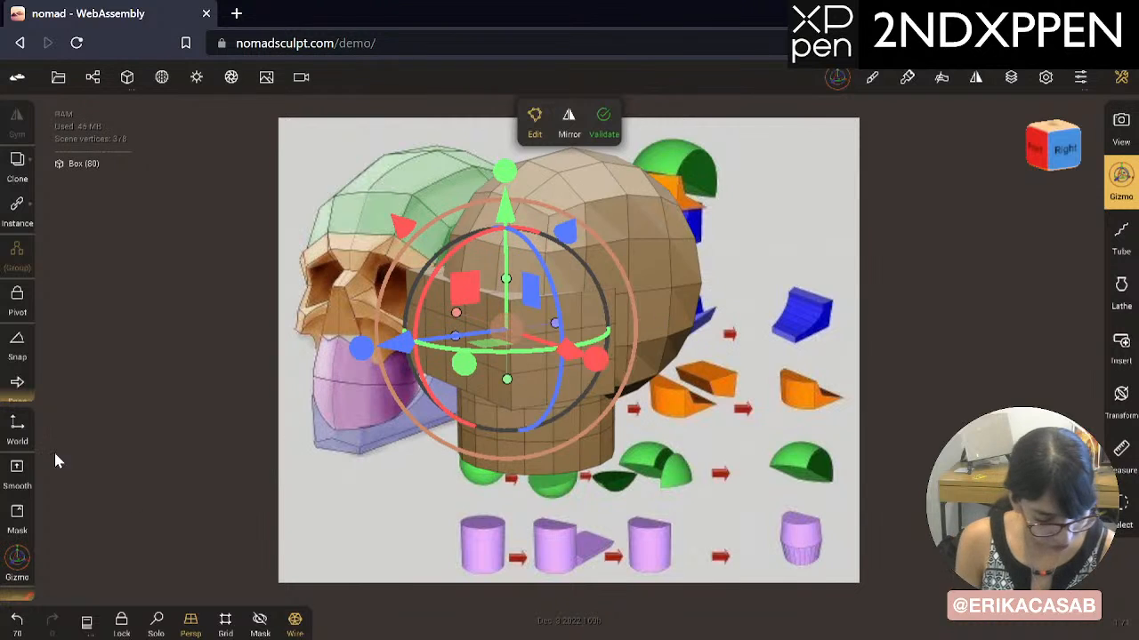
# Step: Clone the face box, move the copy down around the base of the cylinder and make it slightly shorter in height
pyautogui.click(17, 164)
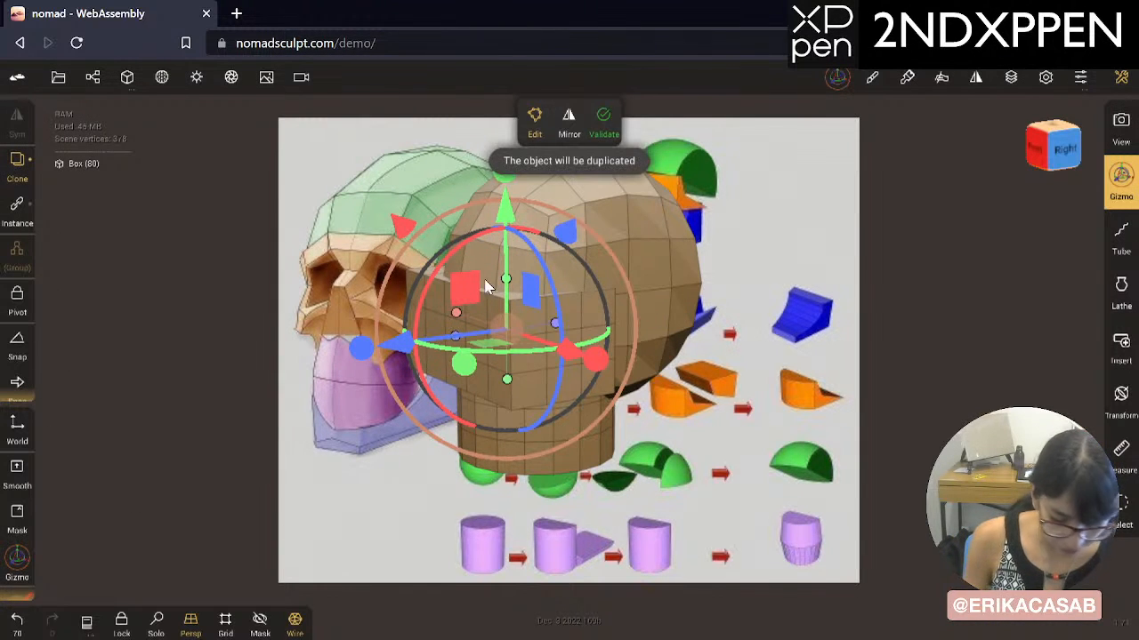
pyautogui.moveTo(512, 220)
pyautogui.mouseDown()
pyautogui.moveTo(505, 383)
pyautogui.moveTo(514, 365)
pyautogui.moveTo(519, 467)
pyautogui.mouseUp()
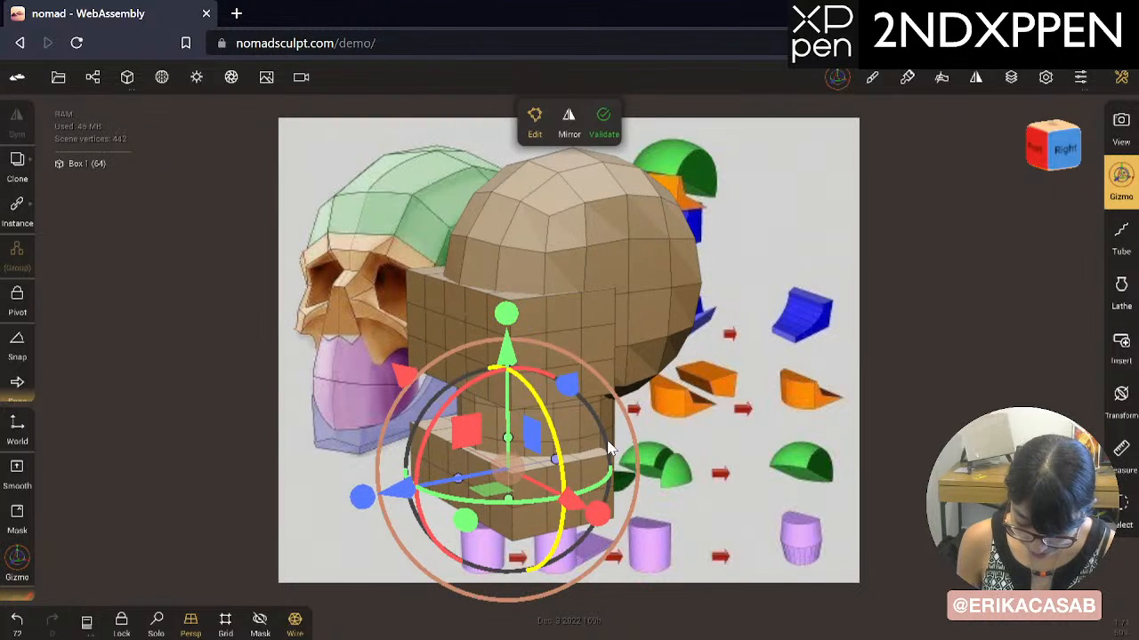
pyautogui.moveTo(505, 316)
pyautogui.mouseDown()
pyautogui.moveTo(503, 336)
pyautogui.moveTo(503, 300)
pyautogui.moveTo(504, 327)
pyautogui.mouseUp()
# Step: Adjust the lower box's width so it is narrower than the face box above it
pyautogui.moveTo(330, 475); pyautogui.dragTo(547, 460)
pyautogui.moveTo(675, 431); pyautogui.dragTo(671, 327)
pyautogui.moveTo(695, 454)
pyautogui.mouseDown()
pyautogui.moveTo(687, 365)
pyautogui.moveTo(681, 449)
pyautogui.mouseUp()
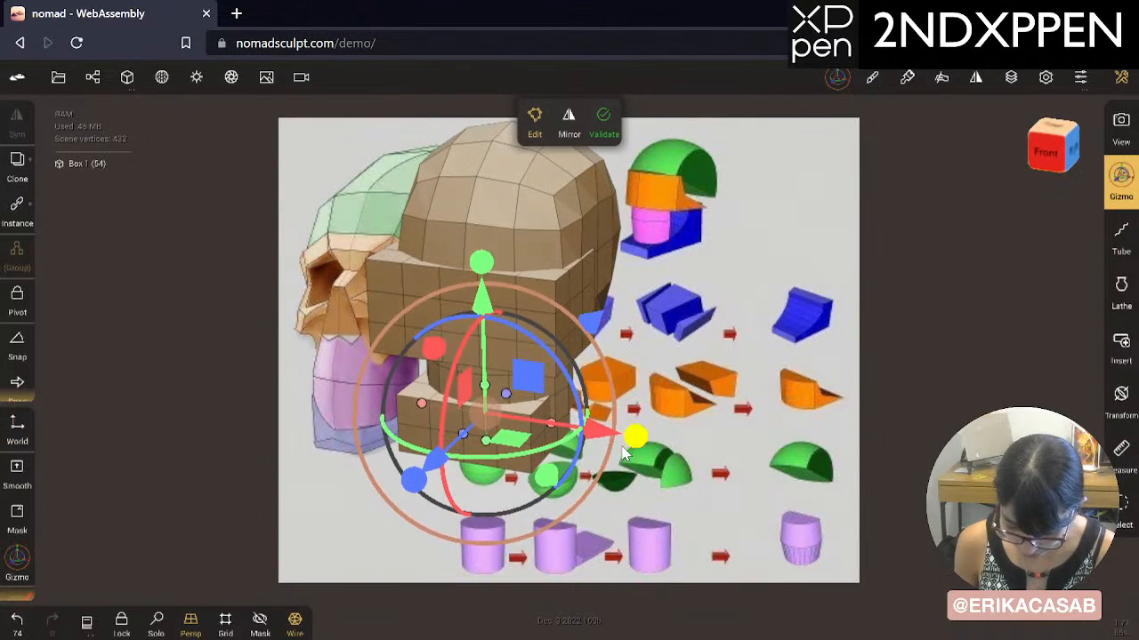
pyautogui.moveTo(592, 434); pyautogui.dragTo(681, 447)
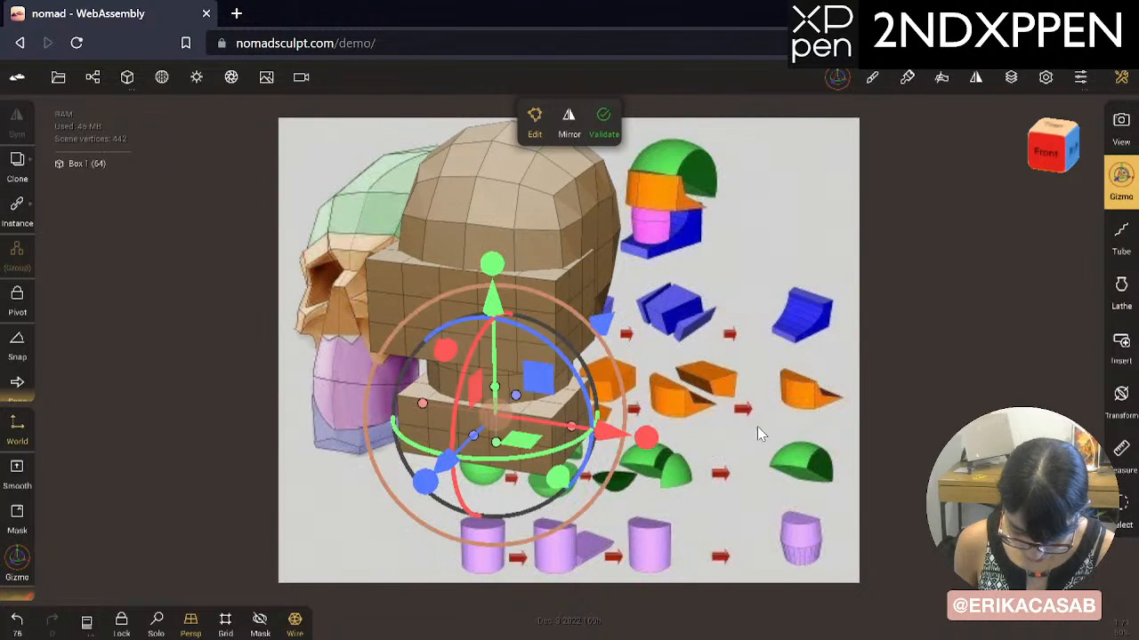
# Step: Lengthen the lower box along the depth axis so it extends past the face box at front and back
pyautogui.moveTo(754, 426); pyautogui.dragTo(418, 342)
pyautogui.moveTo(709, 403); pyautogui.dragTo(762, 334)
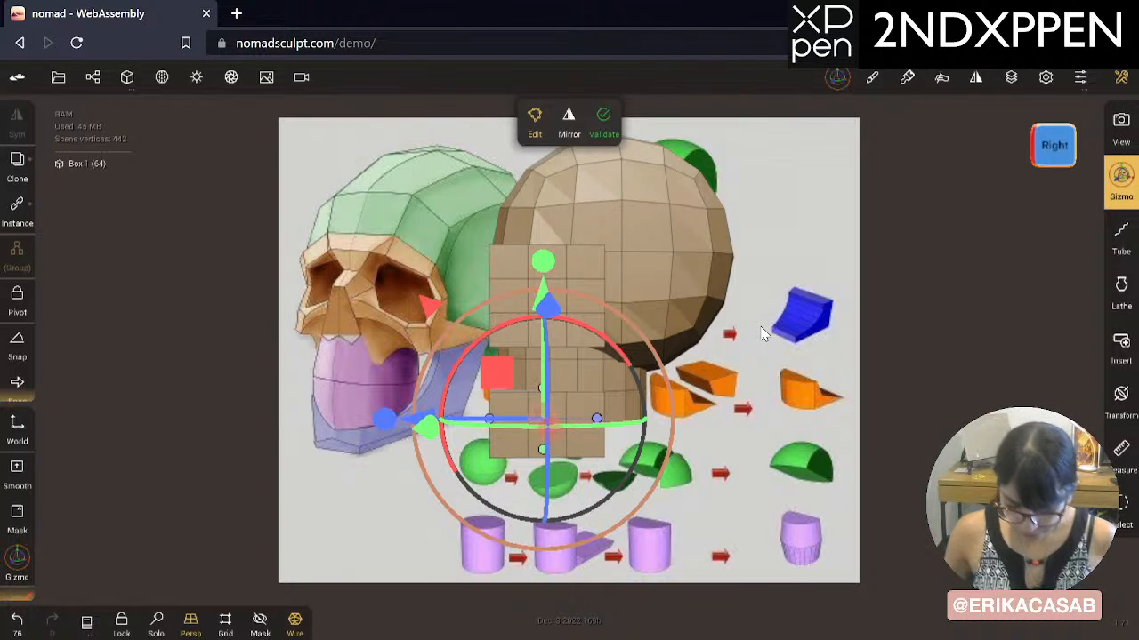
pyautogui.moveTo(386, 422); pyautogui.dragTo(201, 414)
pyautogui.moveTo(386, 421); pyautogui.dragTo(452, 425)
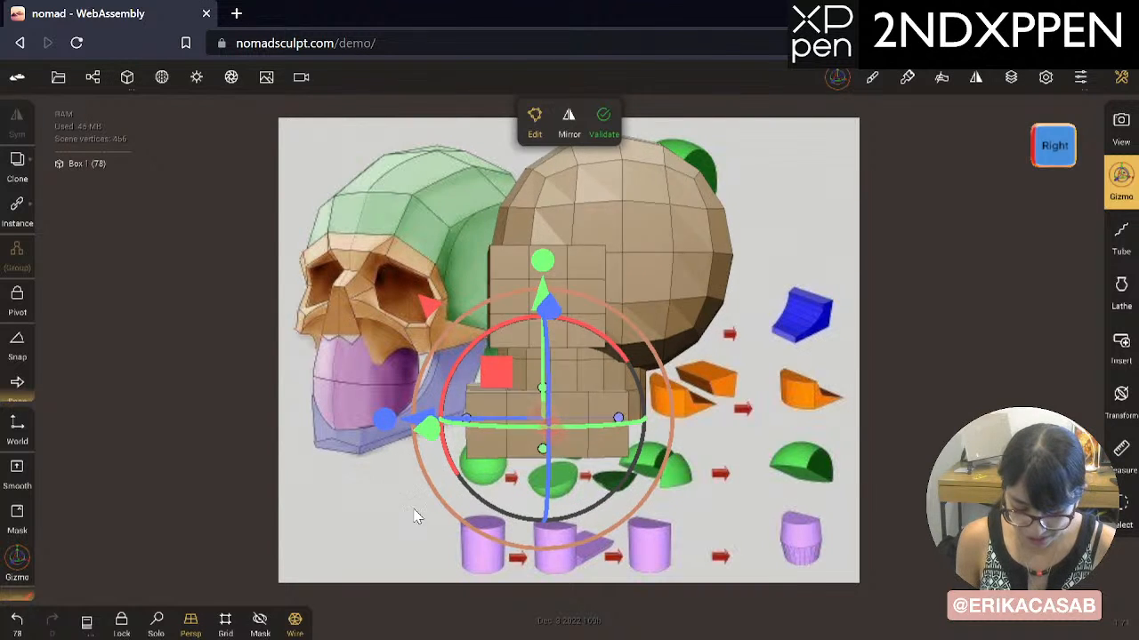
pyautogui.moveTo(415, 516); pyautogui.dragTo(499, 555)
pyautogui.moveTo(444, 418); pyautogui.dragTo(447, 429)
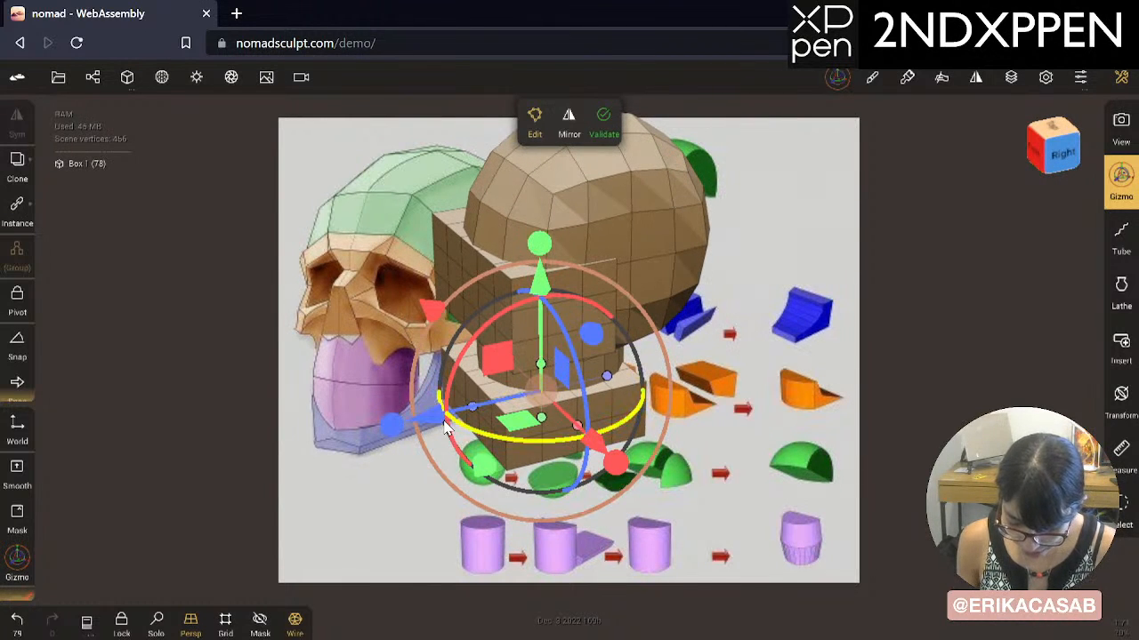
# Step: Lower the jaw box's Division X to 0 and validate the primitive for sculpting
pyautogui.click(127, 77)
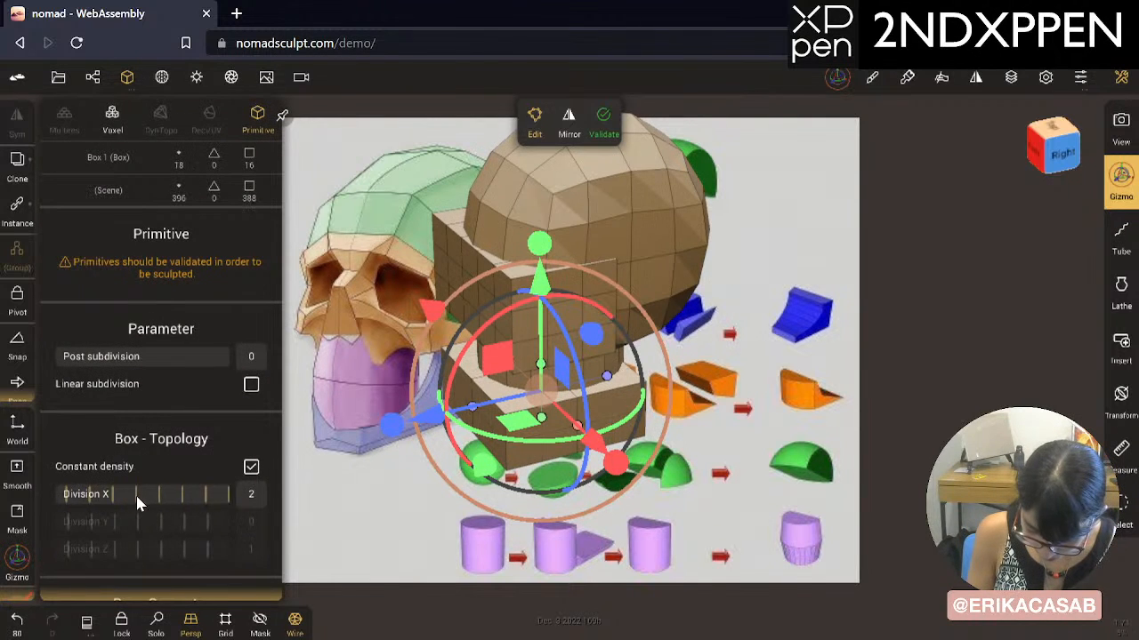
pyautogui.moveTo(137, 500); pyautogui.dragTo(99, 496)
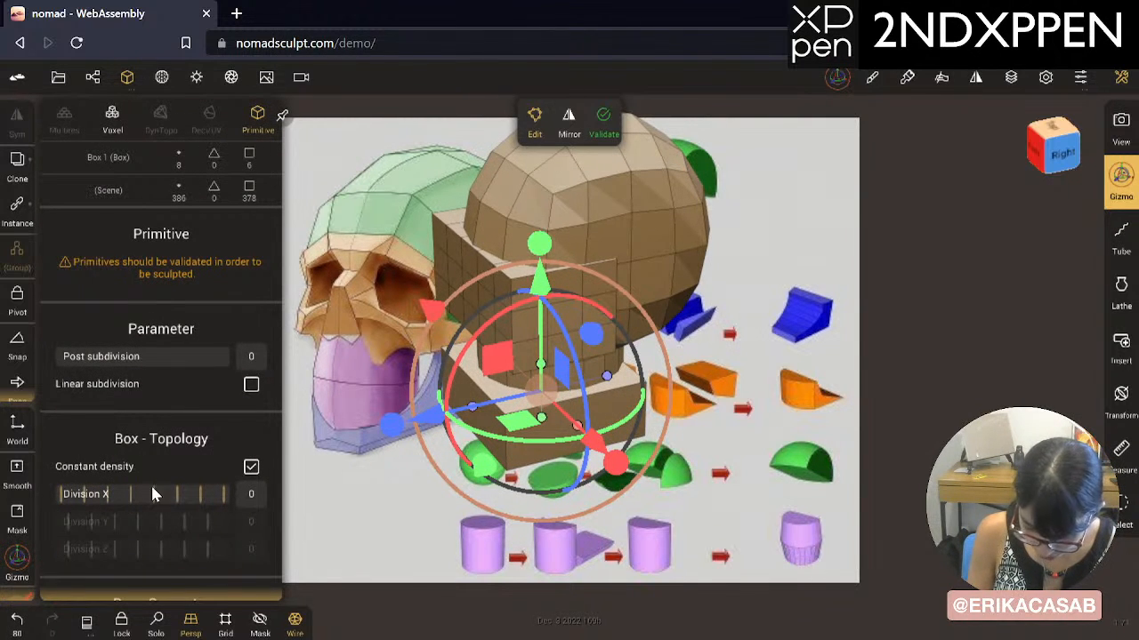
pyautogui.click(605, 123)
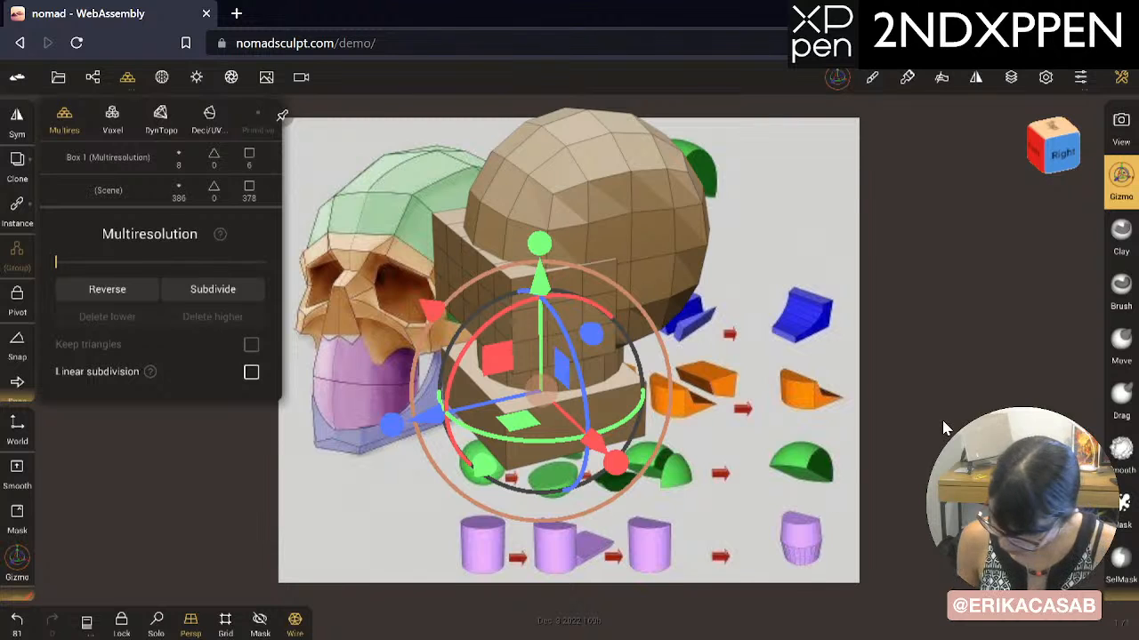
# Step: Switch to the Move brush, enable symmetry and try pulling in the jaw box's rear corners, undoing both attempts
pyautogui.click(1121, 342)
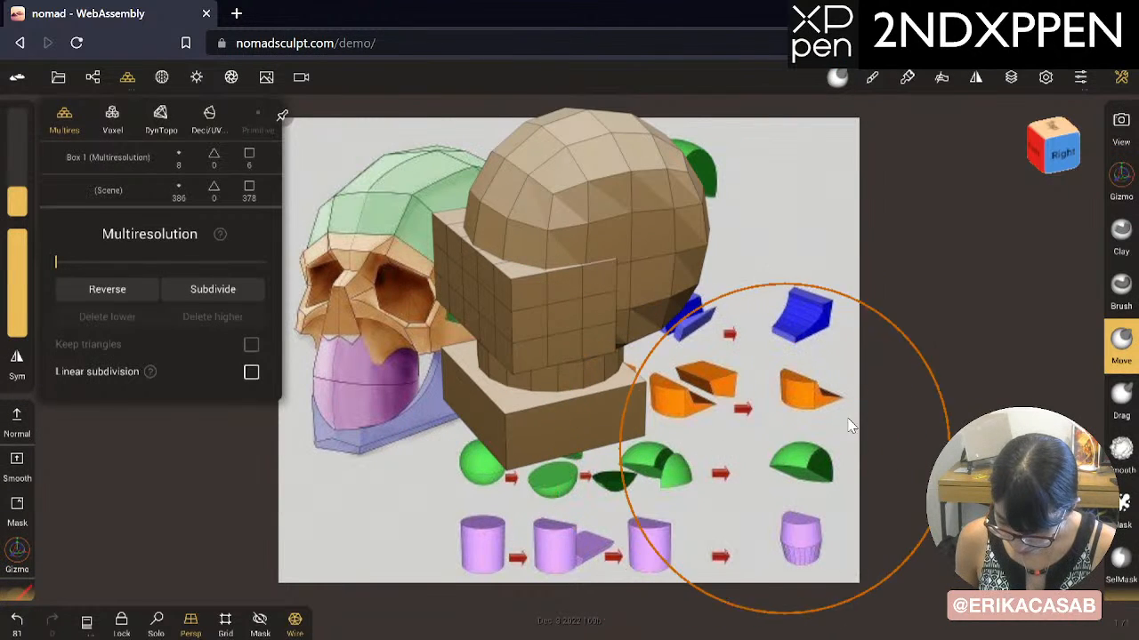
pyautogui.click(823, 445)
pyautogui.moveTo(823, 444)
pyautogui.mouseDown()
pyautogui.moveTo(563, 335)
pyautogui.moveTo(534, 383)
pyautogui.mouseUp()
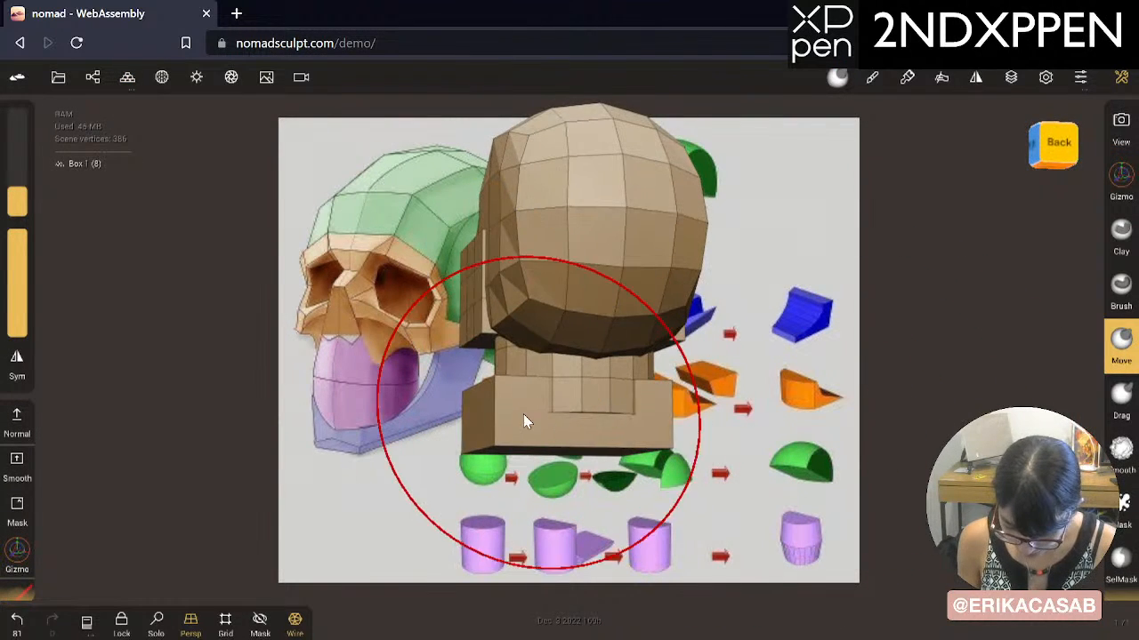
pyautogui.hotkey('ctrl', 'z')
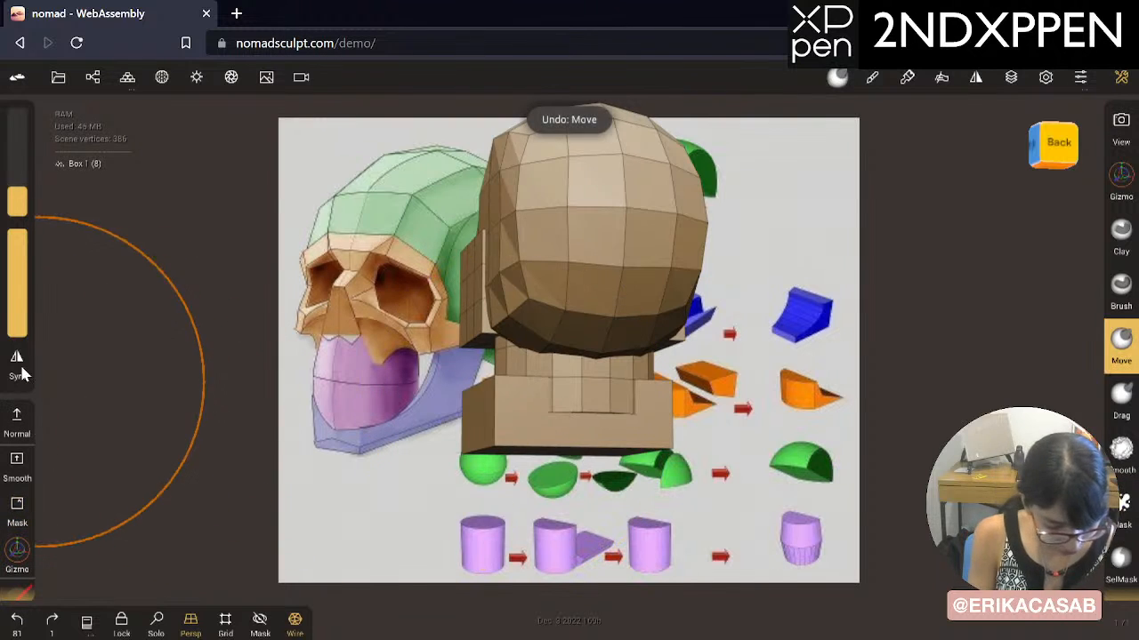
pyautogui.moveTo(534, 415)
pyautogui.mouseDown()
pyautogui.moveTo(564, 417)
pyautogui.moveTo(536, 404)
pyautogui.mouseUp()
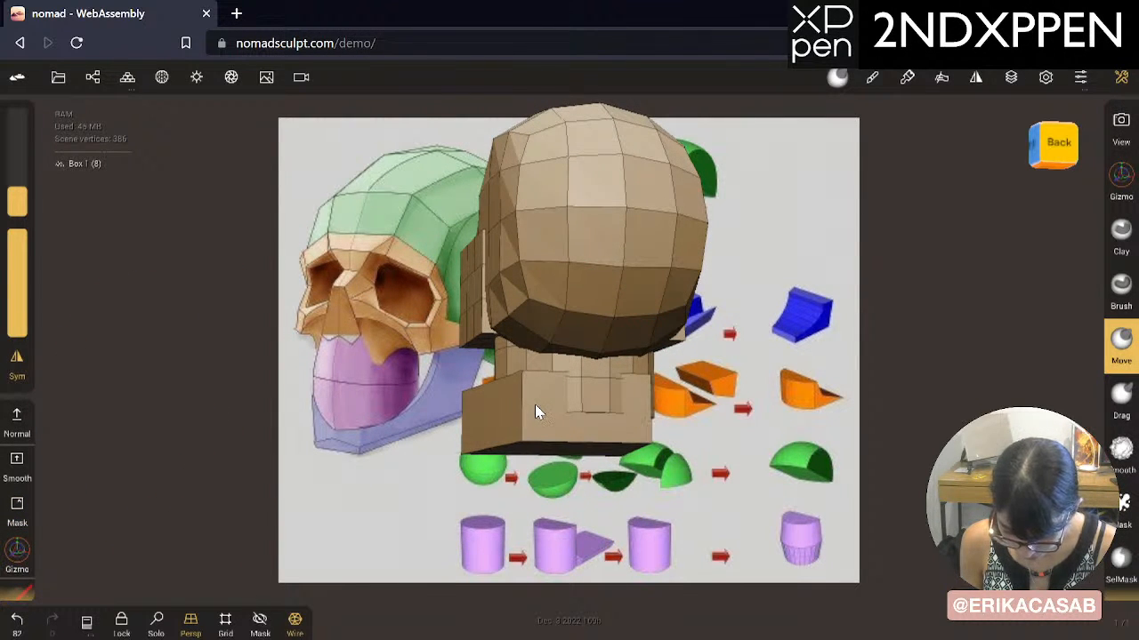
pyautogui.moveTo(657, 451); pyautogui.dragTo(725, 446)
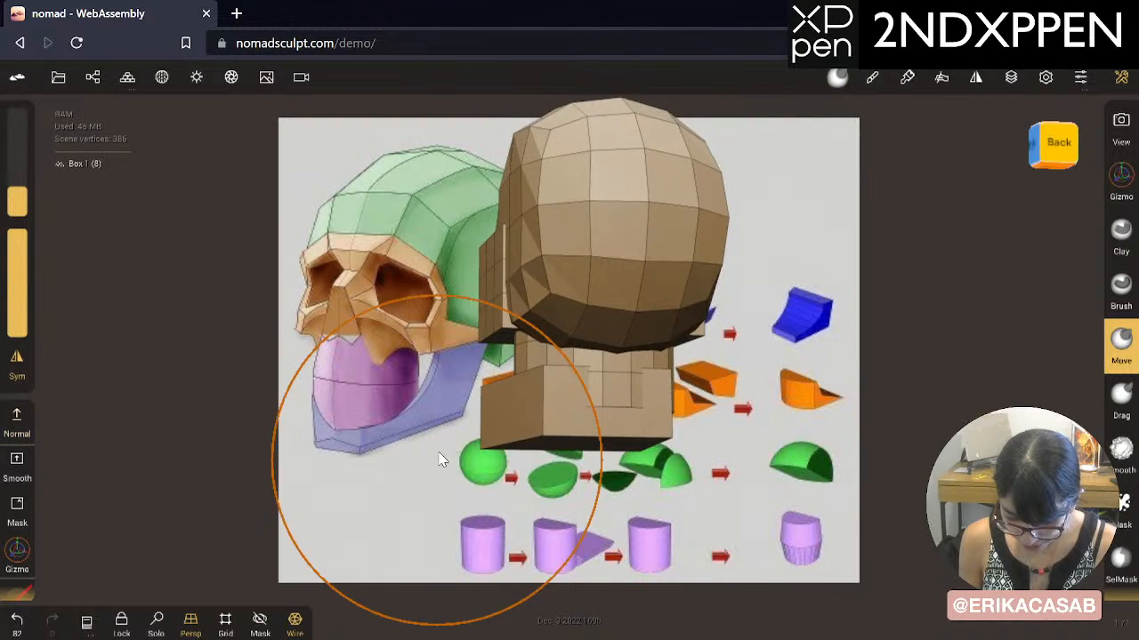
pyautogui.moveTo(441, 459); pyautogui.dragTo(714, 488)
pyautogui.hotkey('ctrl', 'z')
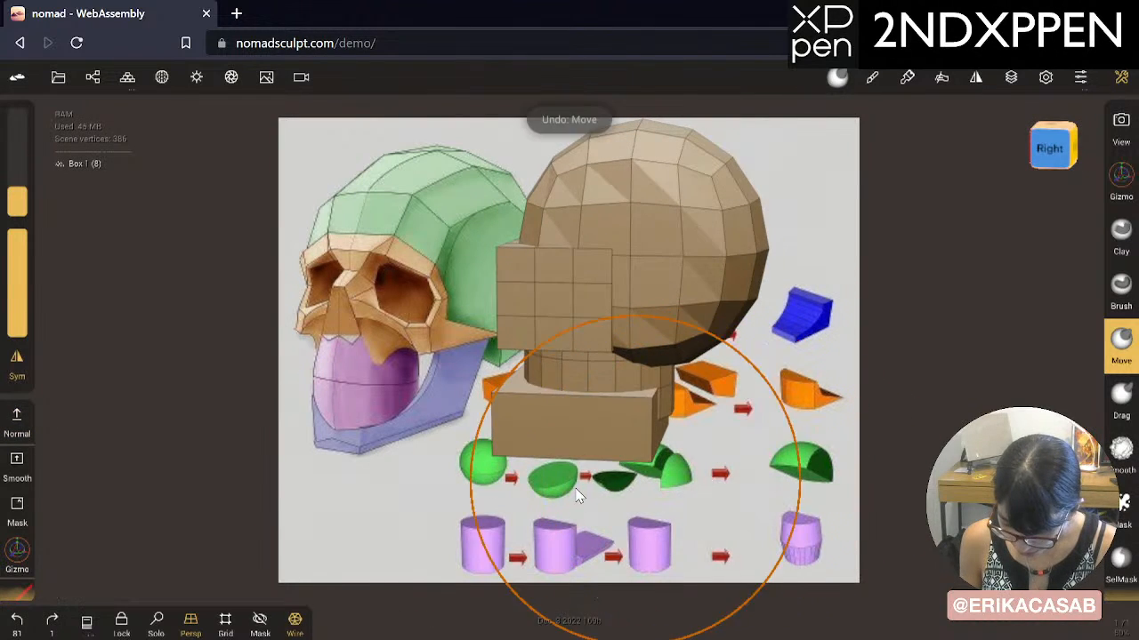
# Step: Try reshaping the jaw box with the large Move brush from the underside and front corner, undoing each attempt
pyautogui.moveTo(566, 480); pyautogui.dragTo(569, 207)
pyautogui.moveTo(511, 349); pyautogui.dragTo(516, 398)
pyautogui.hotkey('ctrl', 'z')
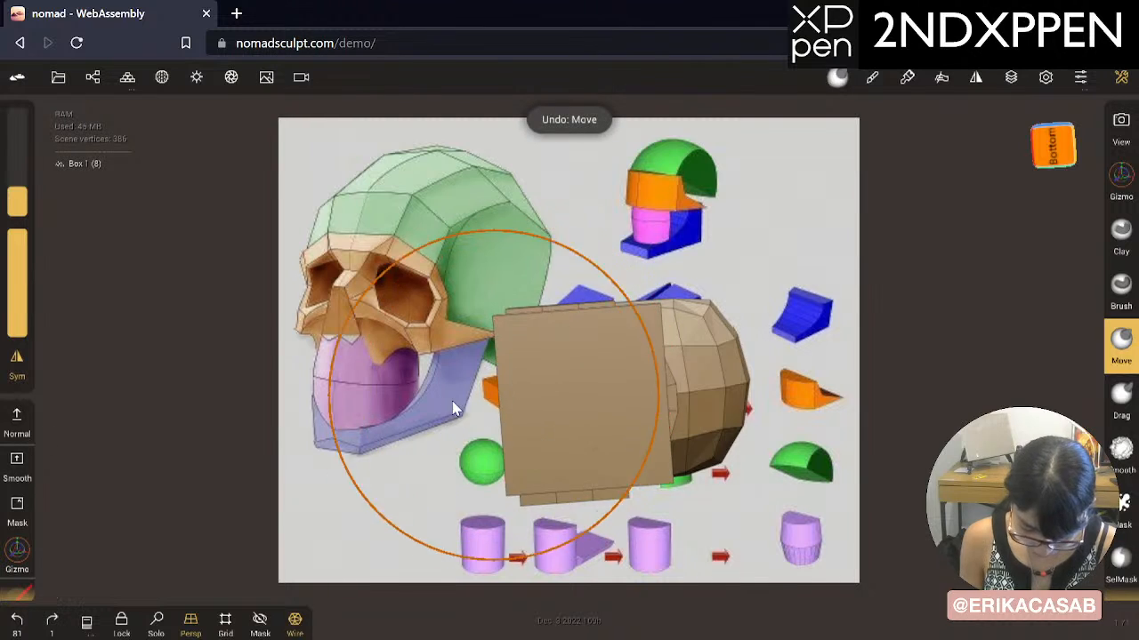
pyautogui.moveTo(557, 463); pyautogui.dragTo(572, 569)
pyautogui.moveTo(534, 378)
pyautogui.mouseDown()
pyautogui.moveTo(503, 402)
pyautogui.moveTo(505, 427)
pyautogui.mouseUp()
pyautogui.hotkey('ctrl', 'z')
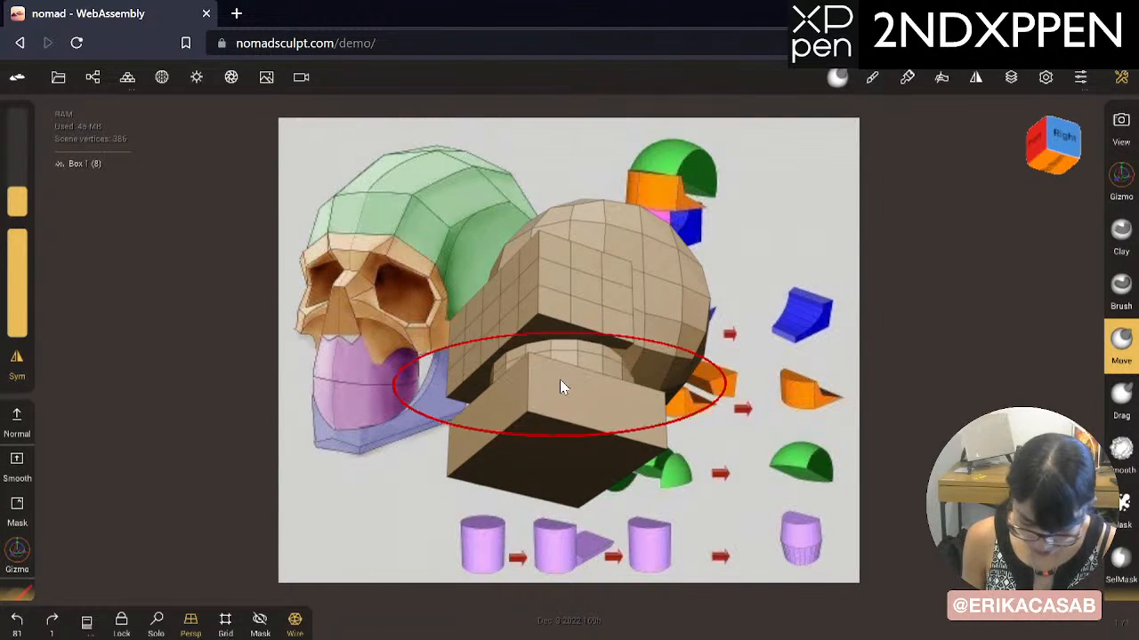
# Step: Reduce the Move brush radius and pull the jaw box's front corners inward to taper it toward the chin
pyautogui.press('x')
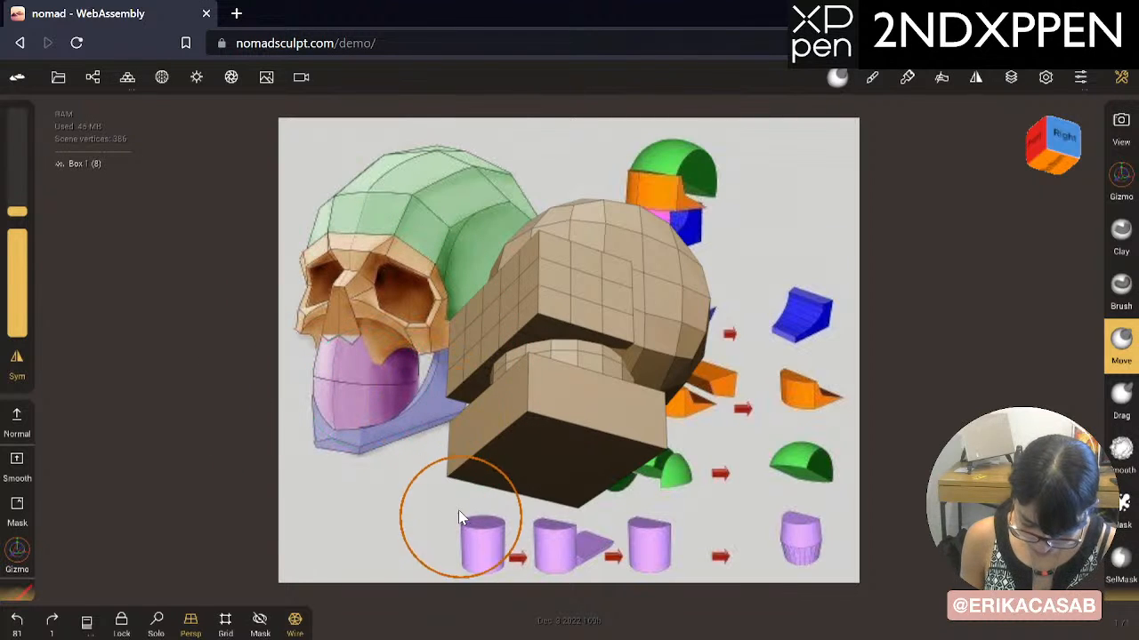
pyautogui.moveTo(458, 522); pyautogui.dragTo(606, 533)
pyautogui.moveTo(561, 405); pyautogui.dragTo(446, 411)
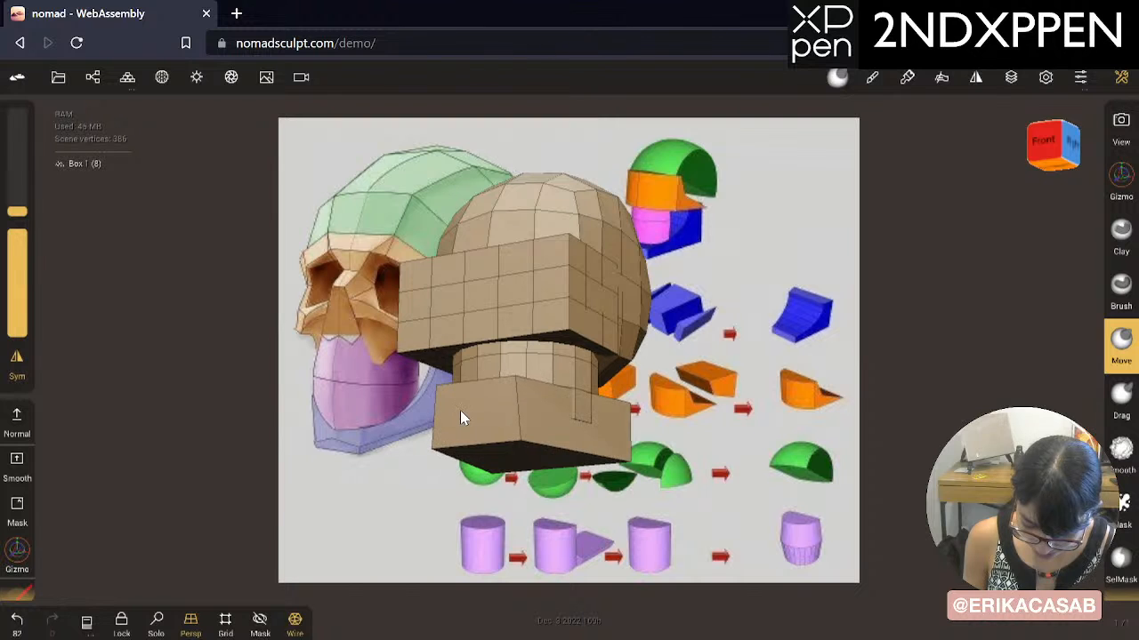
pyautogui.moveTo(519, 438); pyautogui.dragTo(501, 434)
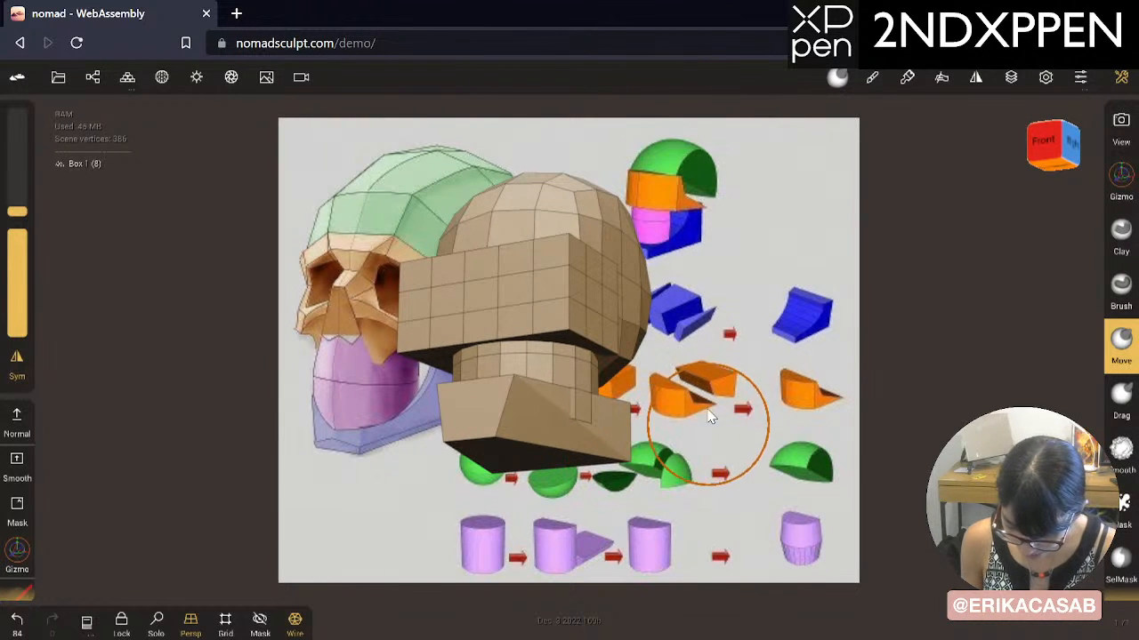
pyautogui.moveTo(724, 295)
pyautogui.mouseDown()
pyautogui.moveTo(728, 449)
pyautogui.moveTo(655, 452)
pyautogui.mouseUp()
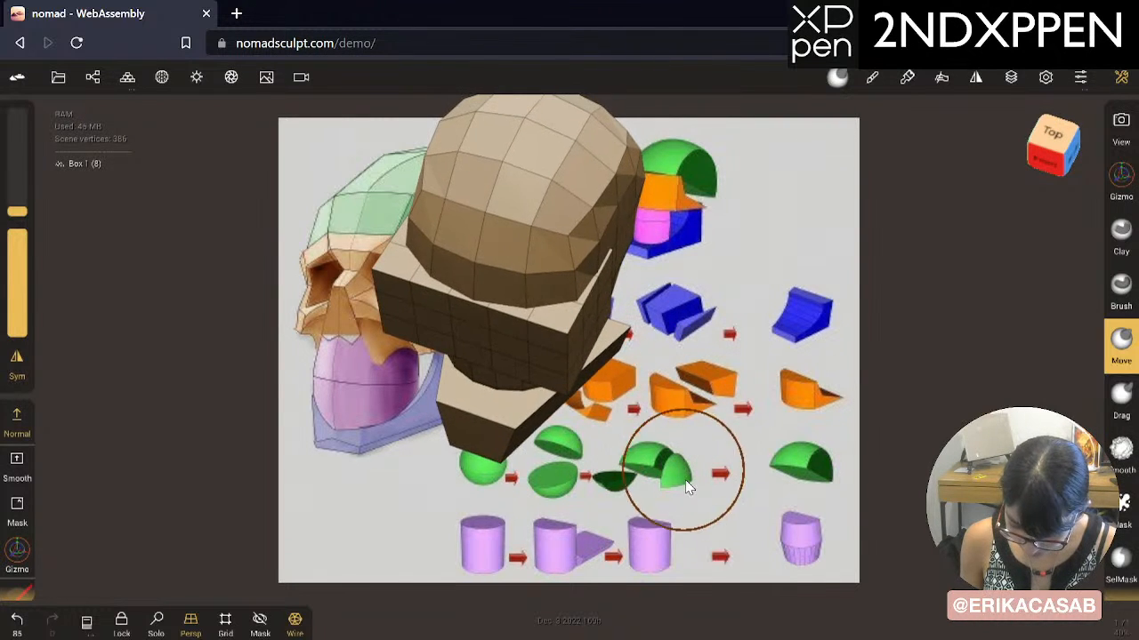
# Step: Tilt the jaw box with the gizmo so its chin end points down, and shift it slightly backward under the cylinder
pyautogui.moveTo(699, 470)
pyautogui.mouseDown()
pyautogui.moveTo(569, 386)
pyautogui.moveTo(355, 322)
pyautogui.moveTo(407, 378)
pyautogui.mouseUp()
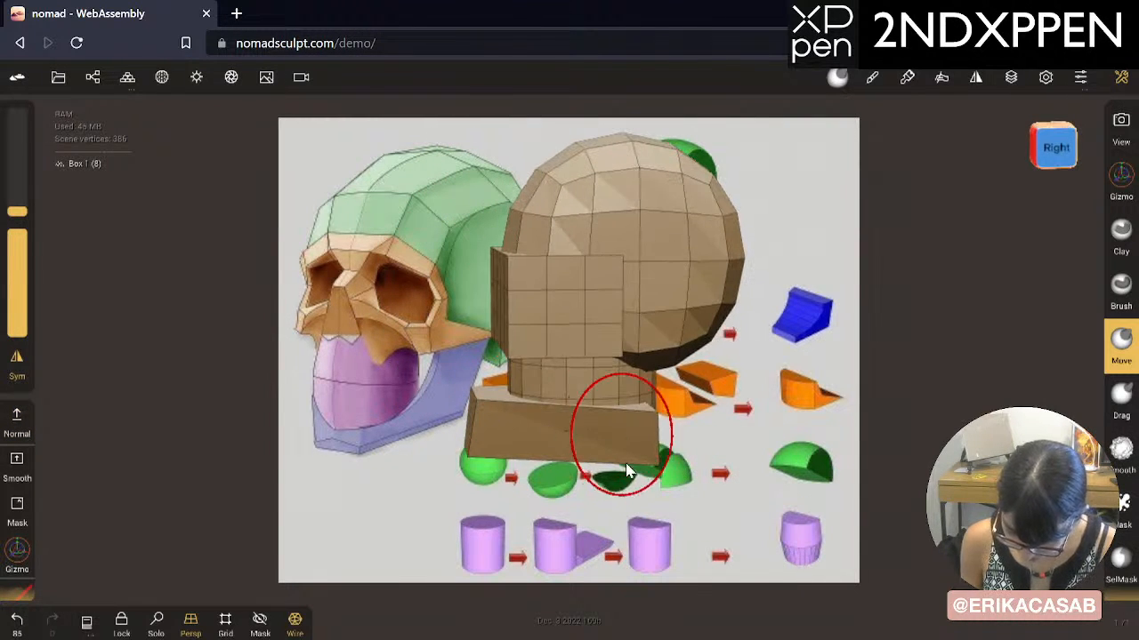
pyautogui.moveTo(698, 338); pyautogui.dragTo(690, 365)
pyautogui.moveTo(691, 367); pyautogui.dragTo(685, 353, button='middle')
pyautogui.moveTo(710, 401); pyautogui.dragTo(698, 384, button='middle')
pyautogui.click(1118, 183)
pyautogui.moveTo(526, 305); pyautogui.dragTo(503, 324)
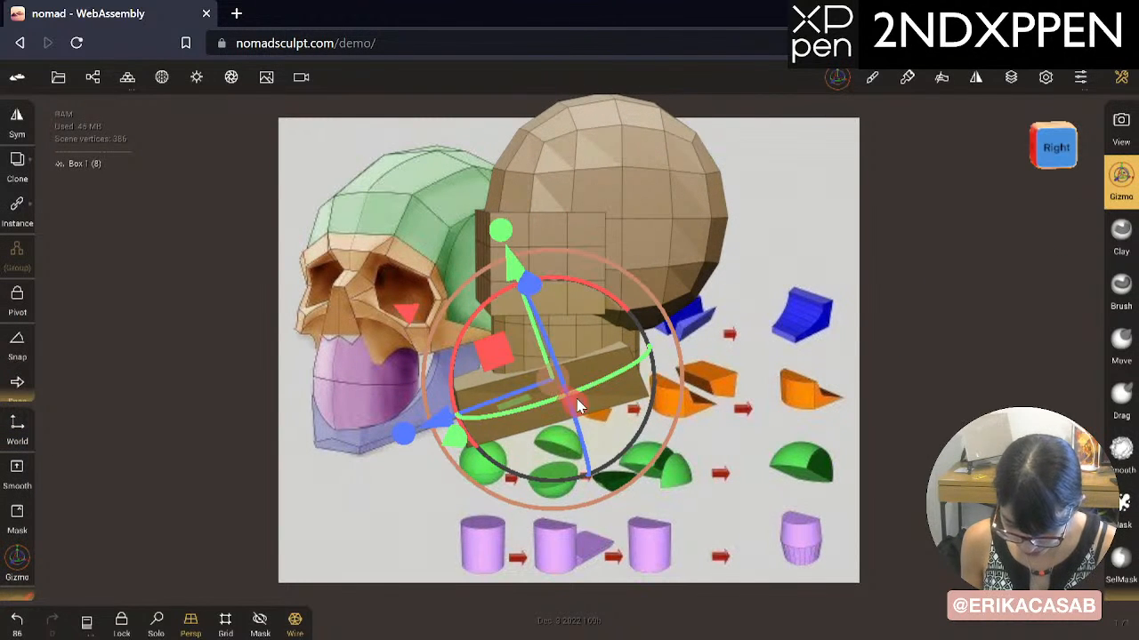
pyautogui.moveTo(504, 365); pyautogui.dragTo(518, 363)
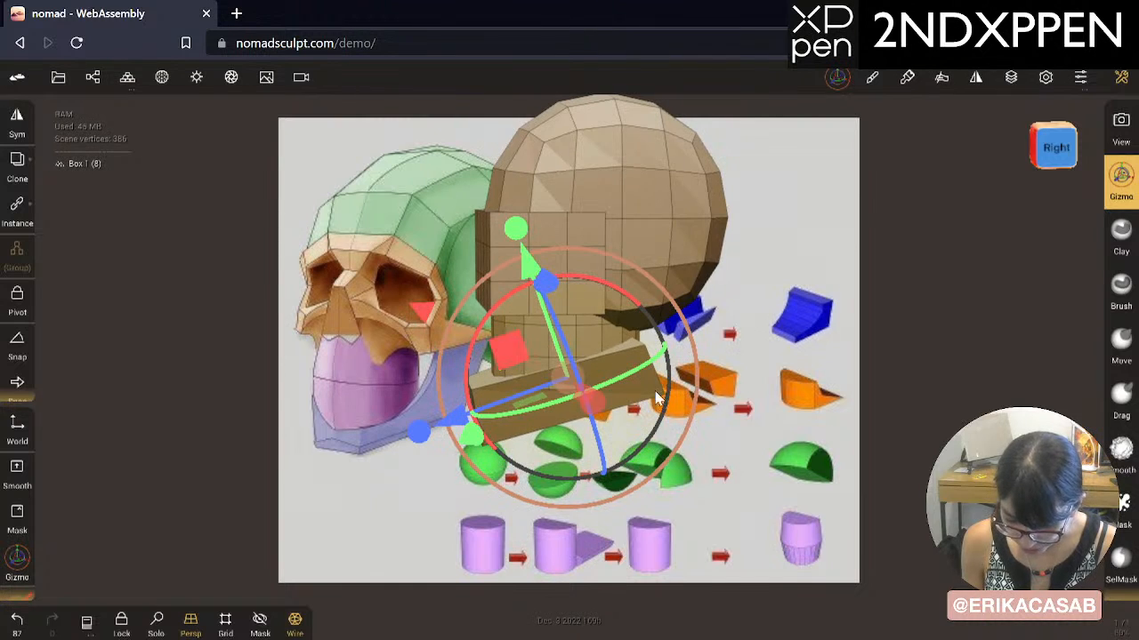
# Step: With the Move brush, pull the jaw box's upper front corners further inward and nudge its rear corners slightly outward
pyautogui.click(1123, 349)
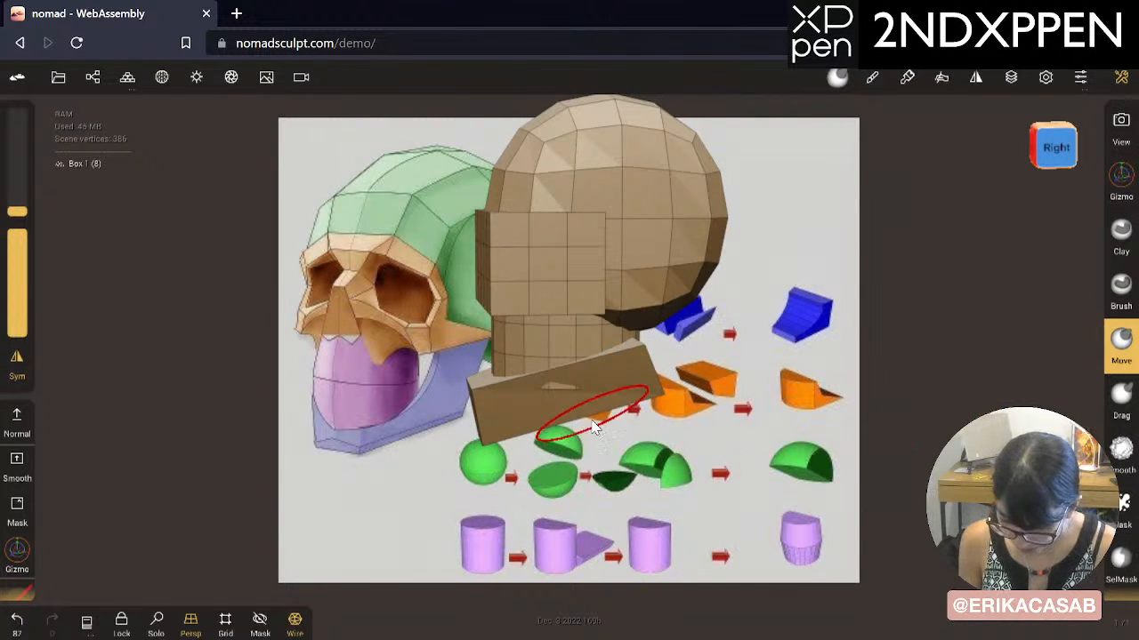
pyautogui.moveTo(419, 397); pyautogui.dragTo(734, 448)
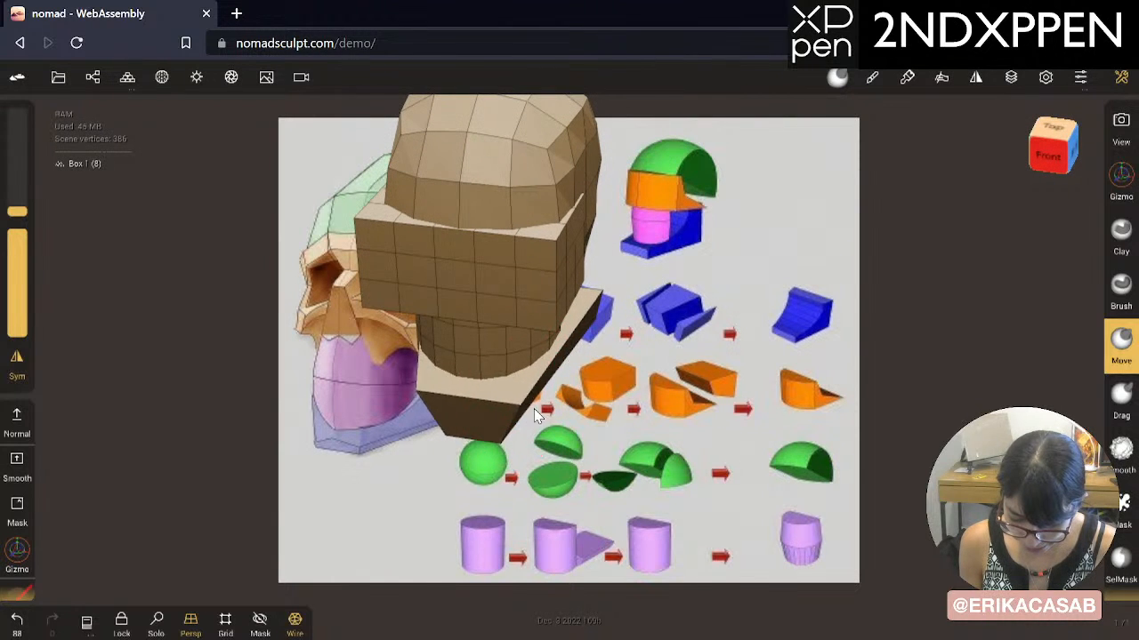
pyautogui.moveTo(515, 407); pyautogui.dragTo(508, 406)
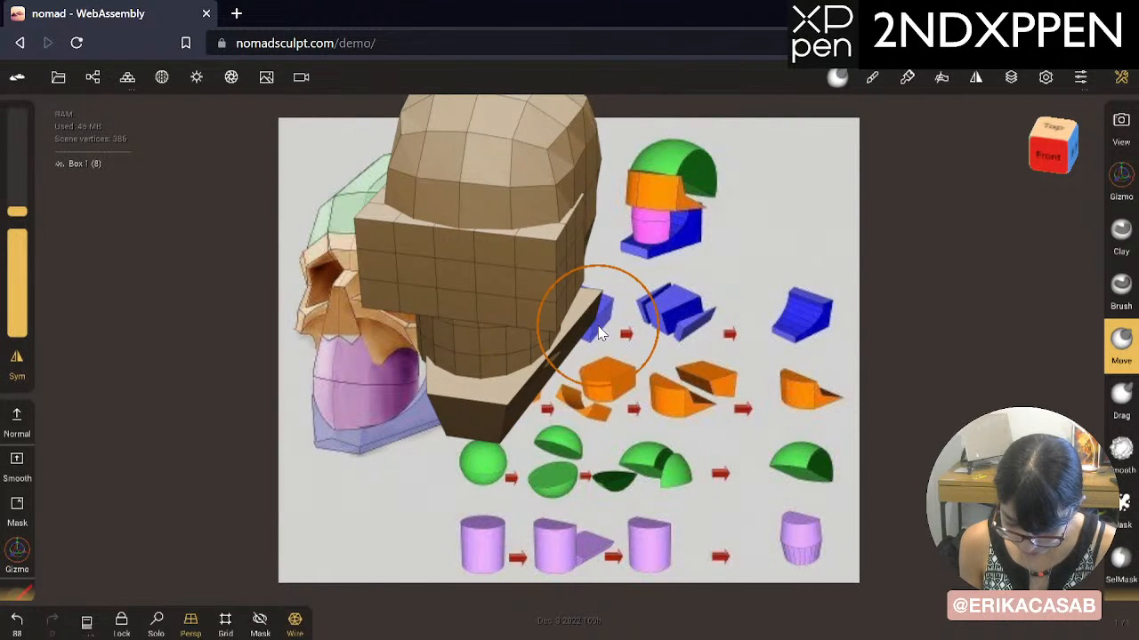
pyautogui.moveTo(596, 323); pyautogui.dragTo(594, 325)
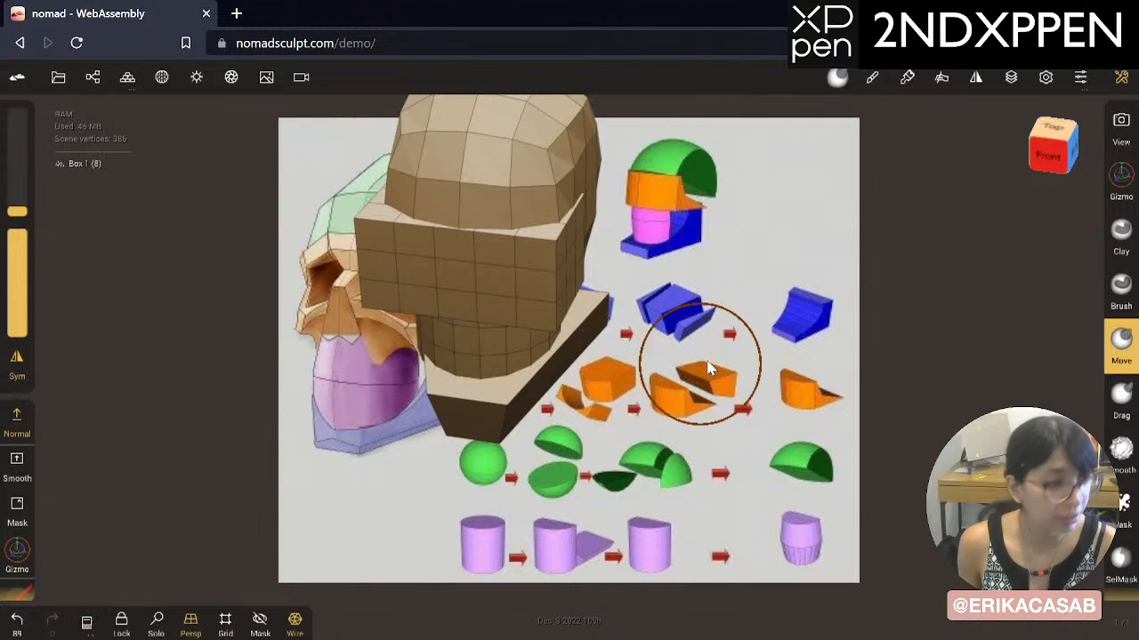
# Step: Shift the cranium sphere slightly forward with the gizmo and reselect the jaw box
pyautogui.moveTo(714, 447)
pyautogui.mouseDown(button='middle')
pyautogui.moveTo(716, 467)
pyautogui.moveTo(702, 451)
pyautogui.mouseUp(button='middle')
pyautogui.moveTo(654, 439)
pyautogui.mouseDown()
pyautogui.moveTo(559, 375)
pyautogui.moveTo(485, 400)
pyautogui.moveTo(356, 377)
pyautogui.mouseUp()
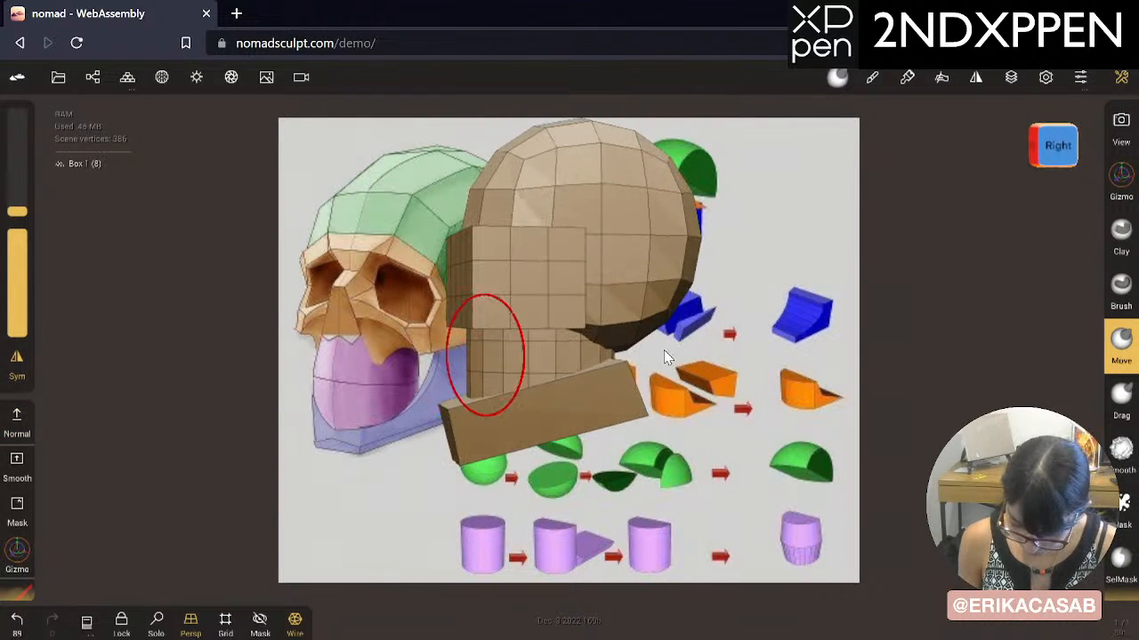
pyautogui.moveTo(722, 370); pyautogui.dragTo(703, 380, button='middle')
pyautogui.click(1121, 183)
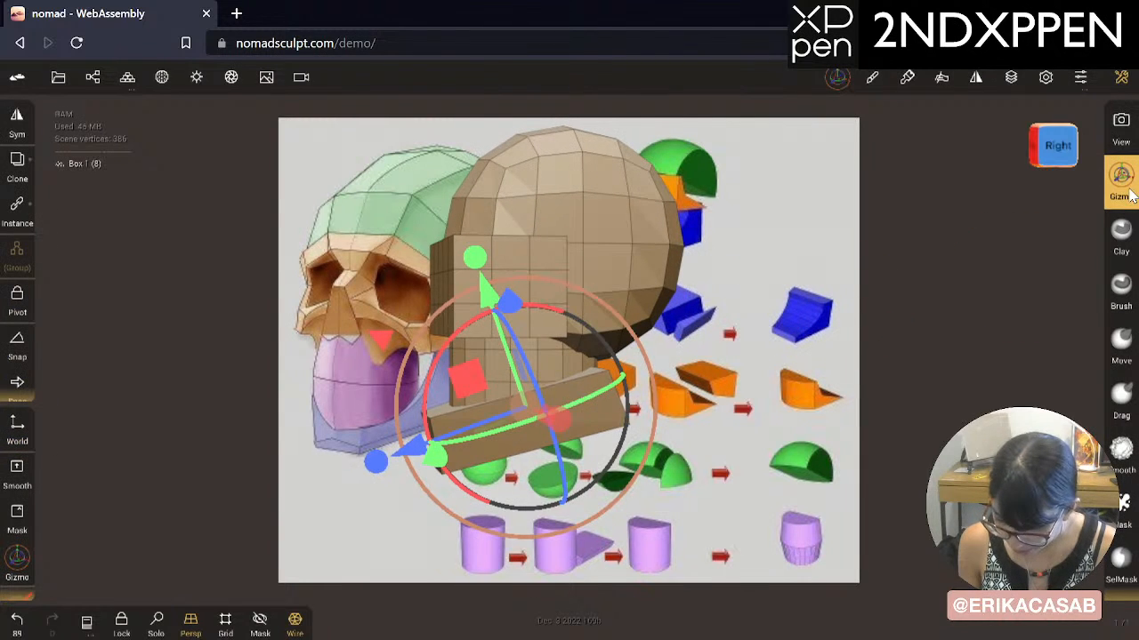
pyautogui.click(636, 249)
pyautogui.moveTo(476, 251)
pyautogui.mouseDown()
pyautogui.moveTo(401, 246)
pyautogui.moveTo(457, 250)
pyautogui.mouseUp()
pyautogui.moveTo(677, 411); pyautogui.dragTo(781, 378)
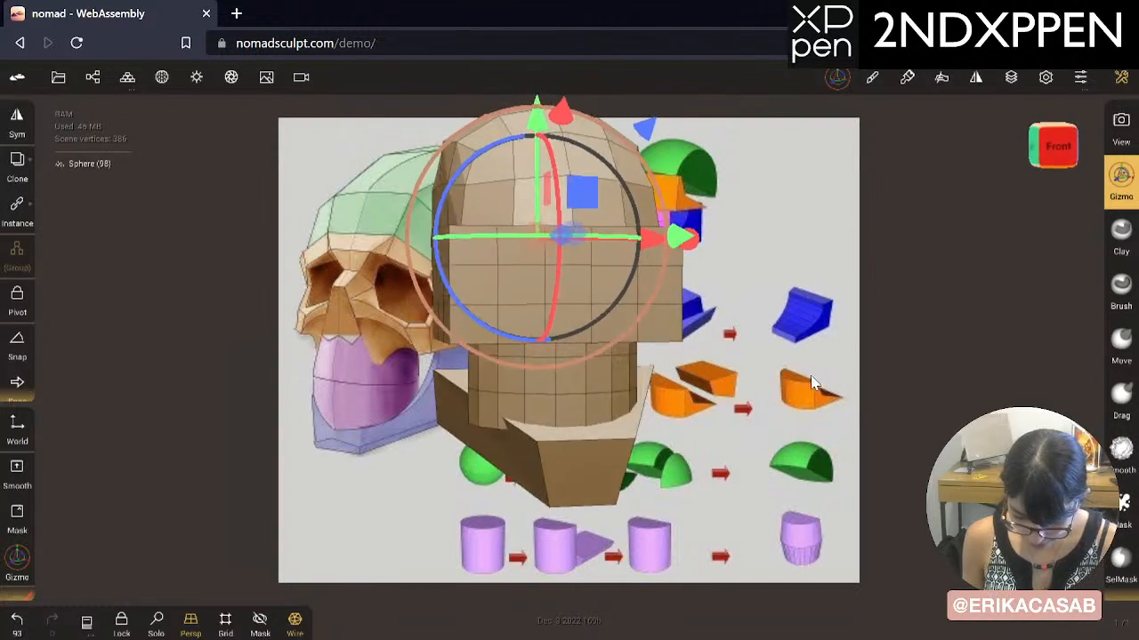
pyautogui.click(572, 474)
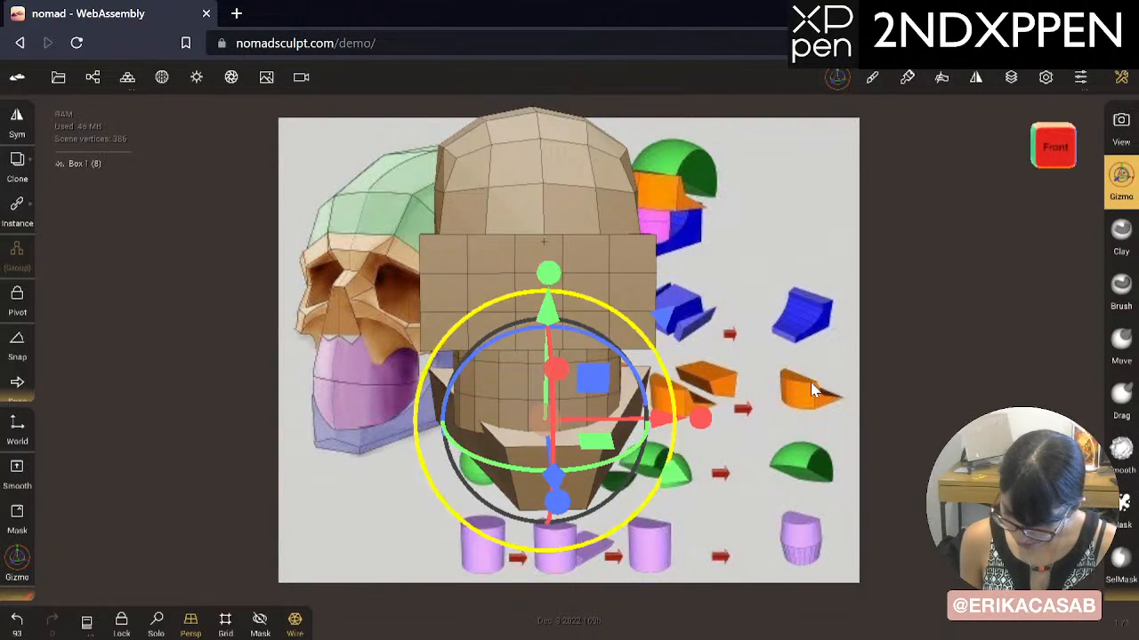
# Step: Shift the jaw box sideways to center it under the skull, and widen the cranium sphere along X with the gizmo
pyautogui.moveTo(668, 423)
pyautogui.mouseDown()
pyautogui.moveTo(637, 425)
pyautogui.moveTo(652, 421)
pyautogui.mouseUp()
pyautogui.hotkey('ctrl', 'z')
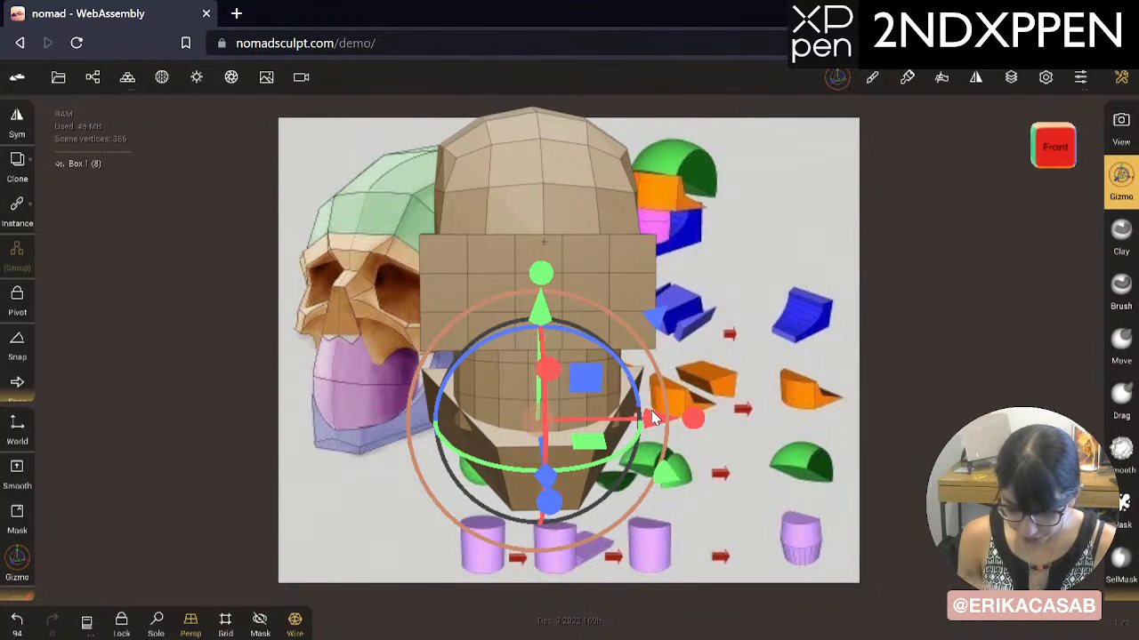
pyautogui.moveTo(795, 380); pyautogui.dragTo(744, 498)
pyautogui.click(597, 164)
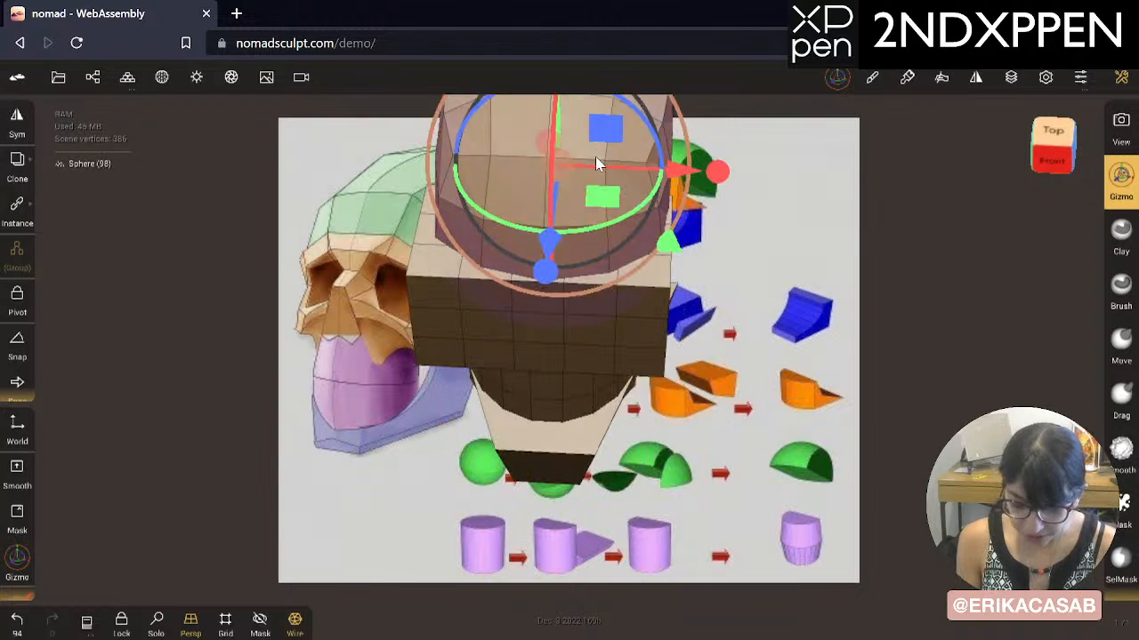
pyautogui.keyDown('alt'); pyautogui.moveTo(717, 334); pyautogui.dragTo(719, 372); pyautogui.keyUp('alt')
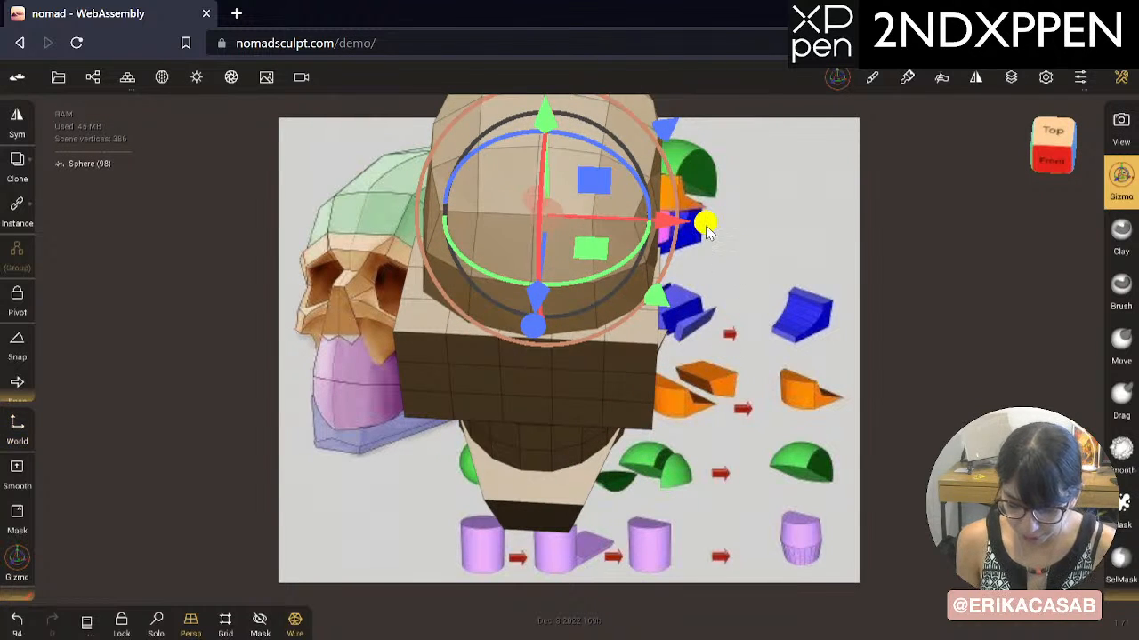
pyautogui.moveTo(707, 230); pyautogui.dragTo(743, 233)
# Step: Widen the face box between the cranium and the cylinder to a Size X of about 0.828
pyautogui.moveTo(710, 450); pyautogui.dragTo(701, 390)
pyautogui.click(652, 445)
pyautogui.moveTo(767, 380); pyautogui.dragTo(762, 293, button='middle')
pyautogui.moveTo(646, 341); pyautogui.dragTo(674, 342)
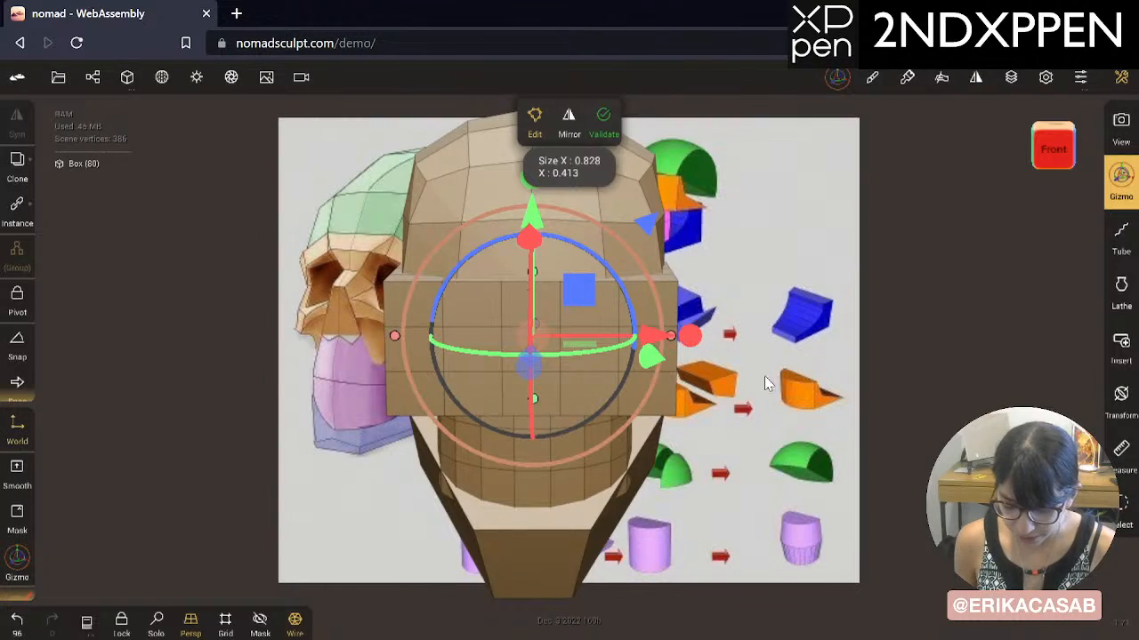
# Step: Examine the block-out's proportions from the side and three-quarter views against the reference skull
pyautogui.moveTo(764, 375); pyautogui.dragTo(386, 402)
pyautogui.moveTo(576, 429); pyautogui.dragTo(346, 386, button='middle')
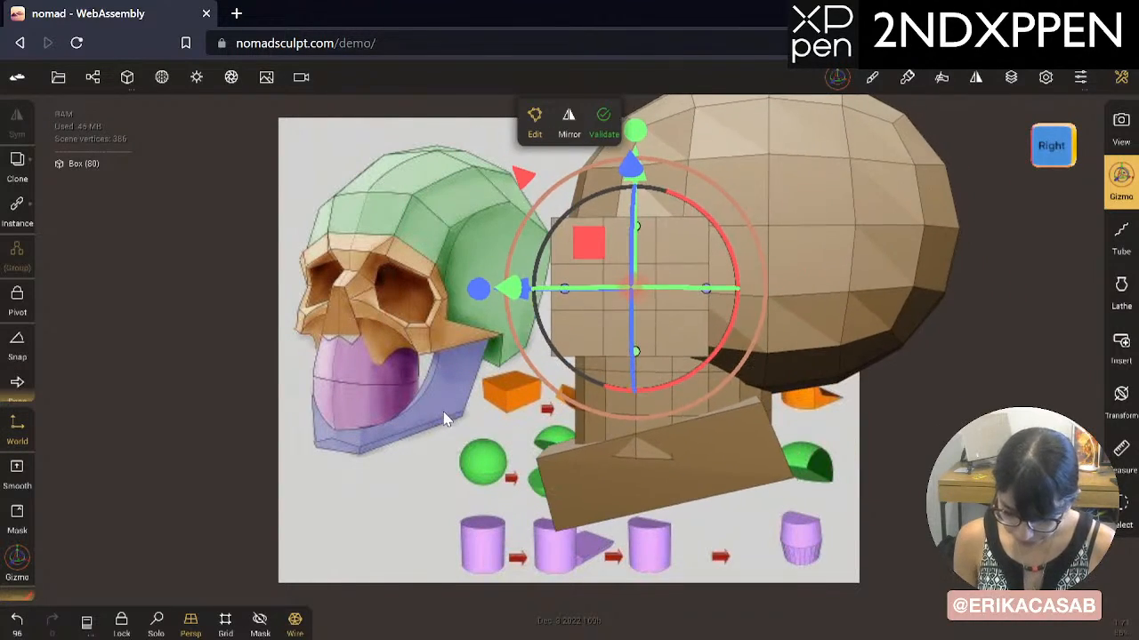
pyautogui.moveTo(445, 419); pyautogui.dragTo(458, 458, button='middle')
pyautogui.moveTo(749, 434); pyautogui.dragTo(467, 455, button='middle')
pyautogui.moveTo(756, 427); pyautogui.dragTo(799, 425, button='middle')
pyautogui.keyDown('ctrl'); pyautogui.moveTo(817, 421); pyautogui.dragTo(415, 426, button='right'); pyautogui.keyUp('ctrl')
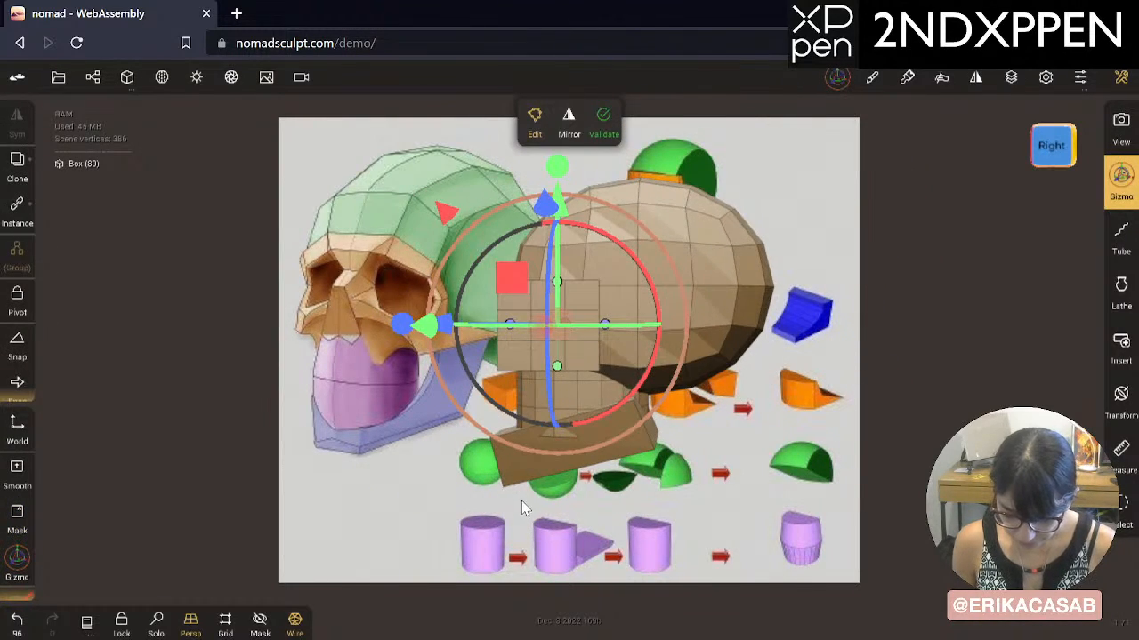
pyautogui.moveTo(521, 501); pyautogui.dragTo(812, 382)
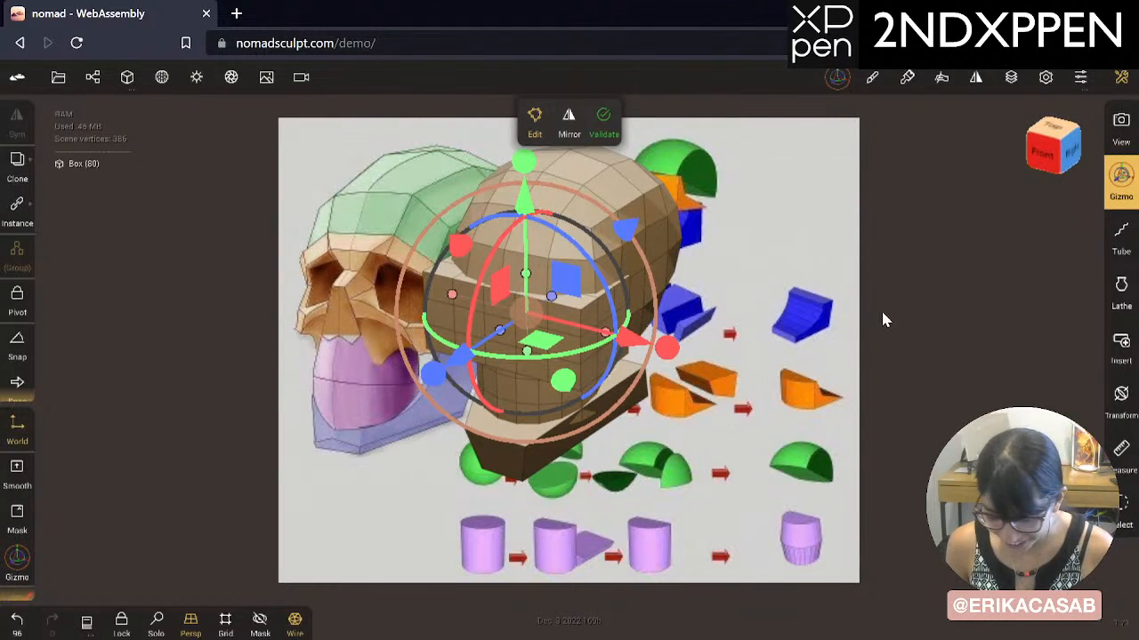
pyautogui.moveTo(883, 317); pyautogui.dragTo(827, 403)
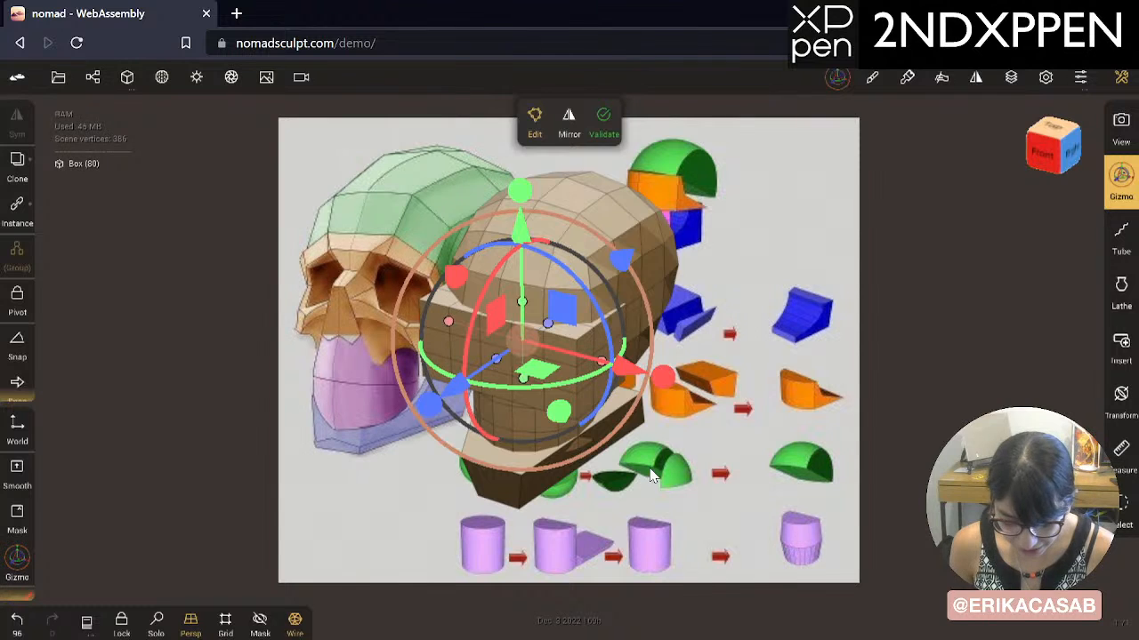
# Step: Lower the cylinder's top to a height of about 0.343 and validate the primitive
pyautogui.click(1112, 140)
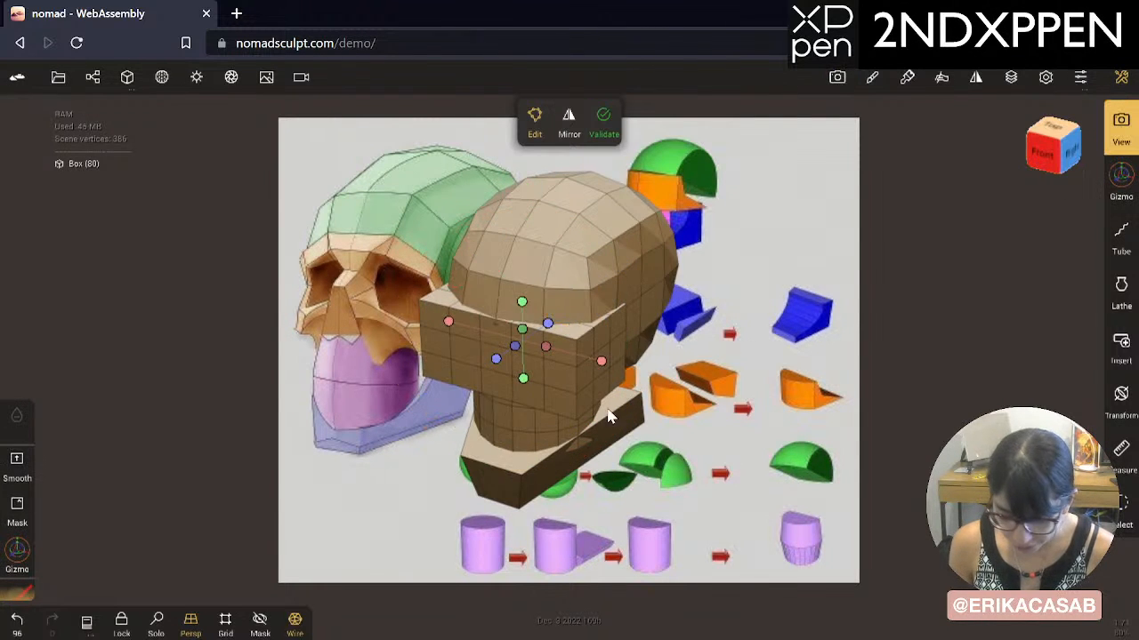
pyautogui.click(559, 442)
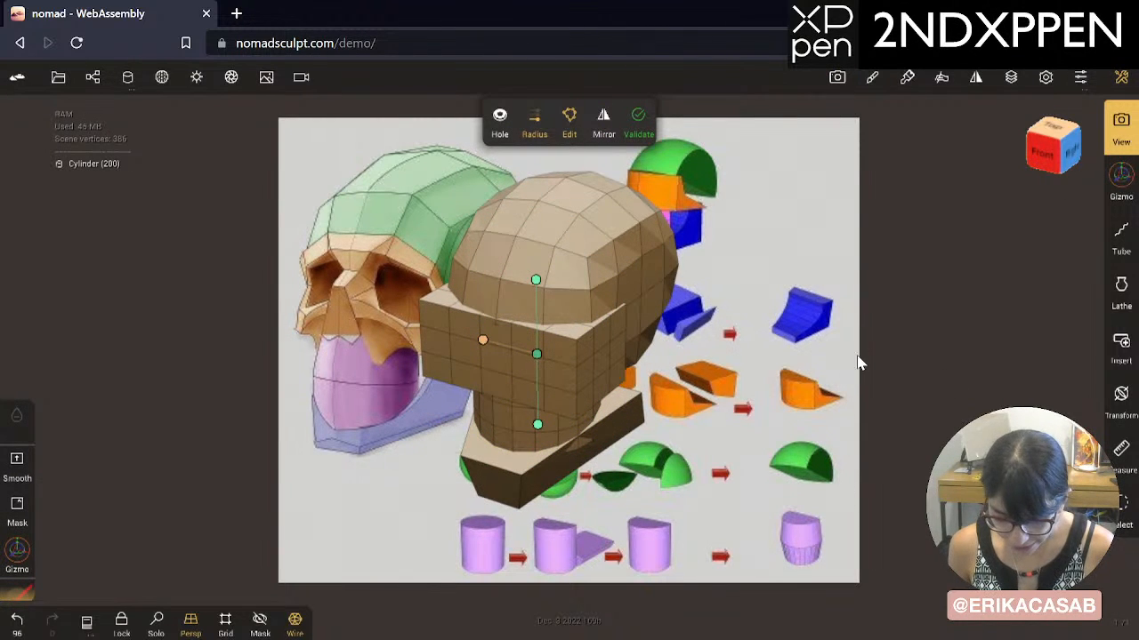
pyautogui.moveTo(812, 489); pyautogui.dragTo(440, 407)
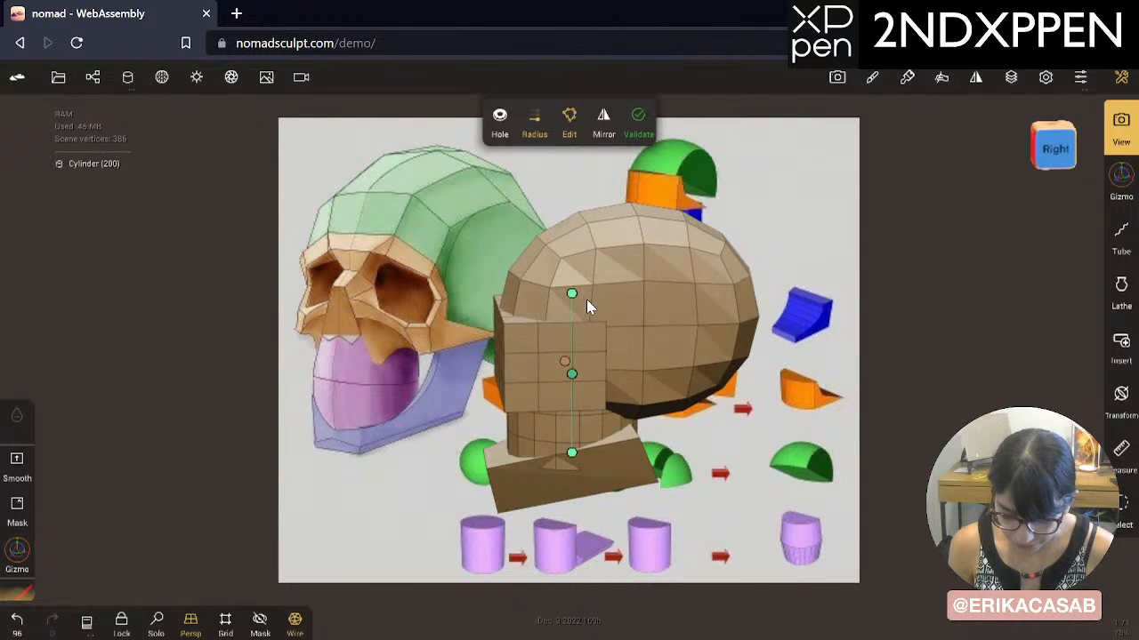
pyautogui.moveTo(581, 309); pyautogui.dragTo(577, 405)
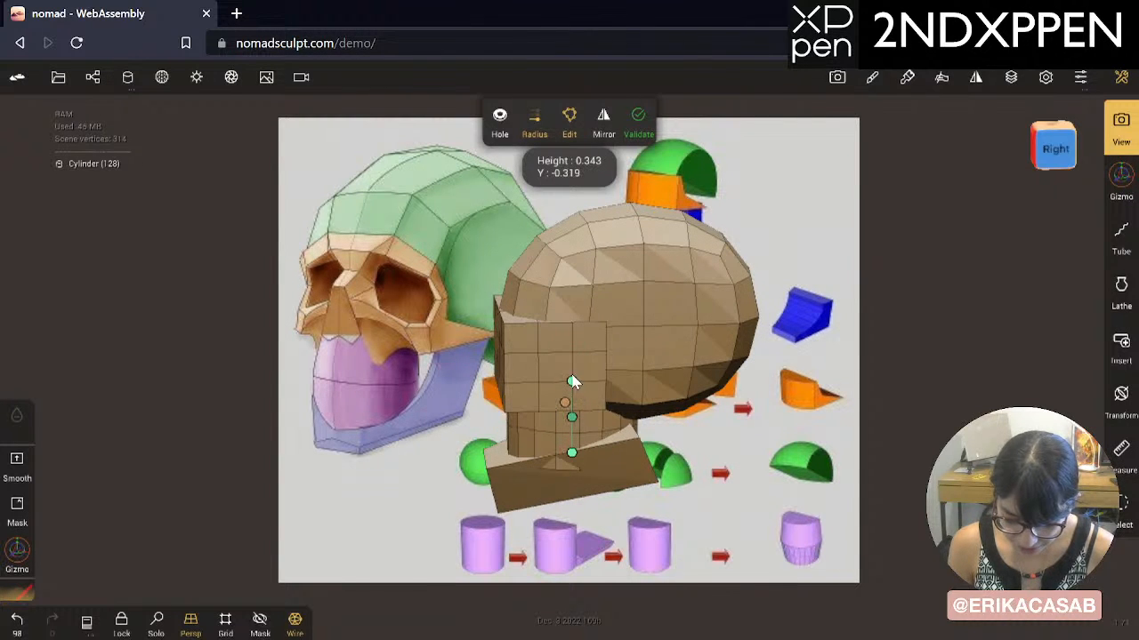
pyautogui.click(638, 121)
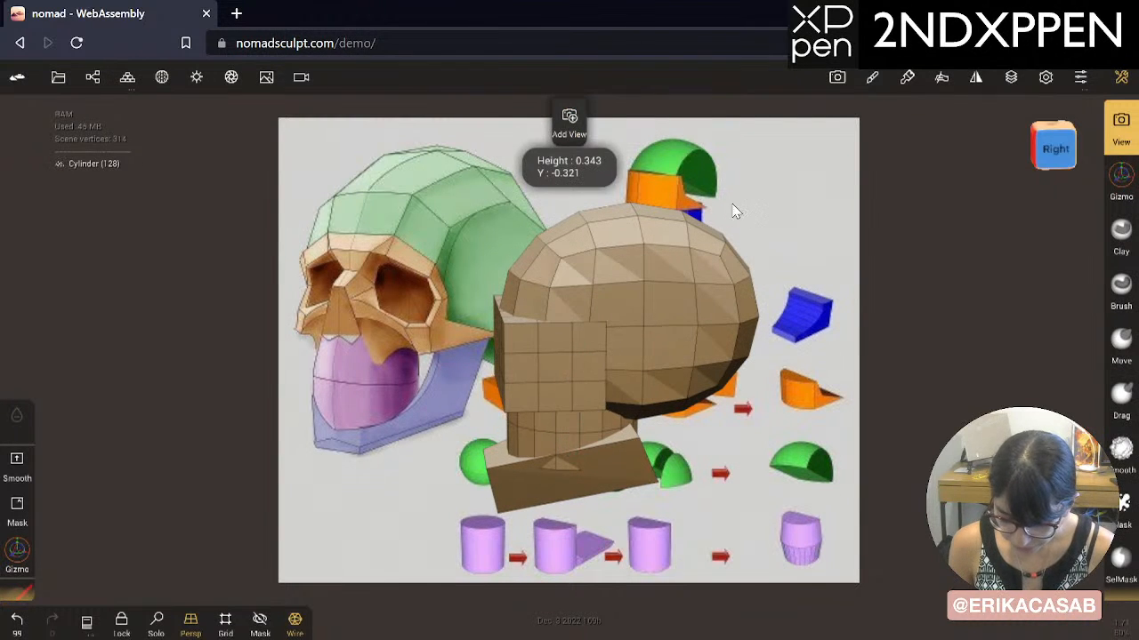
# Step: In the right side view, lasso-mask the cylinder's middle row of vertices with SelMask and invert the mask
pyautogui.click(1054, 149)
pyautogui.moveTo(1122, 498); pyautogui.dragTo(1124, 307)
pyautogui.click(1127, 363)
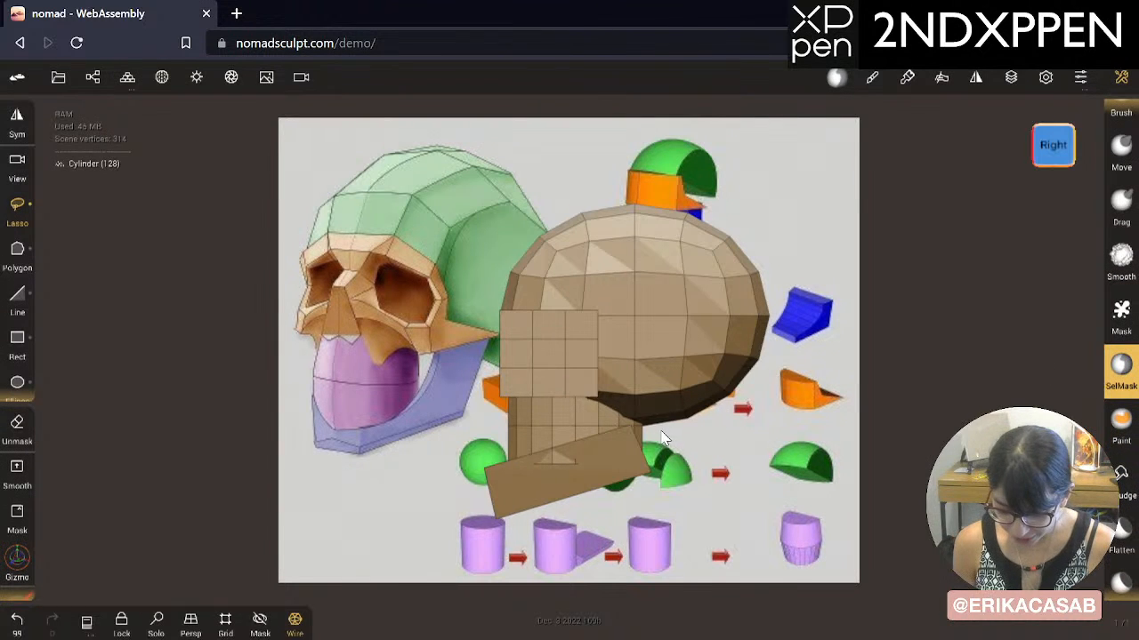
pyautogui.moveTo(608, 418)
pyautogui.mouseDown()
pyautogui.moveTo(480, 456)
pyautogui.moveTo(699, 439)
pyautogui.moveTo(685, 416)
pyautogui.mouseUp()
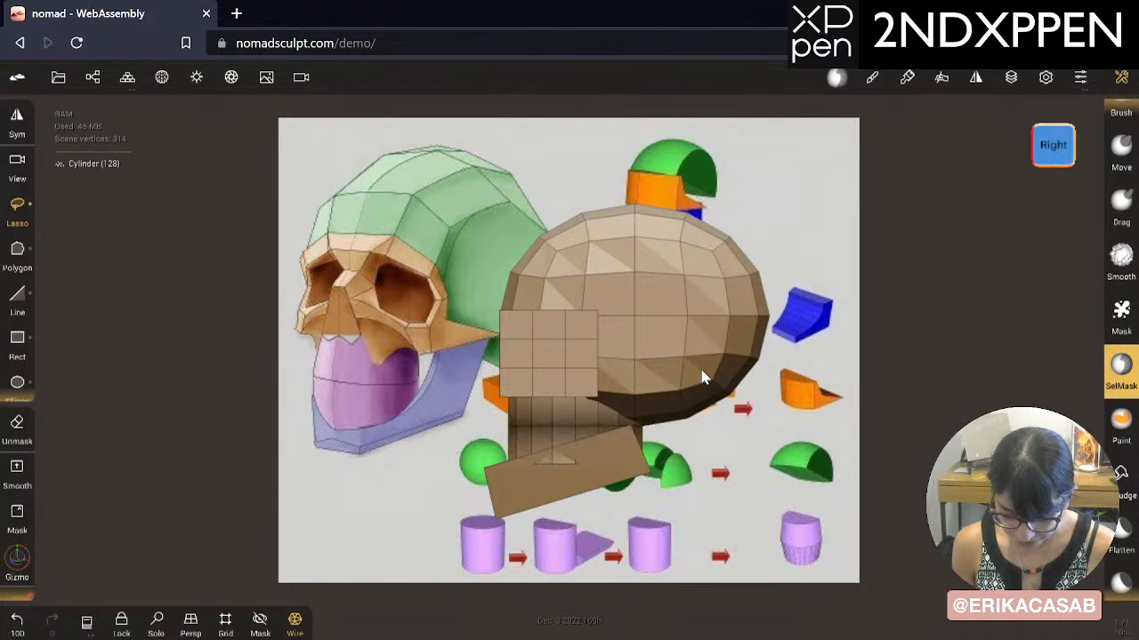
pyautogui.click(838, 80)
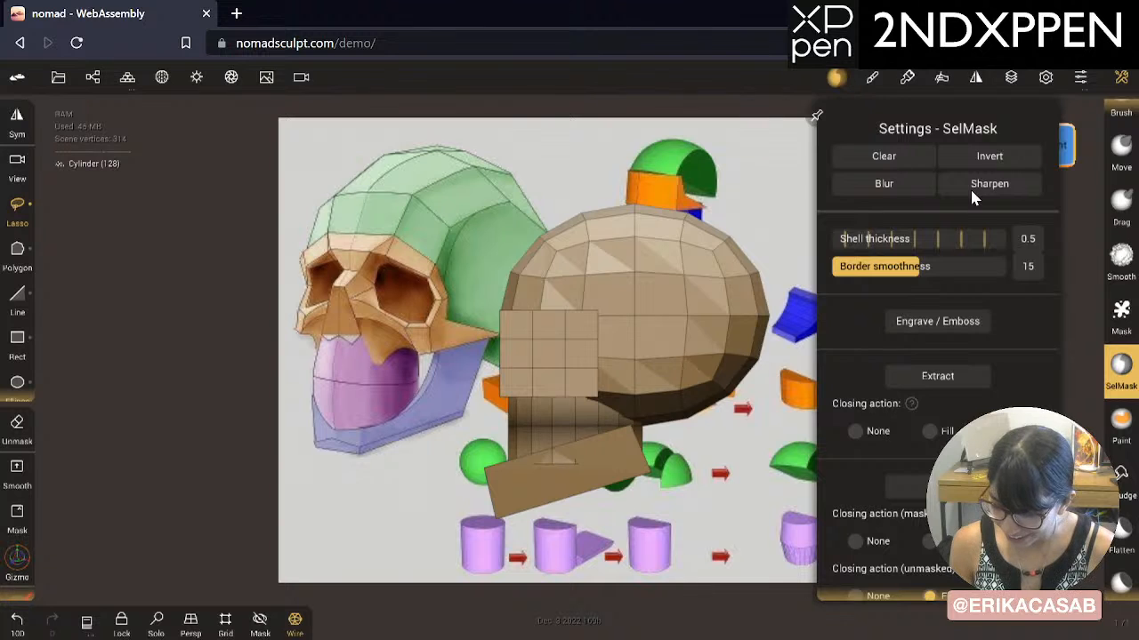
pyautogui.click(989, 158)
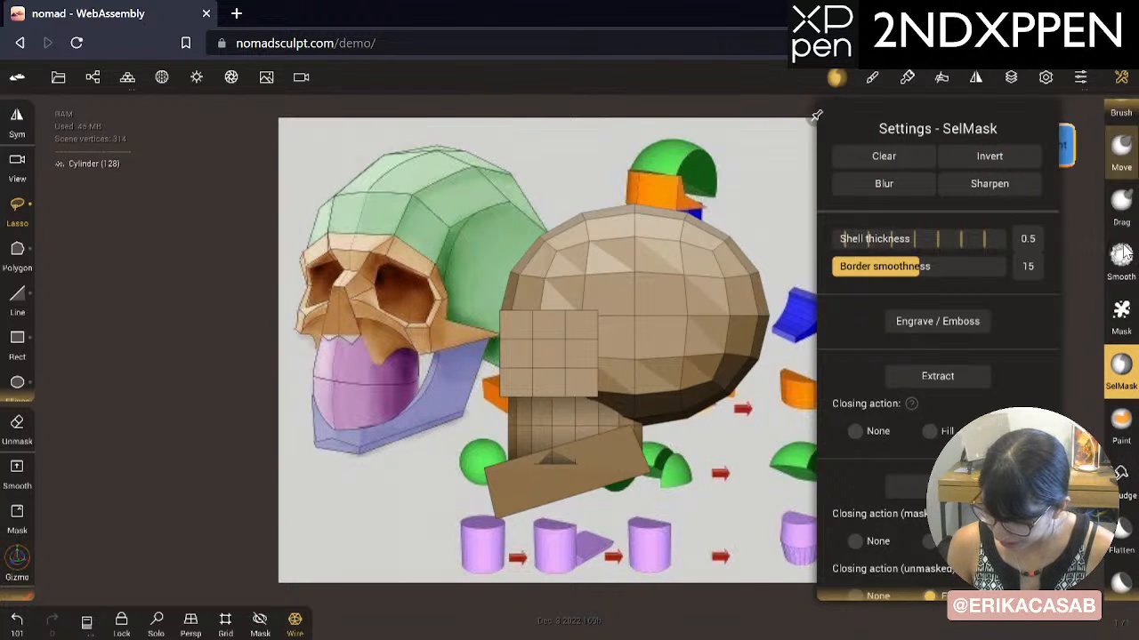
# Step: Scale up the unmasked middle ring of the cylinder with the gizmo, stretching it slightly further front to back
pyautogui.moveTo(1120, 133); pyautogui.dragTo(1121, 339)
pyautogui.click(1122, 178)
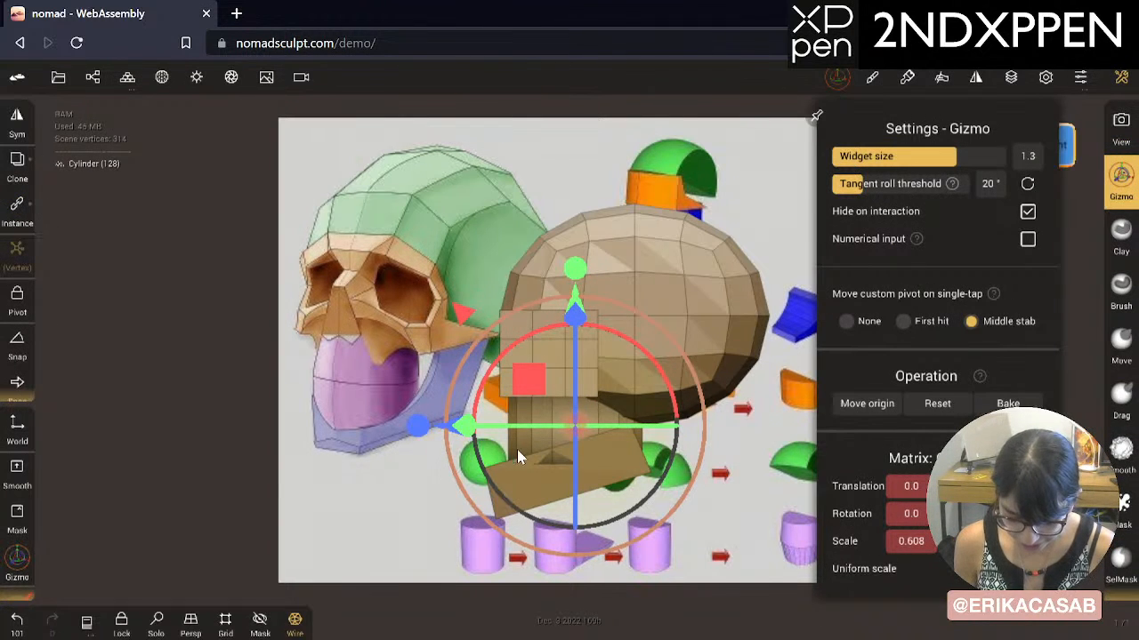
pyautogui.moveTo(478, 414); pyautogui.dragTo(696, 348)
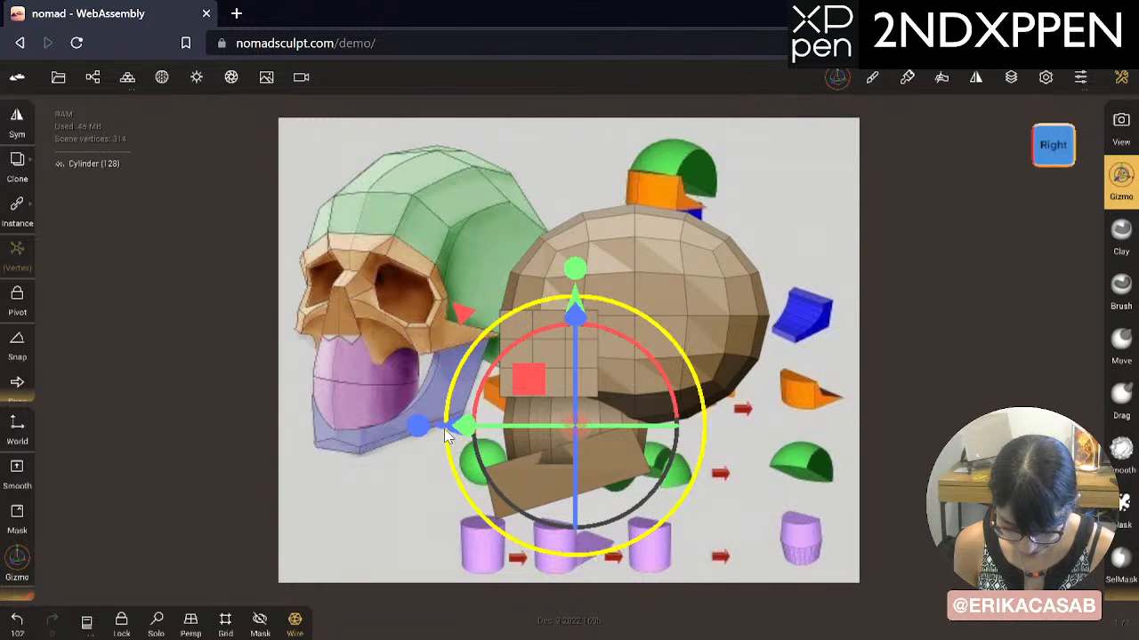
pyautogui.moveTo(444, 429)
pyautogui.mouseDown()
pyautogui.moveTo(434, 429)
pyautogui.moveTo(442, 421)
pyautogui.mouseUp()
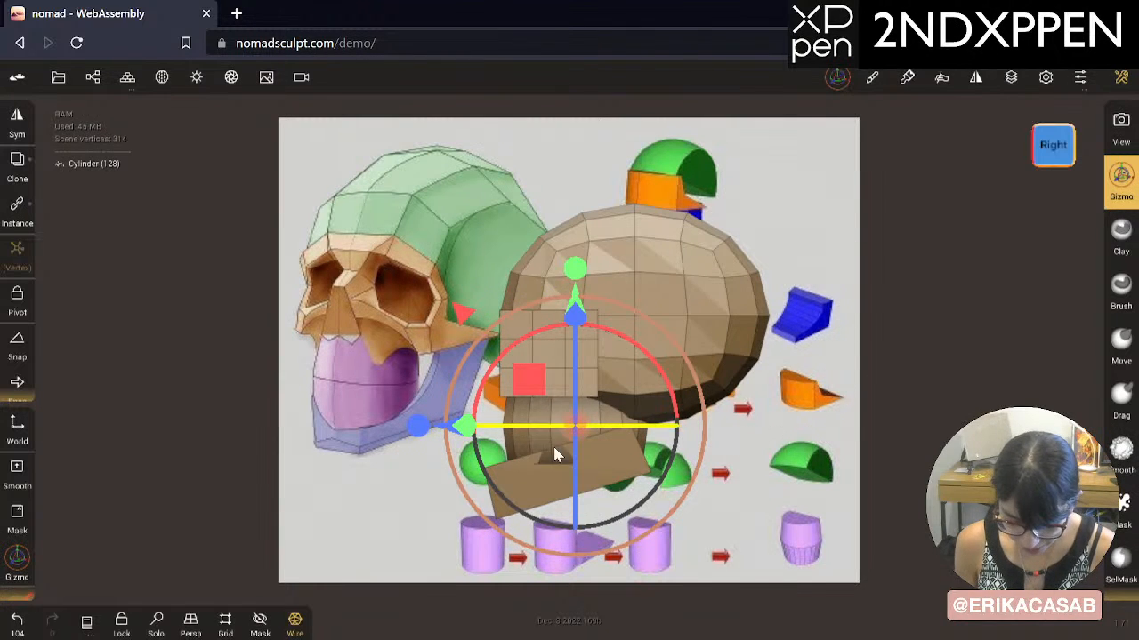
pyautogui.moveTo(416, 429); pyautogui.dragTo(408, 435)
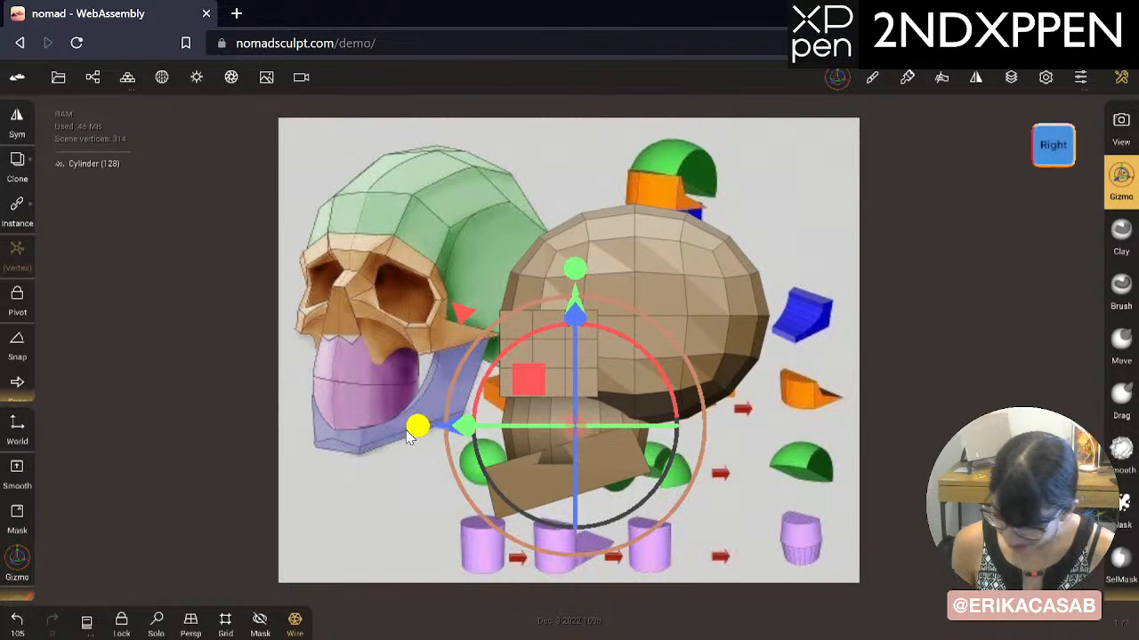
pyautogui.click(1118, 140)
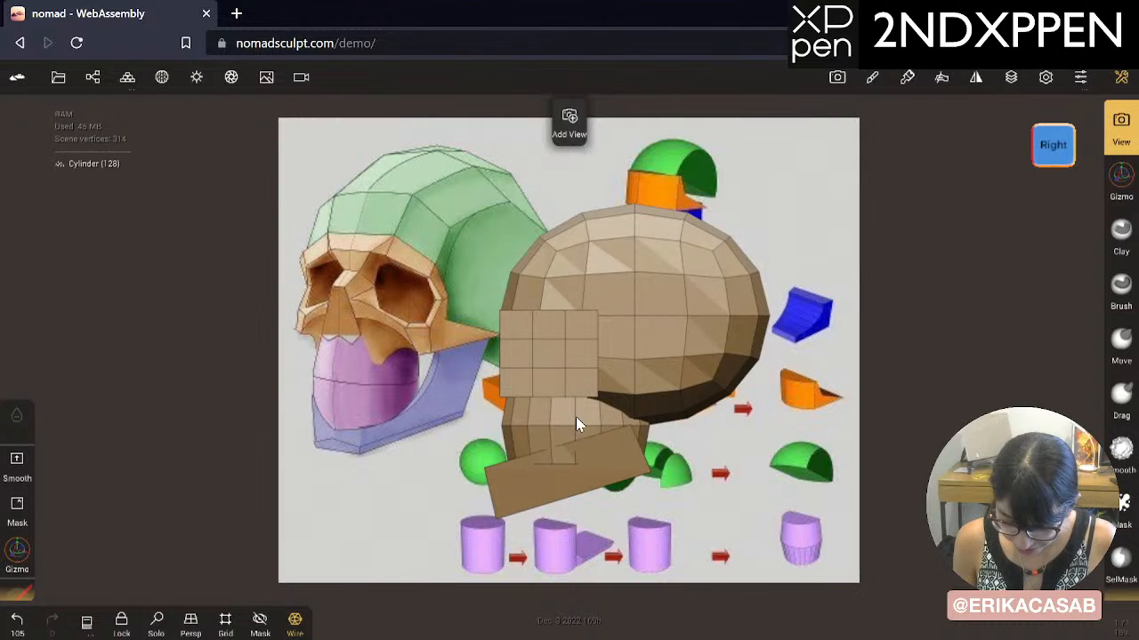
pyautogui.click(1121, 182)
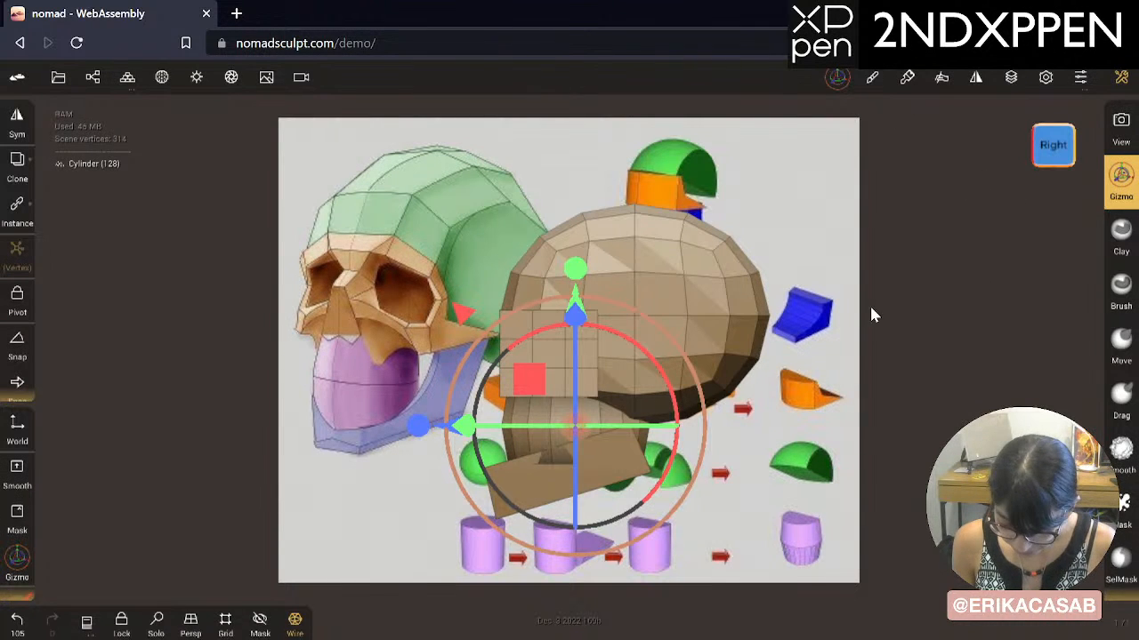
# Step: Clear the mask from the cylinder
pyautogui.click(1120, 562)
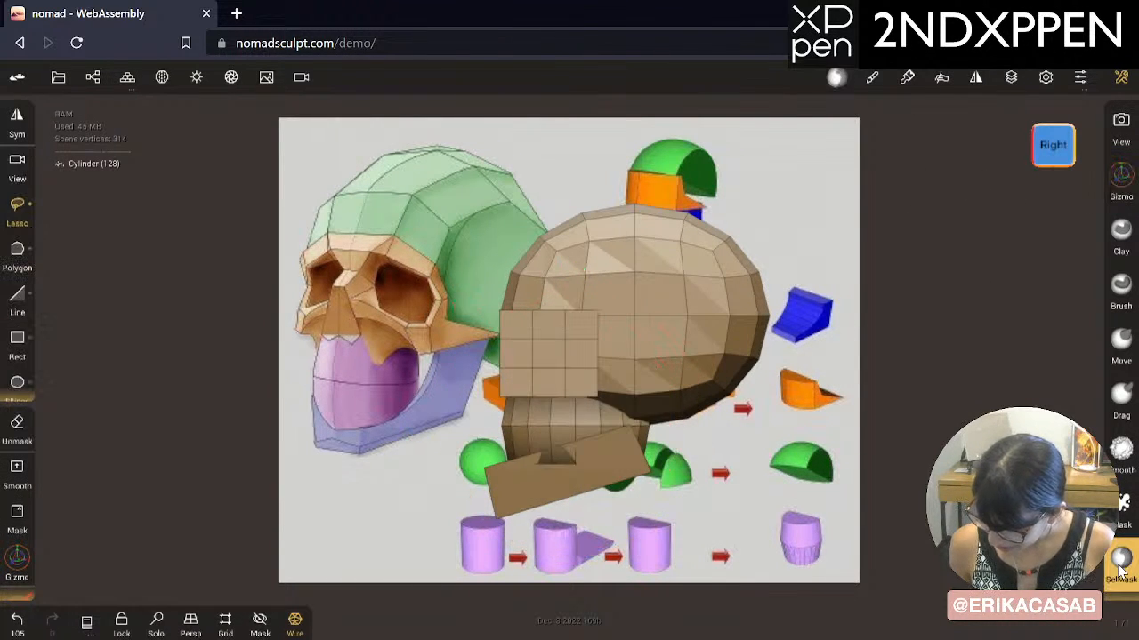
pyautogui.click(853, 76)
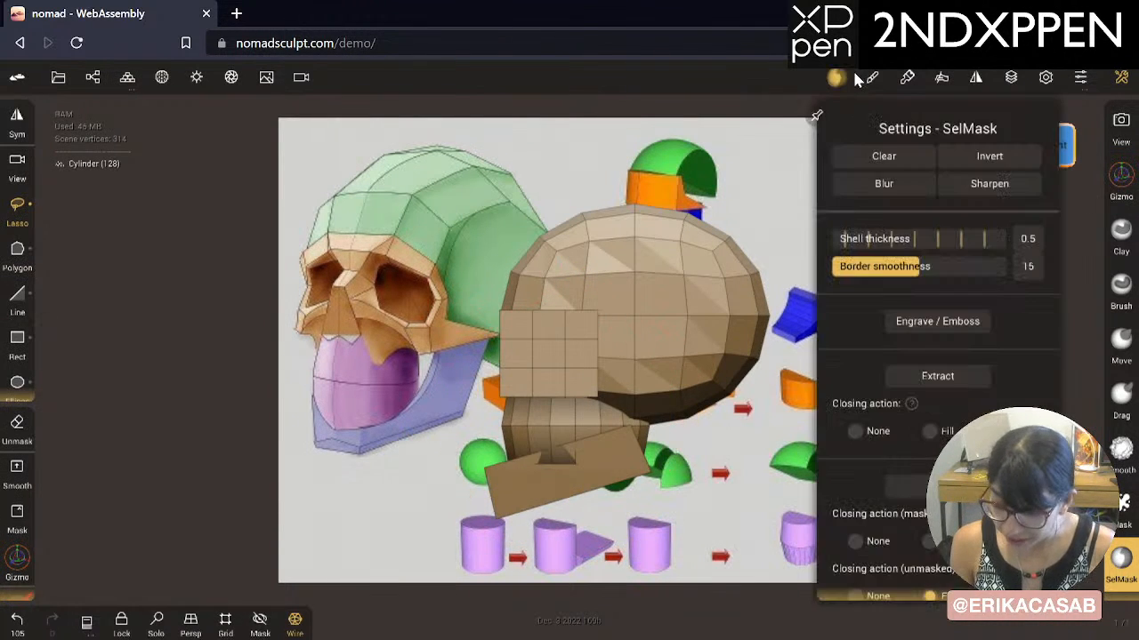
pyautogui.click(974, 159)
pyautogui.click(890, 157)
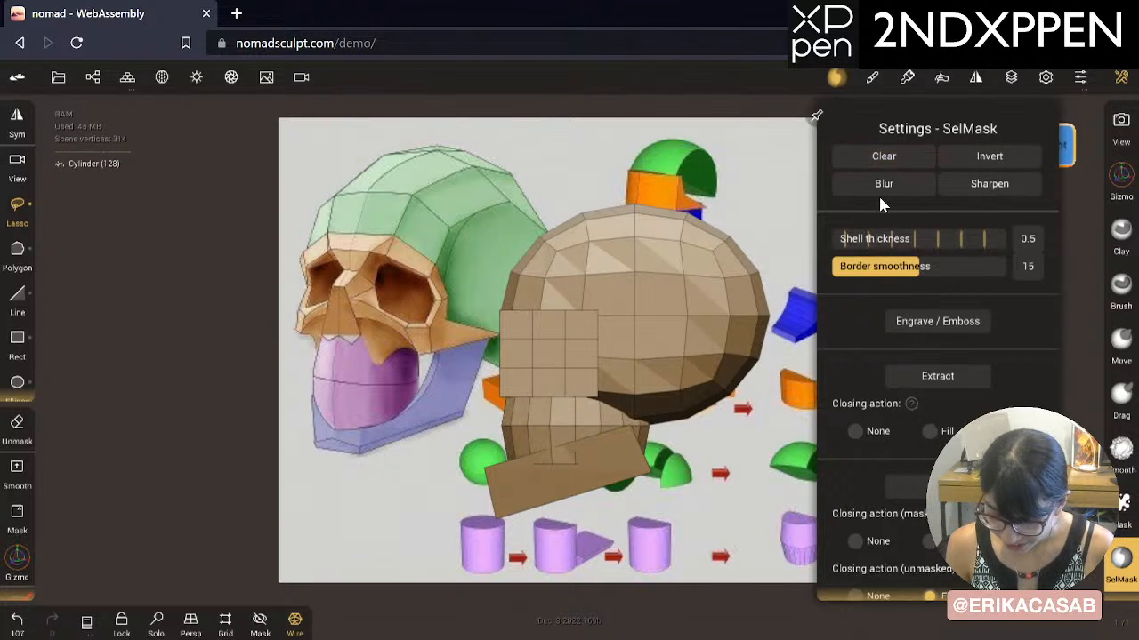
pyautogui.click(850, 78)
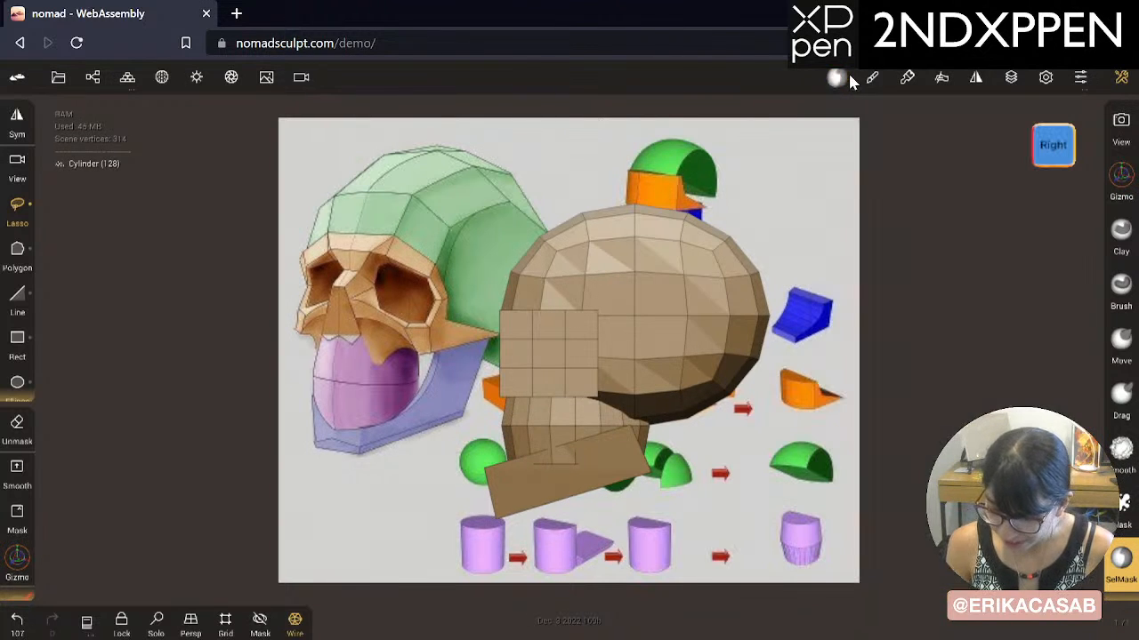
# Step: Nudge the cylinder slightly along its depth axis with the gizmo
pyautogui.click(1121, 178)
pyautogui.moveTo(414, 540); pyautogui.dragTo(509, 570)
pyautogui.moveTo(432, 415); pyautogui.dragTo(477, 441)
pyautogui.moveTo(770, 483); pyautogui.dragTo(597, 537)
pyautogui.click(129, 76)
pyautogui.click(58, 77)
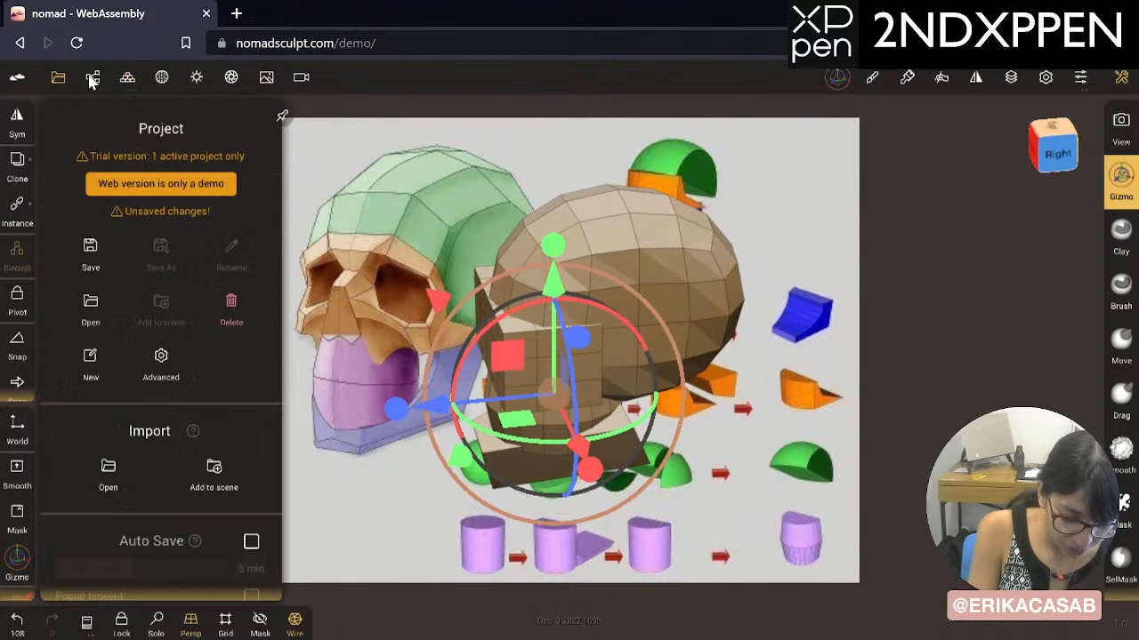
pyautogui.click(92, 76)
pyautogui.click(56, 115)
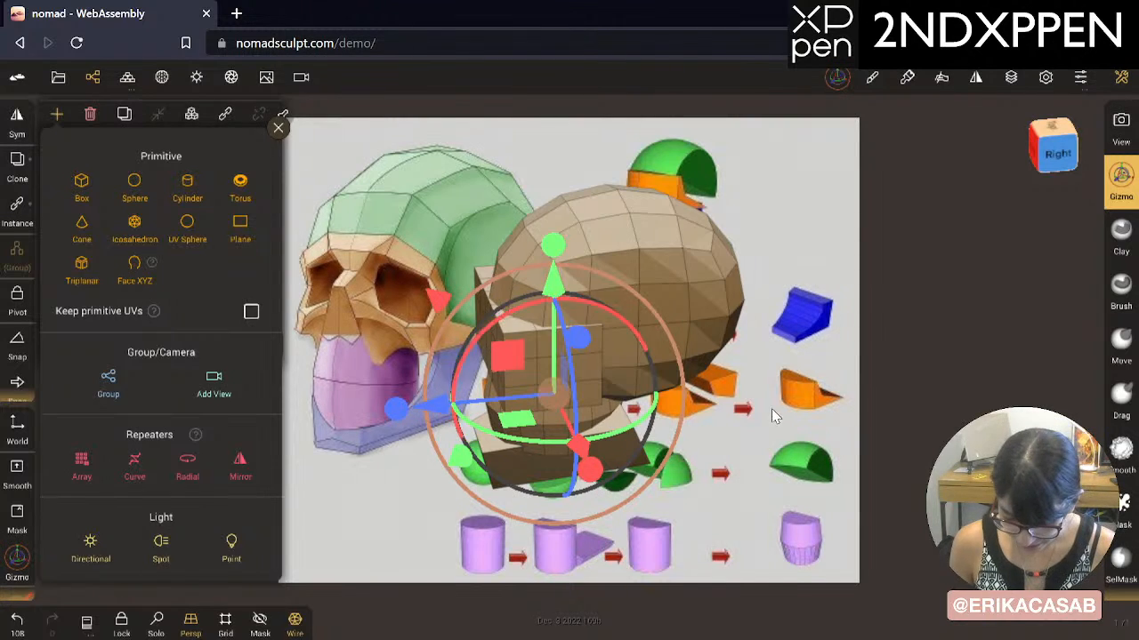
pyautogui.moveTo(772, 409); pyautogui.dragTo(632, 458)
pyautogui.click(59, 78)
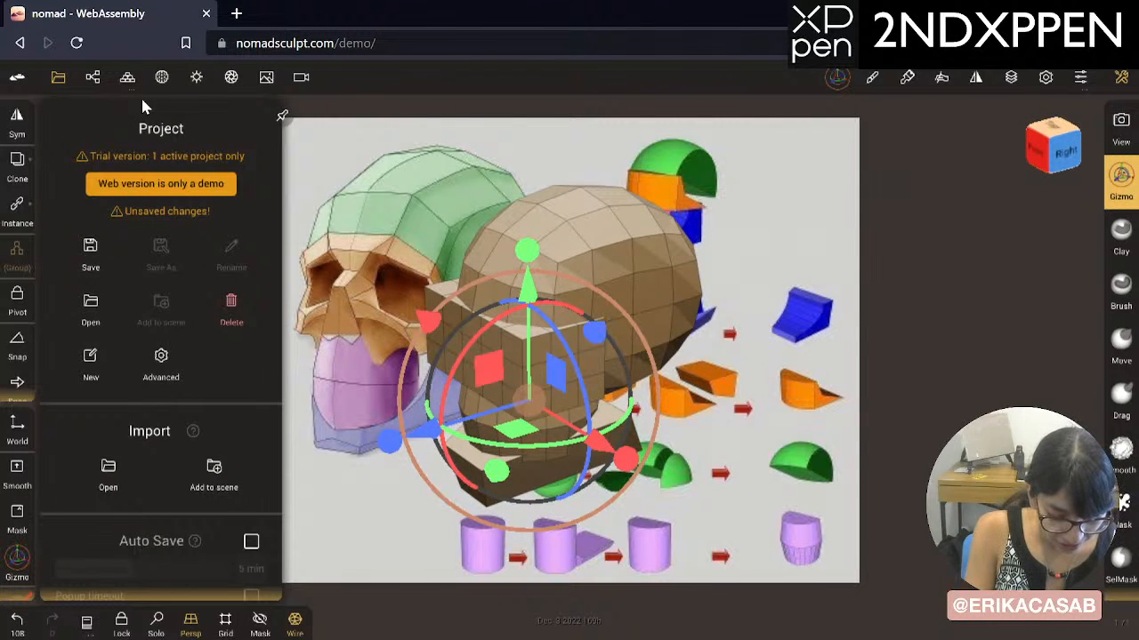
# Step: Add a new box primitive to the scene
pyautogui.click(94, 79)
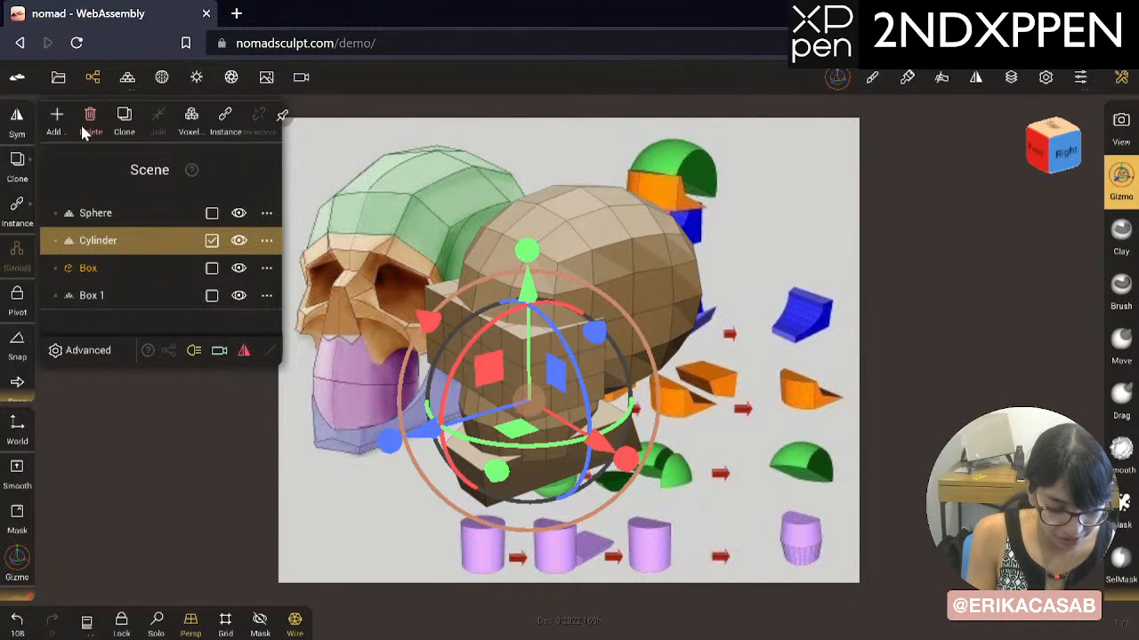
pyautogui.click(56, 120)
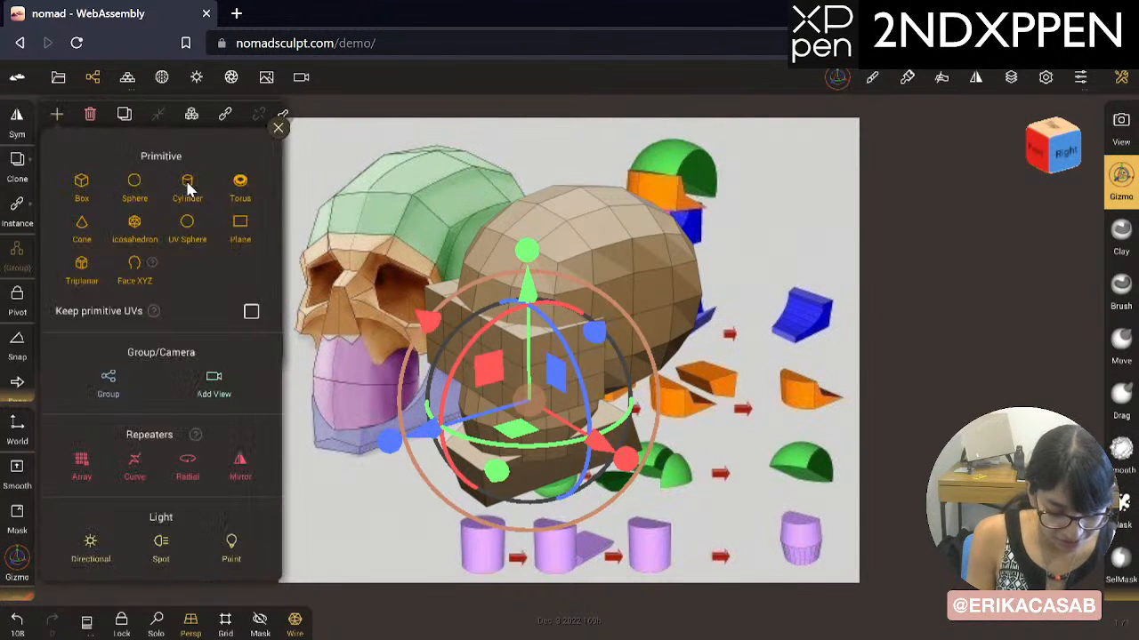
pyautogui.click(81, 184)
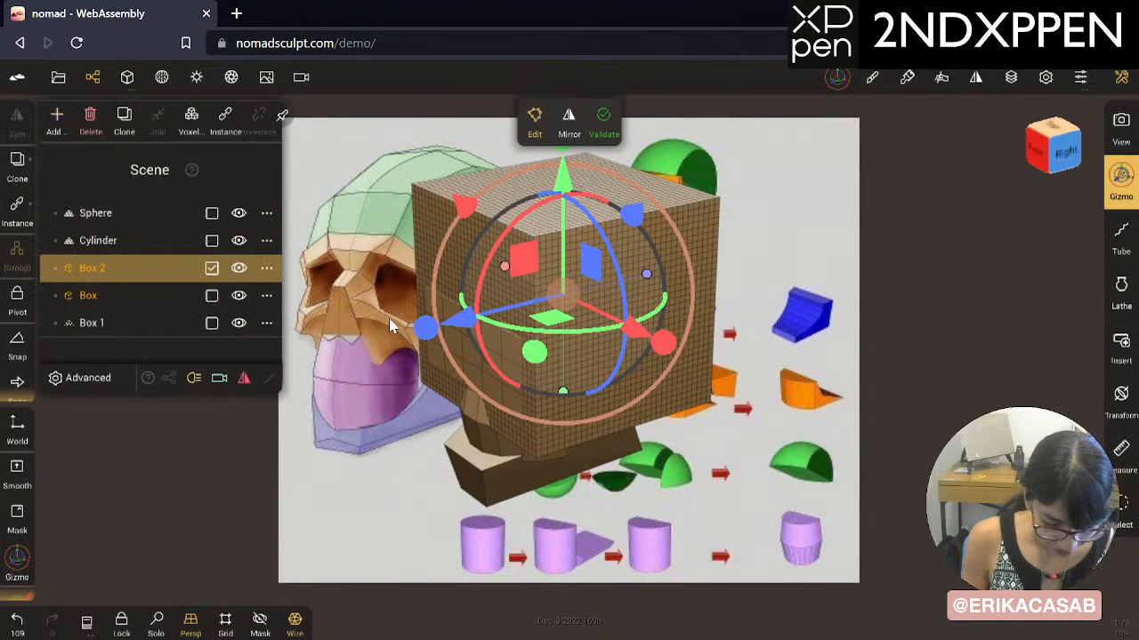
pyautogui.click(125, 120)
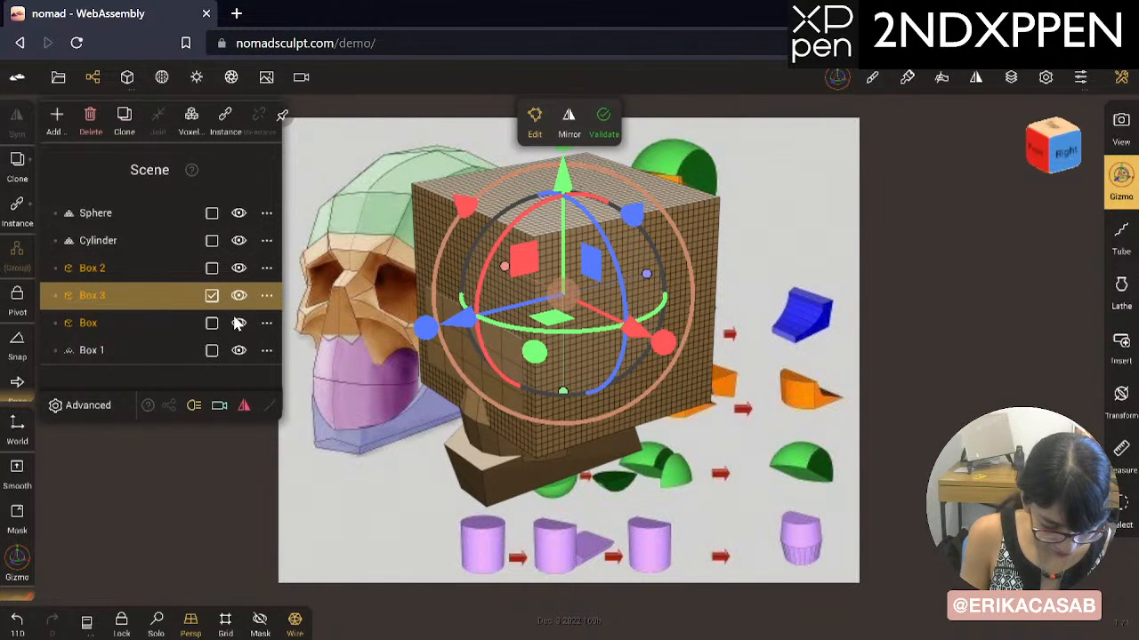
pyautogui.click(267, 295)
pyautogui.click(234, 398)
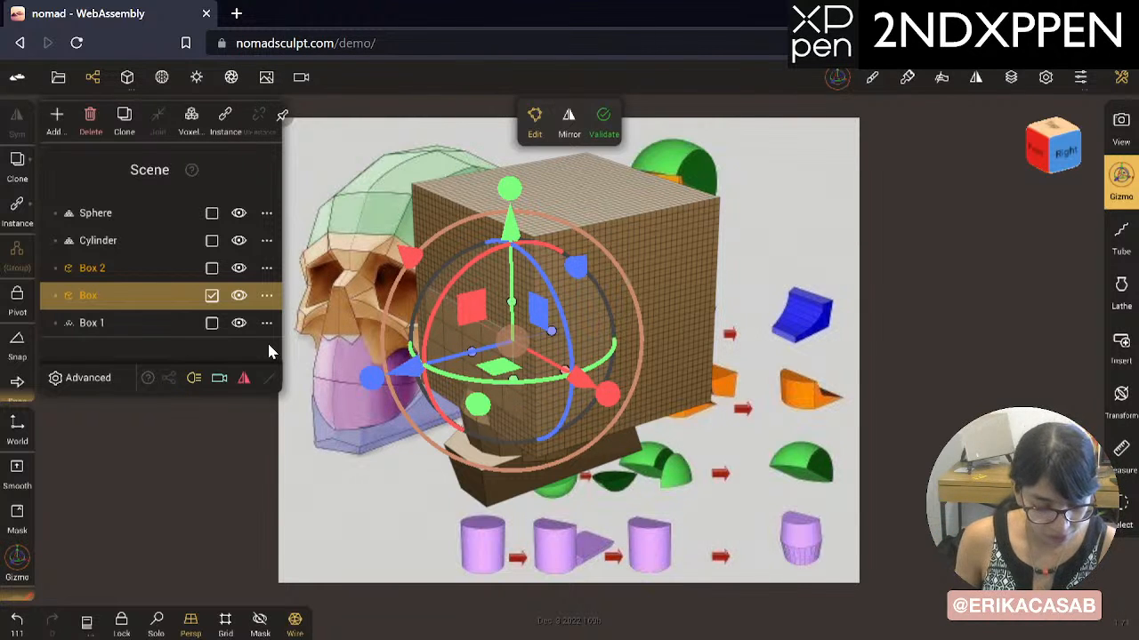
# Step: Set the face box's post subdivision to 6 and its division X to 0, undoing the extra parameter change
pyautogui.click(127, 77)
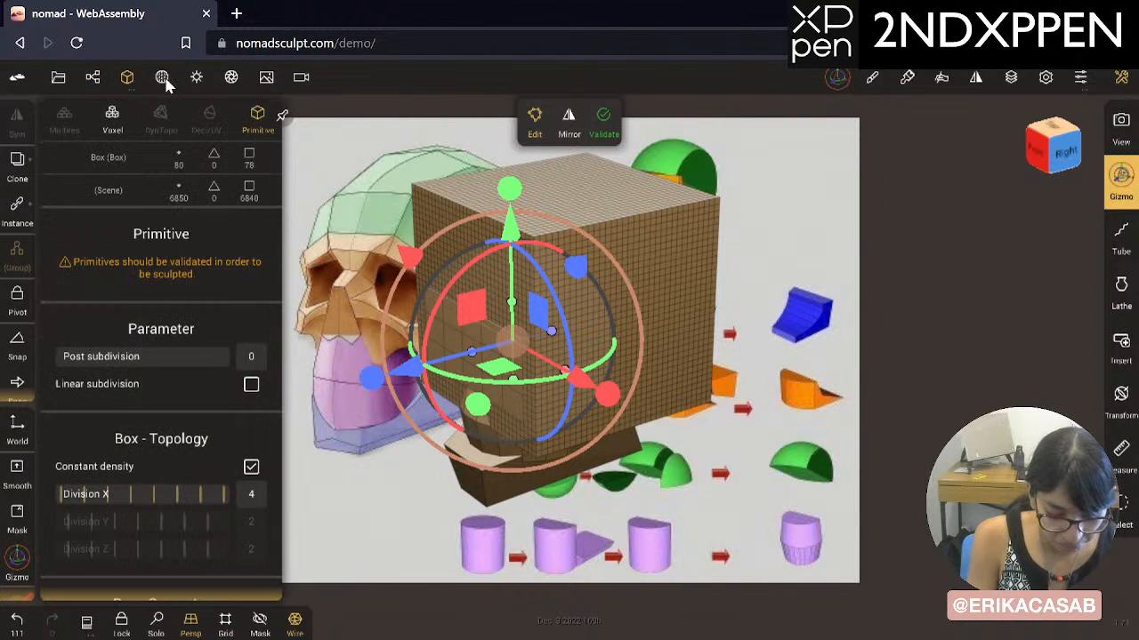
pyautogui.click(185, 356)
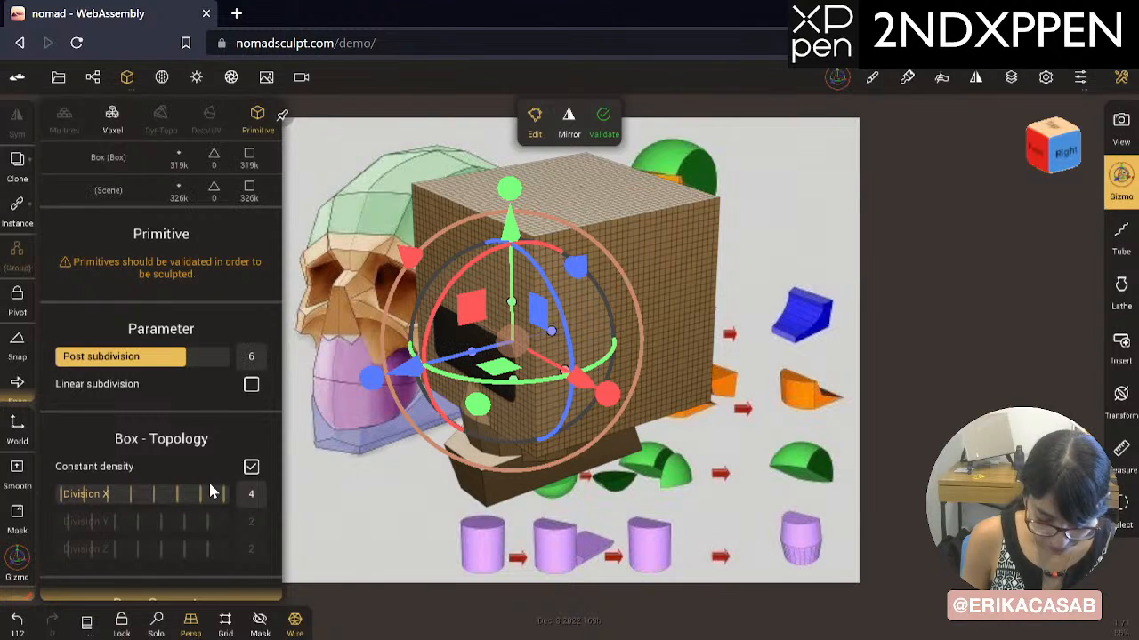
pyautogui.moveTo(192, 494); pyautogui.dragTo(221, 514)
pyautogui.hotkey('ctrl', 'z')
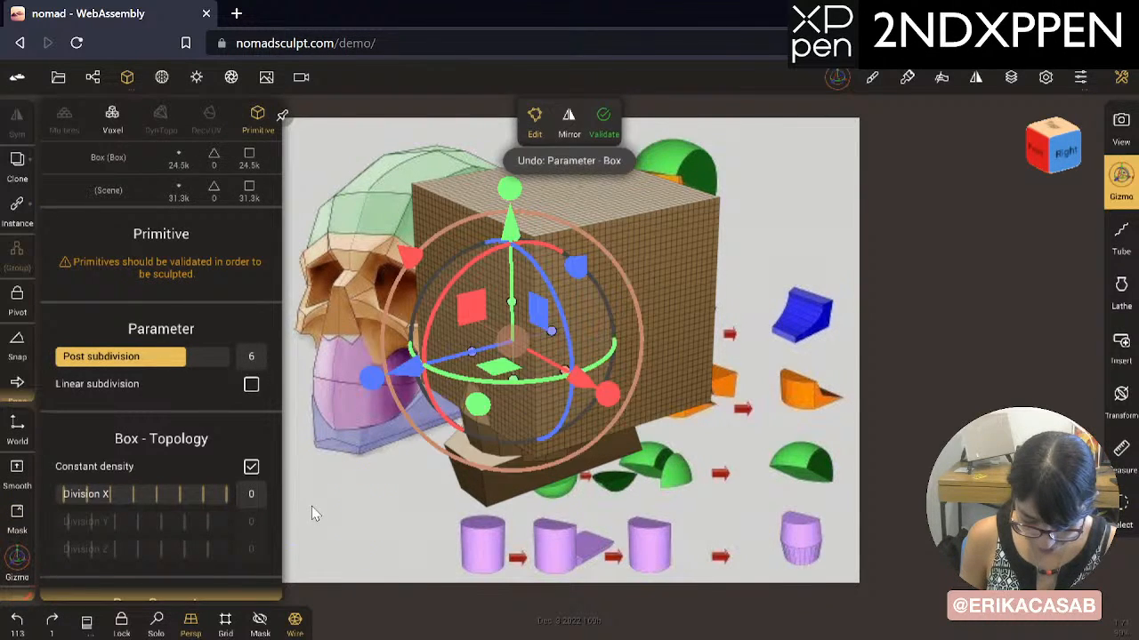
# Step: Select the newly added large box and set its division X to 1
pyautogui.click(677, 230)
pyautogui.click(127, 77)
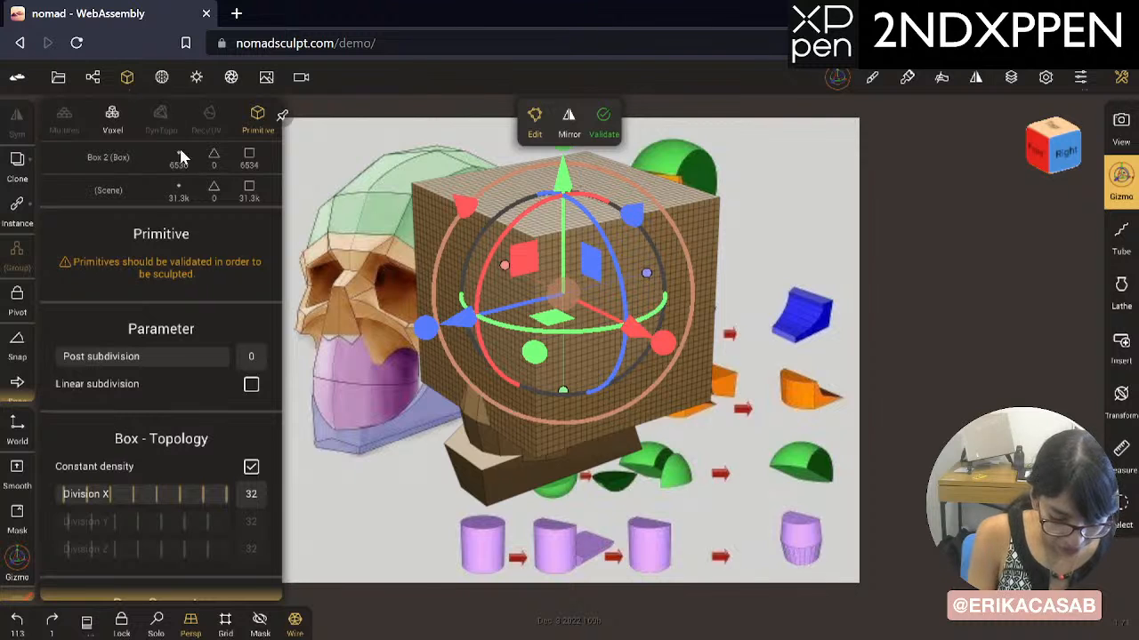
pyautogui.moveTo(203, 501); pyautogui.dragTo(88, 483)
pyautogui.moveTo(188, 498); pyautogui.dragTo(98, 498)
pyautogui.moveTo(175, 505); pyautogui.dragTo(138, 488)
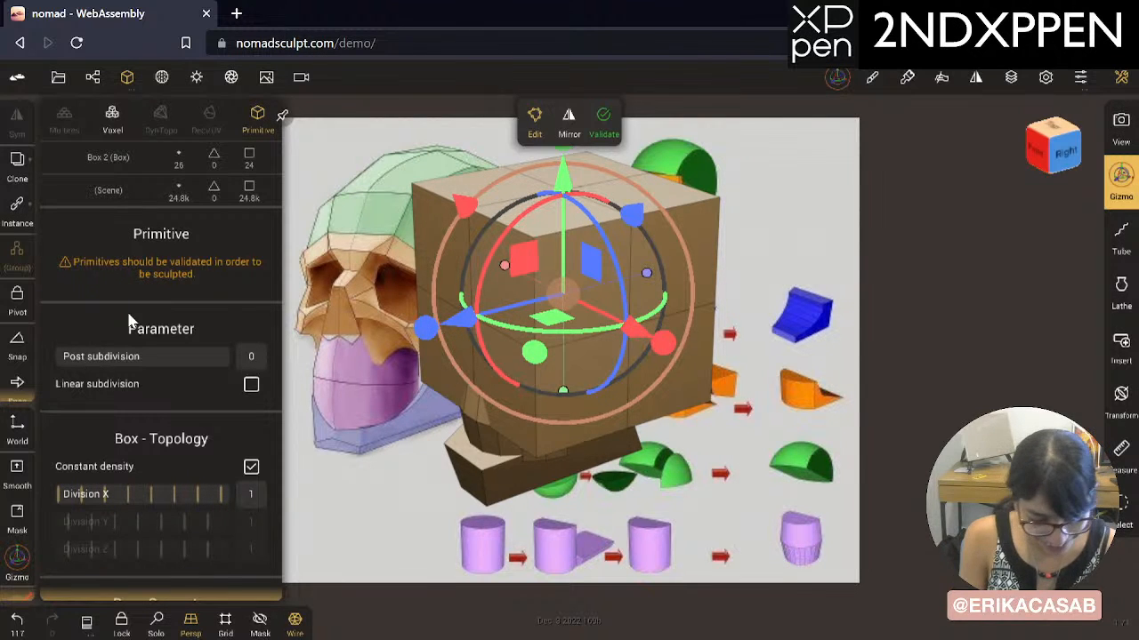
# Step: Scale down the new box in width and in front-to-back depth with the gizmo
pyautogui.moveTo(412, 479); pyautogui.dragTo(583, 470)
pyautogui.moveTo(703, 347); pyautogui.dragTo(475, 330)
pyautogui.moveTo(709, 372); pyautogui.dragTo(511, 358)
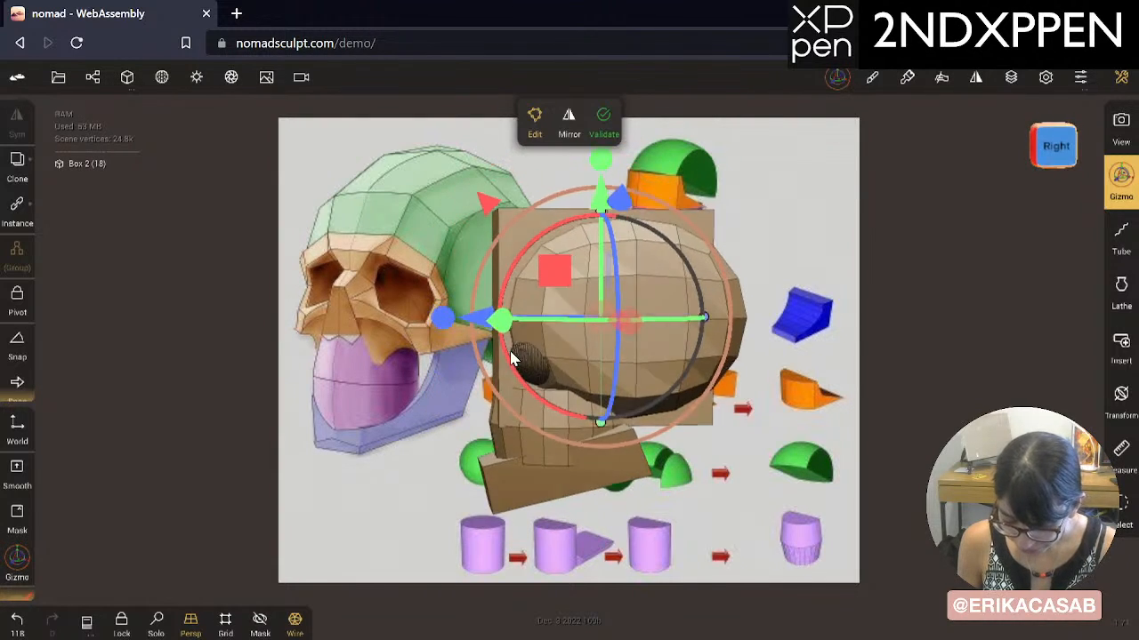
pyautogui.moveTo(447, 324); pyautogui.dragTo(639, 330)
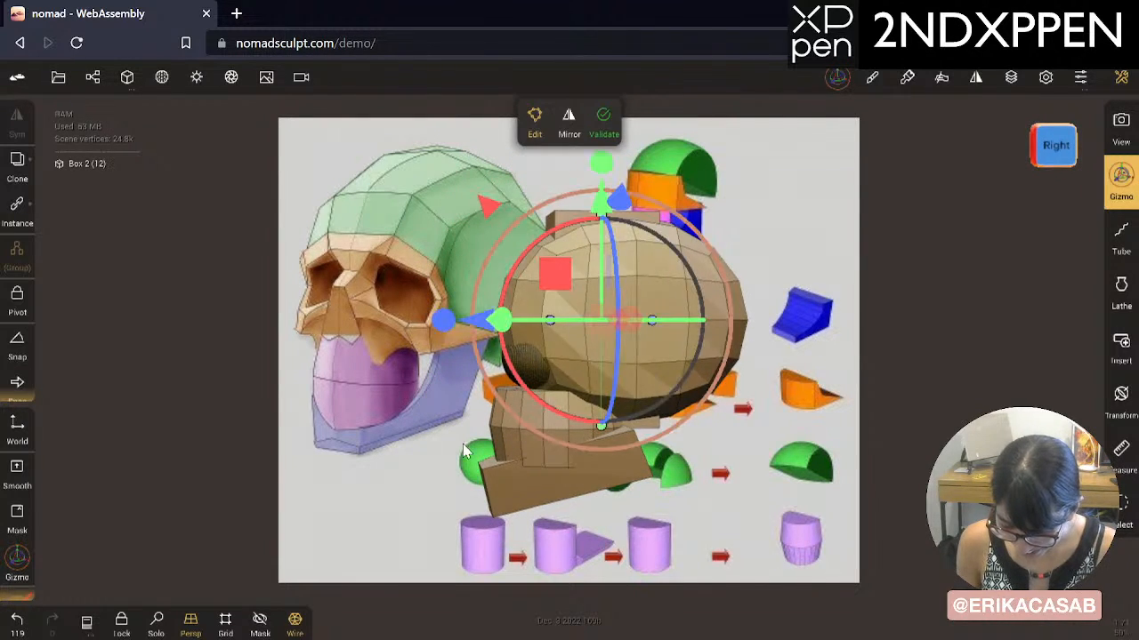
# Step: Reshape the new box into a smaller block beside the skull by reducing its height and width with the gizmo
pyautogui.moveTo(394, 393); pyautogui.dragTo(820, 347)
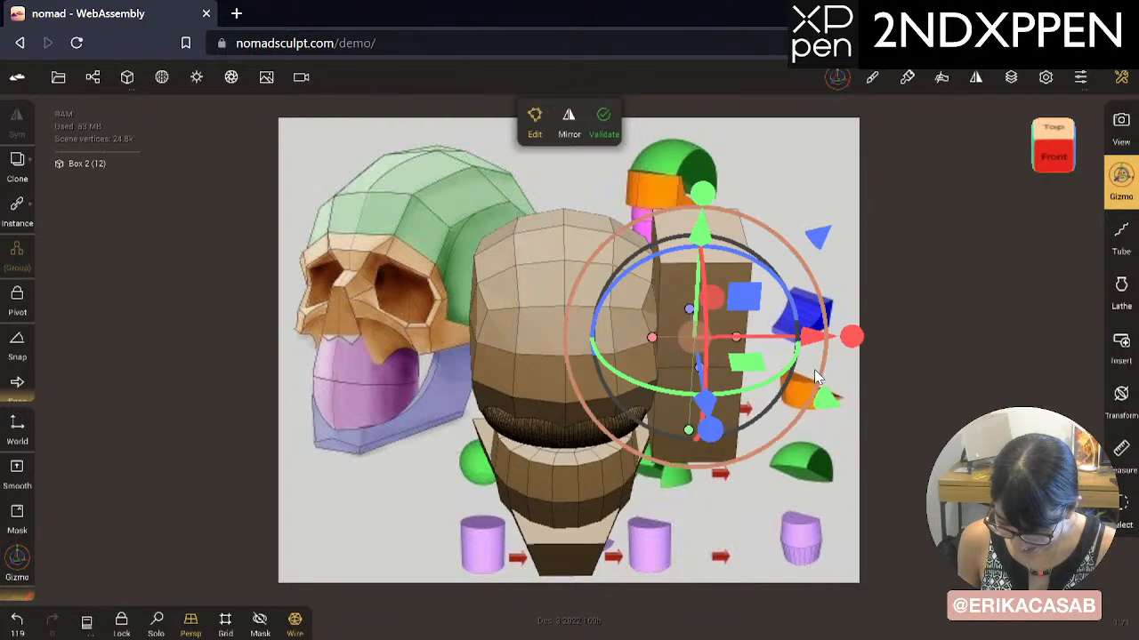
pyautogui.moveTo(849, 446); pyautogui.dragTo(552, 342)
pyautogui.moveTo(816, 370); pyautogui.dragTo(766, 347, button='middle')
pyautogui.moveTo(790, 237); pyautogui.dragTo(838, 331)
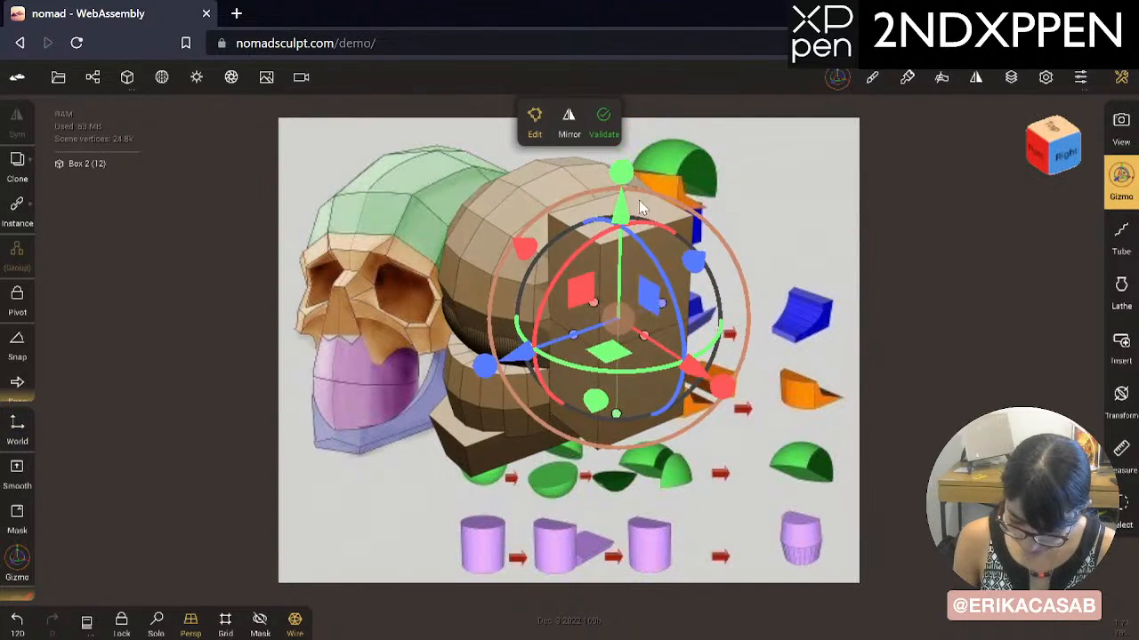
pyautogui.moveTo(621, 172); pyautogui.dragTo(627, 304)
pyautogui.moveTo(723, 386); pyautogui.dragTo(543, 340)
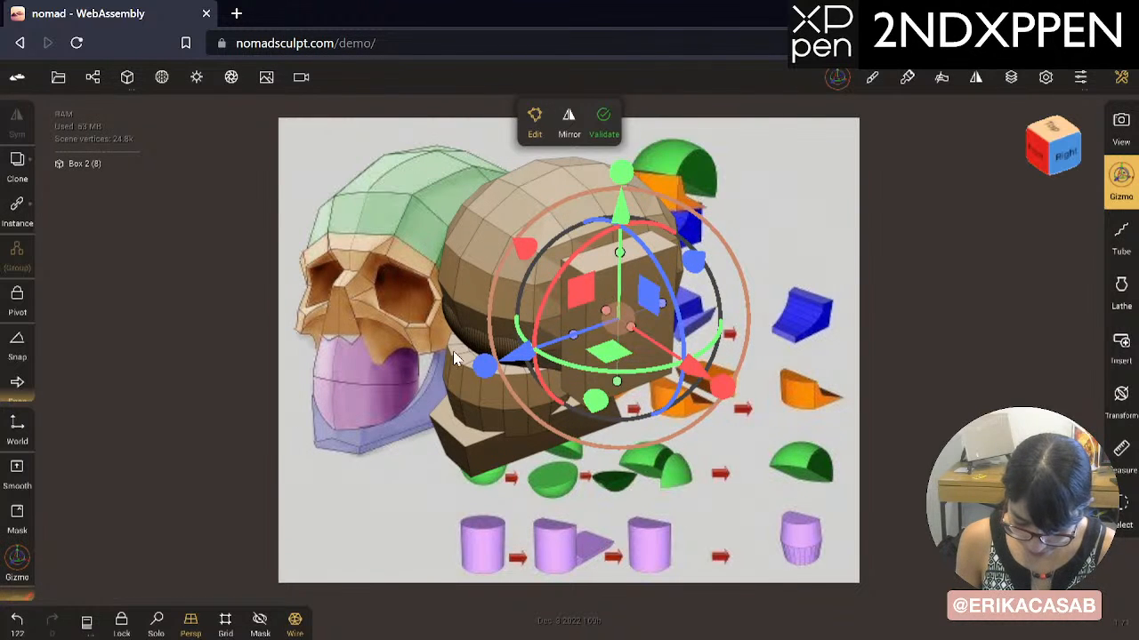
# Step: Select the face box and set its post subdivision to 0
pyautogui.moveTo(463, 341); pyautogui.dragTo(340, 371)
pyautogui.click(127, 77)
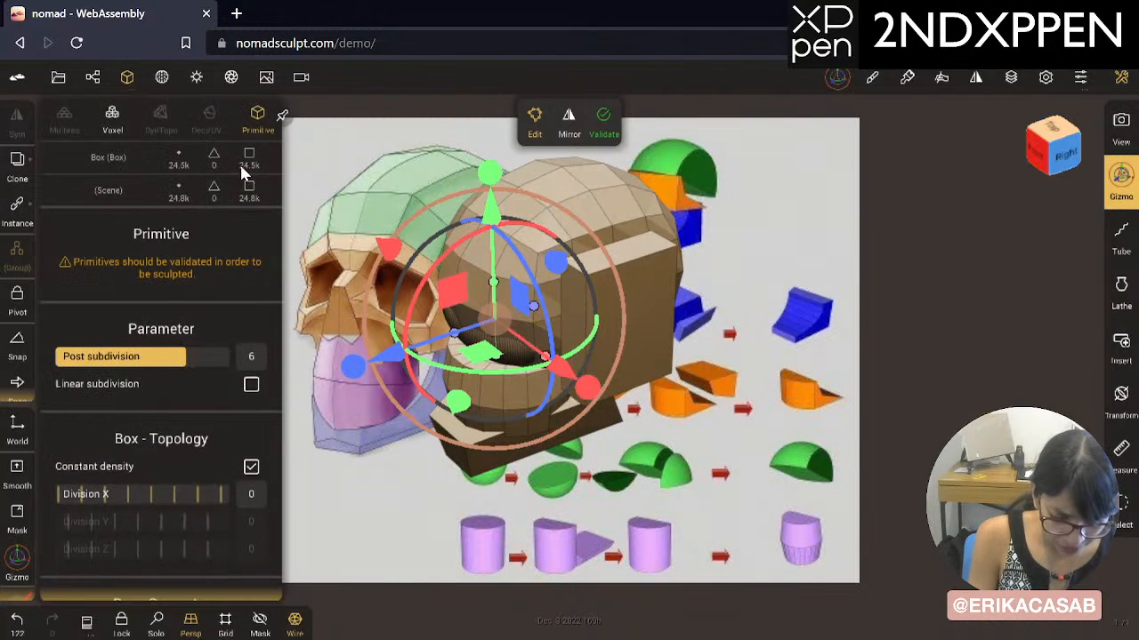
pyautogui.moveTo(185, 372); pyautogui.dragTo(75, 373)
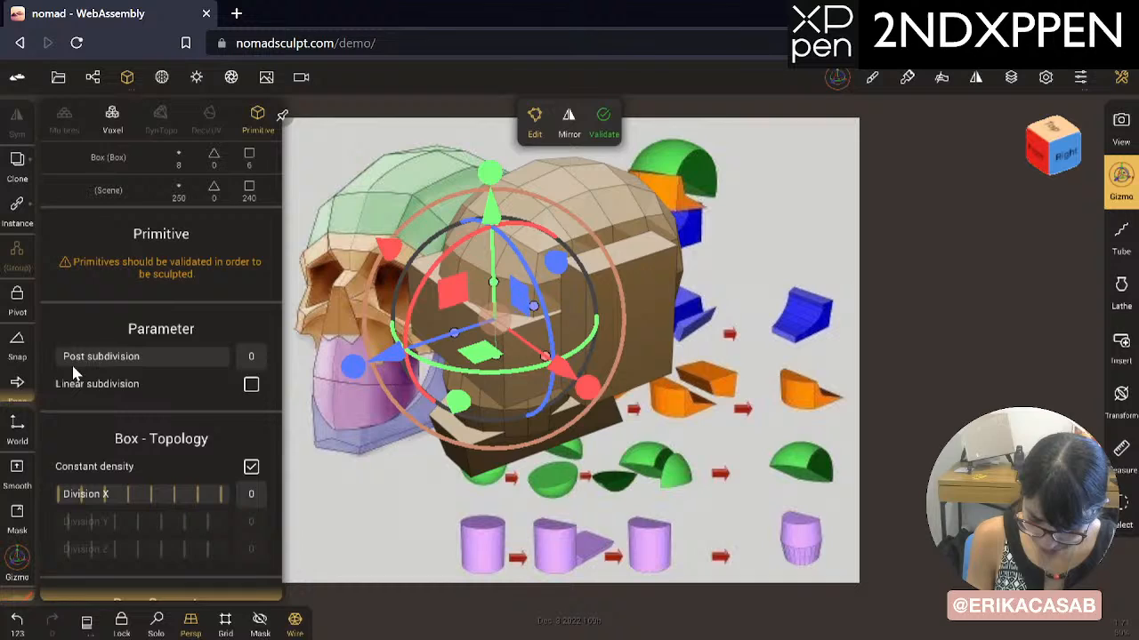
# Step: Lower the new side box below the cranium's widest part and narrow its front-to-back depth
pyautogui.click(662, 302)
pyautogui.moveTo(612, 227); pyautogui.dragTo(620, 266)
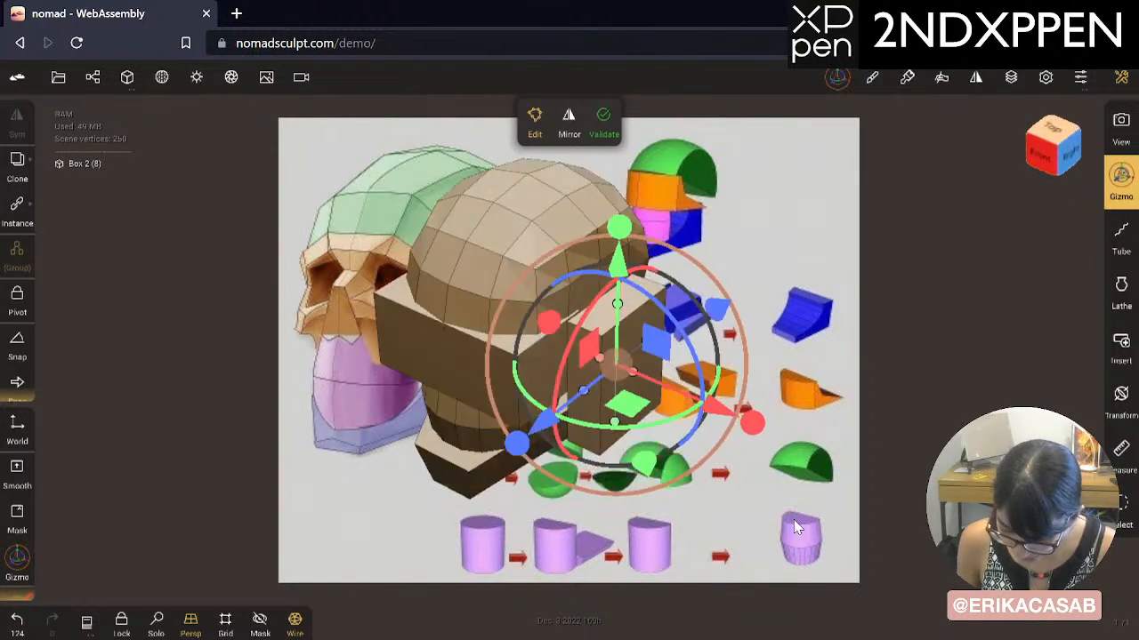
pyautogui.moveTo(794, 521); pyautogui.dragTo(667, 507)
pyautogui.moveTo(471, 389); pyautogui.dragTo(563, 380)
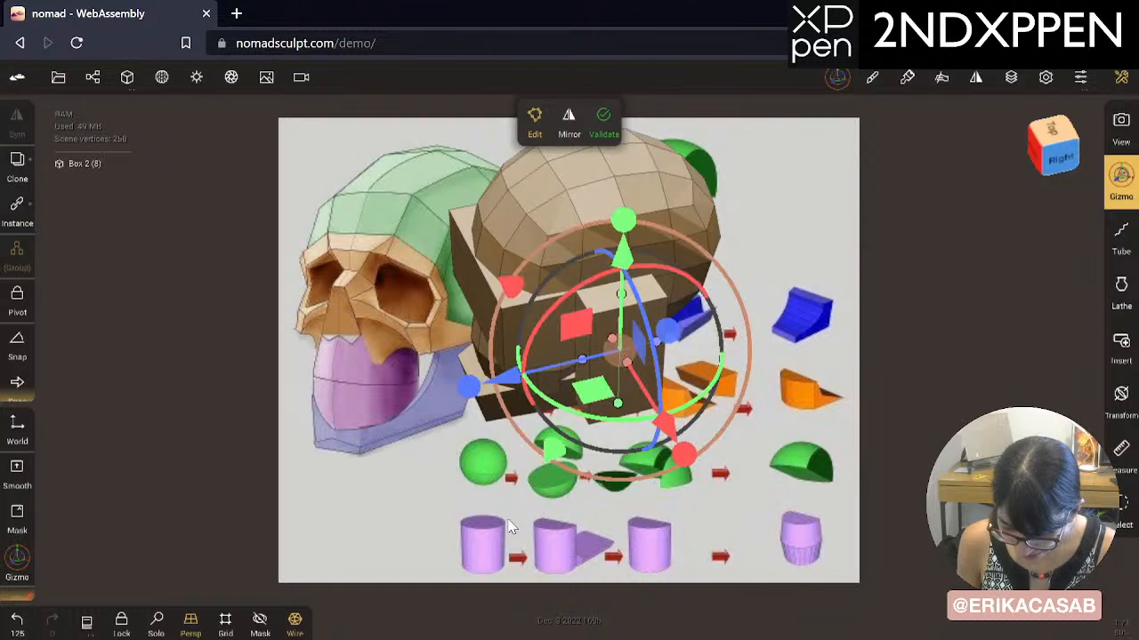
# Step: Move the side box sideways toward the jaw and fine-tune it vertically
pyautogui.moveTo(508, 522); pyautogui.dragTo(820, 422)
pyautogui.moveTo(739, 394); pyautogui.dragTo(687, 396)
pyautogui.moveTo(578, 294); pyautogui.dragTo(579, 286)
pyautogui.moveTo(783, 468); pyautogui.dragTo(914, 405)
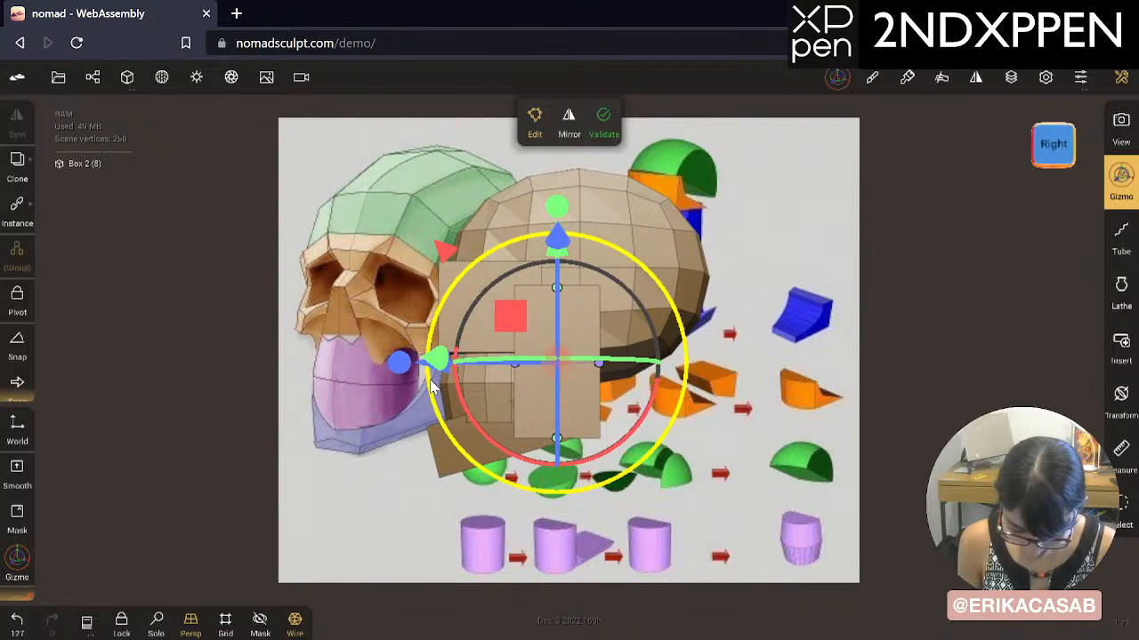
# Step: Narrow the side box's depth slightly and shift it back toward the rear of the jaw
pyautogui.moveTo(430, 384); pyautogui.dragTo(434, 373)
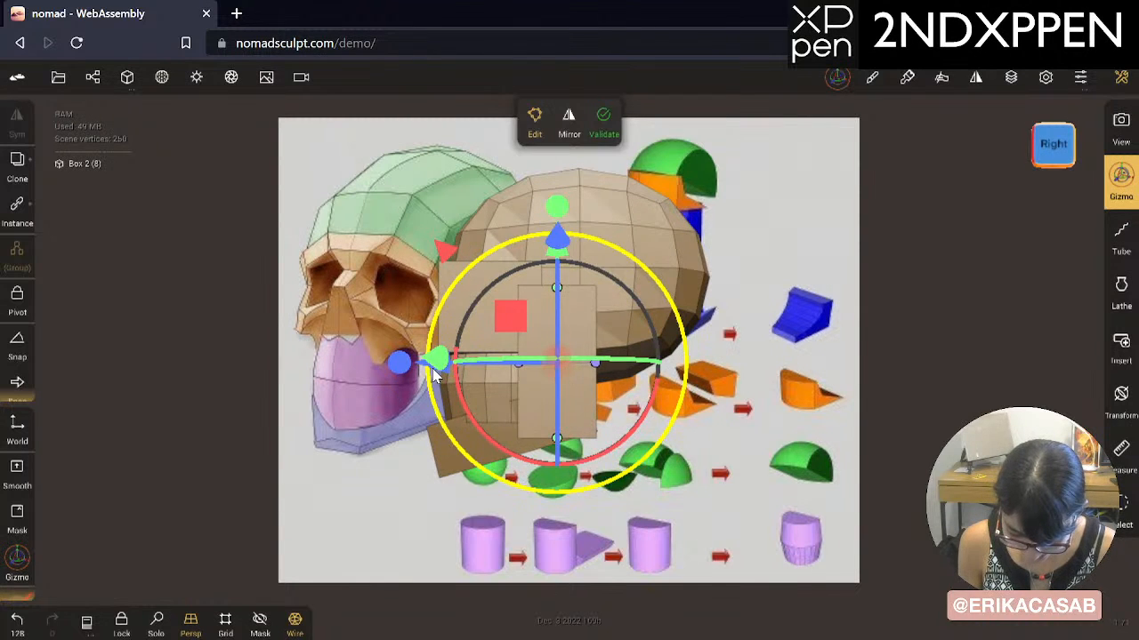
pyautogui.moveTo(403, 450); pyautogui.dragTo(481, 524)
pyautogui.moveTo(452, 427); pyautogui.dragTo(482, 419)
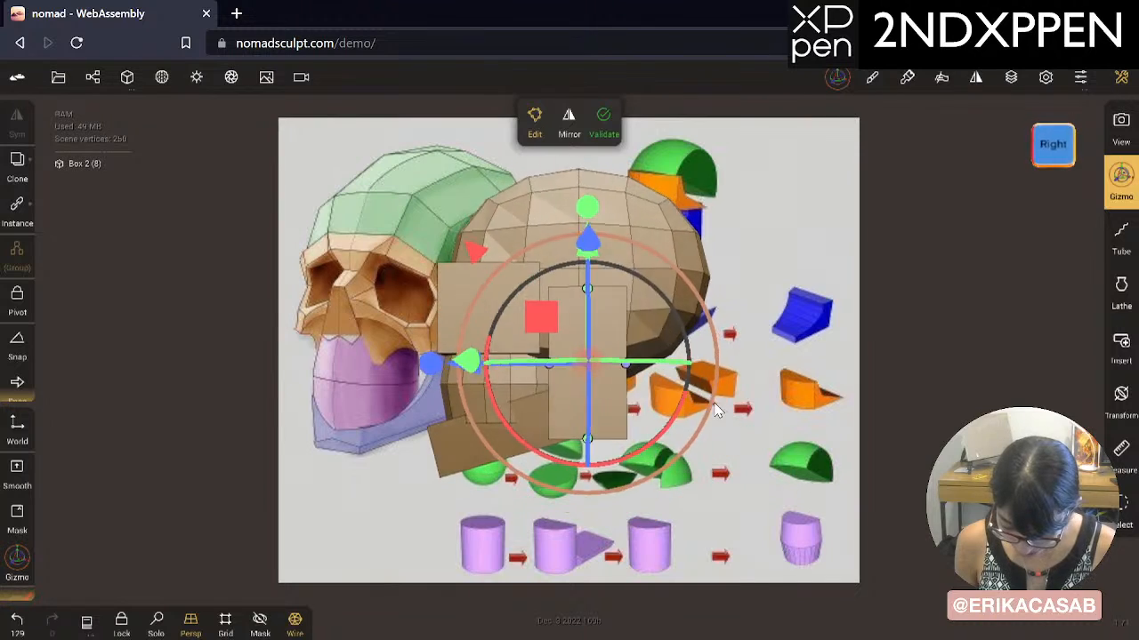
# Step: Tilt the side box slightly as seen from behind, so its lower end leans inward toward the jaw
pyautogui.moveTo(715, 404); pyautogui.dragTo(285, 384)
pyautogui.moveTo(790, 316); pyautogui.dragTo(744, 305, button='middle')
pyautogui.moveTo(540, 447)
pyautogui.mouseDown()
pyautogui.moveTo(554, 458)
pyautogui.moveTo(549, 445)
pyautogui.mouseUp()
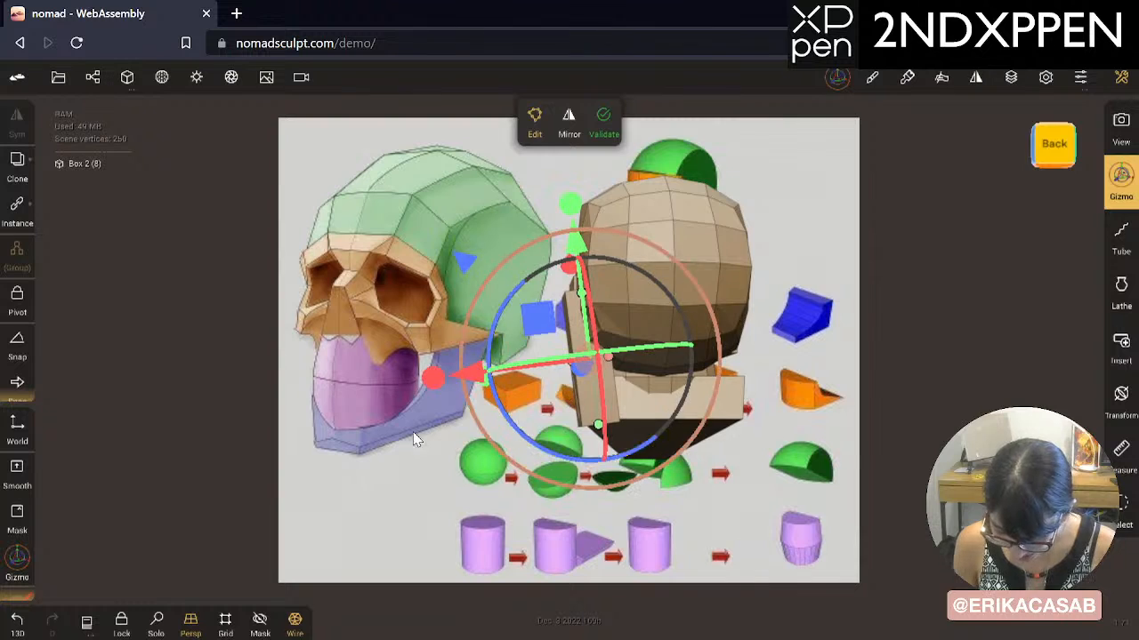
# Step: Shorten the tilted side box and nudge it slightly lower and sideways to line up with the rear of the jaw
pyautogui.moveTo(415, 436); pyautogui.dragTo(845, 432)
pyautogui.moveTo(552, 192); pyautogui.dragTo(559, 258)
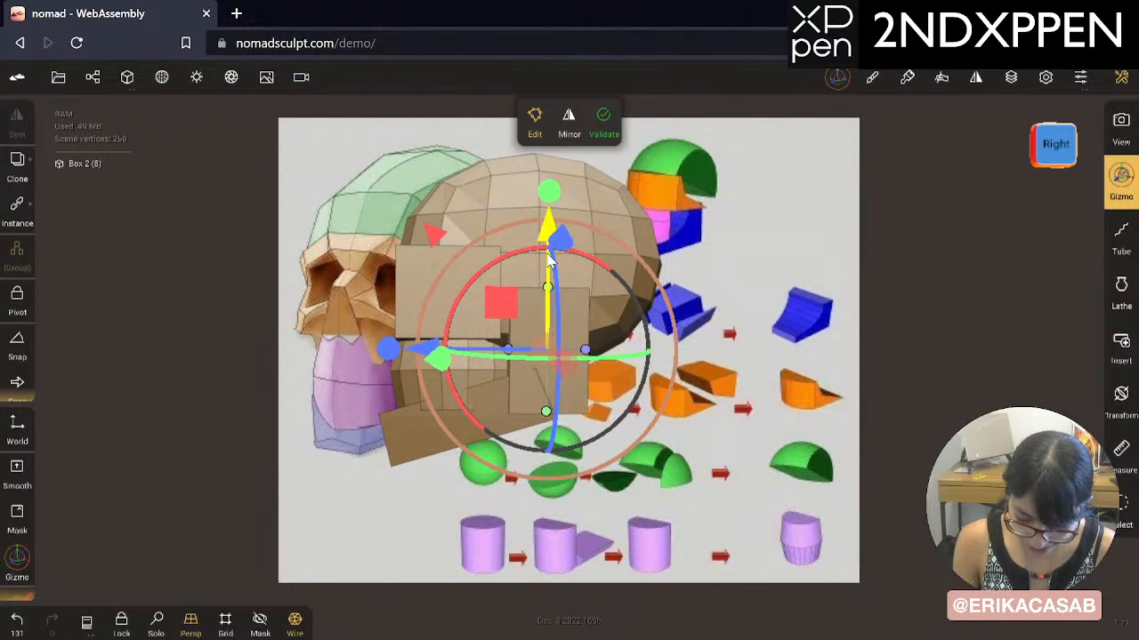
pyautogui.moveTo(756, 303); pyautogui.dragTo(844, 308)
pyautogui.moveTo(613, 245); pyautogui.dragTo(619, 255)
pyautogui.moveTo(795, 292); pyautogui.dragTo(877, 325)
pyautogui.moveTo(817, 265); pyautogui.dragTo(828, 305)
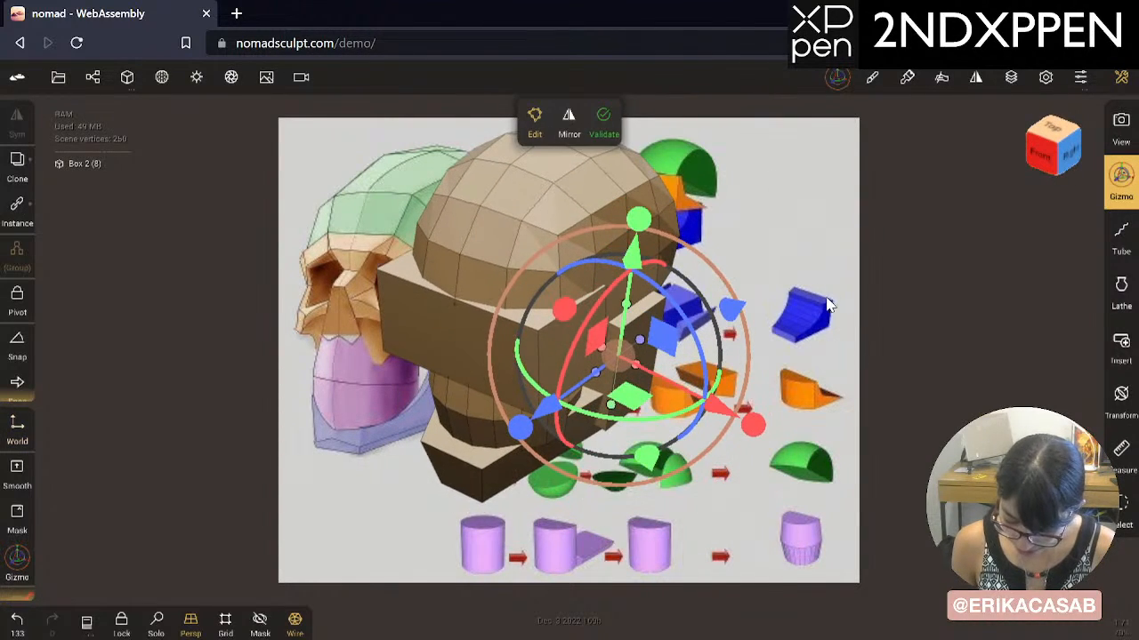
pyautogui.moveTo(729, 402); pyautogui.dragTo(723, 409)
# Step: Examine the blockout's side and front views with the View tool to check how the side box fits the jaw
pyautogui.moveTo(722, 510); pyautogui.dragTo(475, 458)
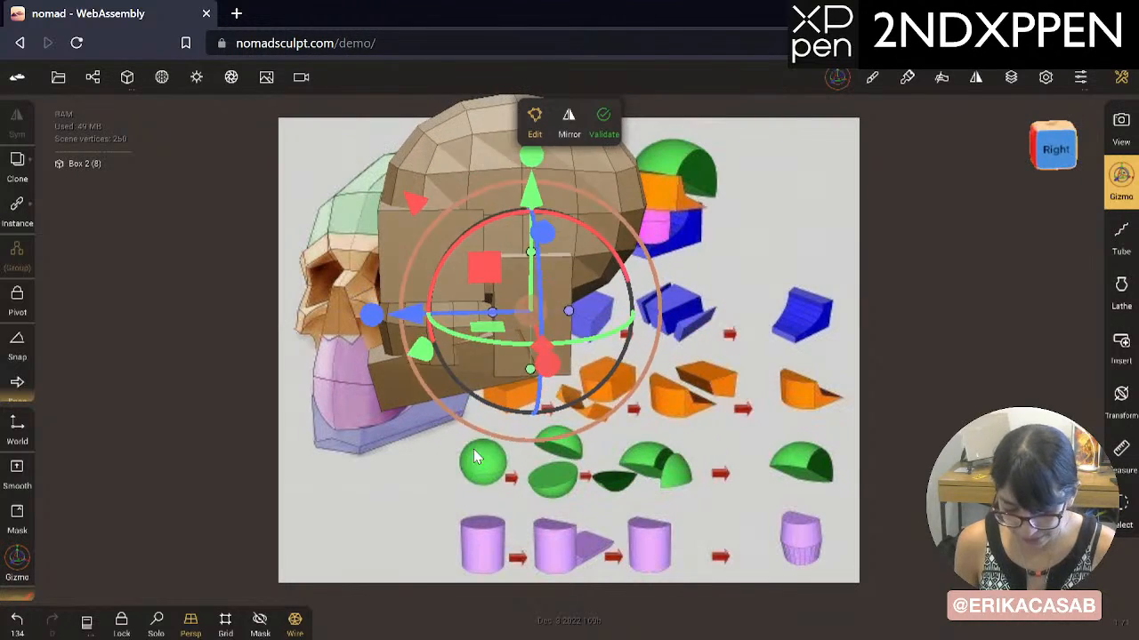
pyautogui.moveTo(768, 438); pyautogui.dragTo(816, 450, button='middle')
pyautogui.moveTo(819, 414); pyautogui.dragTo(833, 378)
pyautogui.click(1123, 129)
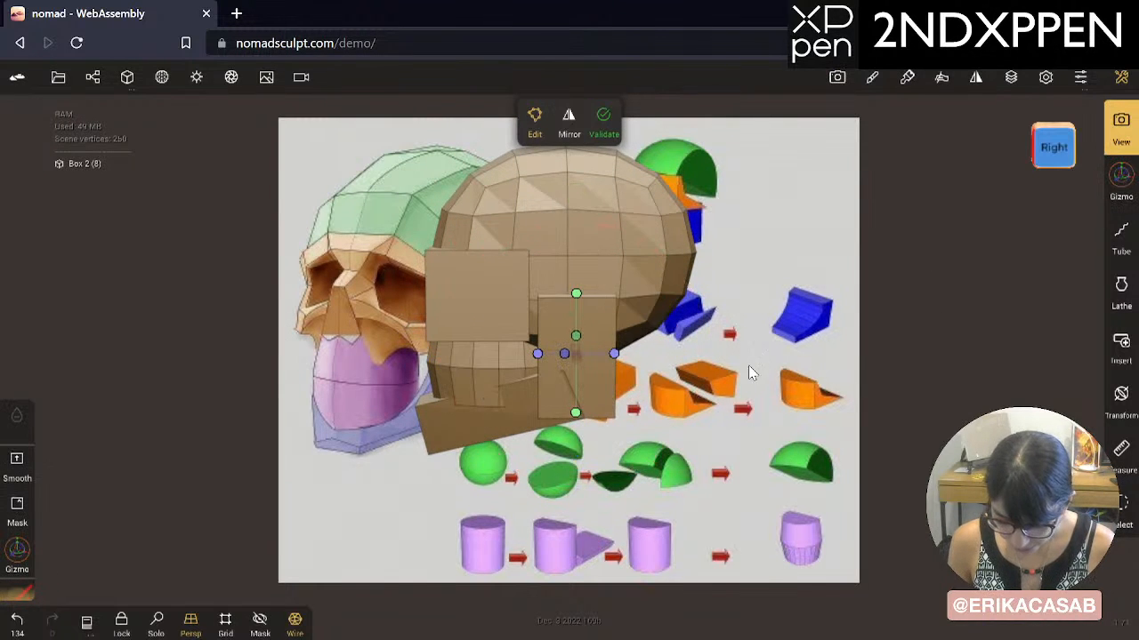
pyautogui.moveTo(748, 365); pyautogui.dragTo(790, 435)
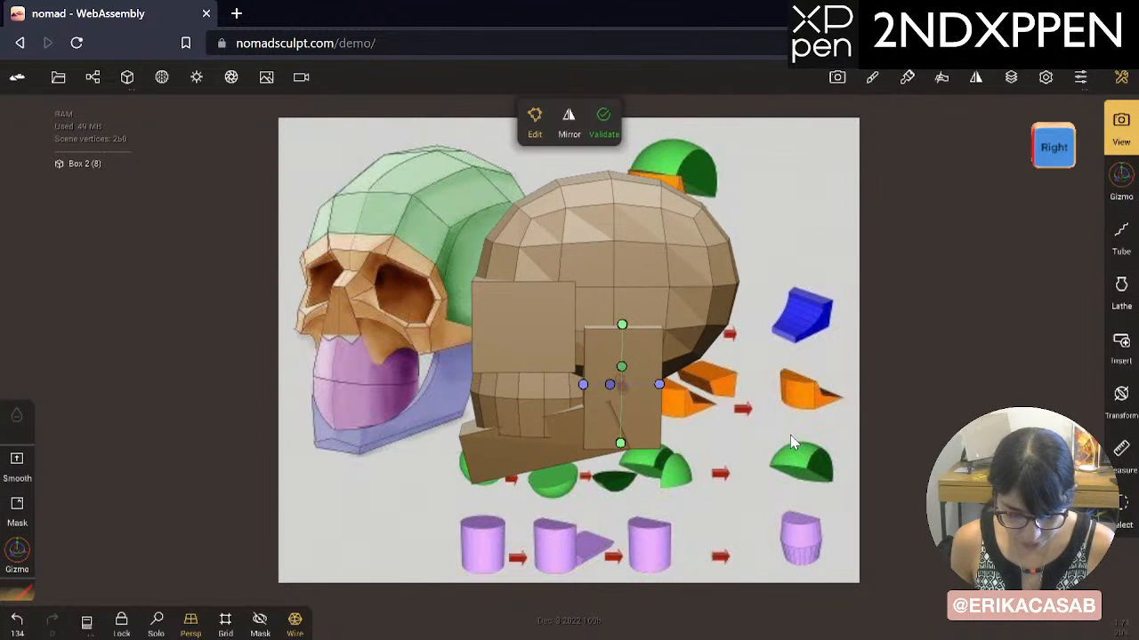
pyautogui.moveTo(737, 374); pyautogui.dragTo(673, 502)
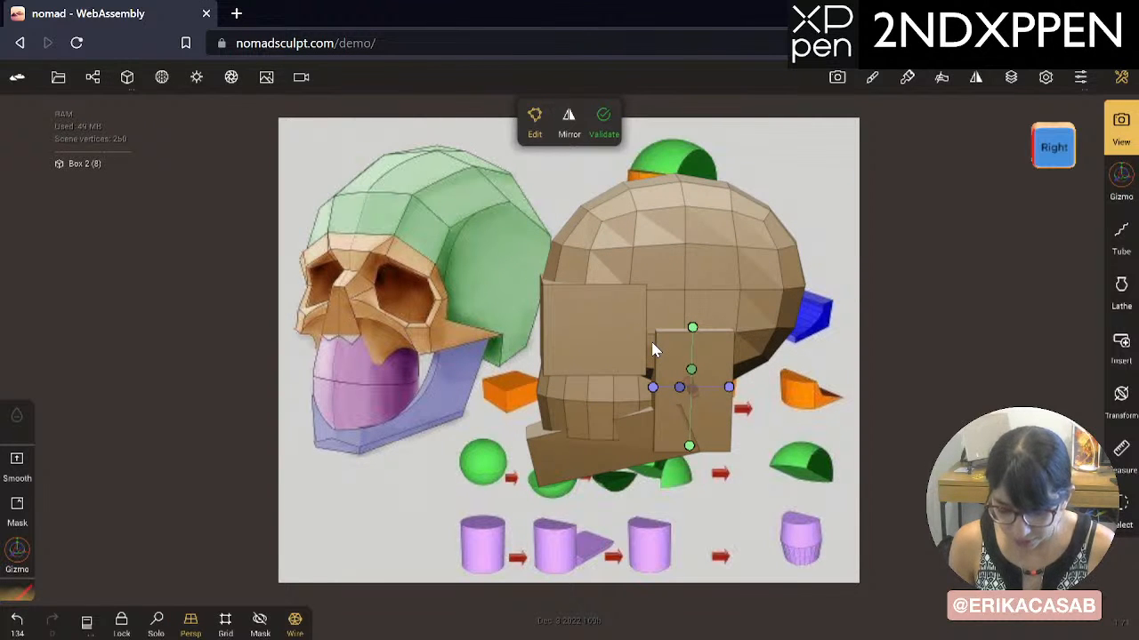
pyautogui.moveTo(484, 471); pyautogui.dragTo(881, 440)
pyautogui.moveTo(904, 384); pyautogui.dragTo(552, 402)
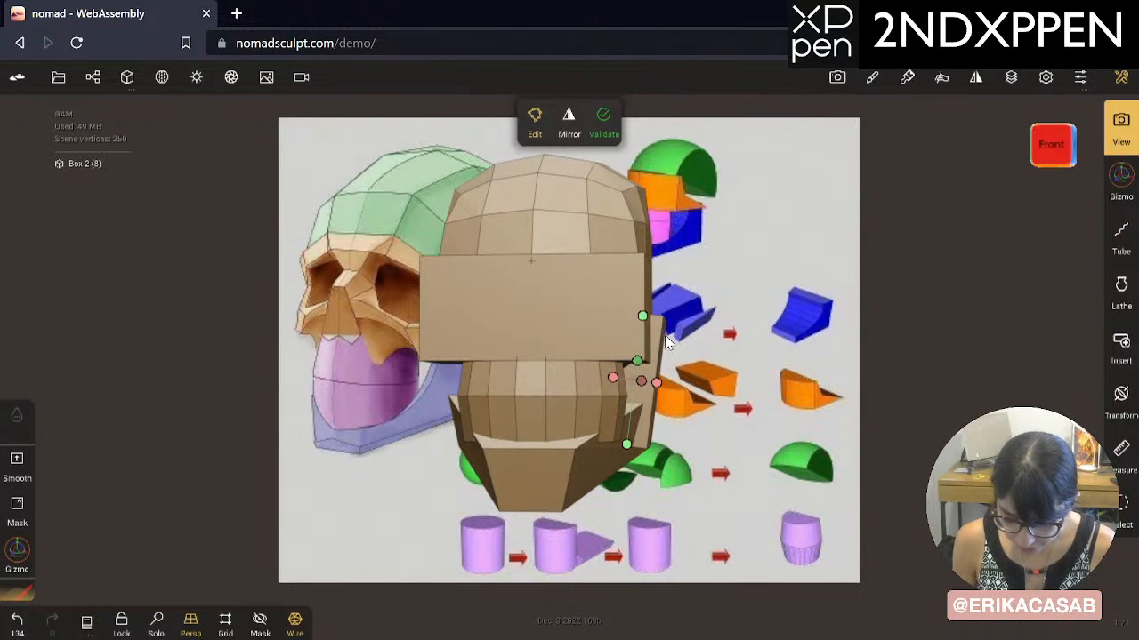
# Step: Add a Mirror repeater to the side box to duplicate it on the opposite side of the skull
pyautogui.click(93, 77)
pyautogui.click(57, 116)
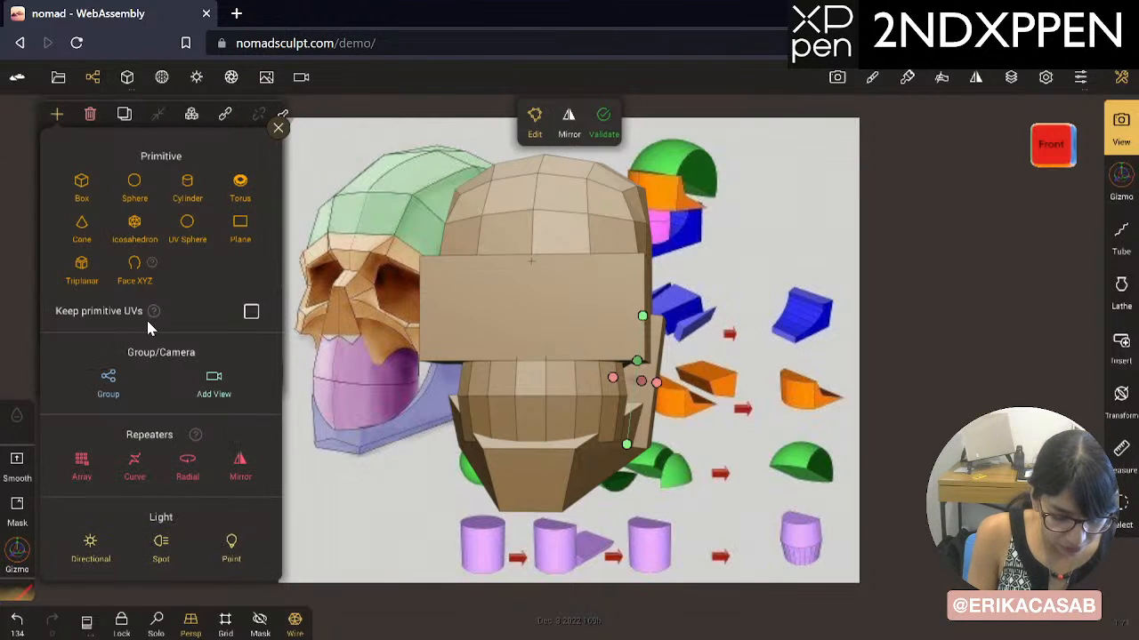
pyautogui.click(240, 461)
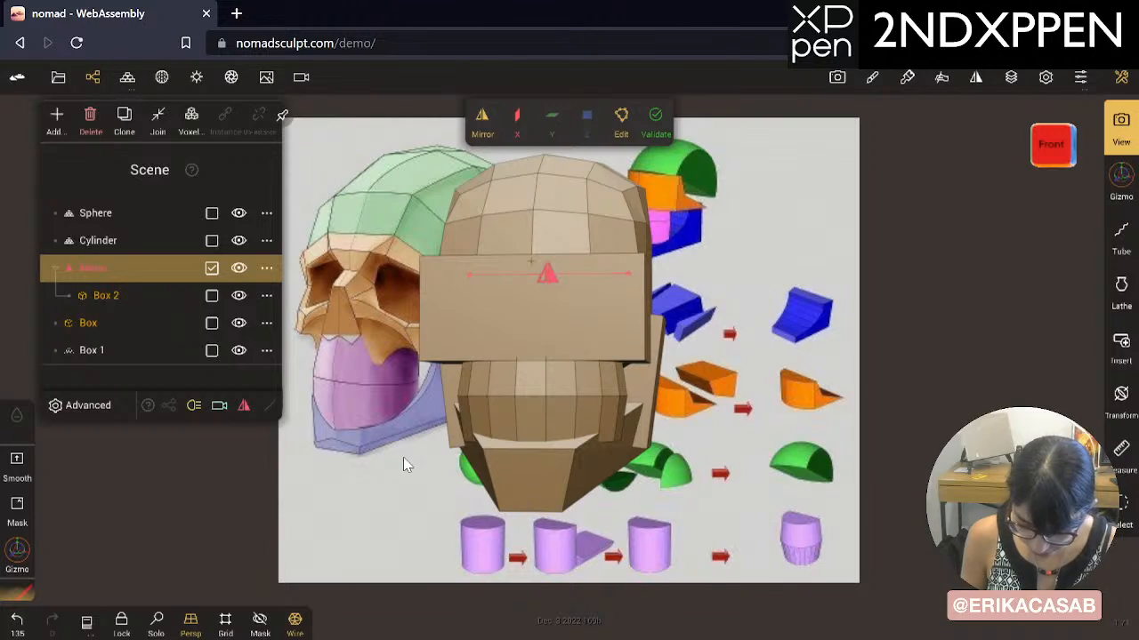
pyautogui.moveTo(402, 454); pyautogui.dragTo(729, 433)
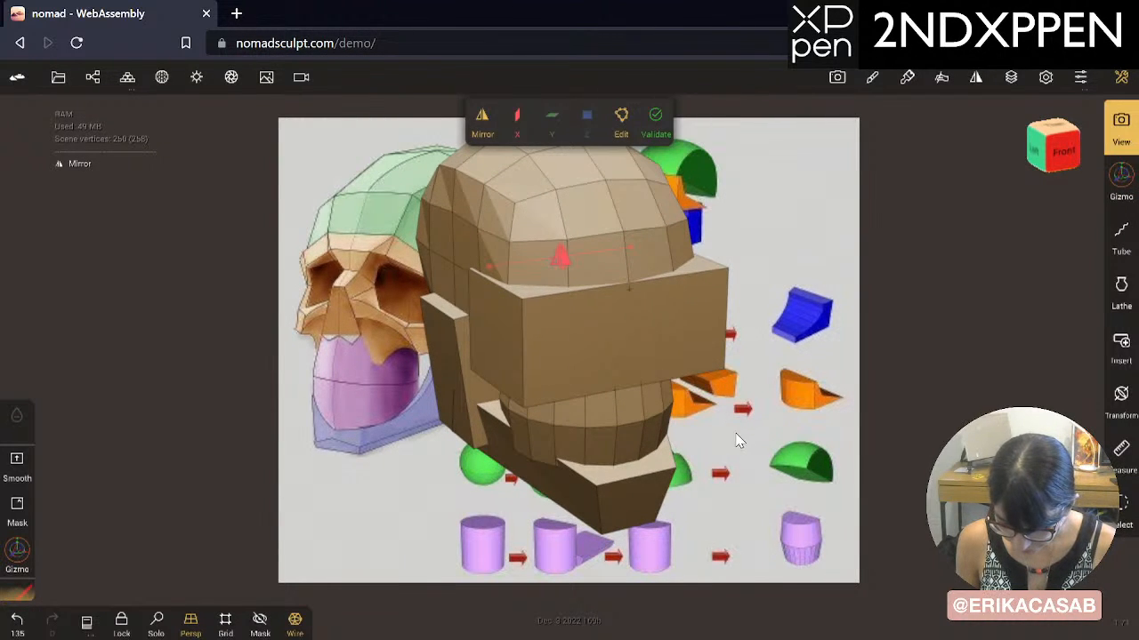
# Step: Select the face box and examine the mirrored blockout from the front and the left
pyautogui.click(667, 354)
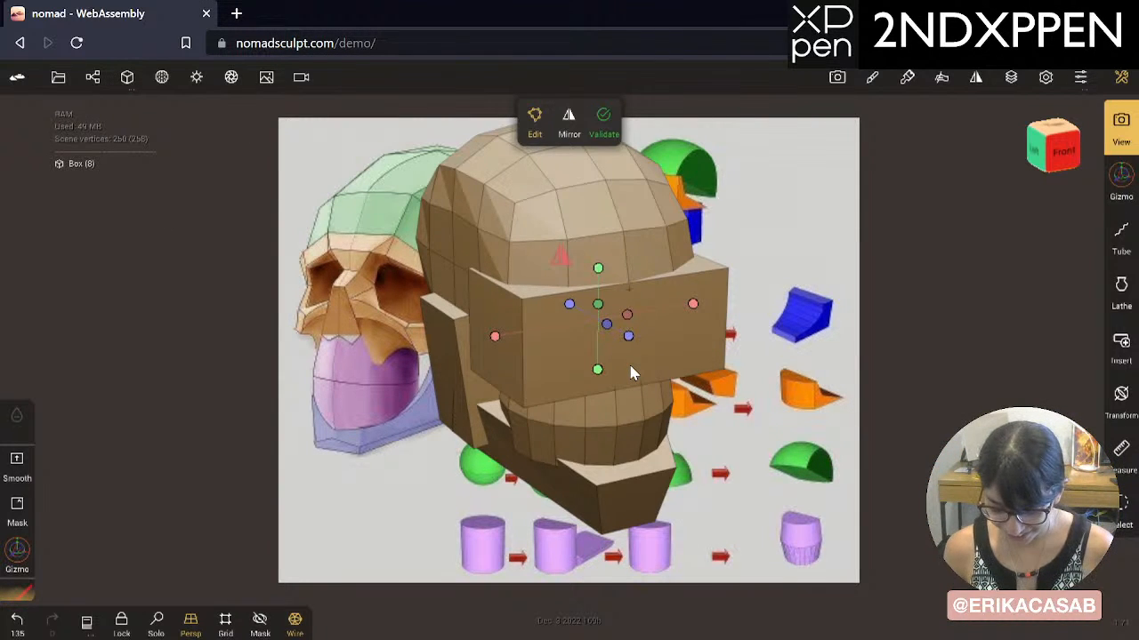
pyautogui.moveTo(879, 468); pyautogui.dragTo(805, 425)
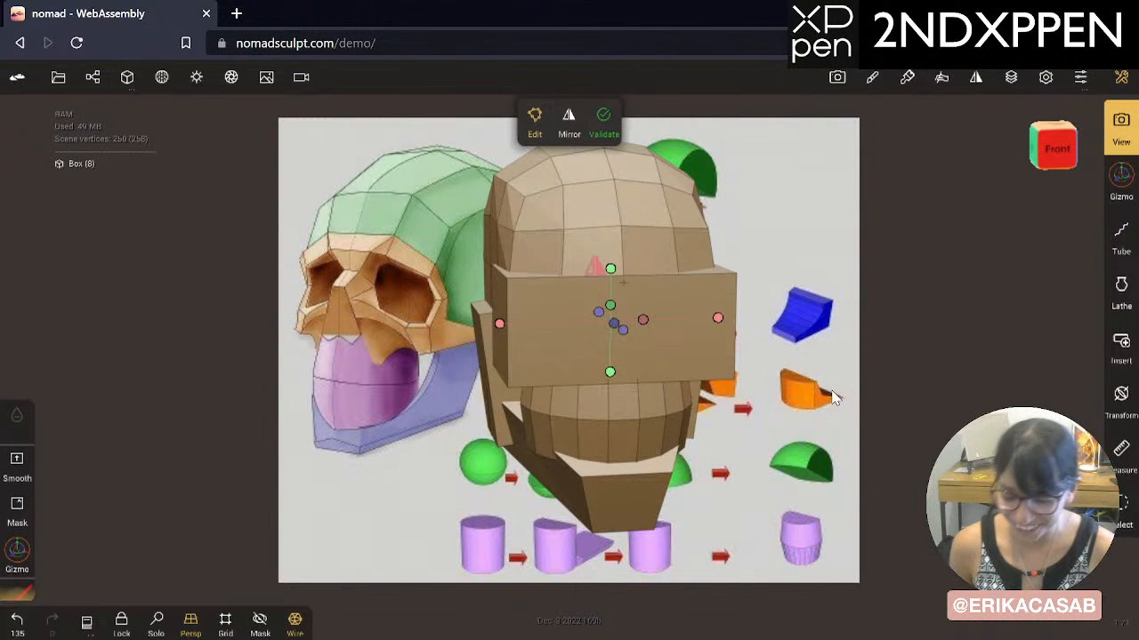
pyautogui.moveTo(834, 397); pyautogui.dragTo(722, 431)
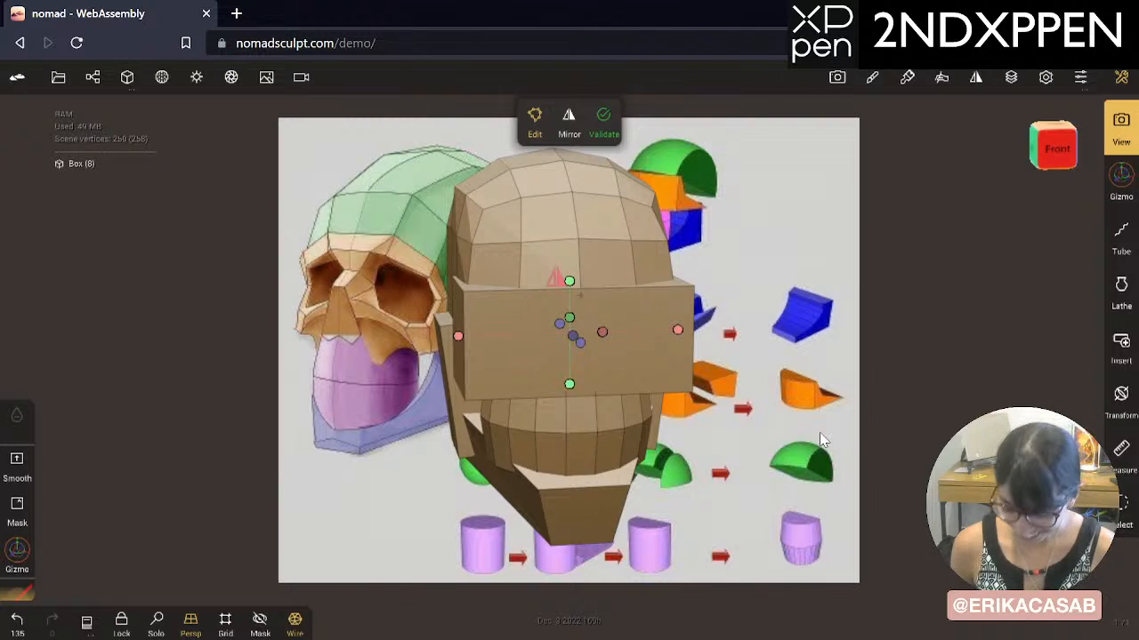
pyautogui.moveTo(823, 439); pyautogui.dragTo(906, 411)
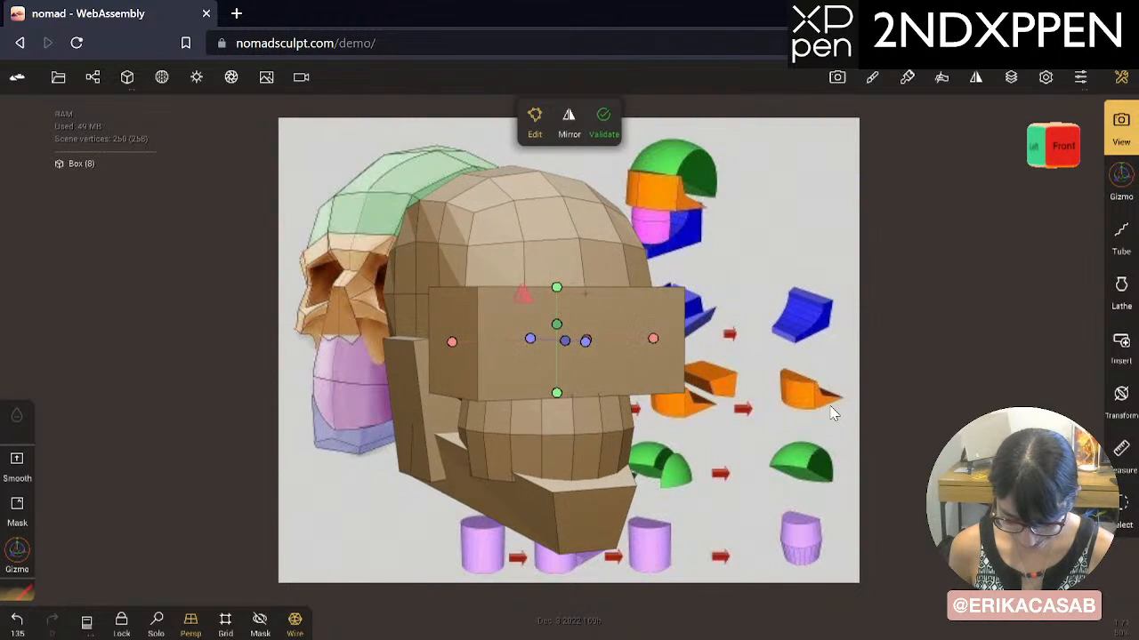
pyautogui.moveTo(832, 412)
pyautogui.mouseDown()
pyautogui.moveTo(762, 418)
pyautogui.moveTo(742, 364)
pyautogui.moveTo(735, 446)
pyautogui.moveTo(693, 377)
pyautogui.moveTo(937, 384)
pyautogui.moveTo(704, 408)
pyautogui.moveTo(905, 419)
pyautogui.moveTo(830, 412)
pyautogui.mouseUp()
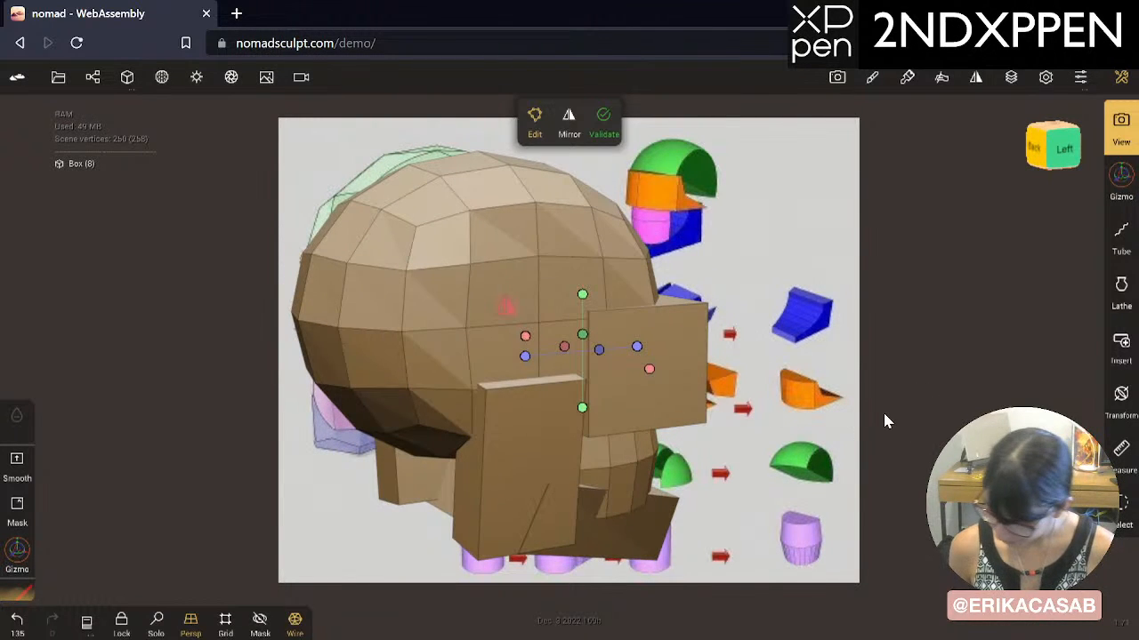
# Step: Reorder the sculpting tools so Insert sits directly below View and Transform sits above Lathe
pyautogui.moveTo(1125, 348); pyautogui.dragTo(1129, 190)
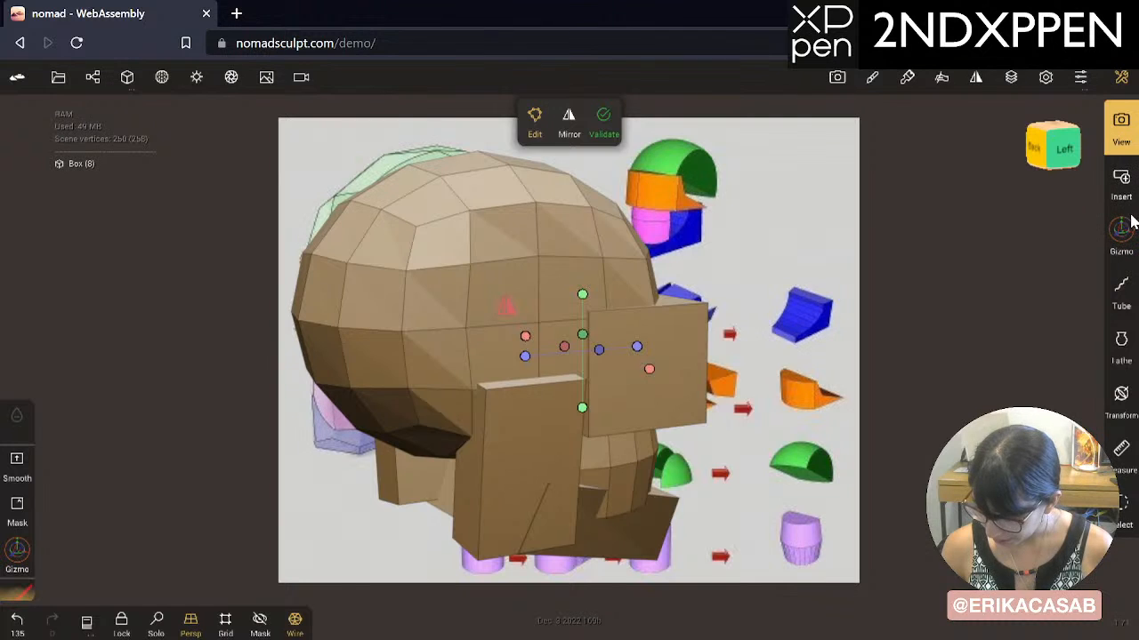
pyautogui.moveTo(1121, 396)
pyautogui.mouseDown()
pyautogui.moveTo(1120, 271)
pyautogui.moveTo(1122, 405)
pyautogui.mouseUp()
pyautogui.moveTo(881, 352)
pyautogui.mouseDown()
pyautogui.moveTo(823, 366)
pyautogui.moveTo(771, 309)
pyautogui.moveTo(750, 264)
pyautogui.moveTo(773, 279)
pyautogui.moveTo(767, 292)
pyautogui.moveTo(532, 507)
pyautogui.moveTo(535, 487)
pyautogui.mouseUp()
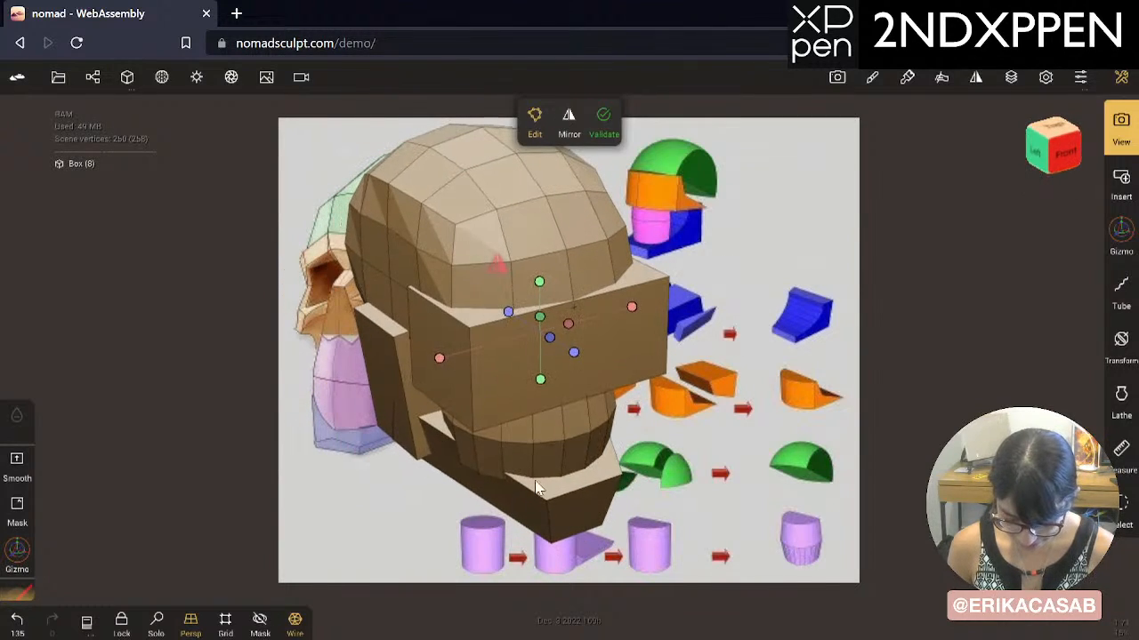
# Step: Examine the skull blockout from the front and right, selecting the jaw cylinder, cranium sphere, face box and side box in turn
pyautogui.click(581, 441)
pyautogui.moveTo(699, 467); pyautogui.dragTo(703, 363)
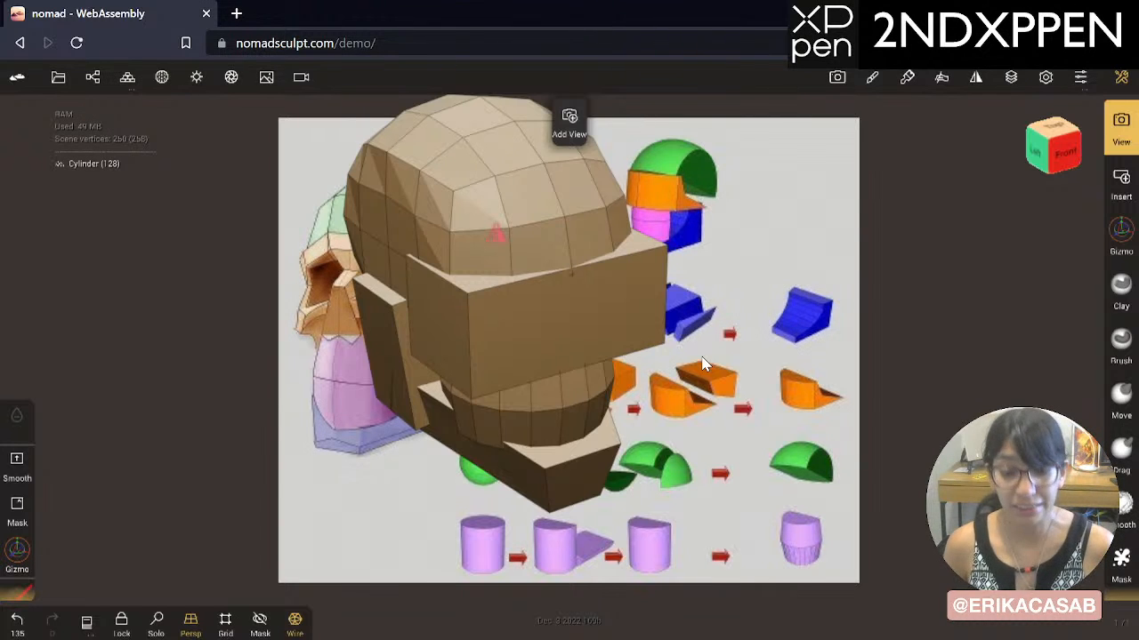
pyautogui.moveTo(909, 357); pyautogui.dragTo(825, 289)
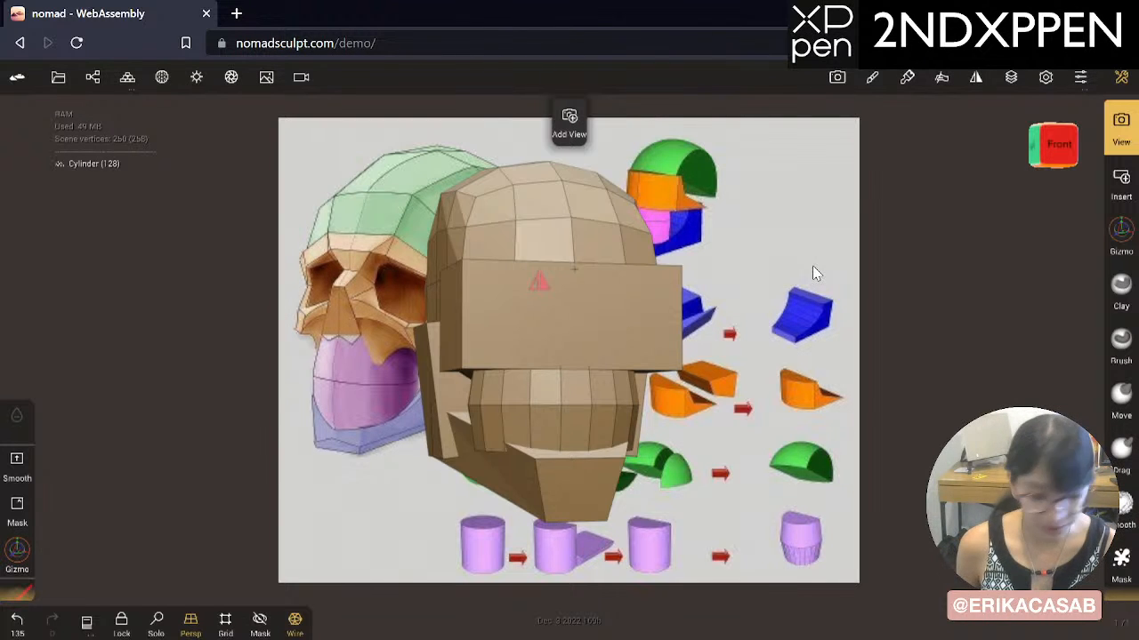
pyautogui.moveTo(787, 339); pyautogui.dragTo(214, 430)
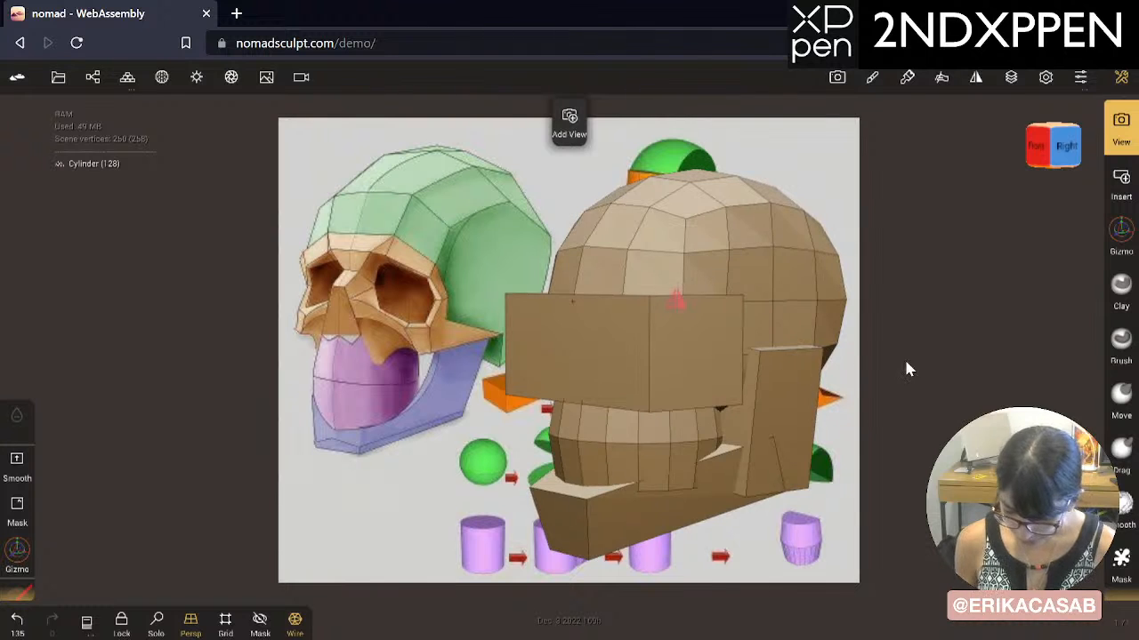
pyautogui.moveTo(908, 368); pyautogui.dragTo(755, 223)
pyautogui.click(724, 288)
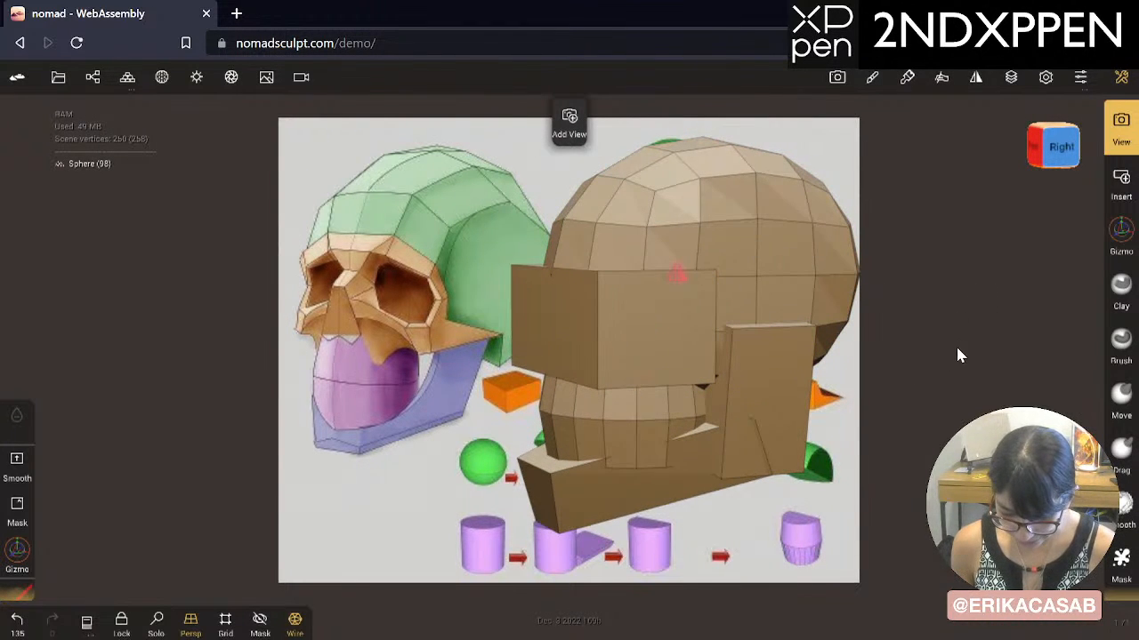
pyautogui.moveTo(958, 356); pyautogui.dragTo(755, 331)
pyautogui.click(602, 358)
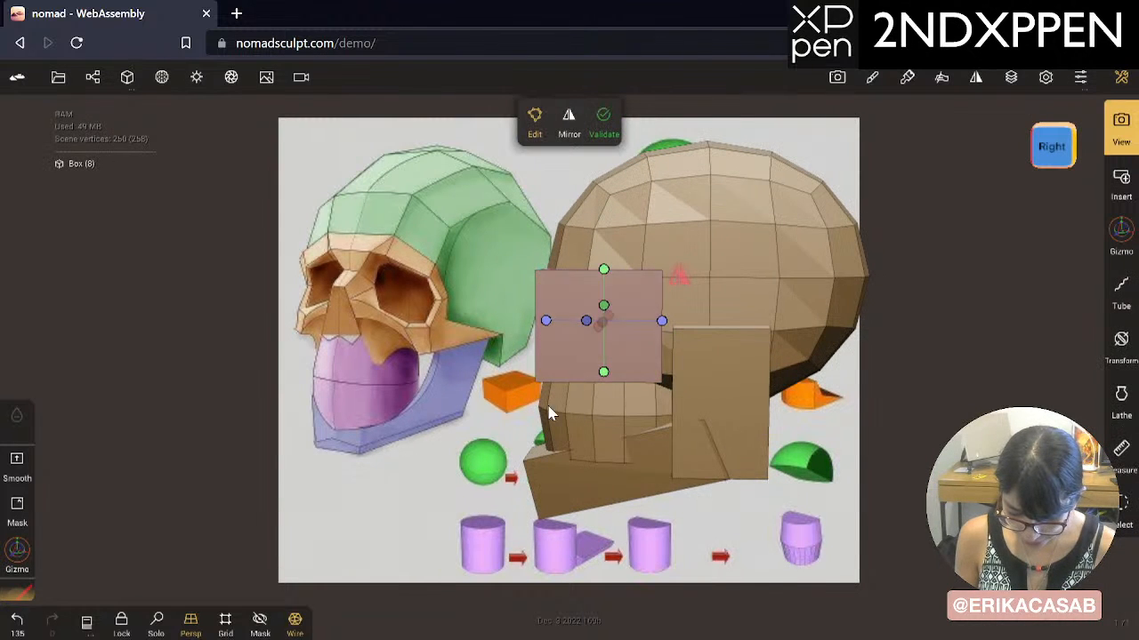
pyautogui.moveTo(433, 407); pyautogui.dragTo(651, 407)
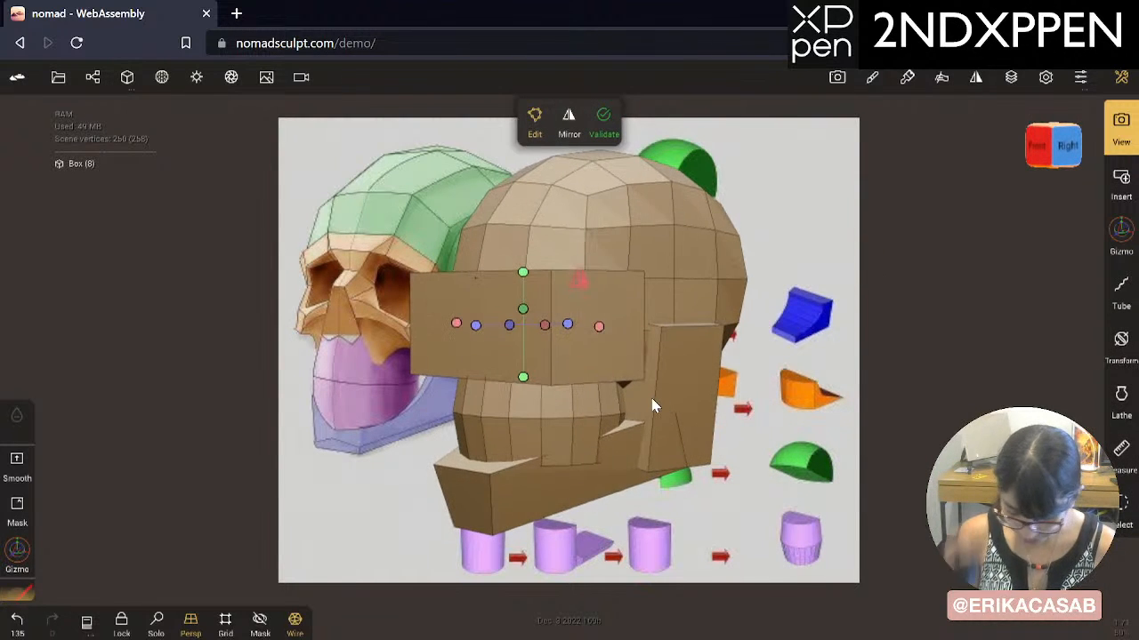
pyautogui.moveTo(758, 400); pyautogui.dragTo(617, 360)
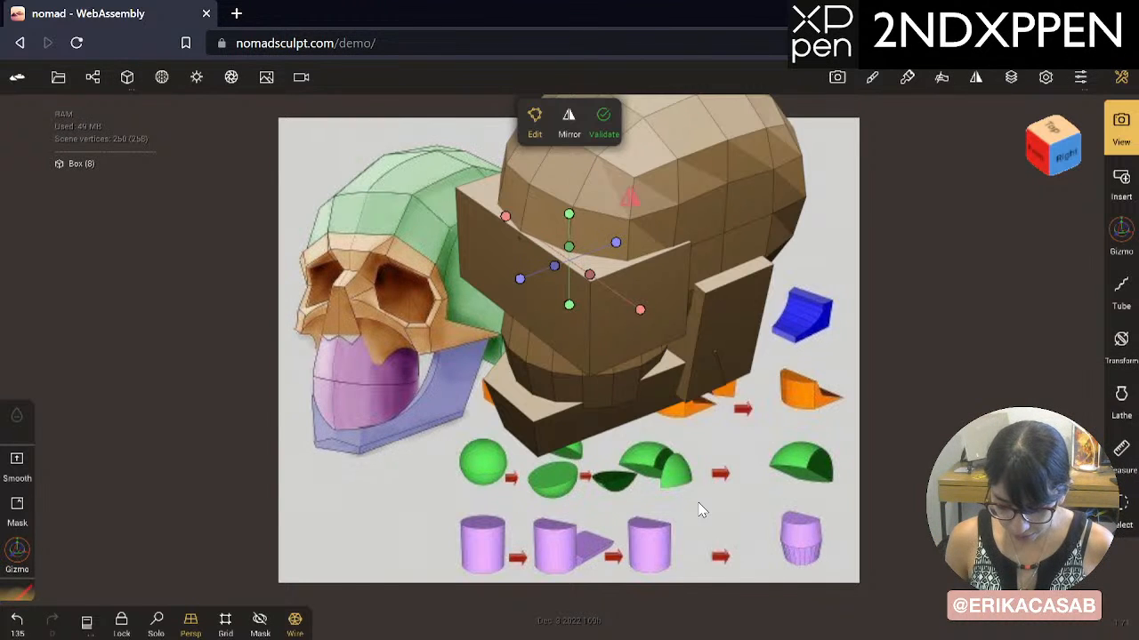
pyautogui.moveTo(699, 510); pyautogui.dragTo(723, 353)
pyautogui.click(725, 360)
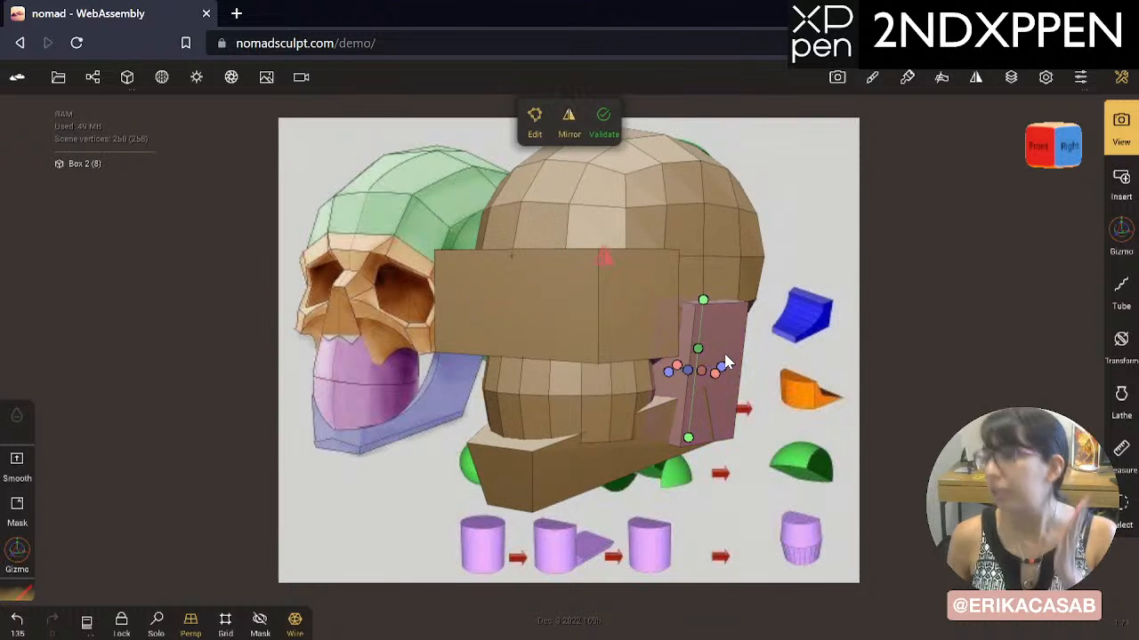
# Step: Try masking the side of the cranium sphere with the Mask tool, and clear the mask
pyautogui.click(721, 209)
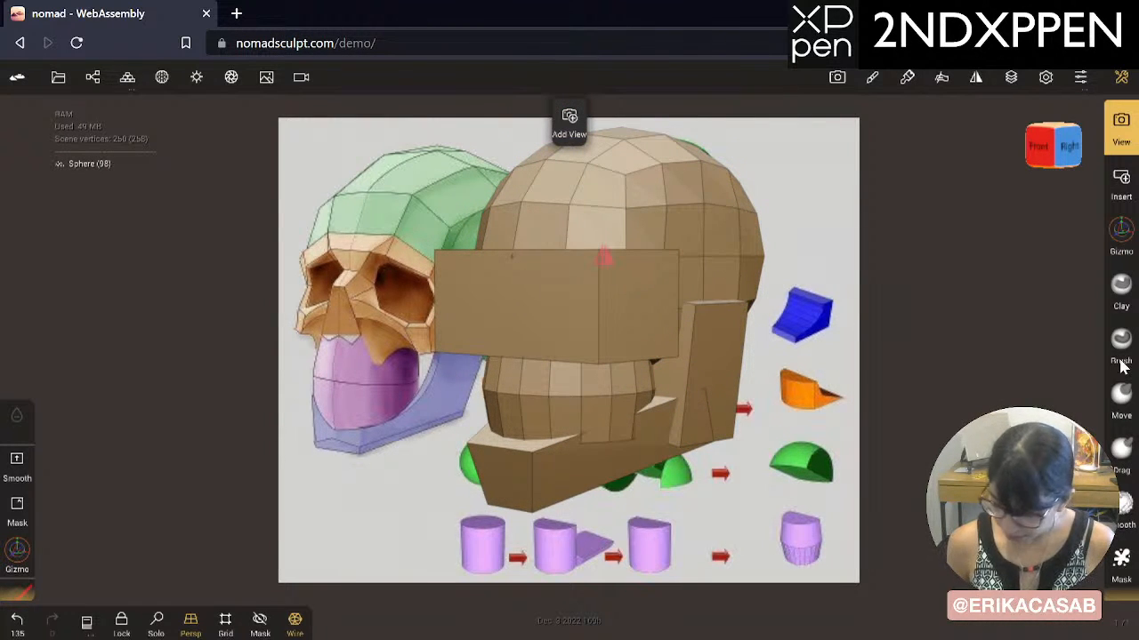
pyautogui.scroll(-3, 1130, 509)
pyautogui.click(1121, 405)
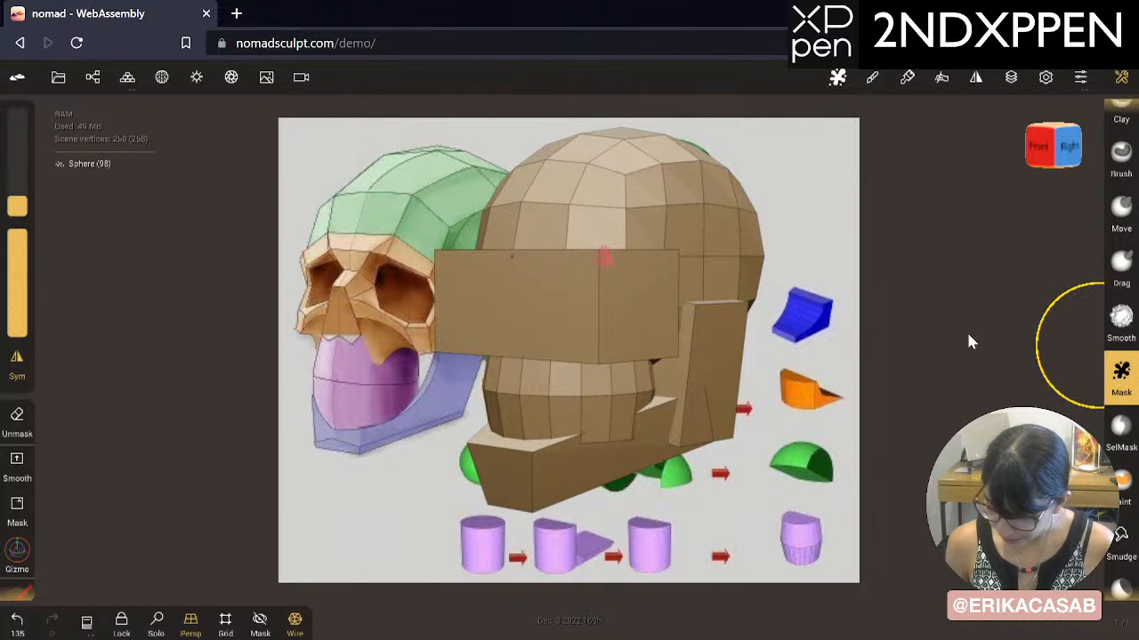
pyautogui.moveTo(688, 200); pyautogui.dragTo(731, 255)
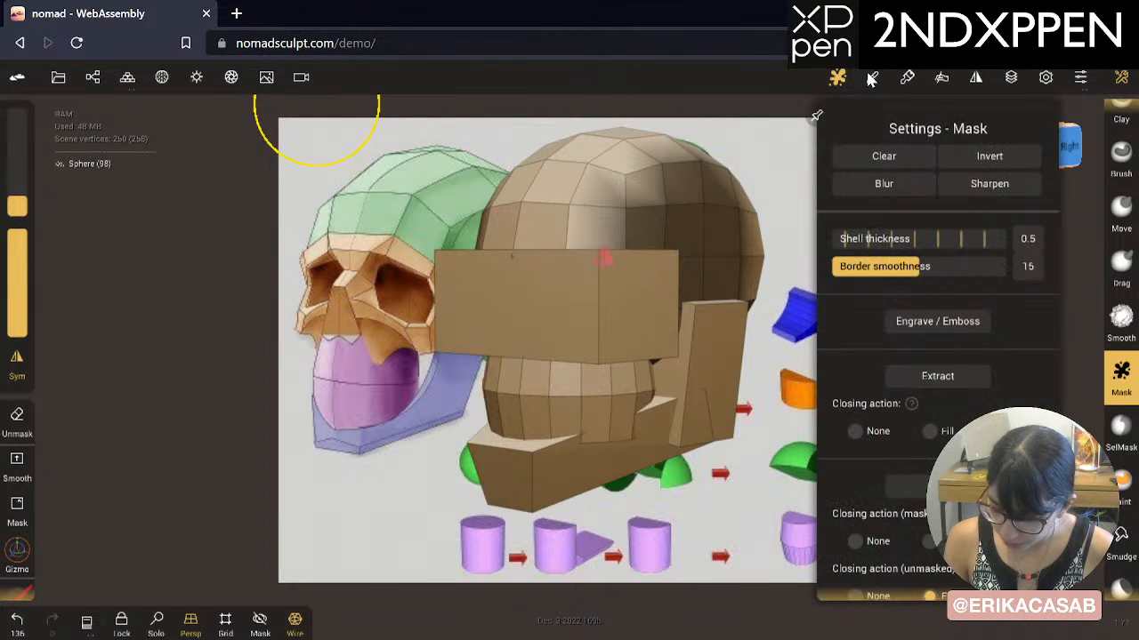
pyautogui.click(837, 76)
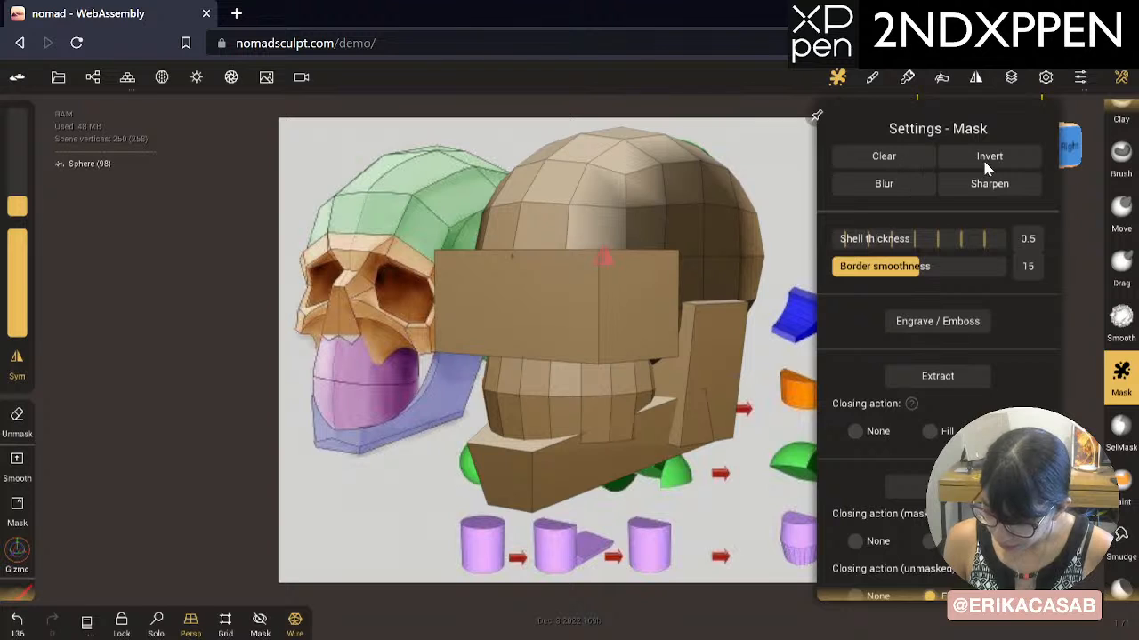
pyautogui.click(889, 158)
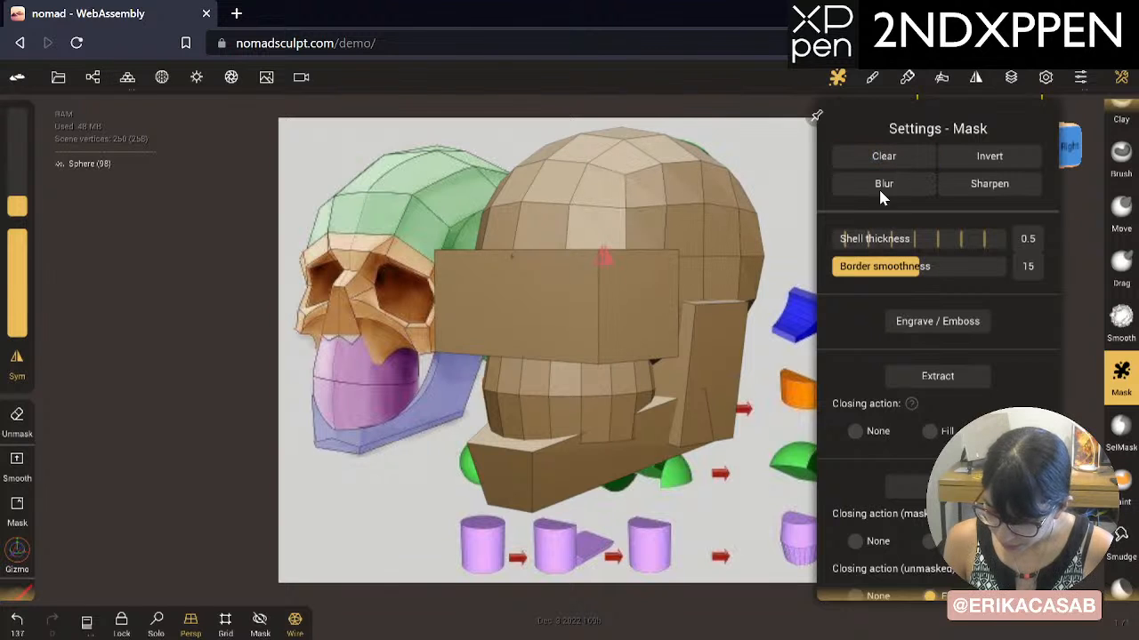
pyautogui.click(837, 77)
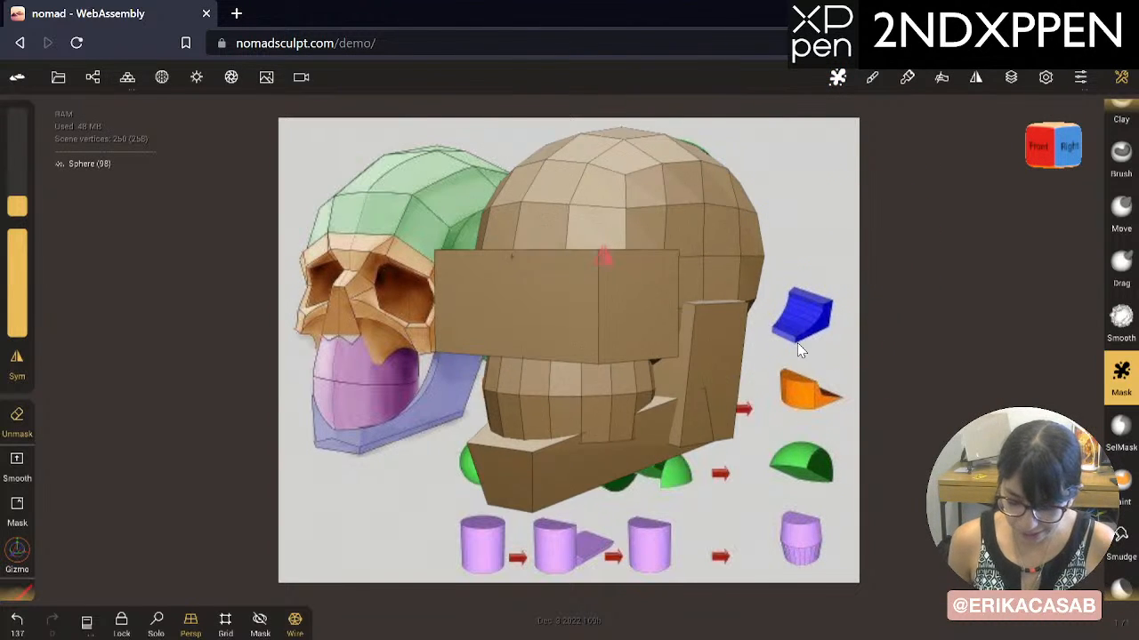
# Step: Select the face box and move it slightly forward along its depth axis with the Gizmo
pyautogui.moveTo(797, 343); pyautogui.dragTo(734, 396)
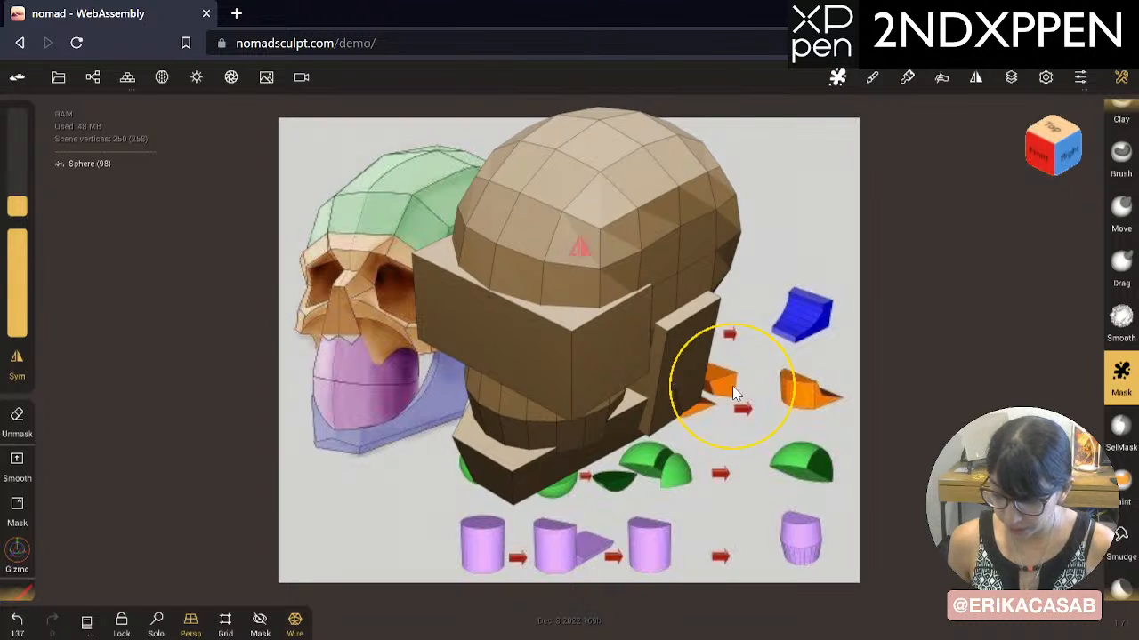
pyautogui.moveTo(1110, 213); pyautogui.dragTo(1076, 397)
pyautogui.click(621, 348)
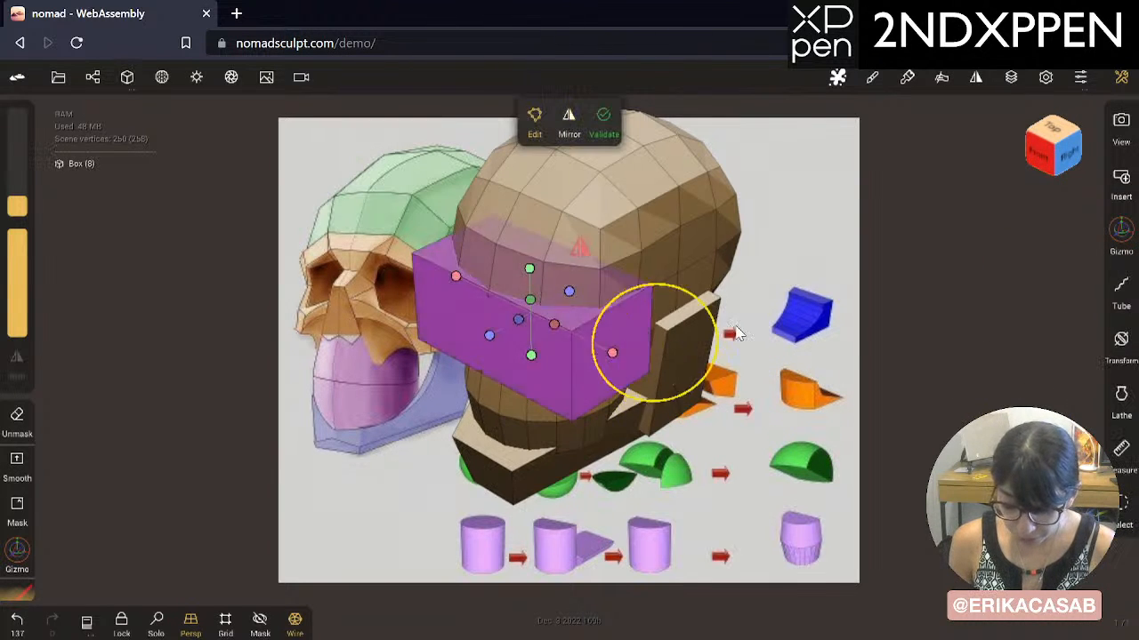
pyautogui.click(1120, 233)
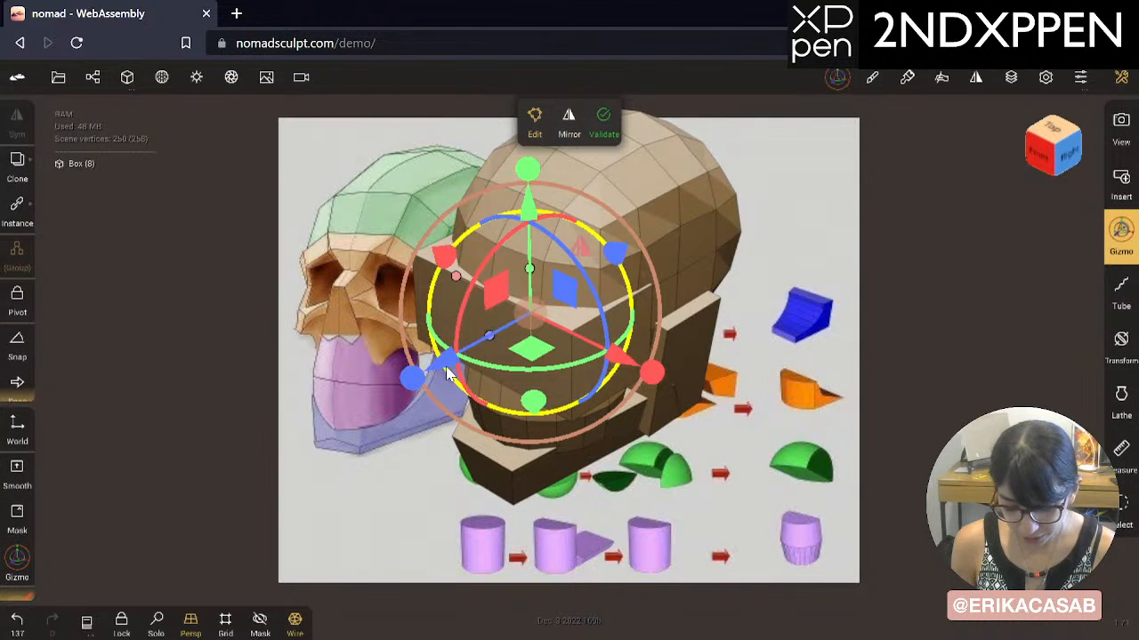
pyautogui.moveTo(440, 370); pyautogui.dragTo(440, 368)
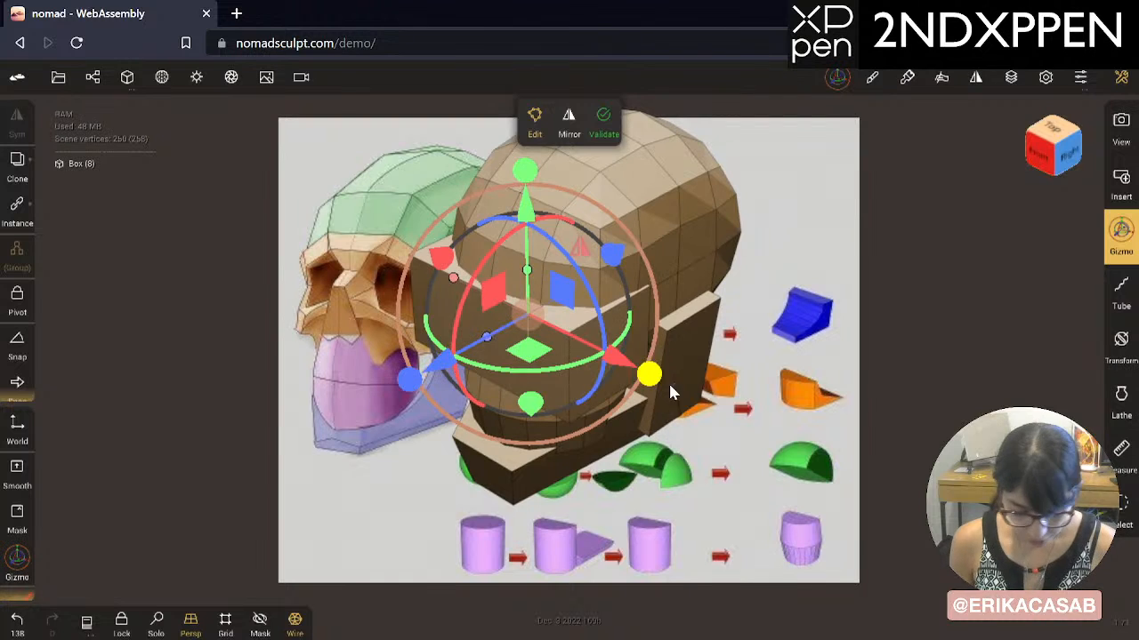
# Step: Select every object in the scene, from Sphere to Box 1, and enable the selection Outline in the display settings
pyautogui.click(92, 76)
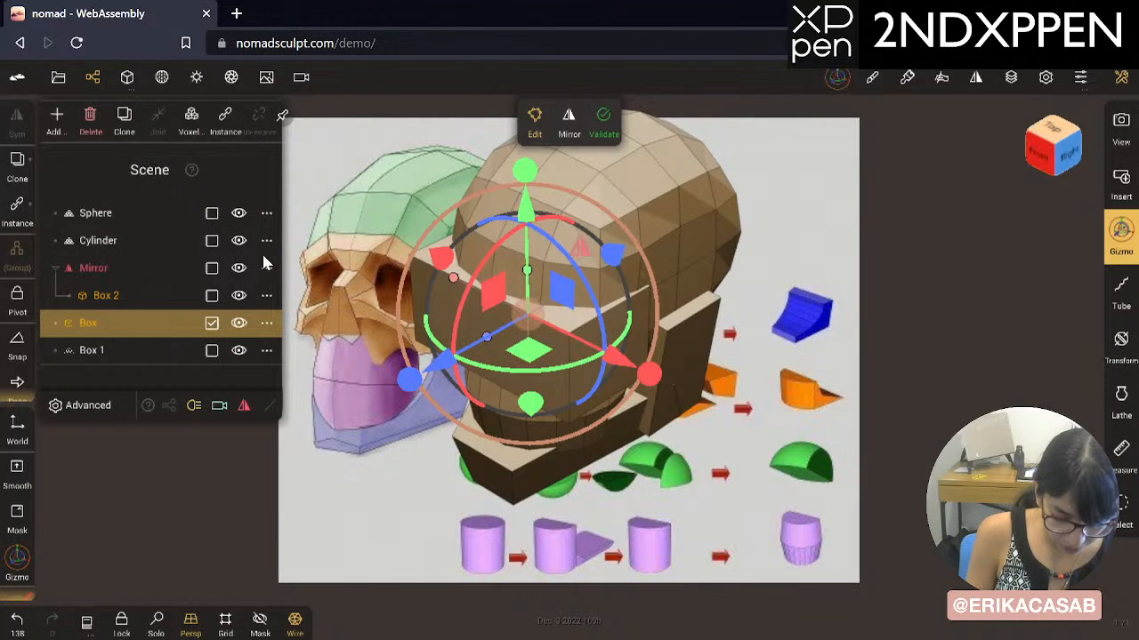
pyautogui.moveTo(212, 214); pyautogui.dragTo(212, 350)
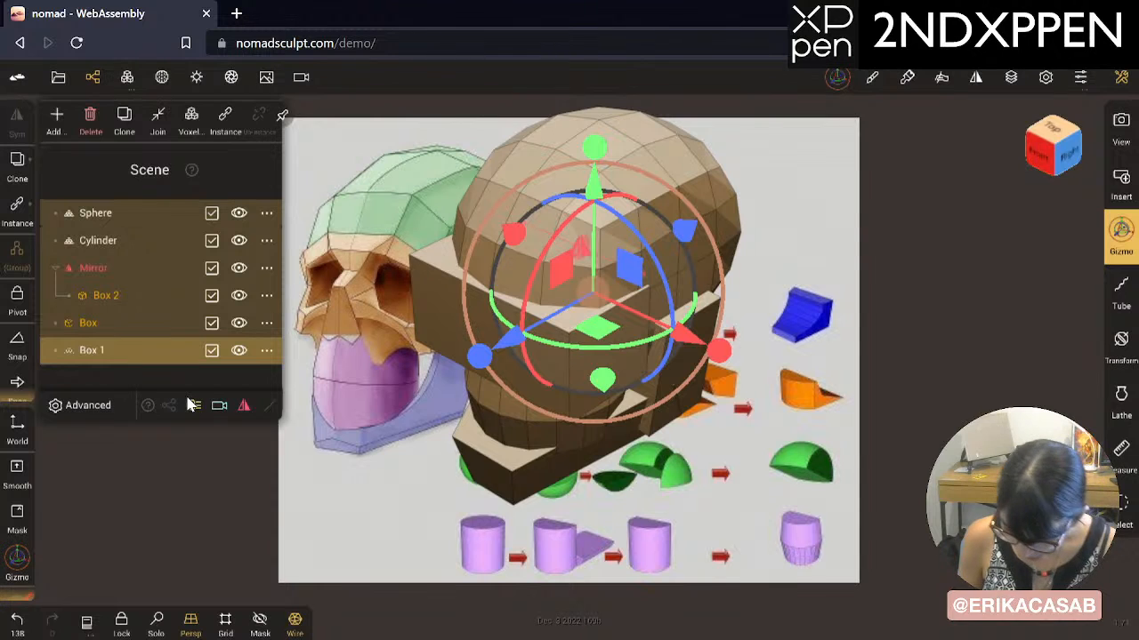
pyautogui.click(1047, 78)
pyautogui.click(987, 169)
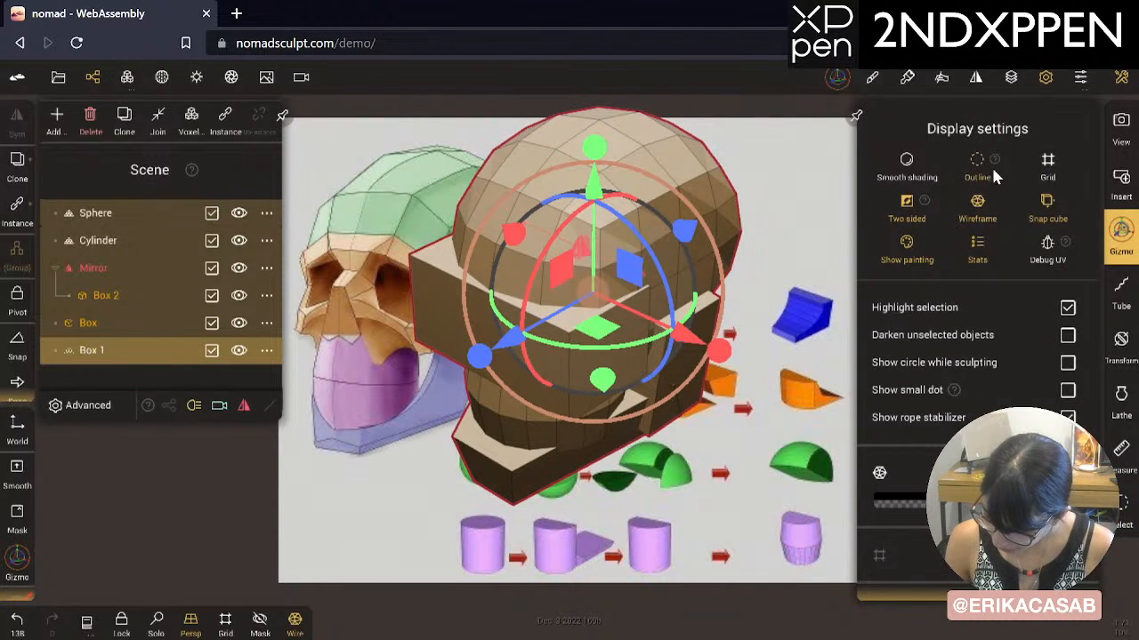
pyautogui.click(1046, 78)
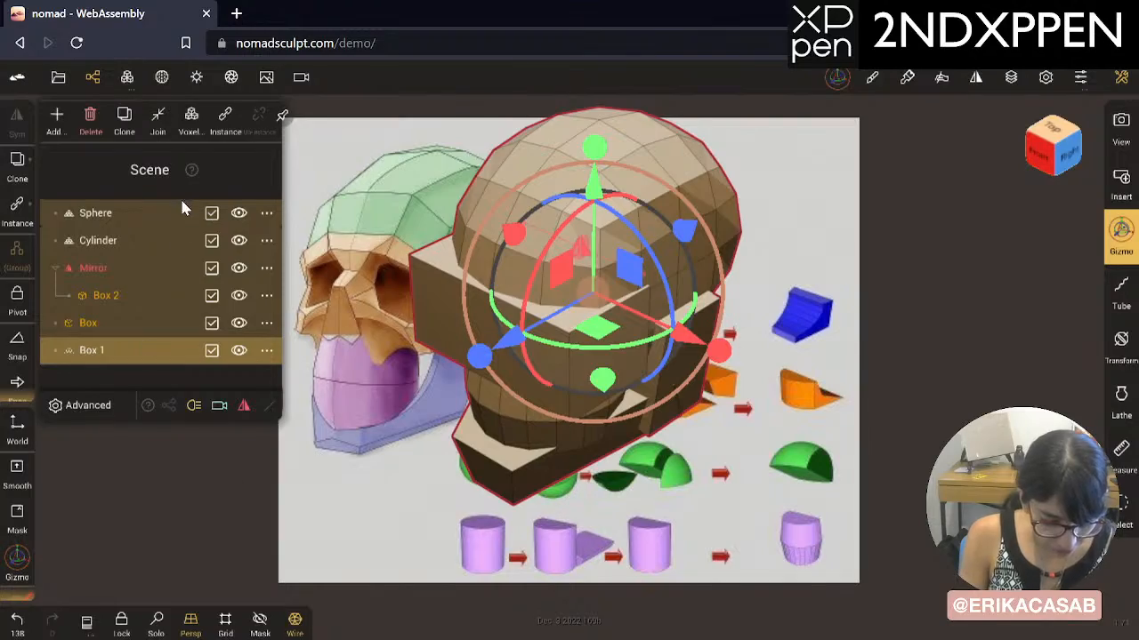
# Step: Try a voxel merge of all the selected skull parts at resolution 13.5, inspect the mesh and undo the merge
pyautogui.click(197, 129)
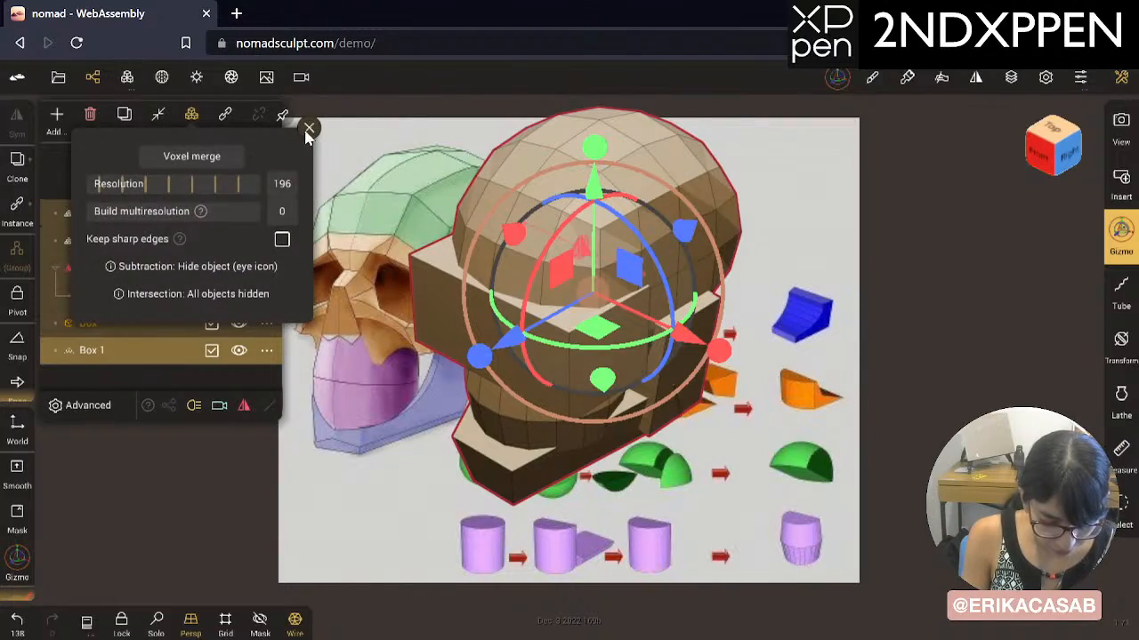
pyautogui.moveTo(169, 197)
pyautogui.mouseDown()
pyautogui.moveTo(147, 187)
pyautogui.moveTo(166, 178)
pyautogui.moveTo(133, 185)
pyautogui.moveTo(184, 185)
pyautogui.moveTo(133, 183)
pyautogui.moveTo(185, 181)
pyautogui.moveTo(115, 184)
pyautogui.moveTo(201, 177)
pyautogui.moveTo(108, 193)
pyautogui.moveTo(210, 180)
pyautogui.moveTo(125, 183)
pyautogui.moveTo(192, 180)
pyautogui.moveTo(177, 196)
pyautogui.mouseUp()
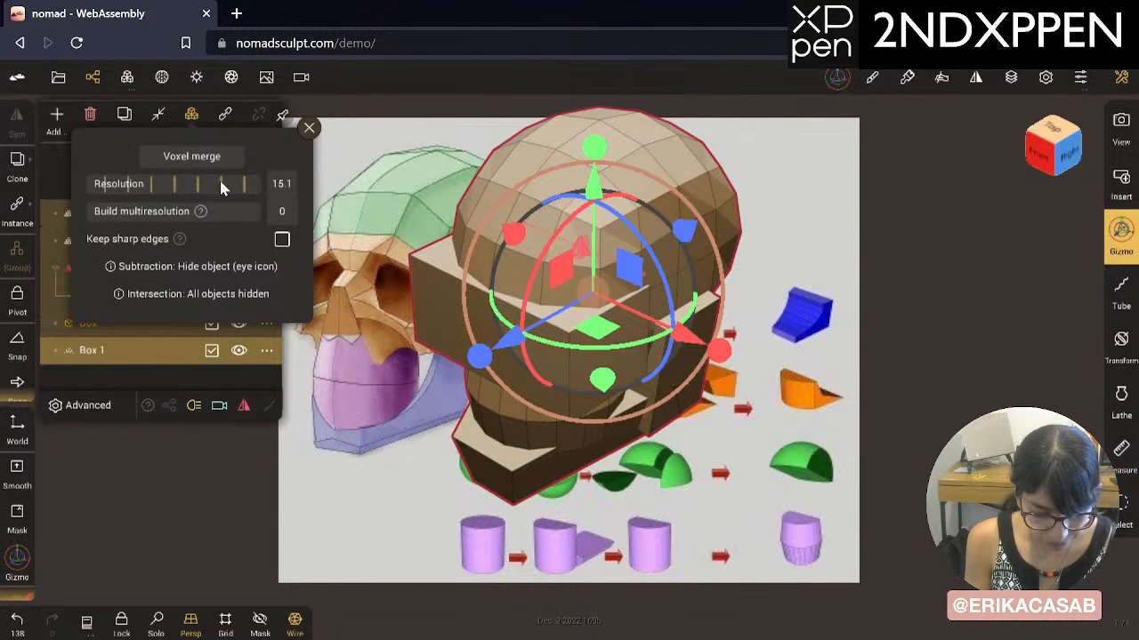
pyautogui.moveTo(210, 178)
pyautogui.mouseDown()
pyautogui.moveTo(172, 181)
pyautogui.moveTo(196, 187)
pyautogui.mouseUp()
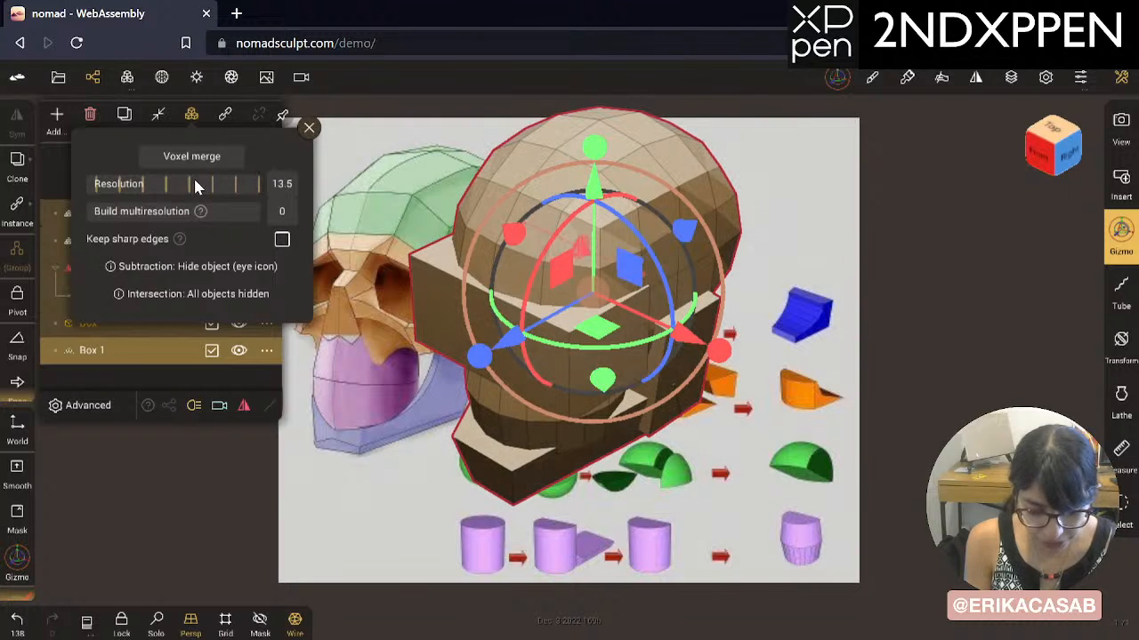
pyautogui.click(216, 165)
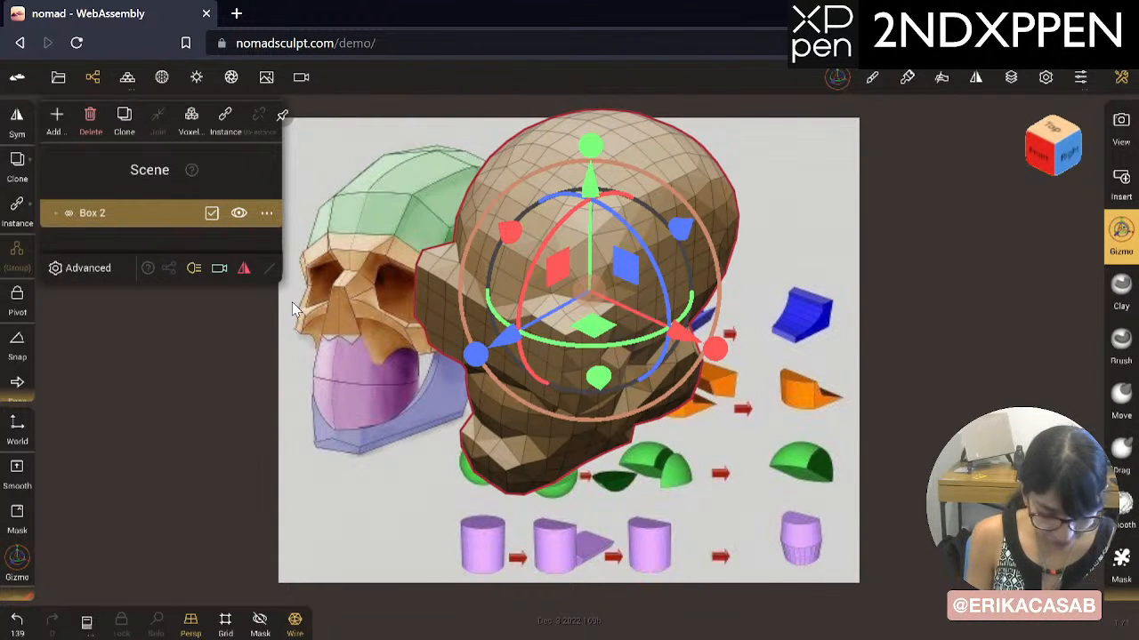
pyautogui.click(1122, 127)
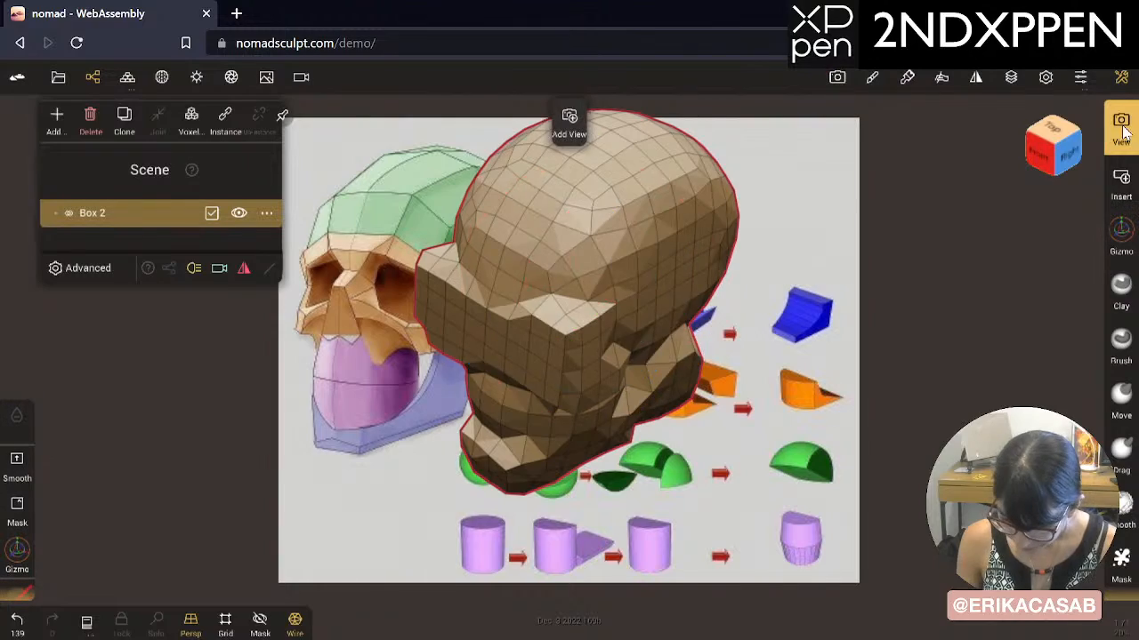
pyautogui.moveTo(438, 525); pyautogui.dragTo(397, 455)
pyautogui.hotkey('ctrl', 'z')
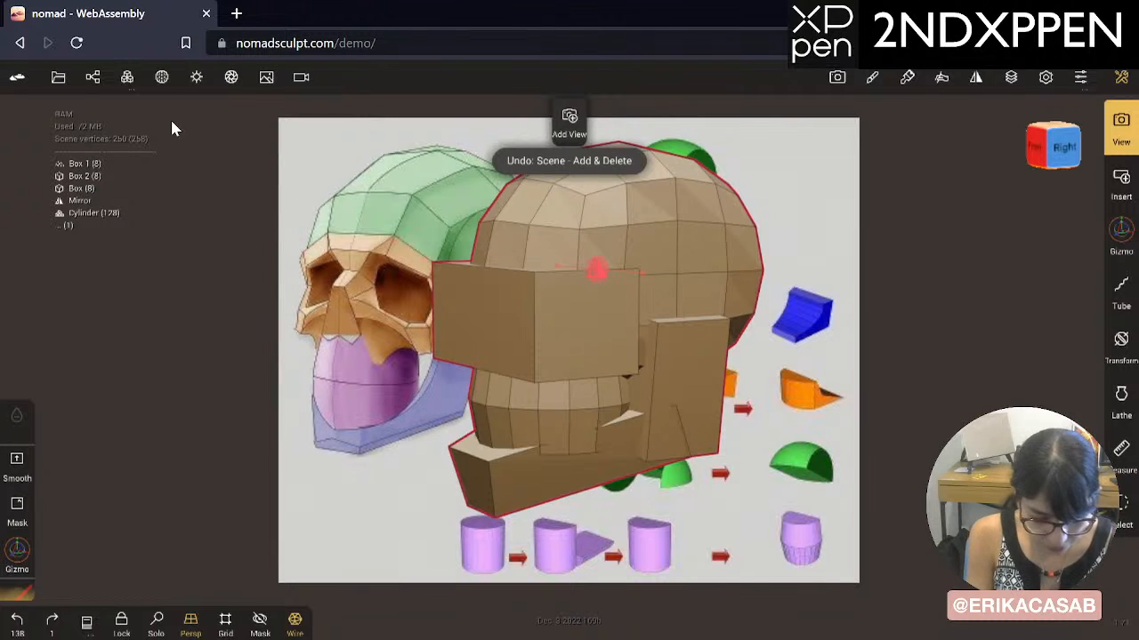
# Step: Try voxel remeshing the selected skull parts at resolution 34.8, and undo the remesh
pyautogui.click(127, 76)
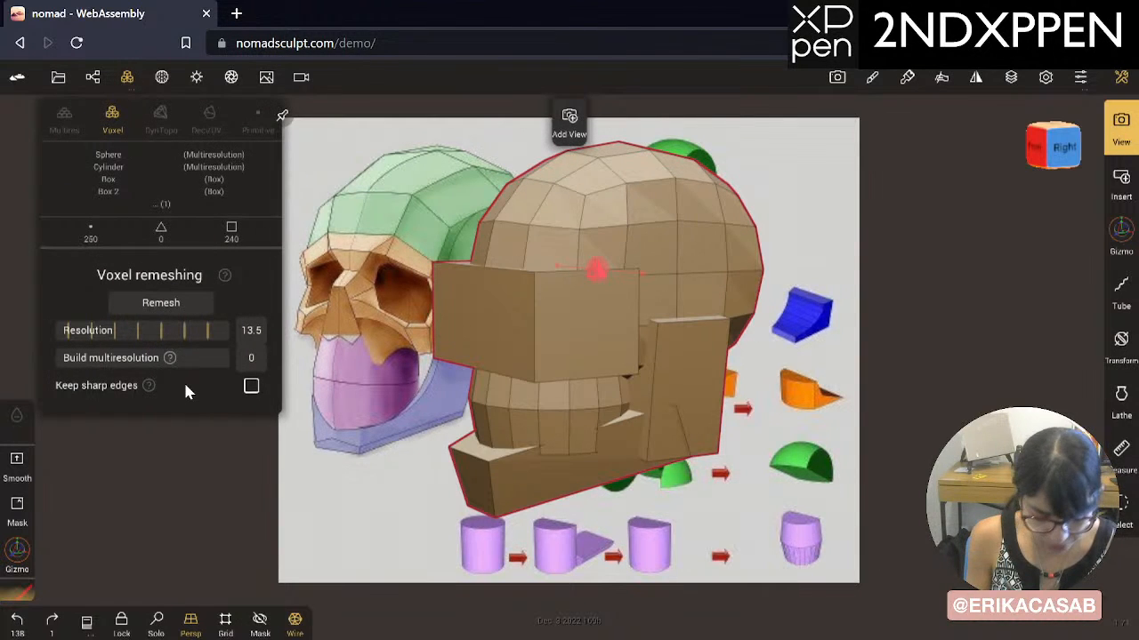
pyautogui.moveTo(139, 329); pyautogui.dragTo(188, 334)
pyautogui.moveTo(262, 329); pyautogui.dragTo(165, 324)
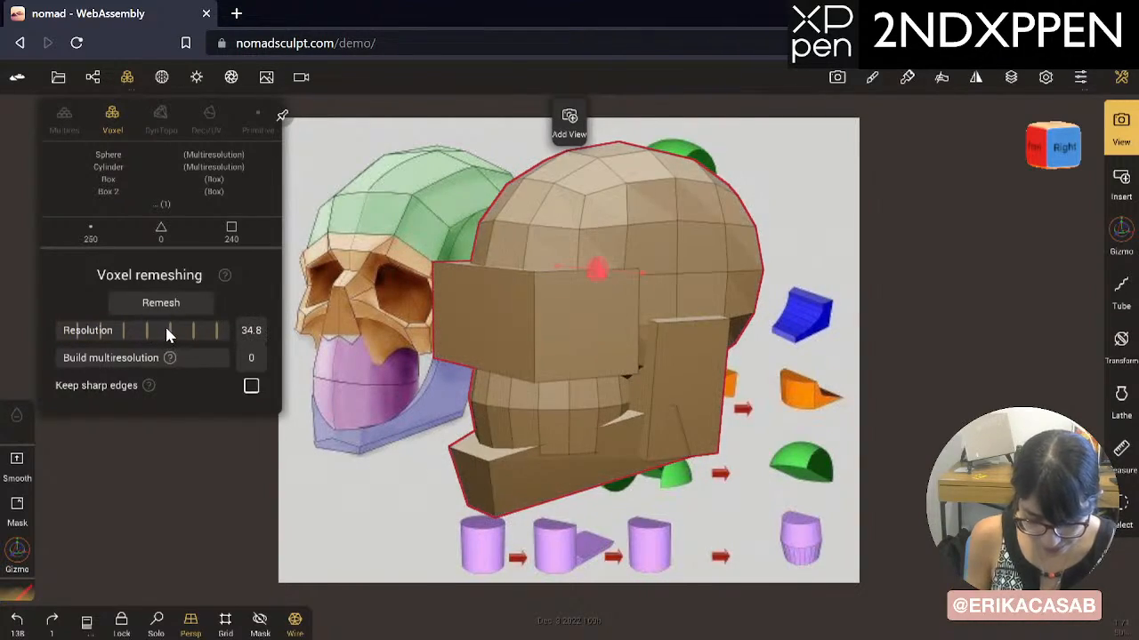
pyautogui.click(196, 305)
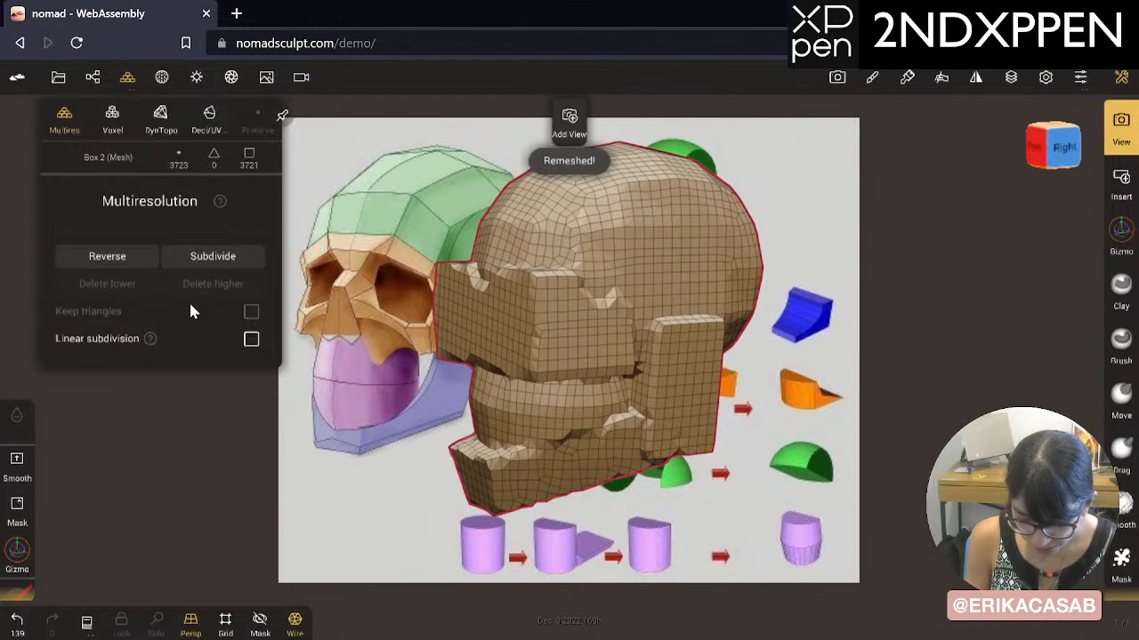
pyautogui.hotkey('ctrl', 'z')
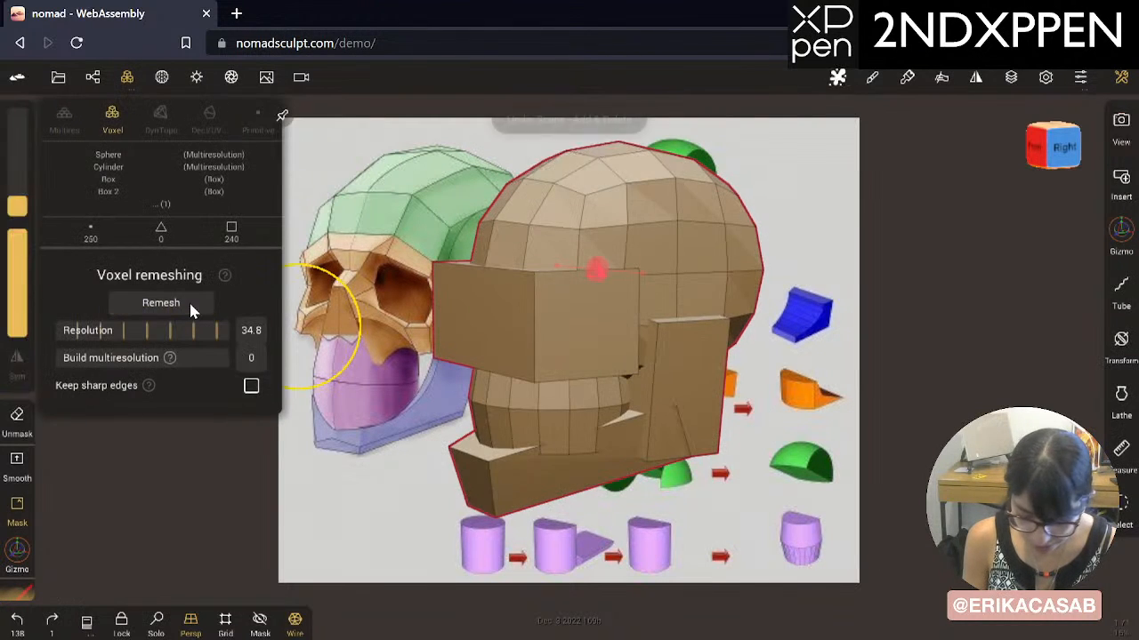
# Step: Validate the face box primitive as an editable mesh and open its Multiresolution settings
pyautogui.click(578, 316)
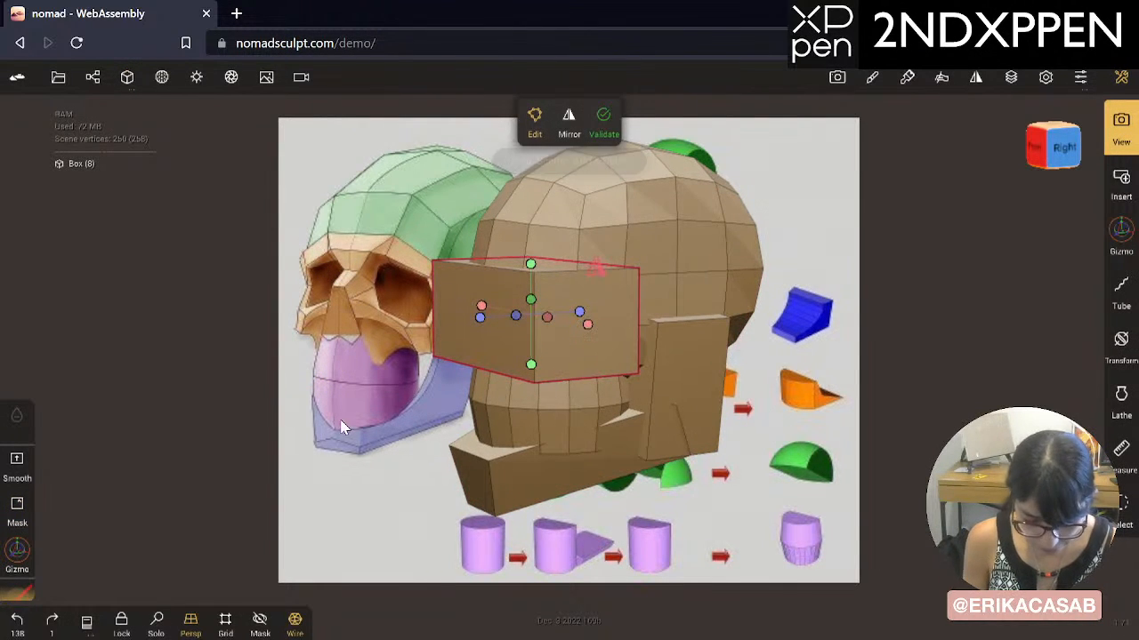
pyautogui.click(605, 124)
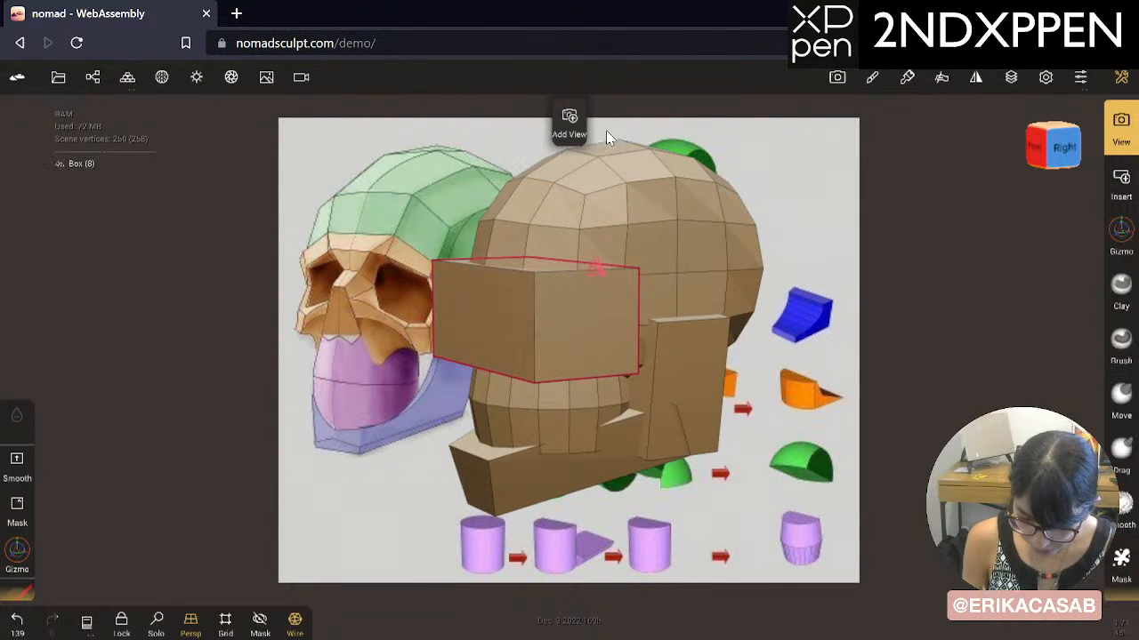
pyautogui.click(127, 76)
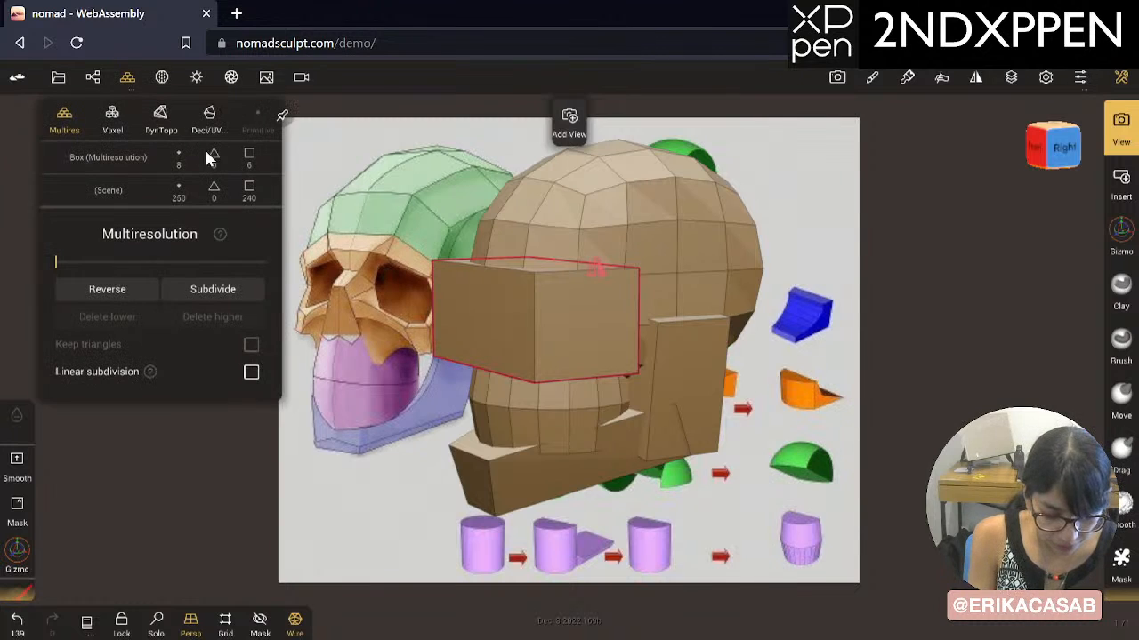
# Step: Try subdividing the face box twice, deleting its lower levels and reversing the subdivision down to the coarsest mesh
pyautogui.click(219, 295)
pyautogui.click(219, 295)
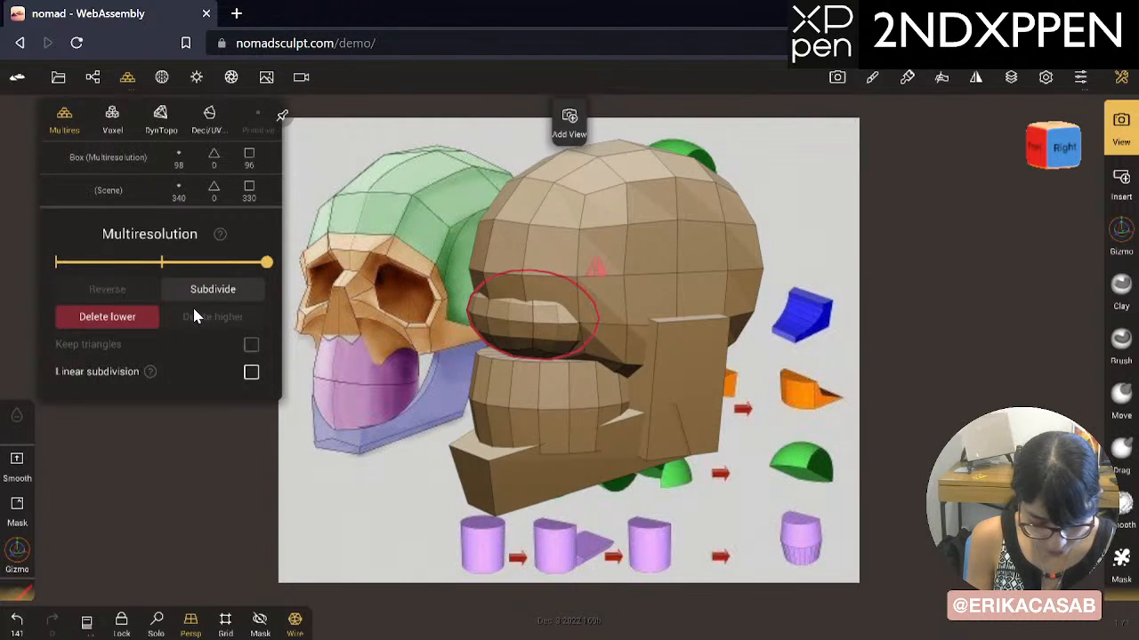
pyautogui.click(129, 322)
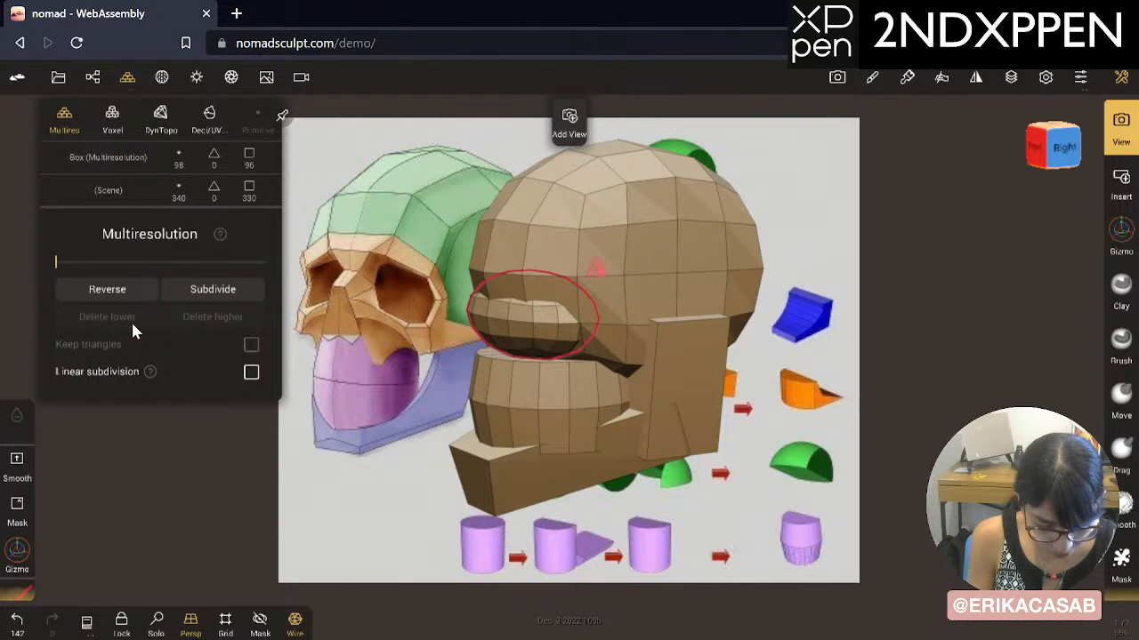
pyautogui.click(134, 293)
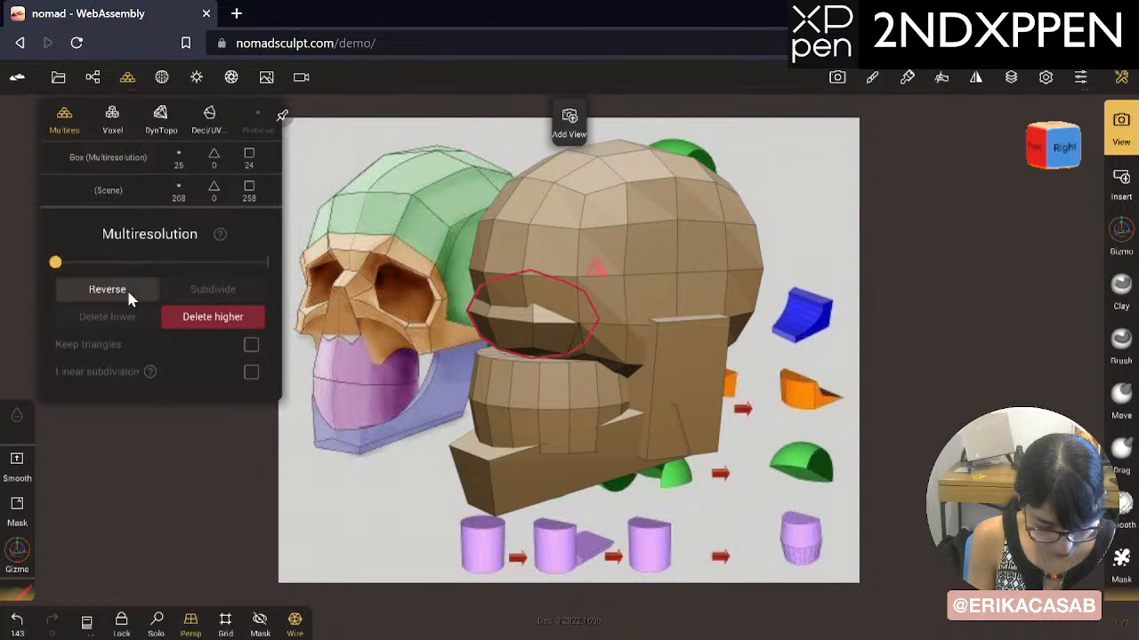
pyautogui.click(126, 289)
pyautogui.click(130, 293)
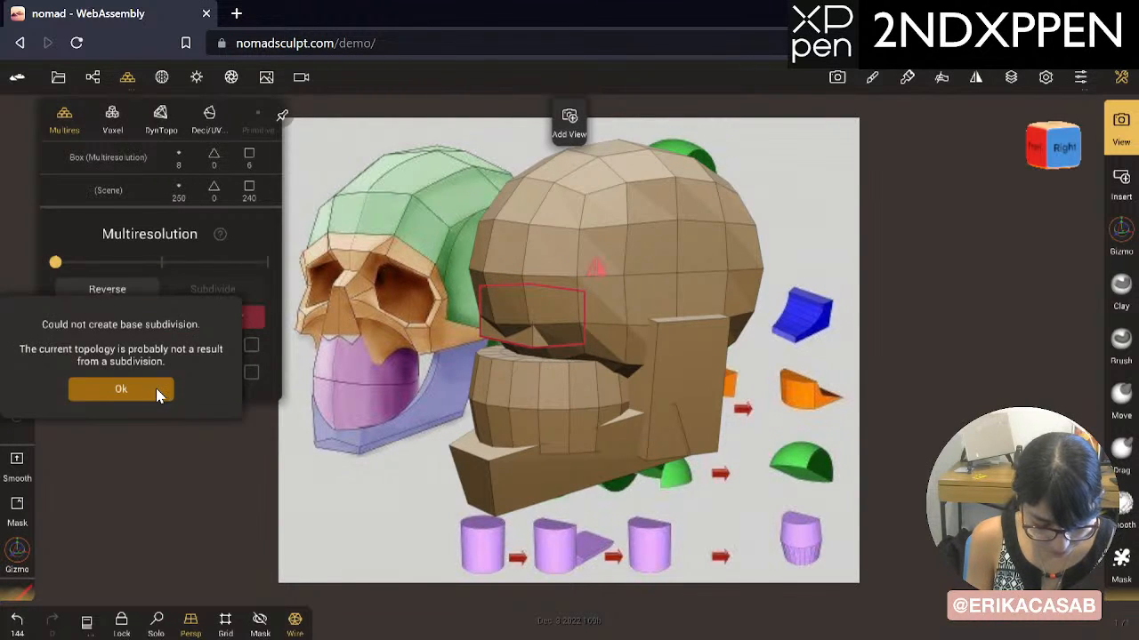
pyautogui.click(121, 389)
# Step: Undo the reverse, delete-lower and last subdivision operations on the face box
pyautogui.hotkey('ctrl', 'z')
pyautogui.hotkey('ctrl', 'z')
pyautogui.hotkey('ctrl', 'z')
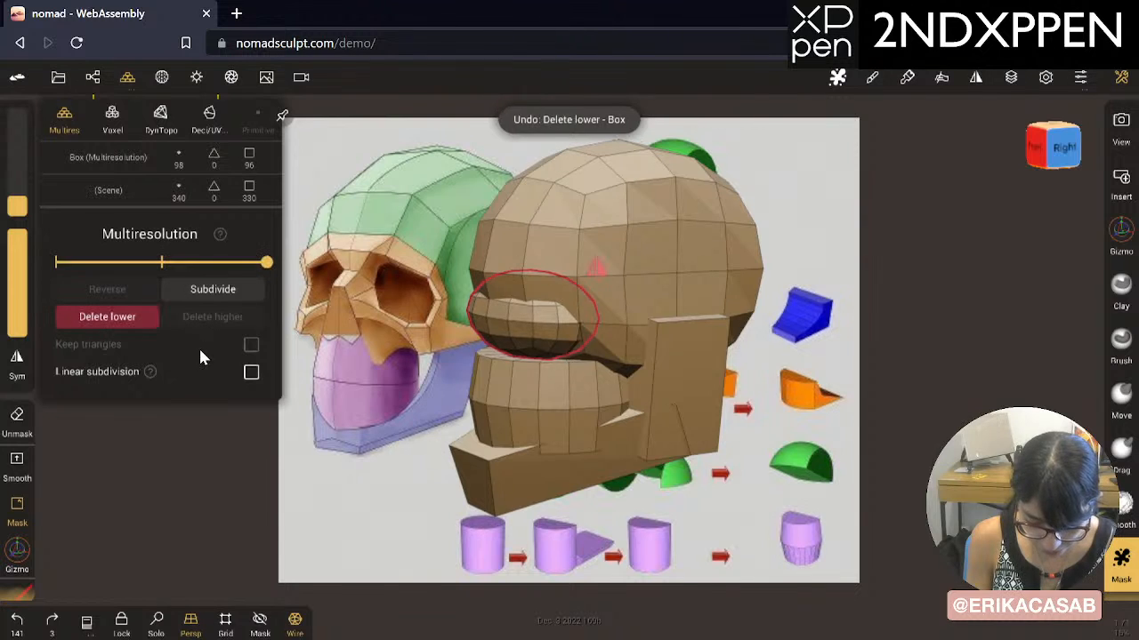
pyautogui.hotkey('ctrl', 'z')
pyautogui.hotkey('ctrl', 'z')
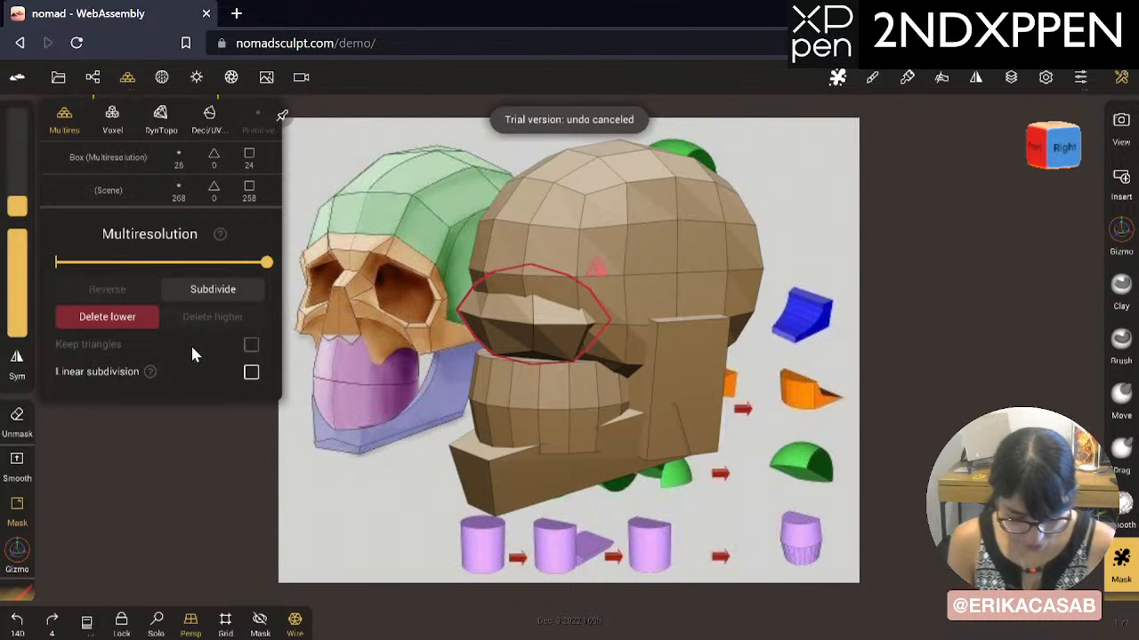
# Step: Try dropping the face box to its base multiresolution level, and undo the level change
pyautogui.moveTo(267, 262); pyautogui.dragTo(10, 310)
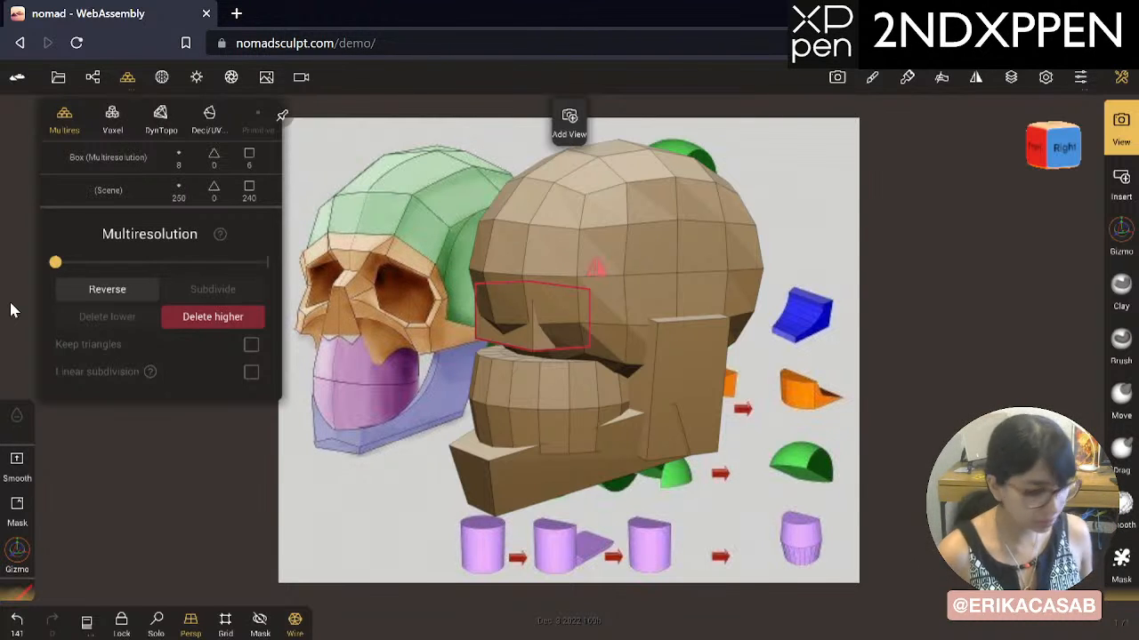
pyautogui.click(307, 466)
pyautogui.hotkey('ctrl', 'z')
pyautogui.hotkey('ctrl', 'z')
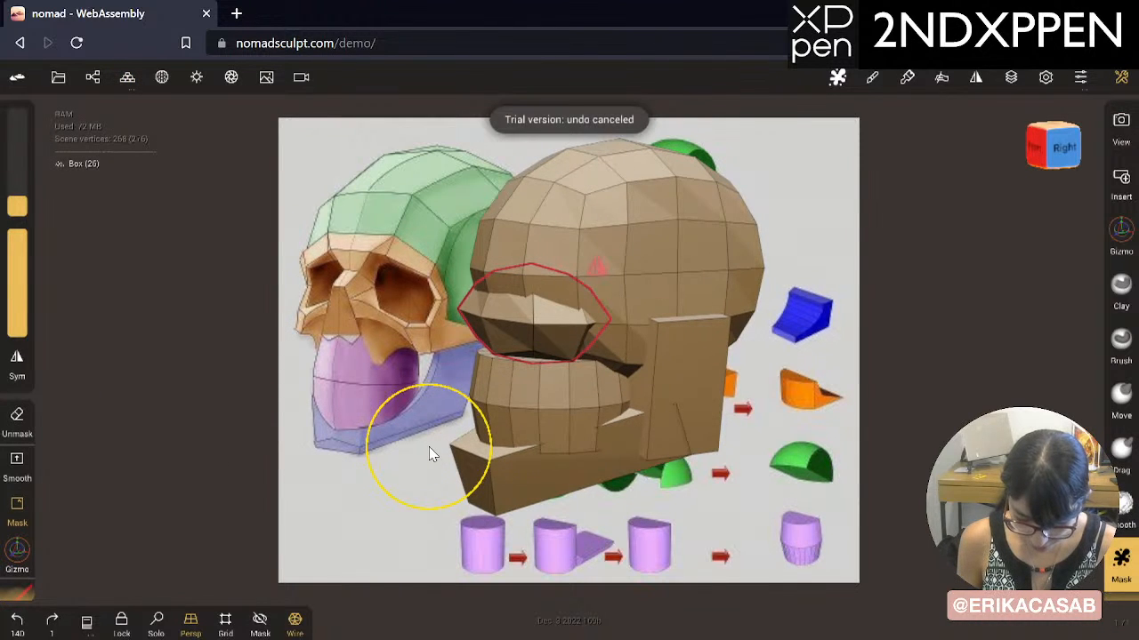
pyautogui.hotkey('ctrl', 'z')
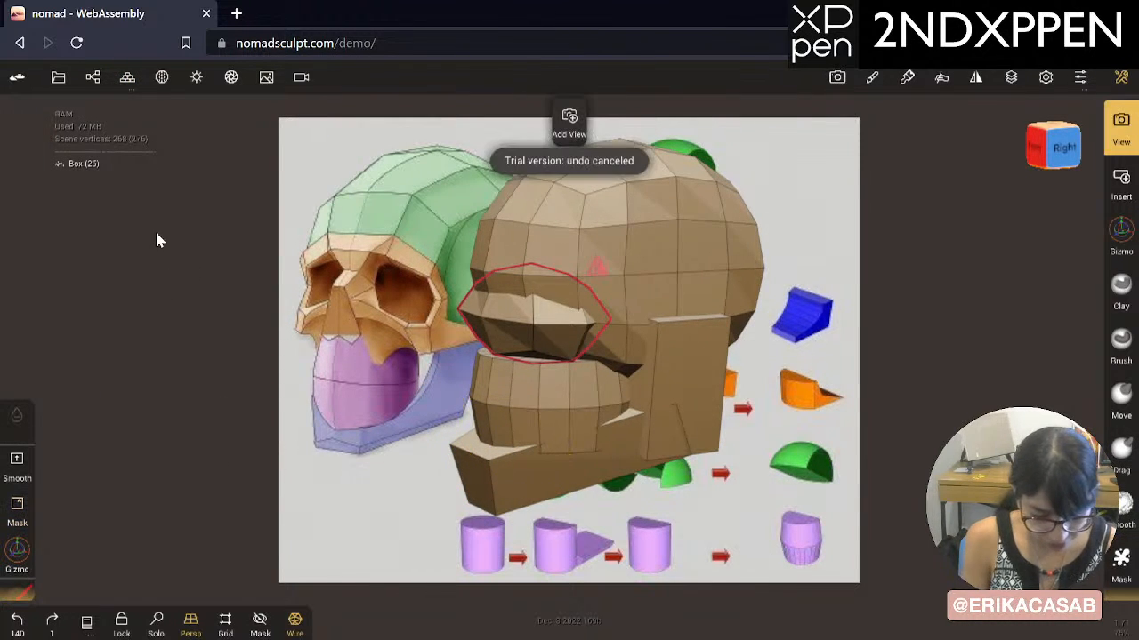
# Step: Return the face box to its lowest multiresolution level and delete the higher level
pyautogui.click(92, 76)
pyautogui.click(128, 76)
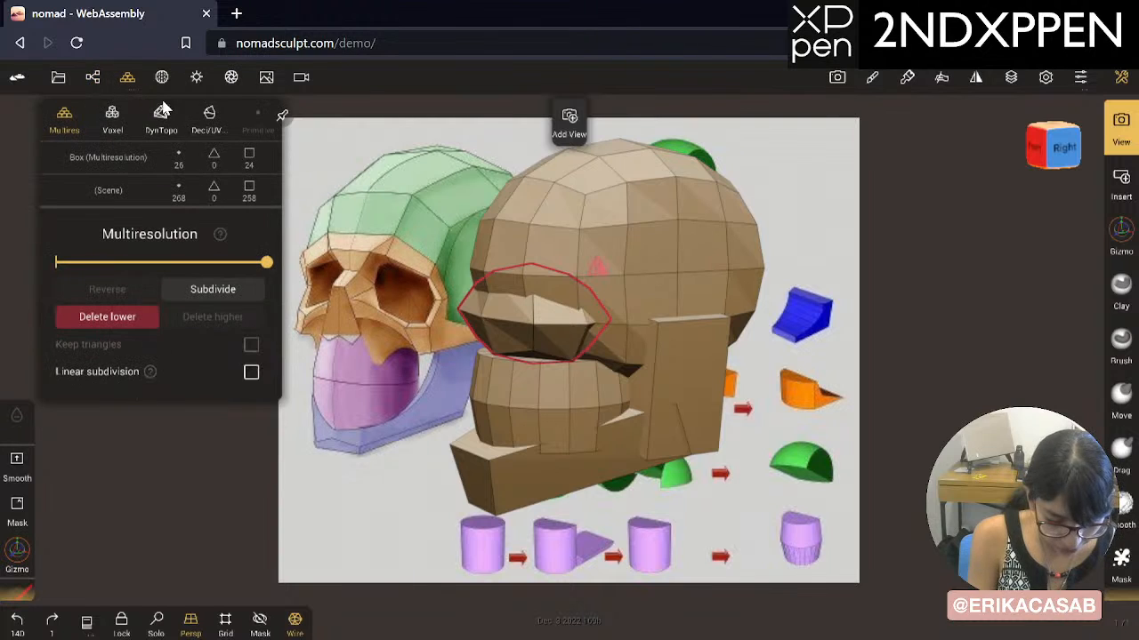
pyautogui.moveTo(267, 262); pyautogui.dragTo(54, 262)
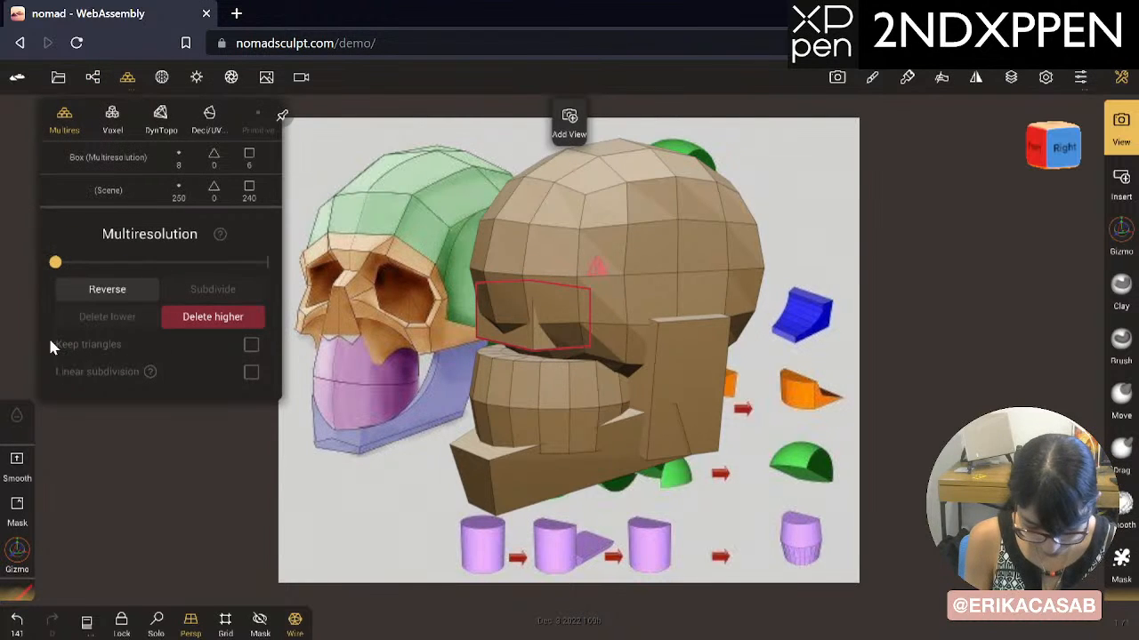
pyautogui.click(221, 326)
# Step: Scale the face box up uniformly with the Gizmo and adjust its vertical fit against the skull
pyautogui.click(1123, 235)
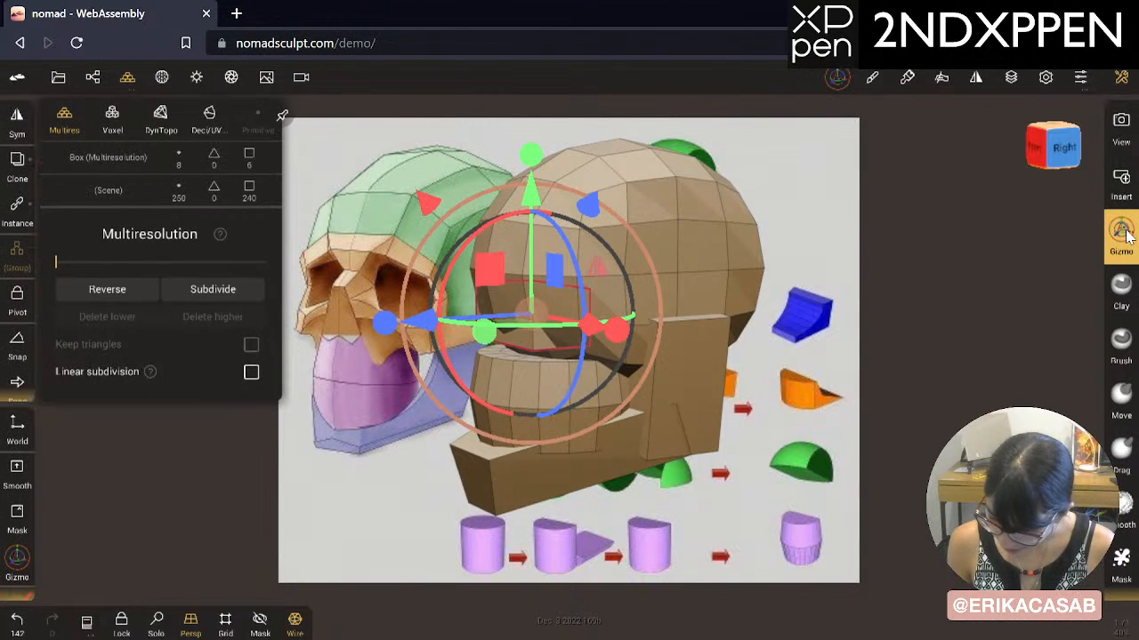
pyautogui.moveTo(665, 258); pyautogui.dragTo(762, 239)
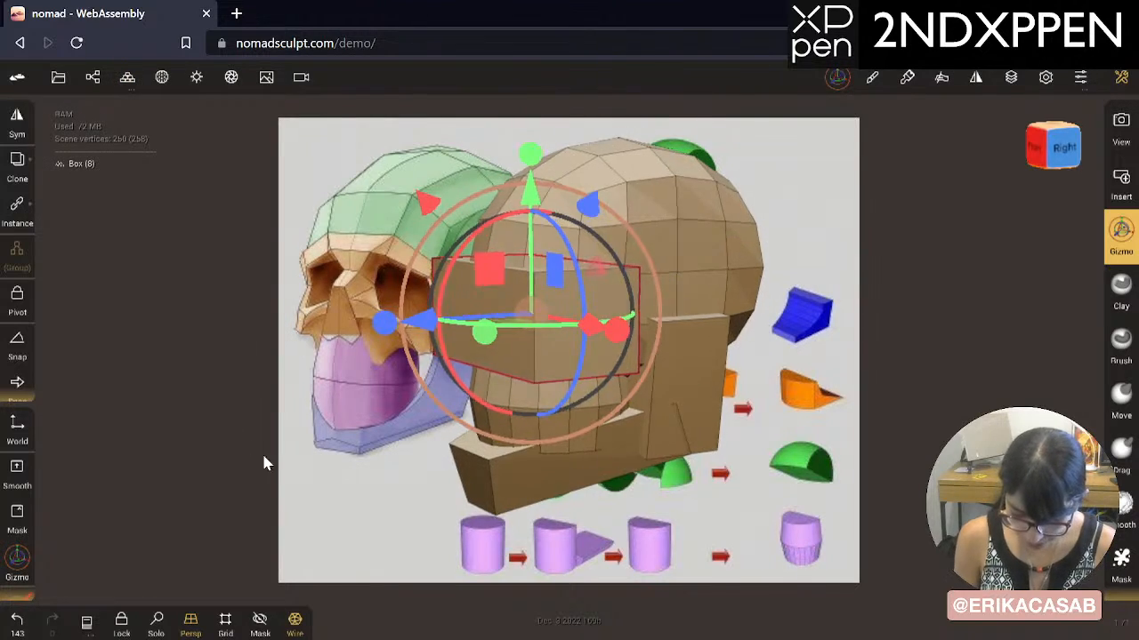
pyautogui.moveTo(263, 456)
pyautogui.mouseDown()
pyautogui.moveTo(446, 503)
pyautogui.moveTo(542, 542)
pyautogui.moveTo(348, 443)
pyautogui.moveTo(233, 443)
pyautogui.moveTo(253, 440)
pyautogui.mouseUp()
pyautogui.moveTo(663, 262)
pyautogui.mouseDown()
pyautogui.moveTo(656, 254)
pyautogui.moveTo(668, 251)
pyautogui.mouseUp()
pyautogui.moveTo(234, 486); pyautogui.dragTo(447, 453)
pyautogui.moveTo(472, 173); pyautogui.dragTo(474, 189)
# Step: Enable Linear subdivision for the face box and subdivide it seven times
pyautogui.click(127, 77)
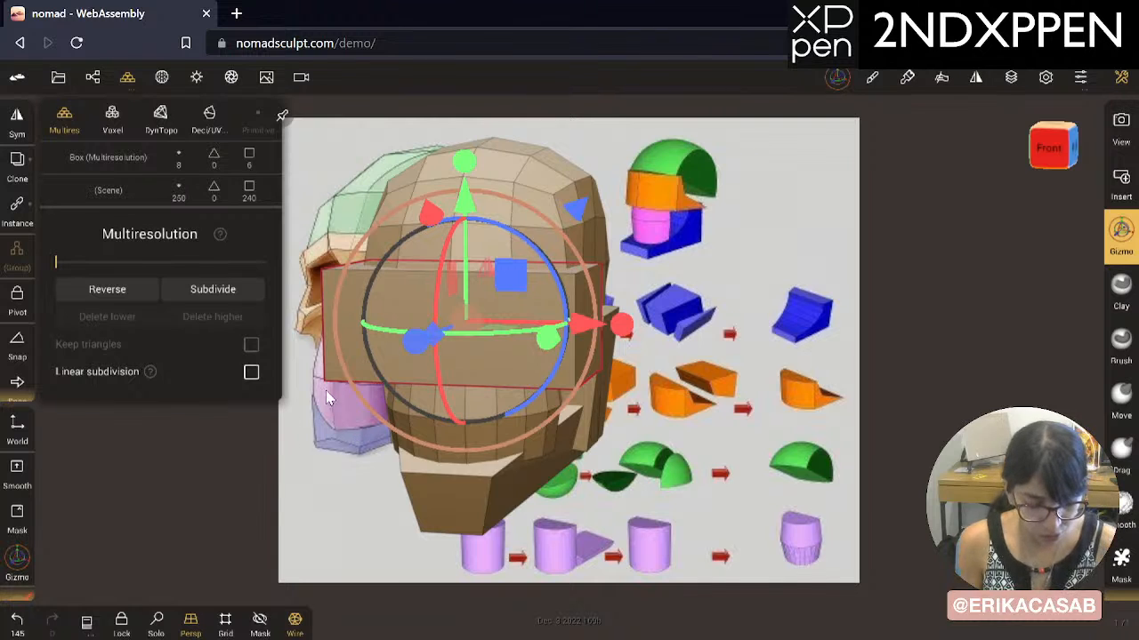
pyautogui.click(251, 372)
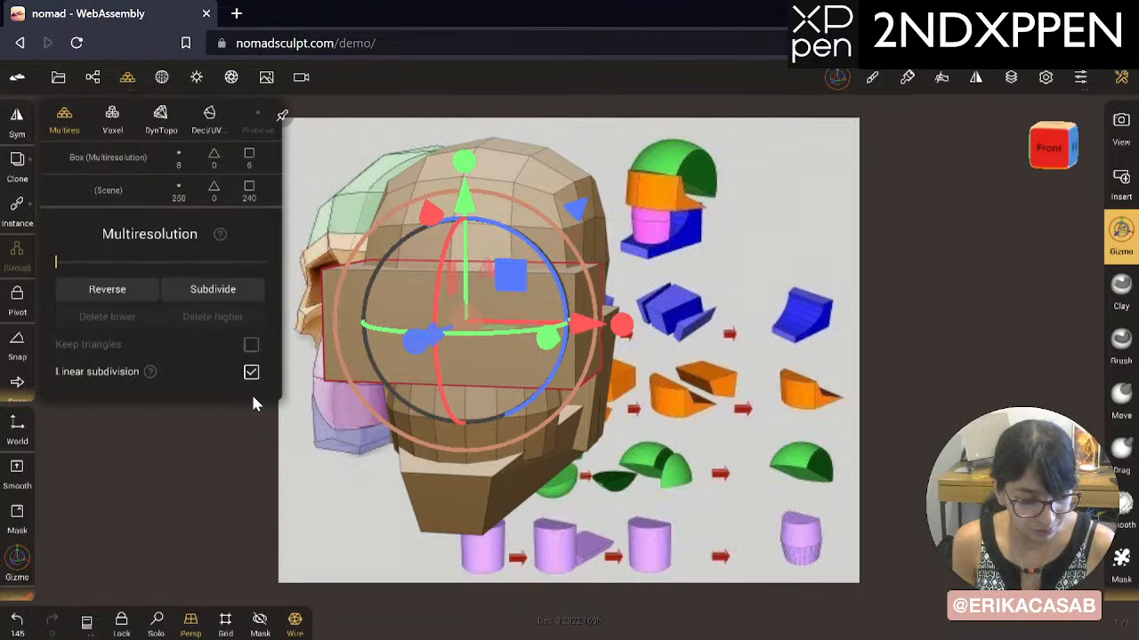
pyautogui.click(237, 290)
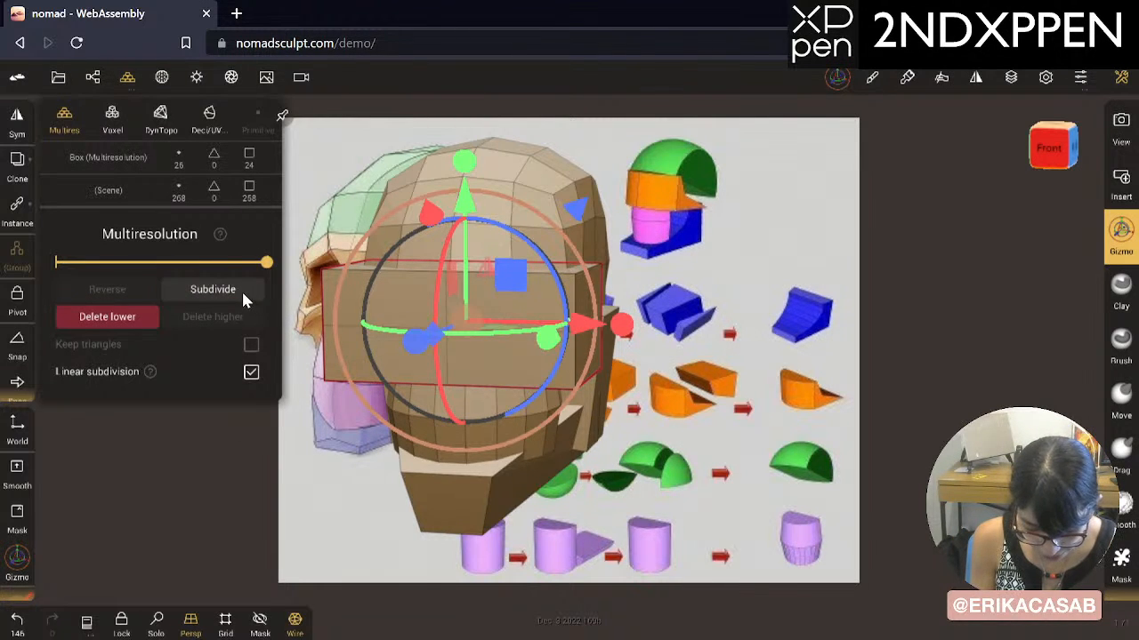
pyautogui.click(238, 291)
pyautogui.click(240, 292)
pyautogui.click(242, 296)
pyautogui.click(242, 296)
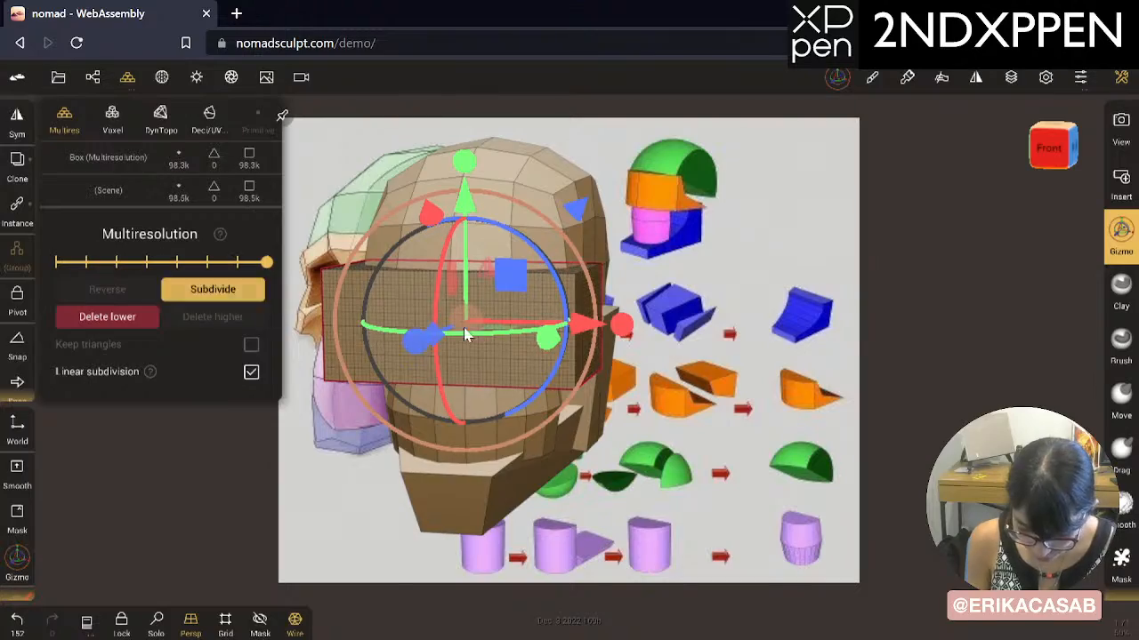
# Step: Extend the face box in depth and nudge it along its front-to-back axis
pyautogui.moveTo(790, 384); pyautogui.dragTo(519, 407)
pyautogui.moveTo(397, 298); pyautogui.dragTo(350, 319)
pyautogui.moveTo(439, 292)
pyautogui.mouseDown()
pyautogui.moveTo(453, 289)
pyautogui.moveTo(445, 294)
pyautogui.mouseUp()
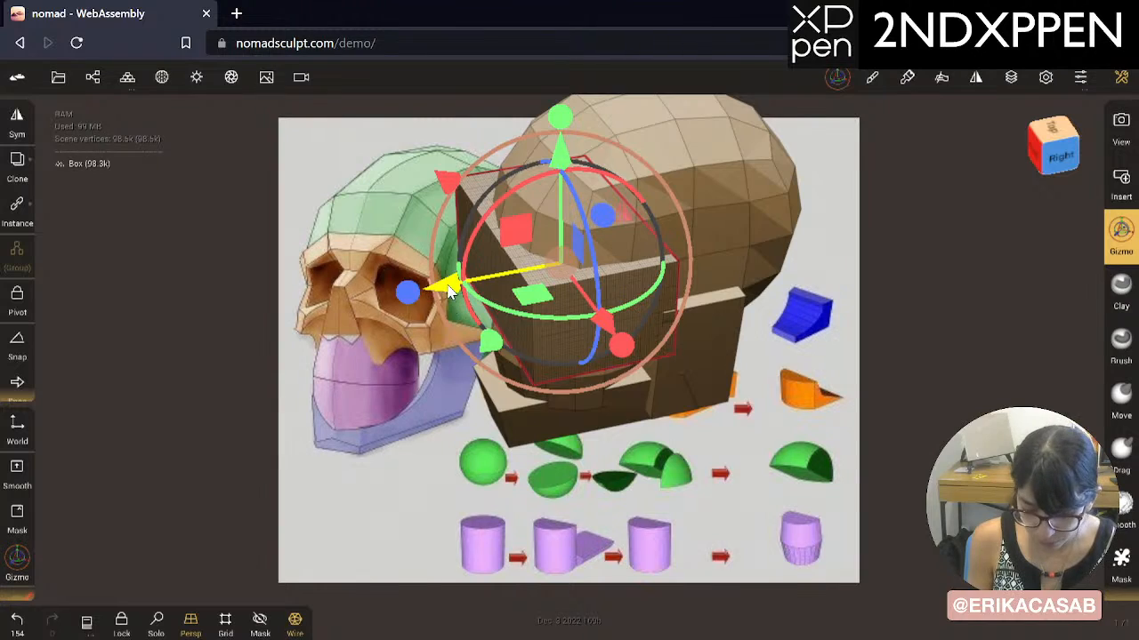
pyautogui.moveTo(442, 288); pyautogui.dragTo(439, 285)
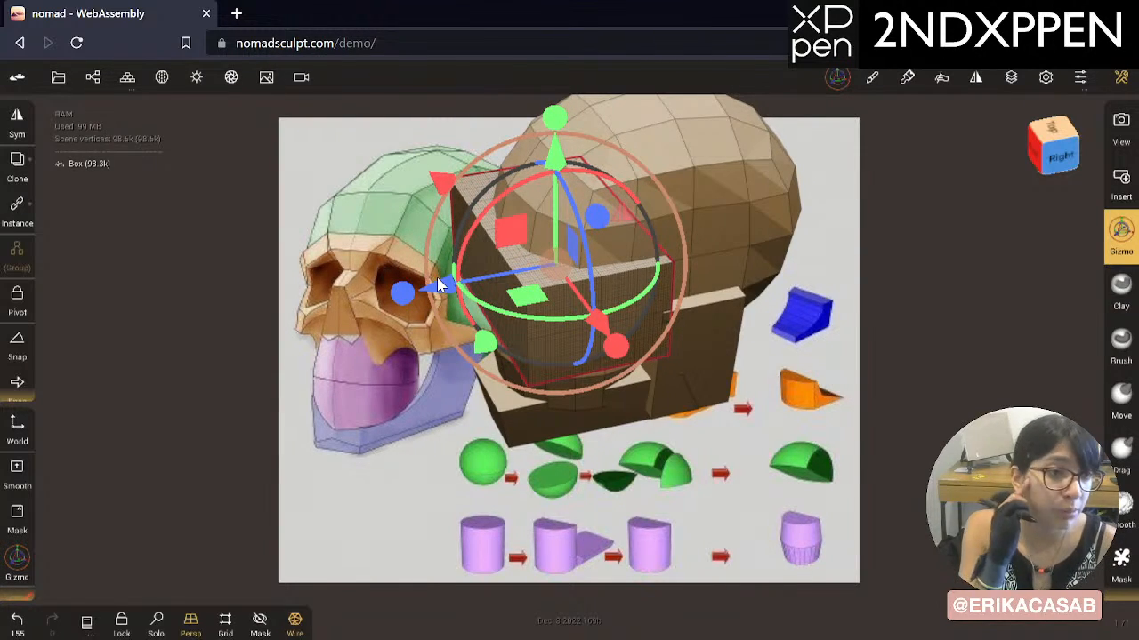
# Step: Subdivide the cranium sphere four times without linear subdivision and scale it up slightly
pyautogui.moveTo(526, 478); pyautogui.dragTo(641, 427)
pyautogui.click(589, 158)
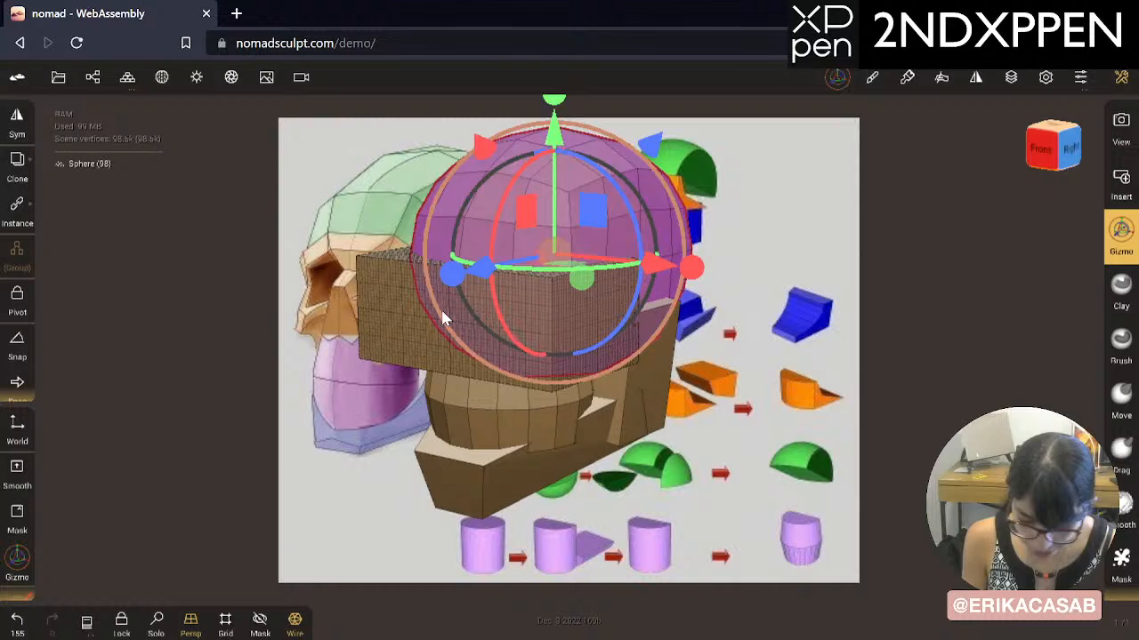
pyautogui.click(132, 79)
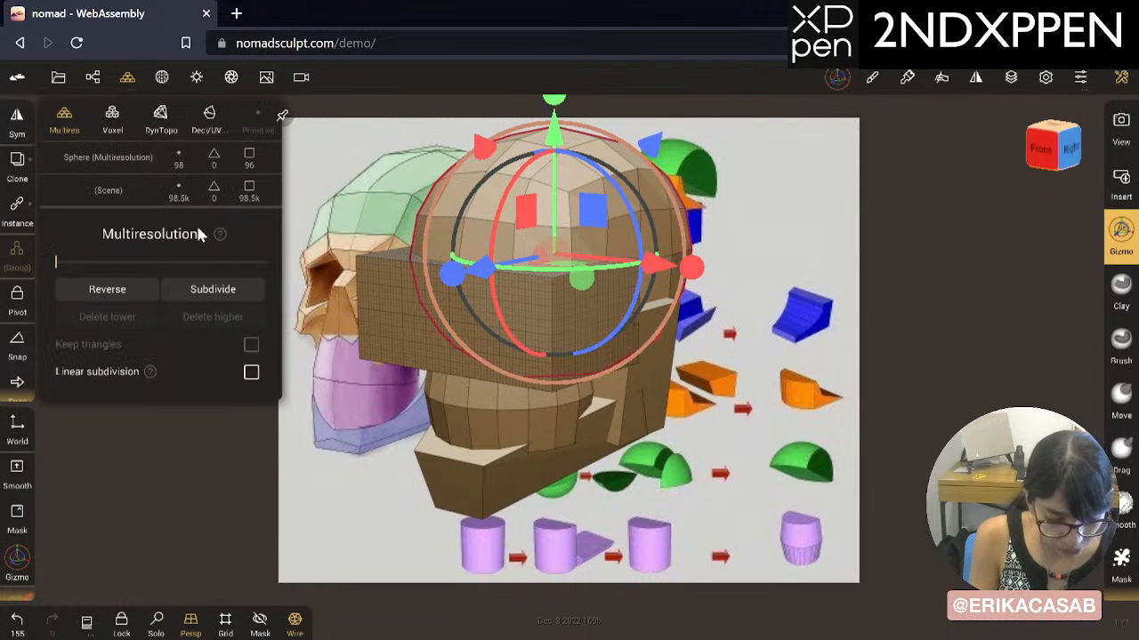
pyautogui.click(238, 296)
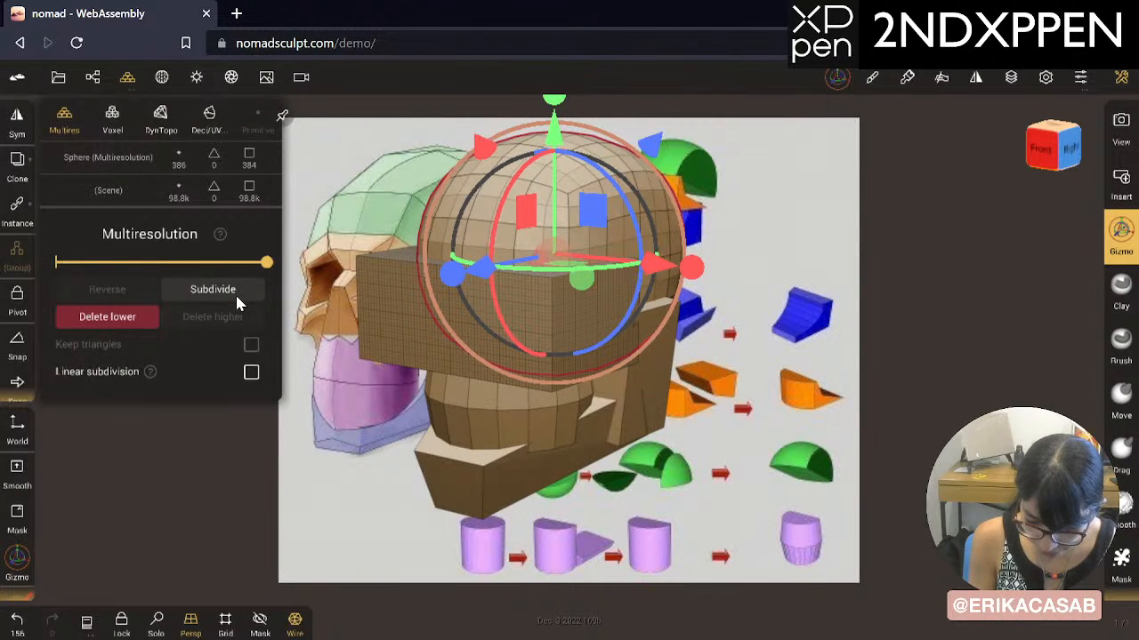
pyautogui.click(234, 289)
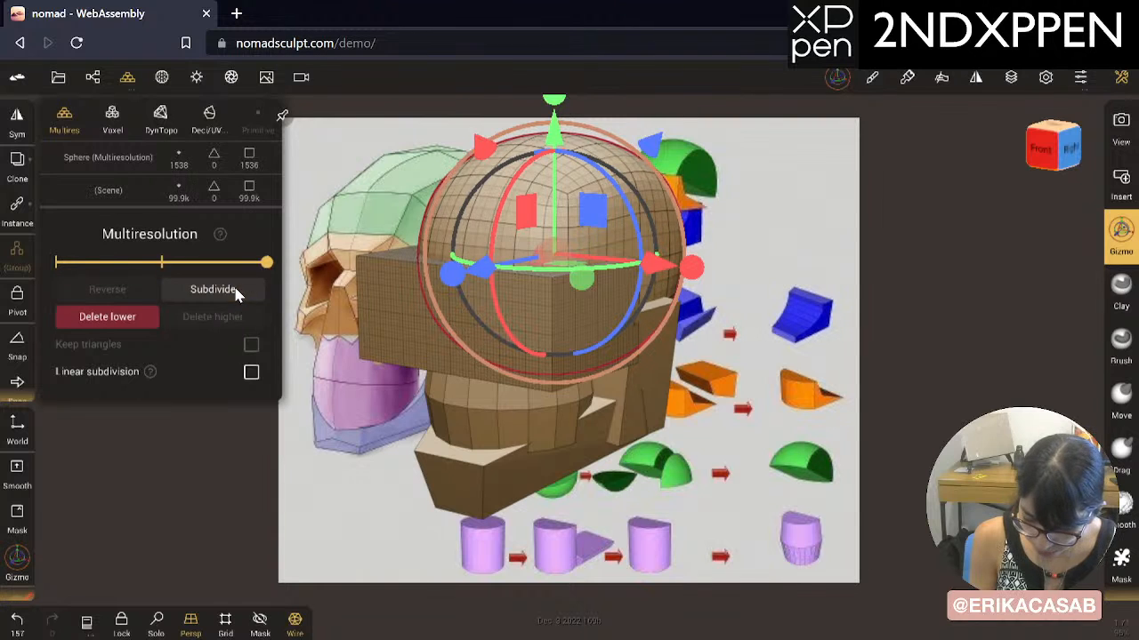
pyautogui.click(234, 289)
pyautogui.click(234, 290)
pyautogui.moveTo(683, 218); pyautogui.dragTo(684, 209)
pyautogui.click(127, 77)
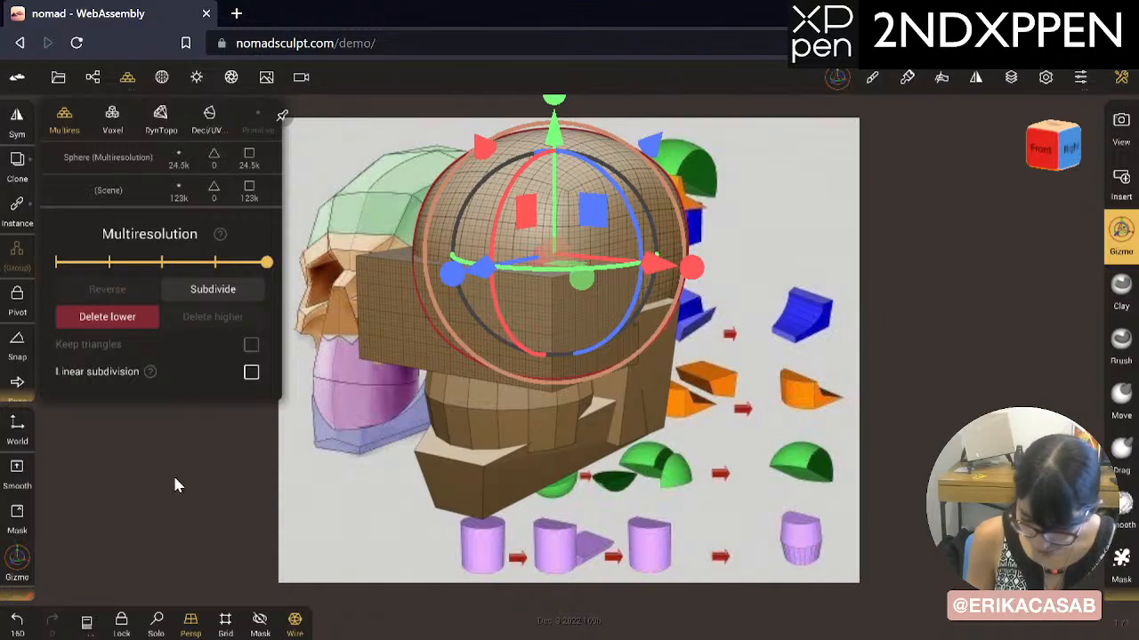
# Step: Select the upright side jaw box, Box 3, and subdivide it six times with Linear subdivision enabled
pyautogui.click(659, 368)
pyautogui.moveTo(872, 412); pyautogui.dragTo(526, 370)
pyautogui.click(606, 123)
pyautogui.moveTo(665, 315); pyautogui.dragTo(566, 295)
pyautogui.click(127, 76)
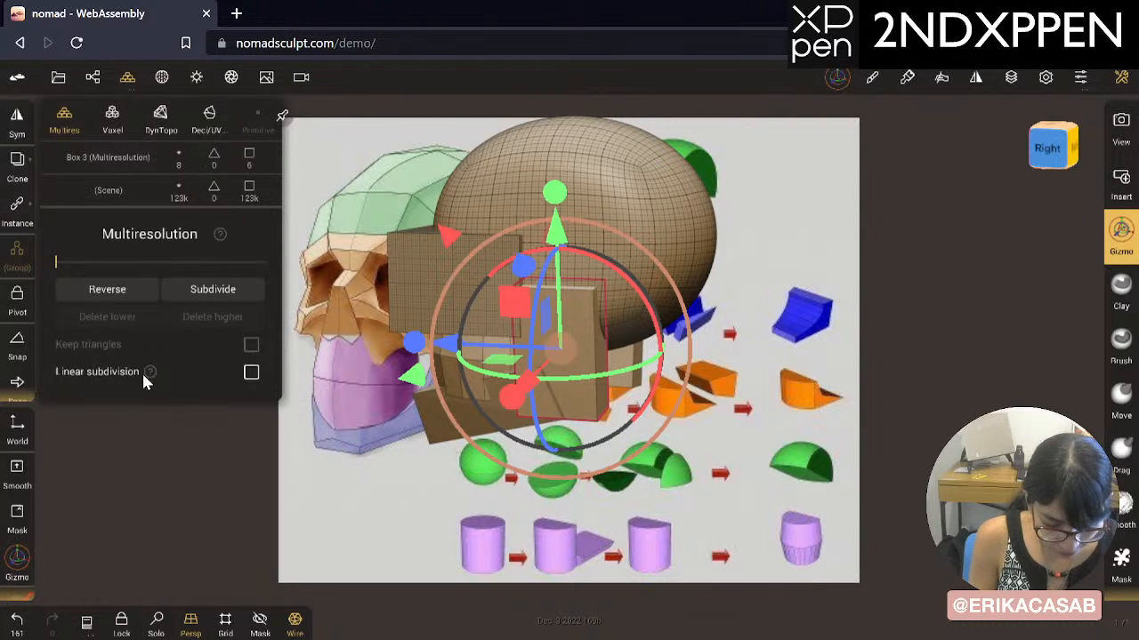
pyautogui.click(236, 293)
pyautogui.click(236, 295)
pyautogui.click(237, 295)
pyautogui.click(237, 295)
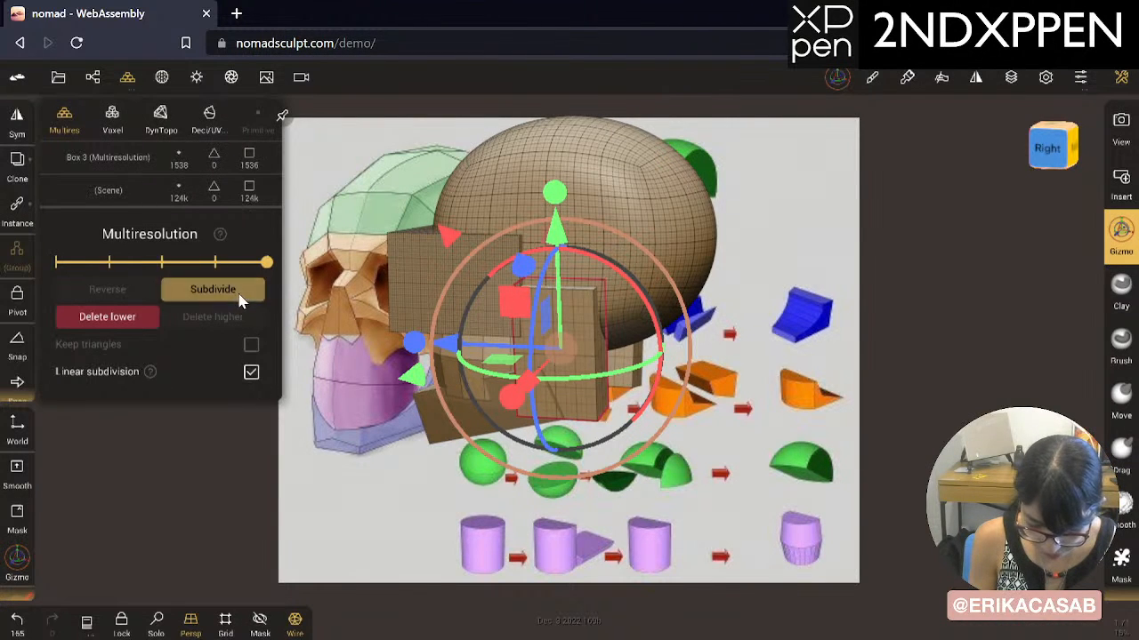
pyautogui.click(238, 294)
pyautogui.click(237, 295)
# Step: Delete the lower multiresolution levels of the side jaw box, the cranium sphere and the face box
pyautogui.click(107, 317)
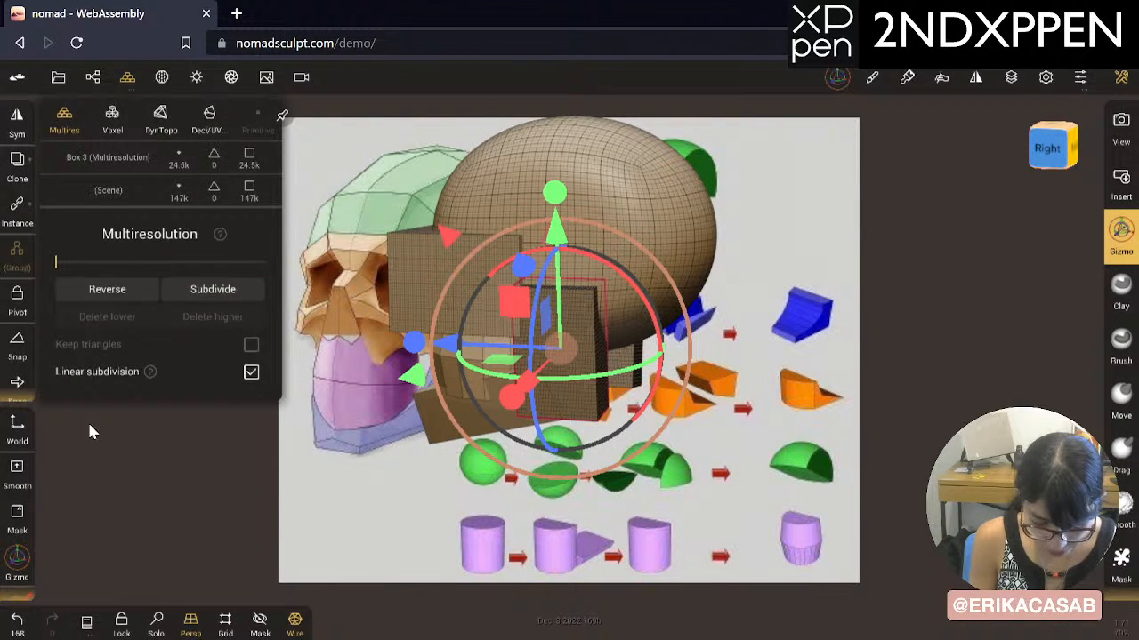
pyautogui.click(649, 202)
pyautogui.click(128, 77)
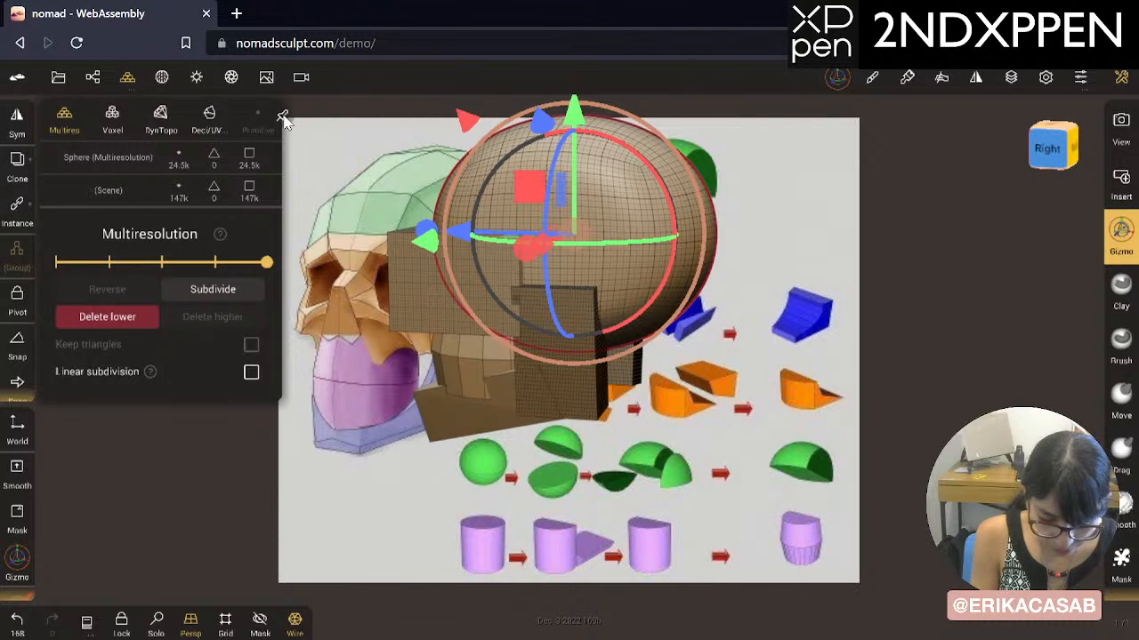
pyautogui.click(136, 316)
pyautogui.click(406, 304)
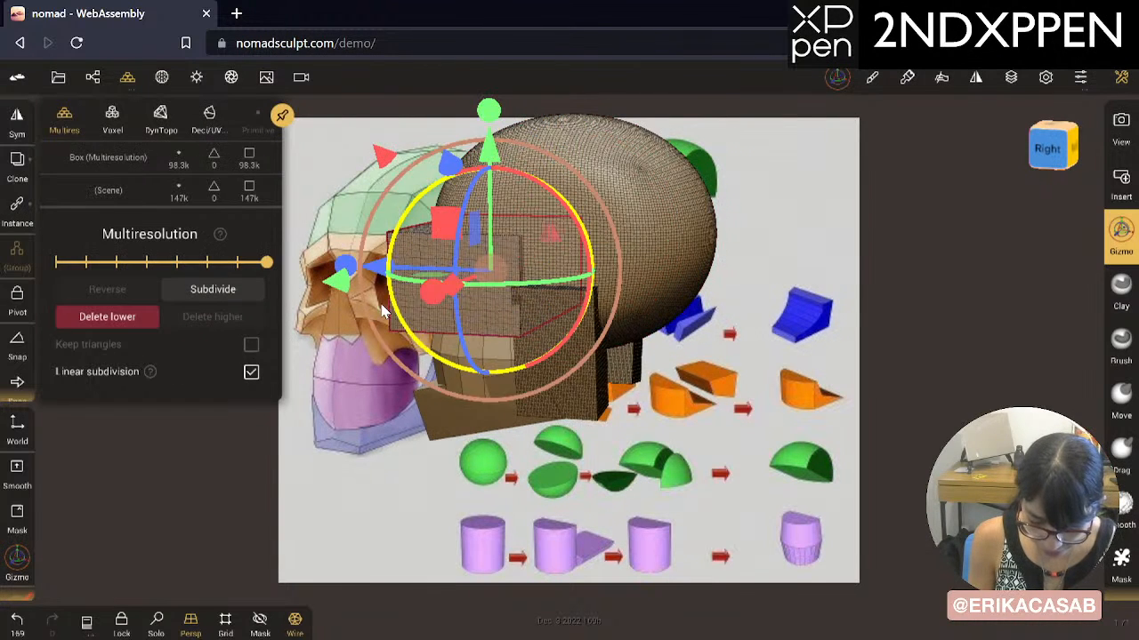
pyautogui.click(118, 322)
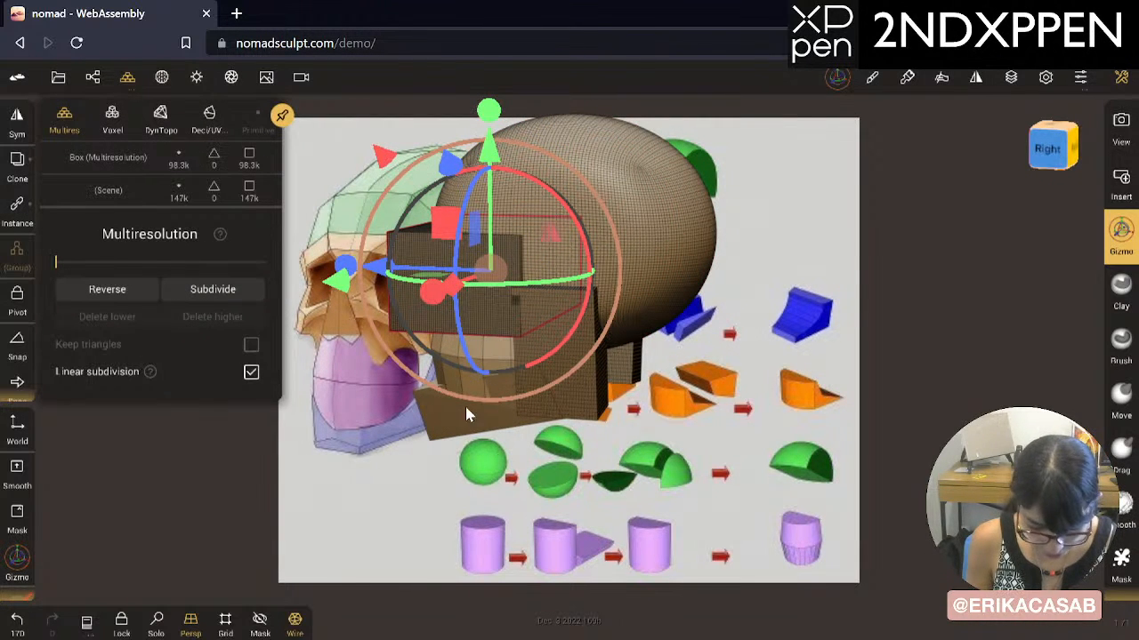
# Step: Subdivide the lower jaw box, Box 1, seven times with Linear subdivision enabled and delete its lower levels
pyautogui.click(479, 426)
pyautogui.moveTo(341, 500); pyautogui.dragTo(212, 453)
pyautogui.click(251, 373)
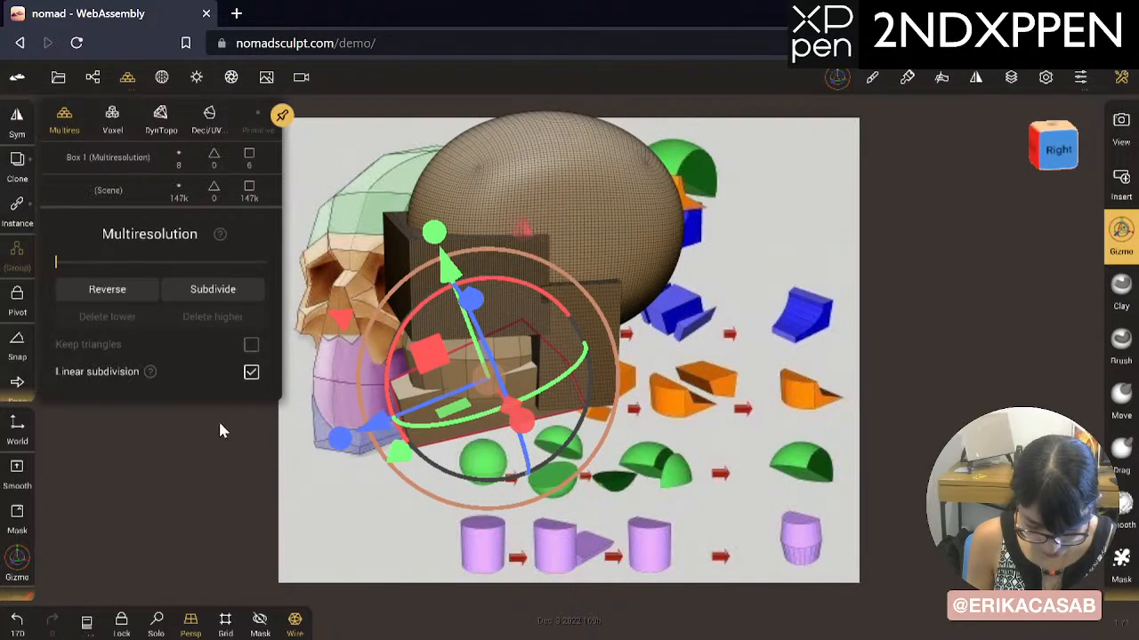
pyautogui.click(224, 295)
pyautogui.click(223, 292)
pyautogui.click(221, 291)
pyautogui.click(221, 291)
pyautogui.click(219, 294)
pyautogui.click(216, 297)
pyautogui.click(216, 297)
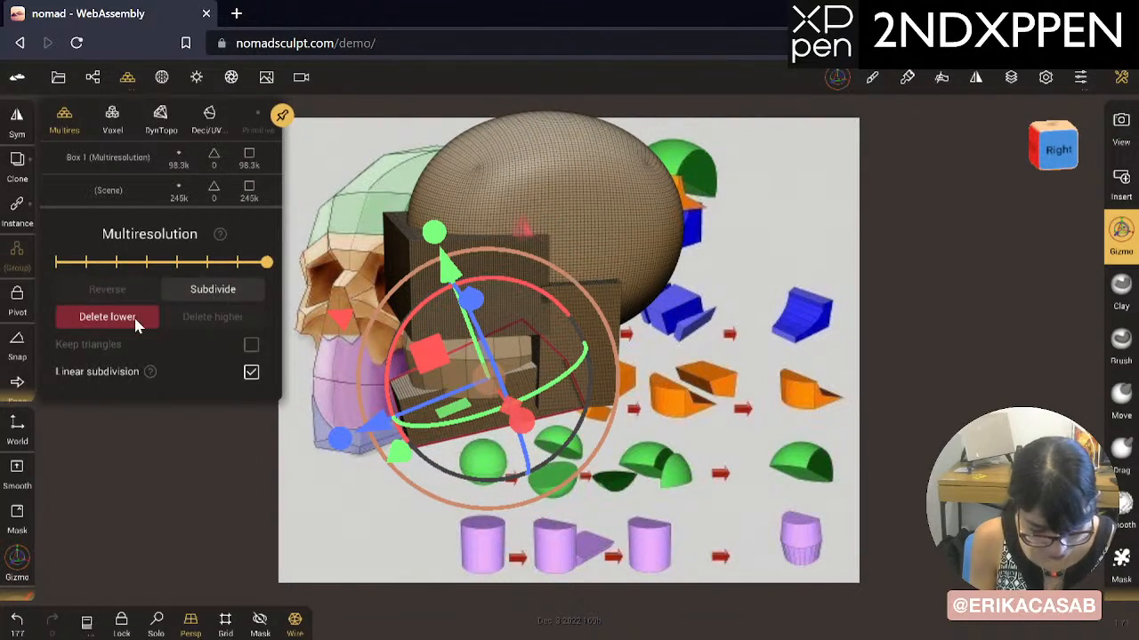
pyautogui.click(136, 326)
# Step: Select the cylinder beneath the face box, subdivide it twice without Linear subdivision and nudge it slightly downward
pyautogui.moveTo(351, 454); pyautogui.dragTo(496, 420)
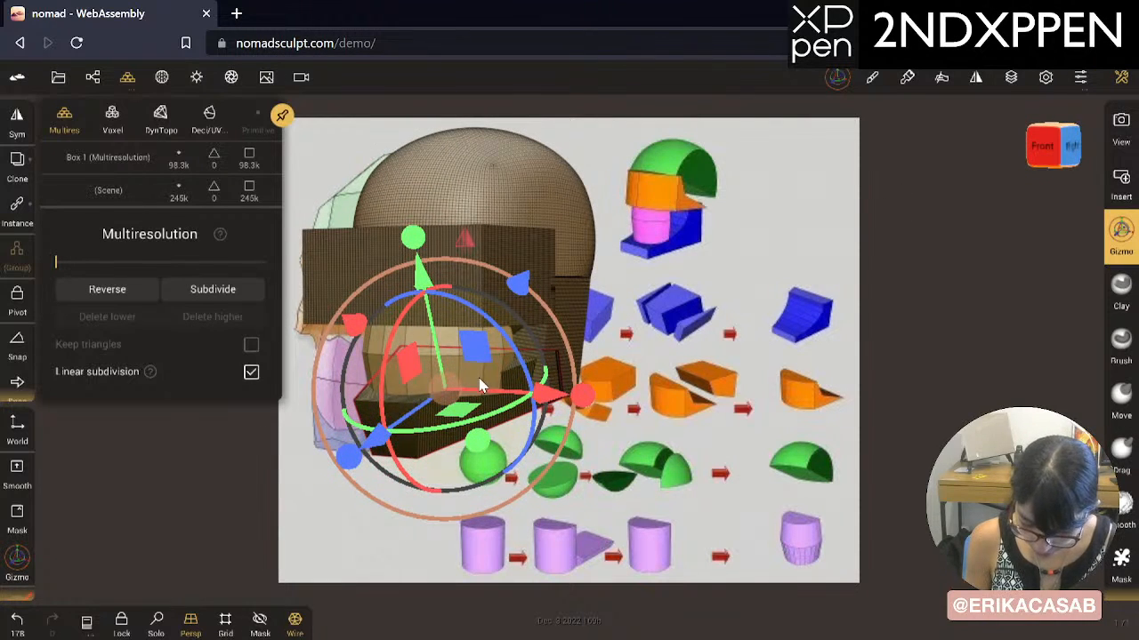
pyautogui.click(480, 384)
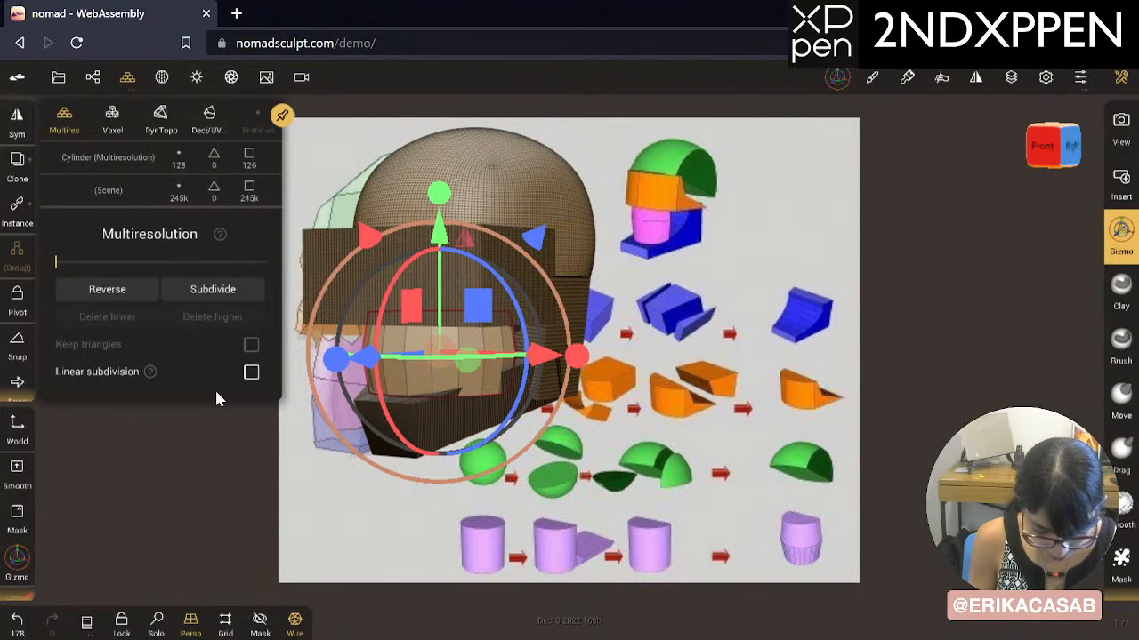
pyautogui.click(213, 301)
pyautogui.click(222, 295)
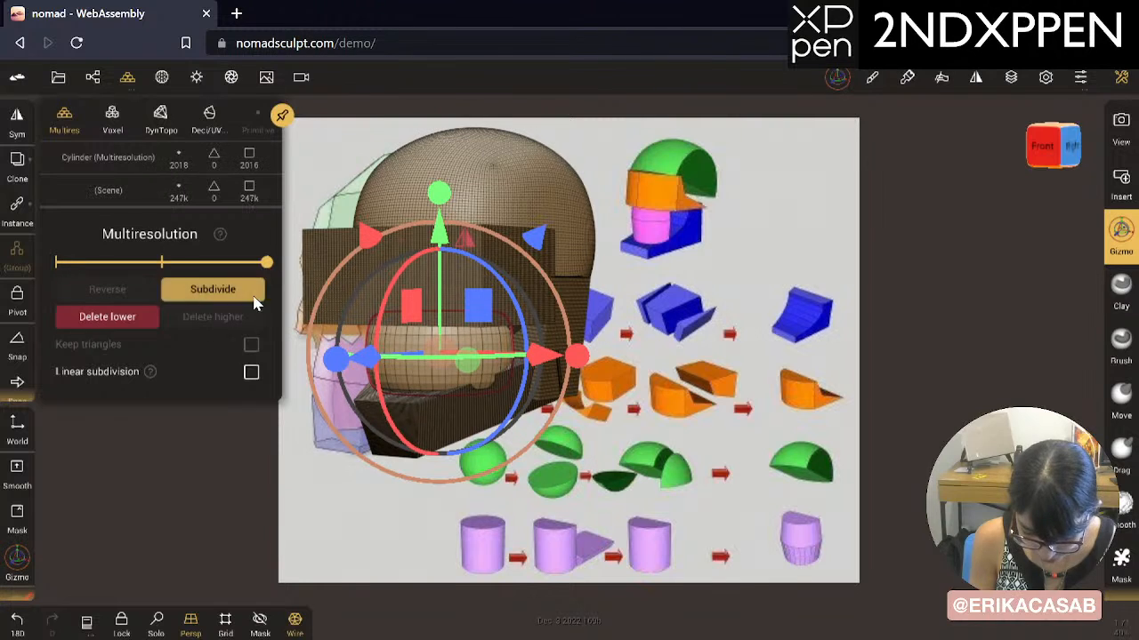
pyautogui.moveTo(447, 237); pyautogui.dragTo(447, 244)
pyautogui.moveTo(445, 201)
pyautogui.mouseDown()
pyautogui.moveTo(443, 166)
pyautogui.moveTo(445, 203)
pyautogui.mouseUp()
pyautogui.moveTo(447, 246)
pyautogui.mouseDown()
pyautogui.moveTo(436, 226)
pyautogui.moveTo(445, 240)
pyautogui.mouseUp()
# Step: Subdivide the cylinder four more times and delete its lower multiresolution levels
pyautogui.click(213, 289)
pyautogui.click(212, 289)
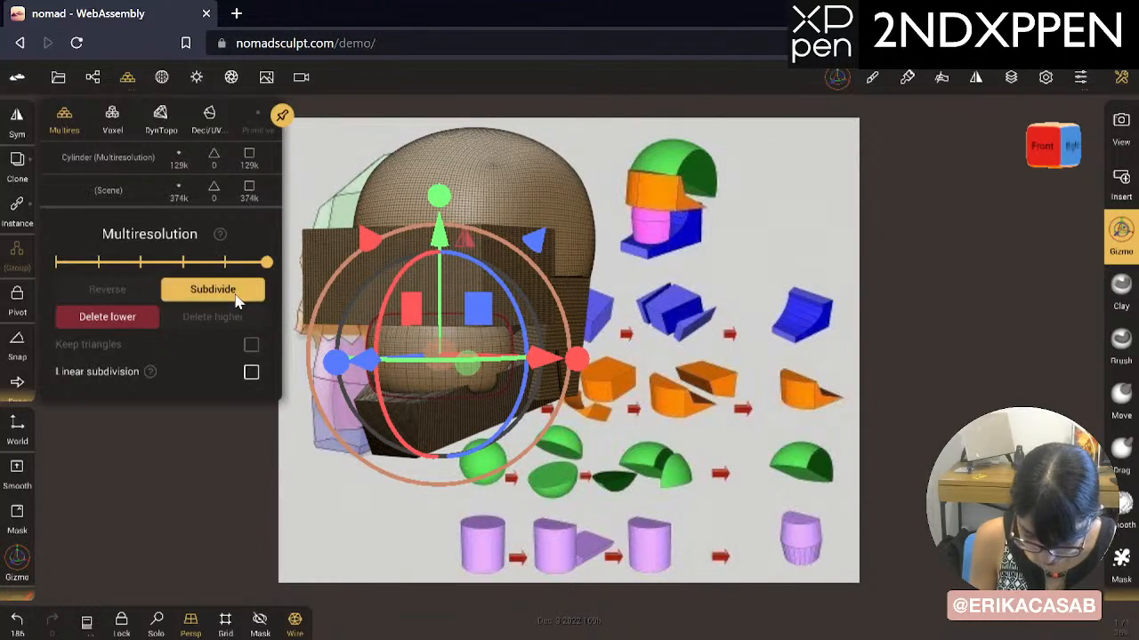
pyautogui.click(133, 321)
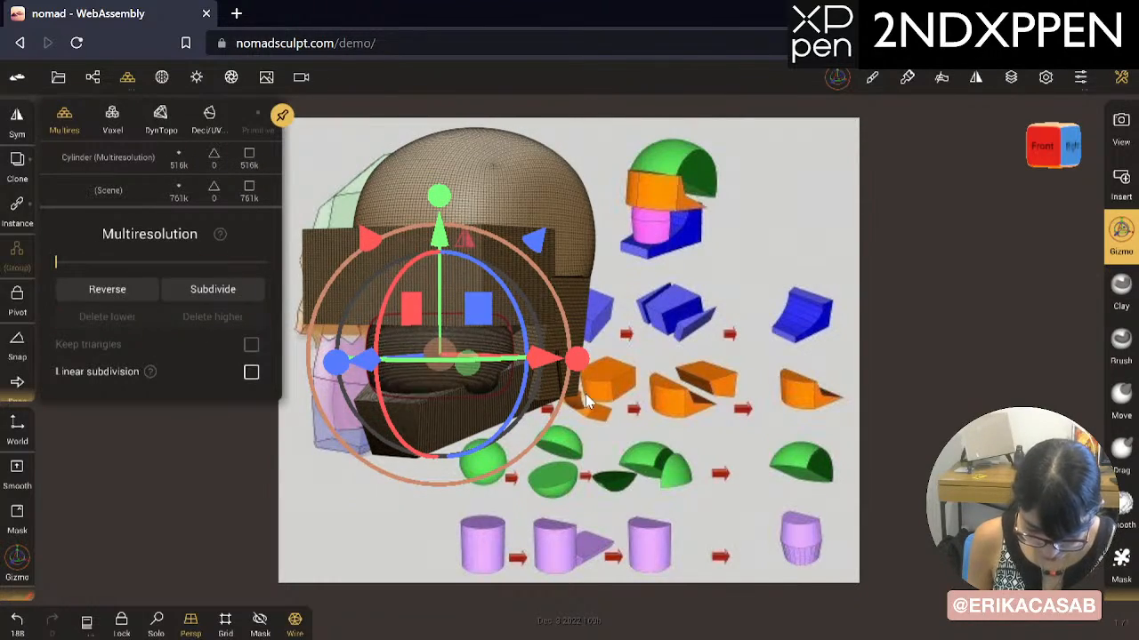
# Step: Examine the blocked-out skull from the side and above with the wireframe hidden, and restore the wireframe
pyautogui.moveTo(658, 342); pyautogui.dragTo(569, 300)
pyautogui.click(1120, 131)
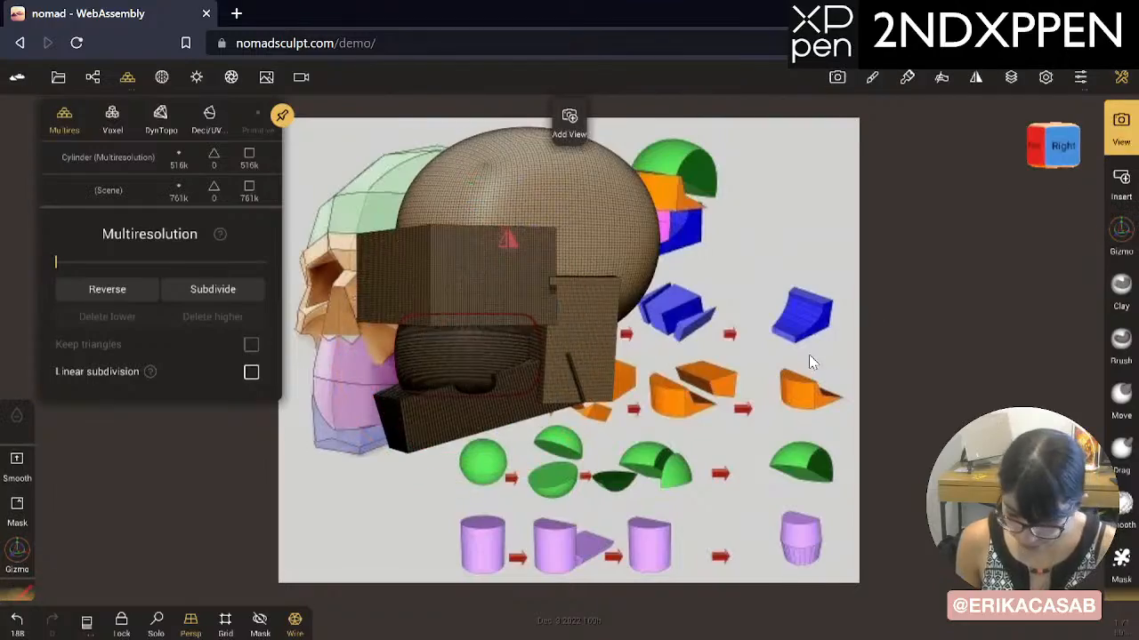
pyautogui.moveTo(733, 412); pyautogui.dragTo(569, 527)
pyautogui.click(299, 623)
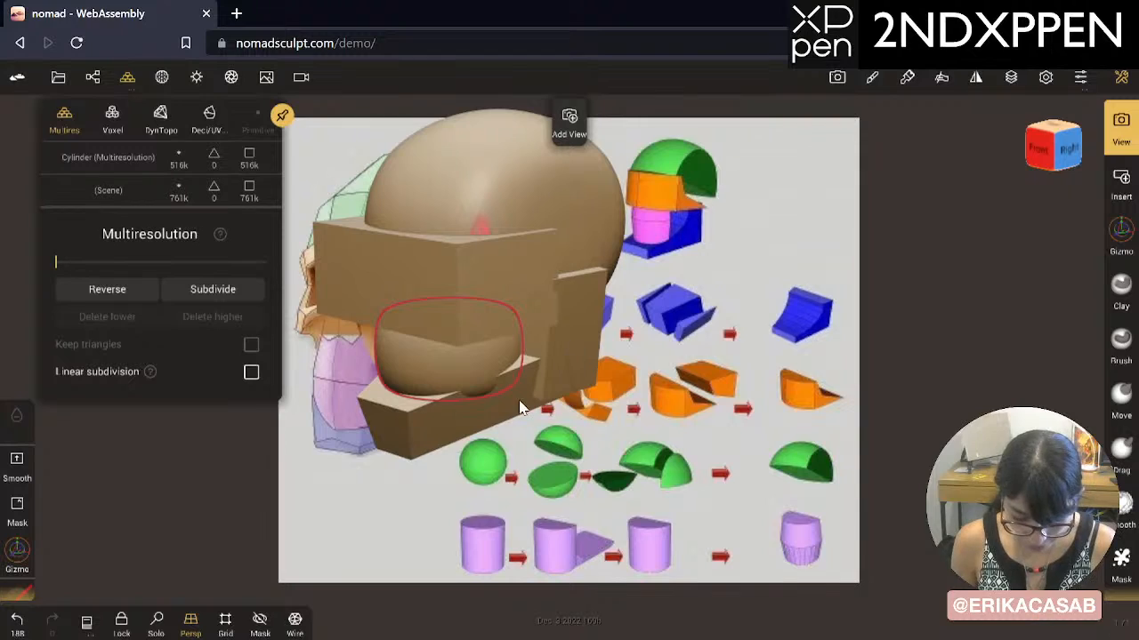
pyautogui.click(296, 622)
# Step: Select every skull part in the scene together: Sphere, Cylinder, Mirror, Box 3, Box and Box 1
pyautogui.click(93, 76)
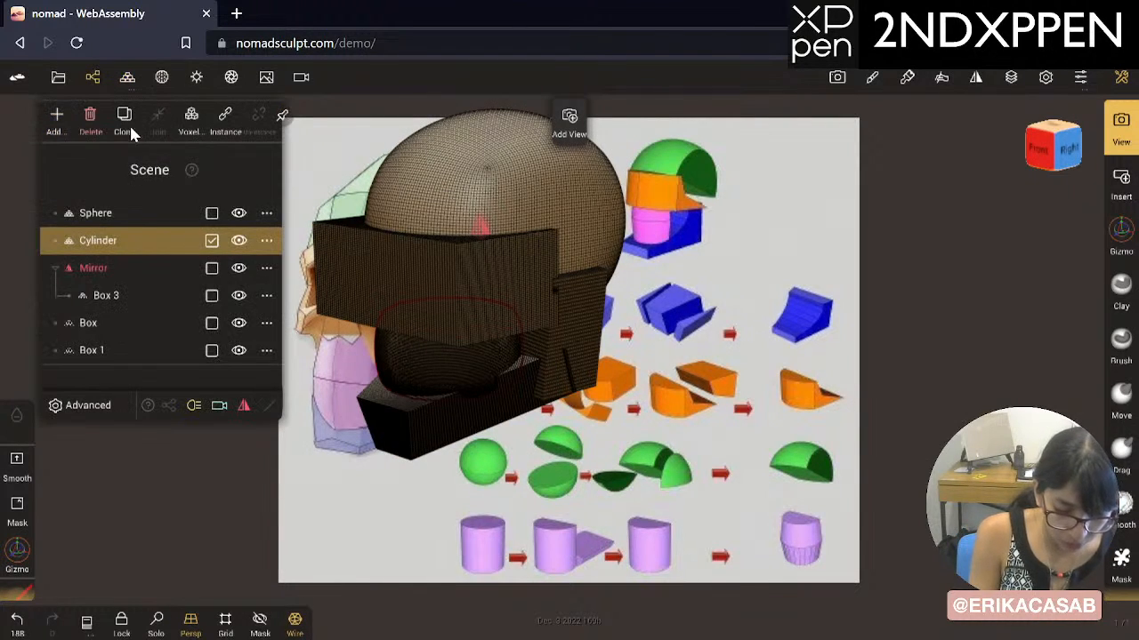
pyautogui.moveTo(213, 214); pyautogui.dragTo(213, 355)
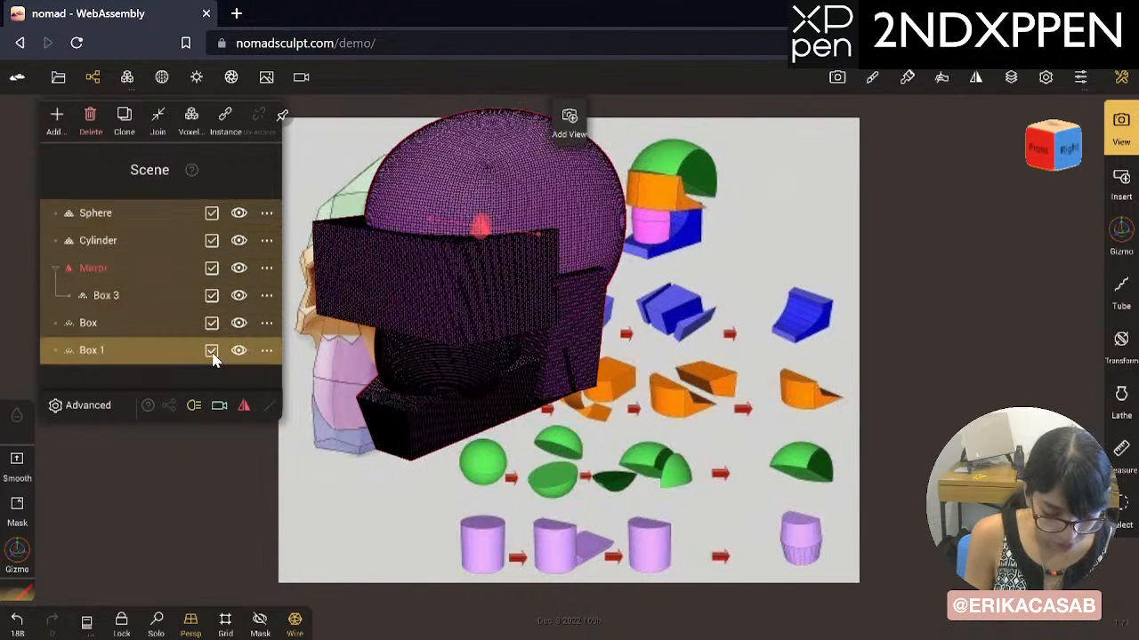
pyautogui.moveTo(754, 414); pyautogui.dragTo(795, 458, button='middle')
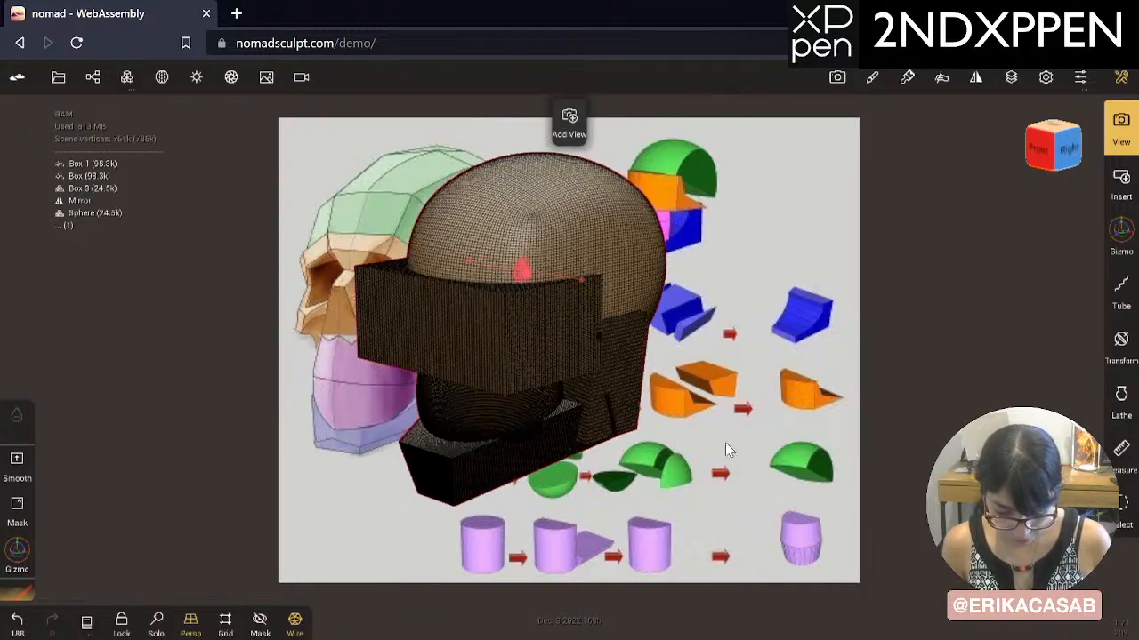
pyautogui.moveTo(719, 377); pyautogui.dragTo(800, 336, button='middle')
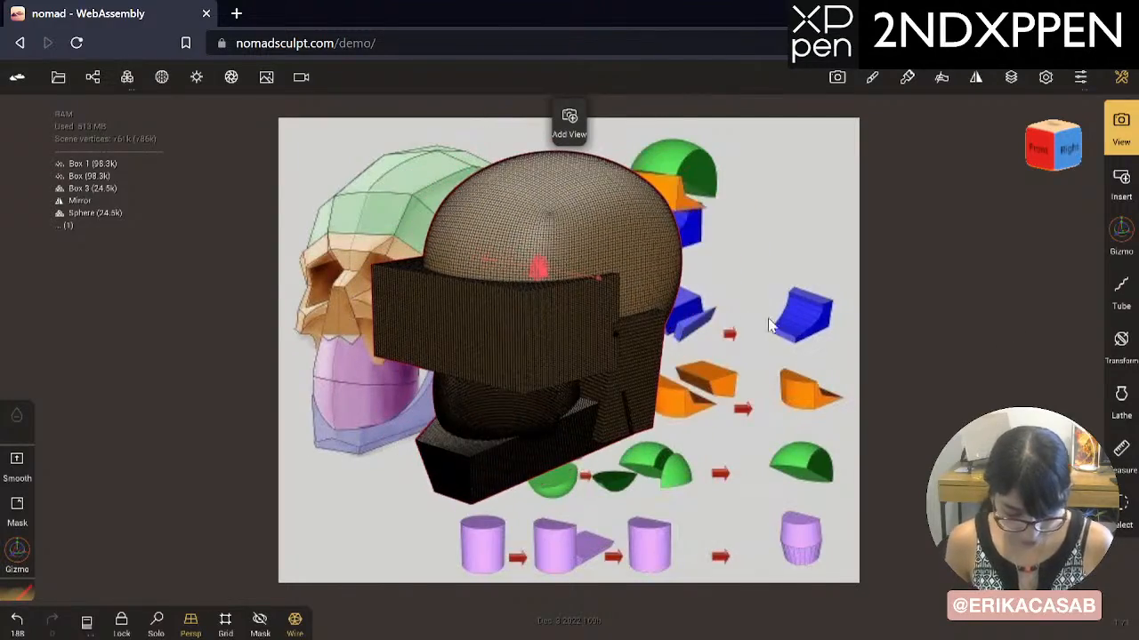
# Step: Voxel remesh the selected skull parts into one mesh at resolution 37.3, with Keep sharp edges off
pyautogui.click(127, 77)
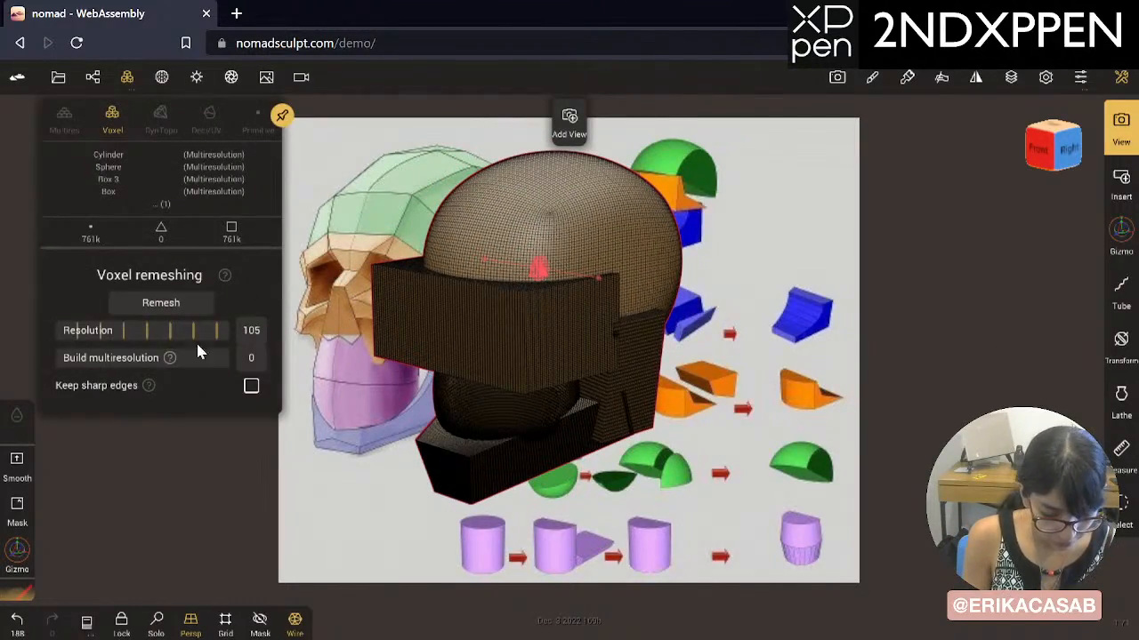
pyautogui.moveTo(179, 335); pyautogui.dragTo(74, 337)
pyautogui.moveTo(159, 332); pyautogui.dragTo(113, 331)
pyautogui.moveTo(249, 335); pyautogui.dragTo(165, 339)
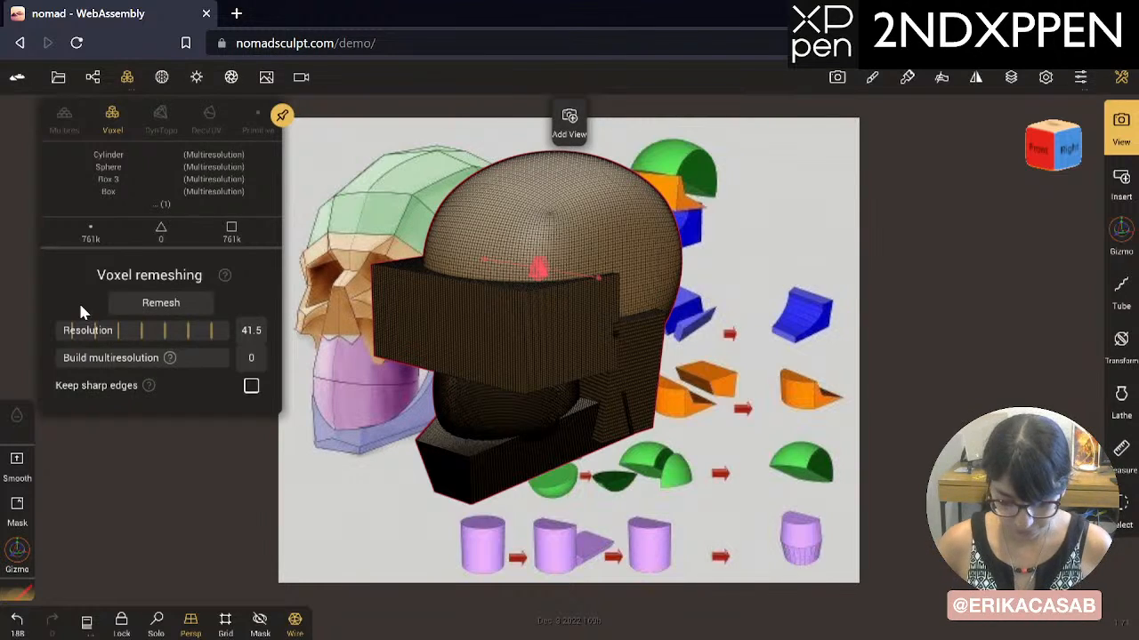
pyautogui.moveTo(201, 330); pyautogui.dragTo(168, 337)
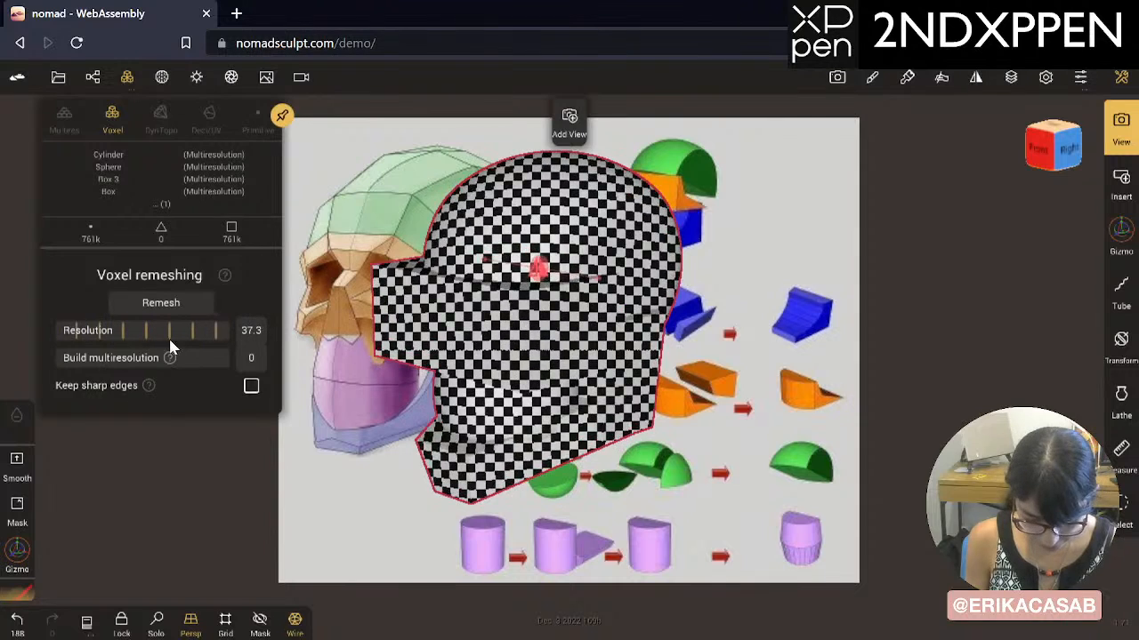
pyautogui.click(176, 305)
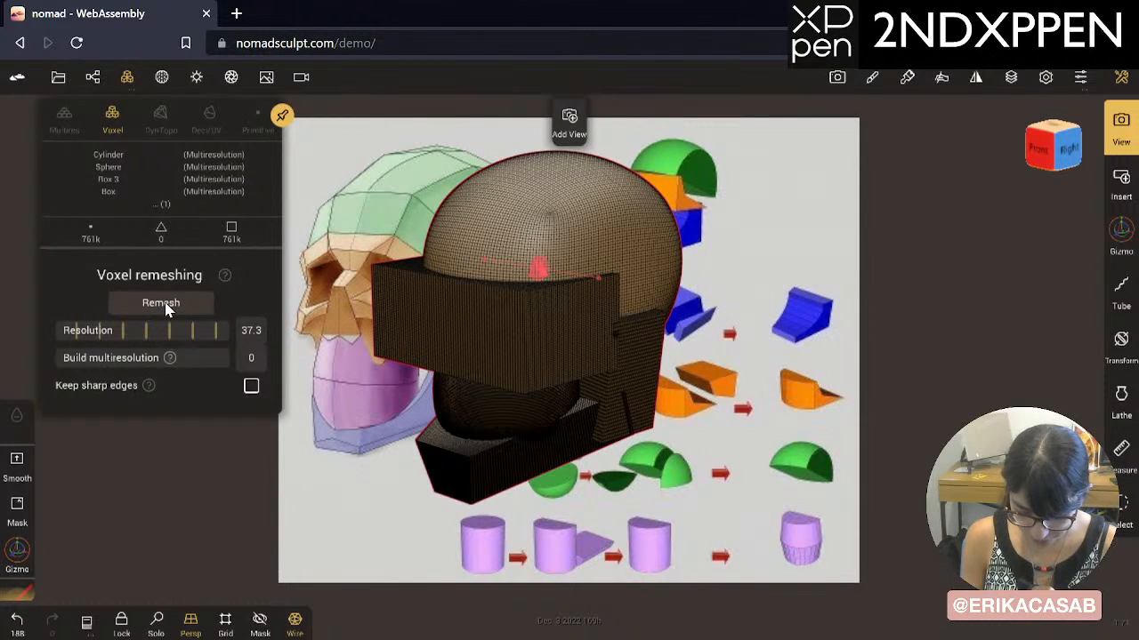
pyautogui.click(165, 305)
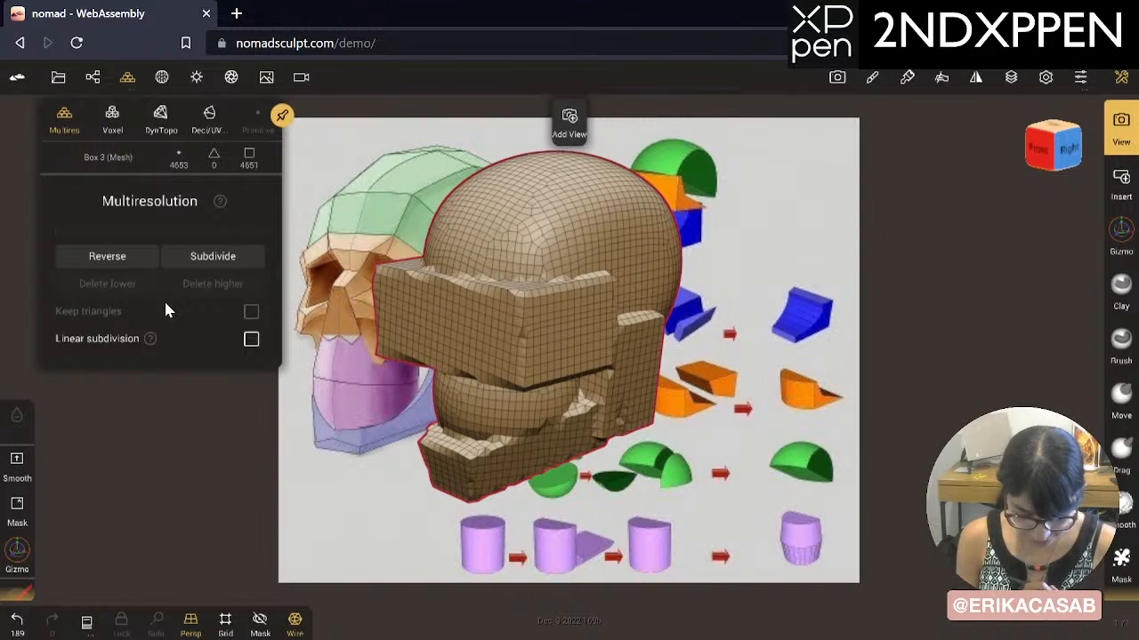
# Step: Inspect the remeshed edges and seams of the face box up close, and undo the voxel remesh
pyautogui.press('ctrl')
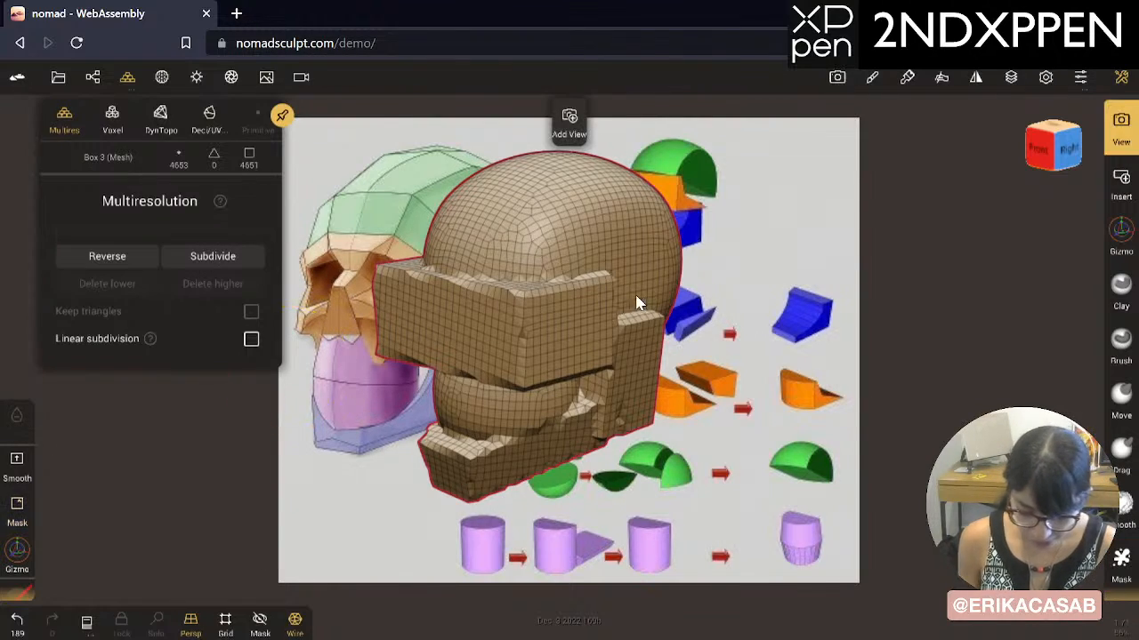
pyautogui.moveTo(554, 311)
pyautogui.mouseDown(button='middle')
pyautogui.moveTo(611, 297)
pyautogui.moveTo(713, 304)
pyautogui.moveTo(598, 290)
pyautogui.mouseUp(button='middle')
pyautogui.keyDown('ctrl'); pyautogui.moveTo(751, 297); pyautogui.dragTo(876, 313, button='middle'); pyautogui.keyUp('ctrl')
pyautogui.keyDown('ctrl'); pyautogui.moveTo(547, 300); pyautogui.dragTo(945, 316, button='middle'); pyautogui.keyUp('ctrl')
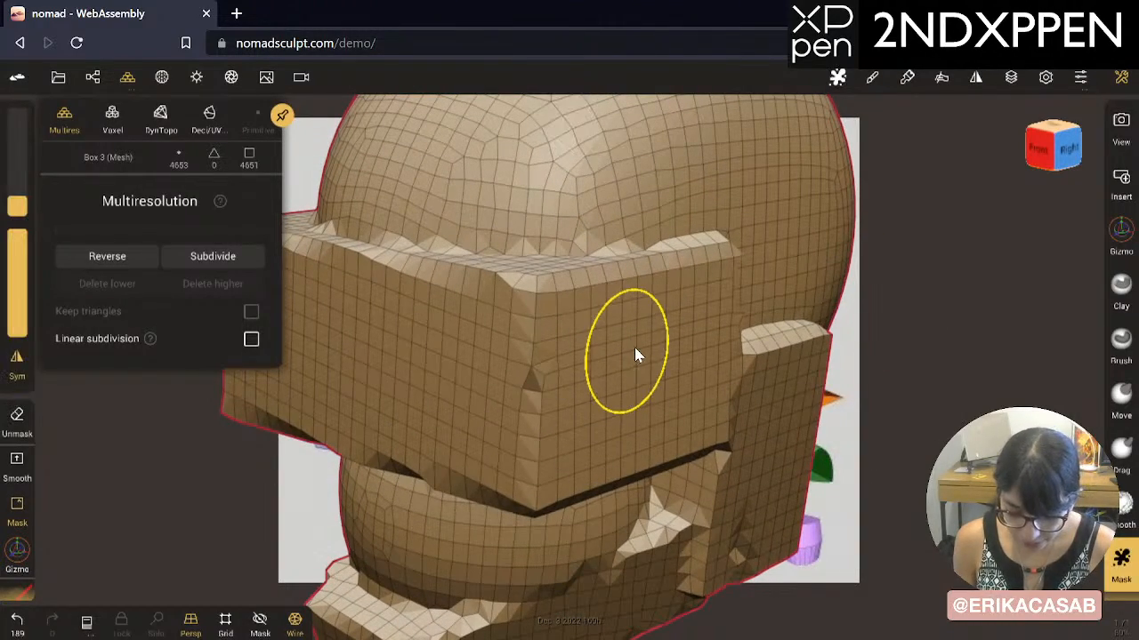
pyautogui.hotkey('ctrl', 'z')
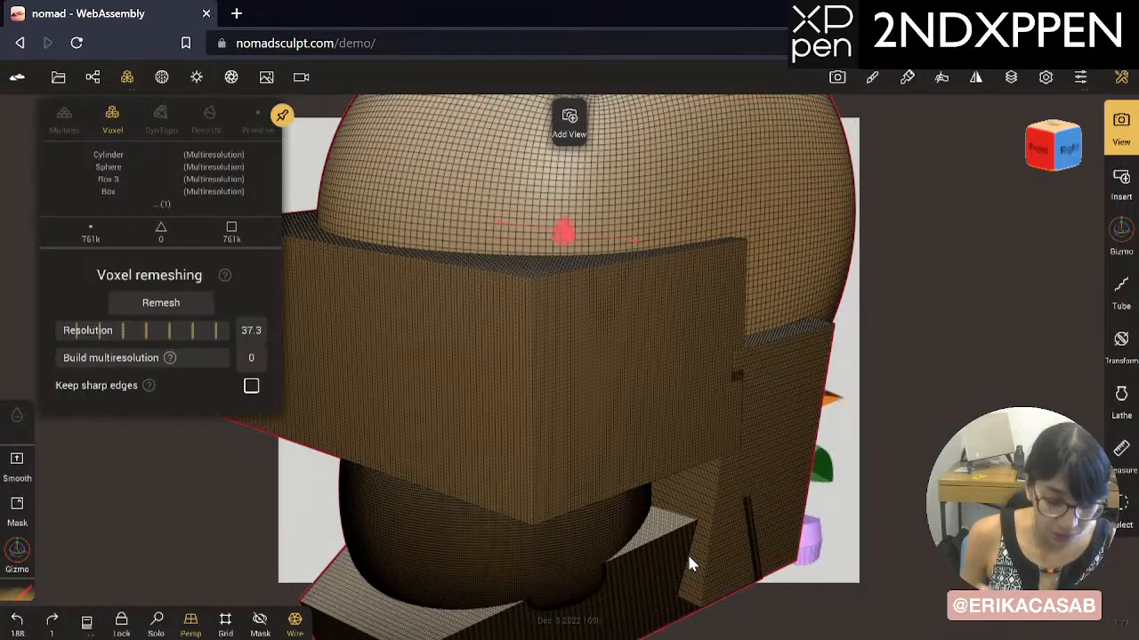
# Step: Try a voxel remesh of the skull parts at resolution 54.3, inspect the merged mesh from several sides, and undo it
pyautogui.moveTo(146, 331); pyautogui.dragTo(182, 332)
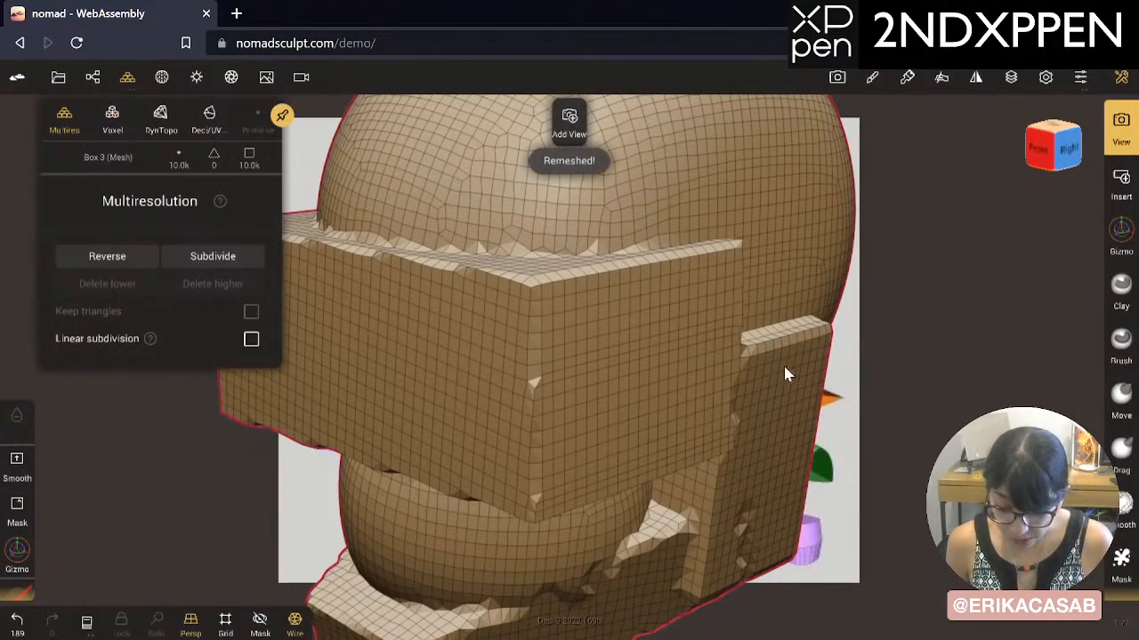
pyautogui.moveTo(783, 367)
pyautogui.mouseDown()
pyautogui.moveTo(730, 362)
pyautogui.moveTo(735, 290)
pyautogui.moveTo(760, 334)
pyautogui.moveTo(637, 358)
pyautogui.mouseUp()
pyautogui.press('ctrl')
pyautogui.keyDown('ctrl'); pyautogui.moveTo(638, 358); pyautogui.dragTo(120, 412, button='right'); pyautogui.keyUp('ctrl')
pyautogui.keyDown('ctrl'); pyautogui.moveTo(644, 298); pyautogui.dragTo(494, 315, button='right'); pyautogui.keyUp('ctrl')
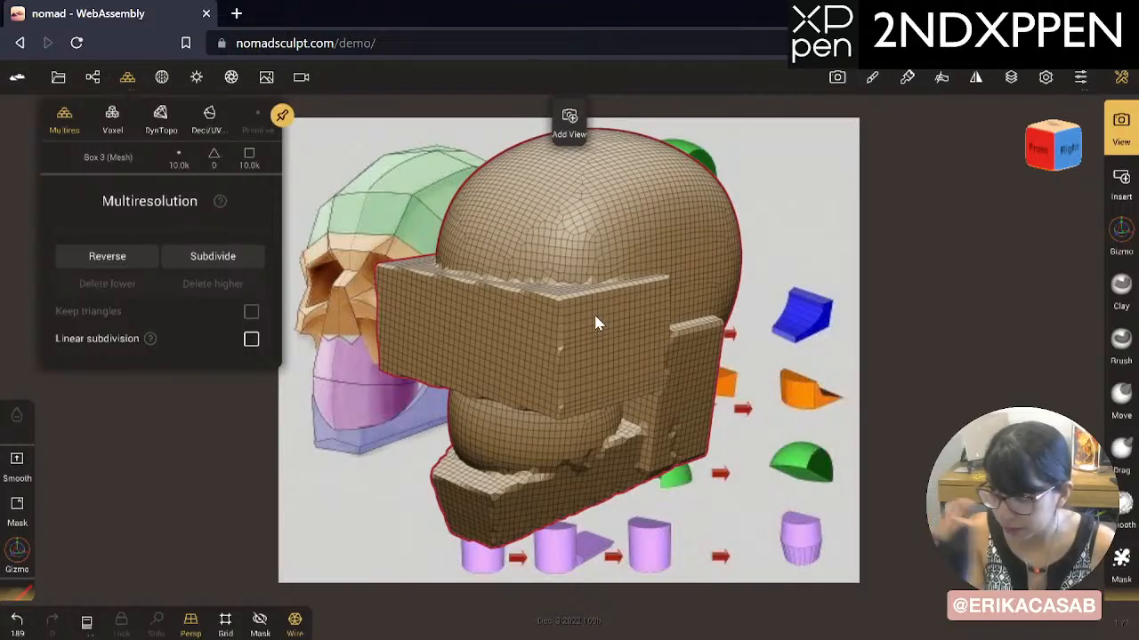
pyautogui.moveTo(775, 362)
pyautogui.mouseDown()
pyautogui.moveTo(757, 184)
pyautogui.moveTo(703, 334)
pyautogui.moveTo(772, 391)
pyautogui.moveTo(708, 386)
pyautogui.moveTo(692, 337)
pyautogui.mouseUp()
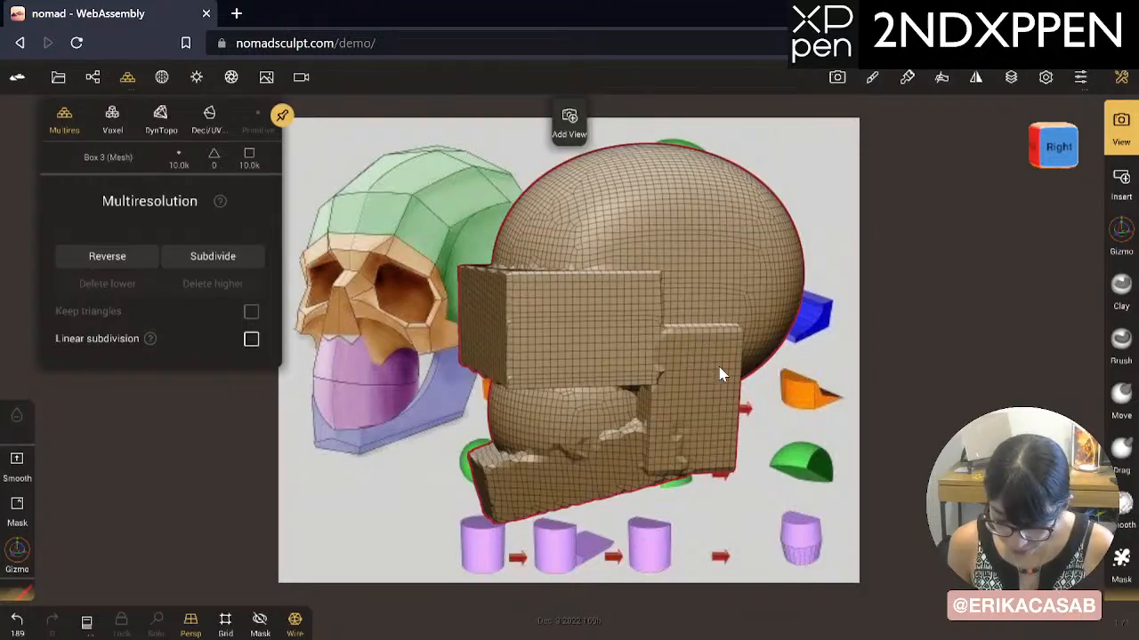
pyautogui.moveTo(721, 375)
pyautogui.mouseDown()
pyautogui.moveTo(747, 333)
pyautogui.moveTo(773, 391)
pyautogui.moveTo(759, 460)
pyautogui.moveTo(738, 387)
pyautogui.moveTo(700, 335)
pyautogui.moveTo(702, 270)
pyautogui.moveTo(702, 361)
pyautogui.moveTo(674, 419)
pyautogui.moveTo(623, 365)
pyautogui.moveTo(567, 389)
pyautogui.moveTo(703, 409)
pyautogui.moveTo(646, 416)
pyautogui.mouseUp()
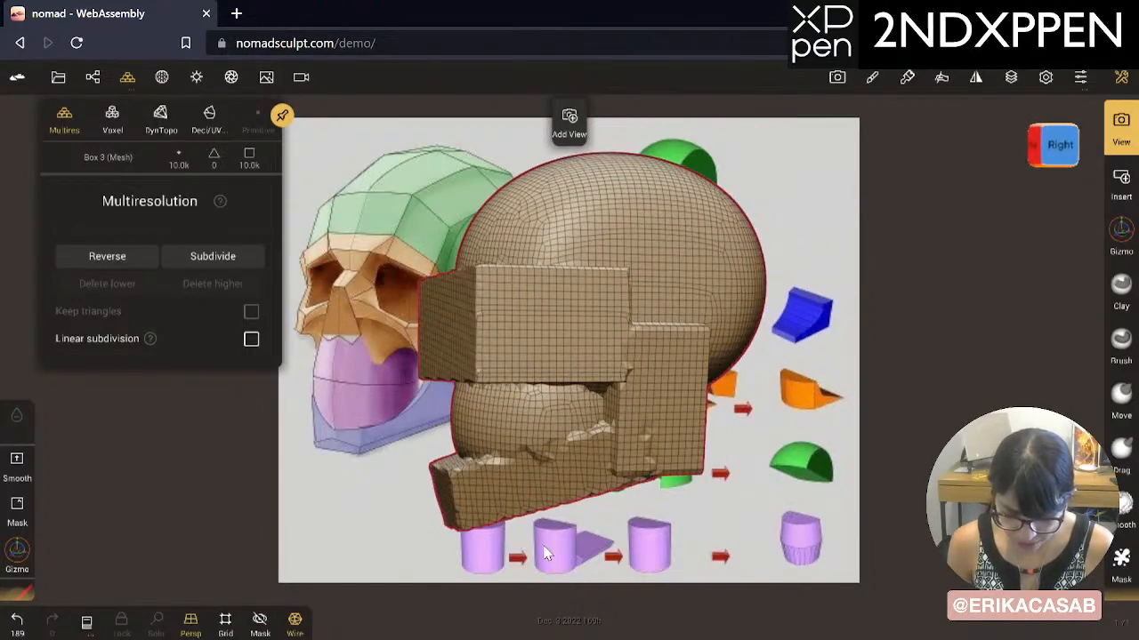
pyautogui.moveTo(546, 554); pyautogui.dragTo(811, 349)
pyautogui.hotkey('ctrl', 'z')
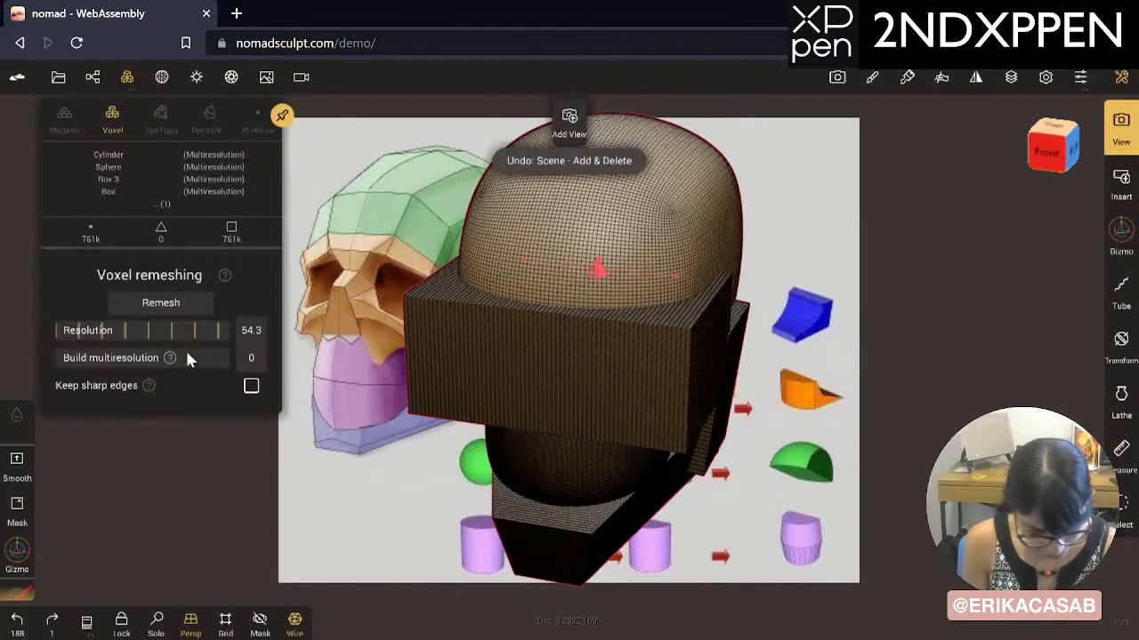
# Step: Voxel remesh the selected skull parts into one mesh at resolution 77.8
pyautogui.moveTo(162, 328); pyautogui.dragTo(228, 329)
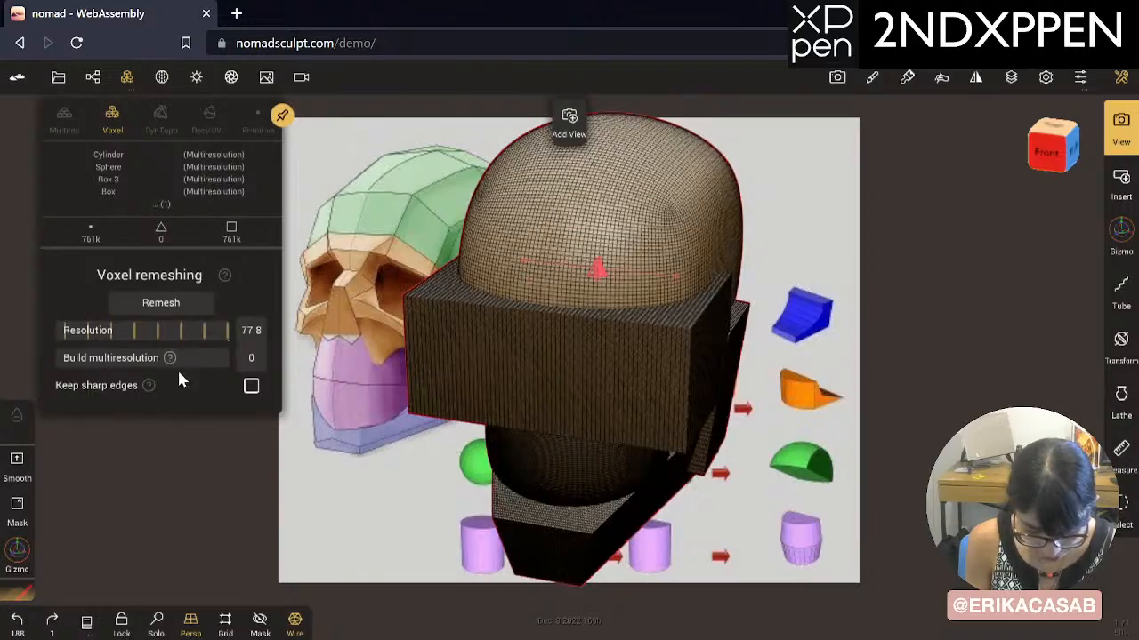
pyautogui.click(163, 304)
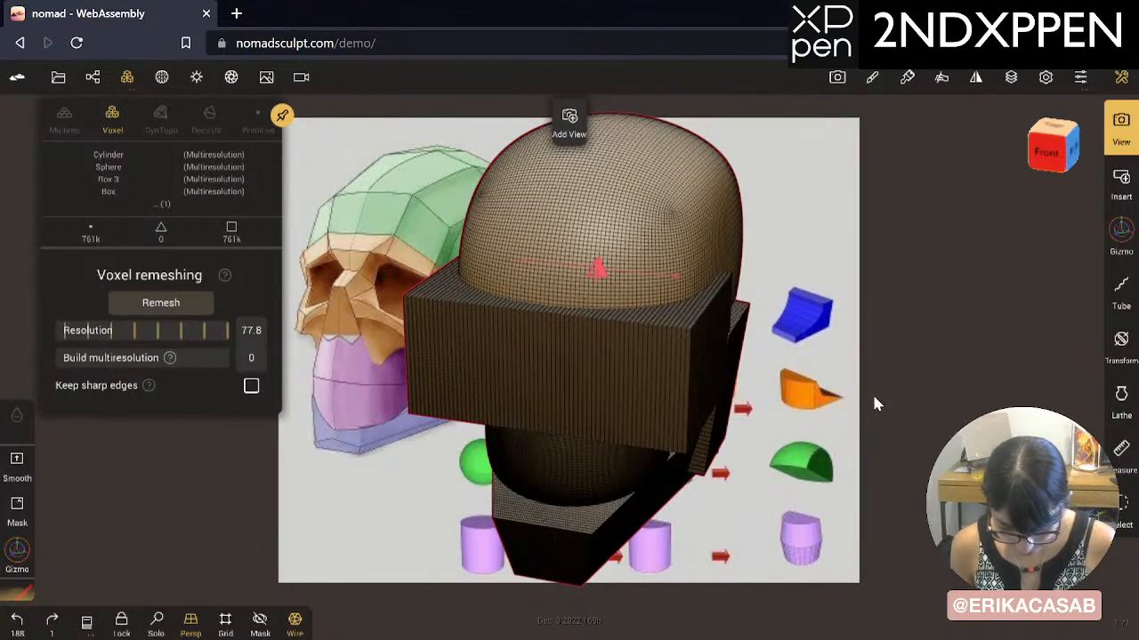
pyautogui.moveTo(851, 435); pyautogui.dragTo(659, 361)
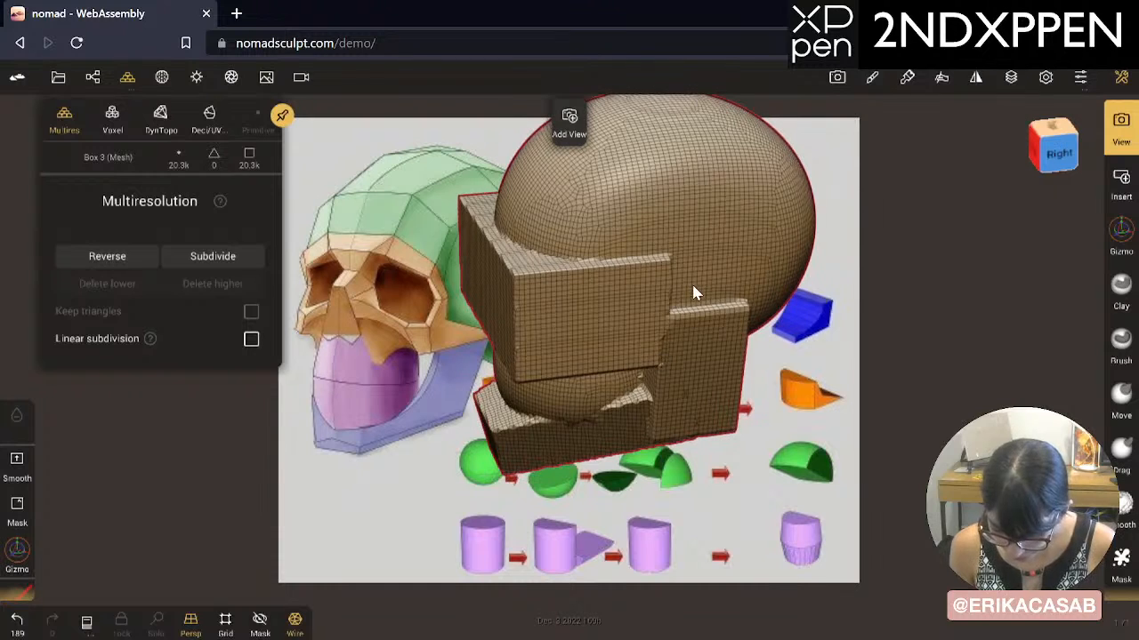
# Step: Choose the Clay brush, adjust its intensity slightly and smooth the jagged notch where the rounded mouth piece meets the lower jaw box
pyautogui.click(1120, 287)
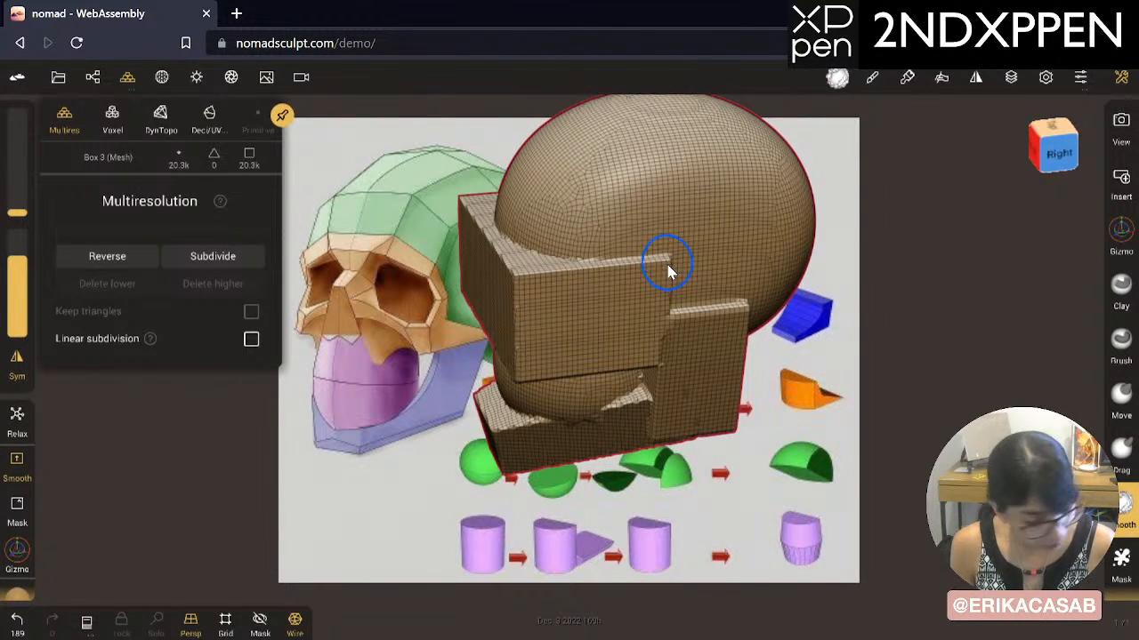
pyautogui.press('x')
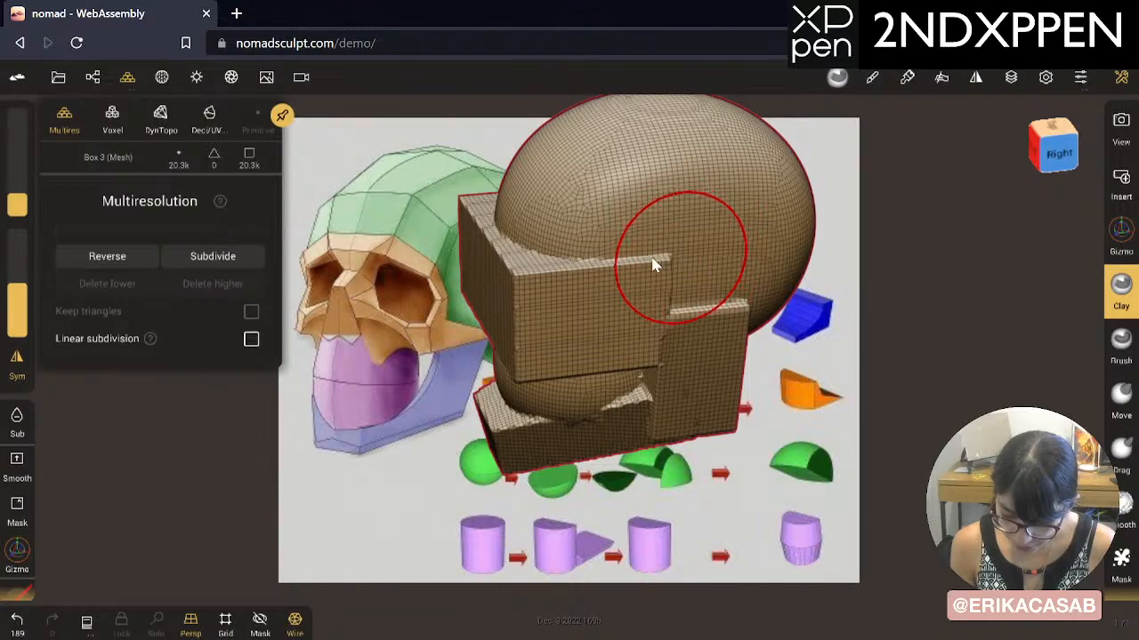
pyautogui.moveTo(745, 477); pyautogui.dragTo(661, 434)
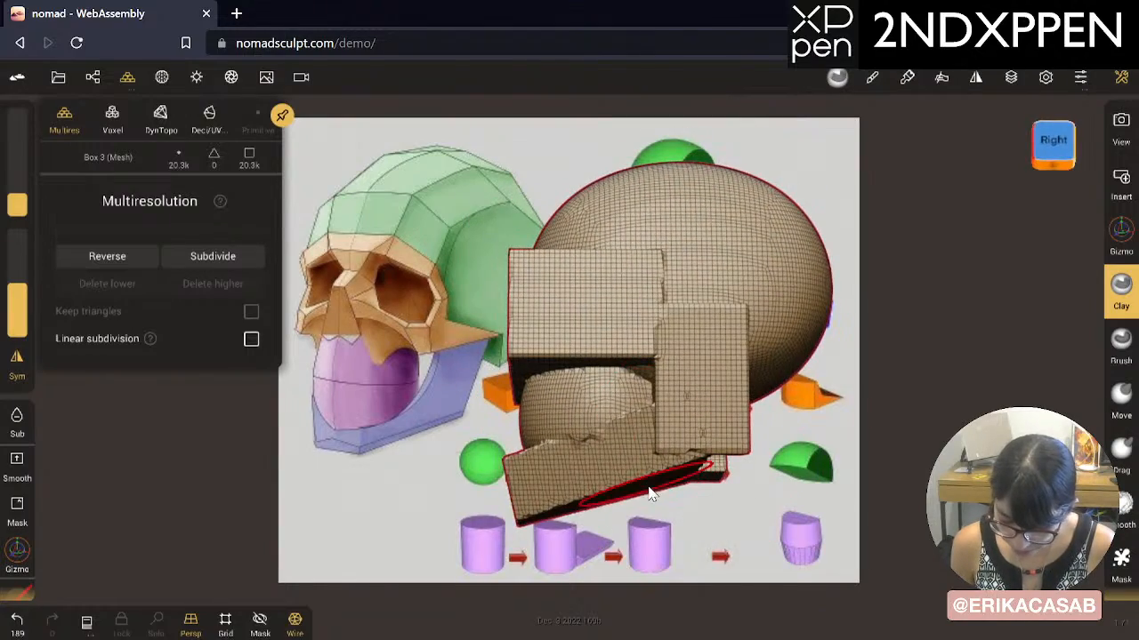
pyautogui.moveTo(835, 308); pyautogui.dragTo(847, 381)
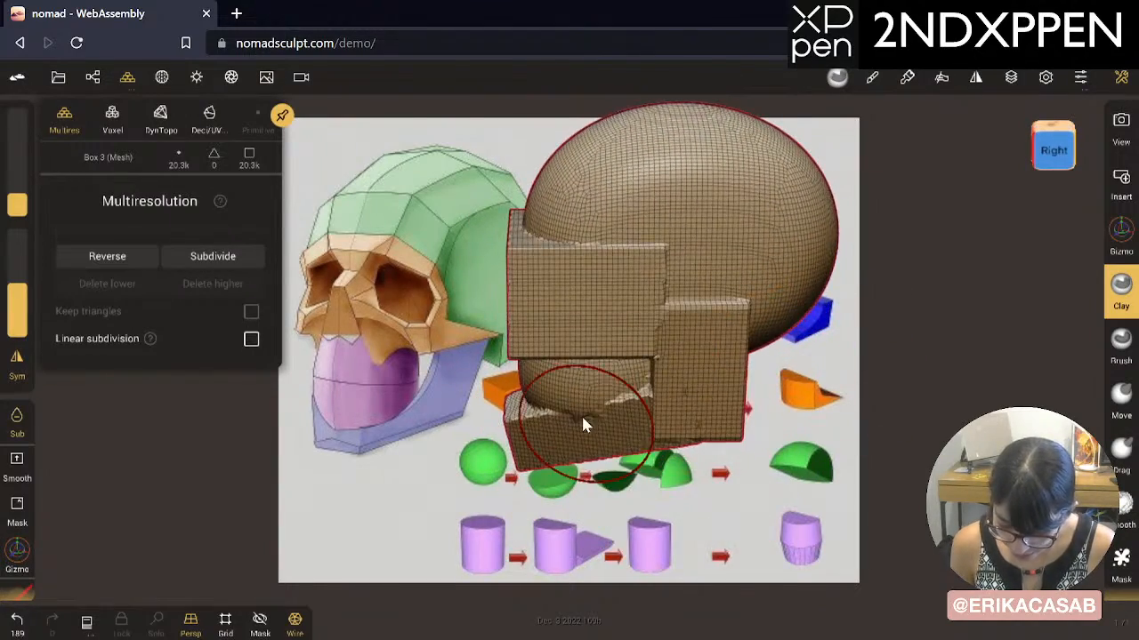
pyautogui.keyDown('alt'); pyautogui.moveTo(582, 416); pyautogui.dragTo(657, 277, button='right'); pyautogui.keyUp('alt')
pyautogui.keyDown('ctrl'); pyautogui.moveTo(640, 357); pyautogui.dragTo(1076, 306, button='right'); pyautogui.keyUp('ctrl')
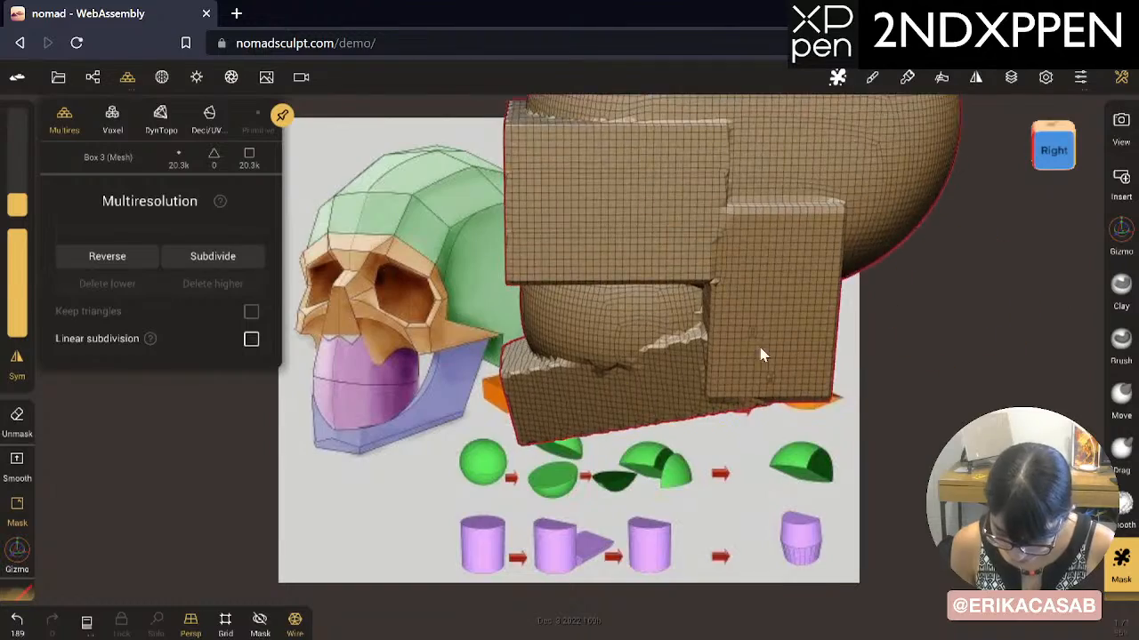
pyautogui.keyDown('ctrl'); pyautogui.moveTo(760, 351); pyautogui.dragTo(1017, 312, button='right'); pyautogui.keyUp('ctrl')
pyautogui.moveTo(671, 525); pyautogui.dragTo(732, 452)
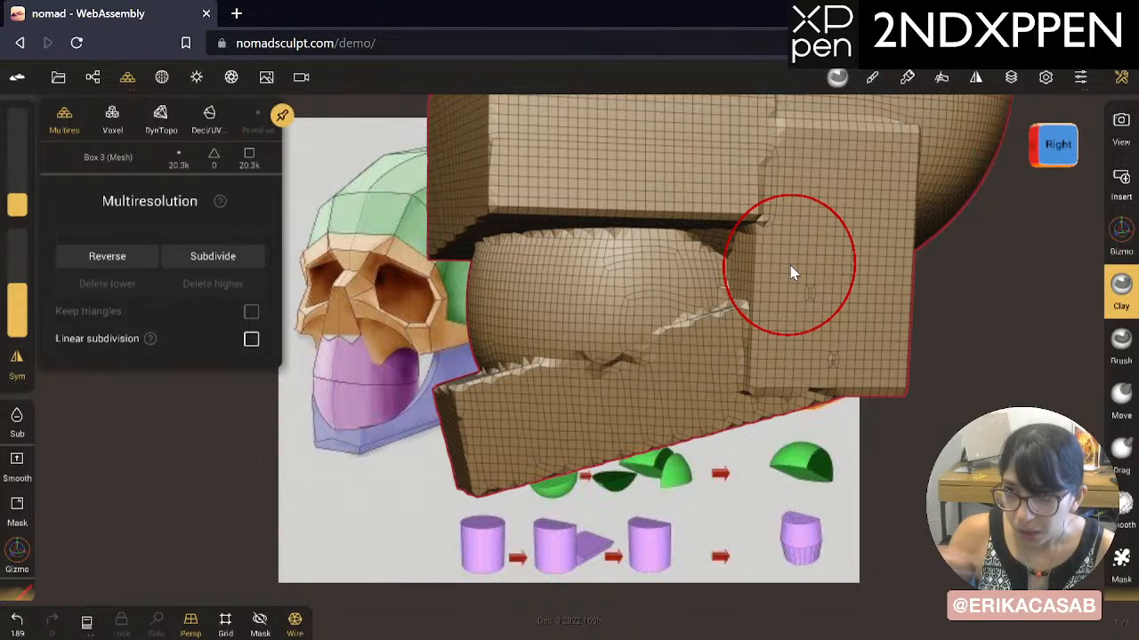
pyautogui.moveTo(19, 292); pyautogui.dragTo(24, 225)
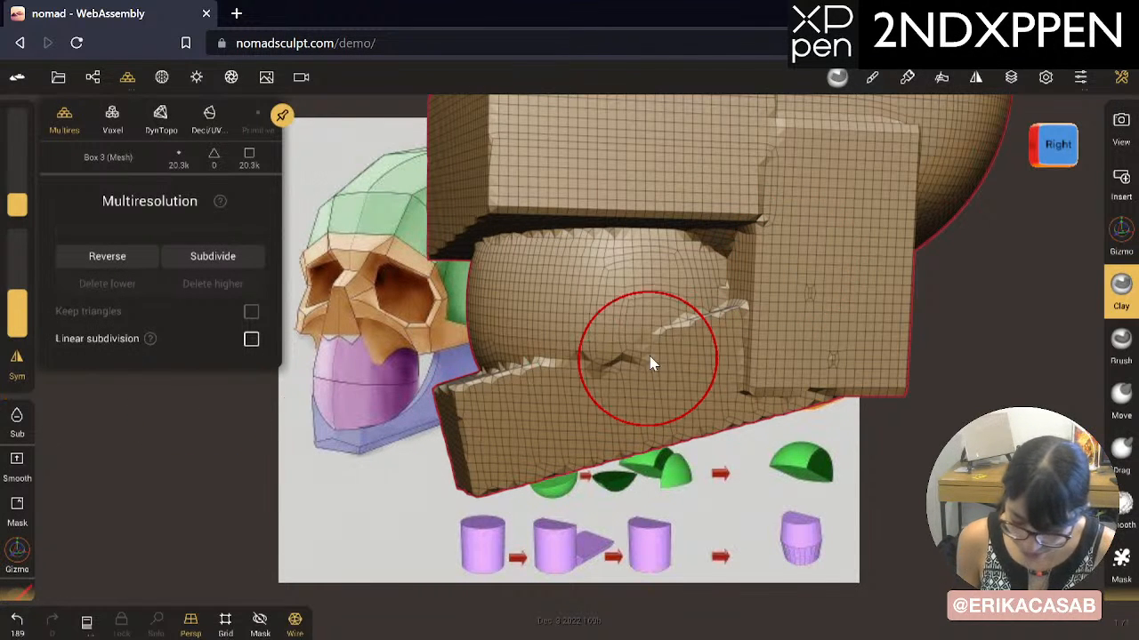
pyautogui.press('shift')
pyautogui.moveTo(665, 379)
pyautogui.keyDown('shift'); pyautogui.mouseDown()
pyautogui.moveTo(638, 384)
pyautogui.moveTo(666, 371)
pyautogui.moveTo(645, 374)
pyautogui.moveTo(654, 369)
pyautogui.mouseUp(); pyautogui.keyUp('shift')
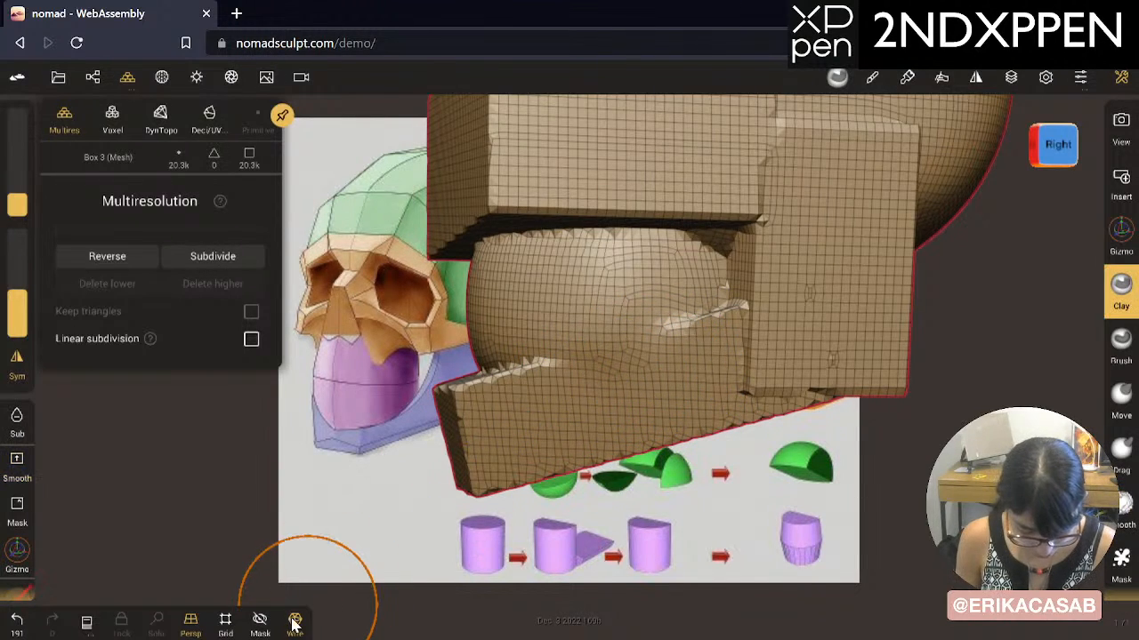
# Step: Hide the mesh wireframe, try a smoothing stroke on the side of the lower jaw box, and undo that stroke
pyautogui.click(294, 619)
pyautogui.moveTo(392, 569); pyautogui.dragTo(422, 510)
pyautogui.keyDown('shift'); pyautogui.moveTo(694, 378); pyautogui.dragTo(681, 365); pyautogui.keyUp('shift')
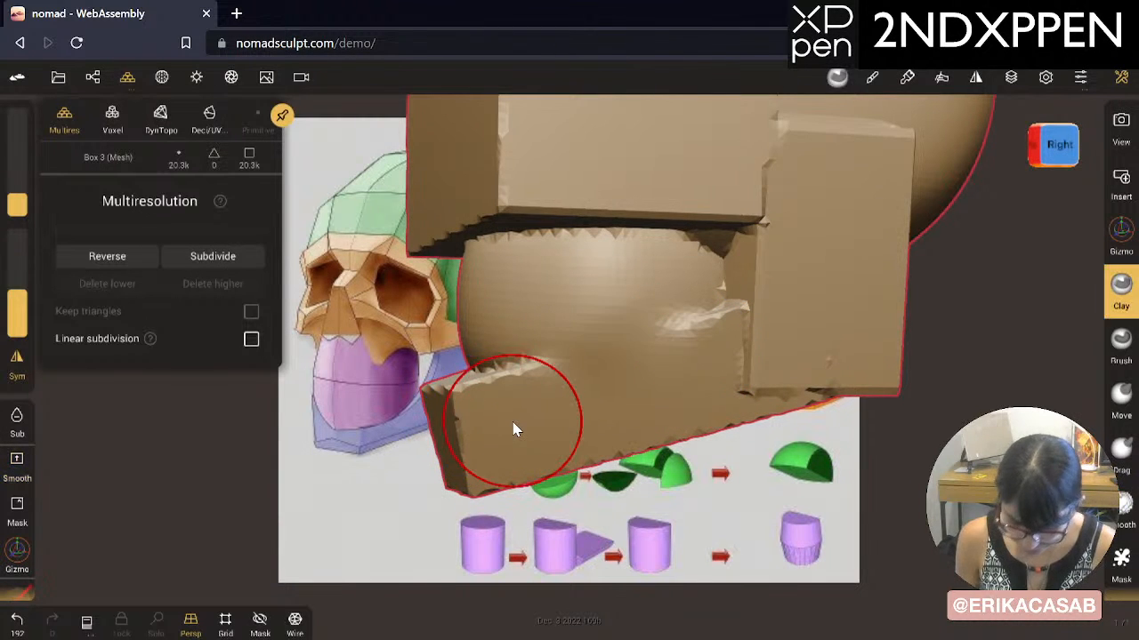
pyautogui.hotkey('ctrl', 'z')
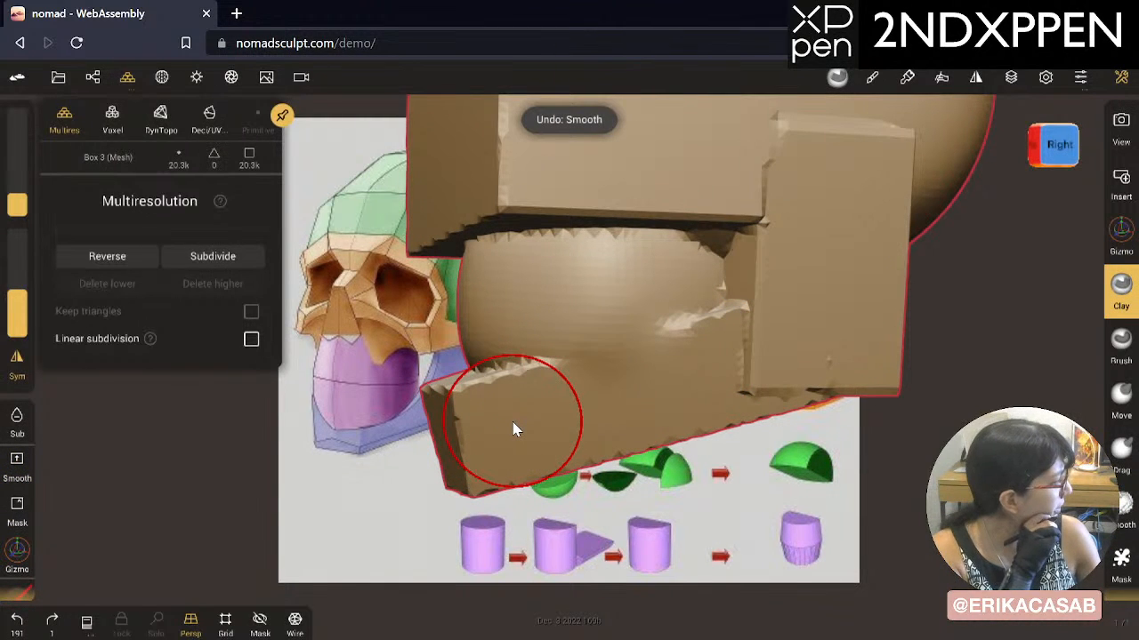
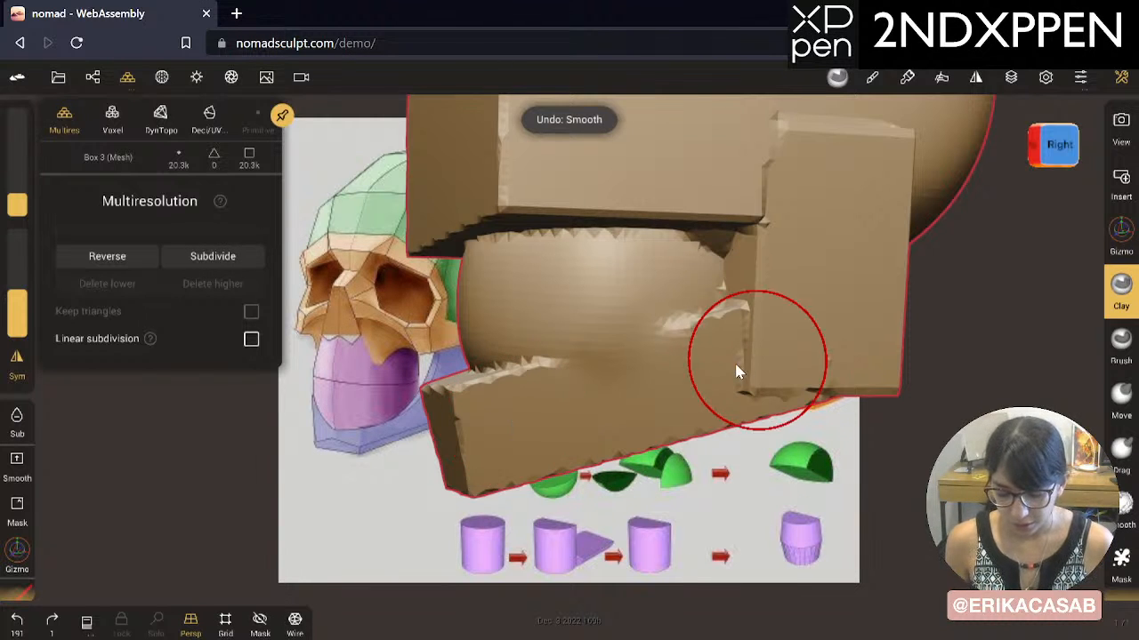
# Step: Smooth the lower corner and underside of the upright box at the back of the jaw, undoing the excess strokes
pyautogui.moveTo(842, 360); pyautogui.dragTo(836, 338)
pyautogui.keyDown('shift'); pyautogui.moveTo(842, 386); pyautogui.dragTo(840, 362); pyautogui.keyUp('shift')
pyautogui.hotkey('ctrl', 'z')
pyautogui.hotkey('ctrl', 'z')
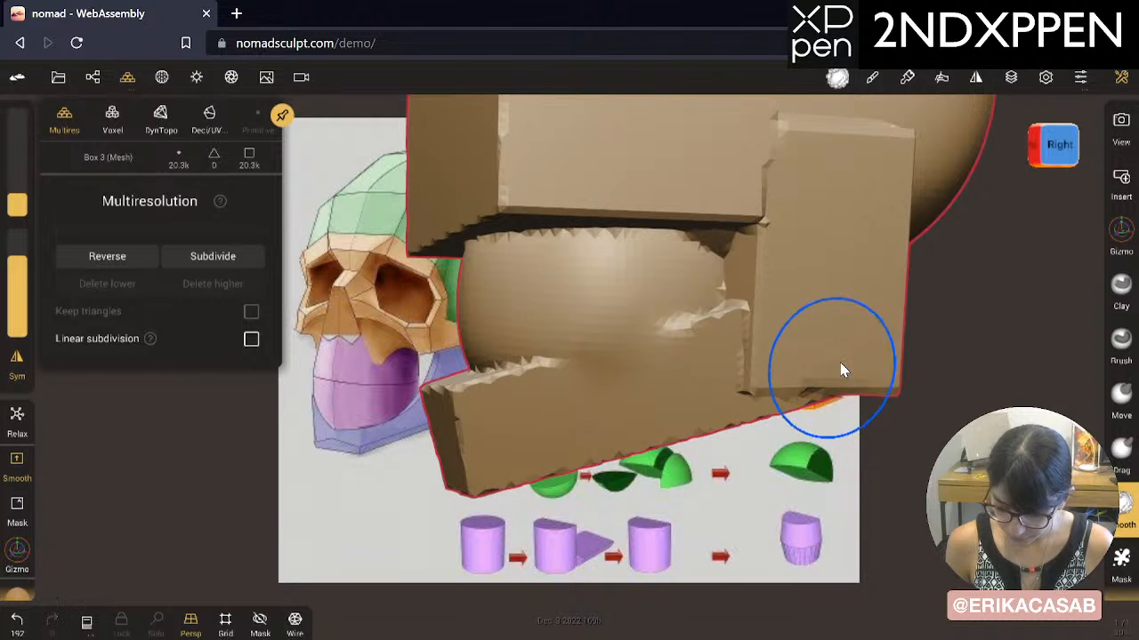
pyautogui.moveTo(890, 477)
pyautogui.mouseDown()
pyautogui.moveTo(873, 296)
pyautogui.moveTo(731, 331)
pyautogui.moveTo(720, 310)
pyautogui.mouseUp()
pyautogui.moveTo(851, 265)
pyautogui.keyDown('shift'); pyautogui.mouseDown()
pyautogui.moveTo(830, 279)
pyautogui.moveTo(843, 321)
pyautogui.mouseUp(); pyautogui.keyUp('shift')
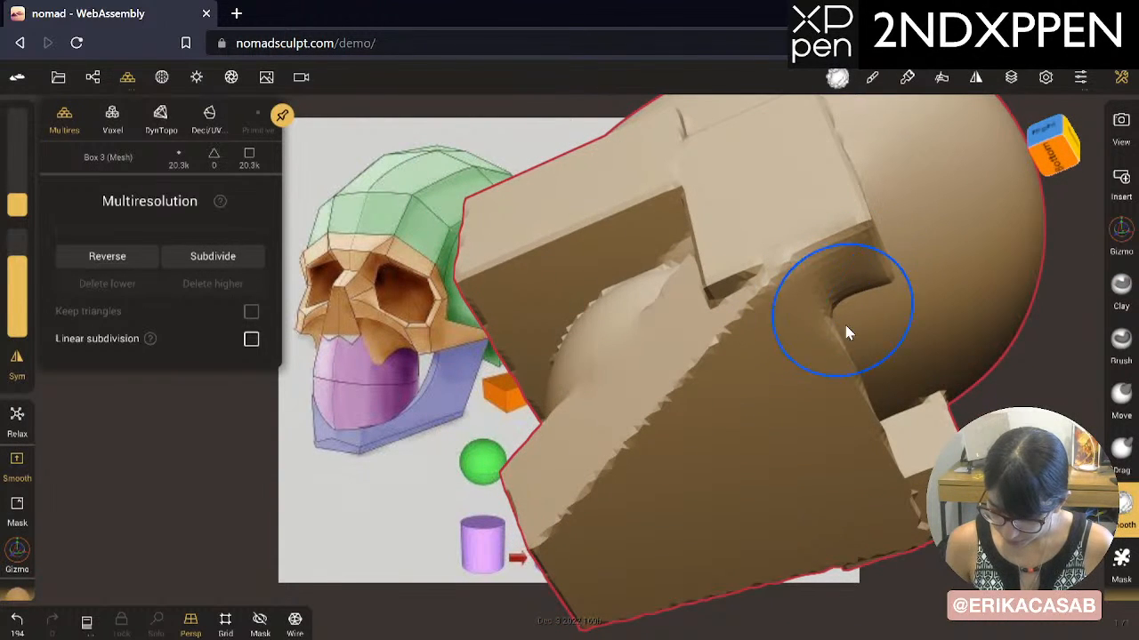
pyautogui.moveTo(924, 375); pyautogui.dragTo(825, 320)
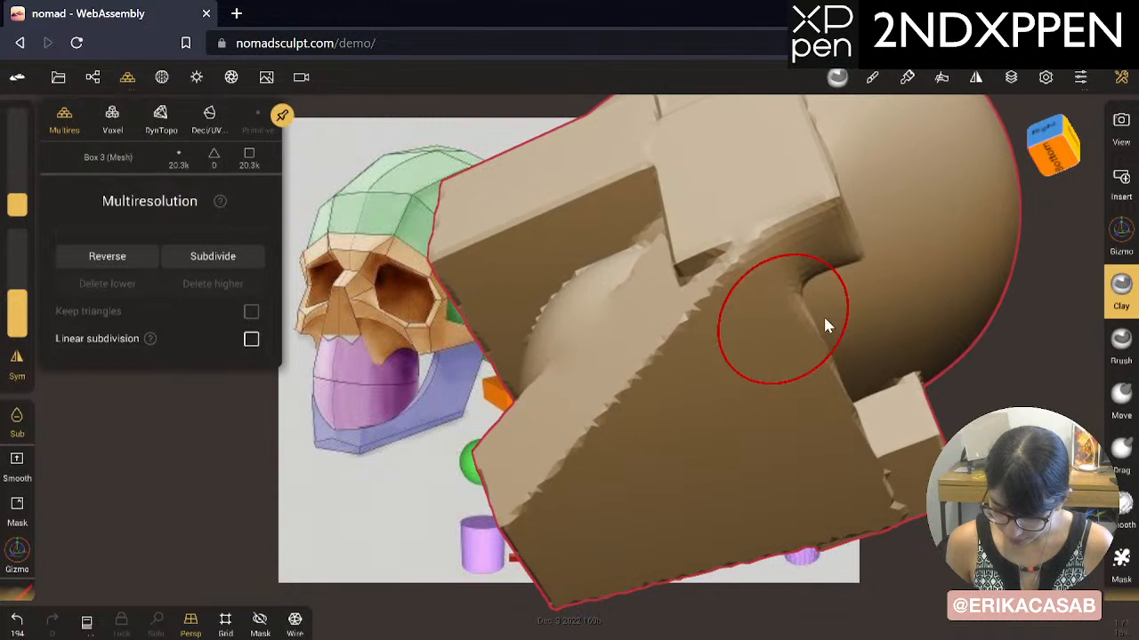
pyautogui.hotkey('ctrl', 'z')
# Step: Smooth the jagged seam around the rounded mouth piece, along the lower jaw box and at the upright rear box
pyautogui.moveTo(531, 405)
pyautogui.mouseDown()
pyautogui.moveTo(463, 399)
pyautogui.moveTo(839, 364)
pyautogui.mouseUp()
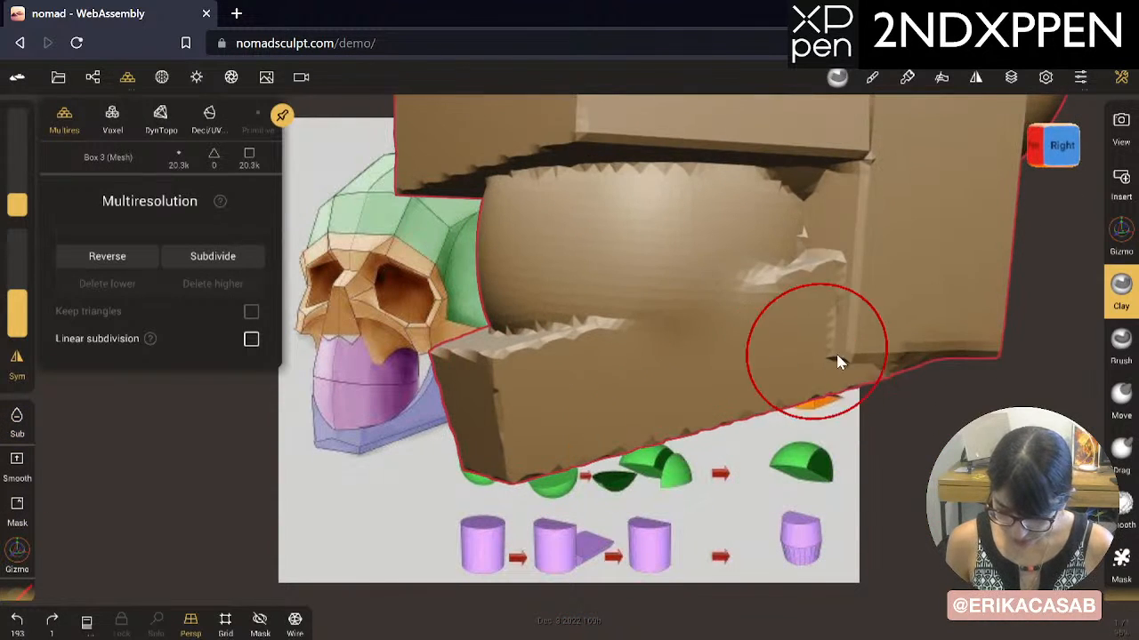
pyautogui.moveTo(841, 462); pyautogui.dragTo(934, 491)
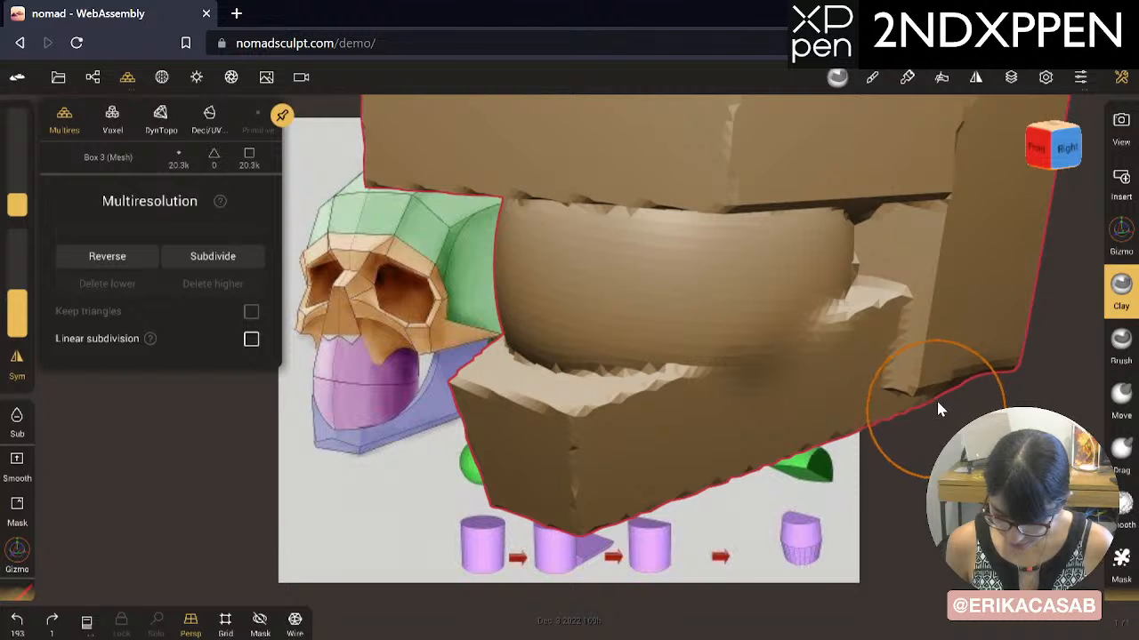
pyautogui.keyDown('shift'); pyautogui.moveTo(671, 402); pyautogui.dragTo(584, 427); pyautogui.keyUp('shift')
pyautogui.moveTo(729, 396)
pyautogui.keyDown('alt'); pyautogui.mouseDown(button='right')
pyautogui.moveTo(523, 421)
pyautogui.moveTo(399, 414)
pyautogui.mouseUp(button='right'); pyautogui.keyUp('alt')
pyautogui.moveTo(850, 427)
pyautogui.mouseDown(button='right')
pyautogui.moveTo(818, 391)
pyautogui.moveTo(794, 385)
pyautogui.mouseUp(button='right')
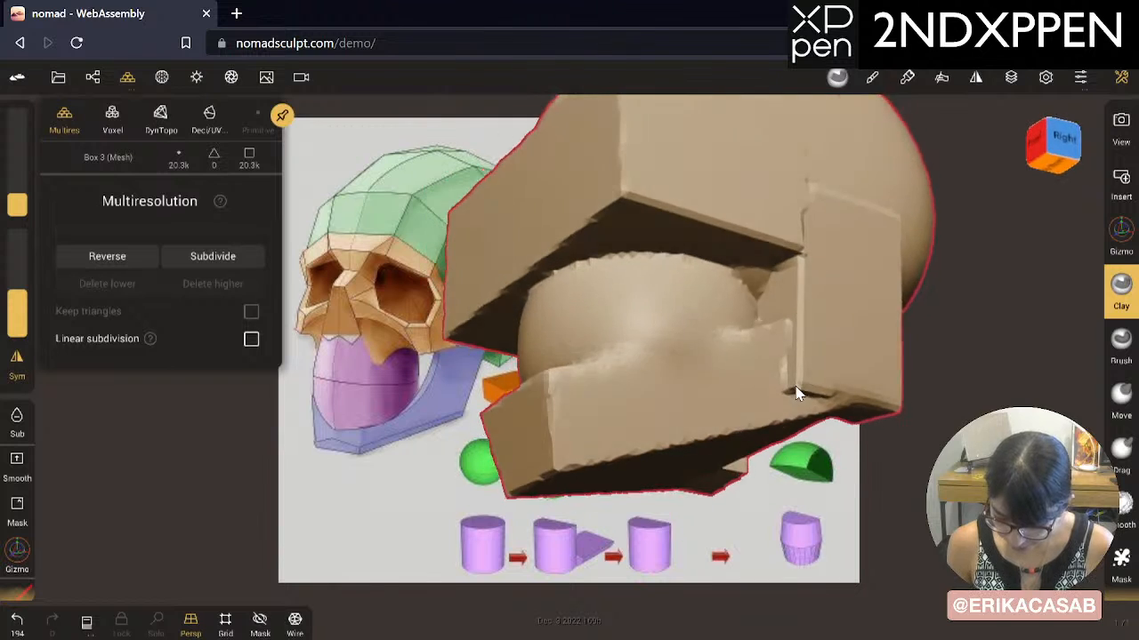
pyautogui.moveTo(767, 276)
pyautogui.keyDown('shift'); pyautogui.mouseDown()
pyautogui.moveTo(759, 293)
pyautogui.moveTo(707, 316)
pyautogui.mouseUp(); pyautogui.keyUp('shift')
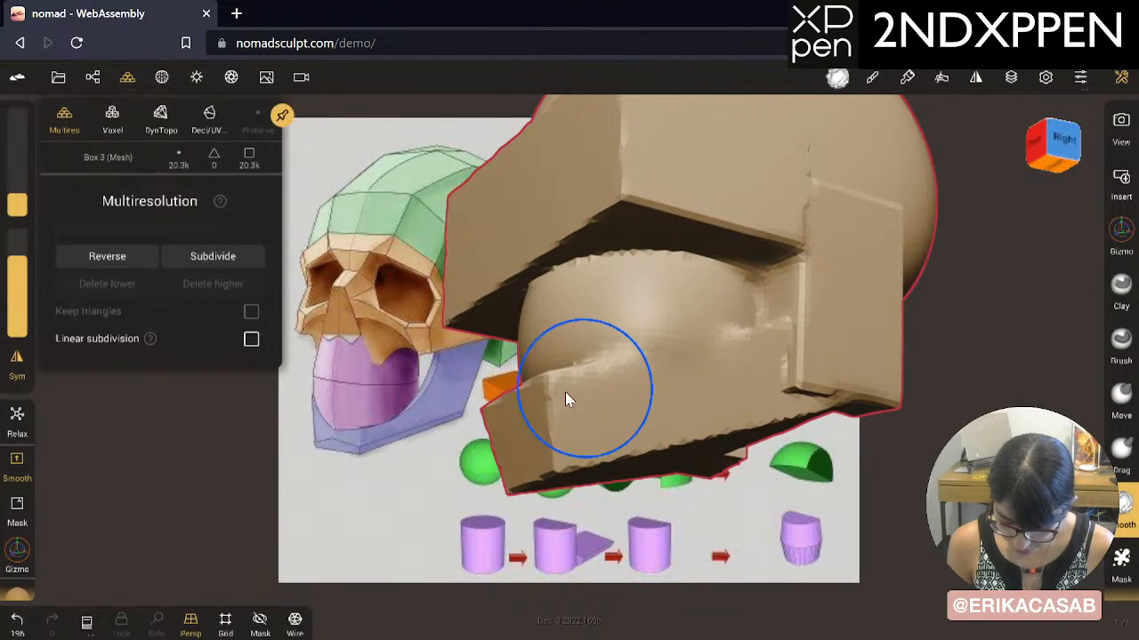
# Step: Smooth the front corner, chin edges and underside of the lower jaw box
pyautogui.keyDown('shift'); pyautogui.moveTo(519, 417); pyautogui.dragTo(509, 434); pyautogui.keyUp('shift')
pyautogui.moveTo(384, 450); pyautogui.dragTo(740, 512)
pyautogui.keyDown('shift'); pyautogui.moveTo(647, 445); pyautogui.dragTo(640, 481); pyautogui.keyUp('shift')
pyautogui.moveTo(449, 481); pyautogui.dragTo(516, 480)
pyautogui.keyDown('shift'); pyautogui.moveTo(560, 431); pyautogui.dragTo(533, 416); pyautogui.keyUp('shift')
# Step: Try smoothing the side edge of the face box from the front, and undo the stroke
pyautogui.moveTo(735, 400)
pyautogui.mouseDown()
pyautogui.moveTo(652, 405)
pyautogui.moveTo(746, 390)
pyautogui.mouseUp()
pyautogui.keyDown('ctrl'); pyautogui.moveTo(737, 389); pyautogui.dragTo(129, 395); pyautogui.keyUp('ctrl')
pyautogui.moveTo(841, 334); pyautogui.dragTo(719, 480)
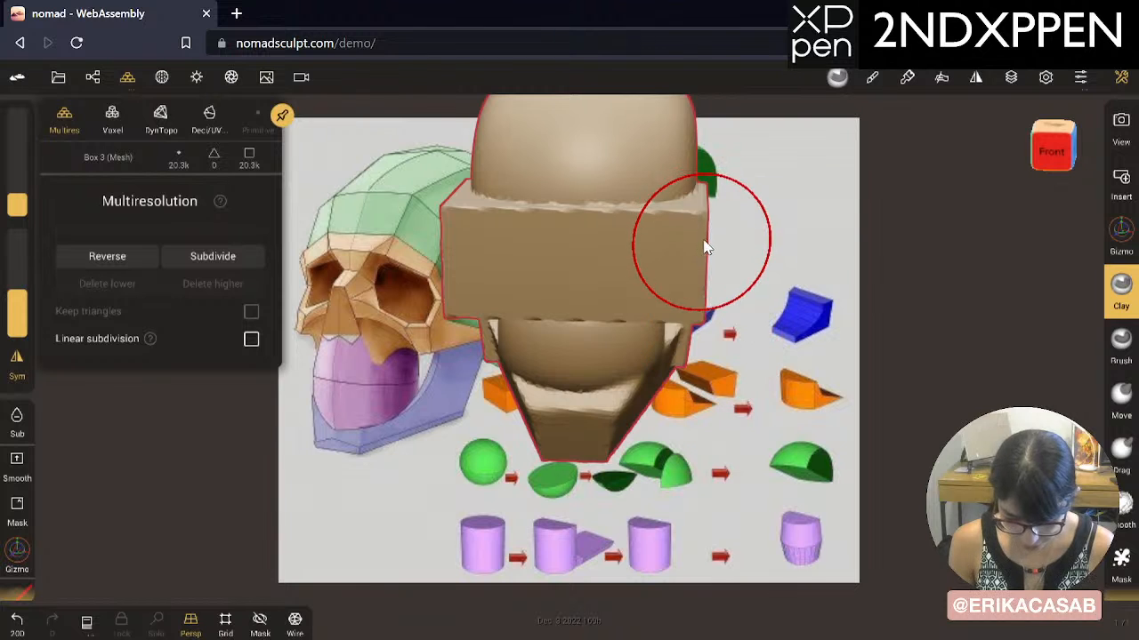
pyautogui.keyDown('shift'); pyautogui.moveTo(705, 246); pyautogui.dragTo(699, 259); pyautogui.keyUp('shift')
pyautogui.hotkey('ctrl', 'z')
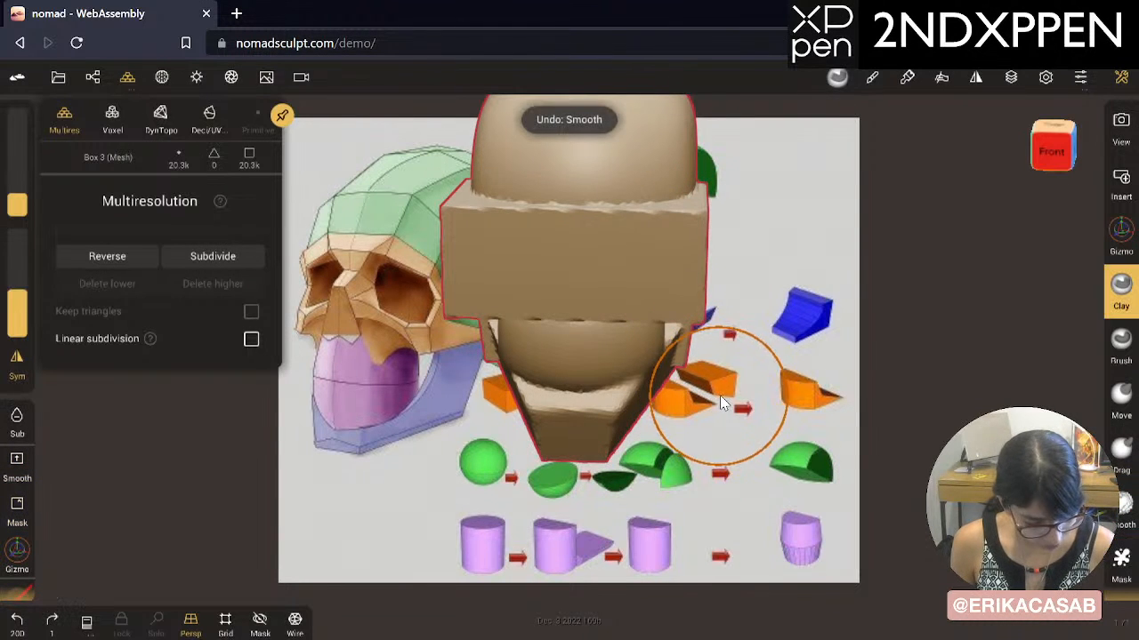
pyautogui.hotkey('ctrl', 'z')
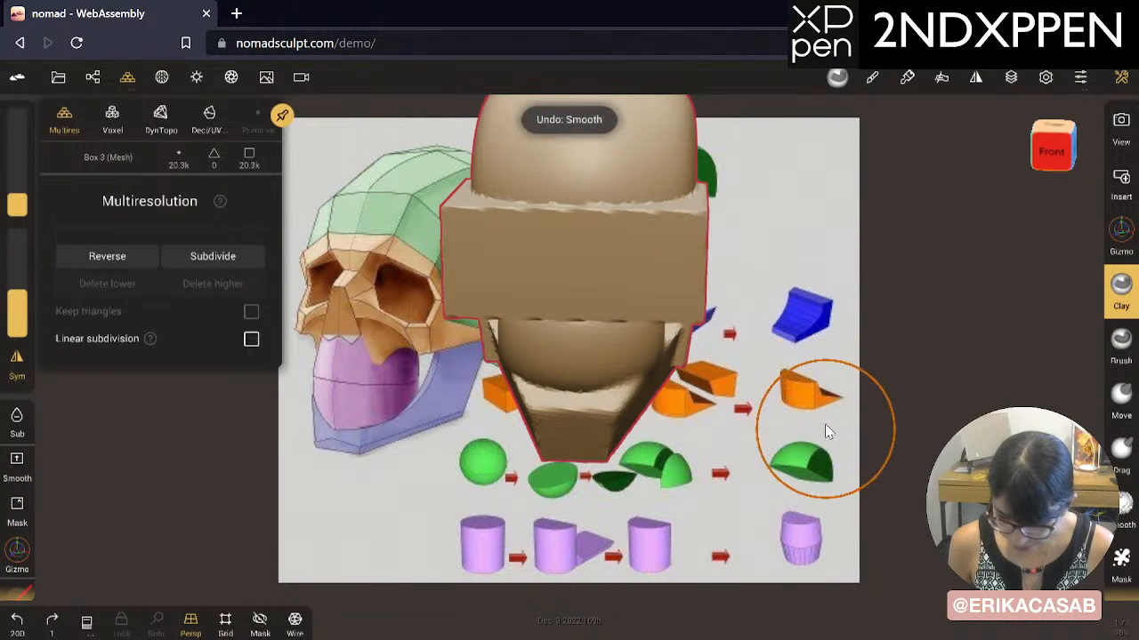
# Step: Compare the Local and World symmetry methods for the merged skull mesh and set the symmetry method to World
pyautogui.click(975, 77)
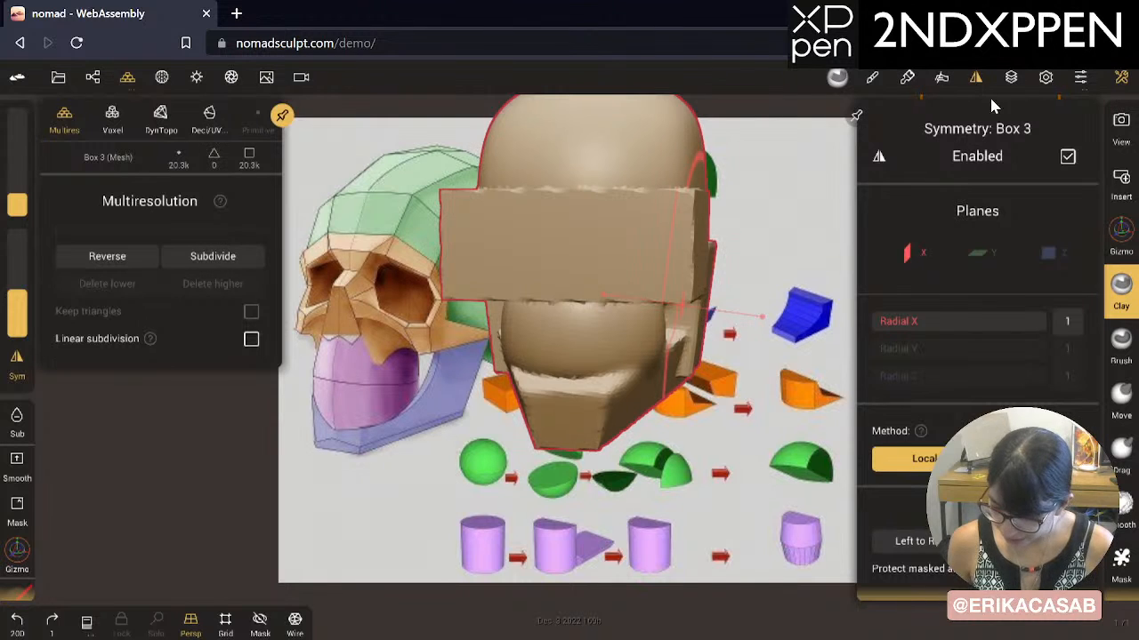
pyautogui.moveTo(1002, 391); pyautogui.dragTo(997, 247)
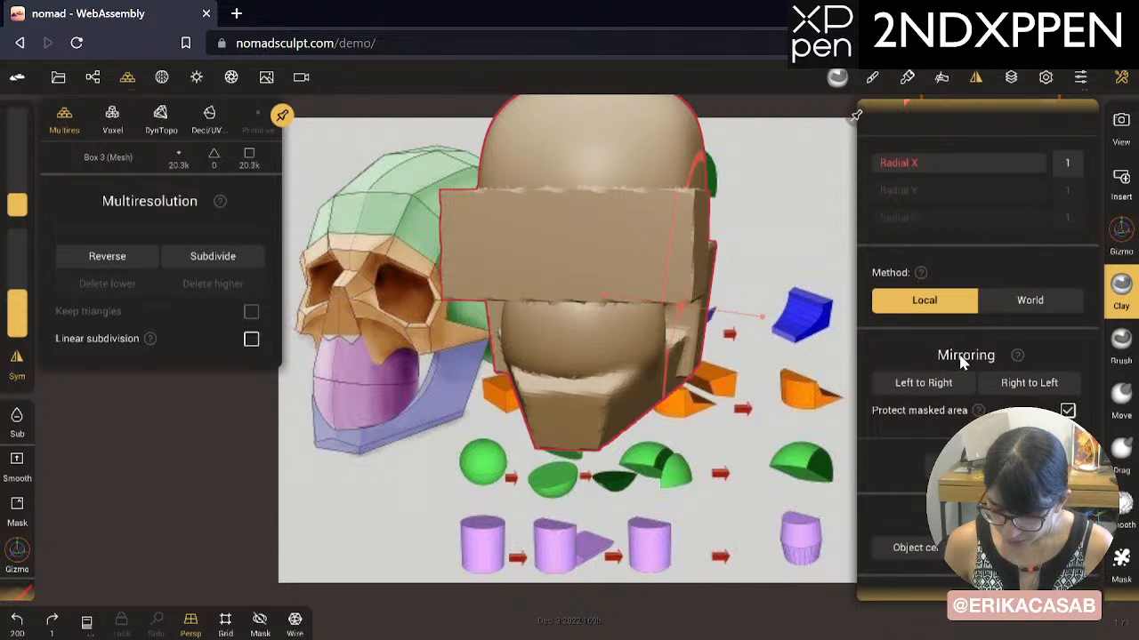
pyautogui.moveTo(788, 457); pyautogui.dragTo(943, 200)
pyautogui.click(975, 77)
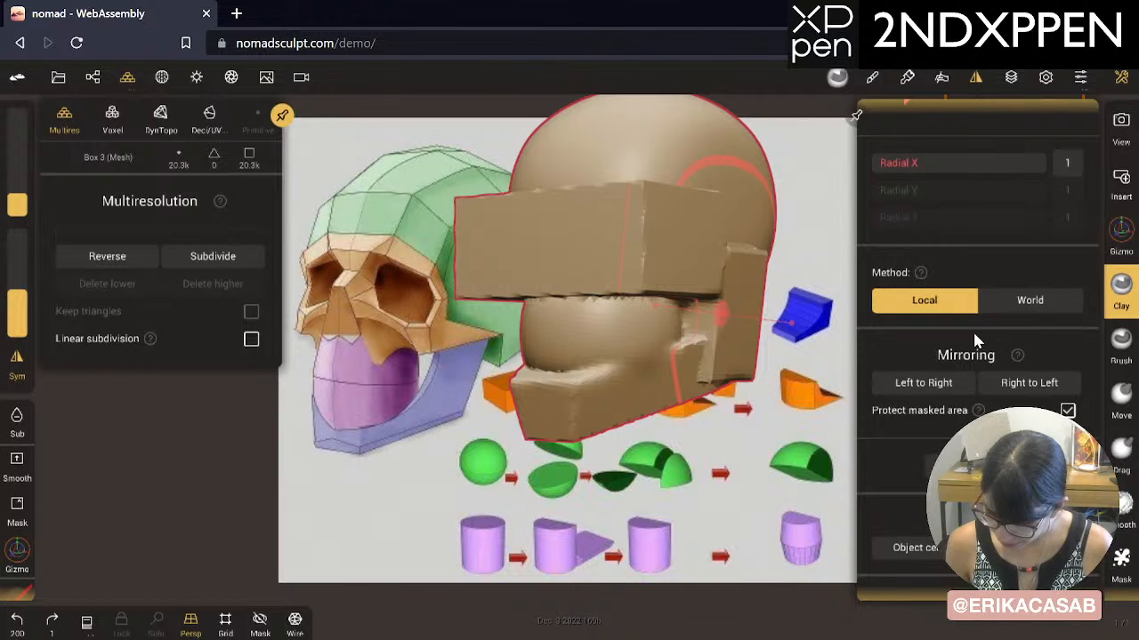
pyautogui.click(1016, 307)
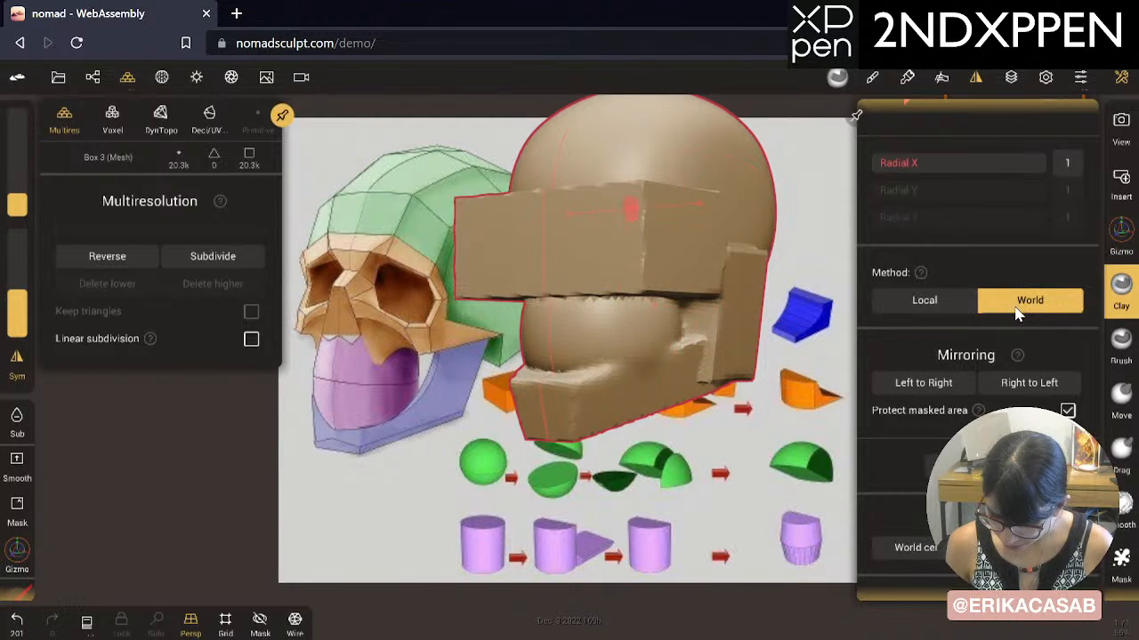
pyautogui.click(959, 318)
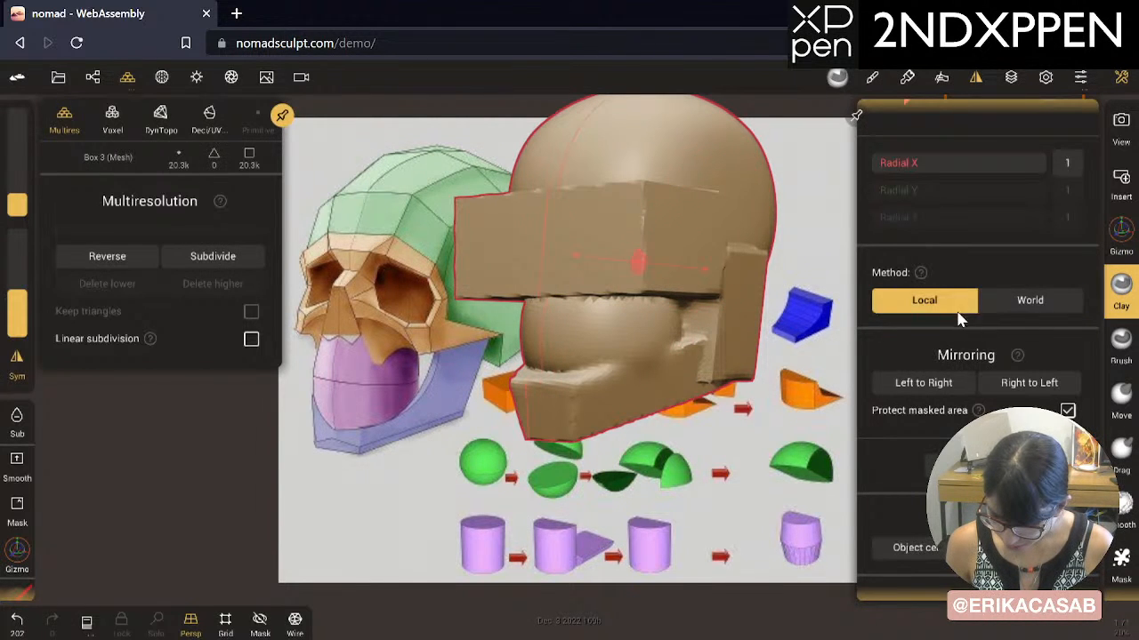
pyautogui.click(1018, 309)
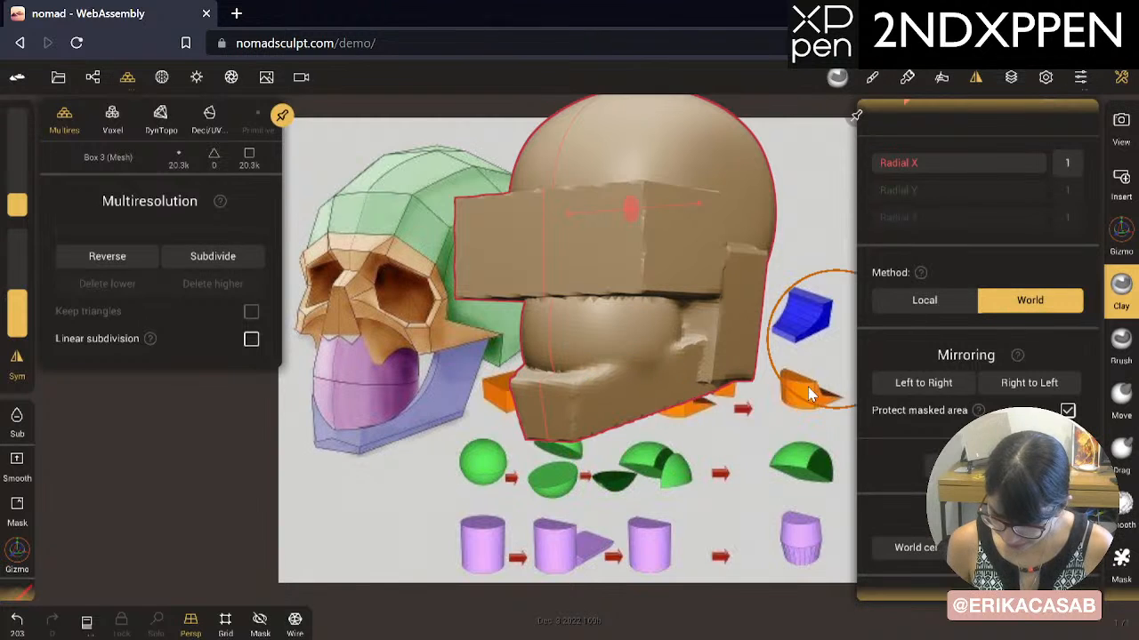
# Step: Mirror the skull mesh from right to left, accepting to enforce symmetry by mirroring the mesh
pyautogui.click(1028, 384)
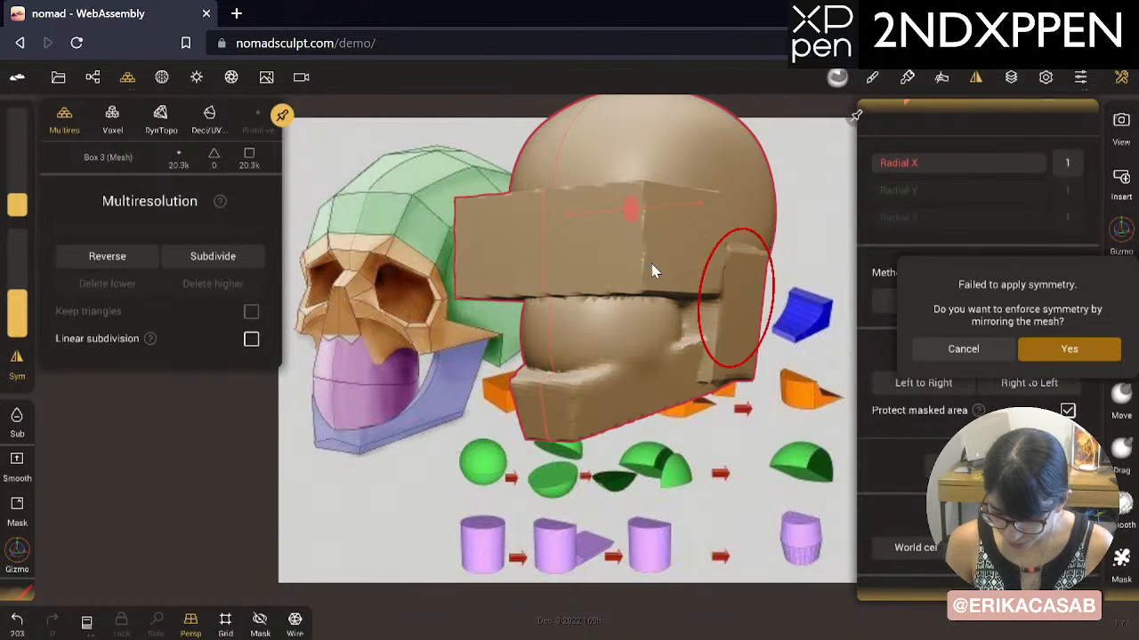
pyautogui.click(1047, 358)
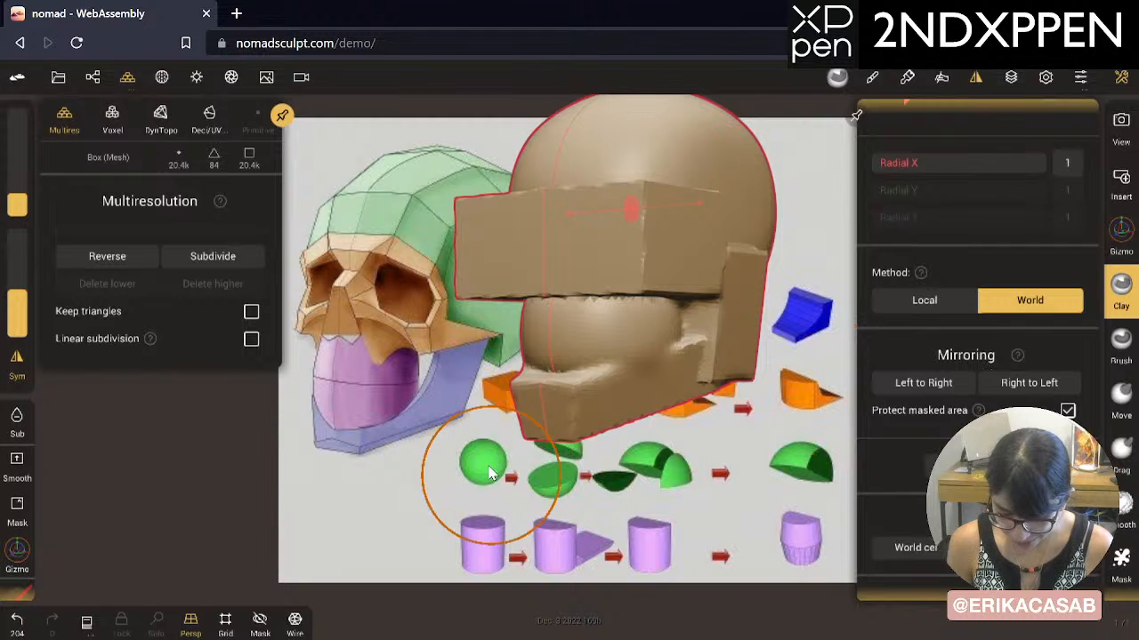
pyautogui.moveTo(490, 471)
pyautogui.mouseDown()
pyautogui.moveTo(879, 463)
pyautogui.moveTo(436, 462)
pyautogui.mouseUp()
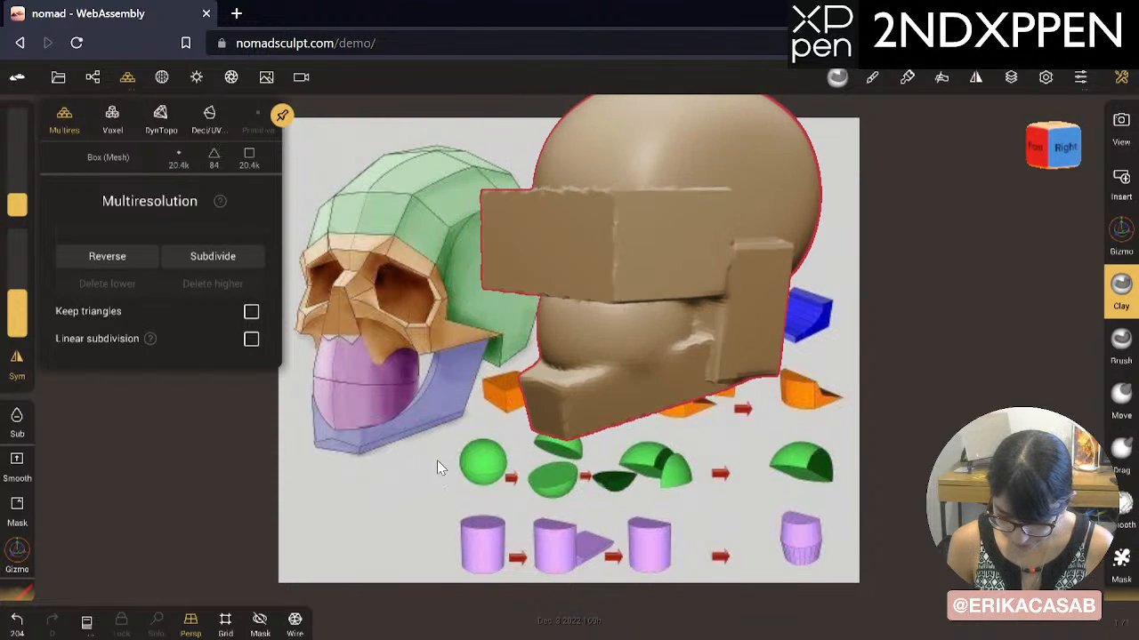
# Step: Smooth the side of the jaw and the top edge of the face box symmetrically, undoing unwanted strokes
pyautogui.moveTo(748, 267)
pyautogui.mouseDown()
pyautogui.moveTo(740, 241)
pyautogui.moveTo(741, 283)
pyautogui.moveTo(673, 356)
pyautogui.moveTo(597, 395)
pyautogui.mouseUp()
pyautogui.hotkey('ctrl', 'z')
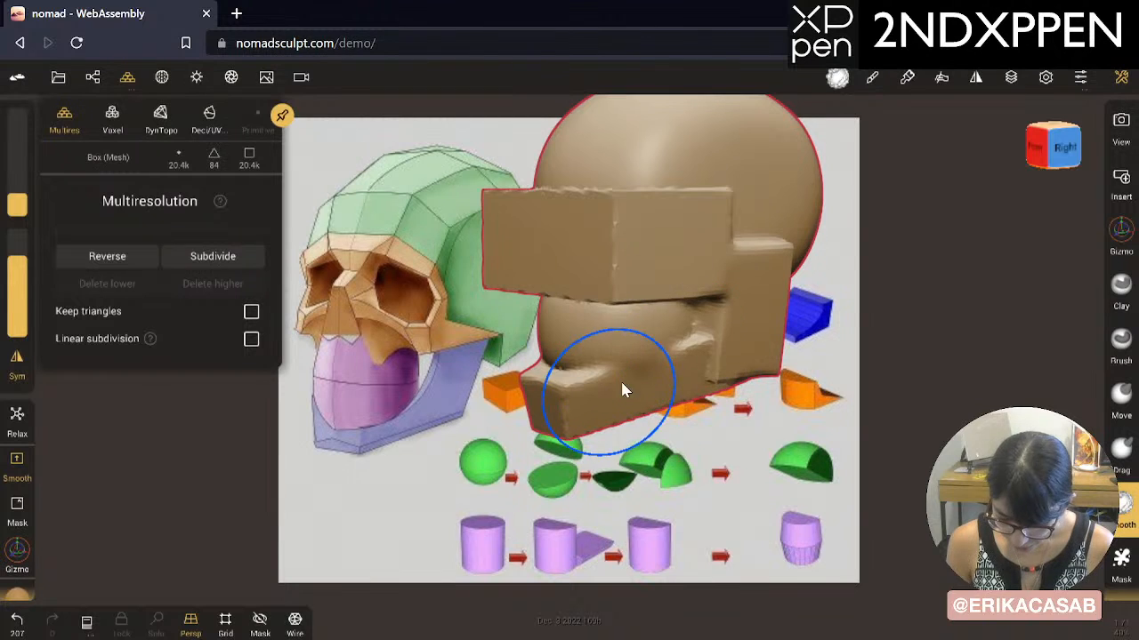
pyautogui.keyDown('shift'); pyautogui.moveTo(726, 195); pyautogui.dragTo(610, 190); pyautogui.keyUp('shift')
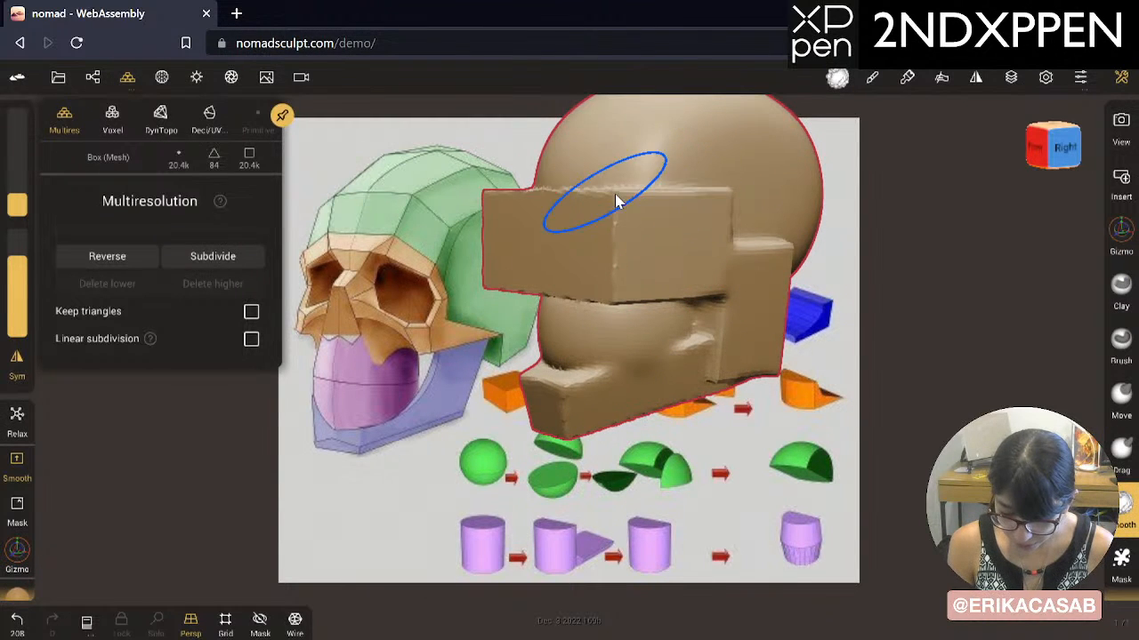
pyautogui.moveTo(909, 212); pyautogui.dragTo(956, 360)
pyautogui.moveTo(656, 305)
pyautogui.keyDown('shift'); pyautogui.mouseDown()
pyautogui.moveTo(554, 241)
pyautogui.moveTo(666, 300)
pyautogui.mouseUp(); pyautogui.keyUp('shift')
pyautogui.hotkey('ctrl', 'z')
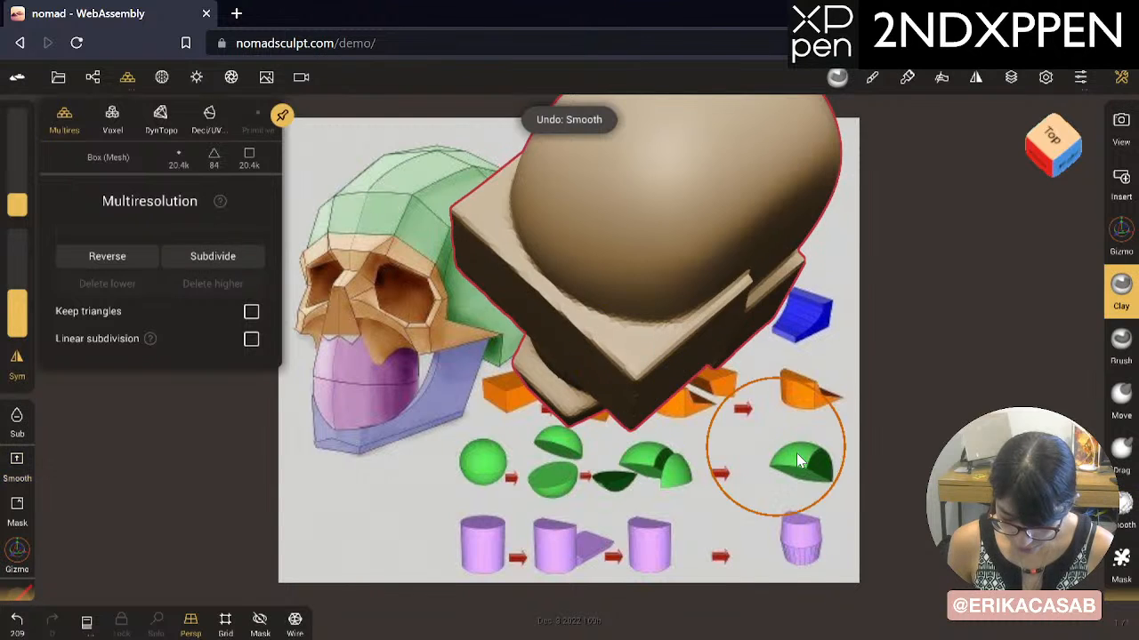
# Step: Smooth the edges of the face box and upright jaw boxes from several angles, undoing the unwanted strokes
pyautogui.moveTo(775, 448); pyautogui.dragTo(788, 275)
pyautogui.moveTo(703, 254)
pyautogui.keyDown('shift'); pyautogui.mouseDown()
pyautogui.moveTo(645, 241)
pyautogui.moveTo(623, 257)
pyautogui.moveTo(628, 278)
pyautogui.mouseUp(); pyautogui.keyUp('shift')
pyautogui.moveTo(838, 293)
pyautogui.mouseDown()
pyautogui.moveTo(841, 351)
pyautogui.moveTo(697, 327)
pyautogui.mouseUp()
pyautogui.keyDown('shift'); pyautogui.moveTo(766, 233); pyautogui.dragTo(746, 198); pyautogui.keyUp('shift')
pyautogui.moveTo(831, 378)
pyautogui.mouseDown()
pyautogui.moveTo(692, 372)
pyautogui.moveTo(821, 232)
pyautogui.moveTo(790, 233)
pyautogui.mouseUp()
pyautogui.moveTo(657, 403)
pyautogui.keyDown('shift'); pyautogui.mouseDown()
pyautogui.moveTo(701, 367)
pyautogui.moveTo(606, 447)
pyautogui.moveTo(633, 433)
pyautogui.moveTo(569, 498)
pyautogui.moveTo(584, 488)
pyautogui.mouseUp(); pyautogui.keyUp('shift')
pyautogui.hotkey('ctrl', 'z')
pyautogui.moveTo(894, 369)
pyautogui.mouseDown()
pyautogui.moveTo(911, 346)
pyautogui.moveTo(897, 307)
pyautogui.moveTo(681, 336)
pyautogui.moveTo(676, 356)
pyautogui.moveTo(703, 311)
pyautogui.moveTo(663, 310)
pyautogui.moveTo(676, 294)
pyautogui.mouseUp()
pyautogui.hotkey('ctrl', 'z')
# Step: Smooth the back edges of the two upright jaw boxes and their junction with the cranium sphere
pyautogui.moveTo(826, 190); pyautogui.dragTo(849, 324)
pyautogui.moveTo(627, 267)
pyautogui.mouseDown()
pyautogui.moveTo(622, 325)
pyautogui.moveTo(614, 203)
pyautogui.mouseUp()
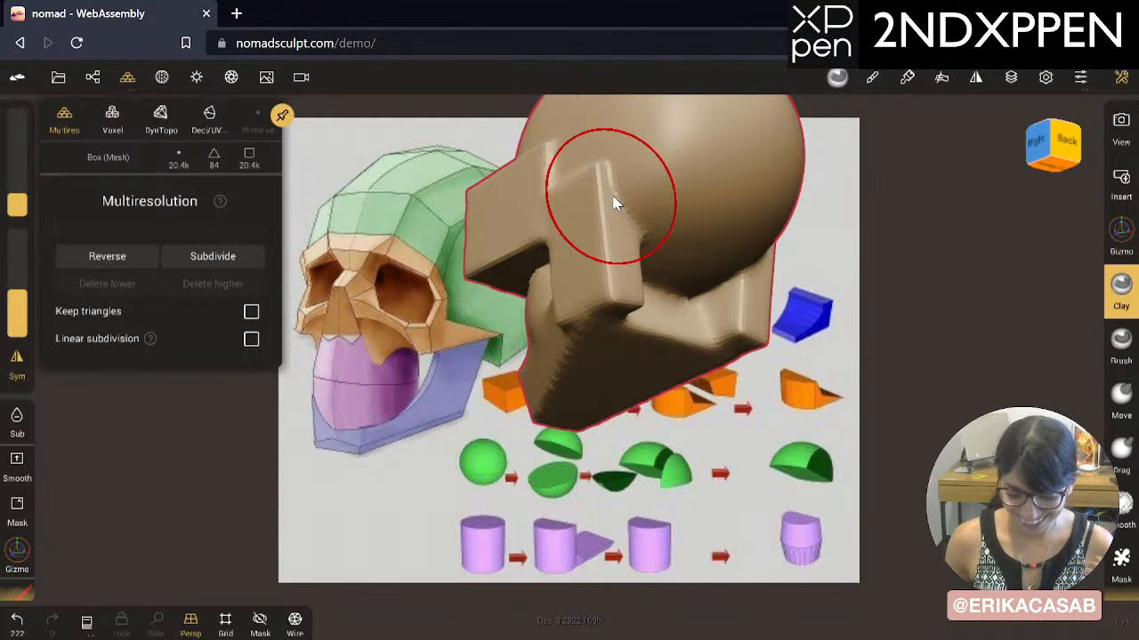
pyautogui.moveTo(954, 359); pyautogui.dragTo(792, 378)
pyautogui.moveTo(840, 282); pyautogui.dragTo(987, 317)
pyautogui.press('shift')
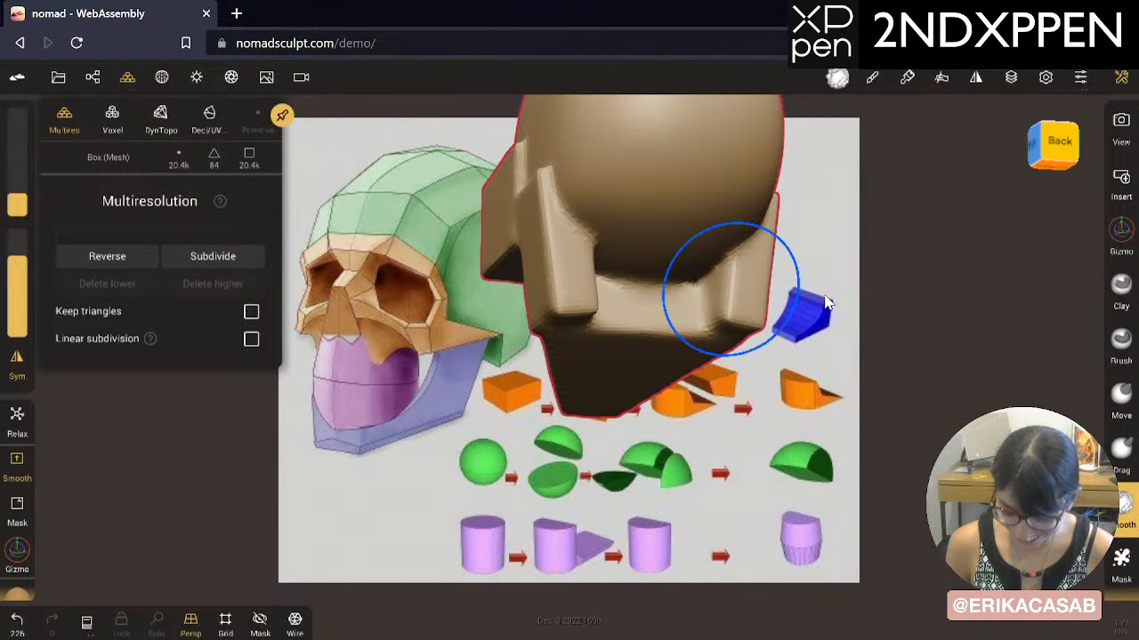
pyautogui.moveTo(864, 318)
pyautogui.mouseDown()
pyautogui.moveTo(976, 381)
pyautogui.moveTo(861, 360)
pyautogui.moveTo(693, 527)
pyautogui.moveTo(767, 400)
pyautogui.moveTo(769, 366)
pyautogui.mouseUp()
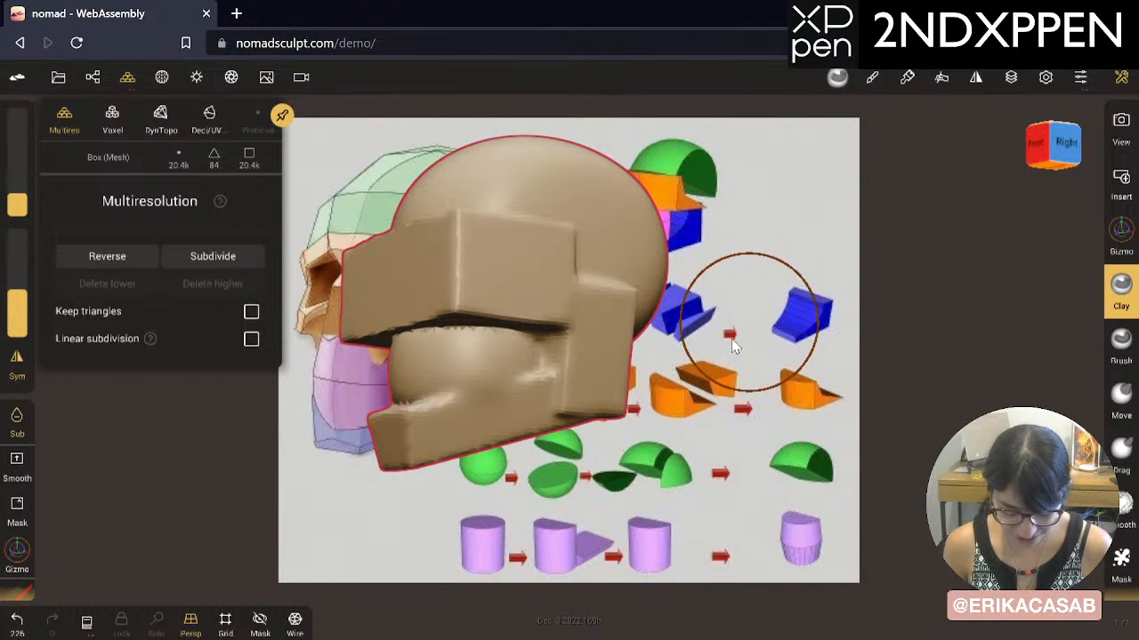
# Step: Smooth the chin edge of the lower jaw and the side seam between the face box and the upright jaw box
pyautogui.moveTo(723, 418)
pyautogui.mouseDown()
pyautogui.moveTo(795, 413)
pyautogui.moveTo(762, 435)
pyautogui.moveTo(738, 330)
pyautogui.mouseUp()
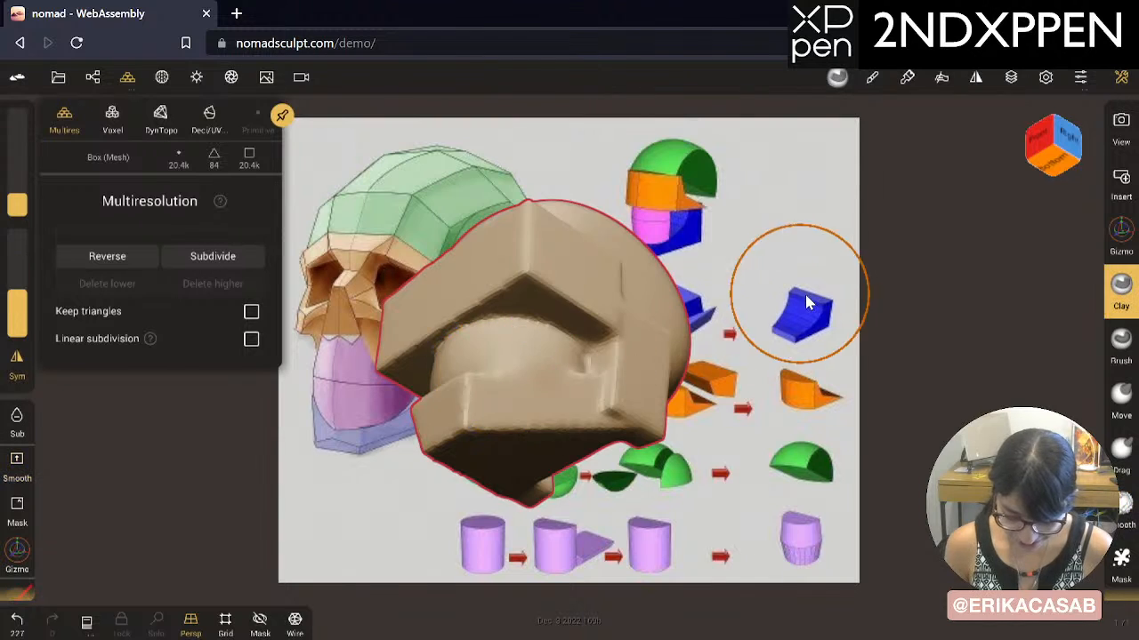
pyautogui.moveTo(800, 294); pyautogui.dragTo(808, 488)
pyautogui.moveTo(692, 462)
pyautogui.mouseDown()
pyautogui.moveTo(803, 427)
pyautogui.moveTo(486, 436)
pyautogui.mouseUp()
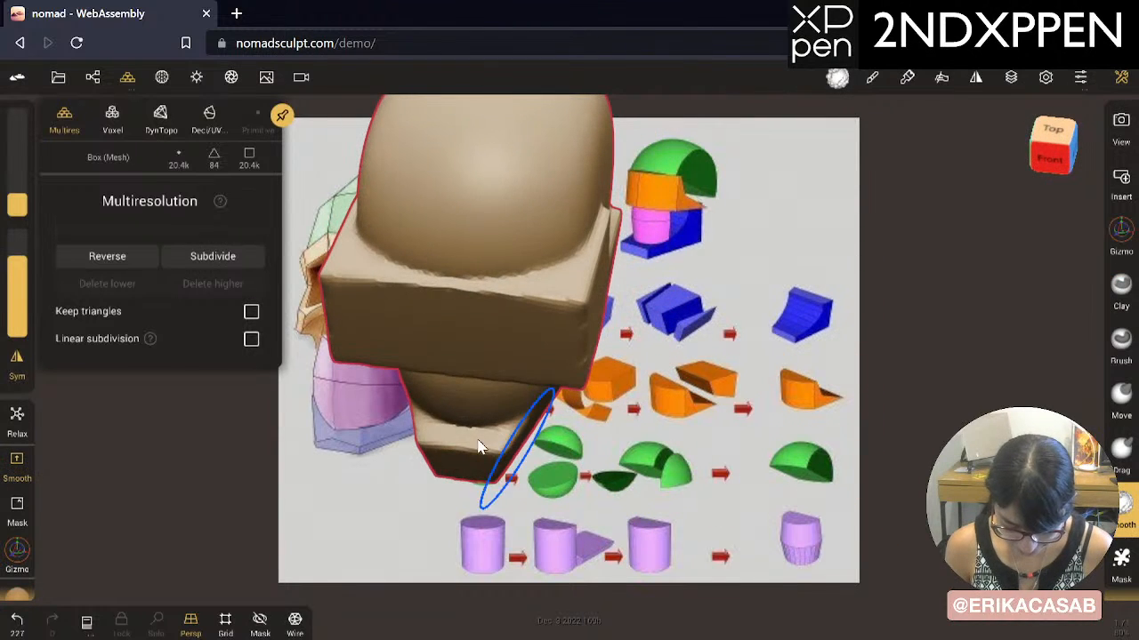
pyautogui.moveTo(715, 374); pyautogui.dragTo(427, 303)
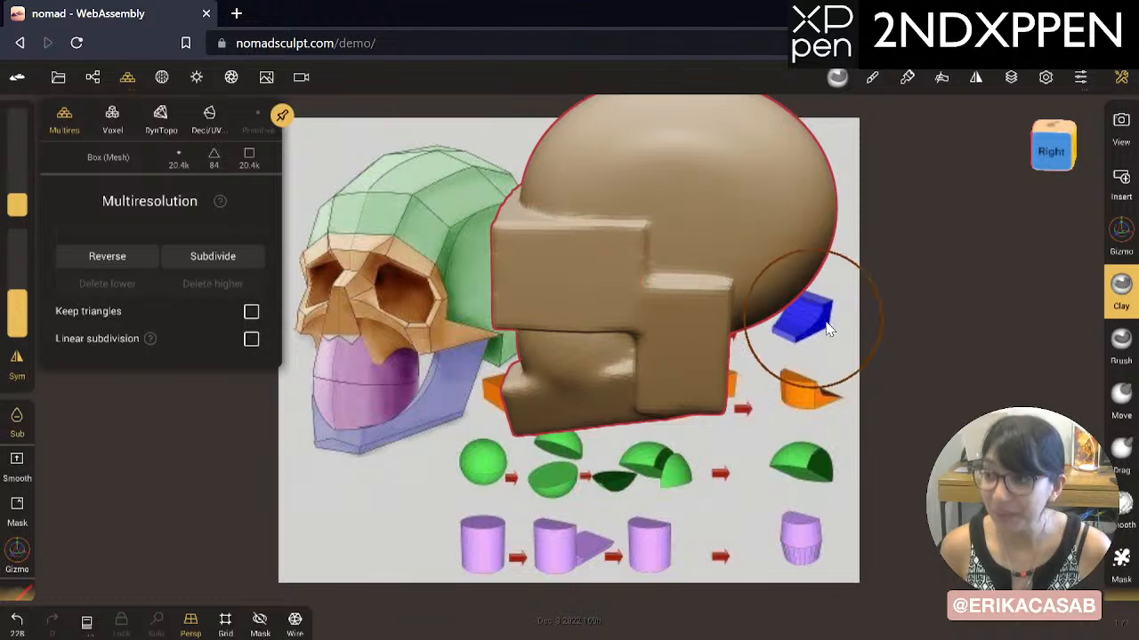
pyautogui.moveTo(825, 456); pyautogui.dragTo(801, 463, button='middle')
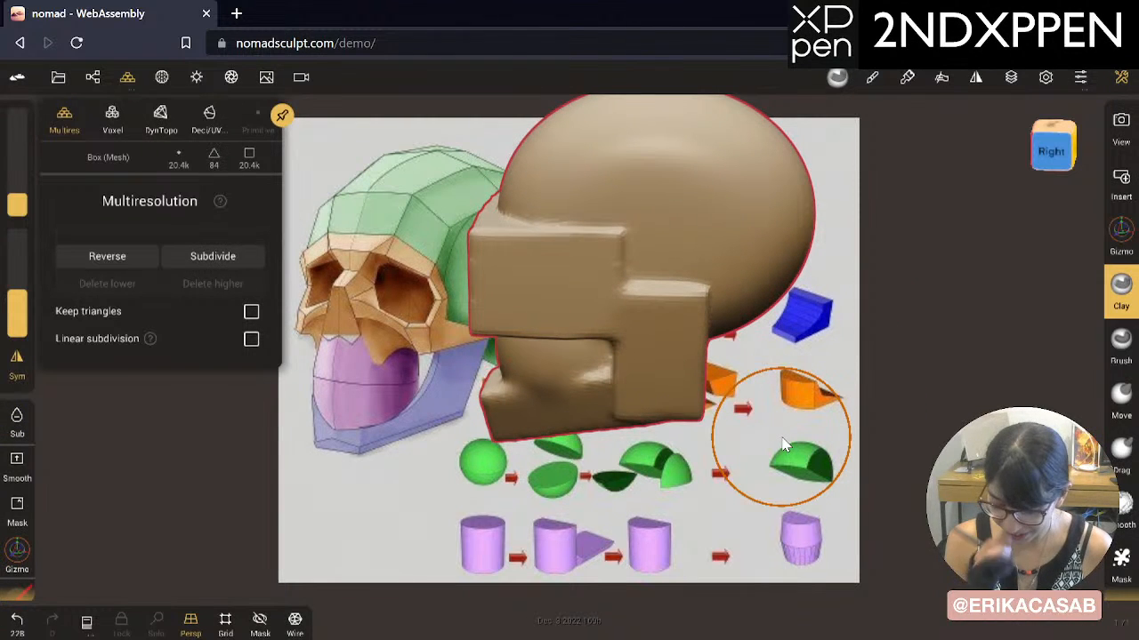
pyautogui.moveTo(640, 275)
pyautogui.keyDown('shift'); pyautogui.mouseDown()
pyautogui.moveTo(620, 259)
pyautogui.moveTo(679, 307)
pyautogui.mouseUp(); pyautogui.keyUp('shift')
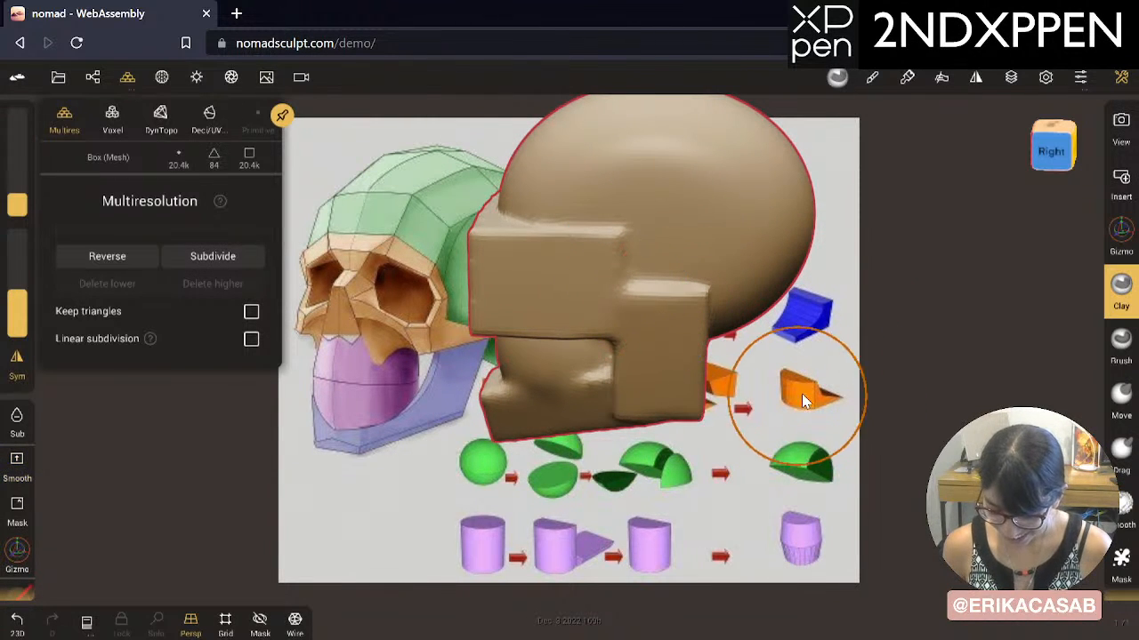
pyautogui.moveTo(775, 489); pyautogui.dragTo(761, 529, button='middle')
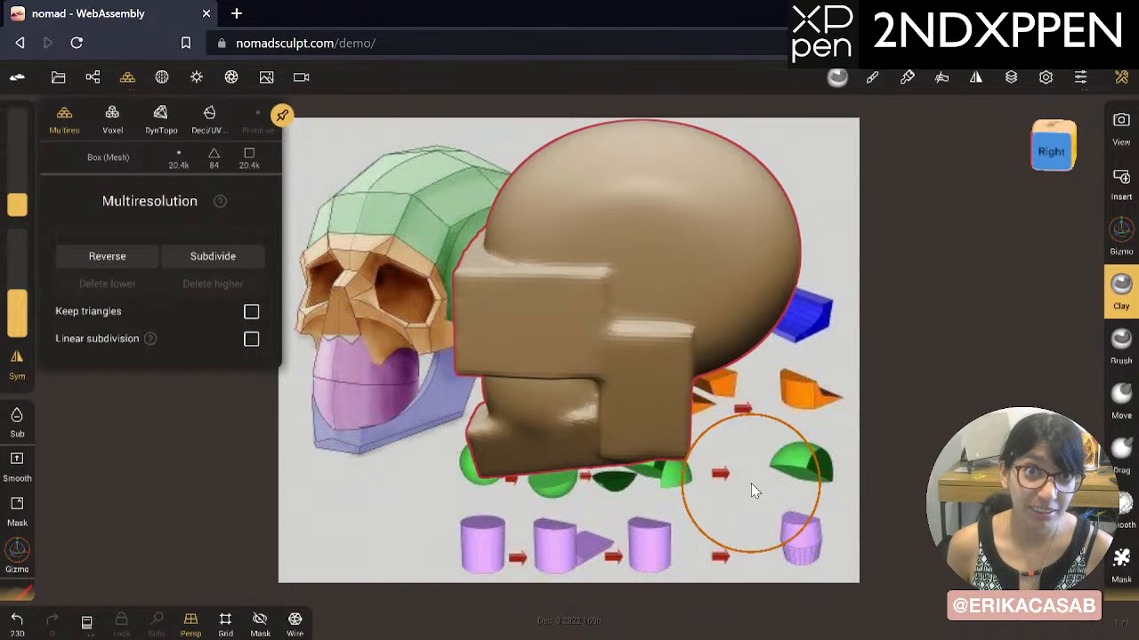
pyautogui.moveTo(751, 490)
pyautogui.mouseDown()
pyautogui.moveTo(864, 419)
pyautogui.moveTo(902, 436)
pyautogui.moveTo(827, 390)
pyautogui.mouseUp()
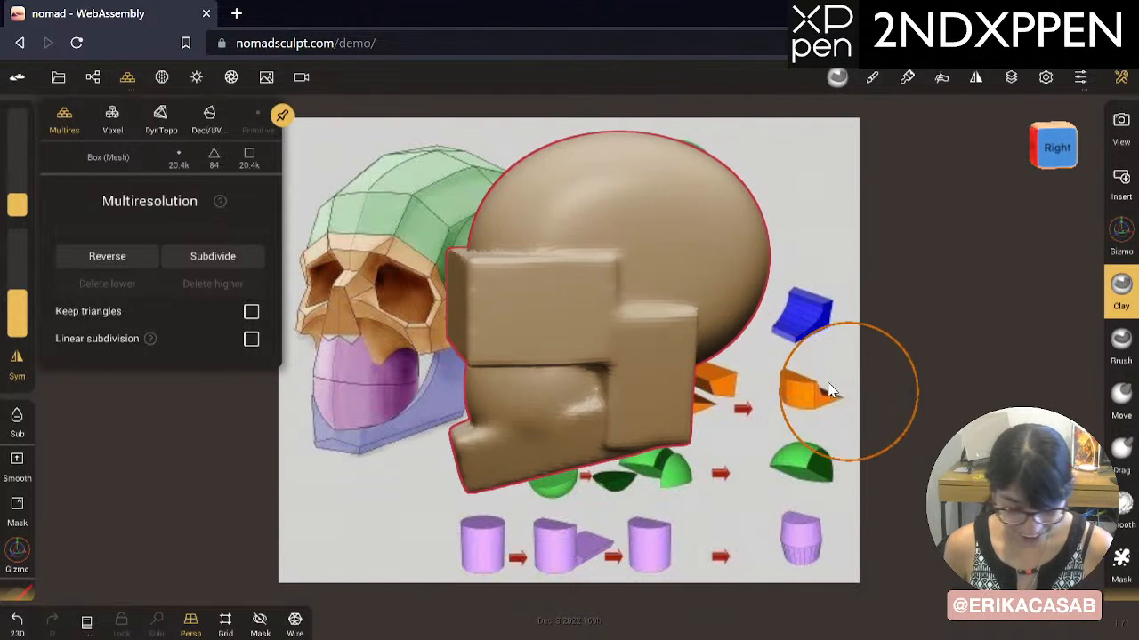
# Step: Add a sphere primitive, pull it forward out of the skull and shrink it to roughly eye-socket size
pyautogui.moveTo(297, 465); pyautogui.dragTo(298, 403)
pyautogui.click(93, 76)
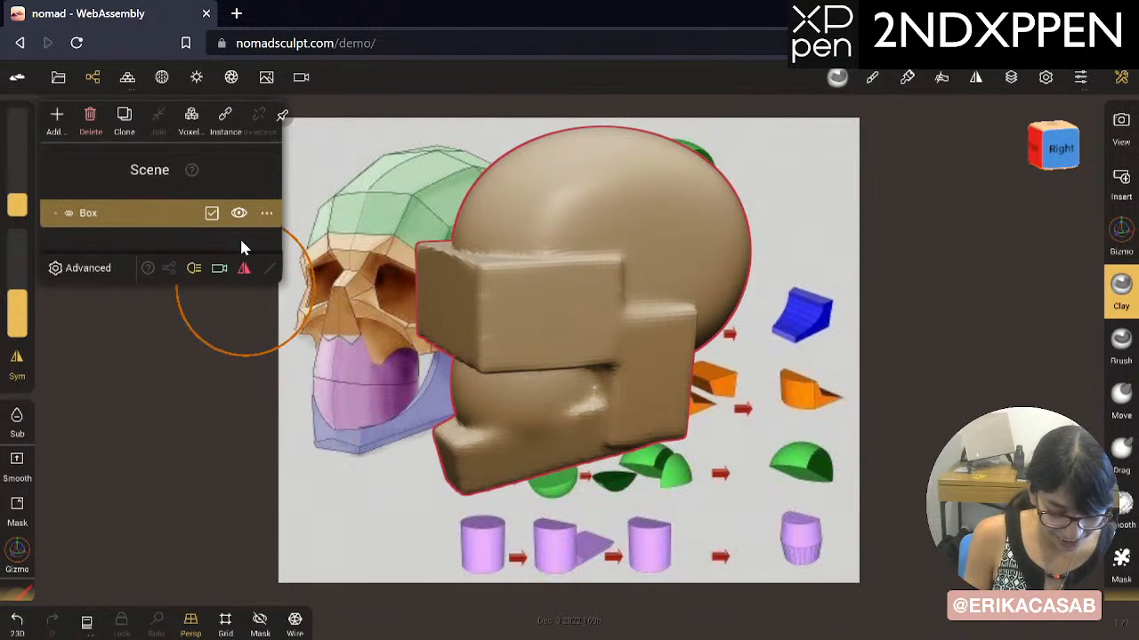
pyautogui.click(56, 115)
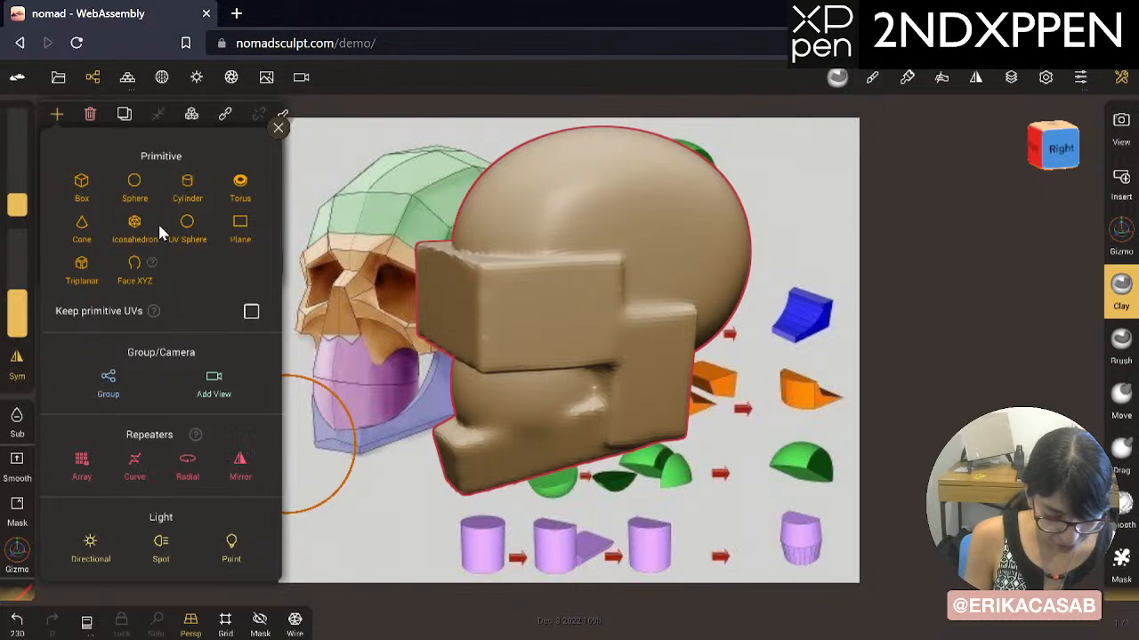
pyautogui.click(134, 187)
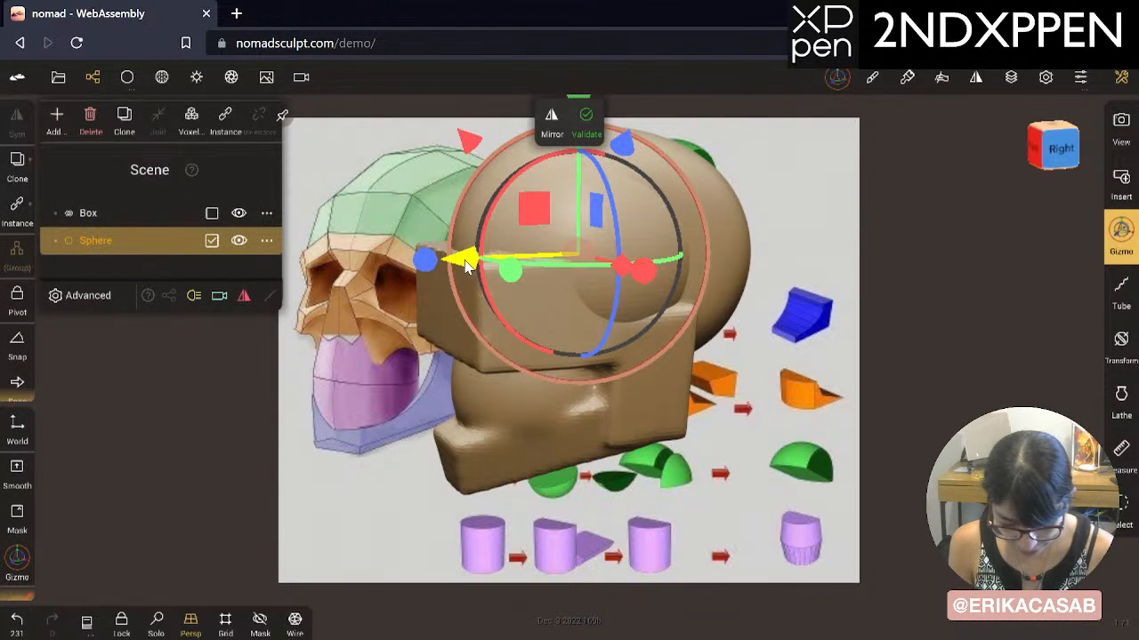
pyautogui.moveTo(426, 259); pyautogui.dragTo(304, 265)
pyautogui.moveTo(596, 234); pyautogui.dragTo(498, 267)
pyautogui.moveTo(467, 461); pyautogui.dragTo(697, 458)
pyautogui.moveTo(711, 225); pyautogui.dragTo(883, 385)
pyautogui.moveTo(786, 333); pyautogui.dragTo(771, 330, button='middle')
pyautogui.moveTo(869, 360); pyautogui.dragTo(654, 460)
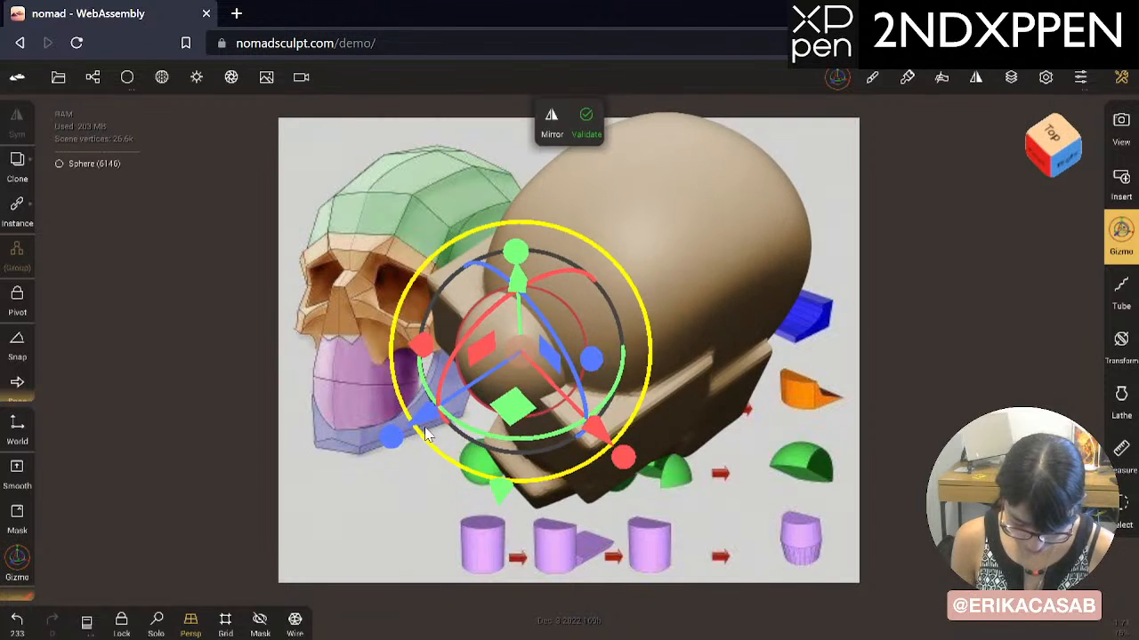
# Step: Move the sphere farther in front of the face box, squash it slightly in height and depth, and tilt it sideways
pyautogui.moveTo(428, 416); pyautogui.dragTo(327, 475)
pyautogui.moveTo(399, 552); pyautogui.dragTo(507, 444)
pyautogui.moveTo(477, 157); pyautogui.dragTo(485, 199)
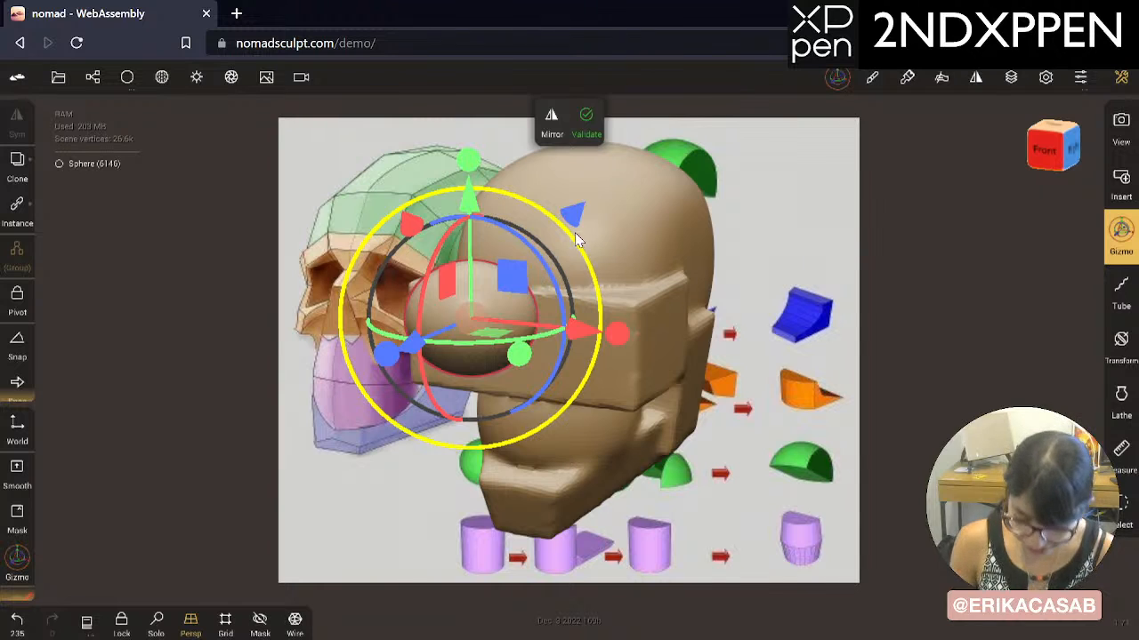
pyautogui.moveTo(576, 239); pyautogui.dragTo(592, 352)
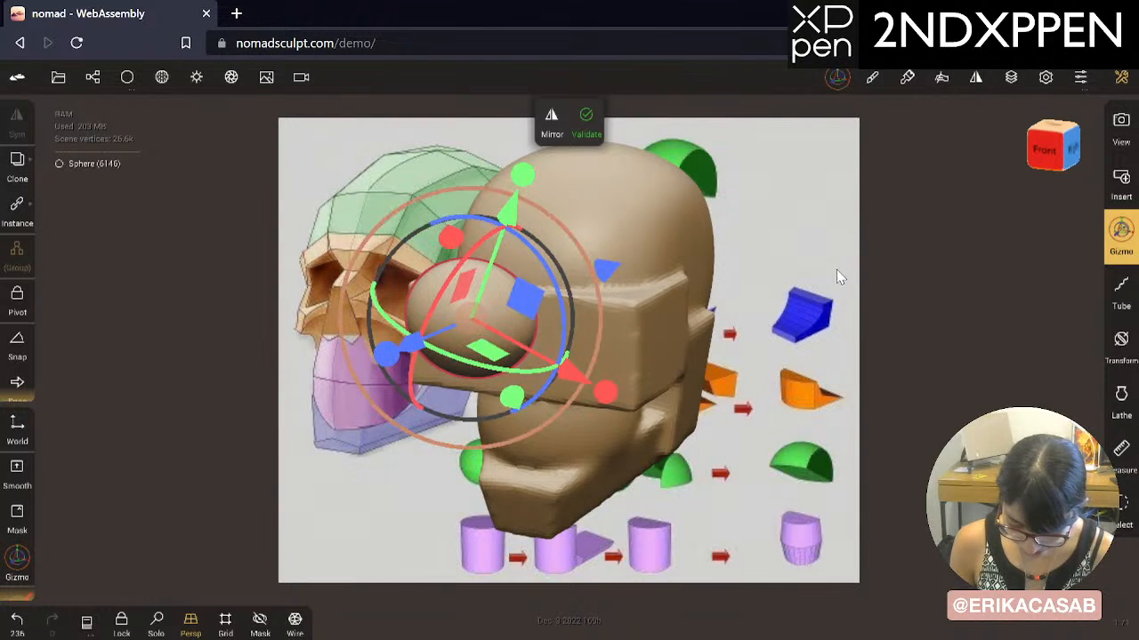
pyautogui.moveTo(836, 272); pyautogui.dragTo(683, 395)
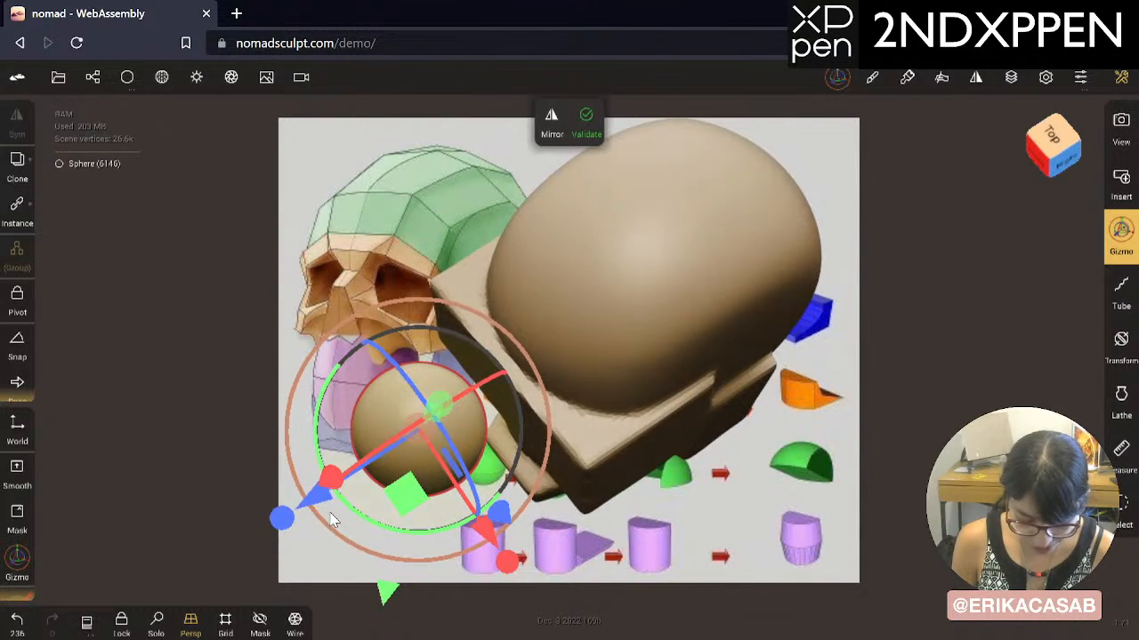
pyautogui.moveTo(295, 516); pyautogui.dragTo(329, 499)
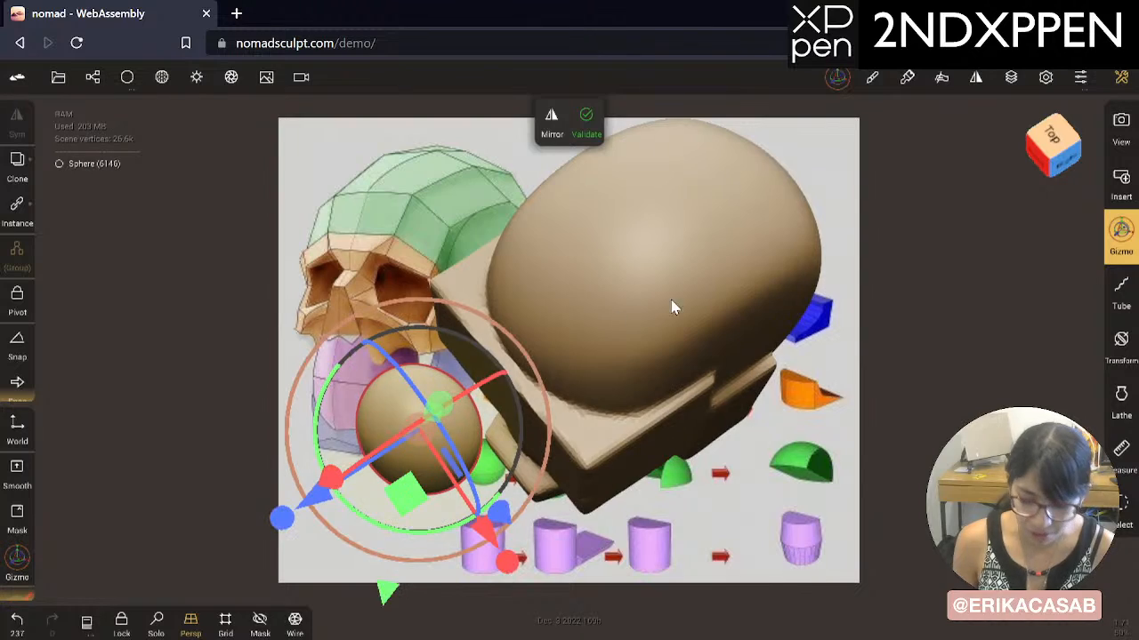
pyautogui.moveTo(672, 307); pyautogui.dragTo(912, 321)
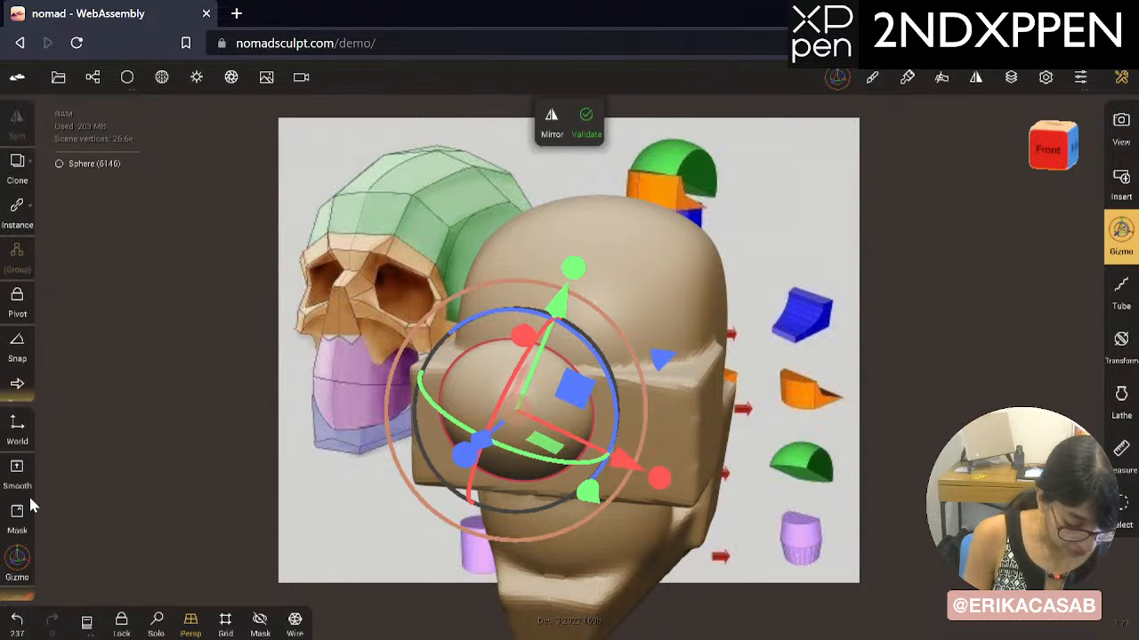
# Step: Align the gizmo to the world axes and position the sphere at the viewer's-right eye socket, partly embedded in the face box
pyautogui.click(15, 435)
pyautogui.moveTo(743, 323); pyautogui.dragTo(763, 250, button='middle')
pyautogui.moveTo(763, 250); pyautogui.dragTo(583, 294)
pyautogui.moveTo(382, 257); pyautogui.dragTo(523, 324)
pyautogui.moveTo(489, 454); pyautogui.dragTo(684, 452)
pyautogui.moveTo(630, 354); pyautogui.dragTo(705, 327)
pyautogui.click(94, 77)
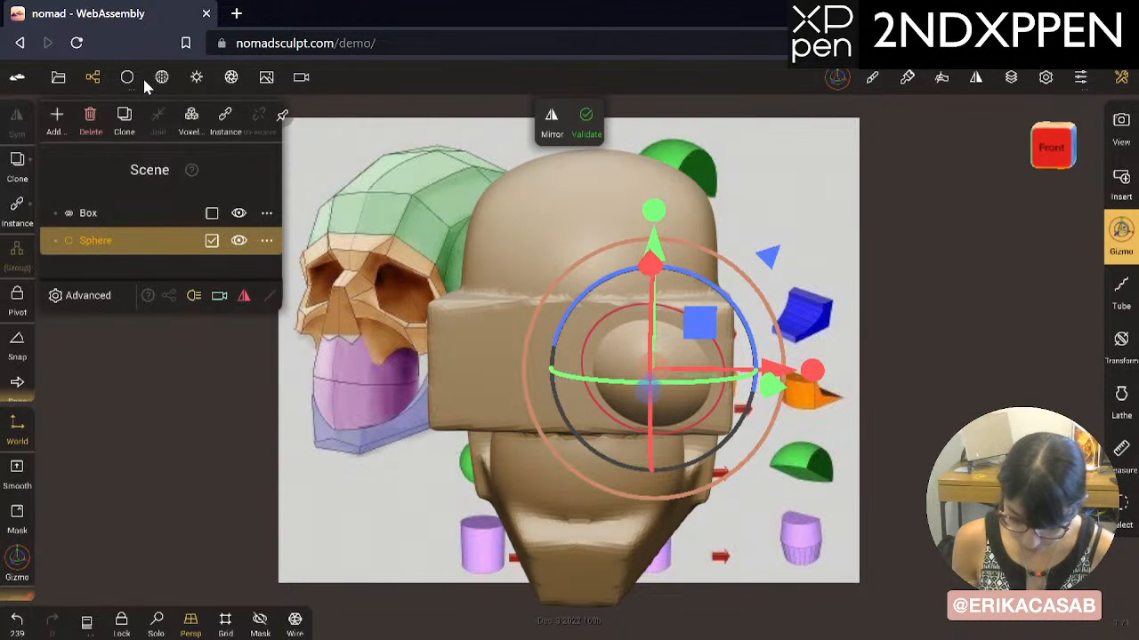
pyautogui.moveTo(893, 258); pyautogui.dragTo(756, 385)
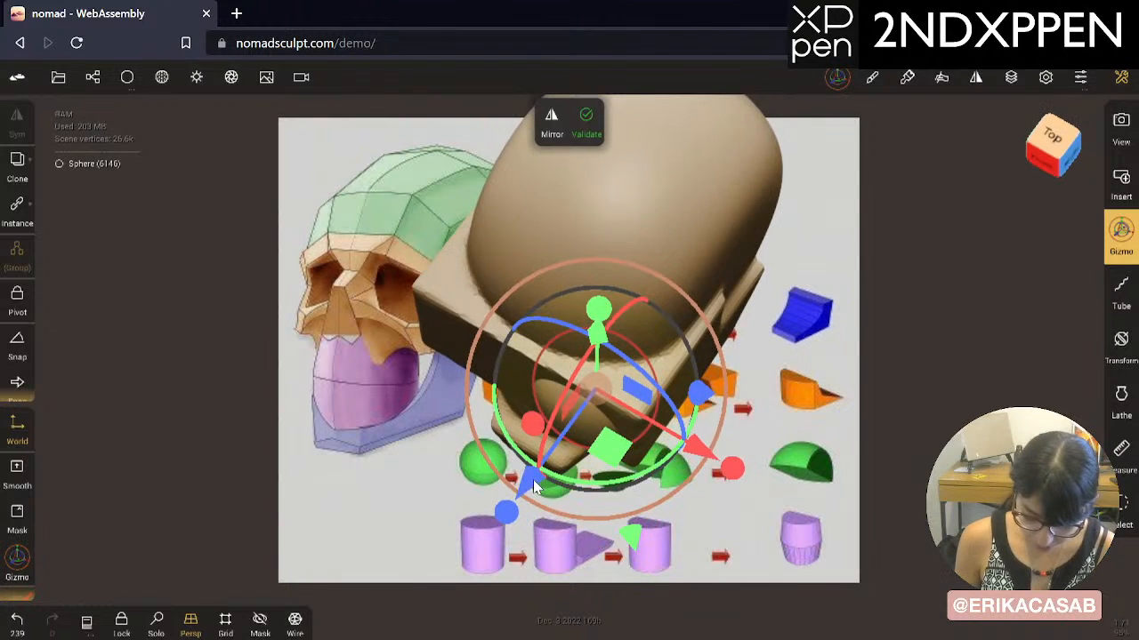
pyautogui.moveTo(532, 479)
pyautogui.mouseDown()
pyautogui.moveTo(524, 504)
pyautogui.moveTo(532, 488)
pyautogui.mouseUp()
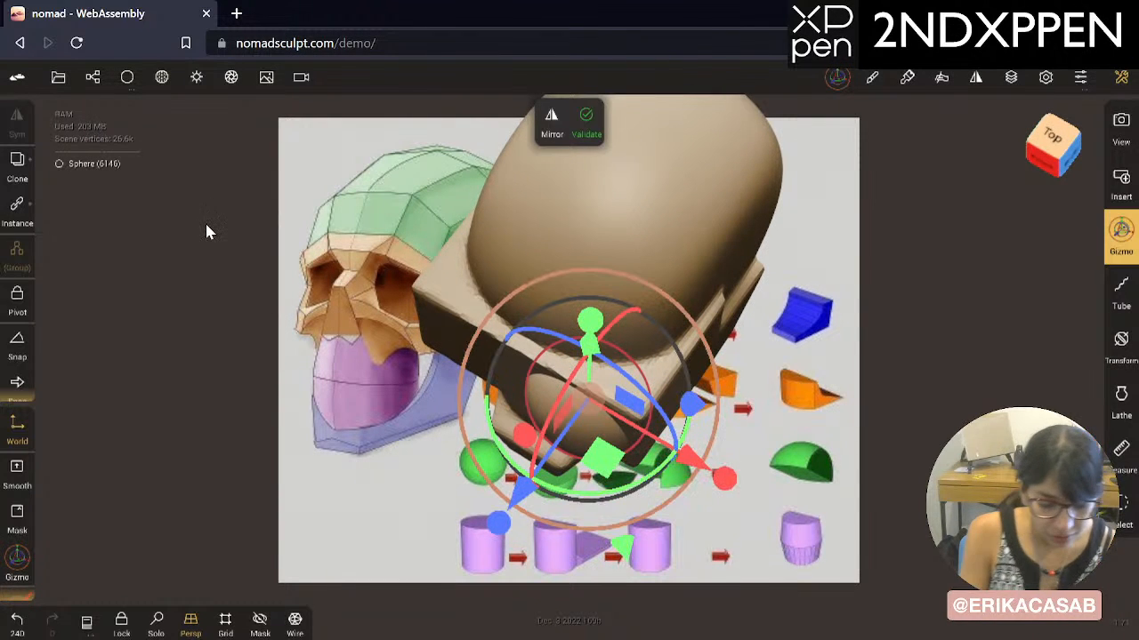
pyautogui.click(94, 78)
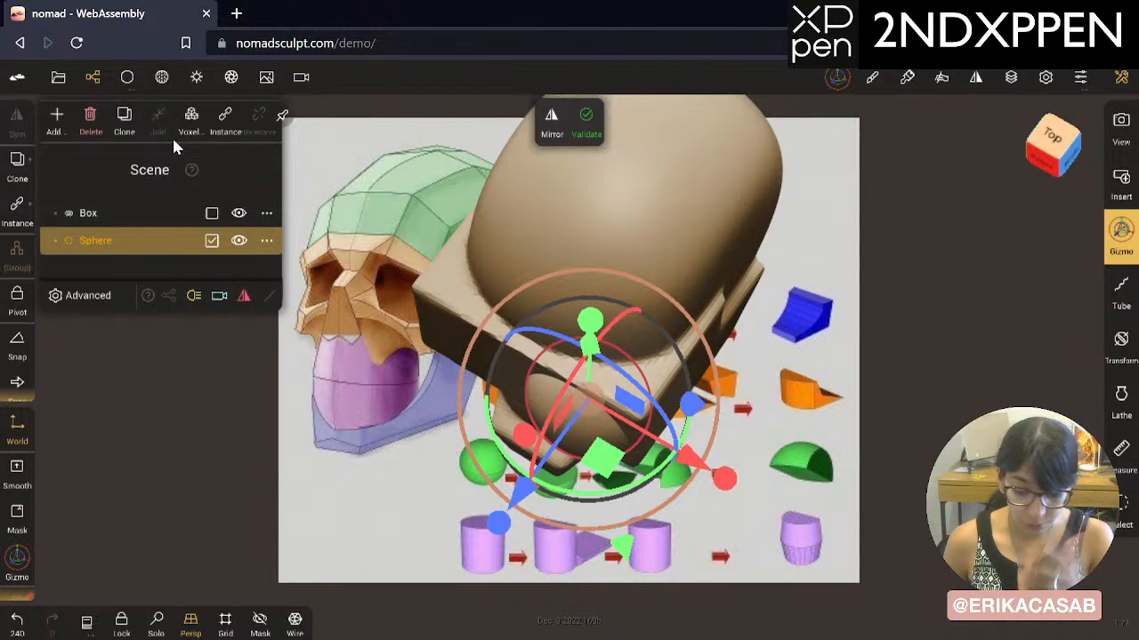
# Step: Try a symmetrical Clay stroke on the top of the cranium and undo it
pyautogui.click(707, 212)
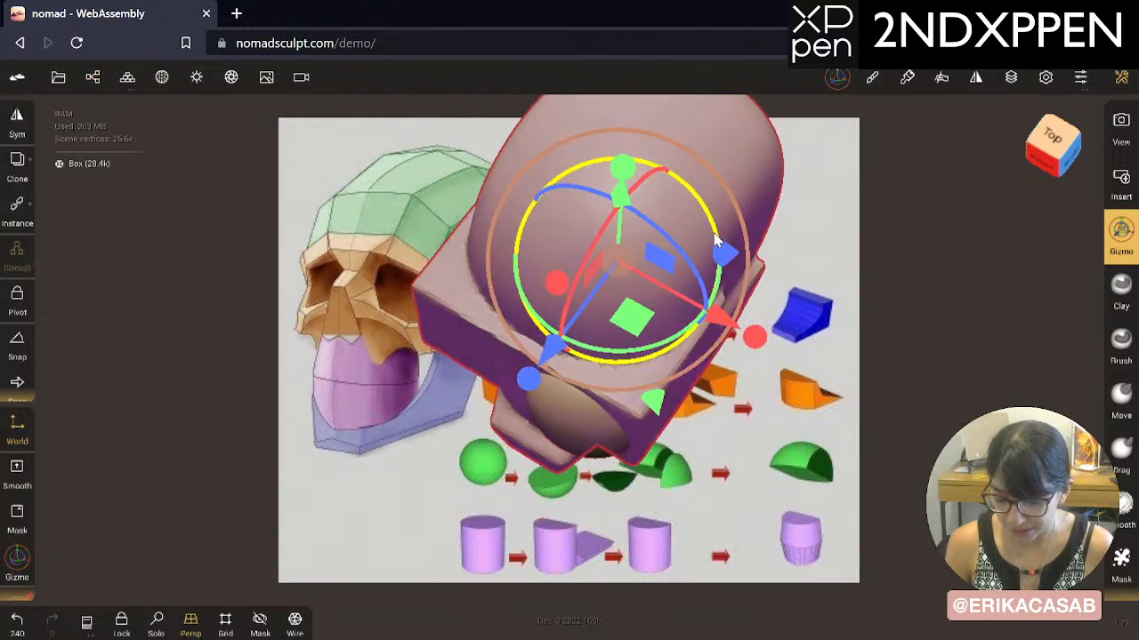
pyautogui.click(1125, 291)
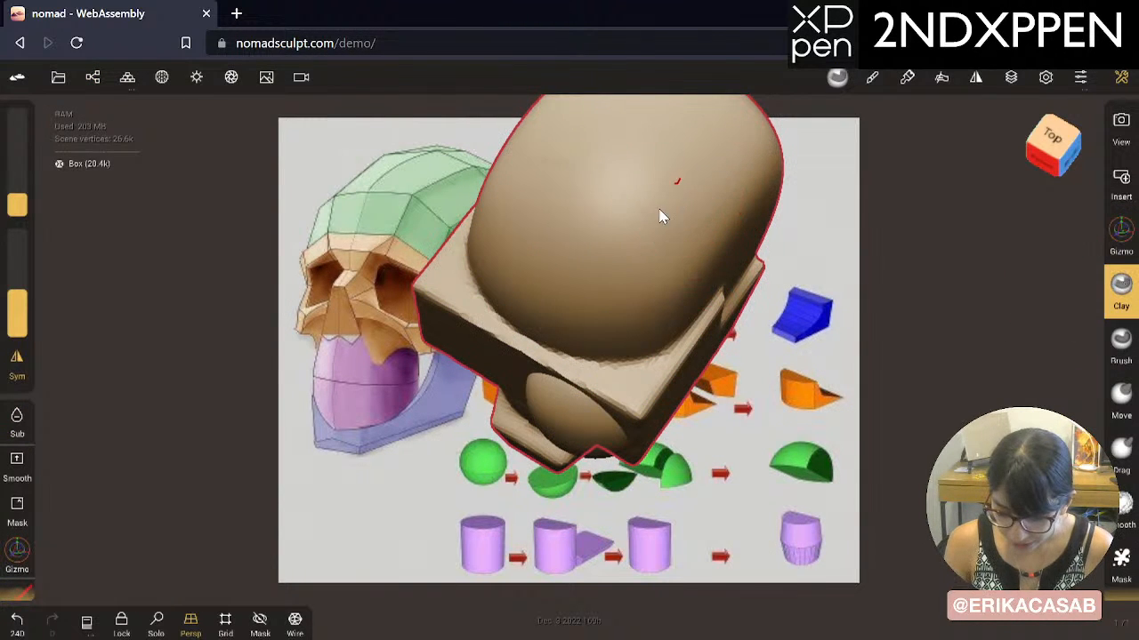
pyautogui.moveTo(661, 211)
pyautogui.mouseDown()
pyautogui.moveTo(677, 192)
pyautogui.moveTo(657, 225)
pyautogui.moveTo(689, 191)
pyautogui.moveTo(681, 204)
pyautogui.mouseUp()
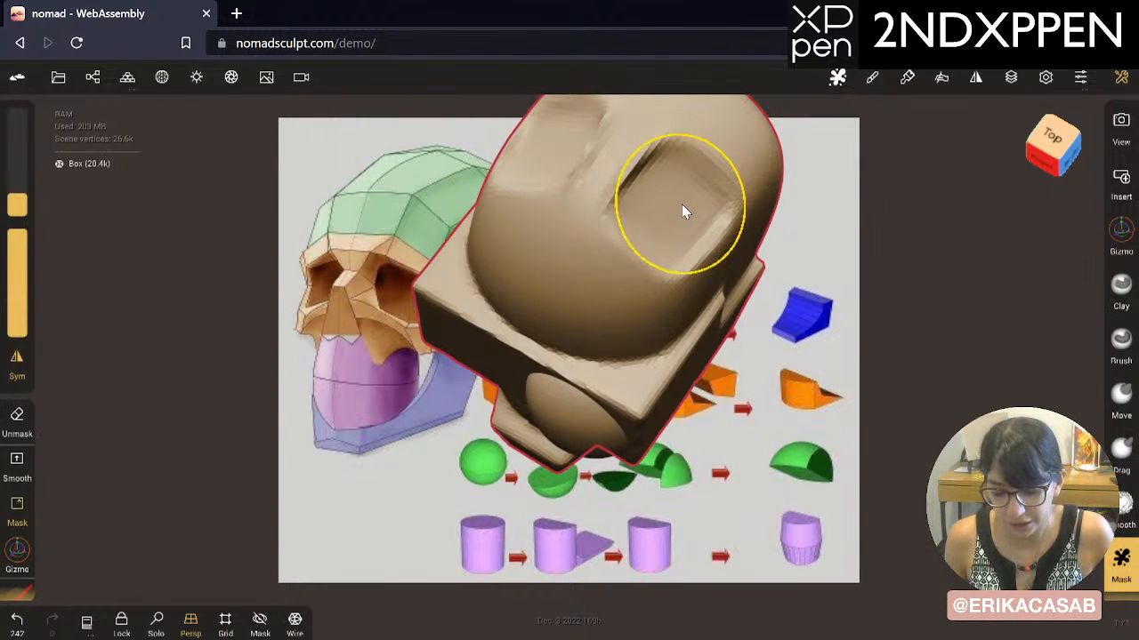
pyautogui.hotkey('ctrl', 'z')
pyautogui.hotkey('ctrl', 'z')
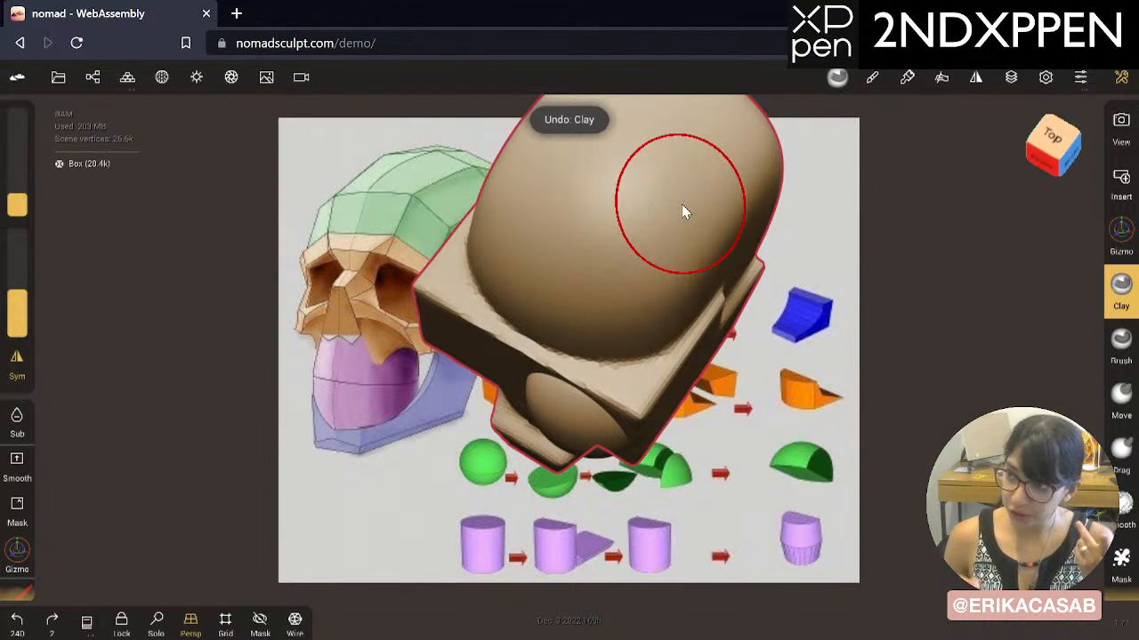
# Step: Select the eye-socket sphere again and scale it down uniformly with the gizmo
pyautogui.click(571, 418)
pyautogui.moveTo(772, 512)
pyautogui.mouseDown()
pyautogui.moveTo(787, 430)
pyautogui.moveTo(844, 358)
pyautogui.moveTo(860, 358)
pyautogui.moveTo(610, 253)
pyautogui.mouseUp()
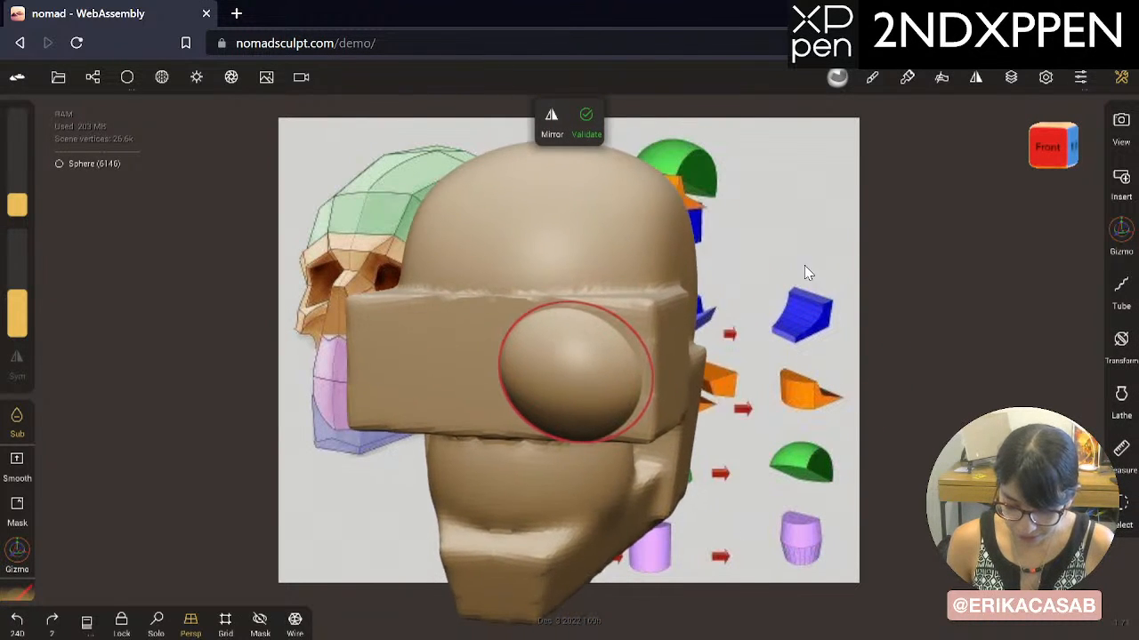
pyautogui.moveTo(804, 265)
pyautogui.mouseDown()
pyautogui.moveTo(809, 252)
pyautogui.moveTo(781, 232)
pyautogui.mouseUp()
pyautogui.moveTo(771, 379); pyautogui.dragTo(805, 368)
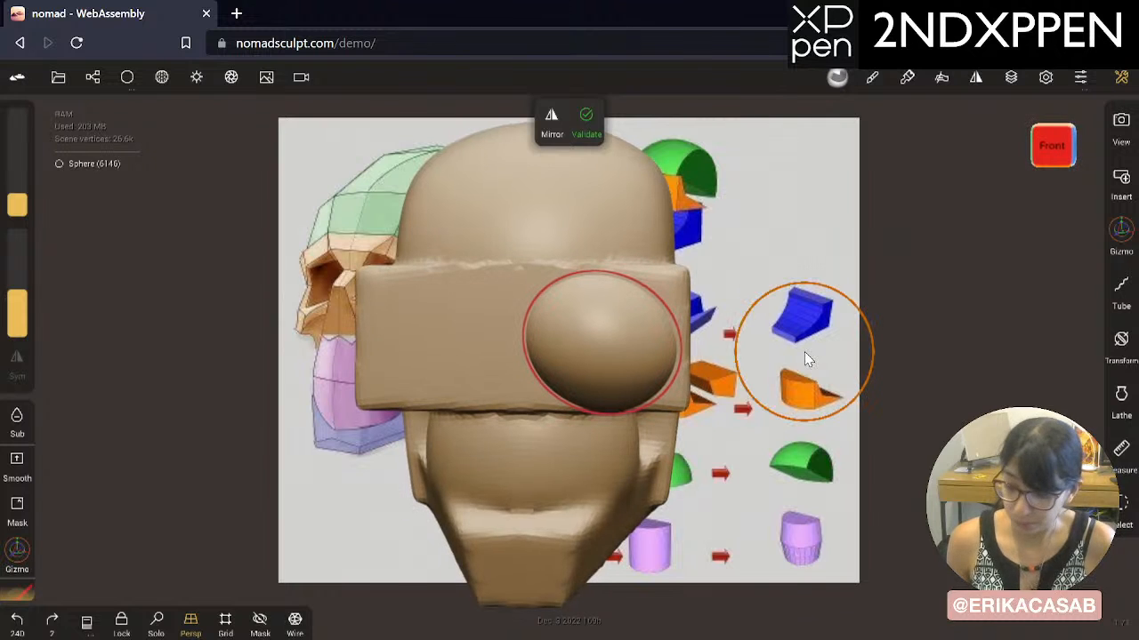
pyautogui.click(1120, 236)
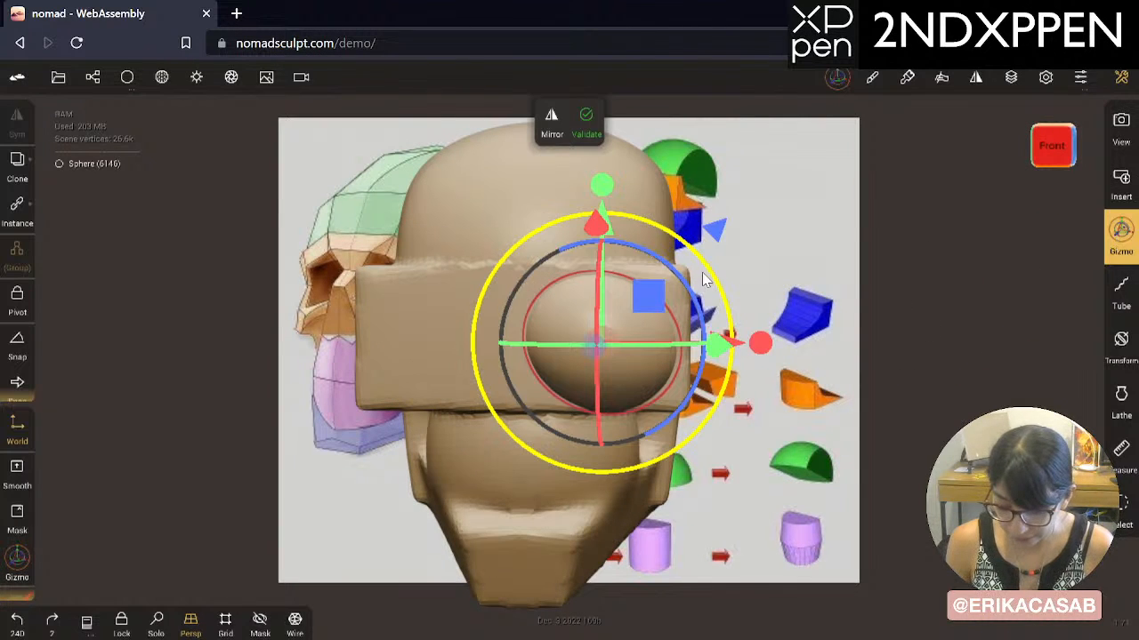
pyautogui.moveTo(703, 270); pyautogui.dragTo(684, 286)
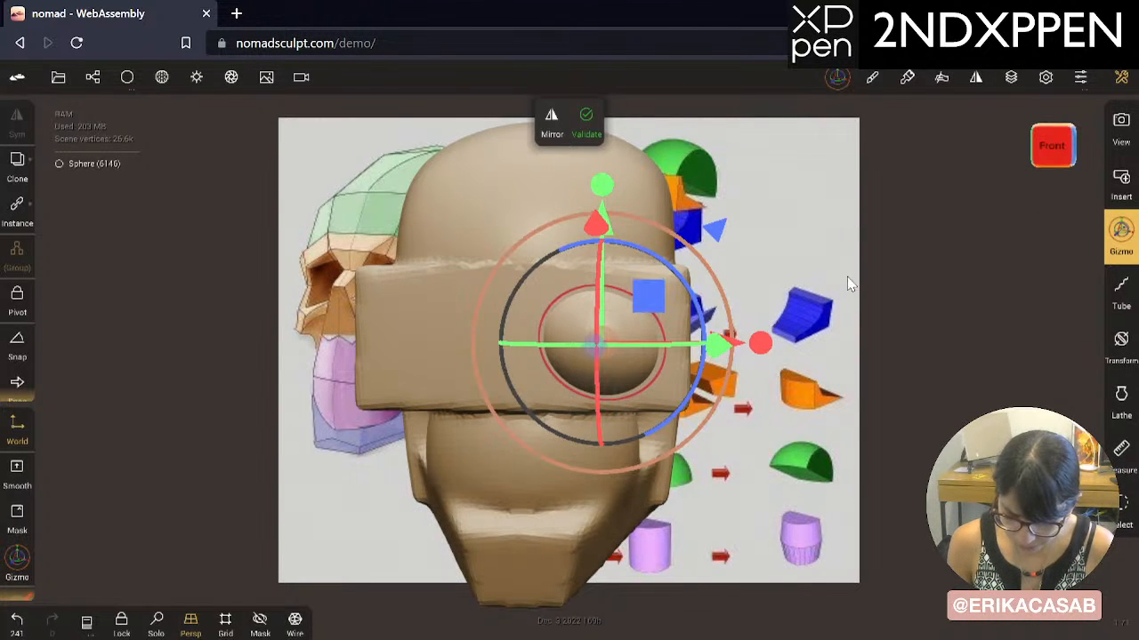
# Step: Add a Mirror repeater to the sphere to create the matching eye socket on the other side
pyautogui.moveTo(846, 285); pyautogui.dragTo(669, 357)
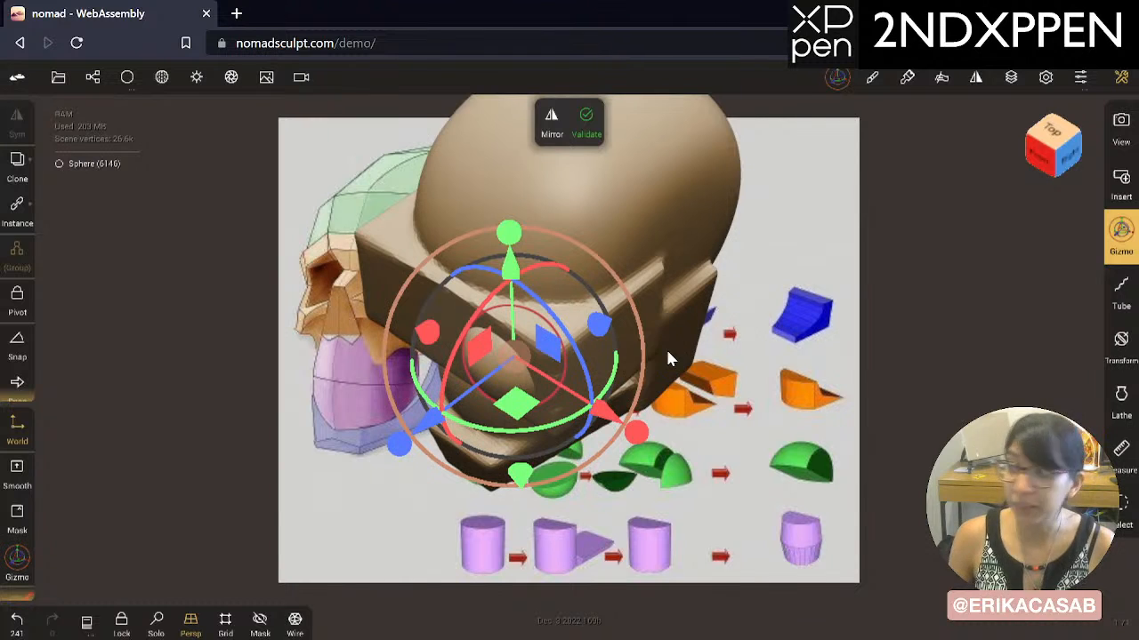
pyautogui.click(58, 77)
pyautogui.click(94, 78)
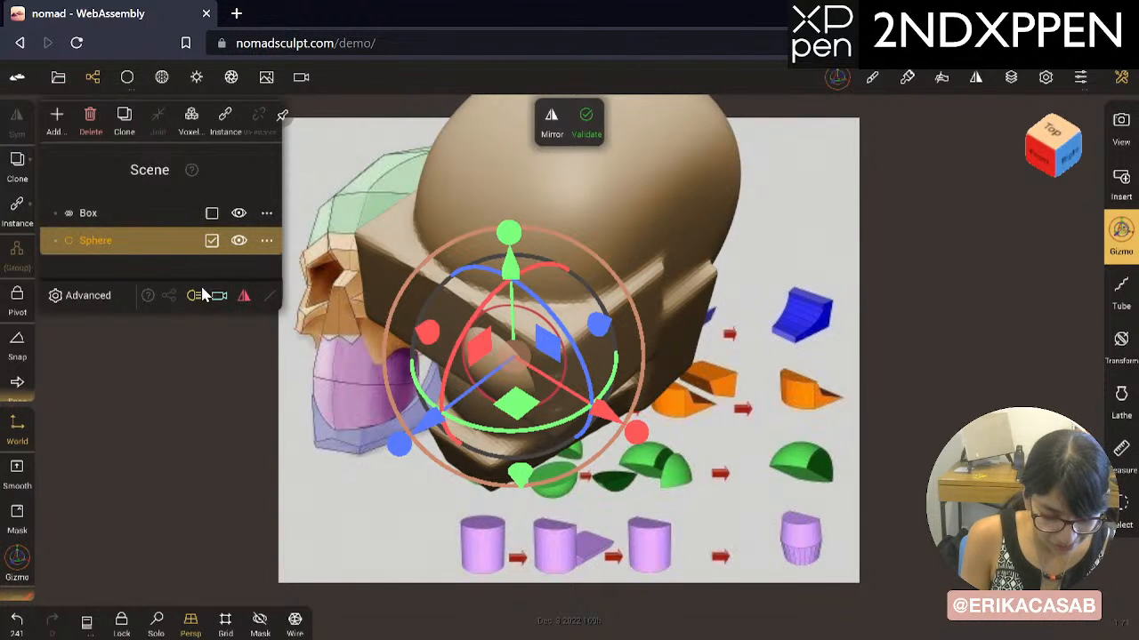
pyautogui.click(57, 125)
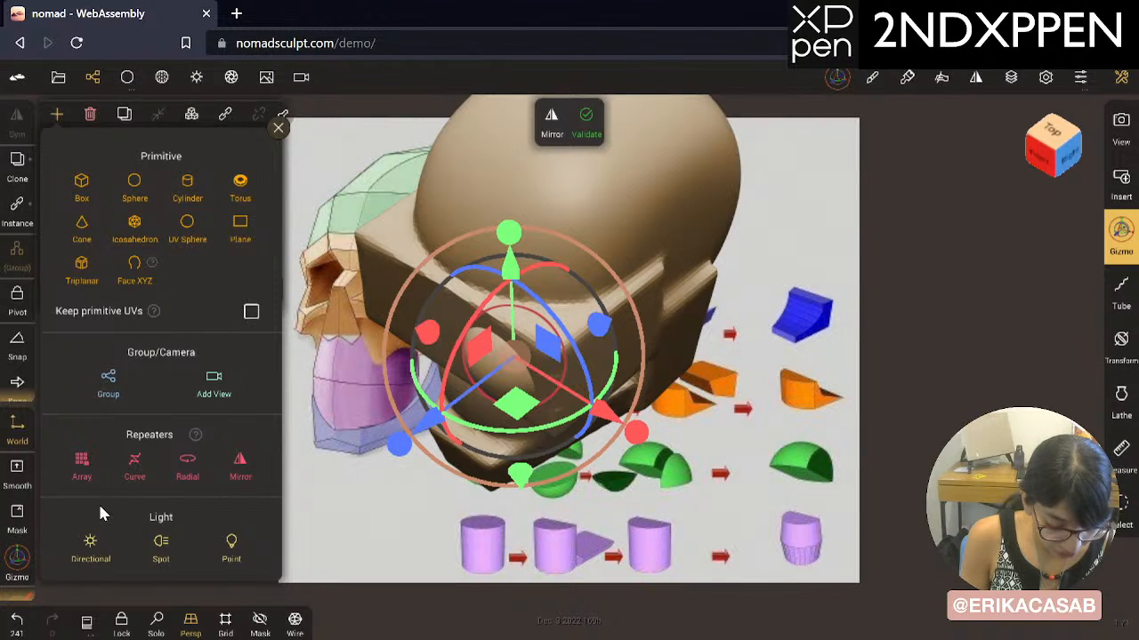
pyautogui.click(251, 471)
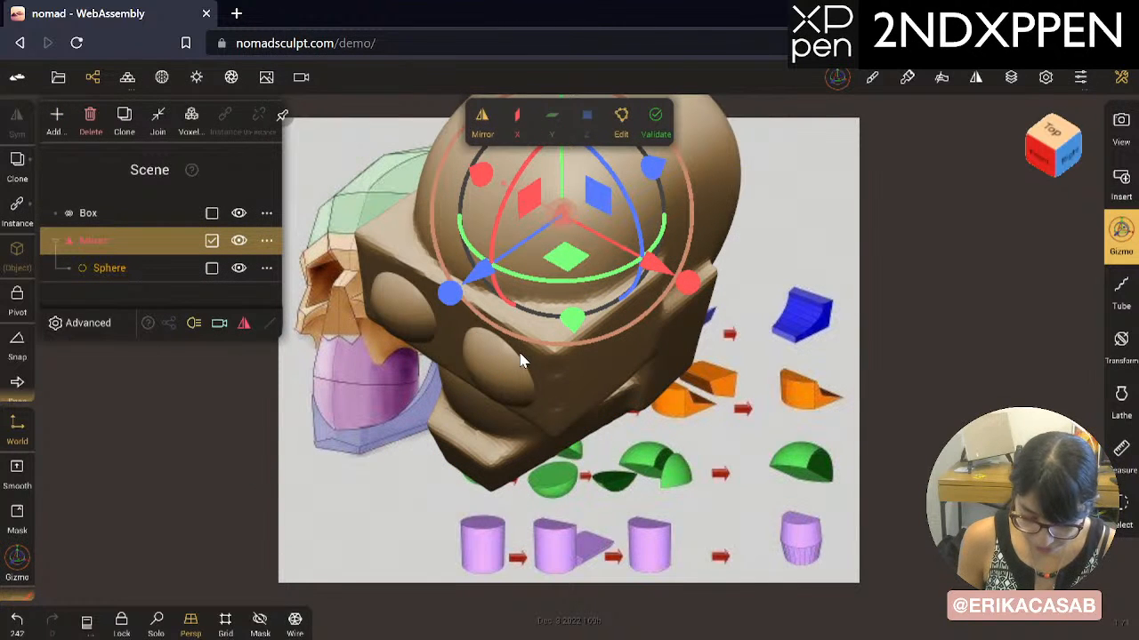
# Step: Undo the stray shift of the eye-socket sphere and nudge it slightly forward from the face box
pyautogui.moveTo(770, 436); pyautogui.dragTo(628, 416)
pyautogui.moveTo(485, 211); pyautogui.dragTo(465, 218)
pyautogui.hotkey('ctrl', 'z')
pyautogui.click(474, 319)
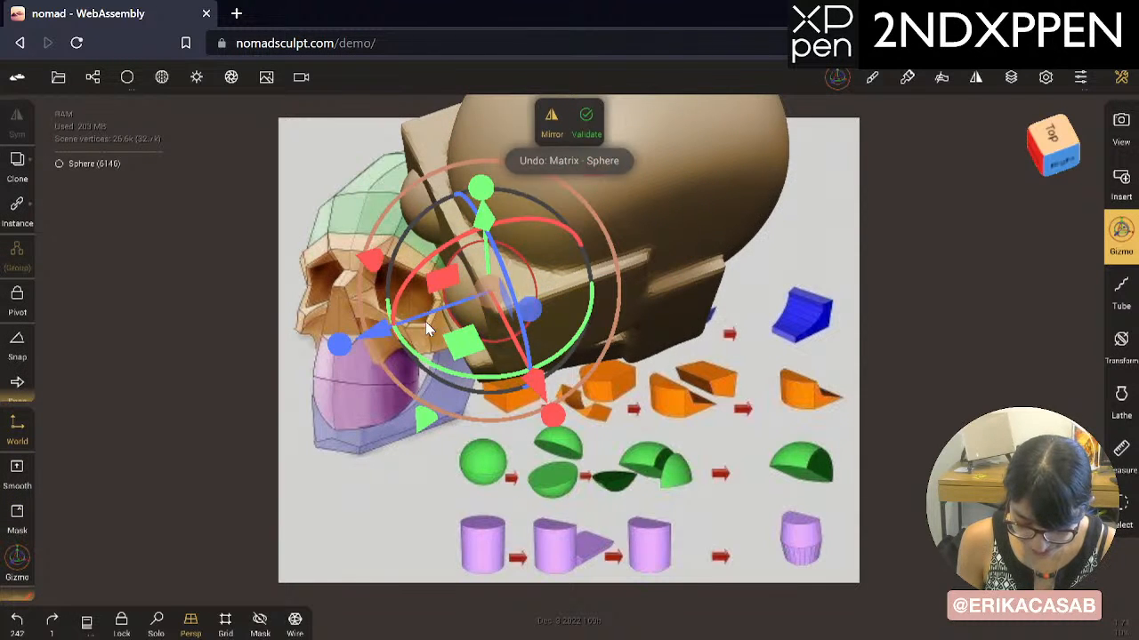
pyautogui.moveTo(425, 321); pyautogui.dragTo(367, 351)
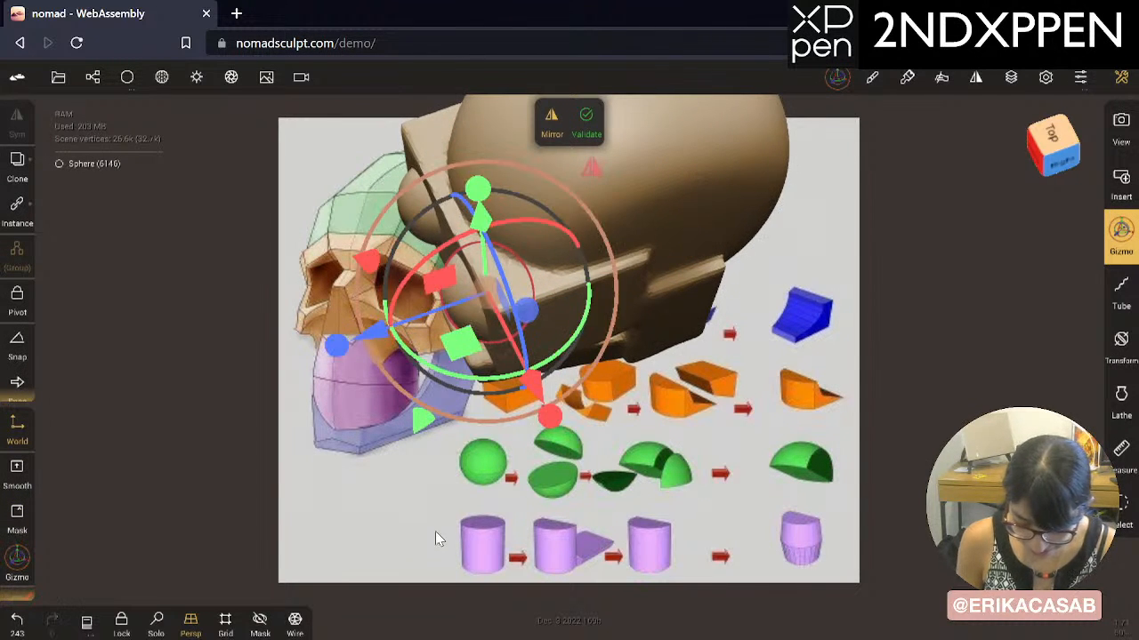
pyautogui.moveTo(435, 531); pyautogui.dragTo(877, 317)
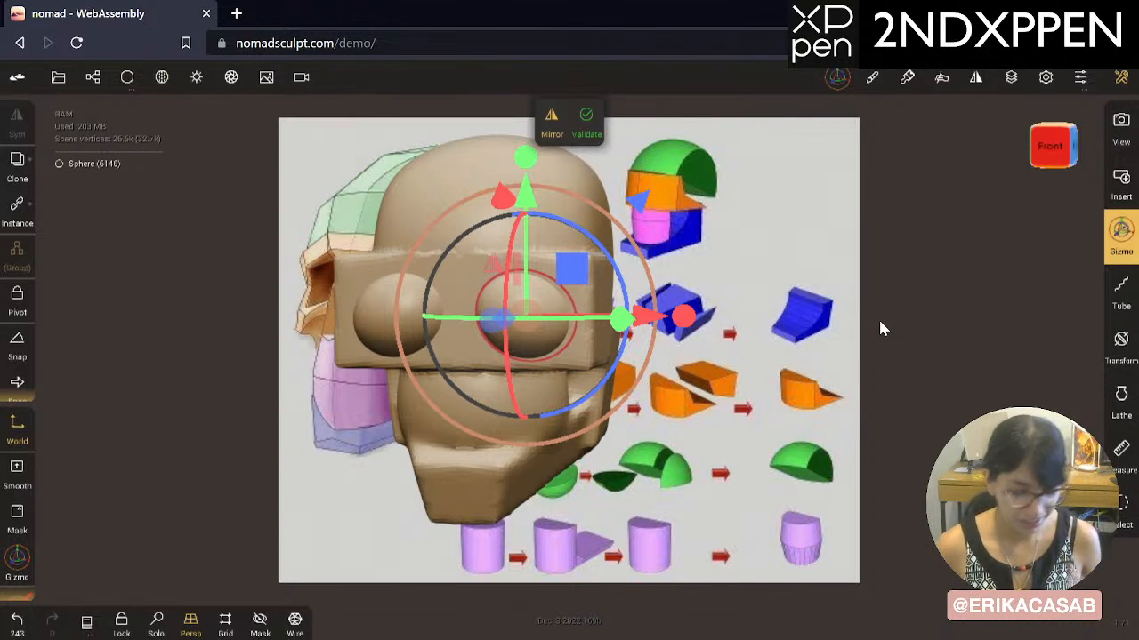
# Step: Select the merged skull mesh outside the mirror group and add another sphere primitive for the nose
pyautogui.click(454, 187)
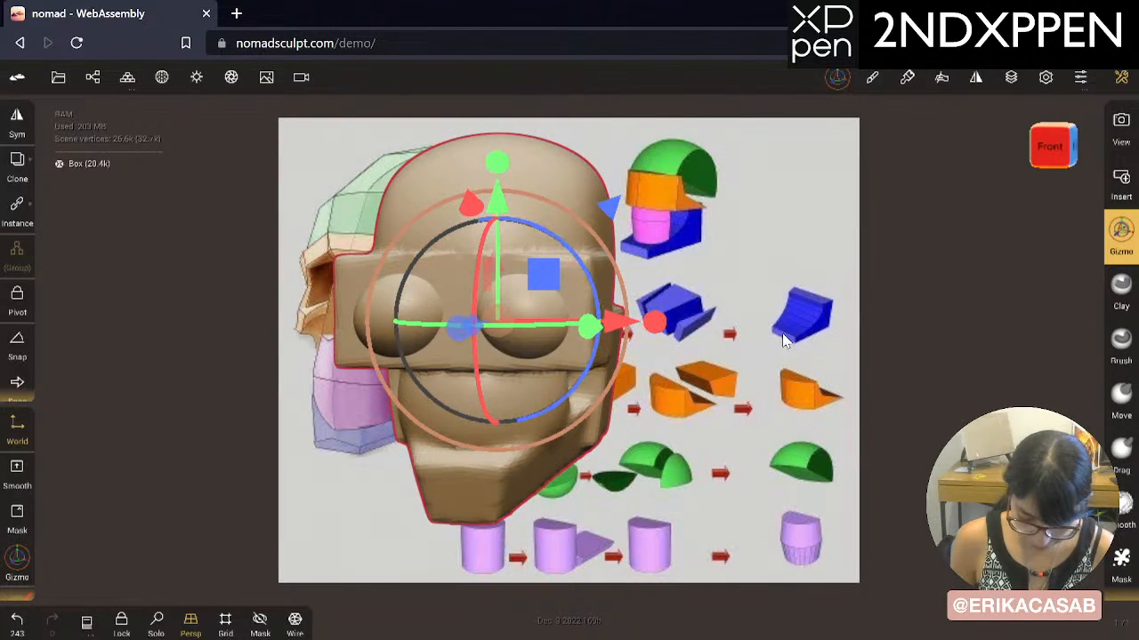
pyautogui.moveTo(780, 333)
pyautogui.mouseDown()
pyautogui.moveTo(681, 383)
pyautogui.moveTo(327, 310)
pyautogui.moveTo(399, 322)
pyautogui.mouseUp()
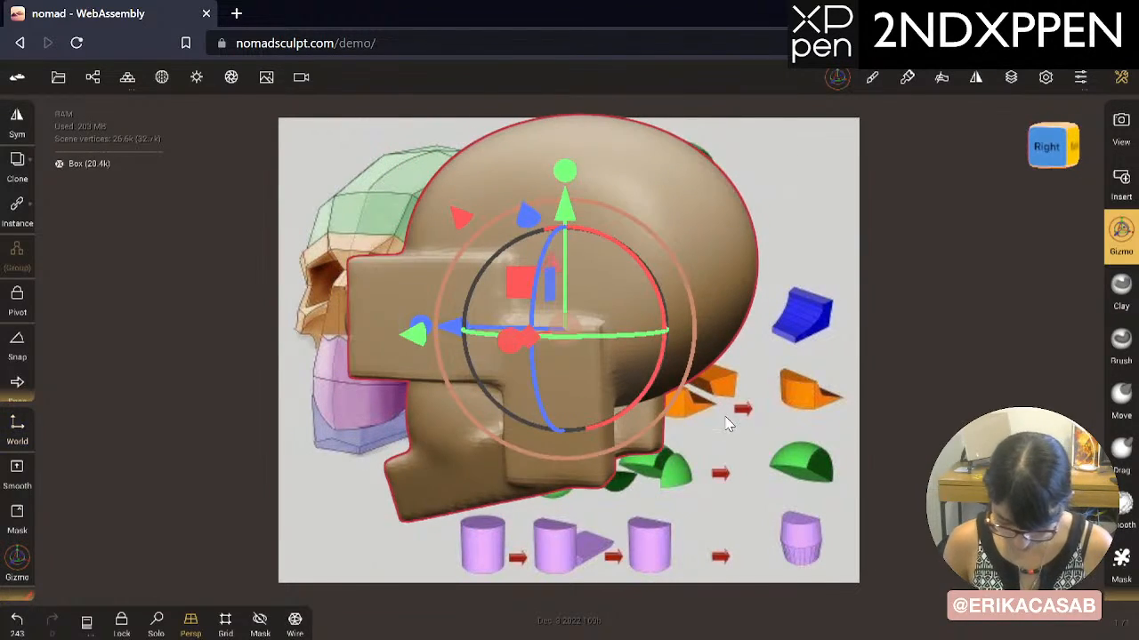
pyautogui.moveTo(732, 419)
pyautogui.mouseDown()
pyautogui.moveTo(694, 302)
pyautogui.moveTo(656, 263)
pyautogui.moveTo(663, 358)
pyautogui.mouseUp()
pyautogui.moveTo(727, 336); pyautogui.dragTo(746, 455)
pyautogui.press('ctrl')
pyautogui.keyDown('ctrl'); pyautogui.moveTo(715, 360); pyautogui.dragTo(672, 445); pyautogui.keyUp('ctrl')
pyautogui.click(93, 77)
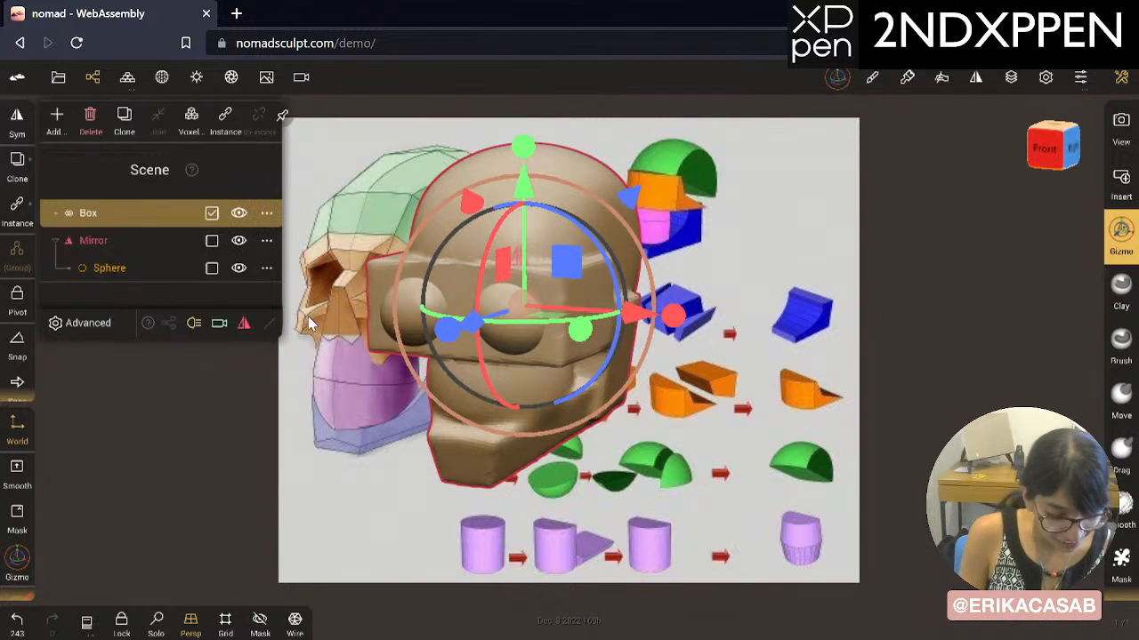
pyautogui.click(56, 118)
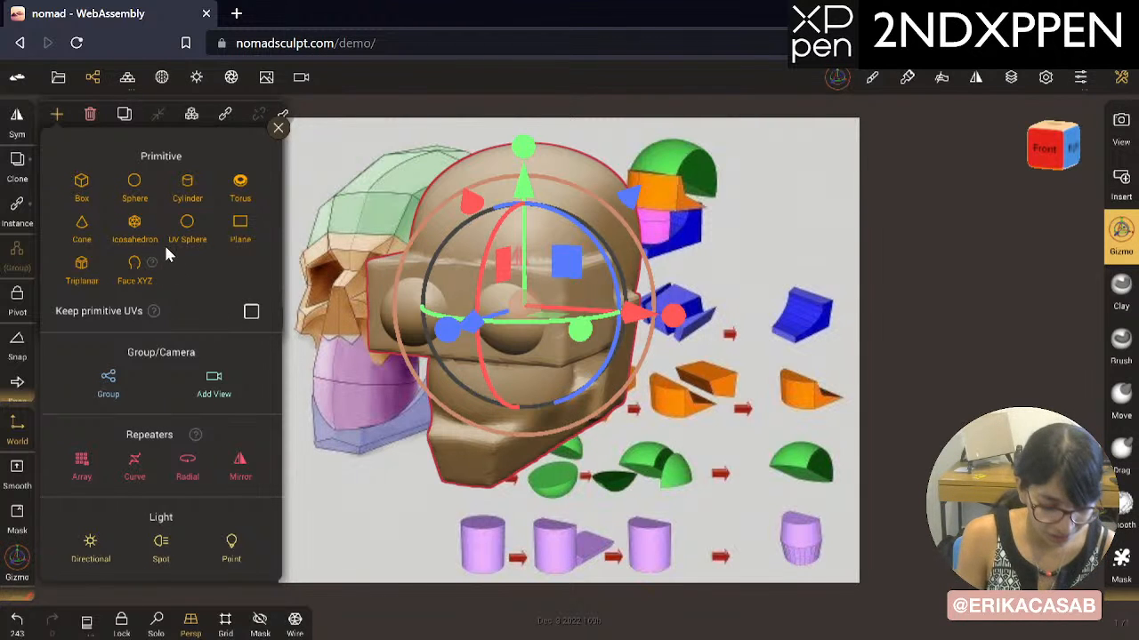
pyautogui.click(135, 185)
# Step: Pull the new sphere forward between the eye sockets, shrink it uniformly and stretch it vertically
pyautogui.moveTo(757, 258); pyautogui.dragTo(707, 373)
pyautogui.moveTo(461, 265); pyautogui.dragTo(290, 481)
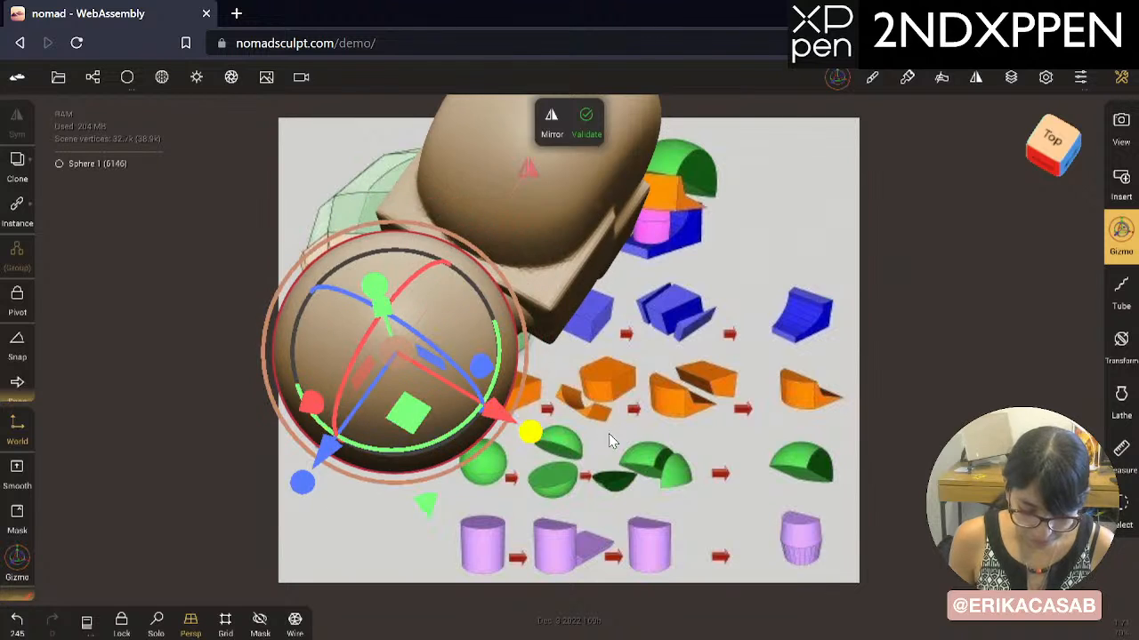
pyautogui.moveTo(638, 341); pyautogui.dragTo(785, 294)
pyautogui.moveTo(563, 249); pyautogui.dragTo(489, 279)
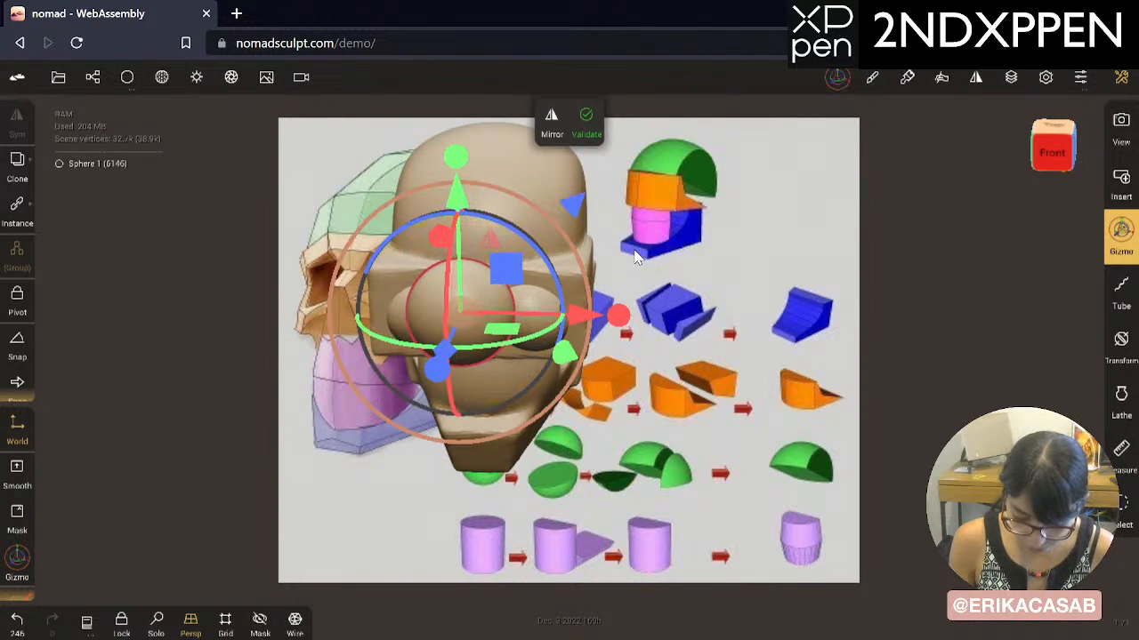
pyautogui.moveTo(458, 156); pyautogui.dragTo(459, 107)
pyautogui.moveTo(683, 226); pyautogui.dragTo(717, 376)
# Step: Shrink the nose sphere and bring it forward so it sits clear of the face between the eye sockets
pyautogui.moveTo(513, 411); pyautogui.dragTo(496, 393)
pyautogui.hotkey('ctrl', 'z')
pyautogui.moveTo(578, 435); pyautogui.dragTo(521, 409)
pyautogui.moveTo(622, 396); pyautogui.dragTo(378, 180)
pyautogui.moveTo(391, 112); pyautogui.dragTo(392, 113)
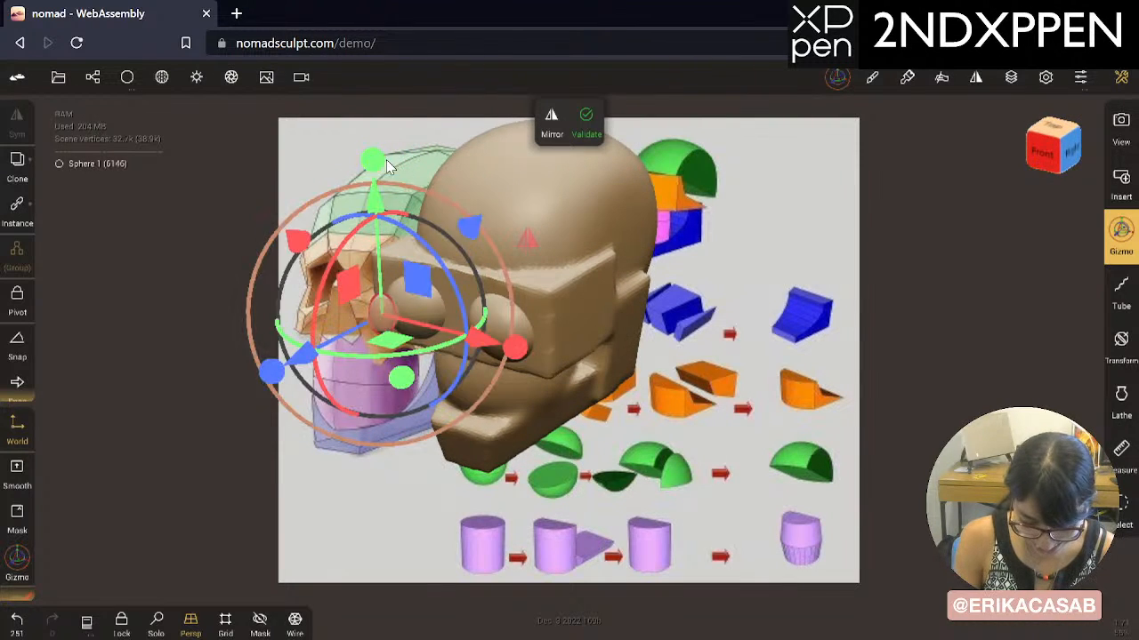
# Step: Stretch the nose sphere vertically, push it back into the face and lower it below the eye sockets
pyautogui.moveTo(374, 160); pyautogui.dragTo(376, 123)
pyautogui.moveTo(307, 351); pyautogui.dragTo(401, 335)
pyautogui.moveTo(459, 165); pyautogui.dragTo(462, 243)
pyautogui.moveTo(760, 396); pyautogui.dragTo(916, 295)
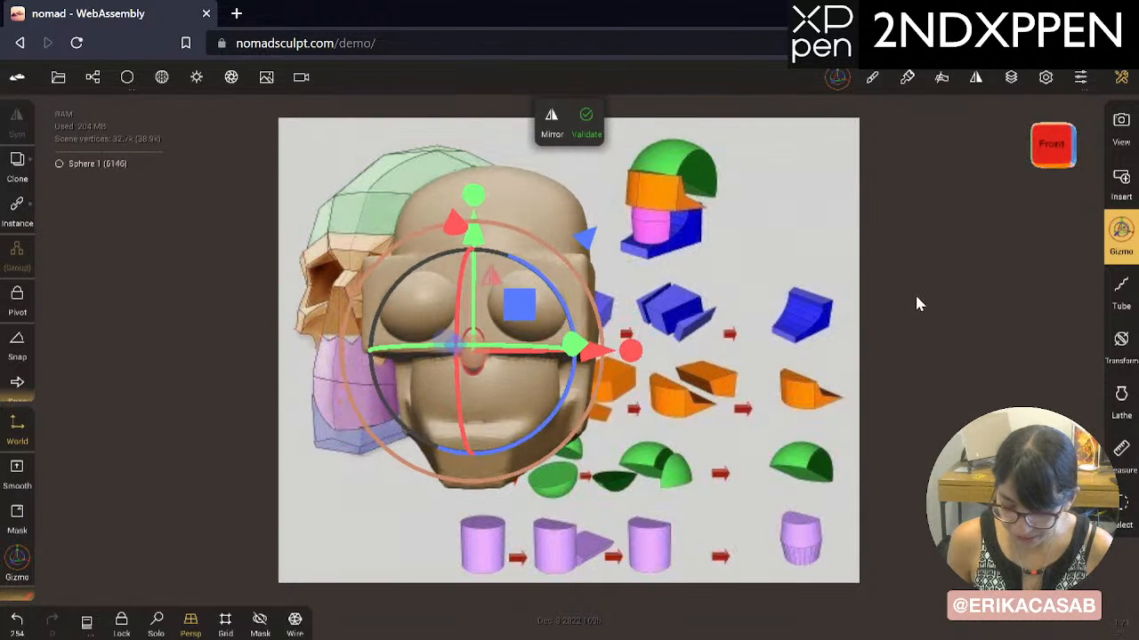
# Step: Compare the skull from the front with perspective turned off and on
pyautogui.click(1036, 151)
pyautogui.click(190, 624)
pyautogui.moveTo(733, 369); pyautogui.dragTo(726, 323, button='middle')
pyautogui.keyDown('ctrl'); pyautogui.moveTo(697, 316); pyautogui.dragTo(881, 307); pyautogui.keyUp('ctrl')
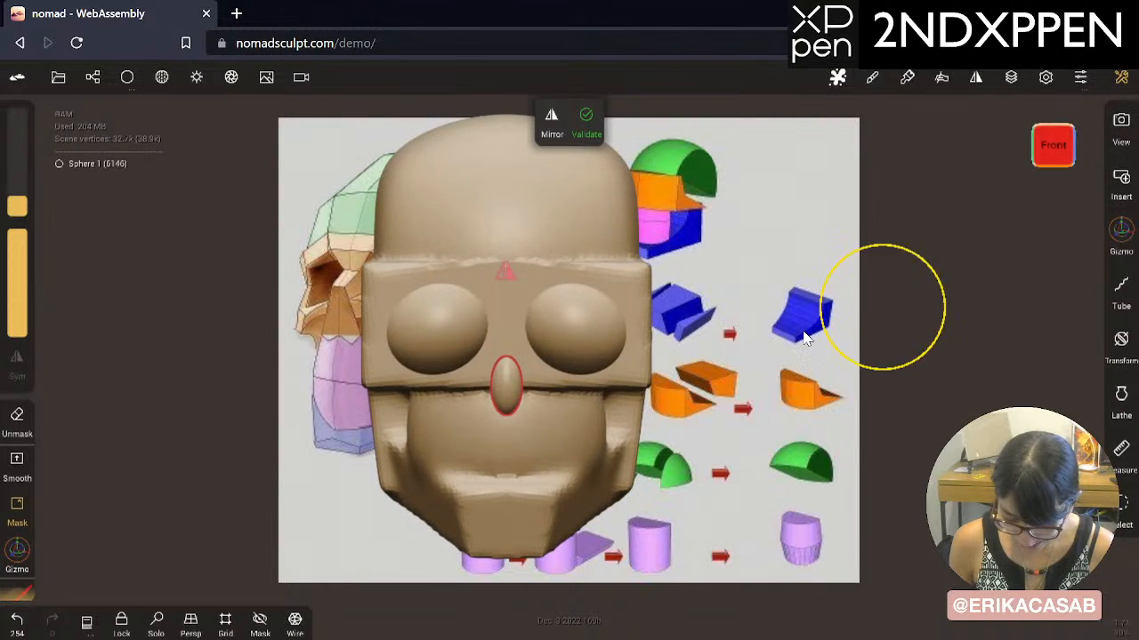
pyautogui.click(198, 628)
pyautogui.click(192, 625)
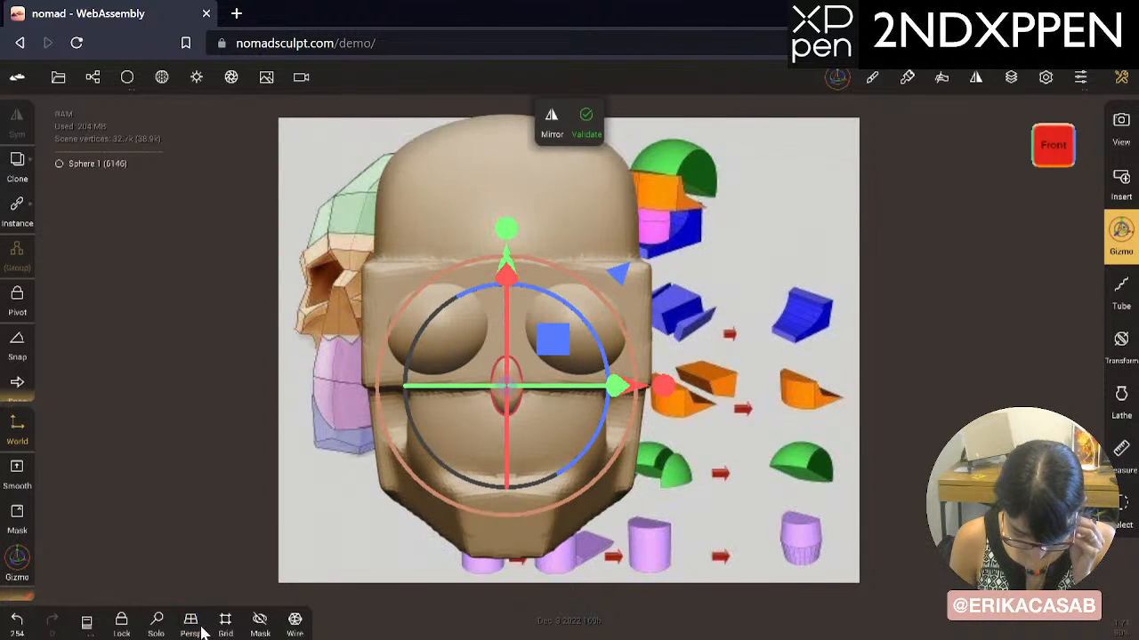
pyautogui.click(191, 625)
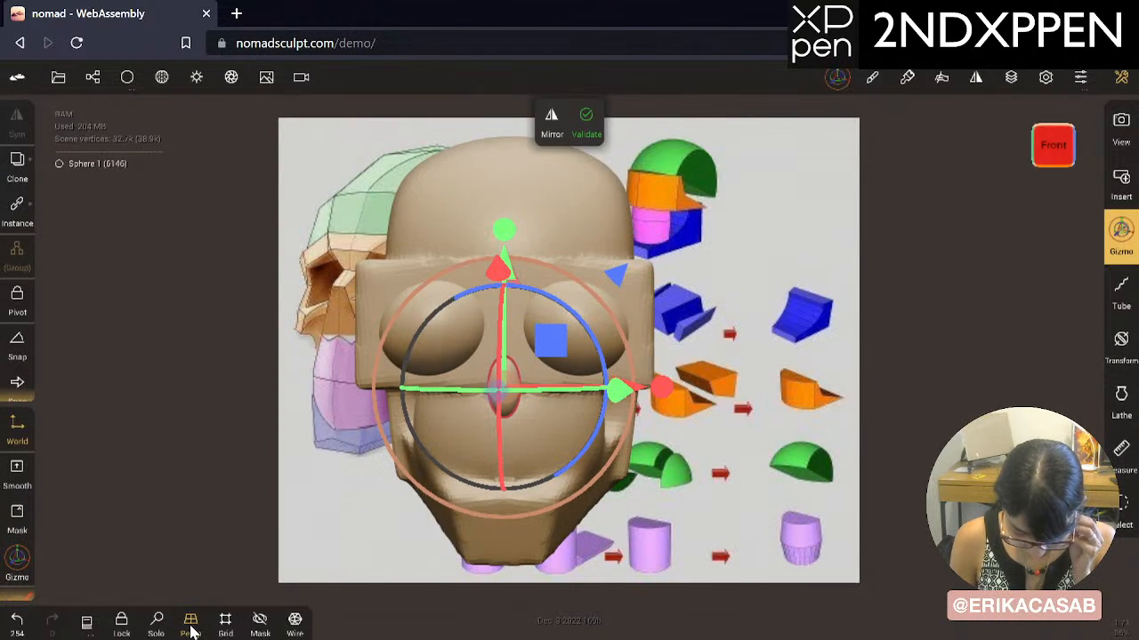
# Step: Isolate the selected nose sphere so the rest of the skull is hidden
pyautogui.click(94, 77)
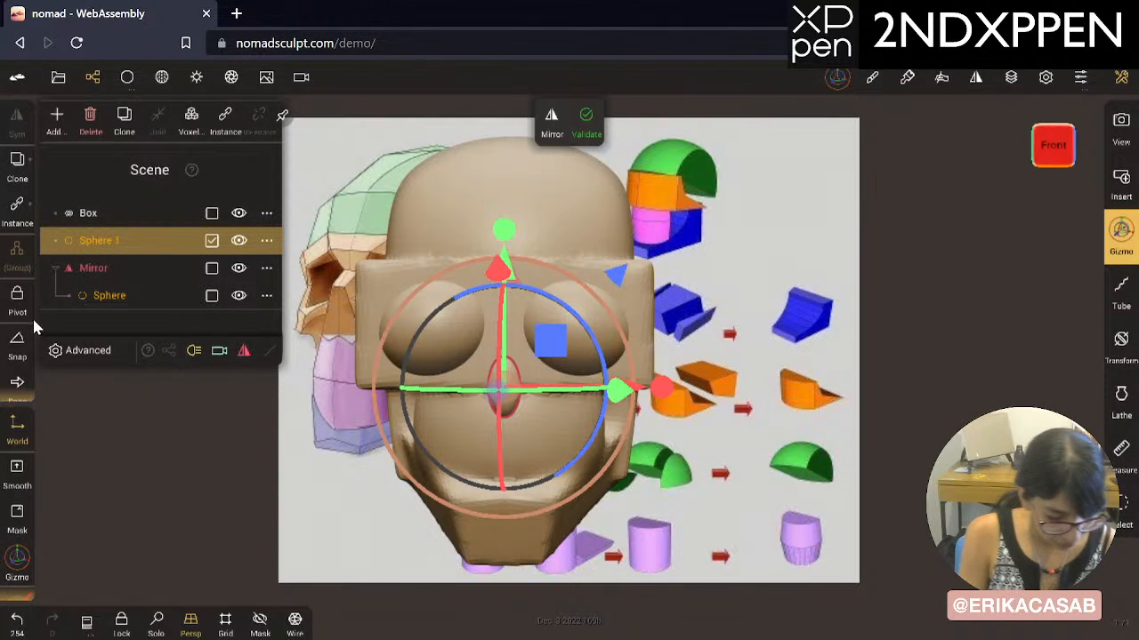
pyautogui.moveTo(16, 261); pyautogui.dragTo(35, 178)
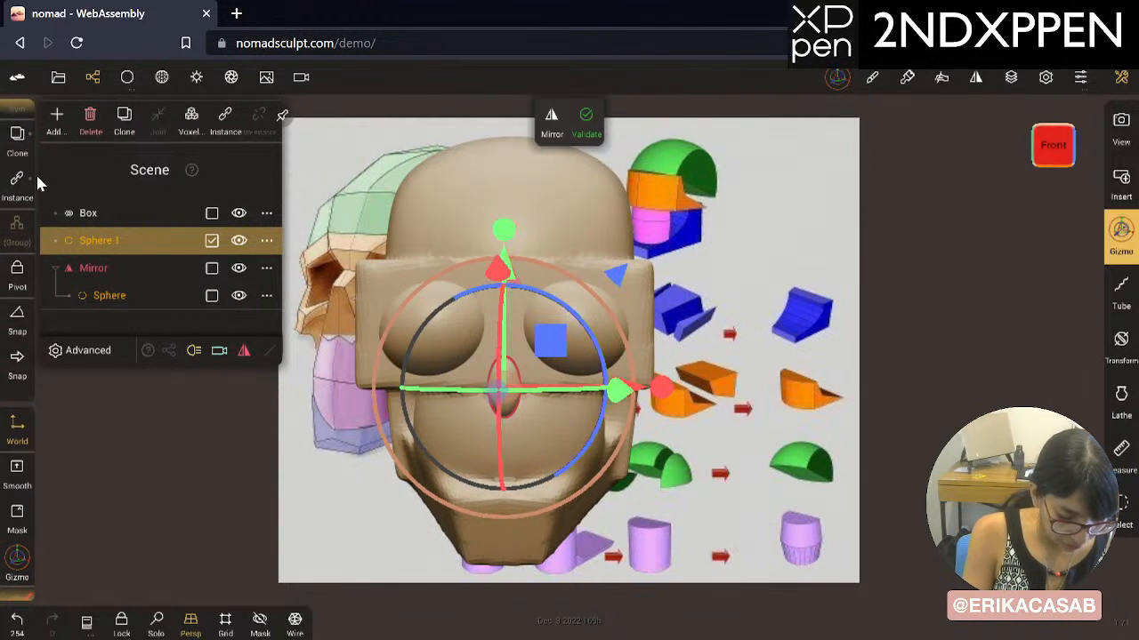
pyautogui.click(97, 75)
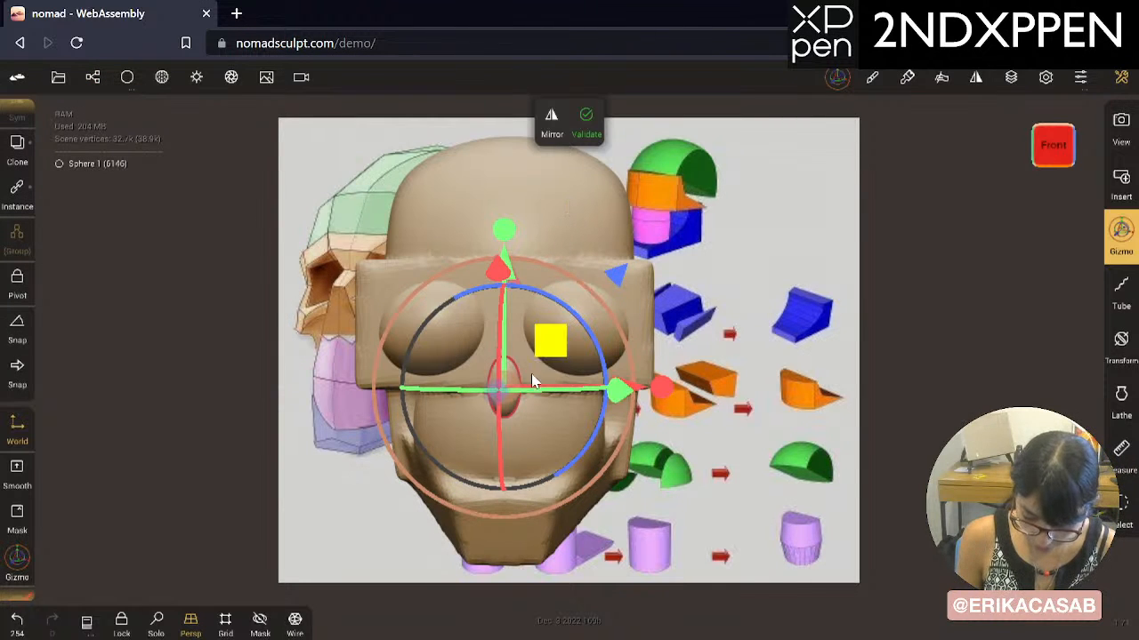
pyautogui.click(157, 622)
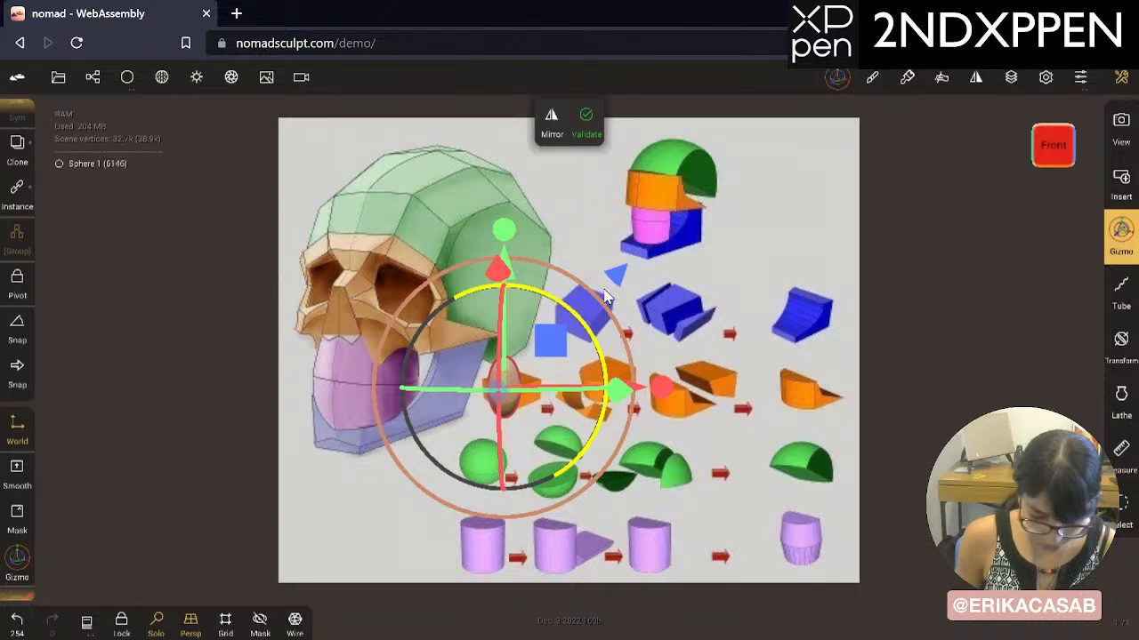
# Step: Hide the reference image behind the isolated nose sphere
pyautogui.click(301, 77)
pyautogui.click(266, 78)
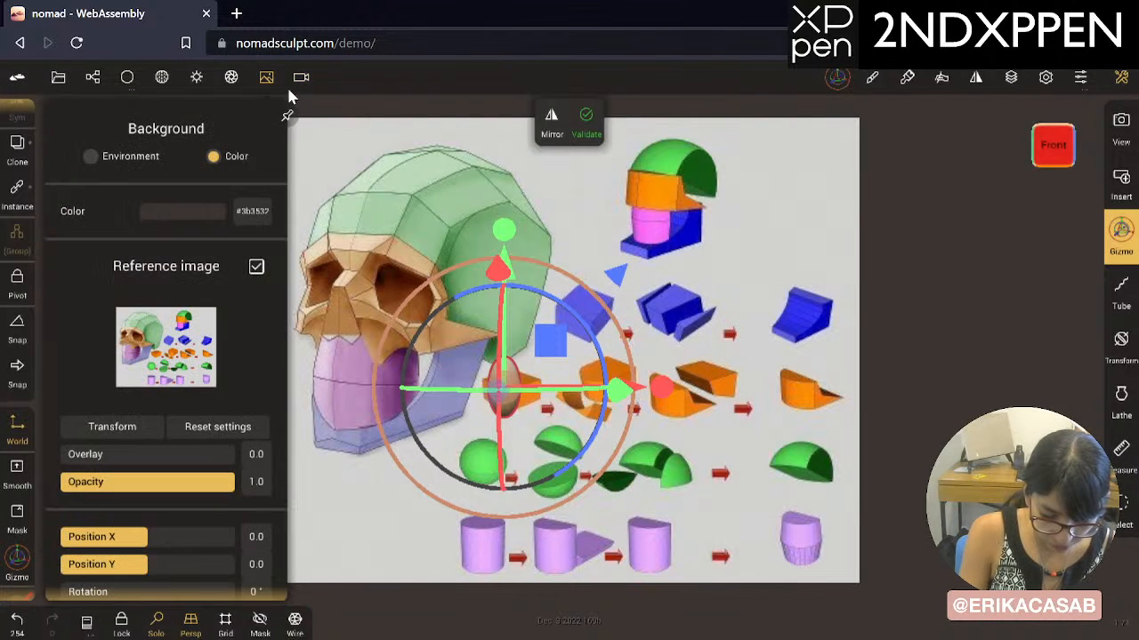
pyautogui.click(256, 267)
pyautogui.click(276, 78)
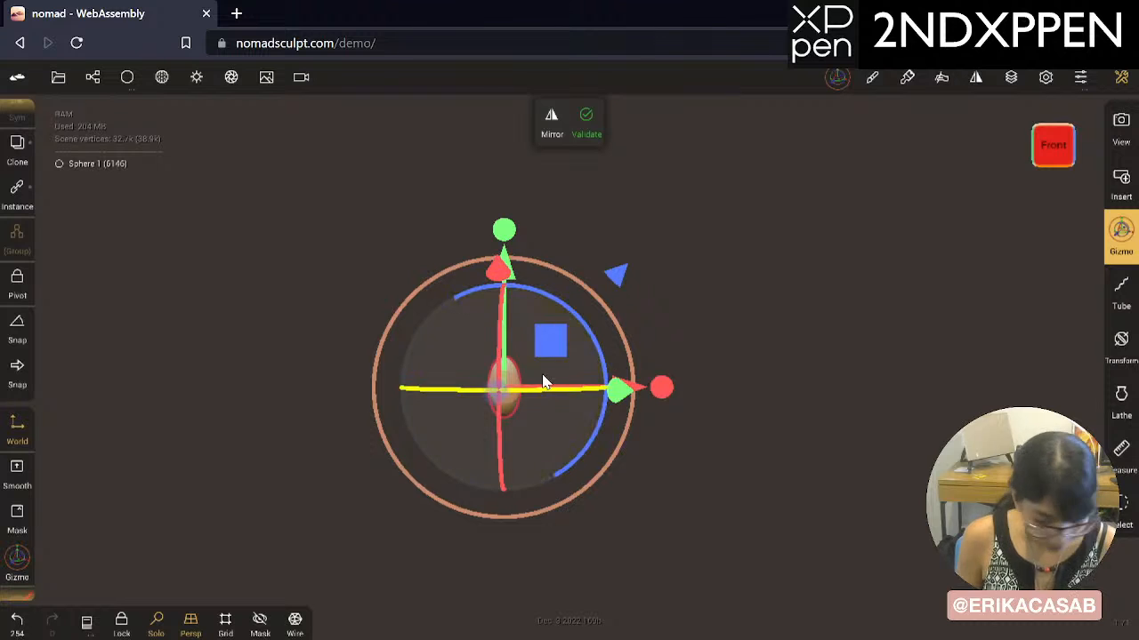
pyautogui.moveTo(542, 377); pyautogui.dragTo(654, 335, button='middle')
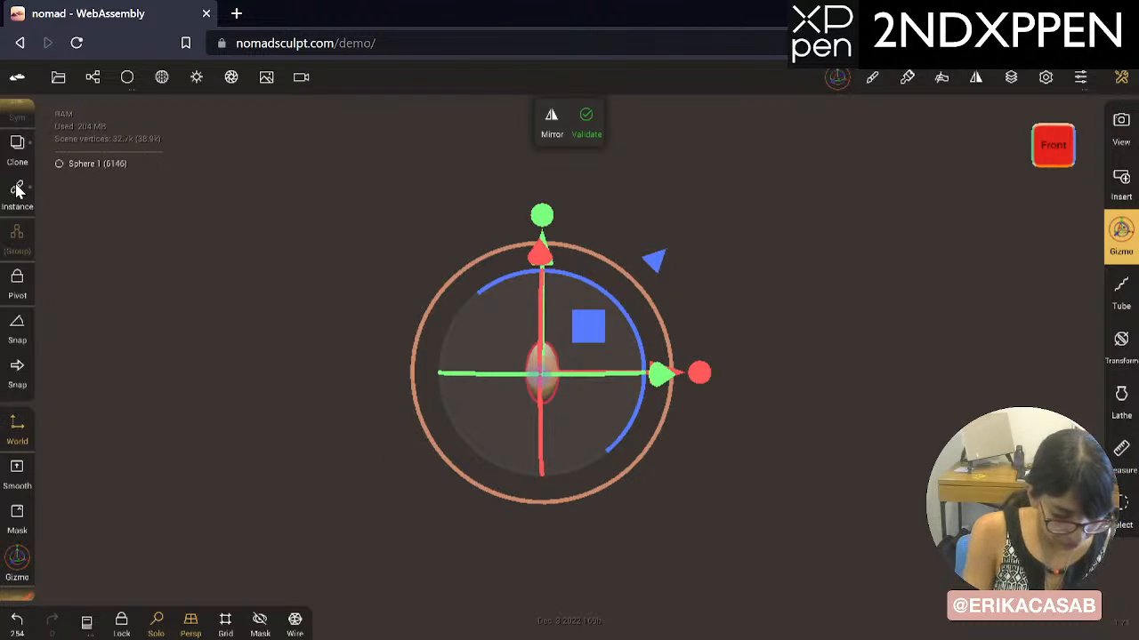
# Step: Try rotating the nose sphere in the front plane with rotation snapping on at 90°
pyautogui.click(18, 327)
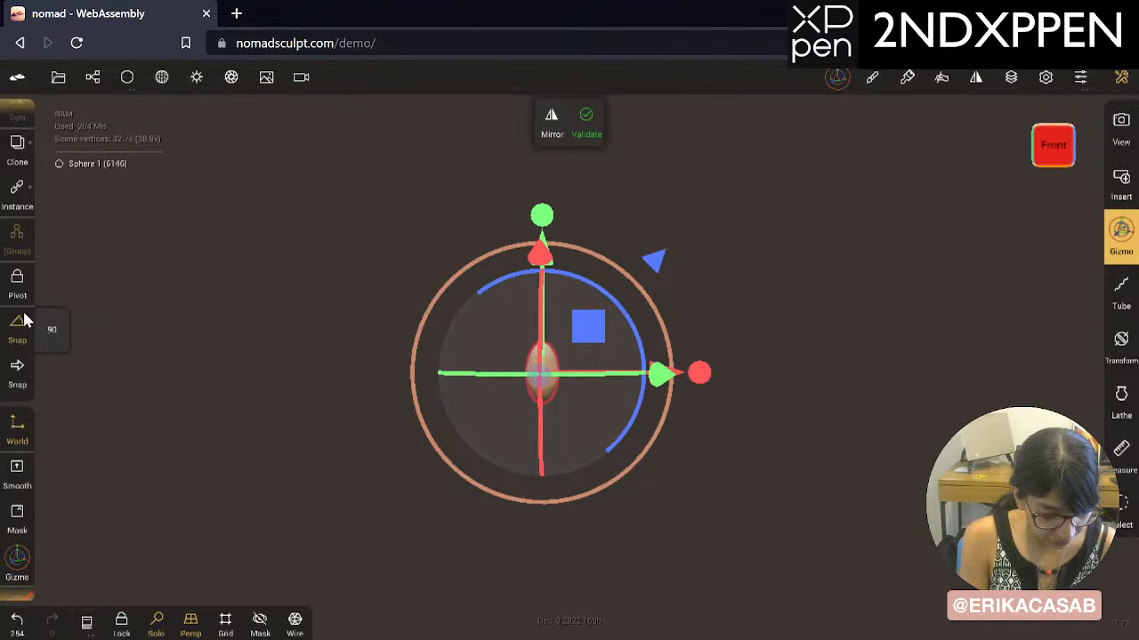
pyautogui.moveTo(644, 303); pyautogui.dragTo(655, 405)
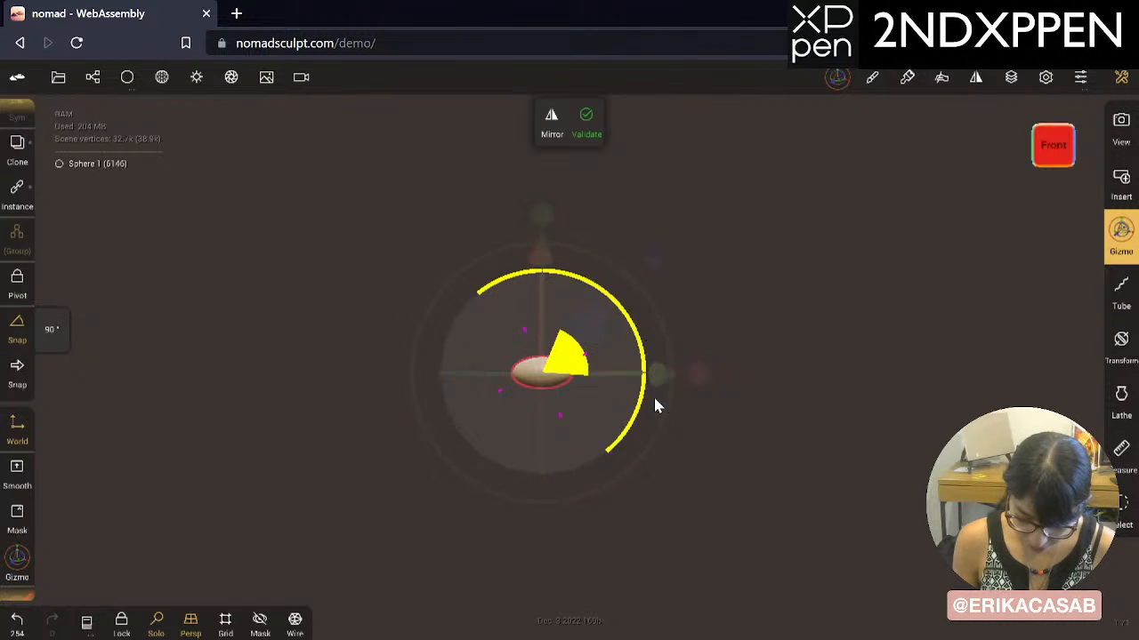
pyautogui.moveTo(628, 460); pyautogui.dragTo(512, 247)
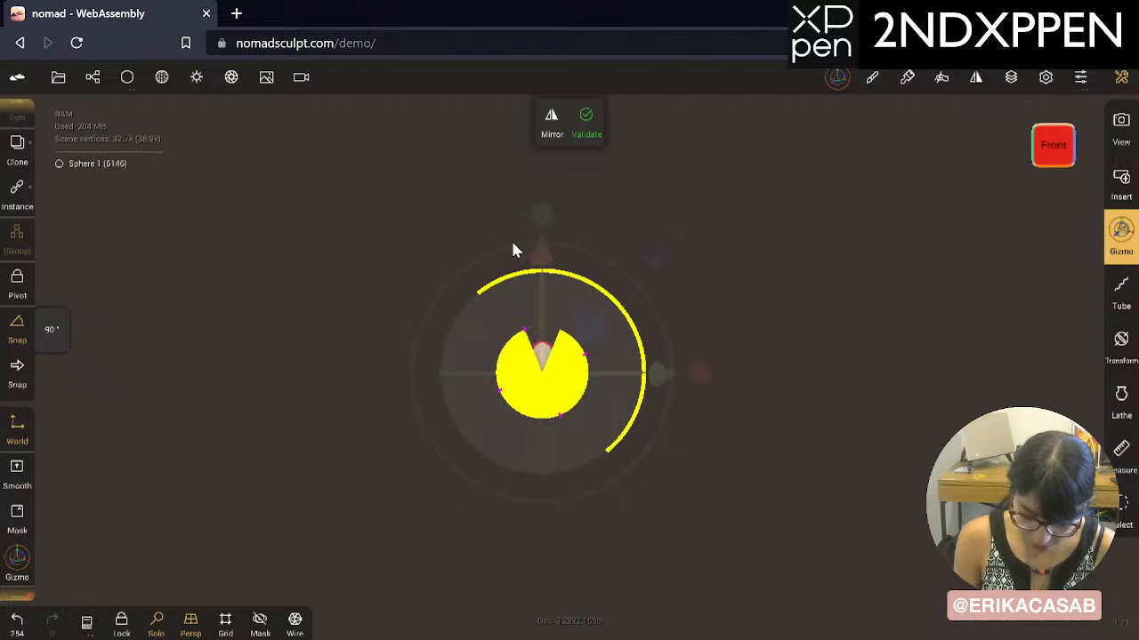
pyautogui.moveTo(612, 248); pyautogui.dragTo(606, 245)
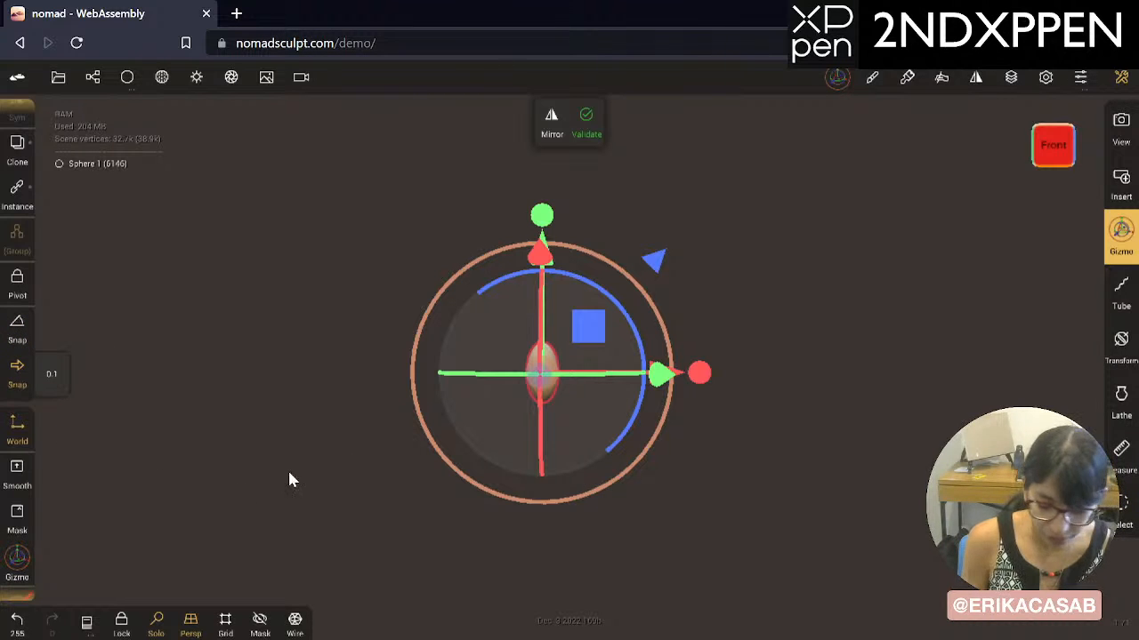
# Step: Try moving the nose sphere with 0.1 translation snapping and undo the move
pyautogui.moveTo(778, 290); pyautogui.dragTo(771, 357)
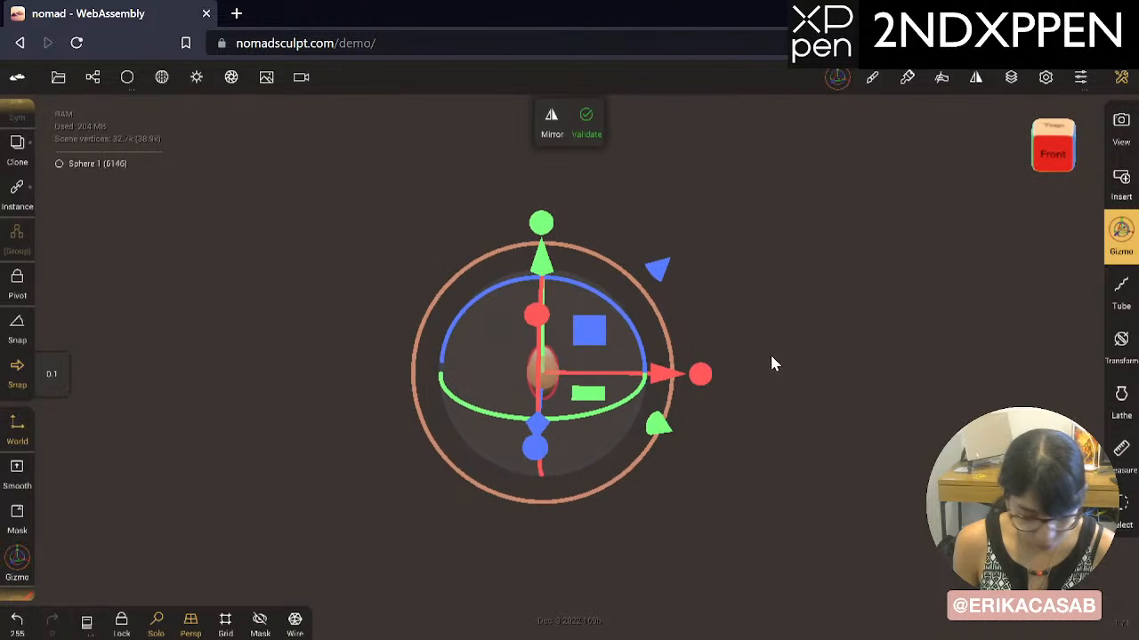
pyautogui.moveTo(678, 374)
pyautogui.mouseDown()
pyautogui.moveTo(913, 378)
pyautogui.moveTo(678, 384)
pyautogui.mouseUp()
pyautogui.hotkey('ctrl', 'z')
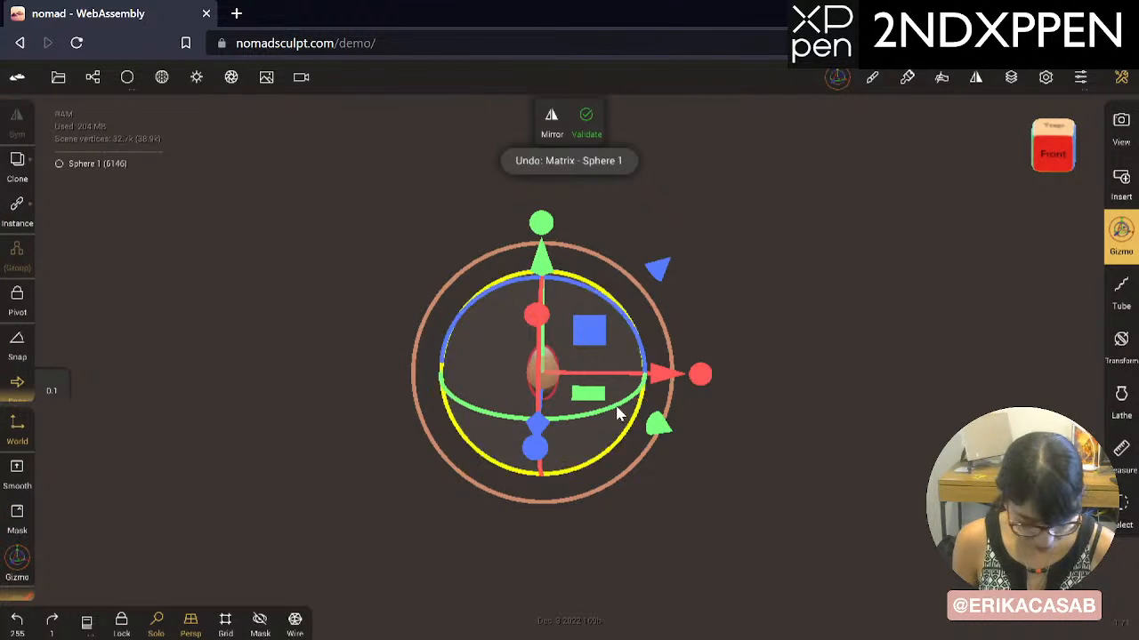
# Step: Display the grid and view the isolated nose sphere against it from above
pyautogui.click(225, 620)
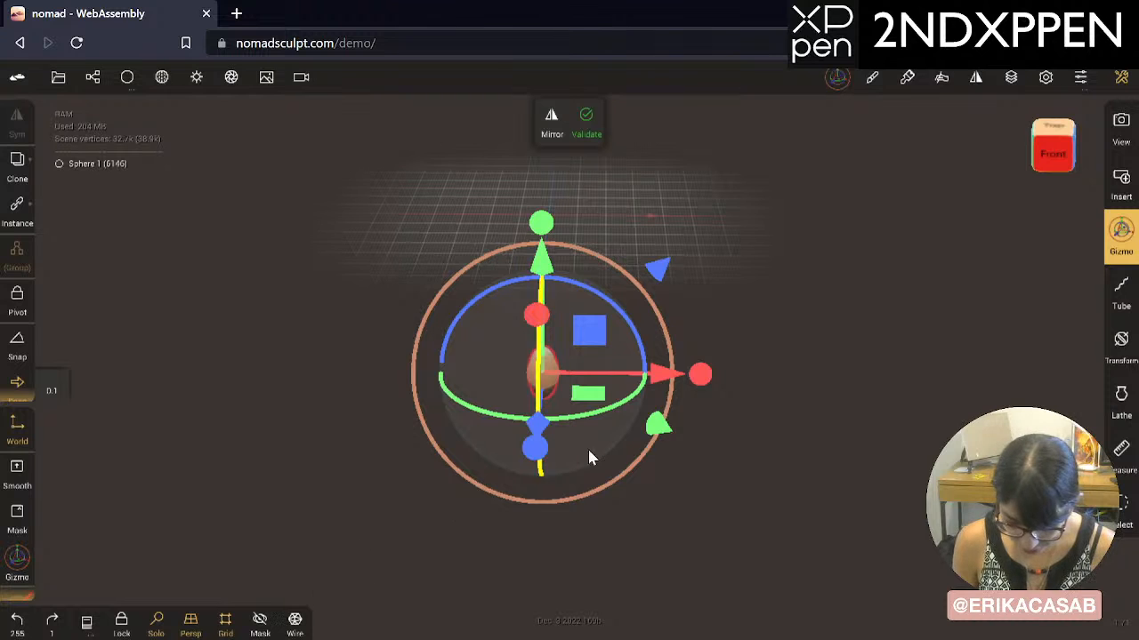
pyautogui.moveTo(770, 294); pyautogui.dragTo(782, 367)
pyautogui.keyDown('alt'); pyautogui.moveTo(576, 291); pyautogui.dragTo(595, 301); pyautogui.keyUp('alt')
pyautogui.keyDown('ctrl'); pyautogui.moveTo(804, 303); pyautogui.dragTo(800, 327); pyautogui.keyUp('ctrl')
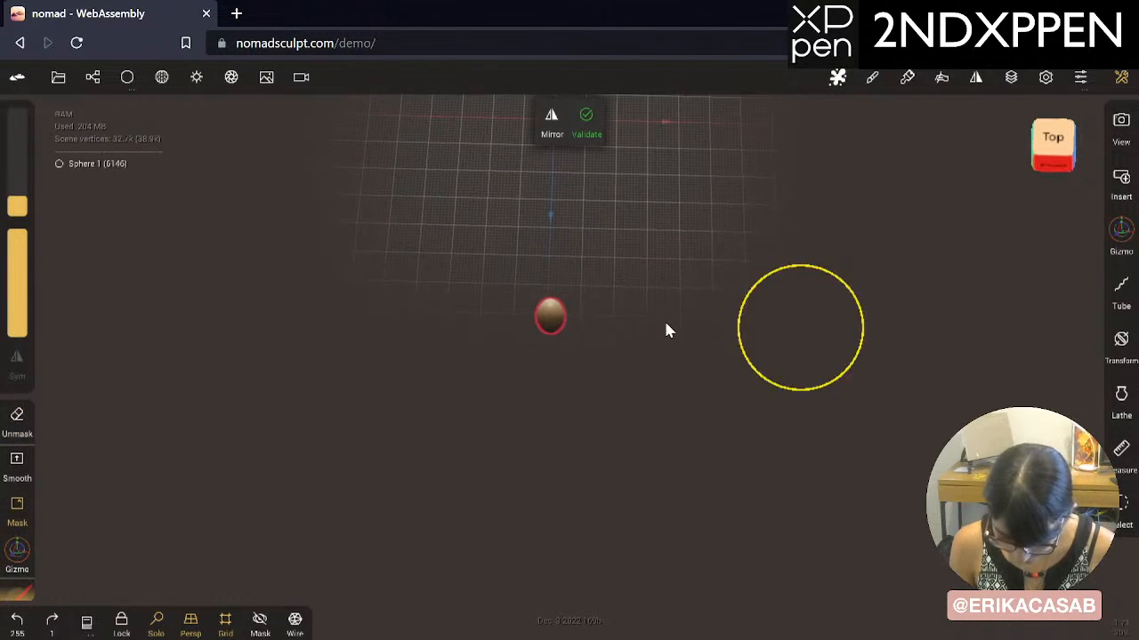
pyautogui.keyDown('ctrl'); pyautogui.moveTo(529, 309); pyautogui.dragTo(920, 320); pyautogui.keyUp('ctrl')
pyautogui.keyDown('ctrl'); pyautogui.moveTo(598, 352); pyautogui.dragTo(1005, 359); pyautogui.keyUp('ctrl')
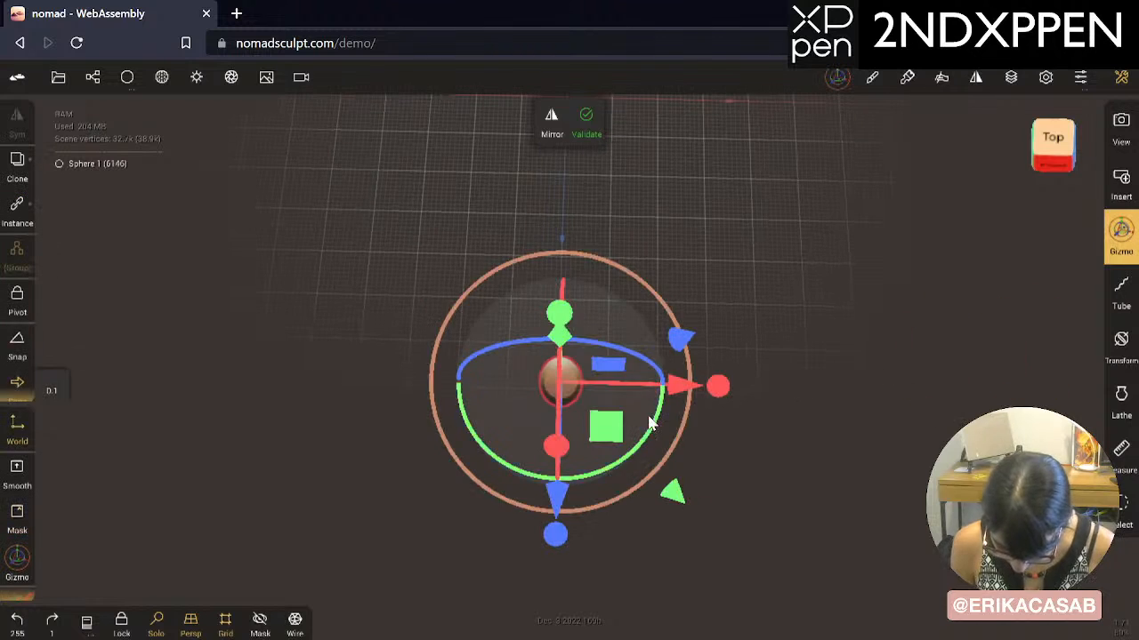
# Step: Try shifting the nose sphere sideways and back along the grid in 0.1 snap increments
pyautogui.moveTo(683, 384); pyautogui.dragTo(601, 389)
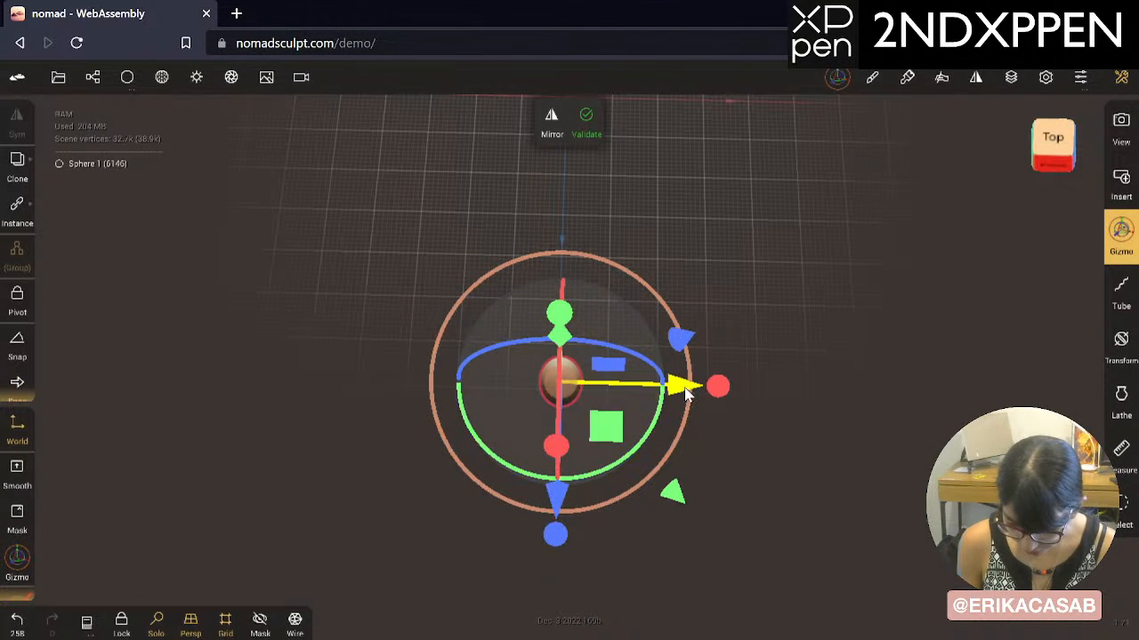
pyautogui.moveTo(685, 388); pyautogui.dragTo(721, 388)
pyautogui.hotkey('ctrl', 'z')
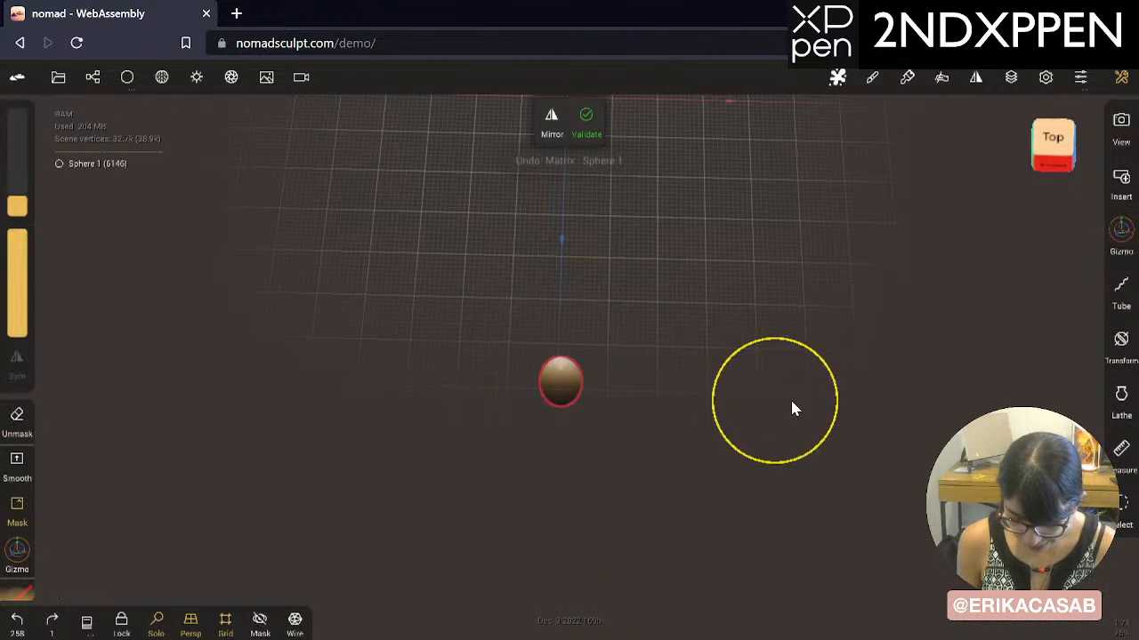
# Step: Turn on 90° rotation snapping and show the whole skull around the nose sphere again
pyautogui.click(18, 355)
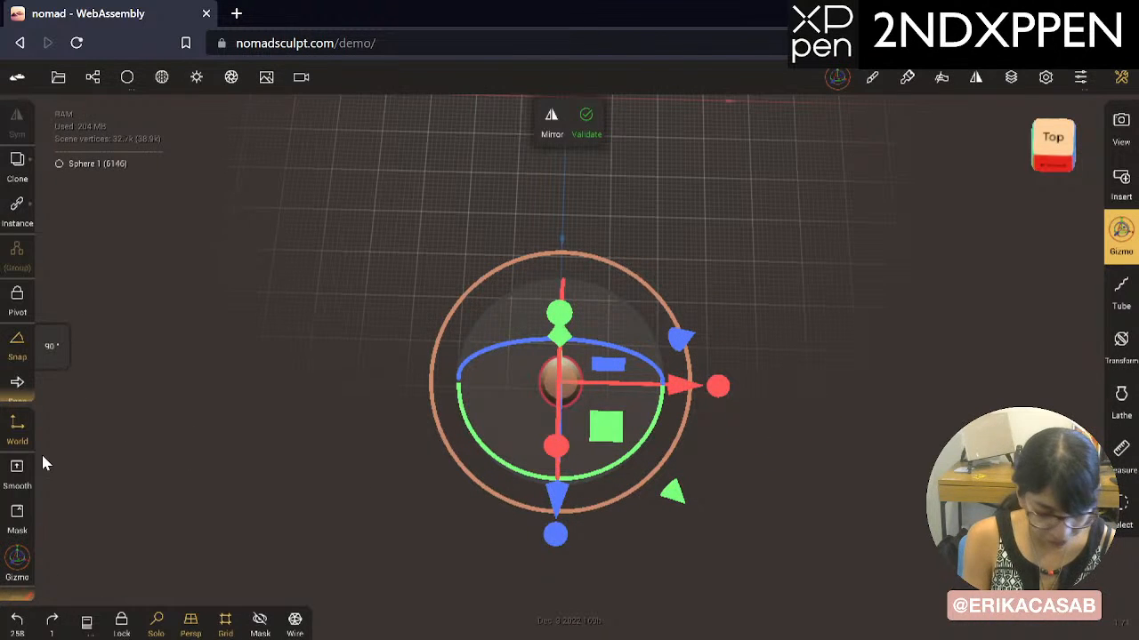
pyautogui.moveTo(773, 452)
pyautogui.mouseDown()
pyautogui.moveTo(767, 434)
pyautogui.moveTo(767, 445)
pyautogui.mouseUp()
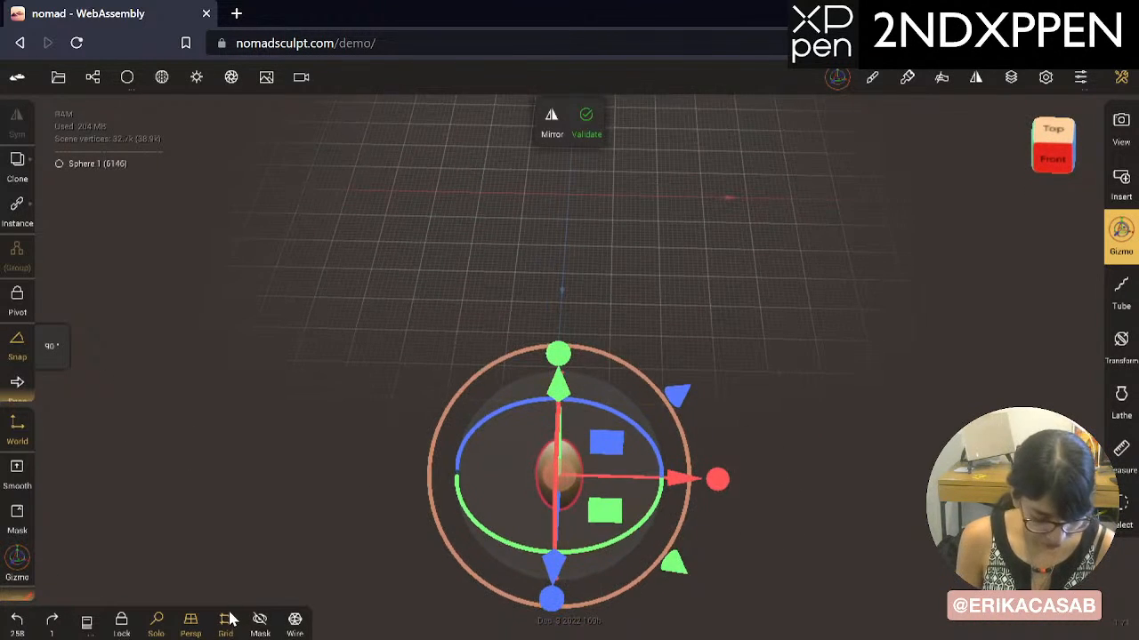
pyautogui.click(155, 628)
pyautogui.moveTo(750, 243); pyautogui.dragTo(755, 172, button='middle')
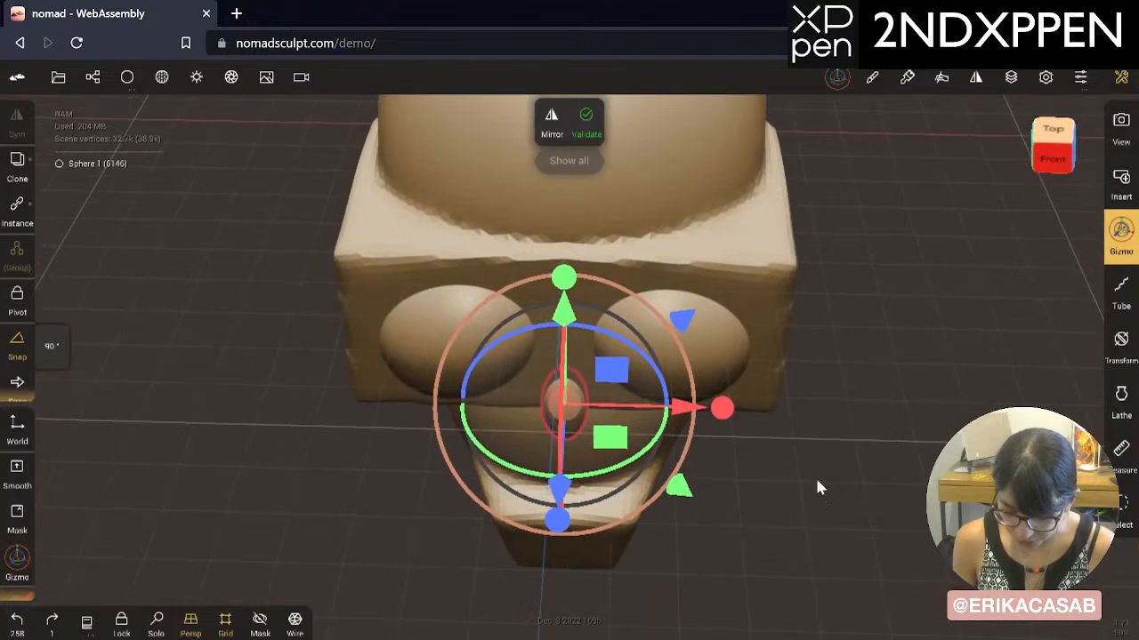
pyautogui.moveTo(816, 478); pyautogui.dragTo(797, 419)
pyautogui.scroll(10, 796, 424)
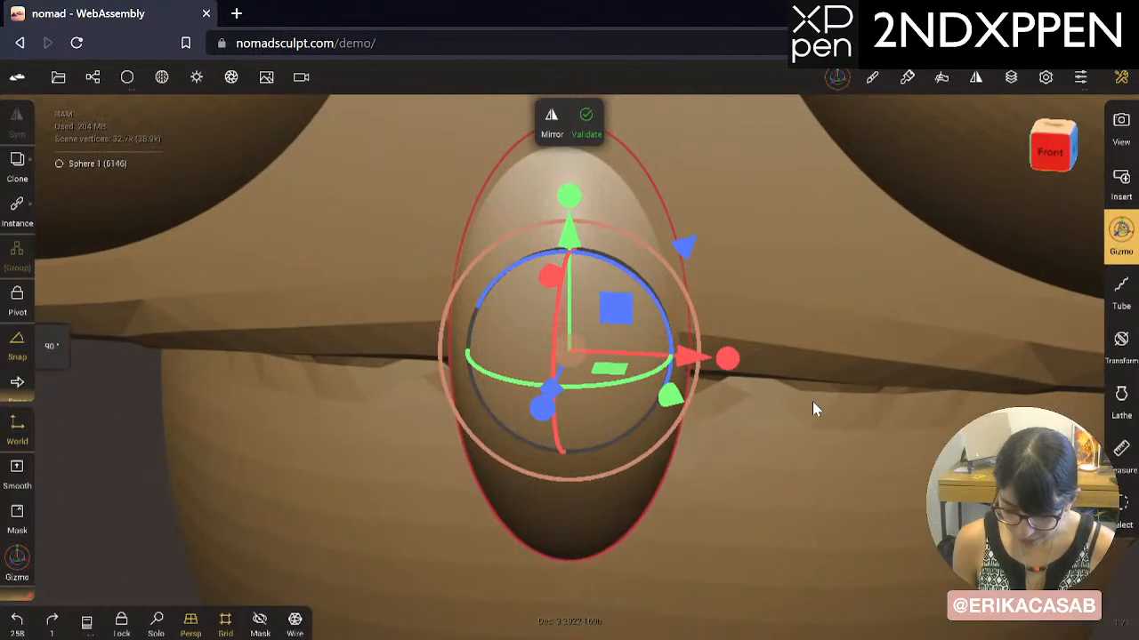
# Step: Add a Mirror repeater to the nose sphere
pyautogui.click(93, 76)
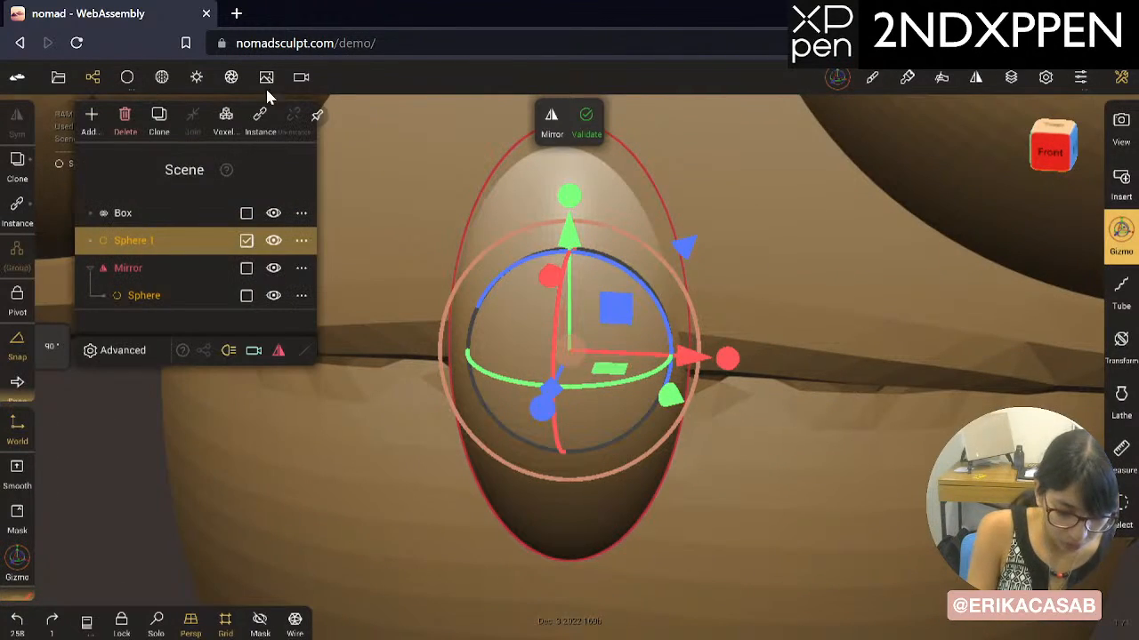
pyautogui.click(91, 117)
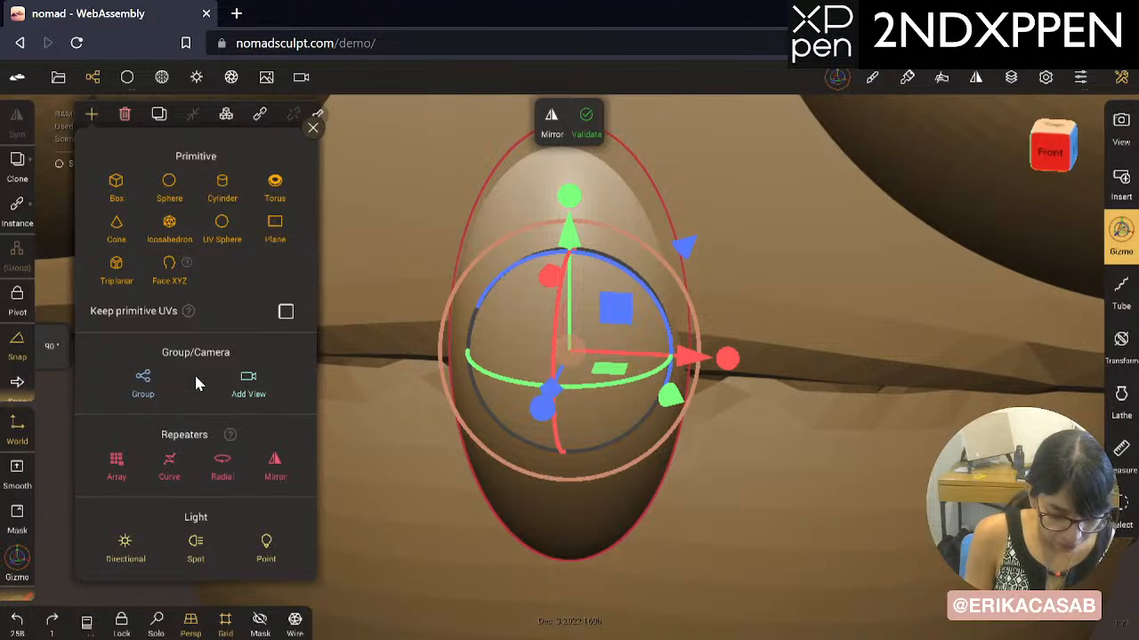
pyautogui.click(275, 462)
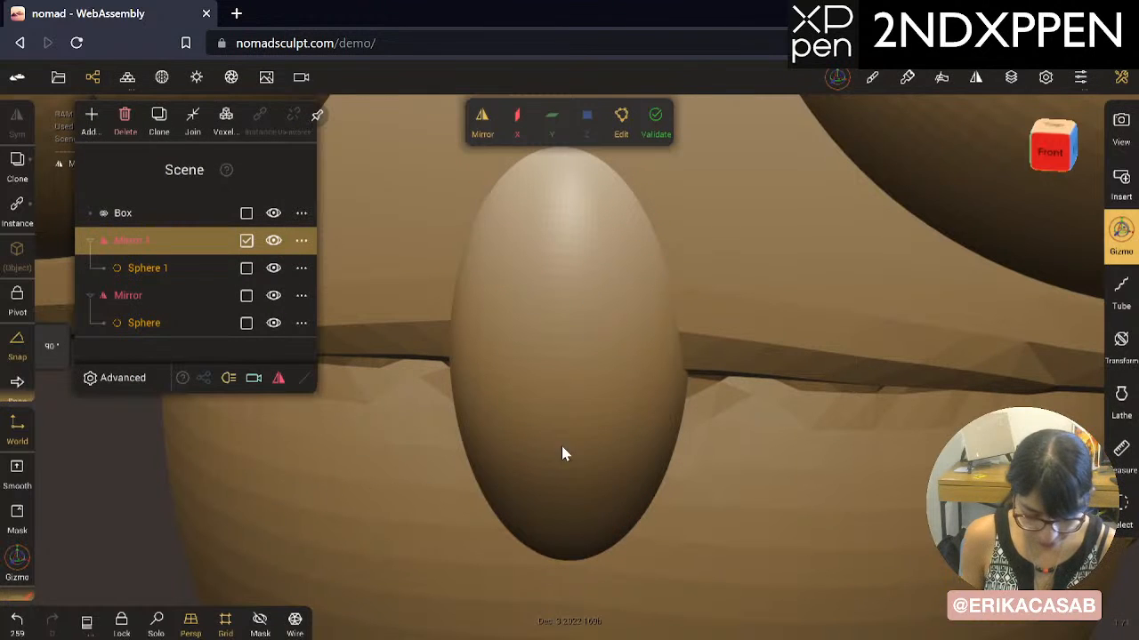
# Step: Undo the first rotation of the mirrored nose sphere, then tilt and offset it so both halves form an inverted V
pyautogui.click(604, 383)
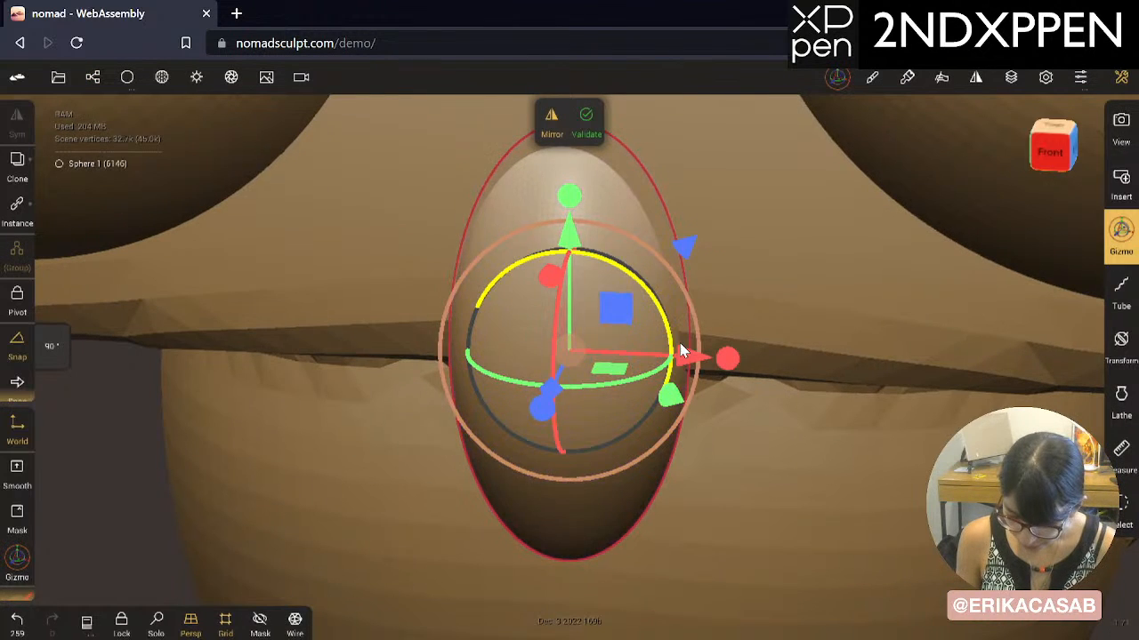
pyautogui.moveTo(678, 341); pyautogui.dragTo(589, 266)
pyautogui.hotkey('ctrl', 'z')
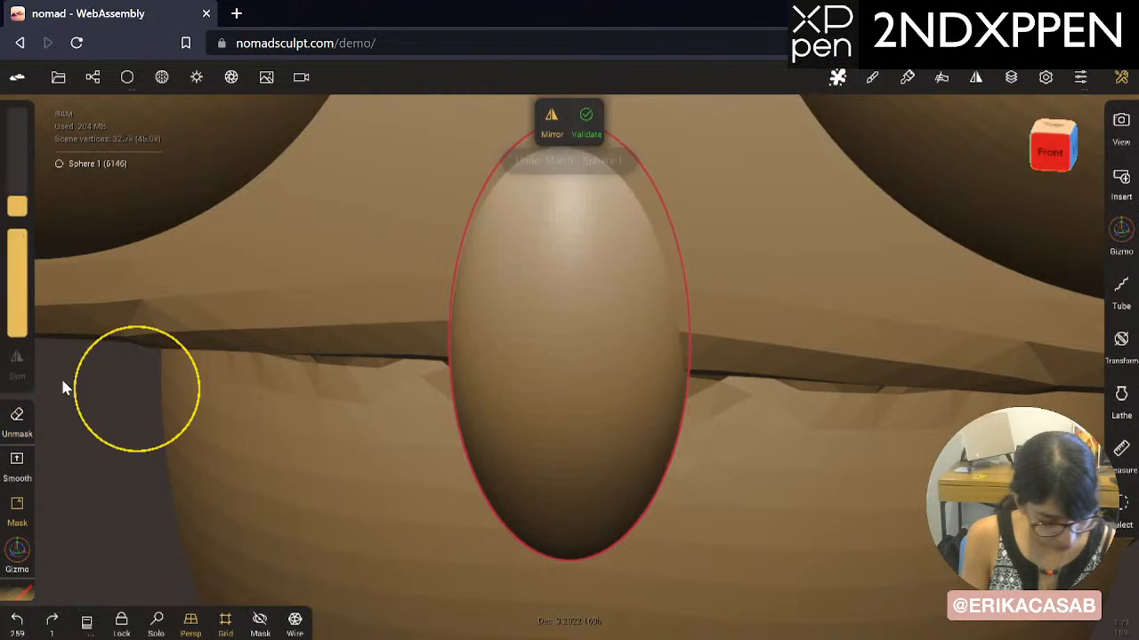
pyautogui.moveTo(669, 325); pyautogui.dragTo(739, 365)
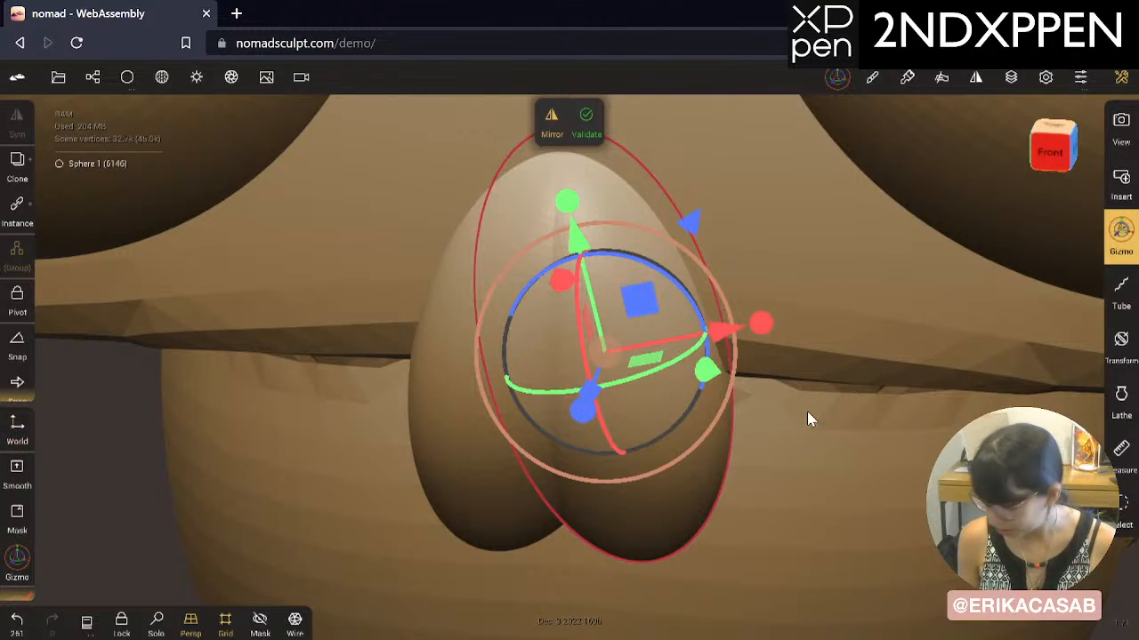
pyautogui.moveTo(810, 388); pyautogui.dragTo(830, 379, button='middle')
pyautogui.keyDown('ctrl'); pyautogui.moveTo(829, 378); pyautogui.dragTo(1, 422, button='right'); pyautogui.keyUp('ctrl')
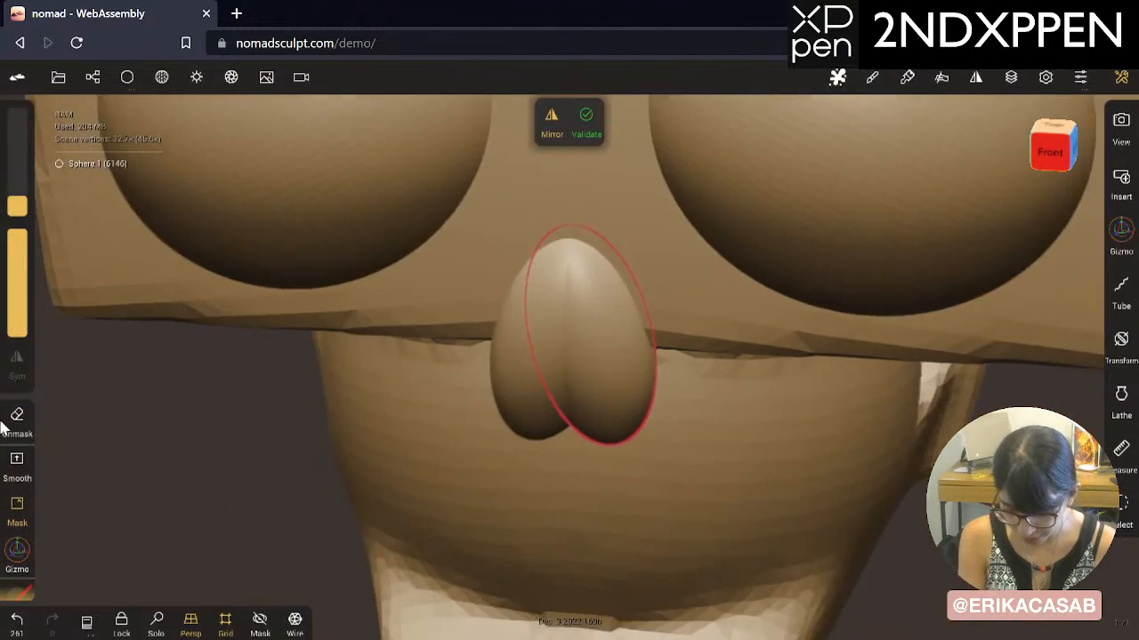
pyautogui.keyDown('ctrl'); pyautogui.moveTo(733, 374); pyautogui.dragTo(2, 389, button='right'); pyautogui.keyUp('ctrl')
pyautogui.keyDown('ctrl'); pyautogui.moveTo(399, 360); pyautogui.dragTo(202, 393, button='right'); pyautogui.keyUp('ctrl')
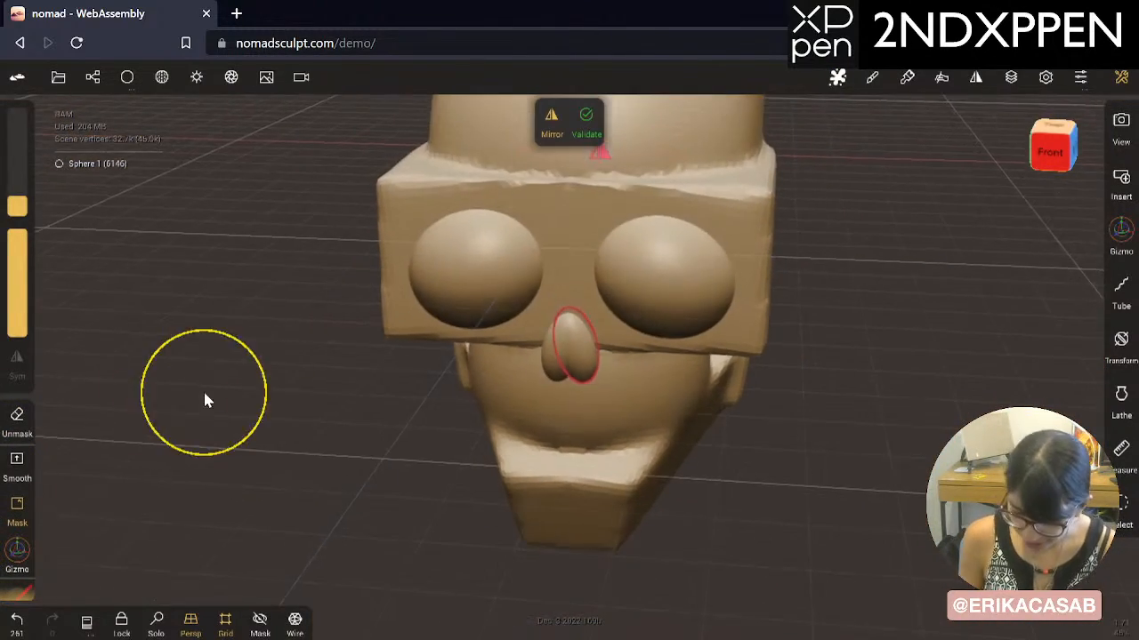
# Step: Move the mirrored nose sphere slightly forward along the depth axis so it protrudes further from the face
pyautogui.moveTo(794, 420); pyautogui.dragTo(725, 449, button='right')
pyautogui.moveTo(698, 289); pyautogui.dragTo(702, 286)
pyautogui.moveTo(761, 424); pyautogui.dragTo(625, 487, button='right')
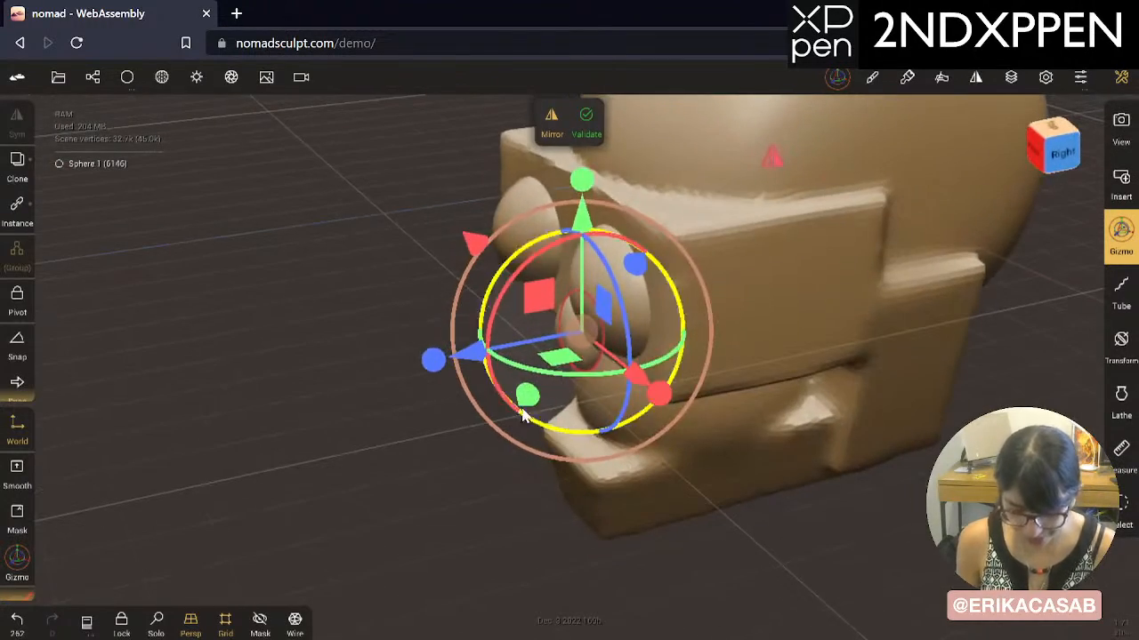
pyautogui.moveTo(468, 357); pyautogui.dragTo(453, 360)
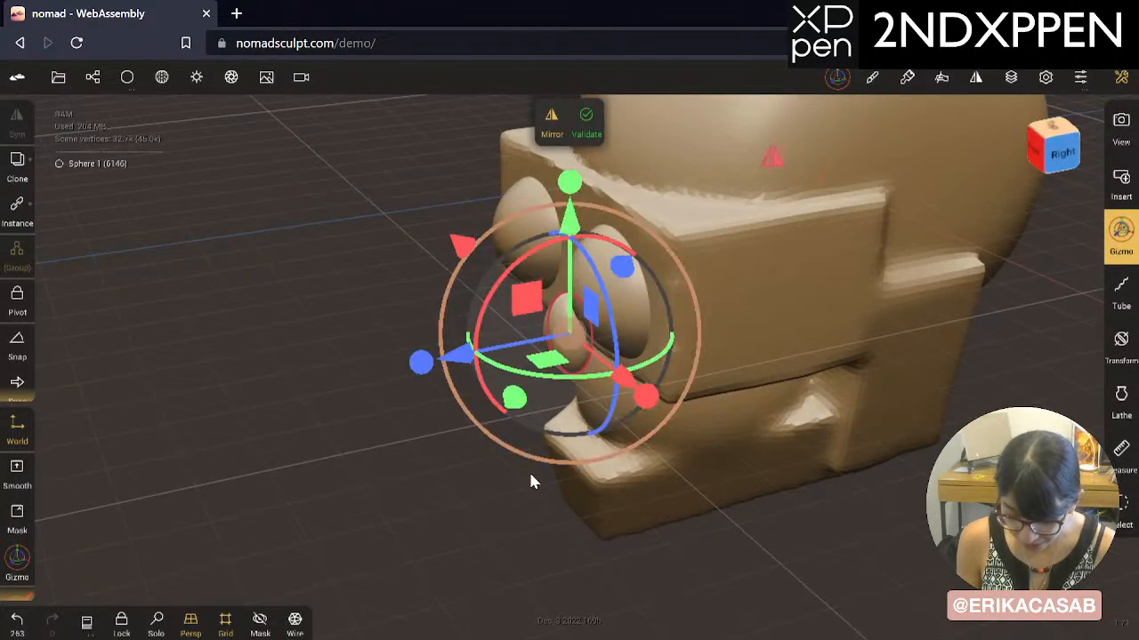
# Step: Examine the whole skull block-out from several angles to judge the placement of the nose and eye-socket spheres
pyautogui.moveTo(531, 472); pyautogui.dragTo(846, 395)
pyautogui.moveTo(665, 378); pyautogui.dragTo(673, 352)
pyautogui.moveTo(798, 382)
pyautogui.mouseDown()
pyautogui.moveTo(898, 413)
pyautogui.moveTo(691, 450)
pyautogui.moveTo(453, 427)
pyautogui.moveTo(422, 437)
pyautogui.moveTo(590, 439)
pyautogui.moveTo(788, 475)
pyautogui.moveTo(742, 432)
pyautogui.moveTo(894, 386)
pyautogui.mouseUp()
pyautogui.press('m')
pyautogui.keyDown('ctrl'); pyautogui.moveTo(409, 418); pyautogui.dragTo(240, 498); pyautogui.keyUp('ctrl')
pyautogui.moveTo(818, 377); pyautogui.dragTo(845, 377)
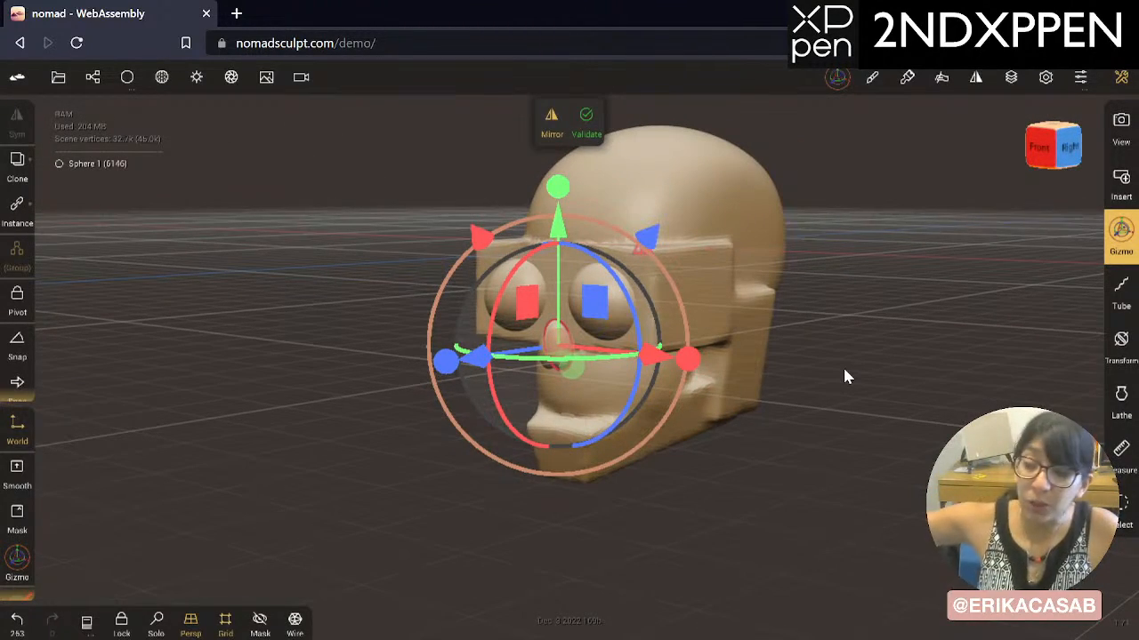
pyautogui.moveTo(844, 371)
pyautogui.mouseDown()
pyautogui.moveTo(784, 423)
pyautogui.moveTo(786, 398)
pyautogui.moveTo(857, 361)
pyautogui.moveTo(795, 325)
pyautogui.moveTo(785, 361)
pyautogui.moveTo(587, 355)
pyautogui.moveTo(845, 355)
pyautogui.moveTo(833, 356)
pyautogui.mouseUp()
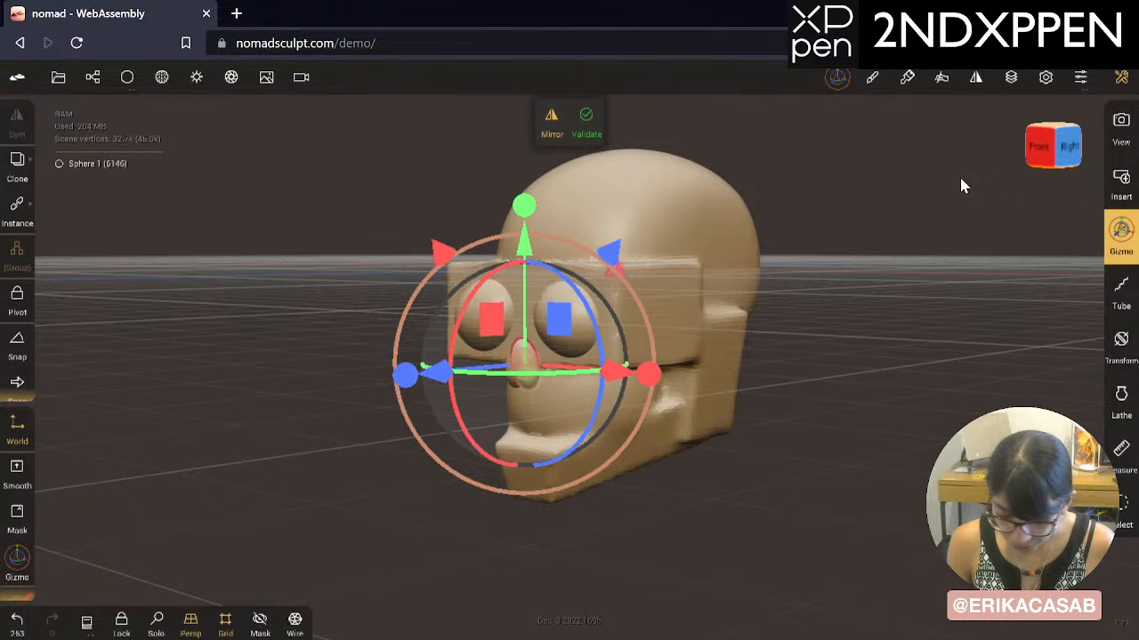
# Step: Hide Mirror 1, Sphere 1, Mirror and Sphere in the scene, leaving only the Box visible
pyautogui.click(92, 76)
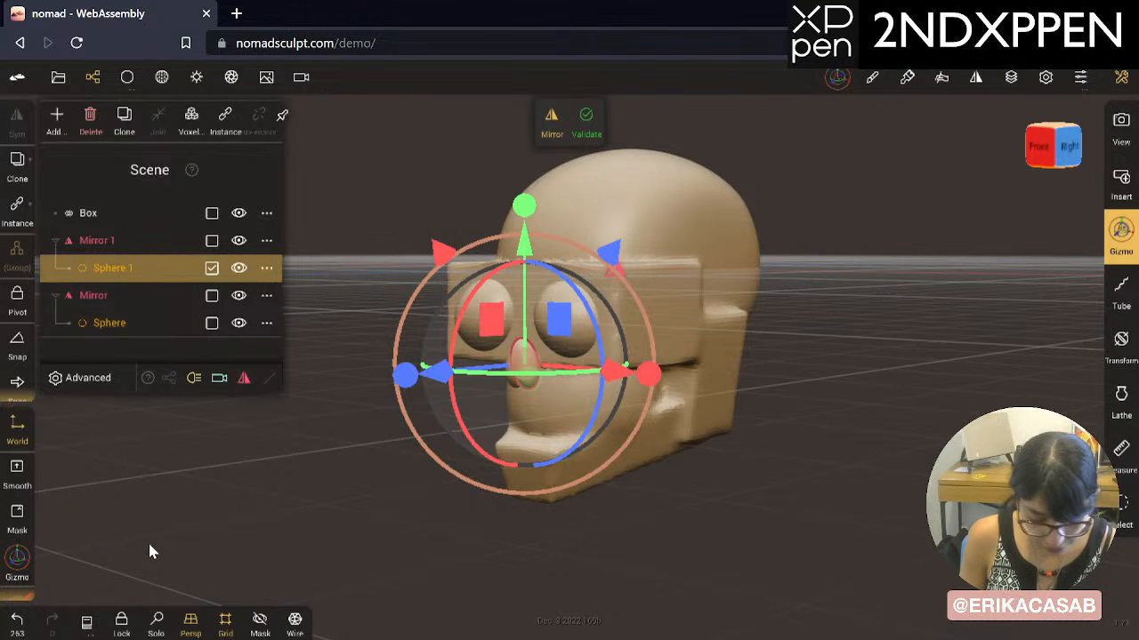
pyautogui.click(238, 240)
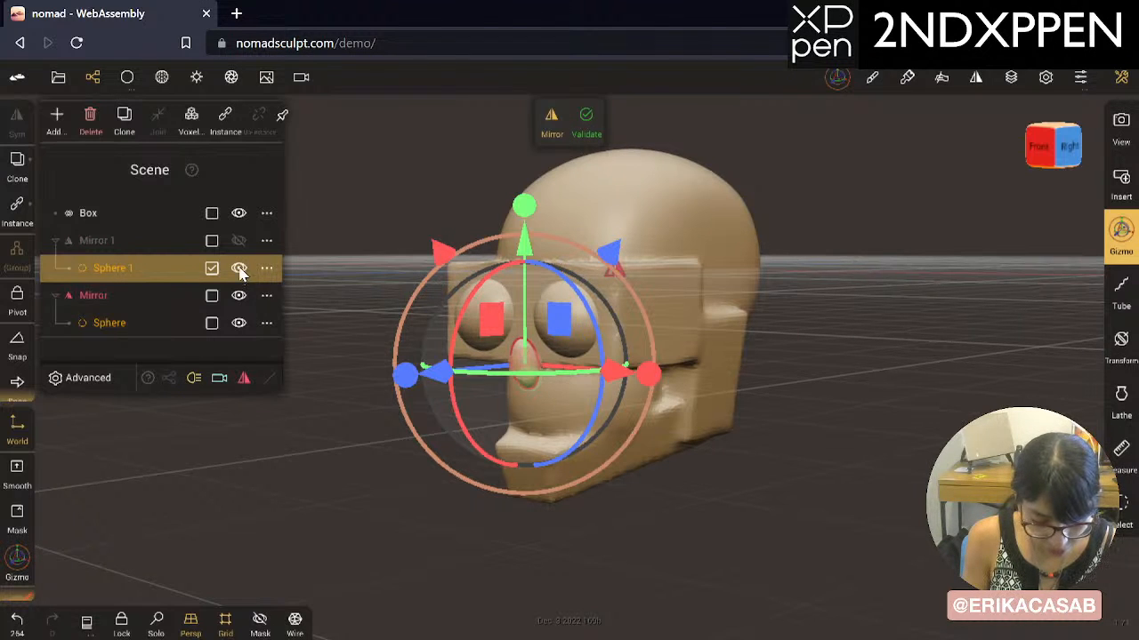
pyautogui.click(238, 267)
pyautogui.click(238, 295)
pyautogui.click(238, 323)
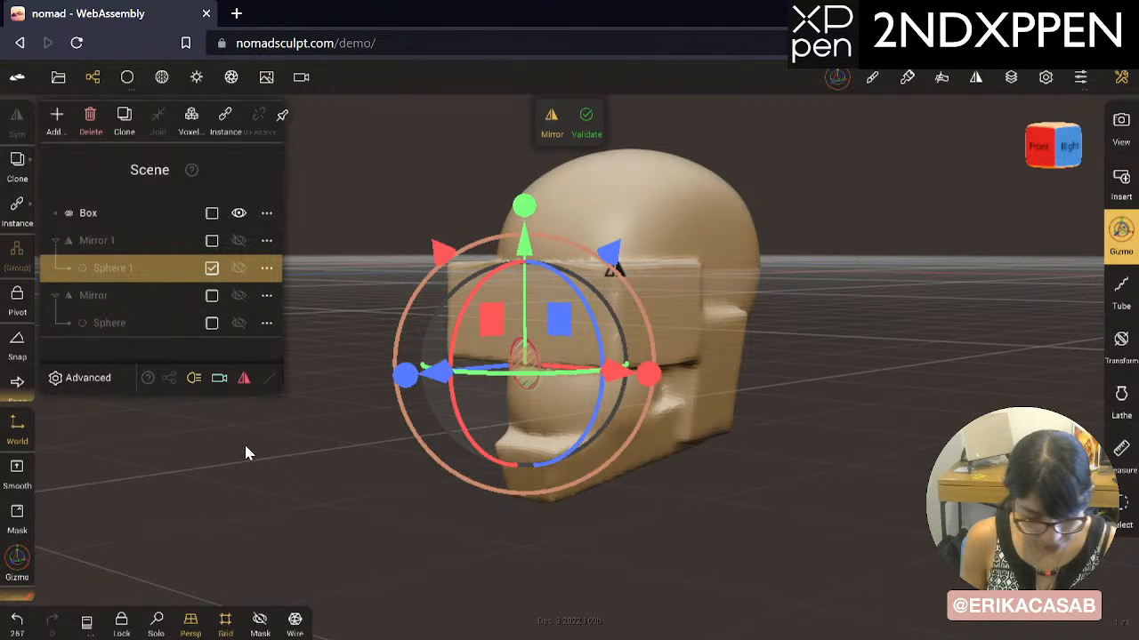
# Step: Add Mirror 1, Mirror and Sphere to the scene selection alongside Sphere 1
pyautogui.click(212, 240)
pyautogui.click(212, 296)
pyautogui.click(212, 323)
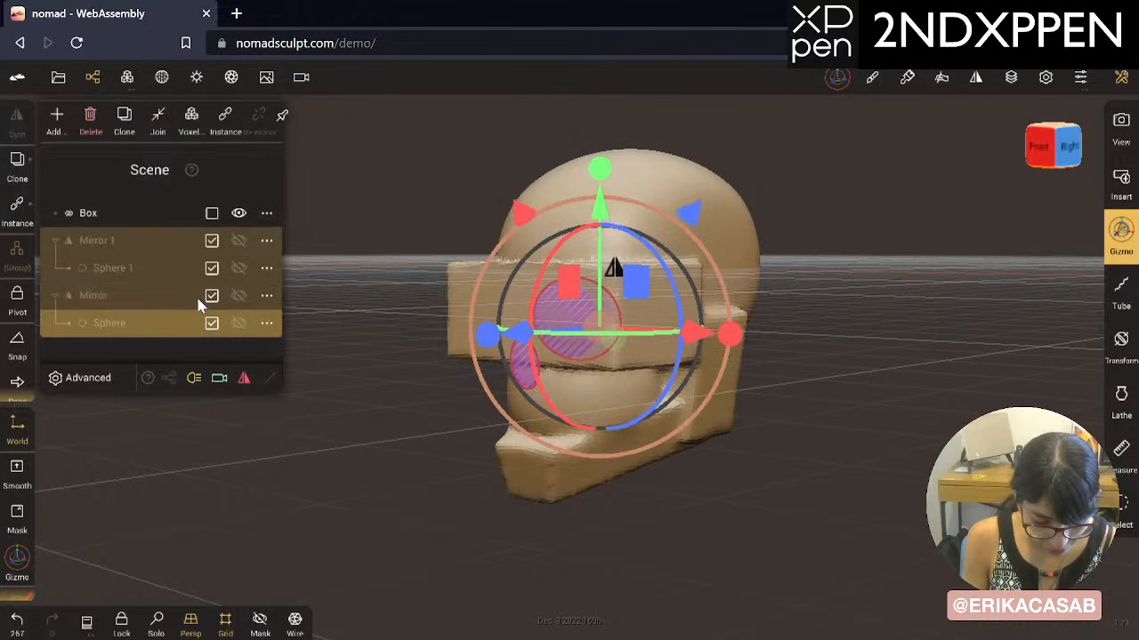
# Step: Validate the Sphere 1 primitive and make both mirror groups and their spheres visible
pyautogui.click(162, 270)
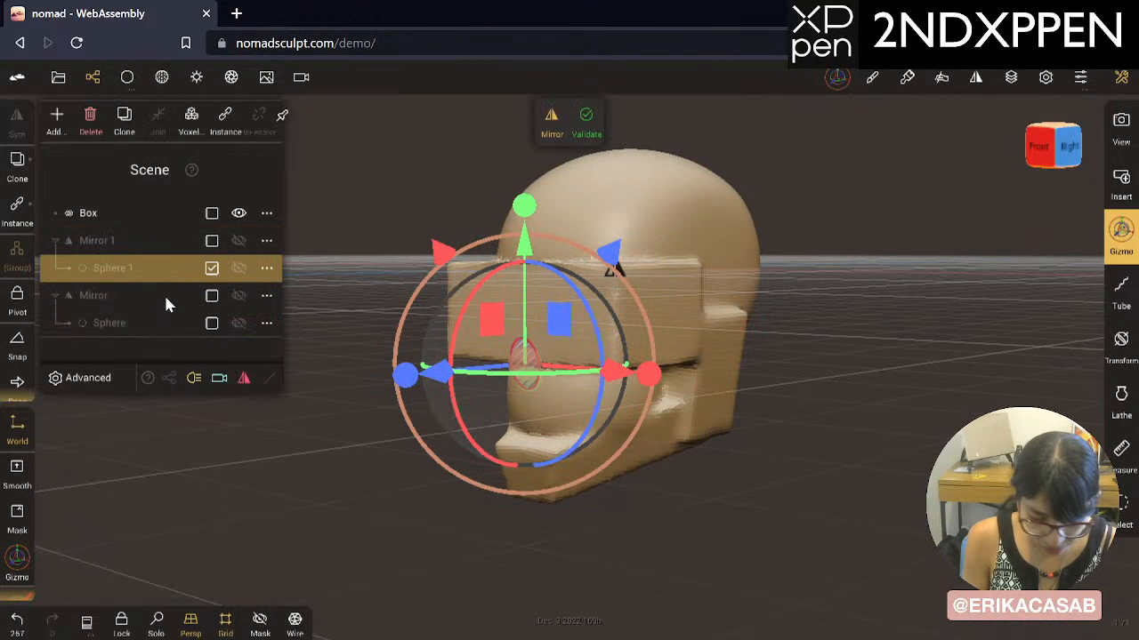
pyautogui.click(587, 118)
pyautogui.click(238, 240)
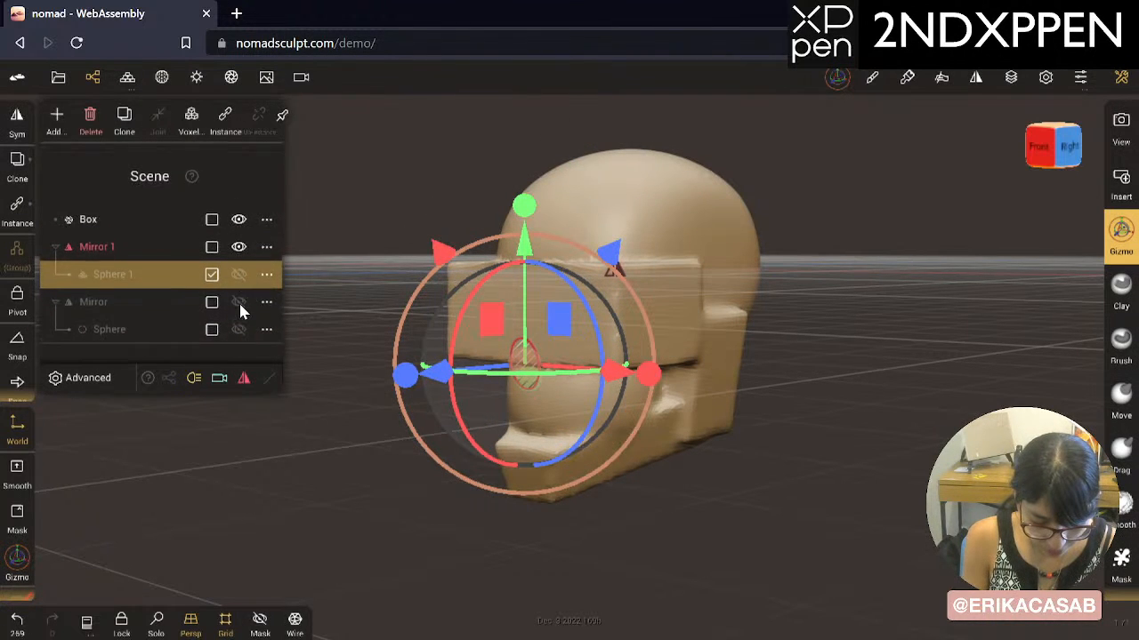
pyautogui.click(238, 268)
pyautogui.click(238, 297)
pyautogui.click(239, 322)
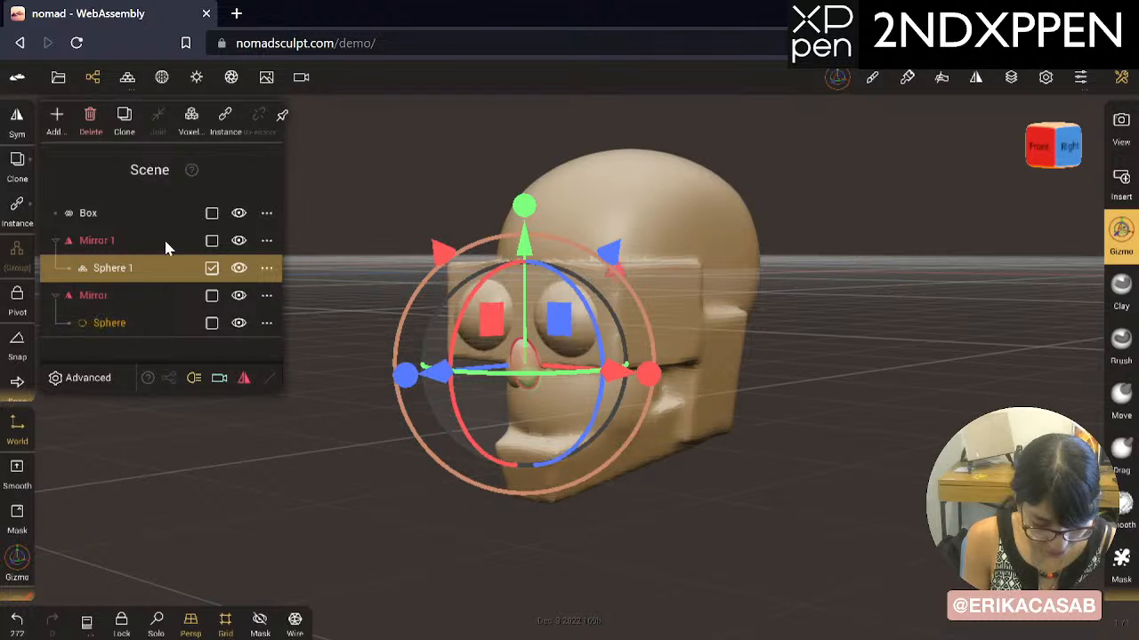
# Step: Validate the Mirror 1 group with its instances kept
pyautogui.click(165, 247)
pyautogui.click(656, 116)
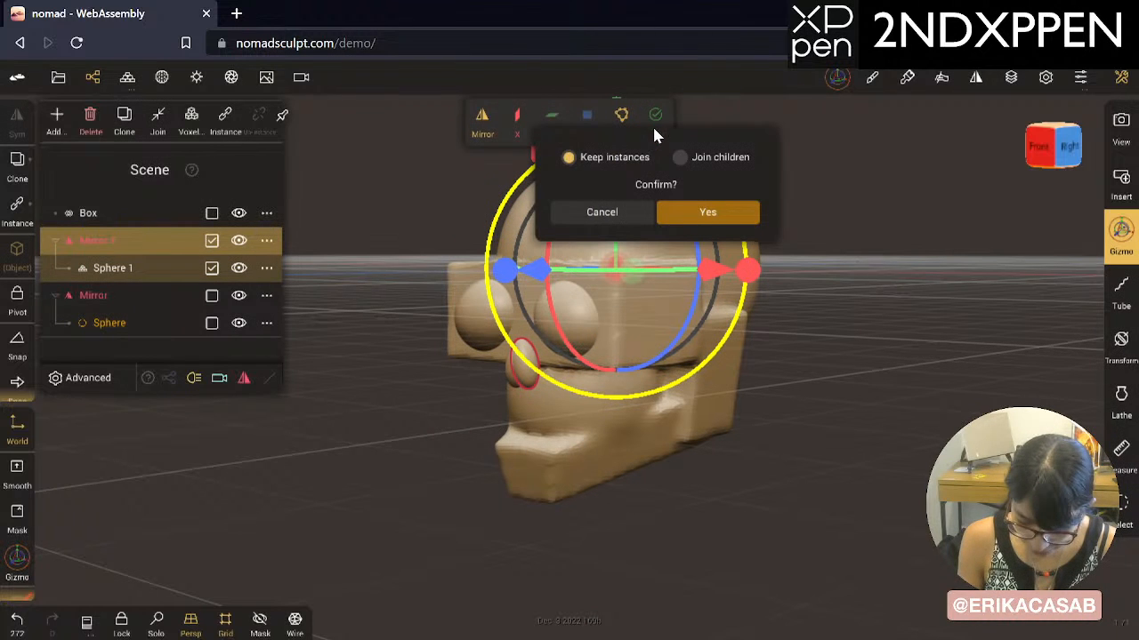
pyautogui.click(701, 213)
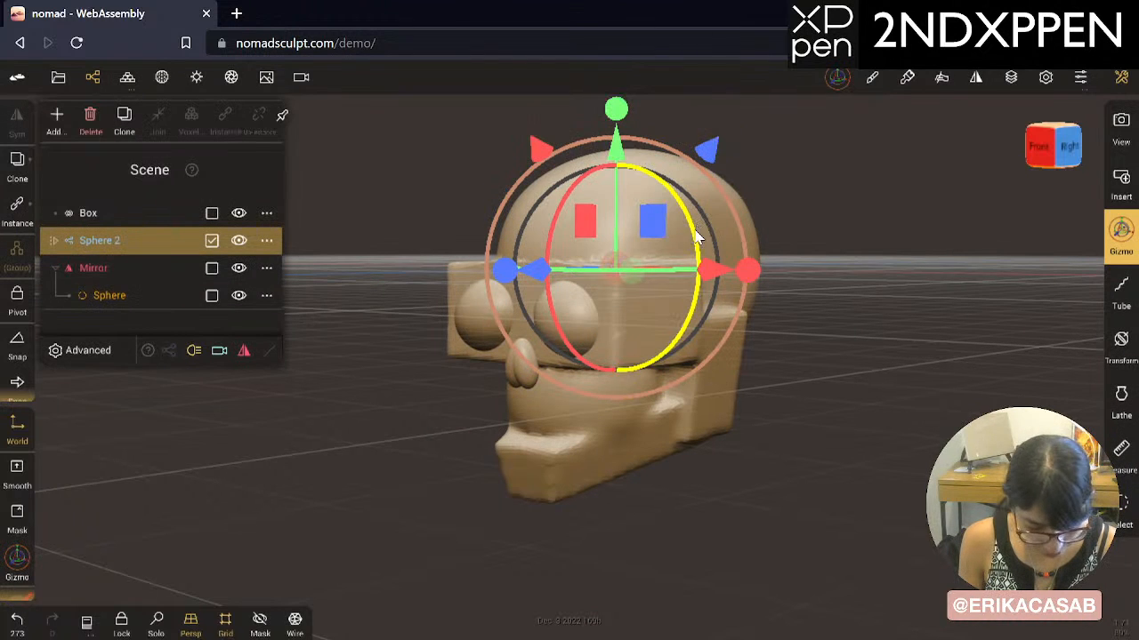
# Step: Validate the eye sphere primitive under Mirror, and validate that Mirror group with Keep instances
pyautogui.click(176, 300)
pyautogui.click(587, 118)
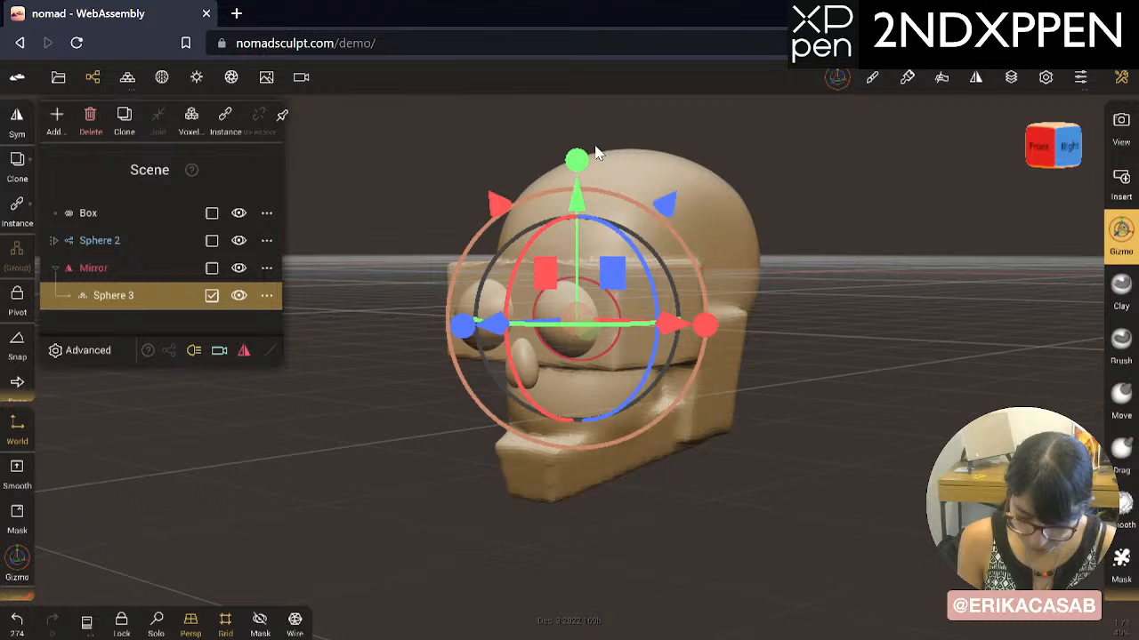
pyautogui.click(163, 271)
pyautogui.click(656, 114)
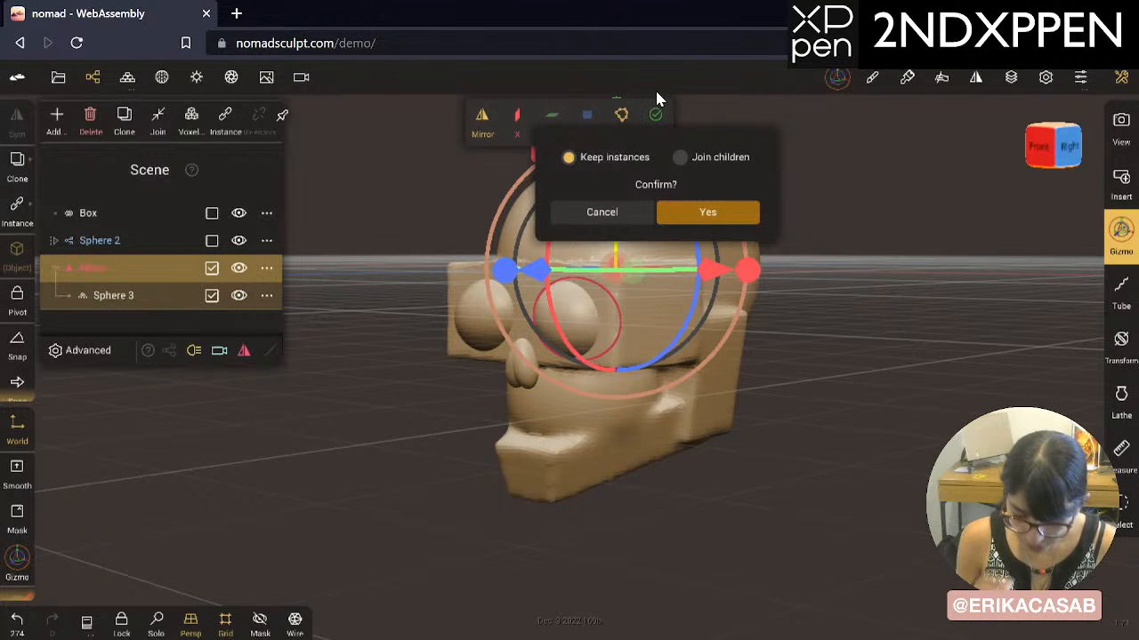
pyautogui.click(697, 216)
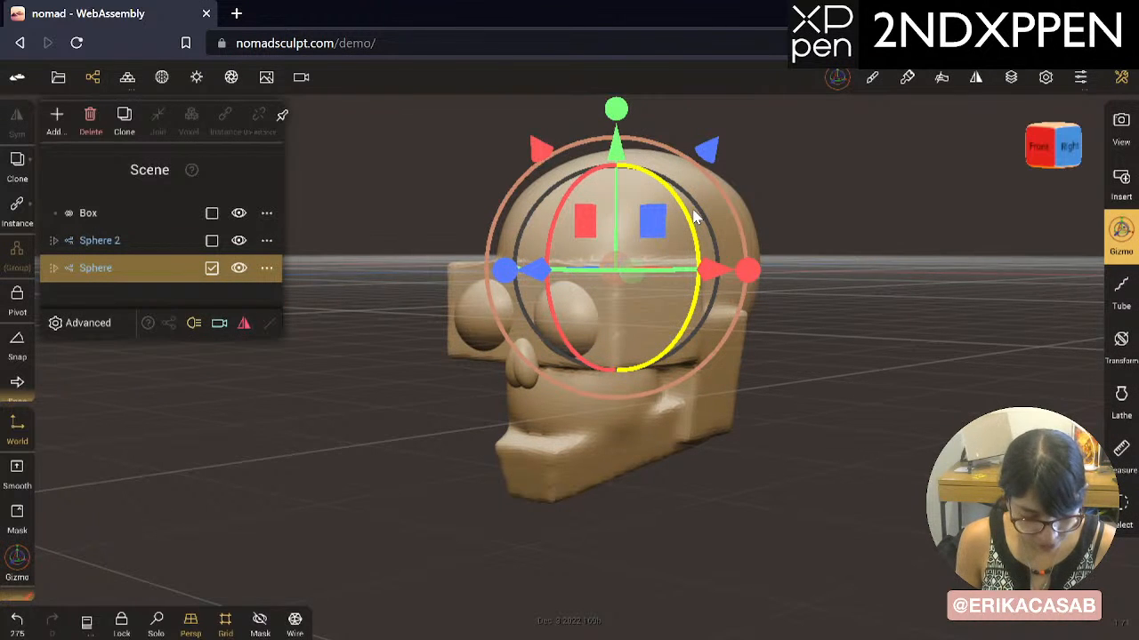
# Step: Hide the Sphere 2 and Sphere groups and select both together with the Box
pyautogui.moveTo(371, 441); pyautogui.dragTo(318, 439)
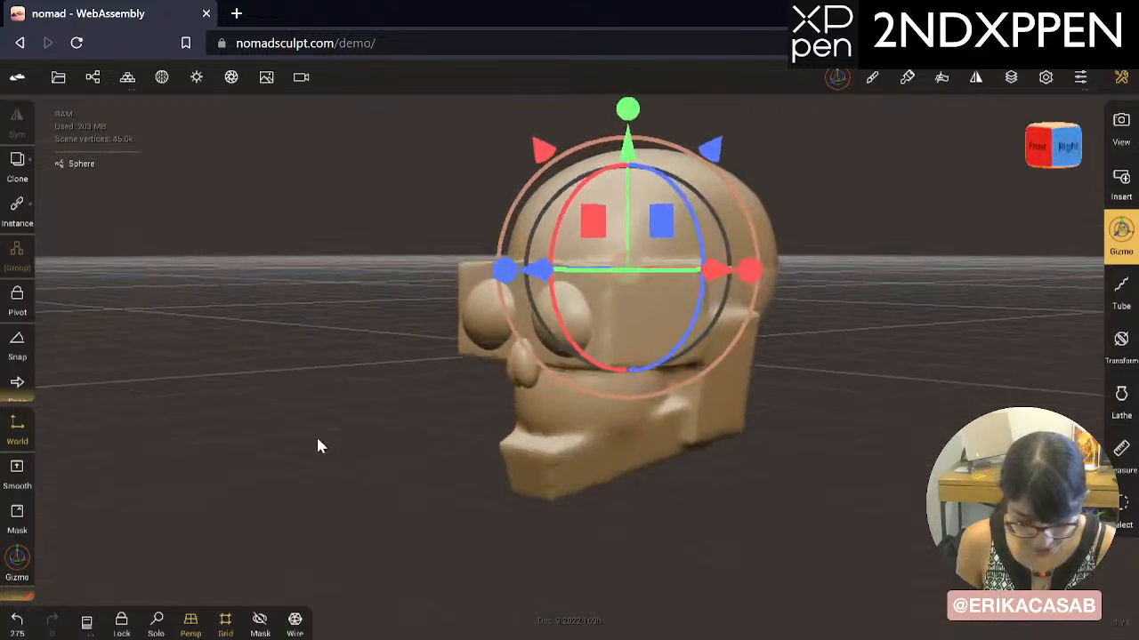
pyautogui.click(92, 77)
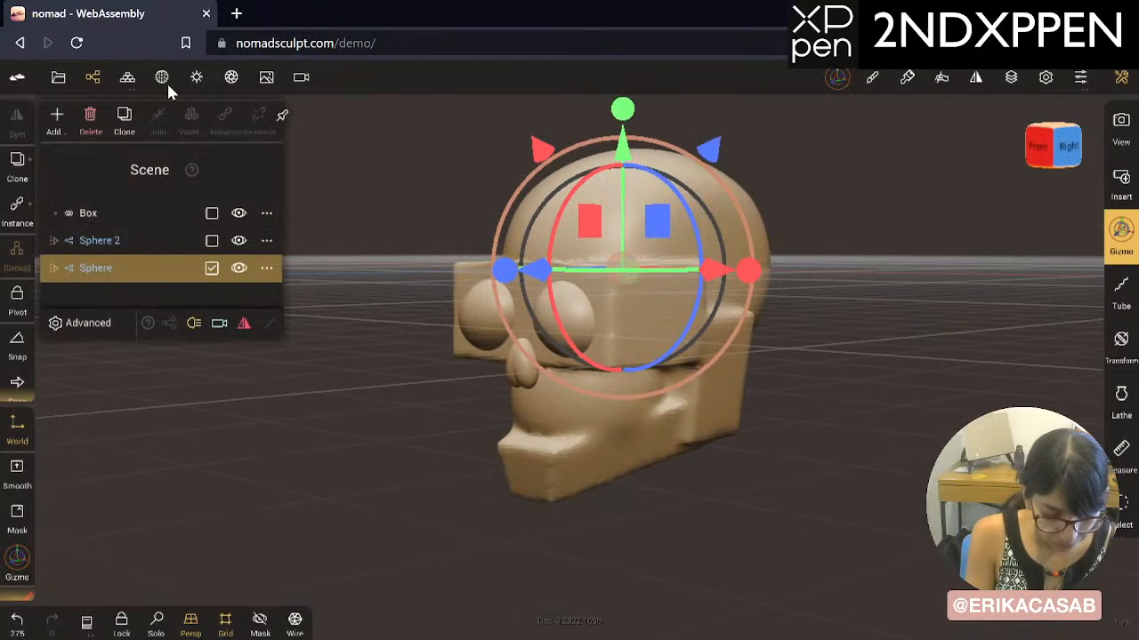
pyautogui.click(238, 241)
pyautogui.click(239, 268)
pyautogui.click(212, 241)
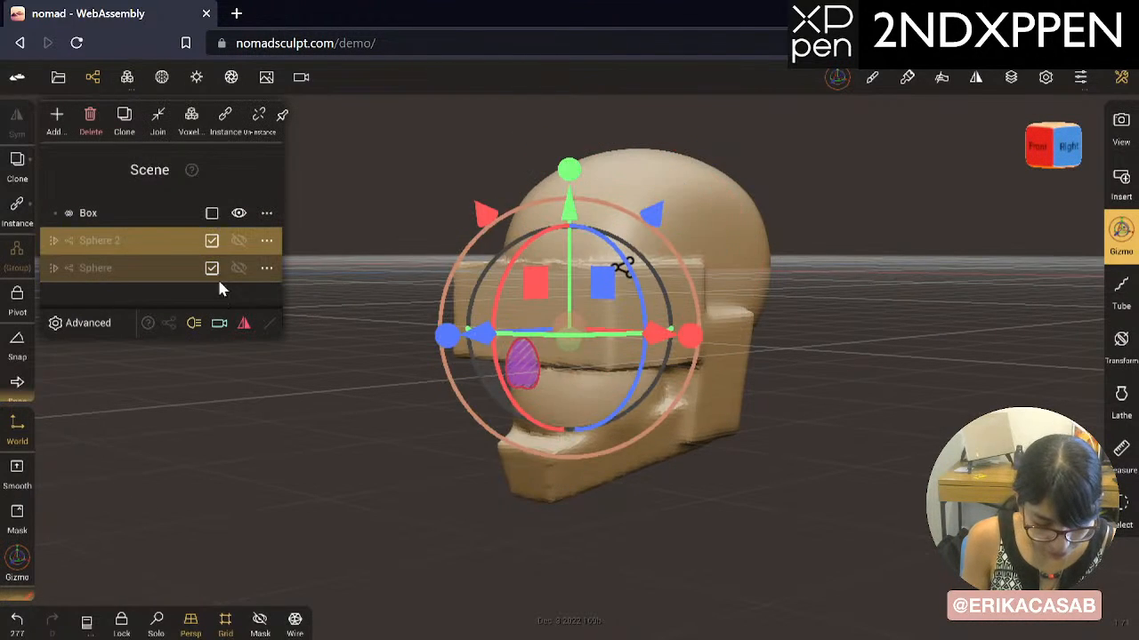
pyautogui.click(211, 213)
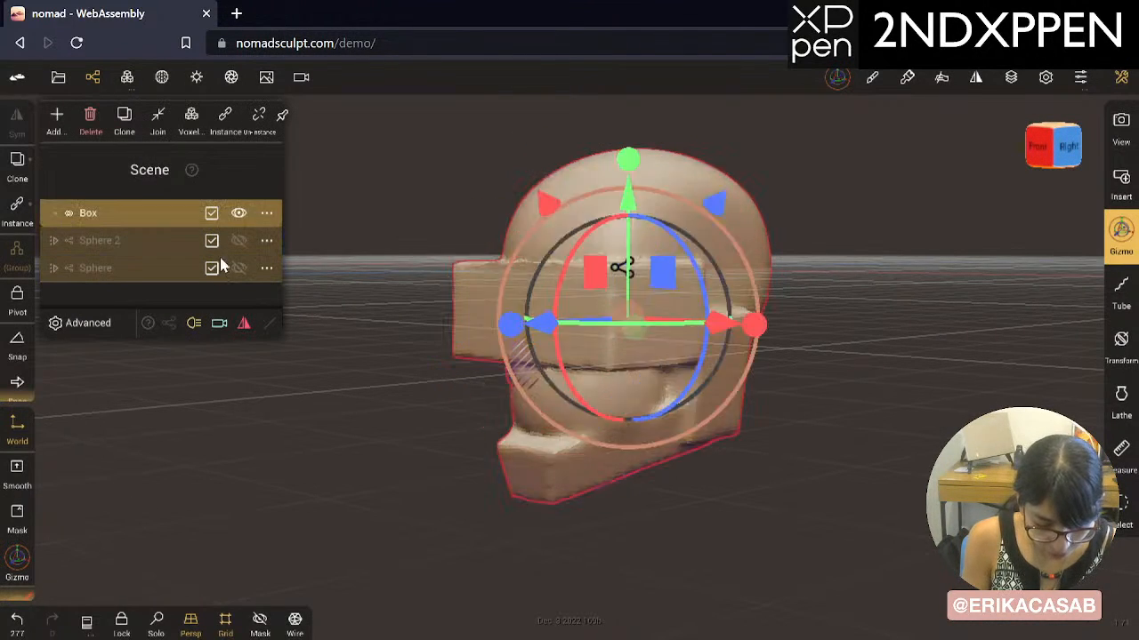
# Step: Try a voxel merge of the Box and both hidden sphere groups at resolution 81.6, and undo it
pyautogui.click(189, 124)
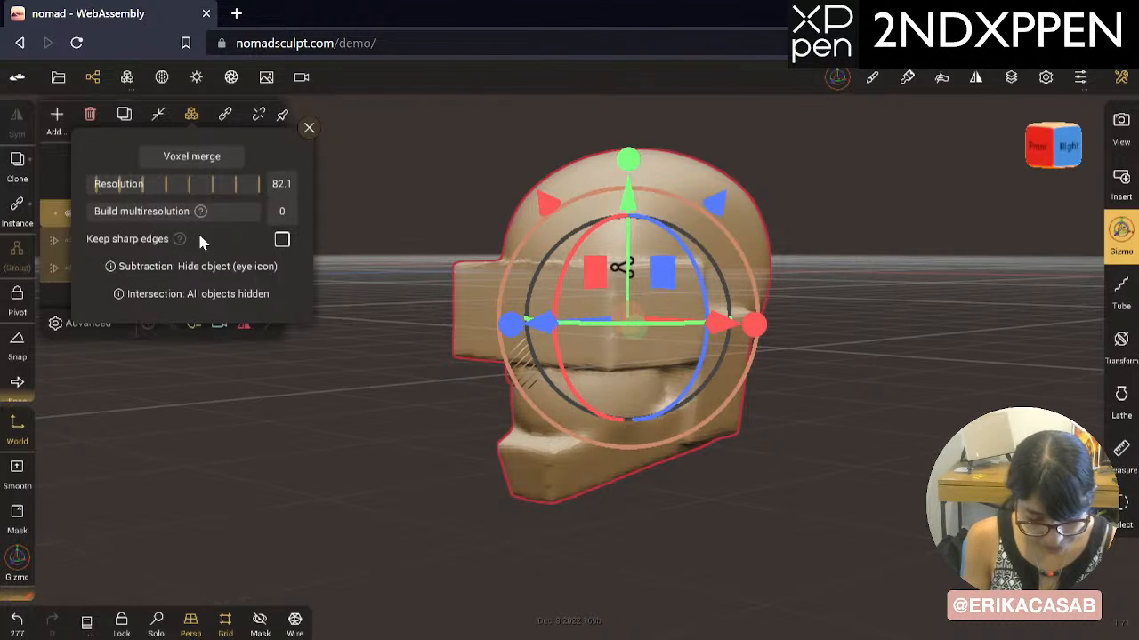
pyautogui.moveTo(187, 182); pyautogui.dragTo(197, 183)
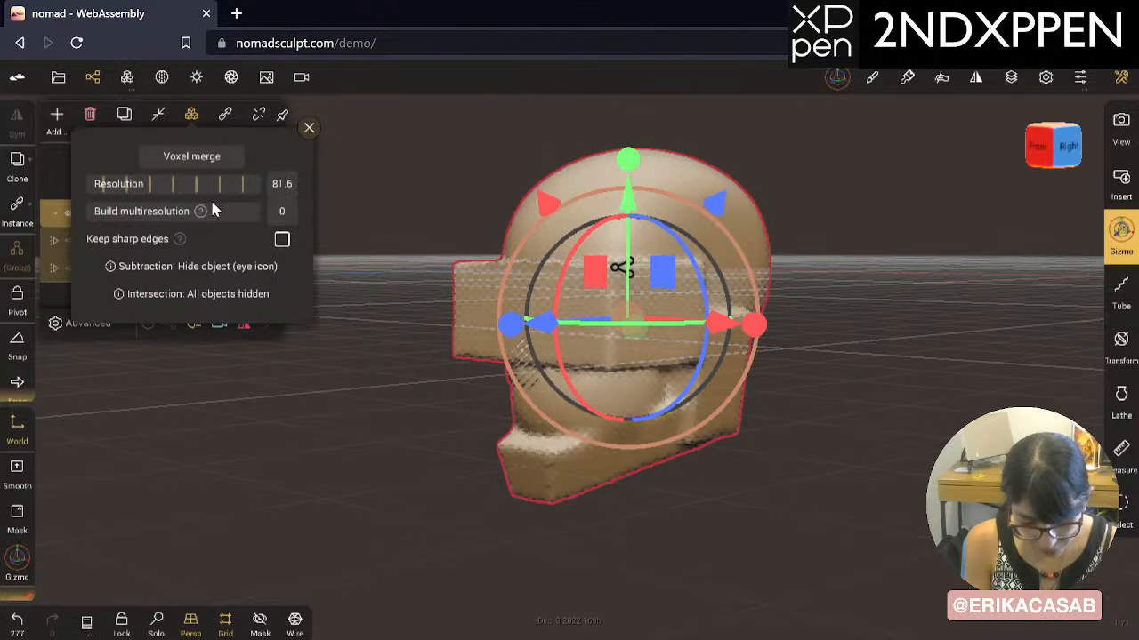
pyautogui.click(210, 157)
pyautogui.hotkey('ctrl', 'z')
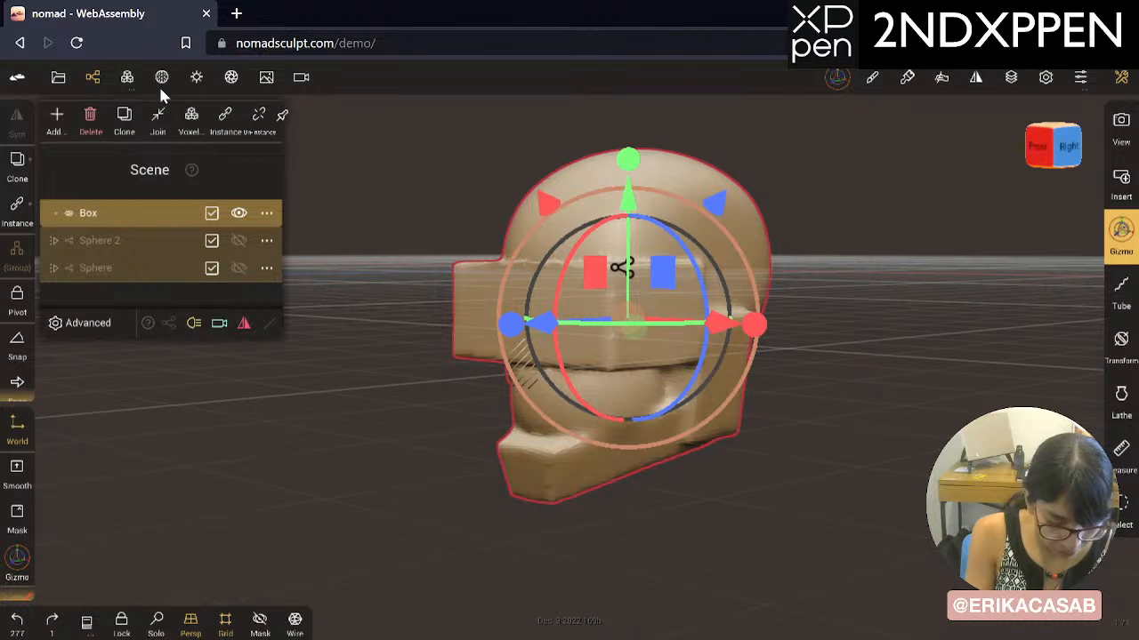
pyautogui.click(58, 78)
pyautogui.click(92, 78)
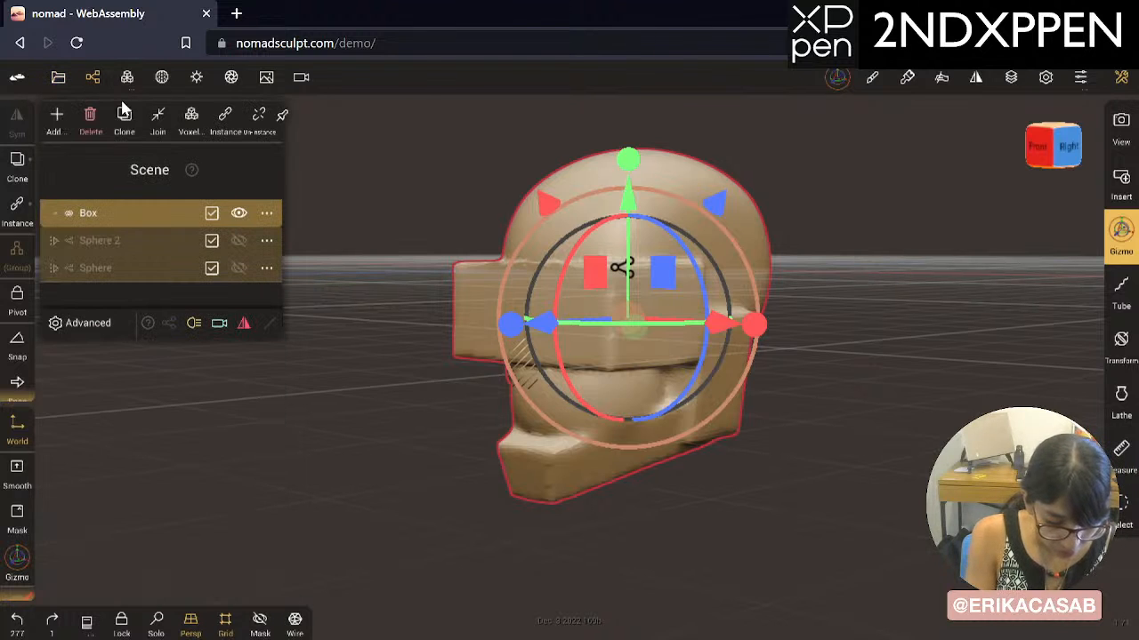
# Step: Remove Sphere from the selection and undo the hiding of both sphere groups
pyautogui.click(212, 267)
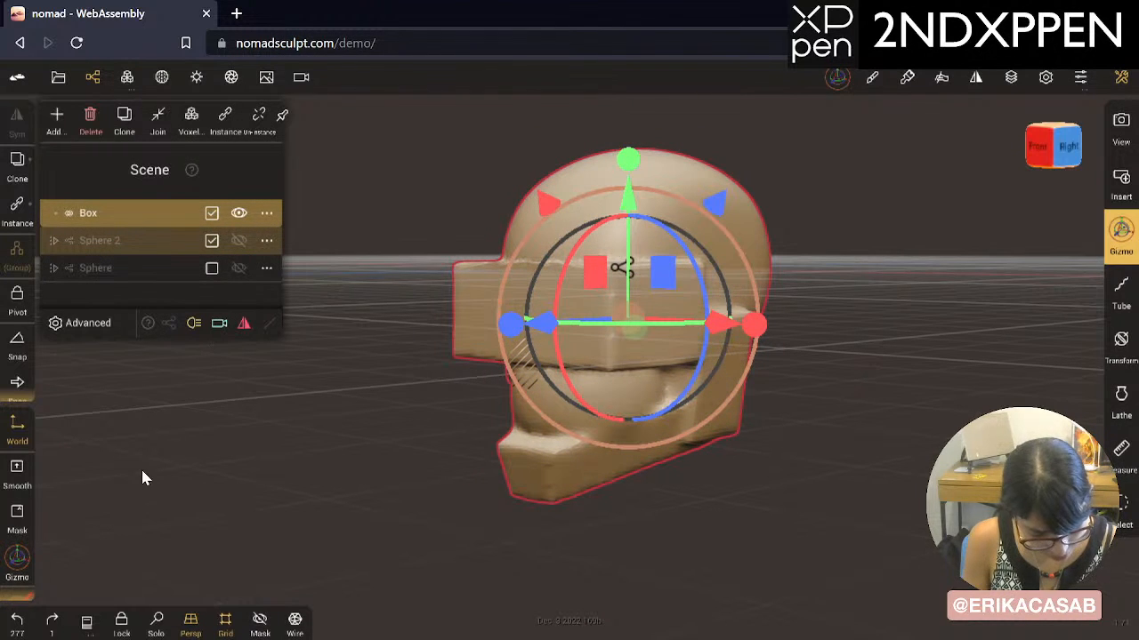
pyautogui.hotkey('ctrl', 'z')
pyautogui.hotkey('ctrl', 'z')
# Step: Try to hide Sphere 2 while it is selected together with the Box, and restore their visibility
pyautogui.click(169, 256)
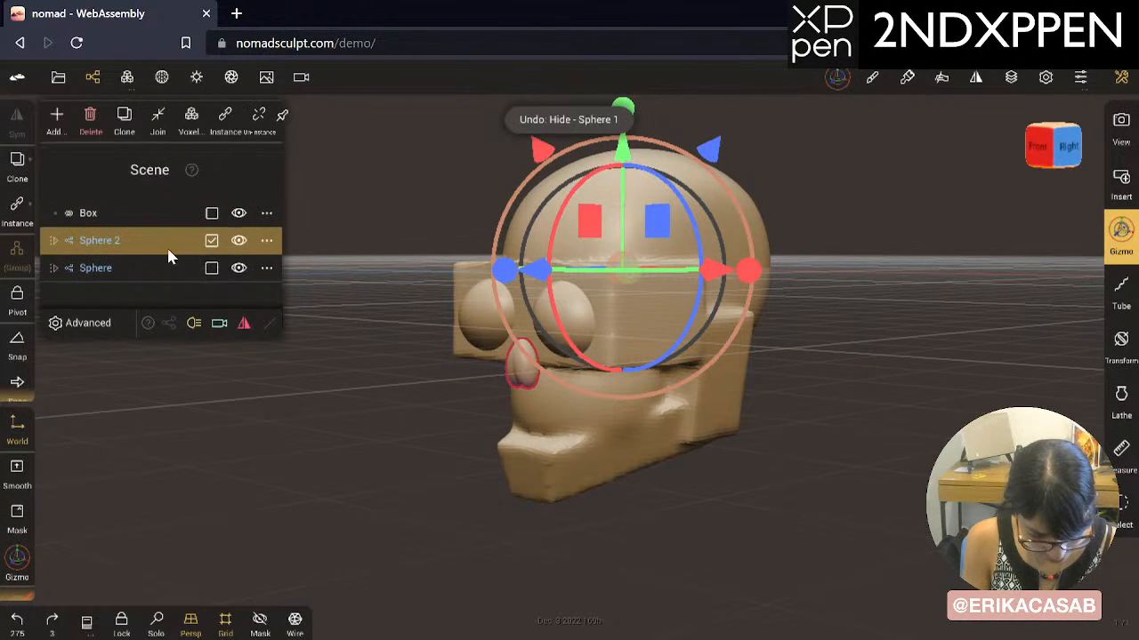
pyautogui.click(211, 213)
pyautogui.click(239, 241)
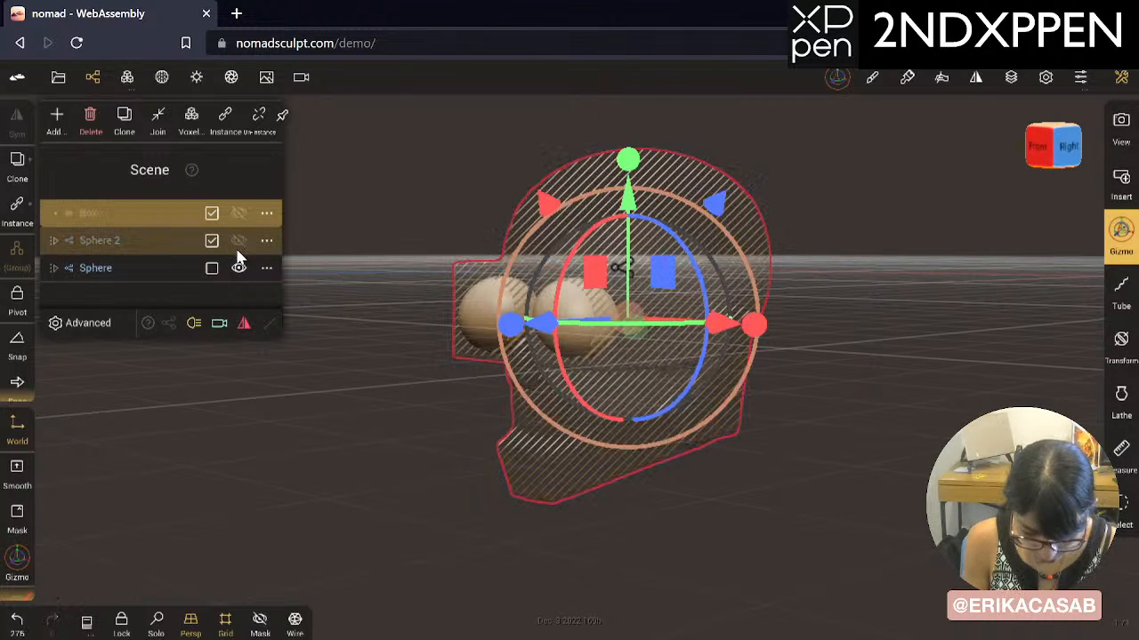
pyautogui.click(239, 213)
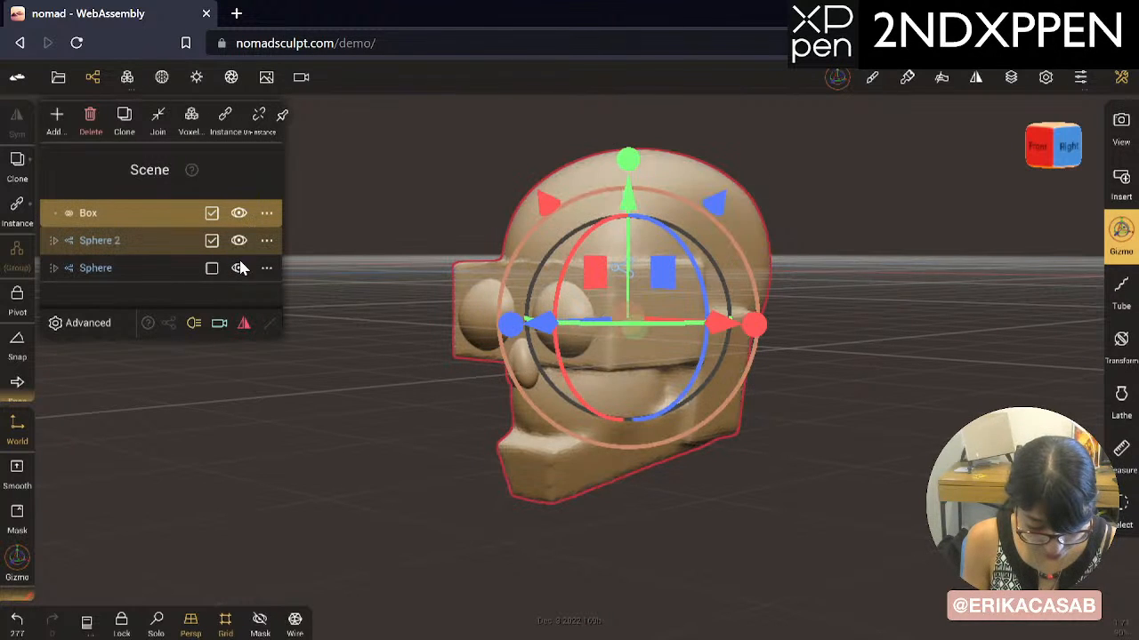
pyautogui.click(286, 178)
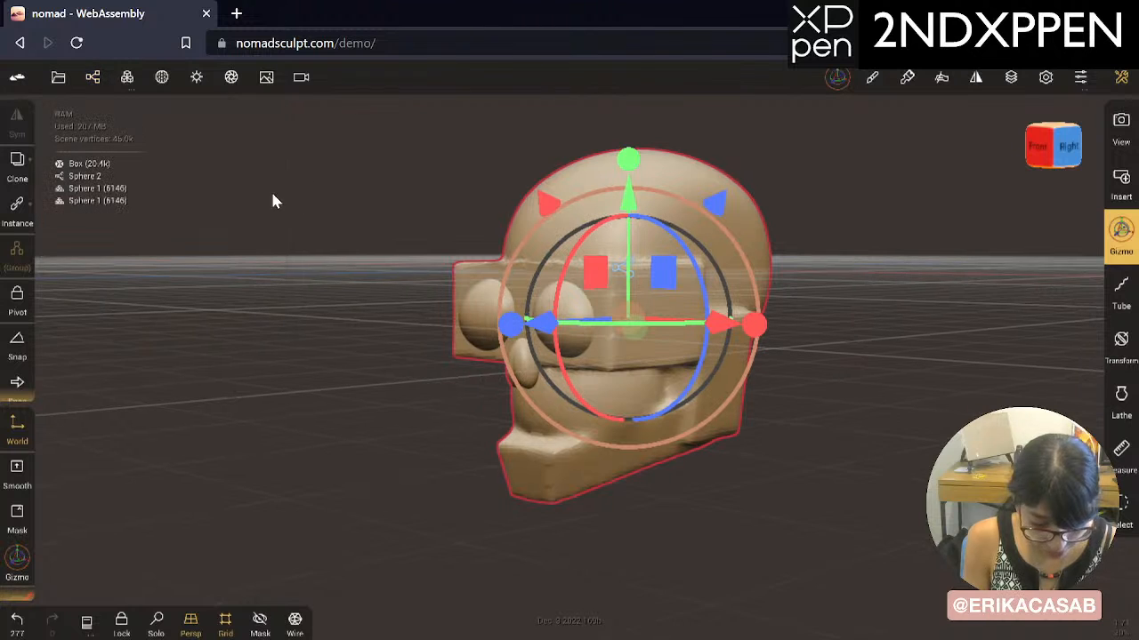
pyautogui.click(94, 78)
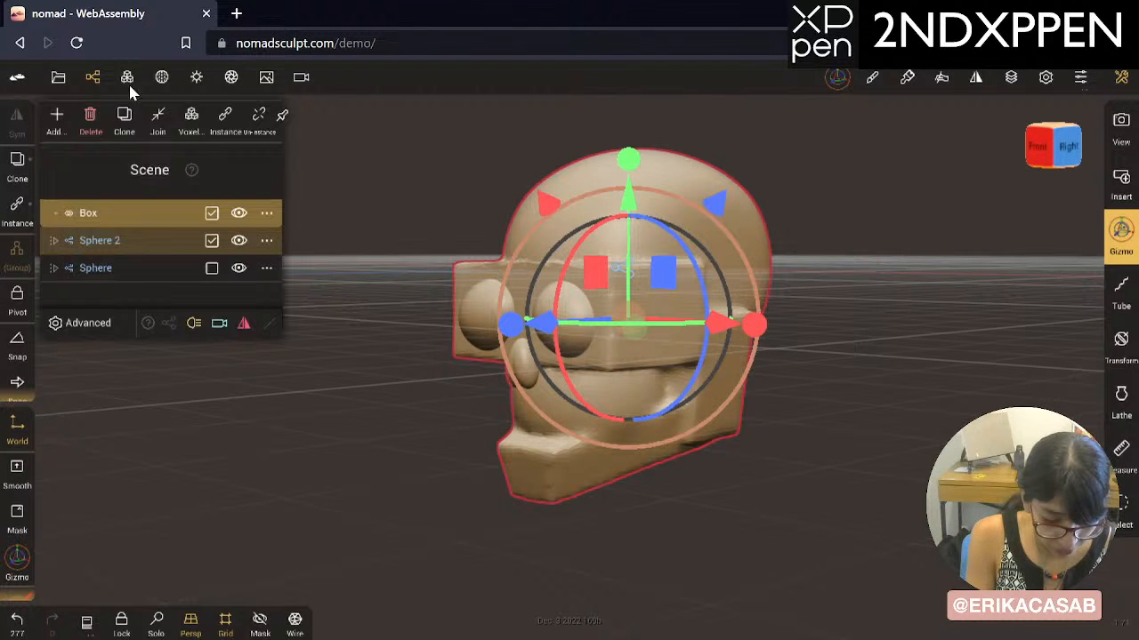
# Step: Hide Sphere 2 along with the Box, and make only the Box visible again
pyautogui.click(240, 216)
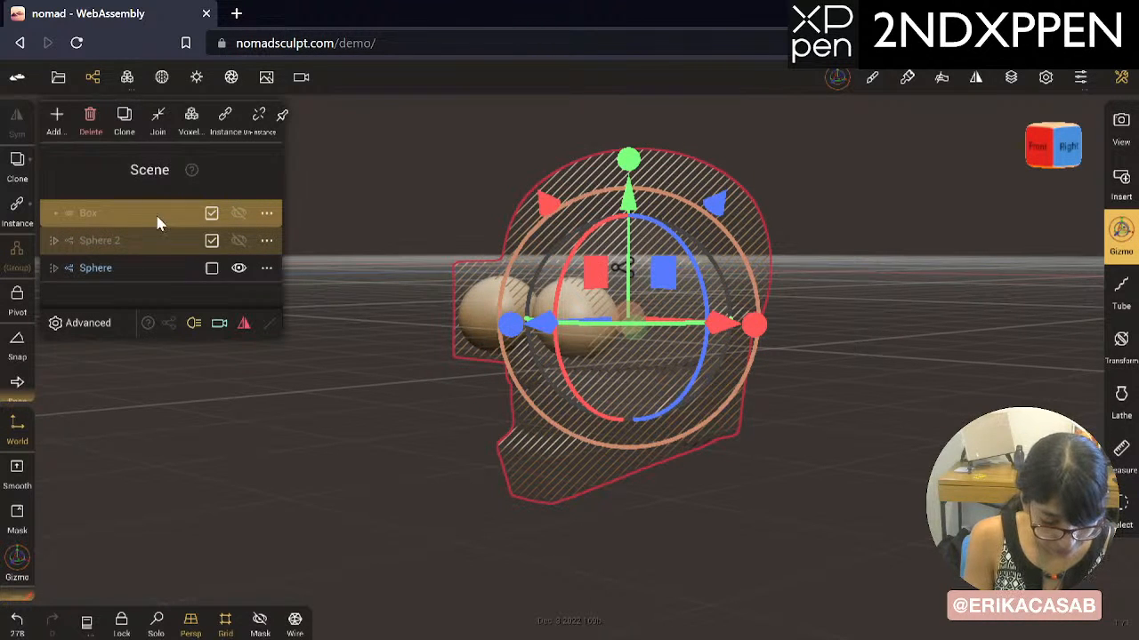
pyautogui.click(157, 217)
pyautogui.click(246, 218)
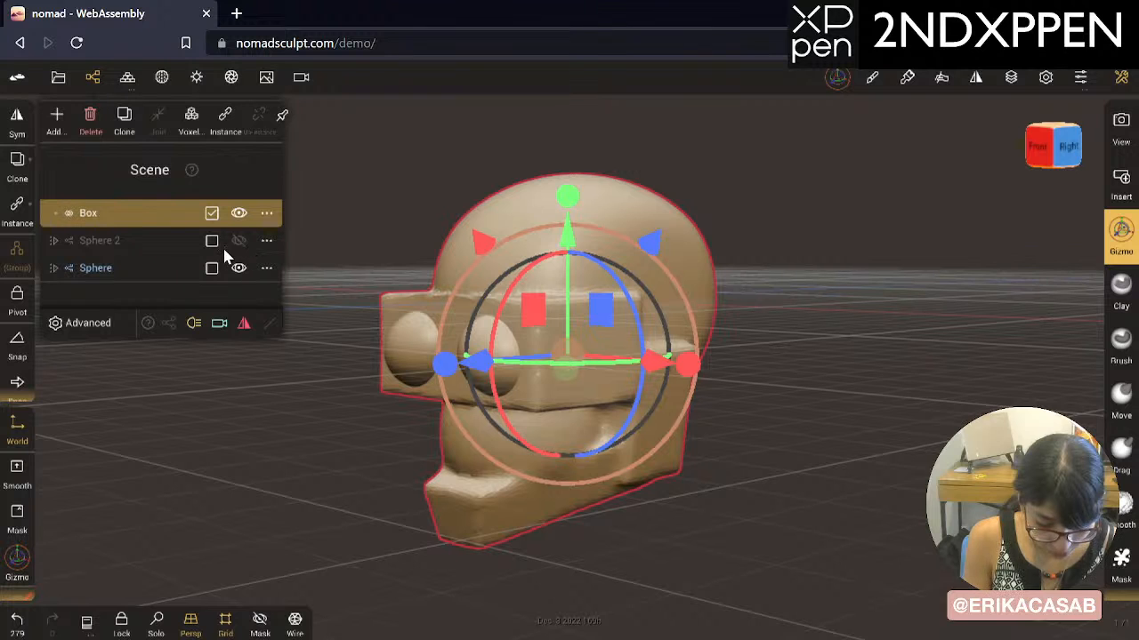
# Step: Select the hidden Sphere 2 group together with the Box
pyautogui.click(212, 241)
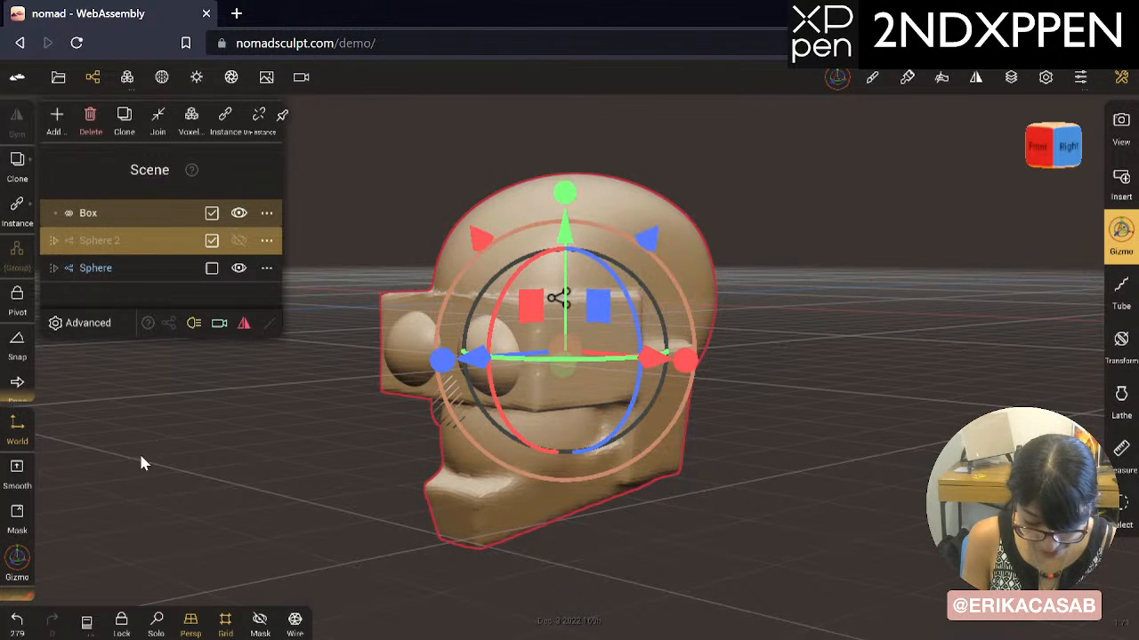
pyautogui.click(156, 245)
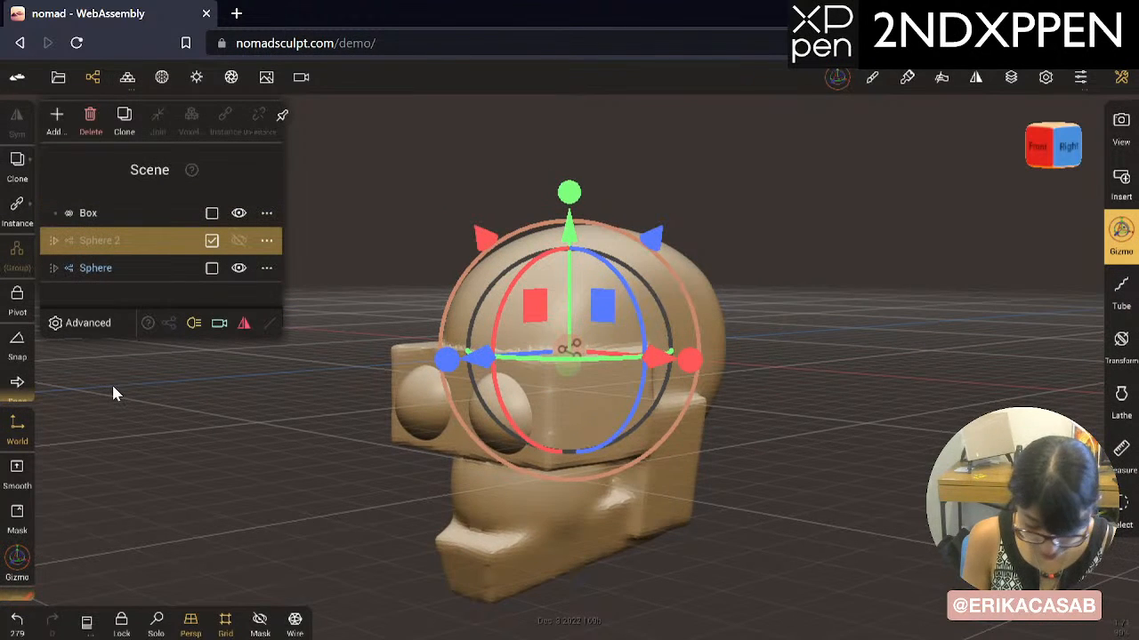
pyautogui.click(178, 219)
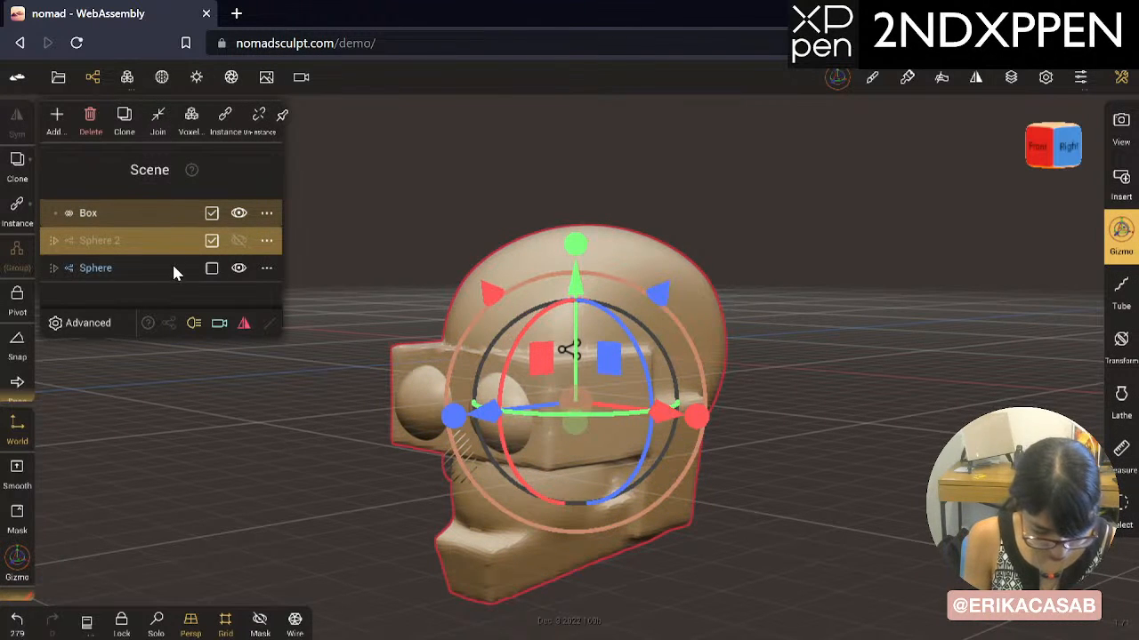
# Step: Try to hide the Sphere group while it is selected with the Box, and show both again
pyautogui.click(174, 271)
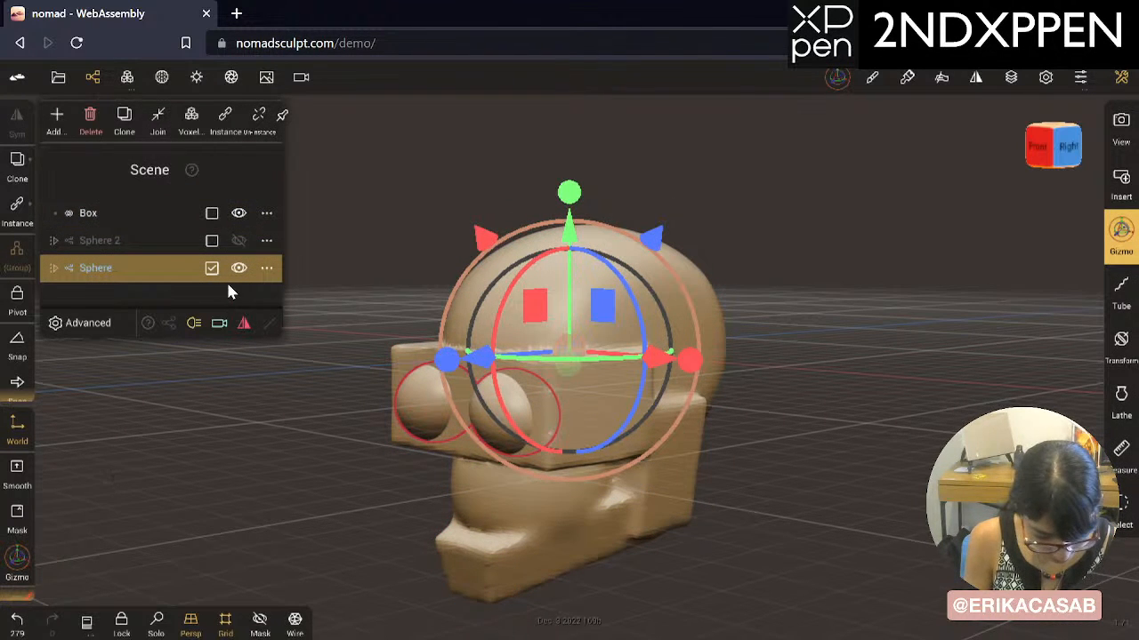
pyautogui.click(210, 218)
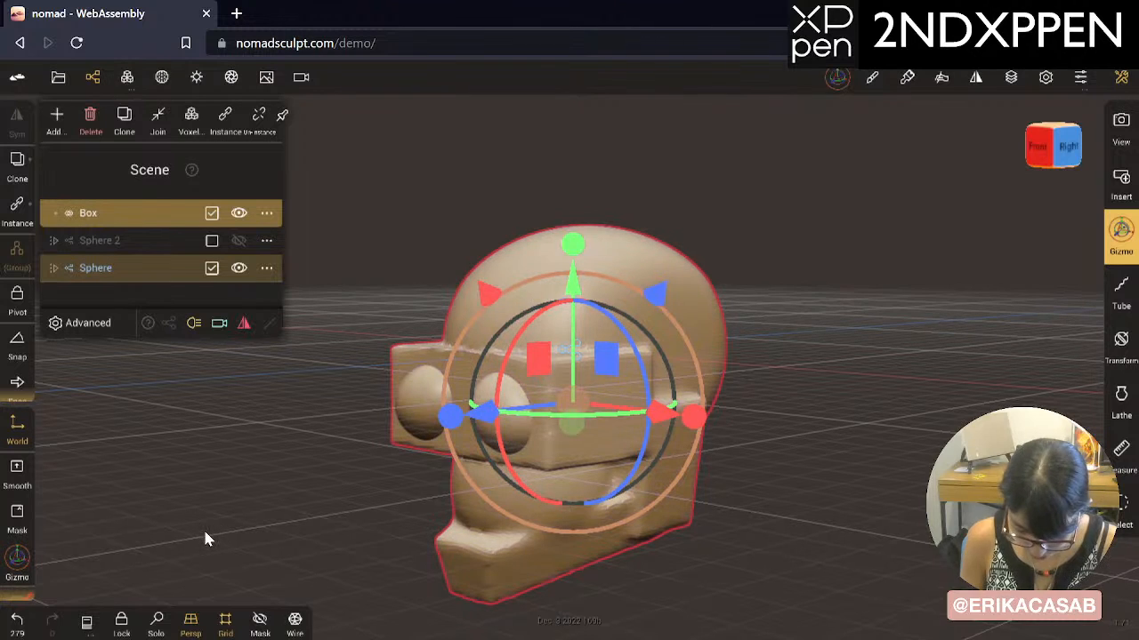
pyautogui.click(239, 269)
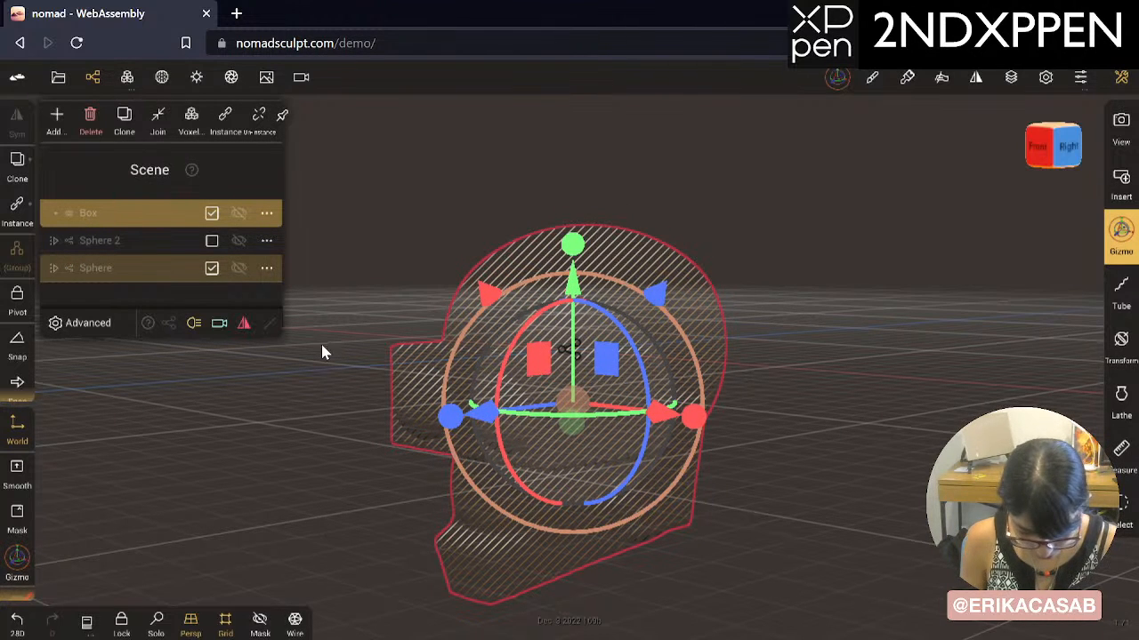
pyautogui.click(236, 216)
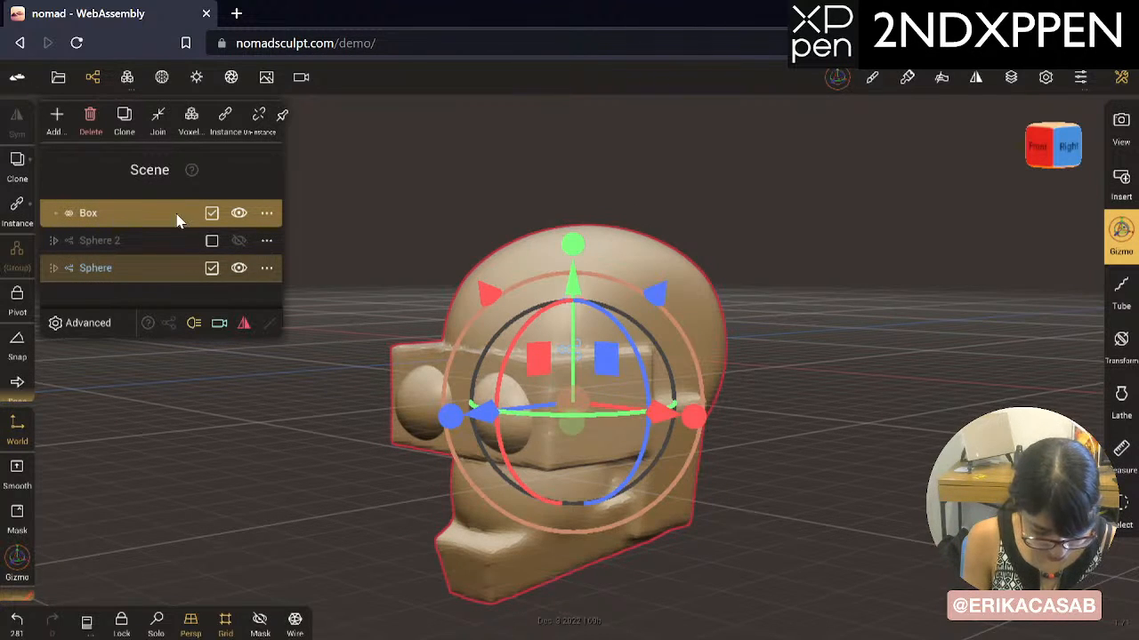
# Step: Hide the Box and try combining it with the Sphere group in the selection
pyautogui.click(178, 215)
pyautogui.click(240, 214)
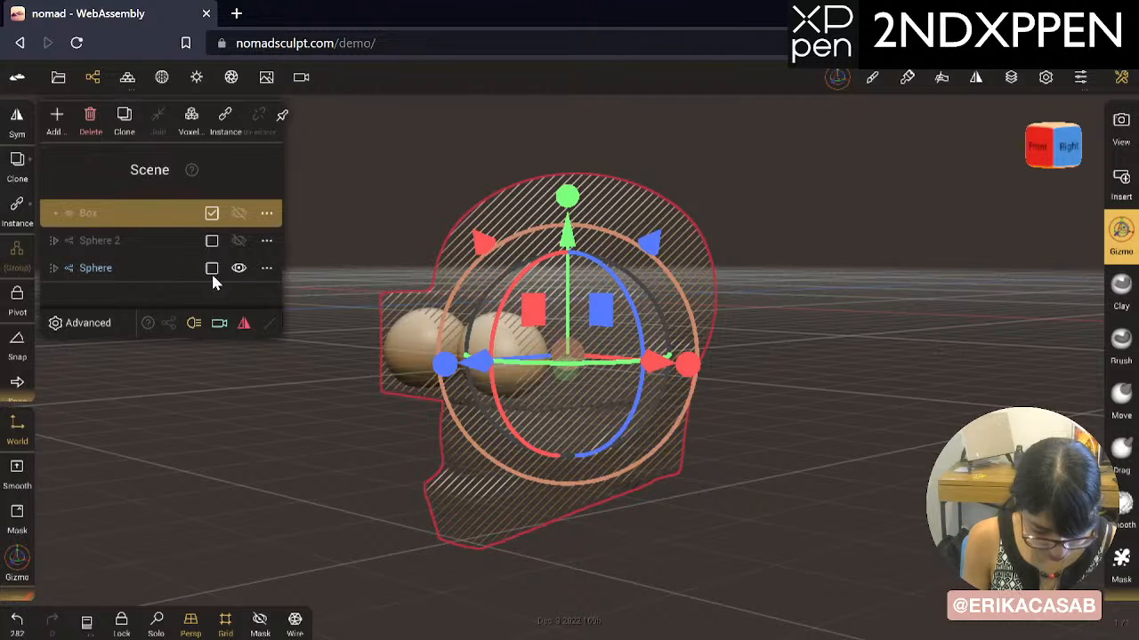
pyautogui.click(212, 270)
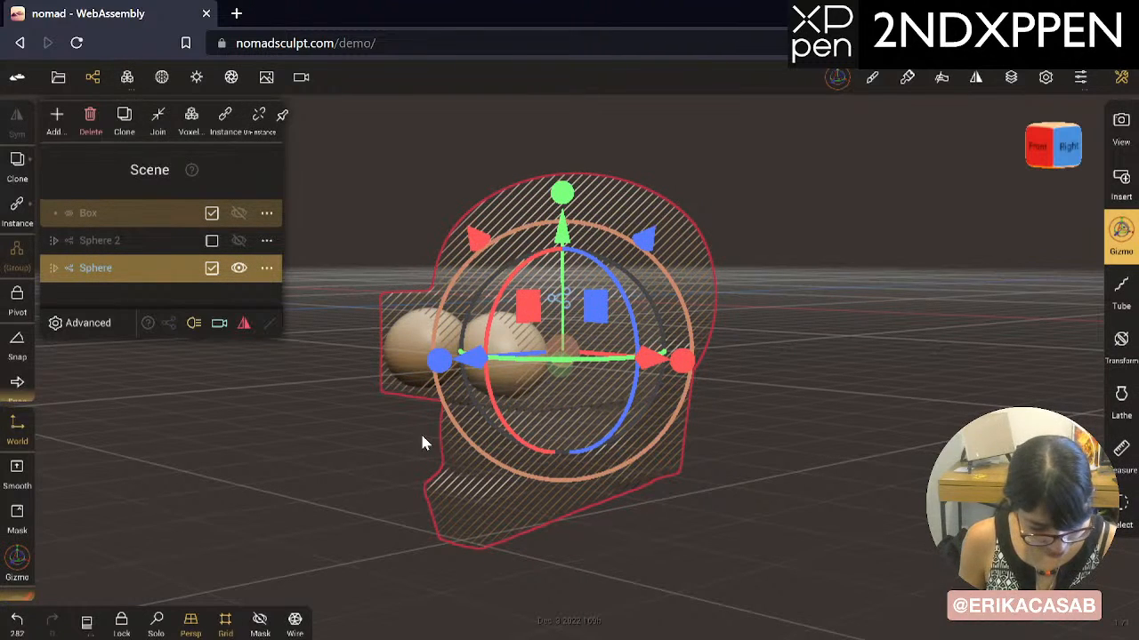
pyautogui.click(211, 269)
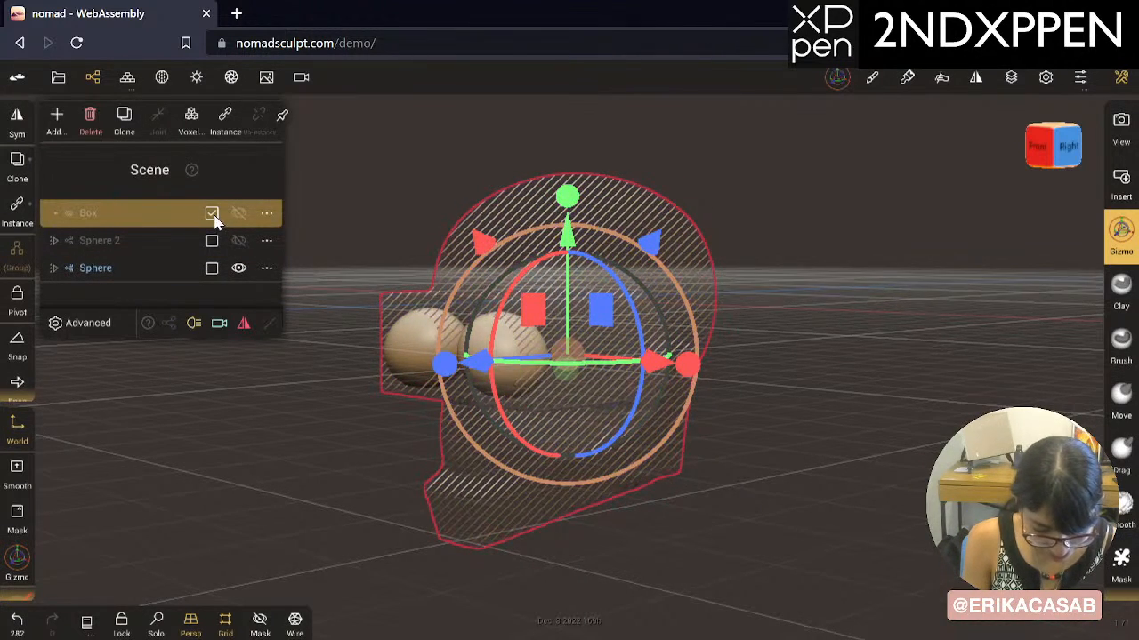
pyautogui.click(211, 215)
# Step: Hide the Sphere group and make the Box visible again
pyautogui.click(212, 269)
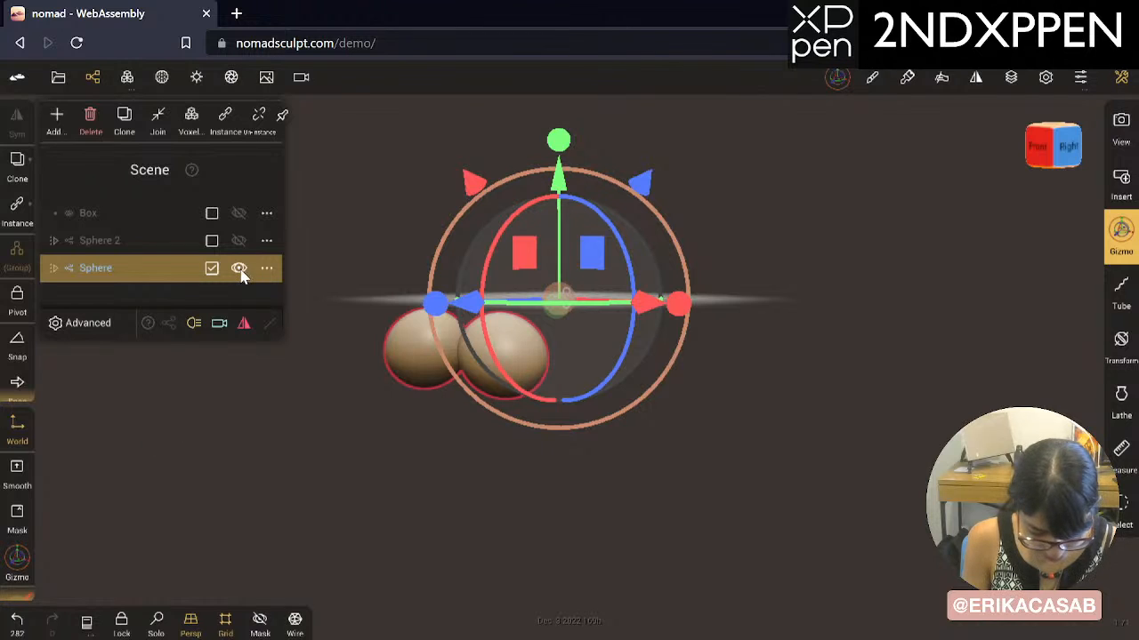
pyautogui.click(238, 269)
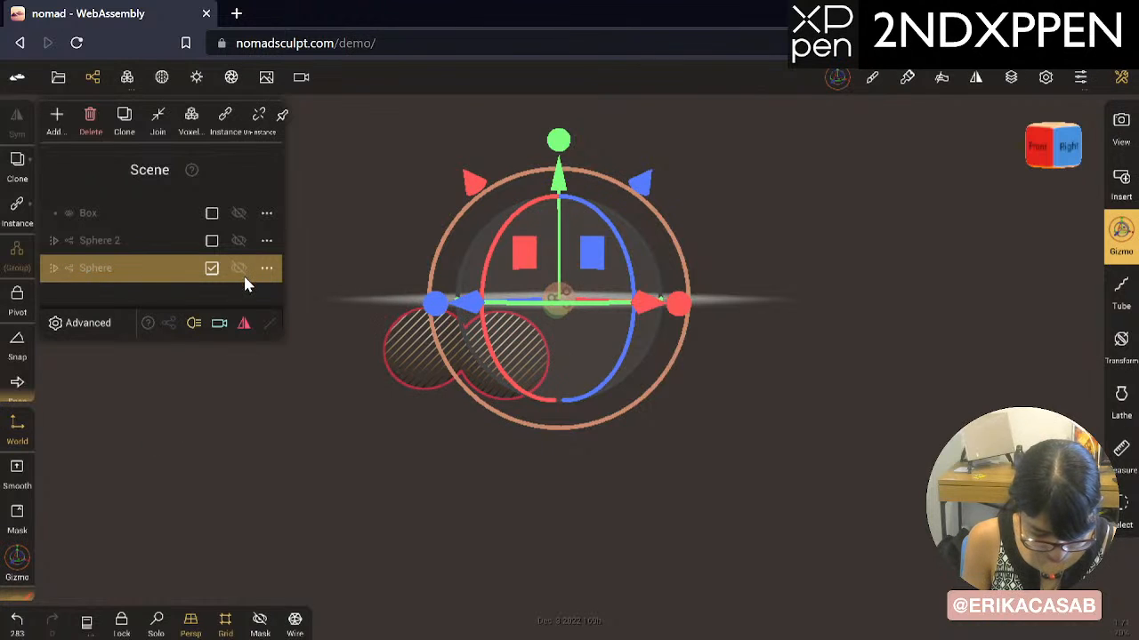
pyautogui.click(212, 213)
pyautogui.click(239, 213)
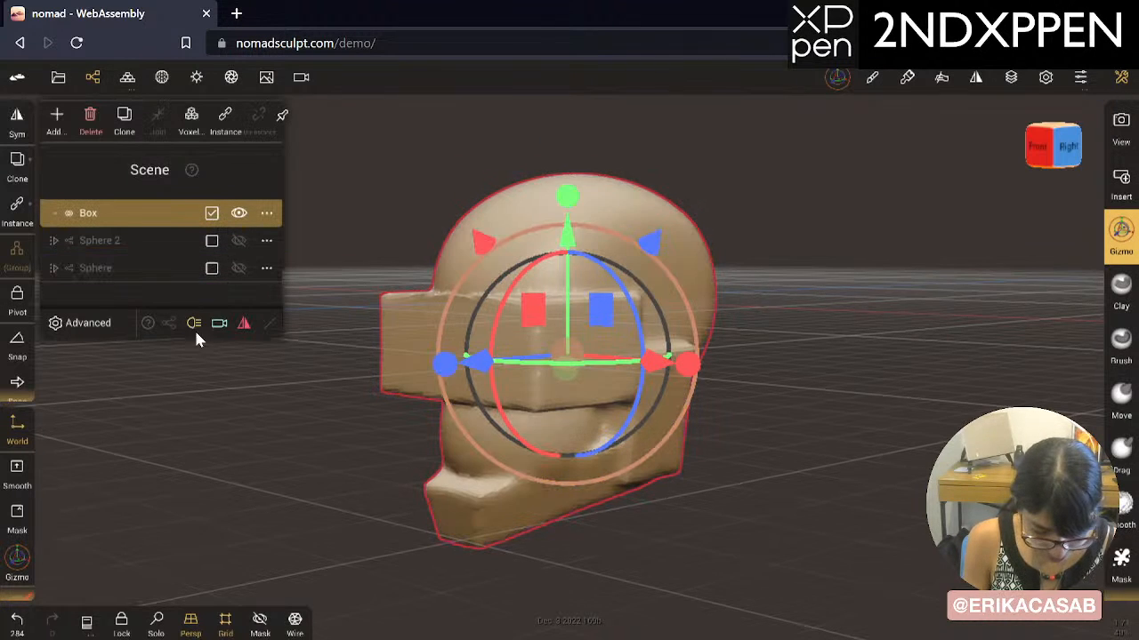
# Step: Voxel merge the Box with the hidden Sphere group at resolution 82.1 to carve out the eye sockets
pyautogui.click(212, 268)
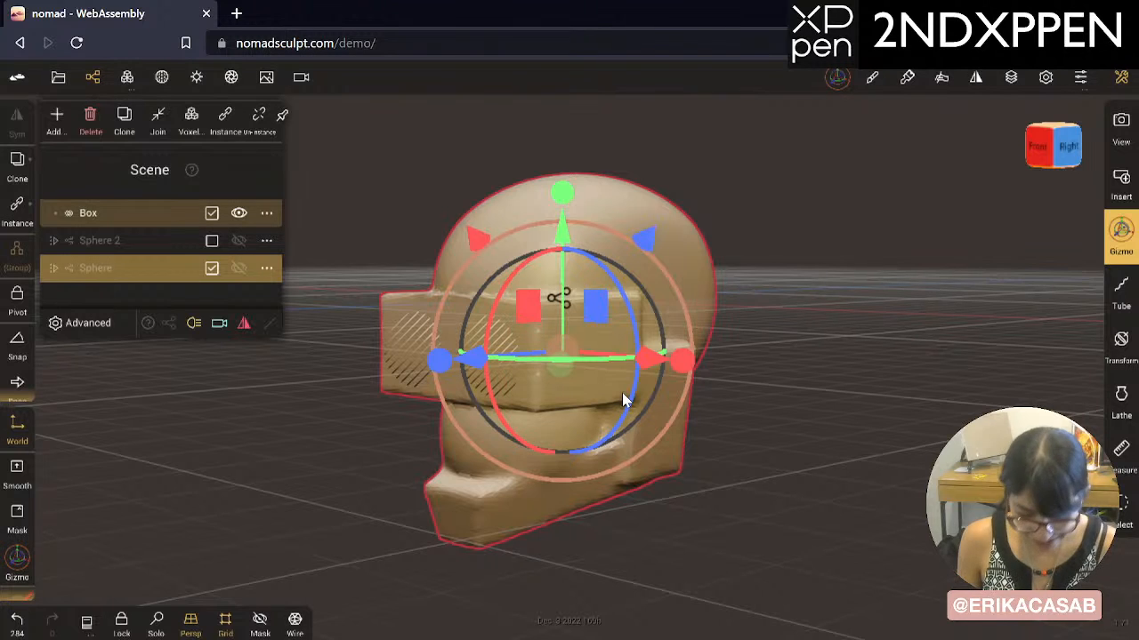
pyautogui.click(191, 115)
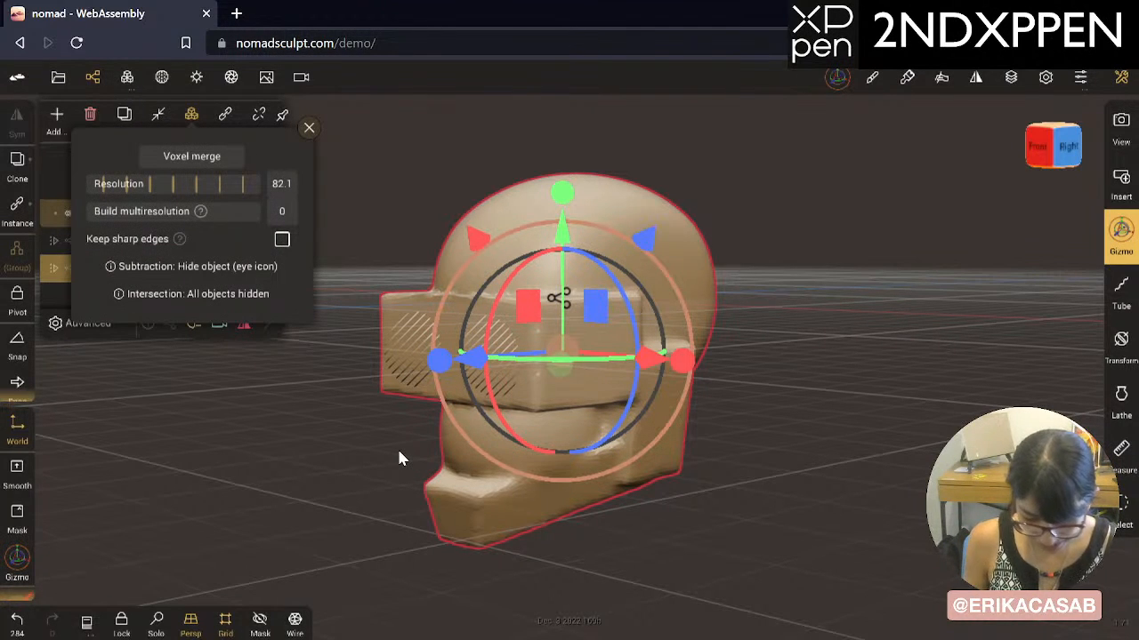
pyautogui.click(218, 155)
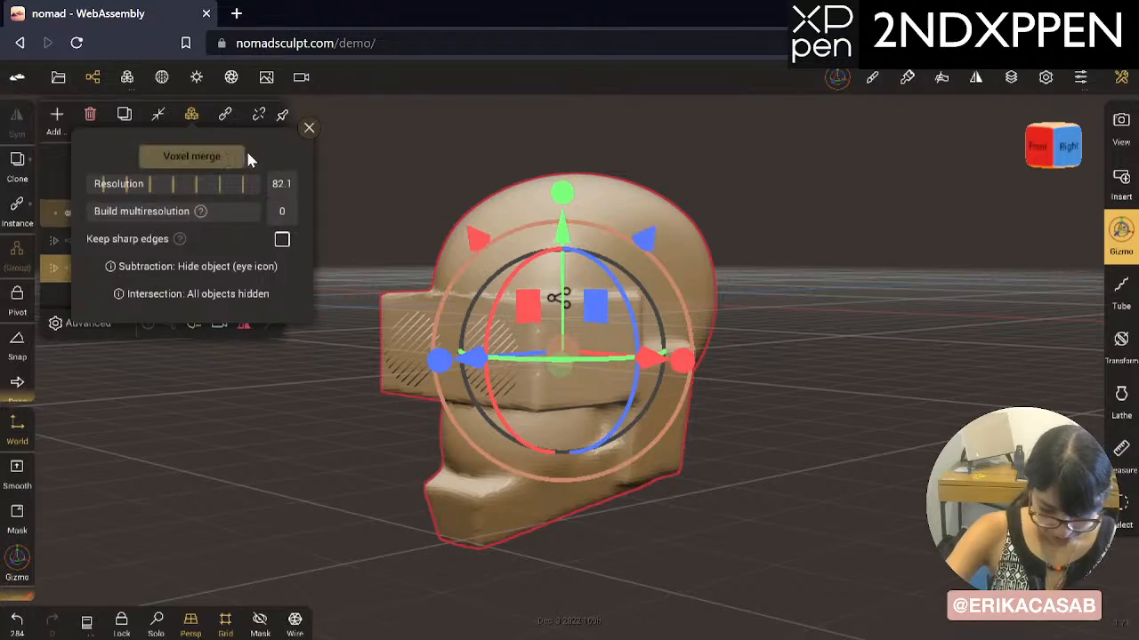
pyautogui.click(459, 478)
pyautogui.moveTo(459, 480); pyautogui.dragTo(389, 525)
# Step: Select the hidden Sphere 2 group for the nose and make it visible
pyautogui.click(127, 76)
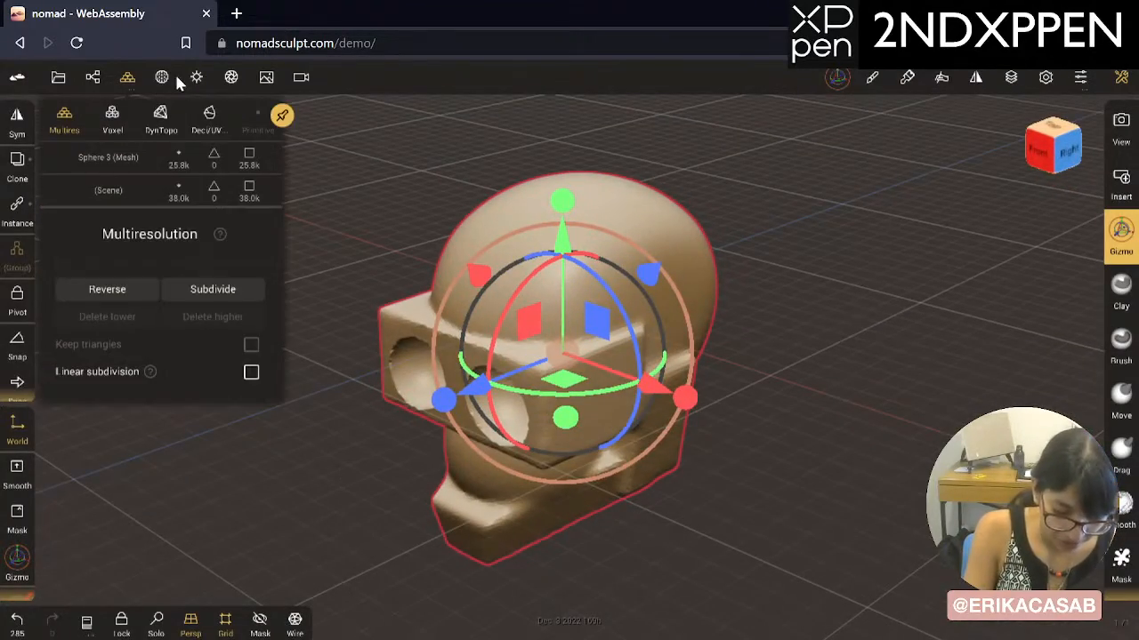
pyautogui.click(94, 79)
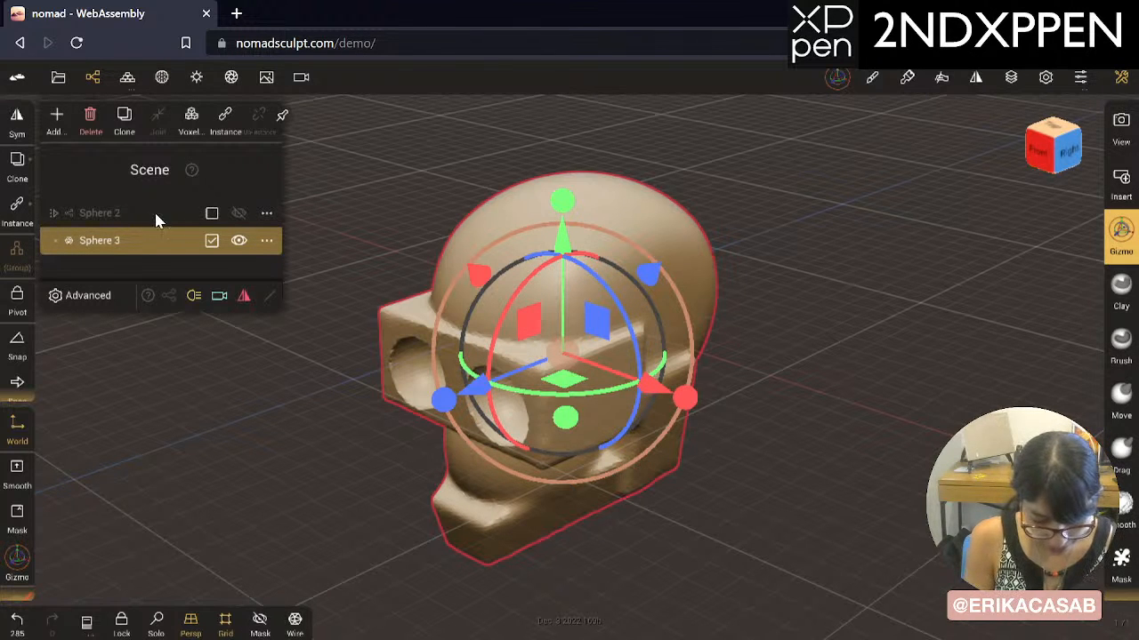
pyautogui.click(201, 217)
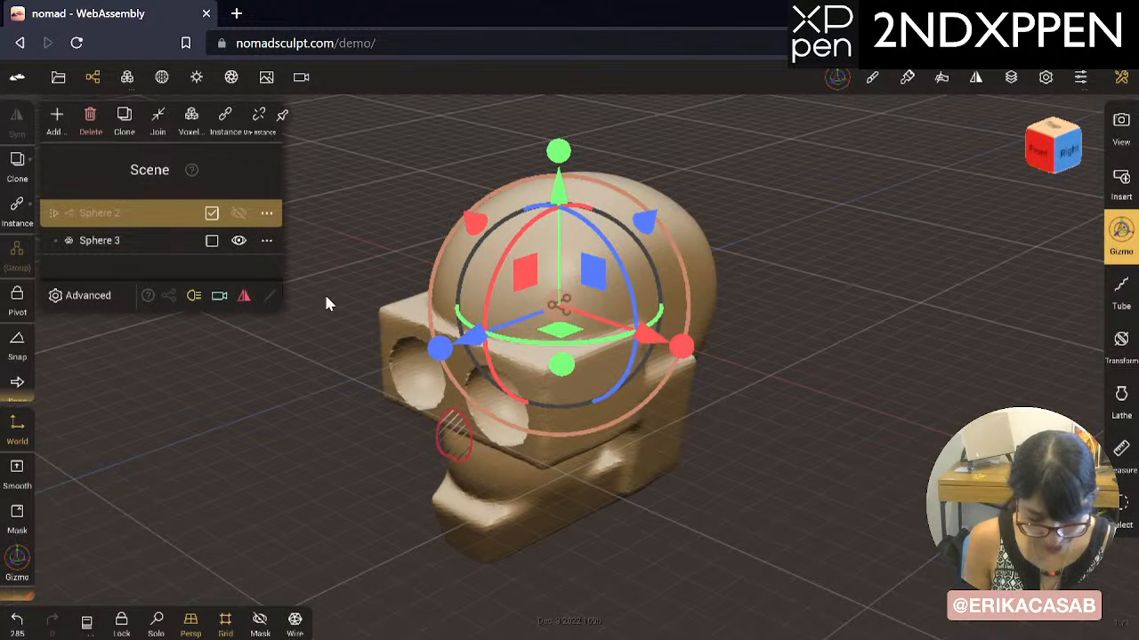
pyautogui.moveTo(283, 551); pyautogui.dragTo(183, 467)
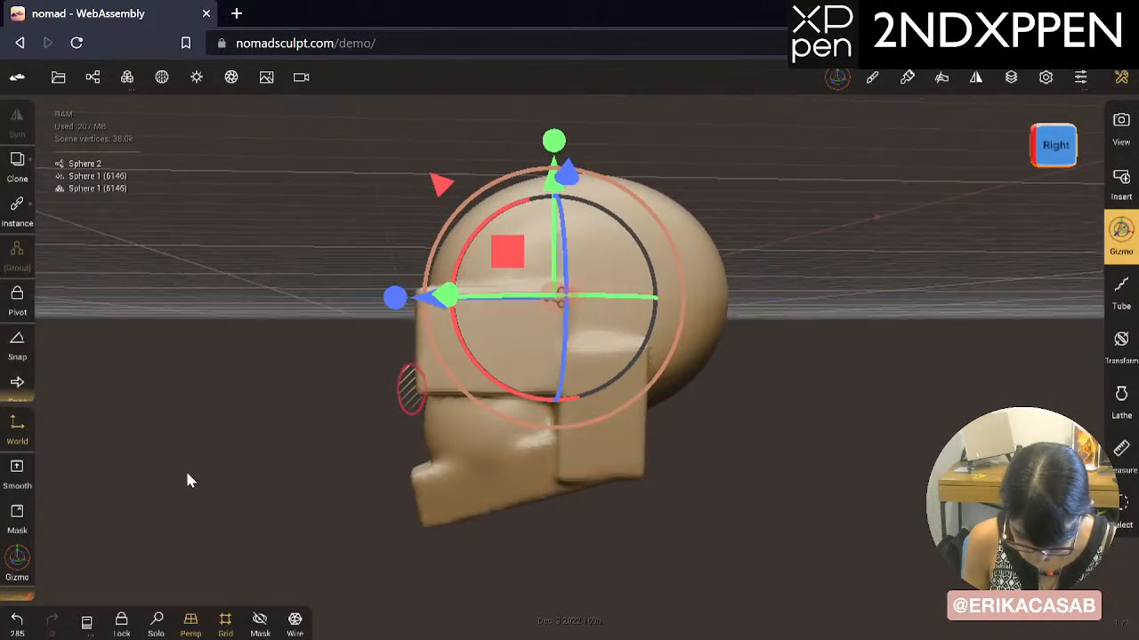
pyautogui.click(128, 74)
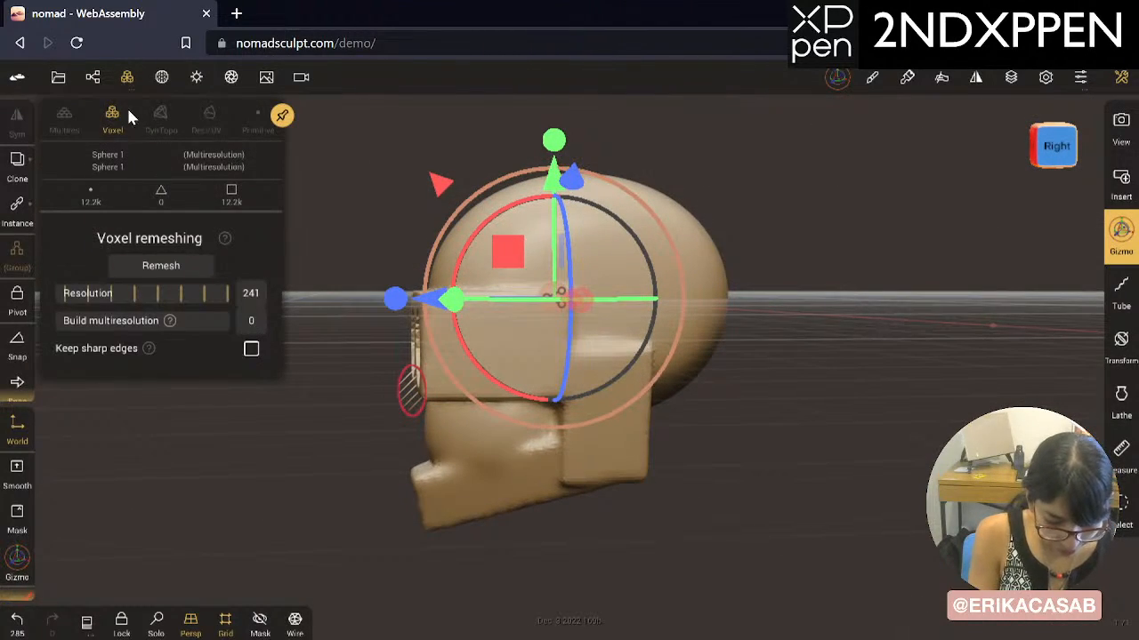
pyautogui.click(92, 77)
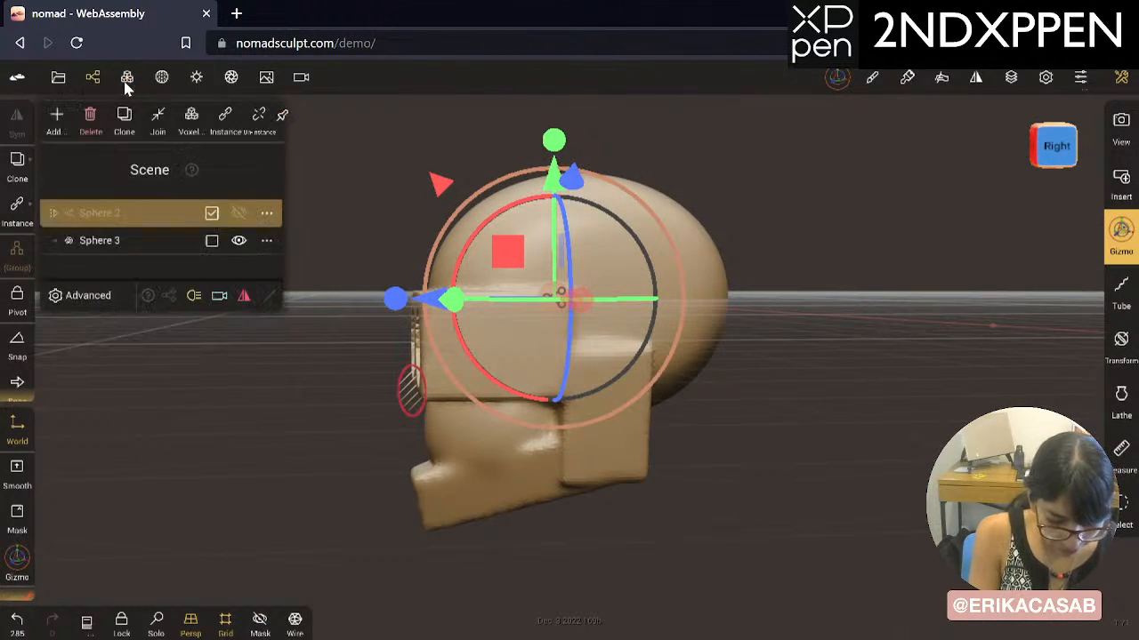
pyautogui.click(238, 214)
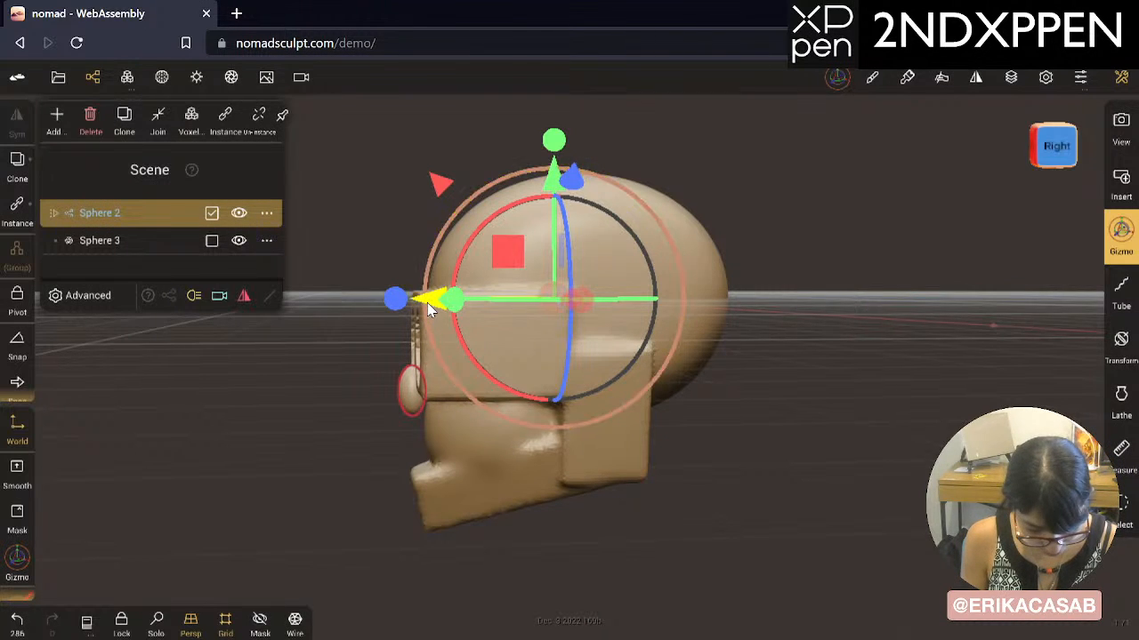
# Step: Move the Sphere 2 group slightly back into the face, and undo the extra transform made after it
pyautogui.moveTo(427, 303); pyautogui.dragTo(434, 303)
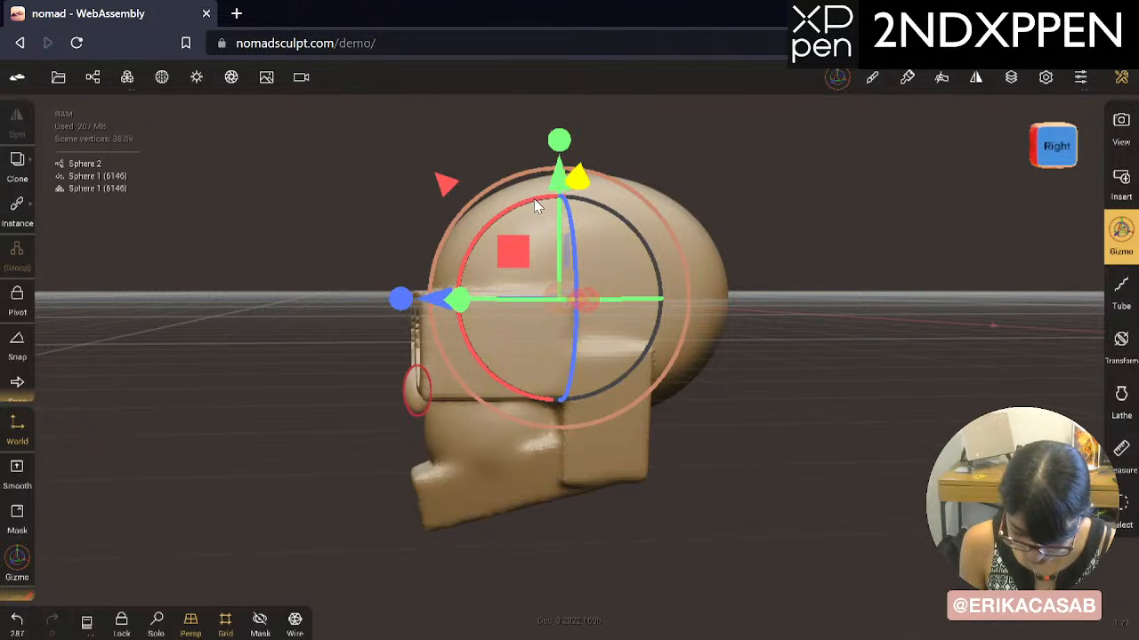
pyautogui.moveTo(514, 208); pyautogui.dragTo(502, 214)
pyautogui.hotkey('ctrl', 'z')
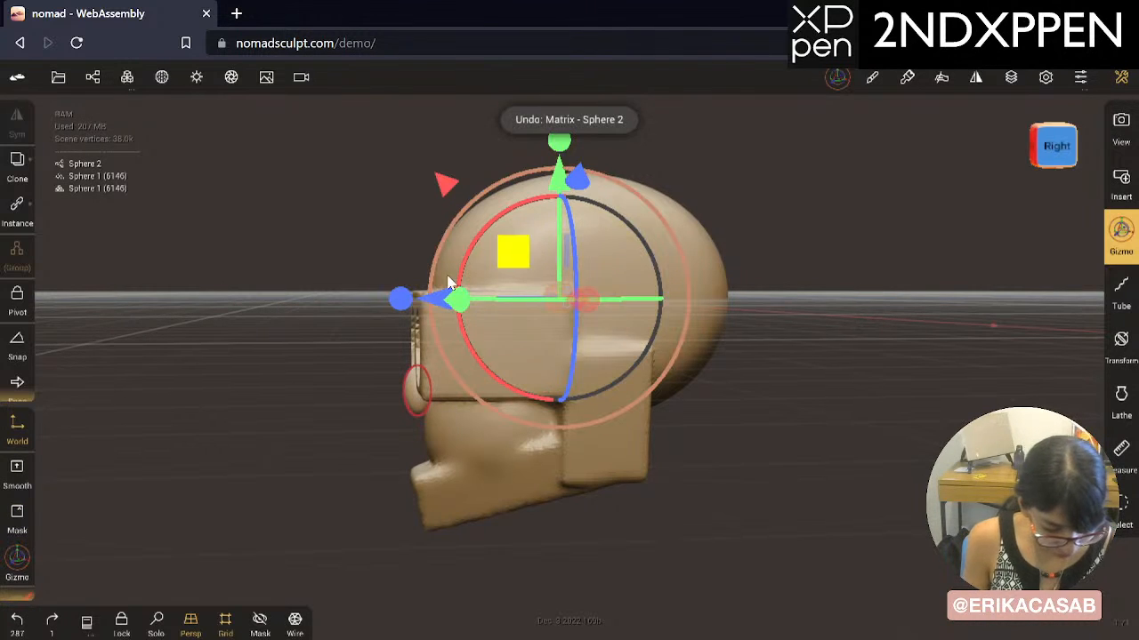
# Step: Reset the pivot of the Sphere 2 group and leave pivot editing
pyautogui.click(16, 298)
pyautogui.click(54, 301)
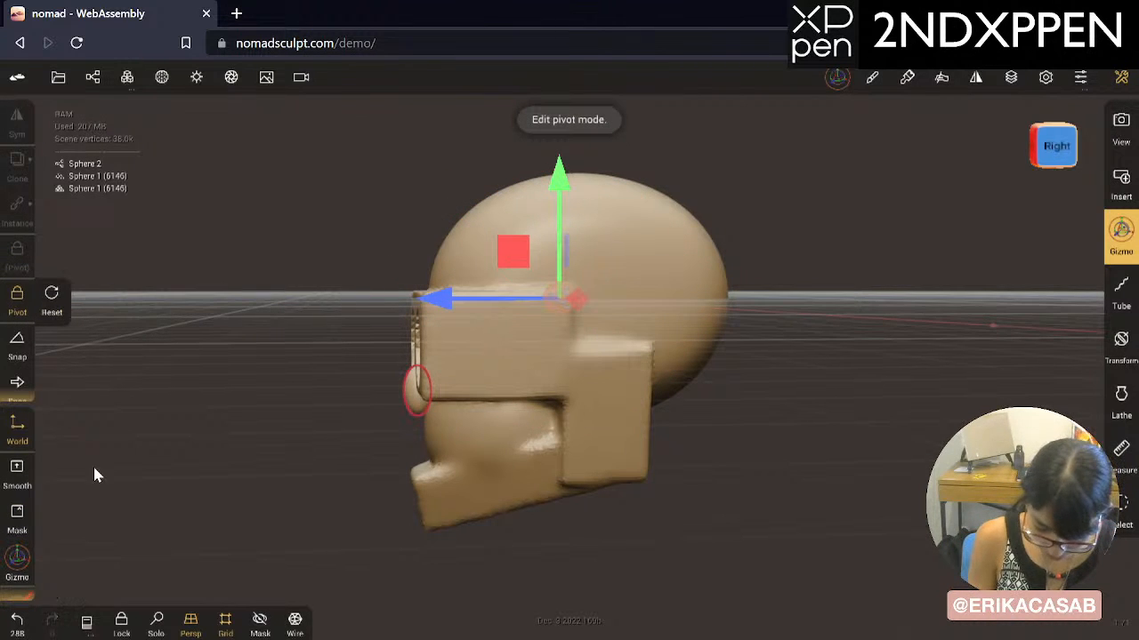
pyautogui.moveTo(374, 427); pyautogui.dragTo(396, 474)
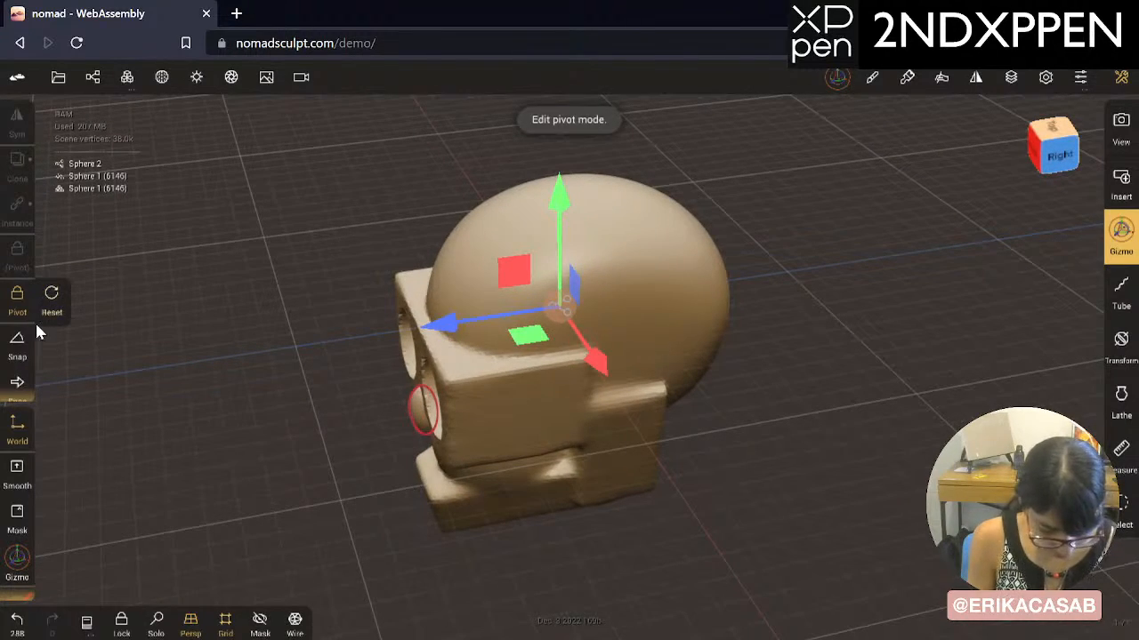
pyautogui.click(18, 301)
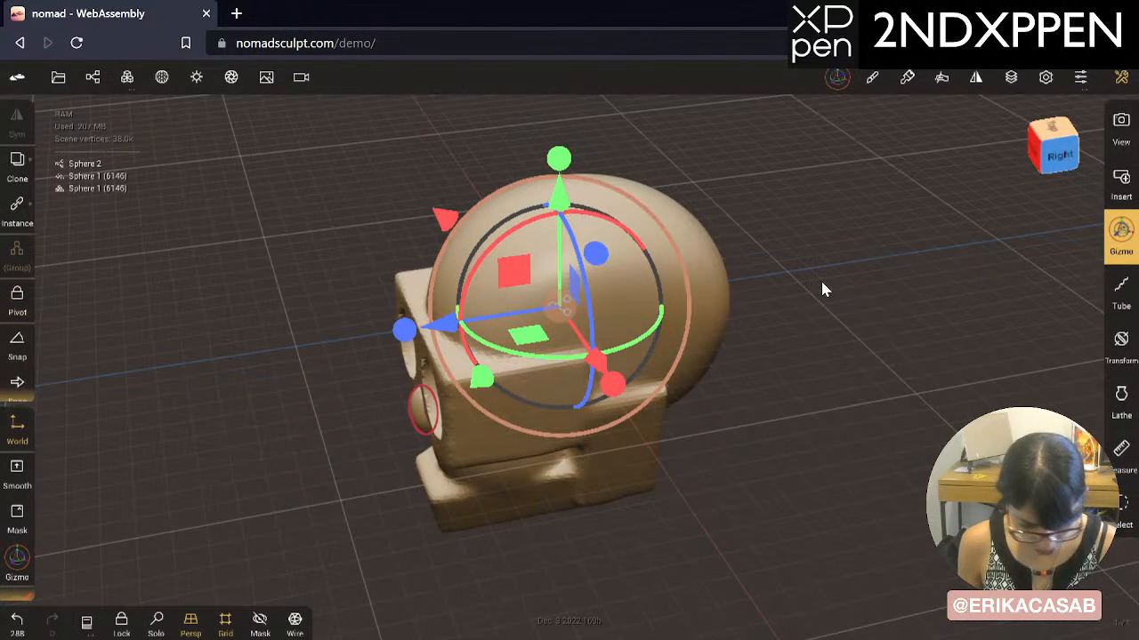
# Step: Expand the Sphere 2 group and check its two child spheres by selecting each one and the whole group
pyautogui.click(94, 77)
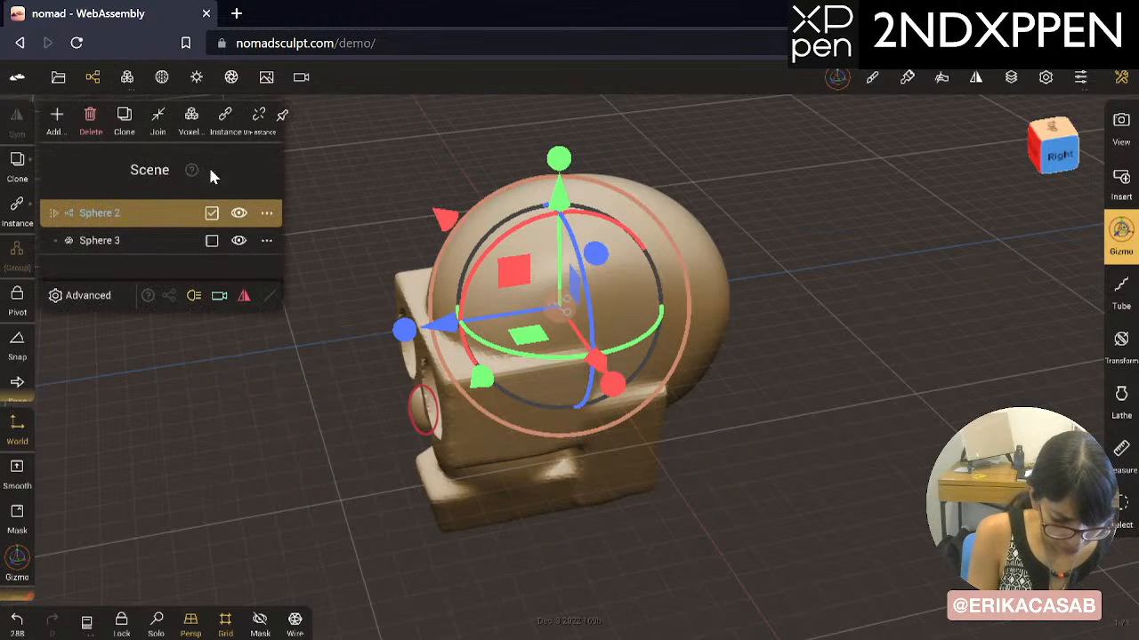
pyautogui.click(68, 217)
pyautogui.click(142, 241)
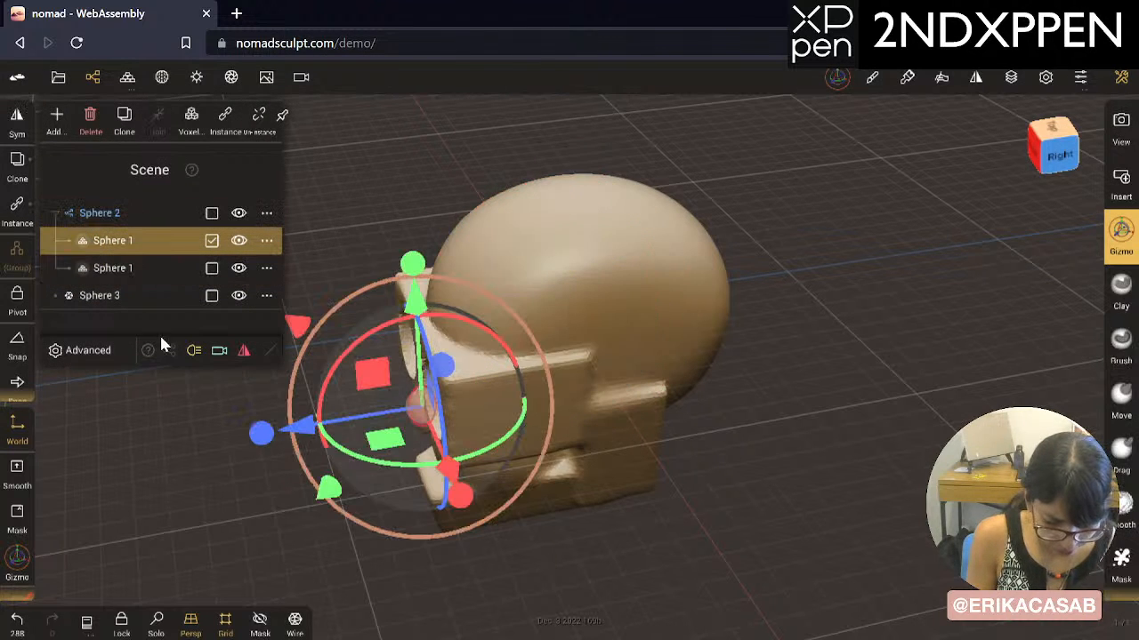
pyautogui.click(161, 267)
pyautogui.click(171, 249)
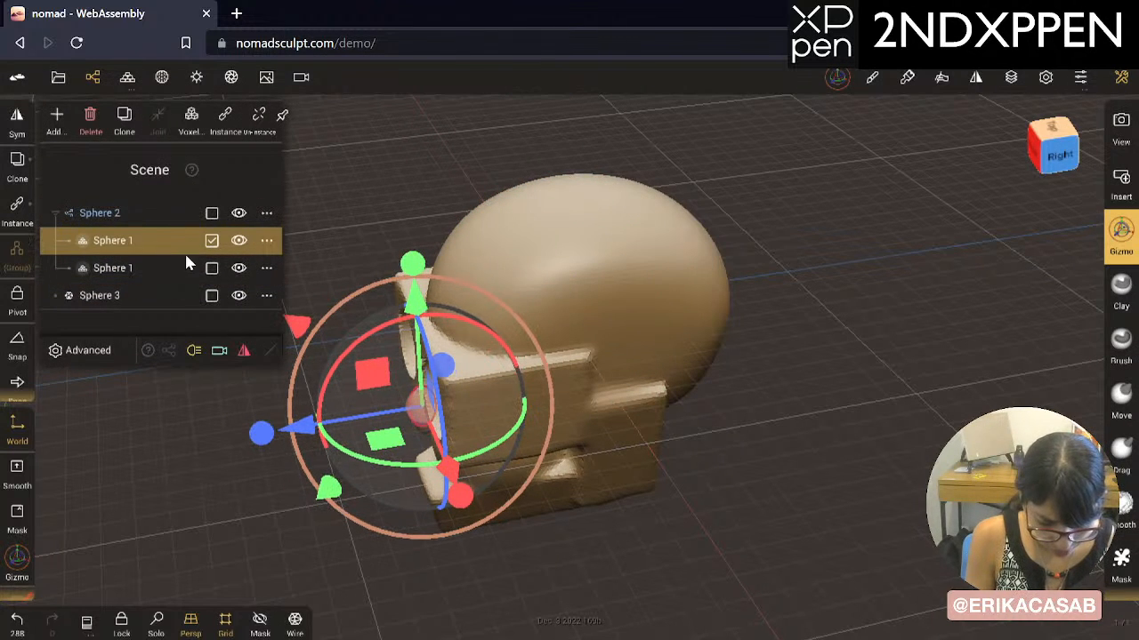
pyautogui.click(153, 212)
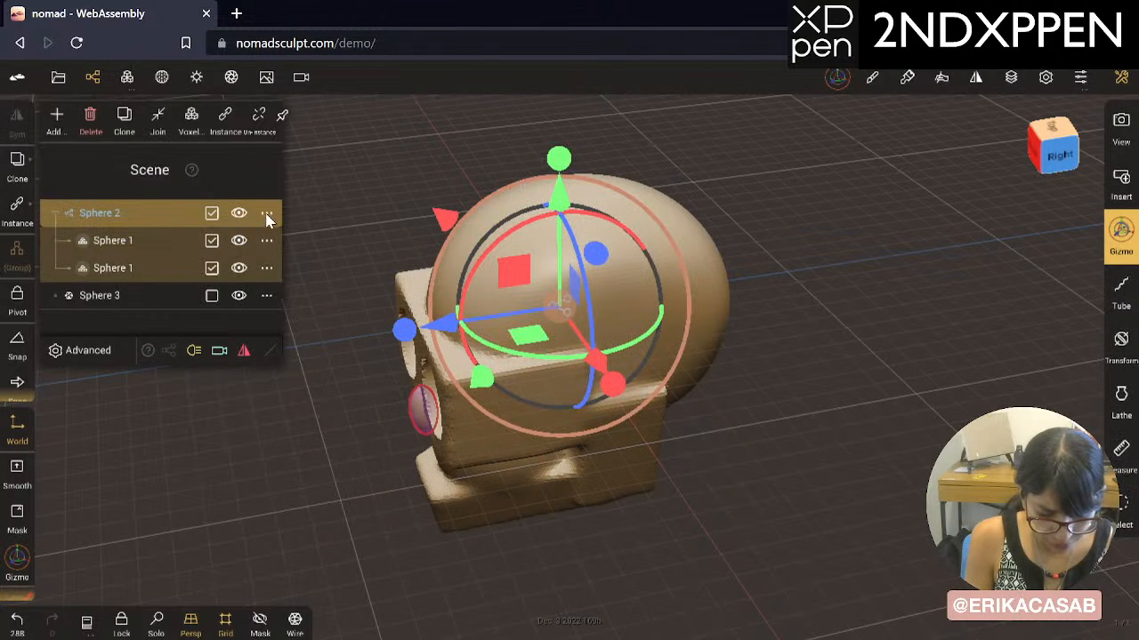
# Step: Try to separate the first Sphere 1 inside the Sphere 2 group
pyautogui.click(267, 212)
pyautogui.click(218, 242)
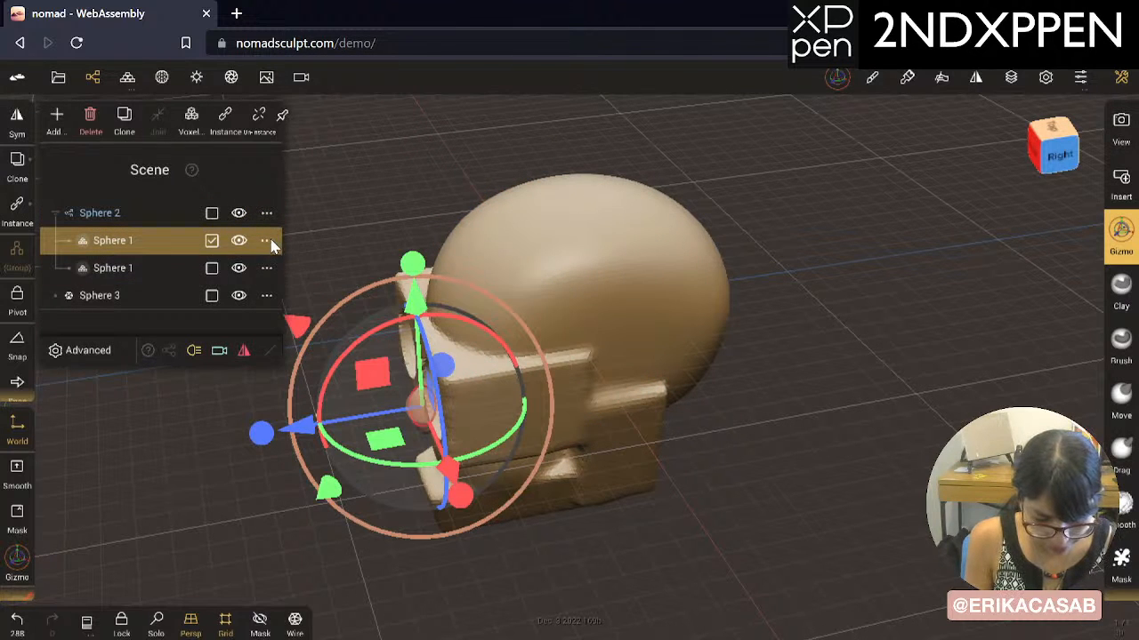
pyautogui.click(267, 240)
pyautogui.click(267, 405)
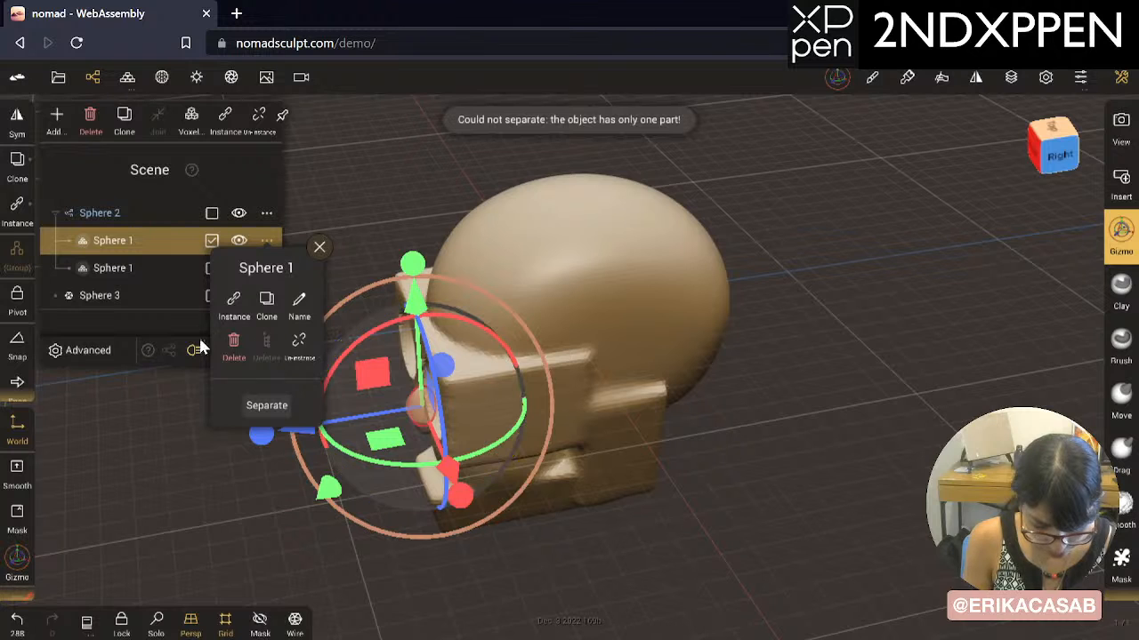
pyautogui.click(147, 265)
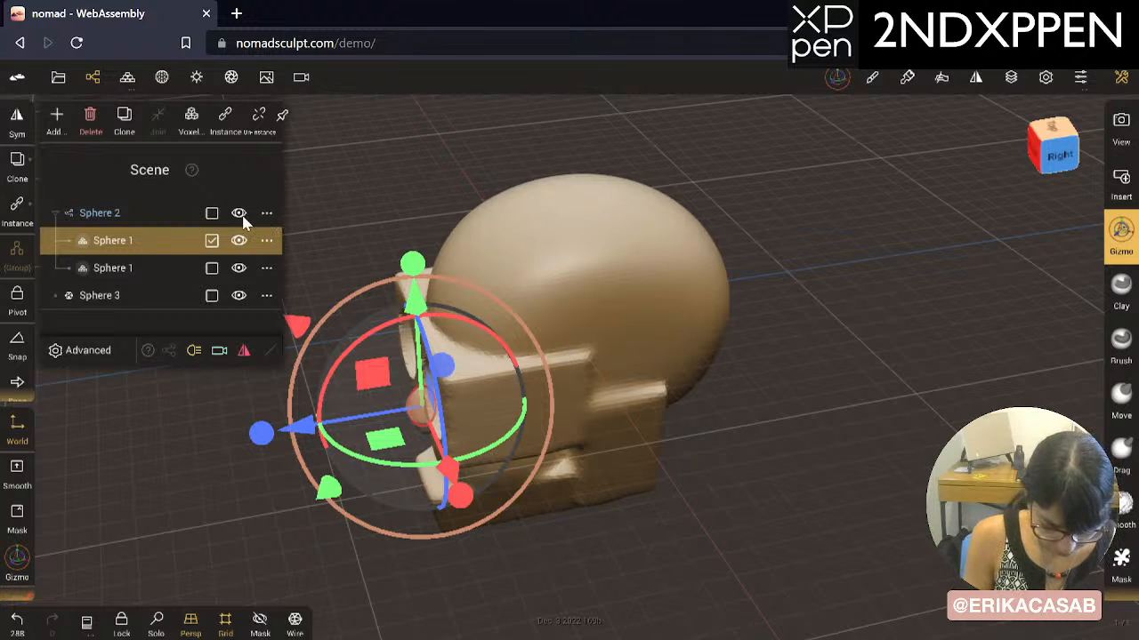
# Step: Take both Sphere 1 objects out of the Sphere 2 group, nesting one under the other
pyautogui.moveTo(138, 240); pyautogui.dragTo(138, 205)
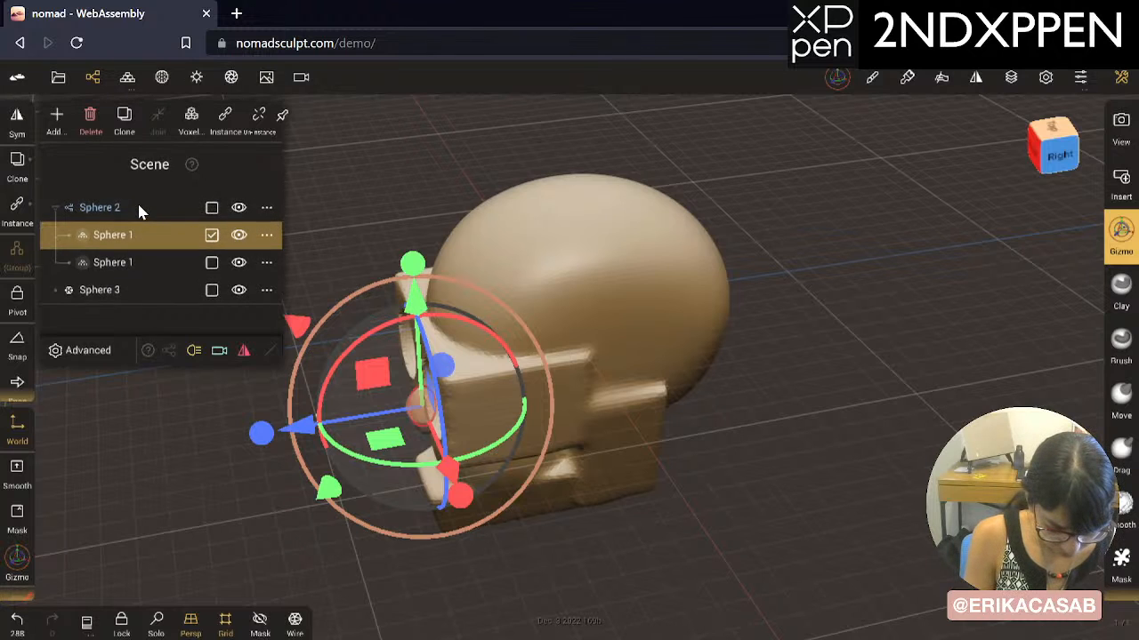
pyautogui.moveTo(132, 263); pyautogui.dragTo(142, 210)
pyautogui.click(130, 267)
pyautogui.moveTo(135, 278); pyautogui.dragTo(139, 237)
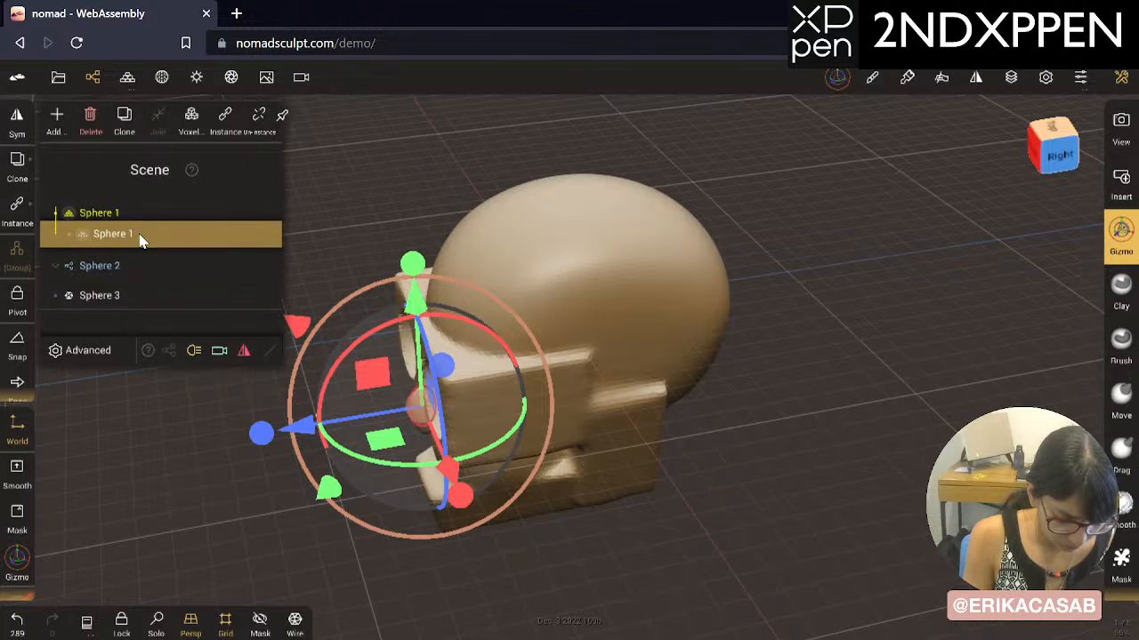
# Step: Delete the emptied Sphere 2 group from the scene
pyautogui.click(211, 212)
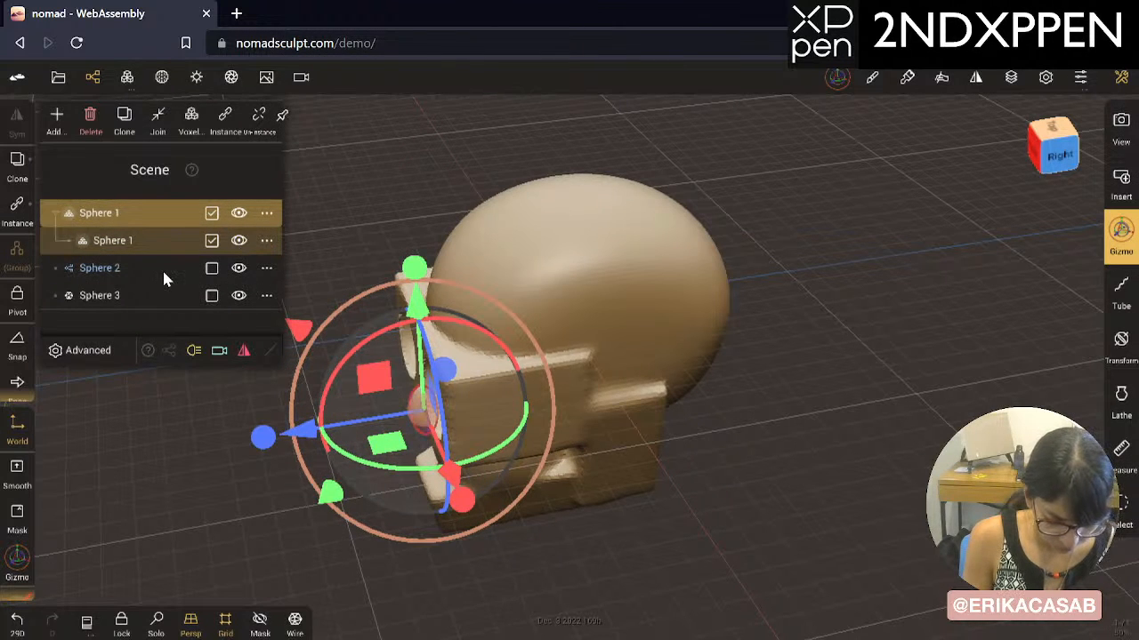
pyautogui.click(164, 274)
pyautogui.click(267, 268)
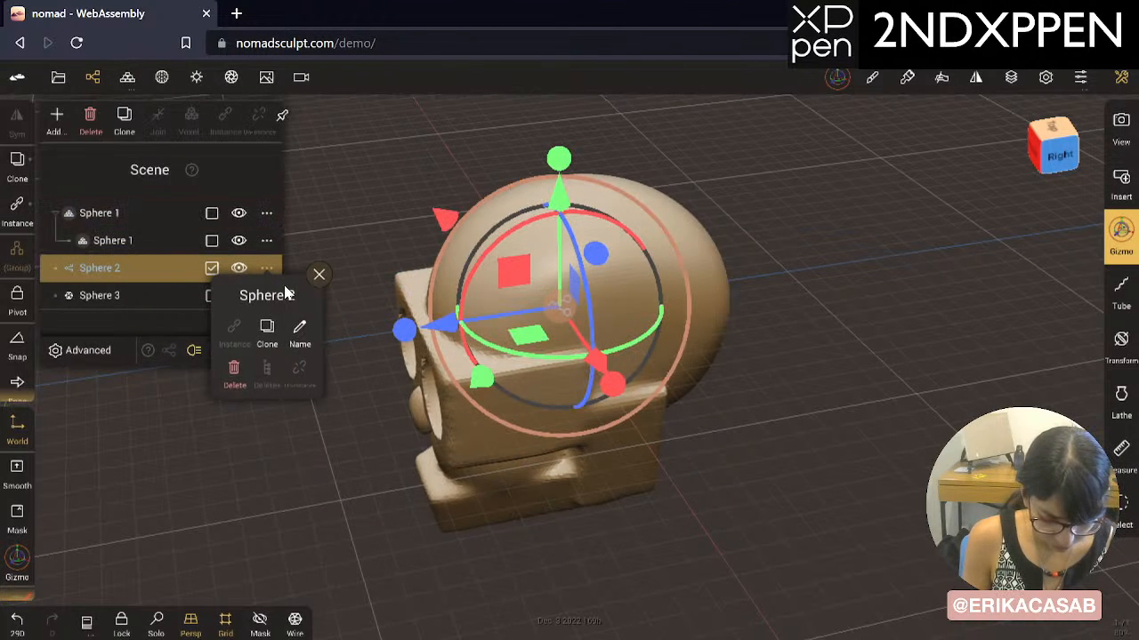
pyautogui.click(234, 369)
# Step: Join both Sphere 1 objects with the Sphere 3 skull into a single object
pyautogui.click(212, 214)
pyautogui.click(211, 240)
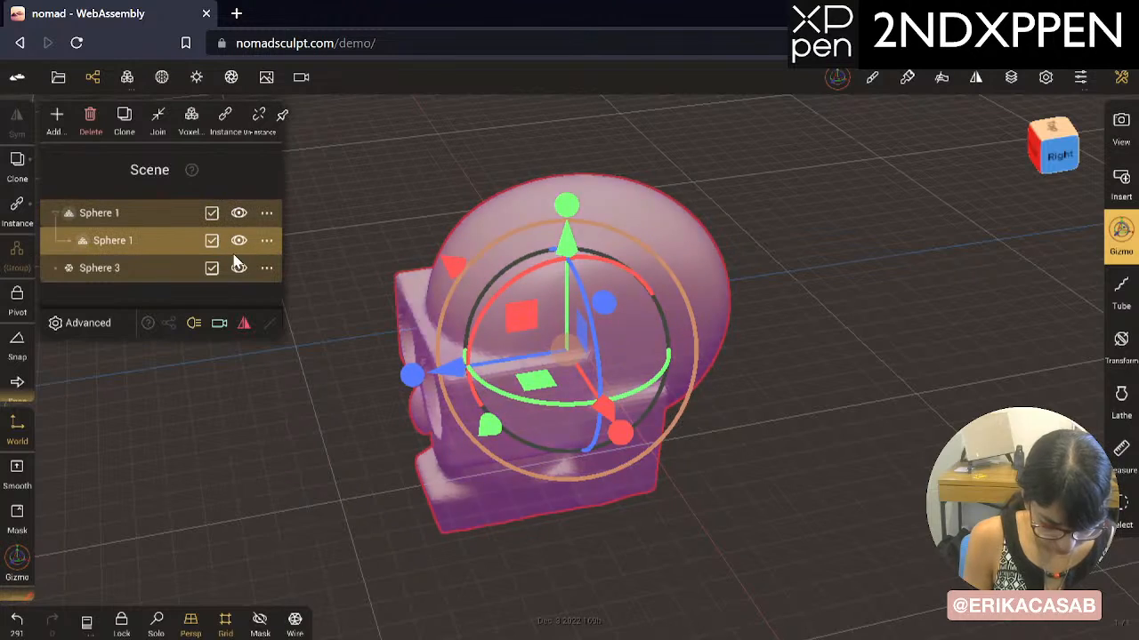
pyautogui.click(157, 125)
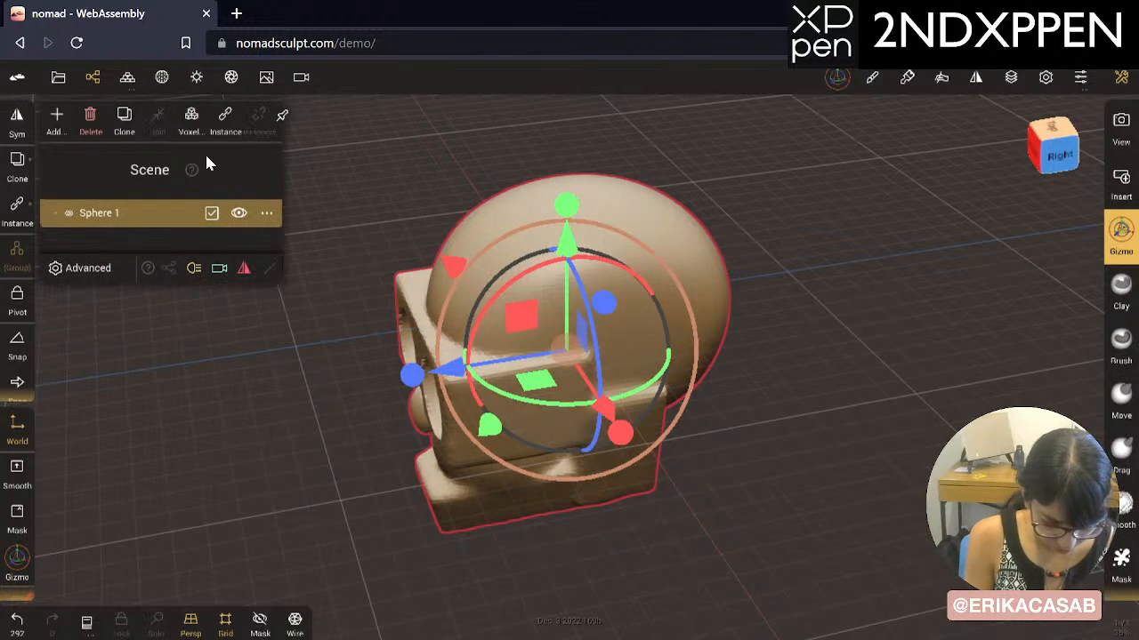
pyautogui.click(370, 454)
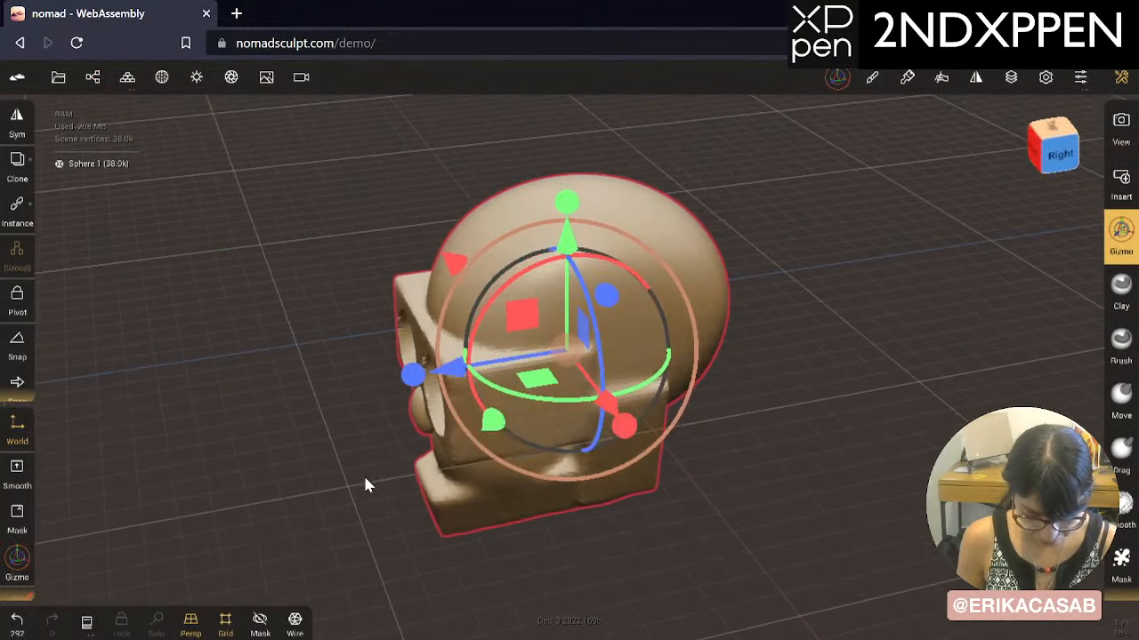
# Step: Undo the join with the skull, deselect Sphere 3, and join only the two Sphere 1 nose objects
pyautogui.hotkey('ctrl', 'z')
pyautogui.click(129, 77)
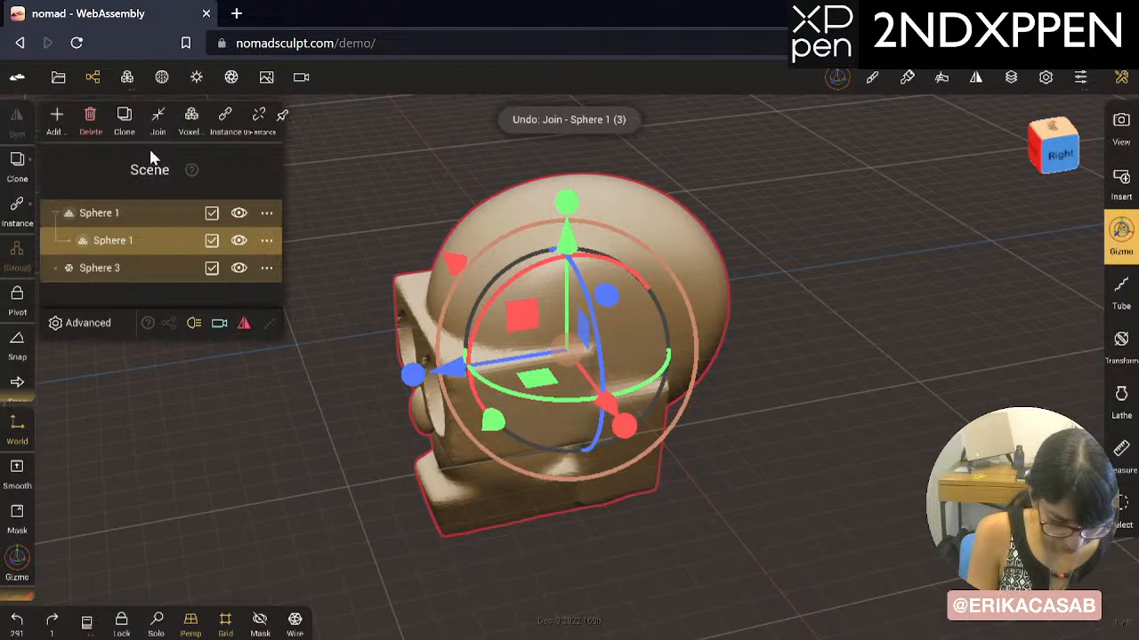
pyautogui.click(147, 245)
pyautogui.click(212, 213)
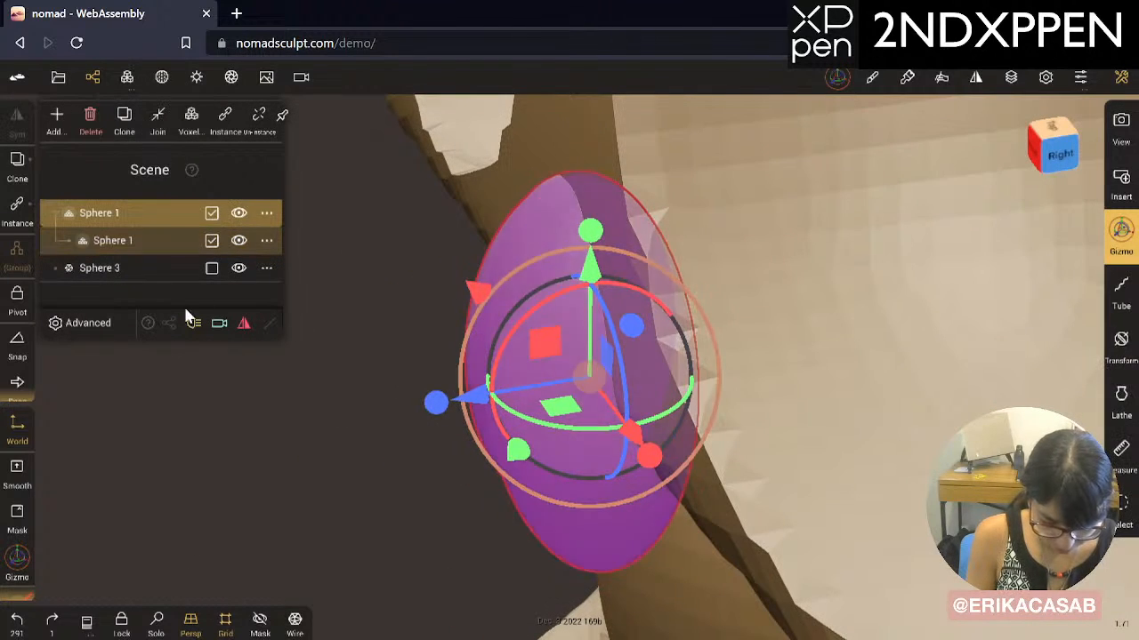
pyautogui.click(157, 121)
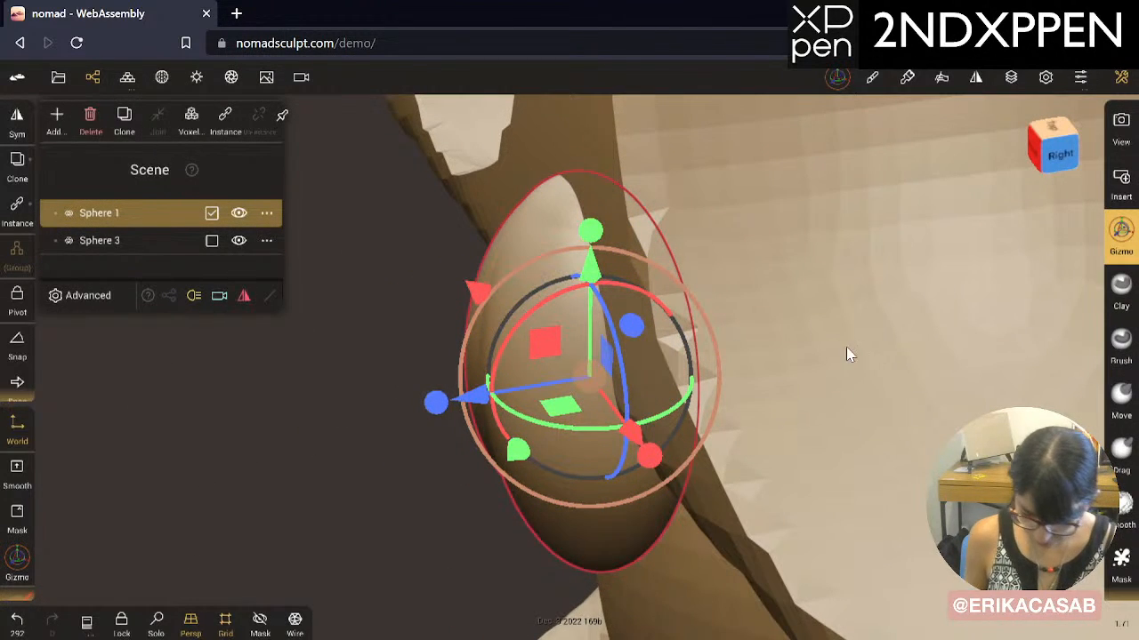
# Step: Flatten the front of the joined nose piece along a slanted line with the Project tool, working from the right view
pyautogui.moveTo(924, 294); pyautogui.dragTo(882, 349)
pyautogui.click(1121, 564)
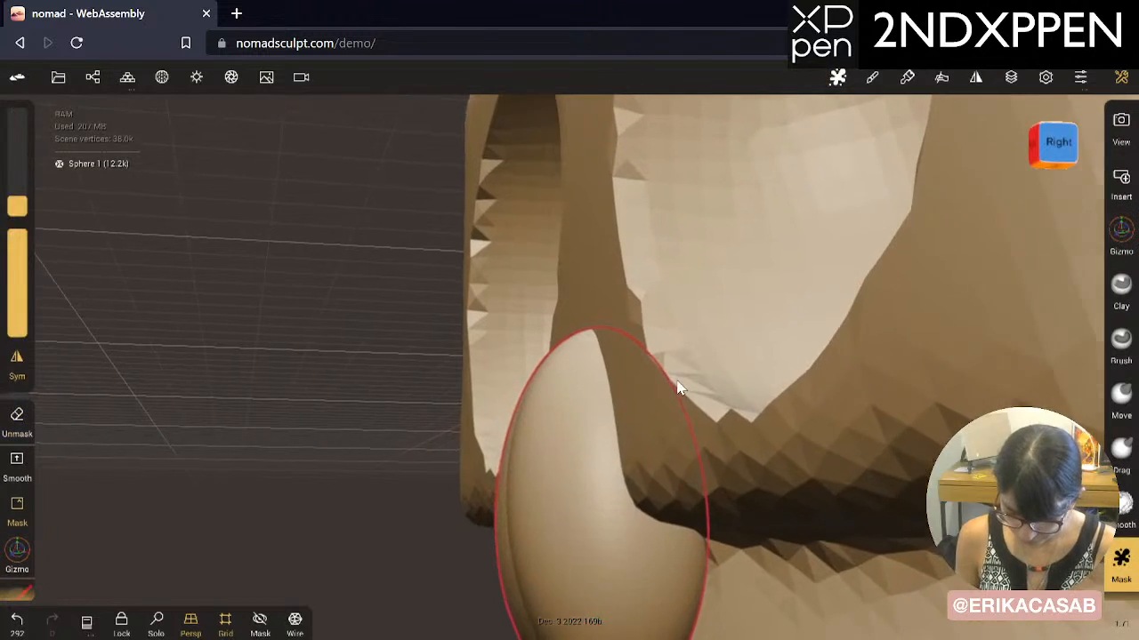
pyautogui.scroll(-3, 681, 389)
pyautogui.keyDown('ctrl'); pyautogui.moveTo(760, 343); pyautogui.dragTo(164, 446, button='right'); pyautogui.keyUp('ctrl')
pyautogui.moveTo(814, 331); pyautogui.dragTo(860, 376, button='right')
pyautogui.moveTo(1126, 514)
pyautogui.mouseDown()
pyautogui.moveTo(1127, 302)
pyautogui.moveTo(1130, 530)
pyautogui.mouseUp()
pyautogui.click(1134, 254)
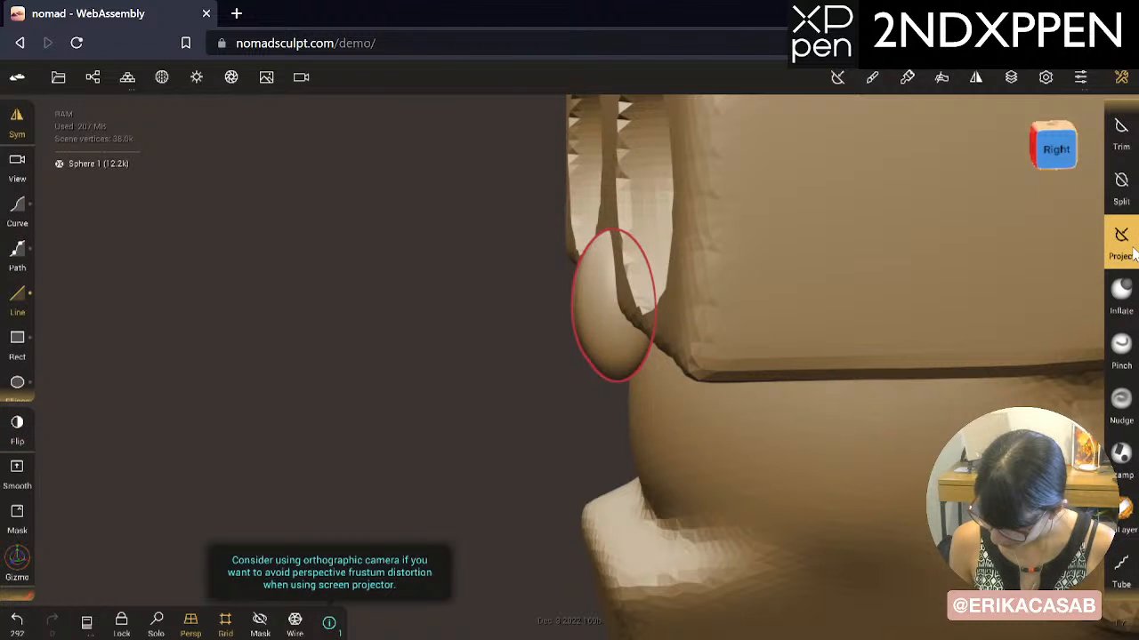
pyautogui.click(1064, 153)
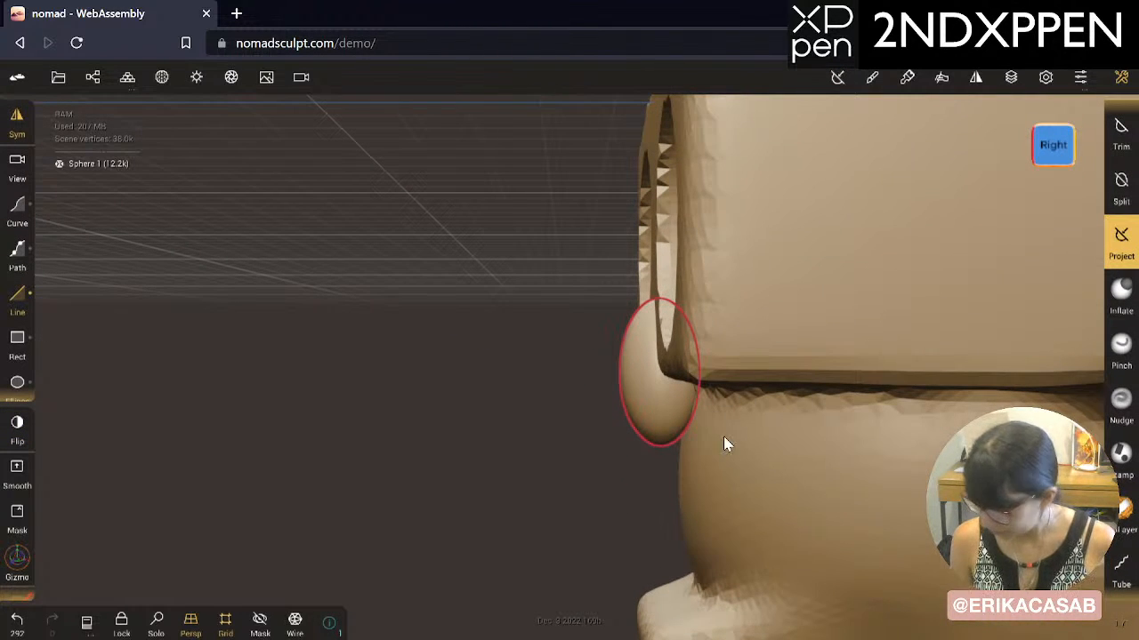
pyautogui.moveTo(621, 286); pyautogui.dragTo(647, 413)
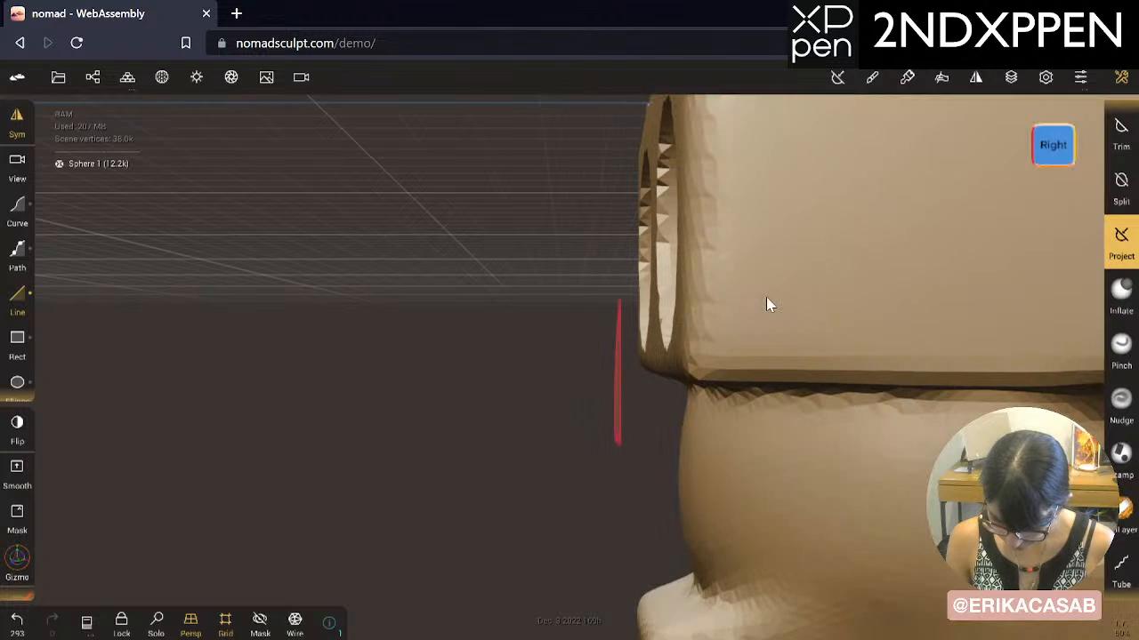
pyautogui.hotkey('ctrl', 'z')
pyautogui.click(837, 77)
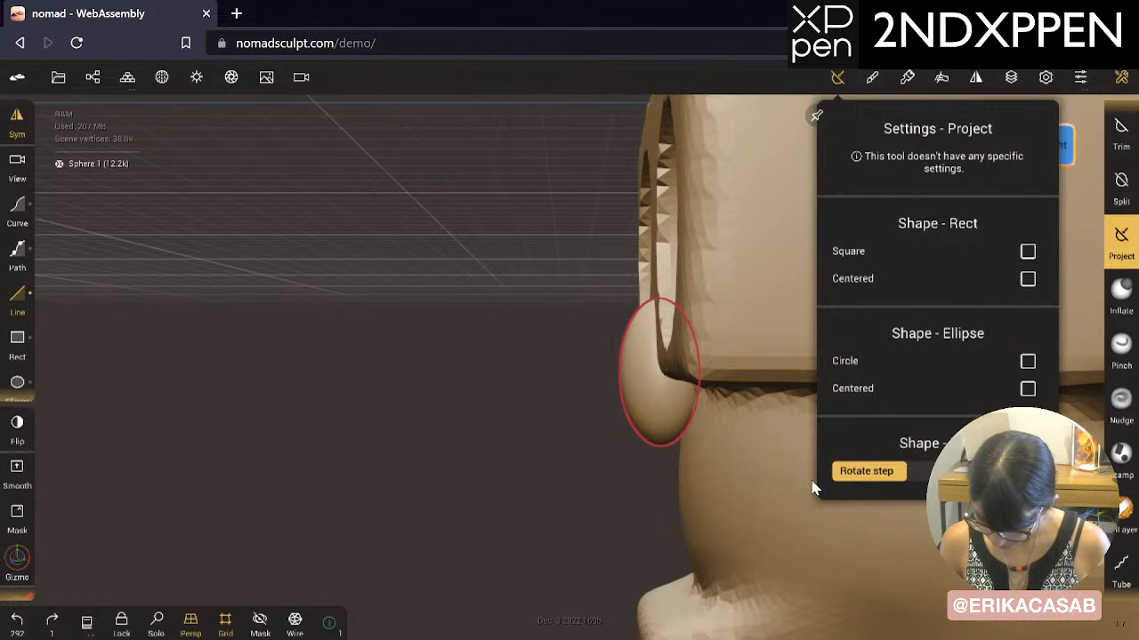
pyautogui.moveTo(620, 300); pyautogui.dragTo(613, 207)
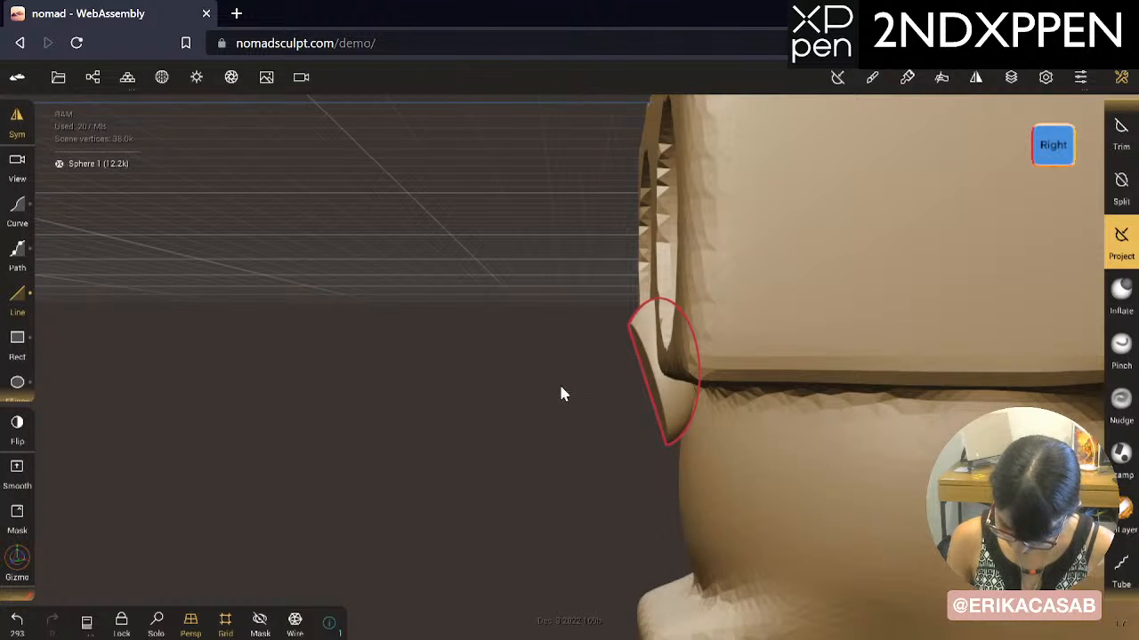
# Step: Try another Project line on the nose piece and undo it
pyautogui.moveTo(521, 376); pyautogui.dragTo(763, 431)
pyautogui.hotkey('ctrl', 'z')
pyautogui.keyDown('alt'); pyautogui.moveTo(525, 448); pyautogui.dragTo(539, 559); pyautogui.keyUp('alt')
pyautogui.hotkey('ctrl', 'z')
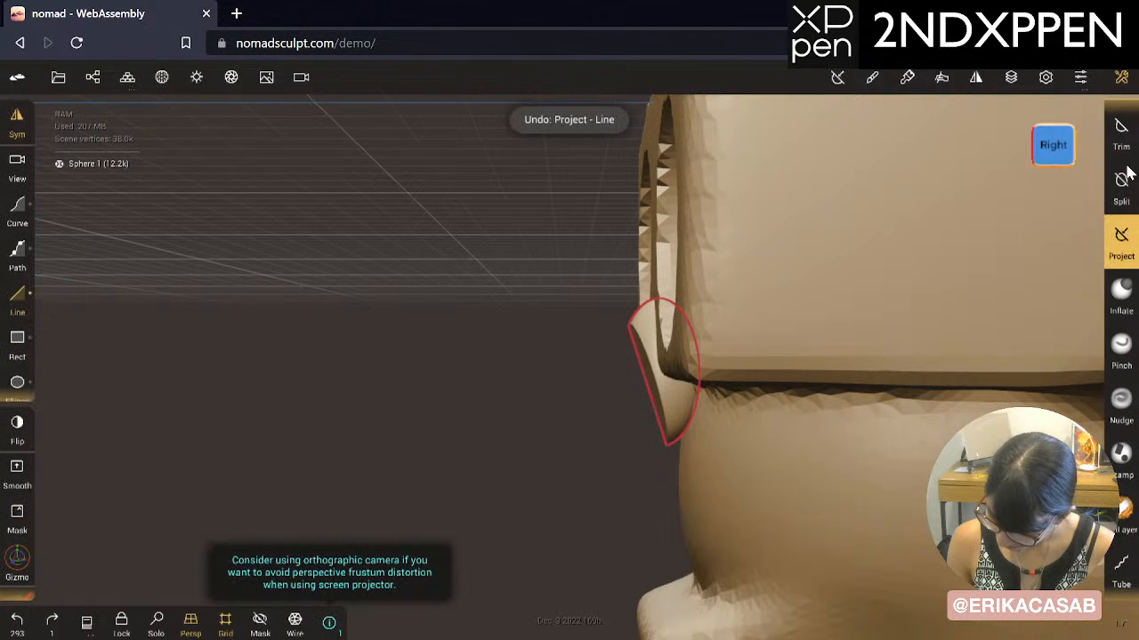
# Step: Examine the flattened nose piece against the eye sockets and jaw, both close up and with the whole skull in view
pyautogui.scroll(5, 1122, 175)
pyautogui.click(1122, 164)
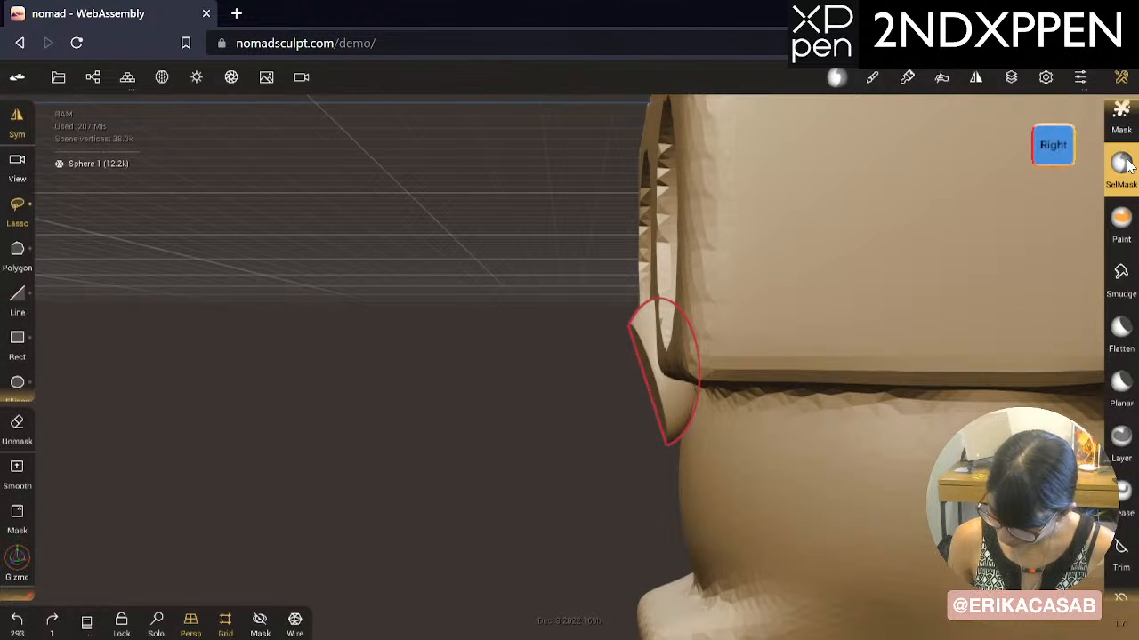
pyautogui.scroll(5, 1126, 267)
pyautogui.click(1122, 298)
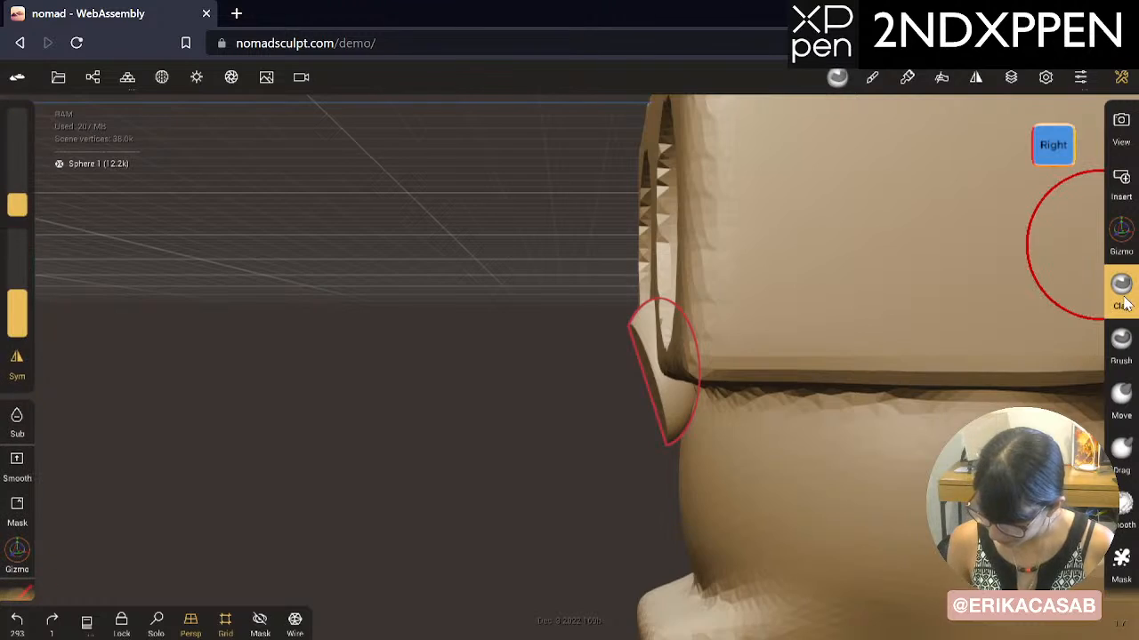
pyautogui.moveTo(528, 509); pyautogui.dragTo(748, 449)
pyautogui.moveTo(595, 429); pyautogui.dragTo(538, 429, button='right')
pyautogui.moveTo(537, 431); pyautogui.dragTo(614, 363, button='middle')
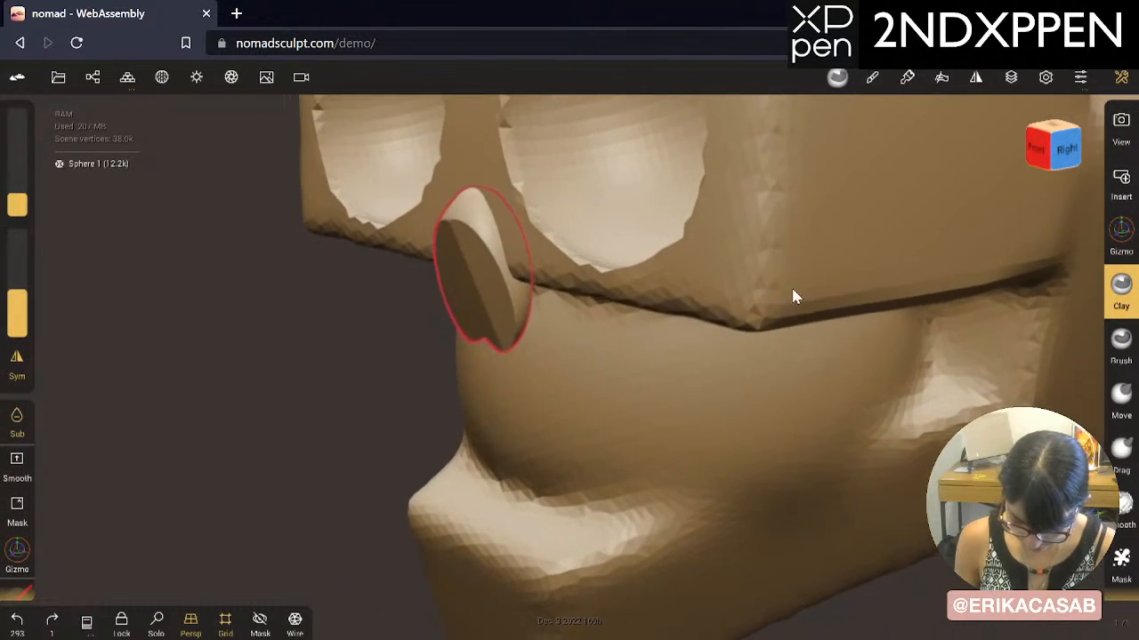
pyautogui.click(1120, 566)
pyautogui.scroll(-5, 686, 356)
pyautogui.keyDown('ctrl'); pyautogui.moveTo(557, 378); pyautogui.dragTo(76, 465, button='right'); pyautogui.keyUp('ctrl')
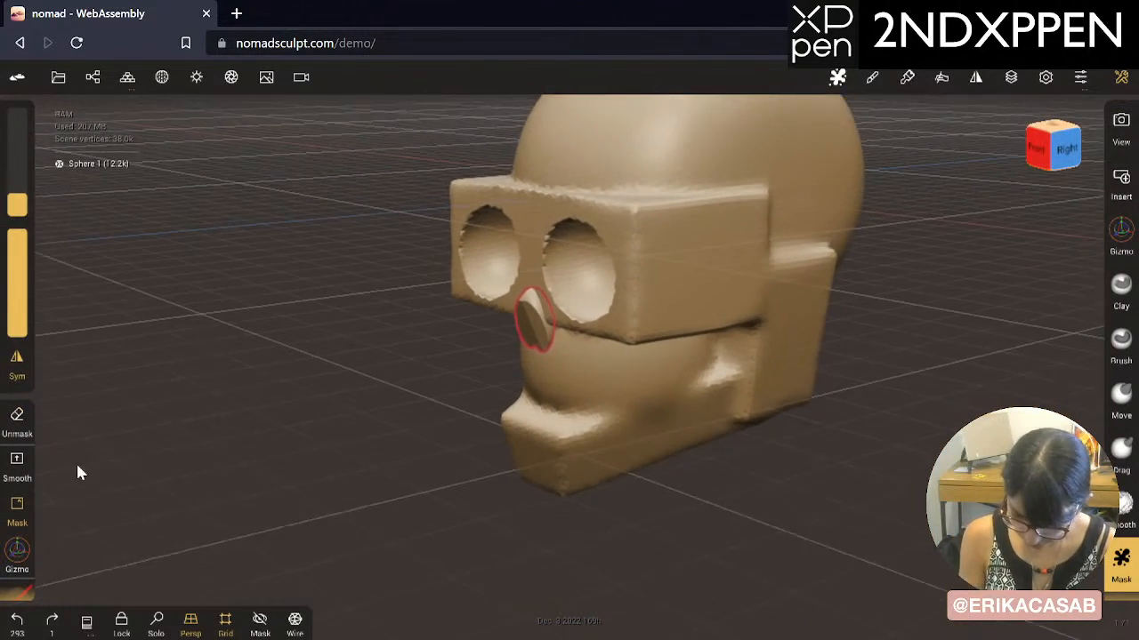
# Step: Rotate the nose piece slightly counterclockwise as seen from the skull's right side, tilting its upper end forward
pyautogui.keyDown('alt'); pyautogui.moveTo(709, 386); pyautogui.dragTo(641, 558, button='right'); pyautogui.keyUp('alt')
pyautogui.moveTo(641, 565); pyautogui.dragTo(818, 356)
pyautogui.click(1120, 233)
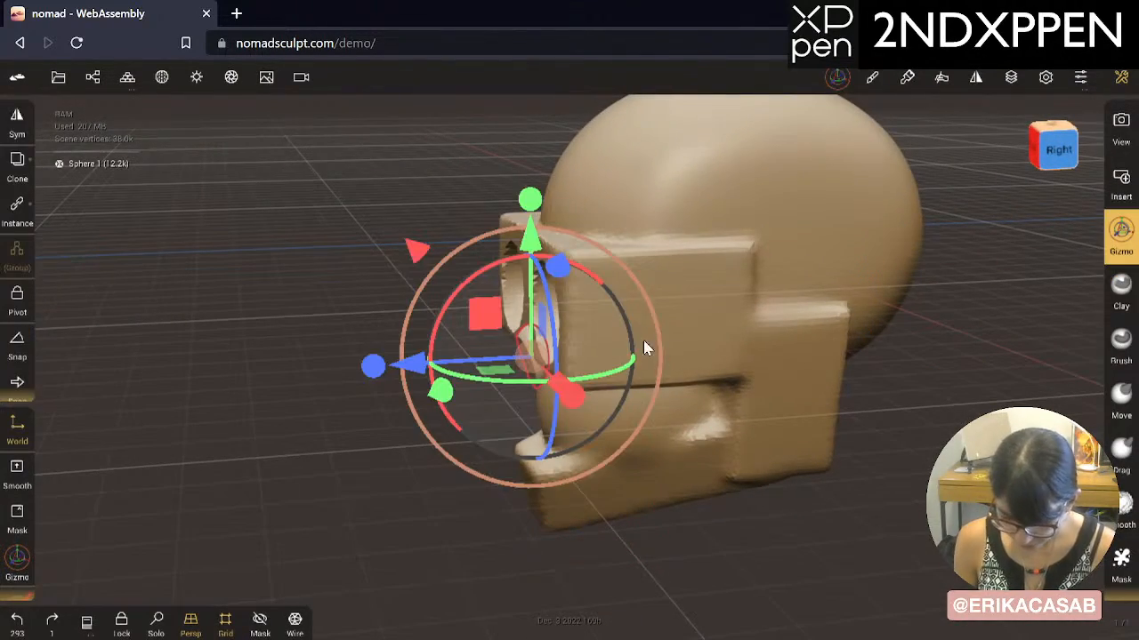
pyautogui.moveTo(644, 299); pyautogui.dragTo(685, 263)
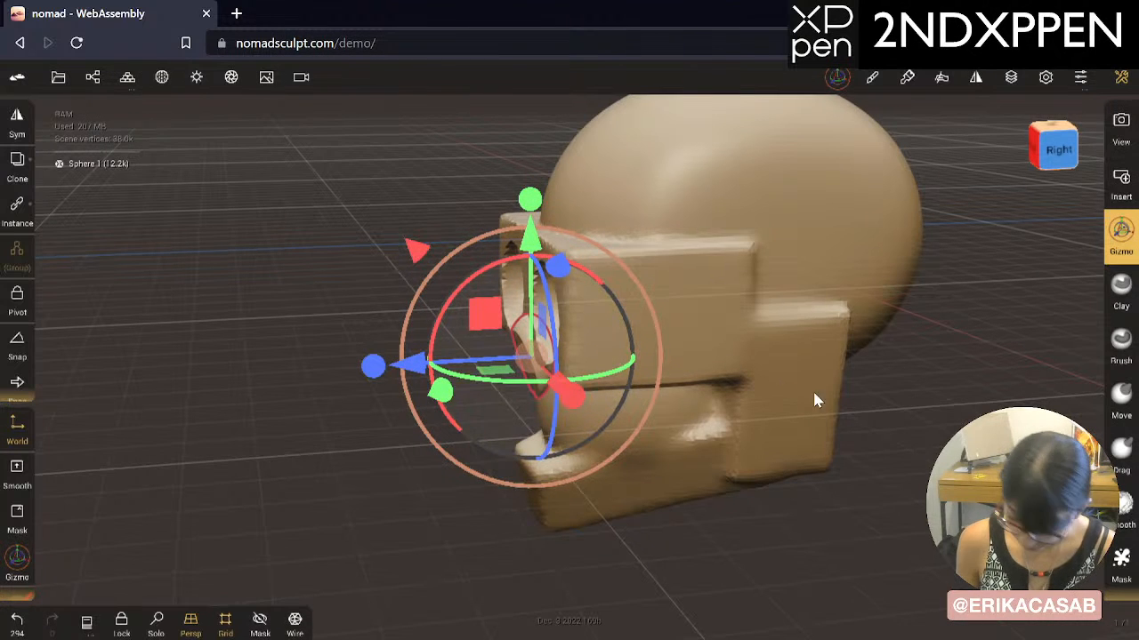
# Step: Test the Move brush on the skull's eye sockets, undo the stroke, and set the skull's symmetry method to World
pyautogui.click(722, 250)
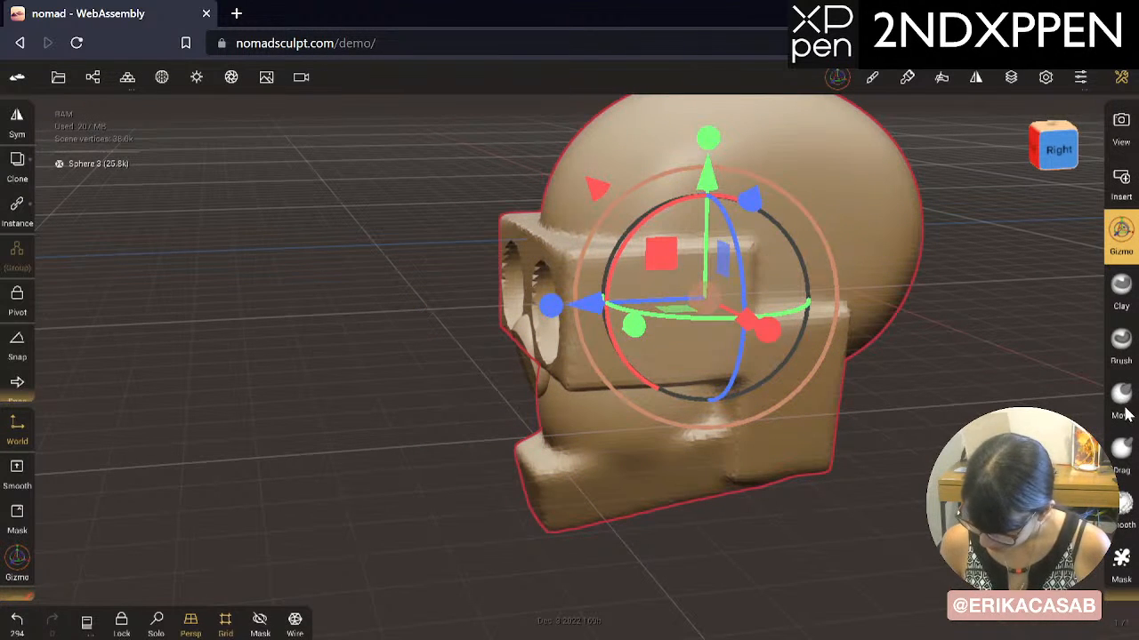
pyautogui.click(1123, 408)
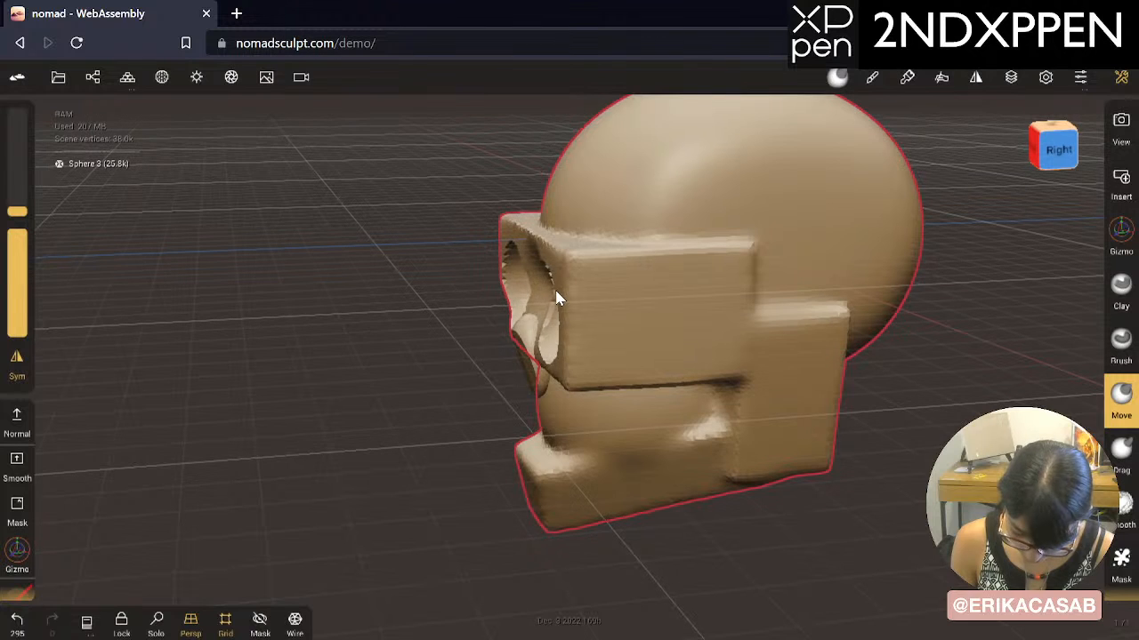
pyautogui.hotkey('ctrl', 'z')
pyautogui.moveTo(435, 457); pyautogui.dragTo(512, 481)
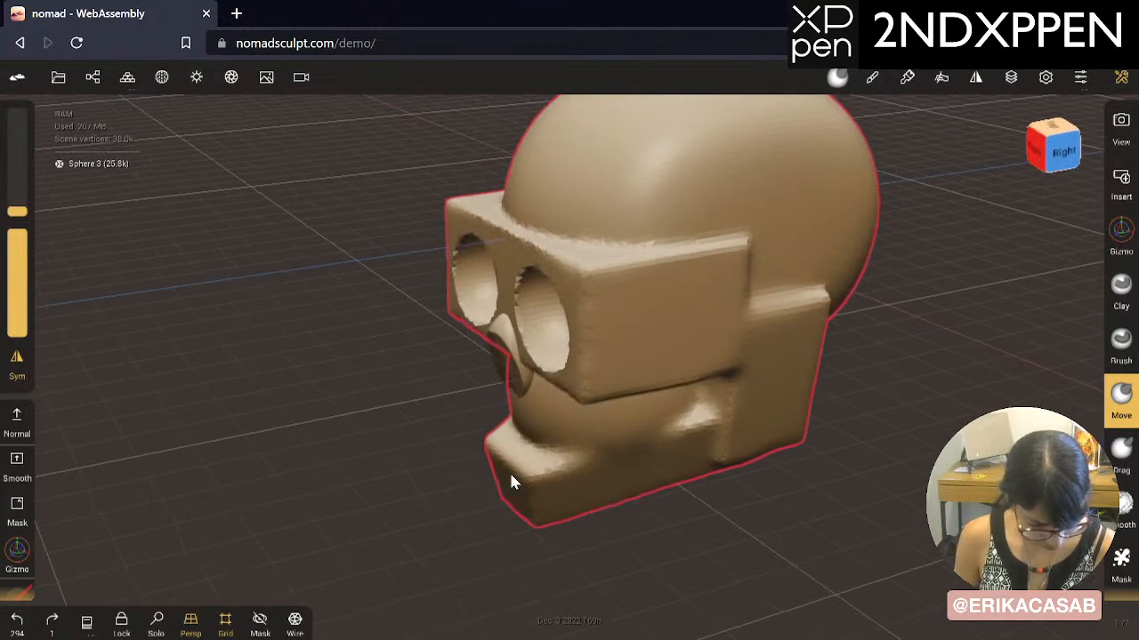
pyautogui.click(977, 79)
pyautogui.click(996, 302)
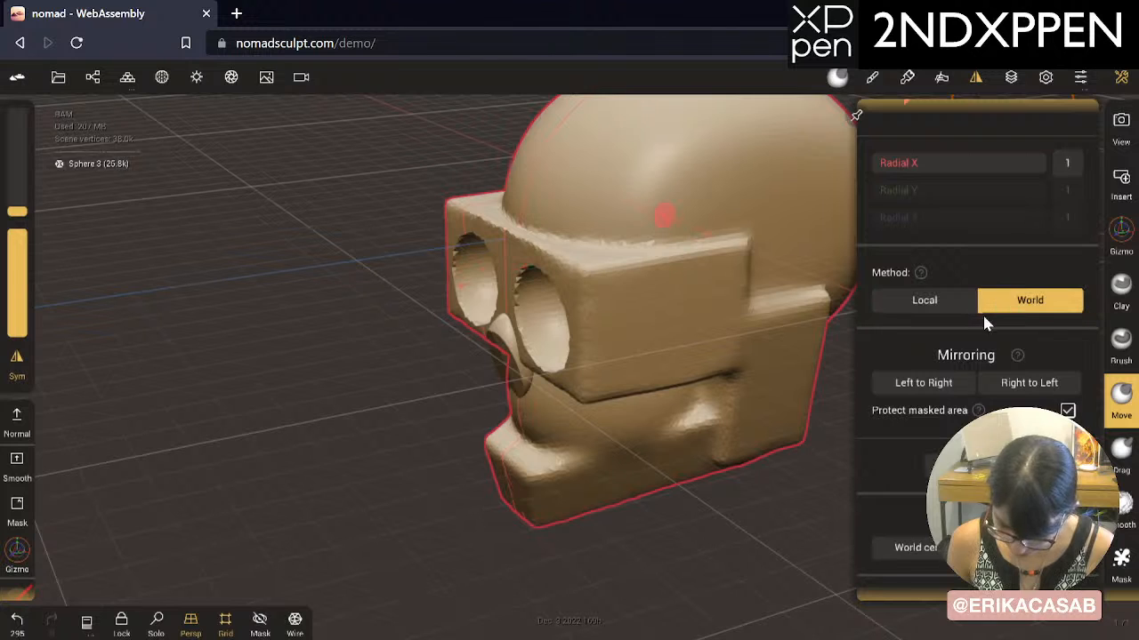
pyautogui.click(978, 78)
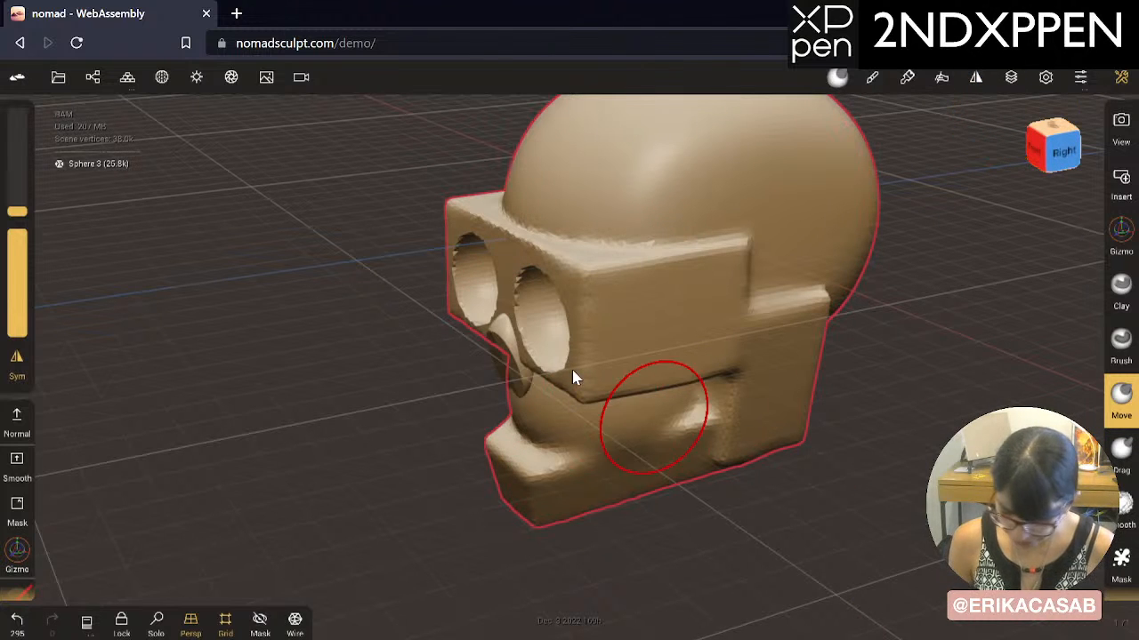
# Step: Try pushing the bridge between the eye sockets inward with the Move brush at different sizes, undoing the strokes
pyautogui.press('x')
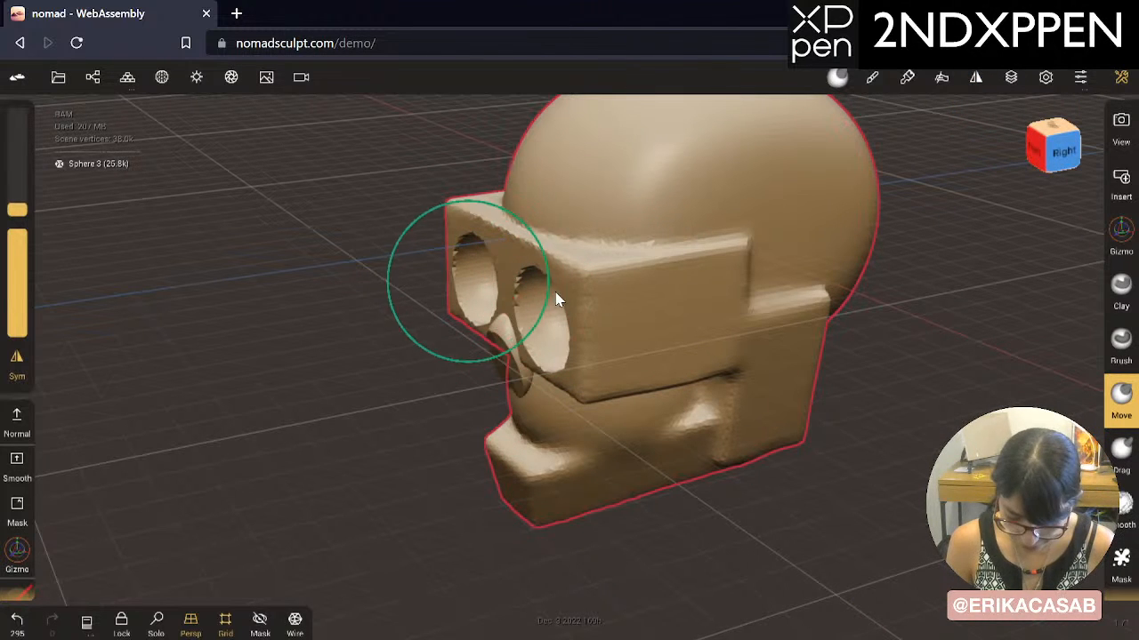
pyautogui.moveTo(508, 282); pyautogui.dragTo(524, 283)
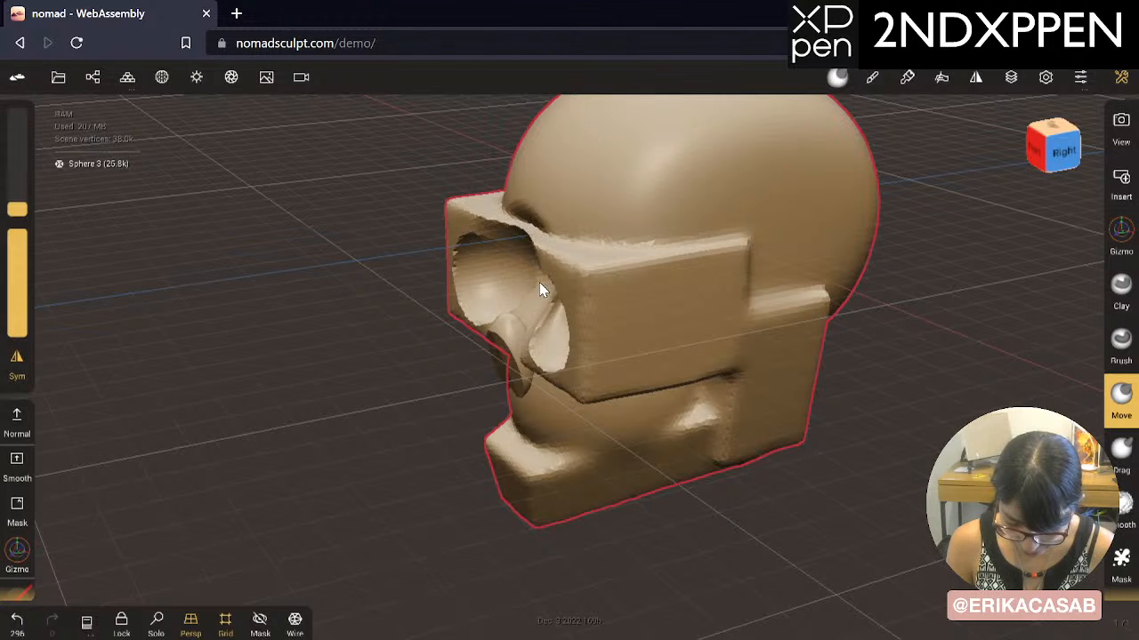
pyautogui.hotkey('ctrl', 'z')
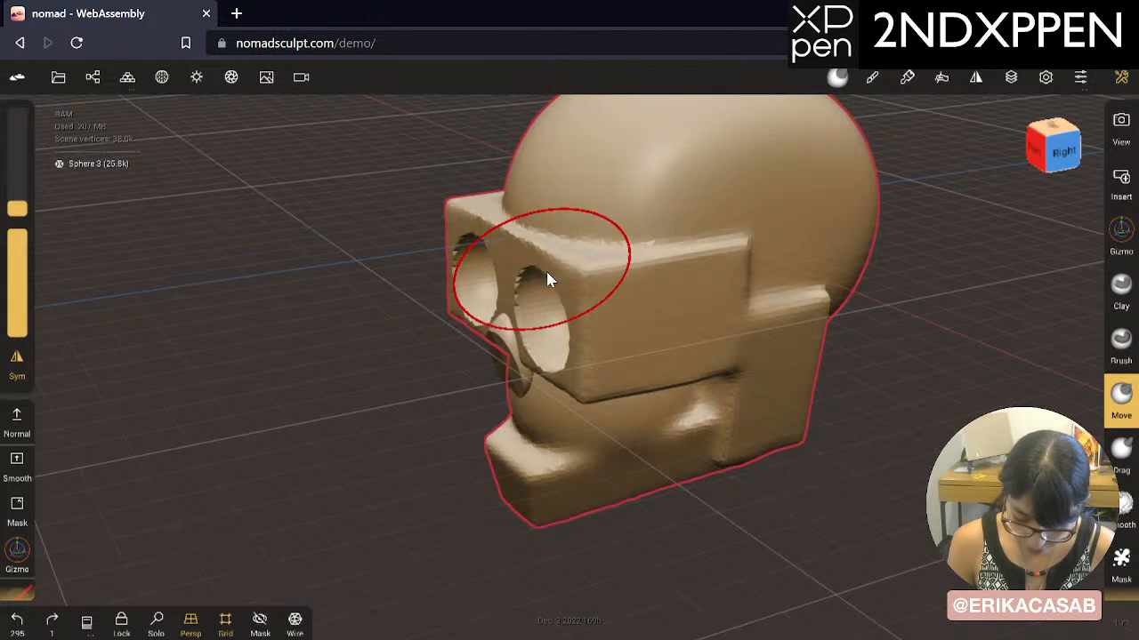
pyautogui.press('x')
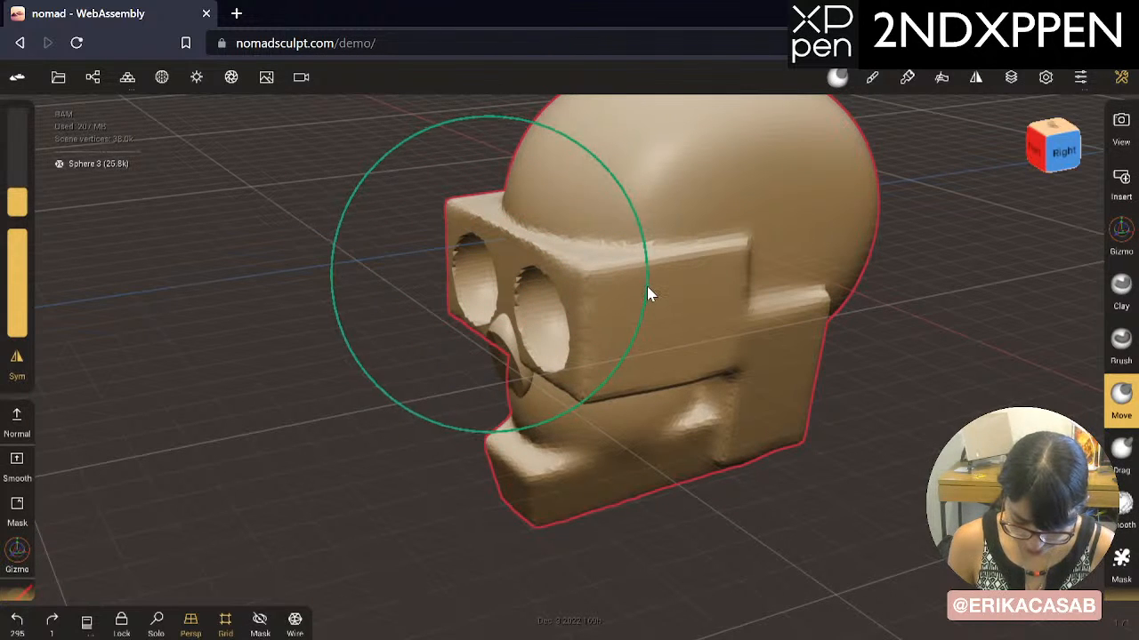
pyautogui.moveTo(641, 294)
pyautogui.mouseDown()
pyautogui.moveTo(523, 258)
pyautogui.moveTo(548, 265)
pyautogui.mouseUp()
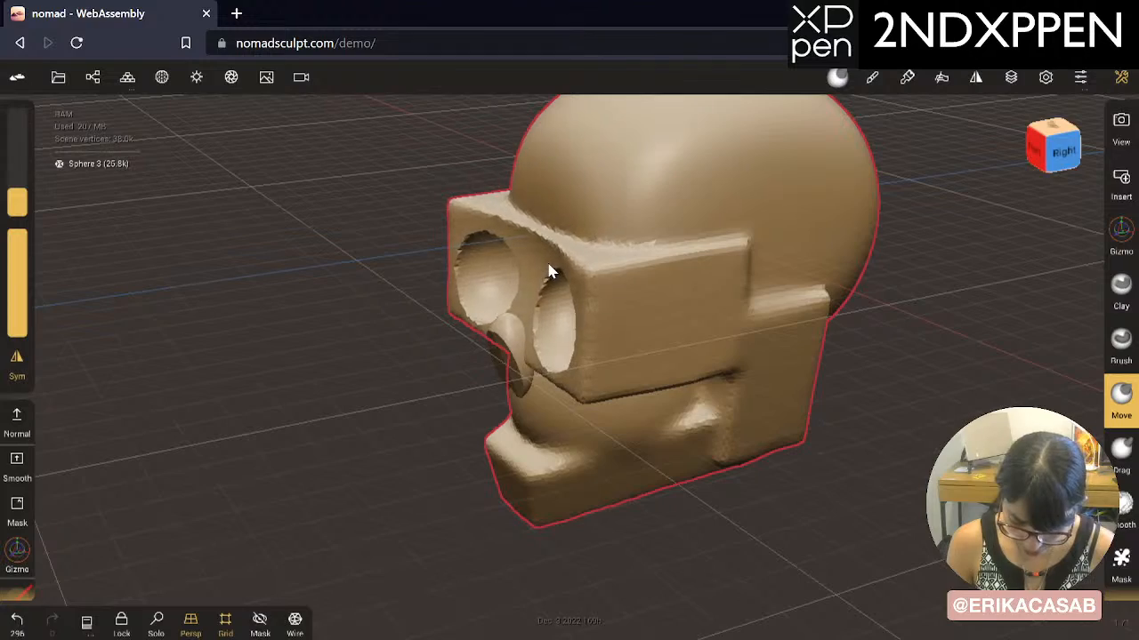
pyautogui.moveTo(437, 412)
pyautogui.mouseDown()
pyautogui.moveTo(505, 415)
pyautogui.moveTo(1008, 352)
pyautogui.mouseUp()
pyautogui.hotkey('ctrl', 'z')
# Step: Try reshaping the eye socket area with Move brush strokes from the skull's left side, and undo them
pyautogui.moveTo(900, 381)
pyautogui.mouseDown()
pyautogui.moveTo(914, 434)
pyautogui.moveTo(988, 475)
pyautogui.mouseUp()
pyautogui.moveTo(853, 395); pyautogui.dragTo(799, 391)
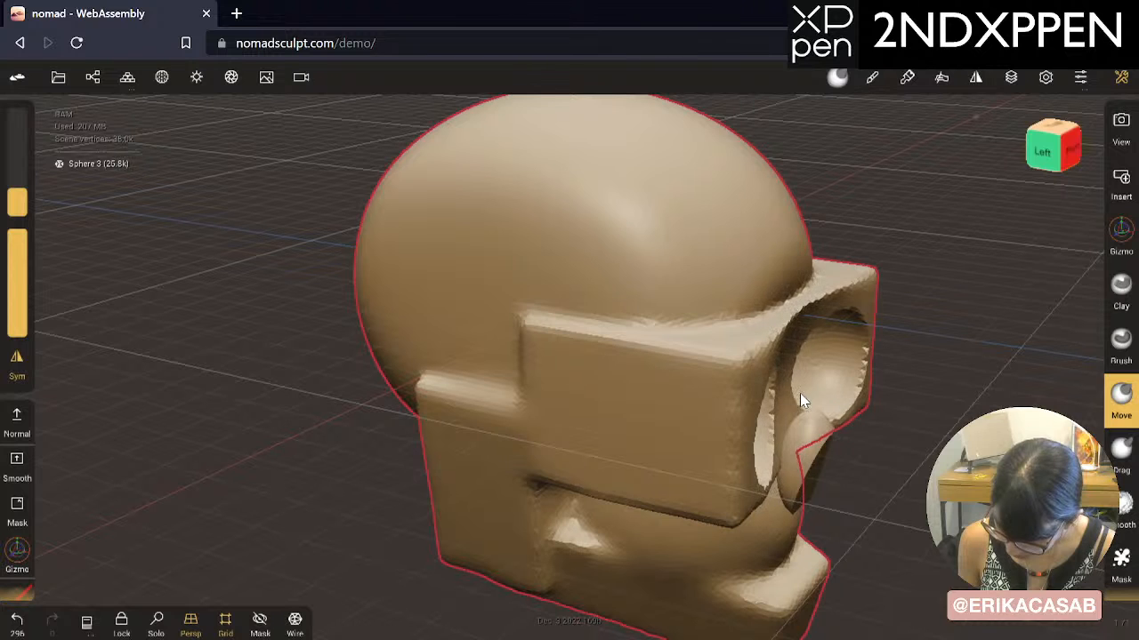
pyautogui.hotkey('ctrl', 'z')
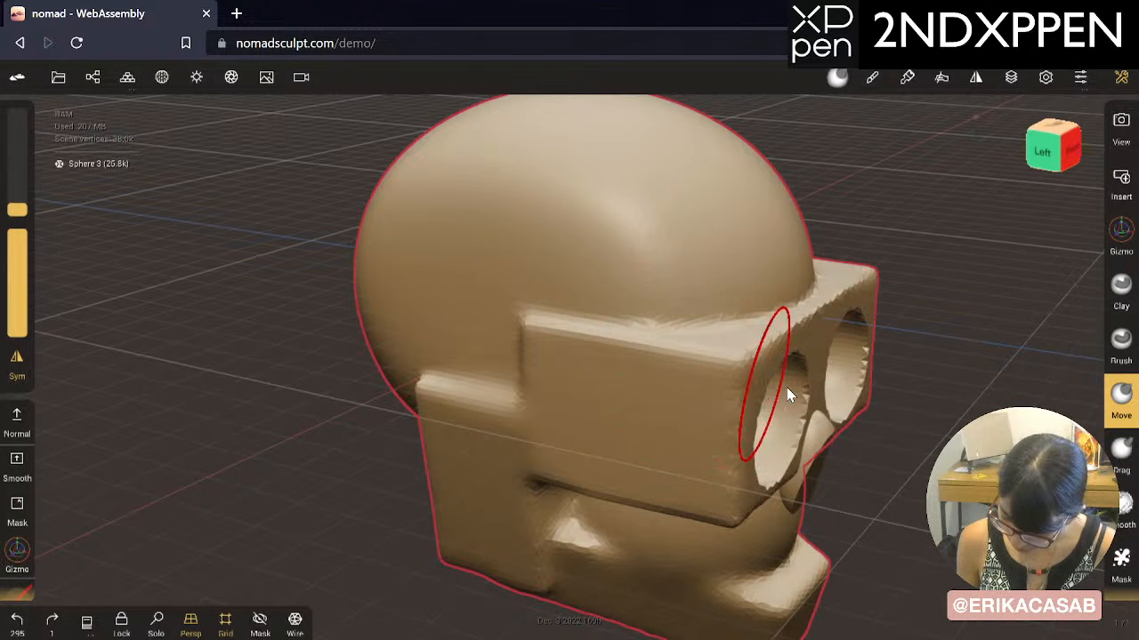
pyautogui.moveTo(826, 394); pyautogui.dragTo(801, 381)
pyautogui.hotkey('ctrl', 'z')
pyautogui.moveTo(771, 290); pyautogui.dragTo(687, 196, button='middle')
pyautogui.moveTo(907, 303); pyautogui.dragTo(348, 374)
pyautogui.hotkey('ctrl', 'z')
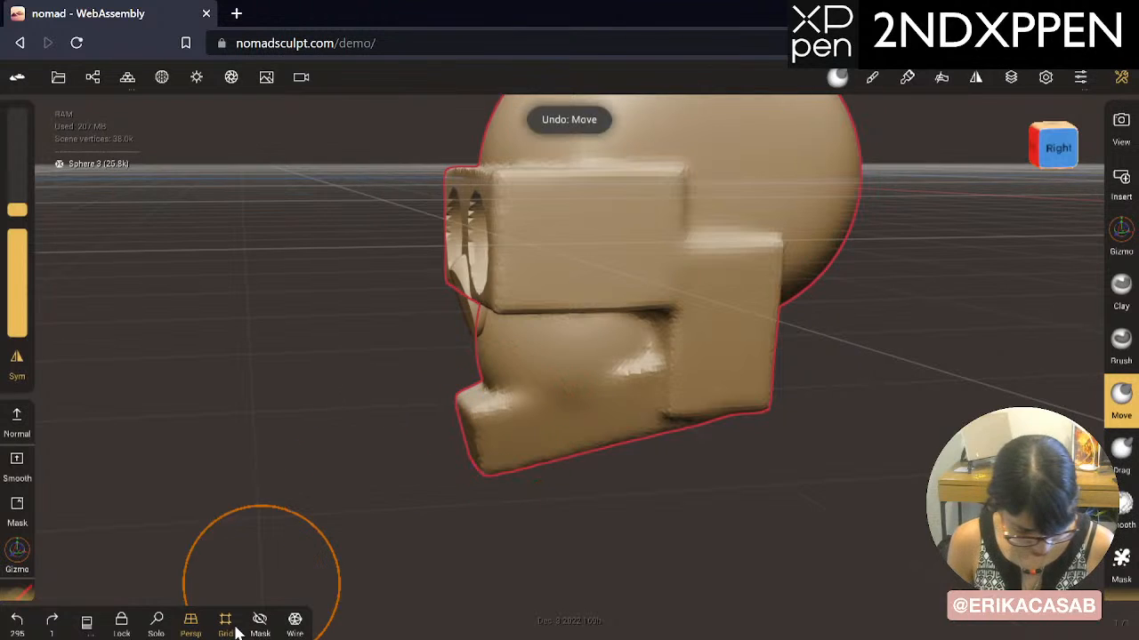
# Step: Select the skull and the nose piece together
pyautogui.moveTo(312, 508)
pyautogui.mouseDown()
pyautogui.moveTo(427, 450)
pyautogui.moveTo(572, 416)
pyautogui.moveTo(427, 432)
pyautogui.moveTo(683, 381)
pyautogui.moveTo(795, 389)
pyautogui.moveTo(668, 386)
pyautogui.moveTo(717, 525)
pyautogui.moveTo(786, 389)
pyautogui.moveTo(755, 419)
pyautogui.moveTo(682, 443)
pyautogui.moveTo(613, 435)
pyautogui.moveTo(764, 439)
pyautogui.moveTo(752, 308)
pyautogui.moveTo(759, 386)
pyautogui.moveTo(793, 377)
pyautogui.moveTo(818, 343)
pyautogui.moveTo(762, 361)
pyautogui.moveTo(745, 475)
pyautogui.moveTo(704, 439)
pyautogui.moveTo(740, 452)
pyautogui.mouseUp()
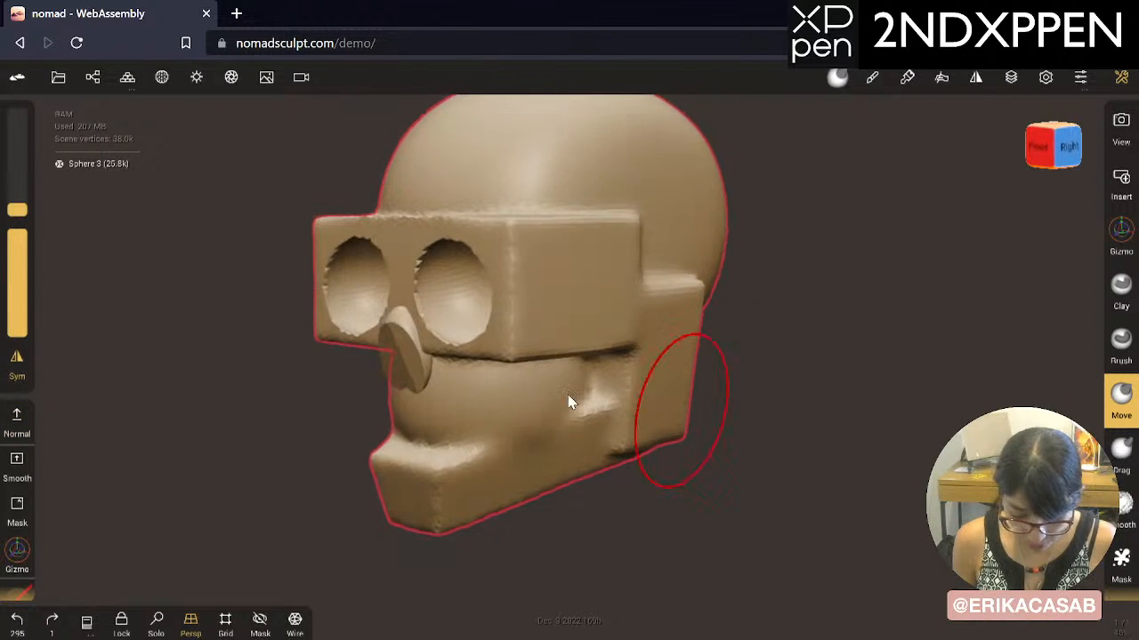
pyautogui.keyDown('shift'); pyautogui.click(422, 347); pyautogui.keyUp('shift')
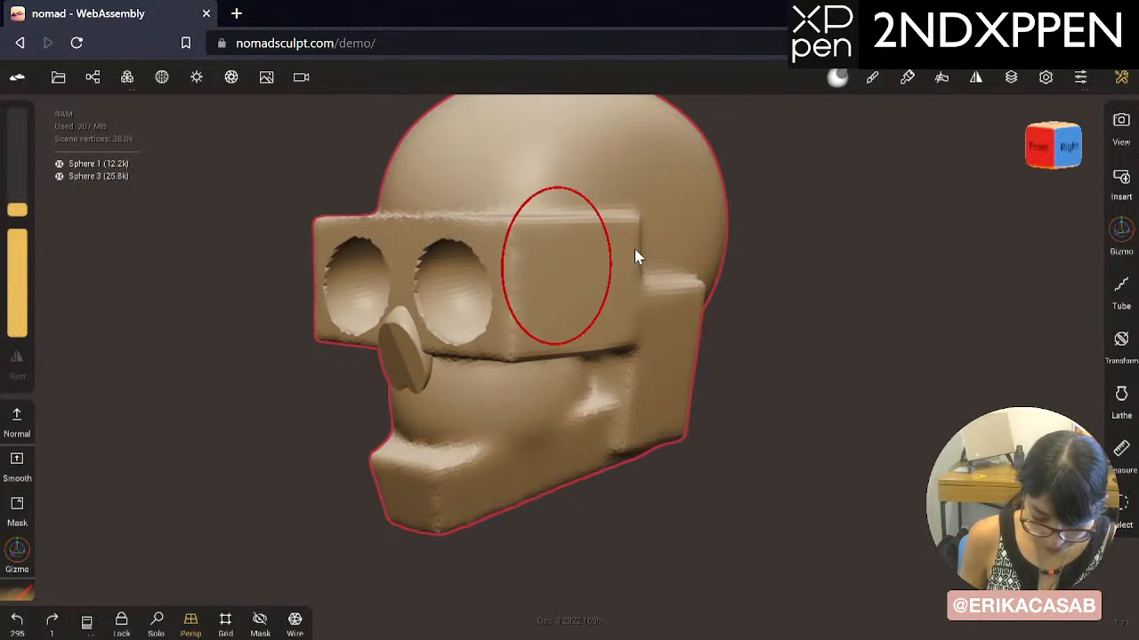
pyautogui.keyDown('alt'); pyautogui.moveTo(675, 327); pyautogui.dragTo(716, 397); pyautogui.keyUp('alt')
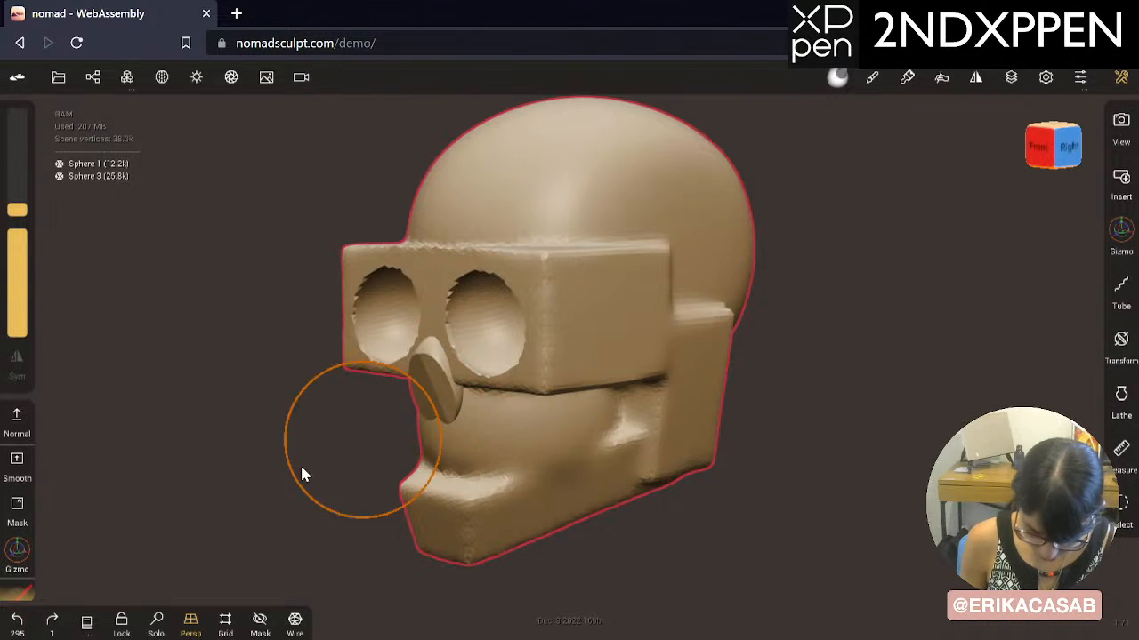
pyautogui.moveTo(300, 475)
pyautogui.mouseDown()
pyautogui.moveTo(334, 531)
pyautogui.moveTo(475, 495)
pyautogui.moveTo(498, 460)
pyautogui.moveTo(243, 510)
pyautogui.moveTo(243, 481)
pyautogui.moveTo(279, 501)
pyautogui.mouseUp()
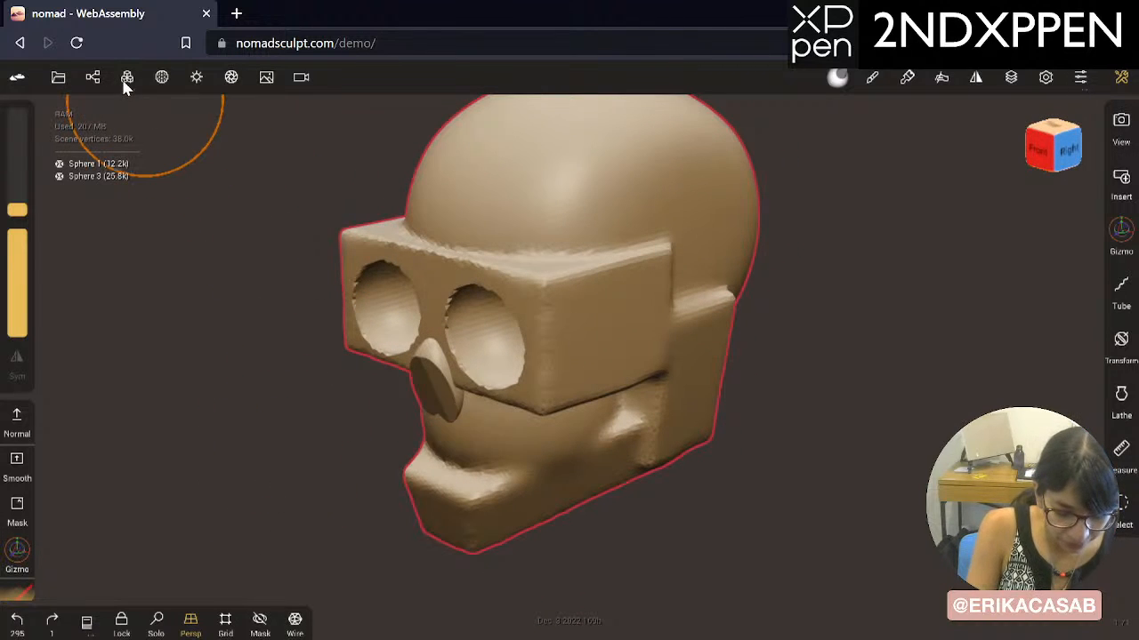
# Step: Voxel merge the selected skull and nose piece, undoing the first merge and repeating it with an adjusted resolution
pyautogui.click(93, 78)
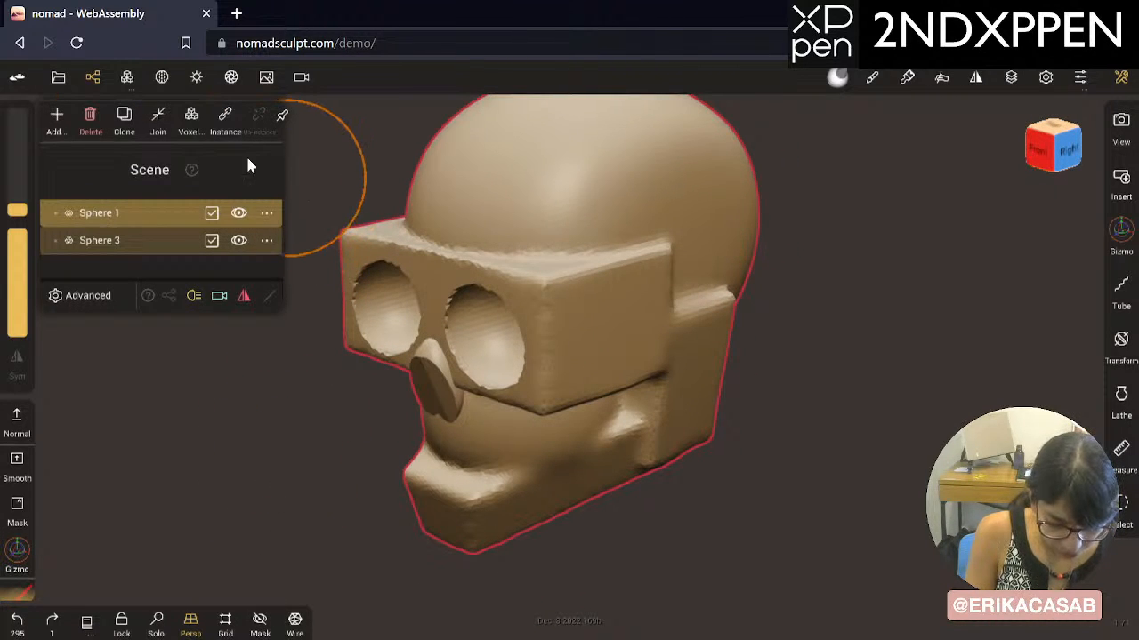
pyautogui.click(190, 117)
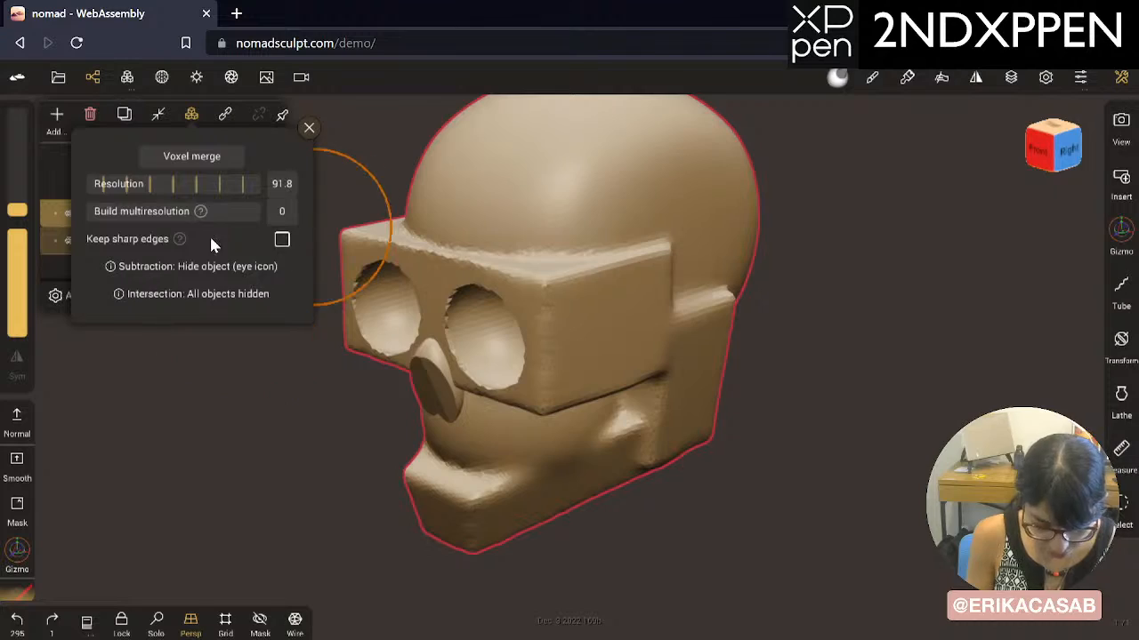
pyautogui.click(213, 159)
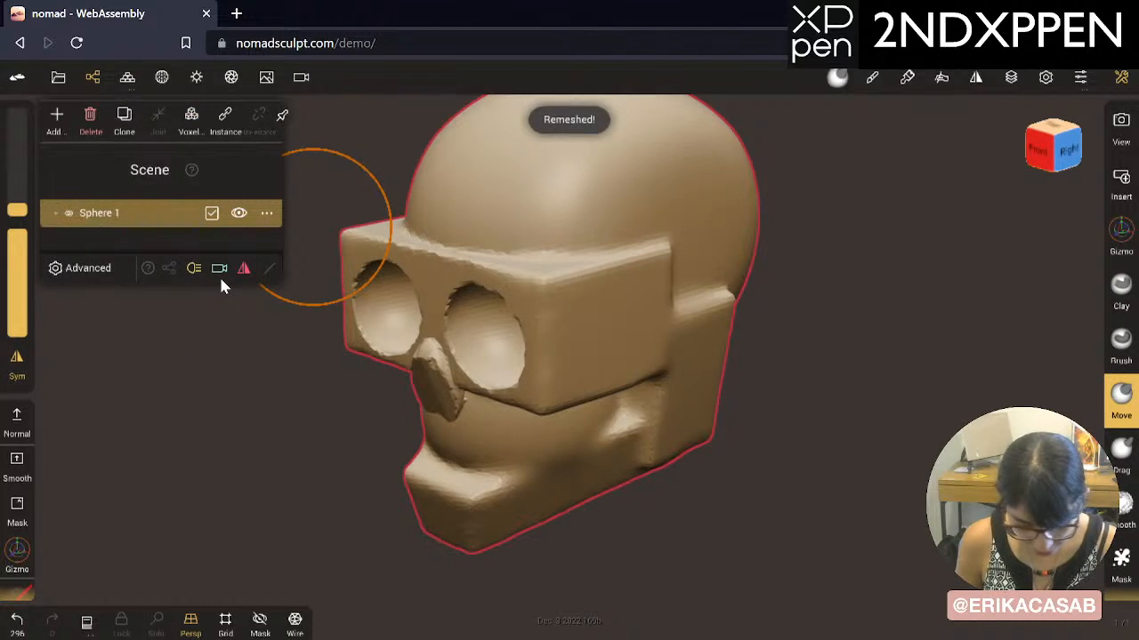
pyautogui.hotkey('ctrl', 'z')
pyautogui.click(190, 117)
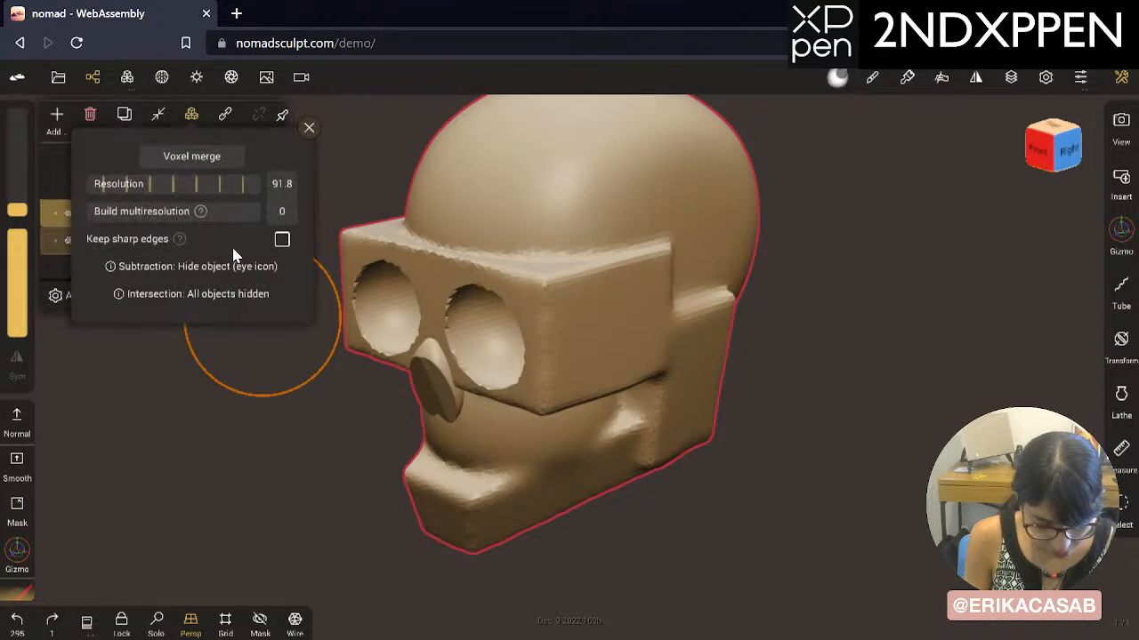
pyautogui.moveTo(204, 189); pyautogui.dragTo(236, 200)
pyautogui.click(213, 159)
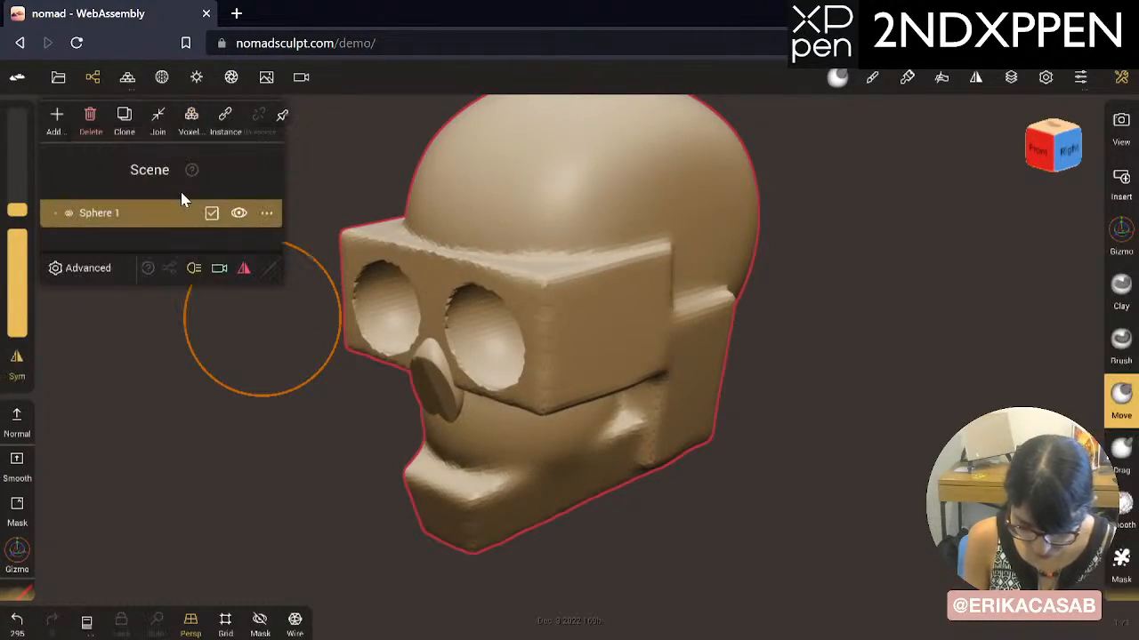
# Step: Smooth the merged nose piece where it blends into the skull between the eye sockets
pyautogui.moveTo(630, 522); pyautogui.dragTo(754, 464)
pyautogui.press('shift')
pyautogui.moveTo(454, 388)
pyautogui.keyDown('shift'); pyautogui.mouseDown()
pyautogui.moveTo(453, 425)
pyautogui.moveTo(501, 402)
pyautogui.mouseUp(); pyautogui.keyUp('shift')
pyautogui.hotkey('ctrl', 'z')
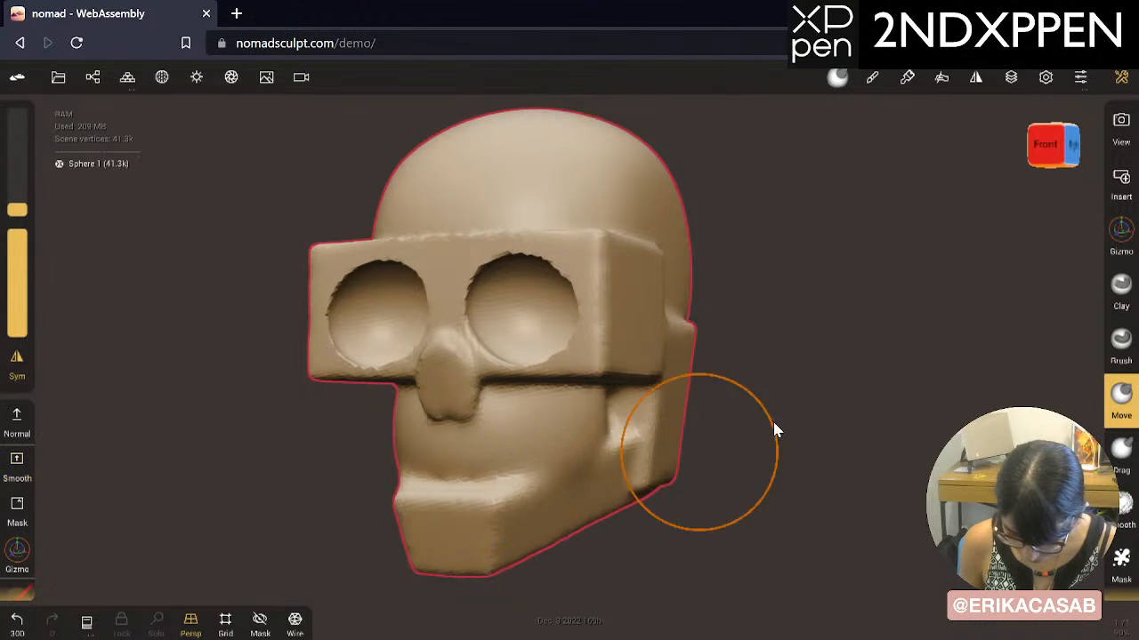
# Step: Choose the Flatten brush, lower its intensity, and test it on the jaw's rear corner, undoing the strokes
pyautogui.moveTo(776, 427)
pyautogui.mouseDown()
pyautogui.moveTo(717, 415)
pyautogui.moveTo(636, 366)
pyautogui.moveTo(643, 498)
pyautogui.mouseUp()
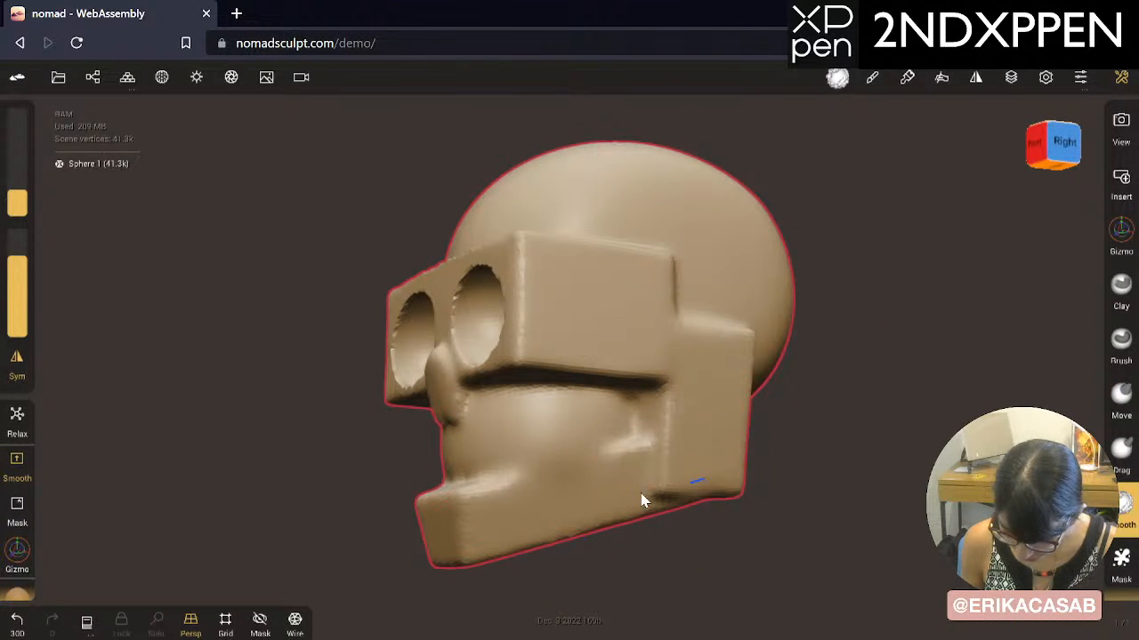
pyautogui.moveTo(1120, 500)
pyautogui.mouseDown()
pyautogui.moveTo(1111, 245)
pyautogui.moveTo(1105, 307)
pyautogui.mouseUp()
pyautogui.moveTo(1121, 520); pyautogui.dragTo(1121, 278)
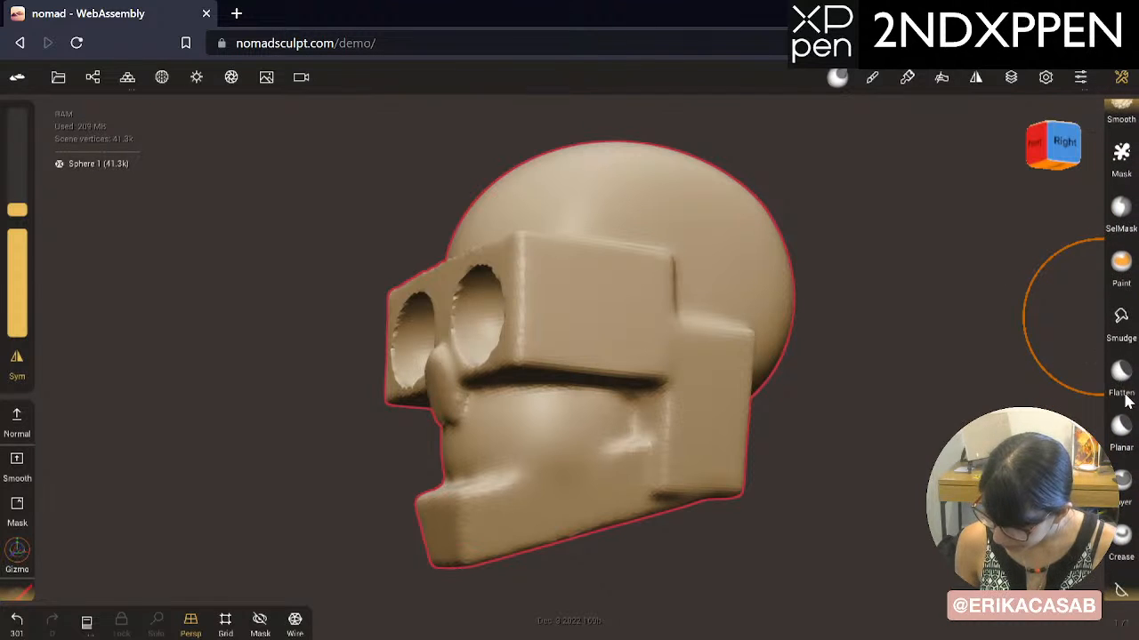
pyautogui.click(1121, 373)
pyautogui.moveTo(696, 491)
pyautogui.mouseDown()
pyautogui.moveTo(635, 507)
pyautogui.moveTo(703, 479)
pyautogui.mouseUp()
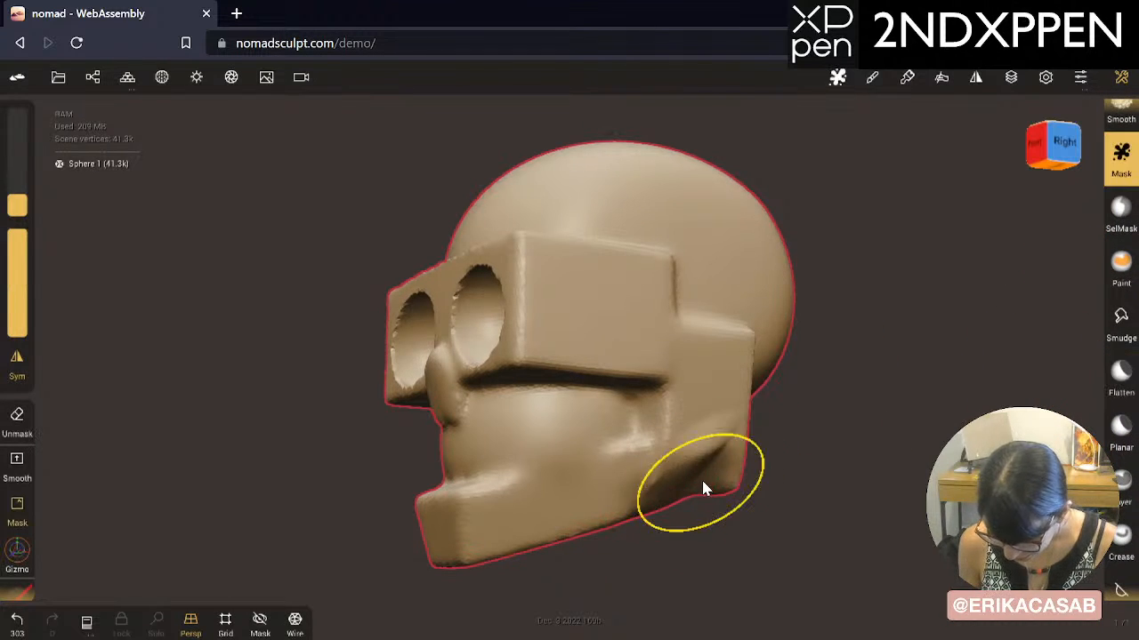
pyautogui.hotkey('ctrl', 'z')
pyautogui.hotkey('ctrl', 'z')
pyautogui.moveTo(17, 311); pyautogui.dragTo(30, 356)
pyautogui.moveTo(717, 480); pyautogui.dragTo(600, 516)
pyautogui.hotkey('ctrl', 'z')
pyautogui.hotkey('ctrl', 'z')
# Step: Show the skull's wireframe and subdivide its mesh once with Multiresolution
pyautogui.moveTo(829, 473)
pyautogui.mouseDown()
pyautogui.moveTo(846, 382)
pyautogui.moveTo(857, 590)
pyautogui.moveTo(867, 498)
pyautogui.mouseUp()
pyautogui.moveTo(806, 405)
pyautogui.keyDown('alt'); pyautogui.mouseDown()
pyautogui.moveTo(779, 444)
pyautogui.moveTo(768, 414)
pyautogui.moveTo(682, 417)
pyautogui.moveTo(739, 475)
pyautogui.moveTo(813, 483)
pyautogui.moveTo(828, 473)
pyautogui.moveTo(788, 469)
pyautogui.mouseUp(); pyautogui.keyUp('alt')
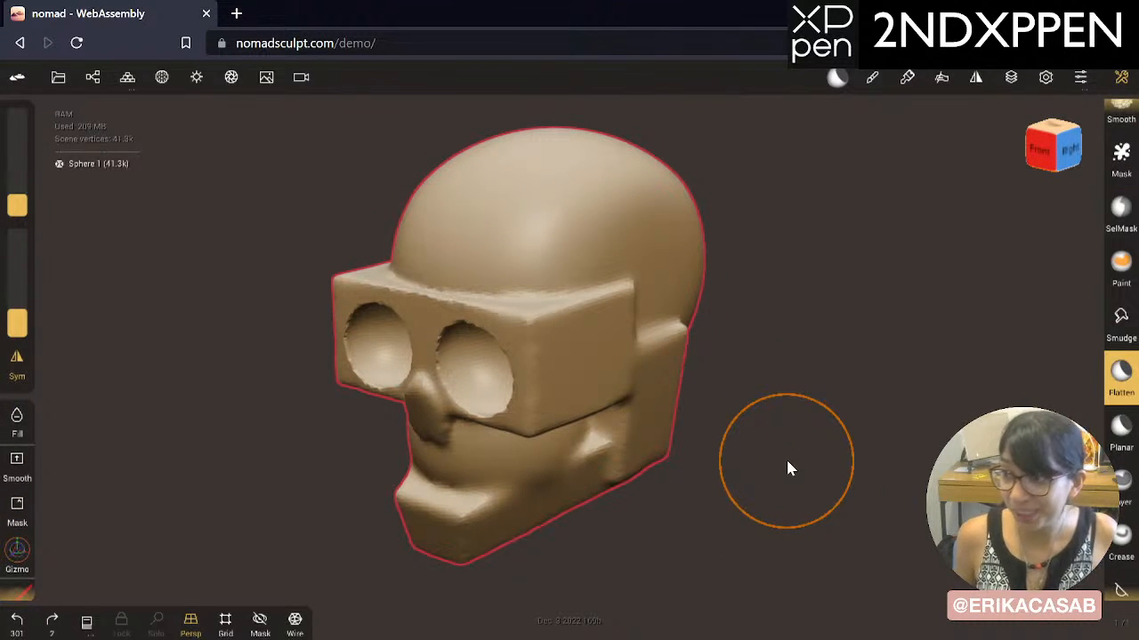
pyautogui.click(127, 76)
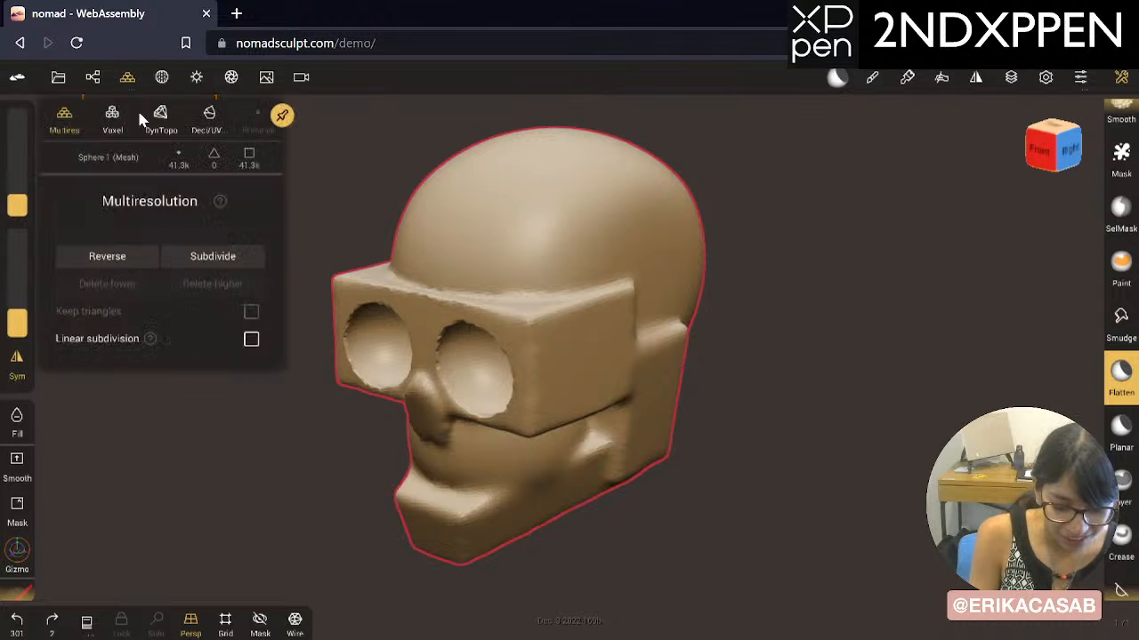
pyautogui.click(294, 620)
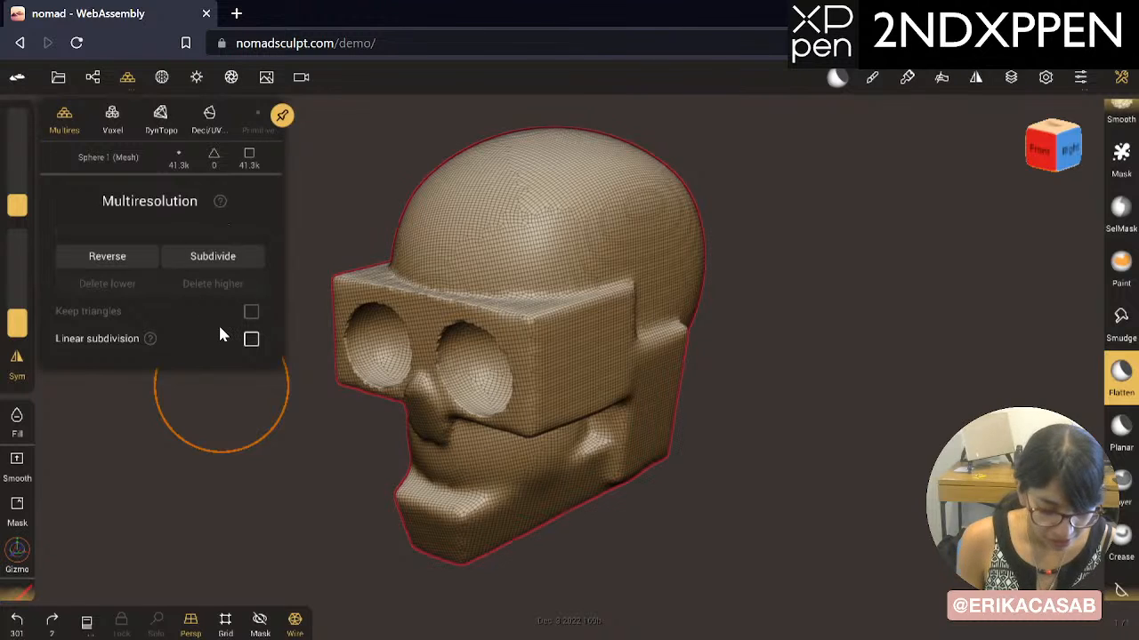
pyautogui.click(214, 257)
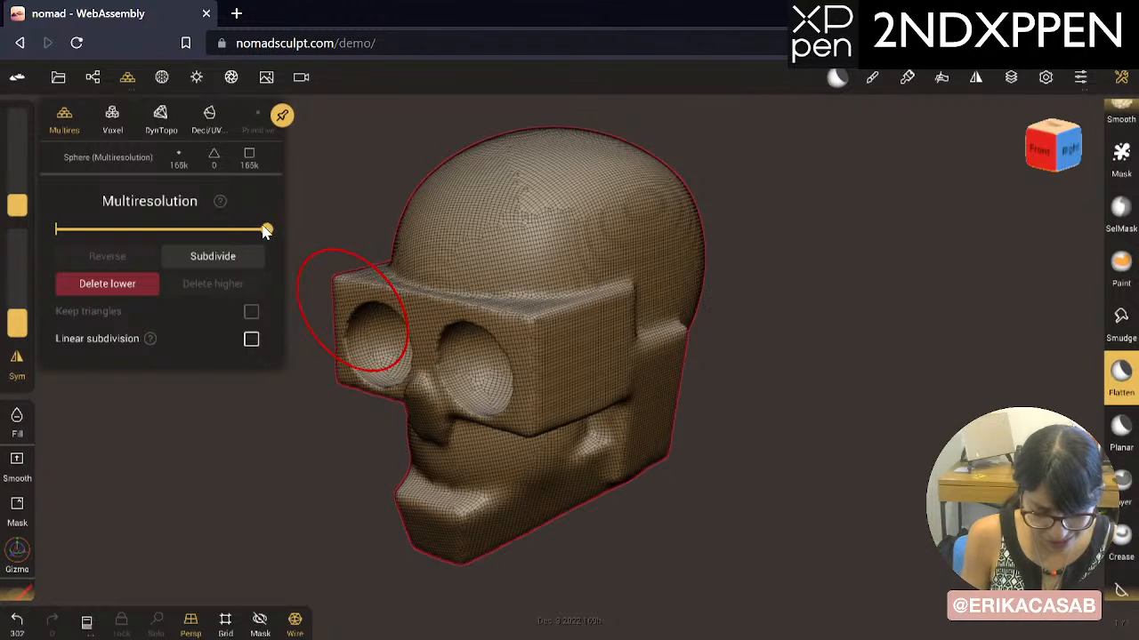
# Step: Compare the skull's multiresolution levels, add a second subdivision, and return to the lowest level
pyautogui.moveTo(267, 230); pyautogui.dragTo(55, 232)
pyautogui.moveTo(125, 229); pyautogui.dragTo(265, 231)
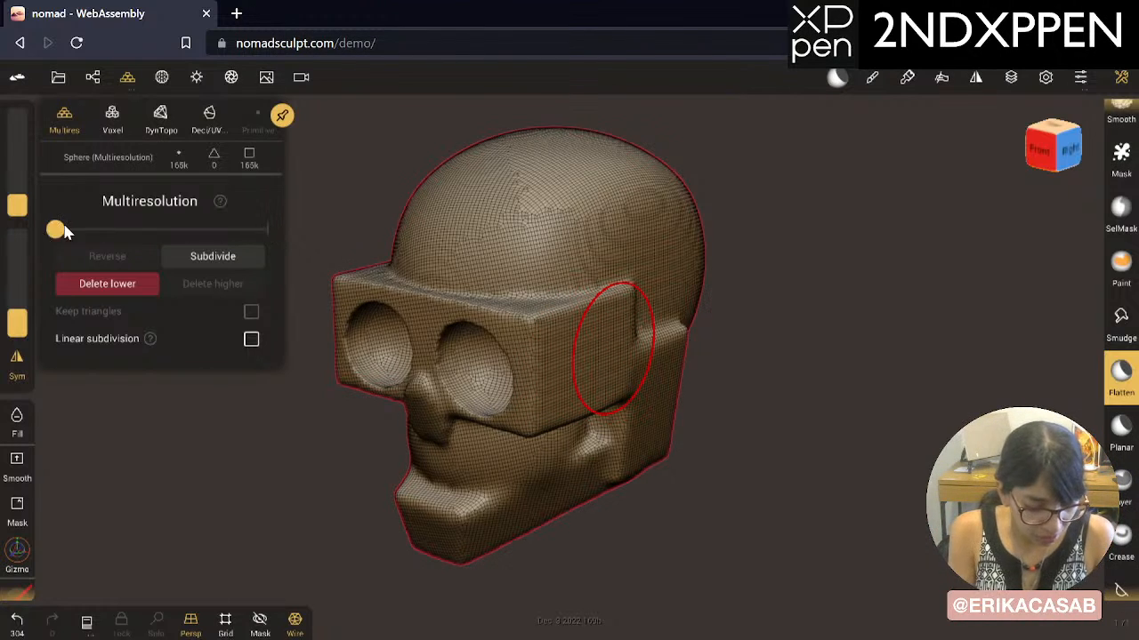
pyautogui.moveTo(64, 230); pyautogui.dragTo(2, 280)
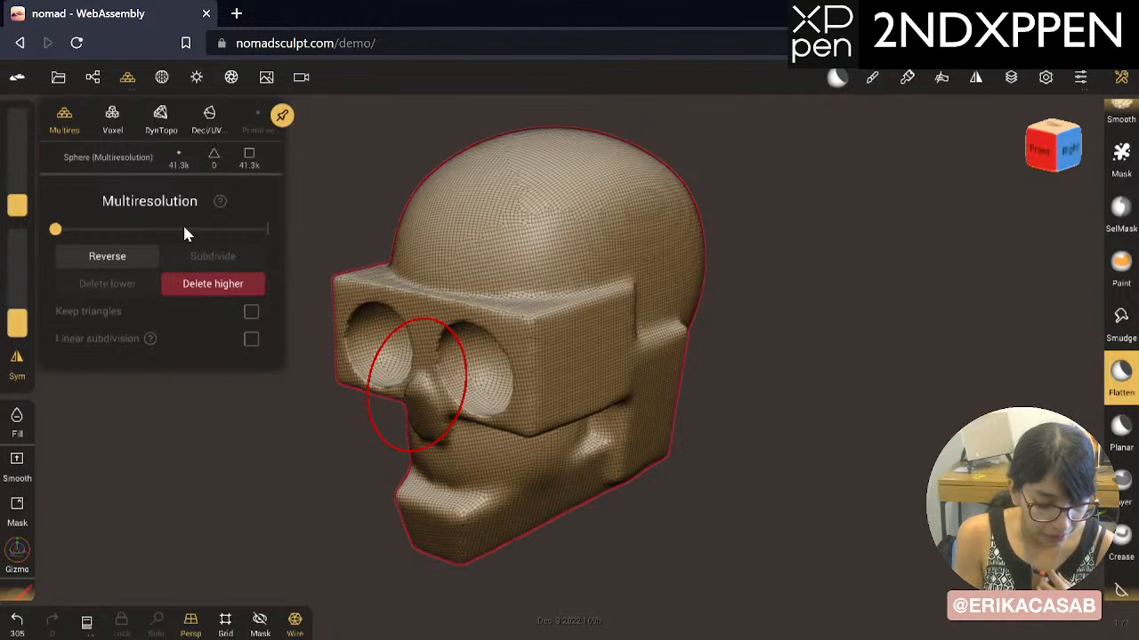
pyautogui.moveTo(184, 230); pyautogui.dragTo(286, 235)
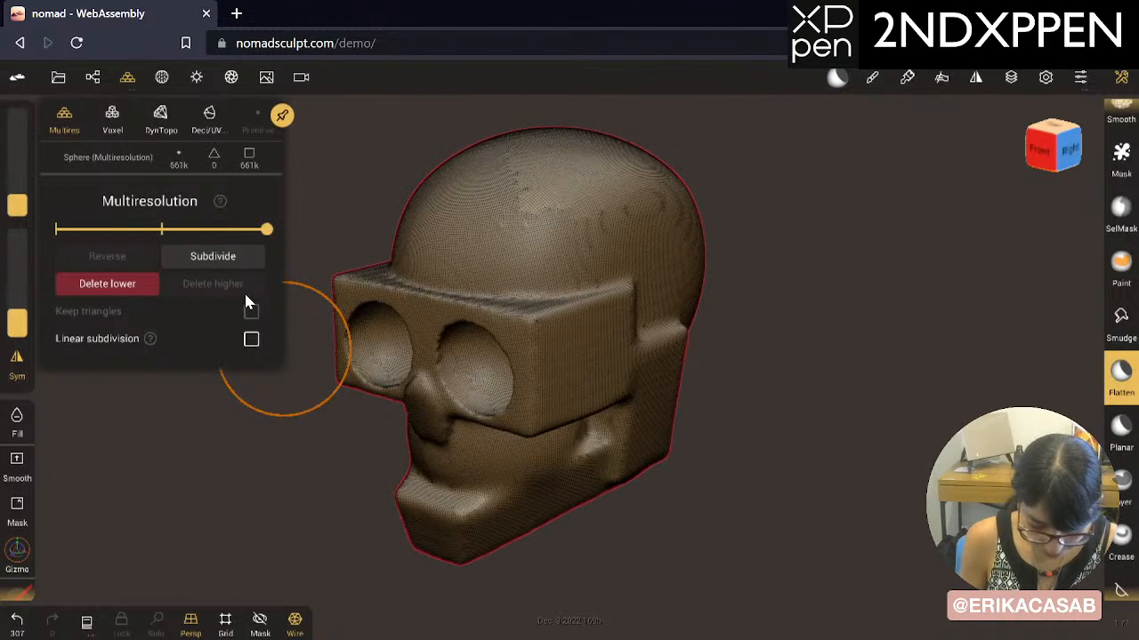
pyautogui.moveTo(265, 230); pyautogui.dragTo(66, 235)
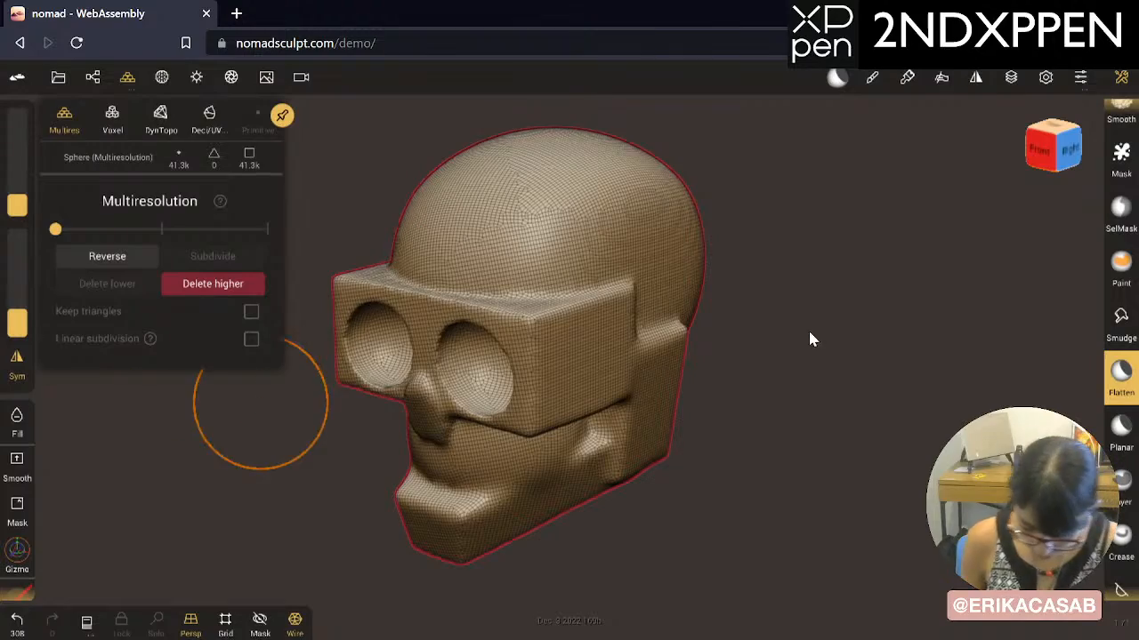
# Step: Inspect the skull's side at the lowest multiresolution level, and switch it to the middle level
pyautogui.moveTo(807, 328); pyautogui.dragTo(740, 293)
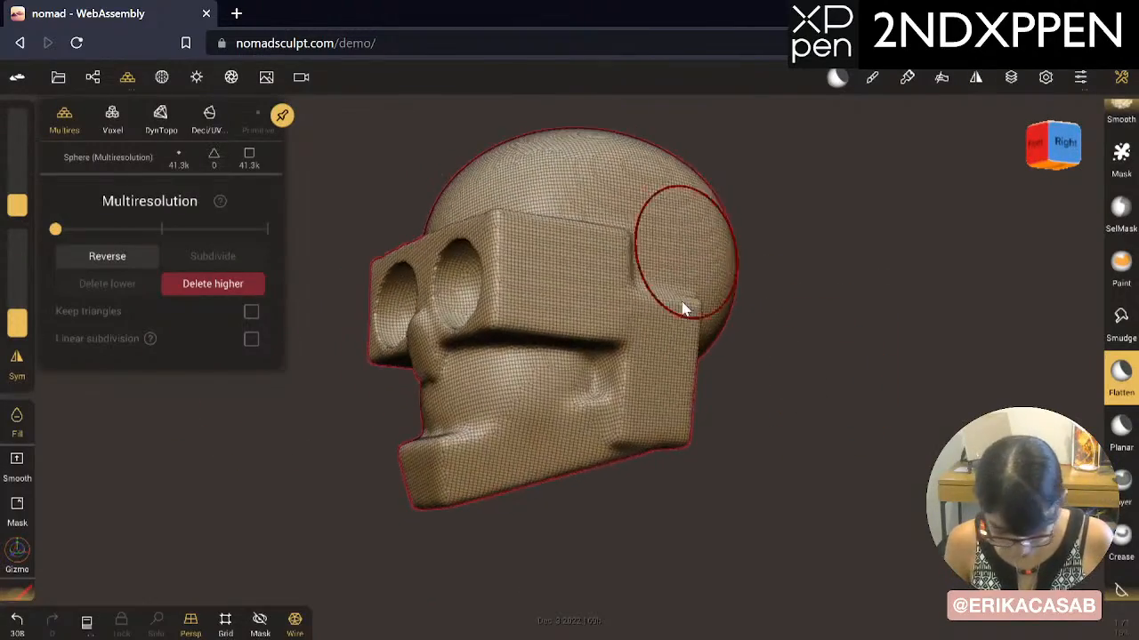
pyautogui.keyDown('ctrl'); pyautogui.moveTo(786, 388); pyautogui.dragTo(929, 373); pyautogui.keyUp('ctrl')
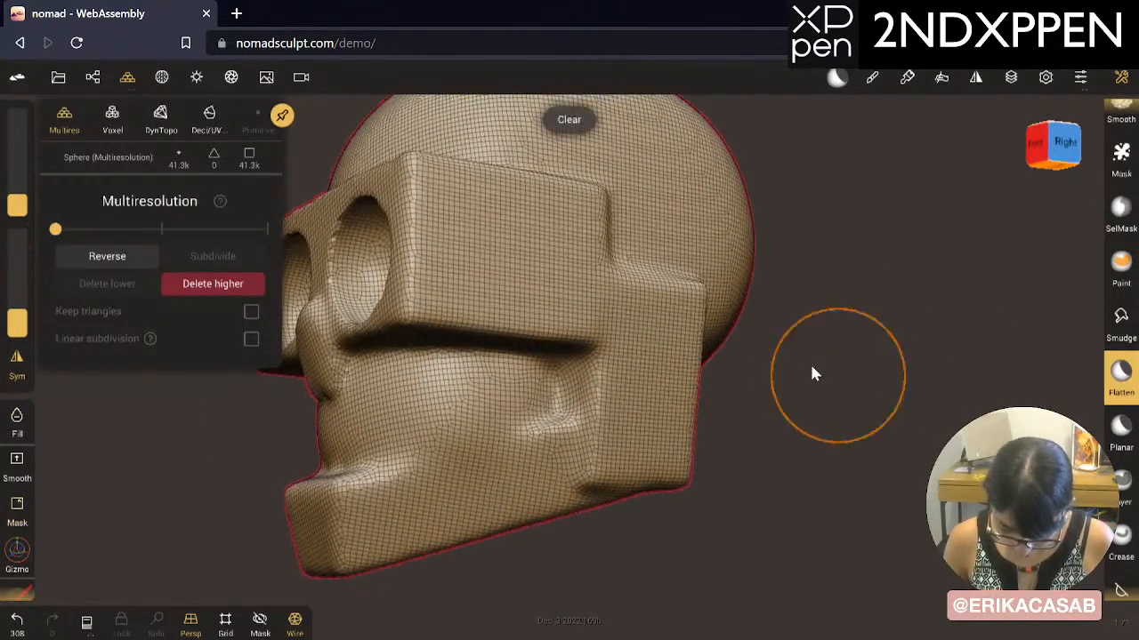
pyautogui.moveTo(812, 370); pyautogui.dragTo(785, 473)
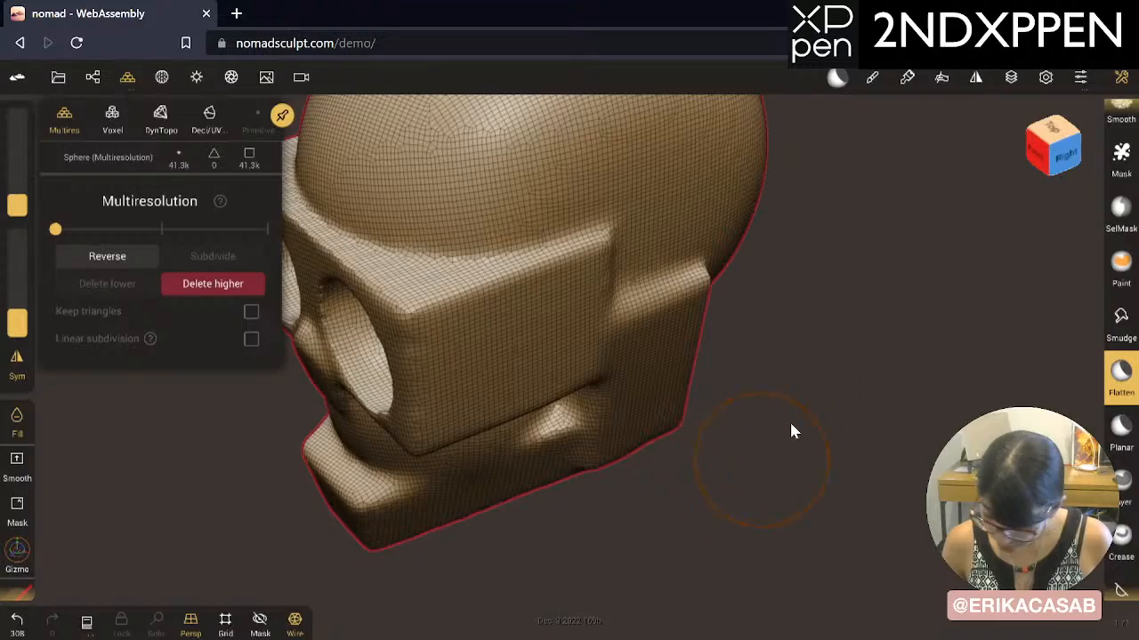
pyautogui.moveTo(791, 431); pyautogui.dragTo(724, 293)
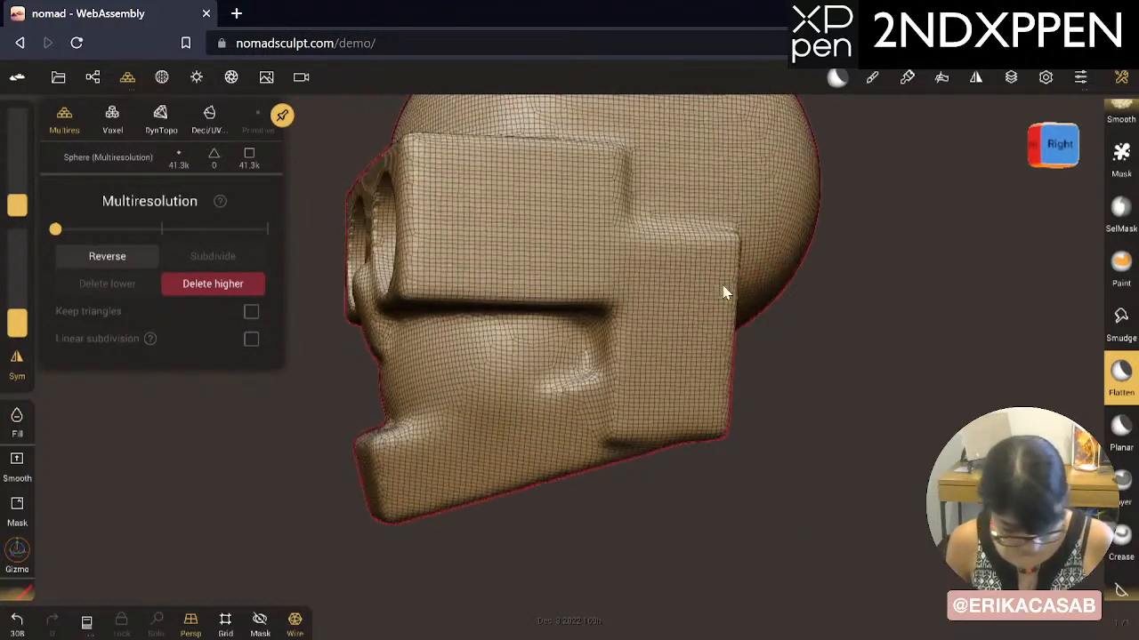
pyautogui.click(157, 230)
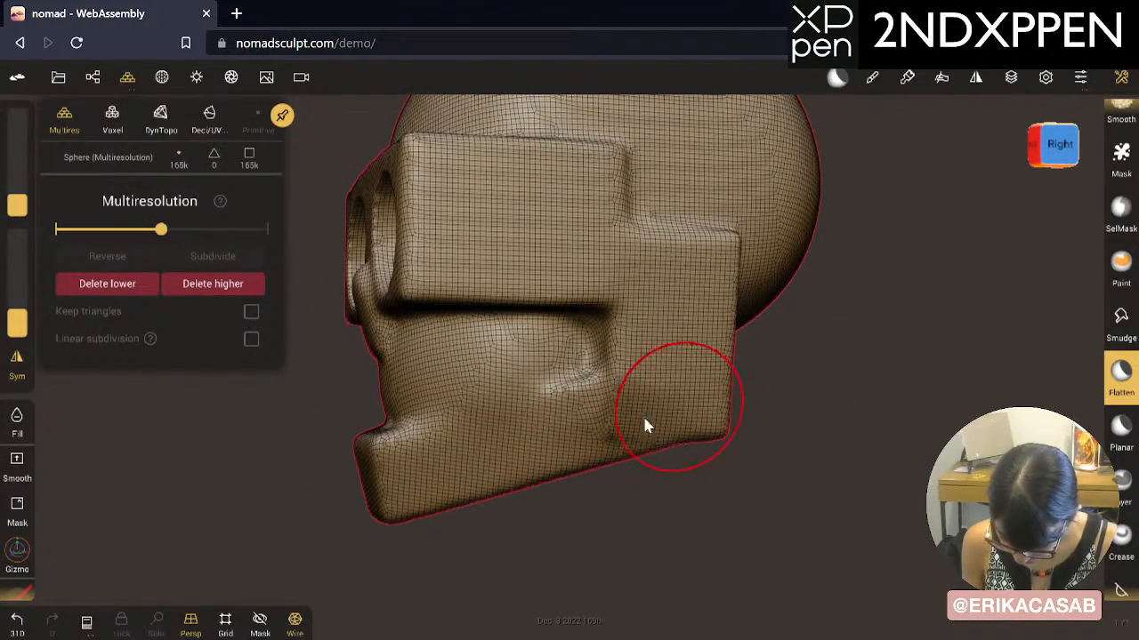
# Step: Blend the jaw's rear block into the lower jaw with flattening strokes at reduced intensity, hiding the wireframe
pyautogui.moveTo(671, 406)
pyautogui.keyDown('shift'); pyautogui.mouseDown()
pyautogui.moveTo(535, 452)
pyautogui.moveTo(660, 415)
pyautogui.moveTo(590, 450)
pyautogui.mouseUp(); pyautogui.keyUp('shift')
pyautogui.click(294, 621)
pyautogui.hotkey('ctrl', 'z')
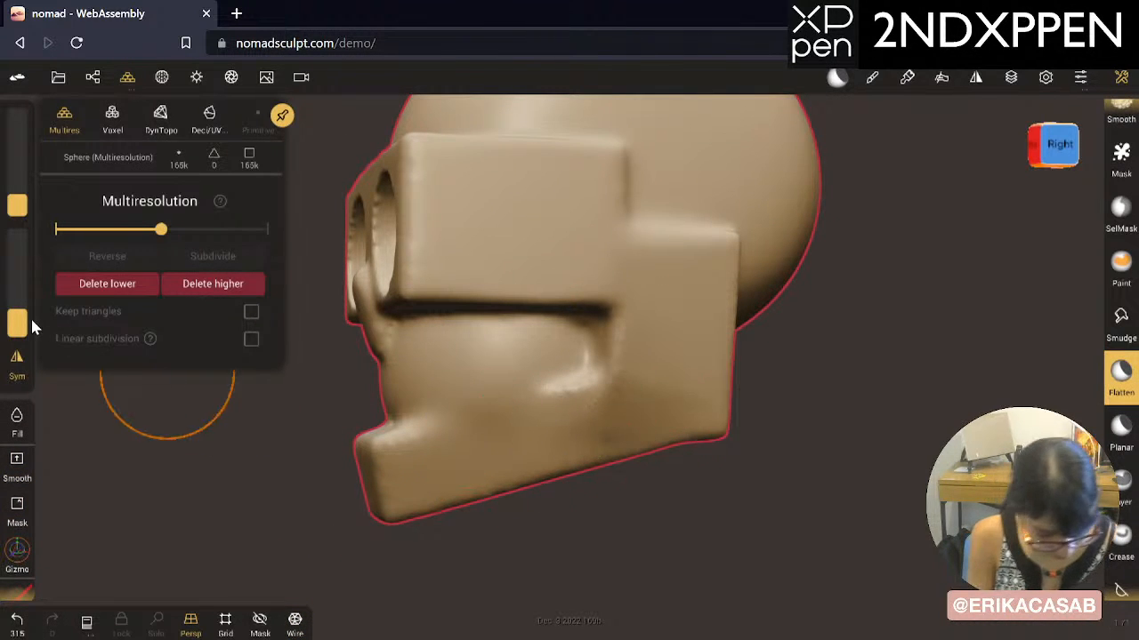
pyautogui.moveTo(23, 330); pyautogui.dragTo(23, 348)
pyautogui.moveTo(679, 389)
pyautogui.mouseDown()
pyautogui.moveTo(638, 421)
pyautogui.moveTo(427, 487)
pyautogui.mouseUp()
pyautogui.moveTo(660, 554)
pyautogui.mouseDown()
pyautogui.moveTo(686, 566)
pyautogui.moveTo(821, 536)
pyautogui.moveTo(833, 433)
pyautogui.mouseUp()
# Step: Choose the Crease brush and try it along the side of the jaw, undoing the stray mask and crease strokes
pyautogui.moveTo(1123, 485); pyautogui.dragTo(1122, 373)
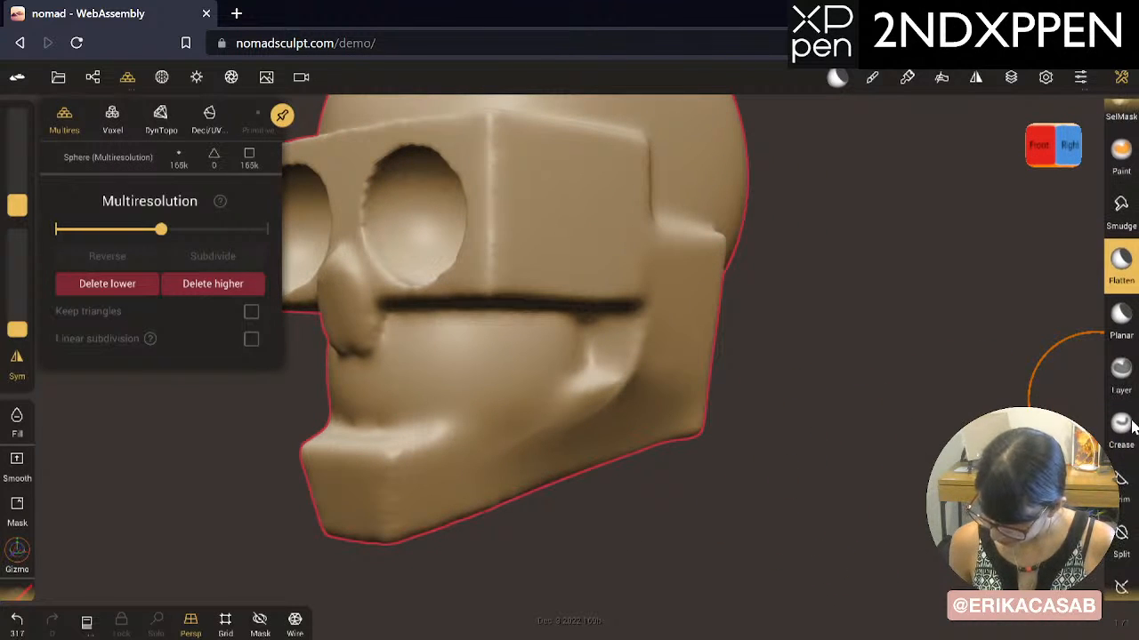
pyautogui.click(1131, 428)
pyautogui.press('ctrl')
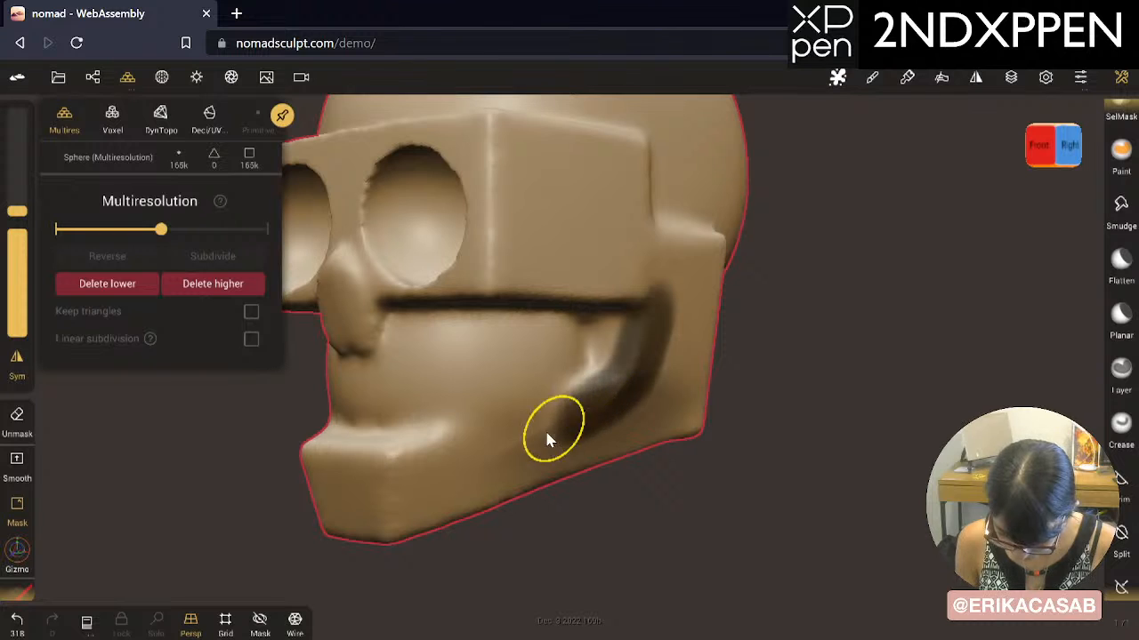
pyautogui.hotkey('ctrl', 'z')
pyautogui.press('ctrl')
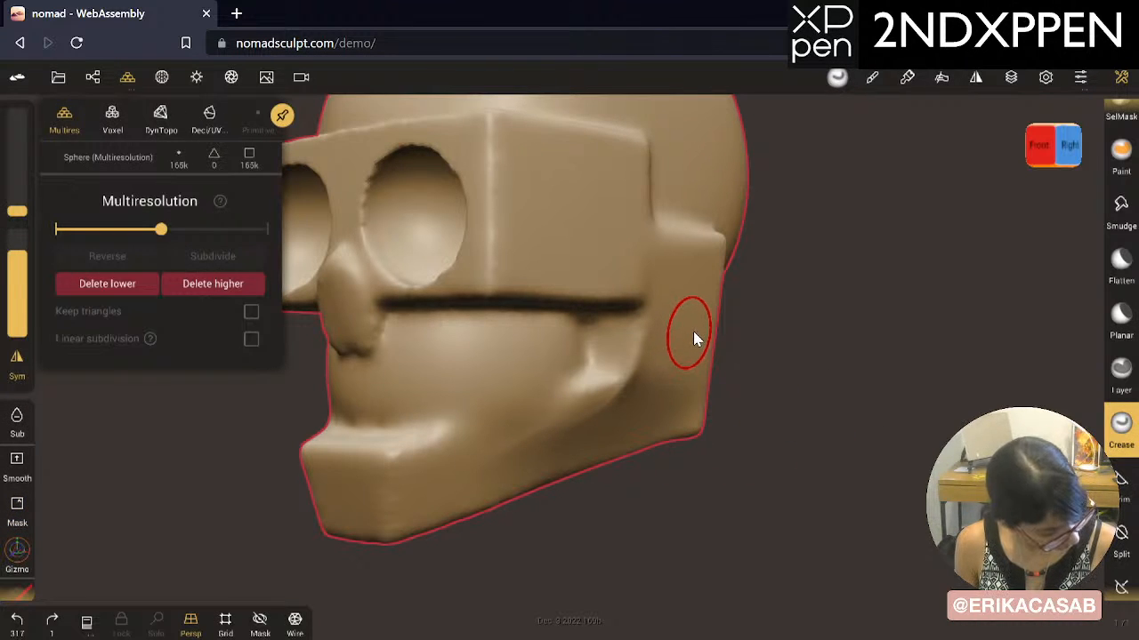
pyautogui.moveTo(600, 416); pyautogui.dragTo(388, 485)
pyautogui.hotkey('ctrl', 'z')
# Step: Lower the Crease brush's intensity and pinch force, and test an inward crease along the jaw, undoing the stroke
pyautogui.moveTo(17, 258); pyautogui.dragTo(16, 292)
pyautogui.click(837, 78)
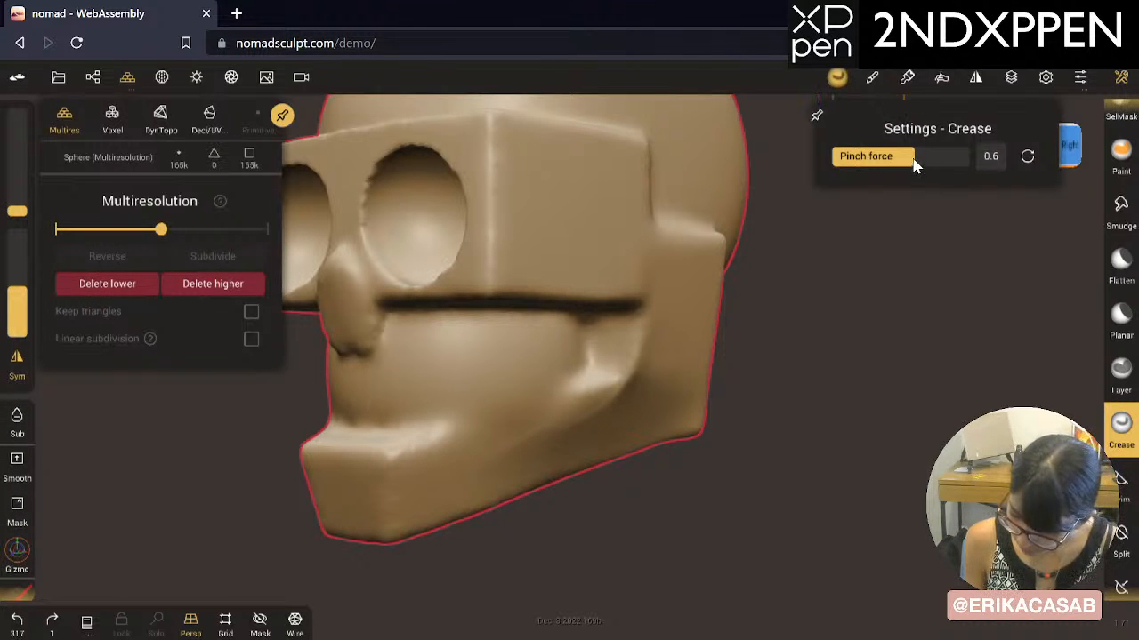
pyautogui.moveTo(881, 167); pyautogui.dragTo(852, 167)
pyautogui.moveTo(658, 311)
pyautogui.mouseDown()
pyautogui.moveTo(649, 356)
pyautogui.moveTo(612, 388)
pyautogui.mouseUp()
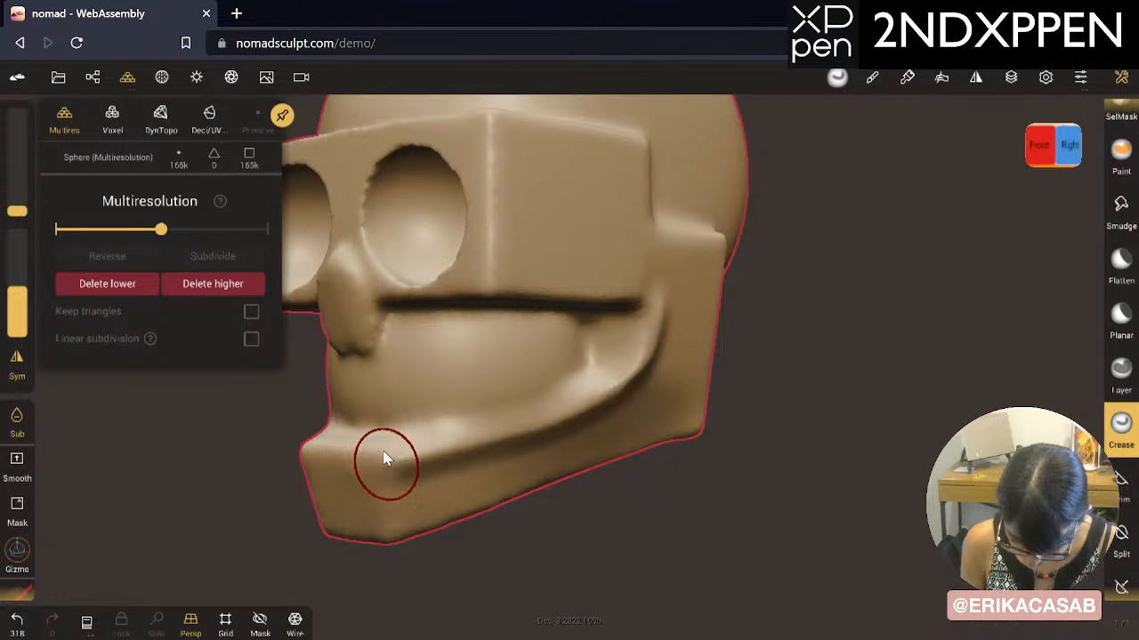
pyautogui.moveTo(825, 374)
pyautogui.mouseDown()
pyautogui.moveTo(782, 437)
pyautogui.moveTo(775, 419)
pyautogui.moveTo(711, 382)
pyautogui.moveTo(682, 382)
pyautogui.mouseUp()
pyautogui.hotkey('ctrl', 'z')
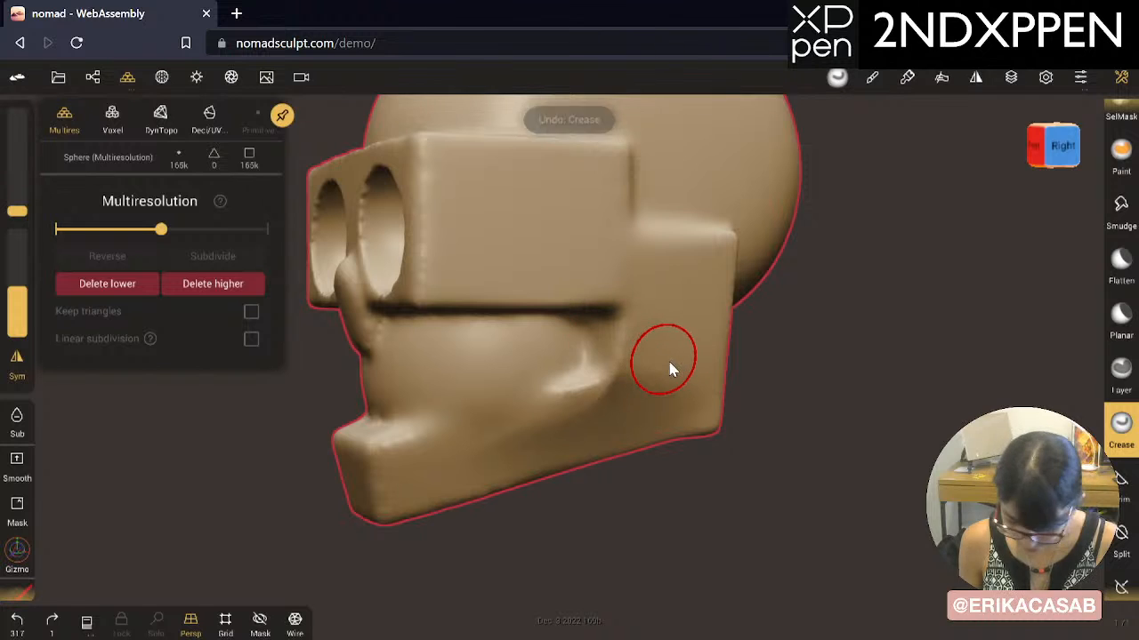
# Step: Carve a crease along the side of the jaw from its rear block toward the chin, and adjust the brush radius
pyautogui.moveTo(702, 374)
pyautogui.mouseDown()
pyautogui.moveTo(679, 394)
pyautogui.moveTo(635, 343)
pyautogui.moveTo(570, 418)
pyautogui.moveTo(376, 462)
pyautogui.moveTo(427, 449)
pyautogui.mouseUp()
pyautogui.moveTo(806, 391)
pyautogui.mouseDown()
pyautogui.moveTo(793, 318)
pyautogui.moveTo(694, 410)
pyautogui.mouseUp()
pyautogui.moveTo(584, 496)
pyautogui.mouseDown()
pyautogui.moveTo(732, 526)
pyautogui.moveTo(810, 507)
pyautogui.moveTo(736, 520)
pyautogui.mouseUp()
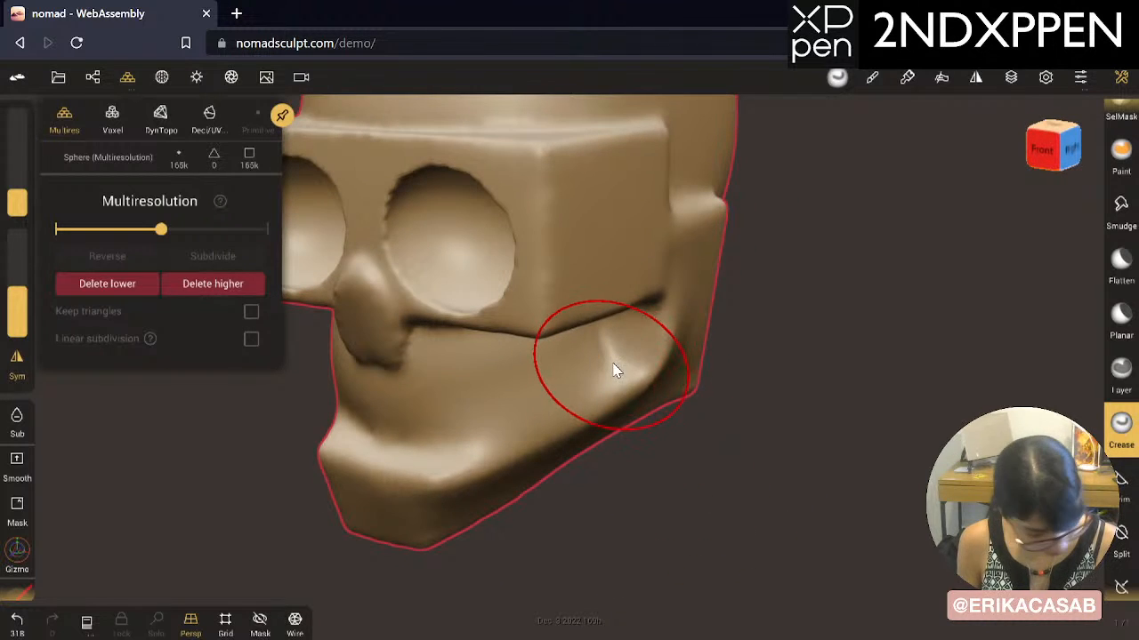
pyautogui.press('x')
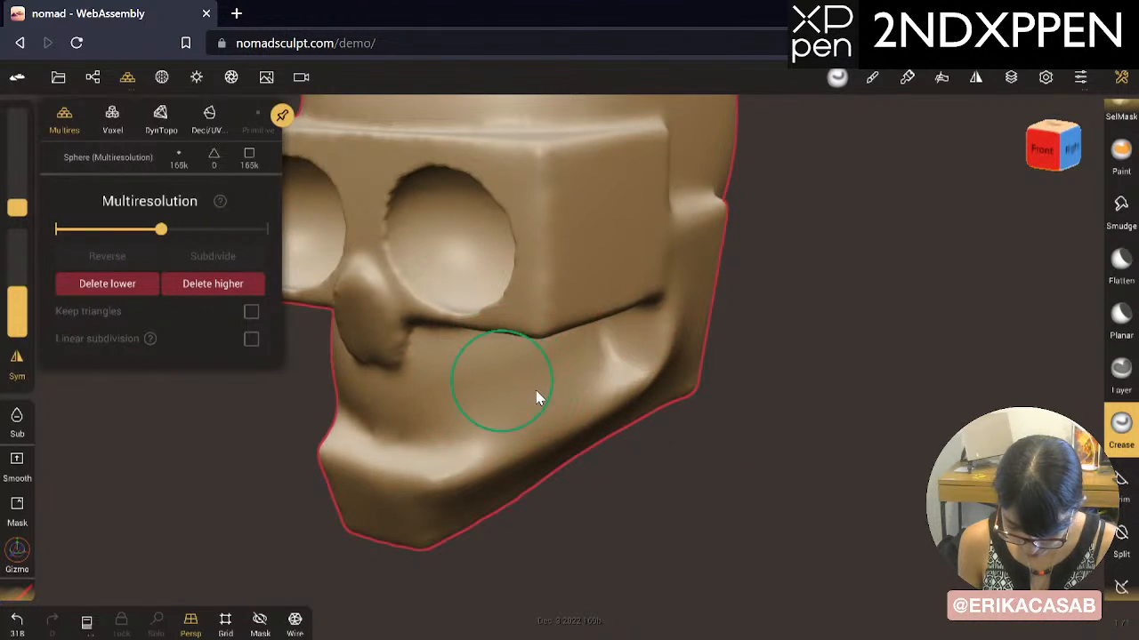
# Step: Resize the Crease brush and try another crease from the jaw's rear block toward the chin, undoing the stroke
pyautogui.press('x')
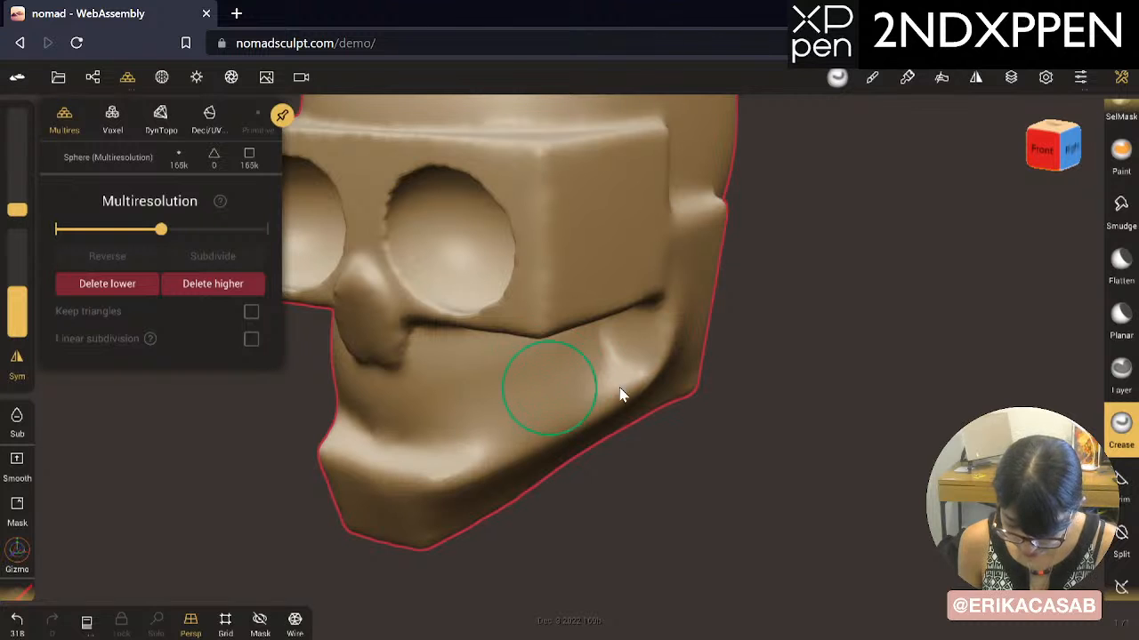
pyautogui.moveTo(635, 385)
pyautogui.mouseDown()
pyautogui.moveTo(463, 435)
pyautogui.moveTo(399, 439)
pyautogui.mouseUp()
pyautogui.moveTo(811, 393)
pyautogui.mouseDown()
pyautogui.moveTo(712, 356)
pyautogui.moveTo(602, 379)
pyautogui.moveTo(570, 404)
pyautogui.moveTo(638, 415)
pyautogui.moveTo(630, 386)
pyautogui.mouseUp()
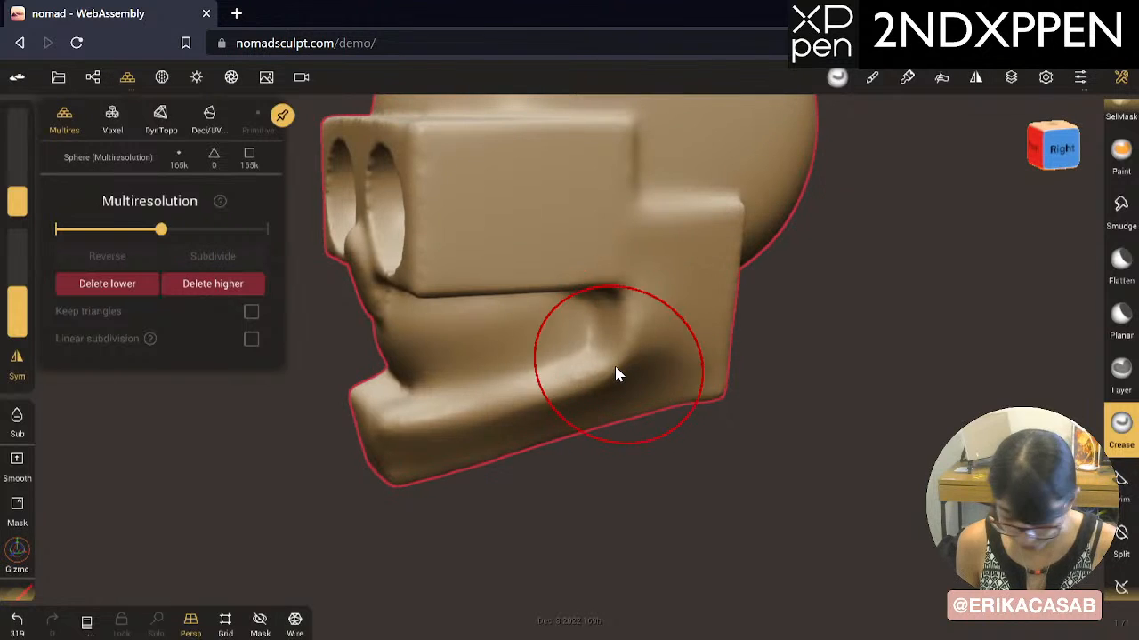
pyautogui.hotkey('ctrl', 'z')
pyautogui.moveTo(580, 428); pyautogui.dragTo(686, 348)
pyautogui.moveTo(530, 491); pyautogui.dragTo(683, 485)
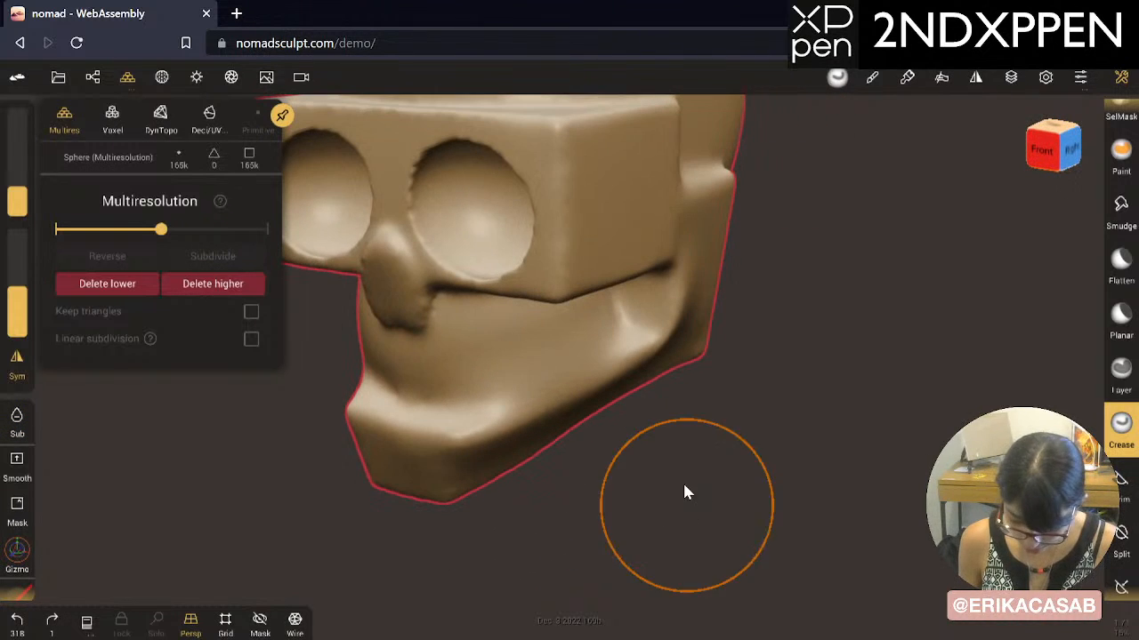
# Step: Choose the Flatten brush and smooth the front of the jaw around the ledge above the chin
pyautogui.click(1118, 281)
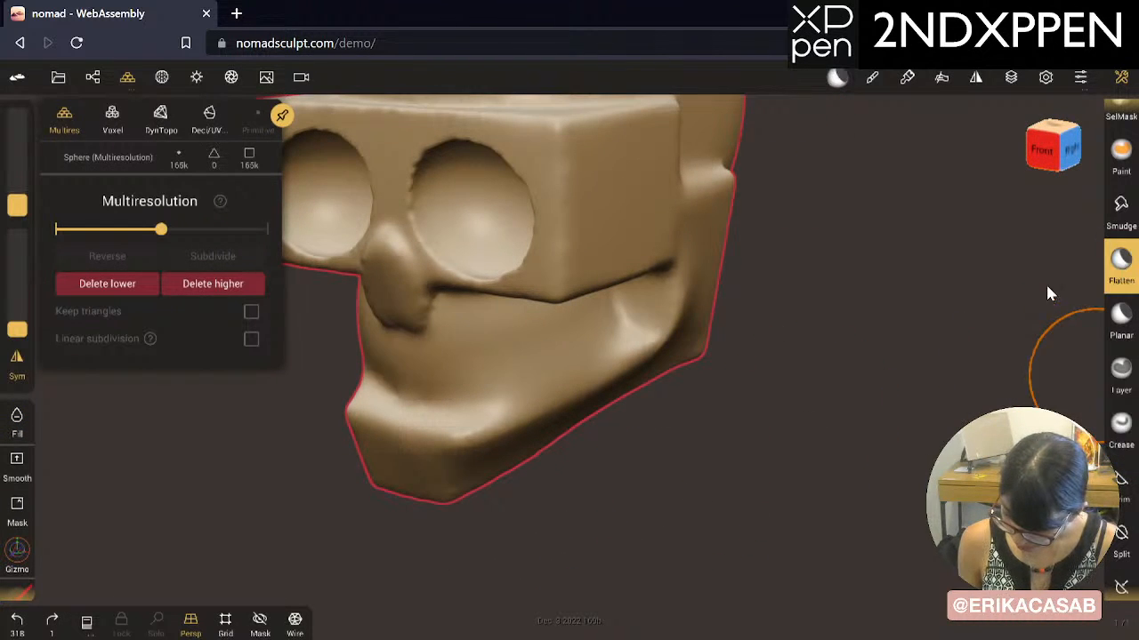
pyautogui.moveTo(420, 418)
pyautogui.keyDown('shift'); pyautogui.mouseDown()
pyautogui.moveTo(408, 432)
pyautogui.moveTo(395, 400)
pyautogui.moveTo(376, 449)
pyautogui.mouseUp(); pyautogui.keyUp('shift')
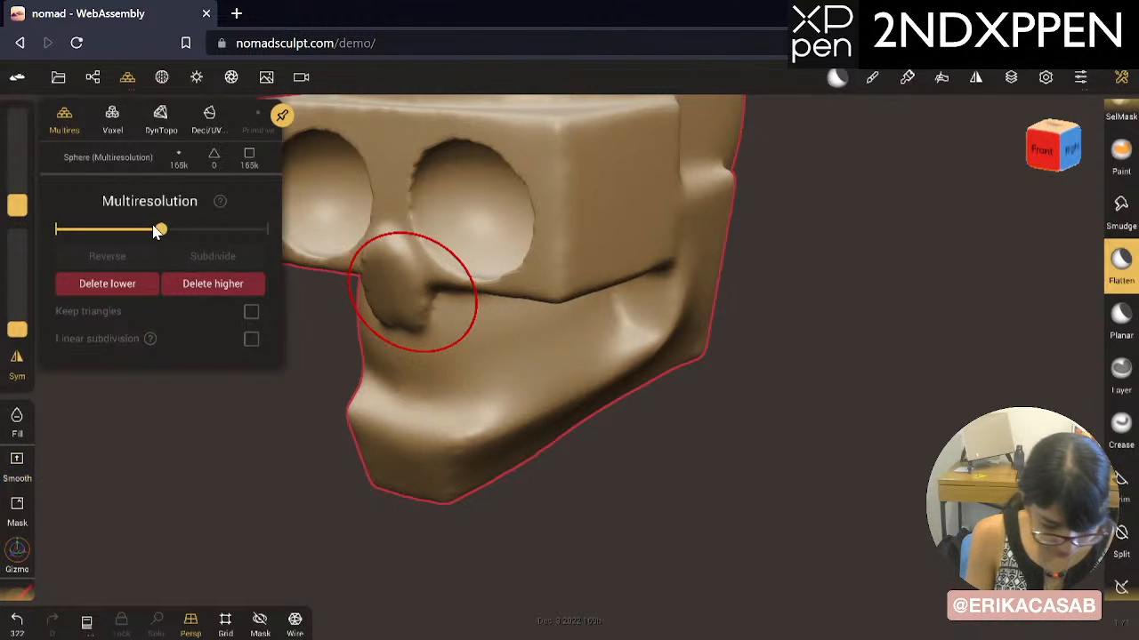
# Step: Drop the mesh to its lowest multiresolution level and smooth the ledge above the chin and along the jaw
pyautogui.moveTo(159, 229); pyautogui.dragTo(55, 231)
pyautogui.keyDown('shift'); pyautogui.moveTo(436, 416); pyautogui.dragTo(387, 398); pyautogui.keyUp('shift')
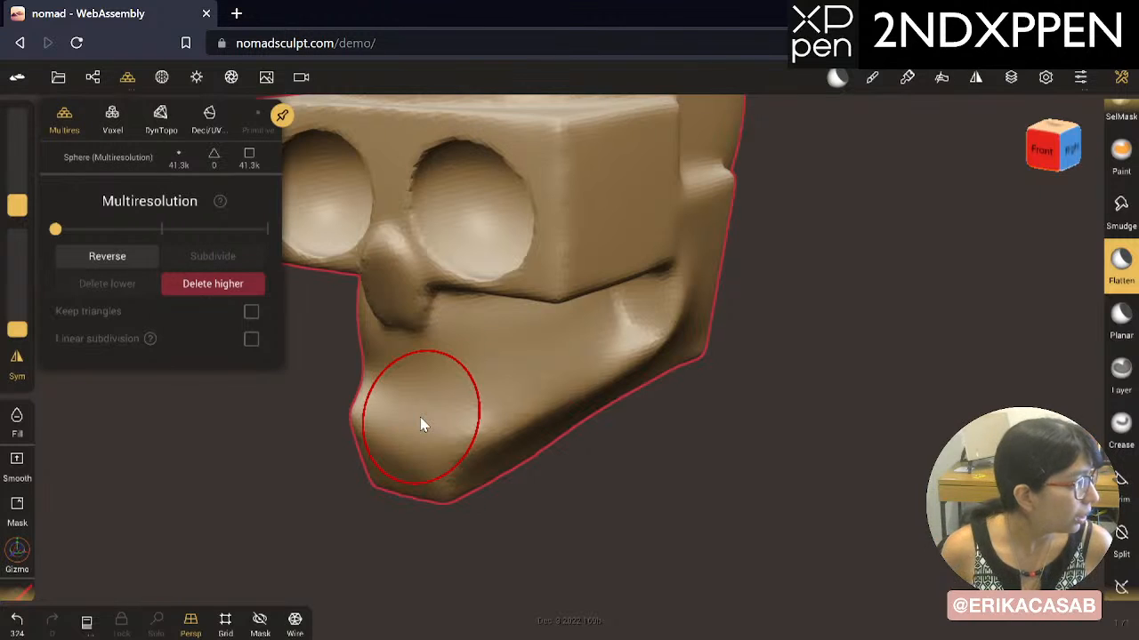
pyautogui.press('shift')
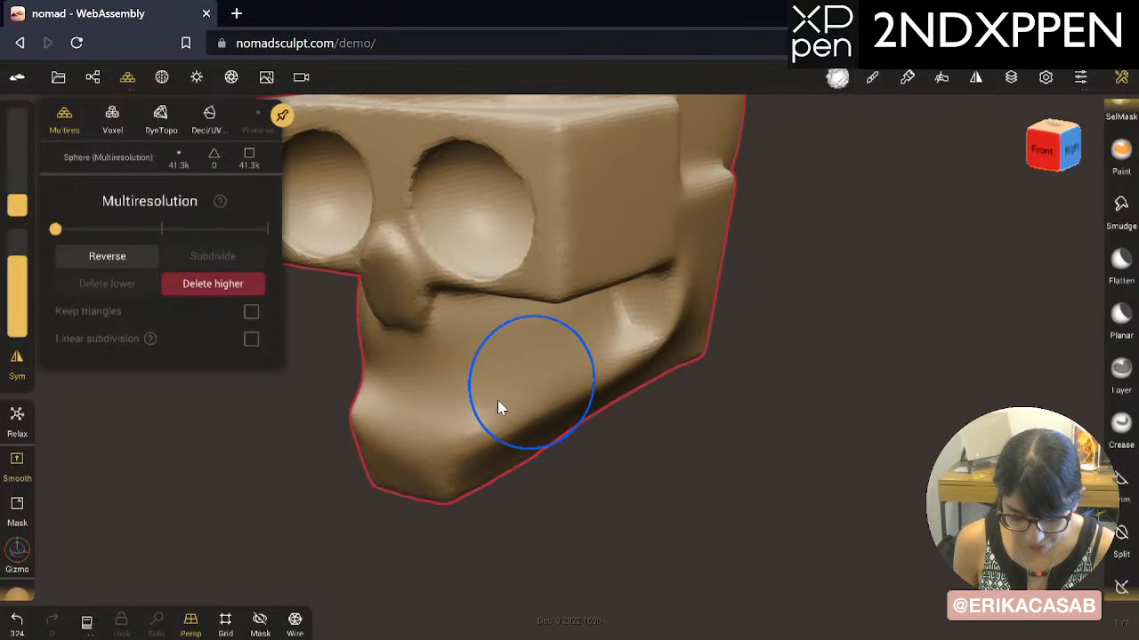
pyautogui.moveTo(497, 402)
pyautogui.keyDown('shift'); pyautogui.mouseDown()
pyautogui.moveTo(426, 413)
pyautogui.moveTo(400, 393)
pyautogui.mouseUp(); pyautogui.keyUp('shift')
pyautogui.moveTo(609, 465)
pyautogui.mouseDown()
pyautogui.moveTo(499, 415)
pyautogui.moveTo(454, 416)
pyautogui.mouseUp()
pyautogui.moveTo(711, 461); pyautogui.dragTo(561, 454)
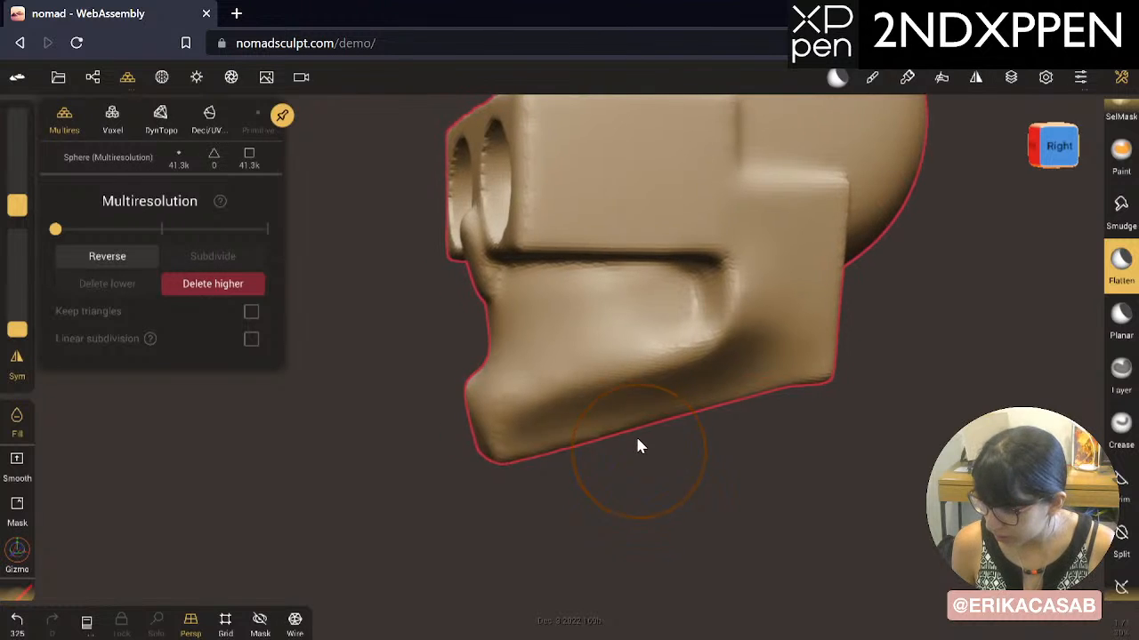
pyautogui.moveTo(636, 447)
pyautogui.mouseDown()
pyautogui.moveTo(643, 457)
pyautogui.moveTo(610, 460)
pyautogui.moveTo(607, 437)
pyautogui.moveTo(637, 461)
pyautogui.moveTo(679, 448)
pyautogui.moveTo(632, 444)
pyautogui.mouseUp()
# Step: Undo the latest smoothing strokes on the jaw and the multiresolution level change
pyautogui.moveTo(1121, 250); pyautogui.dragTo(1123, 623)
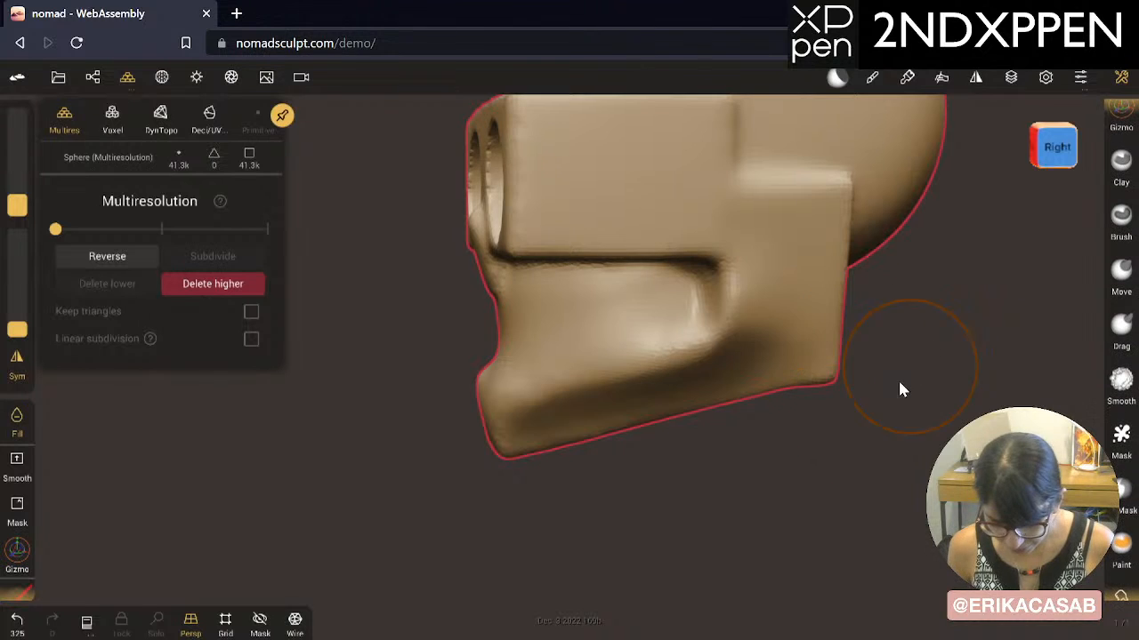
pyautogui.keyDown('alt'); pyautogui.moveTo(898, 444); pyautogui.dragTo(899, 474); pyautogui.keyUp('alt')
pyautogui.keyDown('ctrl'); pyautogui.moveTo(856, 393); pyautogui.dragTo(621, 453); pyautogui.keyUp('ctrl')
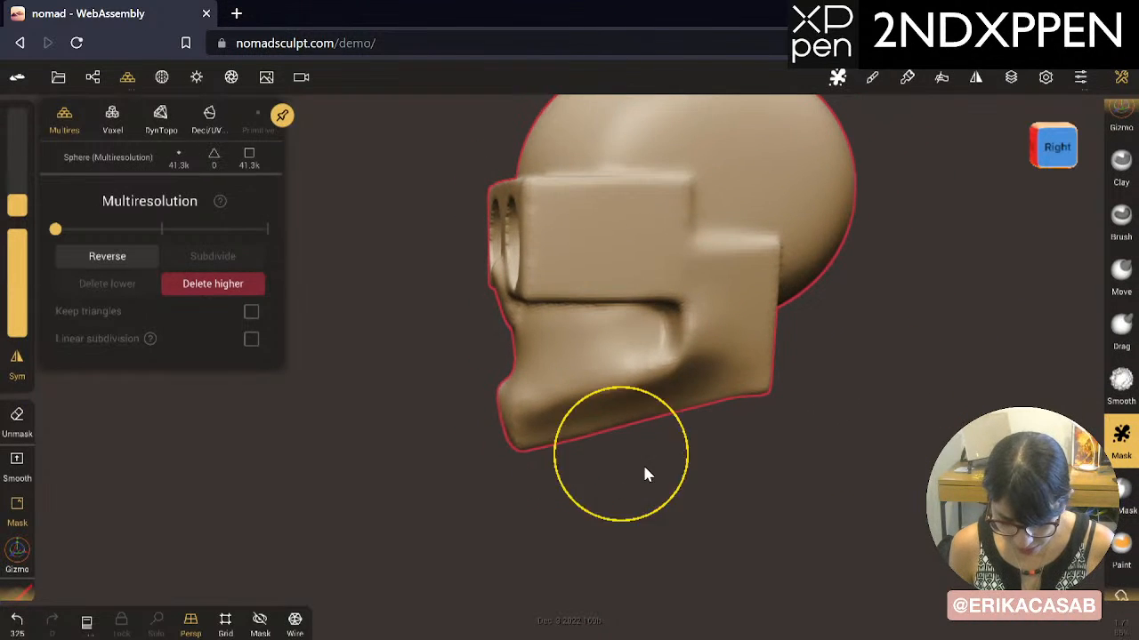
pyautogui.hotkey('ctrl', 'z')
pyautogui.hotkey('ctrl', 'z')
pyautogui.hotkey('ctrl', 'z')
pyautogui.hotkey('ctrl', 'z')
pyautogui.hotkey('ctrl', 'z')
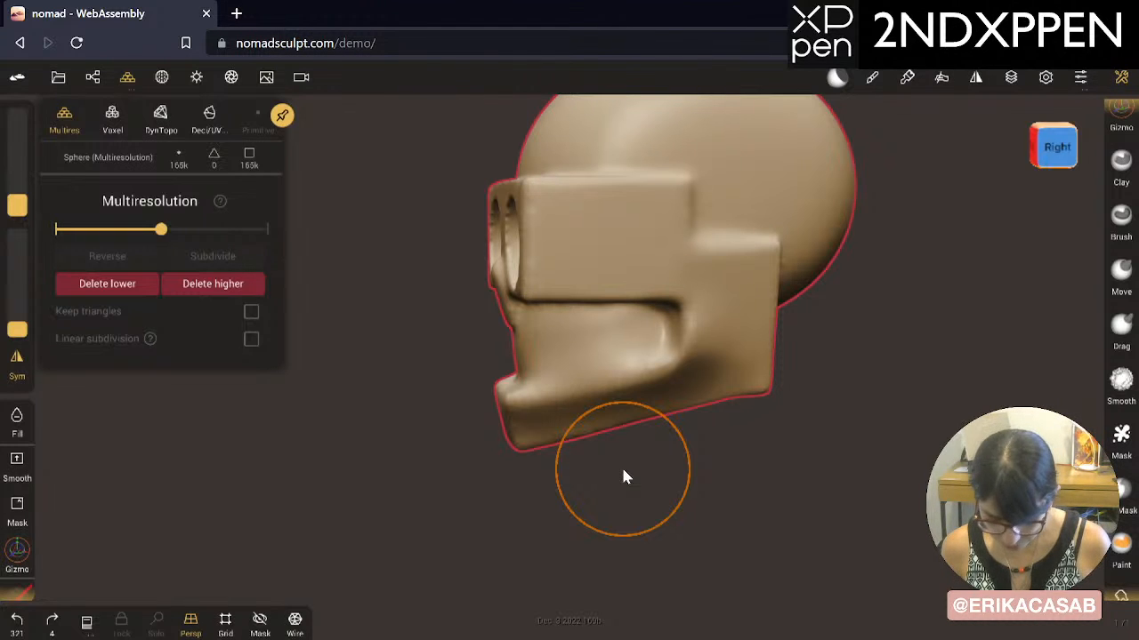
# Step: Choose the Drag brush at a much lower intensity and set the mesh to its lowest multiresolution level
pyautogui.click(1129, 339)
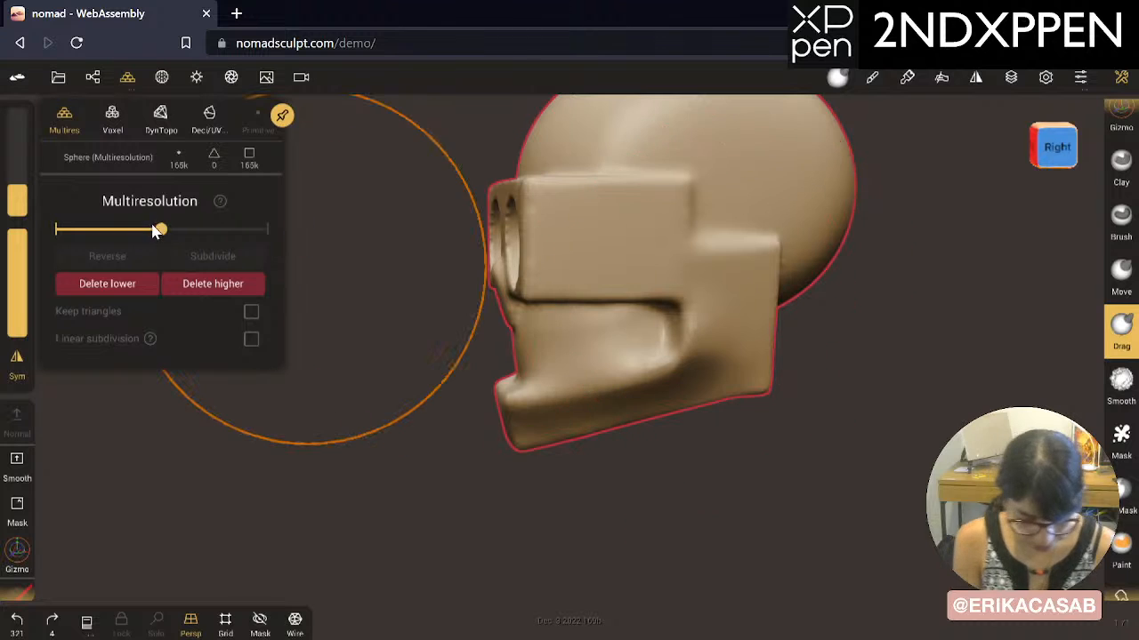
pyautogui.moveTo(156, 229); pyautogui.dragTo(55, 230)
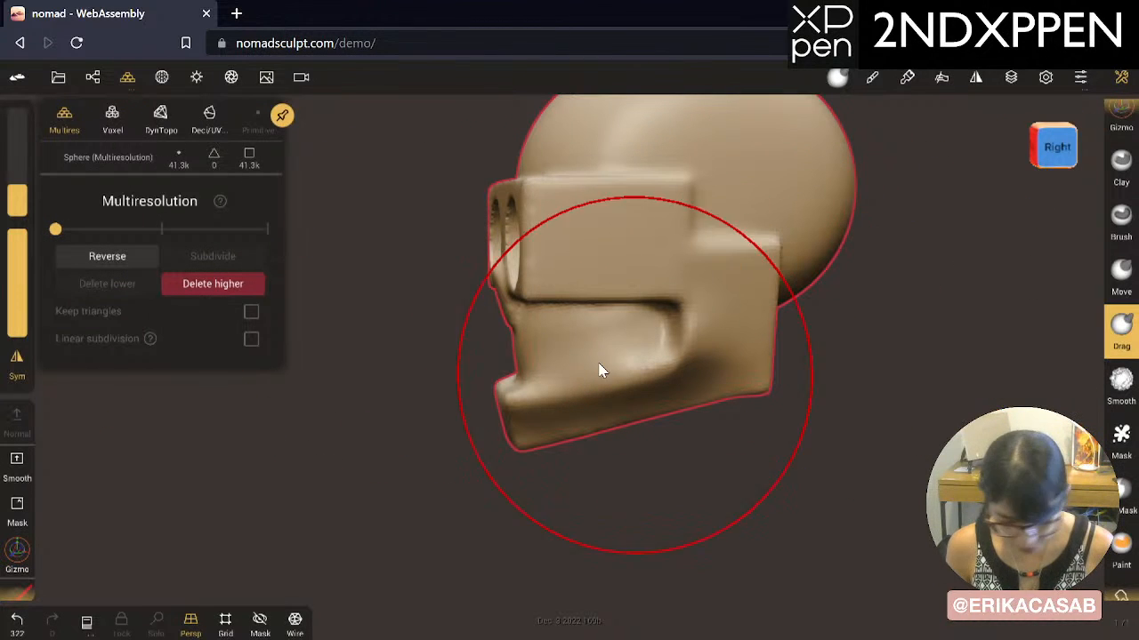
pyautogui.moveTo(16, 234); pyautogui.dragTo(20, 396)
pyautogui.moveTo(18, 328); pyautogui.dragTo(22, 364)
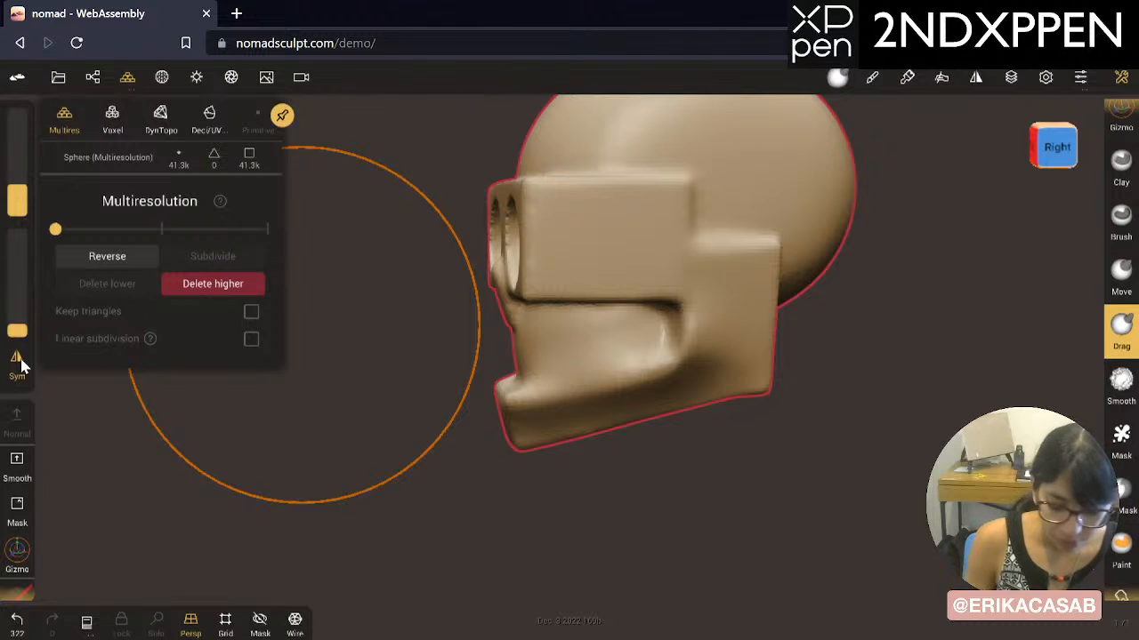
# Step: Shrink the Drag brush radius for work on the jaw, undoing the test stroke
pyautogui.moveTo(805, 351)
pyautogui.mouseDown()
pyautogui.moveTo(854, 375)
pyautogui.moveTo(774, 426)
pyautogui.moveTo(765, 387)
pyautogui.moveTo(650, 392)
pyautogui.moveTo(852, 399)
pyautogui.moveTo(791, 383)
pyautogui.moveTo(756, 396)
pyautogui.mouseUp()
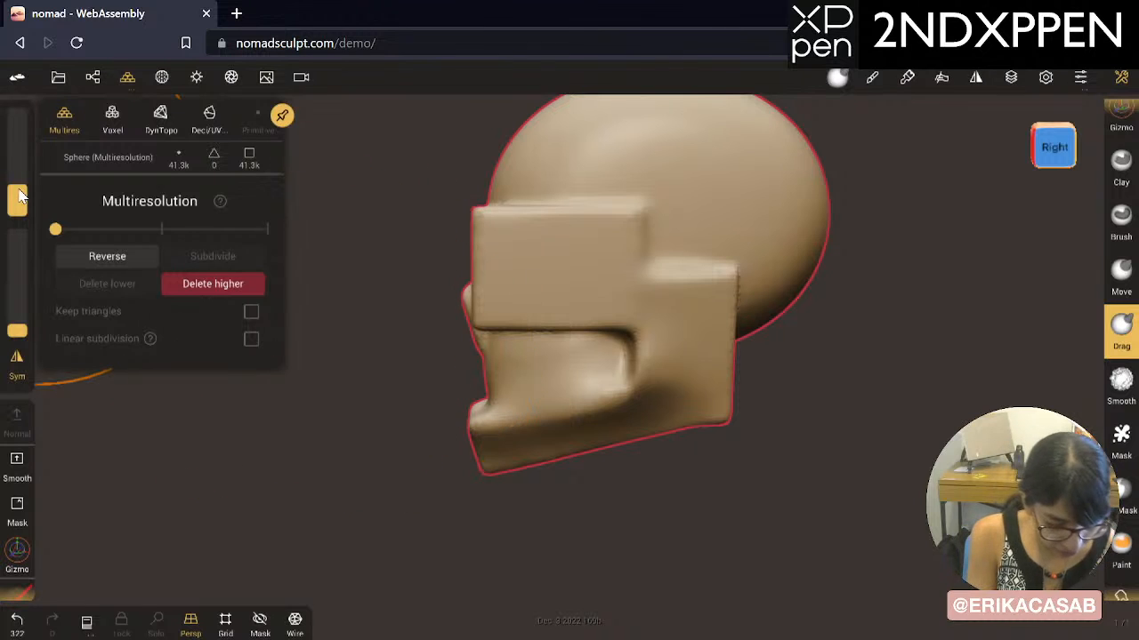
pyautogui.moveTo(19, 195); pyautogui.dragTo(18, 206)
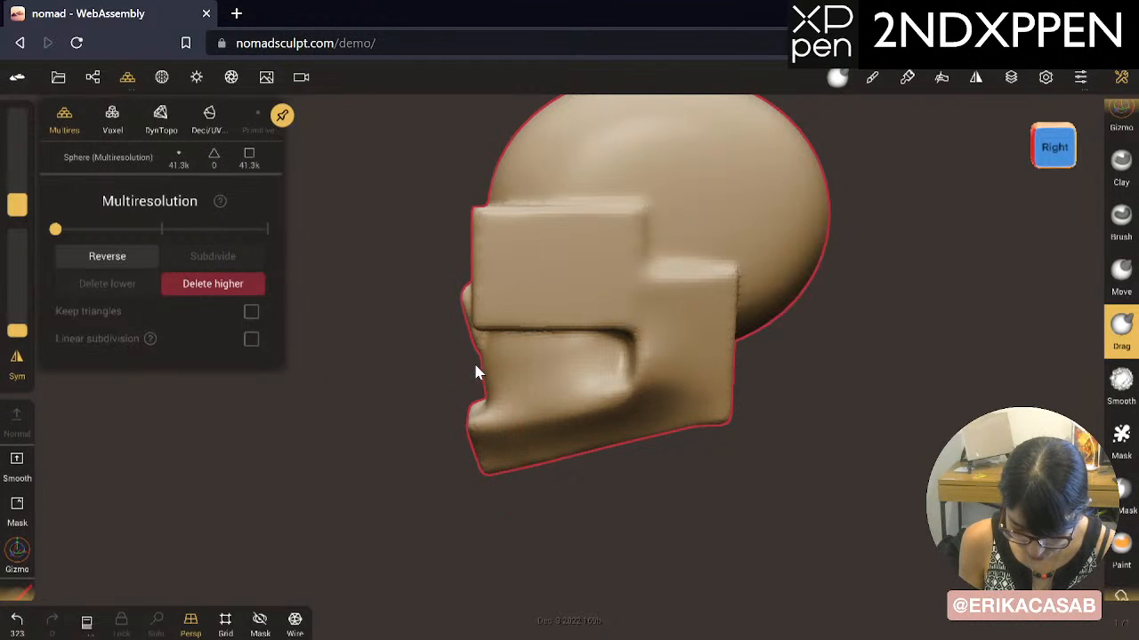
pyautogui.hotkey('ctrl', 'z')
pyautogui.moveTo(17, 207); pyautogui.dragTo(20, 259)
# Step: Pull the surface of the upper jaw beneath the nose outward with Drag brush strokes
pyautogui.moveTo(363, 436); pyautogui.dragTo(667, 349)
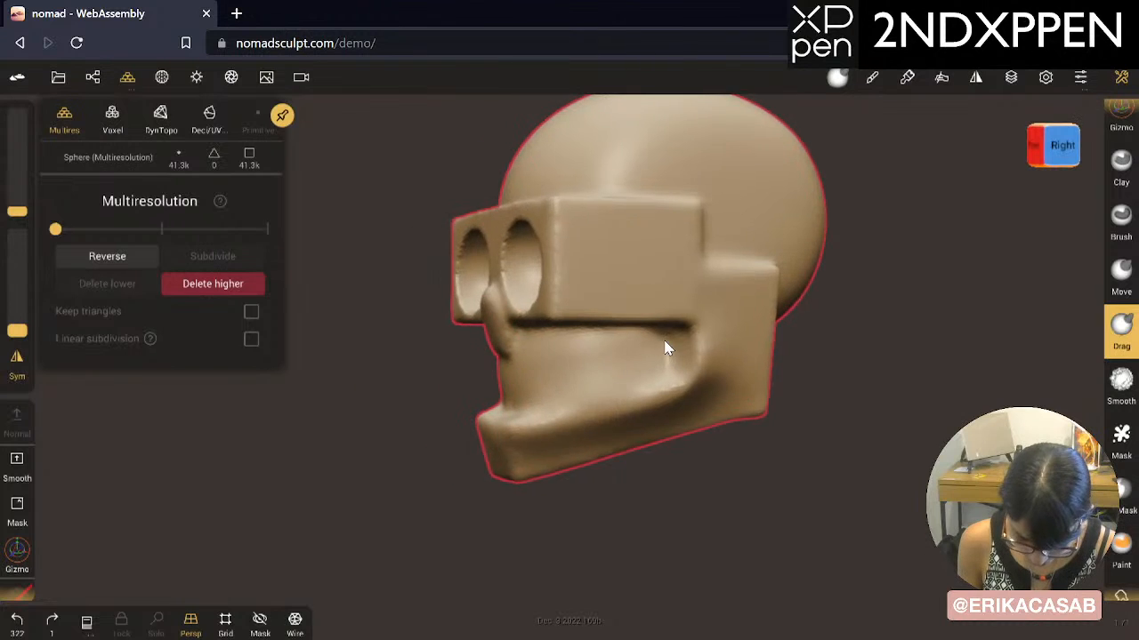
pyautogui.moveTo(544, 350)
pyautogui.keyDown('alt'); pyautogui.mouseDown(button='right')
pyautogui.moveTo(558, 326)
pyautogui.moveTo(537, 334)
pyautogui.mouseUp(button='right'); pyautogui.keyUp('alt')
pyautogui.keyDown('ctrl'); pyautogui.moveTo(596, 343); pyautogui.dragTo(1060, 324, button='right'); pyautogui.keyUp('ctrl')
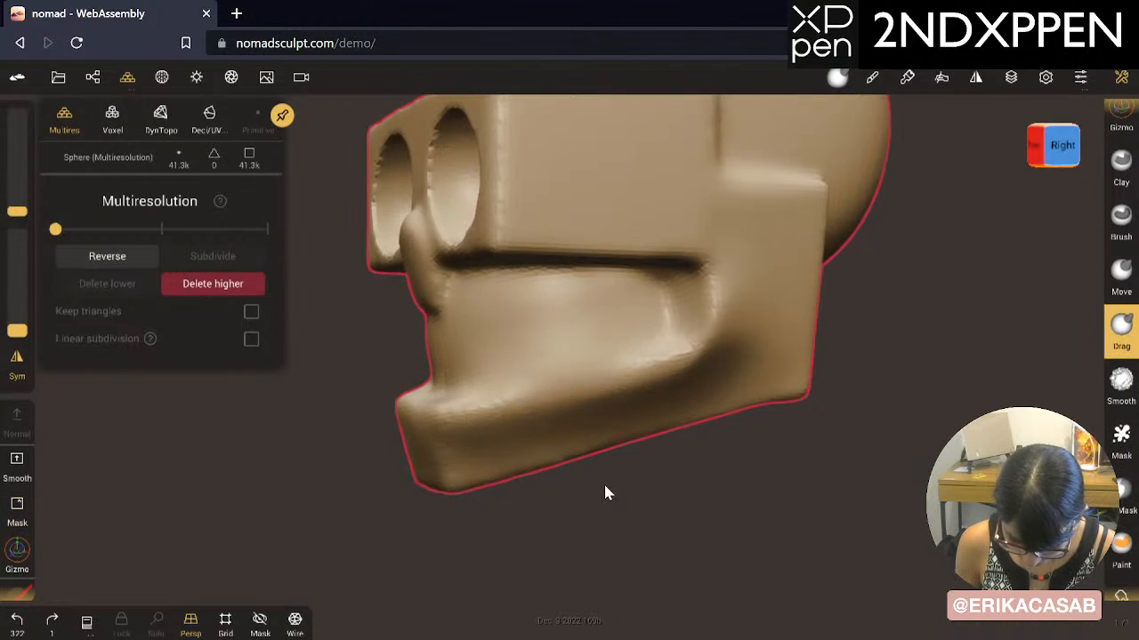
pyautogui.moveTo(605, 487); pyautogui.dragTo(491, 462)
pyautogui.moveTo(460, 359)
pyautogui.mouseDown()
pyautogui.moveTo(437, 357)
pyautogui.moveTo(469, 382)
pyautogui.moveTo(448, 345)
pyautogui.moveTo(445, 470)
pyautogui.moveTo(671, 472)
pyautogui.moveTo(602, 496)
pyautogui.moveTo(490, 474)
pyautogui.moveTo(427, 419)
pyautogui.mouseUp()
pyautogui.moveTo(437, 378)
pyautogui.mouseDown()
pyautogui.moveTo(447, 368)
pyautogui.moveTo(415, 364)
pyautogui.moveTo(483, 475)
pyautogui.moveTo(644, 345)
pyautogui.moveTo(608, 452)
pyautogui.moveTo(803, 363)
pyautogui.mouseUp()
# Step: Choose the Clay brush and remove its square alpha, undoing the test strokes across the upper jaw
pyautogui.click(1122, 173)
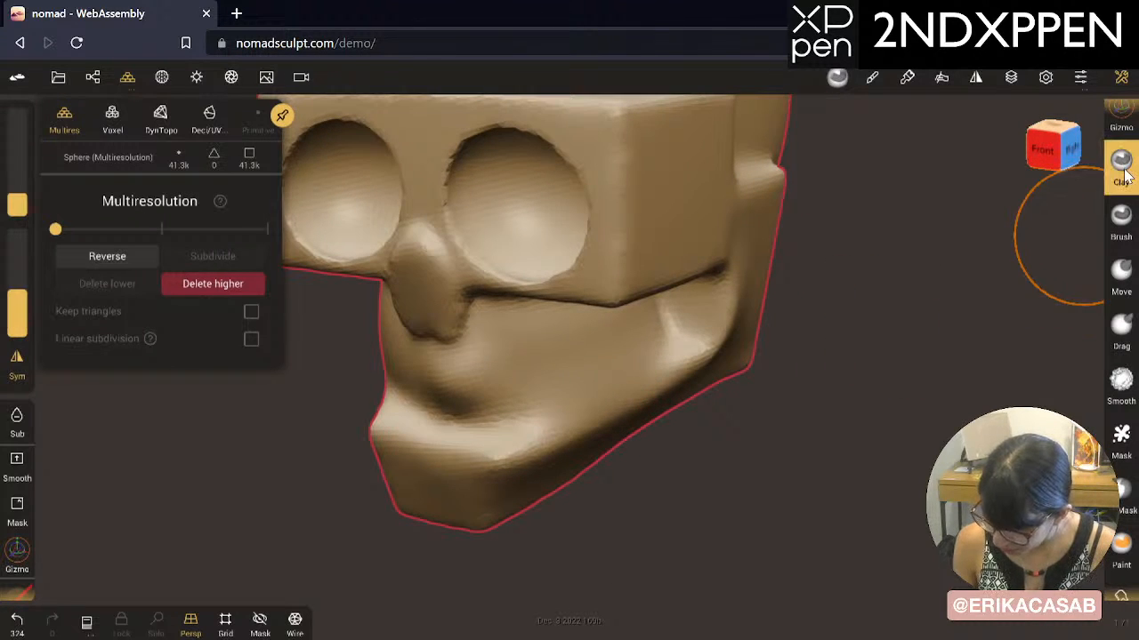
pyautogui.moveTo(603, 344); pyautogui.dragTo(445, 378)
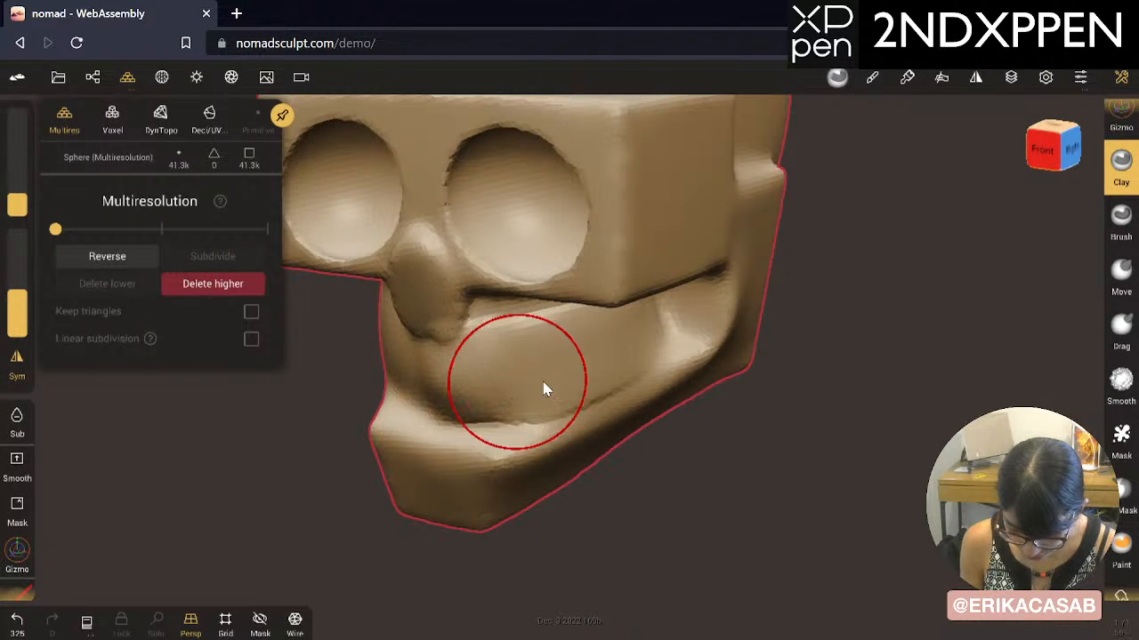
pyautogui.hotkey('ctrl', 'z')
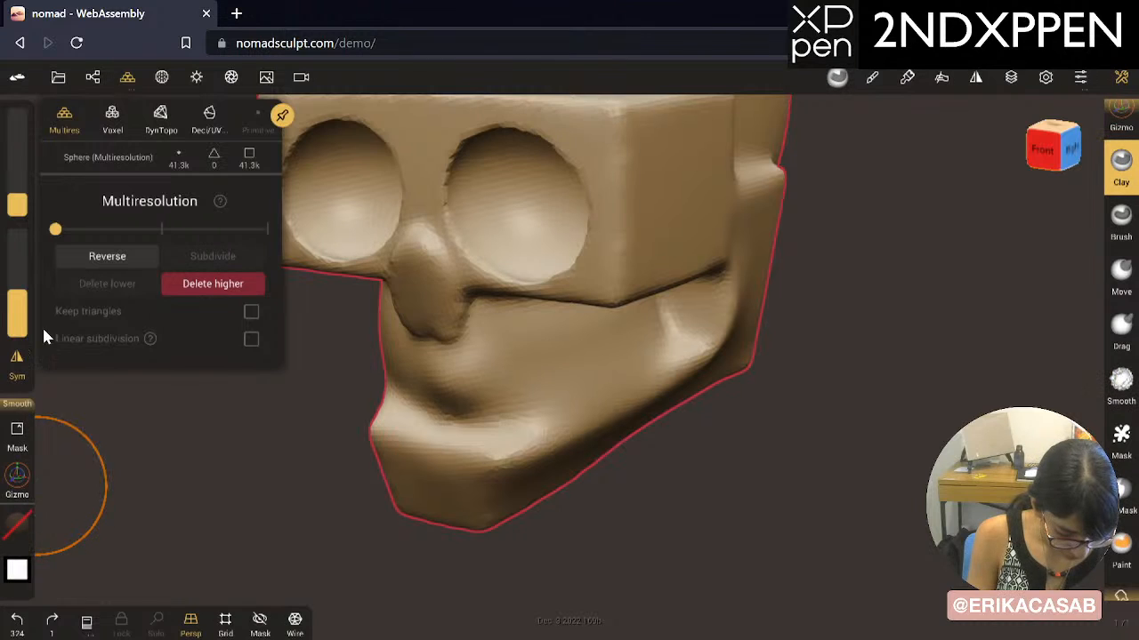
pyautogui.click(18, 577)
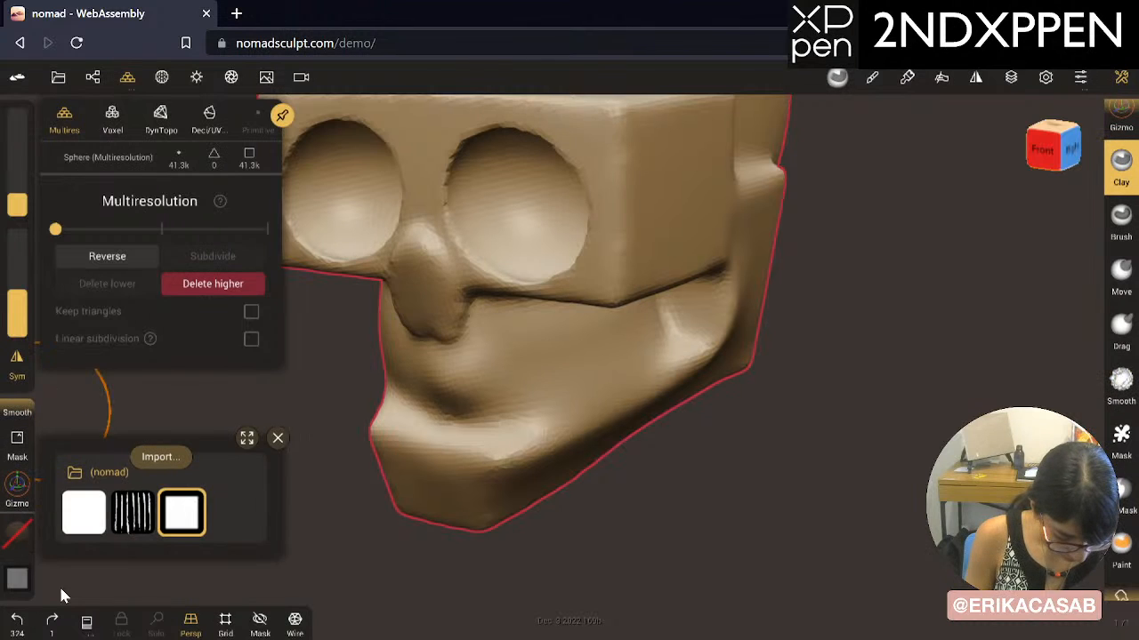
pyautogui.click(93, 523)
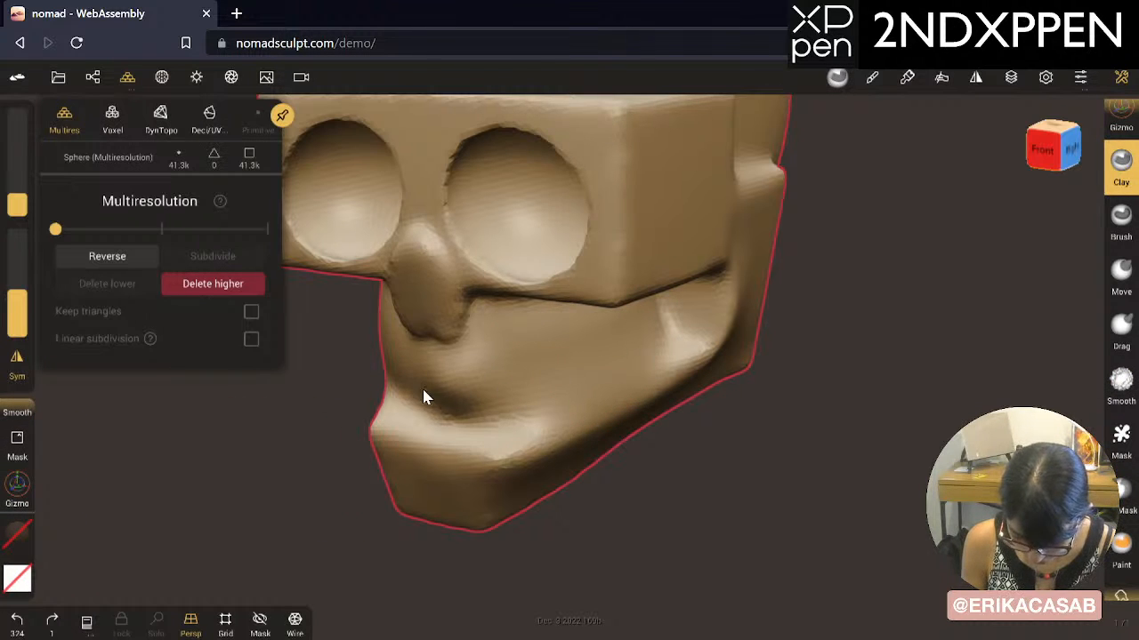
pyautogui.moveTo(587, 347); pyautogui.dragTo(461, 390)
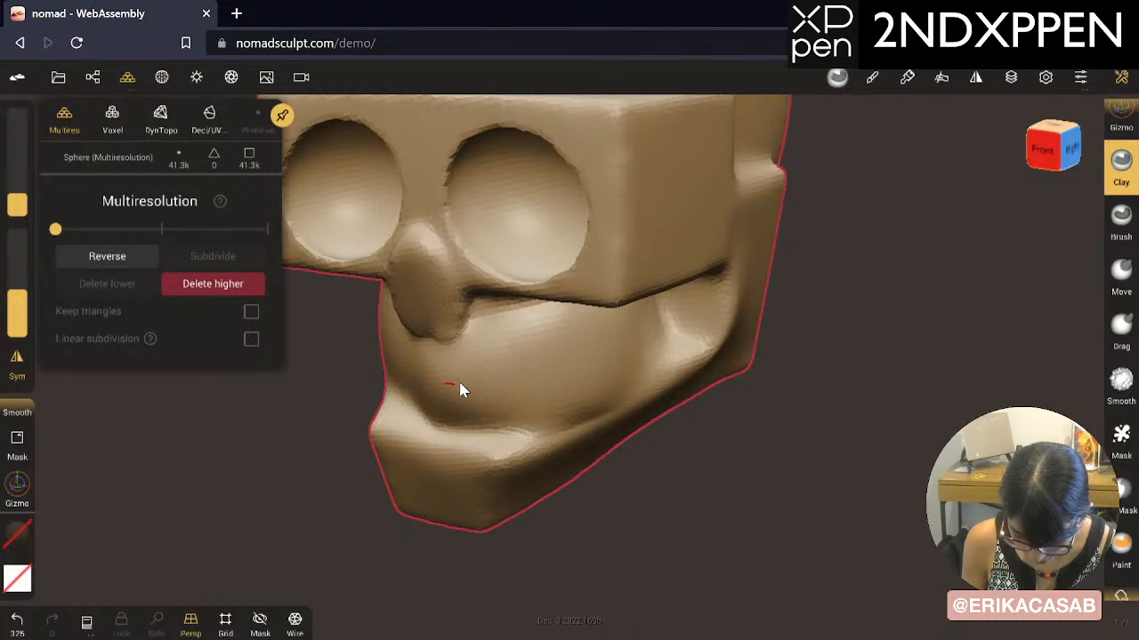
pyautogui.hotkey('ctrl', 'z')
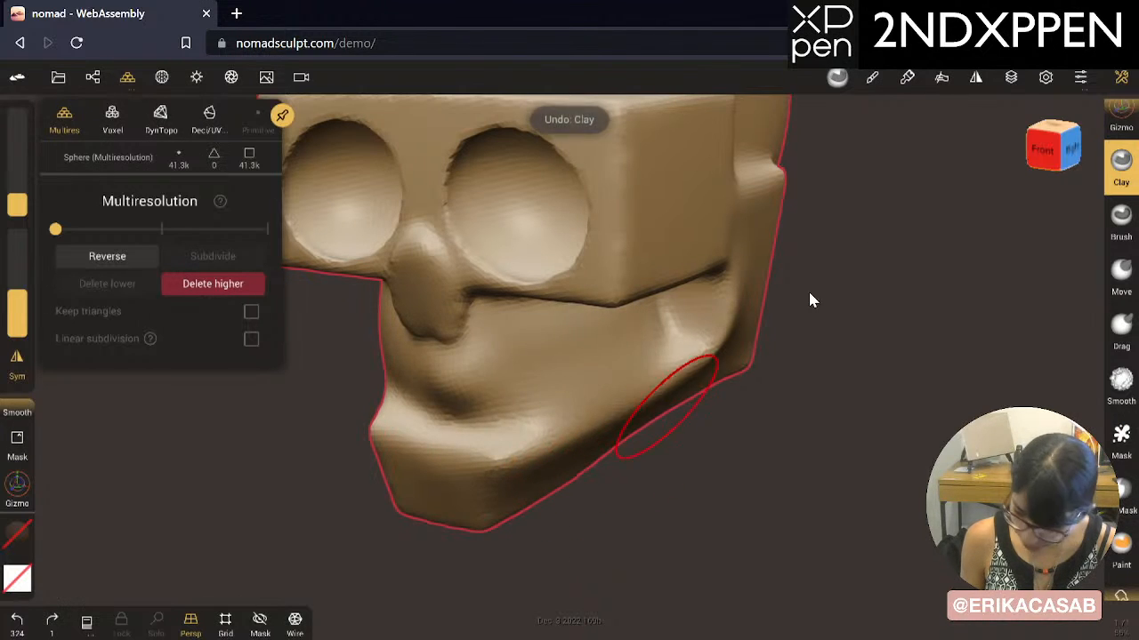
# Step: Set the symmetry method to World and build up a rounded upper jaw below the nose with Clay strokes
pyautogui.click(975, 77)
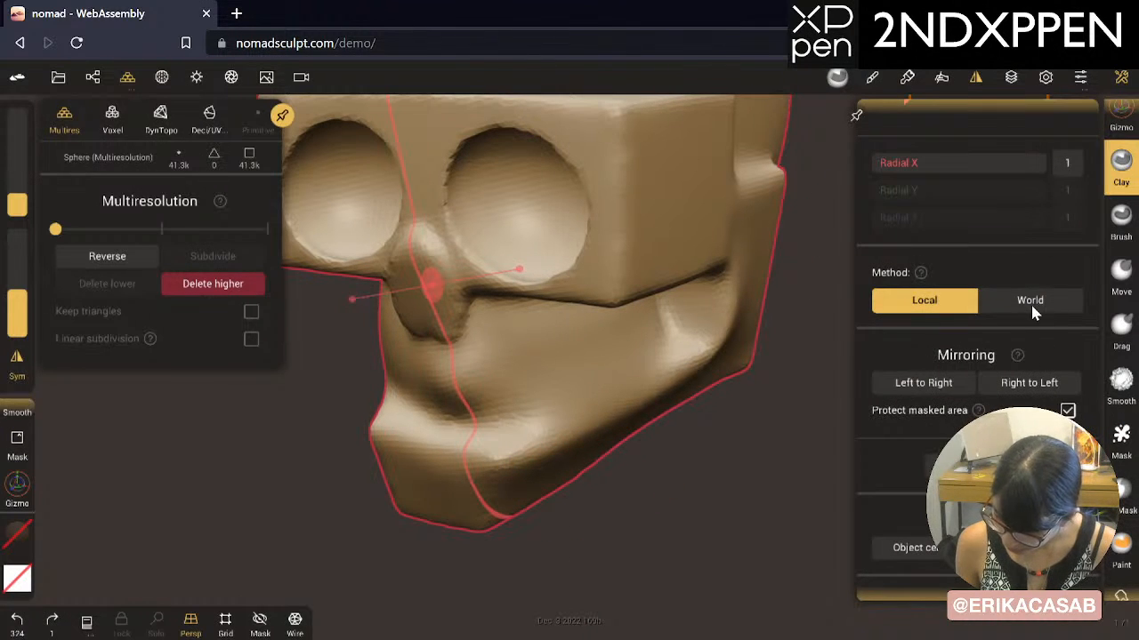
pyautogui.click(1032, 302)
pyautogui.click(977, 77)
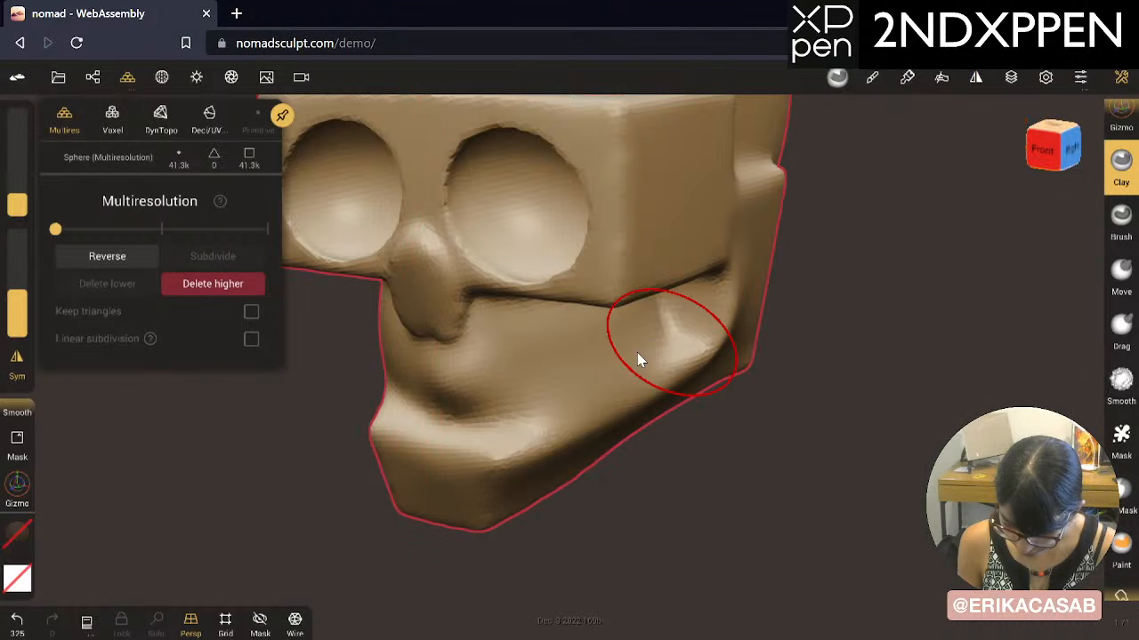
pyautogui.moveTo(579, 357); pyautogui.dragTo(423, 389)
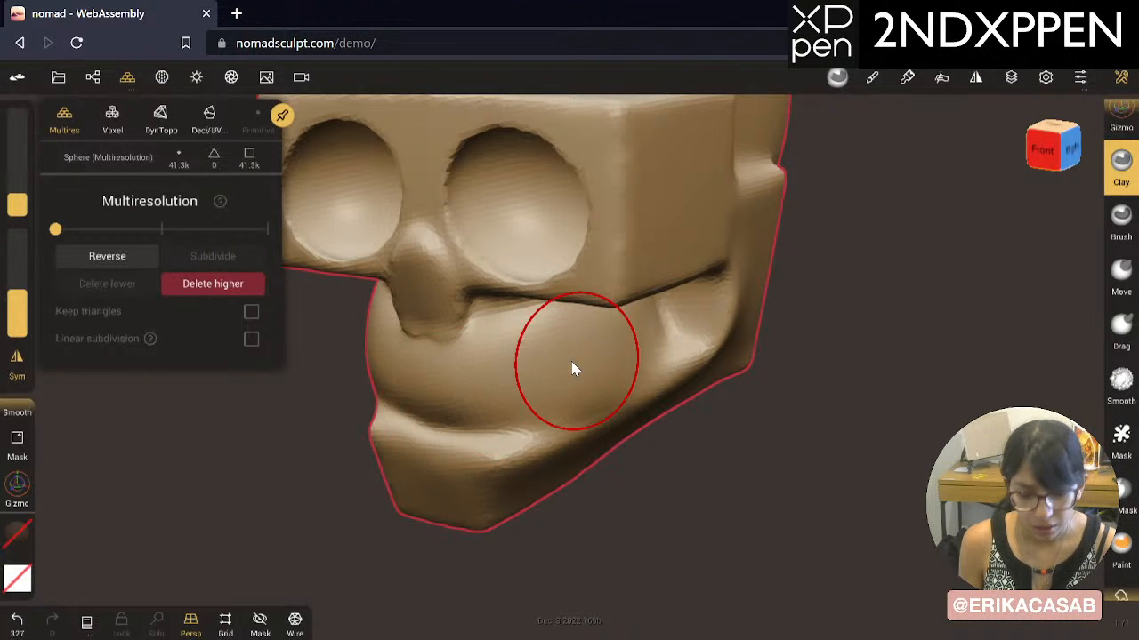
pyautogui.moveTo(592, 353); pyautogui.dragTo(435, 407)
# Step: Smooth the ledge above the chin and fill the gap between upper jaw and chin with Clay strokes
pyautogui.moveTo(668, 499)
pyautogui.mouseDown()
pyautogui.moveTo(508, 461)
pyautogui.moveTo(443, 486)
pyautogui.moveTo(627, 474)
pyautogui.mouseUp()
pyautogui.press('shift')
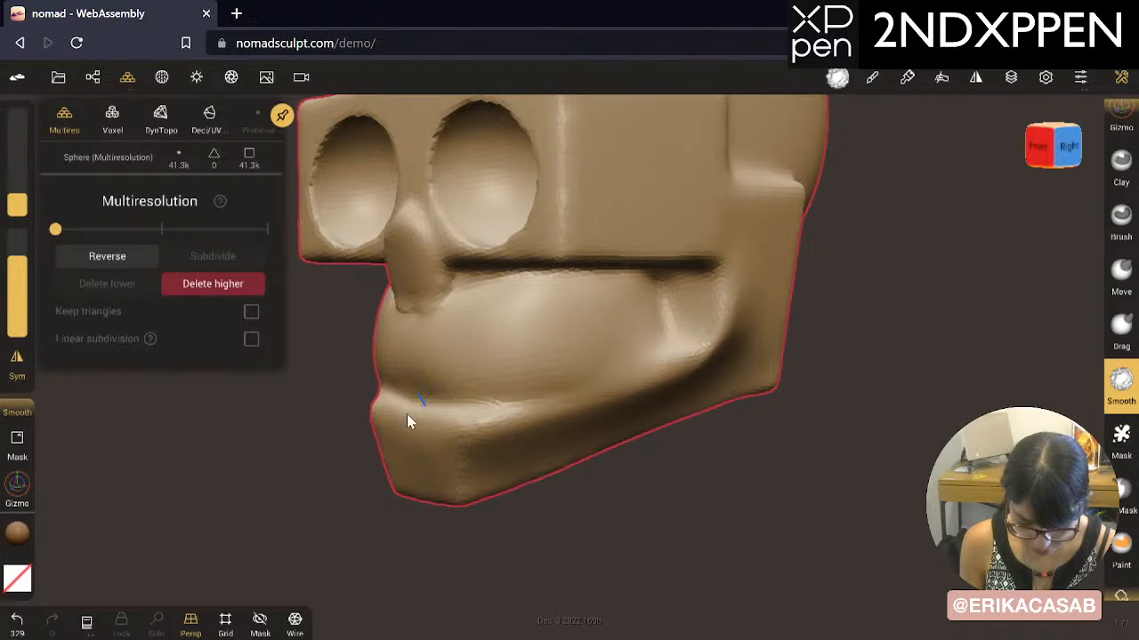
pyautogui.keyDown('shift'); pyautogui.moveTo(419, 392); pyautogui.dragTo(434, 378); pyautogui.keyUp('shift')
pyautogui.moveTo(536, 361)
pyautogui.mouseDown()
pyautogui.moveTo(475, 389)
pyautogui.moveTo(392, 396)
pyautogui.moveTo(473, 367)
pyautogui.moveTo(385, 383)
pyautogui.mouseUp()
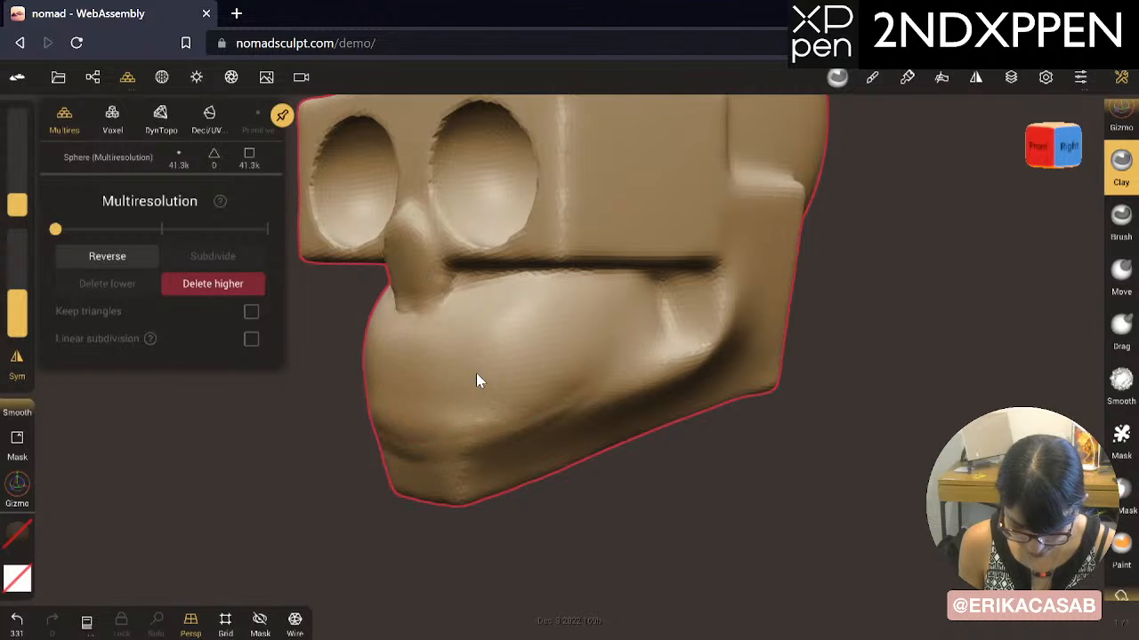
pyautogui.moveTo(478, 378); pyautogui.dragTo(418, 383)
pyautogui.moveTo(656, 491)
pyautogui.mouseDown()
pyautogui.moveTo(707, 471)
pyautogui.moveTo(444, 479)
pyautogui.moveTo(421, 445)
pyautogui.mouseUp()
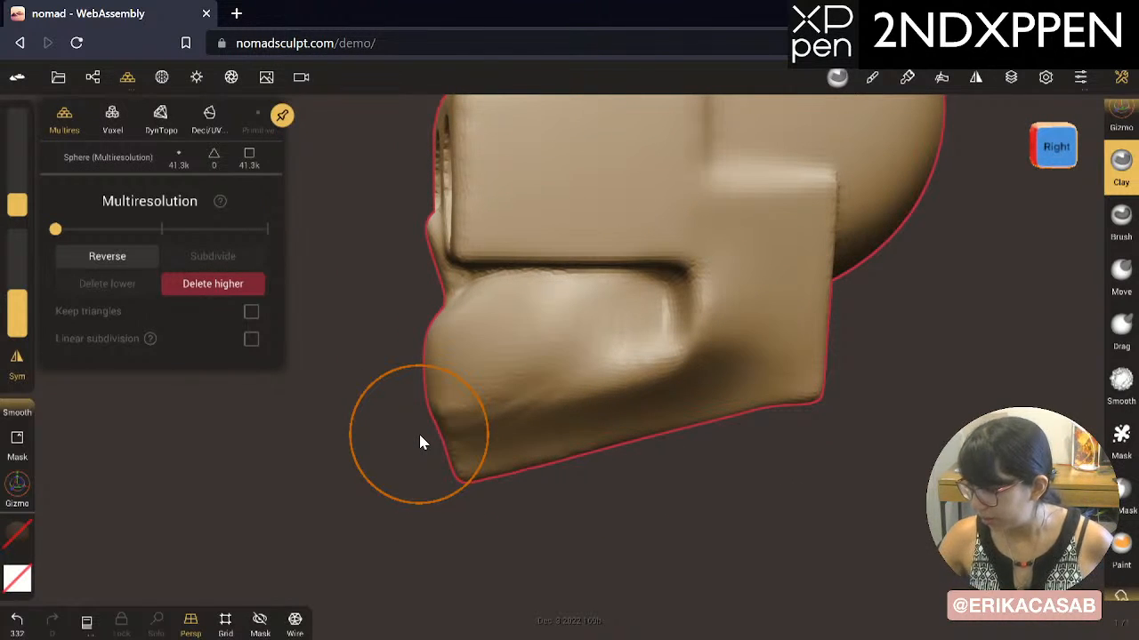
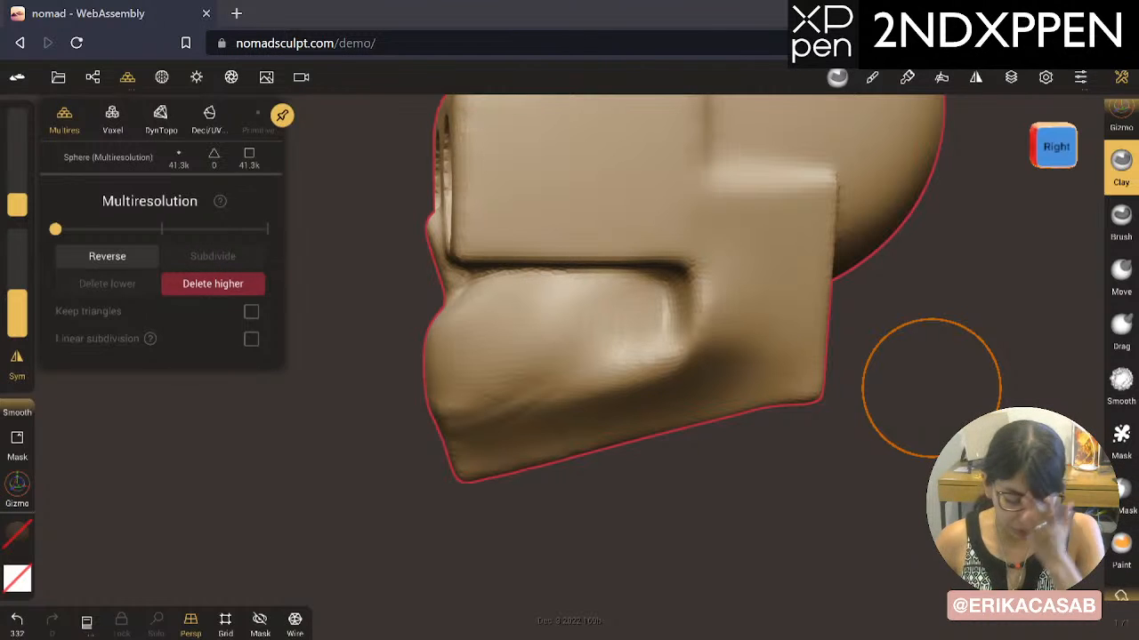
# Step: Pull the mouth area forward and shape the nose profile from the side with Move brush strokes
pyautogui.moveTo(633, 478); pyautogui.dragTo(708, 458)
pyautogui.moveTo(979, 362); pyautogui.dragTo(1004, 384, button='middle')
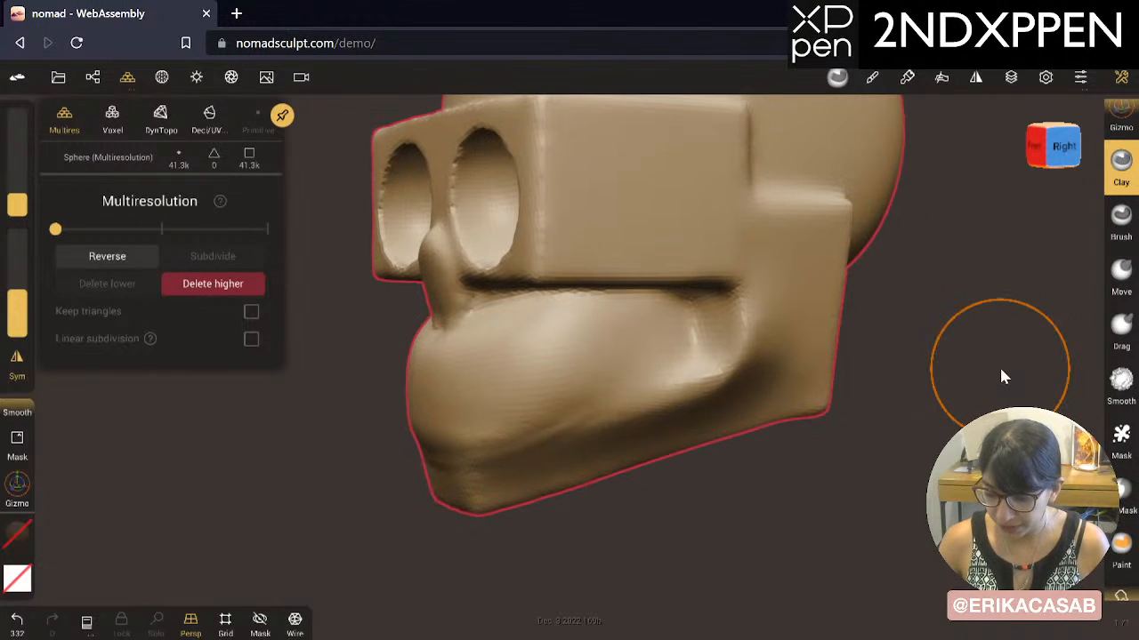
pyautogui.moveTo(1122, 212); pyautogui.dragTo(1120, 336)
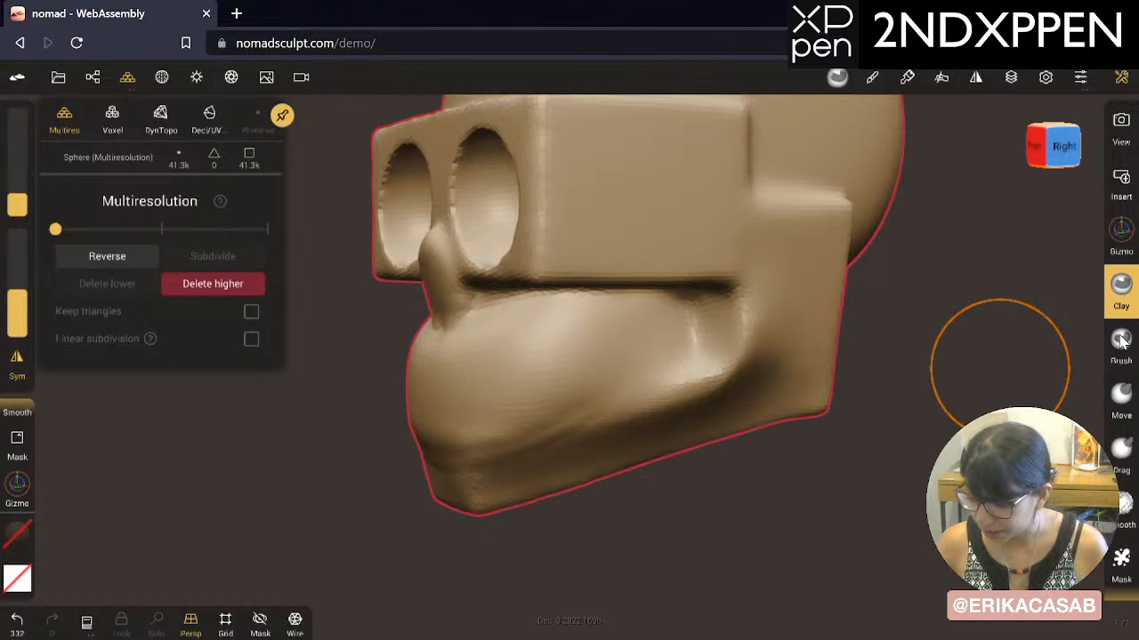
pyautogui.click(1123, 396)
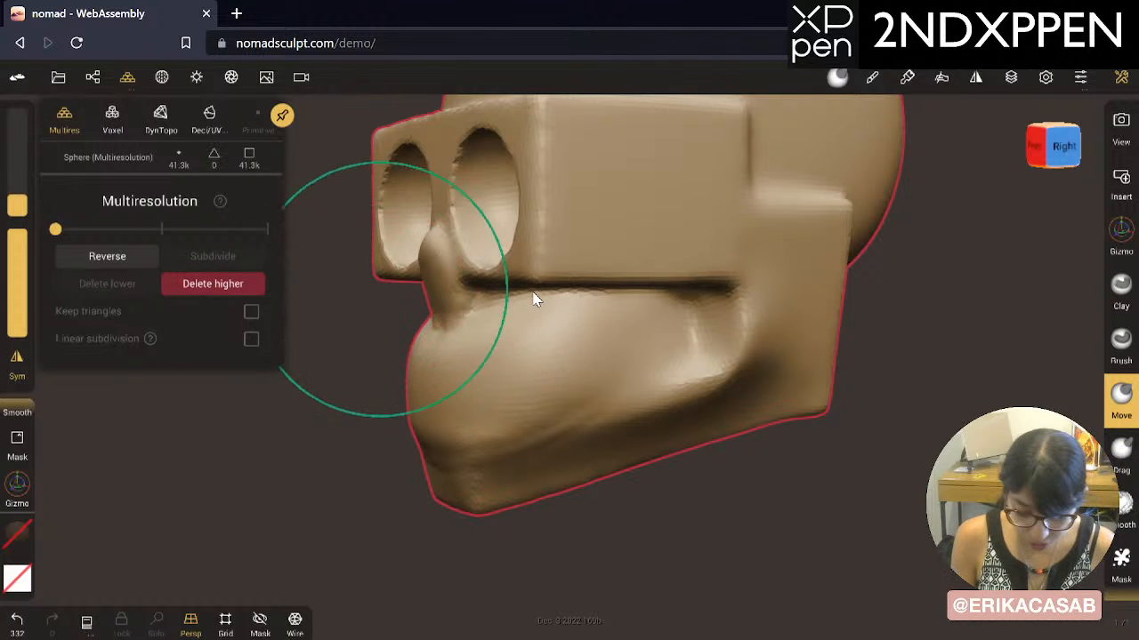
pyautogui.moveTo(633, 533); pyautogui.dragTo(517, 535)
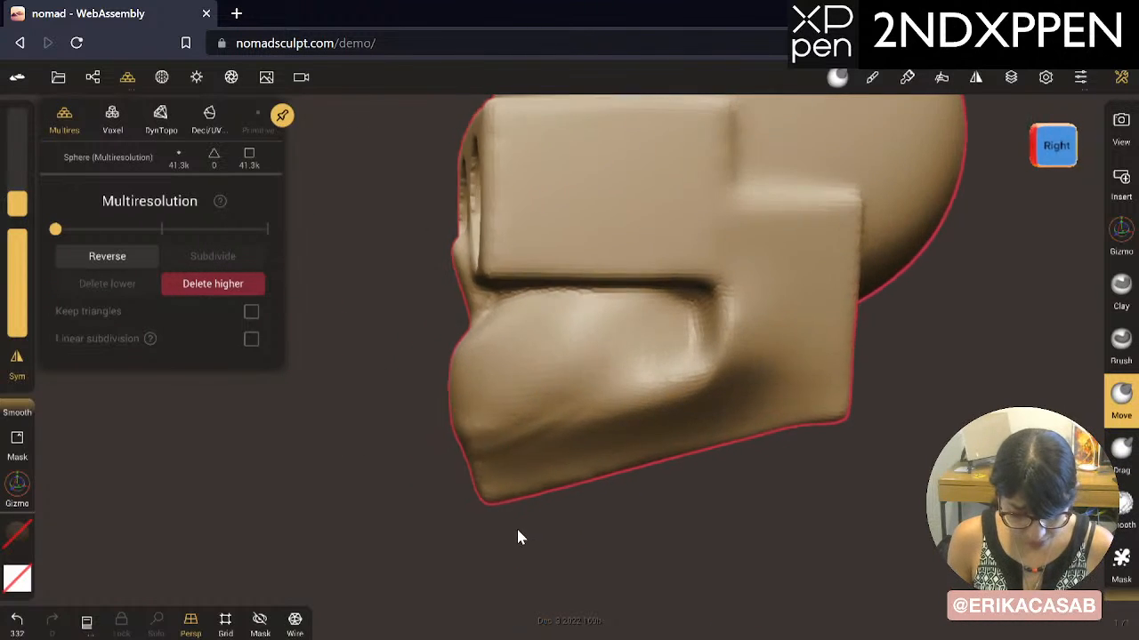
pyautogui.moveTo(483, 327)
pyautogui.mouseDown()
pyautogui.moveTo(450, 313)
pyautogui.moveTo(472, 309)
pyautogui.moveTo(457, 407)
pyautogui.moveTo(442, 409)
pyautogui.mouseUp()
pyautogui.moveTo(454, 306); pyautogui.dragTo(458, 297)
pyautogui.hotkey('ctrl', 'z')
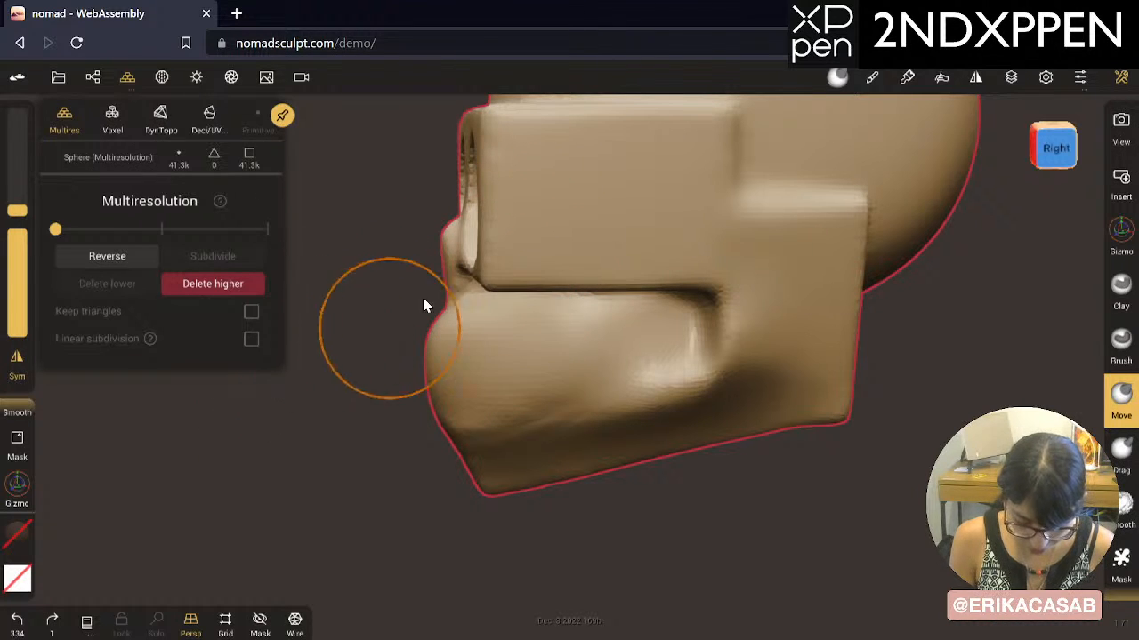
pyautogui.moveTo(459, 258)
pyautogui.mouseDown()
pyautogui.moveTo(426, 235)
pyautogui.moveTo(449, 233)
pyautogui.moveTo(456, 264)
pyautogui.moveTo(454, 235)
pyautogui.moveTo(455, 294)
pyautogui.mouseUp()
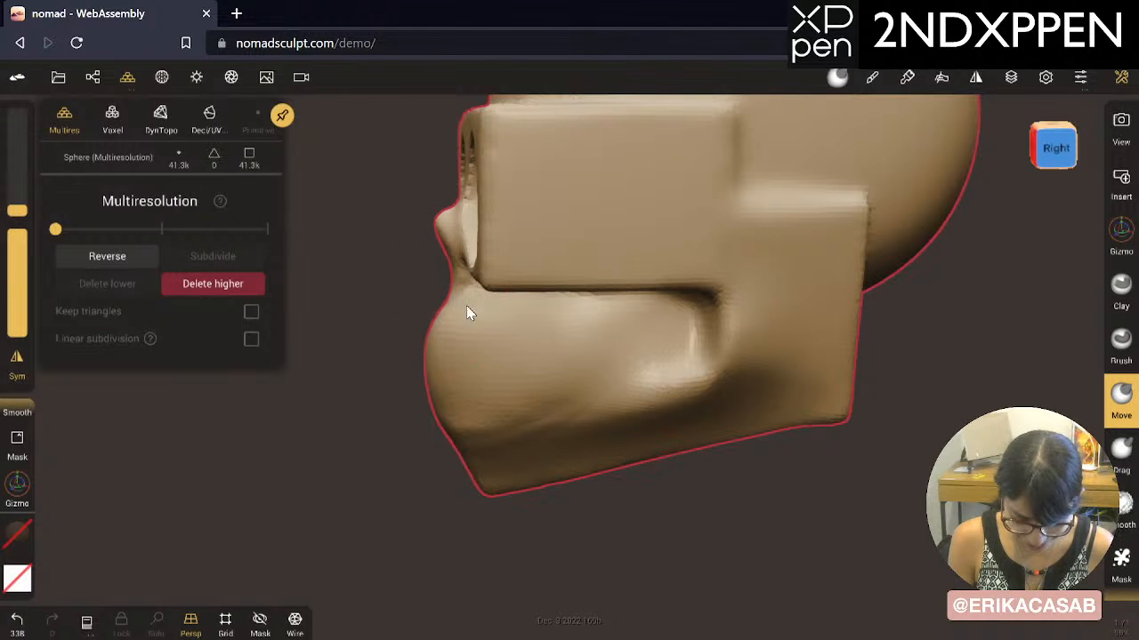
# Step: Push in a hollow between mouth and chin with the Move brush, undoing the first stroke at the chin
pyautogui.moveTo(485, 469)
pyautogui.mouseDown()
pyautogui.moveTo(457, 448)
pyautogui.moveTo(461, 434)
pyautogui.mouseUp()
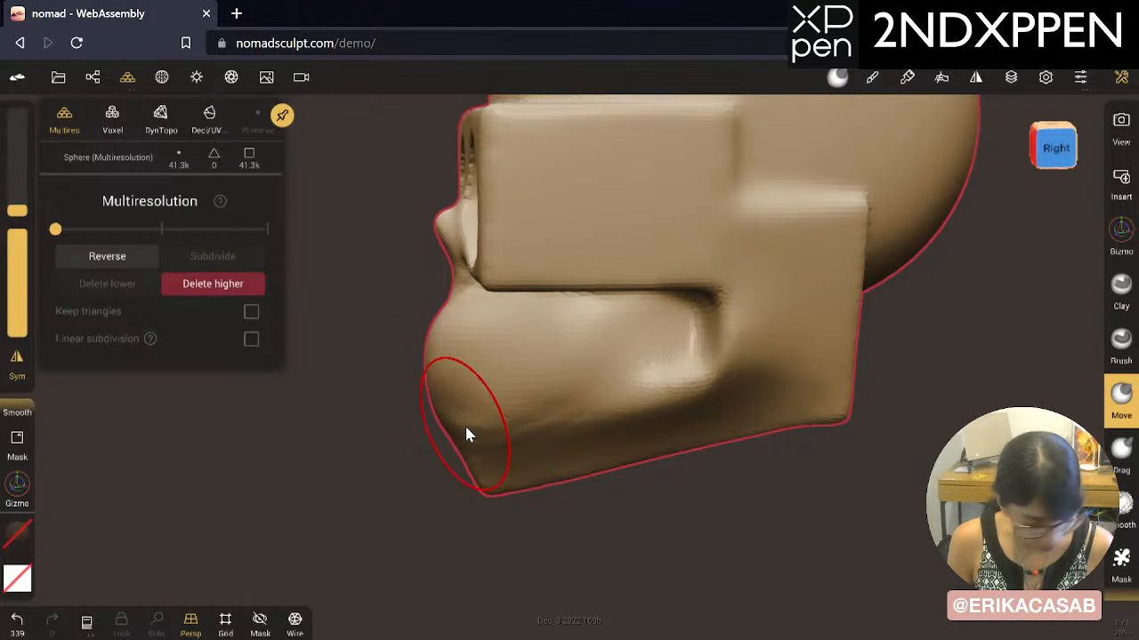
pyautogui.hotkey('ctrl', 'z')
pyautogui.moveTo(394, 498)
pyautogui.mouseDown()
pyautogui.moveTo(522, 478)
pyautogui.moveTo(570, 456)
pyautogui.mouseUp()
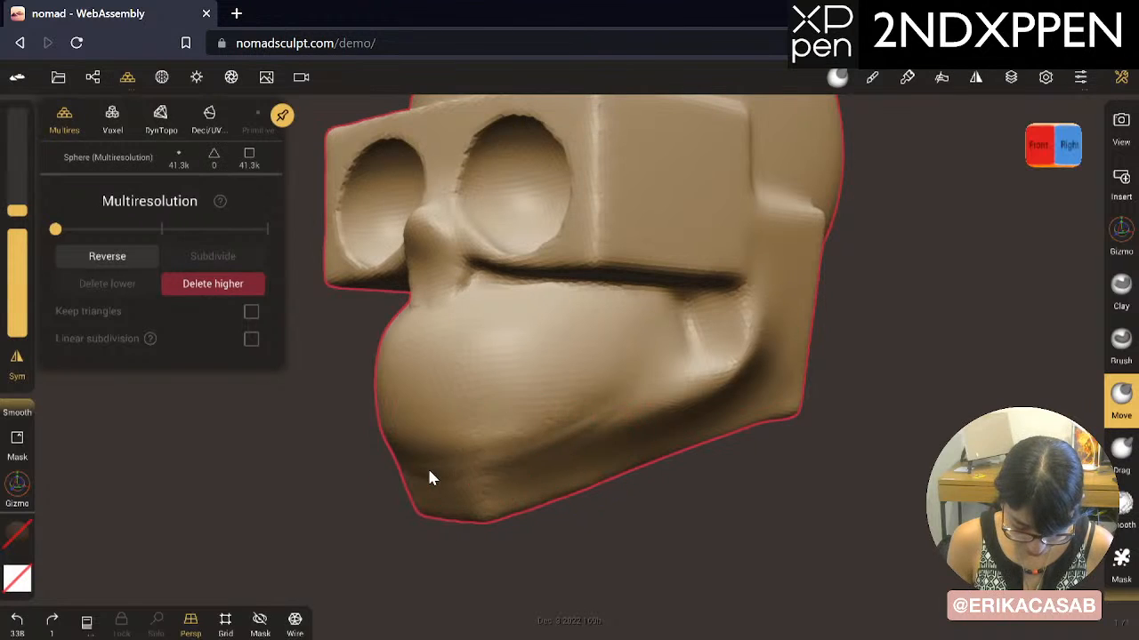
pyautogui.moveTo(436, 468); pyautogui.dragTo(435, 460)
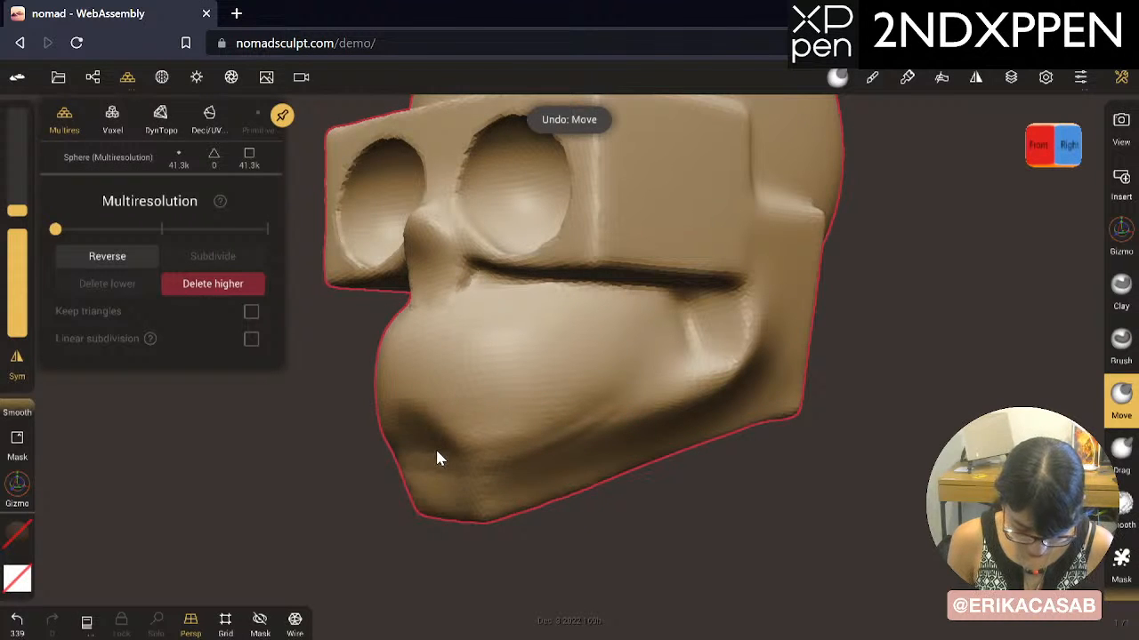
# Step: Reshape the sides of the lower jaw and round its outline from below with Move brush strokes
pyautogui.moveTo(655, 465)
pyautogui.mouseDown()
pyautogui.moveTo(760, 350)
pyautogui.moveTo(625, 408)
pyautogui.moveTo(358, 489)
pyautogui.moveTo(553, 512)
pyautogui.moveTo(562, 471)
pyautogui.moveTo(516, 501)
pyautogui.moveTo(575, 440)
pyautogui.moveTo(618, 432)
pyautogui.moveTo(599, 437)
pyautogui.moveTo(468, 374)
pyautogui.moveTo(414, 436)
pyautogui.mouseUp()
pyautogui.moveTo(681, 435); pyautogui.dragTo(816, 453)
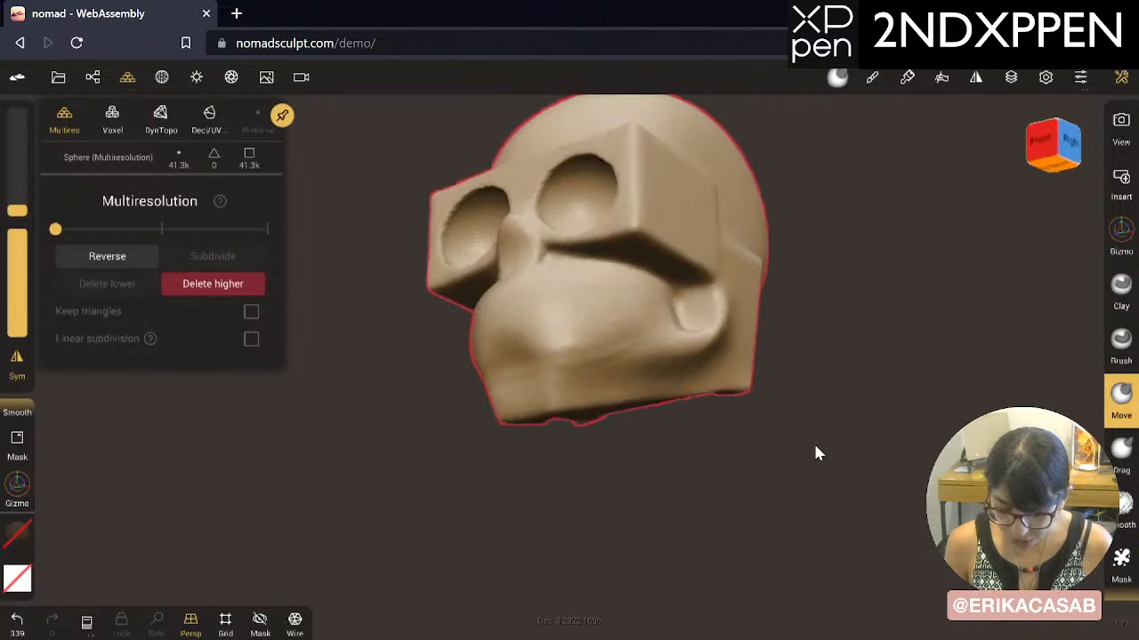
pyautogui.moveTo(673, 453); pyautogui.dragTo(694, 374)
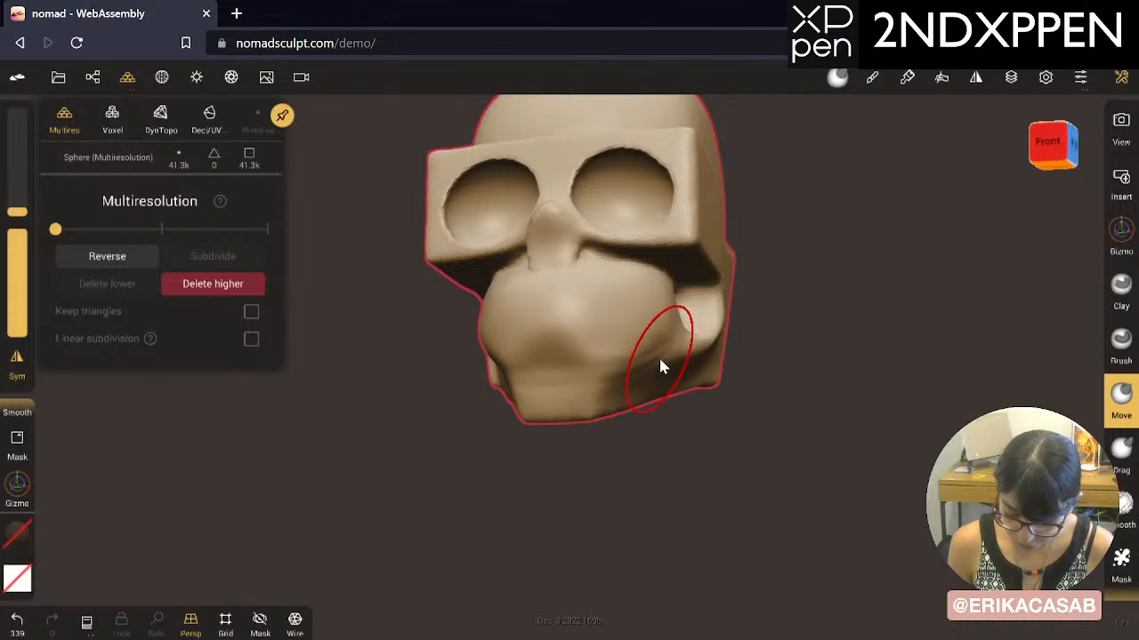
pyautogui.press('x')
pyautogui.moveTo(719, 479); pyautogui.dragTo(643, 323)
pyautogui.moveTo(698, 497); pyautogui.dragTo(735, 394)
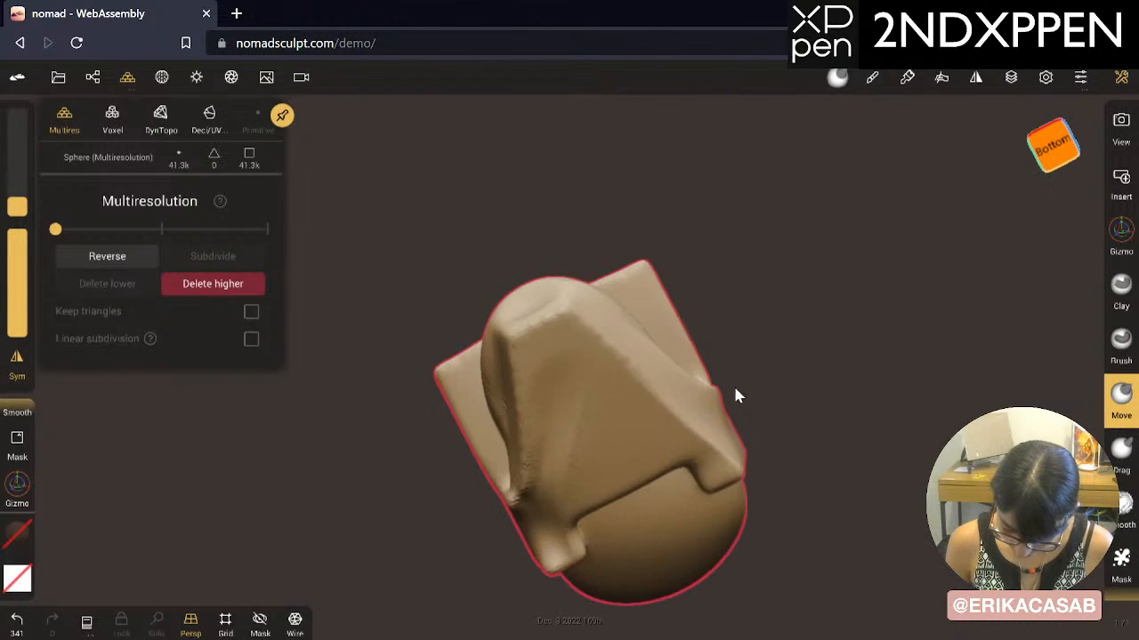
pyautogui.moveTo(625, 347); pyautogui.dragTo(603, 319)
pyautogui.moveTo(691, 433)
pyautogui.mouseDown()
pyautogui.moveTo(713, 419)
pyautogui.moveTo(742, 448)
pyautogui.mouseUp()
pyautogui.moveTo(767, 335)
pyautogui.mouseDown()
pyautogui.moveTo(765, 357)
pyautogui.moveTo(766, 325)
pyautogui.mouseUp()
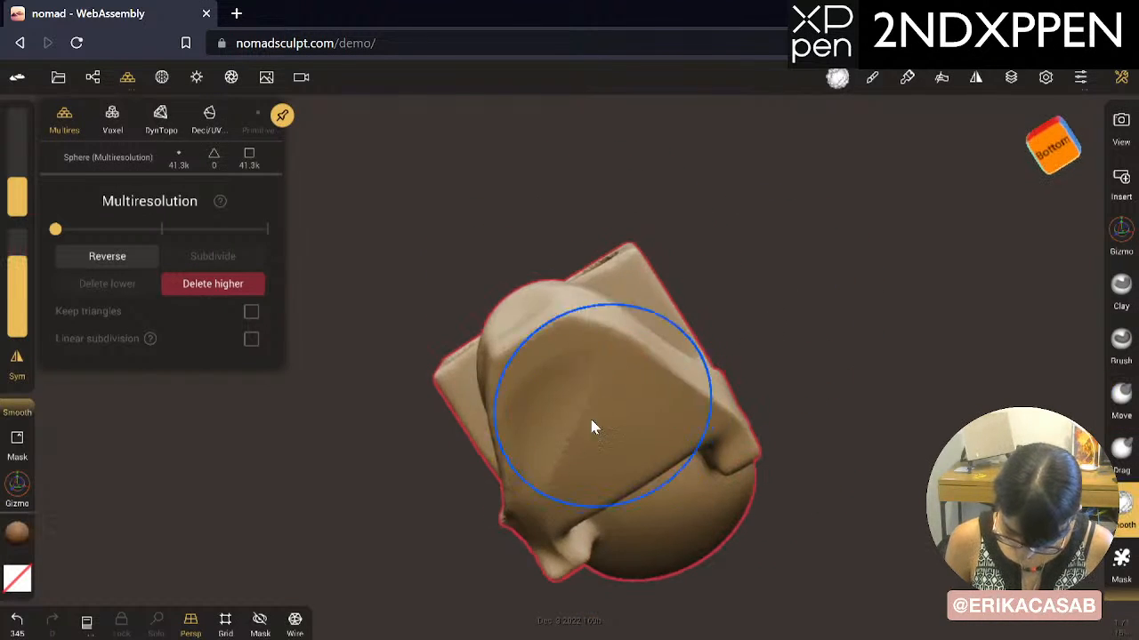
# Step: Smooth the underside of the jaw with several large strokes
pyautogui.keyDown('shift'); pyautogui.moveTo(594, 414); pyautogui.dragTo(553, 503); pyautogui.keyUp('shift')
pyautogui.moveTo(582, 396)
pyautogui.keyDown('shift'); pyautogui.mouseDown()
pyautogui.moveTo(556, 506)
pyautogui.moveTo(543, 480)
pyautogui.mouseUp(); pyautogui.keyUp('shift')
pyautogui.keyDown('shift'); pyautogui.moveTo(542, 405); pyautogui.dragTo(550, 485); pyautogui.keyUp('shift')
pyautogui.keyDown('shift'); pyautogui.moveTo(558, 385); pyautogui.dragTo(569, 462); pyautogui.keyUp('shift')
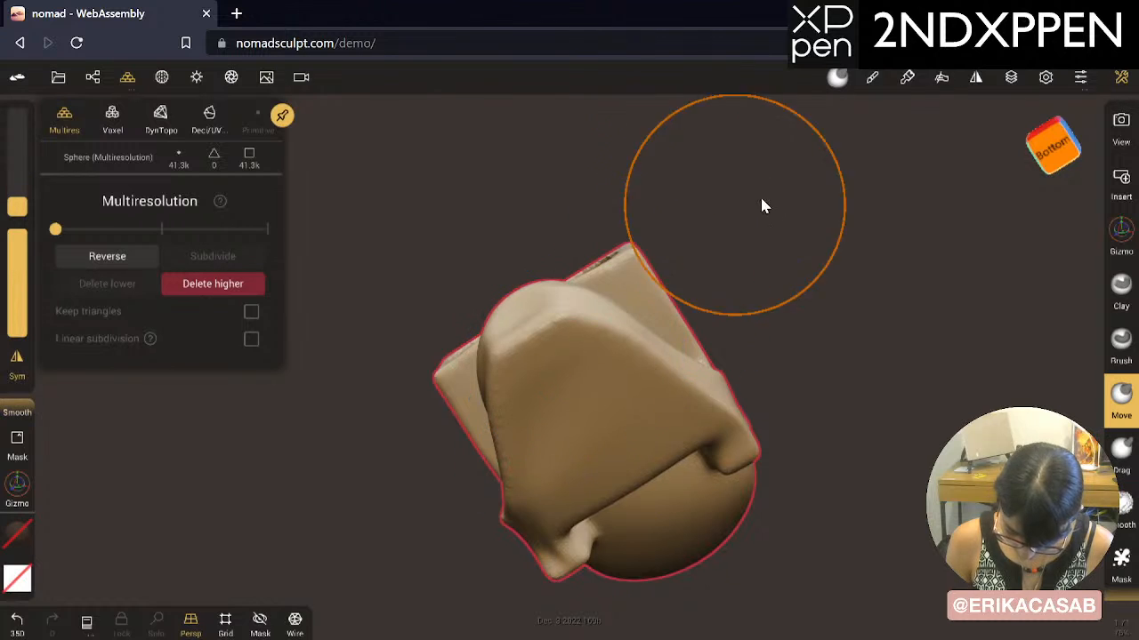
pyautogui.moveTo(762, 204)
pyautogui.mouseDown()
pyautogui.moveTo(762, 373)
pyautogui.moveTo(788, 415)
pyautogui.moveTo(443, 389)
pyautogui.moveTo(453, 427)
pyautogui.moveTo(686, 400)
pyautogui.mouseUp()
# Step: Flatten the side of the jaw and the junction between eye block and rear jaw with the Flatten brush
pyautogui.moveTo(1124, 480); pyautogui.dragTo(1123, 216)
pyautogui.click(1122, 511)
pyautogui.moveTo(798, 413)
pyautogui.mouseDown()
pyautogui.moveTo(729, 374)
pyautogui.moveTo(729, 325)
pyautogui.moveTo(724, 369)
pyautogui.moveTo(588, 429)
pyautogui.moveTo(672, 392)
pyautogui.mouseUp()
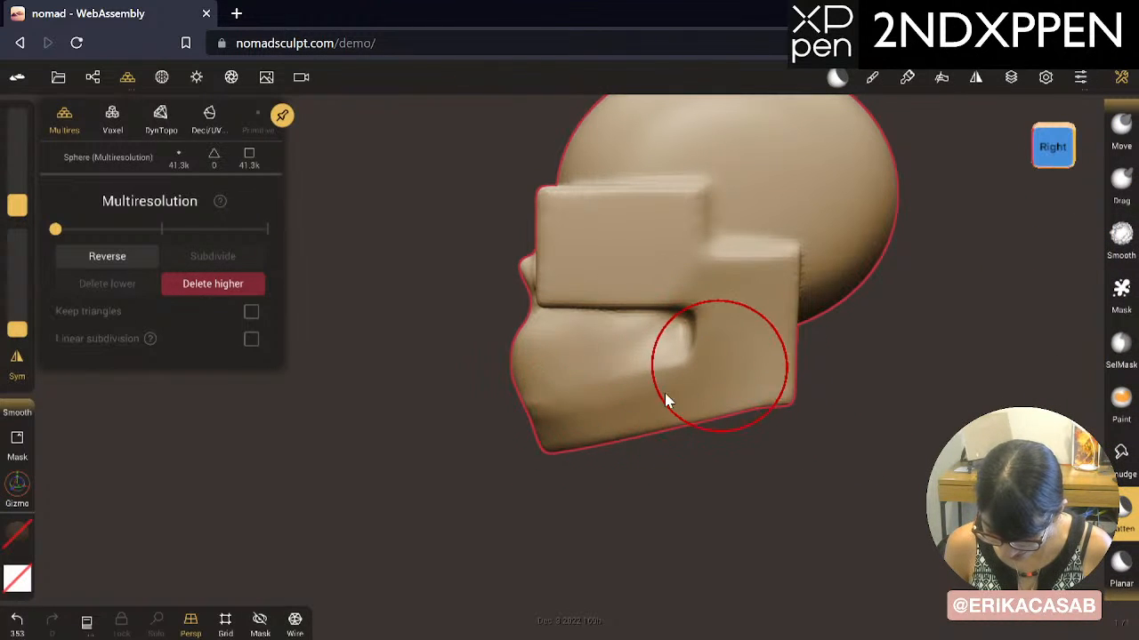
pyautogui.moveTo(587, 425); pyautogui.dragTo(636, 400)
pyautogui.moveTo(674, 498)
pyautogui.mouseDown()
pyautogui.moveTo(844, 488)
pyautogui.moveTo(859, 475)
pyautogui.mouseUp()
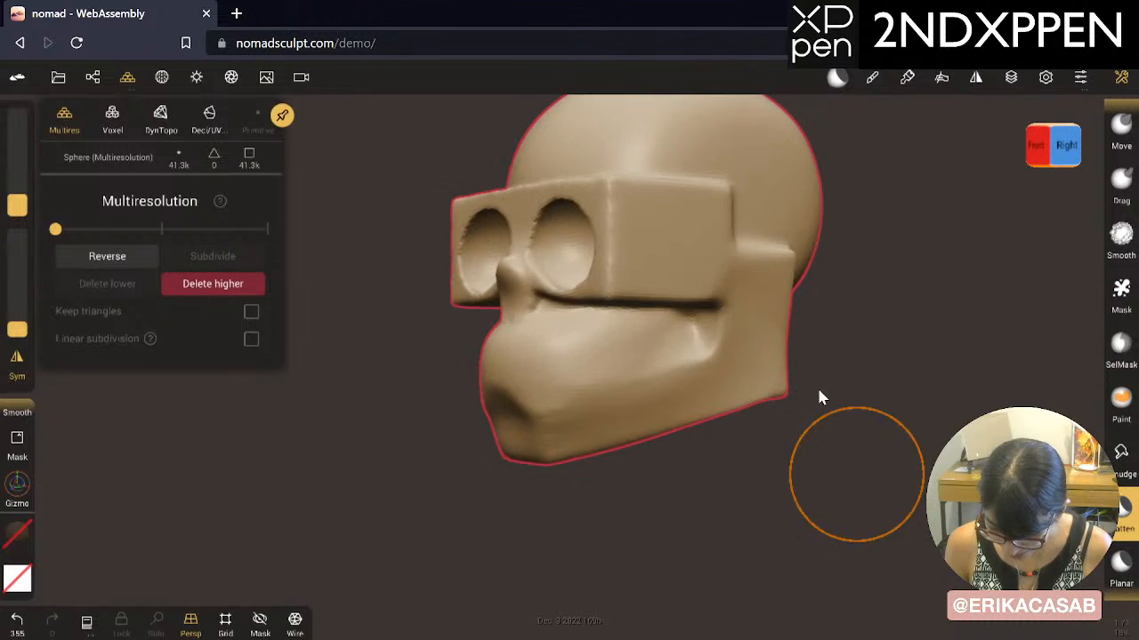
pyautogui.moveTo(747, 278)
pyautogui.mouseDown()
pyautogui.moveTo(669, 275)
pyautogui.moveTo(628, 297)
pyautogui.mouseUp()
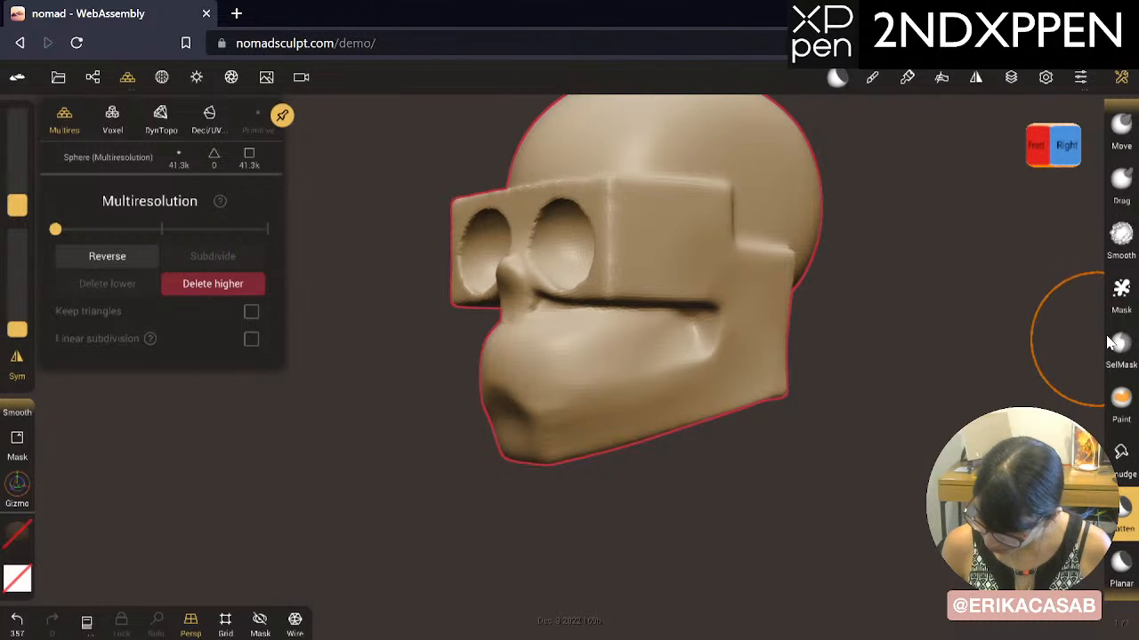
# Step: Reshape the brow and front corners of the eye block from both sides with Drag brush strokes
pyautogui.click(1121, 187)
pyautogui.moveTo(387, 417)
pyautogui.mouseDown()
pyautogui.moveTo(312, 468)
pyautogui.moveTo(307, 455)
pyautogui.mouseUp()
pyautogui.moveTo(532, 237)
pyautogui.mouseDown()
pyautogui.moveTo(557, 197)
pyautogui.moveTo(536, 167)
pyautogui.mouseUp()
pyautogui.moveTo(459, 400)
pyautogui.mouseDown()
pyautogui.moveTo(549, 415)
pyautogui.moveTo(776, 349)
pyautogui.moveTo(676, 272)
pyautogui.mouseUp()
pyautogui.moveTo(644, 220)
pyautogui.mouseDown()
pyautogui.moveTo(613, 225)
pyautogui.moveTo(627, 224)
pyautogui.mouseUp()
pyautogui.click(1121, 185)
pyautogui.moveTo(876, 267)
pyautogui.mouseDown()
pyautogui.moveTo(972, 239)
pyautogui.moveTo(922, 289)
pyautogui.moveTo(884, 224)
pyautogui.mouseUp()
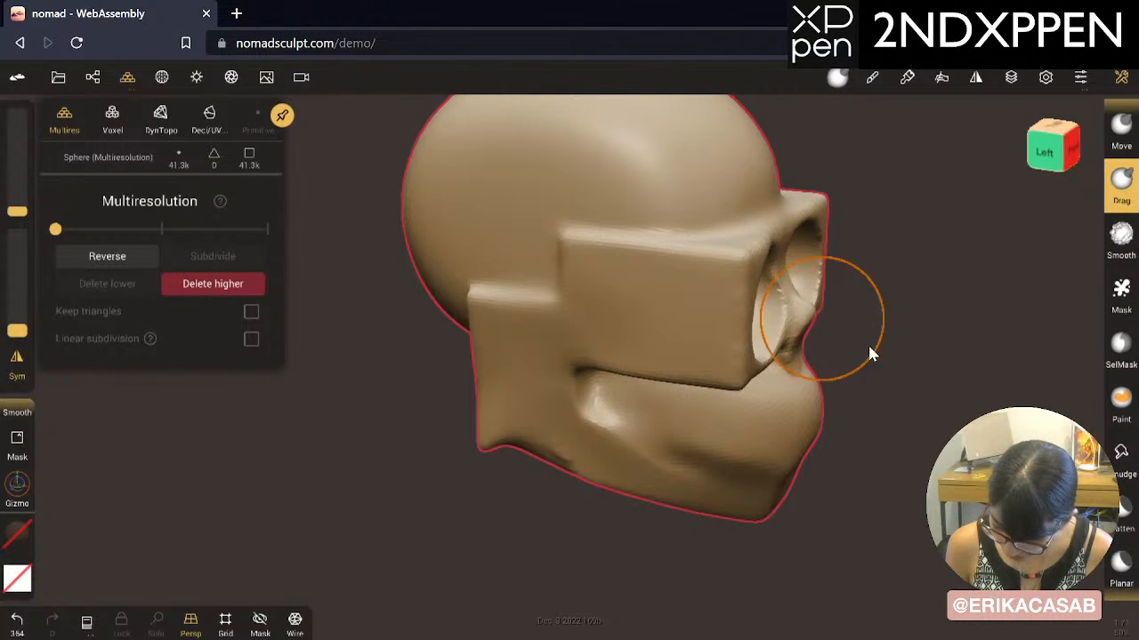
pyautogui.moveTo(866, 353)
pyautogui.mouseDown()
pyautogui.moveTo(956, 285)
pyautogui.moveTo(859, 285)
pyautogui.moveTo(852, 238)
pyautogui.moveTo(824, 252)
pyautogui.moveTo(828, 243)
pyautogui.moveTo(813, 273)
pyautogui.mouseUp()
pyautogui.moveTo(871, 322)
pyautogui.mouseDown()
pyautogui.moveTo(295, 376)
pyautogui.moveTo(321, 373)
pyautogui.mouseUp()
pyautogui.moveTo(542, 235)
pyautogui.mouseDown()
pyautogui.moveTo(531, 211)
pyautogui.moveTo(468, 219)
pyautogui.mouseUp()
# Step: Smooth the corners of the eye block and its transition into the rear jaw block
pyautogui.click(1120, 240)
pyautogui.moveTo(587, 258); pyautogui.dragTo(631, 341)
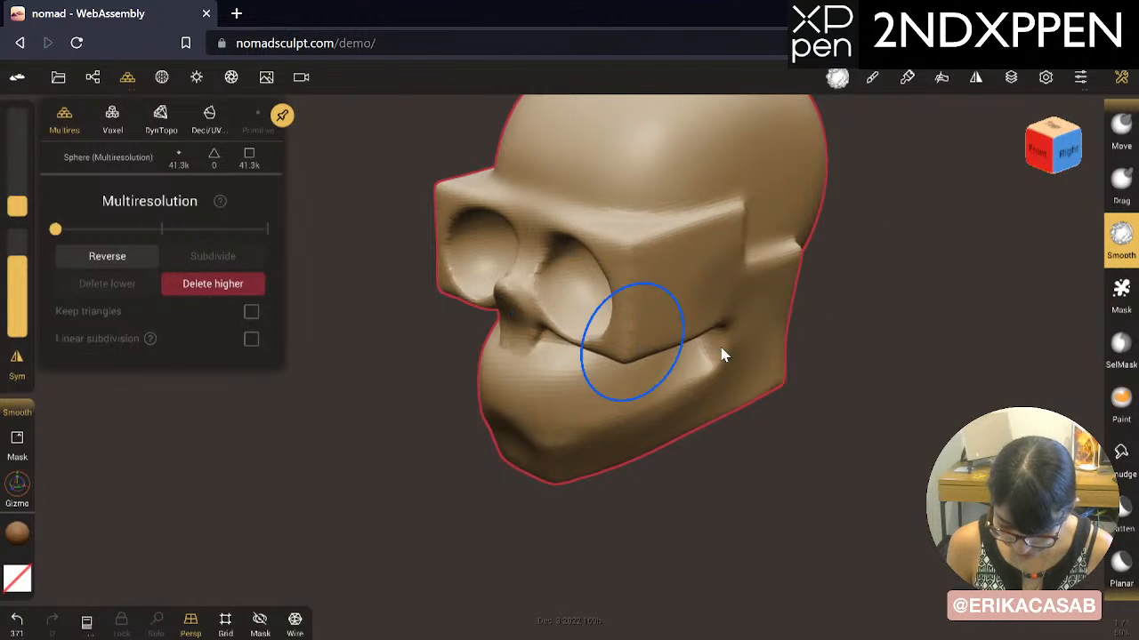
pyautogui.click(1120, 185)
pyautogui.moveTo(880, 356)
pyautogui.mouseDown()
pyautogui.moveTo(873, 227)
pyautogui.moveTo(752, 262)
pyautogui.moveTo(608, 352)
pyautogui.moveTo(661, 358)
pyautogui.mouseUp()
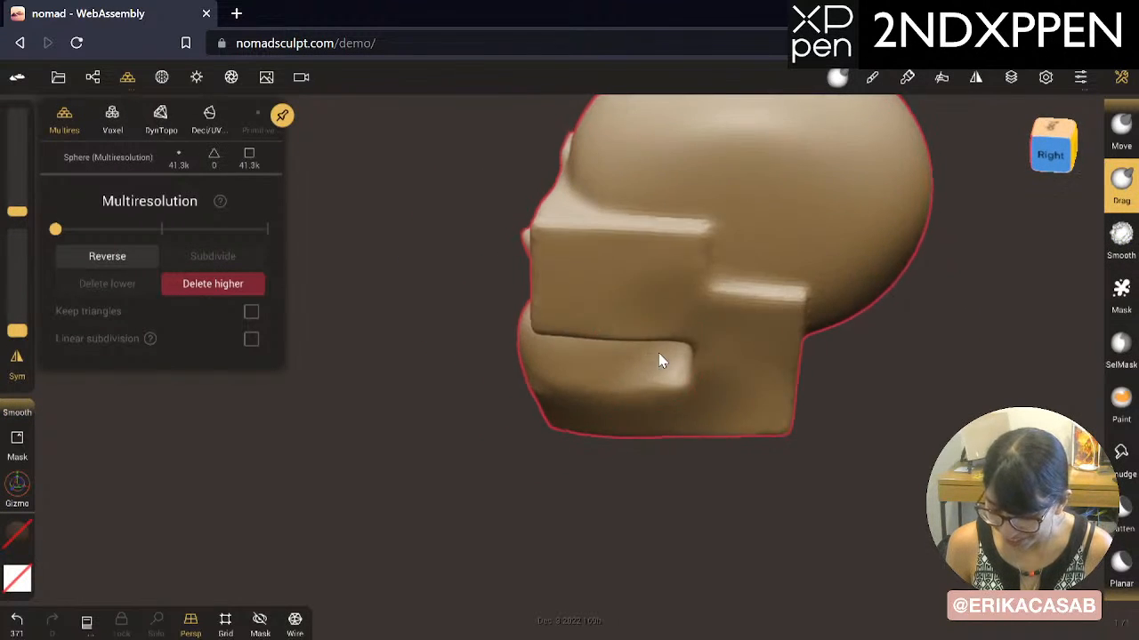
pyautogui.keyDown('shift'); pyautogui.moveTo(745, 277); pyautogui.dragTo(691, 270); pyautogui.keyUp('shift')
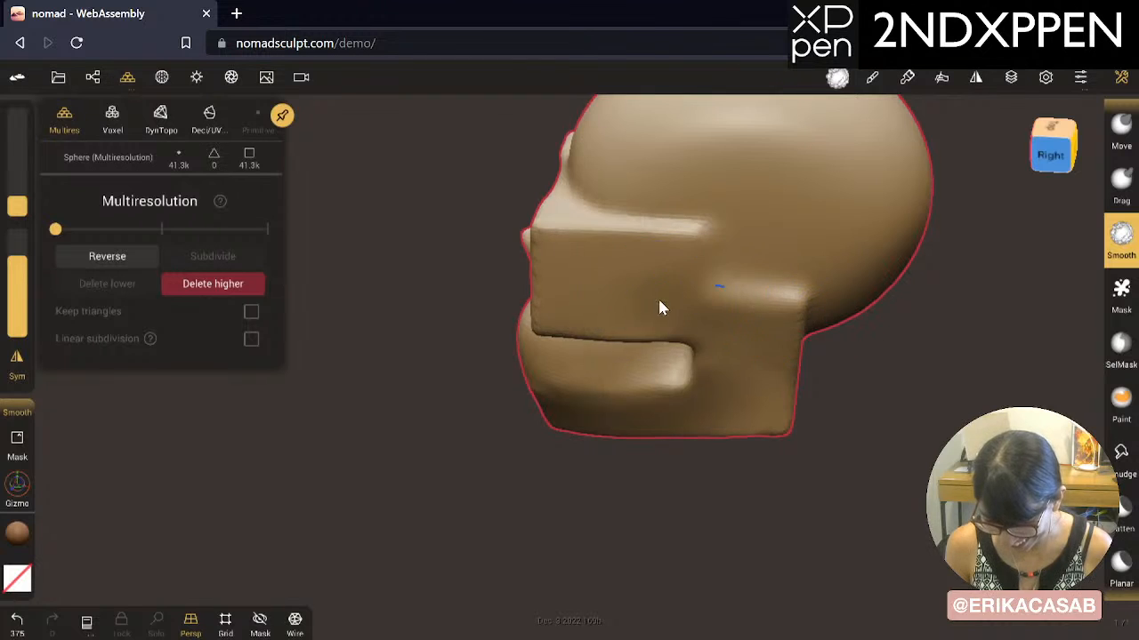
pyautogui.hotkey('ctrl', 'z')
pyautogui.hotkey('ctrl', 'z')
# Step: Pull the rear edge of the jaw's underside with the Drag brush, undoing the last stroke
pyautogui.moveTo(861, 380)
pyautogui.mouseDown()
pyautogui.moveTo(874, 340)
pyautogui.moveTo(884, 376)
pyautogui.moveTo(805, 391)
pyautogui.moveTo(882, 325)
pyautogui.moveTo(699, 234)
pyautogui.moveTo(1096, 208)
pyautogui.mouseUp()
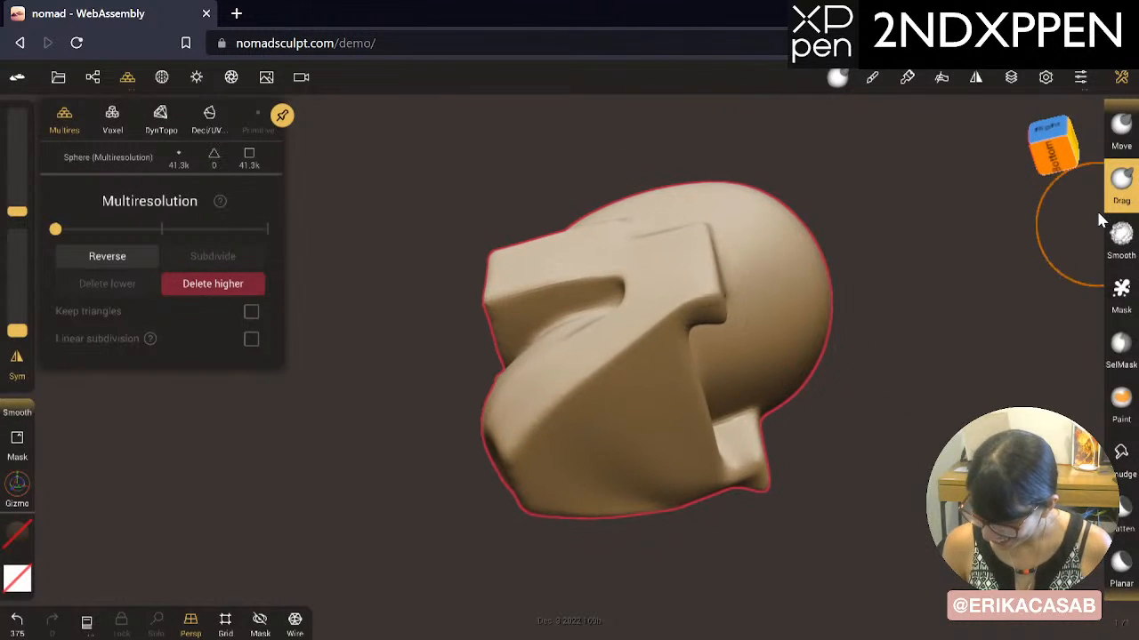
pyautogui.moveTo(1121, 249)
pyautogui.mouseDown()
pyautogui.moveTo(1135, 352)
pyautogui.moveTo(1130, 522)
pyautogui.mouseUp()
pyautogui.click(1121, 287)
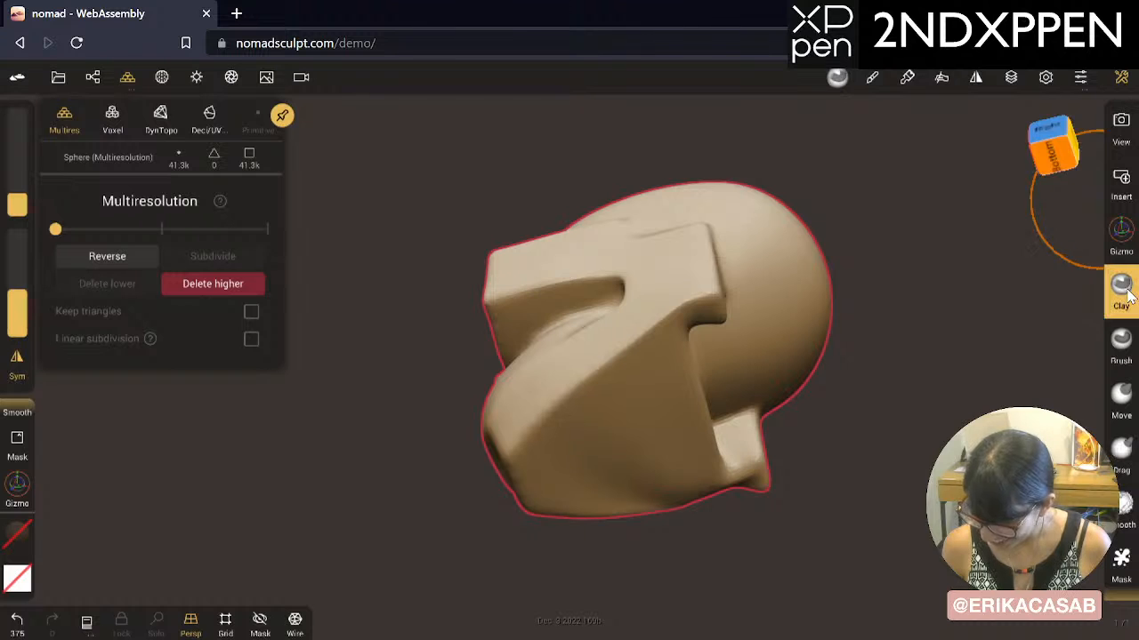
pyautogui.moveTo(868, 488); pyautogui.dragTo(721, 452)
pyautogui.moveTo(810, 365); pyautogui.dragTo(599, 221, button='middle')
pyautogui.click(1121, 451)
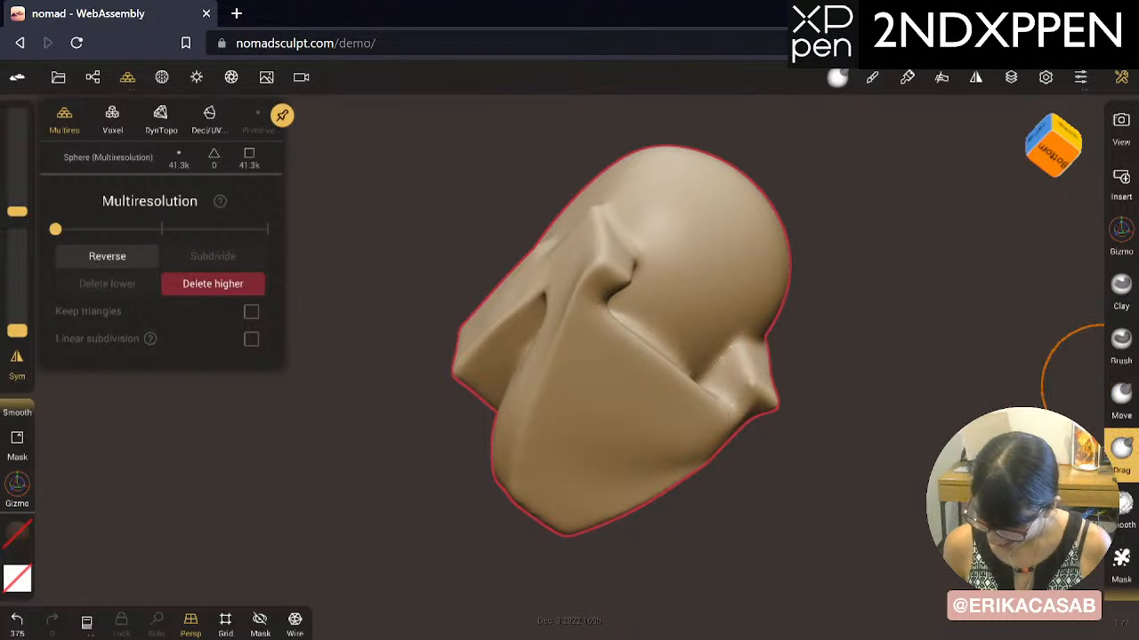
pyautogui.moveTo(629, 319)
pyautogui.mouseDown()
pyautogui.moveTo(642, 373)
pyautogui.moveTo(631, 326)
pyautogui.moveTo(608, 310)
pyautogui.mouseUp()
pyautogui.press('x')
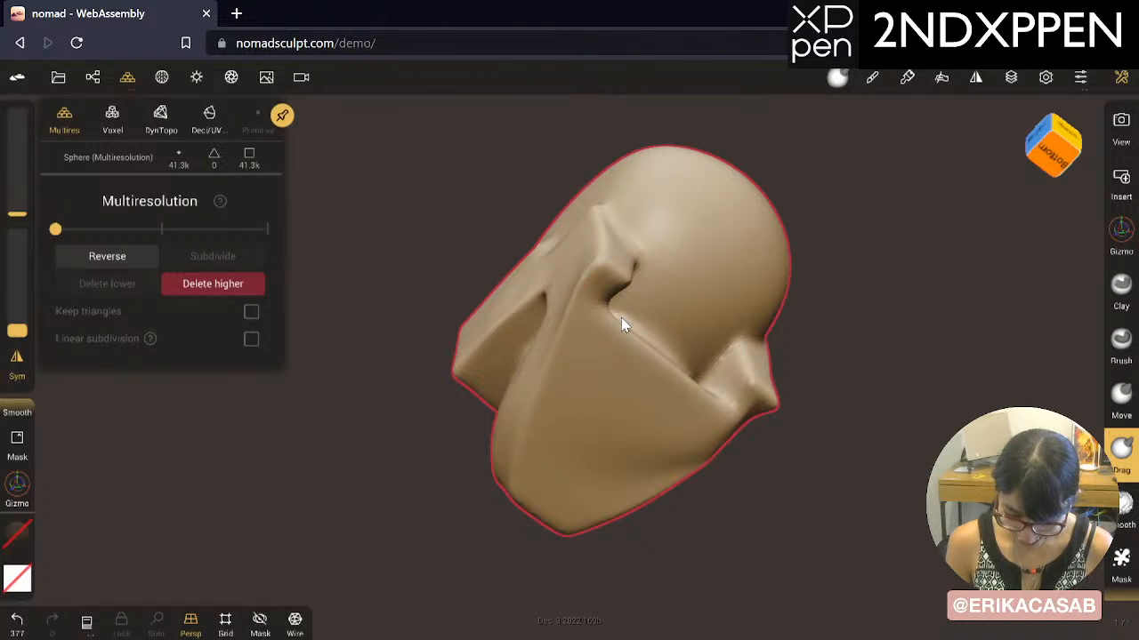
pyautogui.moveTo(658, 342)
pyautogui.mouseDown()
pyautogui.moveTo(649, 352)
pyautogui.moveTo(668, 317)
pyautogui.moveTo(585, 303)
pyautogui.moveTo(610, 309)
pyautogui.mouseUp()
pyautogui.hotkey('ctrl', 'z')
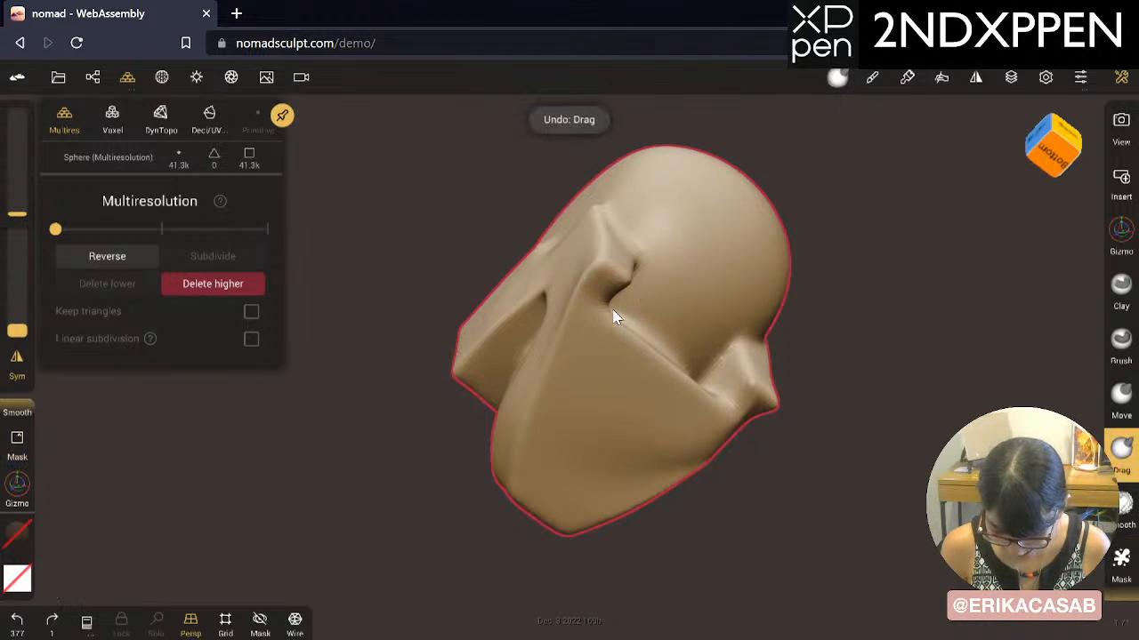
pyautogui.moveTo(800, 338)
pyautogui.mouseDown()
pyautogui.moveTo(797, 363)
pyautogui.moveTo(581, 394)
pyautogui.moveTo(562, 421)
pyautogui.mouseUp()
pyautogui.hotkey('ctrl', 'z')
# Step: Compare the mirror plane on the skull using the Local and World symmetry methods
pyautogui.click(978, 76)
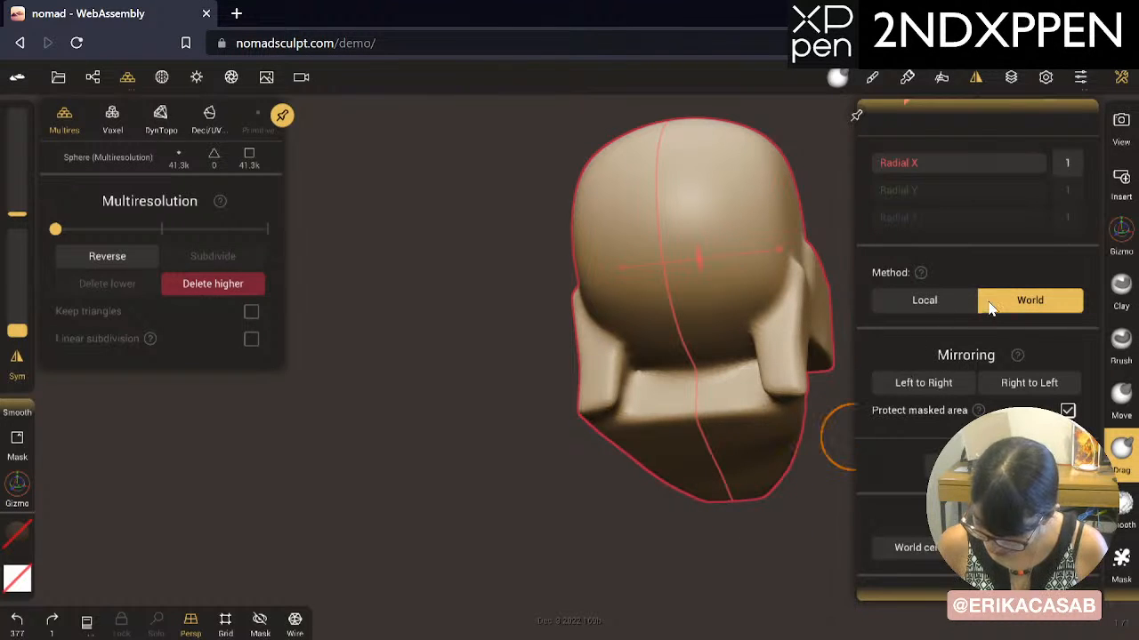
pyautogui.click(784, 541)
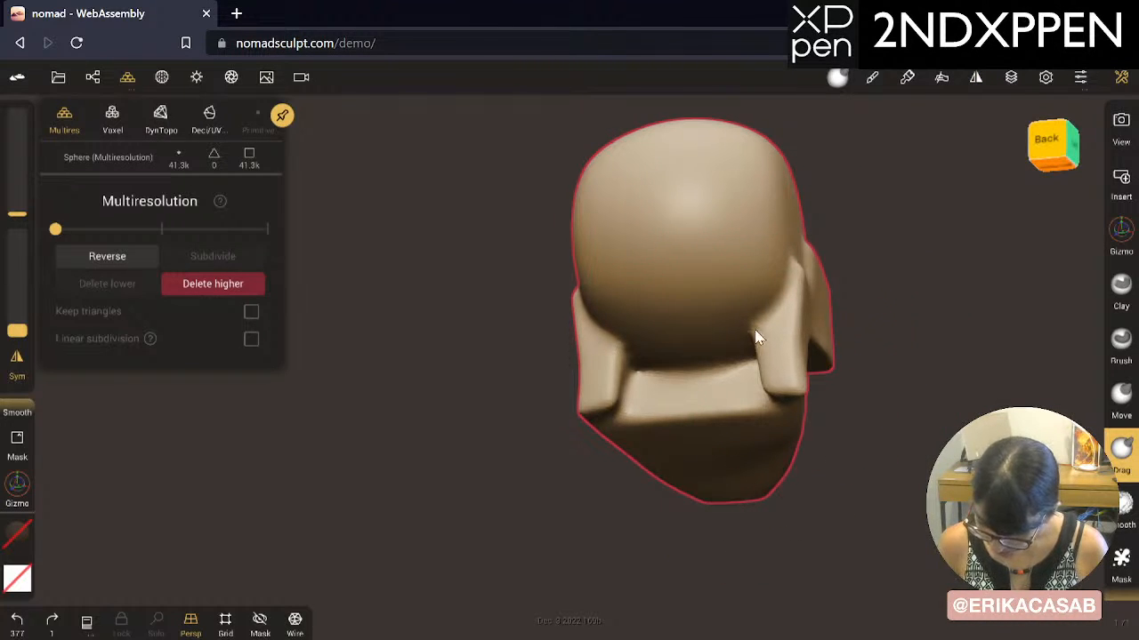
pyautogui.moveTo(754, 331); pyautogui.dragTo(705, 286, button='middle')
pyautogui.click(977, 77)
pyautogui.click(929, 300)
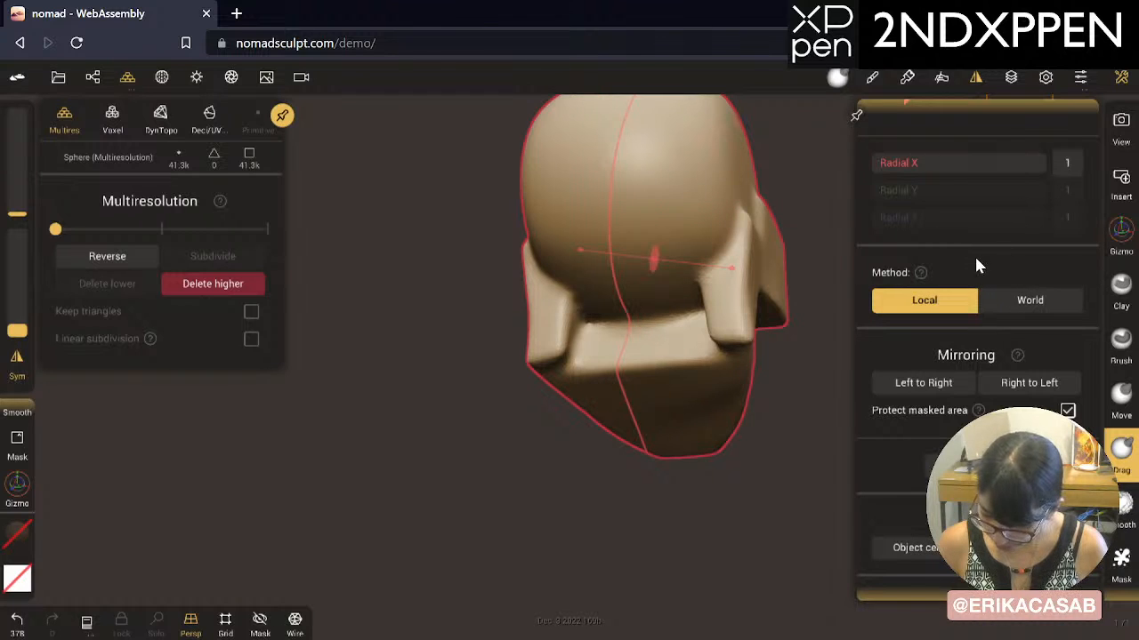
pyautogui.click(1048, 297)
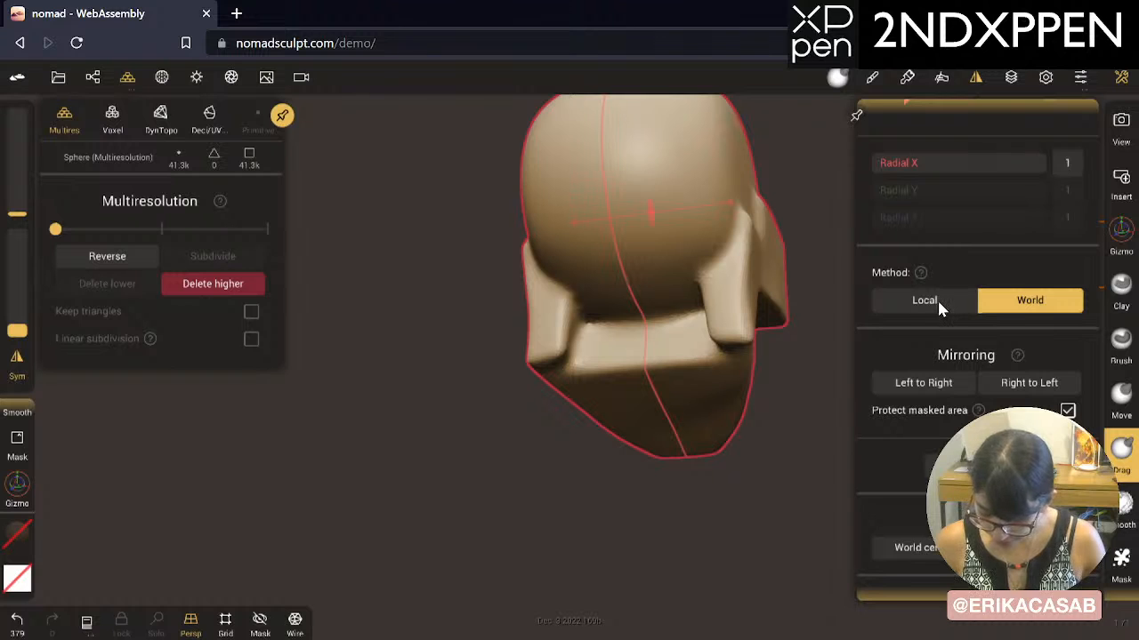
# Step: Adjust the inner corners where the jaw's rear underside meets the side walls with Drag strokes
pyautogui.moveTo(752, 488)
pyautogui.mouseDown()
pyautogui.moveTo(783, 408)
pyautogui.moveTo(769, 266)
pyautogui.moveTo(772, 304)
pyautogui.mouseUp()
pyautogui.moveTo(744, 308); pyautogui.dragTo(730, 338)
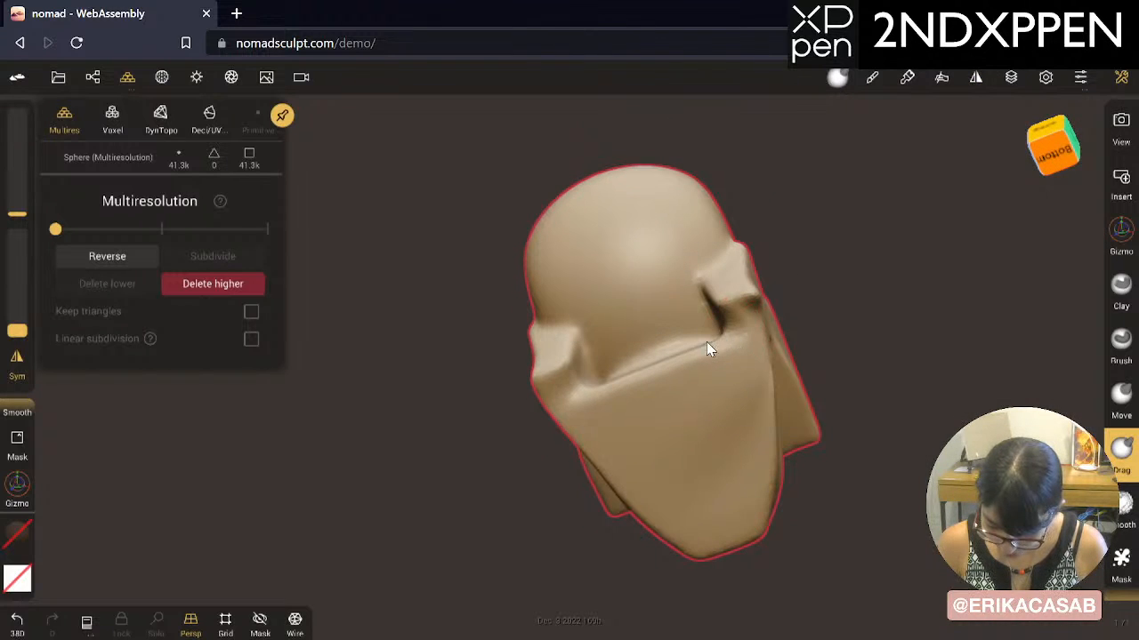
pyautogui.moveTo(620, 369); pyautogui.dragTo(616, 373)
pyautogui.moveTo(732, 328)
pyautogui.mouseDown()
pyautogui.moveTo(648, 349)
pyautogui.moveTo(717, 345)
pyautogui.moveTo(717, 371)
pyautogui.moveTo(745, 322)
pyautogui.mouseUp()
# Step: Flatten the recessed rear wall between the jaw's side blocks using a reduced Flatten brush
pyautogui.moveTo(845, 265); pyautogui.dragTo(908, 399)
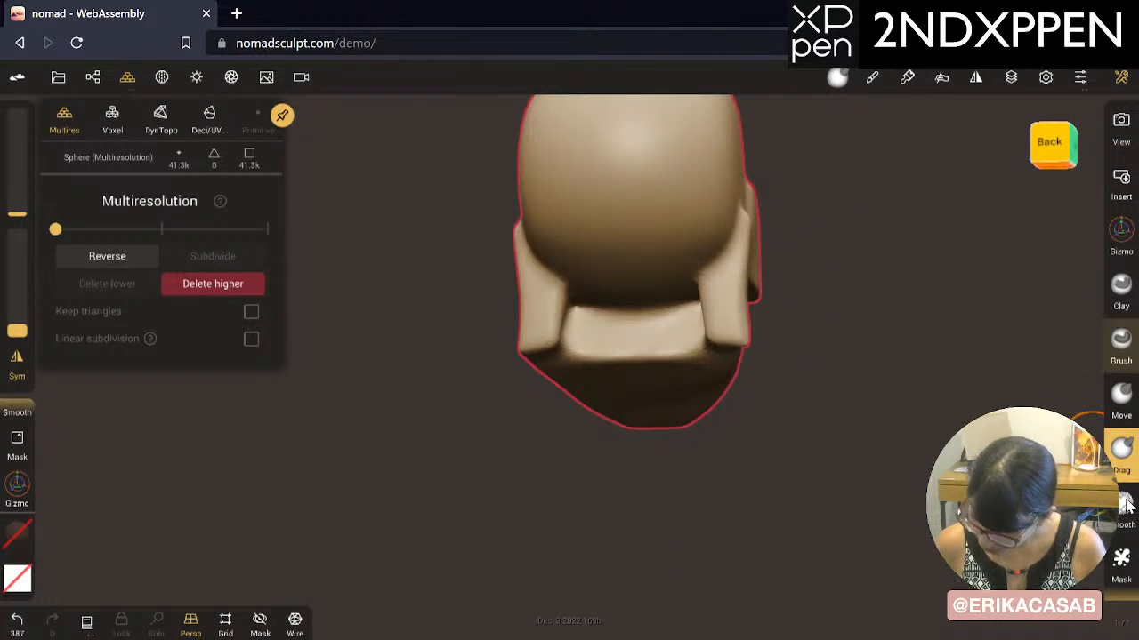
pyautogui.scroll(-5, 1121, 427)
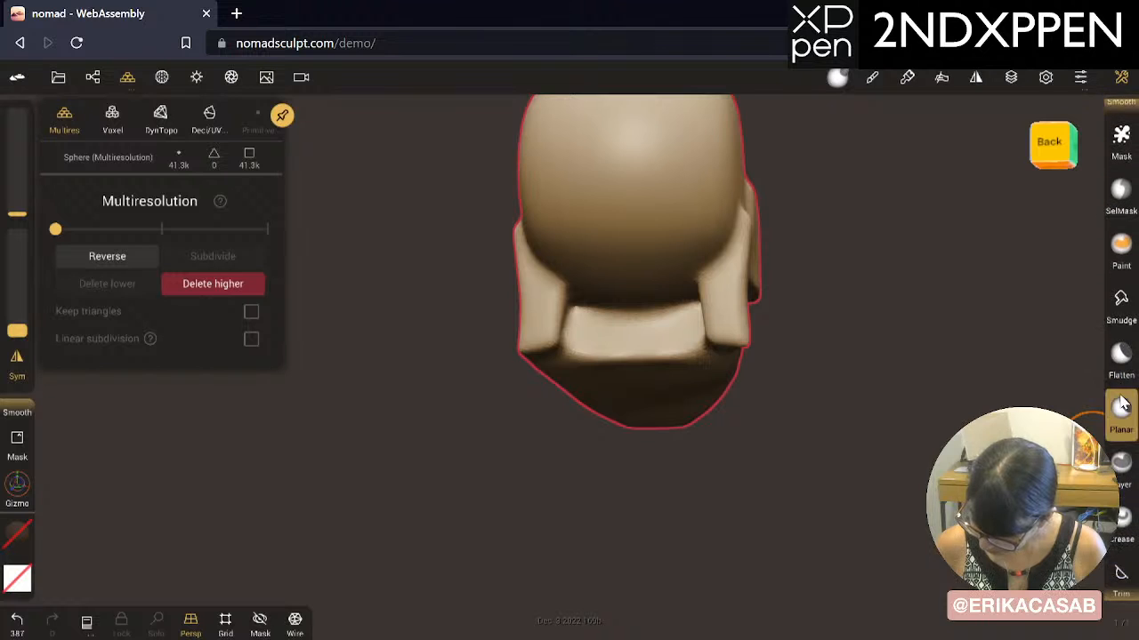
pyautogui.click(1121, 356)
pyautogui.moveTo(824, 342); pyautogui.dragTo(930, 353)
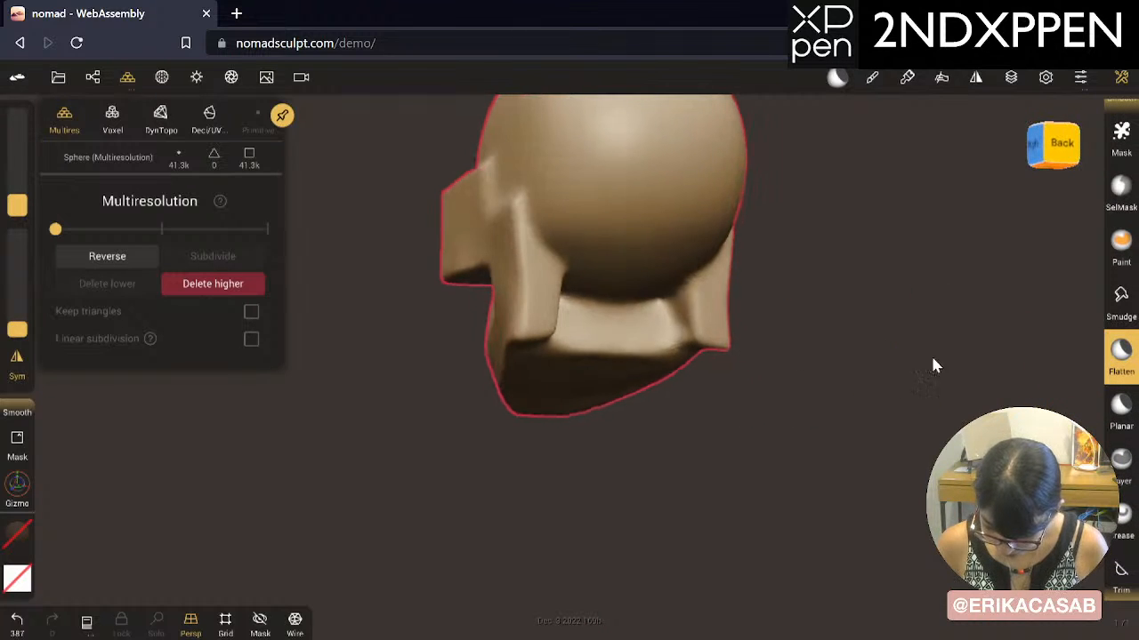
pyautogui.moveTo(673, 320)
pyautogui.mouseDown()
pyautogui.moveTo(651, 316)
pyautogui.moveTo(668, 316)
pyautogui.mouseUp()
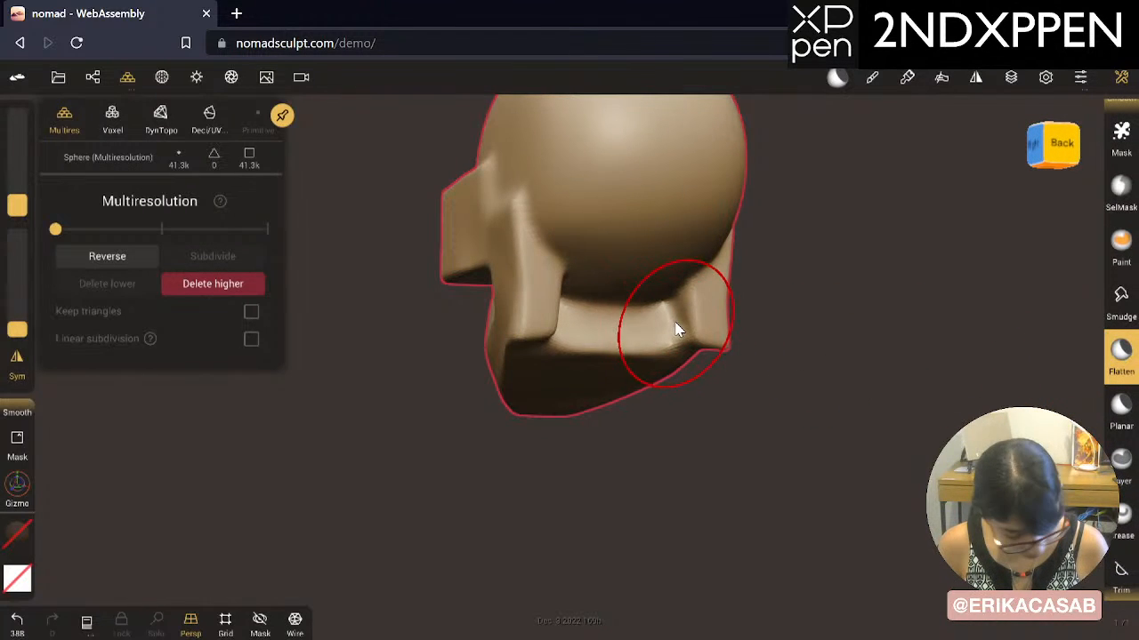
pyautogui.press('x')
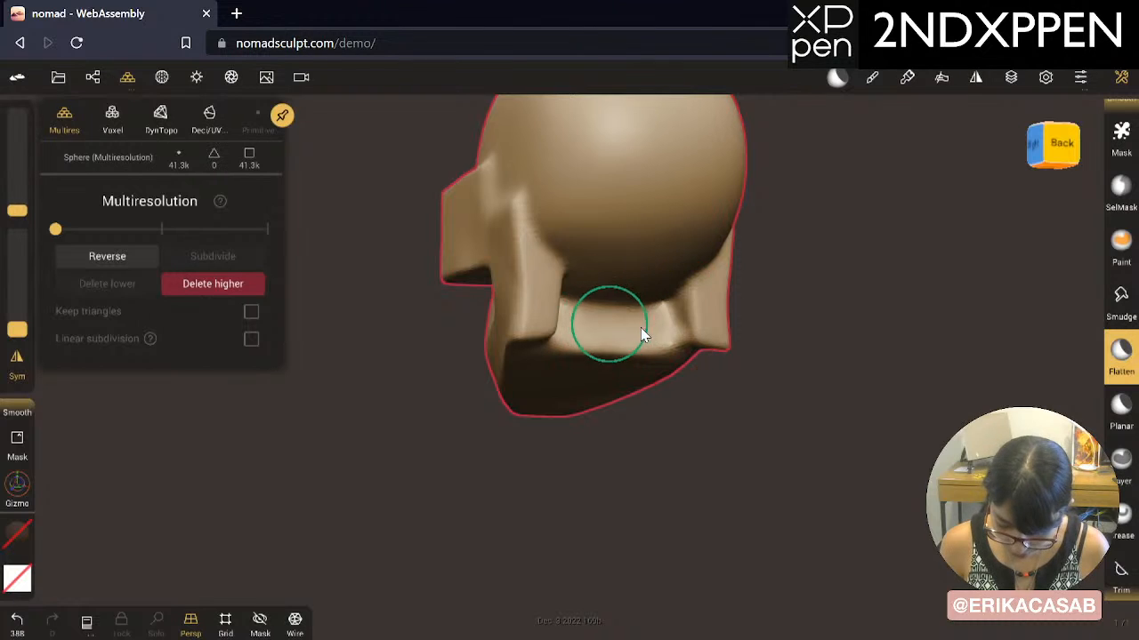
pyautogui.moveTo(676, 314)
pyautogui.mouseDown()
pyautogui.moveTo(667, 321)
pyautogui.moveTo(650, 303)
pyautogui.moveTo(620, 314)
pyautogui.mouseUp()
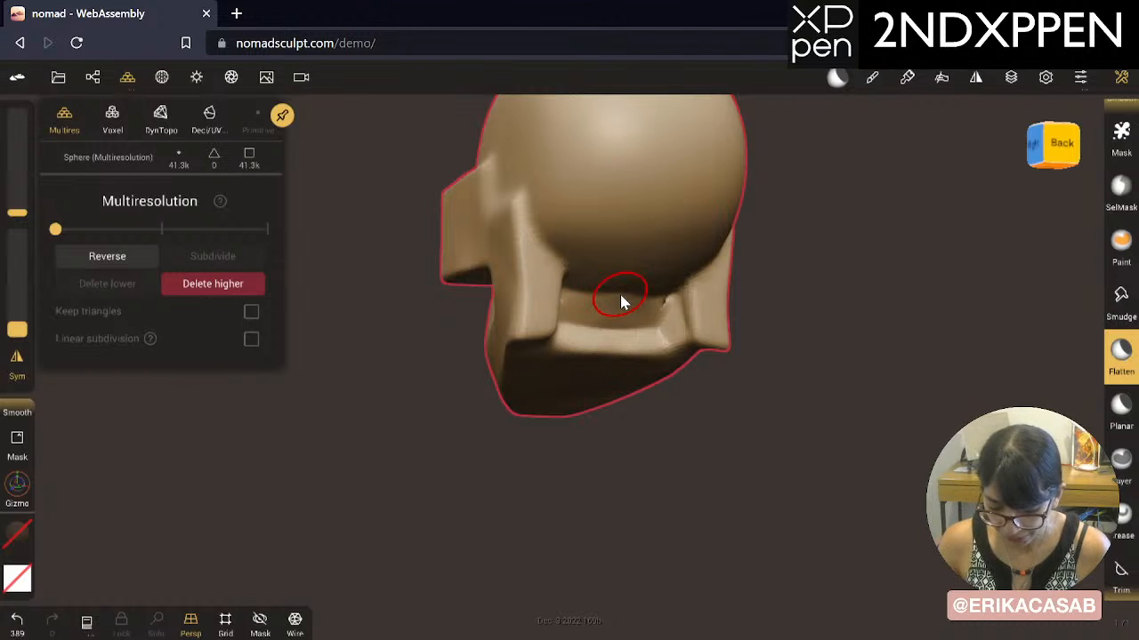
# Step: Smooth the inner corners of the recessed rear wall and the adjoining rear edge of the jaw's underside
pyautogui.keyDown('shift'); pyautogui.moveTo(639, 331); pyautogui.dragTo(666, 325); pyautogui.keyUp('shift')
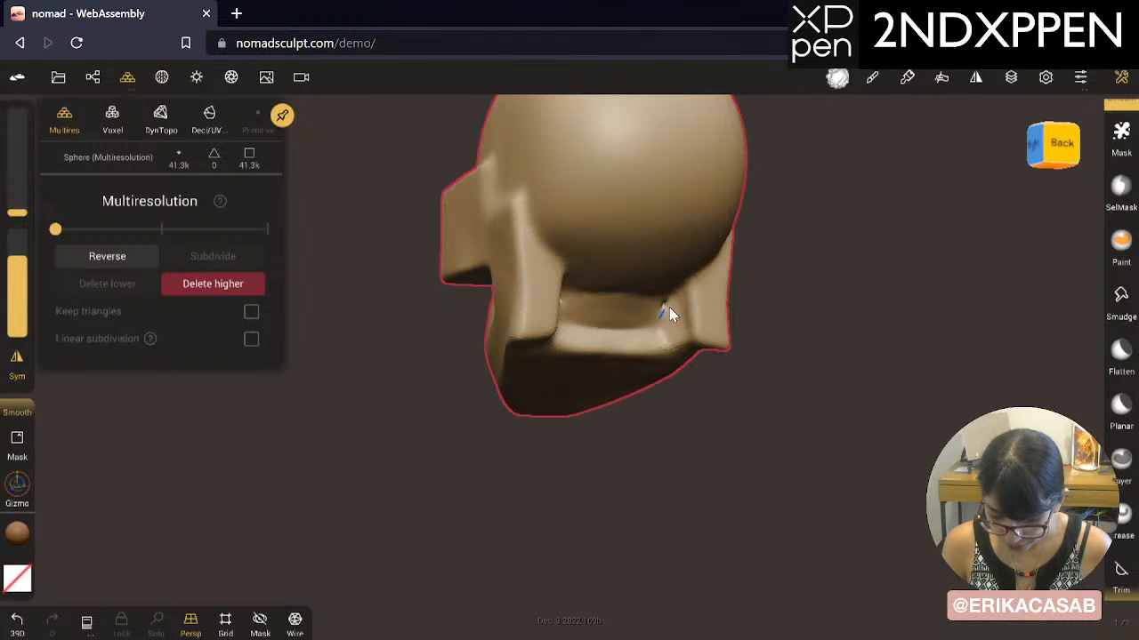
pyautogui.moveTo(804, 306); pyautogui.dragTo(689, 294)
pyautogui.moveTo(663, 351)
pyautogui.keyDown('shift'); pyautogui.mouseDown()
pyautogui.moveTo(682, 326)
pyautogui.moveTo(679, 361)
pyautogui.mouseUp(); pyautogui.keyUp('shift')
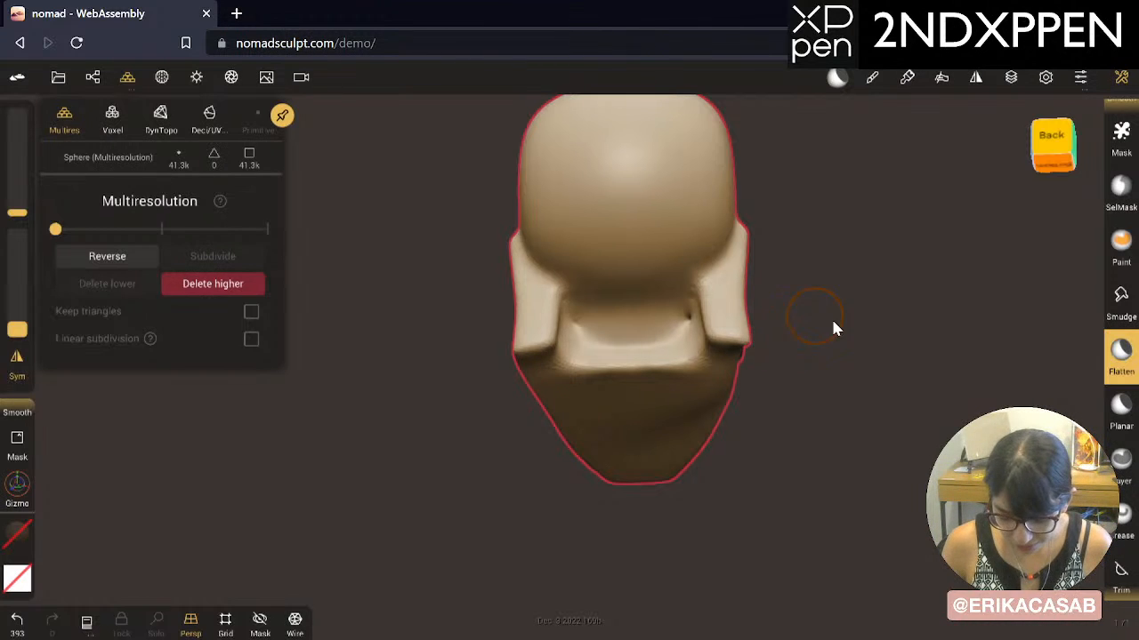
pyautogui.moveTo(832, 324)
pyautogui.mouseDown()
pyautogui.moveTo(812, 362)
pyautogui.moveTo(834, 379)
pyautogui.mouseUp()
pyautogui.keyDown('shift'); pyautogui.moveTo(695, 316); pyautogui.dragTo(673, 357); pyautogui.keyUp('shift')
pyautogui.moveTo(785, 356); pyautogui.dragTo(781, 233)
pyautogui.keyDown('shift'); pyautogui.moveTo(706, 356); pyautogui.dragTo(722, 392); pyautogui.keyUp('shift')
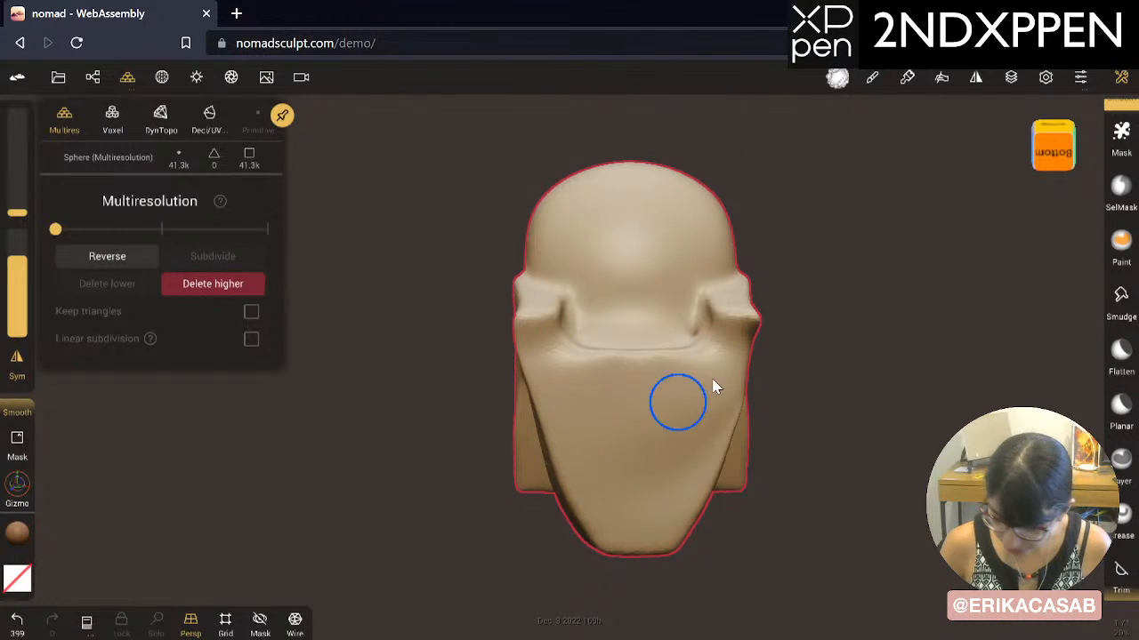
# Step: Pull the rear side edge of the jaw's underside slightly outward with an enlarged Drag brush
pyautogui.moveTo(1123, 229); pyautogui.dragTo(1106, 451)
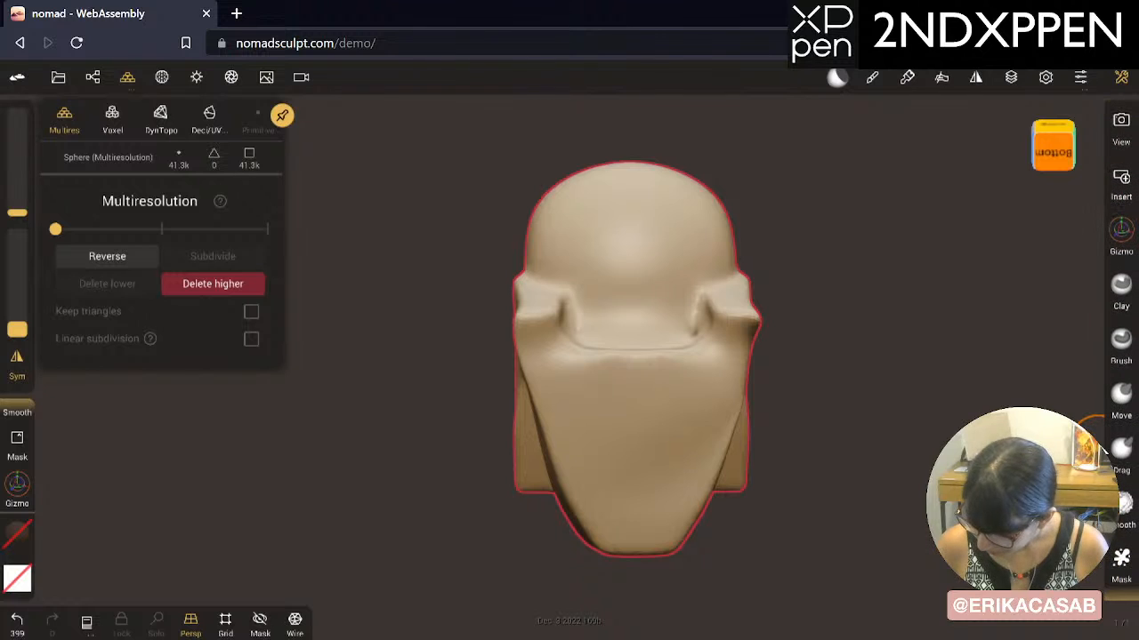
pyautogui.click(1120, 459)
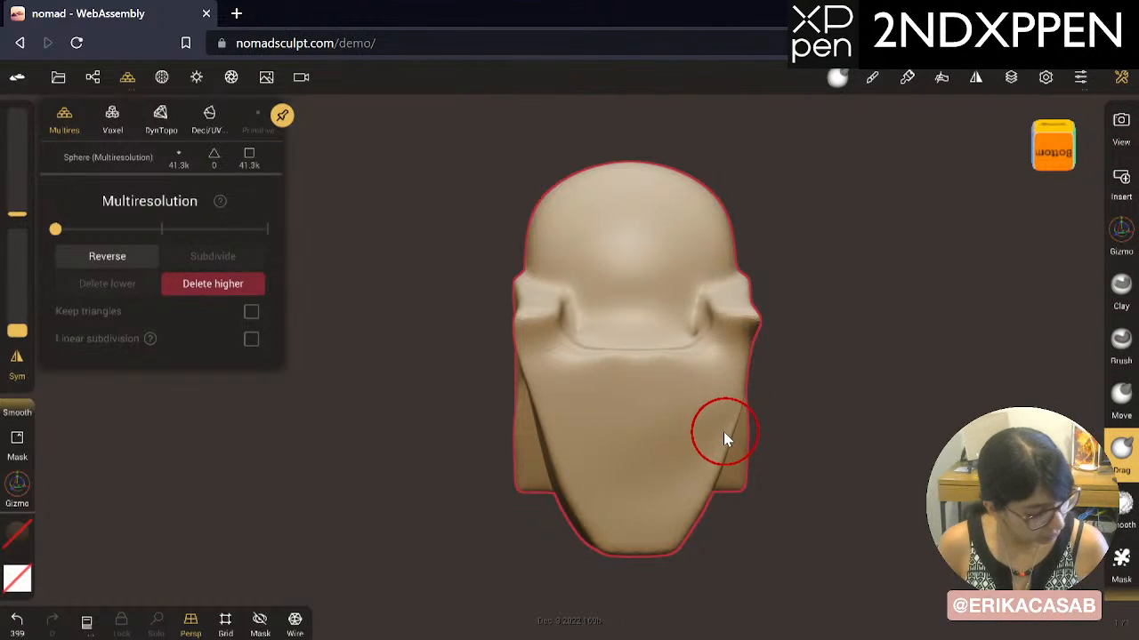
pyautogui.press('x')
pyautogui.press('x')
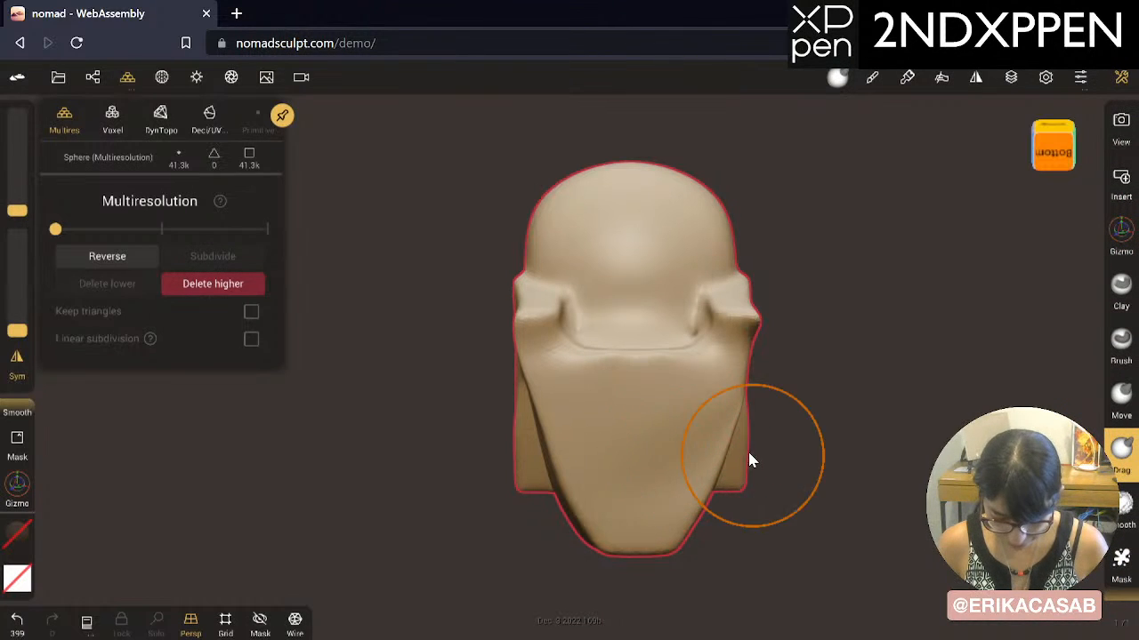
pyautogui.press('x')
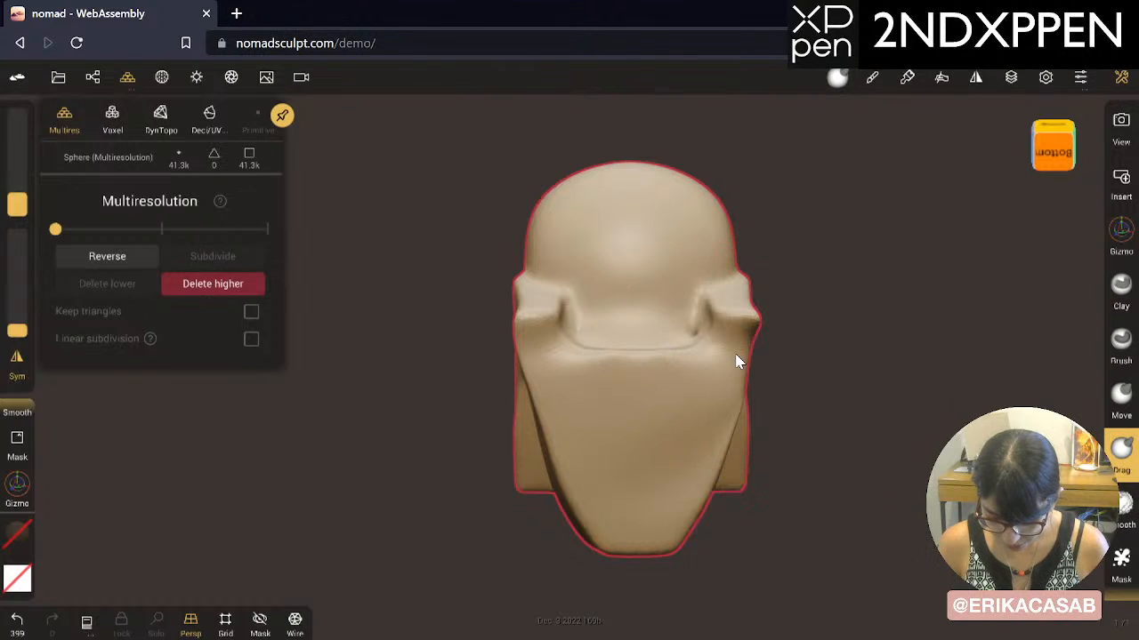
pyautogui.moveTo(736, 356); pyautogui.dragTo(749, 355)
# Step: Fill the step between the eye block's side and the rear jaw block with Clay strokes, undoing the first stroke
pyautogui.moveTo(807, 267)
pyautogui.mouseDown()
pyautogui.moveTo(809, 417)
pyautogui.moveTo(913, 409)
pyautogui.moveTo(755, 389)
pyautogui.moveTo(871, 397)
pyautogui.moveTo(928, 349)
pyautogui.mouseUp()
pyautogui.press('c')
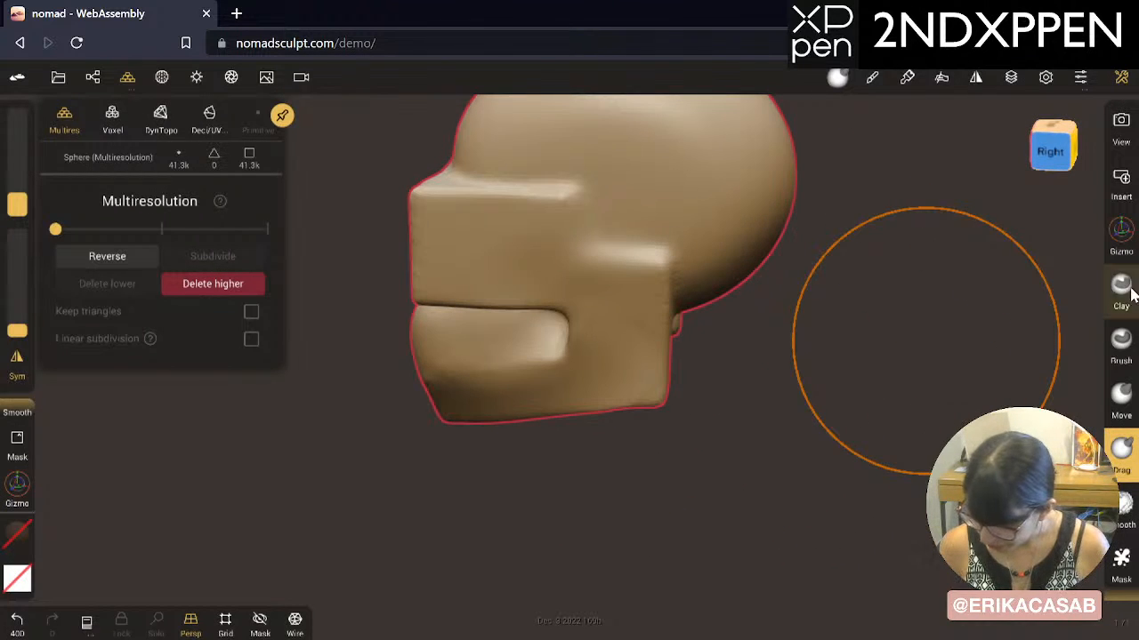
pyautogui.moveTo(658, 240)
pyautogui.mouseDown()
pyautogui.moveTo(564, 242)
pyautogui.moveTo(661, 223)
pyautogui.moveTo(552, 240)
pyautogui.moveTo(611, 239)
pyautogui.moveTo(559, 237)
pyautogui.moveTo(569, 246)
pyautogui.moveTo(562, 227)
pyautogui.moveTo(655, 269)
pyautogui.moveTo(567, 246)
pyautogui.moveTo(641, 241)
pyautogui.moveTo(572, 242)
pyautogui.moveTo(653, 270)
pyautogui.moveTo(640, 370)
pyautogui.mouseUp()
pyautogui.hotkey('ctrl', 'z')
pyautogui.press('x')
pyautogui.moveTo(779, 407); pyautogui.dragTo(790, 365)
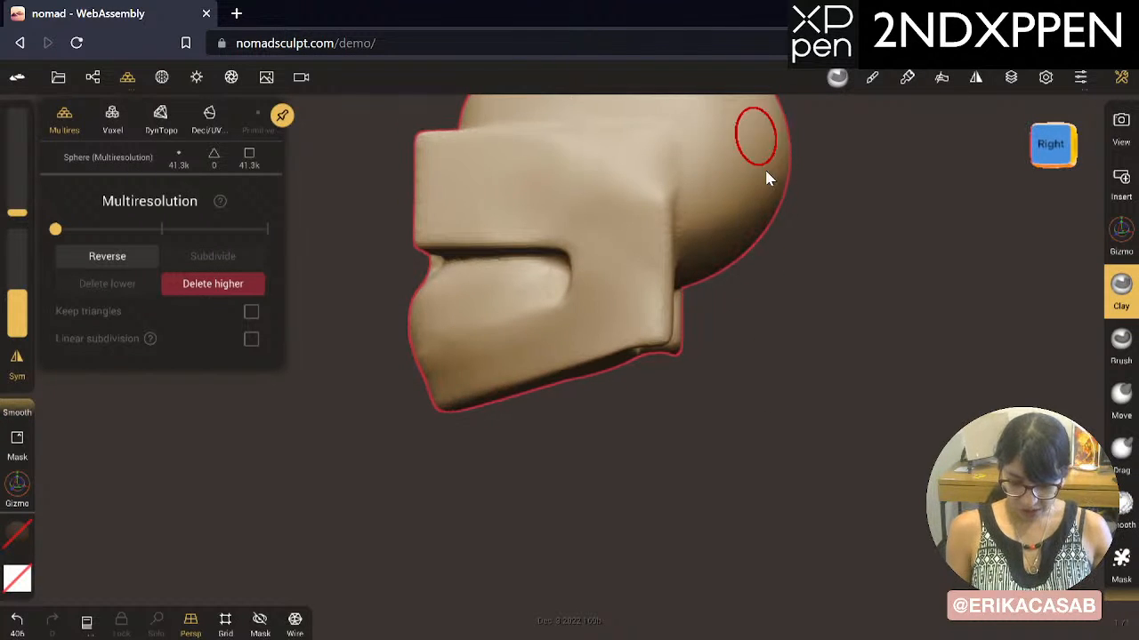
pyautogui.moveTo(738, 435); pyautogui.dragTo(736, 507)
pyautogui.moveTo(578, 189)
pyautogui.mouseDown()
pyautogui.moveTo(661, 191)
pyautogui.moveTo(658, 252)
pyautogui.moveTo(646, 205)
pyautogui.moveTo(562, 189)
pyautogui.moveTo(611, 224)
pyautogui.moveTo(654, 209)
pyautogui.mouseUp()
pyautogui.moveTo(814, 306)
pyautogui.mouseDown()
pyautogui.moveTo(750, 483)
pyautogui.moveTo(757, 465)
pyautogui.moveTo(724, 454)
pyautogui.mouseUp()
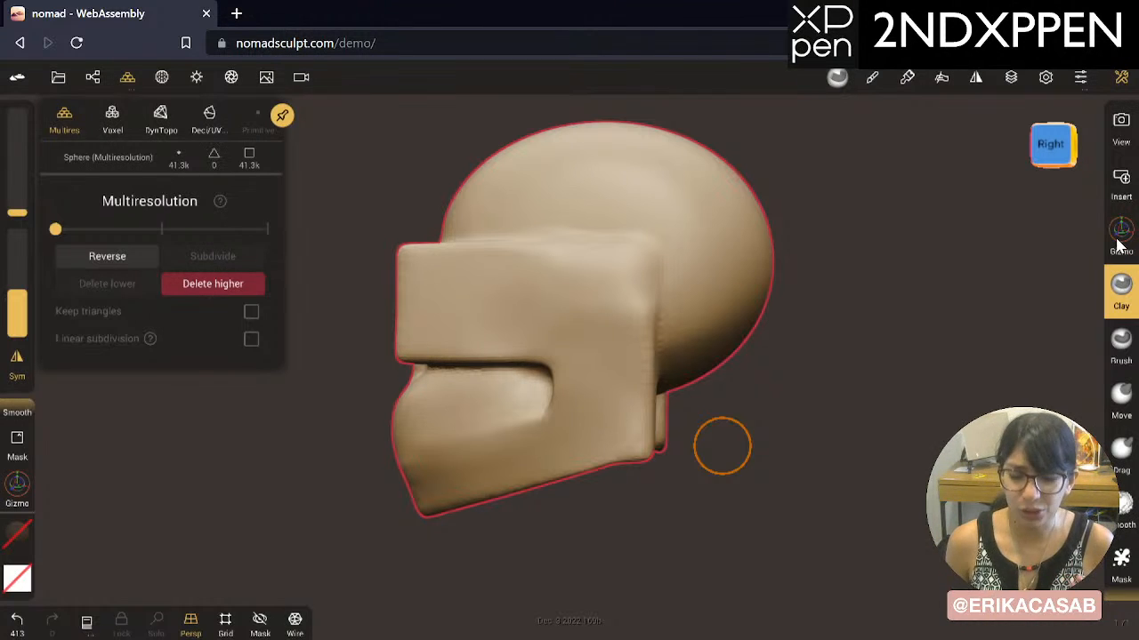
pyautogui.moveTo(750, 412)
pyautogui.mouseDown()
pyautogui.moveTo(834, 457)
pyautogui.moveTo(681, 445)
pyautogui.moveTo(719, 513)
pyautogui.moveTo(797, 487)
pyautogui.moveTo(744, 478)
pyautogui.mouseUp()
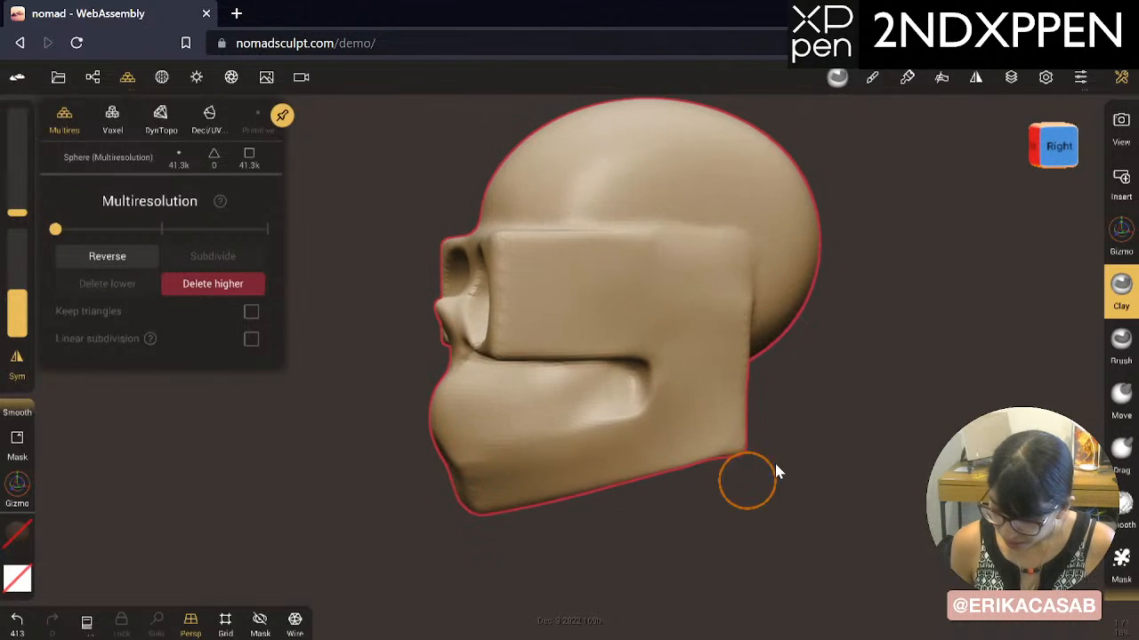
# Step: Pull the outer side of the eye socket backward with Drag strokes, reducing the brush radius after the first stroke
pyautogui.click(1123, 454)
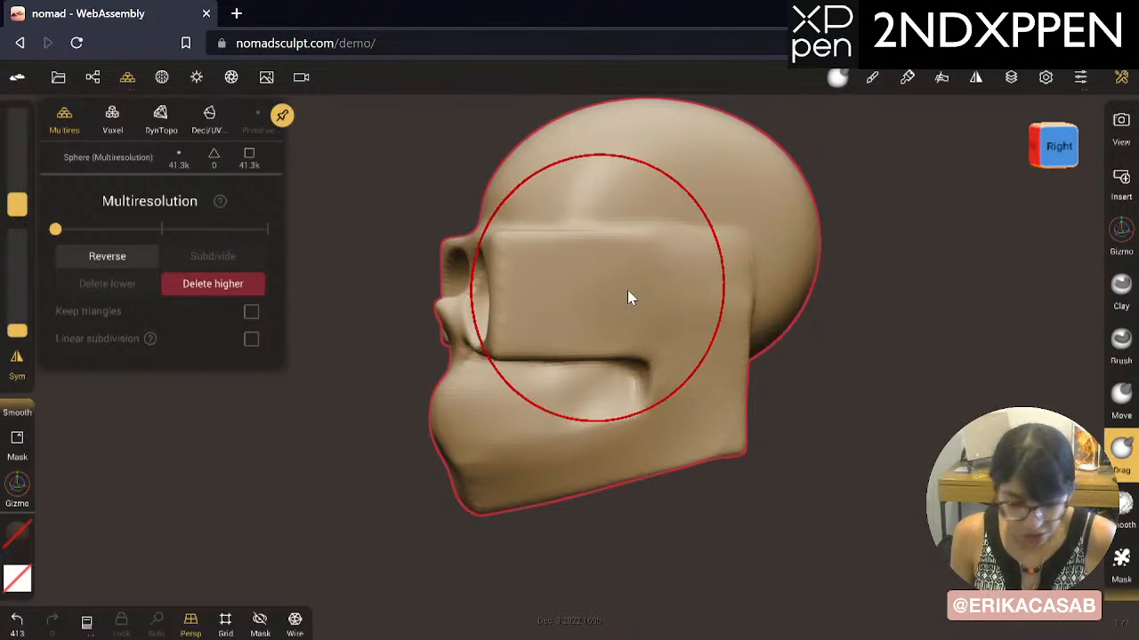
pyautogui.moveTo(649, 300)
pyautogui.mouseDown()
pyautogui.moveTo(521, 292)
pyautogui.moveTo(537, 294)
pyautogui.mouseUp()
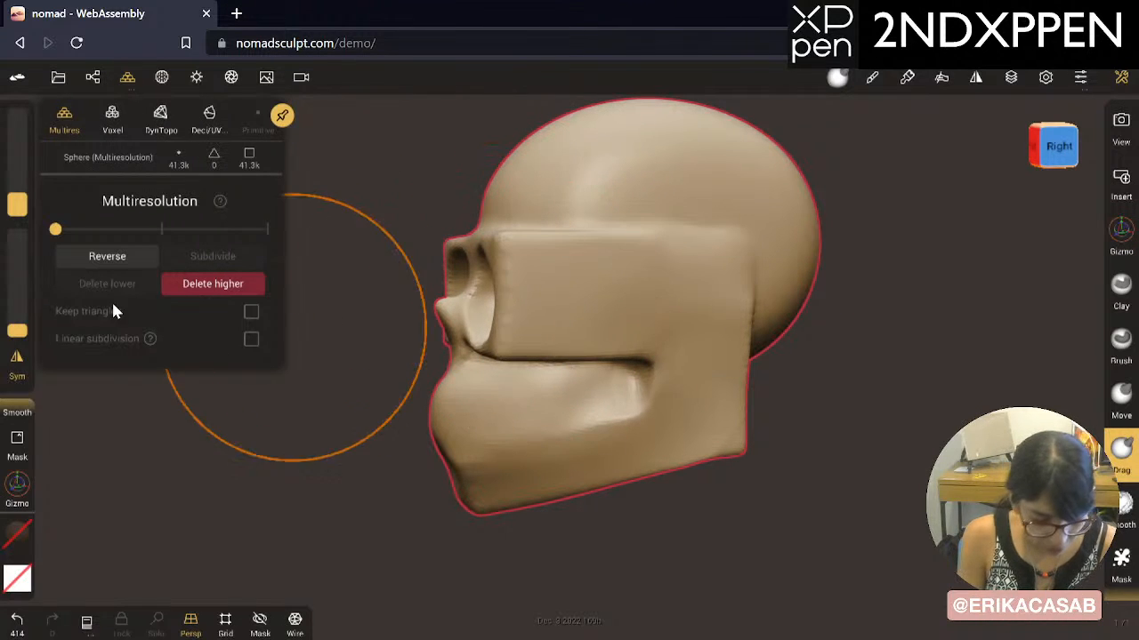
pyautogui.moveTo(16, 198); pyautogui.dragTo(23, 223)
pyautogui.moveTo(449, 286)
pyautogui.mouseDown()
pyautogui.moveTo(583, 295)
pyautogui.moveTo(511, 299)
pyautogui.mouseUp()
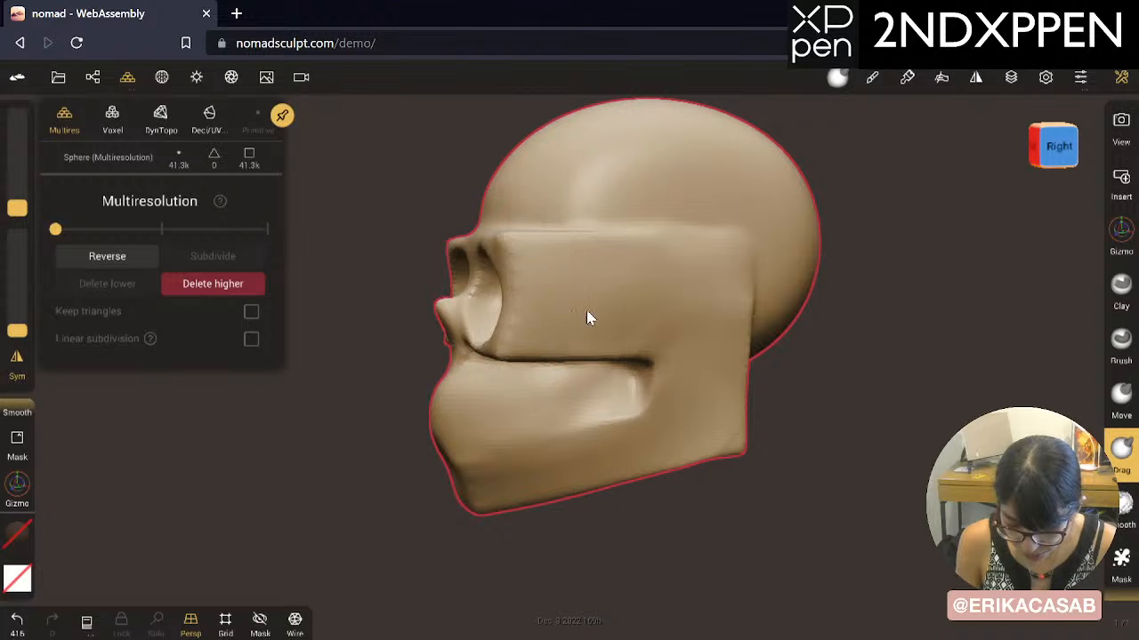
pyautogui.moveTo(650, 313)
pyautogui.mouseDown()
pyautogui.moveTo(551, 307)
pyautogui.moveTo(570, 287)
pyautogui.mouseUp()
pyautogui.moveTo(406, 452); pyautogui.dragTo(756, 467)
pyautogui.moveTo(947, 387); pyautogui.dragTo(861, 360)
pyautogui.moveTo(863, 283); pyautogui.dragTo(803, 274)
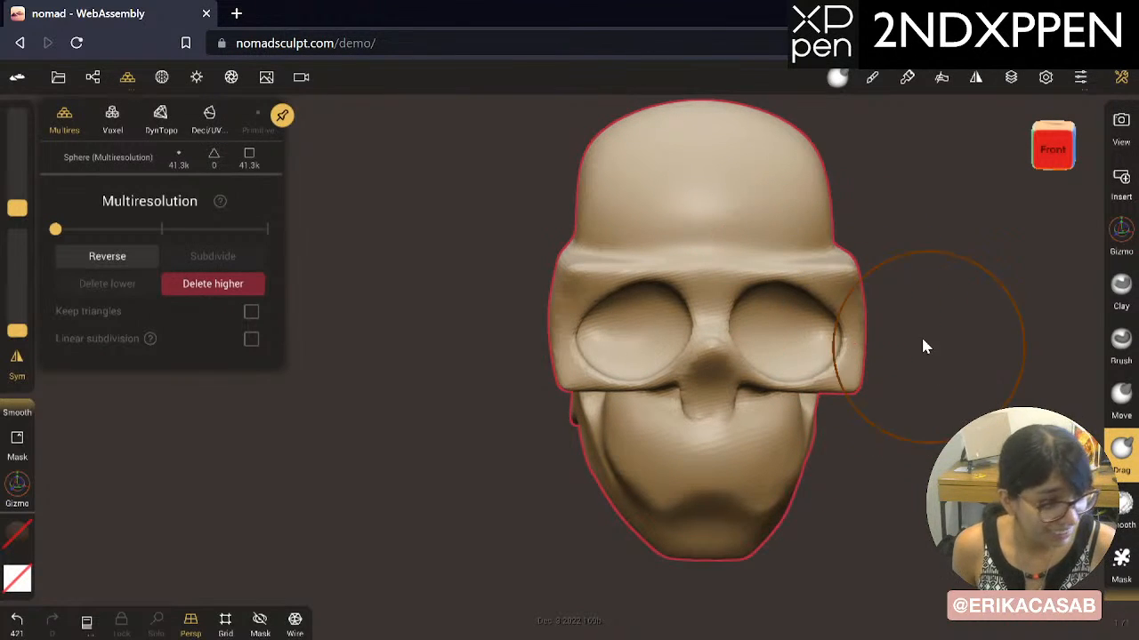
# Step: Build up the upper jaw beside the nose and below the eye block with stronger Clay strokes, smoothing the area and undoing poor strokes
pyautogui.moveTo(837, 388); pyautogui.dragTo(750, 409, button='middle')
pyautogui.moveTo(833, 403); pyautogui.dragTo(720, 376)
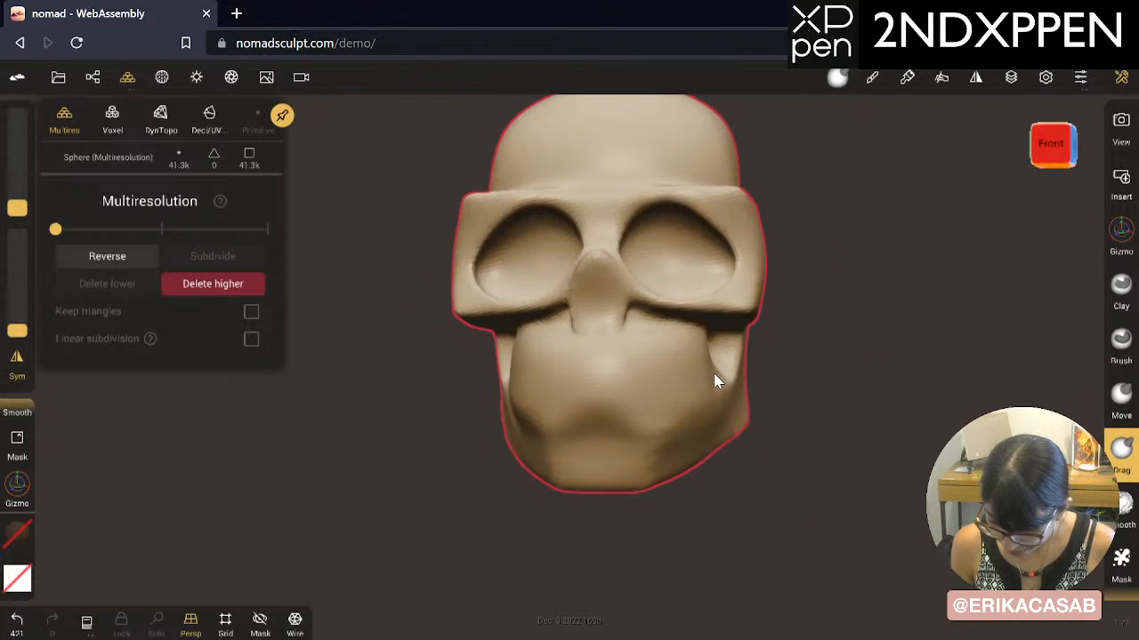
pyautogui.click(1118, 294)
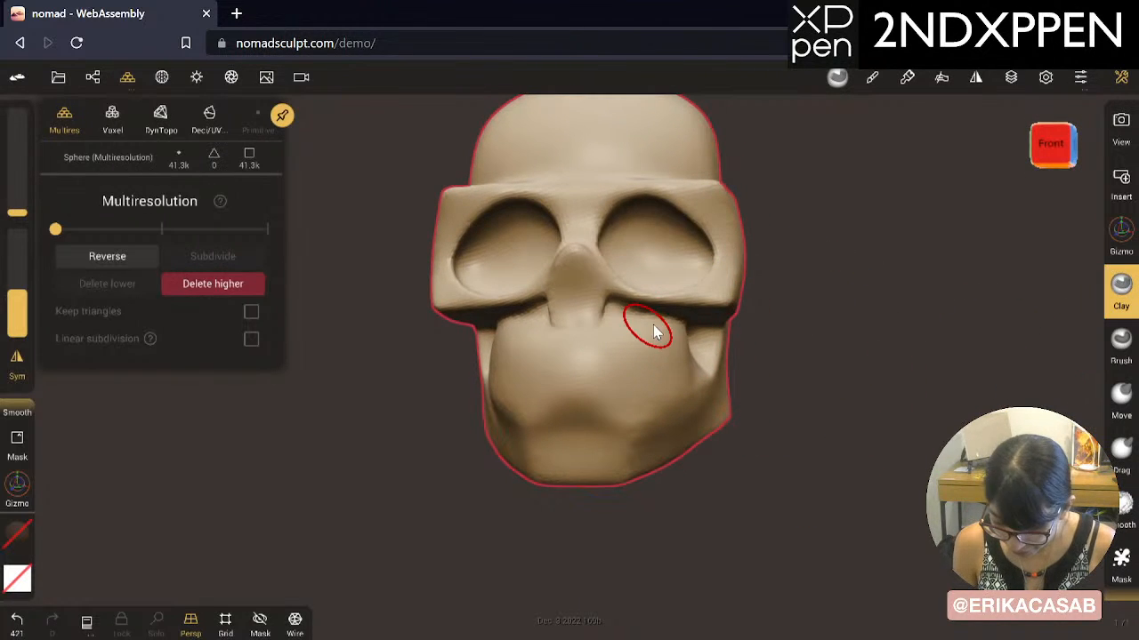
pyautogui.moveTo(632, 332)
pyautogui.mouseDown()
pyautogui.moveTo(621, 312)
pyautogui.moveTo(642, 315)
pyautogui.moveTo(642, 344)
pyautogui.moveTo(650, 331)
pyautogui.mouseUp()
pyautogui.hotkey('ctrl', 'z')
pyautogui.moveTo(654, 315)
pyautogui.mouseDown()
pyautogui.moveTo(659, 345)
pyautogui.moveTo(625, 350)
pyautogui.moveTo(686, 330)
pyautogui.moveTo(674, 323)
pyautogui.mouseUp()
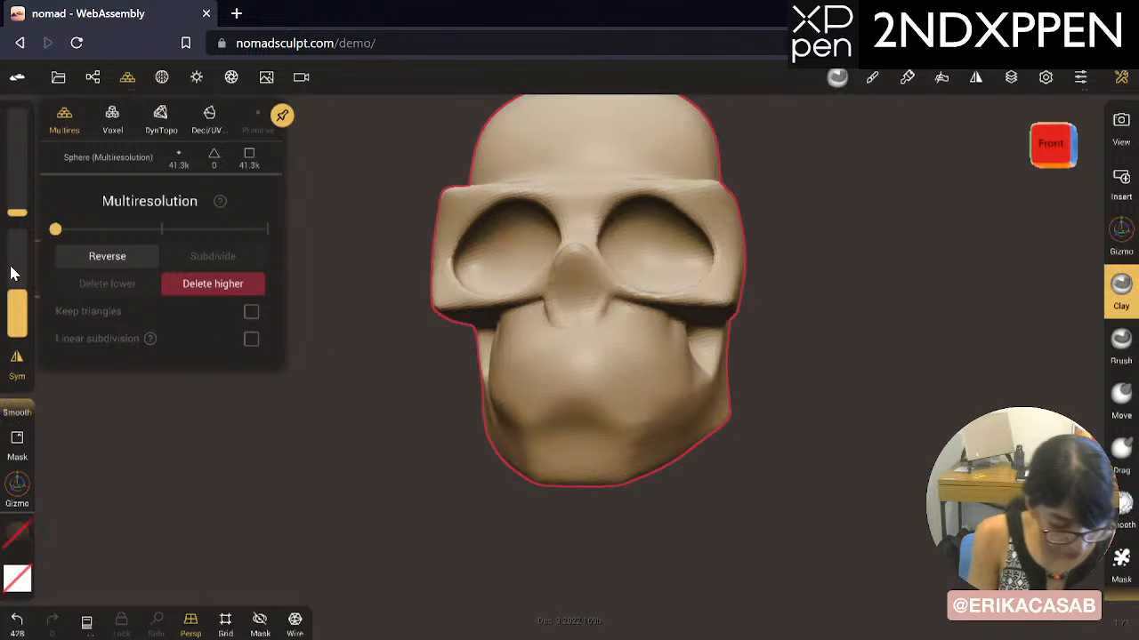
pyautogui.moveTo(17, 266)
pyautogui.mouseDown()
pyautogui.moveTo(51, 133)
pyautogui.moveTo(32, 254)
pyautogui.mouseUp()
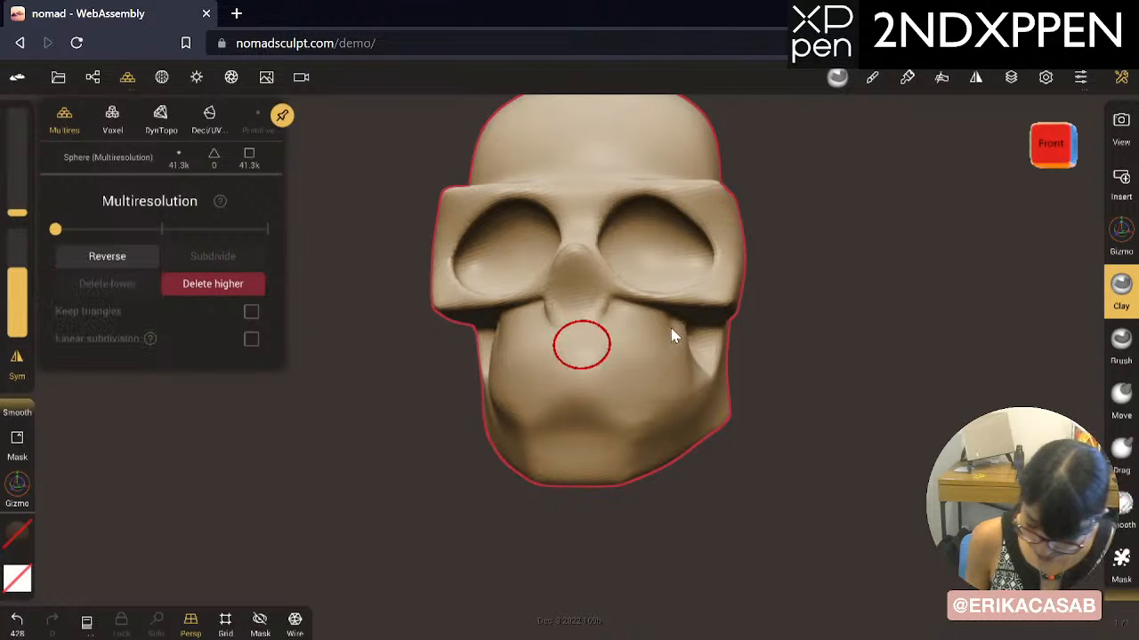
pyautogui.moveTo(672, 325)
pyautogui.keyDown('shift'); pyautogui.mouseDown()
pyautogui.moveTo(634, 315)
pyautogui.moveTo(655, 359)
pyautogui.mouseUp(); pyautogui.keyUp('shift')
pyautogui.hotkey('ctrl', 'z')
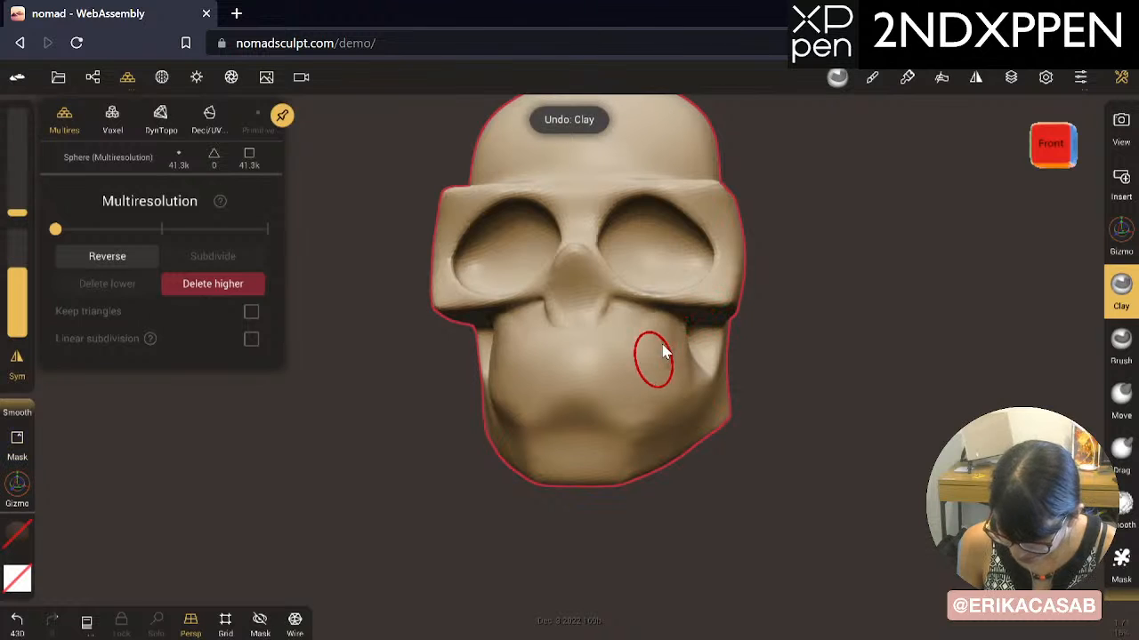
pyautogui.moveTo(646, 308)
pyautogui.keyDown('shift'); pyautogui.mouseDown()
pyautogui.moveTo(623, 352)
pyautogui.moveTo(641, 363)
pyautogui.moveTo(722, 364)
pyautogui.moveTo(749, 437)
pyautogui.moveTo(569, 421)
pyautogui.mouseUp(); pyautogui.keyUp('shift')
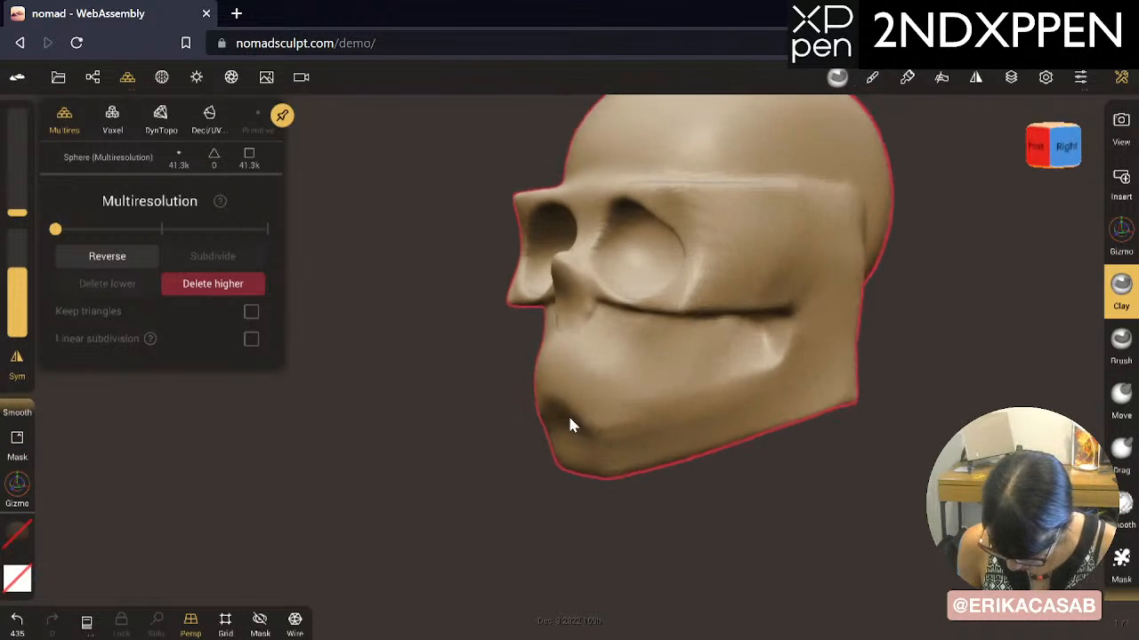
# Step: Rework the side of the mouth block with Clay and blend it toward the chin with Smooth strokes
pyautogui.moveTo(757, 351)
pyautogui.mouseDown()
pyautogui.moveTo(694, 371)
pyautogui.moveTo(685, 357)
pyautogui.moveTo(623, 347)
pyautogui.mouseUp()
pyautogui.hotkey('ctrl', 'z')
pyautogui.moveTo(829, 445); pyautogui.dragTo(656, 356)
pyautogui.moveTo(761, 367)
pyautogui.keyDown('shift'); pyautogui.mouseDown()
pyautogui.moveTo(640, 331)
pyautogui.moveTo(656, 382)
pyautogui.mouseUp(); pyautogui.keyUp('shift')
pyautogui.keyDown('shift'); pyautogui.moveTo(734, 386); pyautogui.dragTo(616, 392); pyautogui.keyUp('shift')
pyautogui.moveTo(484, 447)
pyautogui.mouseDown()
pyautogui.moveTo(637, 521)
pyautogui.moveTo(663, 507)
pyautogui.mouseUp()
pyautogui.moveTo(737, 349)
pyautogui.keyDown('shift'); pyautogui.mouseDown()
pyautogui.moveTo(621, 409)
pyautogui.moveTo(583, 385)
pyautogui.mouseUp(); pyautogui.keyUp('shift')
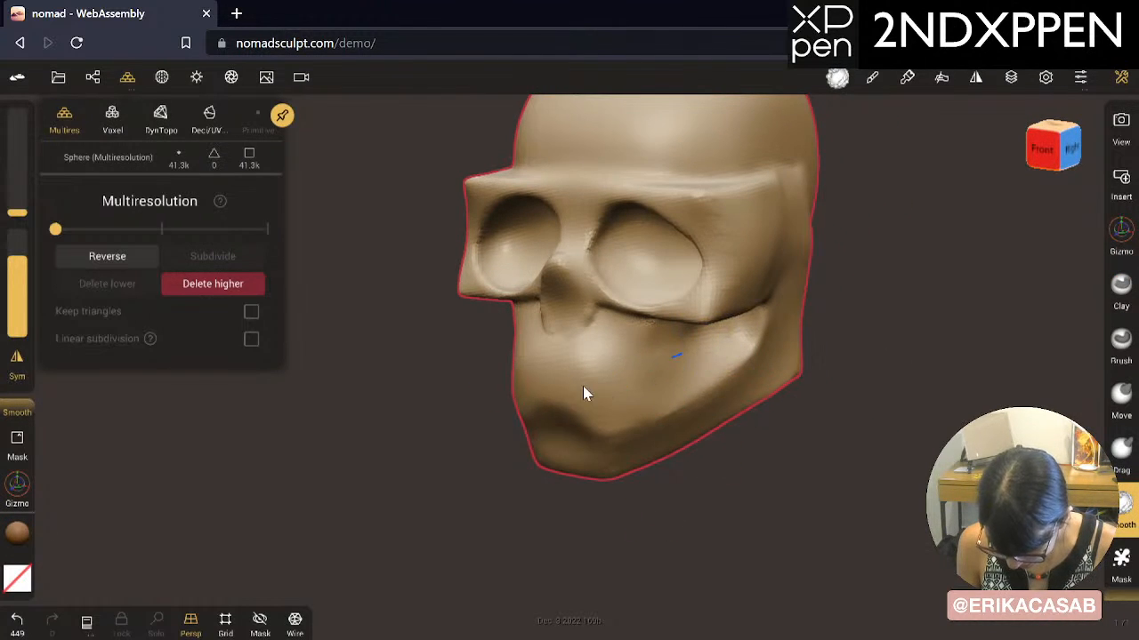
pyautogui.keyDown('shift'); pyautogui.moveTo(673, 357); pyautogui.dragTo(534, 394); pyautogui.keyUp('shift')
pyautogui.keyDown('shift'); pyautogui.moveTo(628, 367); pyautogui.dragTo(532, 397); pyautogui.keyUp('shift')
pyautogui.keyDown('shift'); pyautogui.moveTo(626, 386); pyautogui.dragTo(534, 411); pyautogui.keyUp('shift')
# Step: Carve a diagonal crease with Clay strokes between the side of the mouth and the lower jaw, undoing the first attempts
pyautogui.moveTo(863, 427); pyautogui.dragTo(644, 397)
pyautogui.hotkey('ctrl', 'z')
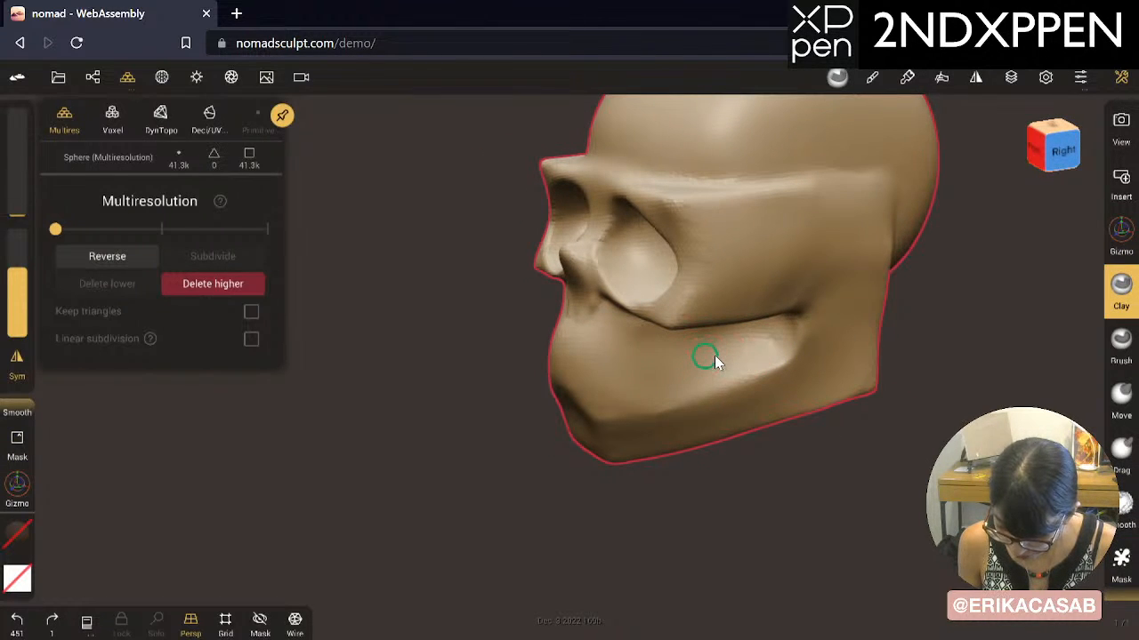
pyautogui.moveTo(750, 353); pyautogui.dragTo(667, 376)
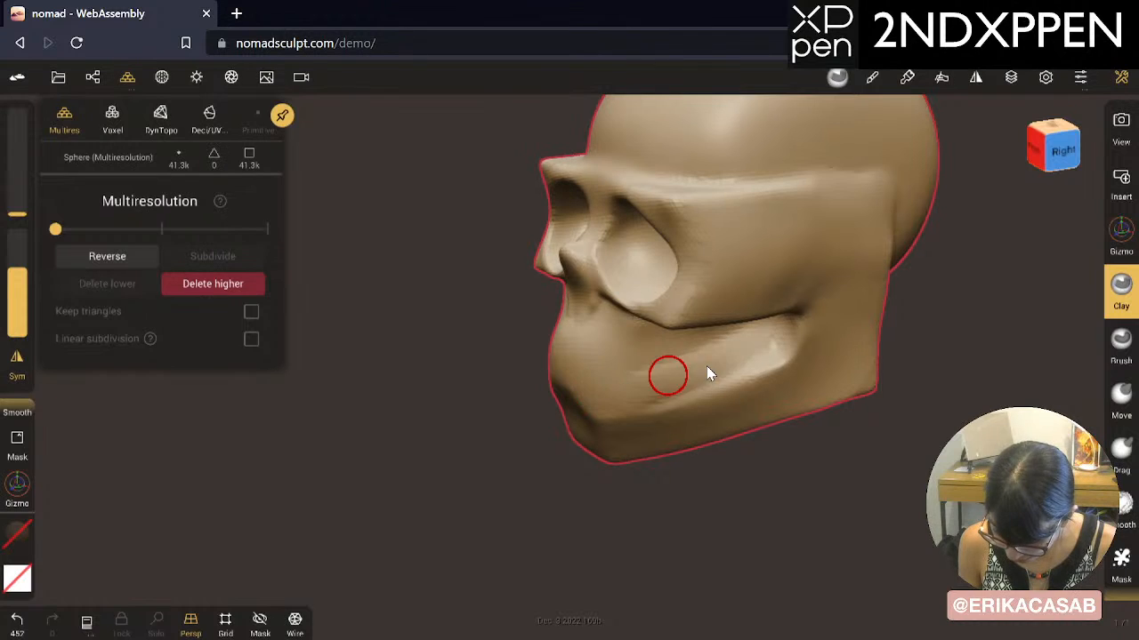
pyautogui.hotkey('ctrl', 'z')
pyautogui.moveTo(749, 351); pyautogui.dragTo(584, 406)
pyautogui.moveTo(765, 338); pyautogui.dragTo(632, 396)
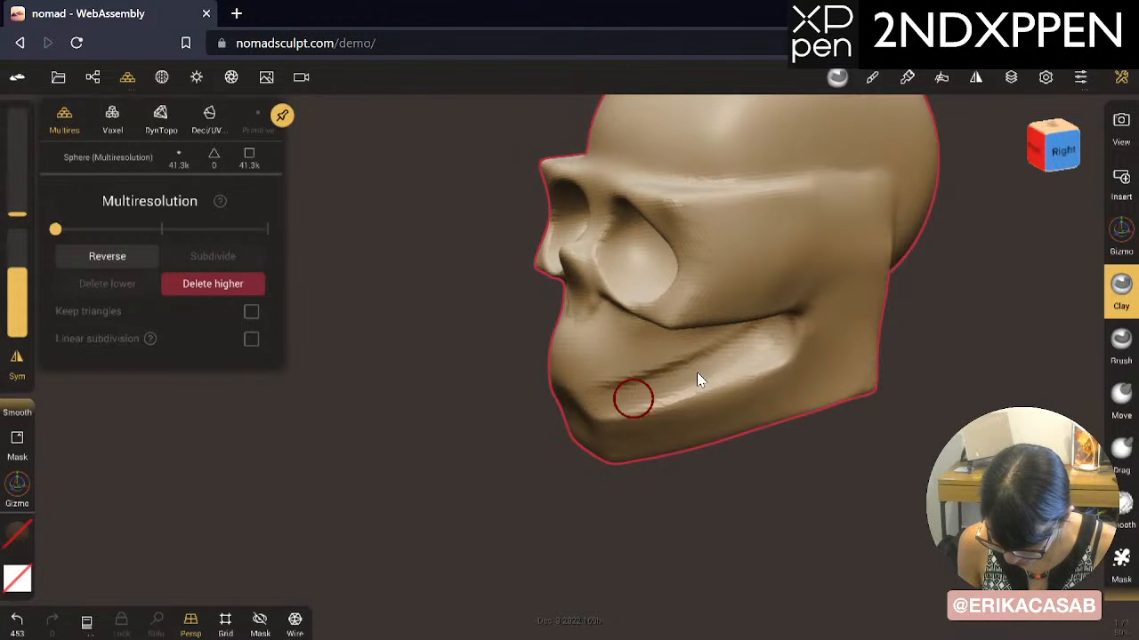
pyautogui.moveTo(698, 373); pyautogui.dragTo(575, 409)
# Step: Smooth the crease and the lower jaw surface running from the cheek toward the chin
pyautogui.moveTo(756, 447)
pyautogui.mouseDown()
pyautogui.moveTo(824, 454)
pyautogui.moveTo(843, 467)
pyautogui.mouseUp()
pyautogui.moveTo(745, 345)
pyautogui.keyDown('shift'); pyautogui.mouseDown()
pyautogui.moveTo(671, 400)
pyautogui.moveTo(627, 396)
pyautogui.mouseUp(); pyautogui.keyUp('shift')
pyautogui.moveTo(696, 346)
pyautogui.keyDown('shift'); pyautogui.mouseDown()
pyautogui.moveTo(578, 397)
pyautogui.moveTo(628, 401)
pyautogui.mouseUp(); pyautogui.keyUp('shift')
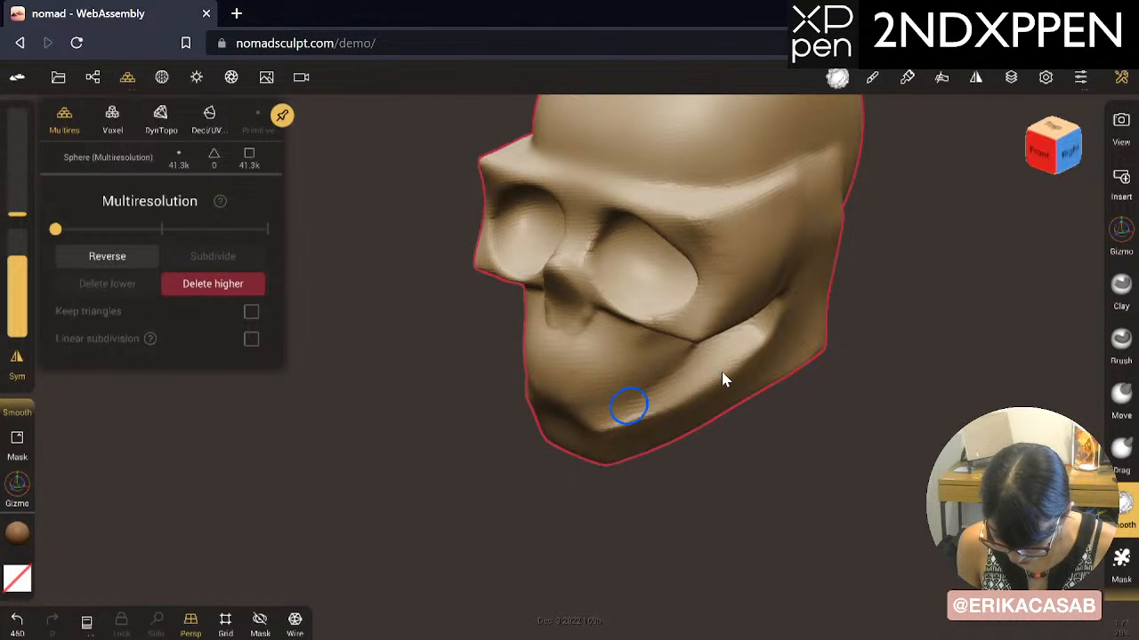
pyautogui.keyDown('shift'); pyautogui.moveTo(722, 371); pyautogui.dragTo(637, 401); pyautogui.keyUp('shift')
# Step: Define the mouth's lower boundary above the chin with Clay strokes and undo the last two strokes
pyautogui.moveTo(660, 477); pyautogui.dragTo(905, 399)
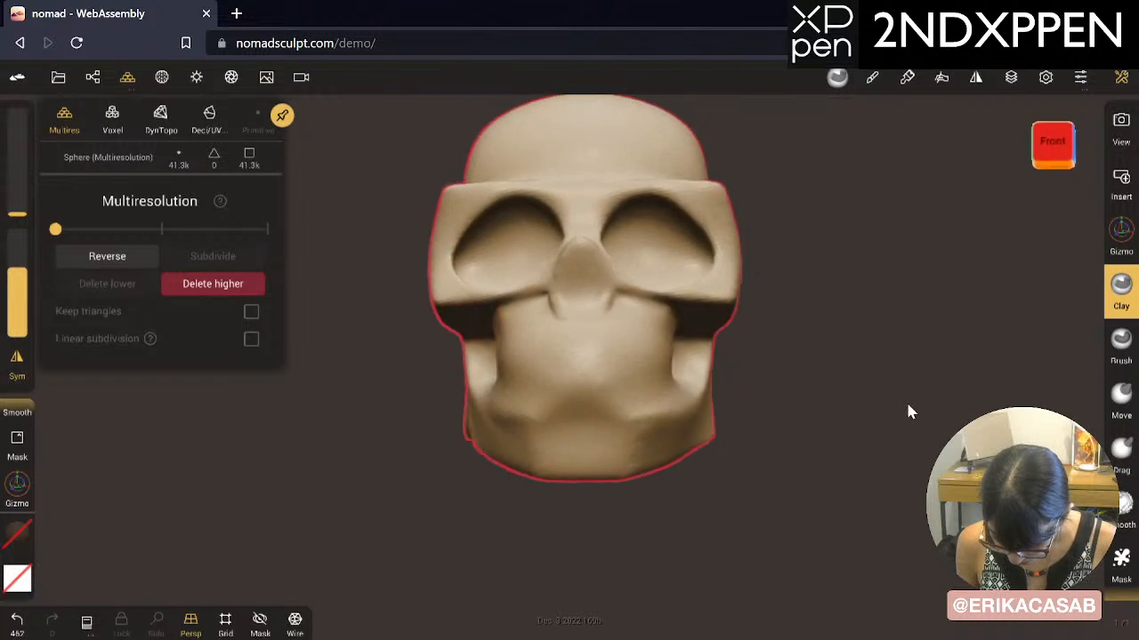
pyautogui.moveTo(741, 403)
pyautogui.mouseDown()
pyautogui.moveTo(703, 468)
pyautogui.moveTo(661, 451)
pyautogui.mouseUp()
pyautogui.moveTo(693, 358); pyautogui.dragTo(569, 446)
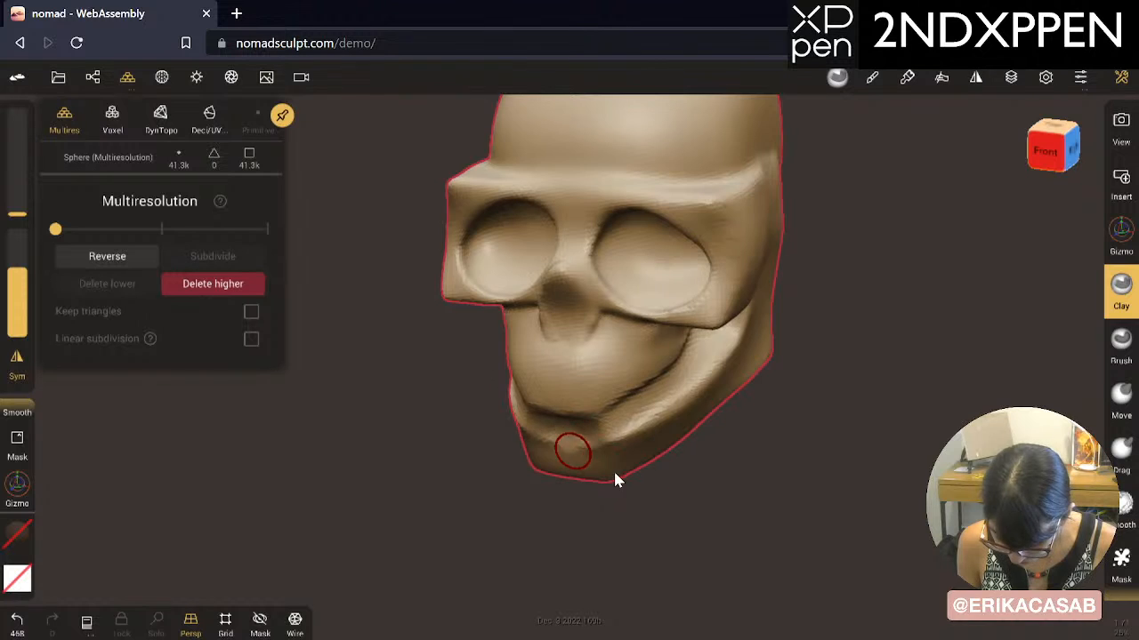
pyautogui.moveTo(670, 469)
pyautogui.mouseDown()
pyautogui.moveTo(779, 390)
pyautogui.moveTo(781, 420)
pyautogui.mouseUp()
pyautogui.hotkey('ctrl', 'z')
pyautogui.hotkey('ctrl', 'z')
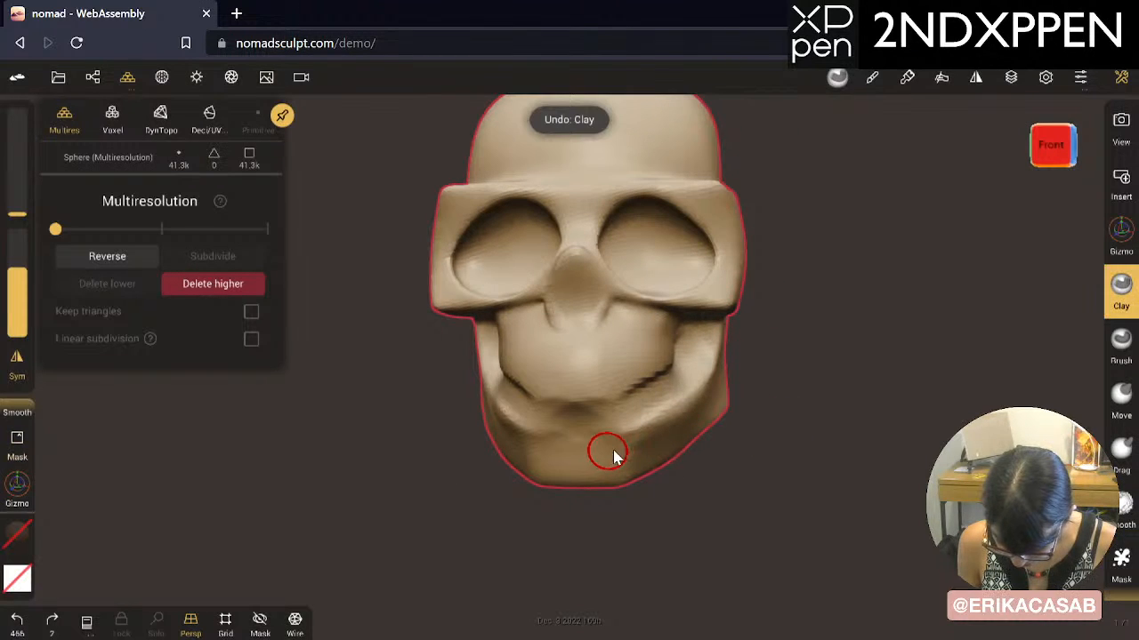
# Step: Undo the last Clay stroke, rework the area between the mouth and chin with Clay, and smooth the mouth block's sides
pyautogui.hotkey('ctrl', 'z')
pyautogui.moveTo(620, 448)
pyautogui.mouseDown()
pyautogui.moveTo(557, 447)
pyautogui.moveTo(640, 386)
pyautogui.moveTo(630, 402)
pyautogui.mouseUp()
pyautogui.moveTo(677, 359)
pyautogui.keyDown('shift'); pyautogui.mouseDown()
pyautogui.moveTo(640, 384)
pyautogui.moveTo(672, 337)
pyautogui.moveTo(660, 375)
pyautogui.mouseUp(); pyautogui.keyUp('shift')
pyautogui.moveTo(773, 402)
pyautogui.mouseDown()
pyautogui.moveTo(819, 370)
pyautogui.moveTo(797, 352)
pyautogui.mouseUp()
pyautogui.moveTo(671, 317)
pyautogui.mouseDown()
pyautogui.moveTo(628, 321)
pyautogui.moveTo(615, 297)
pyautogui.moveTo(602, 337)
pyautogui.moveTo(645, 306)
pyautogui.moveTo(630, 311)
pyautogui.mouseUp()
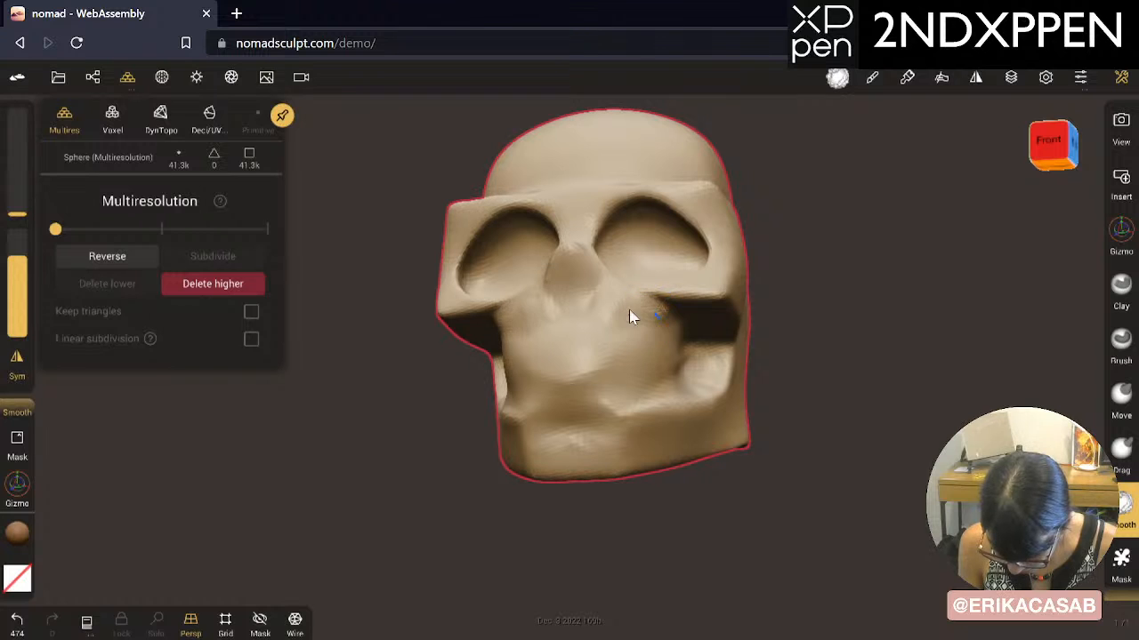
pyautogui.moveTo(772, 368); pyautogui.dragTo(852, 403)
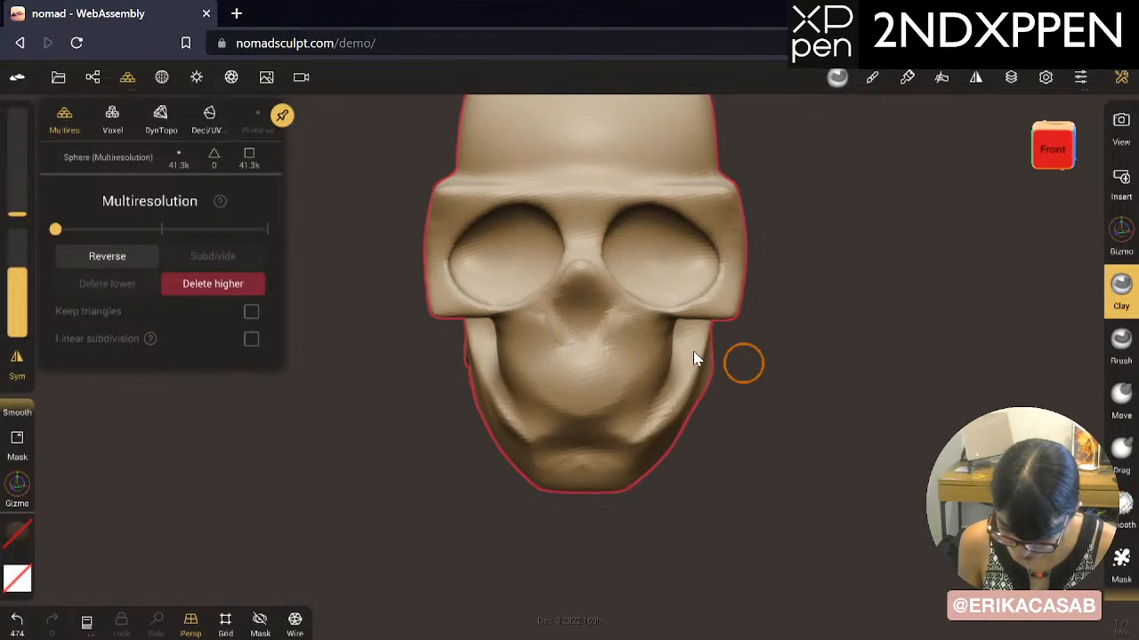
pyautogui.keyDown('shift'); pyautogui.moveTo(646, 345); pyautogui.dragTo(673, 331); pyautogui.keyUp('shift')
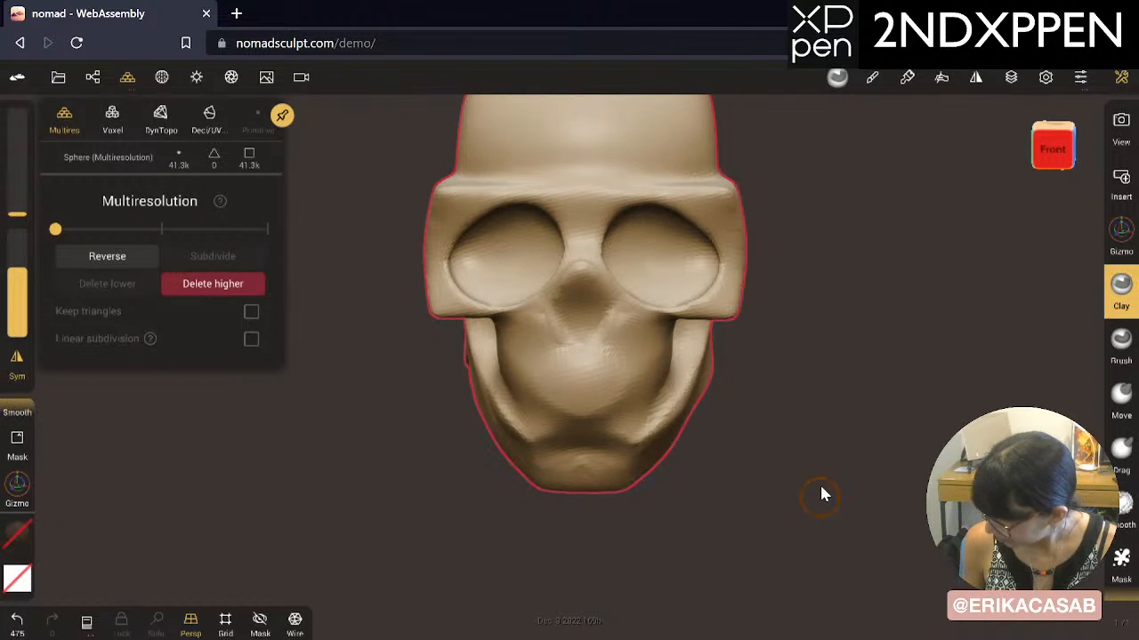
# Step: Smooth the front of the mouth block and its transition into the chin and lower jaw
pyautogui.moveTo(774, 431); pyautogui.dragTo(752, 400, button='middle')
pyautogui.moveTo(752, 406)
pyautogui.mouseDown()
pyautogui.moveTo(727, 374)
pyautogui.moveTo(546, 439)
pyautogui.moveTo(587, 338)
pyautogui.mouseUp()
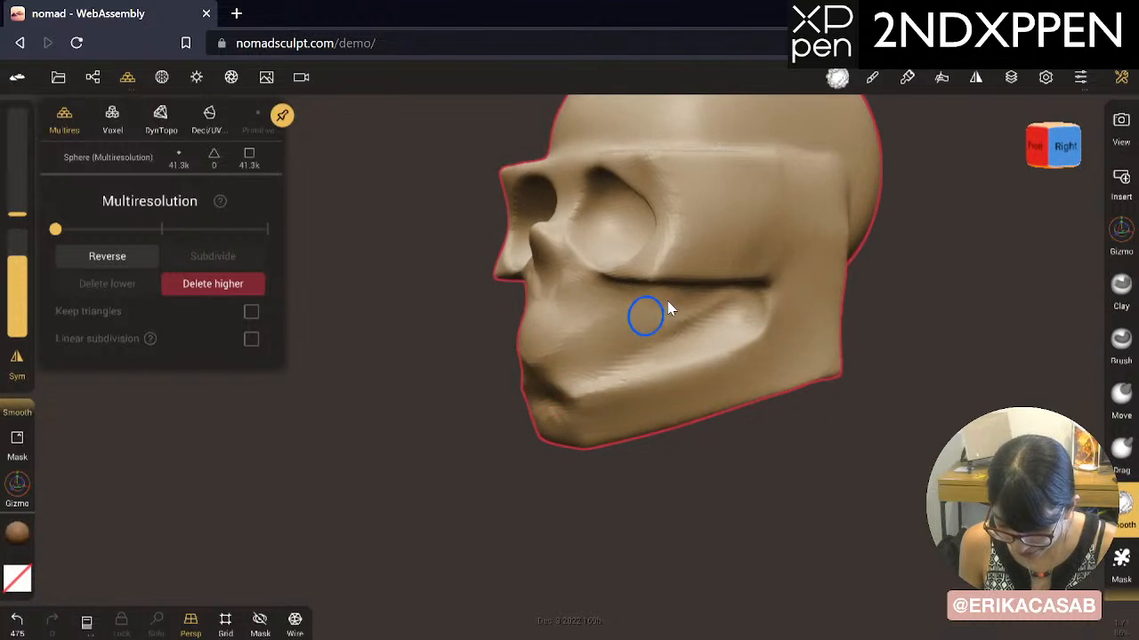
pyautogui.moveTo(773, 460)
pyautogui.mouseDown()
pyautogui.moveTo(631, 450)
pyautogui.moveTo(613, 462)
pyautogui.moveTo(827, 442)
pyautogui.mouseUp()
pyautogui.moveTo(572, 300)
pyautogui.mouseDown()
pyautogui.moveTo(550, 311)
pyautogui.moveTo(531, 258)
pyautogui.moveTo(562, 277)
pyautogui.moveTo(587, 324)
pyautogui.moveTo(559, 329)
pyautogui.mouseUp()
pyautogui.press('shift')
pyautogui.moveTo(583, 369)
pyautogui.mouseDown()
pyautogui.moveTo(575, 346)
pyautogui.moveTo(587, 366)
pyautogui.moveTo(642, 316)
pyautogui.moveTo(706, 307)
pyautogui.moveTo(641, 340)
pyautogui.moveTo(617, 310)
pyautogui.moveTo(528, 379)
pyautogui.moveTo(523, 436)
pyautogui.moveTo(520, 401)
pyautogui.moveTo(501, 378)
pyautogui.moveTo(565, 391)
pyautogui.mouseUp()
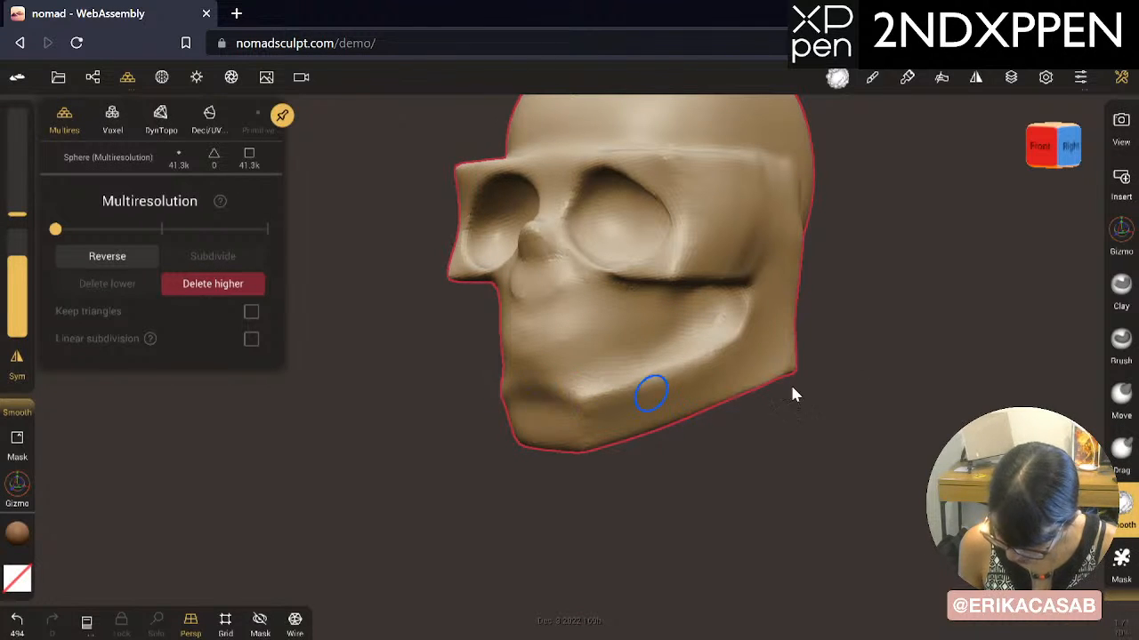
# Step: Level the front of the chin with the Flatten brush, undoing surplus strokes, and smooth the surface up toward the mouth
pyautogui.moveTo(1132, 500); pyautogui.dragTo(1134, 299)
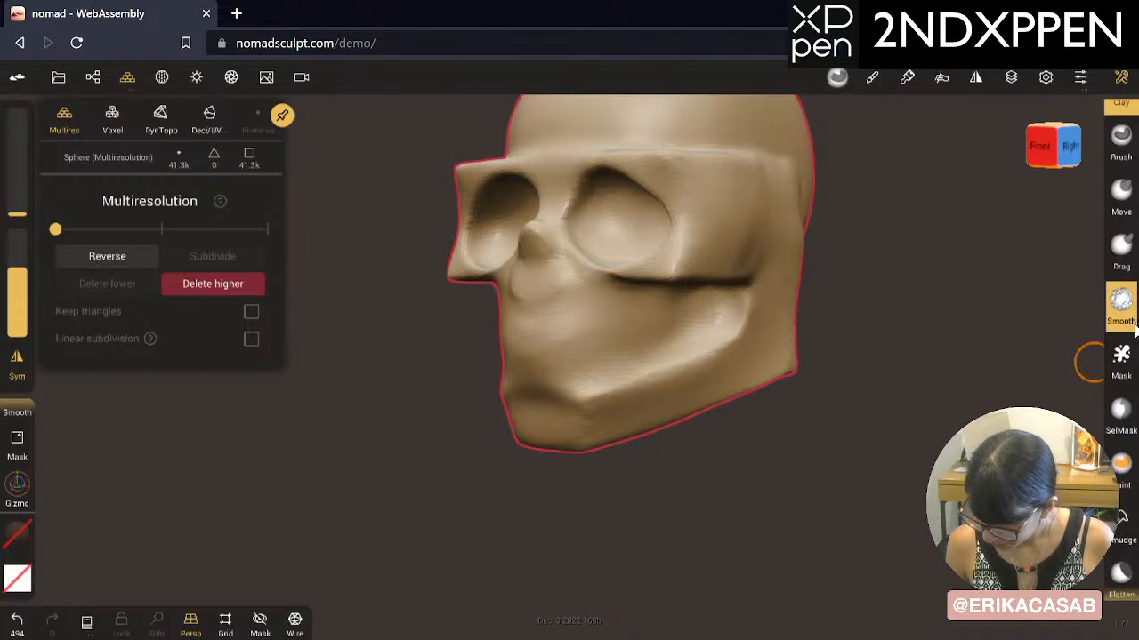
pyautogui.click(1121, 569)
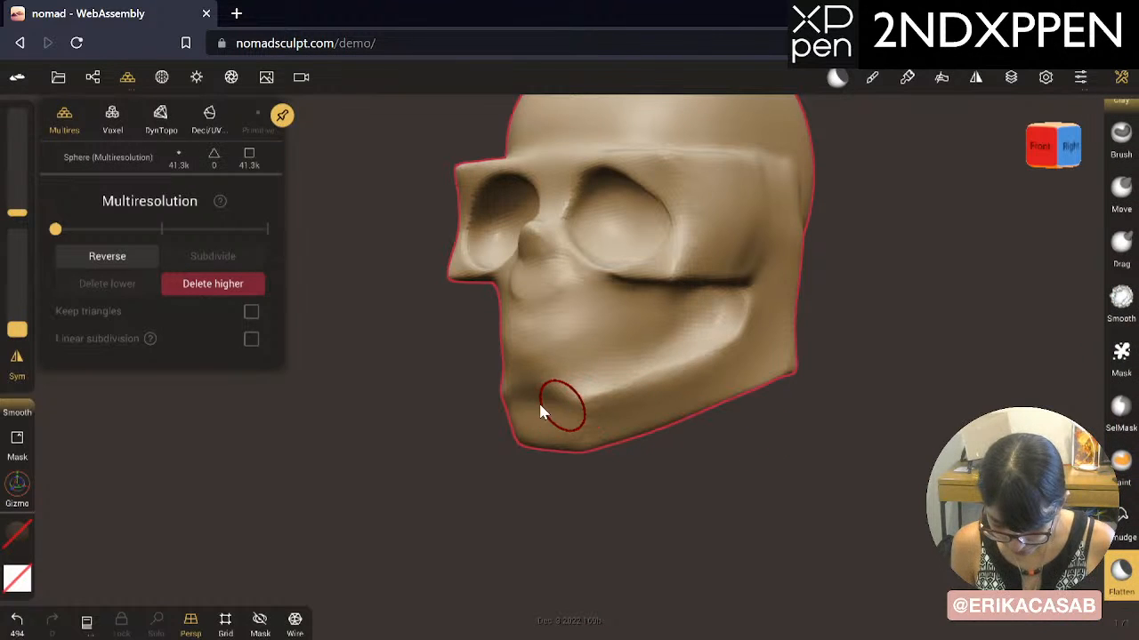
pyautogui.moveTo(559, 405)
pyautogui.mouseDown()
pyautogui.moveTo(518, 407)
pyautogui.moveTo(529, 423)
pyautogui.moveTo(564, 425)
pyautogui.moveTo(556, 407)
pyautogui.moveTo(531, 406)
pyautogui.mouseUp()
pyautogui.hotkey('ctrl', 'z')
pyautogui.hotkey('ctrl', 'z')
pyautogui.hotkey('ctrl', 'z')
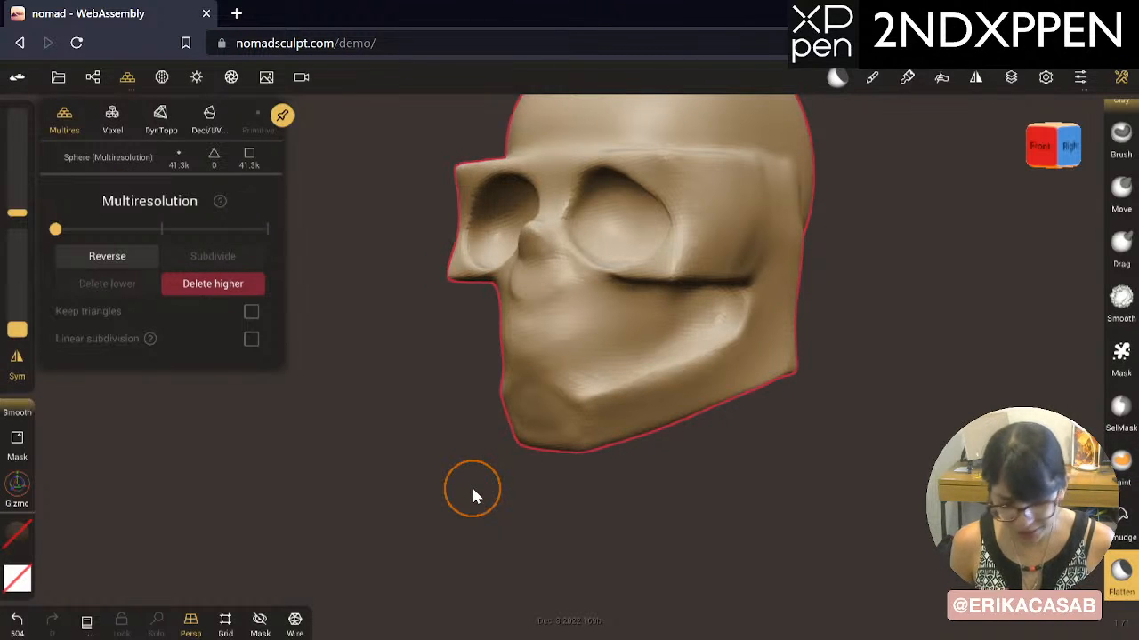
pyautogui.moveTo(860, 432); pyautogui.dragTo(761, 428)
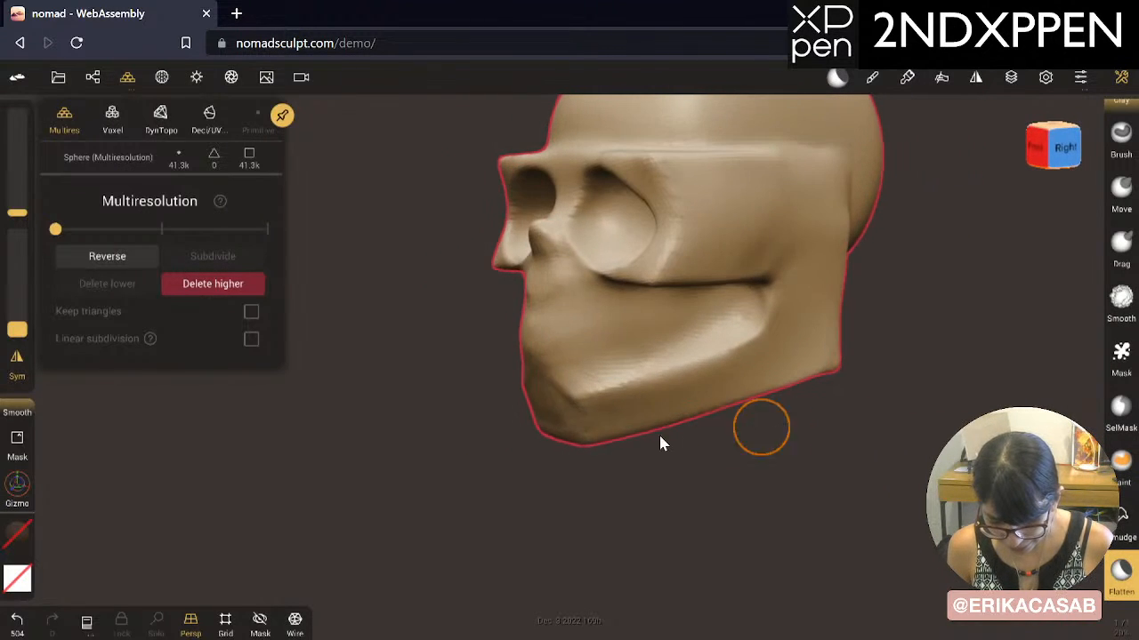
pyautogui.moveTo(559, 408)
pyautogui.keyDown('shift'); pyautogui.mouseDown()
pyautogui.moveTo(547, 423)
pyautogui.moveTo(561, 323)
pyautogui.moveTo(539, 324)
pyautogui.mouseUp(); pyautogui.keyUp('shift')
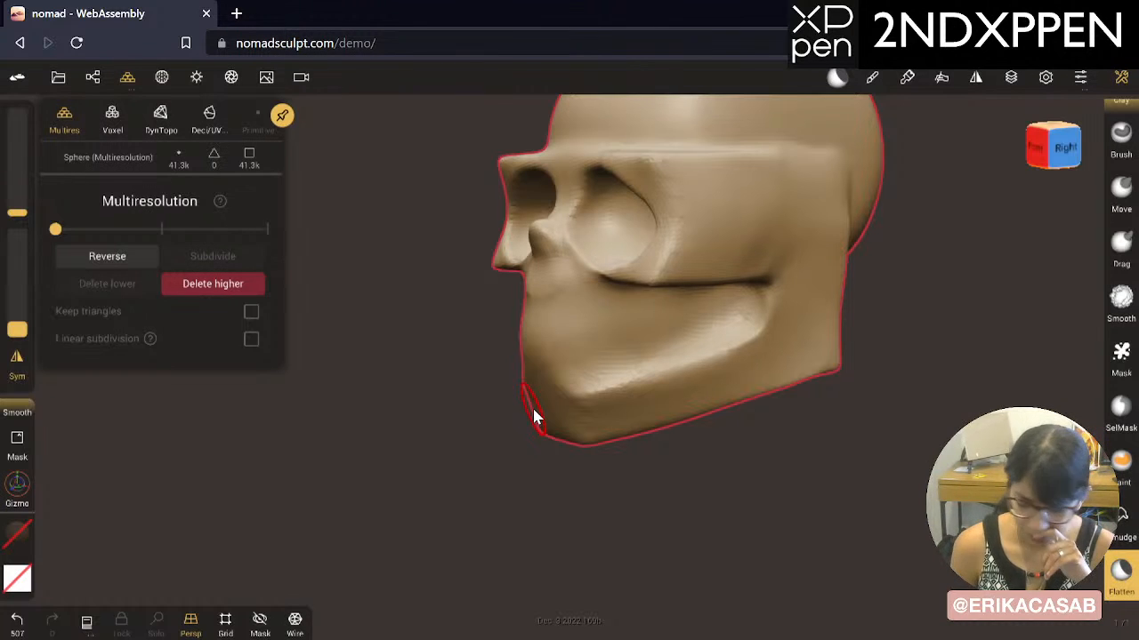
# Step: Switch to the Crease brush and try a stroke across the side of the mouth block, undoing it
pyautogui.scroll(3, 1123, 356)
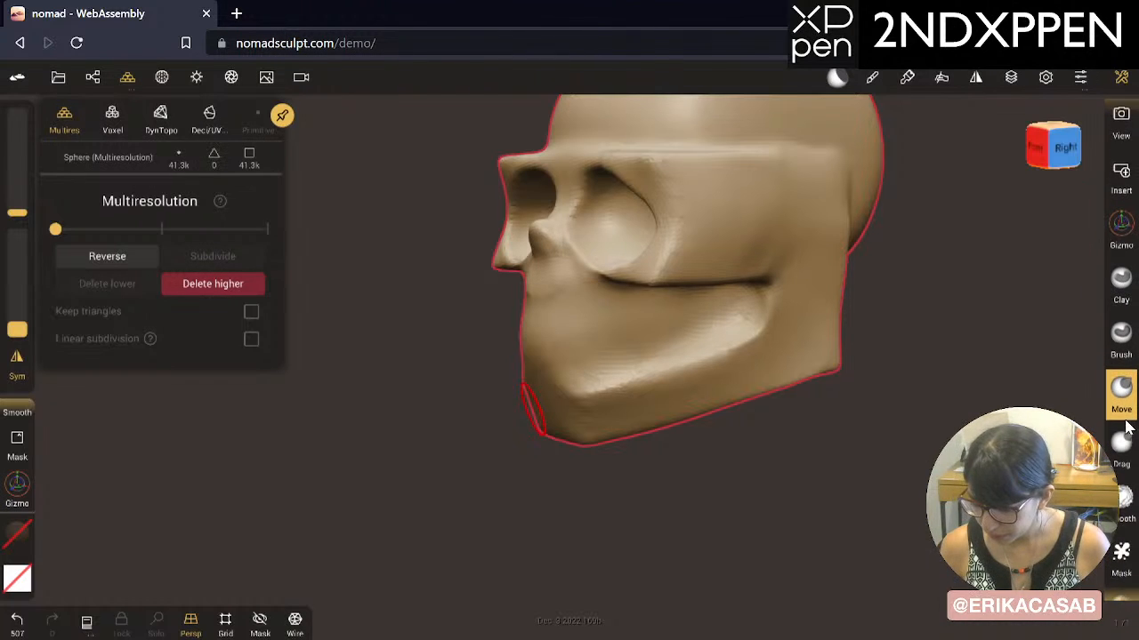
pyautogui.moveTo(1125, 363); pyautogui.dragTo(1128, 156)
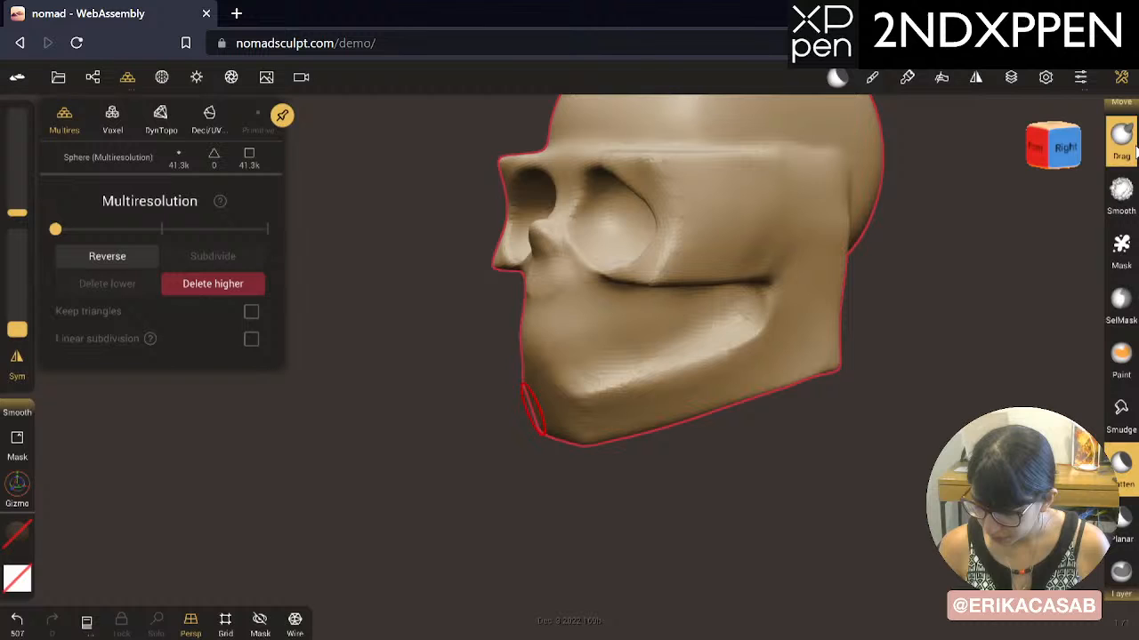
pyautogui.moveTo(1135, 427); pyautogui.dragTo(1134, 249)
pyautogui.click(1121, 436)
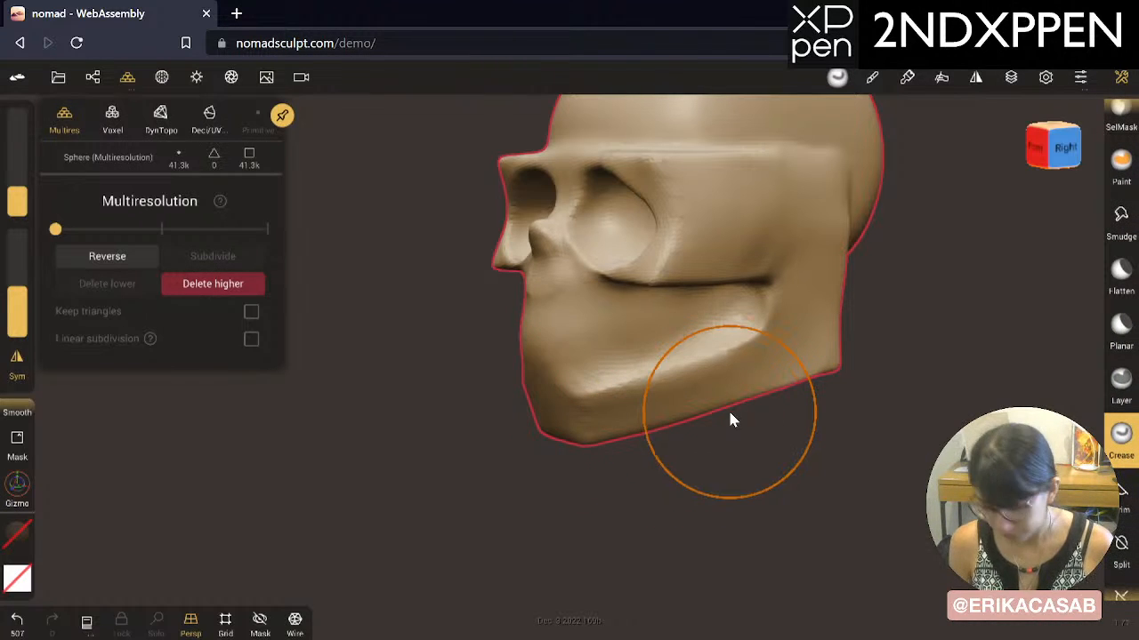
pyautogui.moveTo(633, 335); pyautogui.dragTo(531, 342)
pyautogui.hotkey('ctrl', 'z')
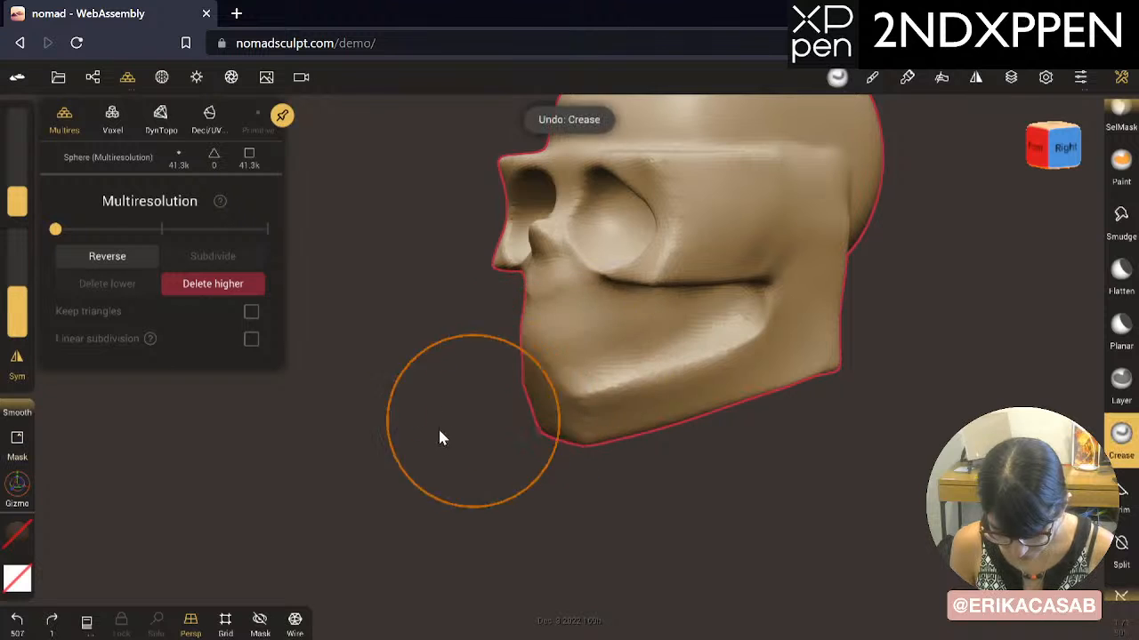
# Step: Lower the Crease brush intensity and carve a groove along the mouth block's lower boundary, undoing the trial strokes
pyautogui.moveTo(438, 426)
pyautogui.mouseDown()
pyautogui.moveTo(546, 498)
pyautogui.moveTo(606, 378)
pyautogui.moveTo(529, 365)
pyautogui.mouseUp()
pyautogui.hotkey('ctrl', 'z')
pyautogui.moveTo(18, 290); pyautogui.dragTo(18, 302)
pyautogui.moveTo(620, 345); pyautogui.dragTo(534, 368)
pyautogui.hotkey('ctrl', 'z')
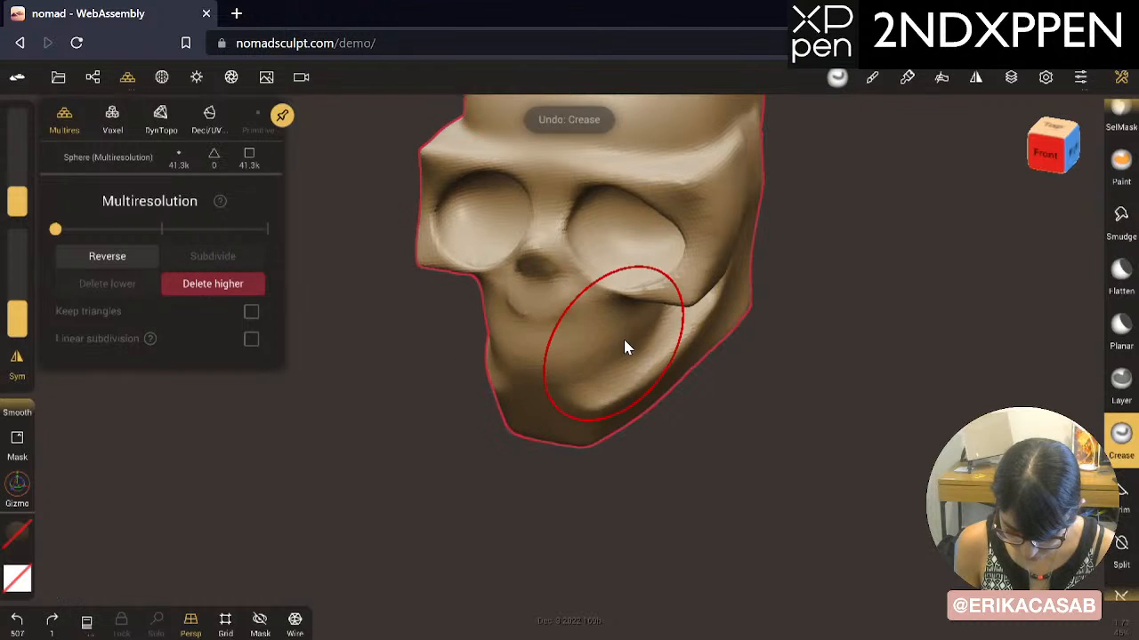
pyautogui.moveTo(626, 346)
pyautogui.mouseDown()
pyautogui.moveTo(554, 371)
pyautogui.moveTo(524, 364)
pyautogui.mouseUp()
pyautogui.moveTo(752, 468)
pyautogui.mouseDown()
pyautogui.moveTo(597, 401)
pyautogui.moveTo(455, 415)
pyautogui.moveTo(702, 440)
pyautogui.mouseUp()
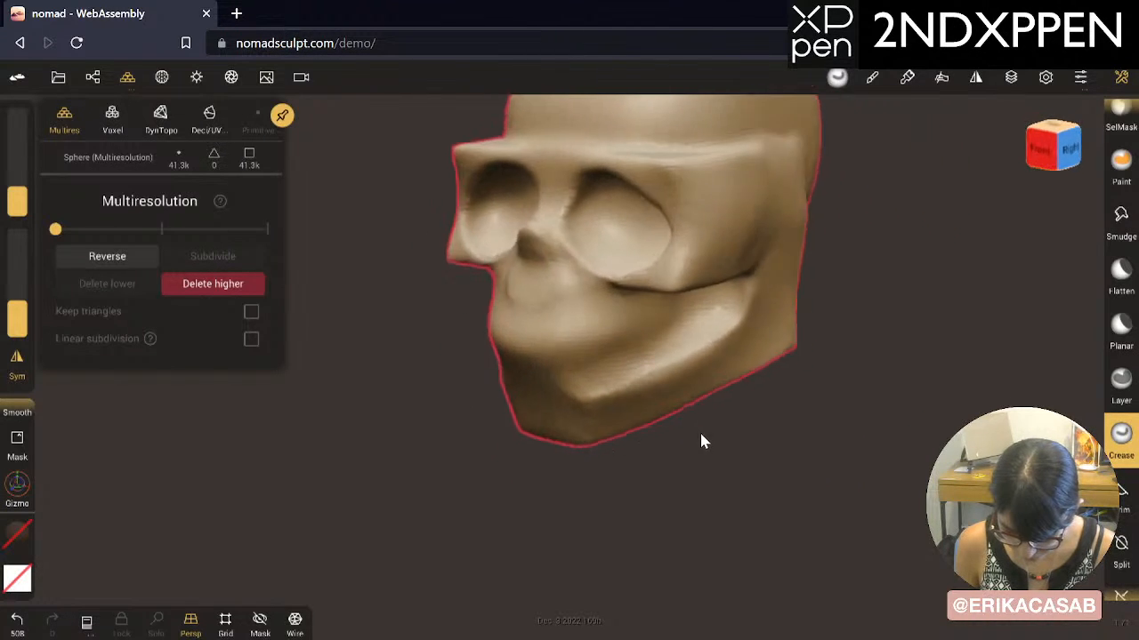
# Step: Set the Crease stroke type to Grab - dynamic radius and try a stroke over the mouth block, undoing it
pyautogui.click(838, 77)
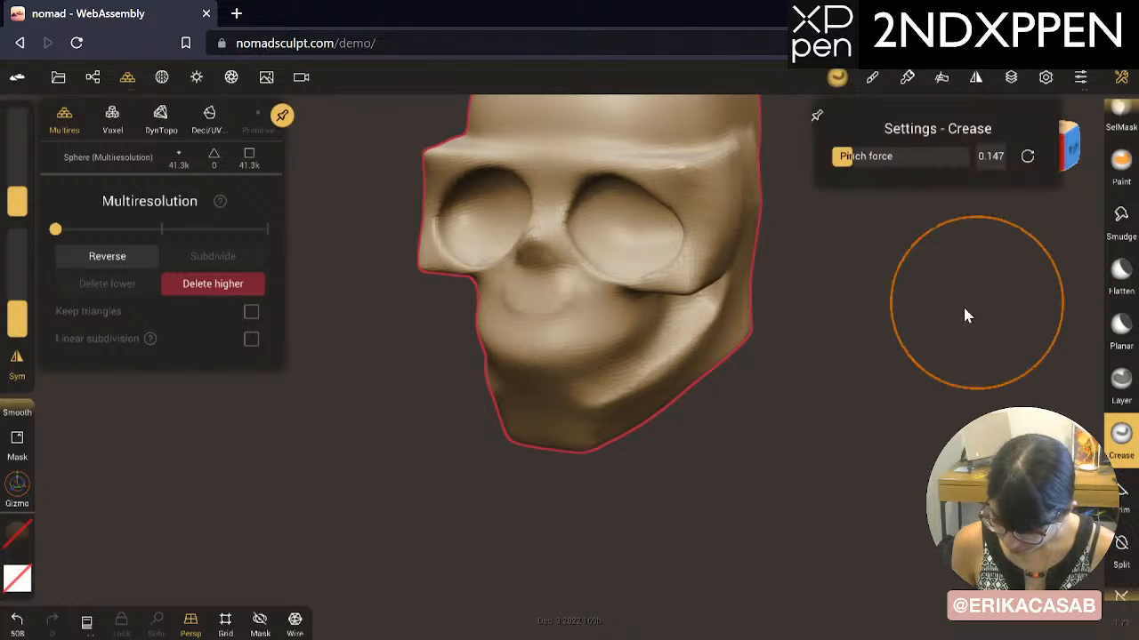
pyautogui.click(872, 77)
pyautogui.scroll(-10, 953, 391)
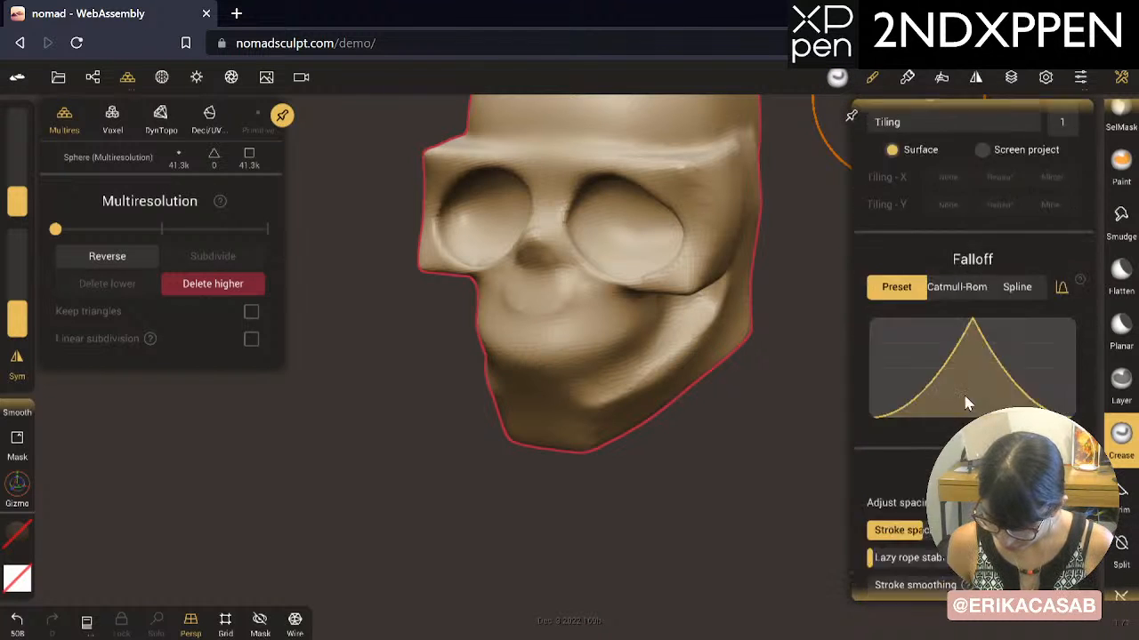
pyautogui.click(874, 349)
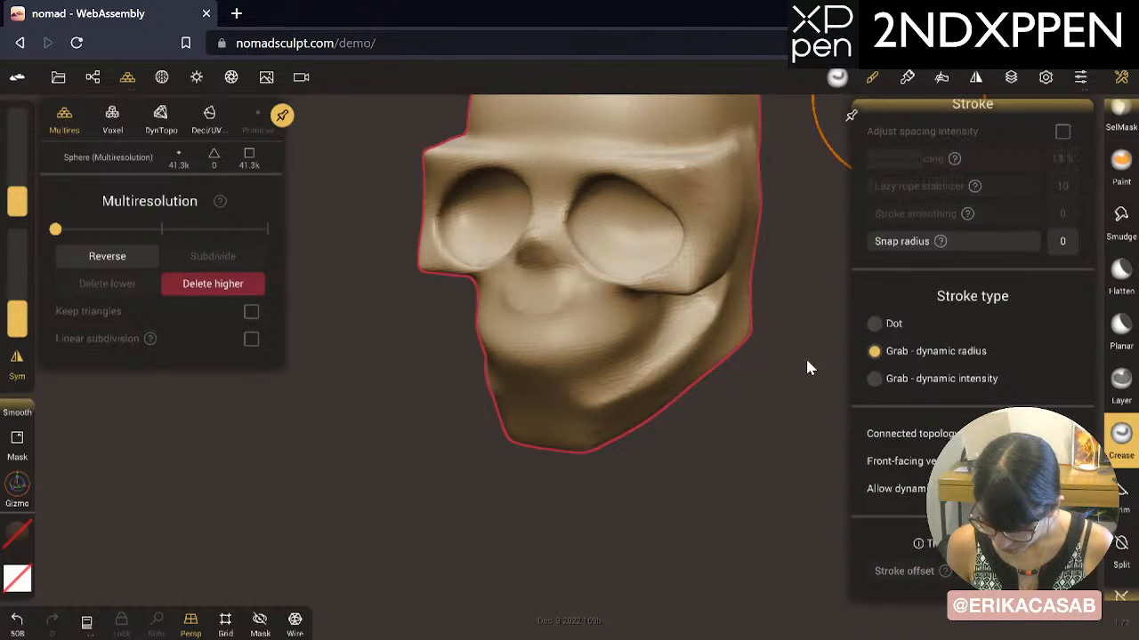
pyautogui.moveTo(541, 318); pyautogui.dragTo(528, 418)
pyautogui.hotkey('ctrl', 'z')
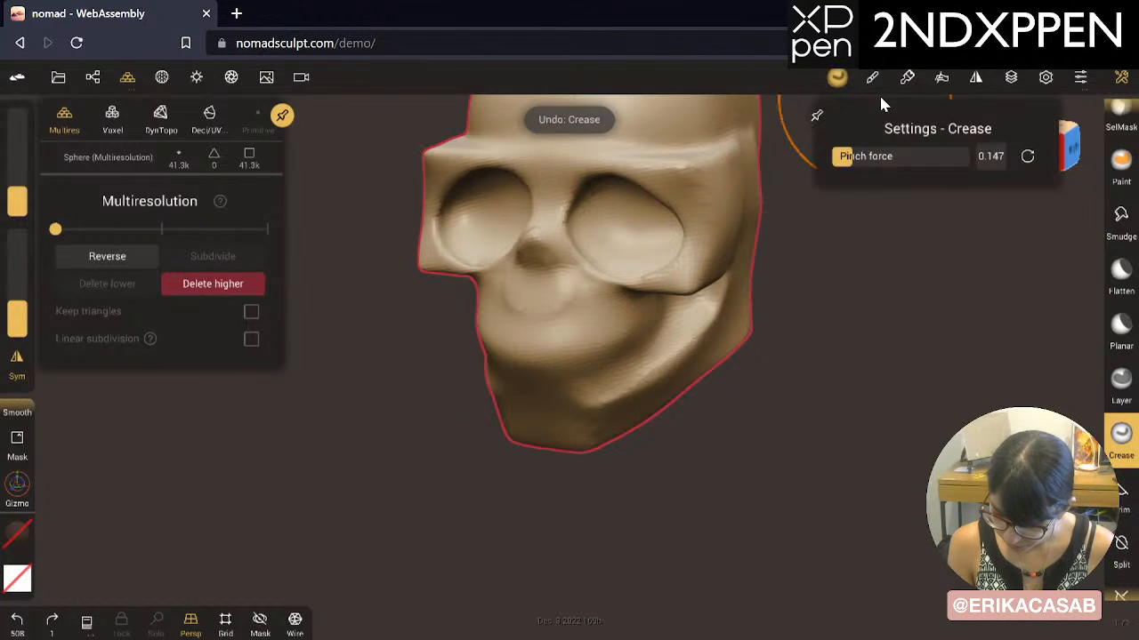
# Step: Set the Crease stroke type to Grab - dynamic intensity, try it below the nose, and undo a stroke
pyautogui.click(884, 85)
pyautogui.click(875, 379)
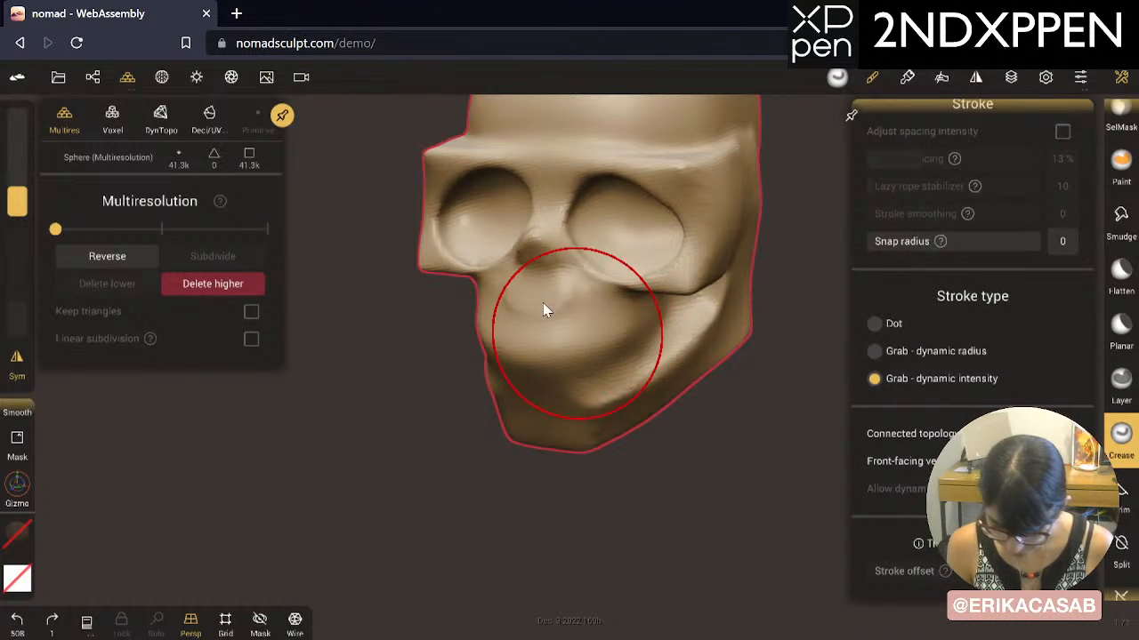
pyautogui.moveTo(542, 303); pyautogui.dragTo(535, 326)
pyautogui.hotkey('ctrl', 'z')
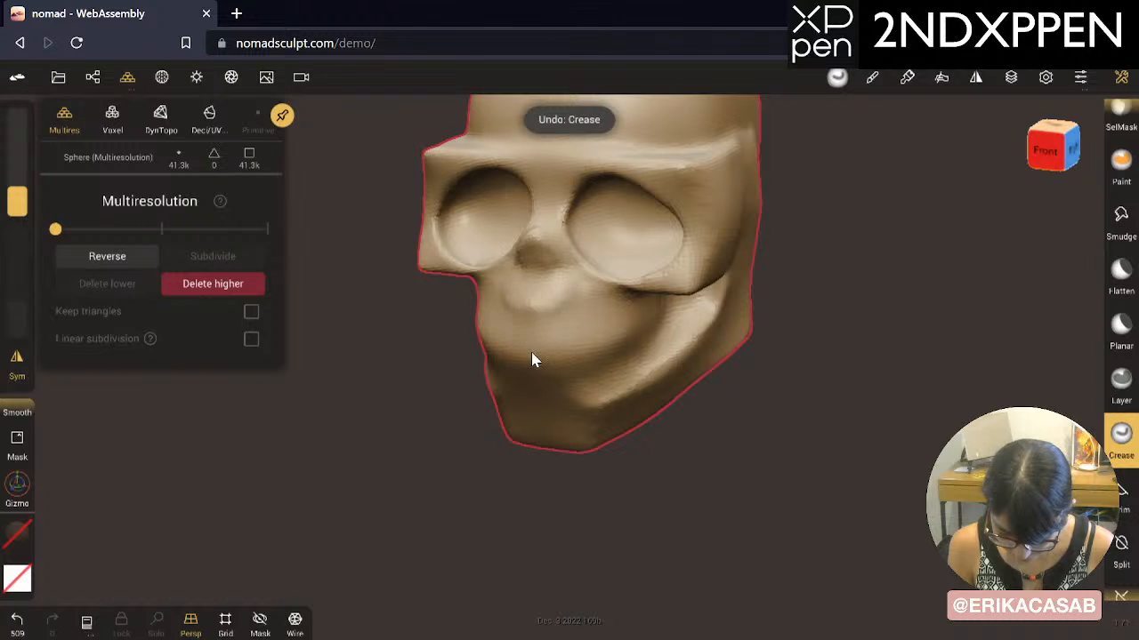
# Step: Test a smaller Crease brush on the upper mouth below the nose, undoing the unwanted Mask and Crease strokes
pyautogui.moveTo(690, 407)
pyautogui.mouseDown()
pyautogui.moveTo(628, 442)
pyautogui.moveTo(483, 412)
pyautogui.moveTo(501, 415)
pyautogui.moveTo(422, 414)
pyautogui.moveTo(465, 419)
pyautogui.moveTo(559, 398)
pyautogui.mouseUp()
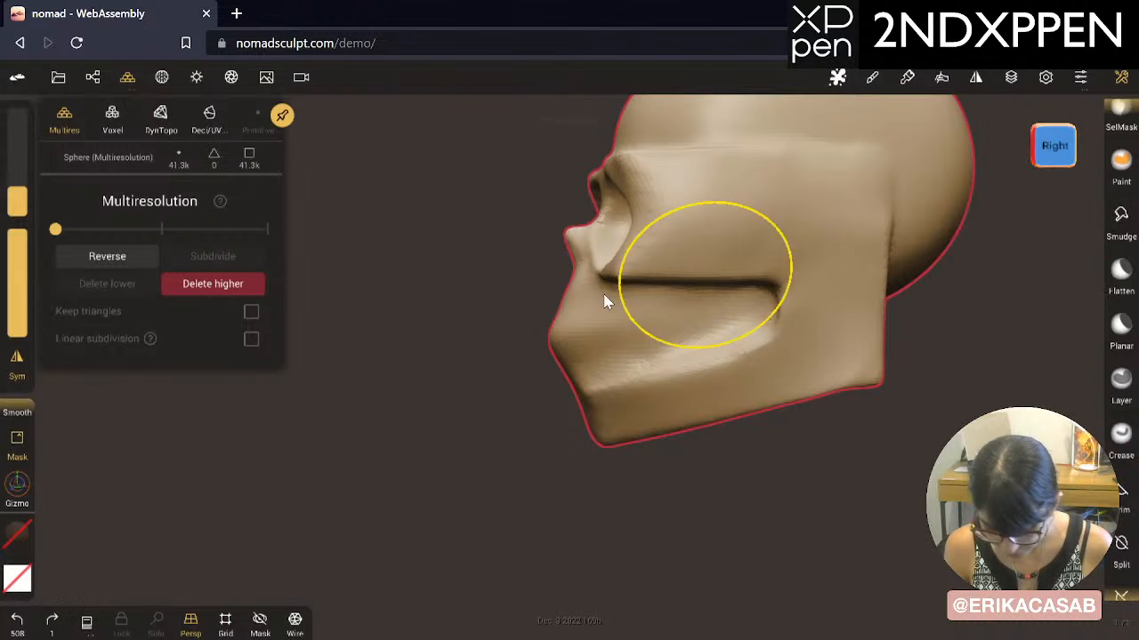
pyautogui.hotkey('ctrl', 'z')
pyautogui.moveTo(497, 313)
pyautogui.mouseDown()
pyautogui.moveTo(623, 373)
pyautogui.moveTo(539, 280)
pyautogui.moveTo(543, 333)
pyautogui.mouseUp()
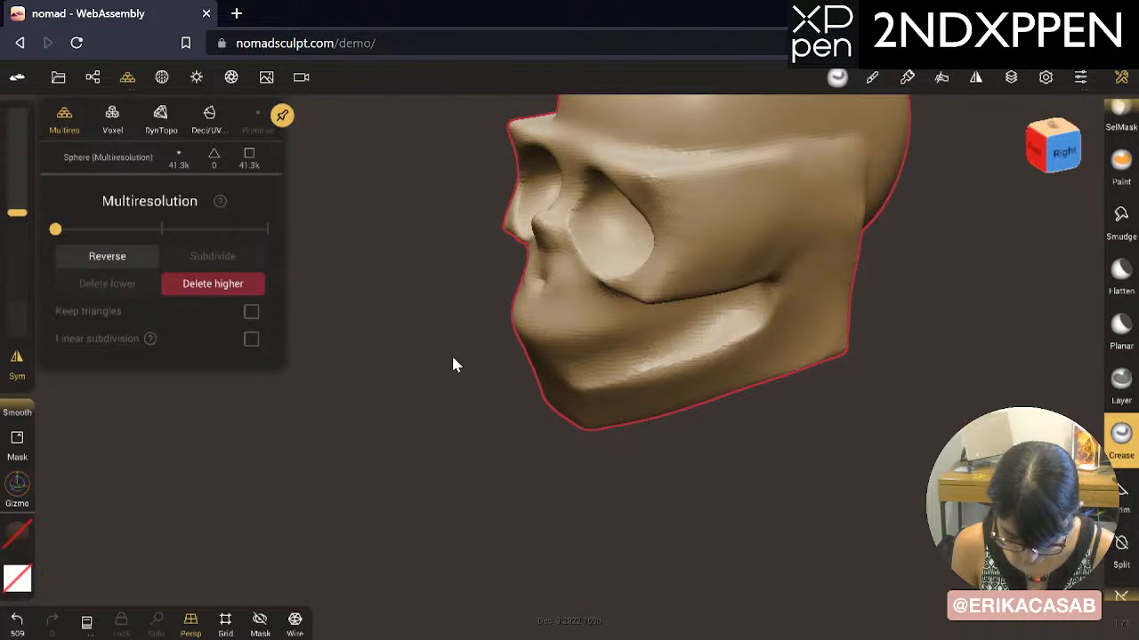
pyautogui.hotkey('ctrl', 'z')
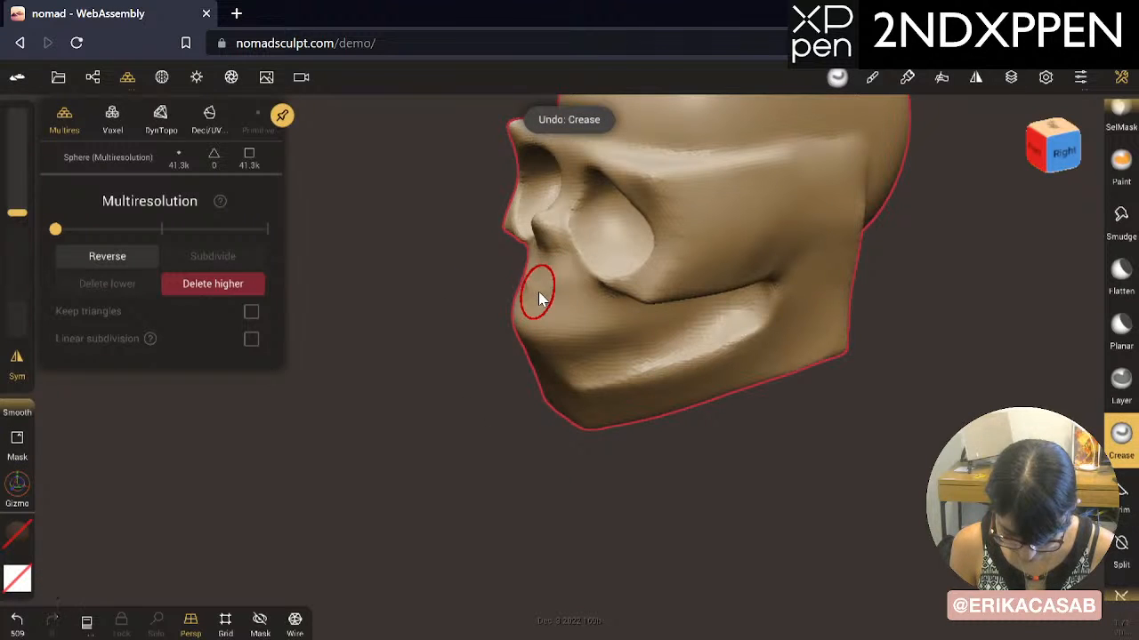
pyautogui.hotkey('ctrl', 'z')
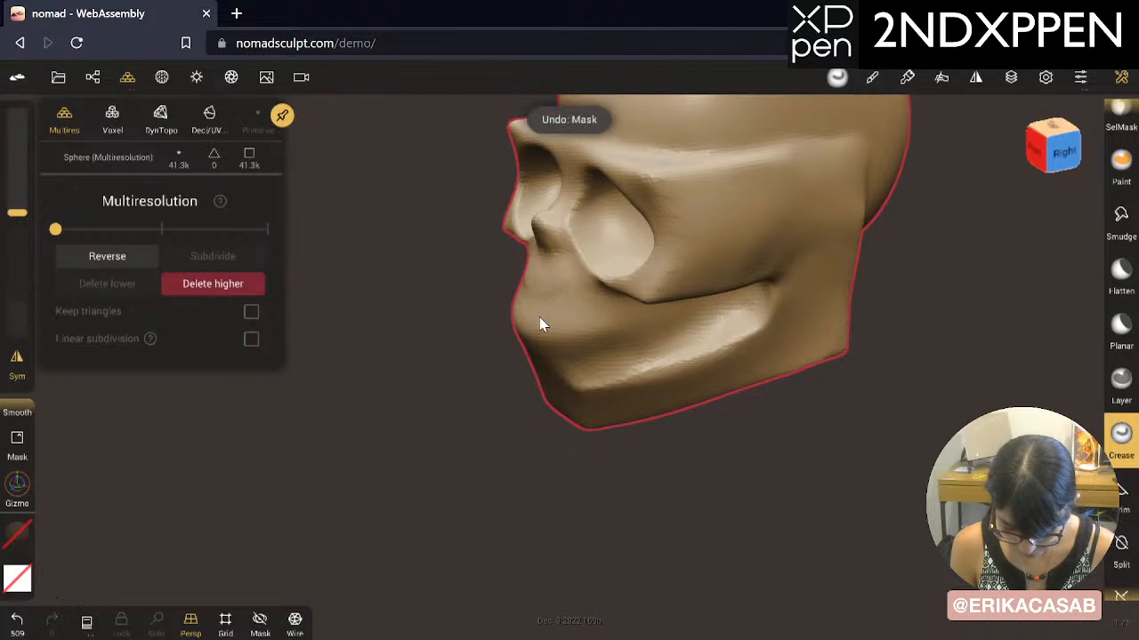
pyautogui.moveTo(513, 450); pyautogui.dragTo(767, 487)
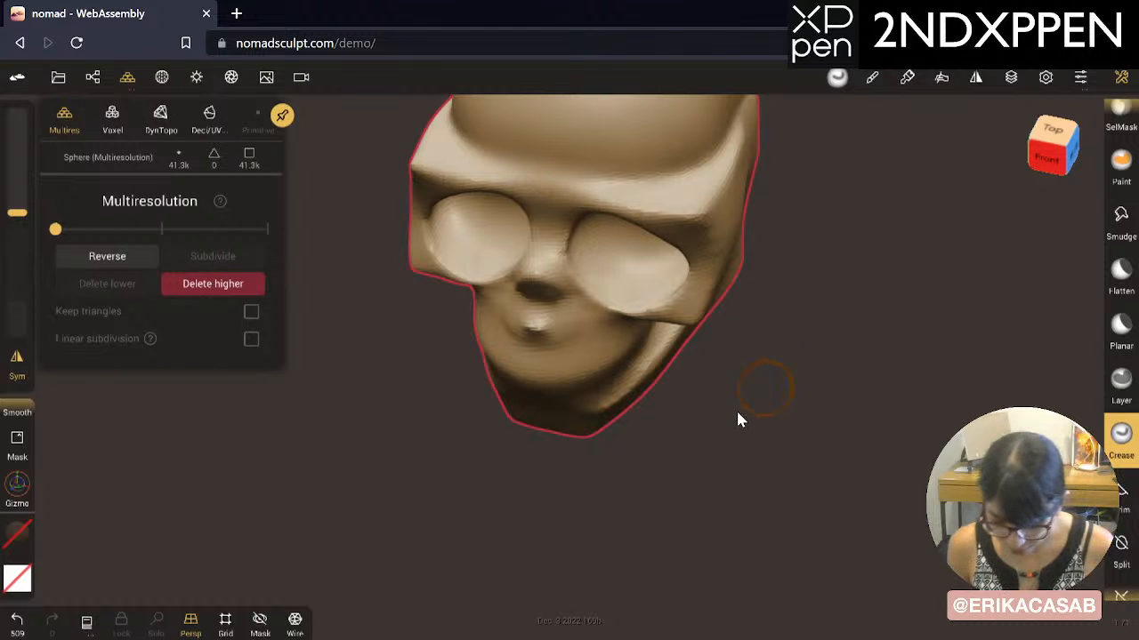
pyautogui.moveTo(737, 418); pyautogui.dragTo(655, 374)
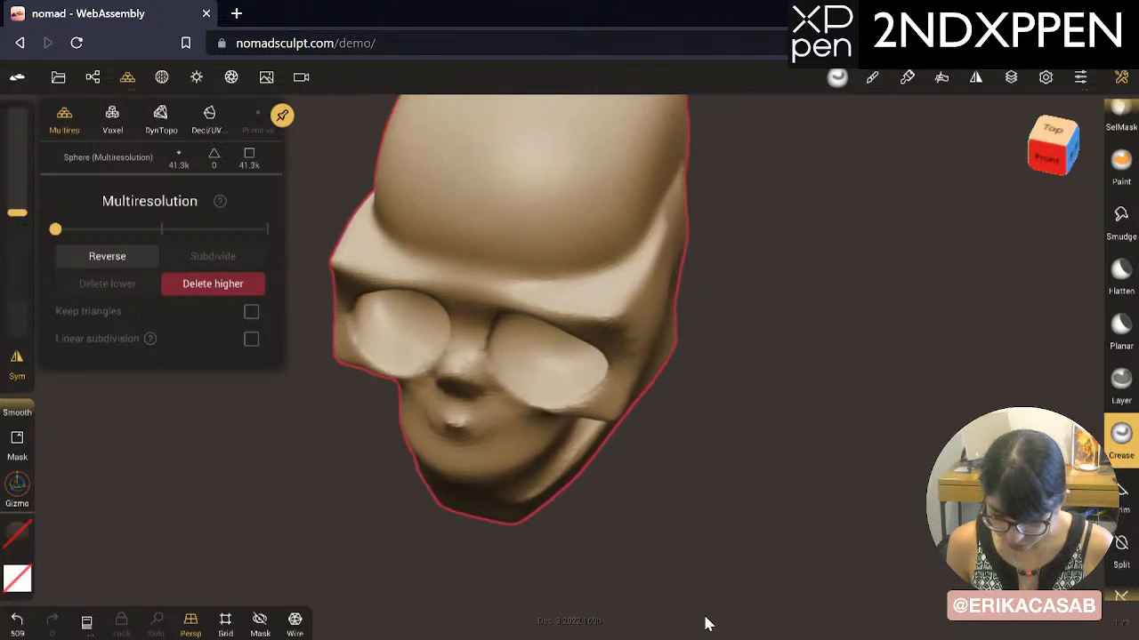
# Step: Raise the multiresolution to its highest level and try a Crease dab on the cranium, undoing it
pyautogui.moveTo(704, 619); pyautogui.dragTo(701, 606, button='middle')
pyautogui.moveTo(762, 414); pyautogui.dragTo(759, 460, button='middle')
pyautogui.click(240, 229)
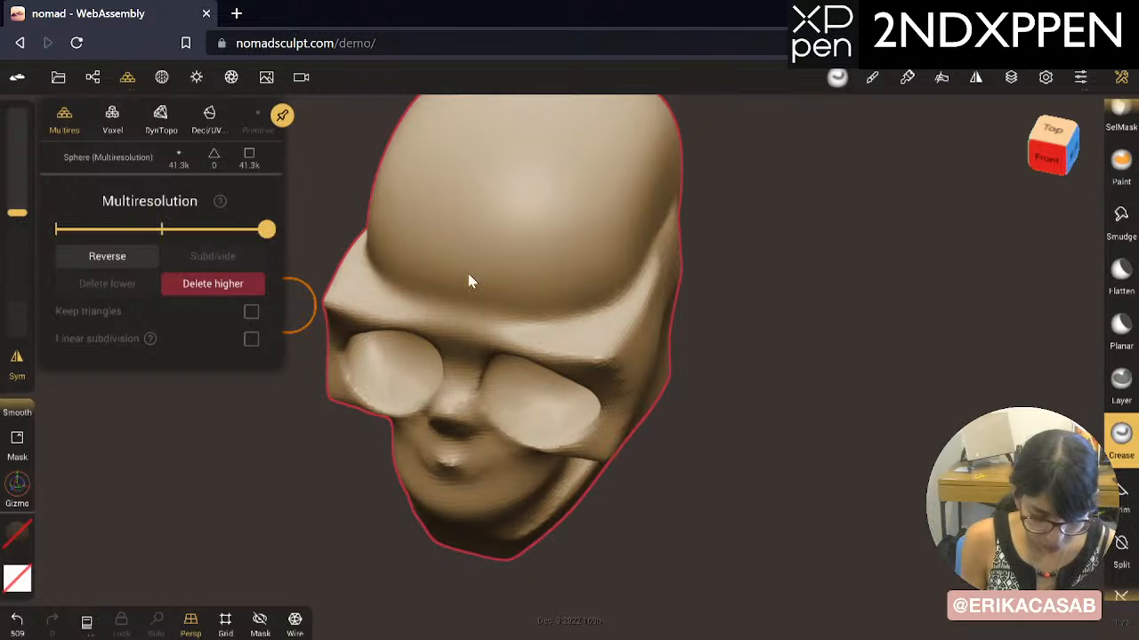
pyautogui.moveTo(736, 341); pyautogui.dragTo(366, 358)
pyautogui.moveTo(695, 313); pyautogui.dragTo(597, 319, button='middle')
pyautogui.click(667, 180)
pyautogui.hotkey('ctrl', 'z')
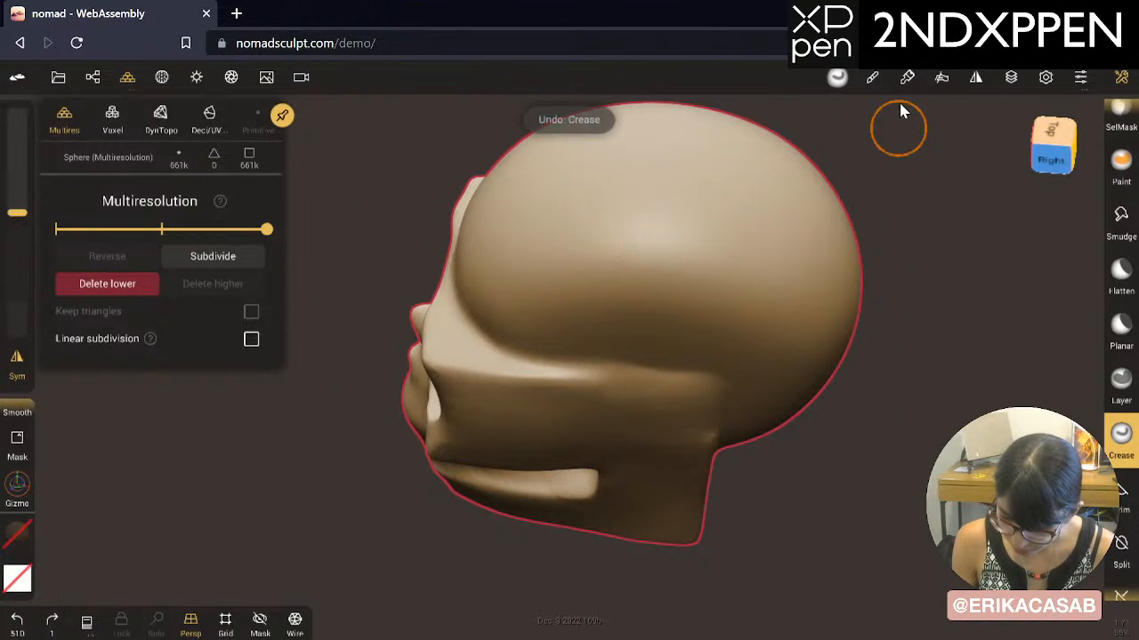
# Step: Set the Crease stroke type to Dot and draw a curved test crease on the side of the cranium
pyautogui.click(837, 78)
pyautogui.click(872, 78)
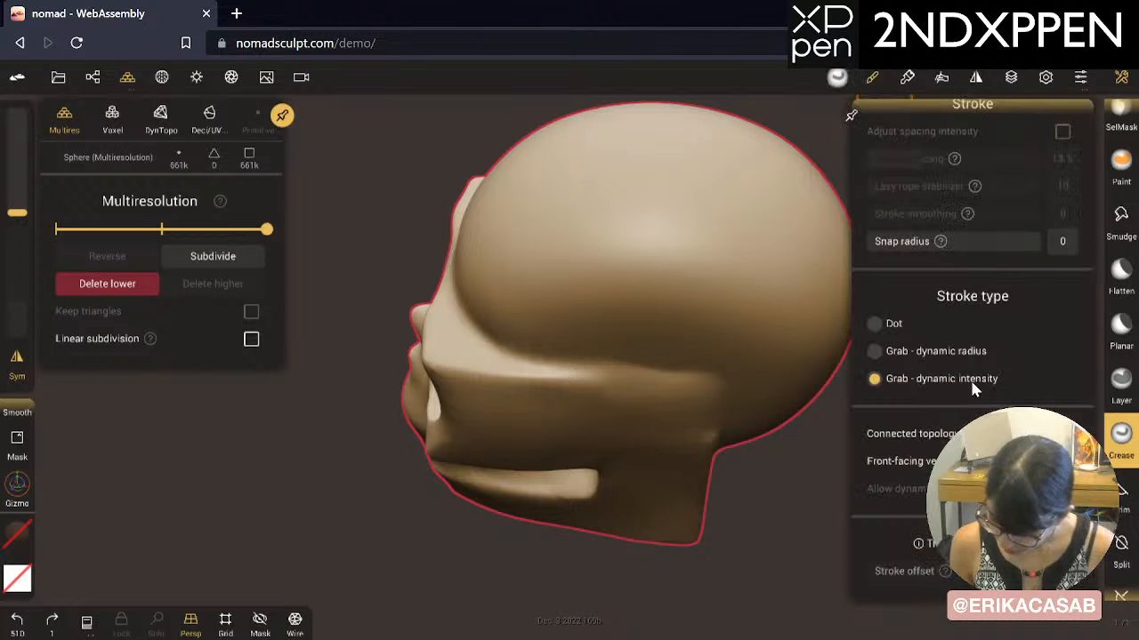
pyautogui.click(889, 324)
pyautogui.moveTo(599, 244)
pyautogui.mouseDown()
pyautogui.moveTo(658, 296)
pyautogui.moveTo(714, 264)
pyautogui.mouseUp()
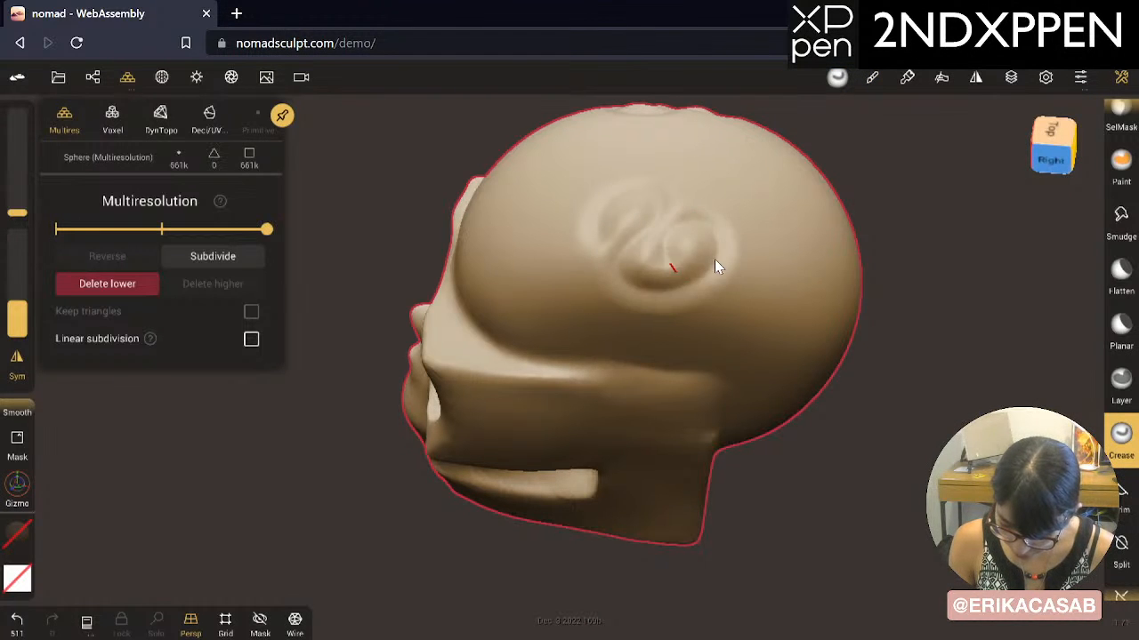
# Step: Enlarge the brush and smooth the test crease on the side of the cranium at the highest multiresolution level, checking the wireframe
pyautogui.moveTo(873, 210)
pyautogui.mouseDown()
pyautogui.moveTo(864, 302)
pyautogui.moveTo(851, 262)
pyautogui.moveTo(898, 247)
pyautogui.moveTo(724, 478)
pyautogui.moveTo(797, 432)
pyautogui.moveTo(646, 341)
pyautogui.mouseUp()
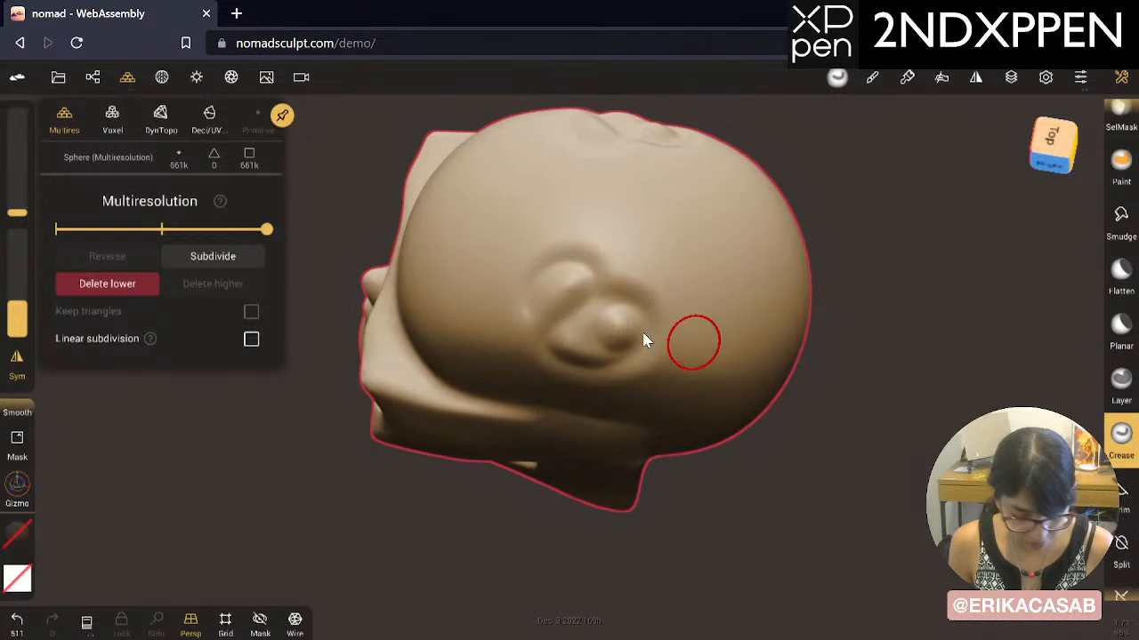
pyautogui.press('x')
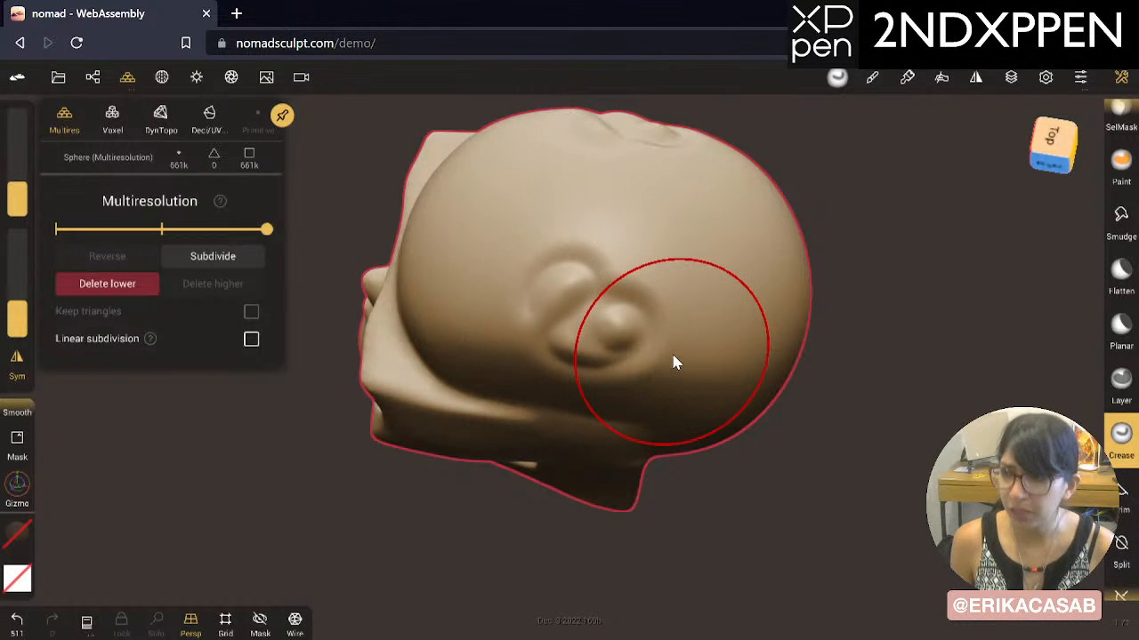
pyautogui.press('shift')
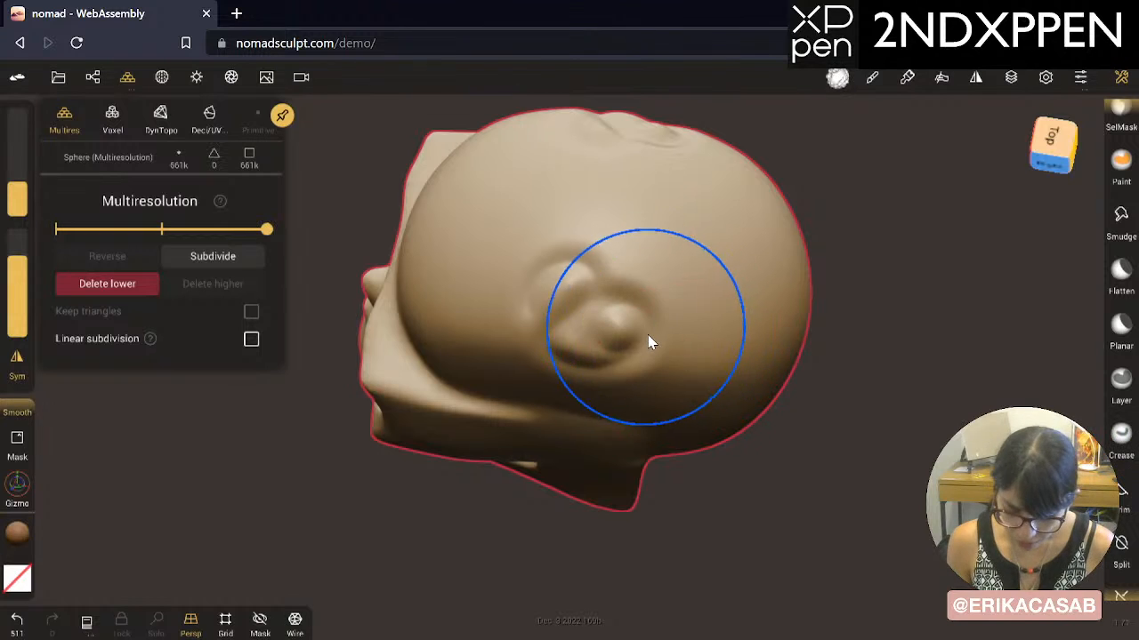
pyautogui.moveTo(648, 334); pyautogui.dragTo(572, 293)
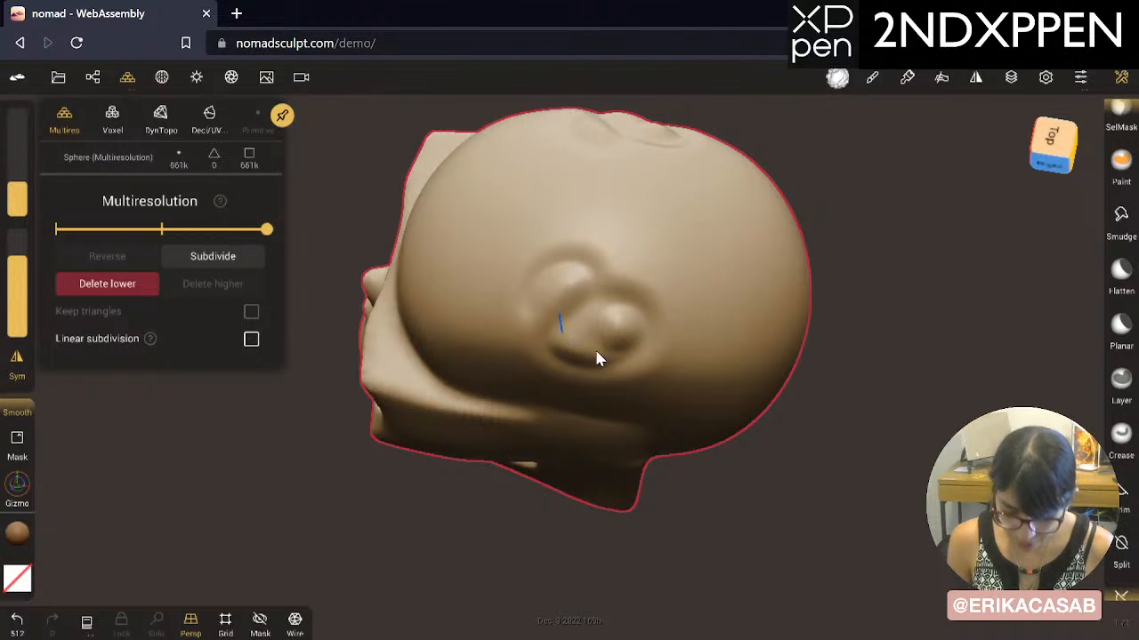
pyautogui.moveTo(596, 358); pyautogui.dragTo(543, 306)
pyautogui.click(294, 621)
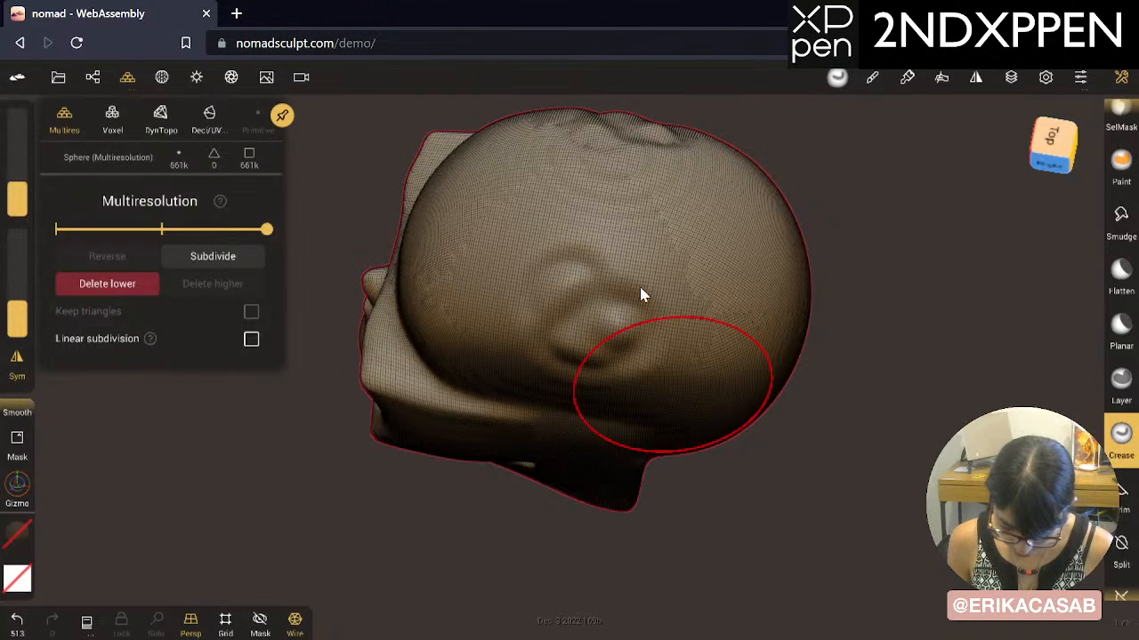
pyautogui.click(294, 624)
pyautogui.keyDown('shift'); pyautogui.moveTo(628, 298); pyautogui.dragTo(615, 326); pyautogui.keyUp('shift')
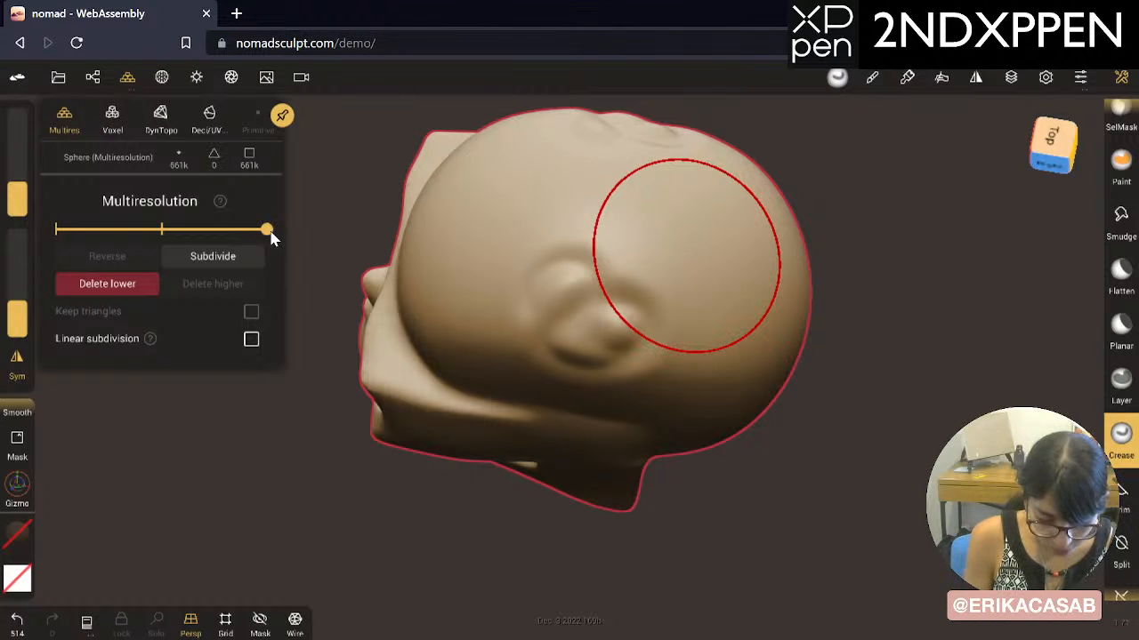
# Step: Try smoothing the cranium's test crease at the middle multiresolution level, comparing wireframe density between levels, and undo the smoothing
pyautogui.click(161, 230)
pyautogui.click(295, 619)
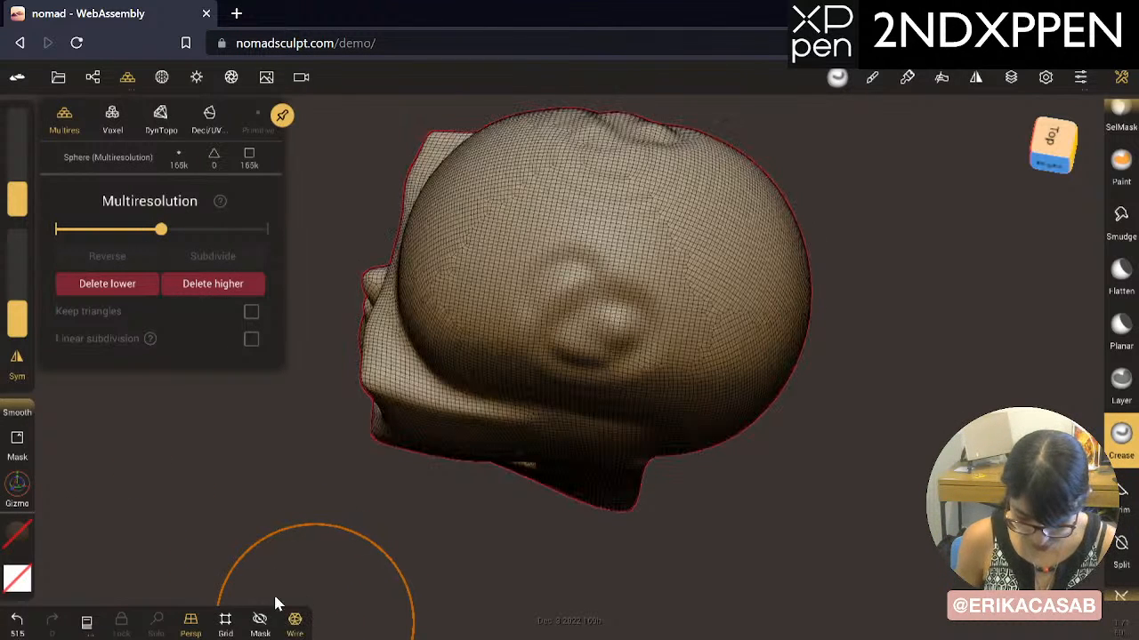
pyautogui.click(267, 230)
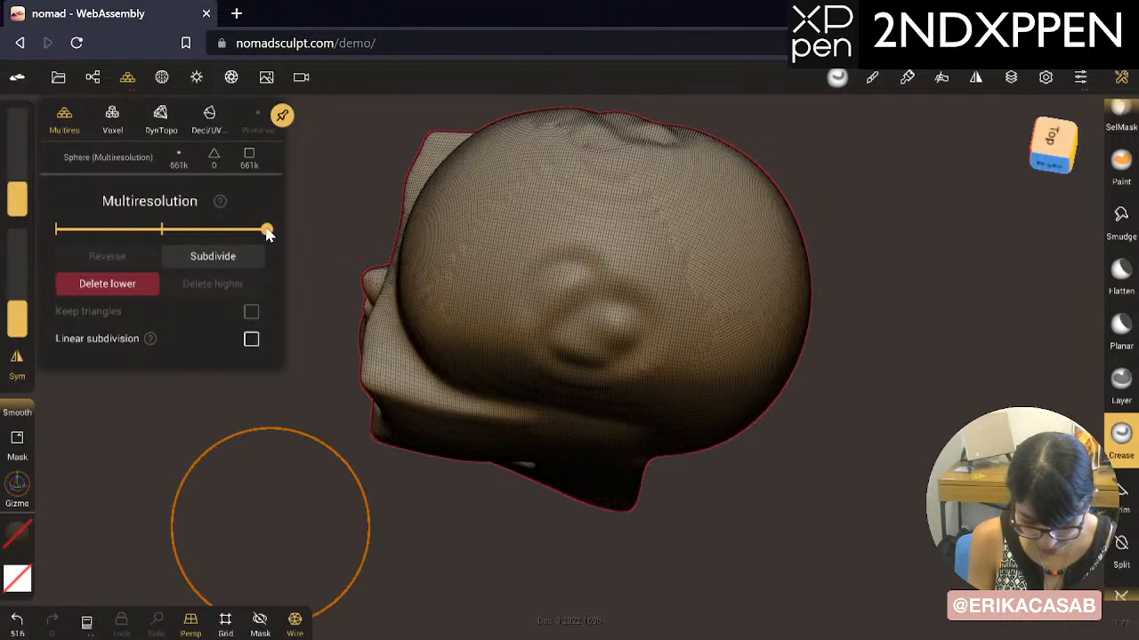
pyautogui.moveTo(266, 231); pyautogui.dragTo(132, 247)
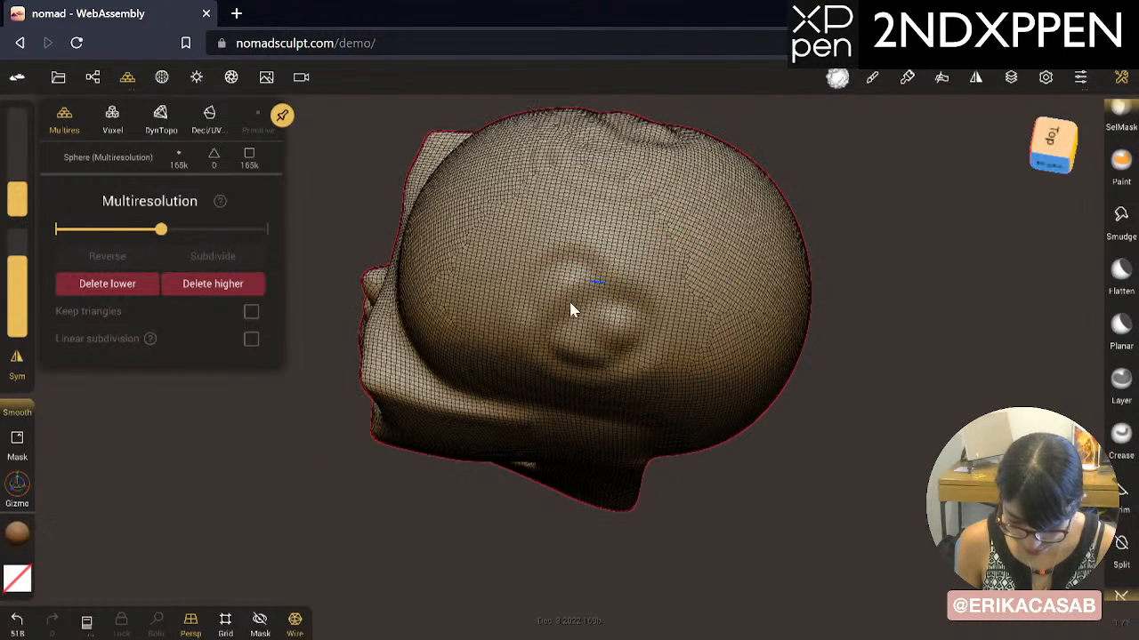
pyautogui.click(297, 619)
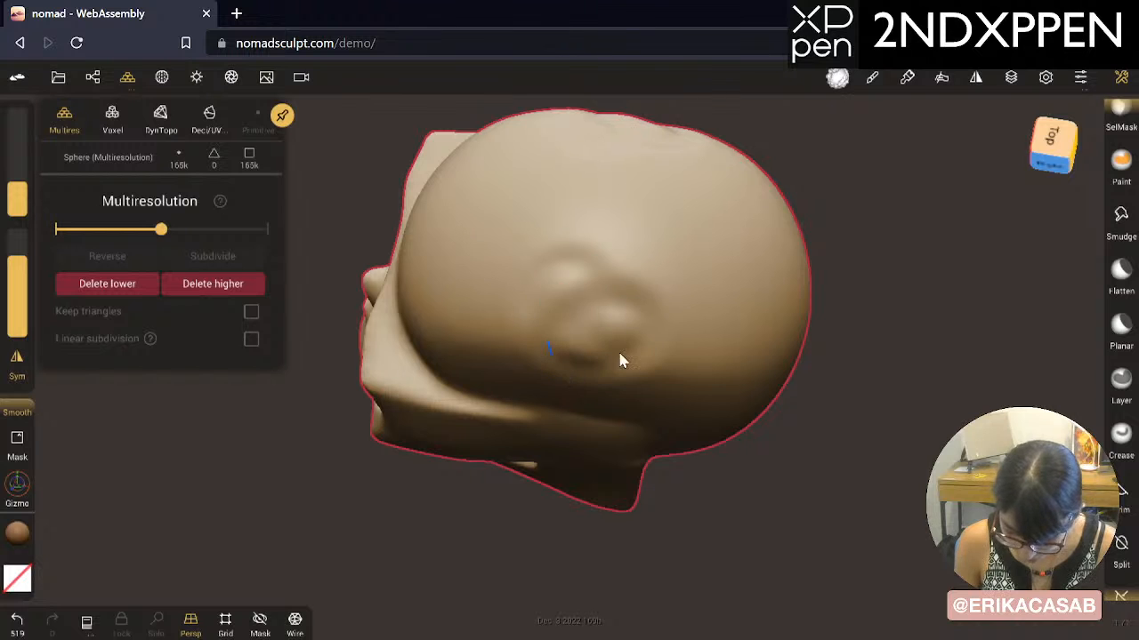
pyautogui.moveTo(598, 335)
pyautogui.mouseDown()
pyautogui.moveTo(773, 546)
pyautogui.moveTo(742, 424)
pyautogui.moveTo(849, 519)
pyautogui.moveTo(877, 522)
pyautogui.moveTo(819, 483)
pyautogui.mouseUp()
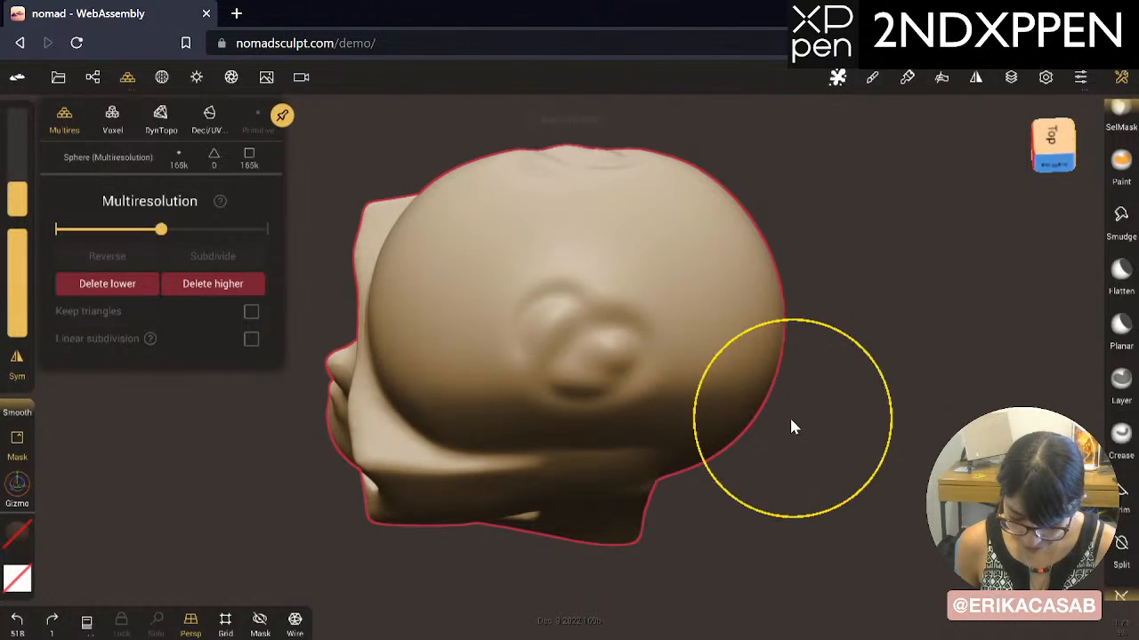
pyautogui.hotkey('ctrl', 'z')
pyautogui.hotkey('ctrl', 'z')
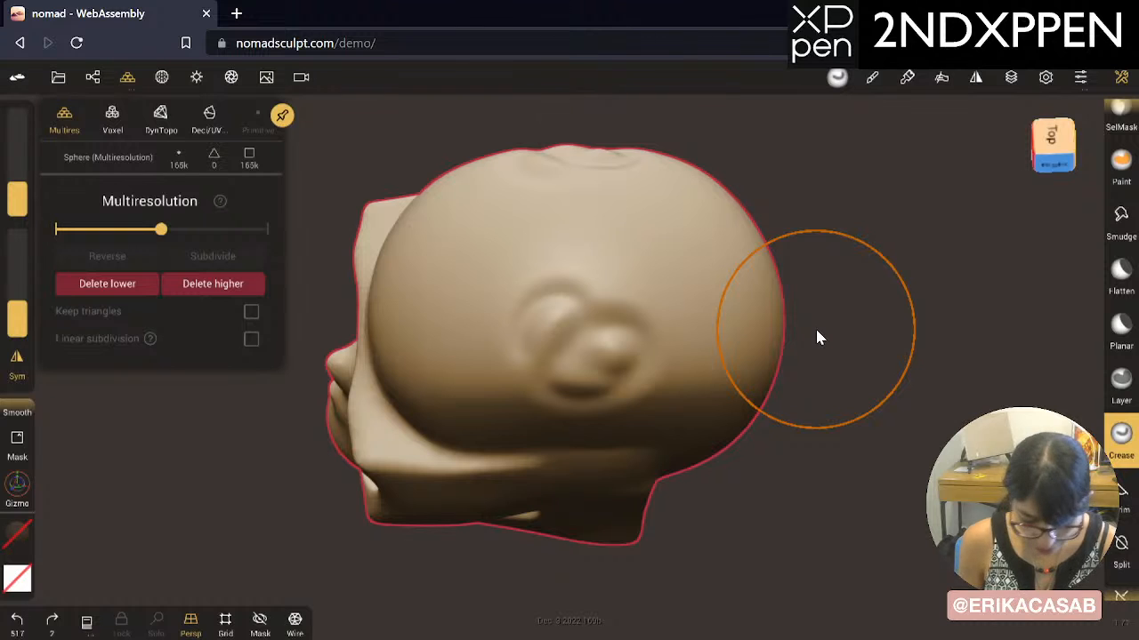
# Step: Lower the multiresolution to its lowest level, comparing the wireframe with the highest, and smooth the test crease on the cranium
pyautogui.click(68, 233)
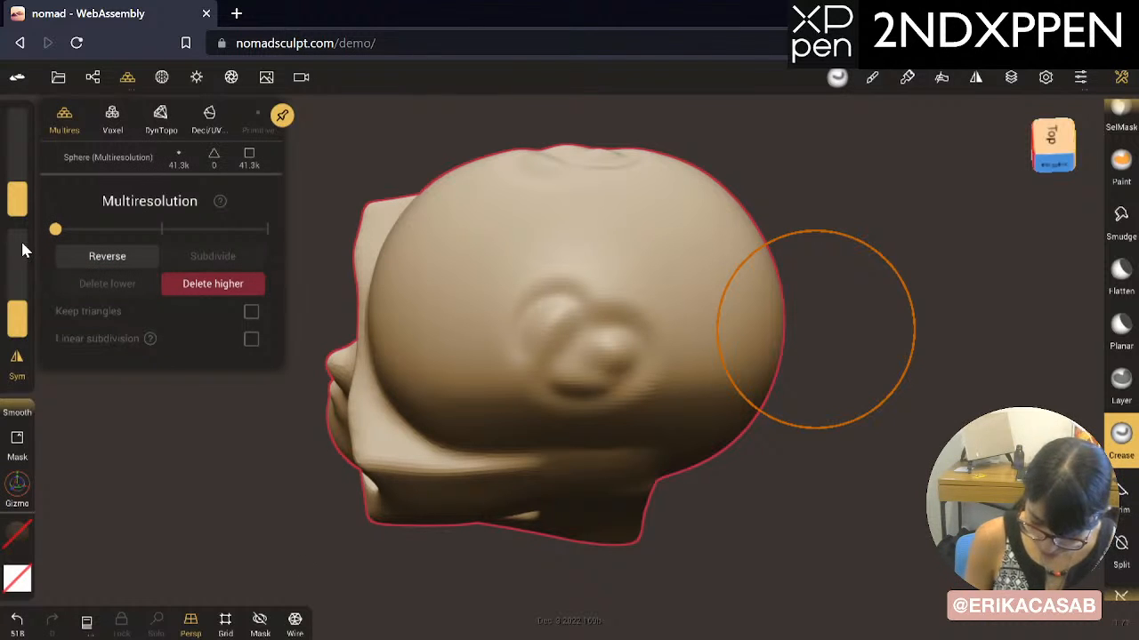
pyautogui.click(296, 622)
pyautogui.click(264, 231)
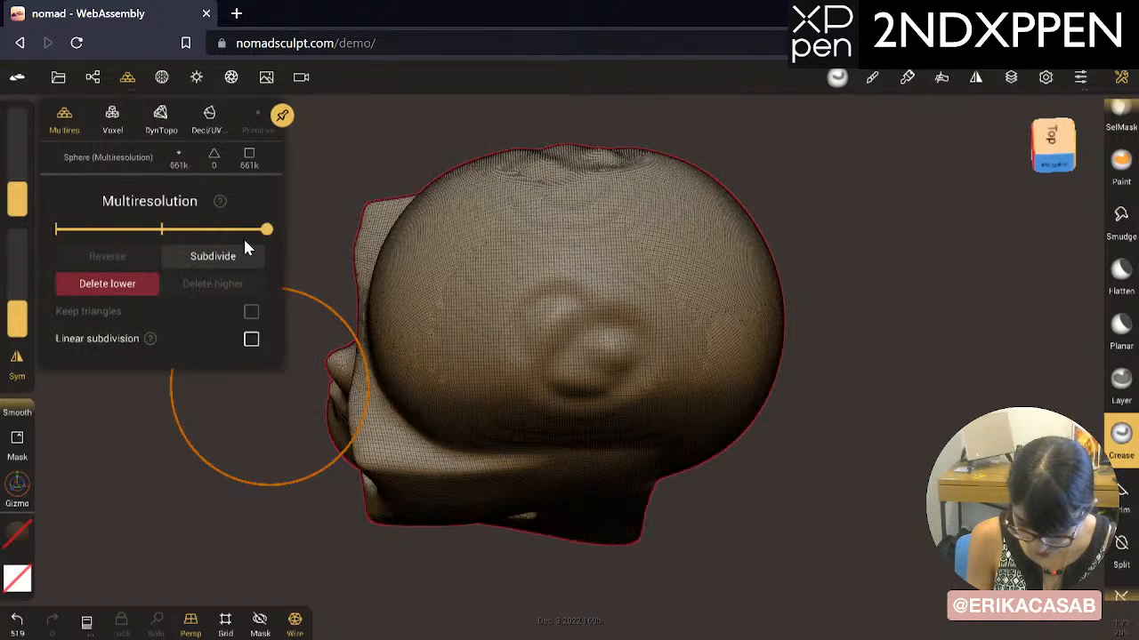
pyautogui.moveTo(259, 233); pyautogui.dragTo(49, 233)
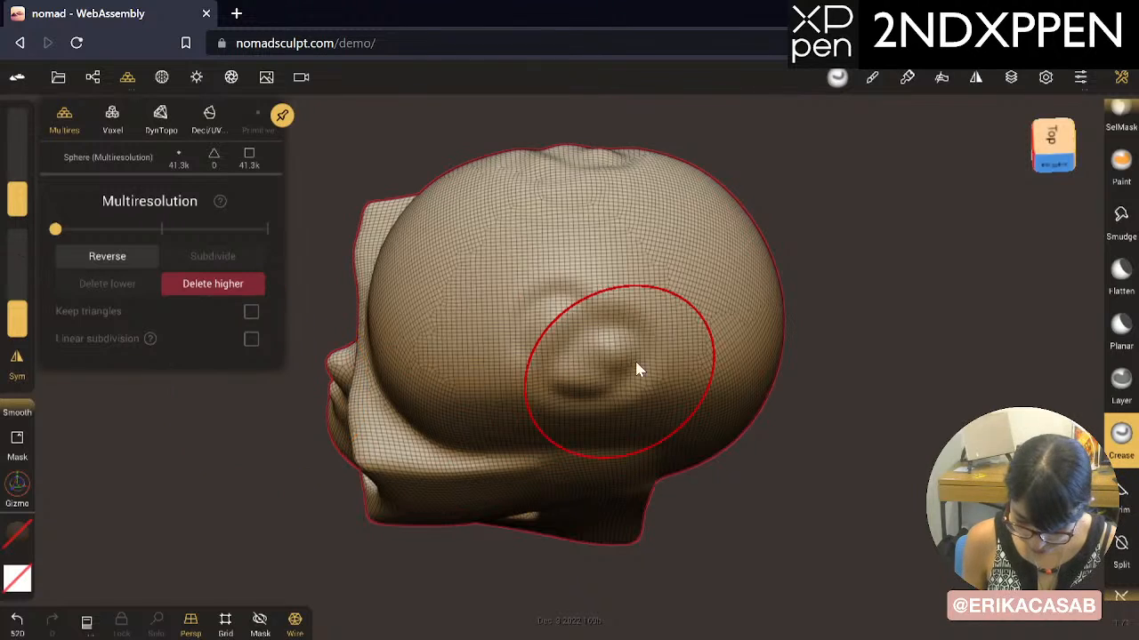
pyautogui.moveTo(614, 347)
pyautogui.keyDown('shift'); pyautogui.mouseDown()
pyautogui.moveTo(559, 337)
pyautogui.moveTo(598, 304)
pyautogui.moveTo(583, 334)
pyautogui.moveTo(594, 380)
pyautogui.mouseUp(); pyautogui.keyUp('shift')
pyautogui.click(297, 622)
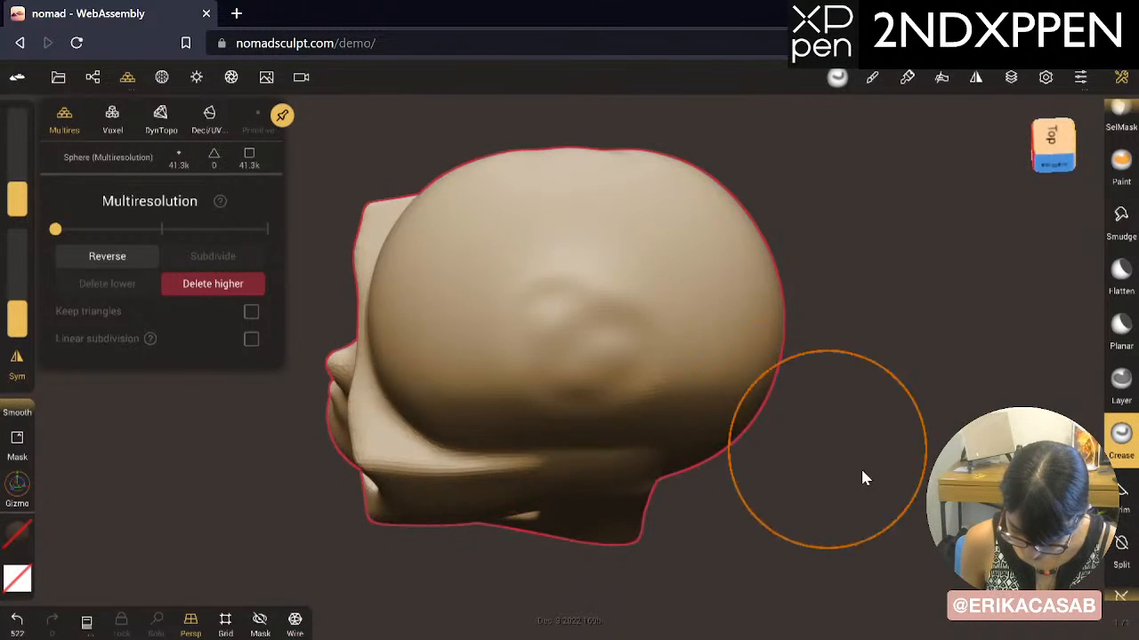
# Step: Raise the Smooth intensity to 100% and smooth away the rest of the test crease on the side of the cranium
pyautogui.moveTo(861, 468); pyautogui.dragTo(842, 395)
pyautogui.moveTo(645, 347)
pyautogui.keyDown('shift'); pyautogui.mouseDown()
pyautogui.moveTo(504, 361)
pyautogui.moveTo(550, 317)
pyautogui.mouseUp(); pyautogui.keyUp('shift')
pyautogui.moveTo(243, 483)
pyautogui.mouseDown()
pyautogui.moveTo(255, 528)
pyautogui.moveTo(259, 498)
pyautogui.mouseUp()
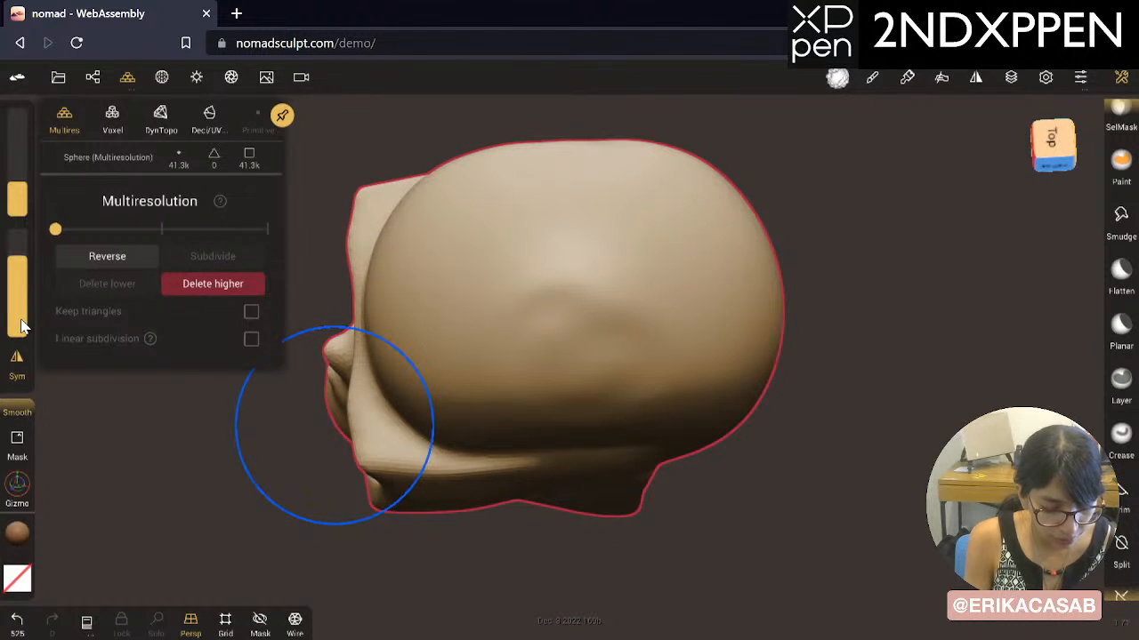
pyautogui.moveTo(27, 307); pyautogui.dragTo(36, 193)
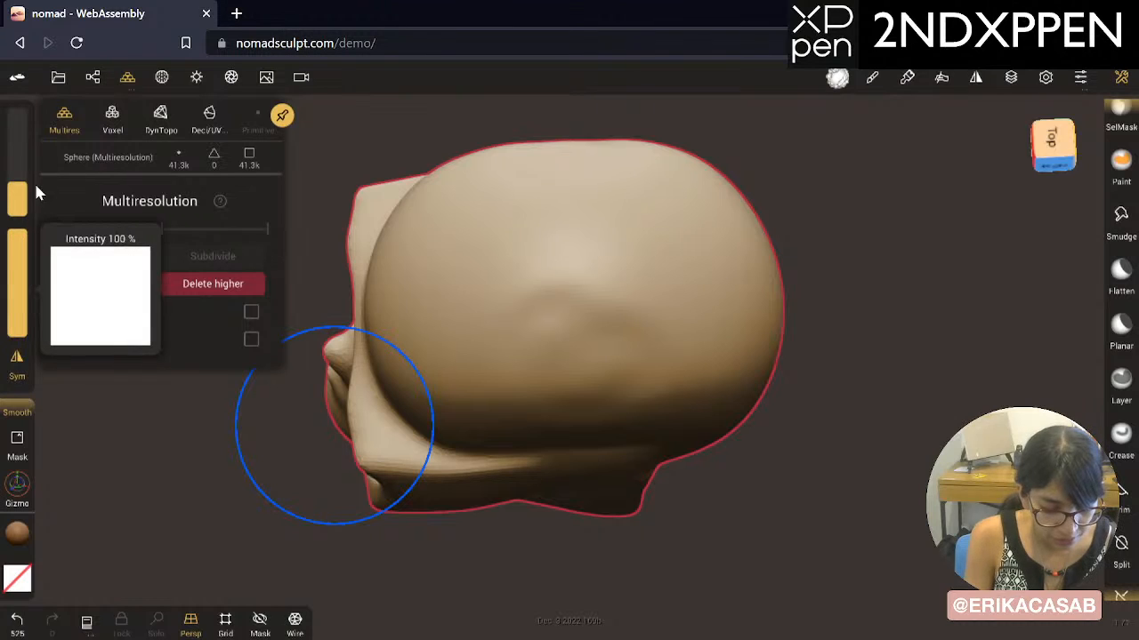
pyautogui.moveTo(9, 292); pyautogui.dragTo(49, 156)
pyautogui.keyDown('shift'); pyautogui.moveTo(81, 108); pyautogui.dragTo(76, 140); pyautogui.keyUp('shift')
pyautogui.moveTo(656, 318)
pyautogui.keyDown('shift'); pyautogui.mouseDown()
pyautogui.moveTo(542, 323)
pyautogui.moveTo(668, 314)
pyautogui.moveTo(500, 351)
pyautogui.moveTo(670, 324)
pyautogui.moveTo(542, 409)
pyautogui.moveTo(668, 394)
pyautogui.moveTo(648, 350)
pyautogui.moveTo(496, 334)
pyautogui.moveTo(372, 504)
pyautogui.moveTo(715, 389)
pyautogui.moveTo(455, 357)
pyautogui.moveTo(902, 298)
pyautogui.mouseUp(); pyautogui.keyUp('shift')
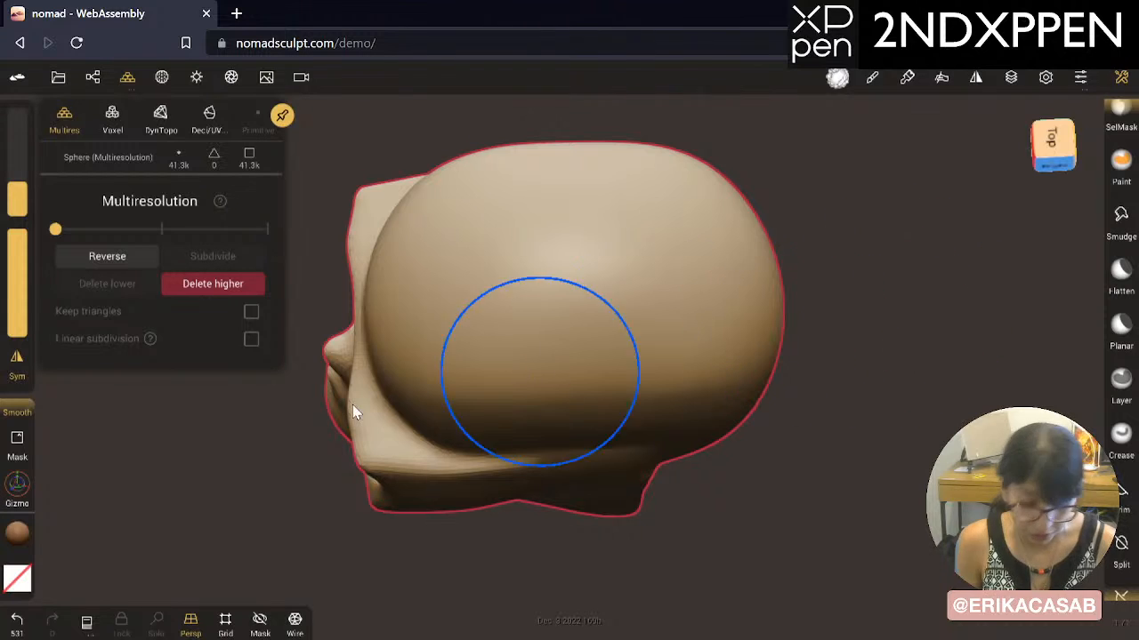
pyautogui.moveTo(18, 282)
pyautogui.mouseDown()
pyautogui.moveTo(18, 253)
pyautogui.moveTo(58, 173)
pyautogui.mouseUp()
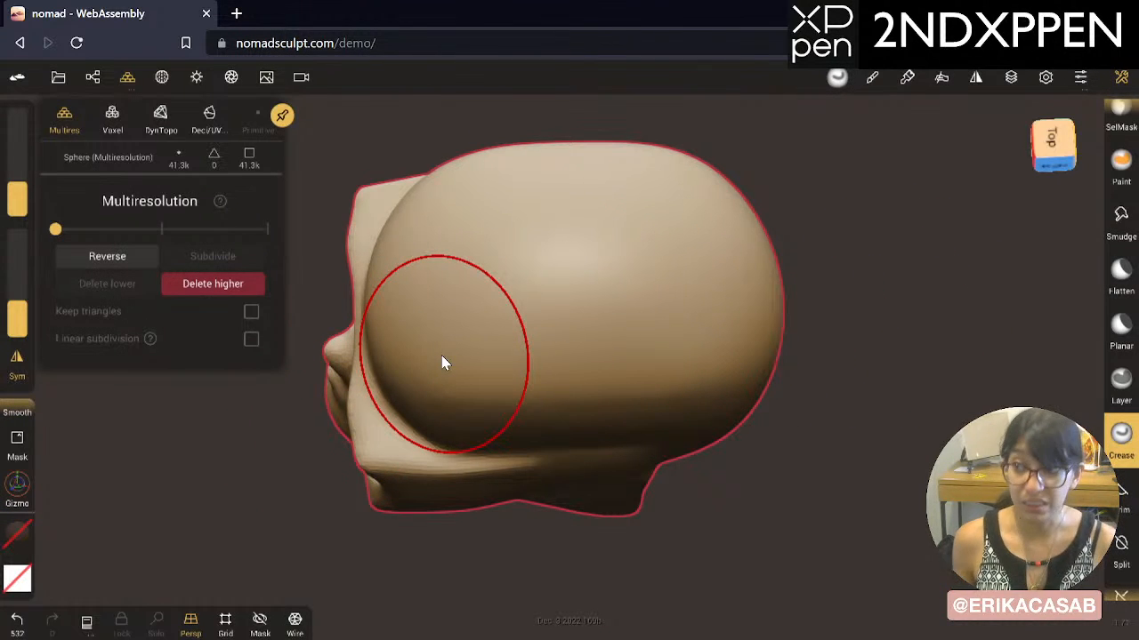
pyautogui.moveTo(31, 311); pyautogui.dragTo(26, 443)
pyautogui.moveTo(22, 249); pyautogui.dragTo(19, 374)
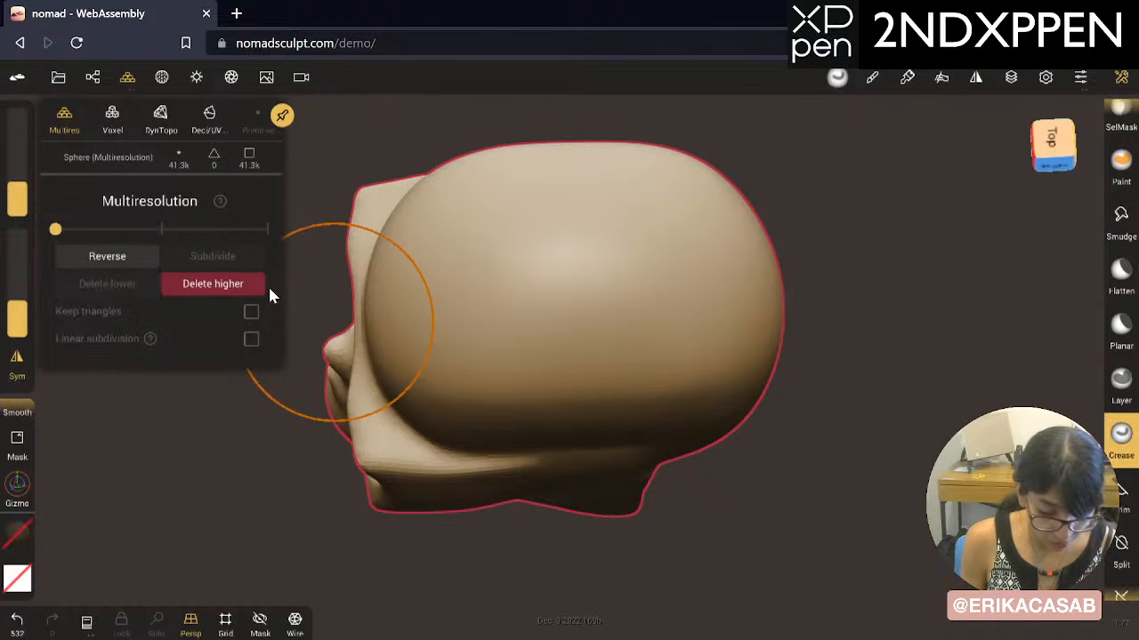
# Step: Compare the skull's surface at the middle and lowest multiresolution levels, returning to the lowest
pyautogui.click(178, 229)
pyautogui.moveTo(299, 500); pyautogui.dragTo(287, 449)
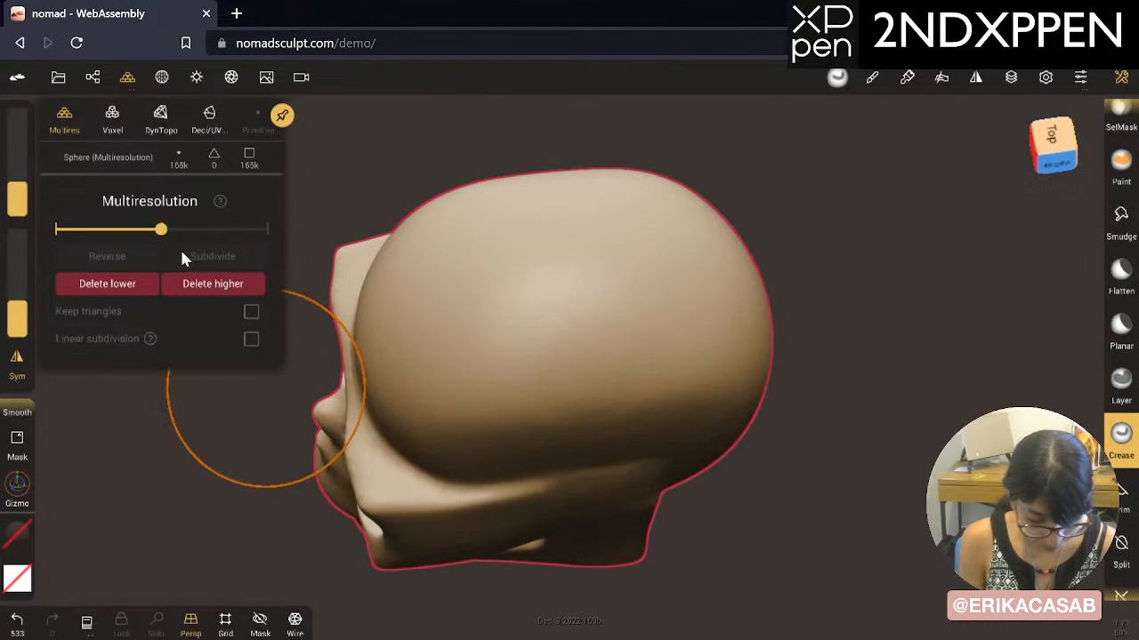
pyautogui.click(64, 229)
# Step: Try reshaping the front corner of the brow and cheek block with the Drag brush and undo the stroke
pyautogui.moveTo(500, 203); pyautogui.dragTo(532, 127, button='middle')
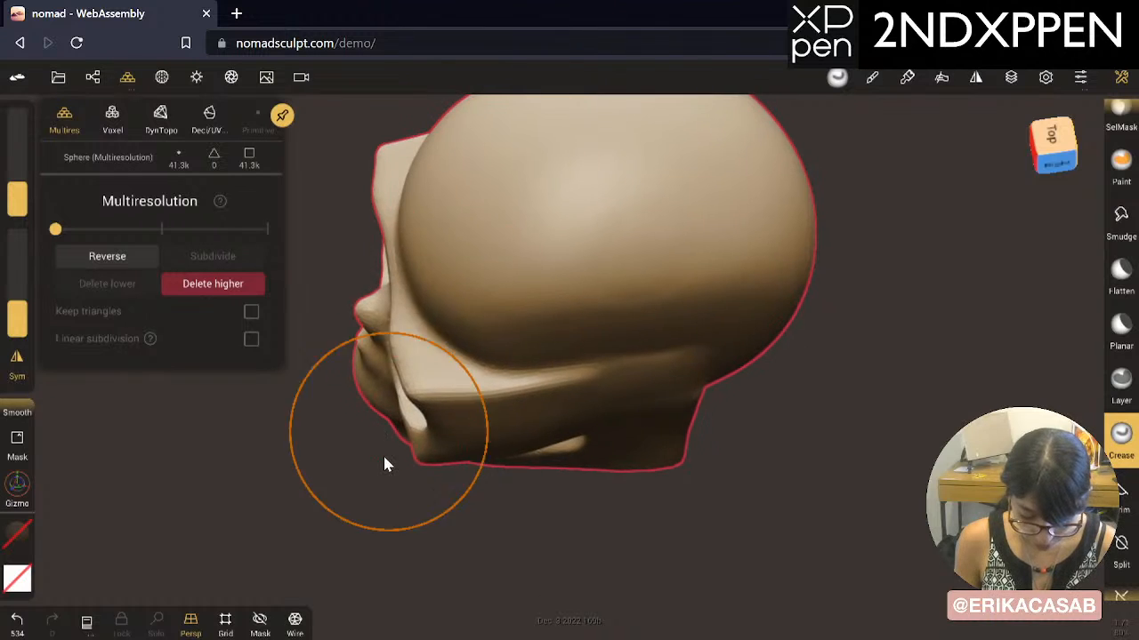
pyautogui.moveTo(382, 453)
pyautogui.mouseDown()
pyautogui.moveTo(642, 276)
pyautogui.moveTo(614, 259)
pyautogui.moveTo(542, 453)
pyautogui.moveTo(436, 521)
pyautogui.mouseUp()
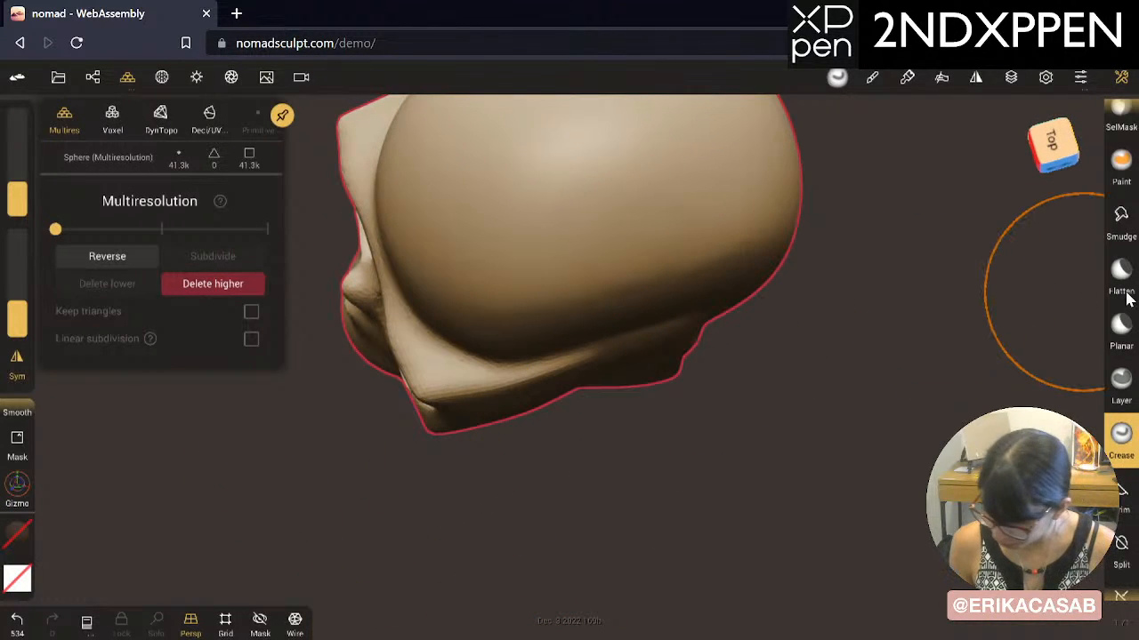
pyautogui.scroll(5, 1121, 338)
pyautogui.click(1123, 361)
pyautogui.click(1120, 409)
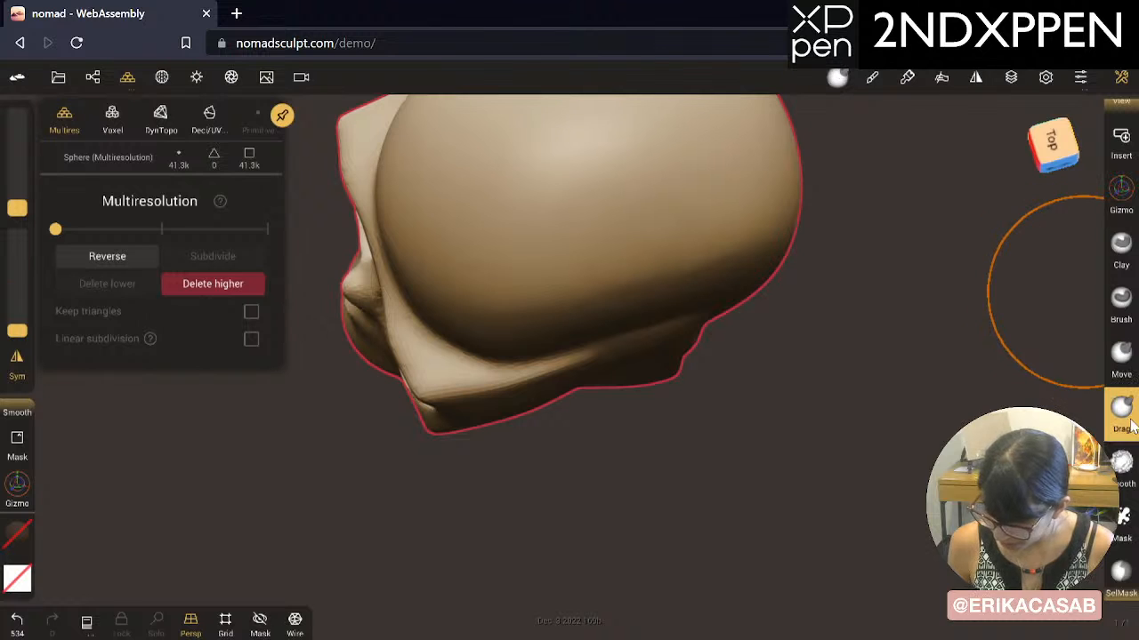
pyautogui.moveTo(427, 376); pyautogui.dragTo(462, 381)
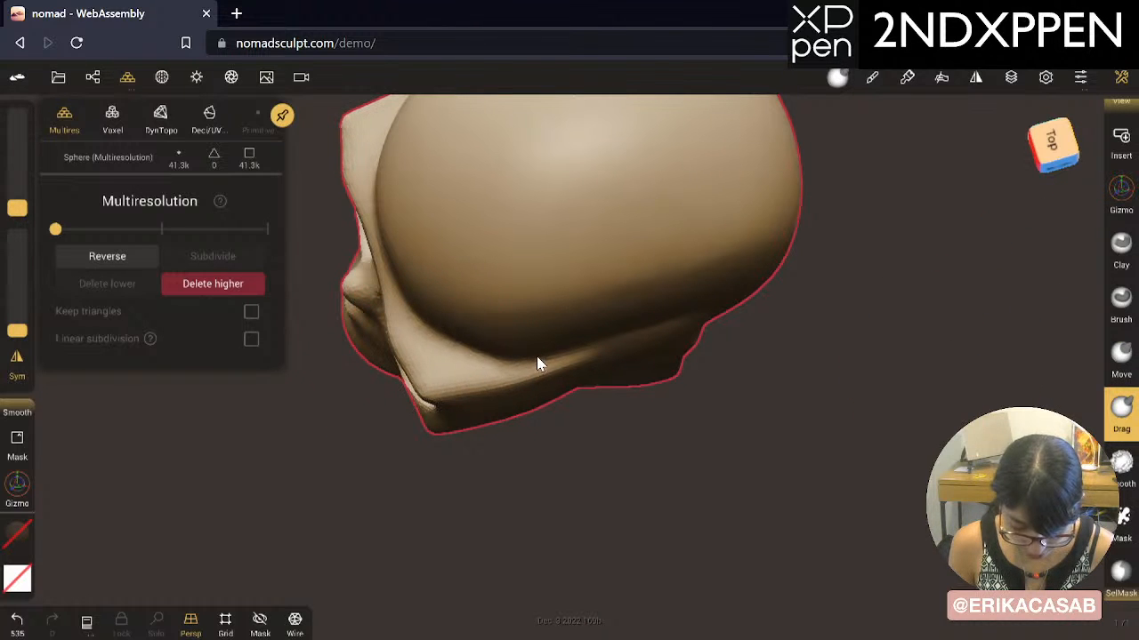
pyautogui.hotkey('ctrl', 'z')
# Step: Flatten the hard edge of the brow and temple above the eye socket and smooth the flattened area
pyautogui.scroll(-5, 1121, 409)
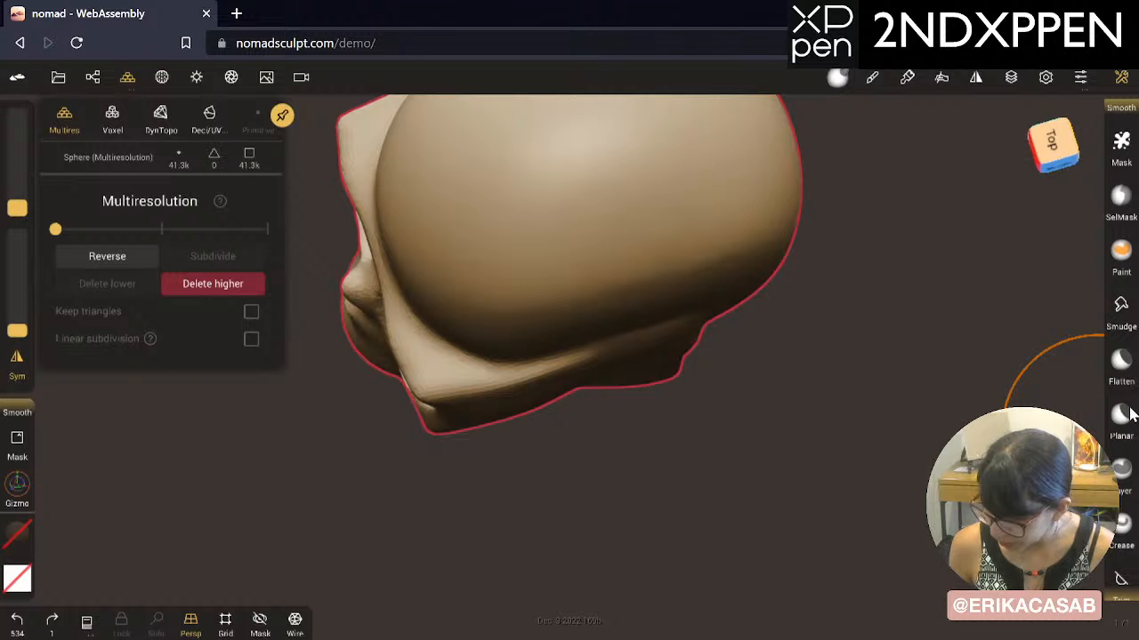
pyautogui.click(1130, 365)
pyautogui.moveTo(823, 484); pyautogui.dragTo(939, 329)
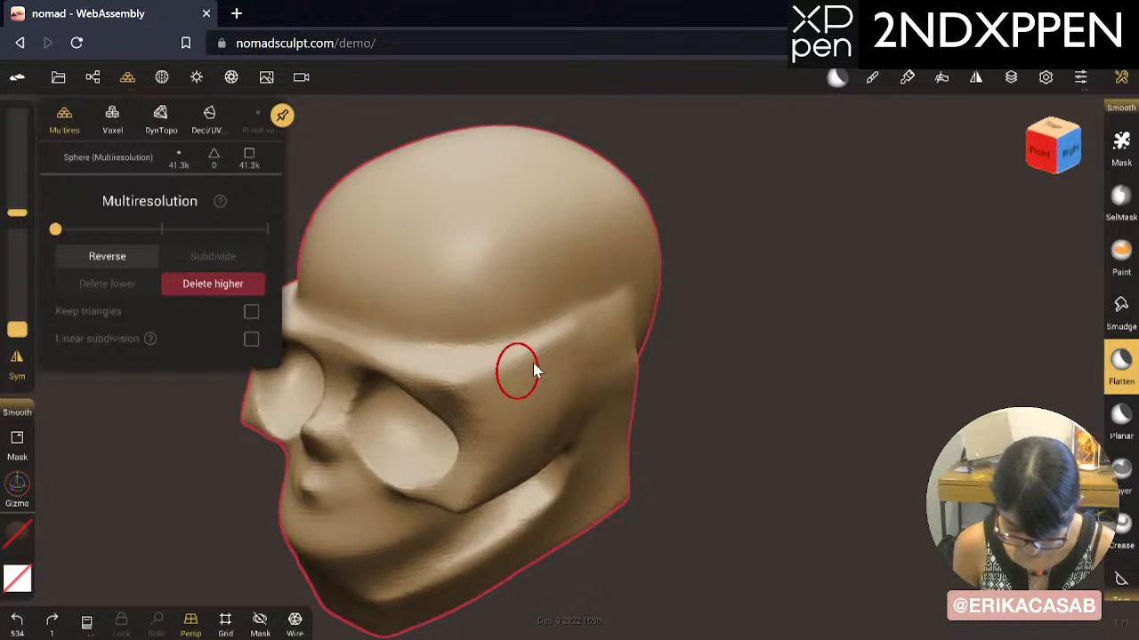
pyautogui.moveTo(528, 371)
pyautogui.mouseDown()
pyautogui.moveTo(432, 394)
pyautogui.moveTo(522, 387)
pyautogui.mouseUp()
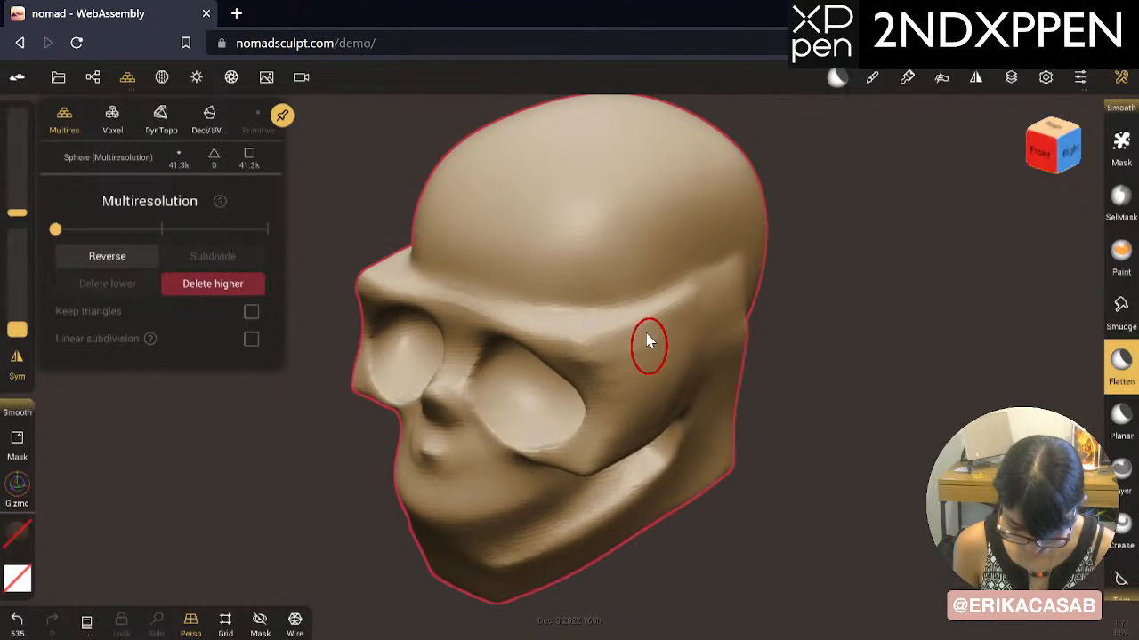
pyautogui.moveTo(620, 350)
pyautogui.mouseDown()
pyautogui.moveTo(648, 330)
pyautogui.moveTo(491, 332)
pyautogui.moveTo(667, 312)
pyautogui.moveTo(497, 325)
pyautogui.mouseUp()
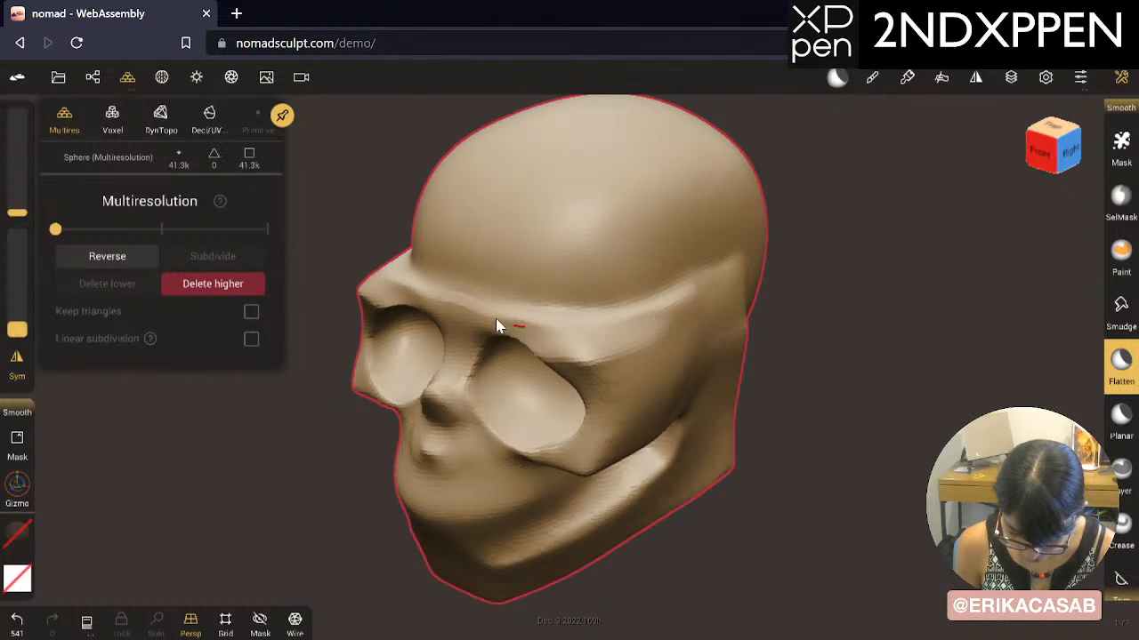
pyautogui.moveTo(626, 326); pyautogui.dragTo(477, 308)
pyautogui.keyDown('shift'); pyautogui.moveTo(657, 315); pyautogui.dragTo(488, 309); pyautogui.keyUp('shift')
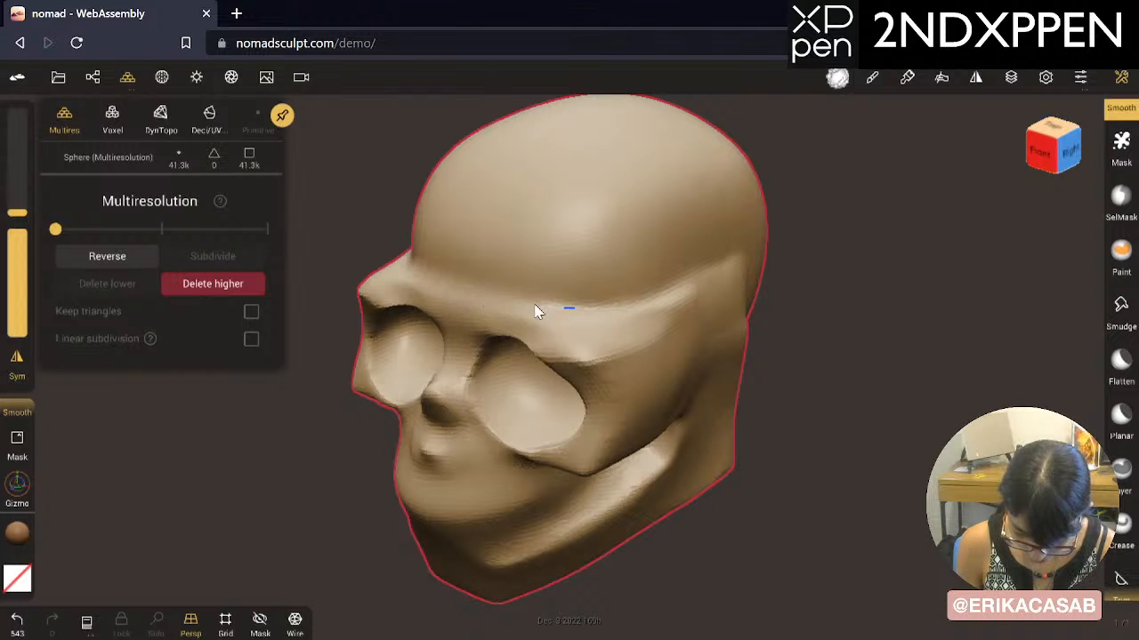
pyautogui.keyDown('shift'); pyautogui.moveTo(632, 330); pyautogui.dragTo(570, 365); pyautogui.keyUp('shift')
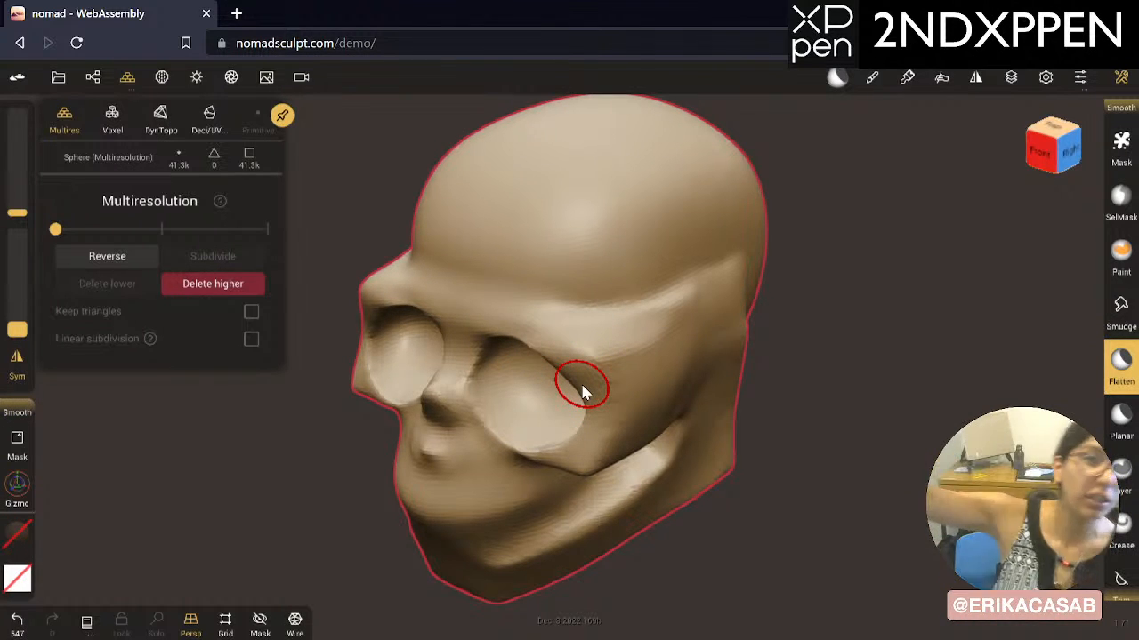
# Step: Flatten the temple edge from the outer eye socket toward the back of the skull, undoing an unwanted stroke
pyautogui.moveTo(834, 303); pyautogui.dragTo(725, 316)
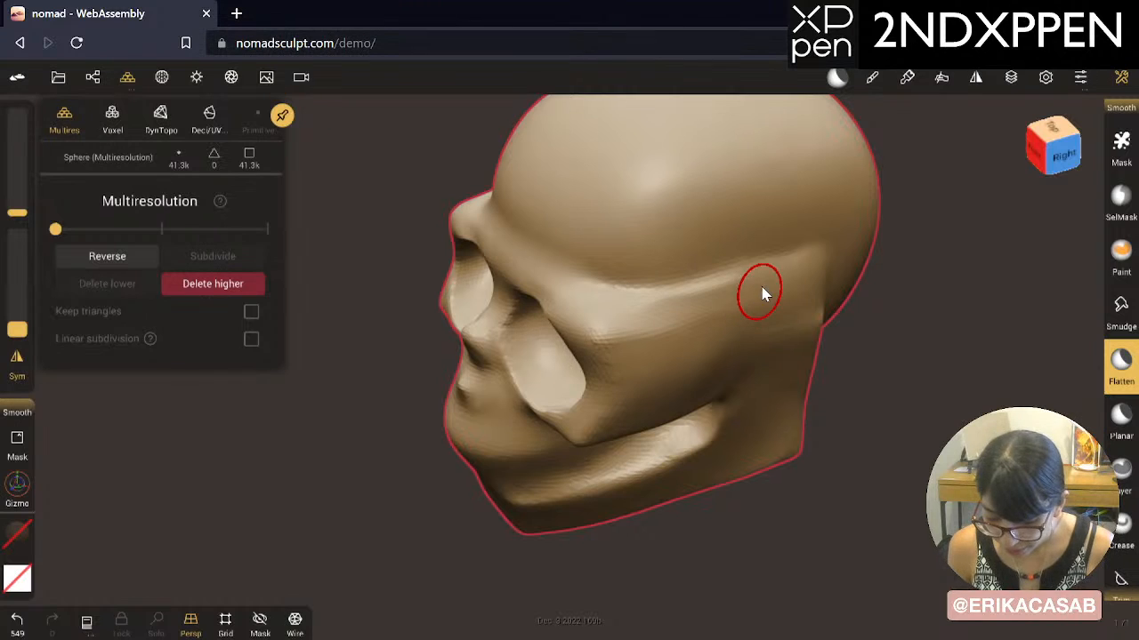
pyautogui.moveTo(677, 288); pyautogui.dragTo(757, 270)
pyautogui.moveTo(580, 322)
pyautogui.mouseDown()
pyautogui.moveTo(756, 285)
pyautogui.moveTo(740, 290)
pyautogui.mouseUp()
pyautogui.moveTo(569, 320)
pyautogui.mouseDown()
pyautogui.moveTo(593, 388)
pyautogui.moveTo(578, 363)
pyautogui.mouseUp()
pyautogui.moveTo(517, 302); pyautogui.dragTo(549, 333)
pyautogui.moveTo(845, 425)
pyautogui.mouseDown()
pyautogui.moveTo(917, 315)
pyautogui.moveTo(886, 382)
pyautogui.moveTo(872, 383)
pyautogui.mouseUp()
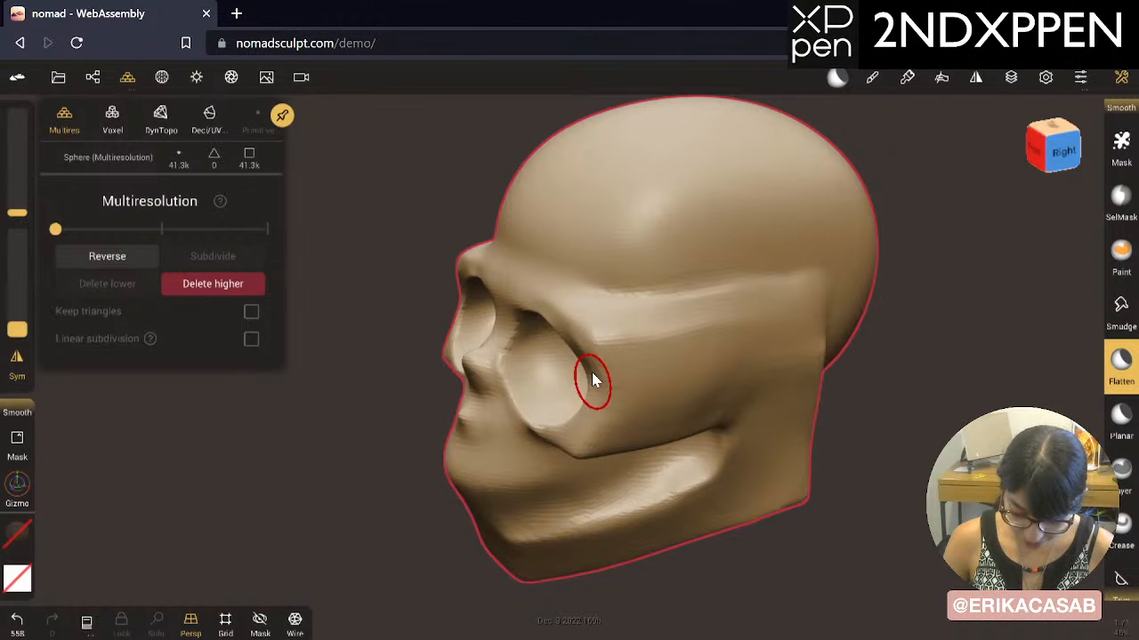
pyautogui.hotkey('ctrl', 'z')
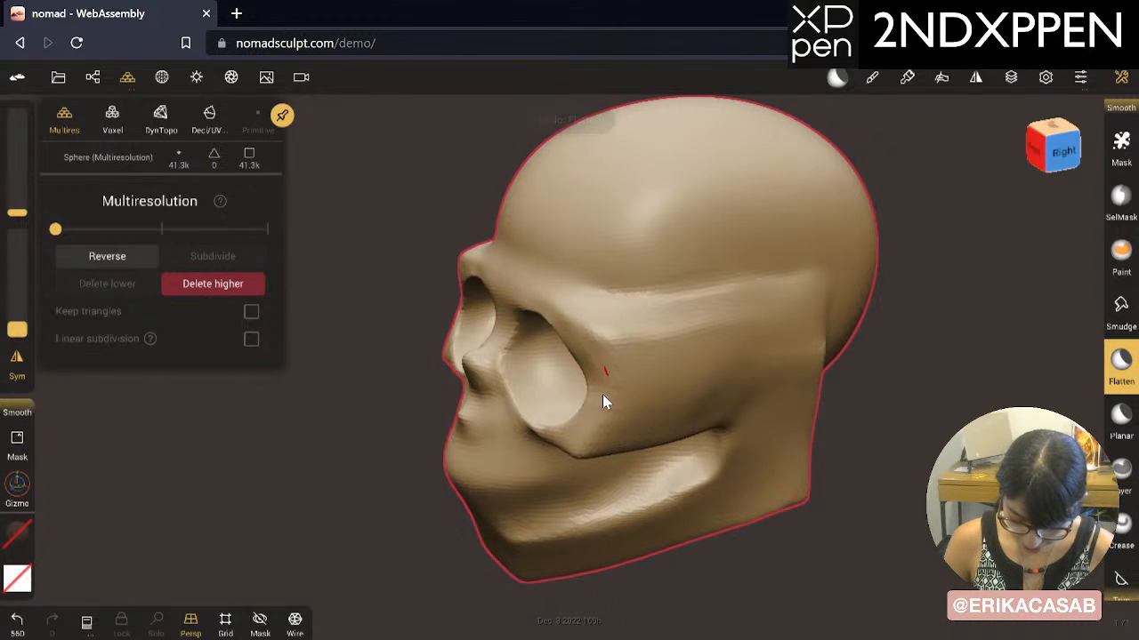
# Step: Smooth the outer rim of the eye socket where it meets the temple
pyautogui.keyDown('shift'); pyautogui.moveTo(617, 392); pyautogui.dragTo(571, 336); pyautogui.keyUp('shift')
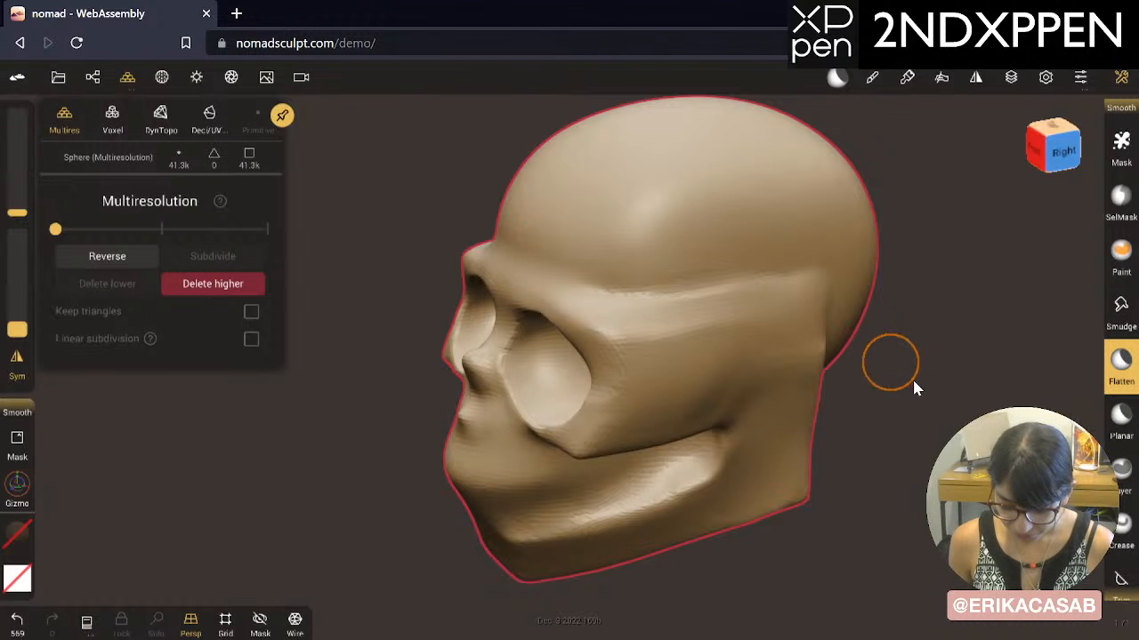
pyautogui.moveTo(913, 383); pyautogui.dragTo(786, 329)
pyautogui.moveTo(797, 340); pyautogui.dragTo(680, 240, button='middle')
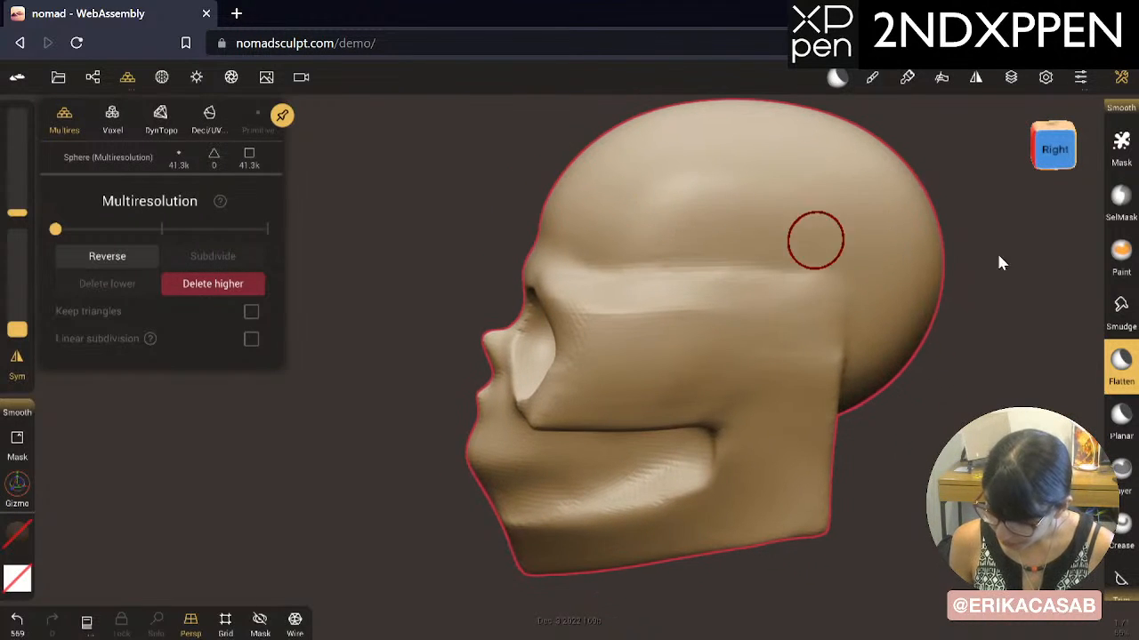
# Step: Reshape the outer edge of the eye socket from the side with the Move brush, undoing an unwanted stroke
pyautogui.scroll(5, 1118, 302)
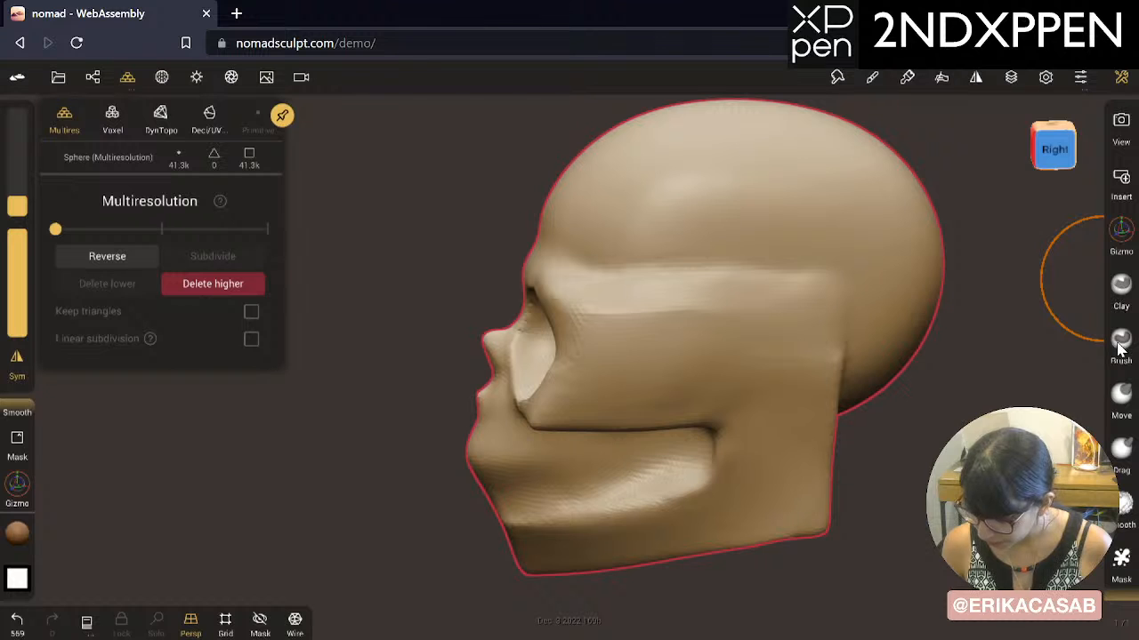
pyautogui.click(1122, 398)
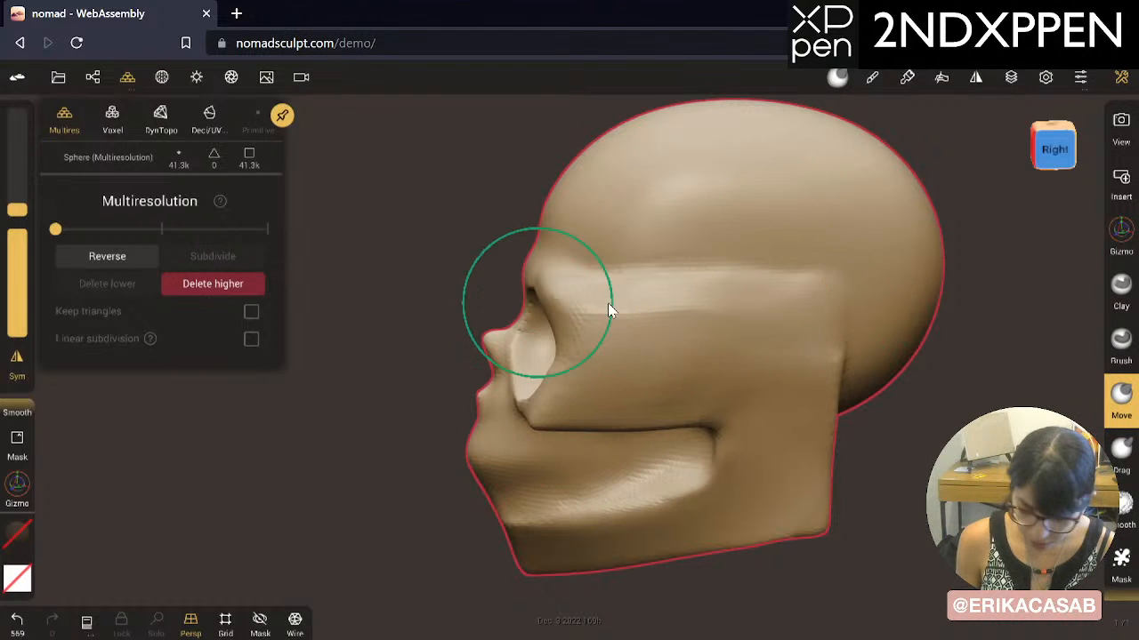
pyautogui.moveTo(592, 296)
pyautogui.mouseDown()
pyautogui.moveTo(564, 373)
pyautogui.moveTo(526, 381)
pyautogui.mouseUp()
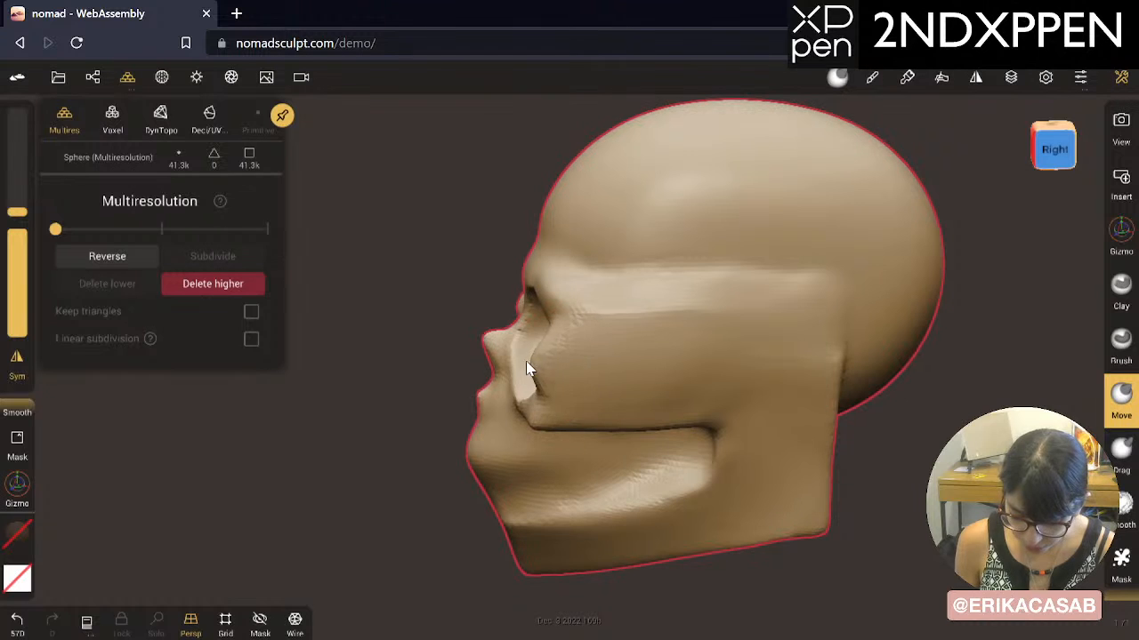
pyautogui.hotkey('ctrl', 'z')
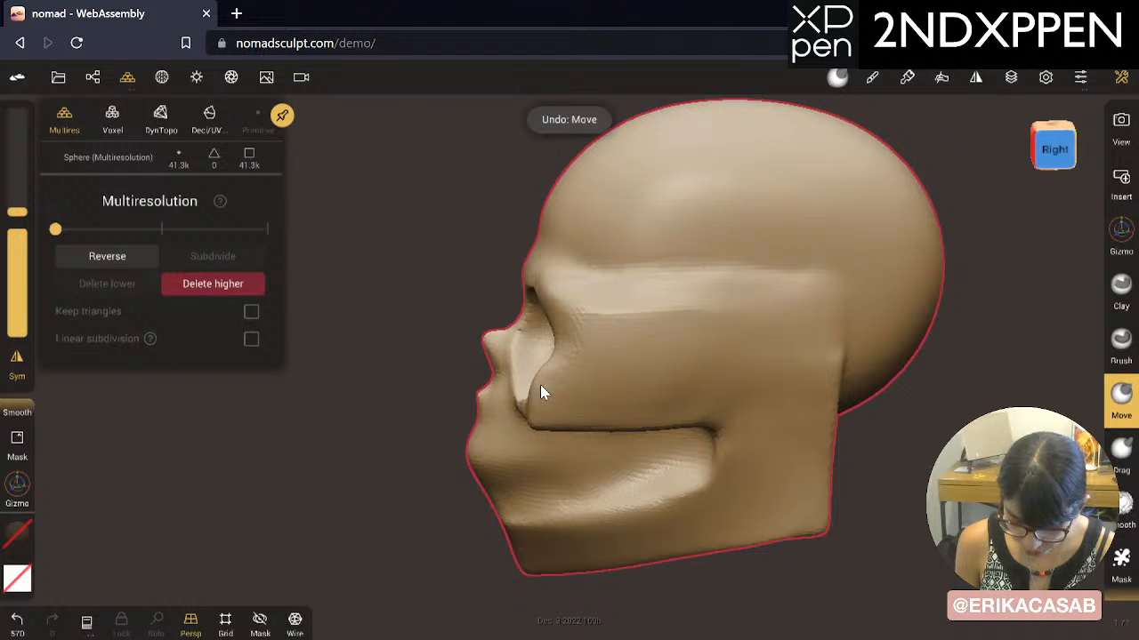
pyautogui.moveTo(418, 445)
pyautogui.mouseDown()
pyautogui.moveTo(376, 457)
pyautogui.moveTo(401, 504)
pyautogui.moveTo(463, 392)
pyautogui.moveTo(542, 364)
pyautogui.moveTo(554, 287)
pyautogui.moveTo(587, 302)
pyautogui.moveTo(542, 275)
pyautogui.moveTo(585, 250)
pyautogui.mouseUp()
pyautogui.moveTo(548, 295); pyautogui.dragTo(515, 305)
pyautogui.moveTo(340, 376)
pyautogui.mouseDown()
pyautogui.moveTo(326, 526)
pyautogui.moveTo(297, 536)
pyautogui.moveTo(615, 426)
pyautogui.moveTo(518, 425)
pyautogui.mouseUp()
pyautogui.moveTo(733, 227); pyautogui.dragTo(719, 141, button='middle')
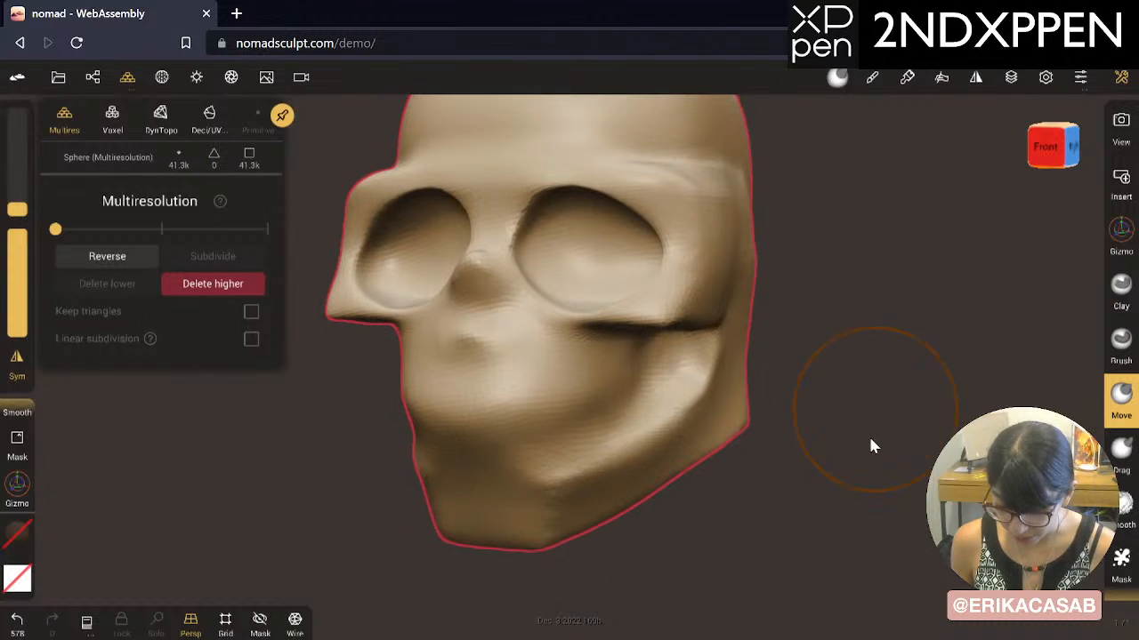
# Step: Build up the underside of the cheekbone's front corner toward the upper jaw with the Clay brush and smooth it
pyautogui.moveTo(859, 423)
pyautogui.mouseDown()
pyautogui.moveTo(810, 313)
pyautogui.moveTo(854, 371)
pyautogui.mouseUp()
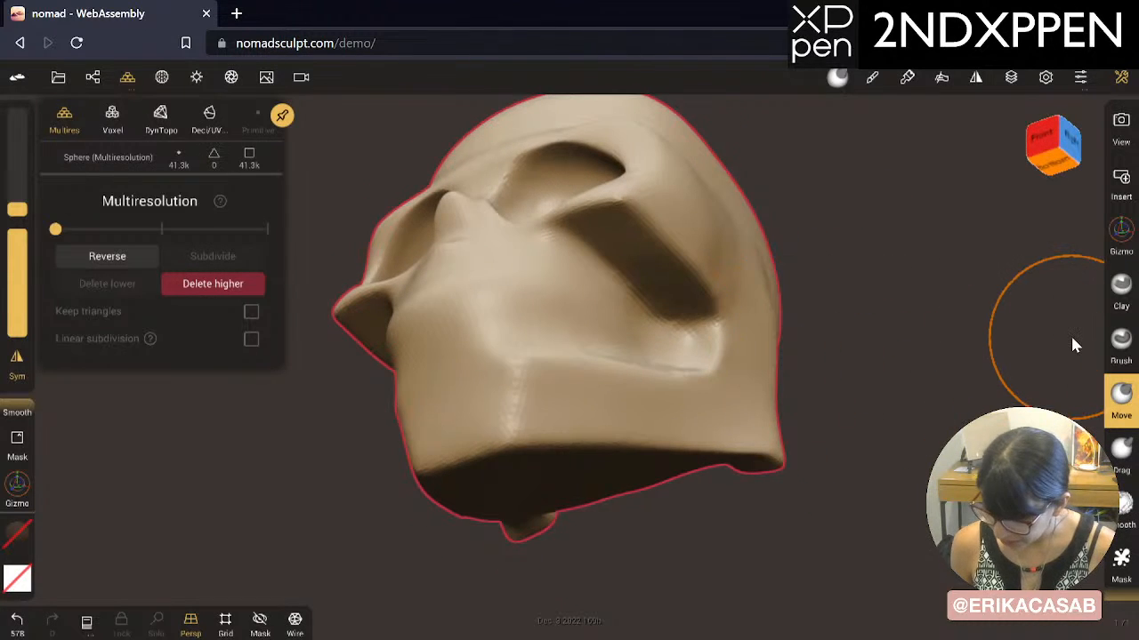
pyautogui.click(1121, 286)
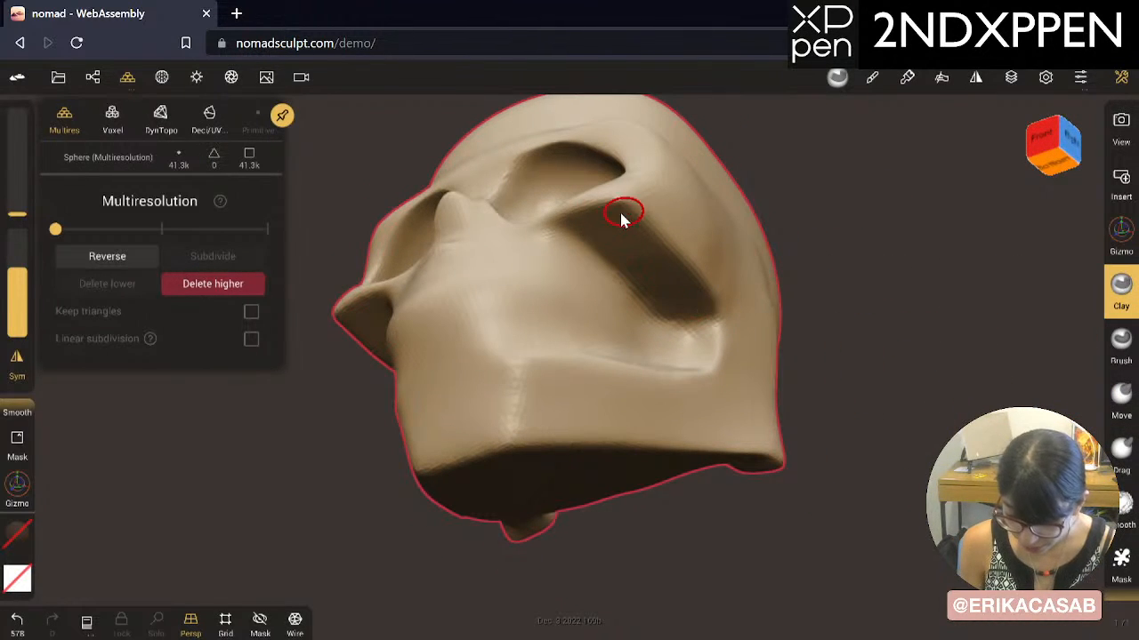
pyautogui.moveTo(621, 218); pyautogui.dragTo(569, 249)
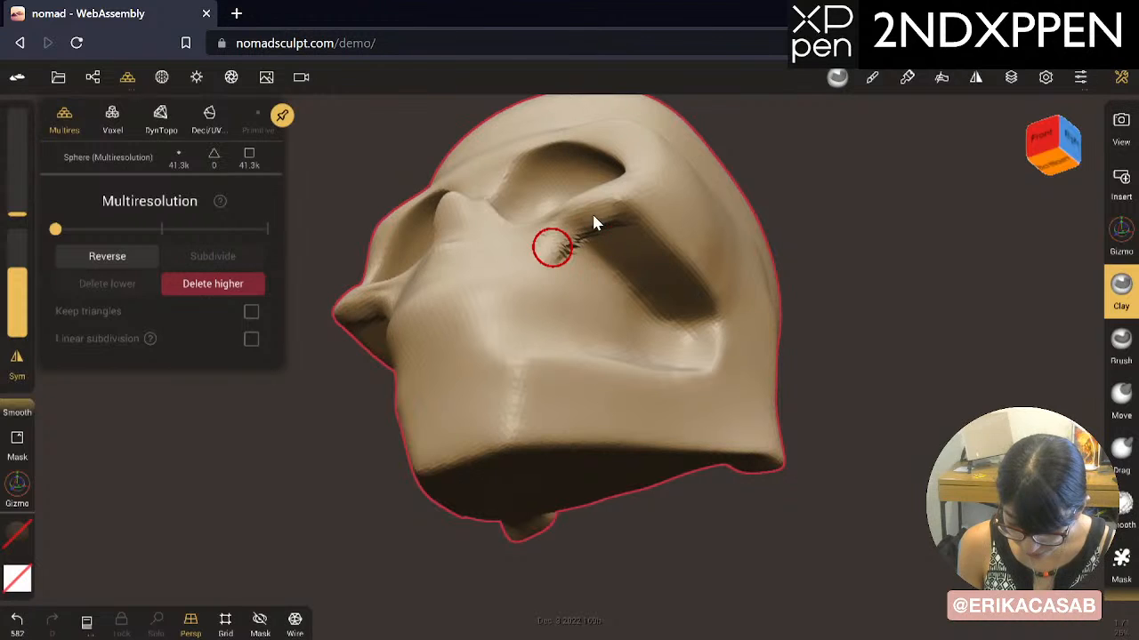
pyautogui.moveTo(607, 213); pyautogui.dragTo(545, 264)
pyautogui.moveTo(818, 183)
pyautogui.mouseDown()
pyautogui.moveTo(921, 313)
pyautogui.moveTo(911, 338)
pyautogui.mouseUp()
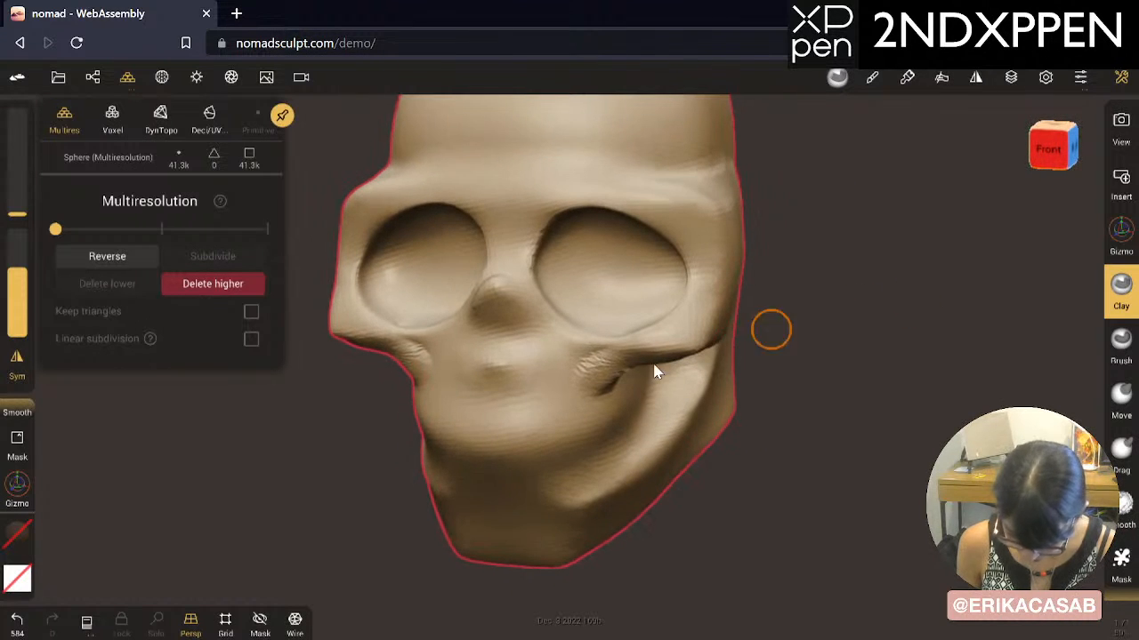
pyautogui.moveTo(617, 366); pyautogui.dragTo(576, 386)
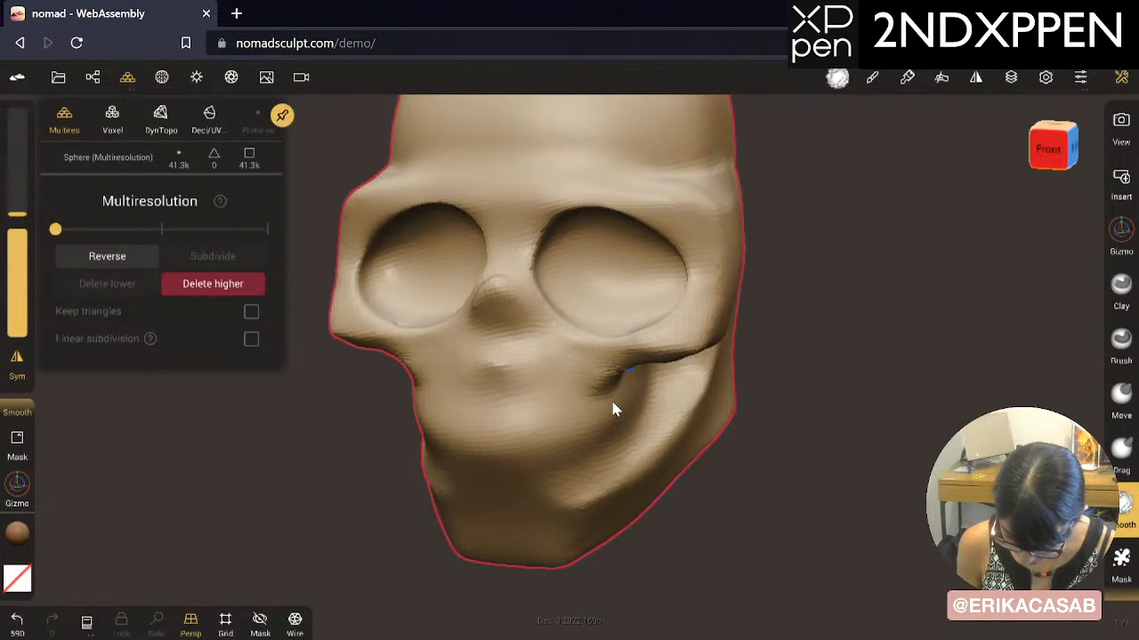
# Step: Undo the last smoothing stroke under the cheekbone and add more clay between its front corner and the upper jaw
pyautogui.moveTo(859, 407)
pyautogui.mouseDown()
pyautogui.moveTo(750, 323)
pyautogui.moveTo(595, 276)
pyautogui.moveTo(514, 334)
pyautogui.mouseUp()
pyautogui.moveTo(898, 276); pyautogui.dragTo(863, 331)
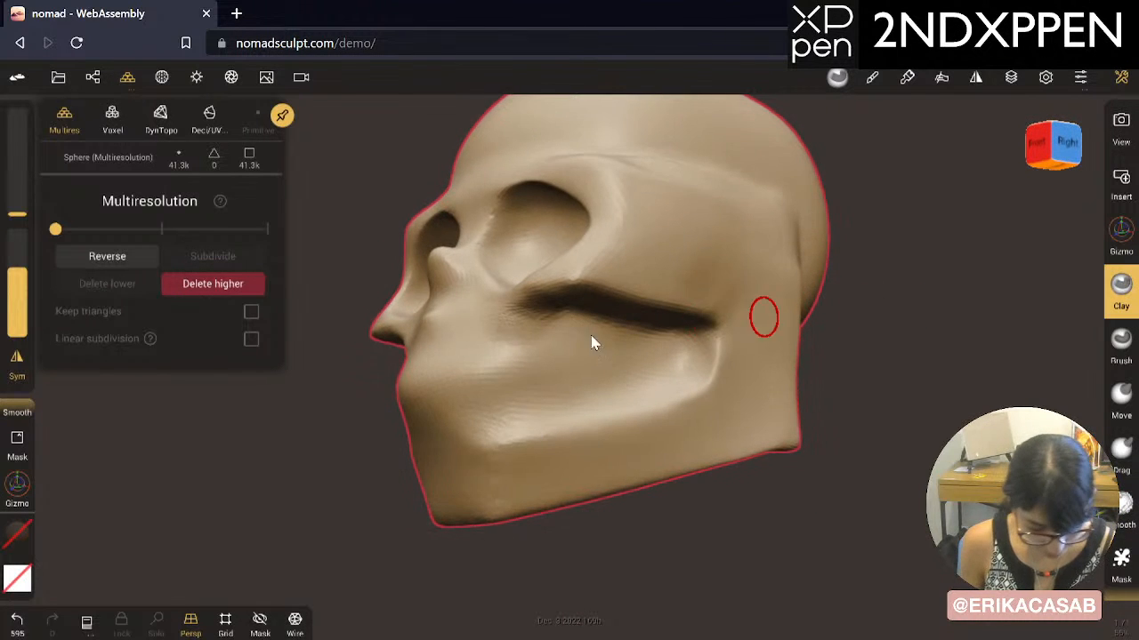
pyautogui.moveTo(320, 436)
pyautogui.mouseDown()
pyautogui.moveTo(437, 488)
pyautogui.moveTo(584, 518)
pyautogui.moveTo(448, 406)
pyautogui.moveTo(540, 273)
pyautogui.mouseUp()
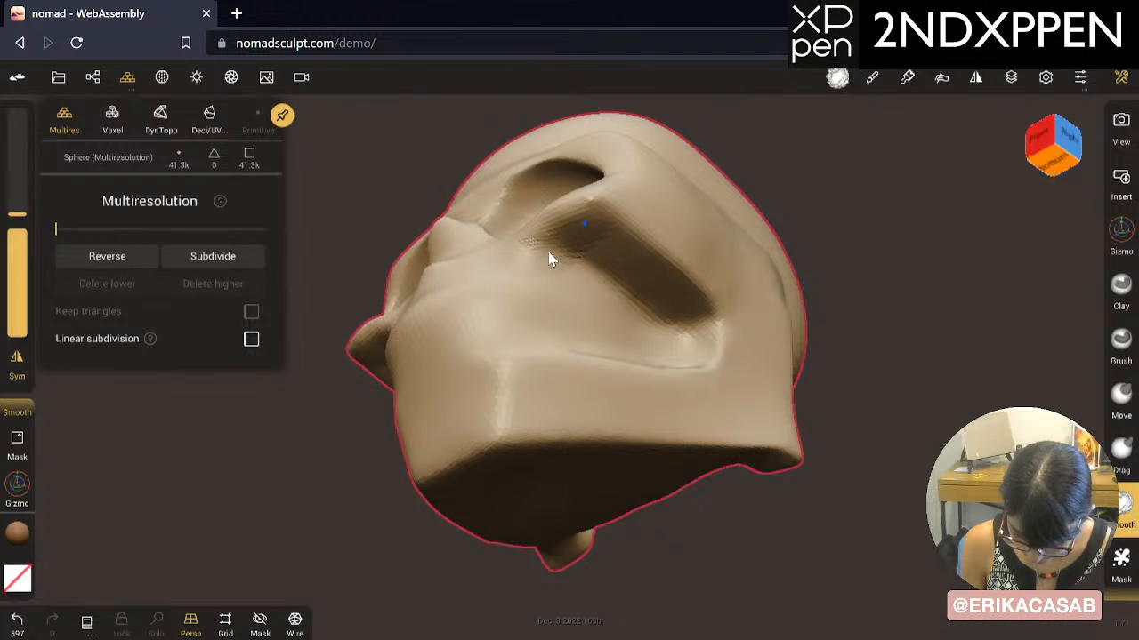
pyautogui.hotkey('ctrl', 'z')
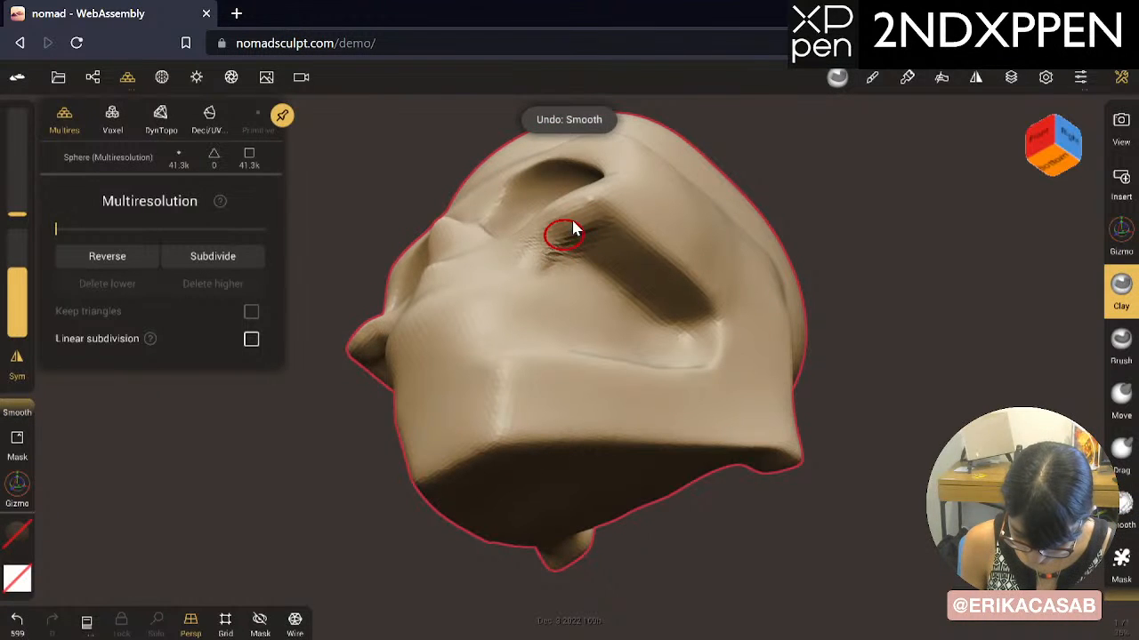
pyautogui.moveTo(564, 235); pyautogui.dragTo(538, 262)
pyautogui.moveTo(588, 217)
pyautogui.mouseDown()
pyautogui.moveTo(536, 269)
pyautogui.moveTo(508, 277)
pyautogui.mouseUp()
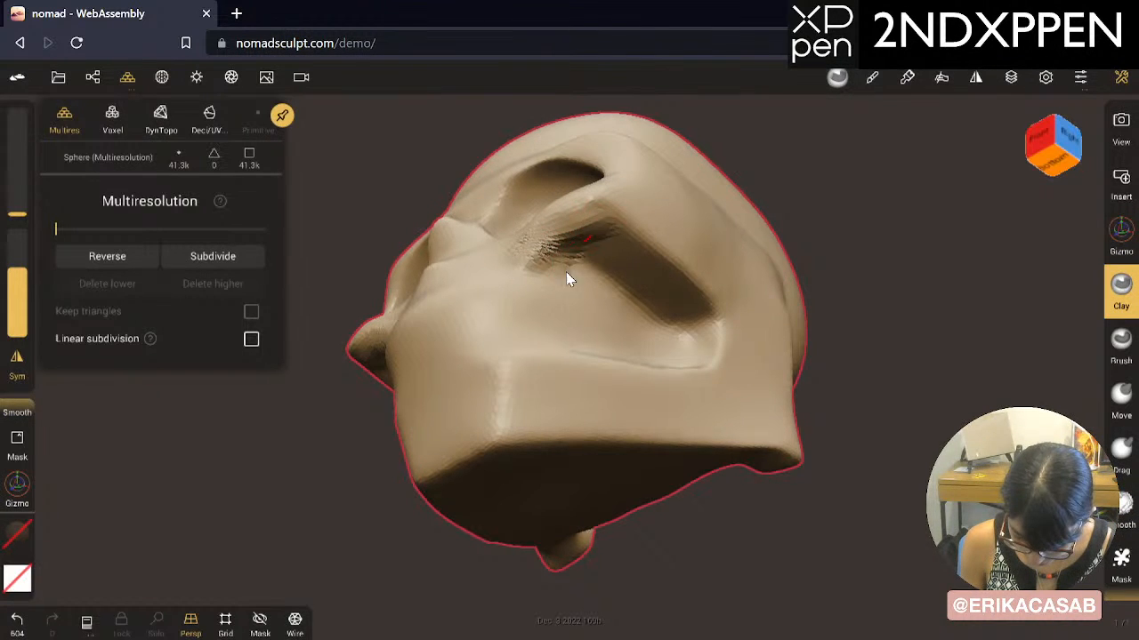
pyautogui.moveTo(564, 233); pyautogui.dragTo(557, 273)
# Step: Smooth the lower edge of the cheekbone and the new clay beneath it
pyautogui.moveTo(817, 196)
pyautogui.mouseDown()
pyautogui.moveTo(886, 295)
pyautogui.moveTo(941, 270)
pyautogui.mouseUp()
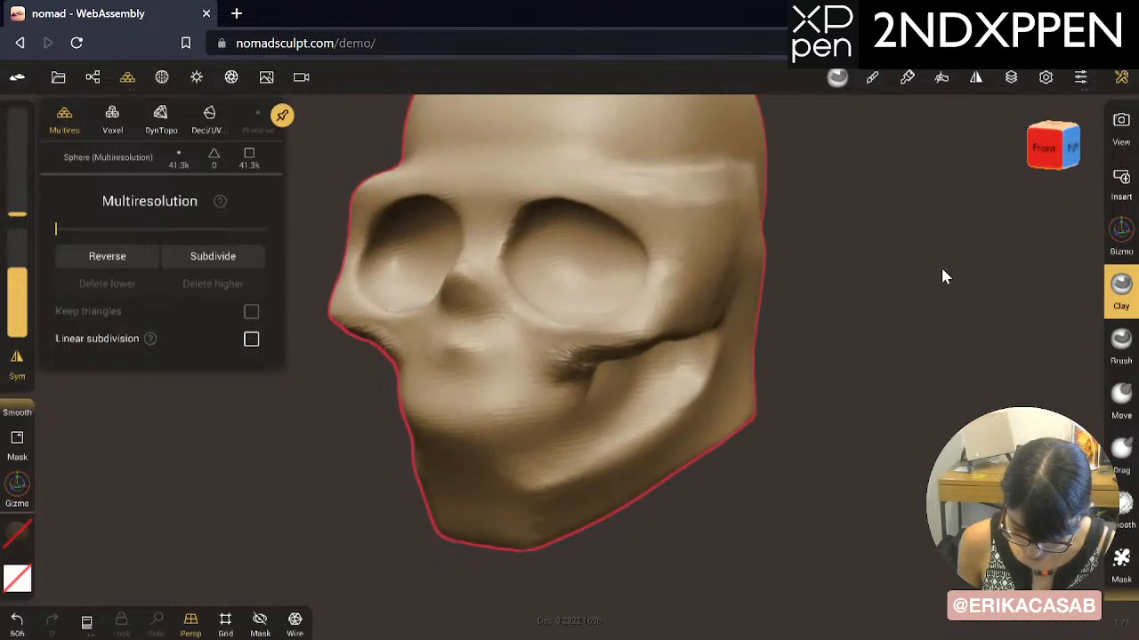
pyautogui.moveTo(841, 315); pyautogui.dragTo(879, 334)
pyautogui.keyDown('shift'); pyautogui.moveTo(637, 309); pyautogui.dragTo(636, 354); pyautogui.keyUp('shift')
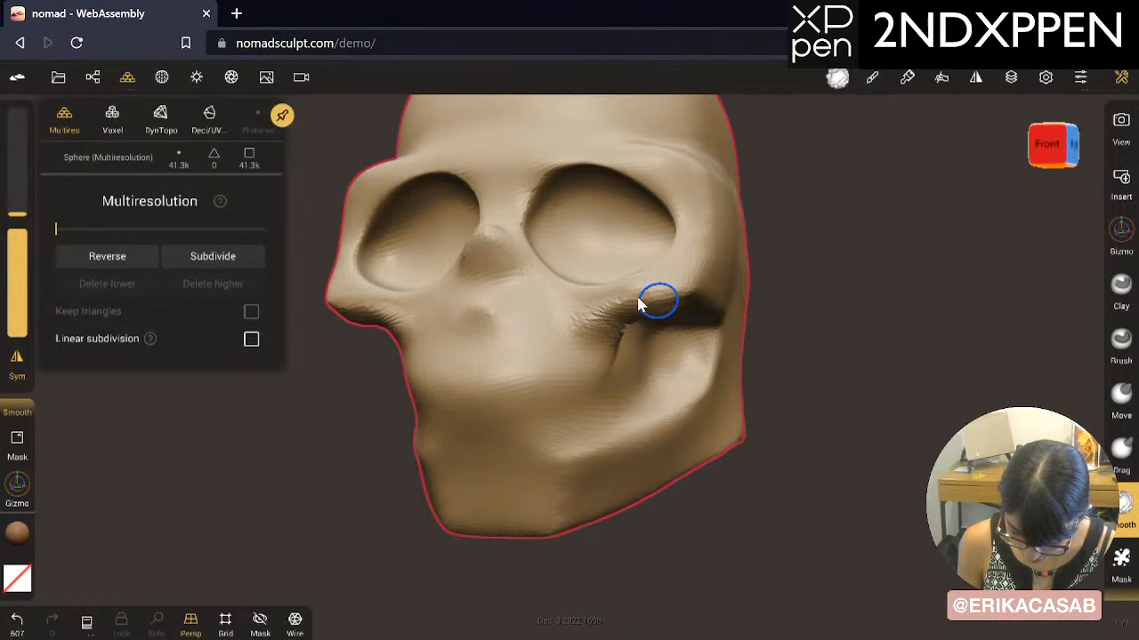
pyautogui.keyDown('shift'); pyautogui.moveTo(637, 305); pyautogui.dragTo(646, 369); pyautogui.keyUp('shift')
# Step: Undo the stray mask stroke and build up the front of the upper jaw with a larger Clay brush
pyautogui.moveTo(885, 376)
pyautogui.mouseDown()
pyautogui.moveTo(622, 414)
pyautogui.moveTo(613, 402)
pyautogui.mouseUp()
pyautogui.moveTo(480, 356); pyautogui.dragTo(444, 367)
pyautogui.hotkey('ctrl', 'z')
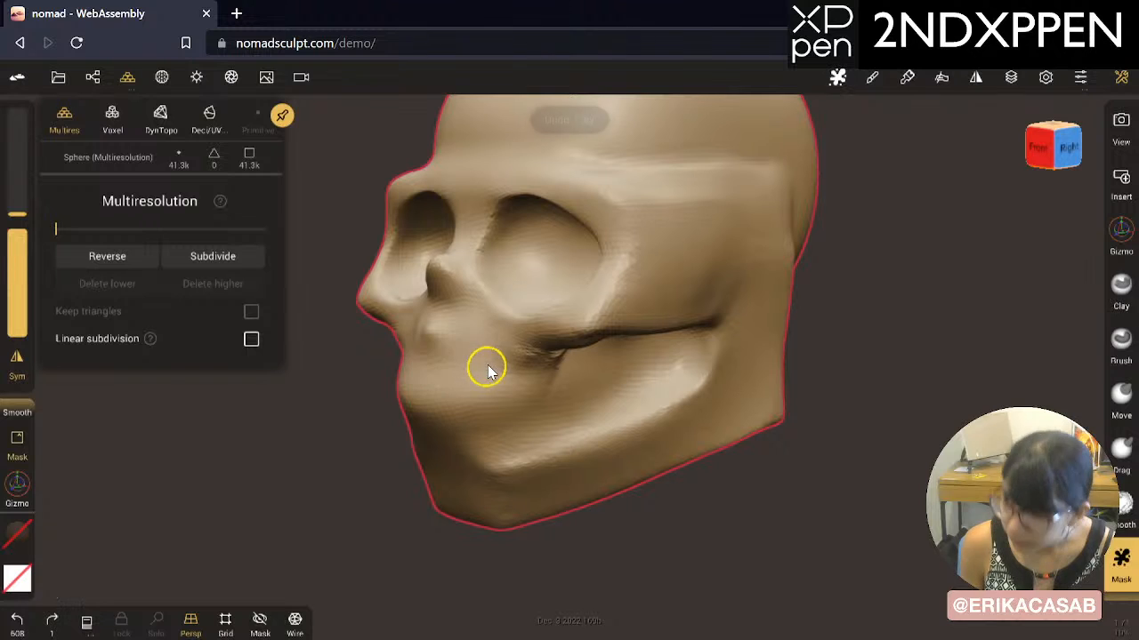
pyautogui.moveTo(687, 495); pyautogui.dragTo(655, 430)
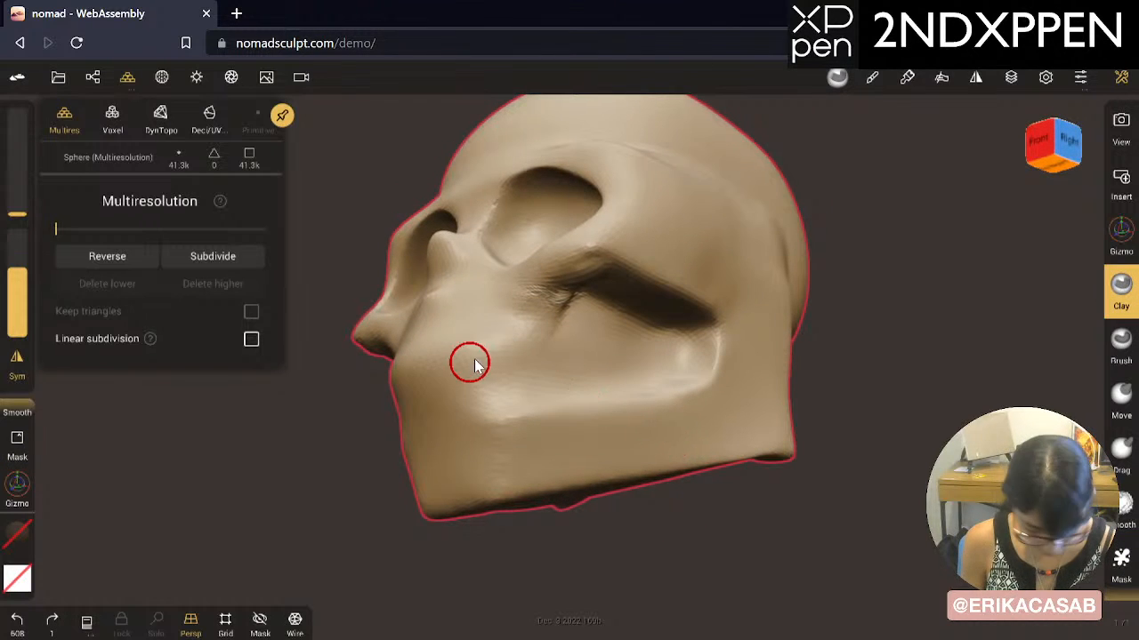
pyautogui.press('x')
pyautogui.moveTo(488, 373); pyautogui.dragTo(406, 396)
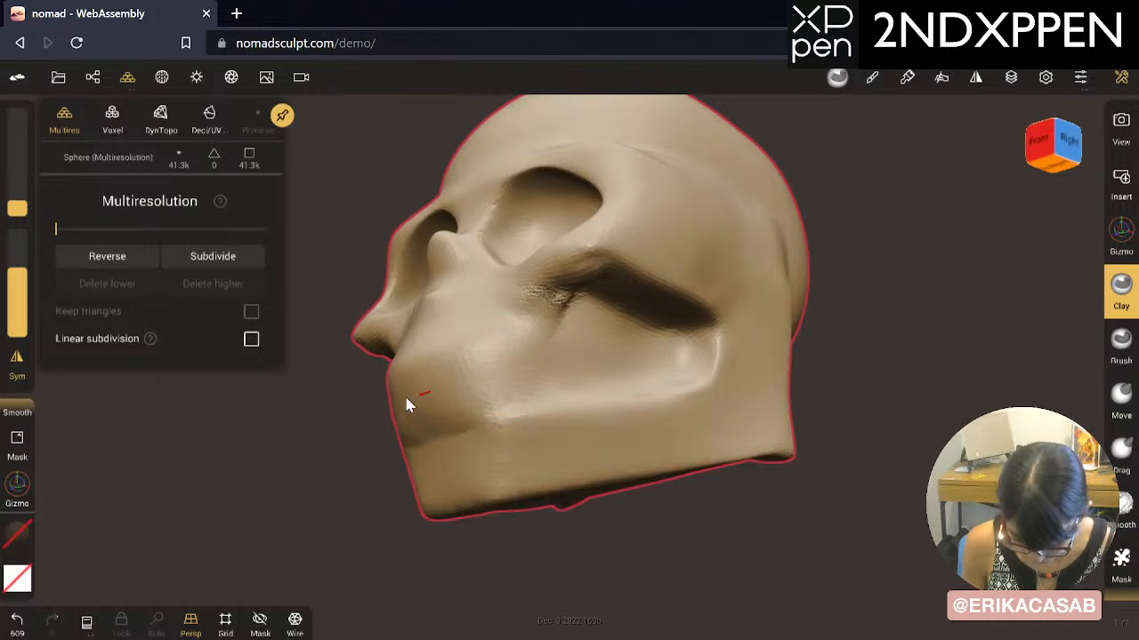
pyautogui.moveTo(515, 329)
pyautogui.mouseDown()
pyautogui.moveTo(449, 327)
pyautogui.moveTo(397, 355)
pyautogui.mouseUp()
# Step: Smooth the added clay on the front and side of the upper jaw
pyautogui.moveTo(369, 400)
pyautogui.mouseDown()
pyautogui.moveTo(276, 488)
pyautogui.moveTo(252, 468)
pyautogui.mouseUp()
pyautogui.keyDown('shift'); pyautogui.moveTo(506, 376); pyautogui.dragTo(474, 398); pyautogui.keyUp('shift')
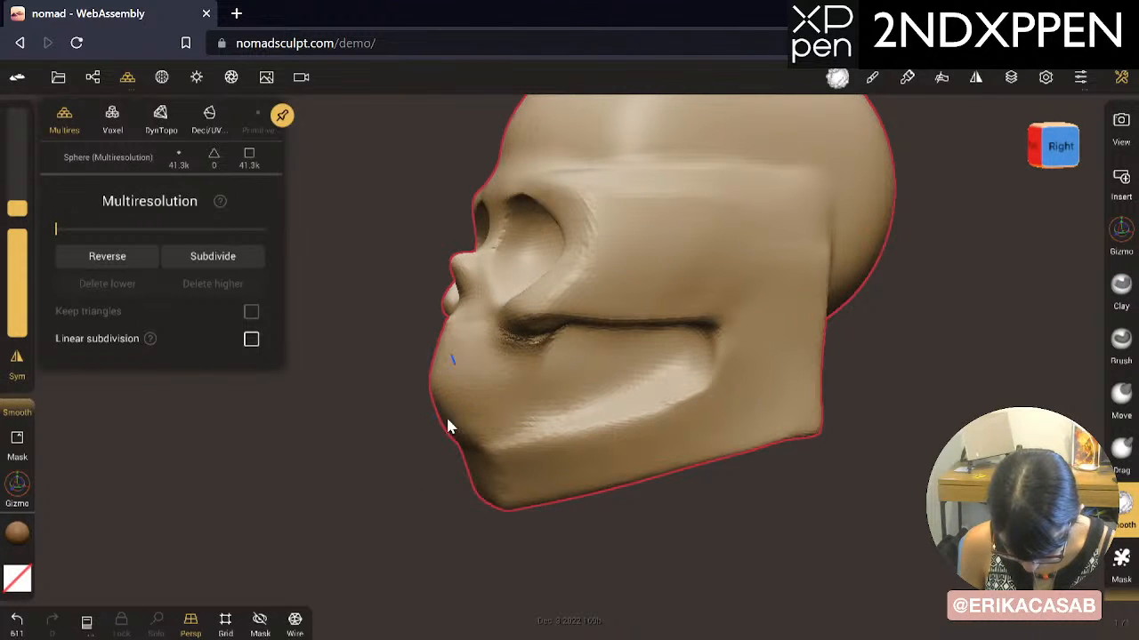
pyautogui.moveTo(452, 361)
pyautogui.keyDown('shift'); pyautogui.mouseDown()
pyautogui.moveTo(456, 398)
pyautogui.moveTo(485, 421)
pyautogui.mouseUp(); pyautogui.keyUp('shift')
# Step: Try reshaping the chin's lower front edge from below with the Move brush and undo the strokes
pyautogui.moveTo(767, 462); pyautogui.dragTo(755, 222)
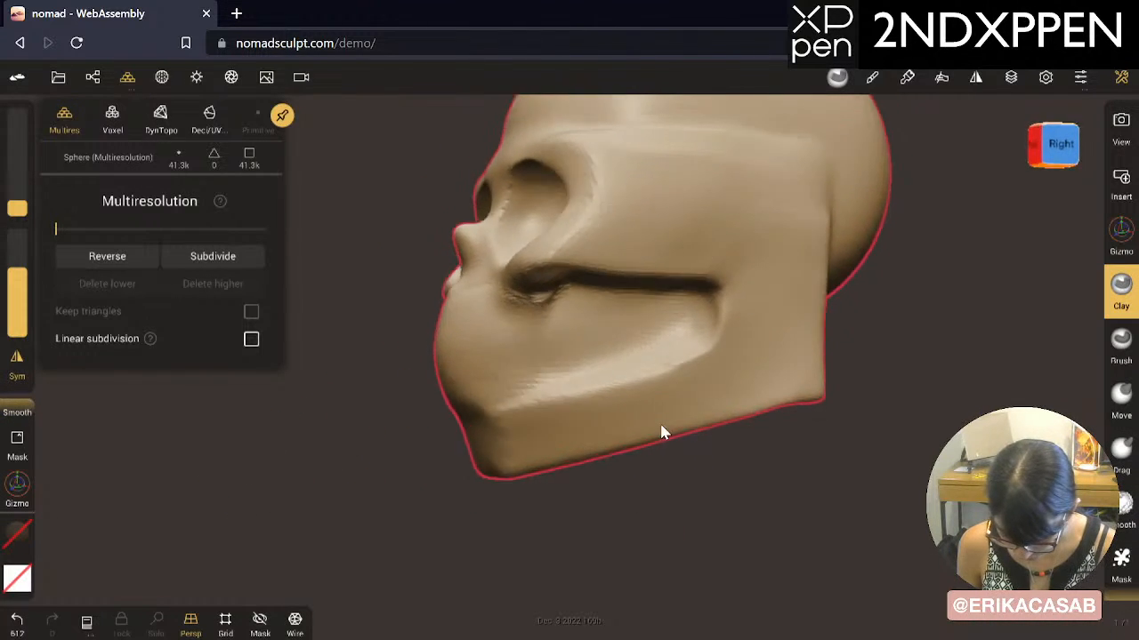
pyautogui.moveTo(661, 432); pyautogui.dragTo(747, 336)
pyautogui.moveTo(495, 360); pyautogui.dragTo(482, 363)
pyautogui.hotkey('ctrl', 'z')
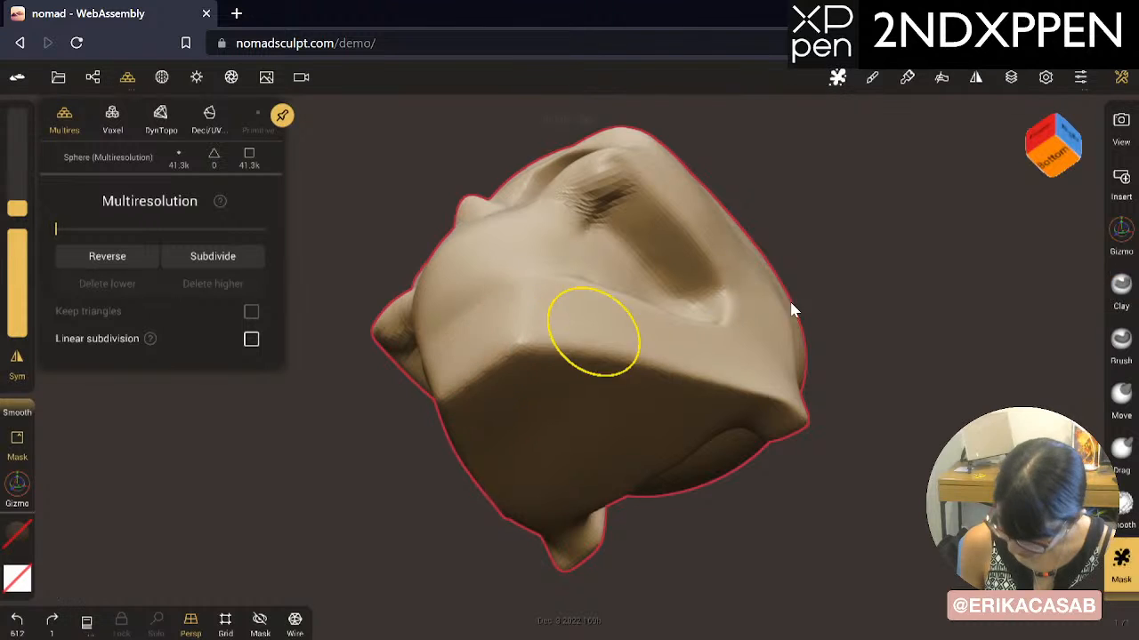
pyautogui.click(1124, 416)
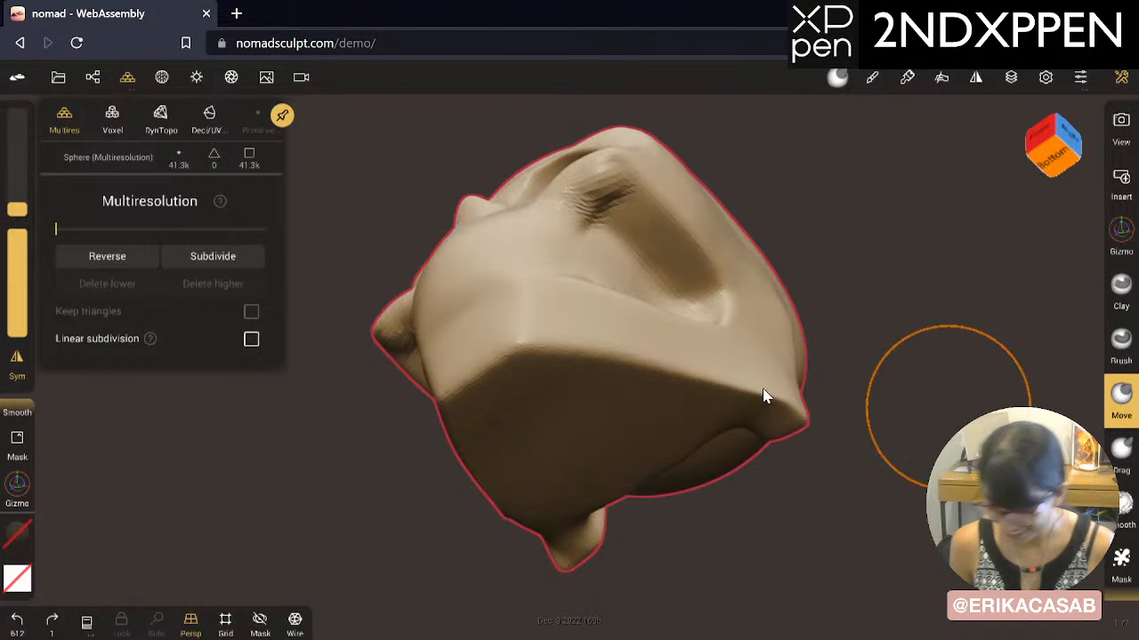
pyautogui.moveTo(506, 368); pyautogui.dragTo(494, 354)
pyautogui.hotkey('ctrl', 'z')
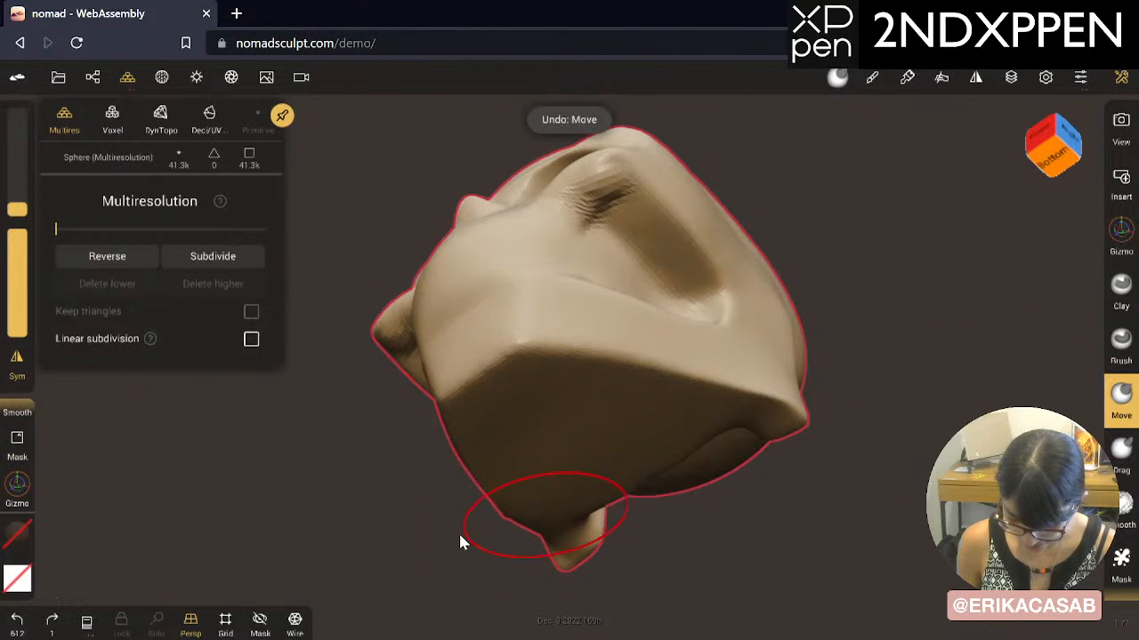
pyautogui.moveTo(460, 535); pyautogui.dragTo(435, 480)
pyautogui.moveTo(505, 323); pyautogui.dragTo(489, 321)
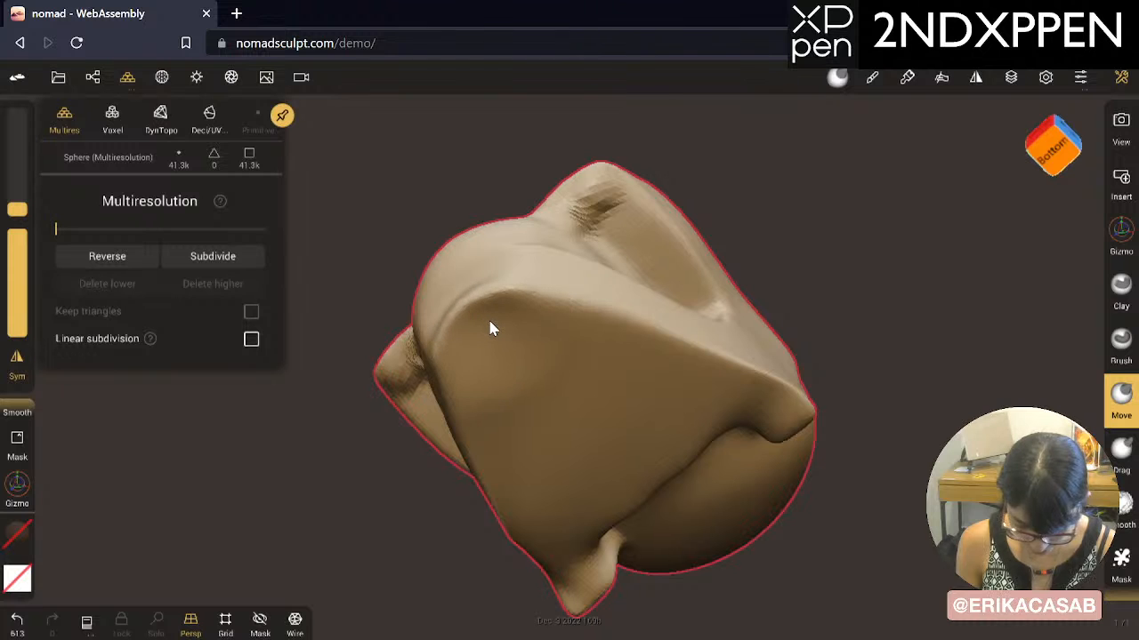
pyautogui.hotkey('ctrl', 'z')
# Step: Round the chin's lower front edge with the Drag brush and smooth the side and front of the jaw
pyautogui.click(1121, 456)
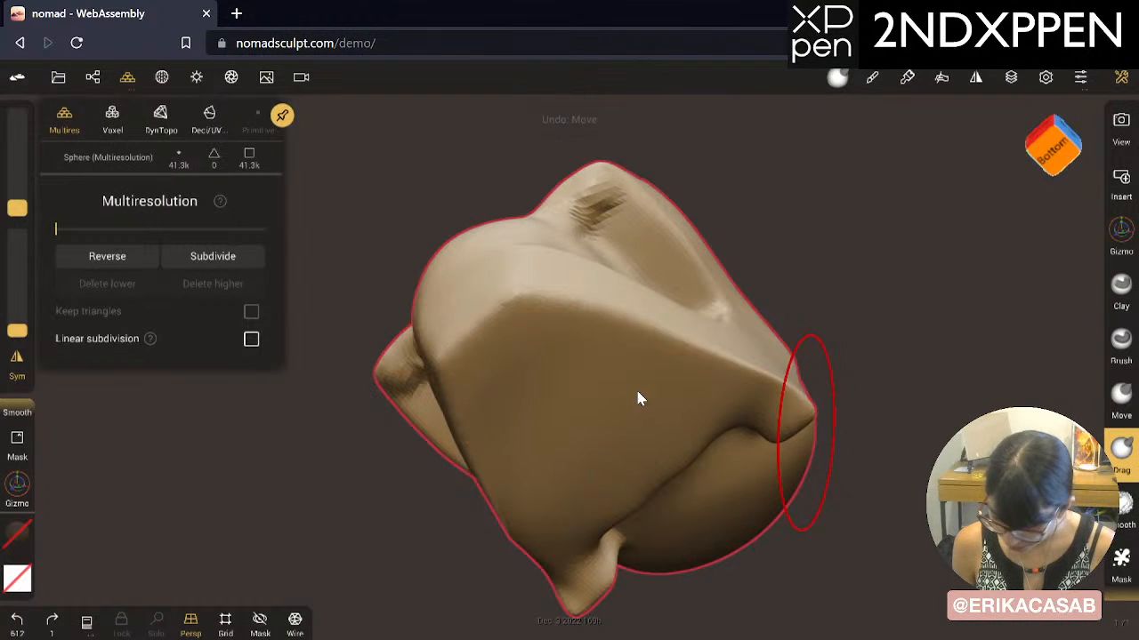
pyautogui.moveTo(485, 335); pyautogui.dragTo(448, 300)
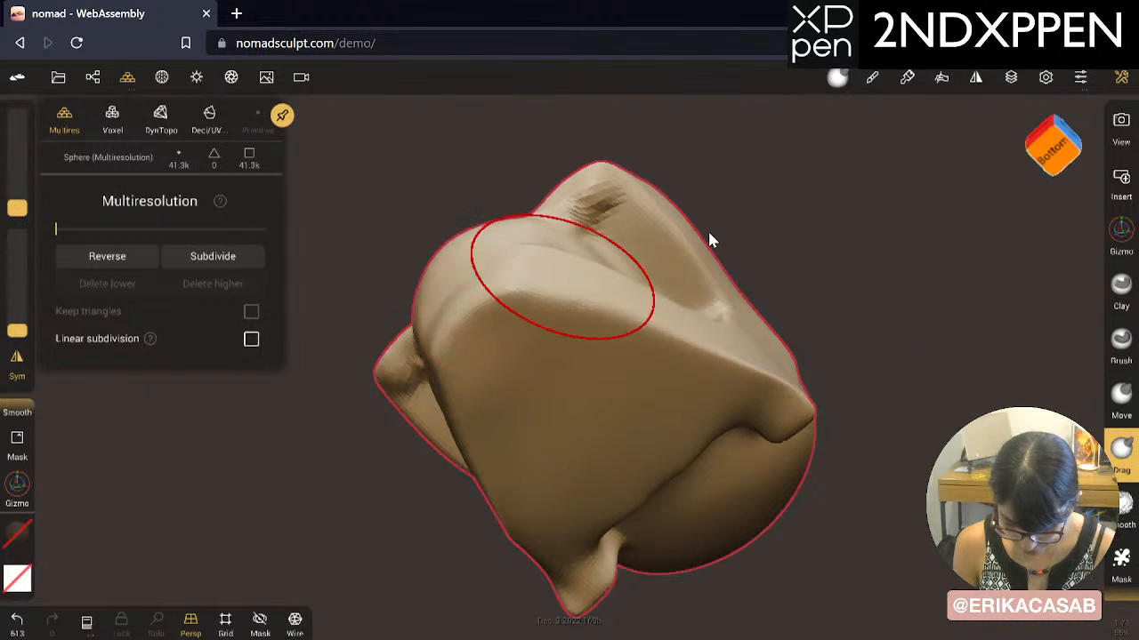
pyautogui.moveTo(709, 240)
pyautogui.mouseDown()
pyautogui.moveTo(736, 385)
pyautogui.moveTo(648, 456)
pyautogui.moveTo(607, 418)
pyautogui.mouseUp()
pyautogui.press('shift')
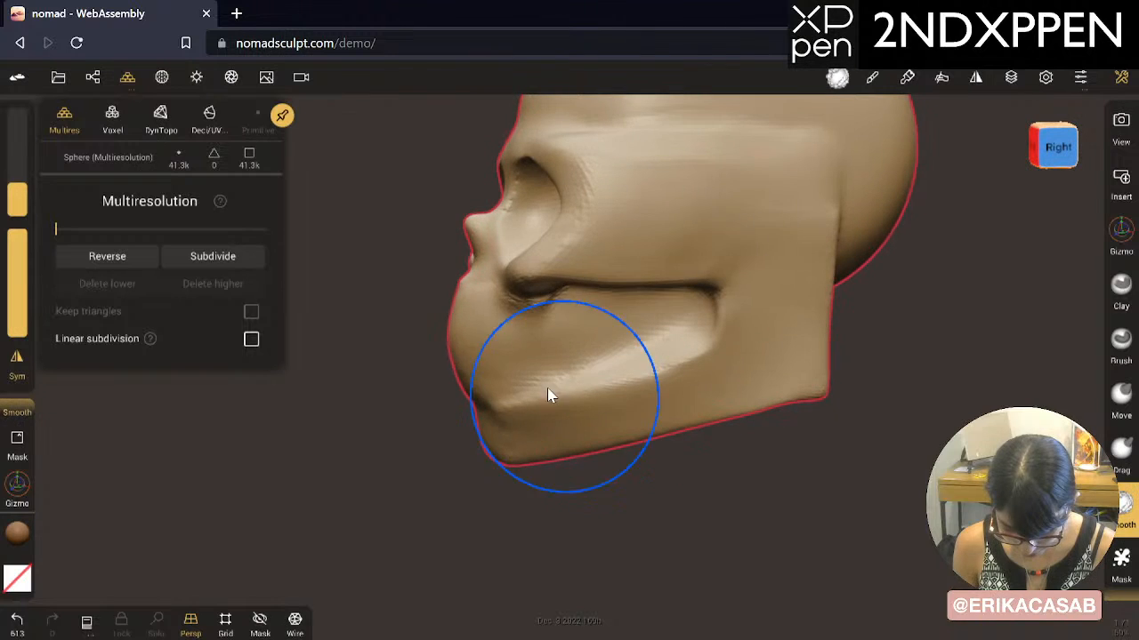
pyautogui.moveTo(548, 389)
pyautogui.keyDown('shift'); pyautogui.mouseDown()
pyautogui.moveTo(494, 436)
pyautogui.moveTo(468, 379)
pyautogui.mouseUp(); pyautogui.keyUp('shift')
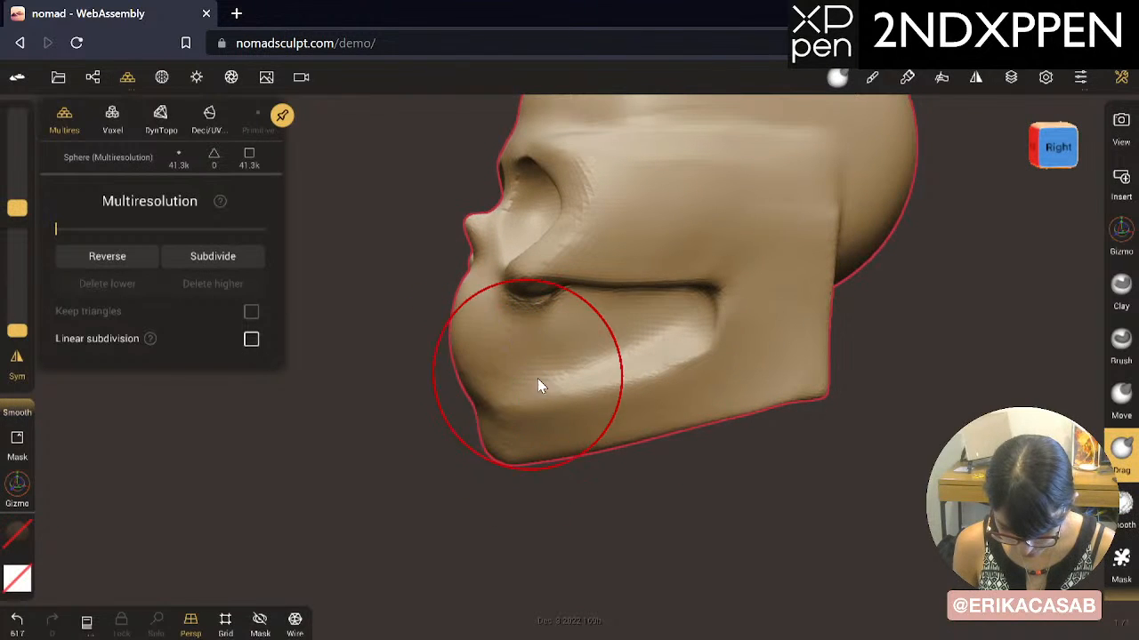
pyautogui.moveTo(588, 412); pyautogui.dragTo(599, 432, button='middle')
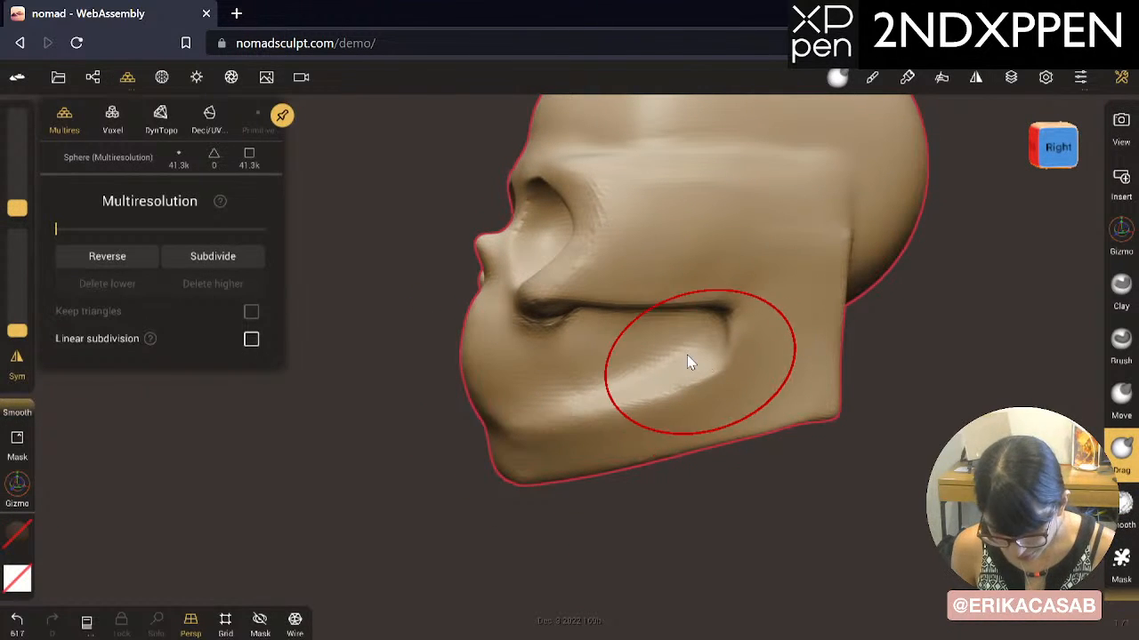
# Step: Reshape the nose bridge and the area beside the inner eye socket with a smaller Move brush
pyautogui.click(1120, 394)
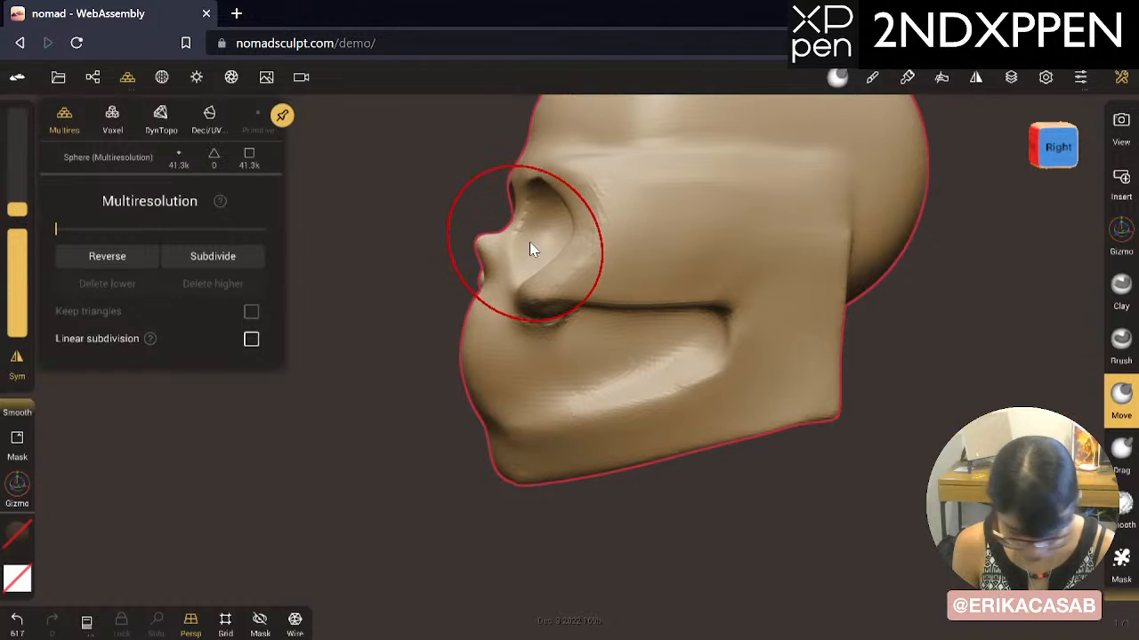
pyautogui.press('x')
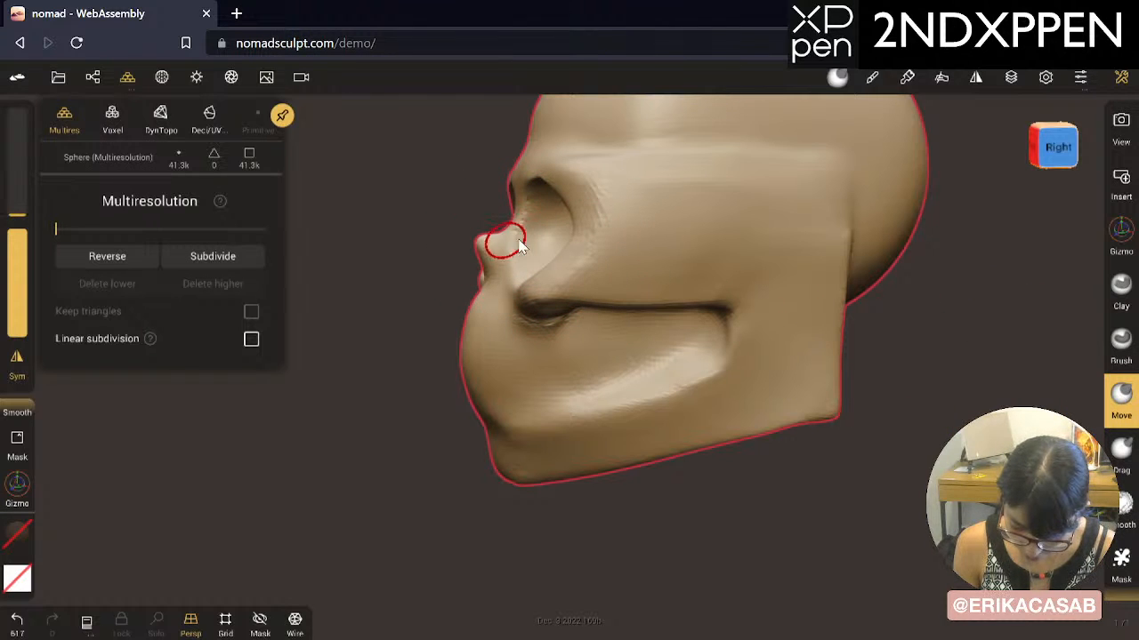
pyautogui.moveTo(519, 244)
pyautogui.mouseDown()
pyautogui.moveTo(539, 246)
pyautogui.moveTo(530, 237)
pyautogui.mouseUp()
pyautogui.hotkey('ctrl', 'z')
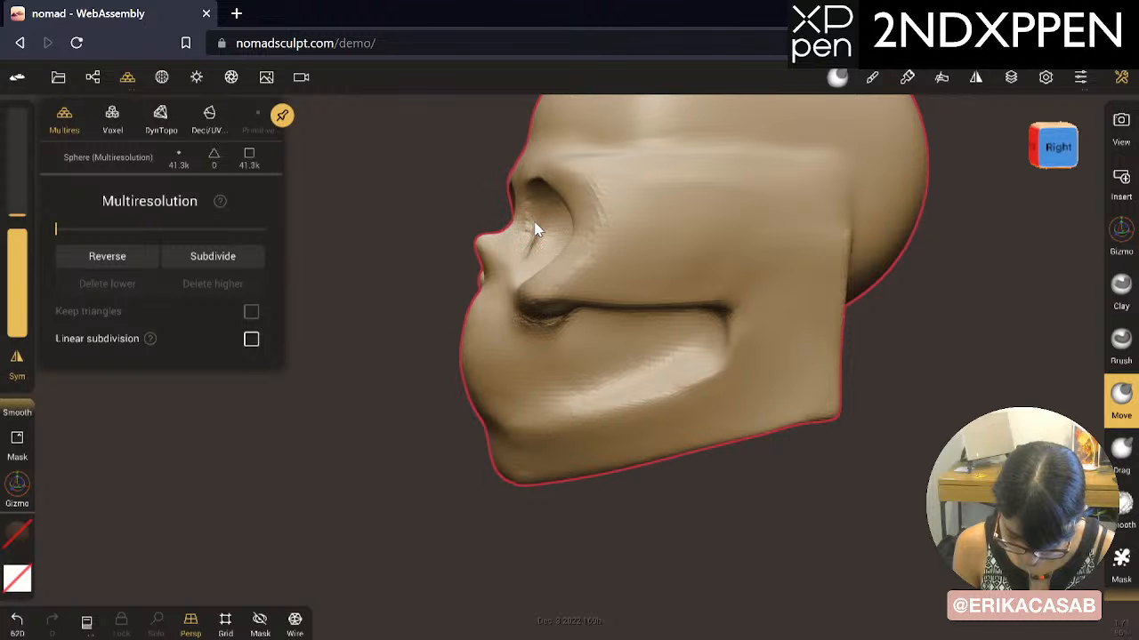
pyautogui.moveTo(445, 332)
pyautogui.mouseDown()
pyautogui.moveTo(597, 376)
pyautogui.moveTo(451, 318)
pyautogui.mouseUp()
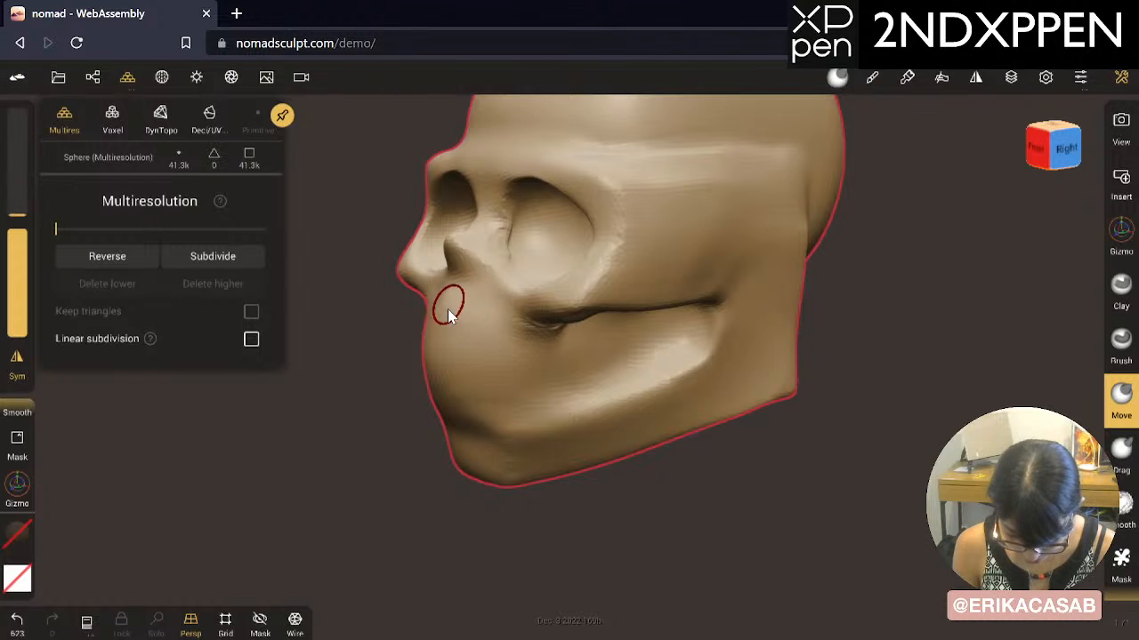
pyautogui.moveTo(445, 293); pyautogui.dragTo(449, 320)
pyautogui.moveTo(413, 431)
pyautogui.mouseDown()
pyautogui.moveTo(768, 399)
pyautogui.moveTo(694, 414)
pyautogui.moveTo(642, 370)
pyautogui.mouseUp()
# Step: Carve the outline of the nasal opening with the Crease brush, undoing the trial strokes along the way
pyautogui.scroll(-5, 1126, 529)
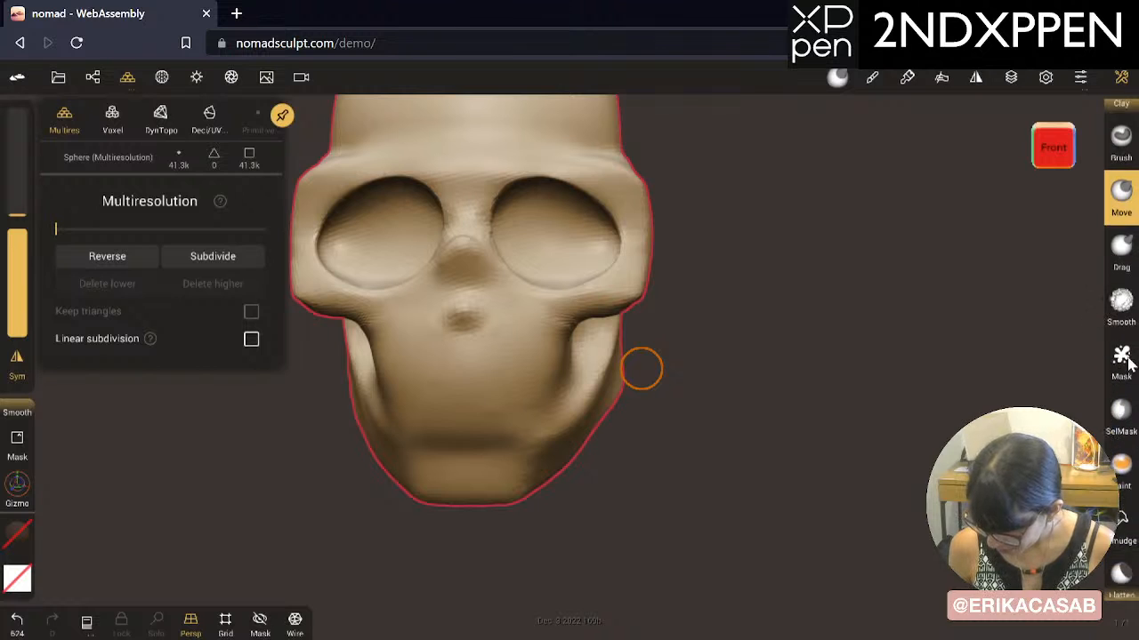
pyautogui.click(1133, 359)
pyautogui.moveTo(1134, 359); pyautogui.dragTo(1133, 345)
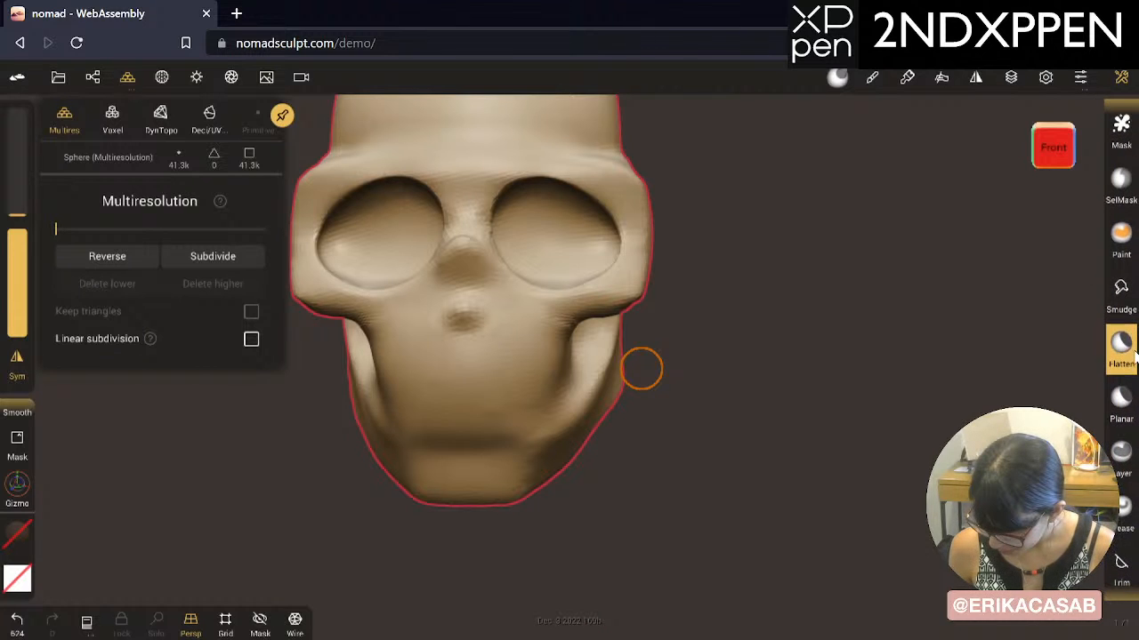
pyautogui.click(1127, 523)
pyautogui.press('x')
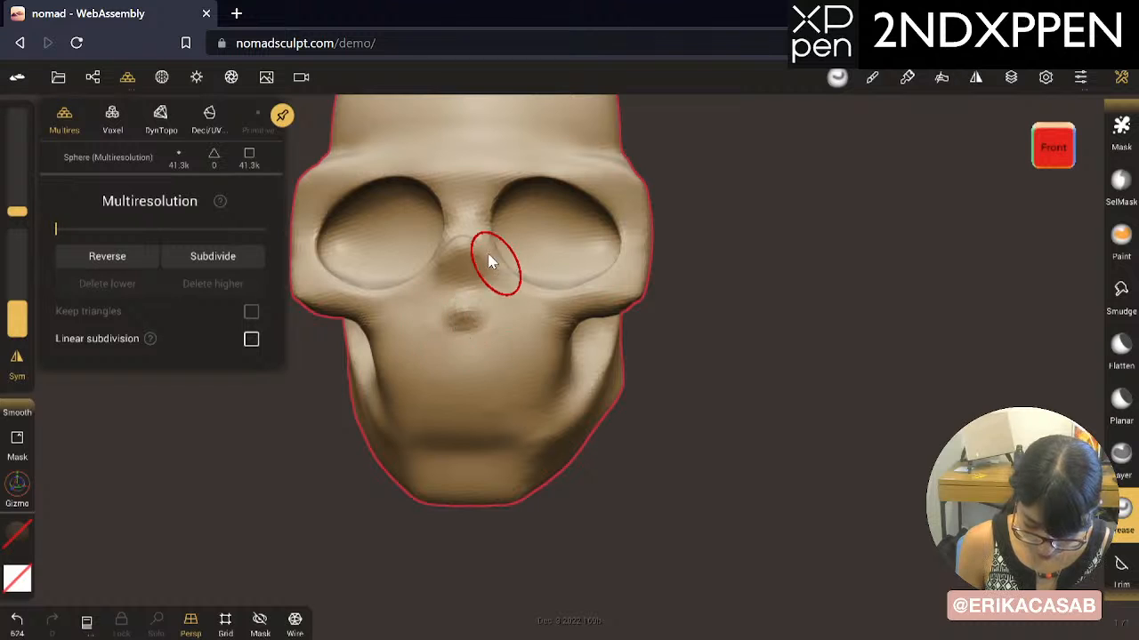
pyautogui.hotkey('ctrl', 'z')
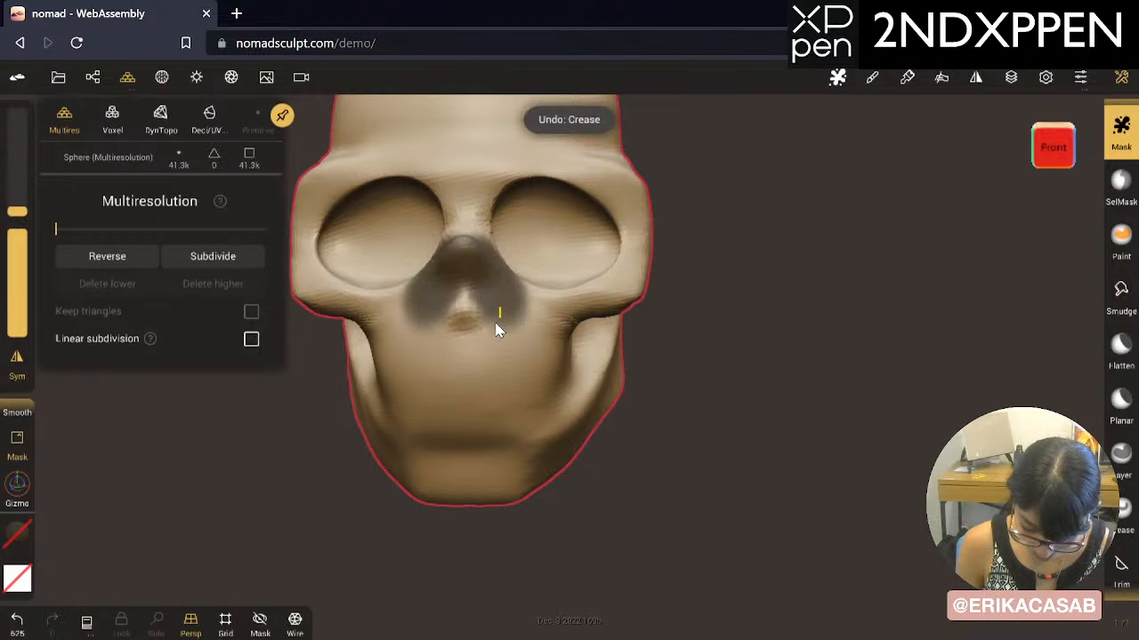
pyautogui.moveTo(484, 258)
pyautogui.mouseDown()
pyautogui.moveTo(492, 320)
pyautogui.moveTo(463, 328)
pyautogui.mouseUp()
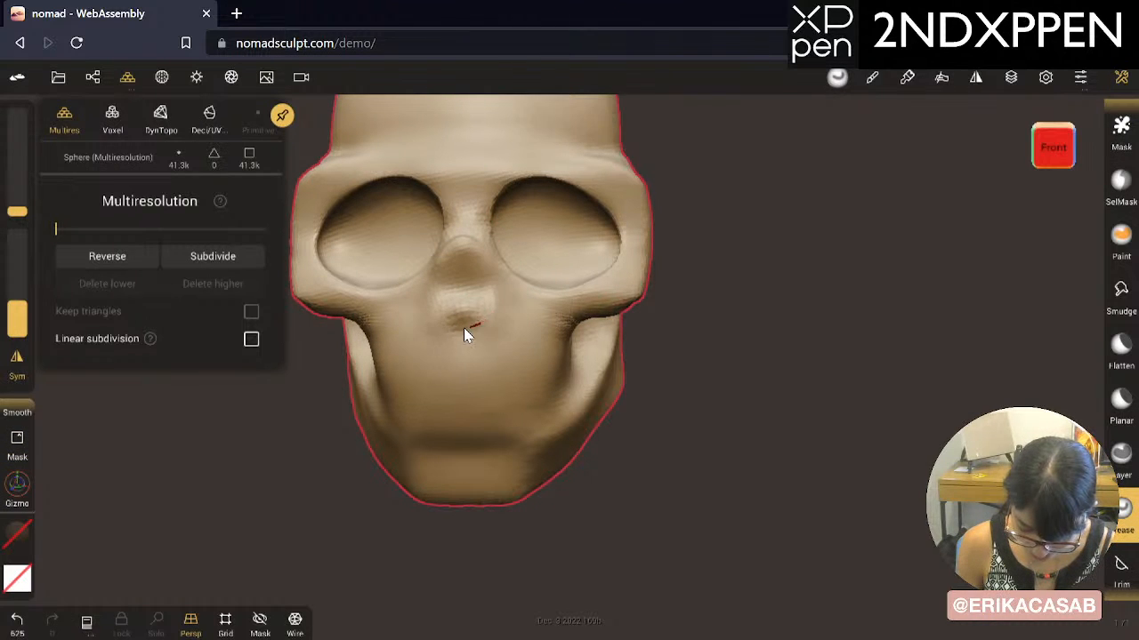
pyautogui.moveTo(717, 292); pyautogui.dragTo(489, 265)
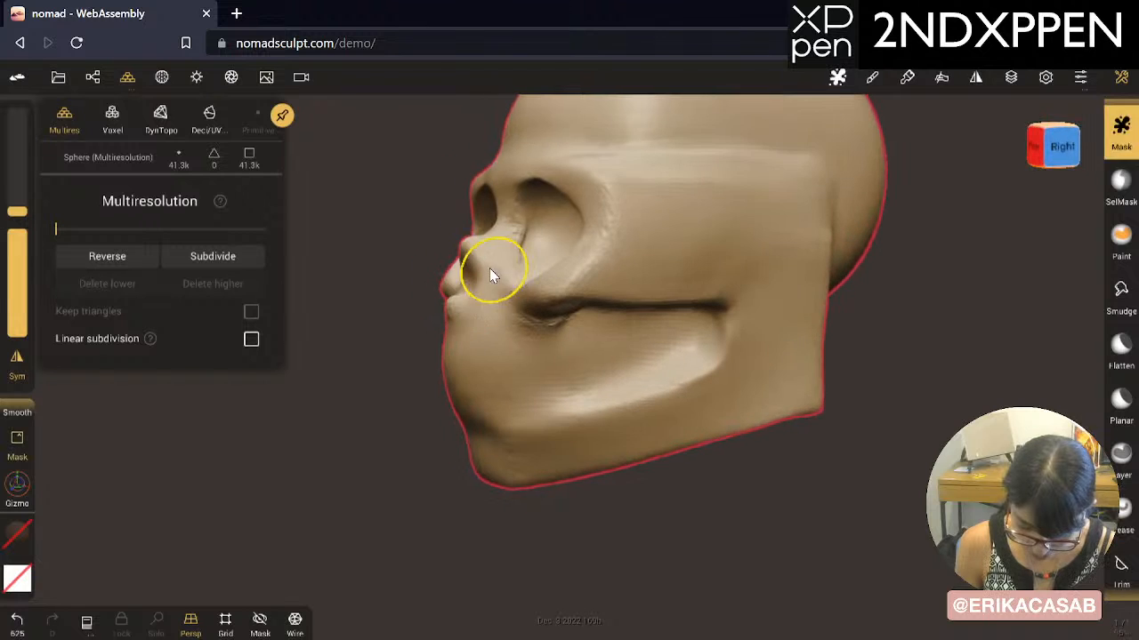
pyautogui.hotkey('ctrl', 'z')
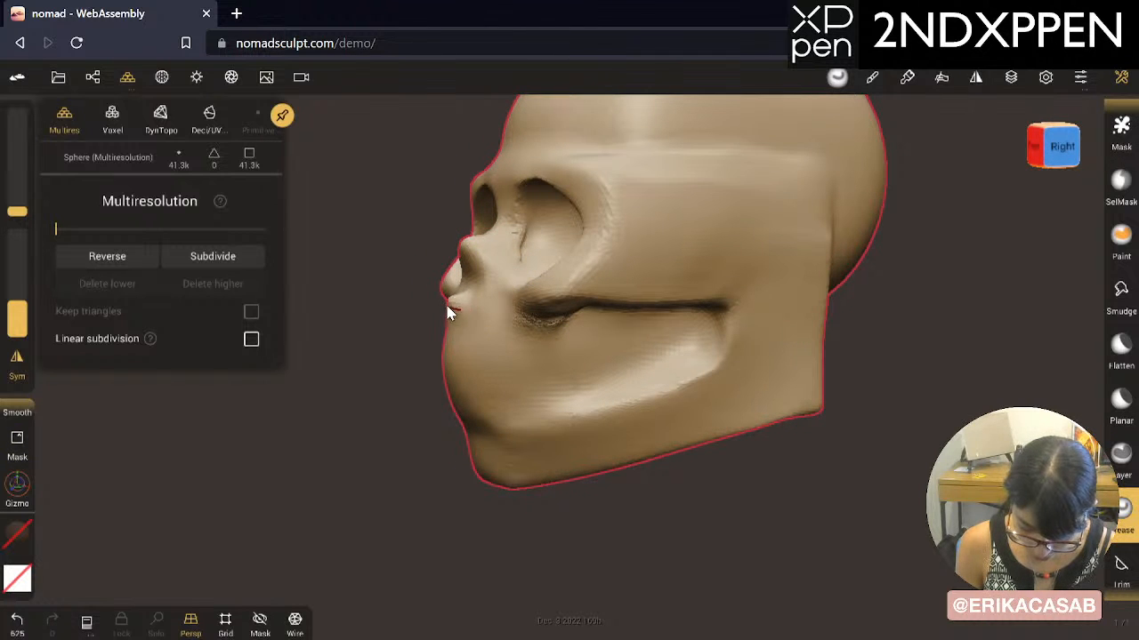
pyautogui.moveTo(412, 394); pyautogui.dragTo(523, 354)
pyautogui.hotkey('ctrl', 'z')
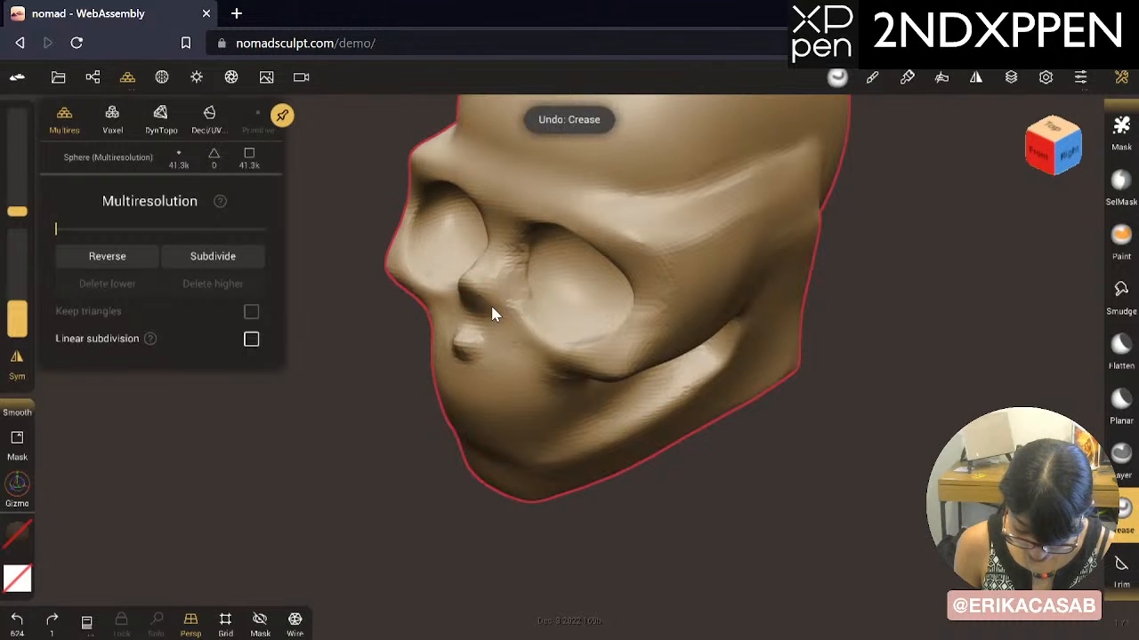
pyautogui.moveTo(485, 305); pyautogui.dragTo(495, 353)
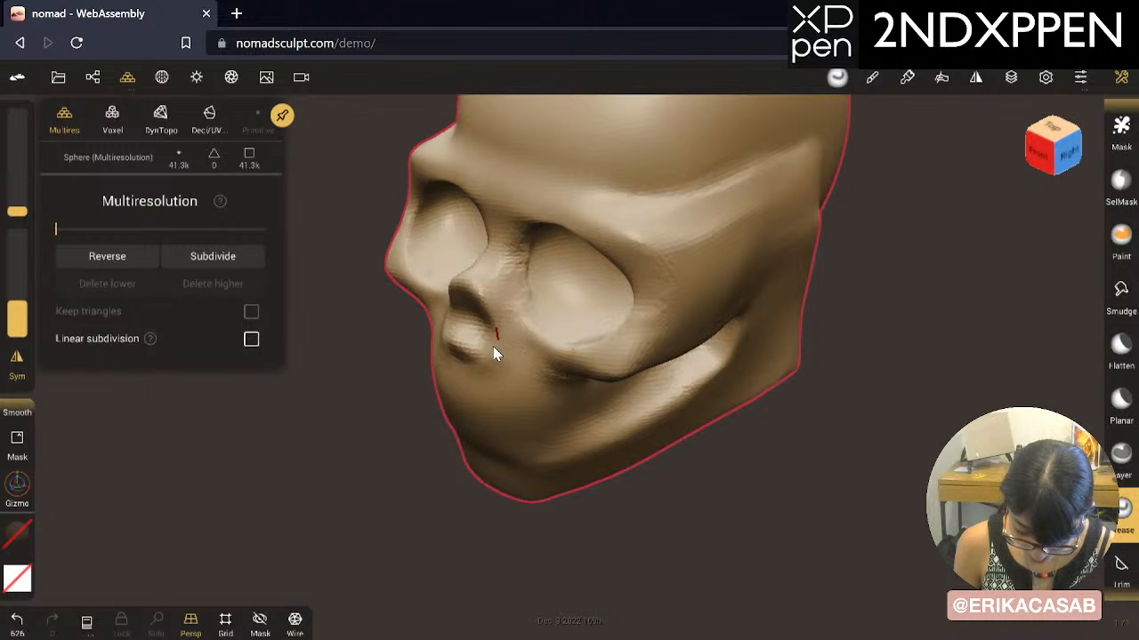
# Step: Flatten and smooth the inside and rim of the nasal opening with the Flatten and Smooth brushes
pyautogui.moveTo(426, 485); pyautogui.dragTo(216, 433)
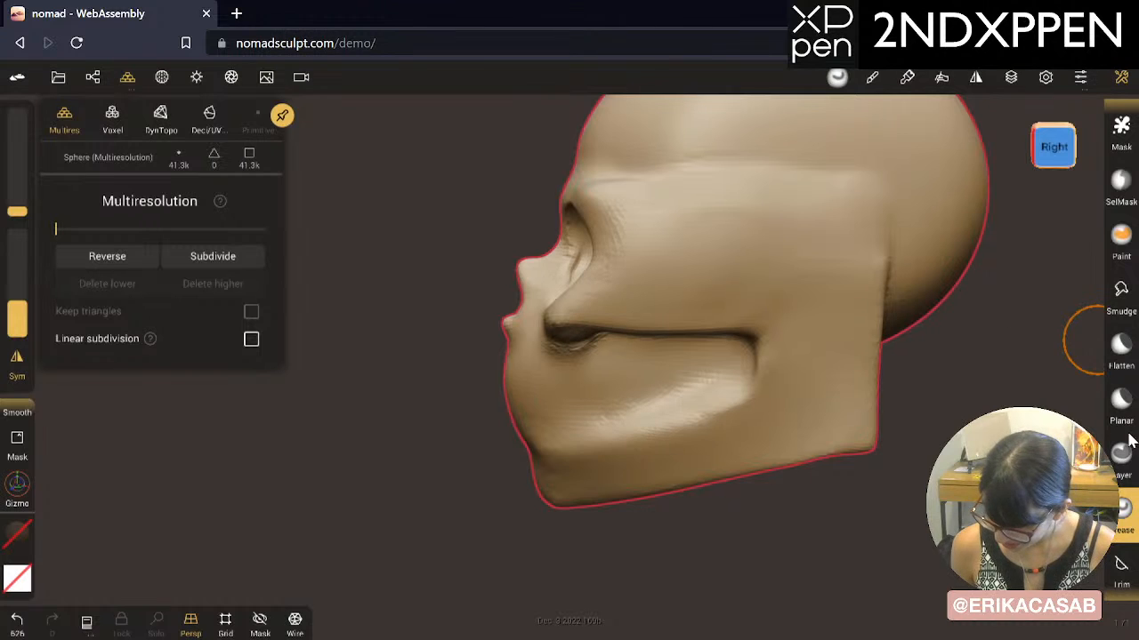
pyautogui.click(1120, 402)
pyautogui.click(1119, 351)
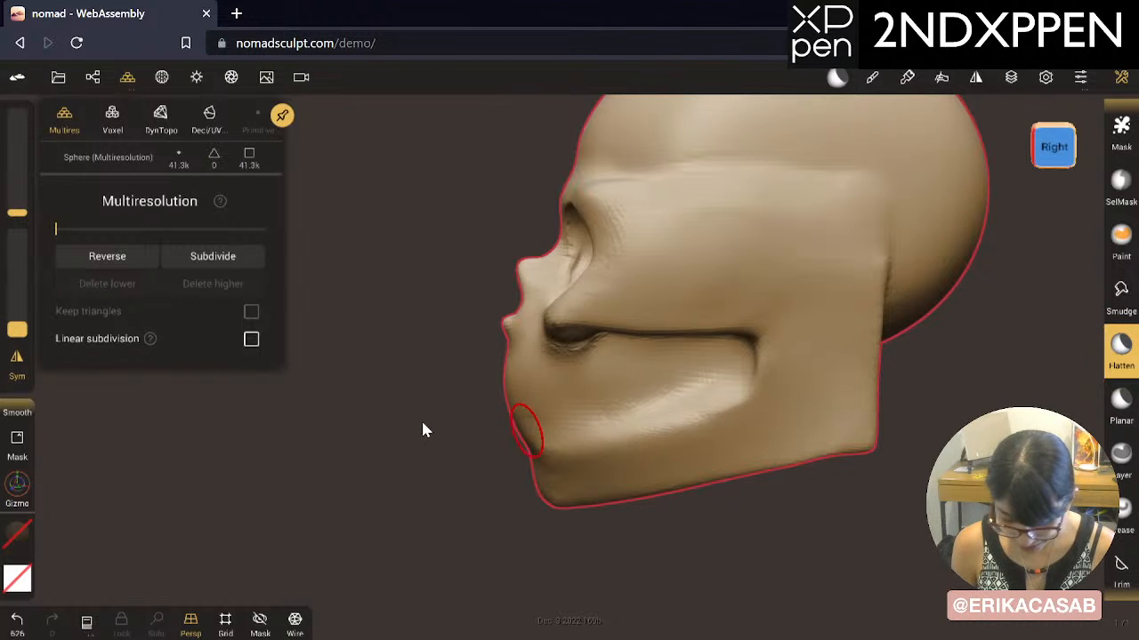
pyautogui.moveTo(423, 429); pyautogui.dragTo(564, 371)
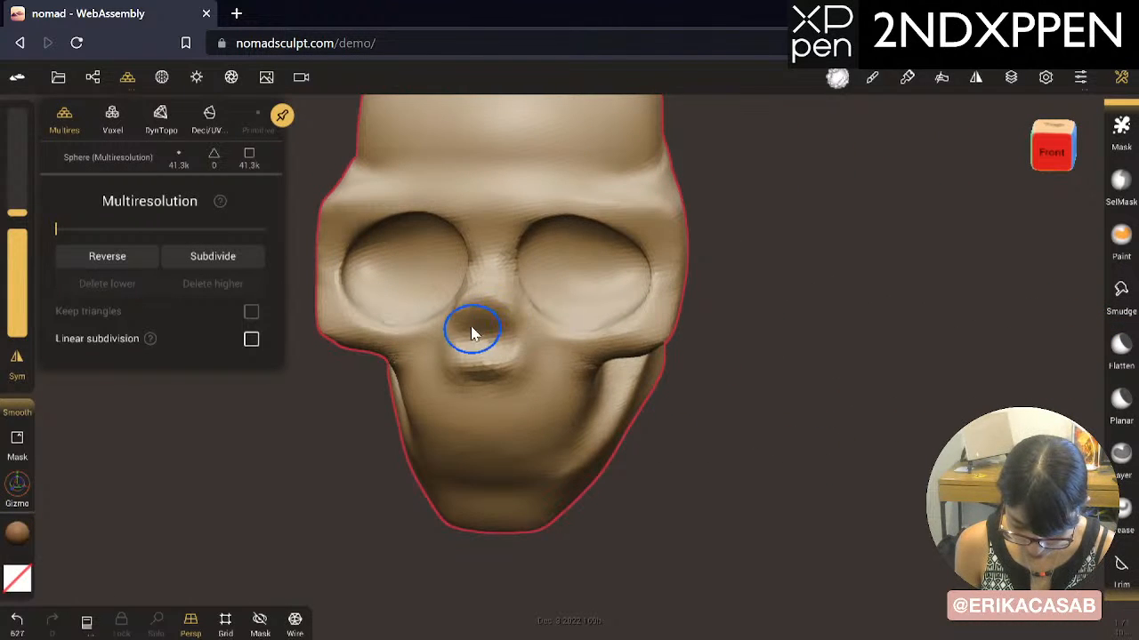
pyautogui.moveTo(471, 333)
pyautogui.mouseDown()
pyautogui.moveTo(491, 322)
pyautogui.moveTo(465, 318)
pyautogui.moveTo(481, 313)
pyautogui.mouseUp()
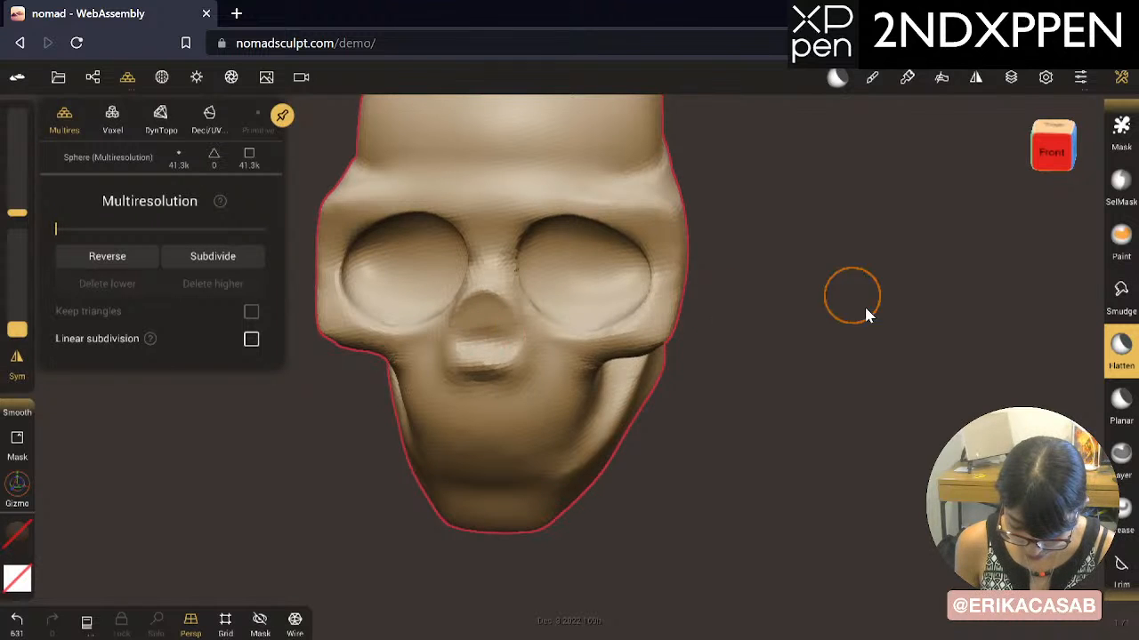
pyautogui.moveTo(868, 314)
pyautogui.mouseDown()
pyautogui.moveTo(415, 299)
pyautogui.moveTo(531, 308)
pyautogui.moveTo(562, 258)
pyautogui.moveTo(554, 227)
pyautogui.moveTo(501, 364)
pyautogui.mouseUp()
pyautogui.moveTo(436, 426)
pyautogui.mouseDown()
pyautogui.moveTo(408, 407)
pyautogui.moveTo(392, 446)
pyautogui.moveTo(351, 465)
pyautogui.moveTo(361, 450)
pyautogui.mouseUp()
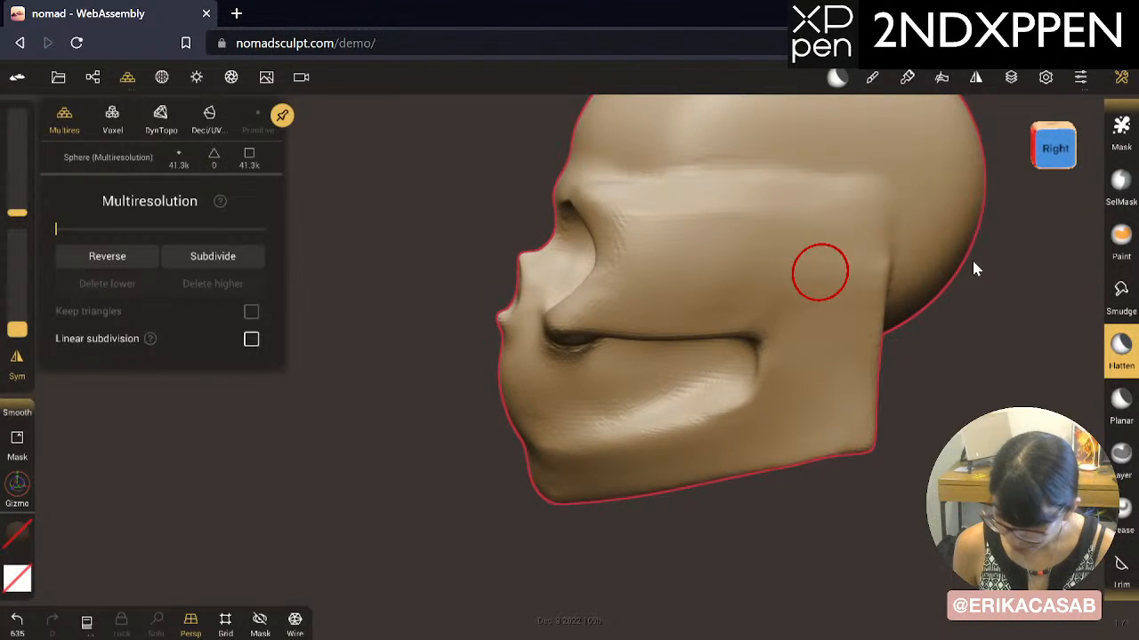
# Step: Push the nose bridge back and the upper jaw forward with a larger Move brush, and smooth the lower cheekbone area
pyautogui.moveTo(1114, 240); pyautogui.dragTo(1136, 496)
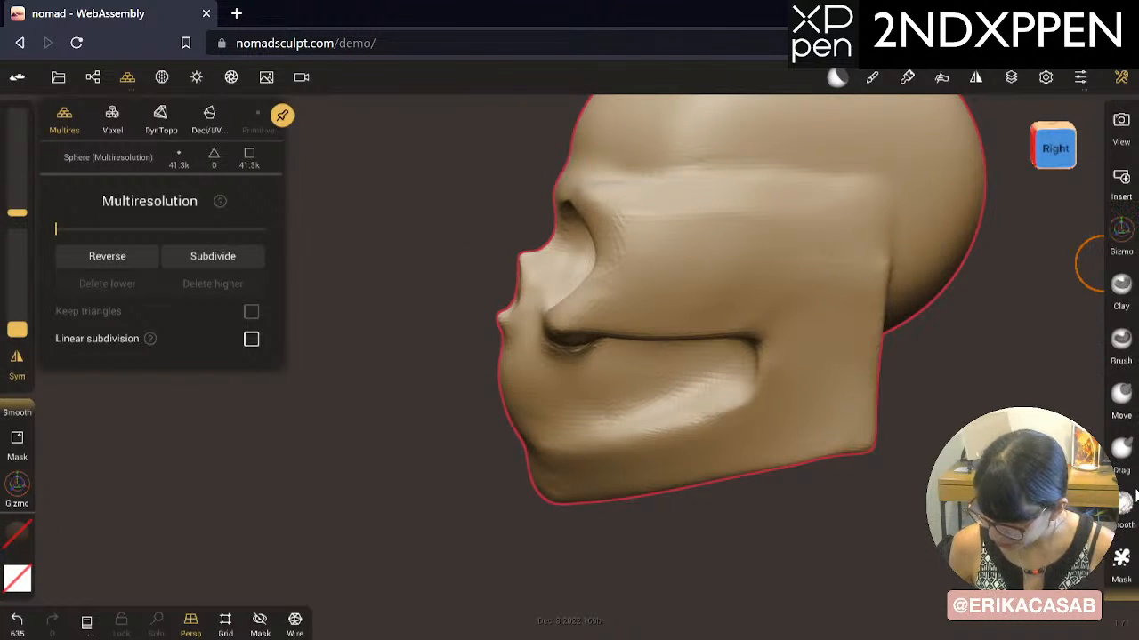
pyautogui.click(1123, 393)
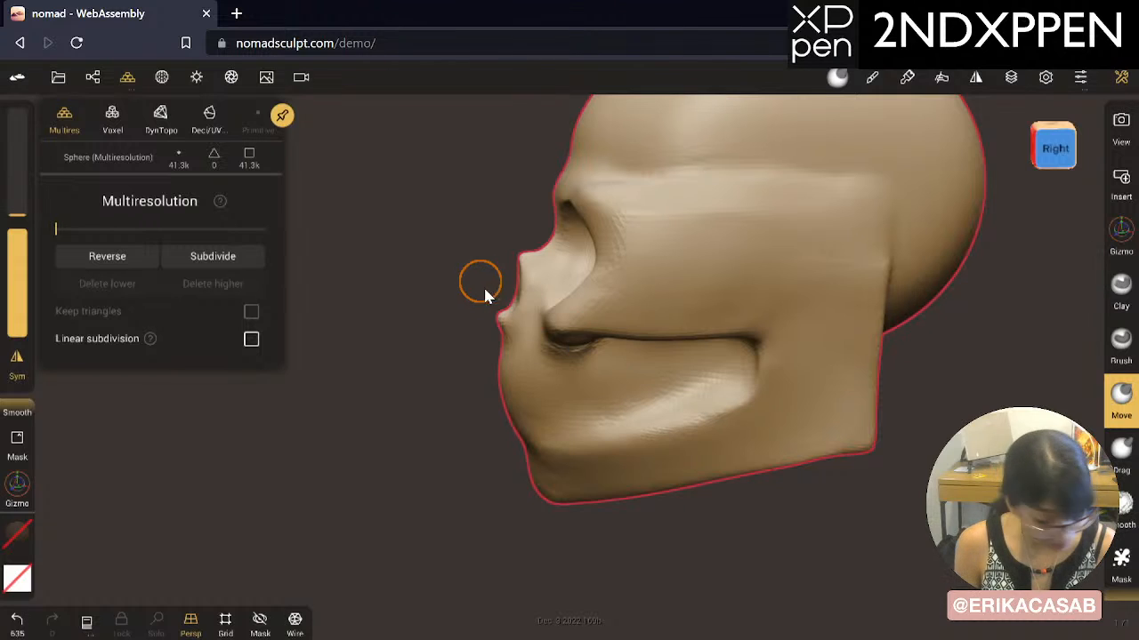
pyautogui.moveTo(584, 302)
pyautogui.mouseDown()
pyautogui.moveTo(532, 271)
pyautogui.moveTo(536, 256)
pyautogui.moveTo(502, 317)
pyautogui.moveTo(536, 331)
pyautogui.mouseUp()
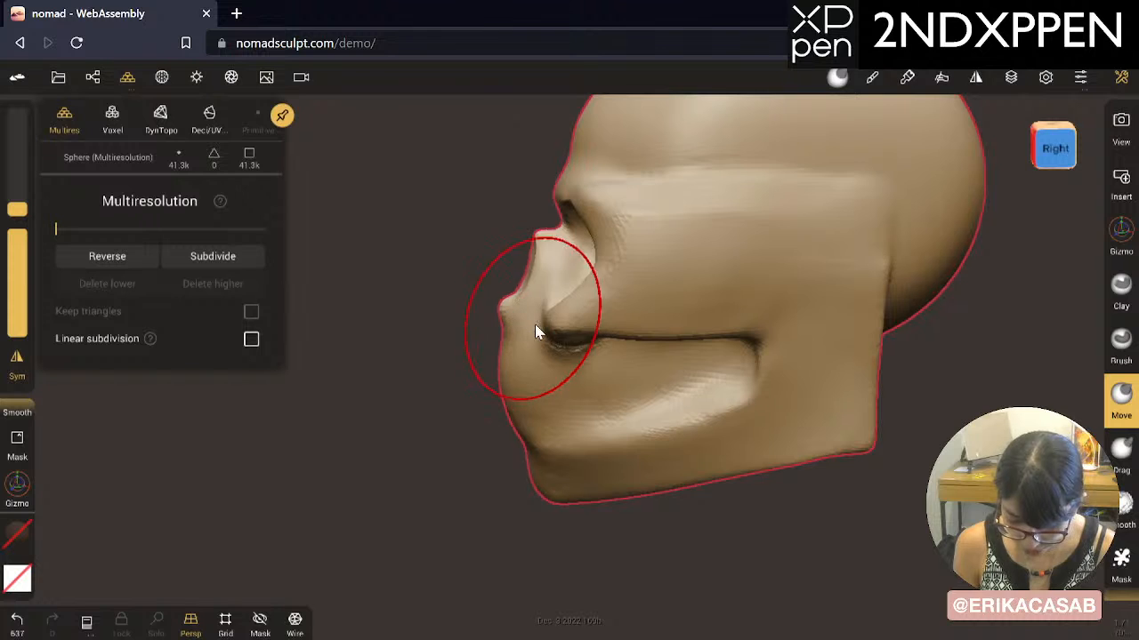
pyautogui.hotkey('ctrl', 'z')
pyautogui.moveTo(523, 382); pyautogui.dragTo(501, 381)
pyautogui.moveTo(505, 329)
pyautogui.mouseDown()
pyautogui.moveTo(541, 260)
pyautogui.moveTo(548, 268)
pyautogui.mouseUp()
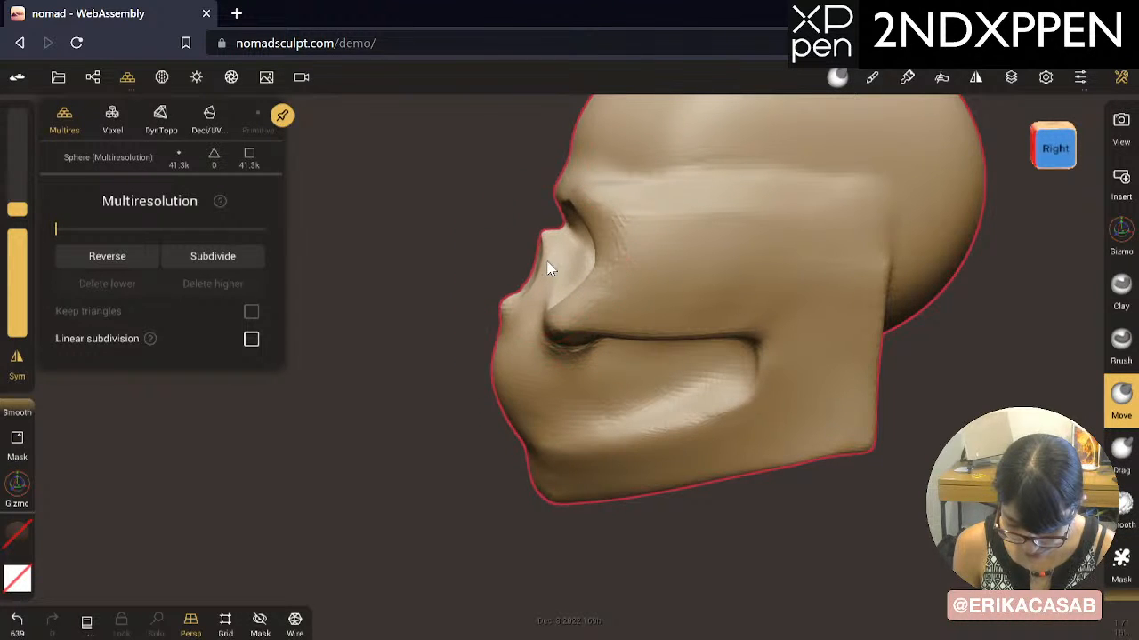
pyautogui.moveTo(457, 449)
pyautogui.mouseDown()
pyautogui.moveTo(790, 465)
pyautogui.moveTo(889, 432)
pyautogui.moveTo(879, 445)
pyautogui.moveTo(915, 451)
pyautogui.mouseUp()
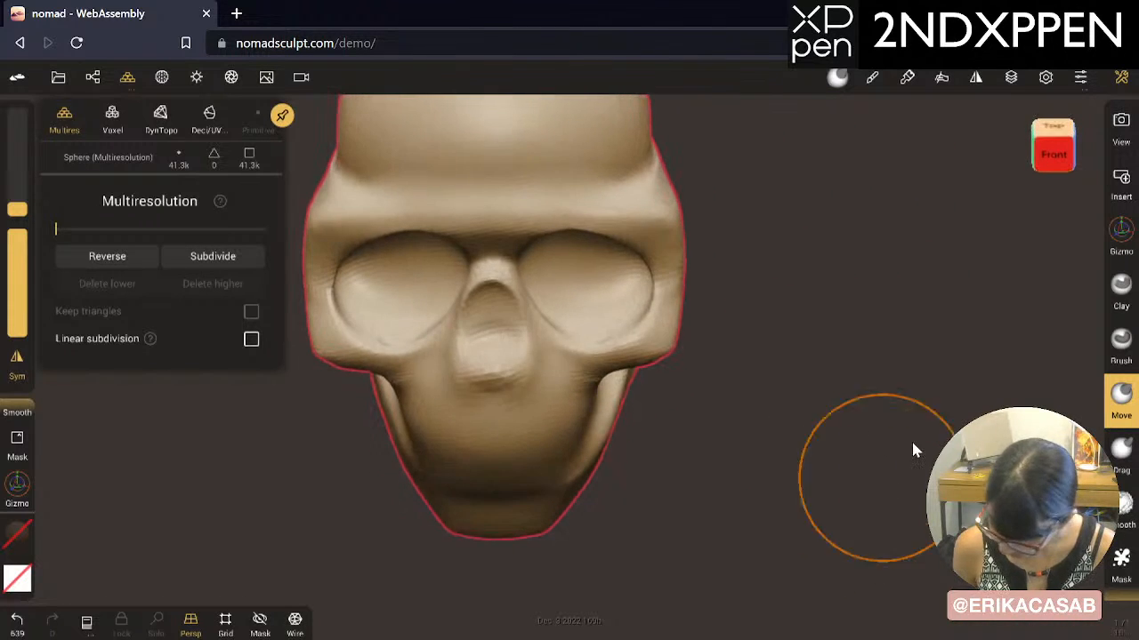
pyautogui.moveTo(596, 333)
pyautogui.keyDown('shift'); pyautogui.mouseDown()
pyautogui.moveTo(584, 343)
pyautogui.moveTo(641, 354)
pyautogui.mouseUp(); pyautogui.keyUp('shift')
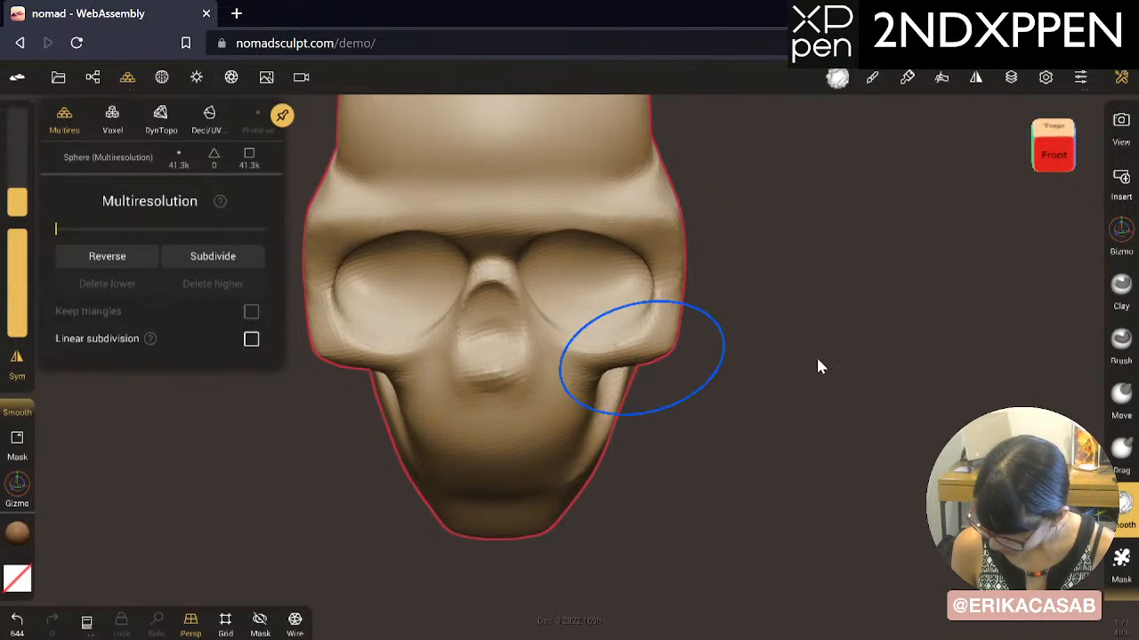
# Step: Carve the inner part of the eye sockets beside the nose with the Crease brush
pyautogui.click(1121, 397)
pyautogui.click(1121, 348)
pyautogui.scroll(-5, 1123, 356)
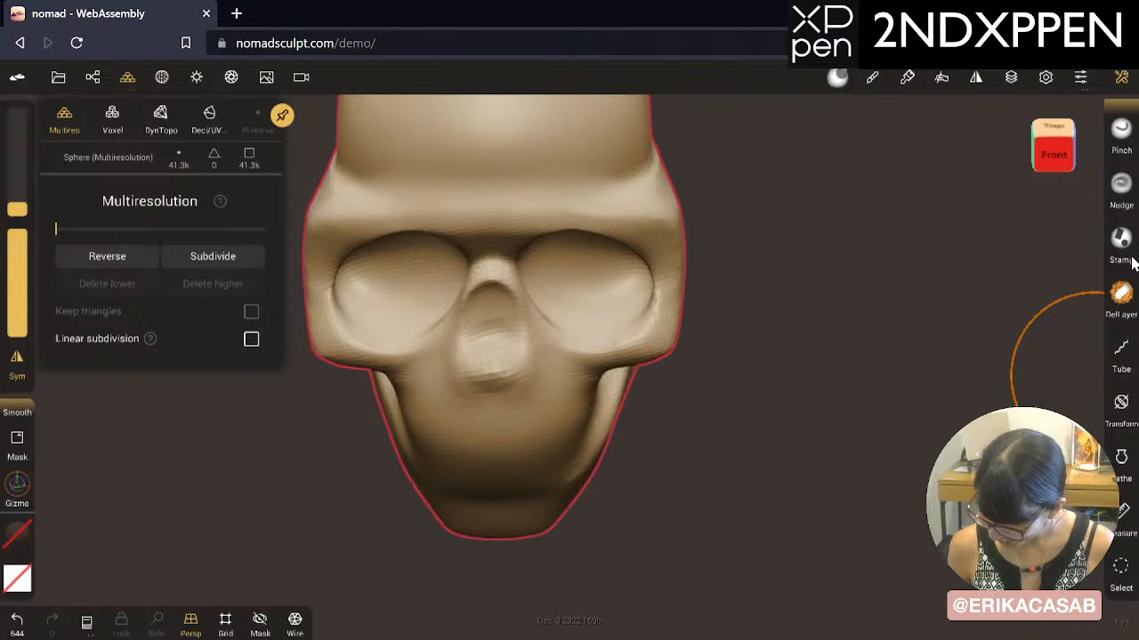
pyautogui.moveTo(1133, 260); pyautogui.dragTo(1134, 529)
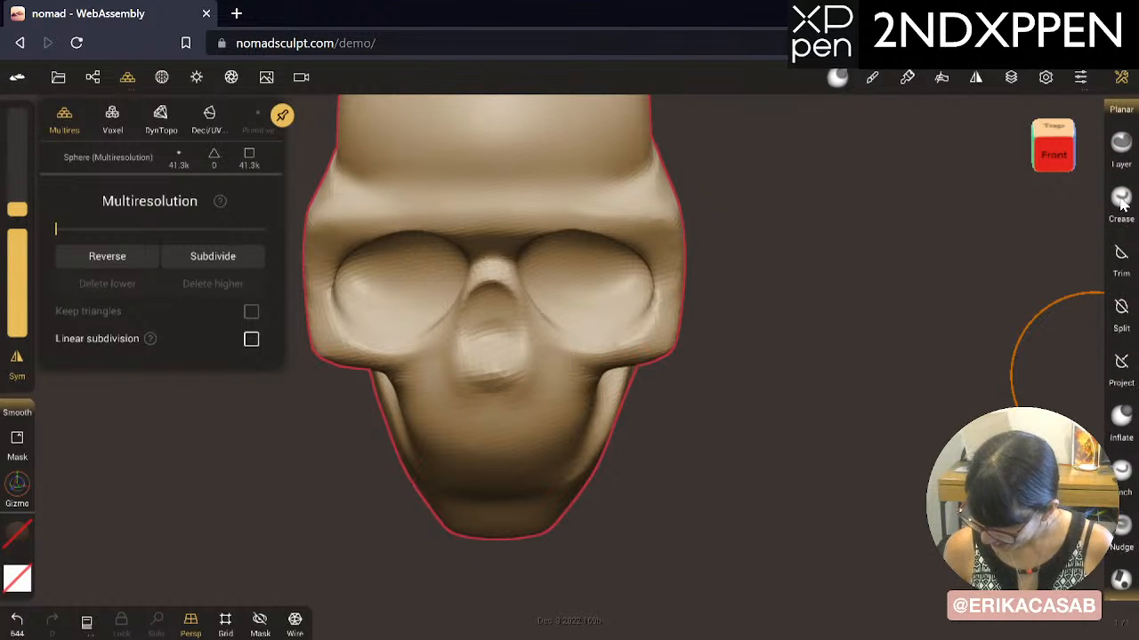
pyautogui.click(1121, 203)
pyautogui.moveTo(907, 286); pyautogui.dragTo(747, 395)
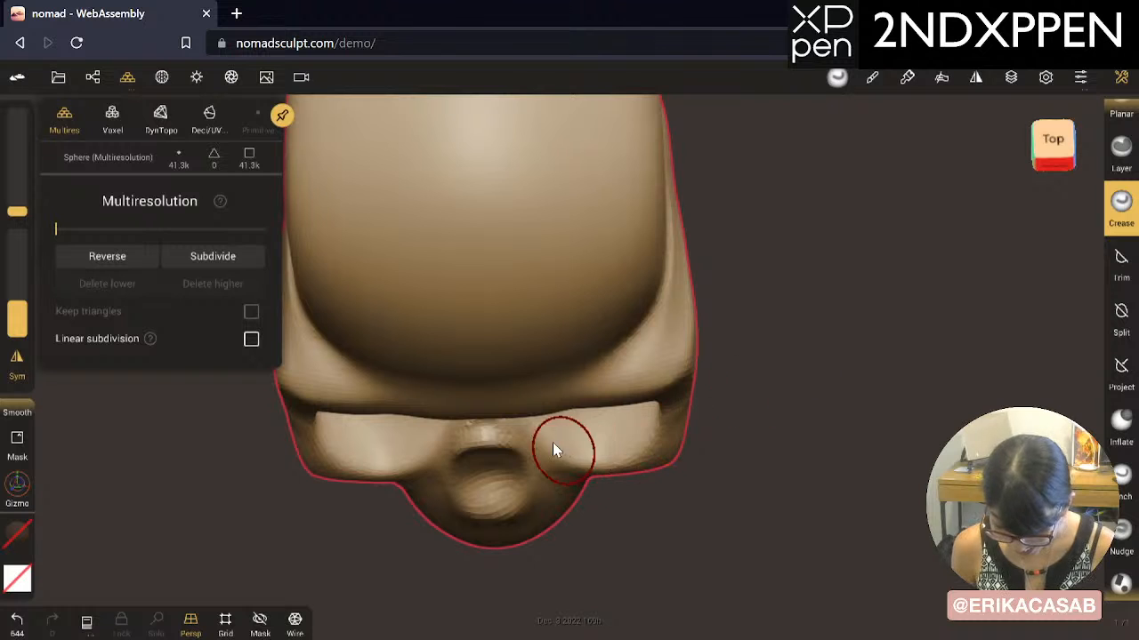
pyautogui.moveTo(552, 442)
pyautogui.mouseDown()
pyautogui.moveTo(635, 444)
pyautogui.moveTo(578, 436)
pyautogui.mouseUp()
pyautogui.hotkey('ctrl', 'z')
pyautogui.moveTo(735, 495)
pyautogui.mouseDown()
pyautogui.moveTo(622, 423)
pyautogui.moveTo(546, 394)
pyautogui.mouseUp()
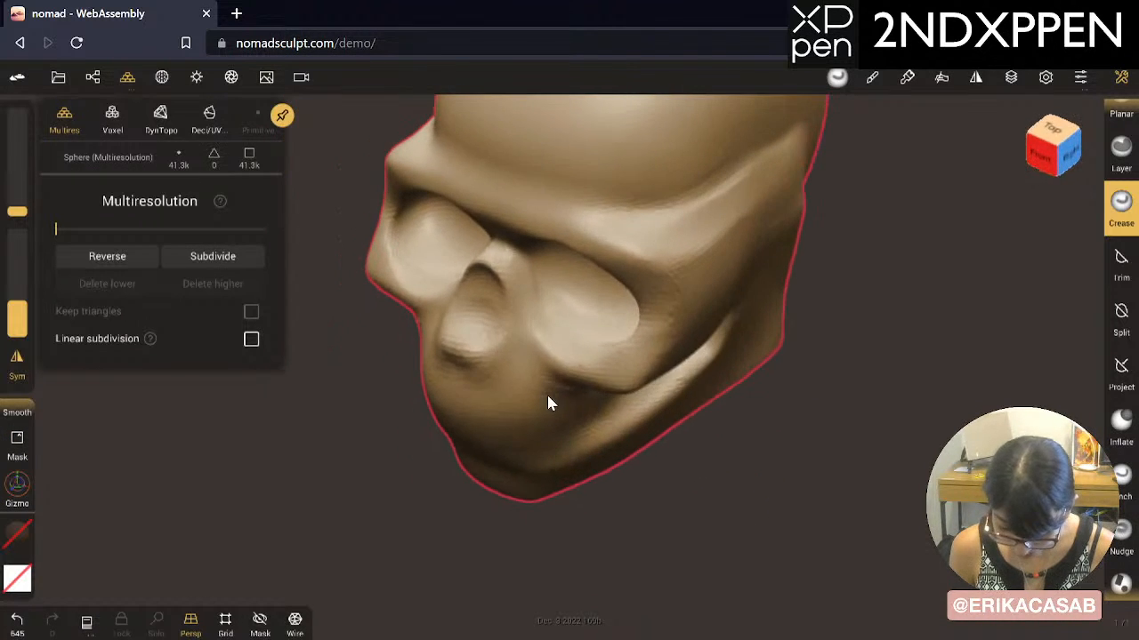
pyautogui.moveTo(637, 469); pyautogui.dragTo(788, 538)
pyautogui.moveTo(634, 399)
pyautogui.mouseDown()
pyautogui.moveTo(538, 358)
pyautogui.moveTo(545, 342)
pyautogui.mouseUp()
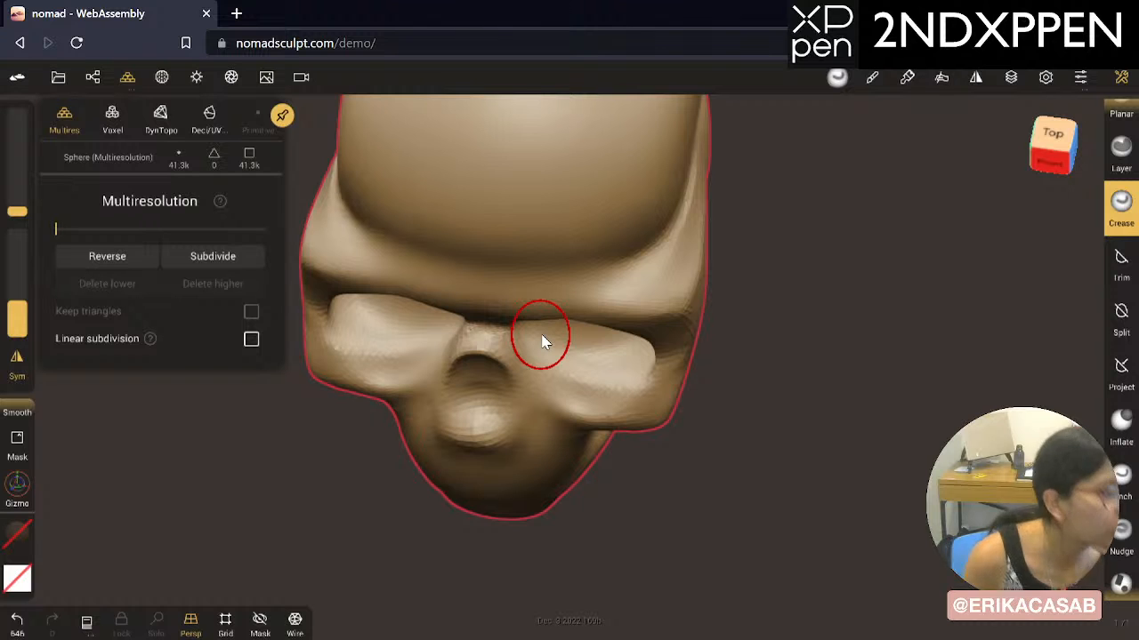
# Step: Try carving a curved crease across the temple behind the eye socket and undo the stroke
pyautogui.moveTo(849, 414); pyautogui.dragTo(703, 362)
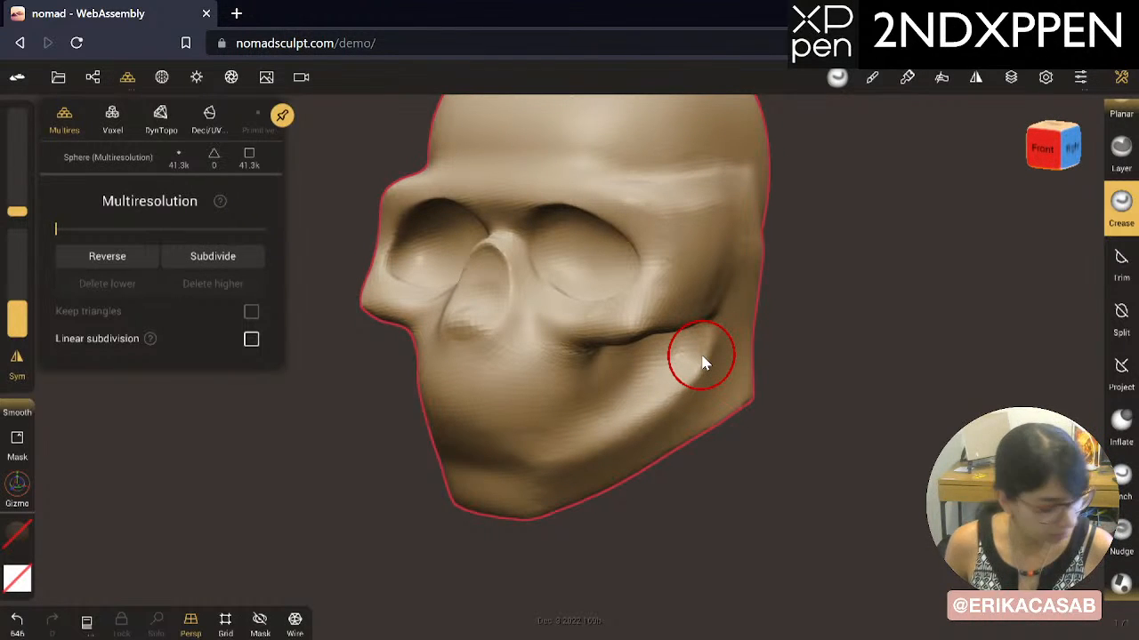
pyautogui.moveTo(875, 308); pyautogui.dragTo(806, 427)
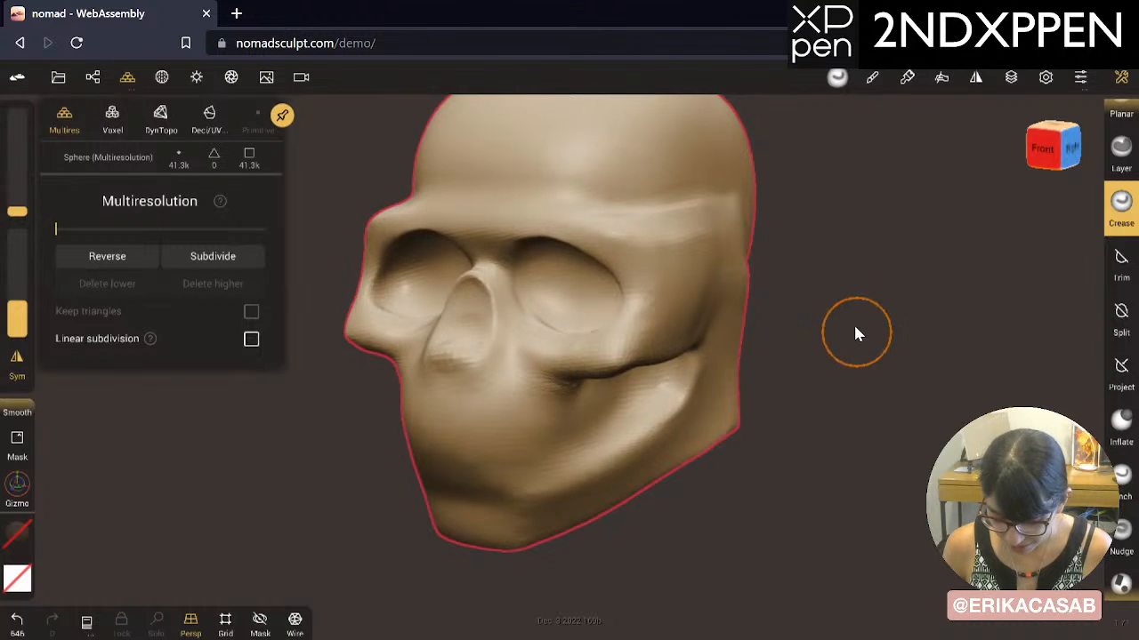
pyautogui.moveTo(857, 330)
pyautogui.mouseDown()
pyautogui.moveTo(859, 406)
pyautogui.moveTo(885, 294)
pyautogui.moveTo(810, 359)
pyautogui.moveTo(798, 282)
pyautogui.moveTo(781, 359)
pyautogui.mouseUp()
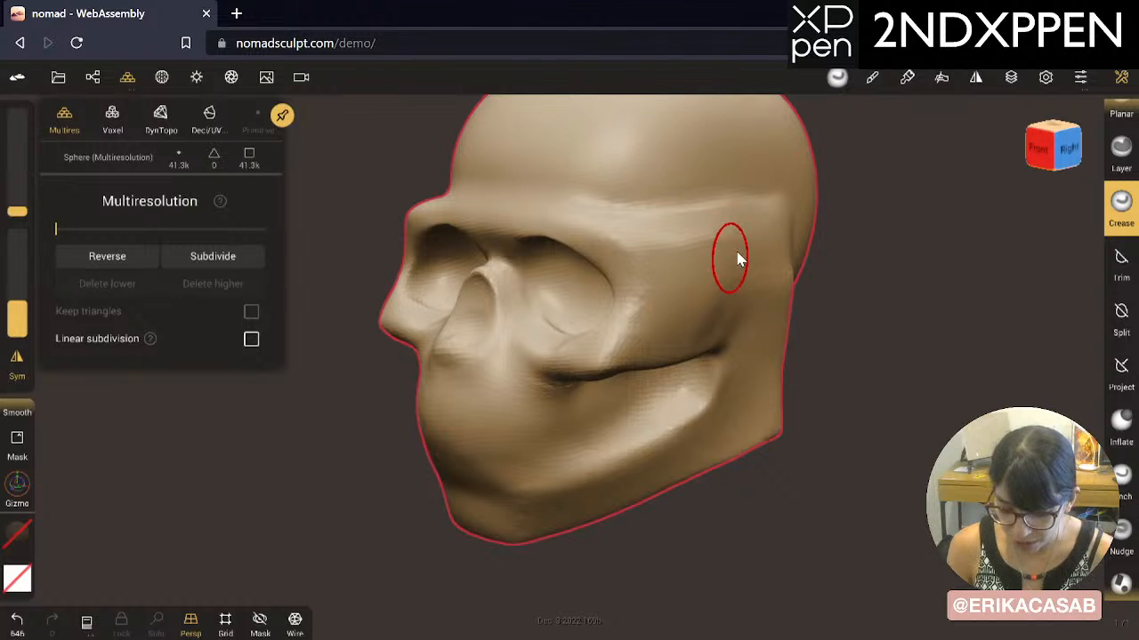
pyautogui.moveTo(730, 243); pyautogui.dragTo(637, 308)
pyautogui.moveTo(715, 278)
pyautogui.mouseDown()
pyautogui.moveTo(659, 327)
pyautogui.moveTo(723, 305)
pyautogui.mouseUp()
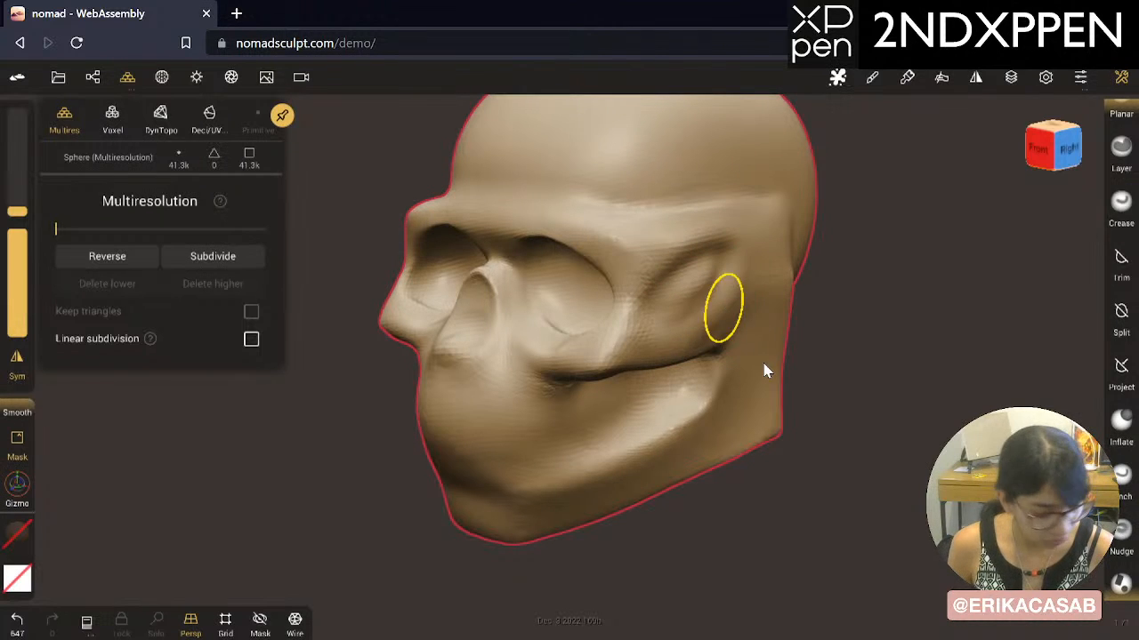
pyautogui.hotkey('ctrl', 'z')
# Step: Work over the cheek hollow below the cheekbone with short Crease strokes and smooth the roughened surface
pyautogui.moveTo(684, 451)
pyautogui.mouseDown(button='middle')
pyautogui.moveTo(722, 464)
pyautogui.moveTo(638, 467)
pyautogui.mouseUp(button='middle')
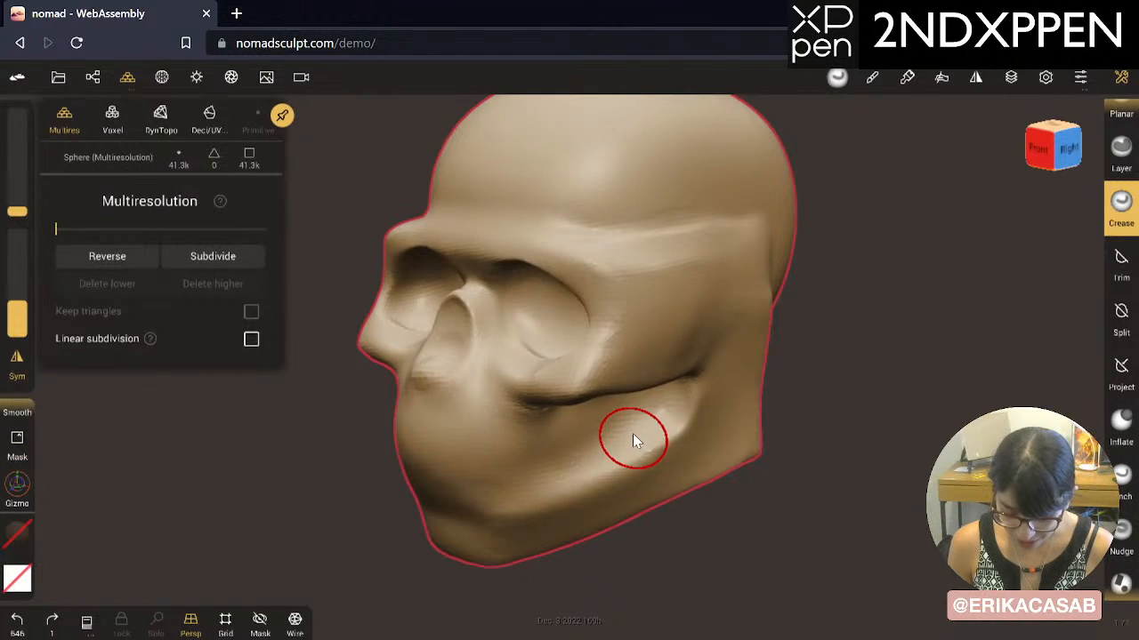
pyautogui.keyDown('ctrl'); pyautogui.moveTo(734, 404); pyautogui.dragTo(962, 318, button='middle'); pyautogui.keyUp('ctrl')
pyautogui.keyDown('ctrl'); pyautogui.moveTo(605, 392); pyautogui.dragTo(996, 322, button='middle'); pyautogui.keyUp('ctrl')
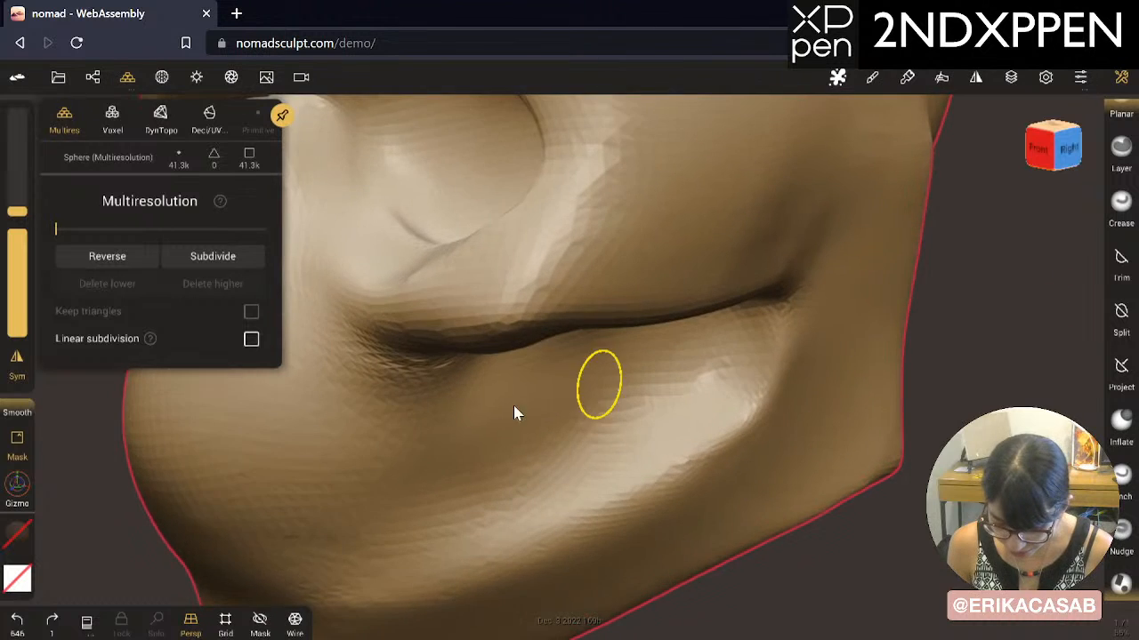
pyautogui.moveTo(513, 412)
pyautogui.keyDown('ctrl'); pyautogui.mouseDown(button='middle')
pyautogui.moveTo(996, 326)
pyautogui.moveTo(1123, 335)
pyautogui.mouseUp(button='middle'); pyautogui.keyUp('ctrl')
pyautogui.moveTo(723, 370); pyautogui.dragTo(806, 451, button='middle')
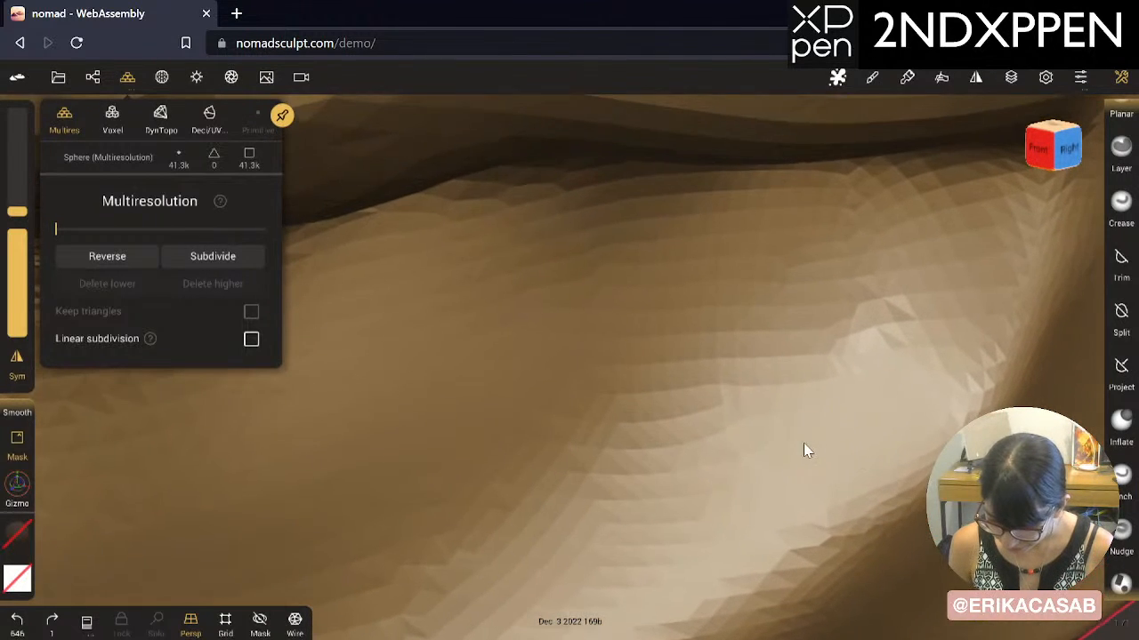
pyautogui.moveTo(722, 461); pyautogui.dragTo(877, 330)
pyautogui.moveTo(687, 500)
pyautogui.mouseDown()
pyautogui.moveTo(872, 338)
pyautogui.moveTo(682, 486)
pyautogui.mouseUp()
pyautogui.moveTo(801, 385); pyautogui.dragTo(636, 513)
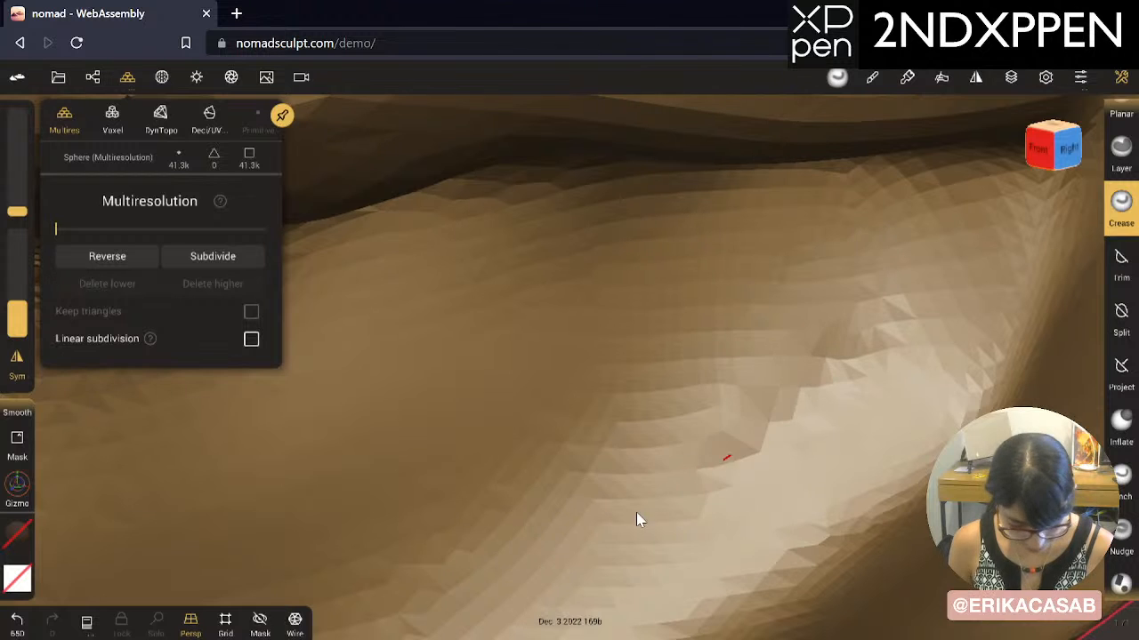
pyautogui.keyDown('ctrl'); pyautogui.moveTo(750, 392); pyautogui.dragTo(206, 422, button='middle'); pyautogui.keyUp('ctrl')
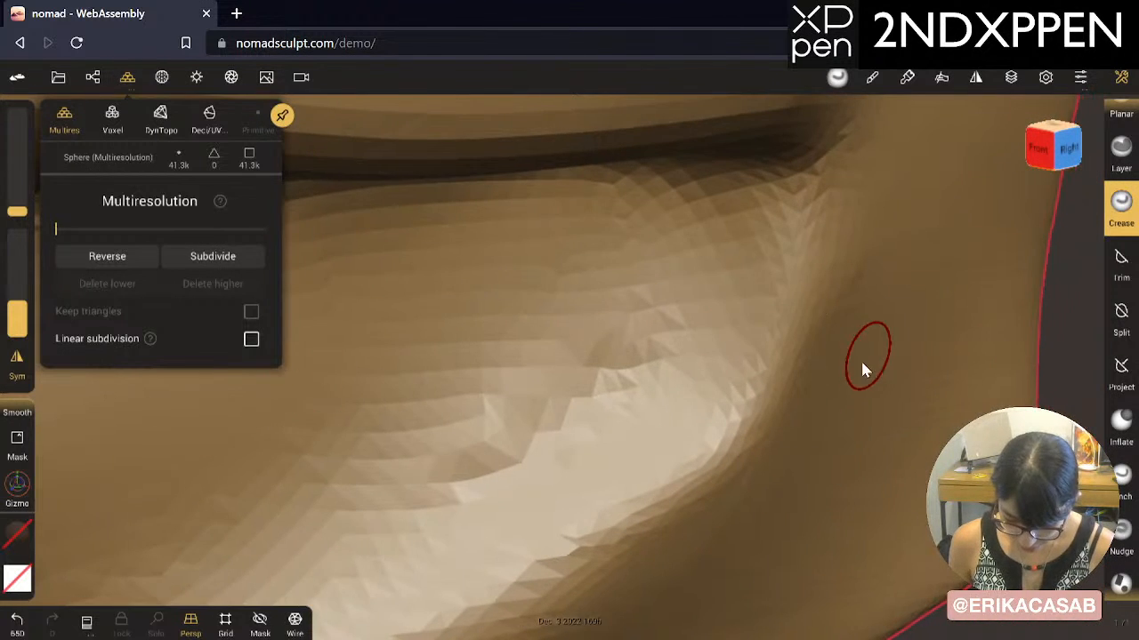
pyautogui.moveTo(863, 359)
pyautogui.mouseDown(button='middle')
pyautogui.moveTo(871, 297)
pyautogui.moveTo(769, 457)
pyautogui.moveTo(866, 305)
pyautogui.moveTo(875, 322)
pyautogui.mouseUp(button='middle')
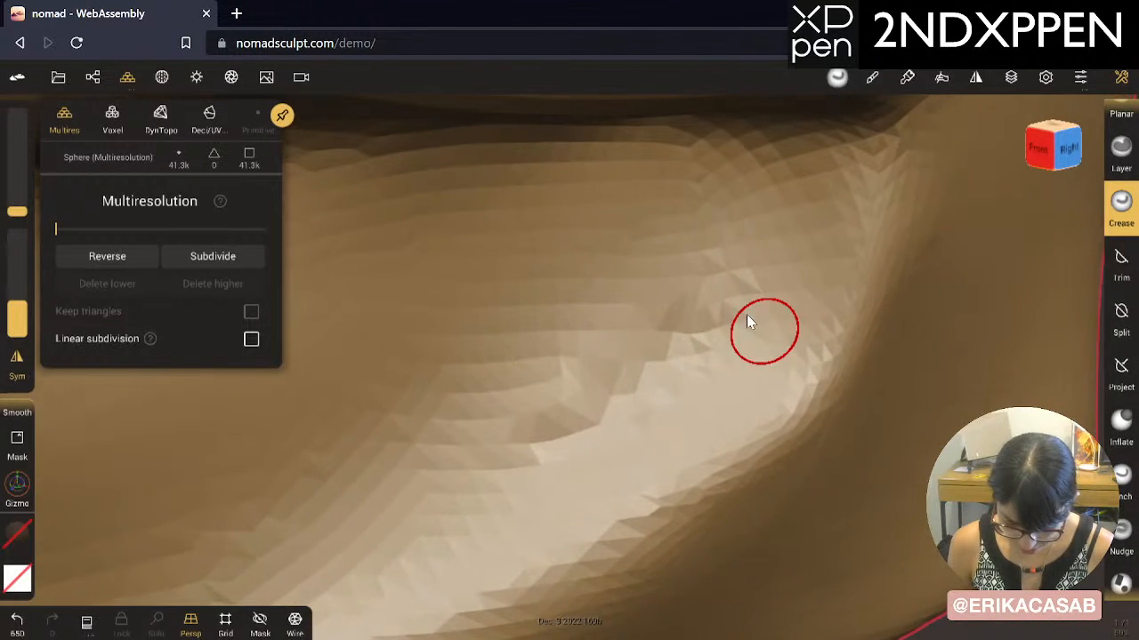
pyautogui.moveTo(747, 321)
pyautogui.keyDown('shift'); pyautogui.mouseDown()
pyautogui.moveTo(498, 457)
pyautogui.moveTo(530, 416)
pyautogui.mouseUp(); pyautogui.keyUp('shift')
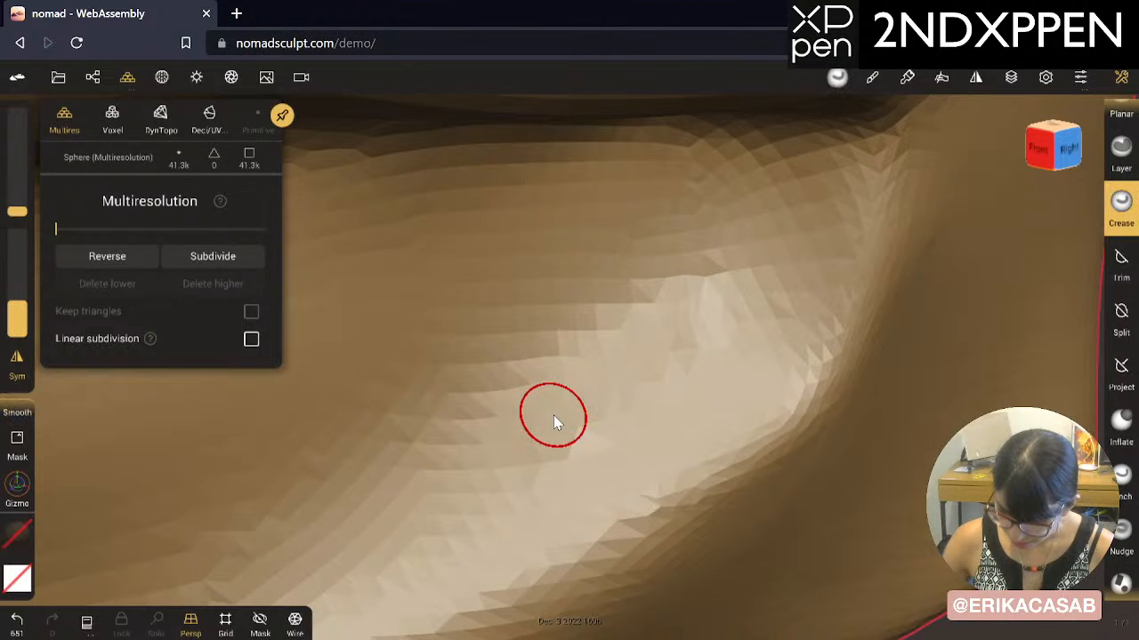
# Step: Refine the back end of the groove beneath the cheekbone, working on it from below
pyautogui.scroll(-5, 555, 415)
pyautogui.scroll(5, 615, 399)
pyautogui.scroll(-2, 616, 396)
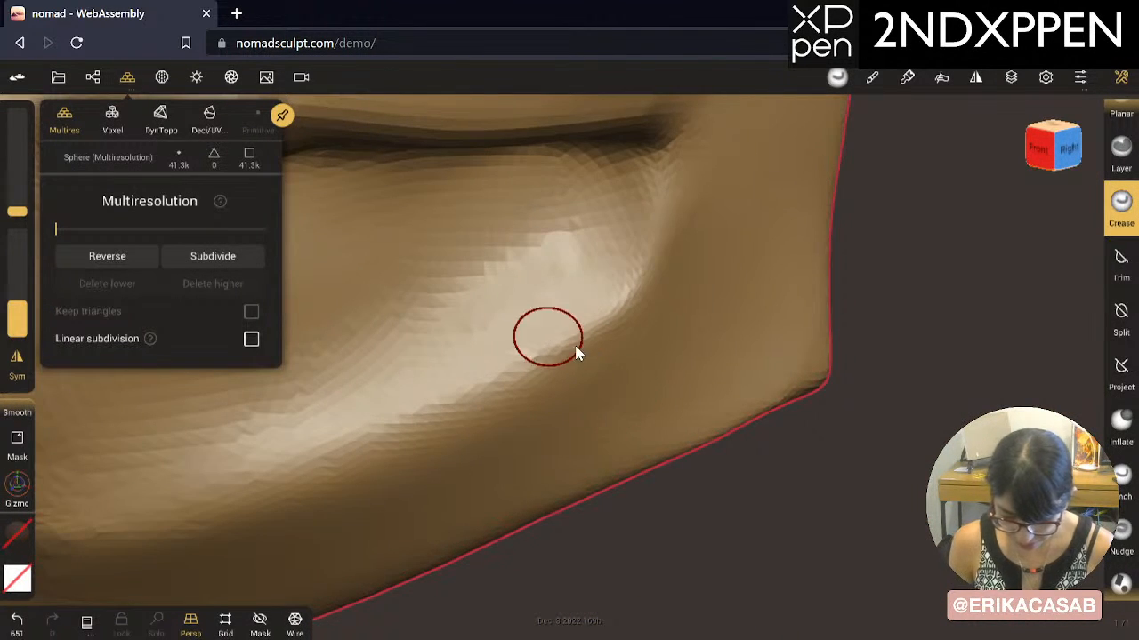
pyautogui.moveTo(575, 347); pyautogui.dragTo(891, 337, button='middle')
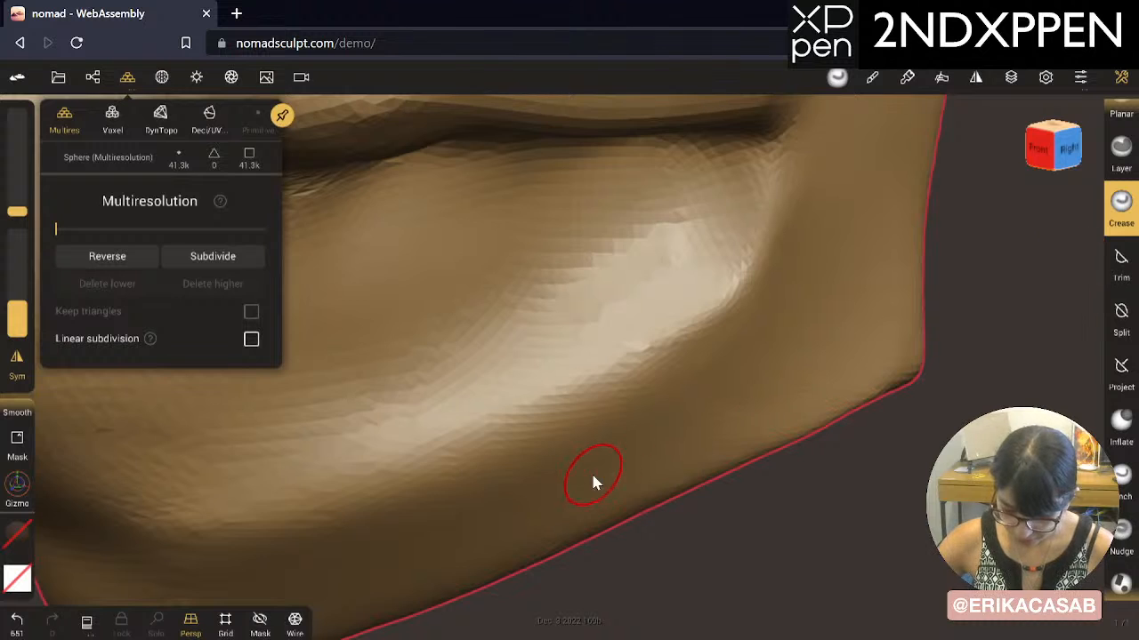
pyautogui.scroll(-5, 590, 475)
pyautogui.moveTo(534, 383)
pyautogui.mouseDown(button='right')
pyautogui.moveTo(756, 508)
pyautogui.moveTo(839, 522)
pyautogui.moveTo(776, 402)
pyautogui.moveTo(706, 338)
pyautogui.mouseUp(button='right')
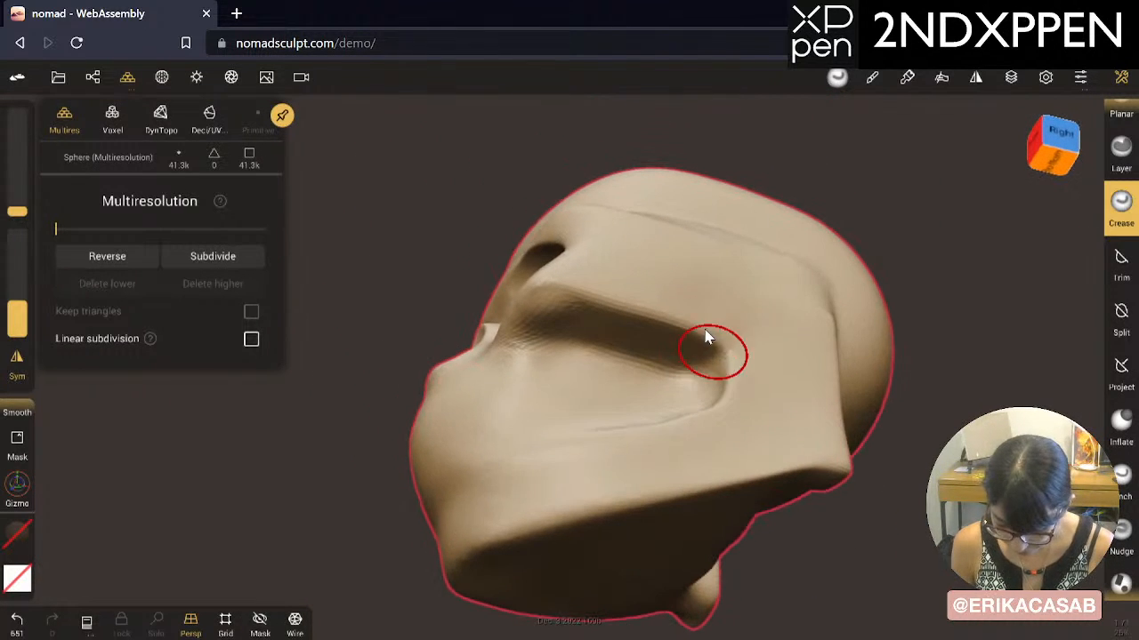
pyautogui.moveTo(697, 348)
pyautogui.mouseDown()
pyautogui.moveTo(585, 319)
pyautogui.moveTo(532, 322)
pyautogui.moveTo(545, 340)
pyautogui.moveTo(665, 367)
pyautogui.mouseUp()
pyautogui.moveTo(583, 313)
pyautogui.mouseDown(button='right')
pyautogui.moveTo(869, 209)
pyautogui.moveTo(982, 330)
pyautogui.mouseUp(button='right')
pyautogui.moveTo(979, 324); pyautogui.dragTo(989, 311)
pyautogui.moveTo(826, 360); pyautogui.dragTo(798, 357)
pyautogui.moveTo(798, 363)
pyautogui.mouseDown(button='right')
pyautogui.moveTo(752, 353)
pyautogui.moveTo(920, 363)
pyautogui.mouseUp(button='right')
pyautogui.moveTo(922, 363); pyautogui.dragTo(977, 359)
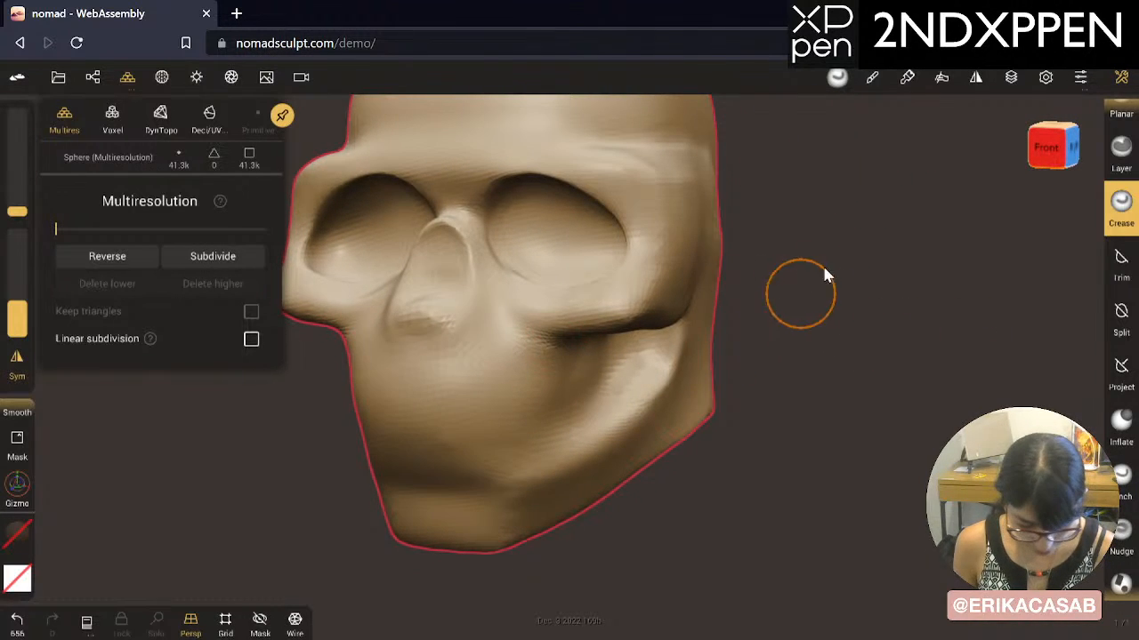
# Step: Turn on the wireframe display and carve the upper and lower edges of the cheekbone arch back toward the ear with the Crease brush
pyautogui.click(295, 620)
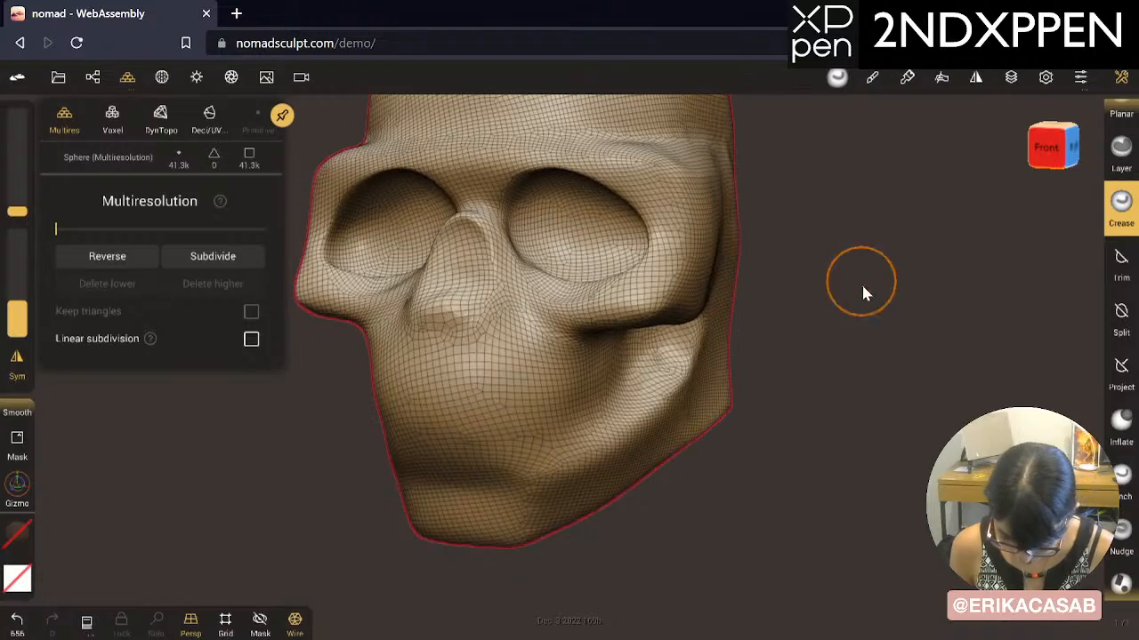
pyautogui.moveTo(861, 282)
pyautogui.mouseDown()
pyautogui.moveTo(834, 471)
pyautogui.moveTo(848, 313)
pyautogui.moveTo(813, 343)
pyautogui.moveTo(828, 350)
pyautogui.moveTo(602, 338)
pyautogui.moveTo(814, 320)
pyautogui.mouseUp()
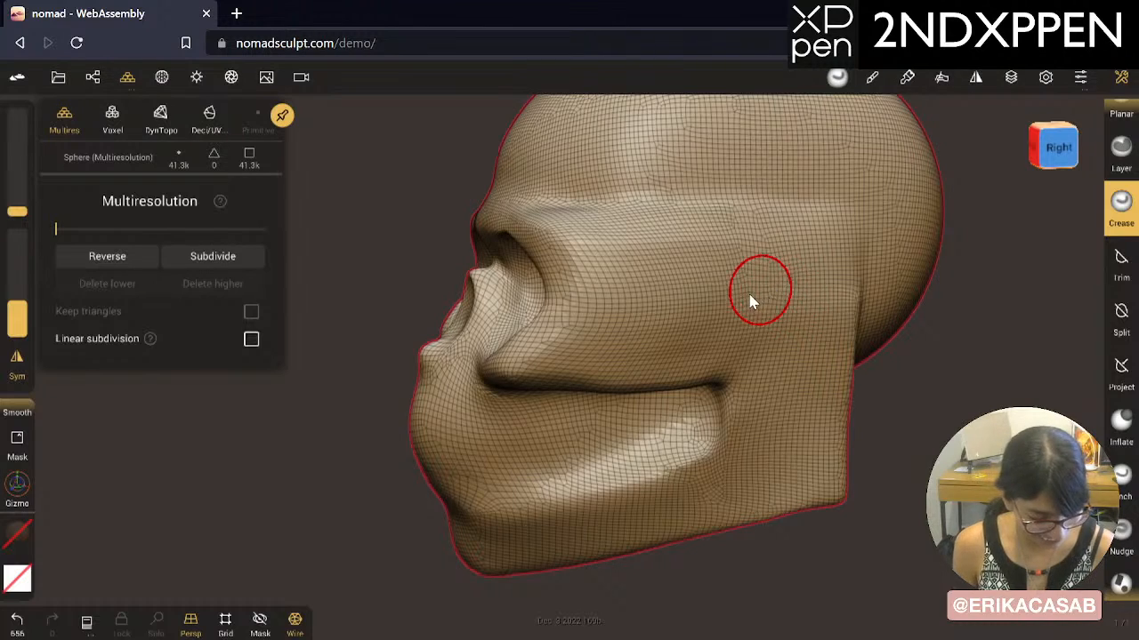
pyautogui.moveTo(849, 296); pyautogui.dragTo(604, 304)
pyautogui.hotkey('ctrl', 'z')
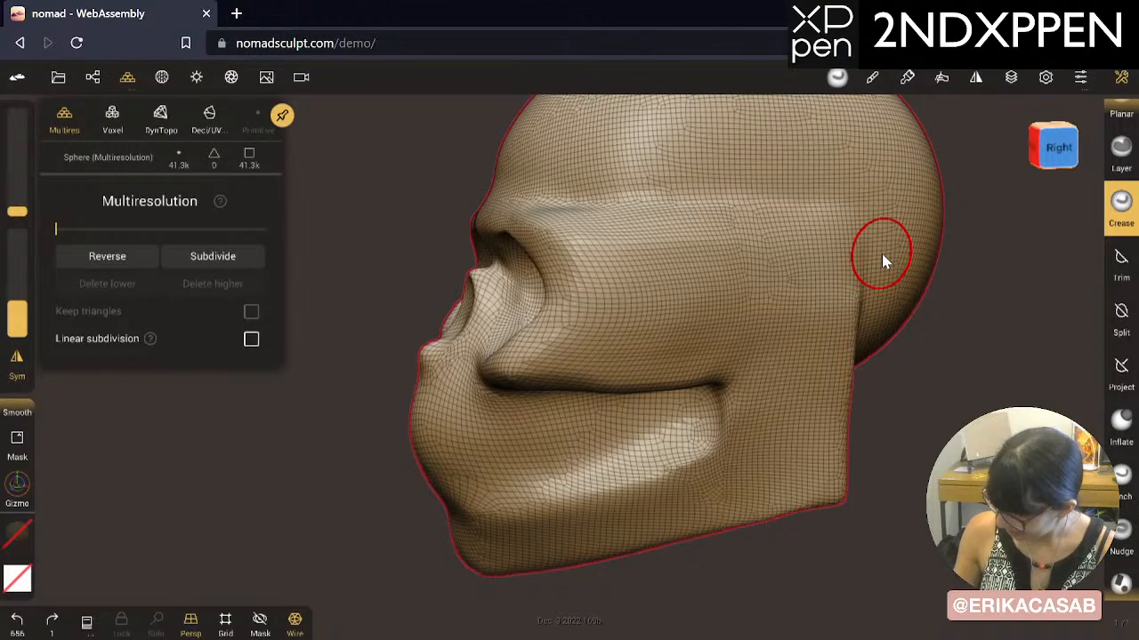
pyautogui.moveTo(609, 298)
pyautogui.mouseDown()
pyautogui.moveTo(818, 322)
pyautogui.moveTo(694, 347)
pyautogui.mouseUp()
pyautogui.moveTo(810, 325); pyautogui.dragTo(614, 363)
pyautogui.moveTo(838, 318); pyautogui.dragTo(615, 368)
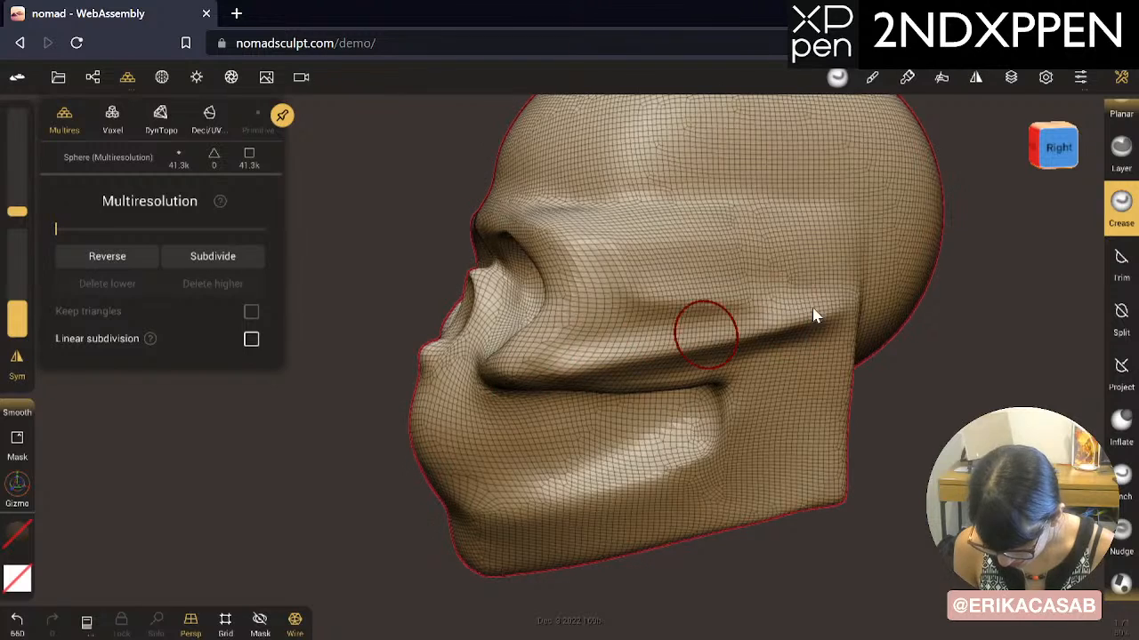
pyautogui.moveTo(813, 318); pyautogui.dragTo(646, 310)
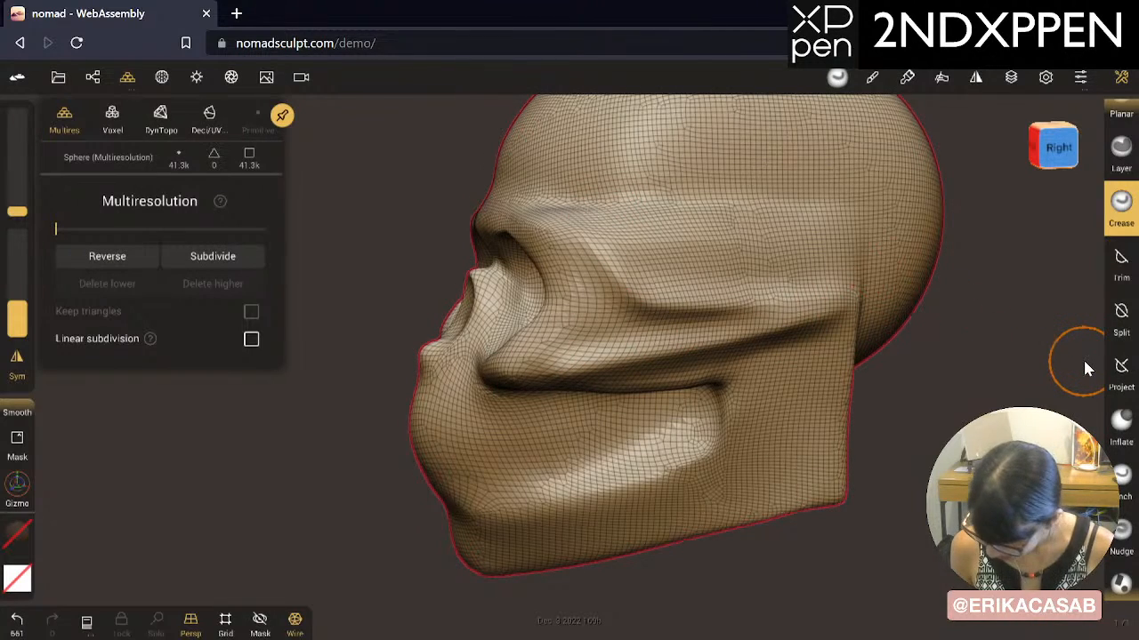
# Step: Flatten the cheekbone arch between its two creases with the Flatten brush and smooth its surface toward the eye socket
pyautogui.scroll(8, 1121, 400)
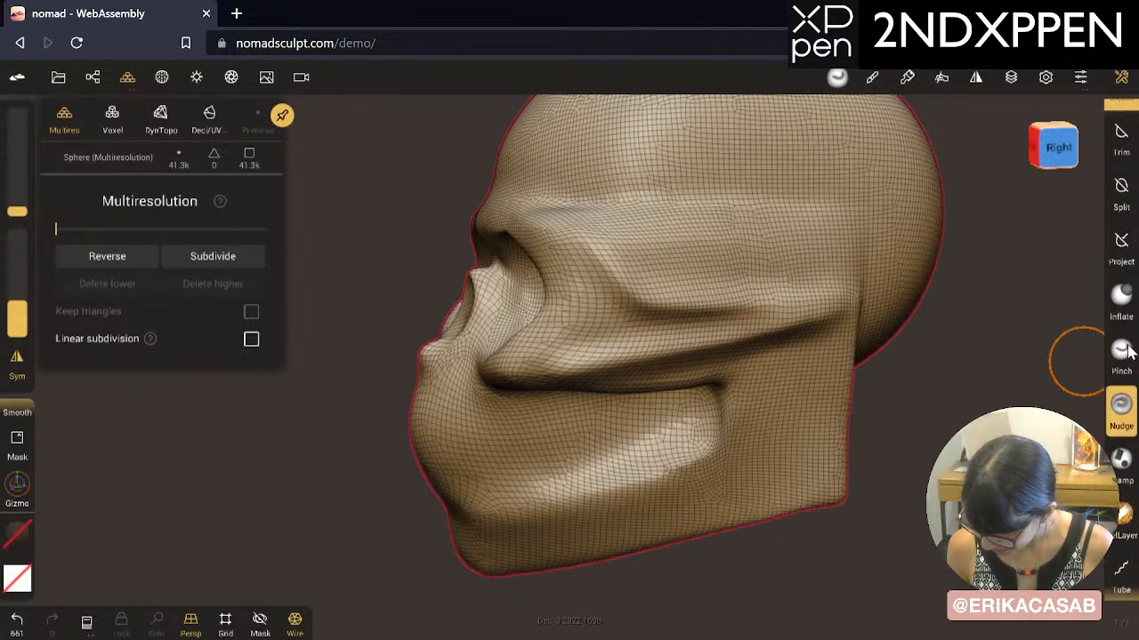
pyautogui.scroll(4, 1123, 547)
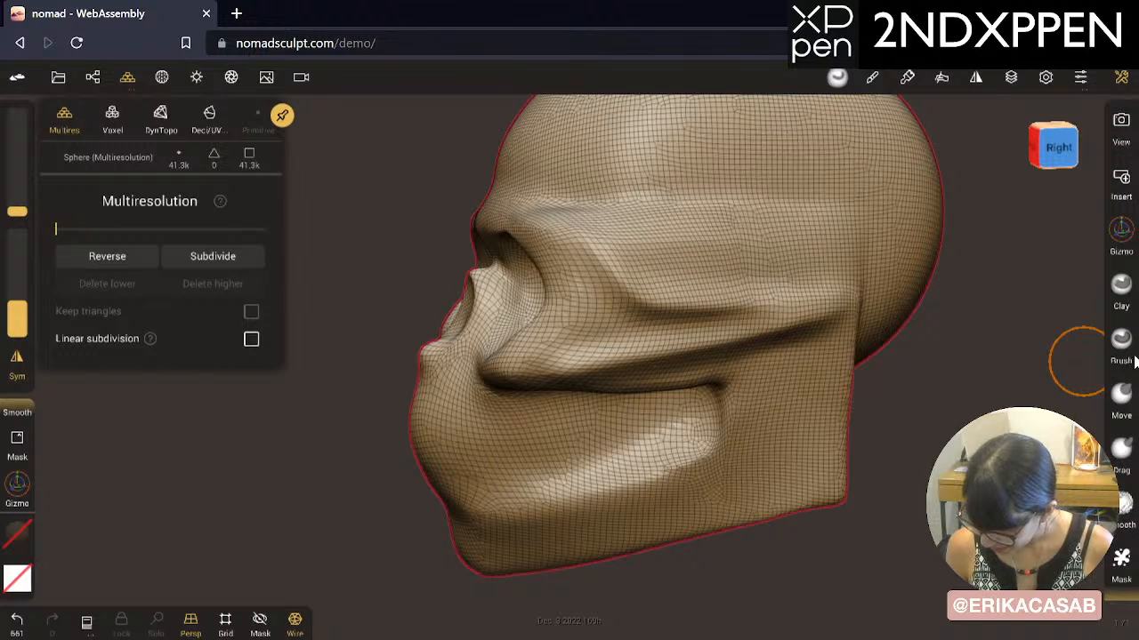
pyautogui.scroll(-3, 1129, 338)
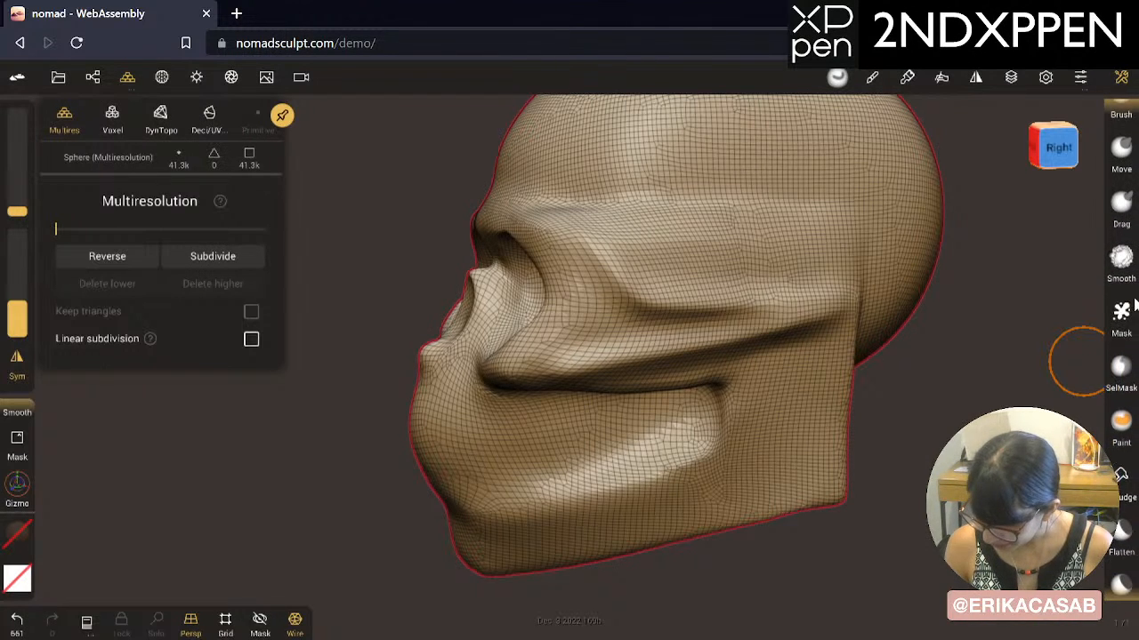
pyautogui.click(1122, 77)
pyautogui.click(1086, 236)
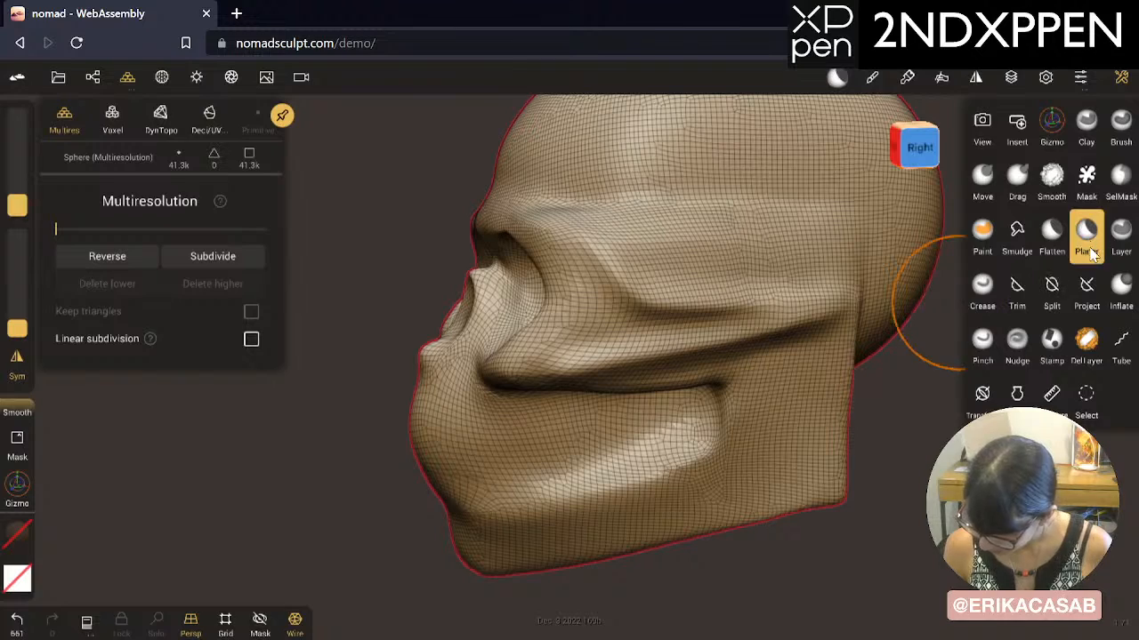
pyautogui.click(1052, 235)
pyautogui.keyDown('ctrl'); pyautogui.moveTo(770, 320); pyautogui.dragTo(632, 335); pyautogui.keyUp('ctrl')
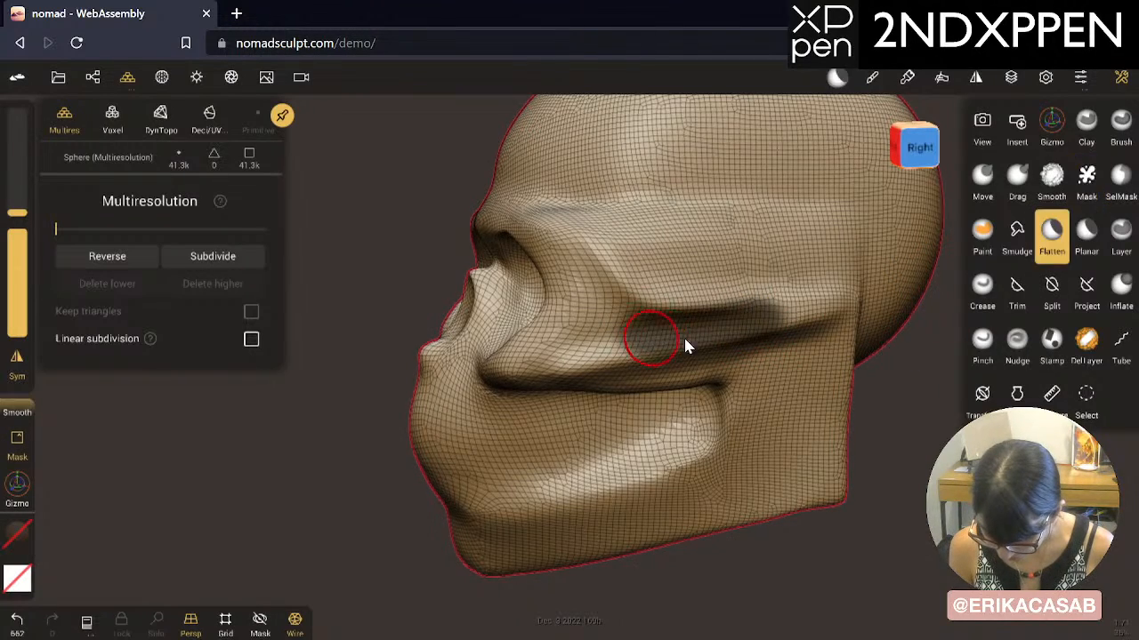
pyautogui.hotkey('ctrl', 'z')
pyautogui.moveTo(777, 318)
pyautogui.mouseDown()
pyautogui.moveTo(649, 337)
pyautogui.moveTo(610, 331)
pyautogui.moveTo(614, 310)
pyautogui.mouseUp()
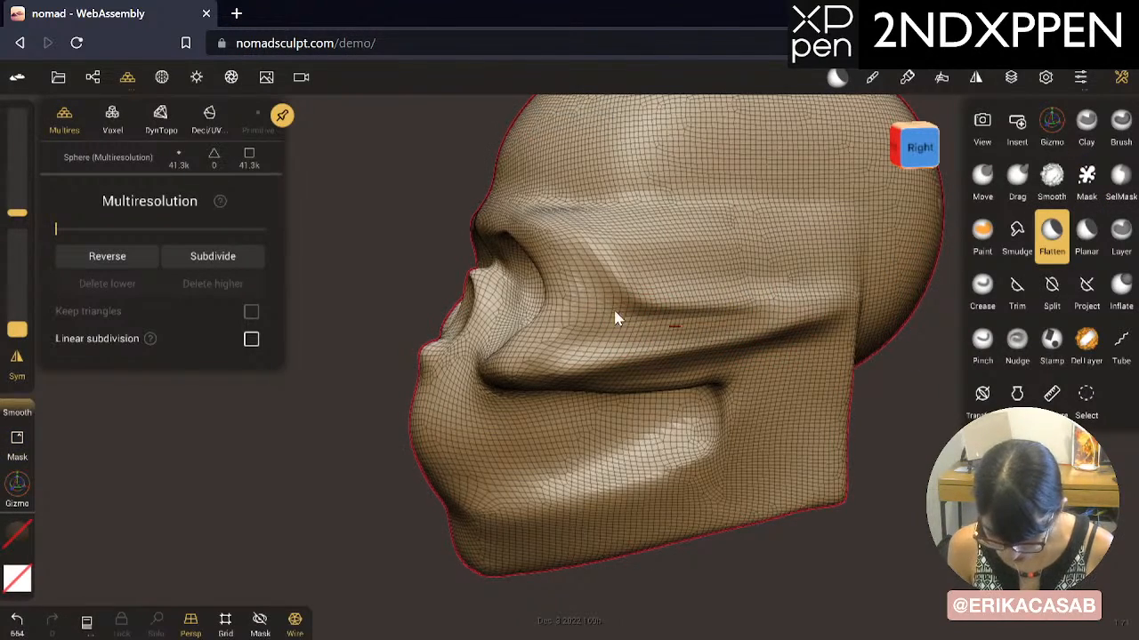
pyautogui.moveTo(743, 324)
pyautogui.mouseDown()
pyautogui.moveTo(626, 318)
pyautogui.moveTo(555, 358)
pyautogui.moveTo(586, 360)
pyautogui.moveTo(596, 334)
pyautogui.mouseUp()
pyautogui.moveTo(665, 319); pyautogui.dragTo(600, 289)
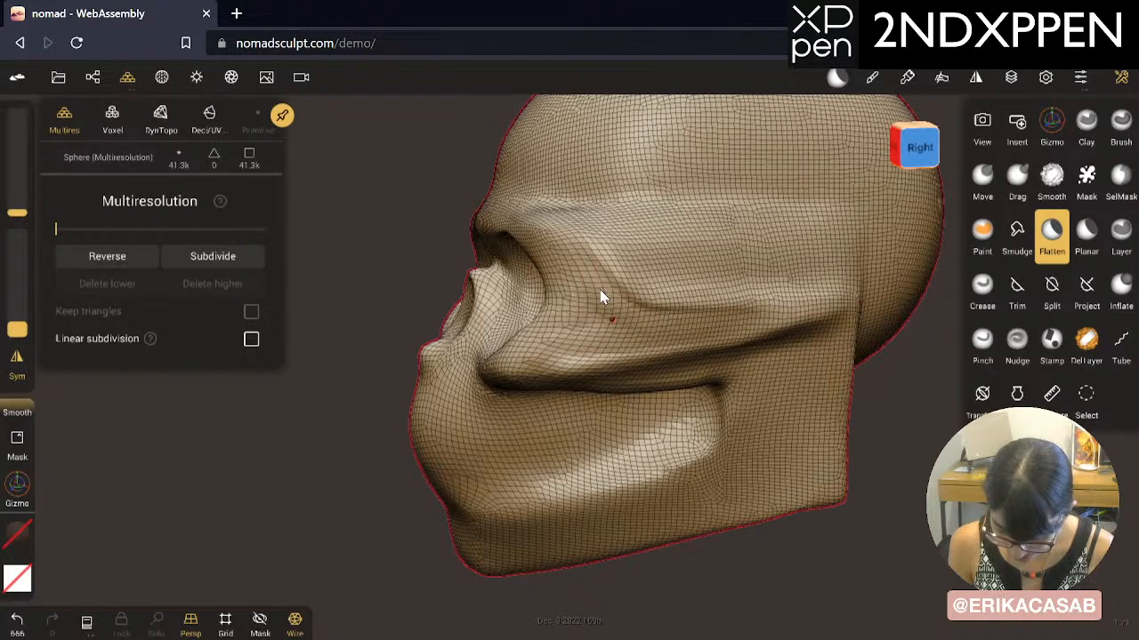
pyautogui.moveTo(712, 318); pyautogui.dragTo(607, 316)
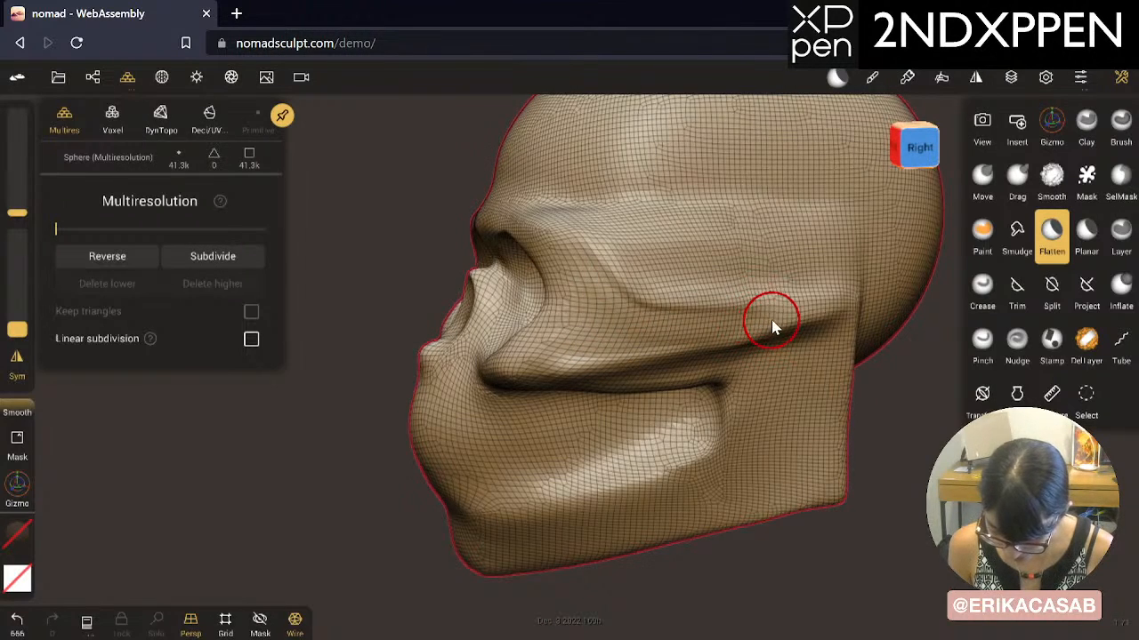
pyautogui.keyDown('shift'); pyautogui.moveTo(772, 321); pyautogui.dragTo(599, 294); pyautogui.keyUp('shift')
pyautogui.moveTo(717, 332)
pyautogui.keyDown('shift'); pyautogui.mouseDown()
pyautogui.moveTo(666, 326)
pyautogui.moveTo(554, 350)
pyautogui.mouseUp(); pyautogui.keyUp('shift')
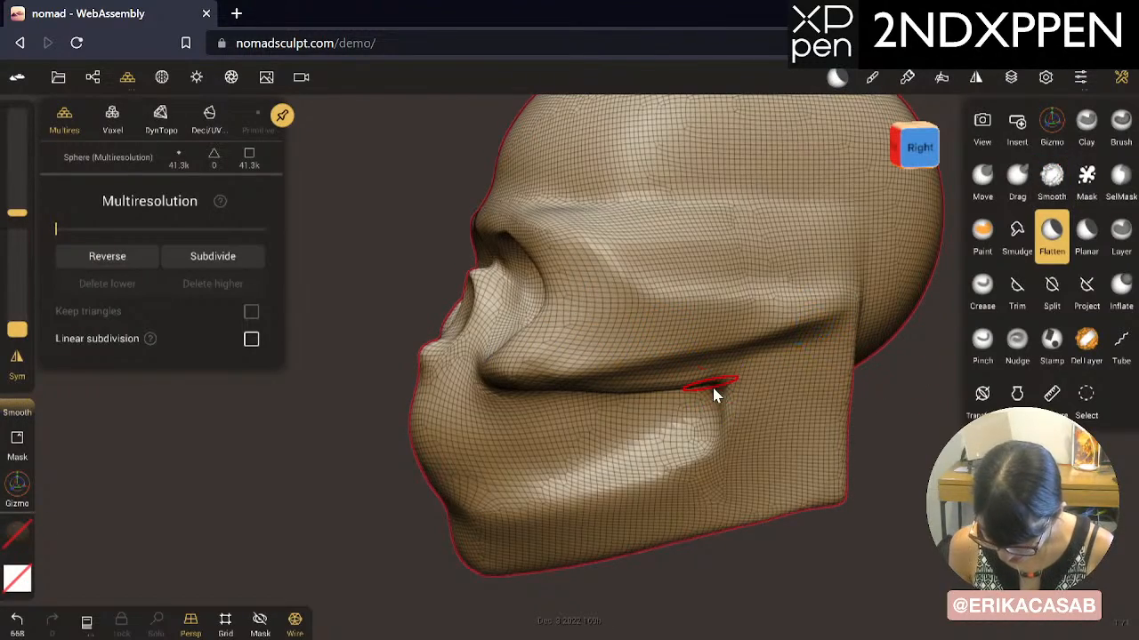
# Step: Switch to the Clay brush
pyautogui.click(1086, 124)
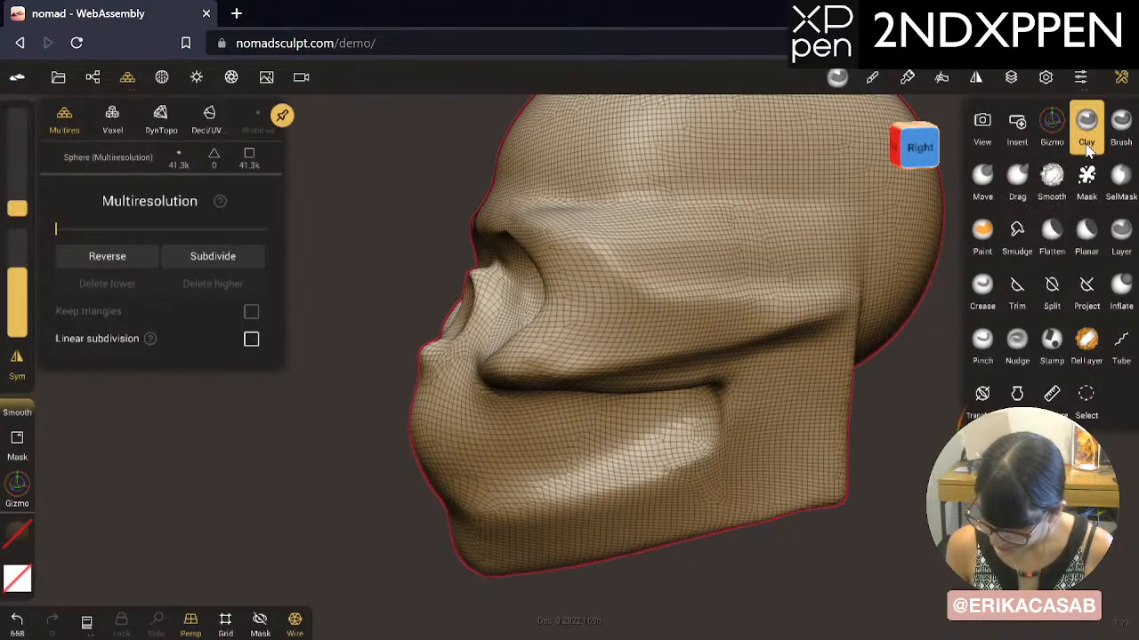
# Step: Build up the side of the skull beneath the cheekbone with Clay and smooth the area along the zygomatic arch
pyautogui.moveTo(893, 556); pyautogui.dragTo(890, 468)
pyautogui.moveTo(719, 388)
pyautogui.mouseDown()
pyautogui.moveTo(650, 368)
pyautogui.moveTo(568, 370)
pyautogui.mouseUp()
pyautogui.press('shift')
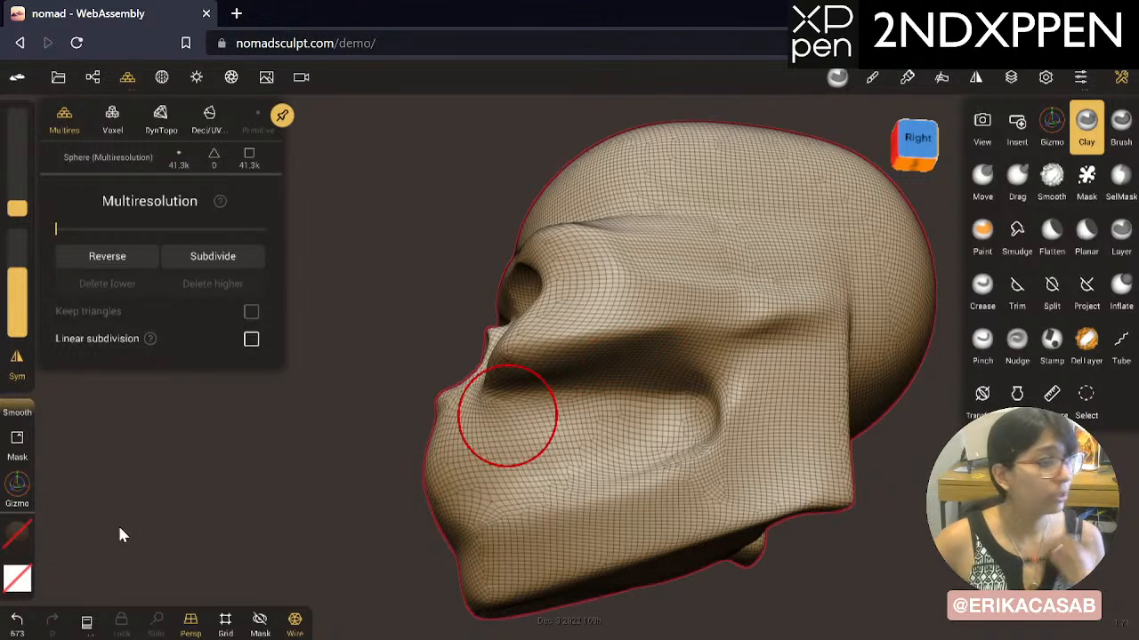
pyautogui.moveTo(380, 43); pyautogui.dragTo(204, 42)
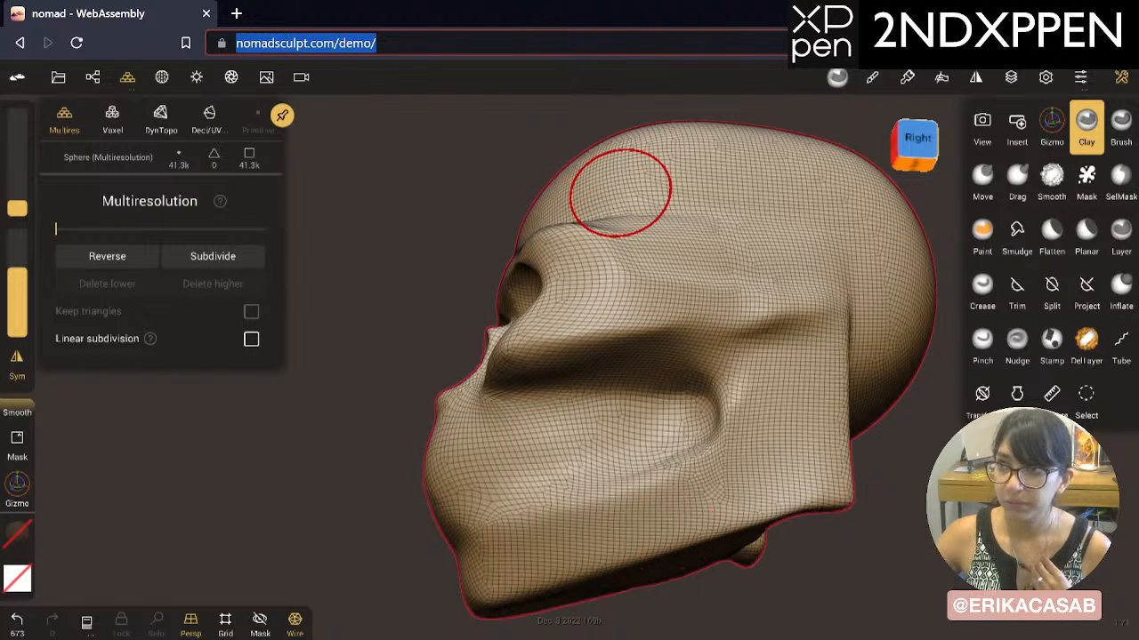
pyautogui.click(652, 422)
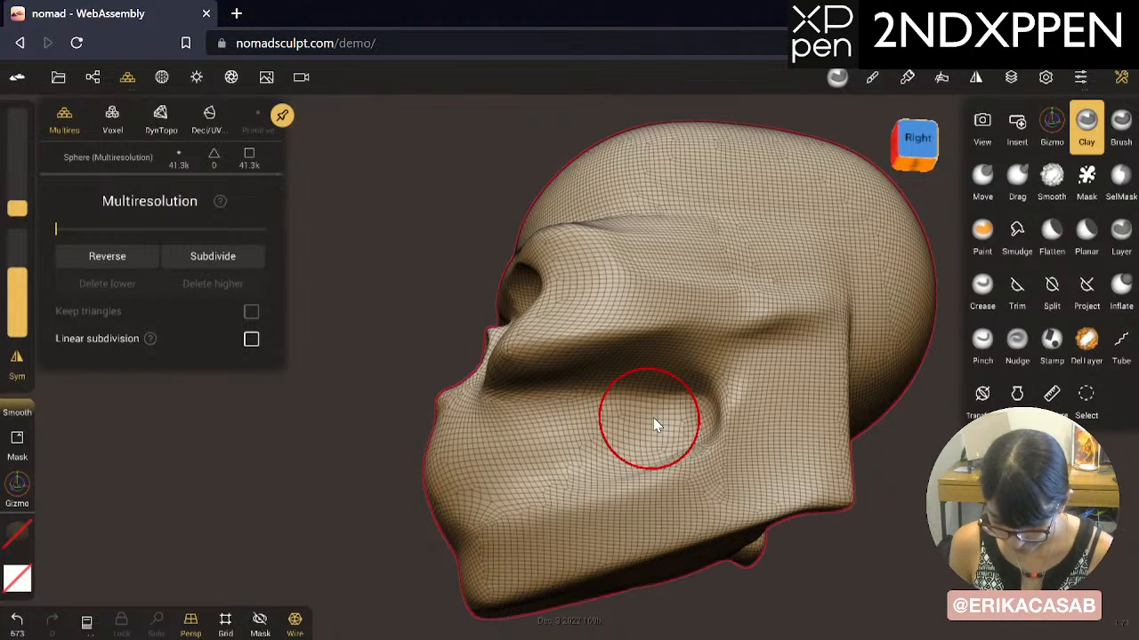
pyautogui.keyDown('shift'); pyautogui.moveTo(783, 329); pyautogui.dragTo(712, 326); pyautogui.keyUp('shift')
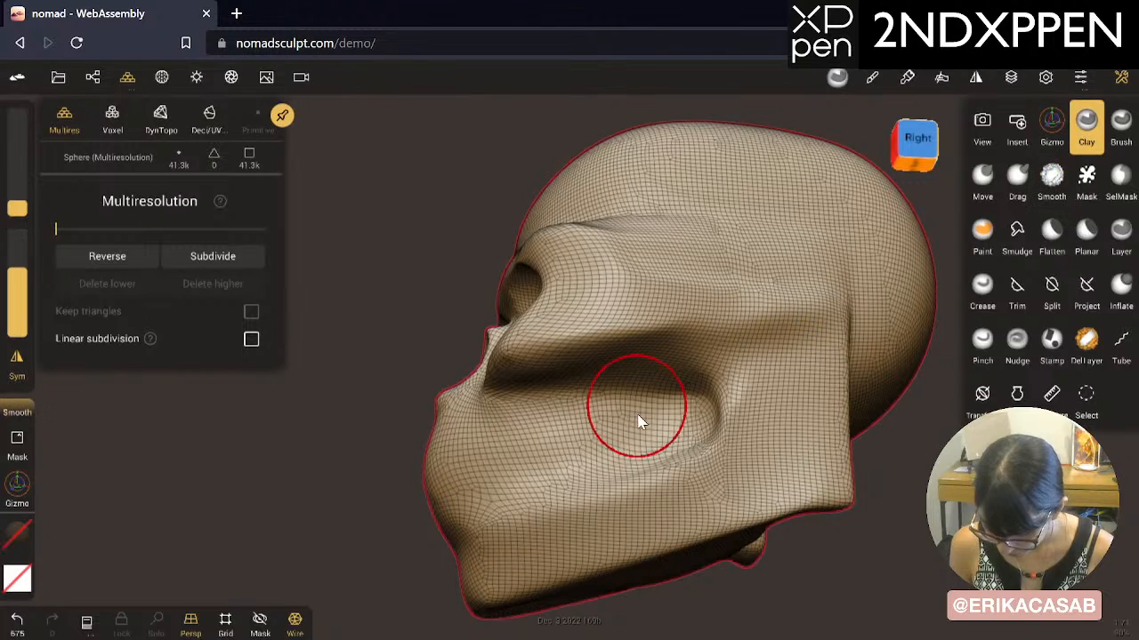
# Step: Carve a groove along the temple just above the zygomatic arch with the Crease brush, redoing the first stroke
pyautogui.click(982, 289)
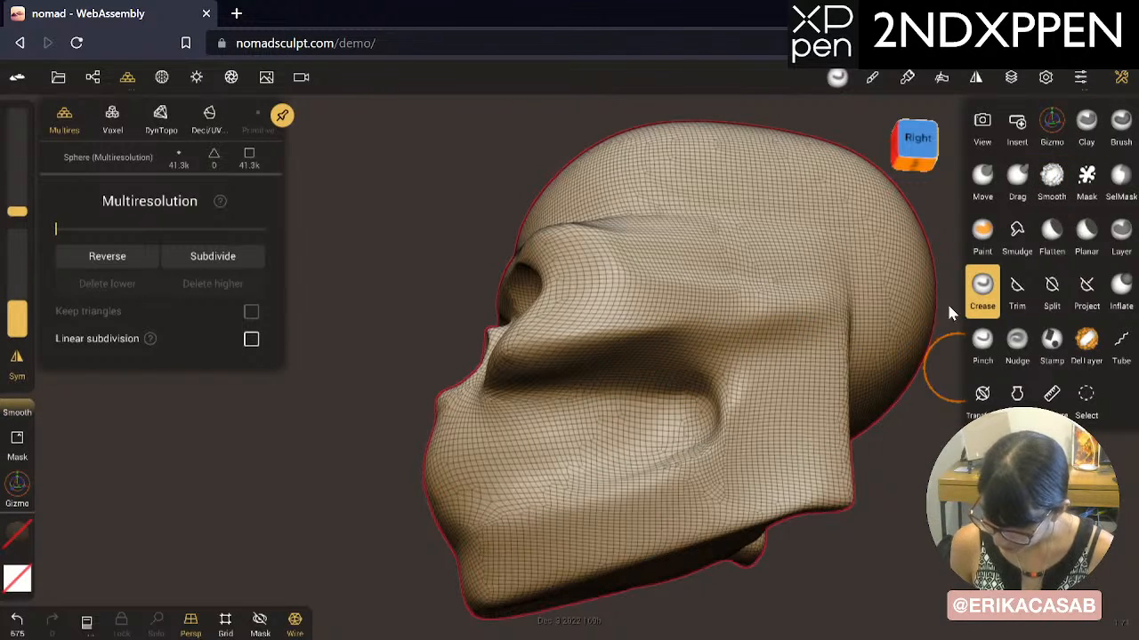
pyautogui.moveTo(833, 307); pyautogui.dragTo(702, 331)
pyautogui.hotkey('ctrl', 'z')
pyautogui.moveTo(810, 279); pyautogui.dragTo(595, 343)
pyautogui.moveTo(893, 453); pyautogui.dragTo(887, 561)
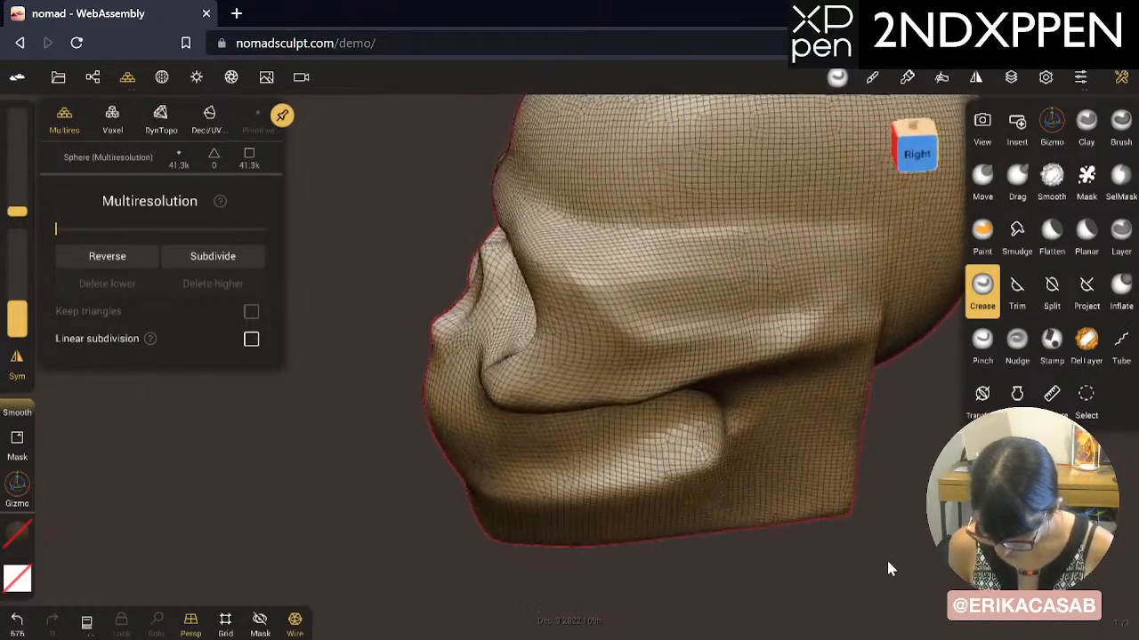
pyautogui.moveTo(791, 326); pyautogui.dragTo(703, 338)
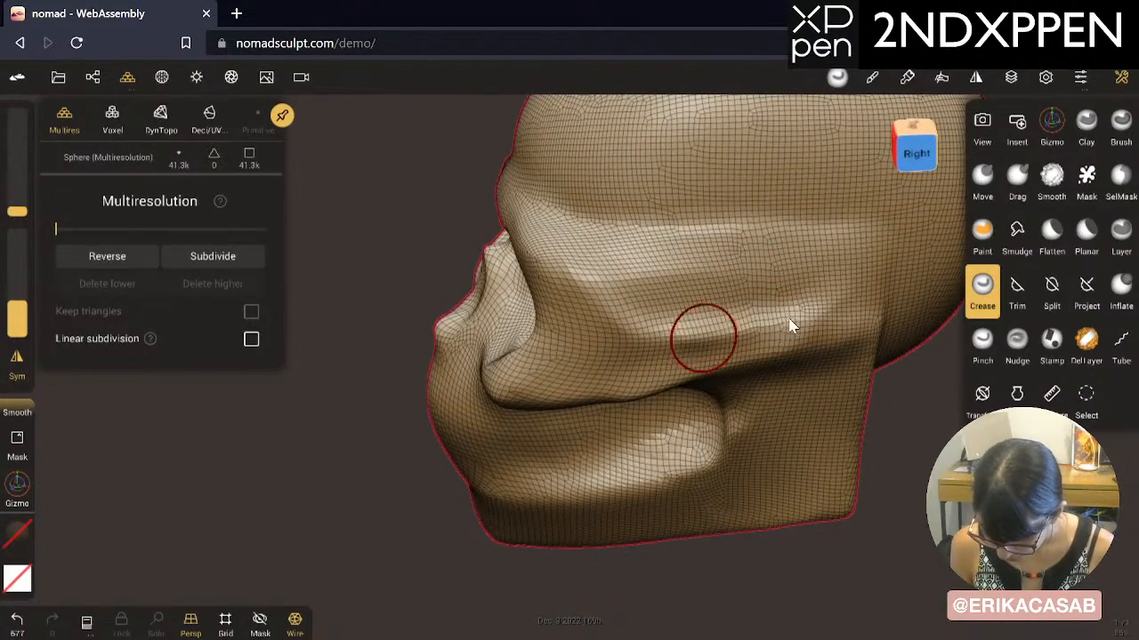
pyautogui.moveTo(790, 318)
pyautogui.mouseDown()
pyautogui.moveTo(648, 316)
pyautogui.moveTo(662, 328)
pyautogui.mouseUp()
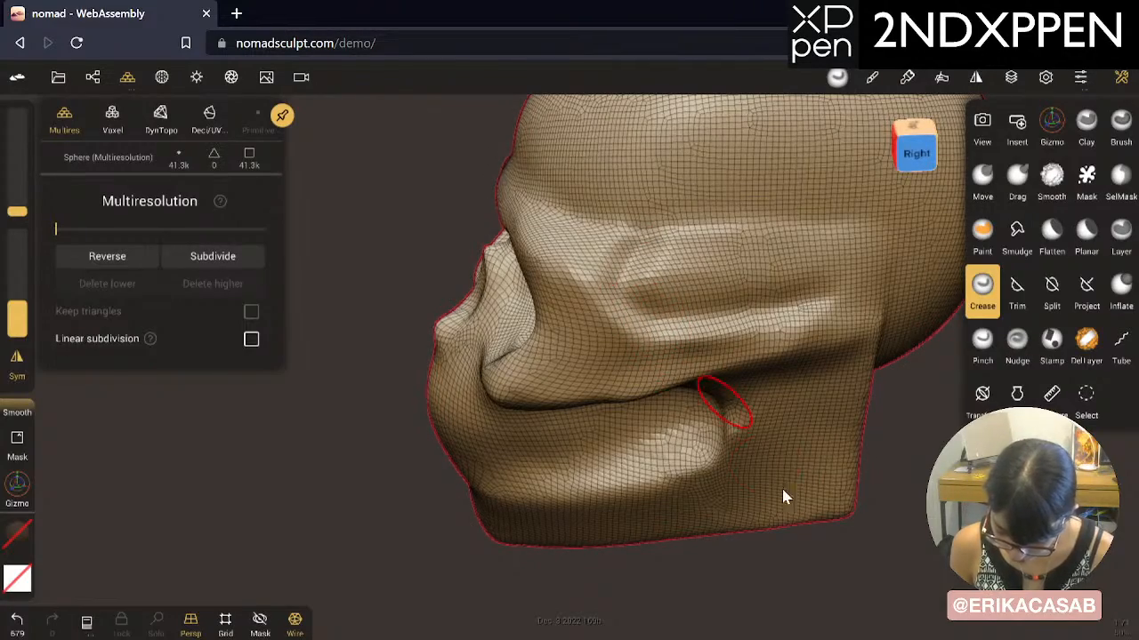
# Step: Undo the last crease stroke at the temple and crease the outer edge of the brow and eye socket instead
pyautogui.moveTo(828, 544); pyautogui.dragTo(633, 287)
pyautogui.hotkey('ctrl', 'z')
pyautogui.moveTo(526, 424); pyautogui.dragTo(469, 485)
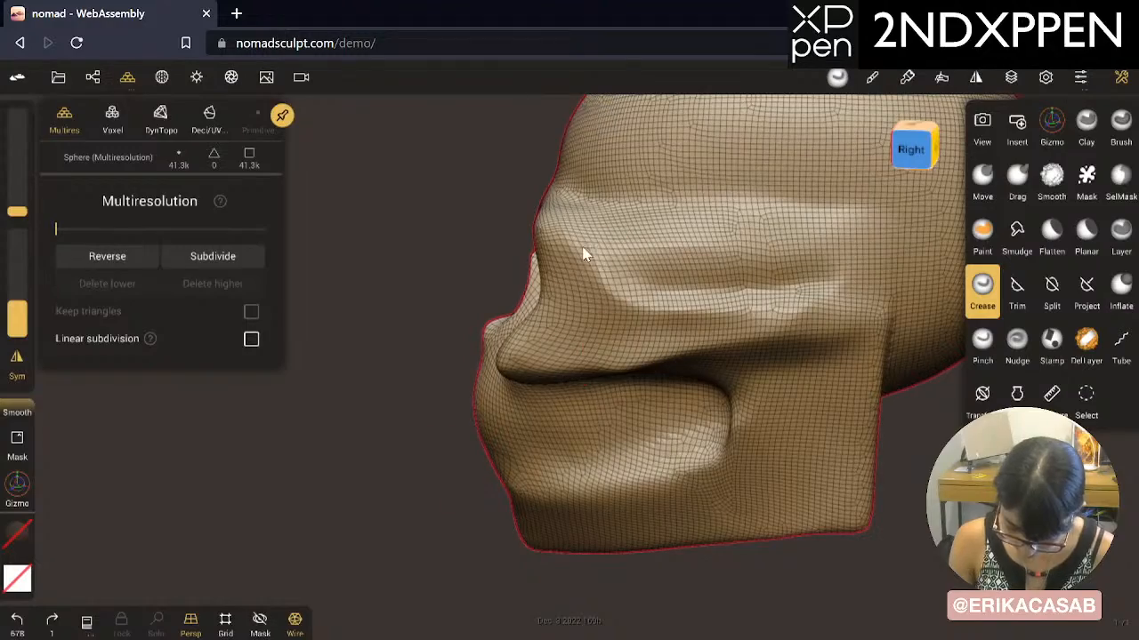
pyautogui.moveTo(582, 252)
pyautogui.mouseDown()
pyautogui.moveTo(610, 306)
pyautogui.moveTo(626, 306)
pyautogui.moveTo(576, 234)
pyautogui.mouseUp()
pyautogui.moveTo(475, 395)
pyautogui.mouseDown()
pyautogui.moveTo(638, 463)
pyautogui.moveTo(855, 474)
pyautogui.moveTo(628, 483)
pyautogui.mouseUp()
# Step: Flatten the temple above the zygomatic arch and smooth the surface from there across the brow
pyautogui.click(1051, 233)
pyautogui.moveTo(764, 239); pyautogui.dragTo(686, 256)
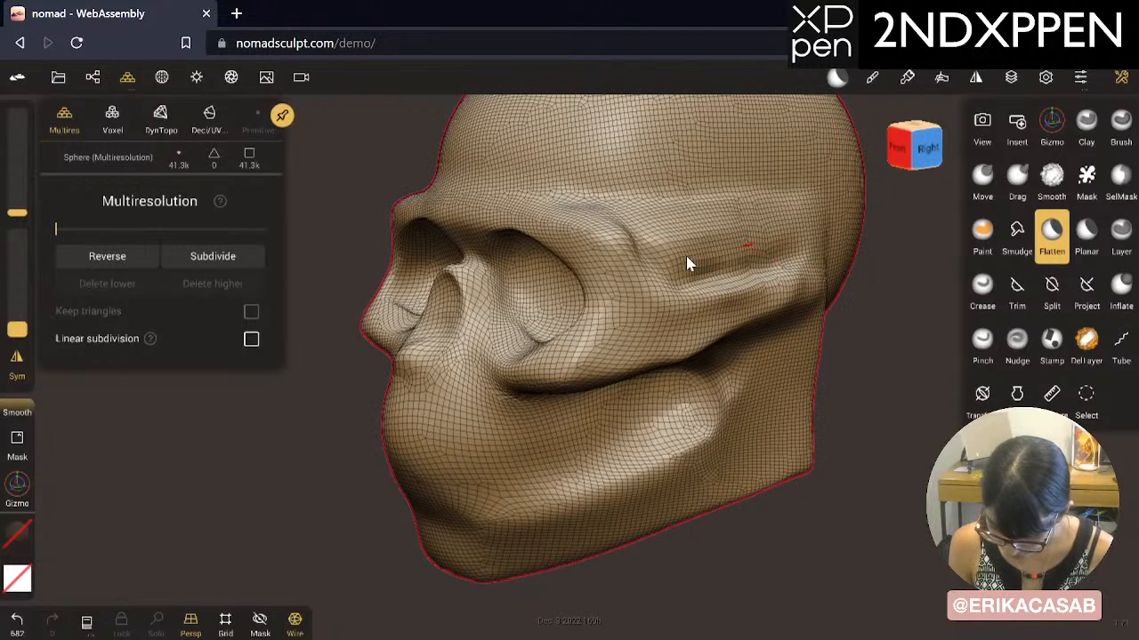
pyautogui.moveTo(764, 254)
pyautogui.mouseDown()
pyautogui.moveTo(775, 231)
pyautogui.moveTo(700, 235)
pyautogui.moveTo(669, 221)
pyautogui.mouseUp()
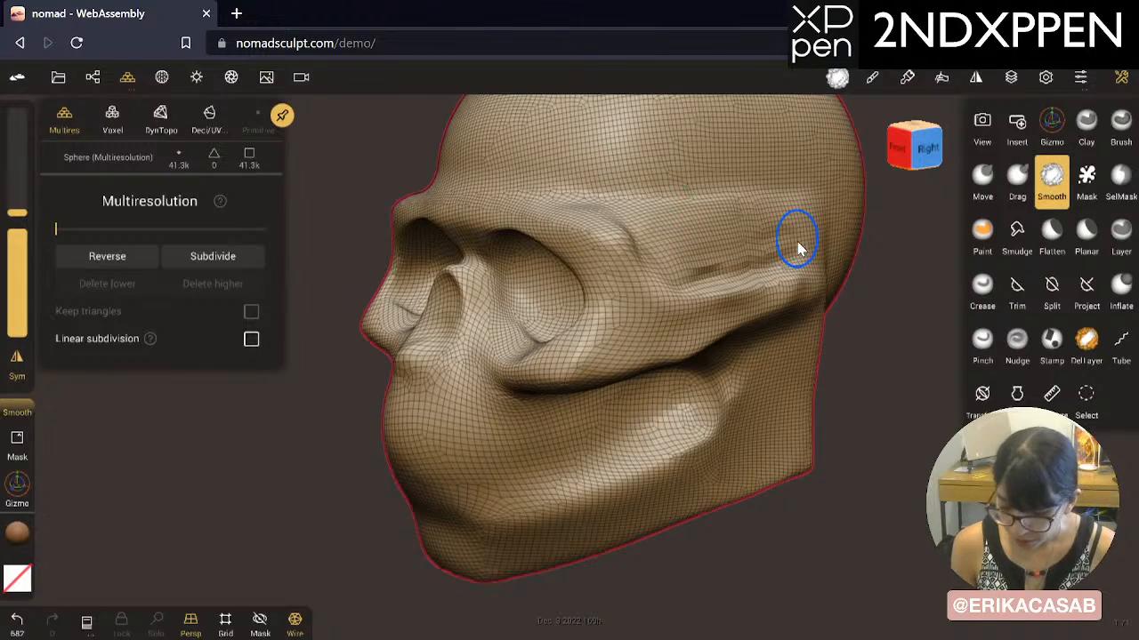
pyautogui.keyDown('shift'); pyautogui.moveTo(797, 241); pyautogui.dragTo(683, 276); pyautogui.keyUp('shift')
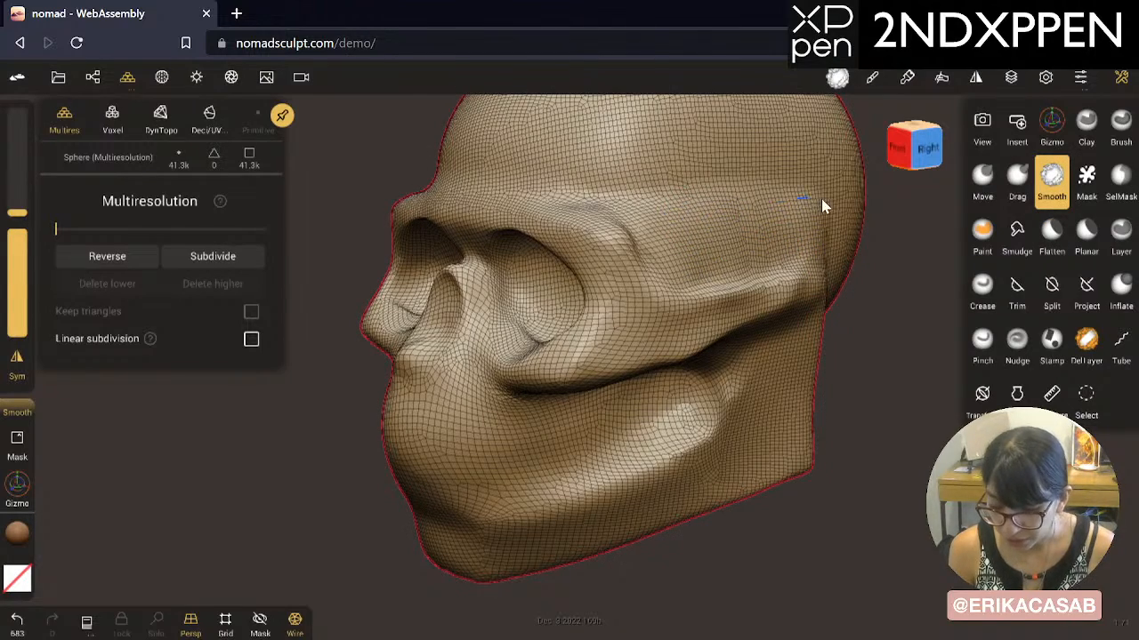
pyautogui.keyDown('shift'); pyautogui.moveTo(598, 193); pyautogui.dragTo(541, 186); pyautogui.keyUp('shift')
pyautogui.keyDown('shift'); pyautogui.moveTo(629, 201); pyautogui.dragTo(490, 179); pyautogui.keyUp('shift')
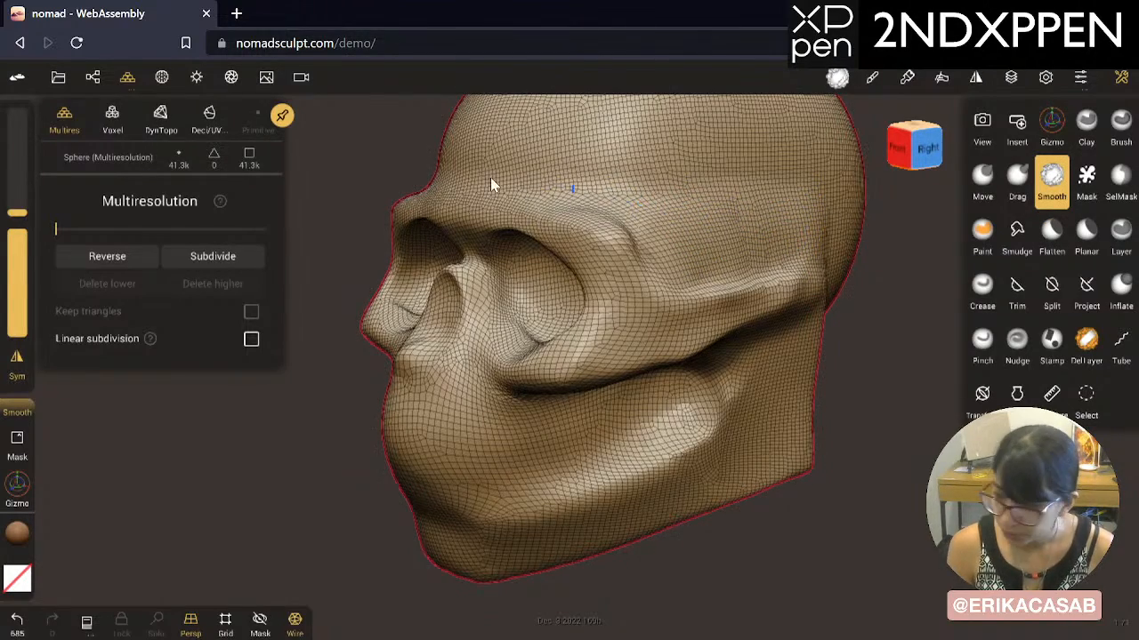
# Step: Soften and flatten the outer corner of the brow behind the eye socket, undoing the unwanted smoothing stroke
pyautogui.moveTo(747, 338); pyautogui.dragTo(705, 413, button='middle')
pyautogui.moveTo(896, 434); pyautogui.dragTo(749, 478)
pyautogui.keyDown('shift'); pyautogui.moveTo(563, 205); pyautogui.dragTo(572, 240); pyautogui.keyUp('shift')
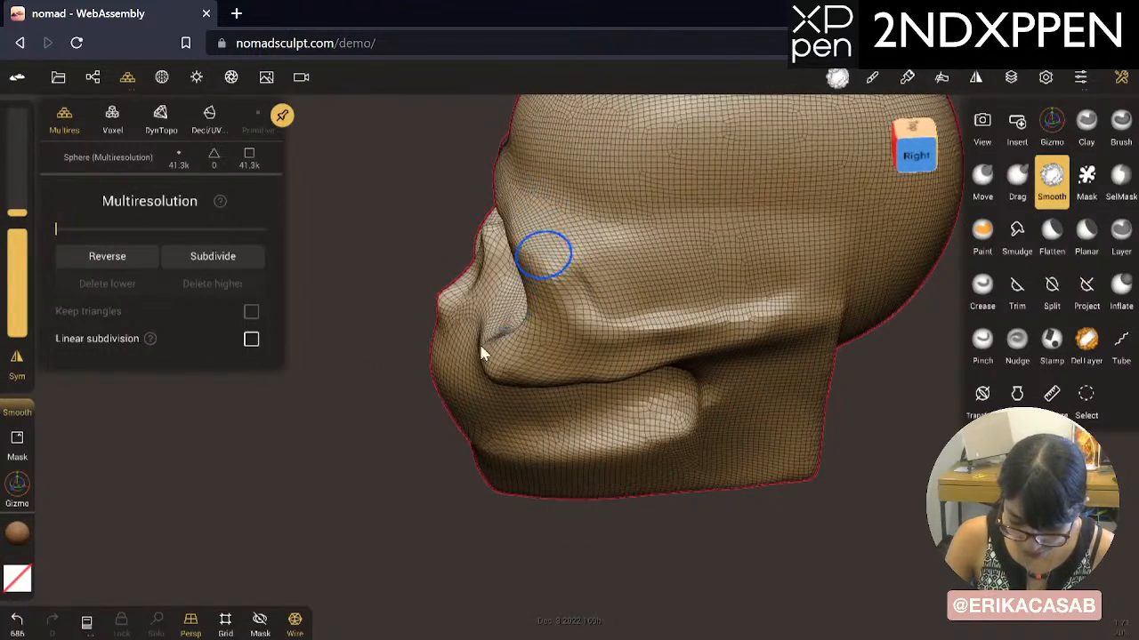
pyautogui.moveTo(520, 236)
pyautogui.mouseDown(button='middle')
pyautogui.moveTo(482, 429)
pyautogui.moveTo(556, 263)
pyautogui.mouseUp(button='middle')
pyautogui.keyDown('shift'); pyautogui.moveTo(521, 245); pyautogui.dragTo(569, 285); pyautogui.keyUp('shift')
pyautogui.hotkey('ctrl', 'z')
pyautogui.moveTo(525, 224); pyautogui.dragTo(598, 293)
pyautogui.moveTo(697, 305); pyautogui.dragTo(699, 277, button='middle')
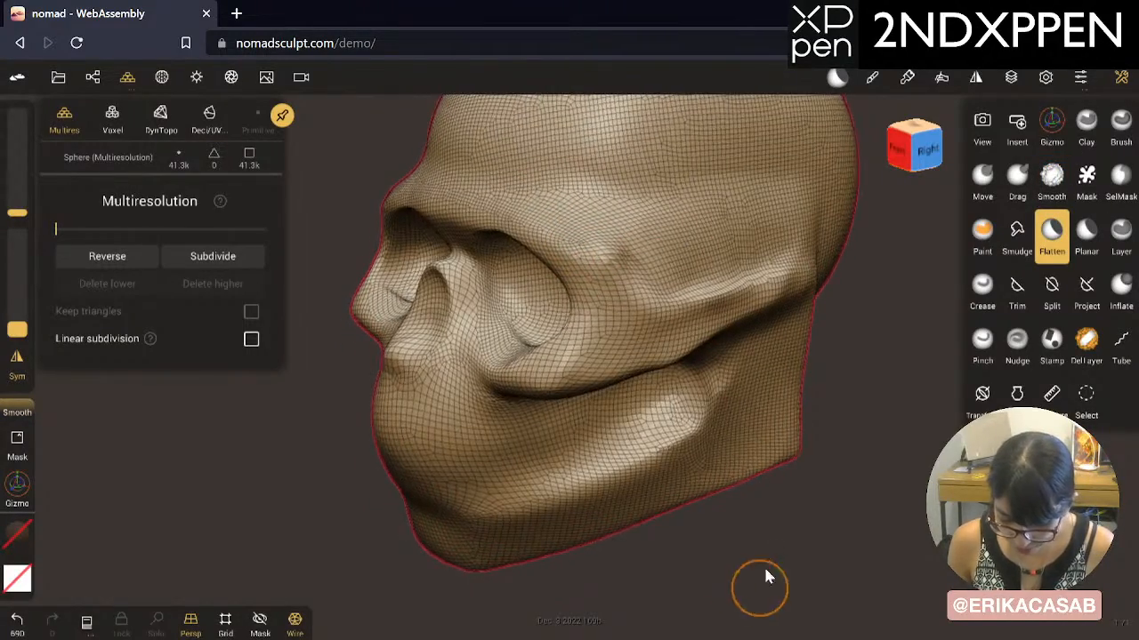
# Step: Crease the cheek surface just below the lower rim of the eye socket
pyautogui.moveTo(757, 590); pyautogui.dragTo(923, 436, button='middle')
pyautogui.click(997, 303)
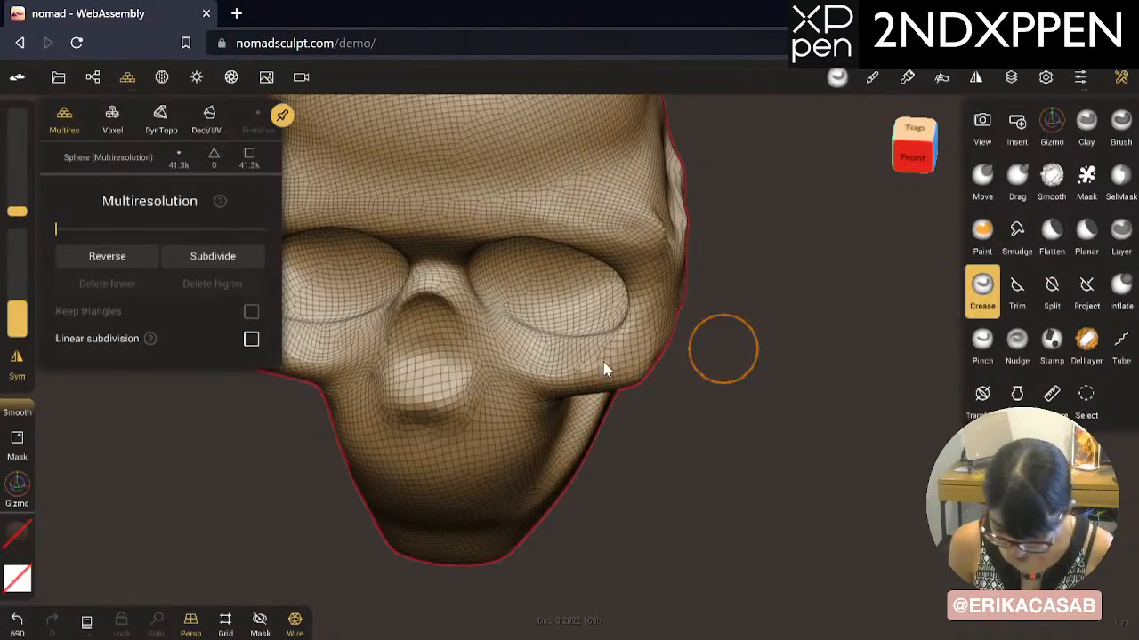
pyautogui.moveTo(572, 363); pyautogui.dragTo(508, 348)
pyautogui.moveTo(580, 355); pyautogui.dragTo(516, 346)
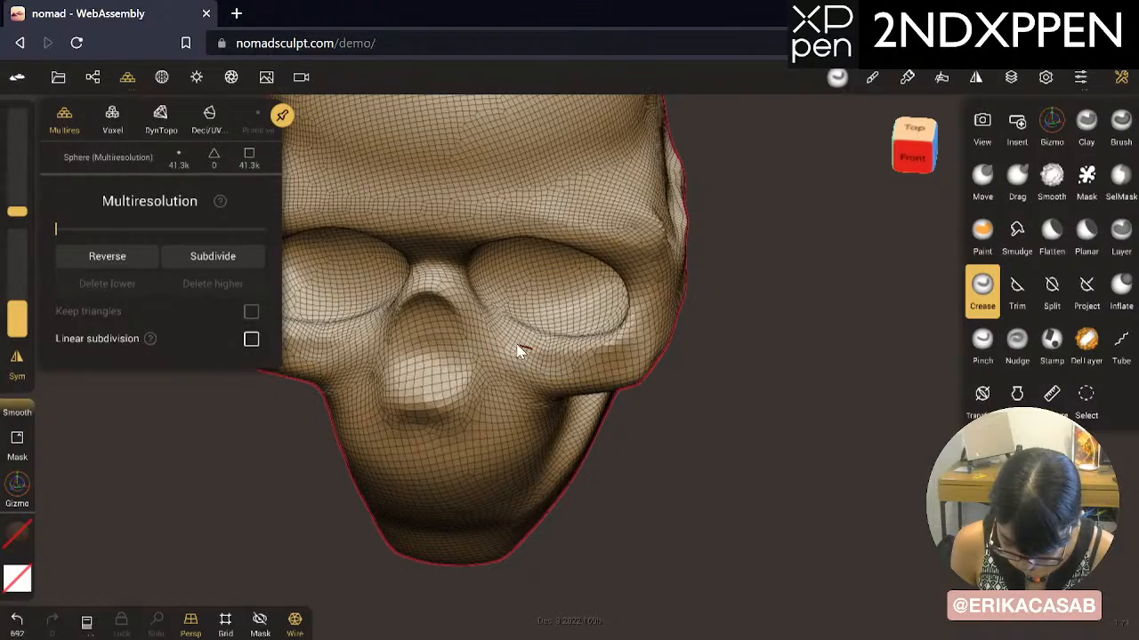
# Step: Crease the underside of the cheekbone where it meets the upper jaw, undoing the last stroke
pyautogui.moveTo(657, 449)
pyautogui.mouseDown(button='middle')
pyautogui.moveTo(656, 376)
pyautogui.moveTo(597, 300)
pyautogui.moveTo(583, 261)
pyautogui.mouseUp(button='middle')
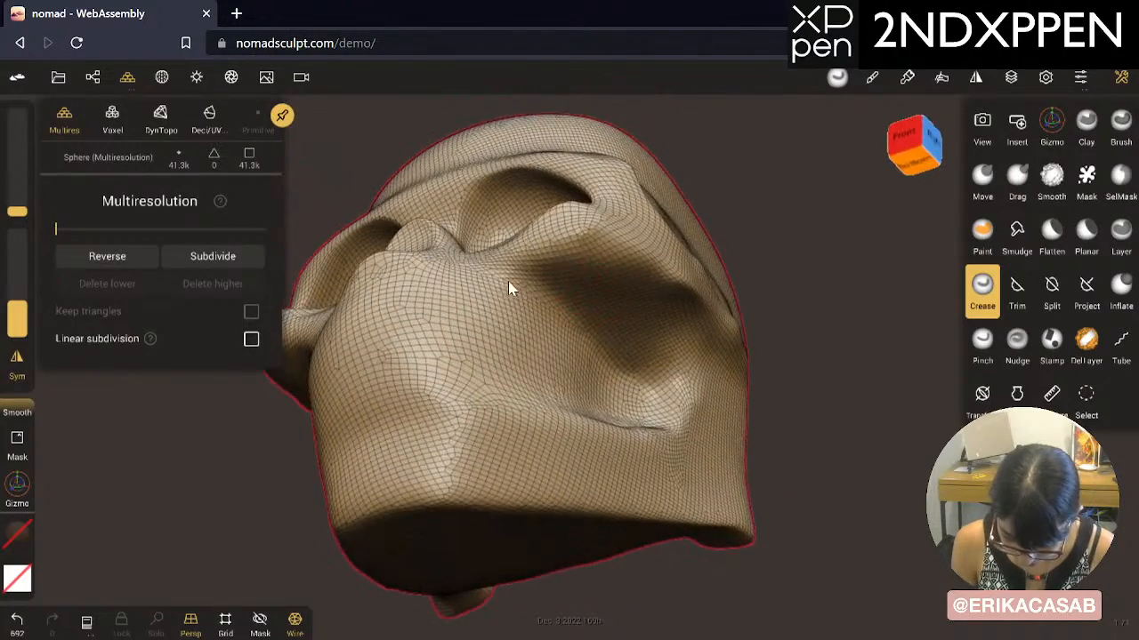
pyautogui.moveTo(510, 286); pyautogui.dragTo(607, 230)
pyautogui.moveTo(479, 296)
pyautogui.mouseDown()
pyautogui.moveTo(560, 254)
pyautogui.moveTo(468, 330)
pyautogui.mouseUp()
pyautogui.moveTo(468, 330)
pyautogui.mouseDown(button='middle')
pyautogui.moveTo(744, 280)
pyautogui.moveTo(669, 344)
pyautogui.moveTo(622, 343)
pyautogui.moveTo(489, 400)
pyautogui.mouseUp(button='middle')
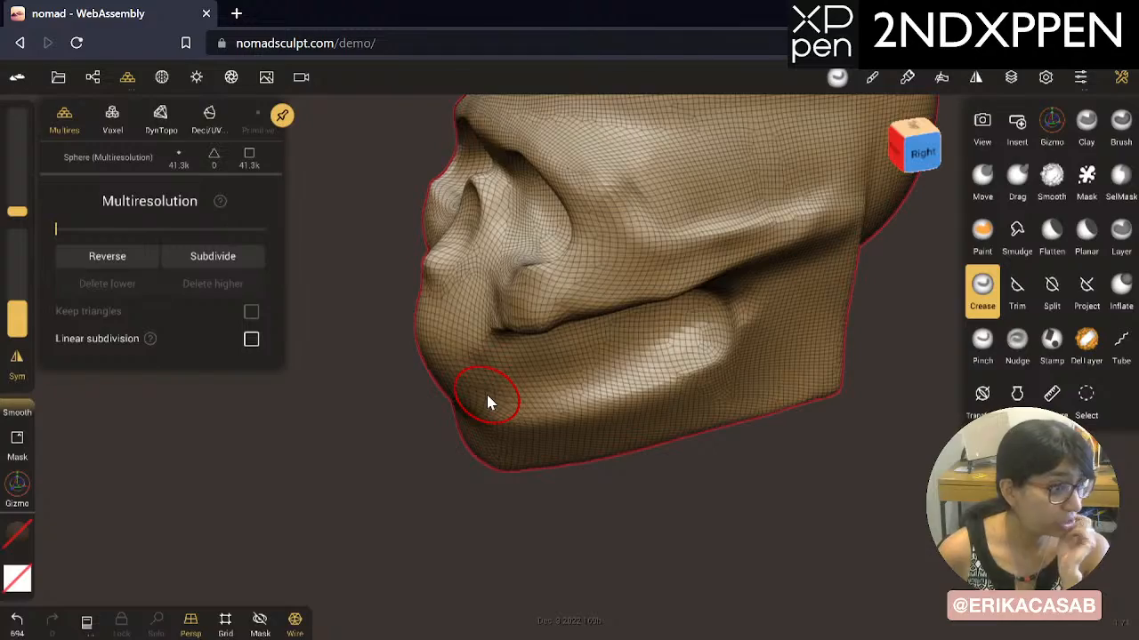
pyautogui.hotkey('ctrl', 'z')
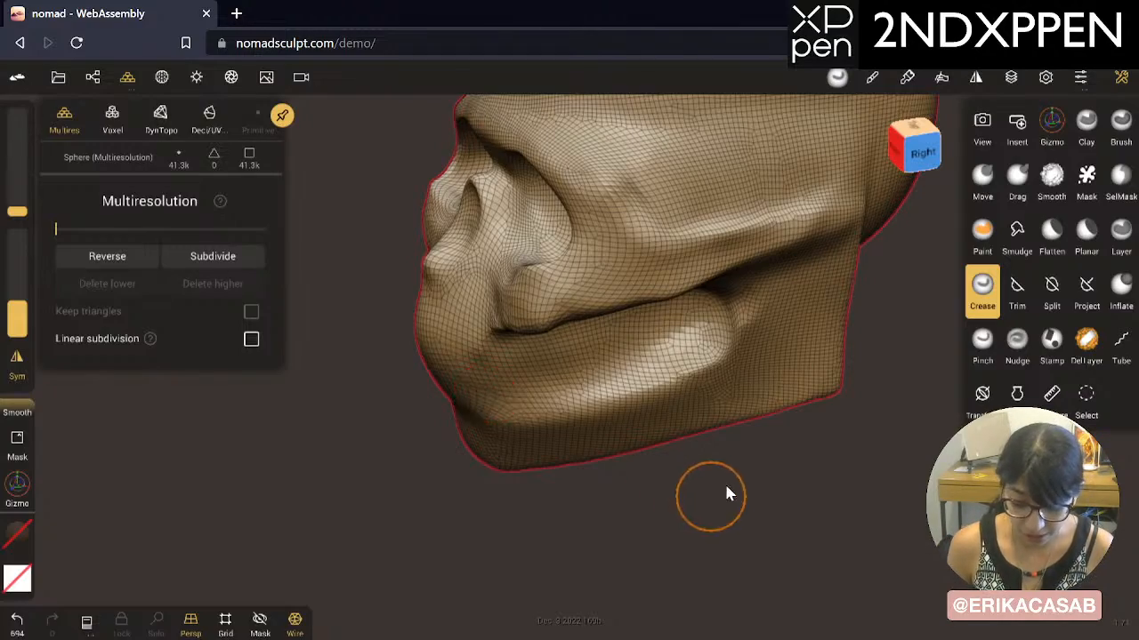
pyautogui.moveTo(724, 481); pyautogui.dragTo(752, 432, button='middle')
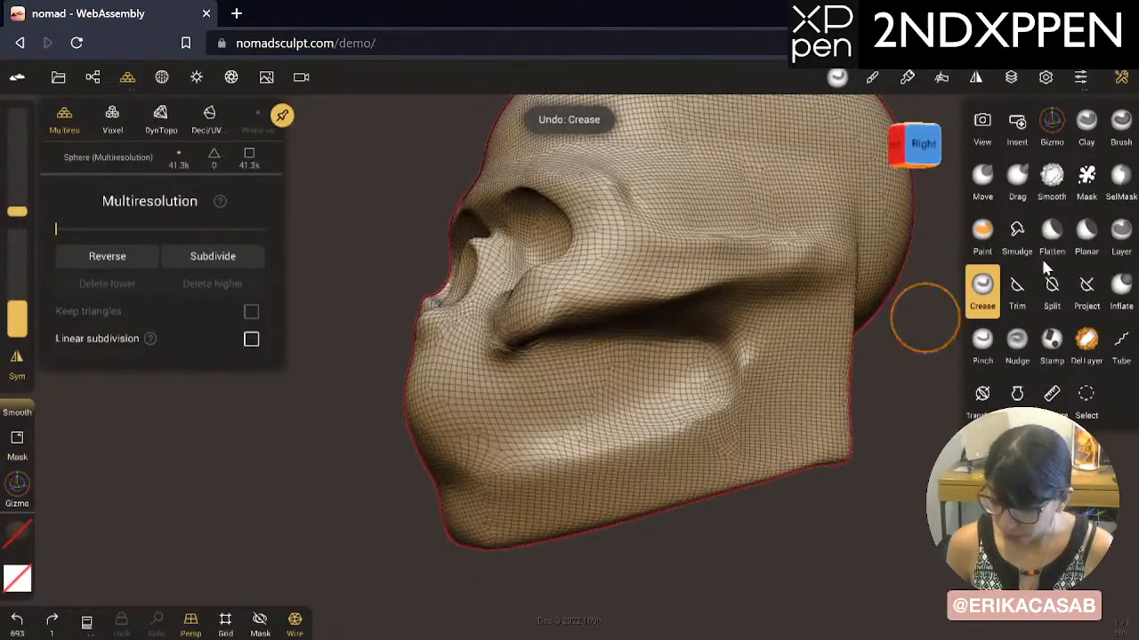
# Step: Reshape the front of the cheekbone below the eye socket with the Drag brush and smooth its edge
pyautogui.click(1010, 185)
pyautogui.moveTo(555, 300); pyautogui.dragTo(616, 290)
pyautogui.moveTo(551, 306)
pyautogui.mouseDown()
pyautogui.moveTo(616, 304)
pyautogui.moveTo(583, 322)
pyautogui.mouseUp()
pyautogui.moveTo(377, 499); pyautogui.dragTo(455, 378)
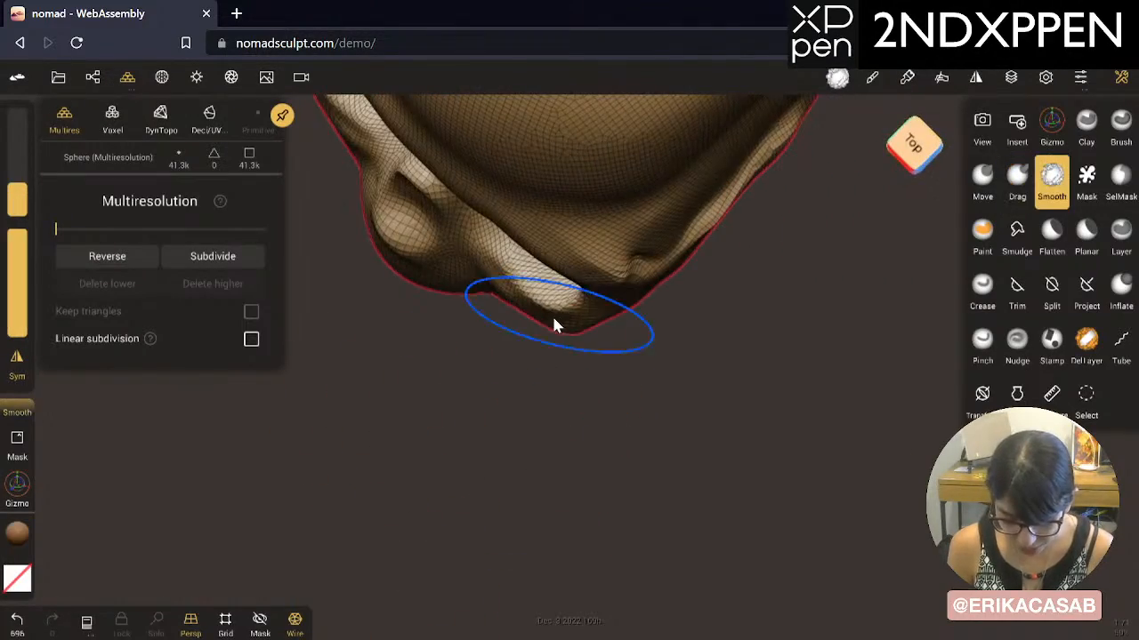
pyautogui.keyDown('shift'); pyautogui.moveTo(552, 318); pyautogui.dragTo(492, 288); pyautogui.keyUp('shift')
pyautogui.click(489, 345)
# Step: Drag the underside of the cheekbone outward to refine its contour from below
pyautogui.moveTo(595, 431); pyautogui.dragTo(495, 100)
pyautogui.moveTo(582, 295)
pyautogui.mouseDown()
pyautogui.moveTo(627, 280)
pyautogui.moveTo(572, 300)
pyautogui.moveTo(600, 279)
pyautogui.moveTo(640, 282)
pyautogui.mouseUp()
pyautogui.click(616, 334)
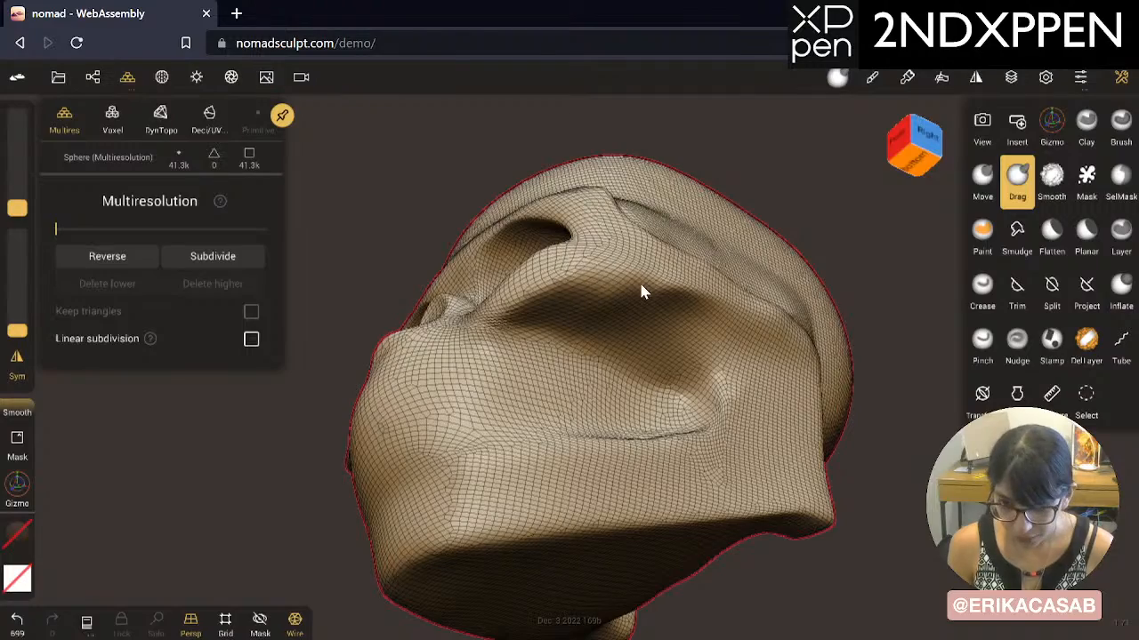
pyautogui.moveTo(566, 265); pyautogui.dragTo(607, 276)
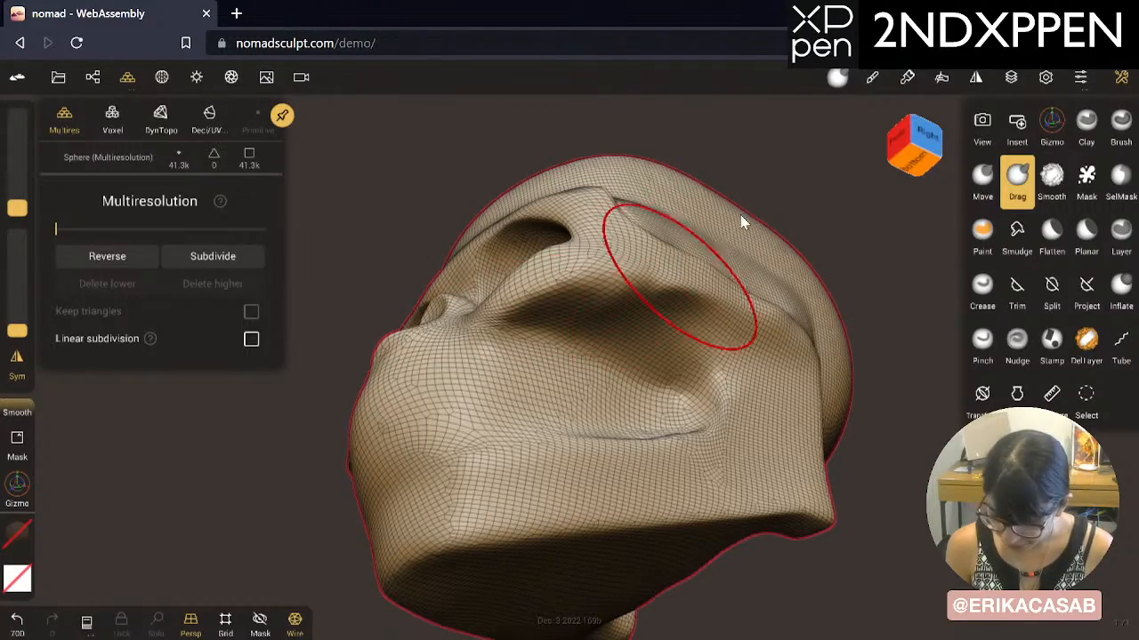
# Step: Adjust the inner cheekbone beside the nose with the Drag brush and smooth the transition into the upper jaw
pyautogui.moveTo(754, 194)
pyautogui.mouseDown()
pyautogui.moveTo(758, 284)
pyautogui.moveTo(738, 414)
pyautogui.mouseUp()
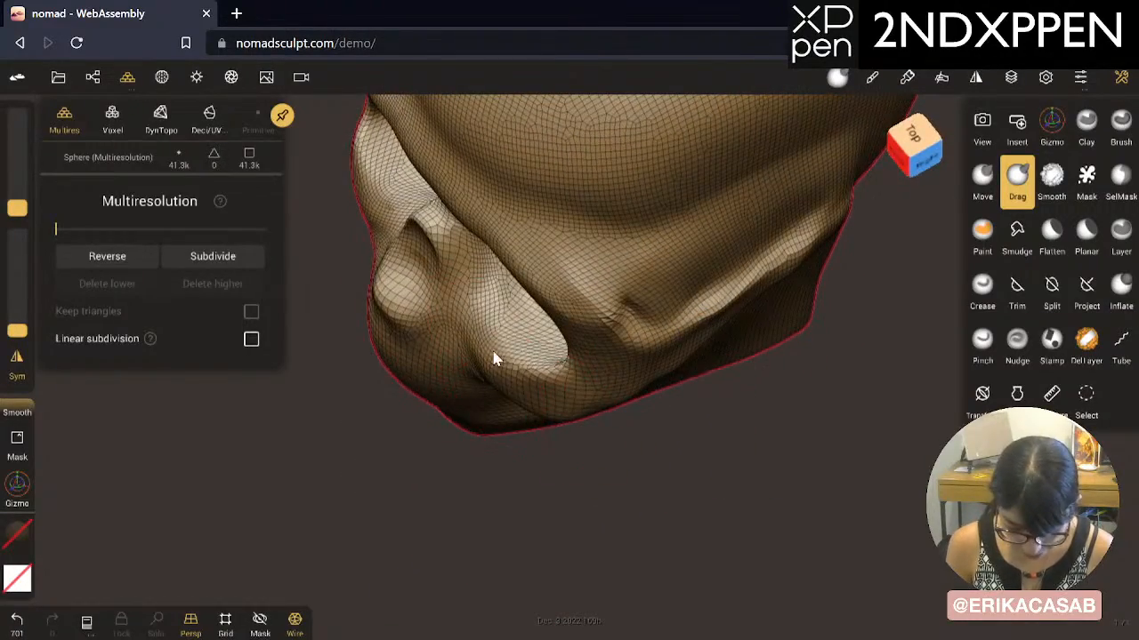
pyautogui.moveTo(493, 351)
pyautogui.mouseDown()
pyautogui.moveTo(504, 346)
pyautogui.moveTo(504, 360)
pyautogui.mouseUp()
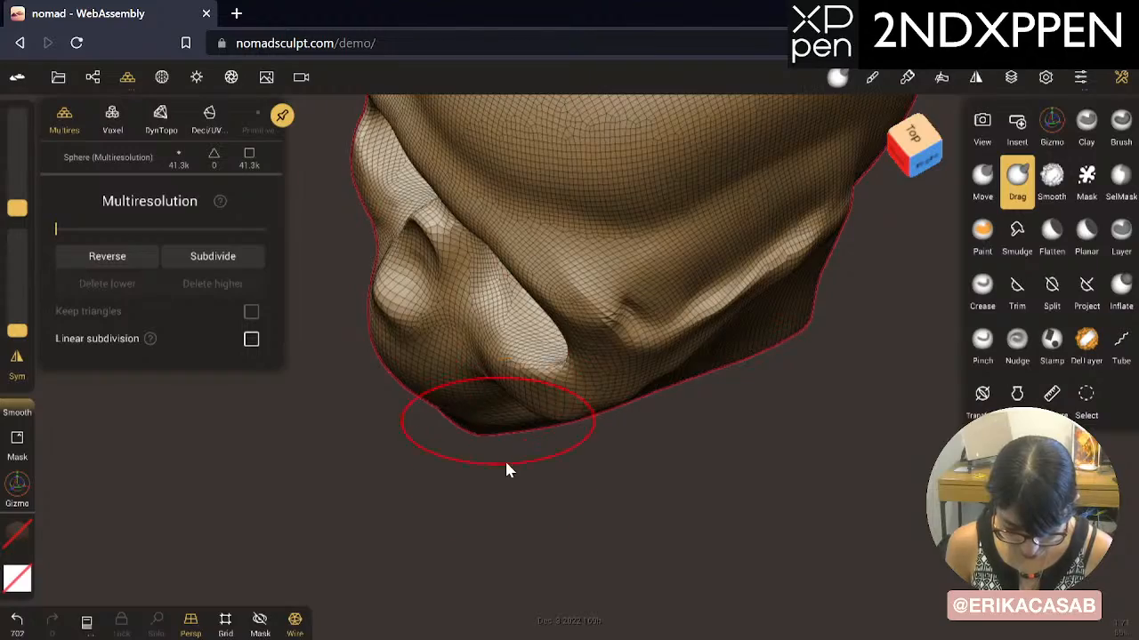
pyautogui.moveTo(505, 468)
pyautogui.mouseDown()
pyautogui.moveTo(511, 363)
pyautogui.moveTo(476, 307)
pyautogui.mouseUp()
pyautogui.moveTo(482, 361)
pyautogui.keyDown('shift'); pyautogui.mouseDown()
pyautogui.moveTo(465, 388)
pyautogui.moveTo(480, 391)
pyautogui.mouseUp(); pyautogui.keyUp('shift')
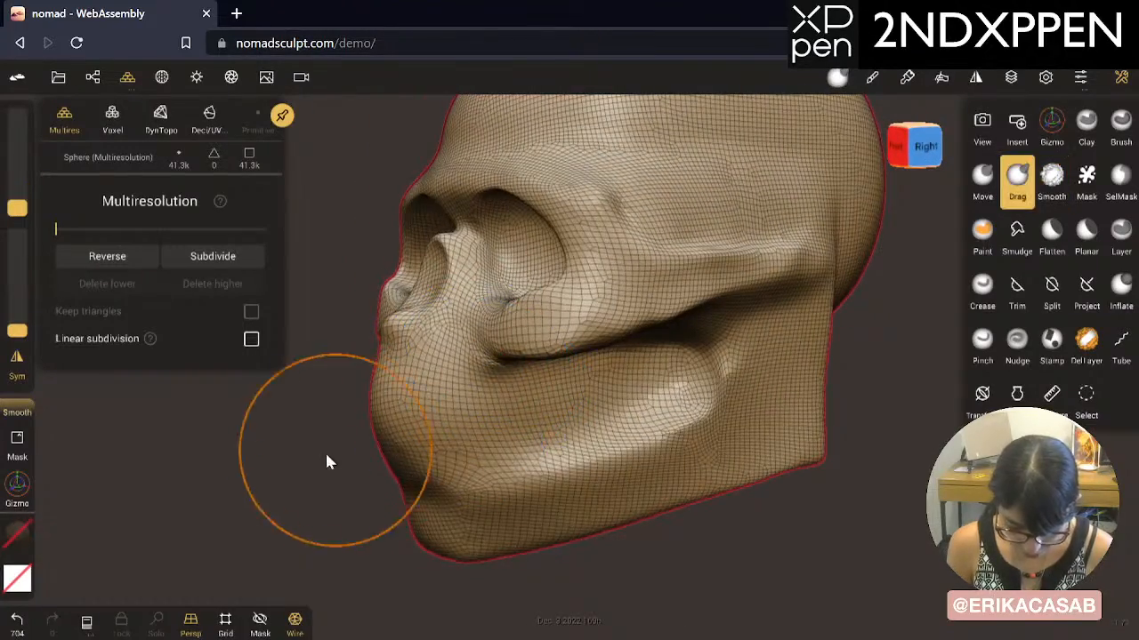
# Step: Smooth the side of the skull along the zygomatic arch toward the temple
pyautogui.moveTo(326, 455); pyautogui.dragTo(540, 443)
pyautogui.keyDown('alt'); pyautogui.moveTo(641, 343); pyautogui.dragTo(387, 367); pyautogui.keyUp('alt')
pyautogui.keyDown('alt'); pyautogui.moveTo(709, 400); pyautogui.dragTo(679, 455); pyautogui.keyUp('alt')
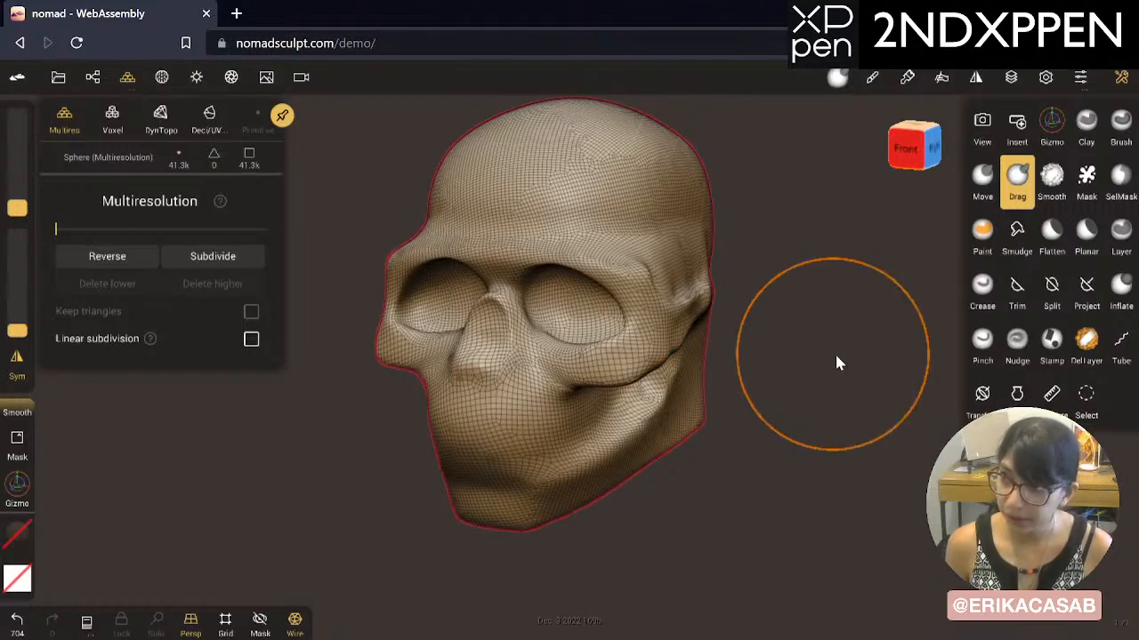
pyautogui.moveTo(816, 326)
pyautogui.mouseDown()
pyautogui.moveTo(726, 424)
pyautogui.moveTo(503, 416)
pyautogui.mouseUp()
pyautogui.moveTo(711, 327)
pyautogui.keyDown('shift'); pyautogui.mouseDown()
pyautogui.moveTo(648, 327)
pyautogui.moveTo(721, 222)
pyautogui.moveTo(649, 242)
pyautogui.moveTo(613, 293)
pyautogui.mouseUp(); pyautogui.keyUp('shift')
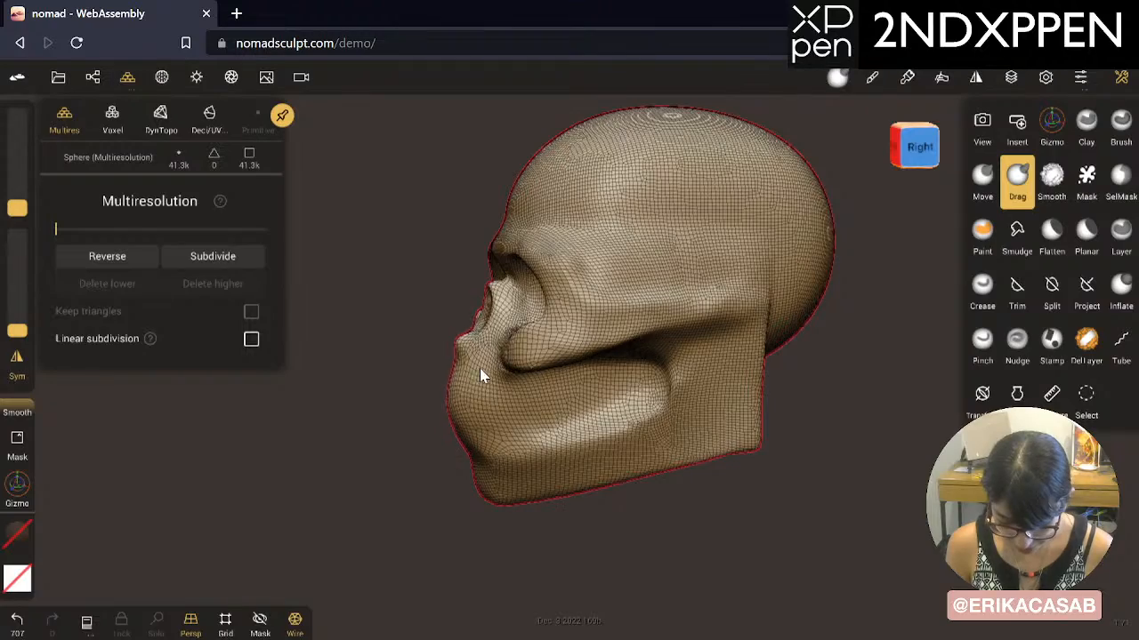
# Step: Reshape the chin and the lower edge of the jaw with the Drag brush, undoing the unwanted strokes
pyautogui.moveTo(442, 447); pyautogui.dragTo(488, 426)
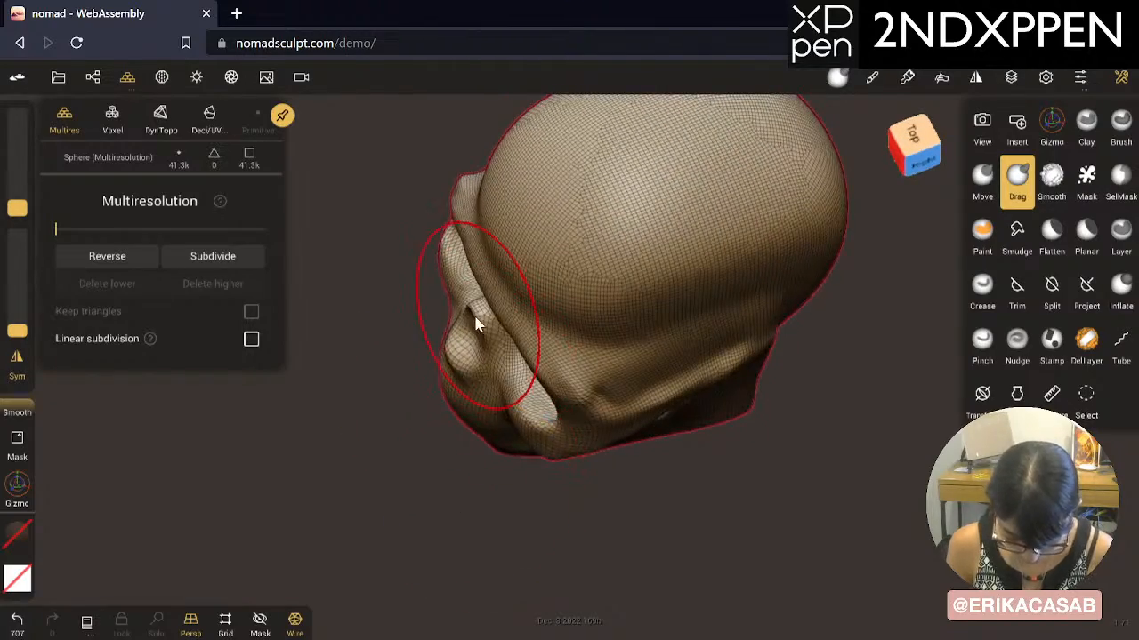
pyautogui.moveTo(475, 325)
pyautogui.mouseDown()
pyautogui.moveTo(371, 351)
pyautogui.moveTo(338, 298)
pyautogui.mouseUp()
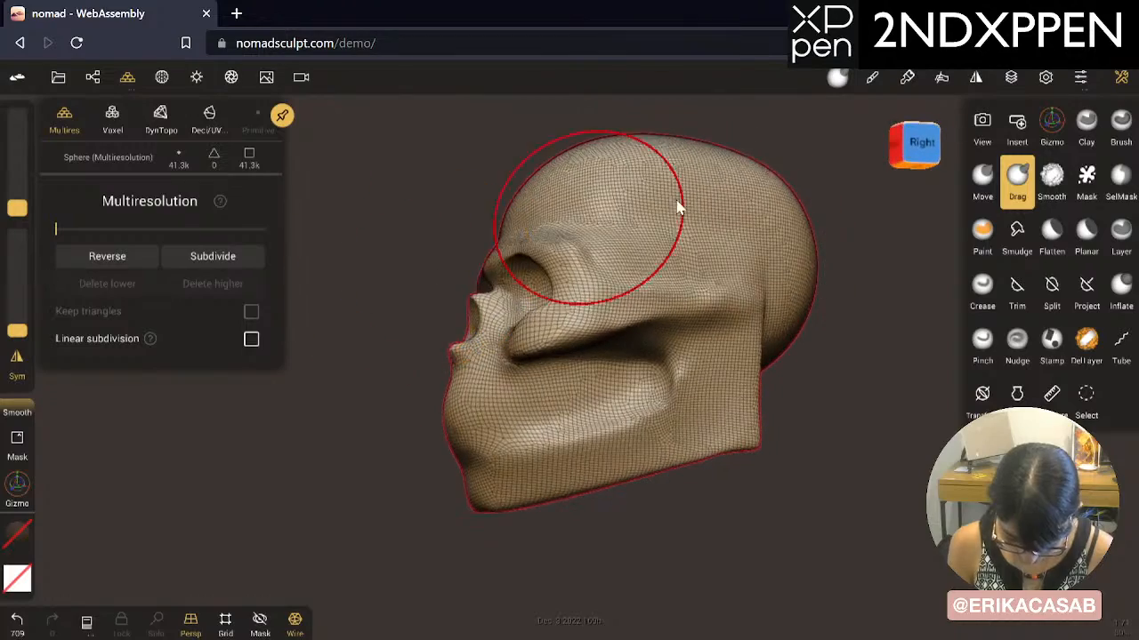
pyautogui.moveTo(491, 495); pyautogui.dragTo(478, 539)
pyautogui.hotkey('ctrl', 'z')
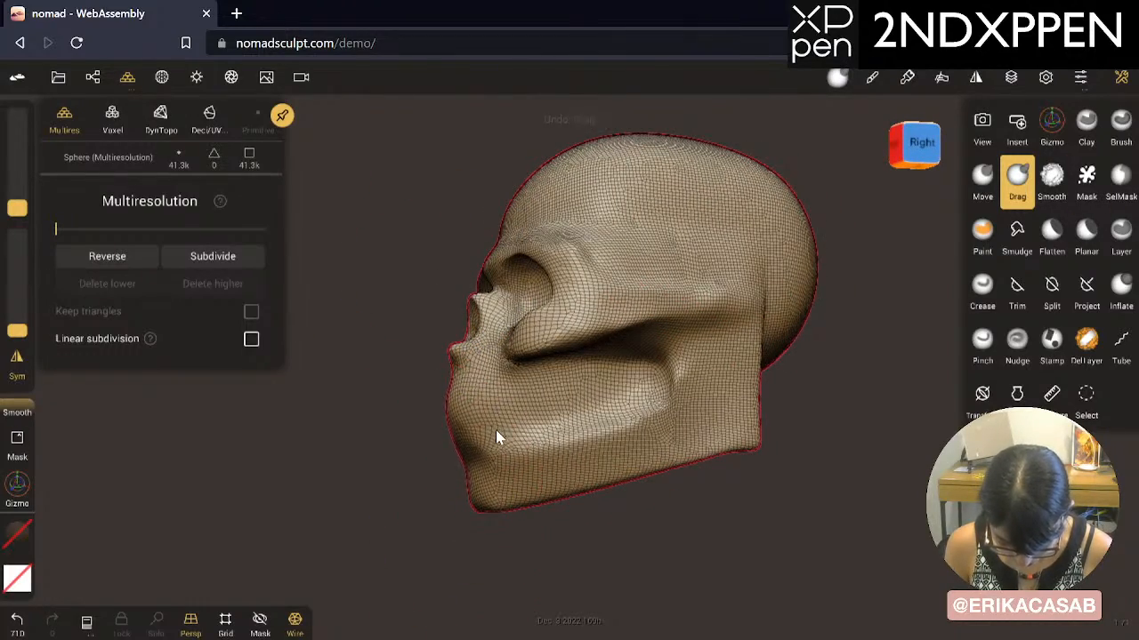
pyautogui.moveTo(655, 238); pyautogui.dragTo(644, 166, button='middle')
pyautogui.moveTo(598, 397); pyautogui.dragTo(611, 489)
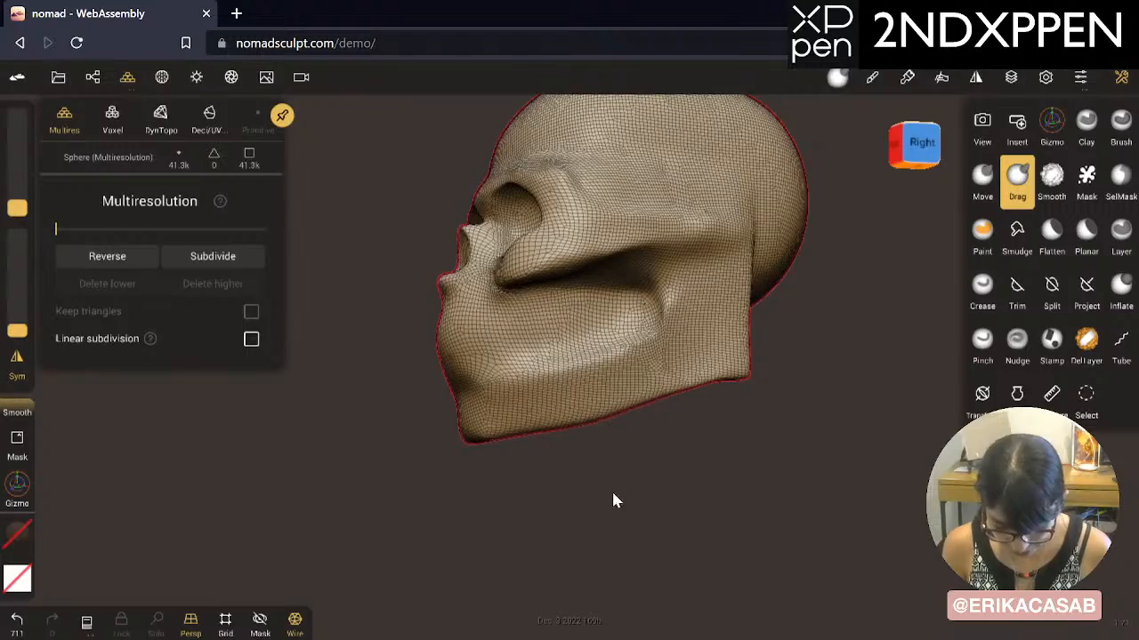
pyautogui.hotkey('ctrl', 'z')
pyautogui.moveTo(533, 480)
pyautogui.mouseDown()
pyautogui.moveTo(491, 472)
pyautogui.moveTo(709, 559)
pyautogui.moveTo(534, 452)
pyautogui.moveTo(643, 528)
pyautogui.mouseUp()
# Step: Refine the side contours of the cheek and jaw with the Drag brush, undoing the first stroke, and show the front view
pyautogui.moveTo(681, 484)
pyautogui.mouseDown()
pyautogui.moveTo(709, 462)
pyautogui.moveTo(702, 289)
pyautogui.mouseUp()
pyautogui.moveTo(704, 249); pyautogui.dragTo(641, 255)
pyautogui.hotkey('ctrl', 'z')
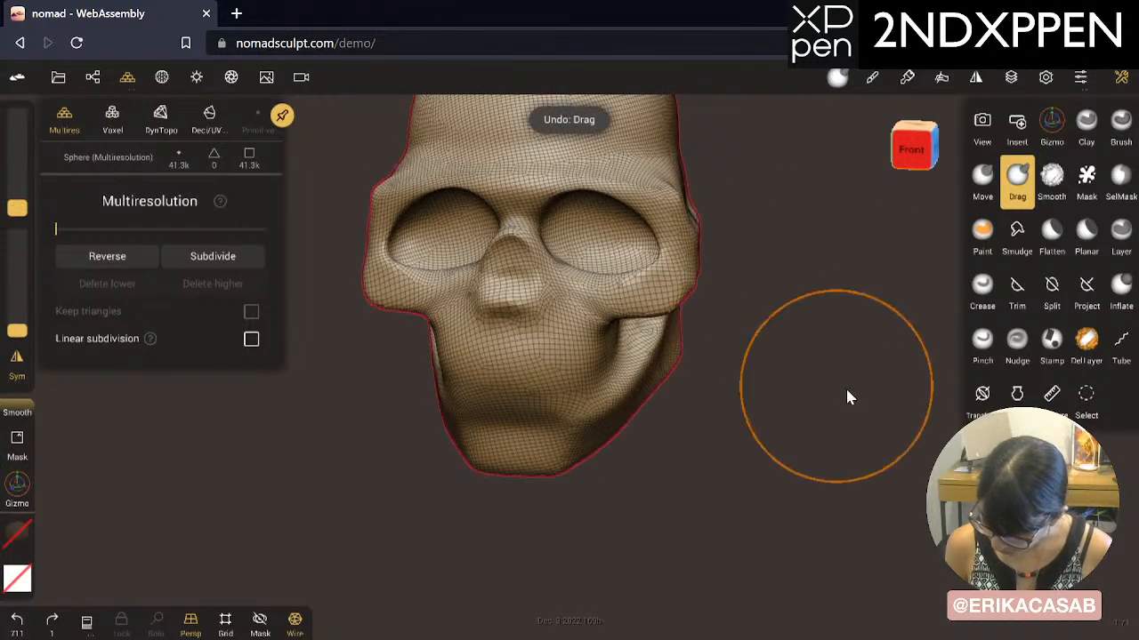
pyautogui.moveTo(846, 398)
pyautogui.mouseDown()
pyautogui.moveTo(706, 471)
pyautogui.moveTo(696, 346)
pyautogui.moveTo(668, 305)
pyautogui.moveTo(633, 298)
pyautogui.moveTo(636, 326)
pyautogui.mouseUp()
pyautogui.moveTo(740, 454)
pyautogui.mouseDown()
pyautogui.moveTo(675, 343)
pyautogui.moveTo(750, 241)
pyautogui.moveTo(724, 427)
pyautogui.moveTo(742, 333)
pyautogui.moveTo(660, 422)
pyautogui.moveTo(738, 379)
pyautogui.mouseUp()
pyautogui.moveTo(678, 320)
pyautogui.mouseDown()
pyautogui.moveTo(659, 306)
pyautogui.moveTo(689, 460)
pyautogui.moveTo(603, 384)
pyautogui.moveTo(542, 399)
pyautogui.moveTo(513, 371)
pyautogui.moveTo(456, 362)
pyautogui.moveTo(508, 376)
pyautogui.moveTo(508, 504)
pyautogui.moveTo(605, 519)
pyautogui.moveTo(770, 504)
pyautogui.moveTo(782, 465)
pyautogui.moveTo(843, 472)
pyautogui.moveTo(829, 454)
pyautogui.mouseUp()
pyautogui.click(910, 162)
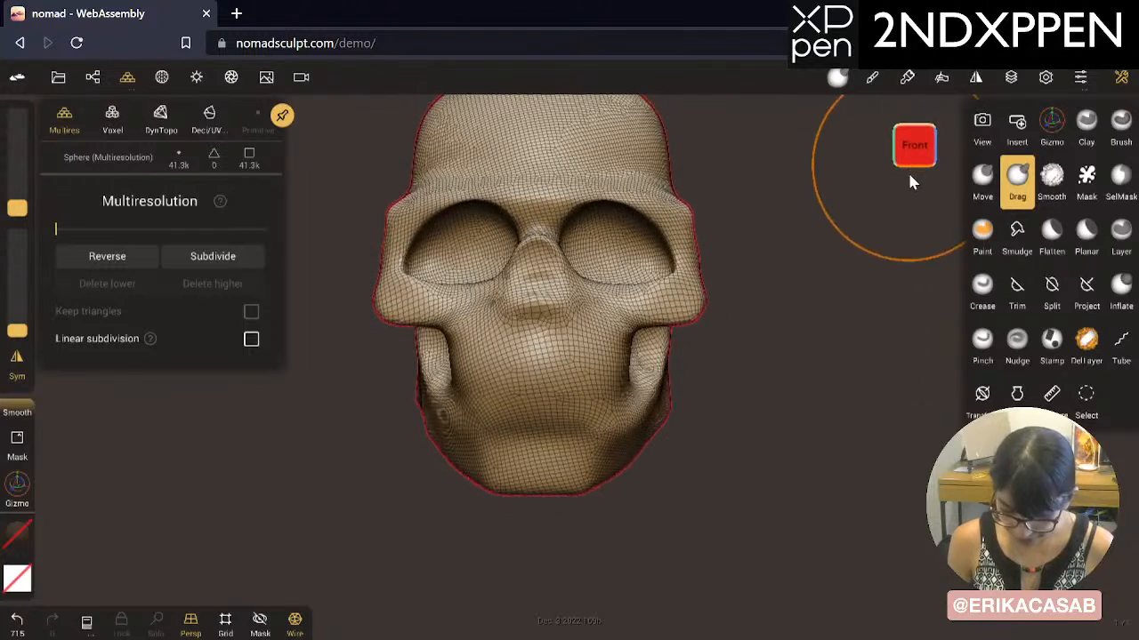
# Step: Mirror the skull mesh from left to right across the X symmetry plane
pyautogui.click(975, 78)
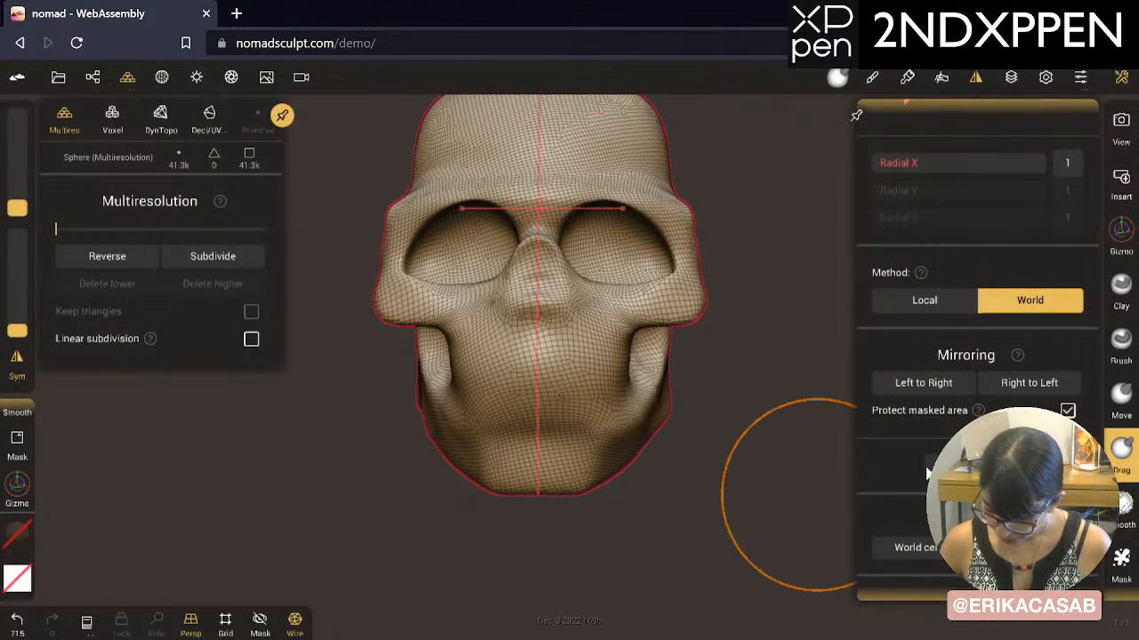
pyautogui.click(942, 390)
pyautogui.click(976, 350)
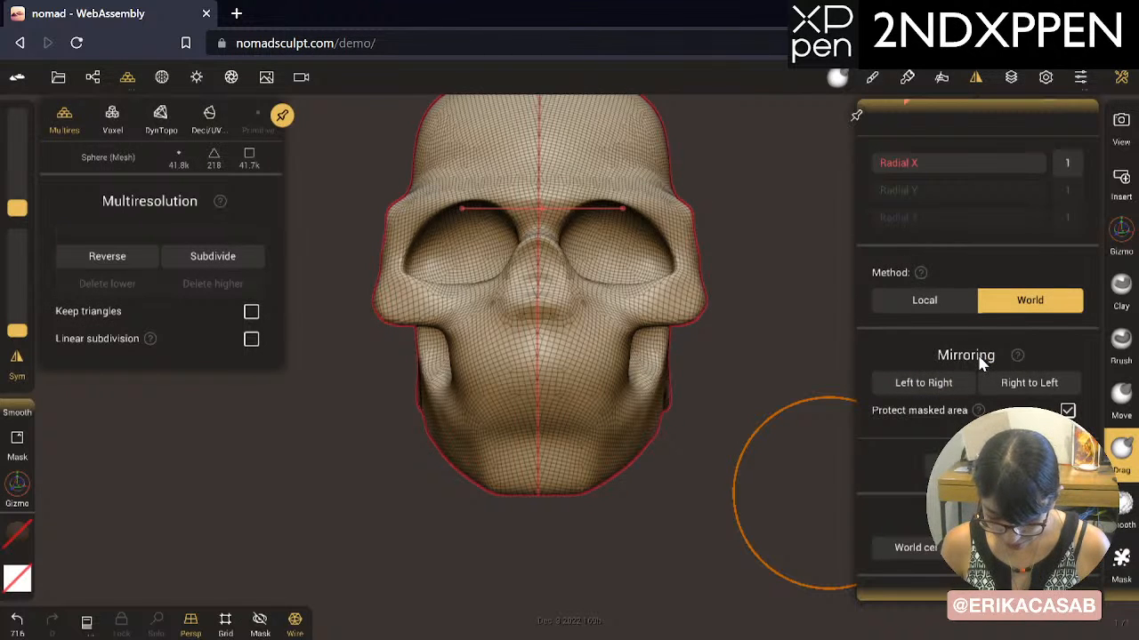
pyautogui.click(977, 78)
# Step: Flatten the lower front of the cheekbone with the Flatten brush
pyautogui.moveTo(861, 370)
pyautogui.mouseDown()
pyautogui.moveTo(839, 380)
pyautogui.moveTo(722, 365)
pyautogui.moveTo(854, 356)
pyautogui.mouseUp()
pyautogui.click(1051, 233)
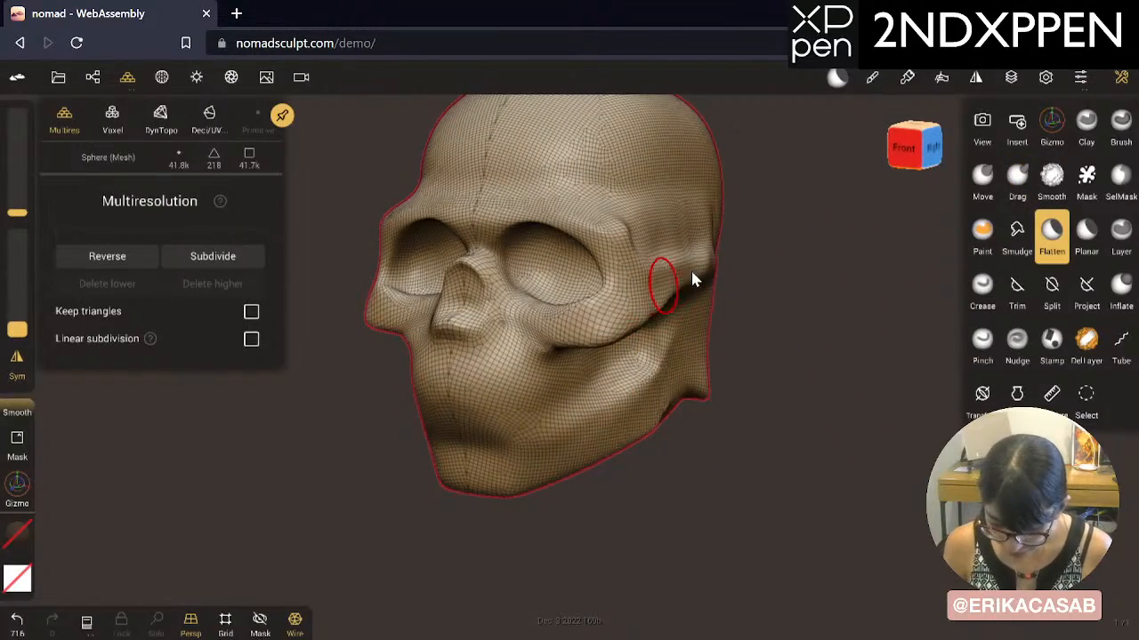
pyautogui.moveTo(627, 304)
pyautogui.mouseDown()
pyautogui.moveTo(607, 312)
pyautogui.moveTo(602, 333)
pyautogui.moveTo(603, 292)
pyautogui.moveTo(654, 307)
pyautogui.moveTo(627, 331)
pyautogui.moveTo(629, 311)
pyautogui.mouseUp()
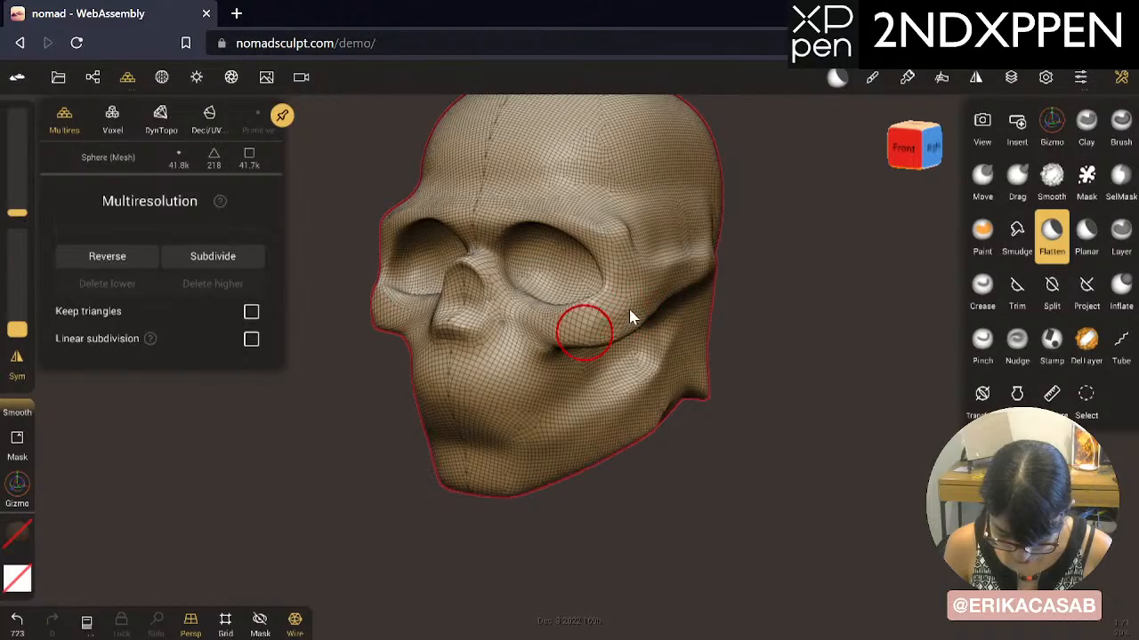
pyautogui.moveTo(789, 360); pyautogui.dragTo(525, 328)
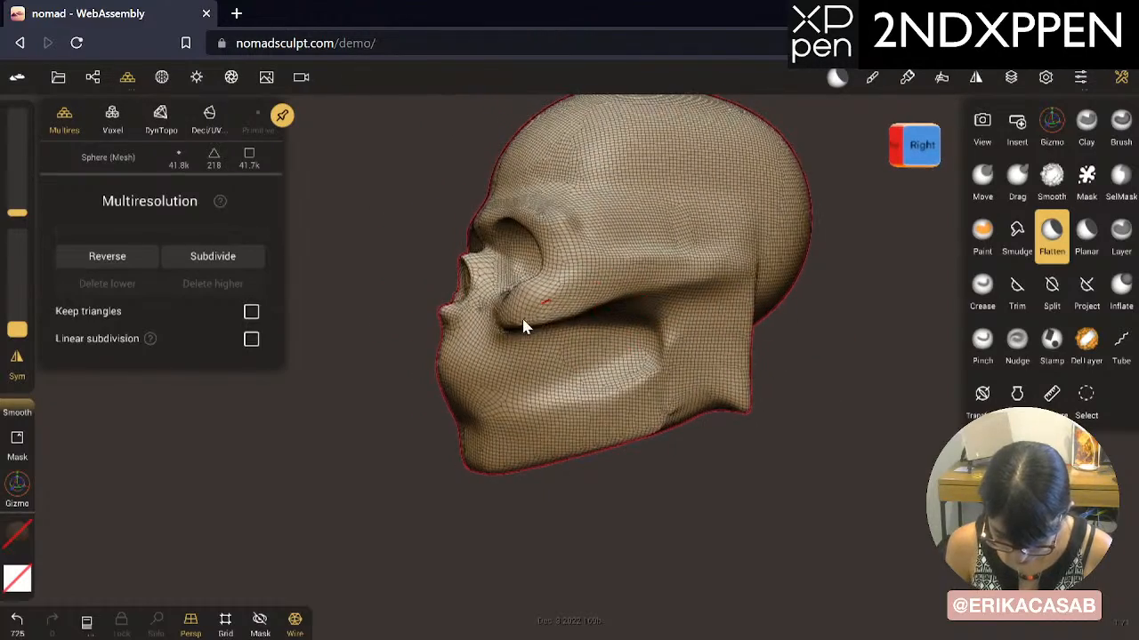
# Step: Mask the upper cheekbone and the outer rim of the eye socket
pyautogui.moveTo(798, 412); pyautogui.dragTo(920, 447)
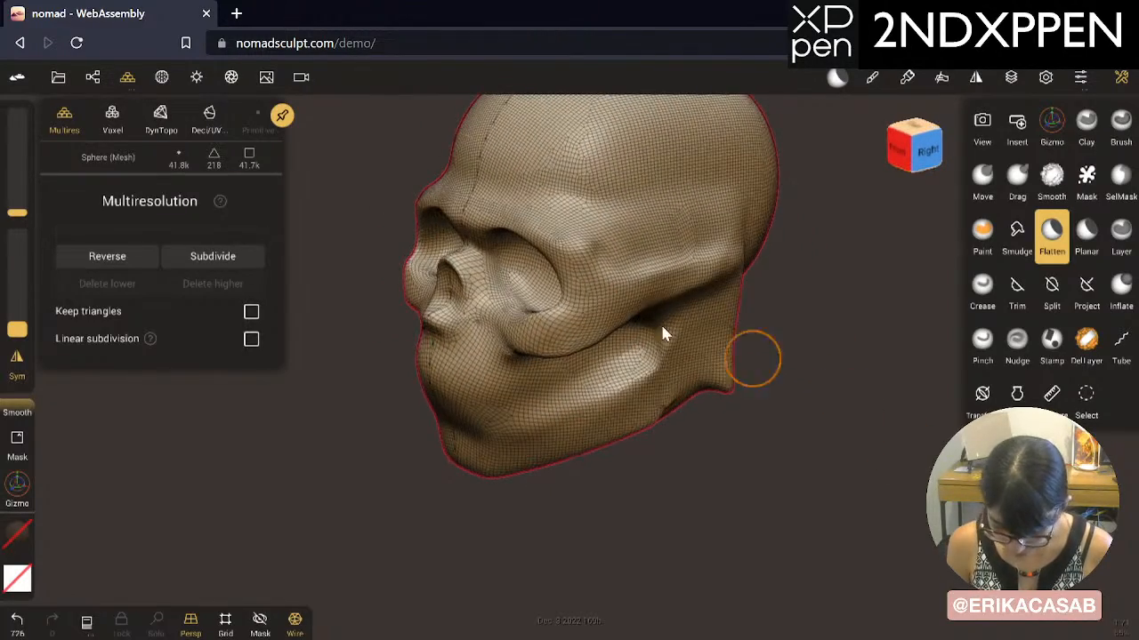
pyautogui.moveTo(656, 281)
pyautogui.keyDown('ctrl'); pyautogui.mouseDown()
pyautogui.moveTo(550, 328)
pyautogui.moveTo(542, 312)
pyautogui.moveTo(509, 309)
pyautogui.mouseUp(); pyautogui.keyUp('ctrl')
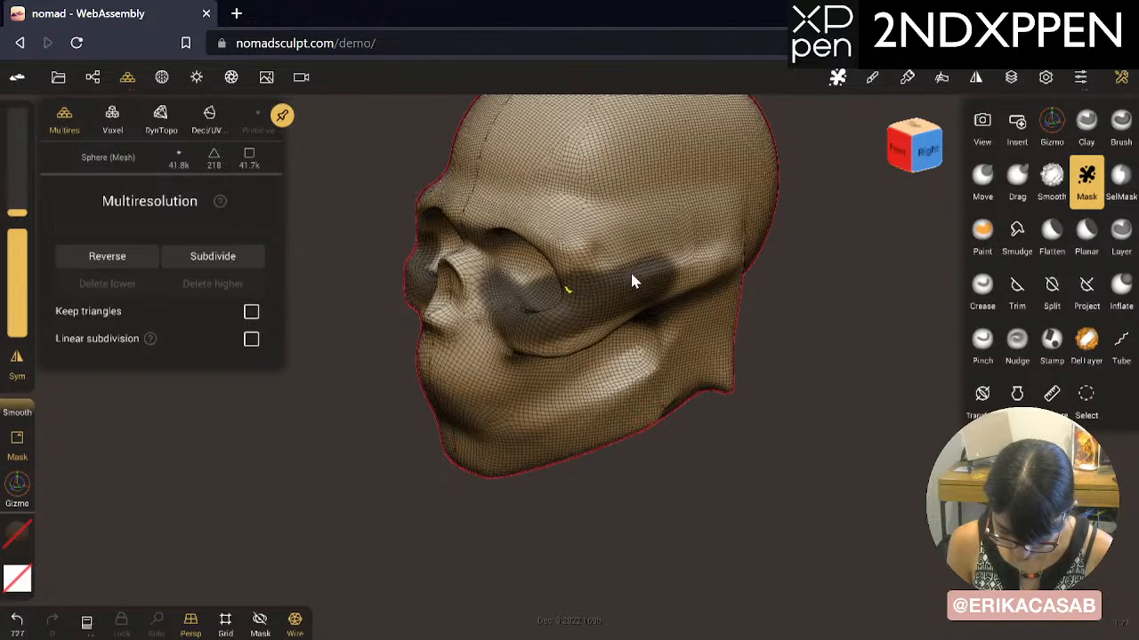
pyautogui.moveTo(625, 251)
pyautogui.keyDown('ctrl'); pyautogui.mouseDown()
pyautogui.moveTo(535, 307)
pyautogui.moveTo(491, 283)
pyautogui.mouseUp(); pyautogui.keyUp('ctrl')
# Step: Pull the unmasked lower edge of the cheekbone downward and adjust the arch behind it with the Move brush
pyautogui.moveTo(817, 405)
pyautogui.mouseDown()
pyautogui.moveTo(827, 358)
pyautogui.moveTo(757, 294)
pyautogui.moveTo(649, 264)
pyautogui.mouseUp()
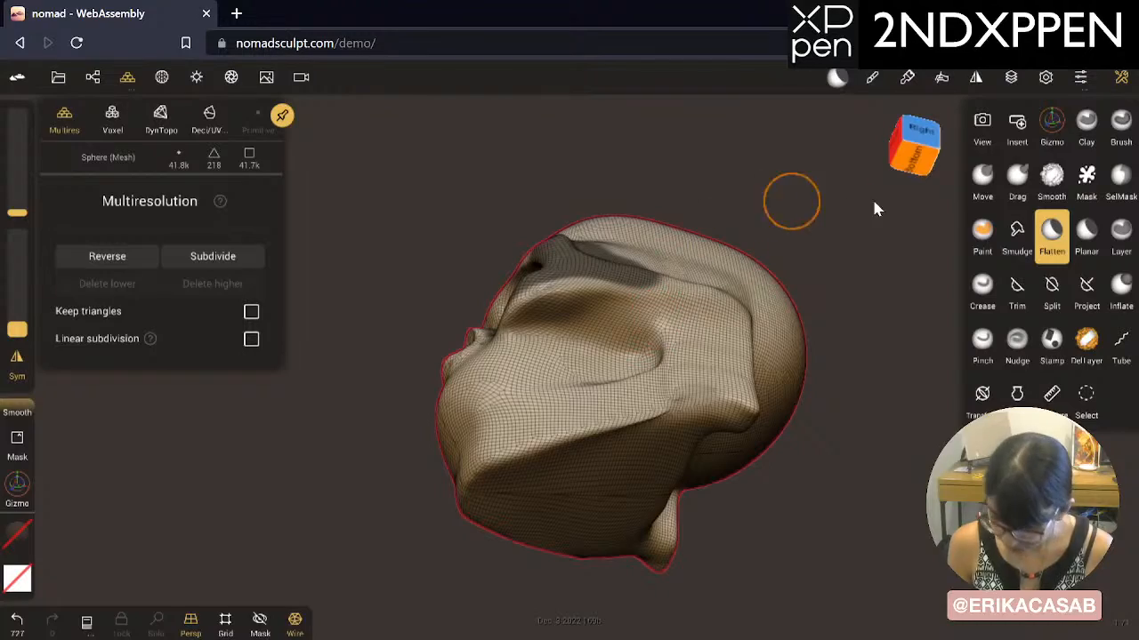
pyautogui.click(1017, 178)
pyautogui.click(982, 182)
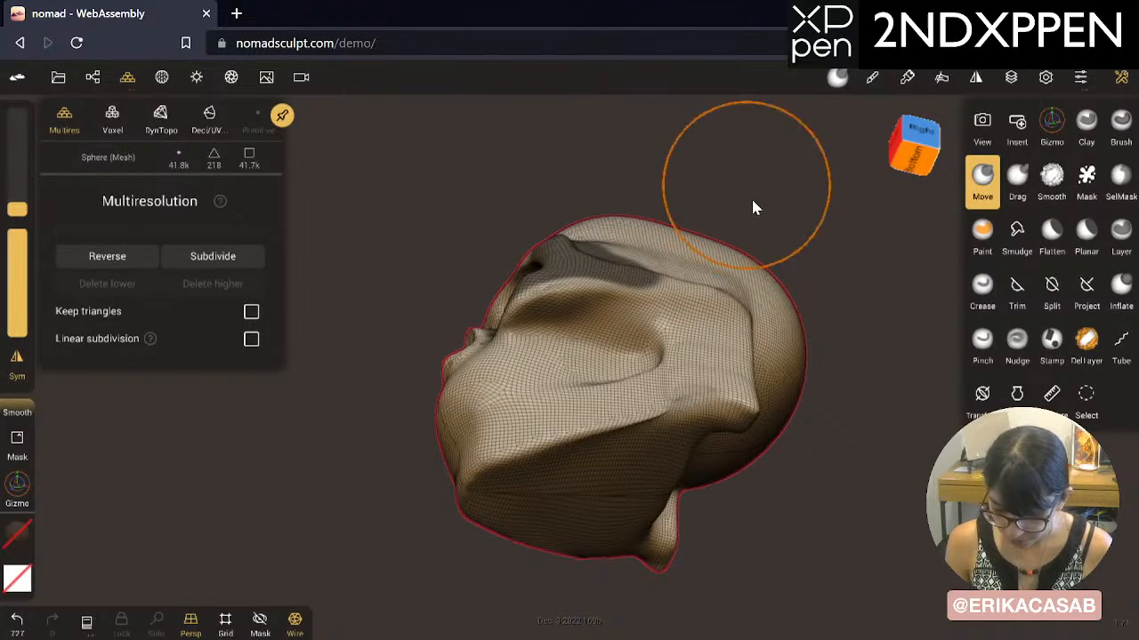
pyautogui.moveTo(750, 197)
pyautogui.mouseDown()
pyautogui.moveTo(809, 363)
pyautogui.moveTo(778, 338)
pyautogui.moveTo(716, 345)
pyautogui.mouseUp()
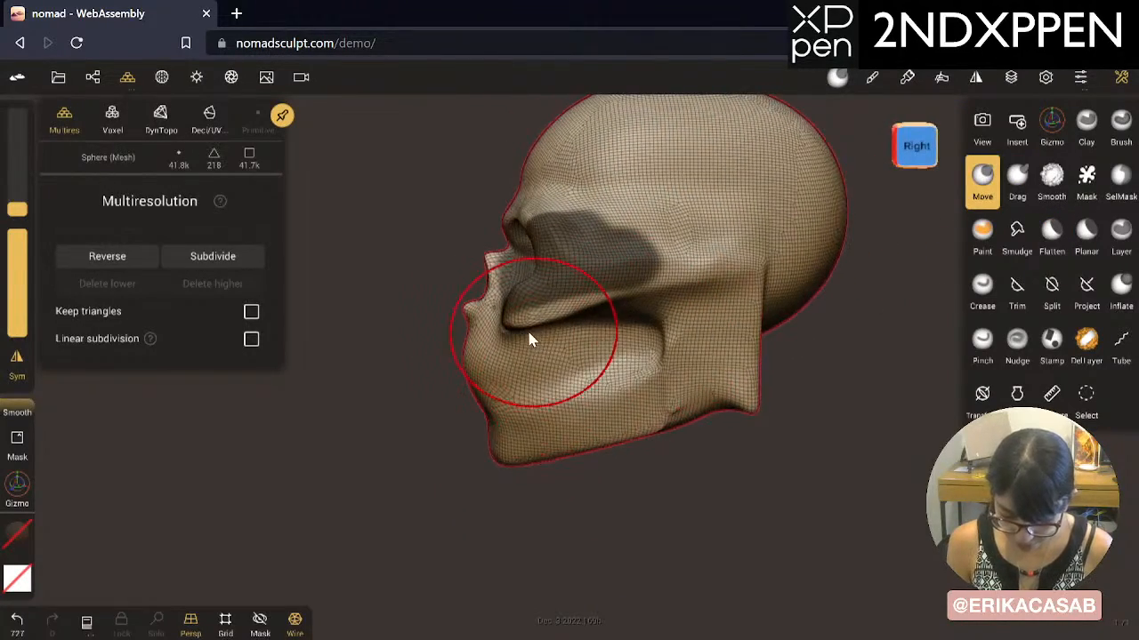
pyautogui.moveTo(528, 334); pyautogui.dragTo(531, 354)
pyautogui.moveTo(572, 309)
pyautogui.mouseDown()
pyautogui.moveTo(577, 325)
pyautogui.moveTo(656, 304)
pyautogui.mouseUp()
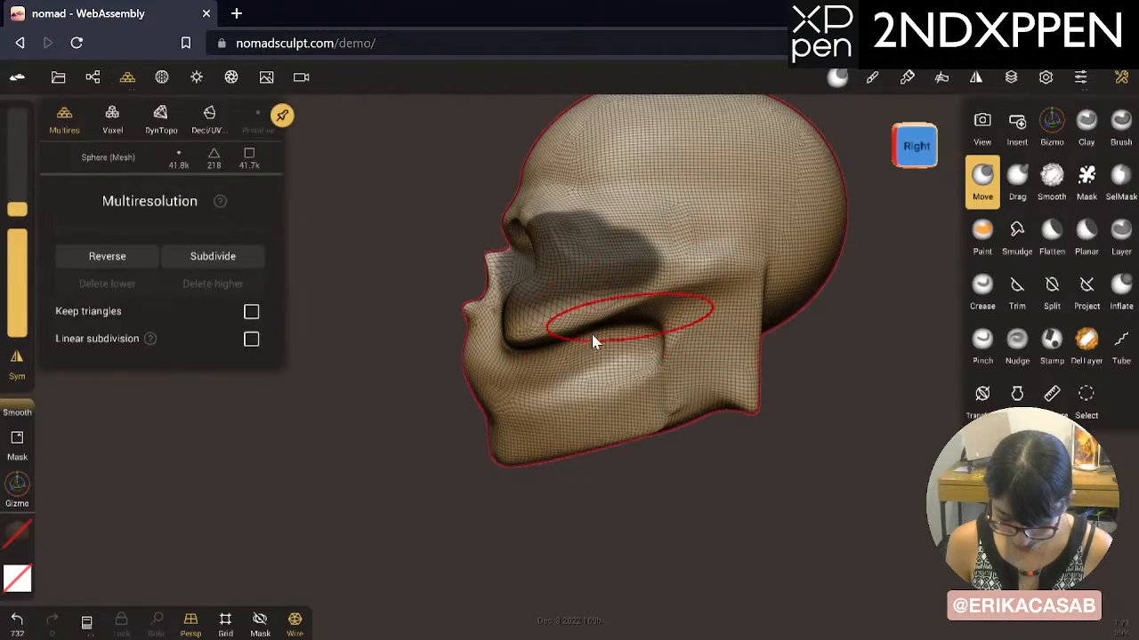
pyautogui.moveTo(622, 489); pyautogui.dragTo(794, 415)
pyautogui.moveTo(685, 349); pyautogui.dragTo(589, 427)
pyautogui.moveTo(634, 496)
pyautogui.mouseDown()
pyautogui.moveTo(630, 463)
pyautogui.moveTo(610, 455)
pyautogui.mouseUp()
# Step: Smooth the underside of the cheekbone and its transition into the upper jaw, and clear the mask
pyautogui.moveTo(545, 370)
pyautogui.keyDown('shift'); pyautogui.mouseDown()
pyautogui.moveTo(497, 356)
pyautogui.moveTo(525, 391)
pyautogui.mouseUp(); pyautogui.keyUp('shift')
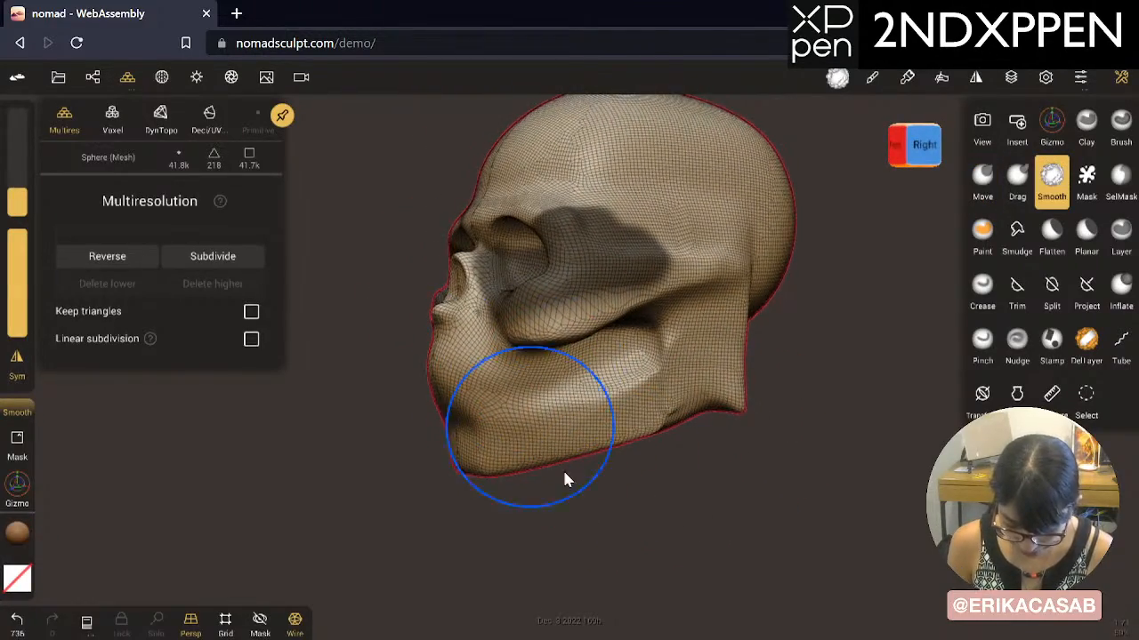
pyautogui.moveTo(617, 488)
pyautogui.mouseDown()
pyautogui.moveTo(757, 509)
pyautogui.moveTo(776, 495)
pyautogui.moveTo(745, 511)
pyautogui.mouseUp()
pyautogui.moveTo(758, 473); pyautogui.dragTo(566, 401)
pyautogui.keyDown('shift'); pyautogui.moveTo(552, 377); pyautogui.dragTo(483, 350); pyautogui.keyUp('shift')
pyautogui.moveTo(651, 497)
pyautogui.mouseDown()
pyautogui.moveTo(637, 491)
pyautogui.moveTo(686, 450)
pyautogui.moveTo(782, 465)
pyautogui.moveTo(722, 425)
pyautogui.moveTo(846, 374)
pyautogui.mouseUp()
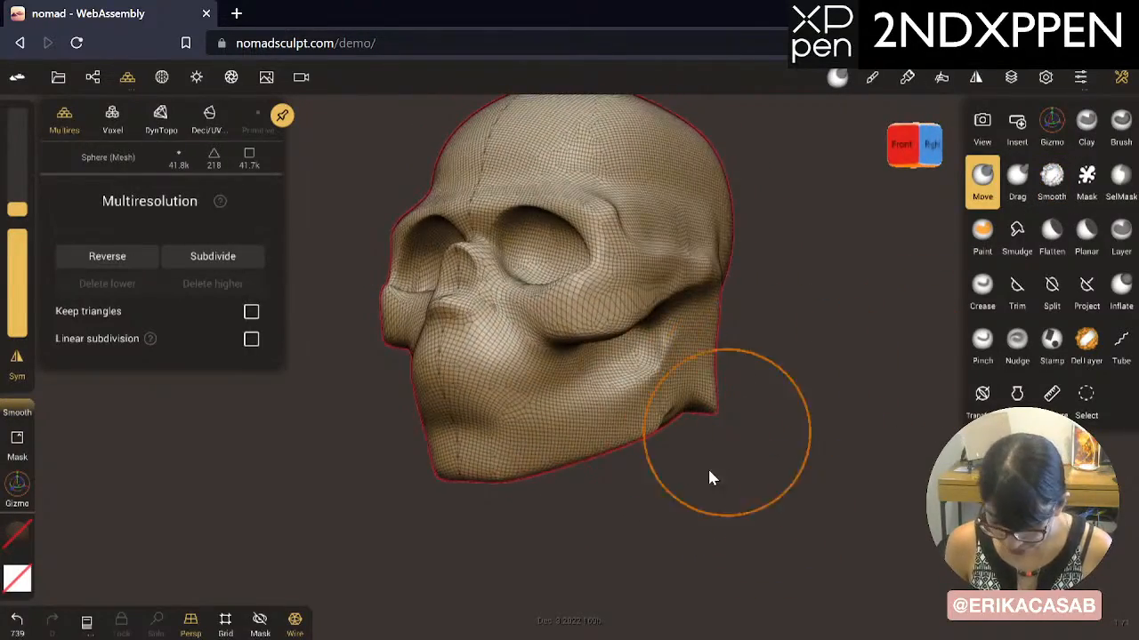
# Step: Deepen the groove beneath the cheekbone with the Crease brush, undoing the unwanted strokes
pyautogui.moveTo(708, 475); pyautogui.dragTo(608, 436)
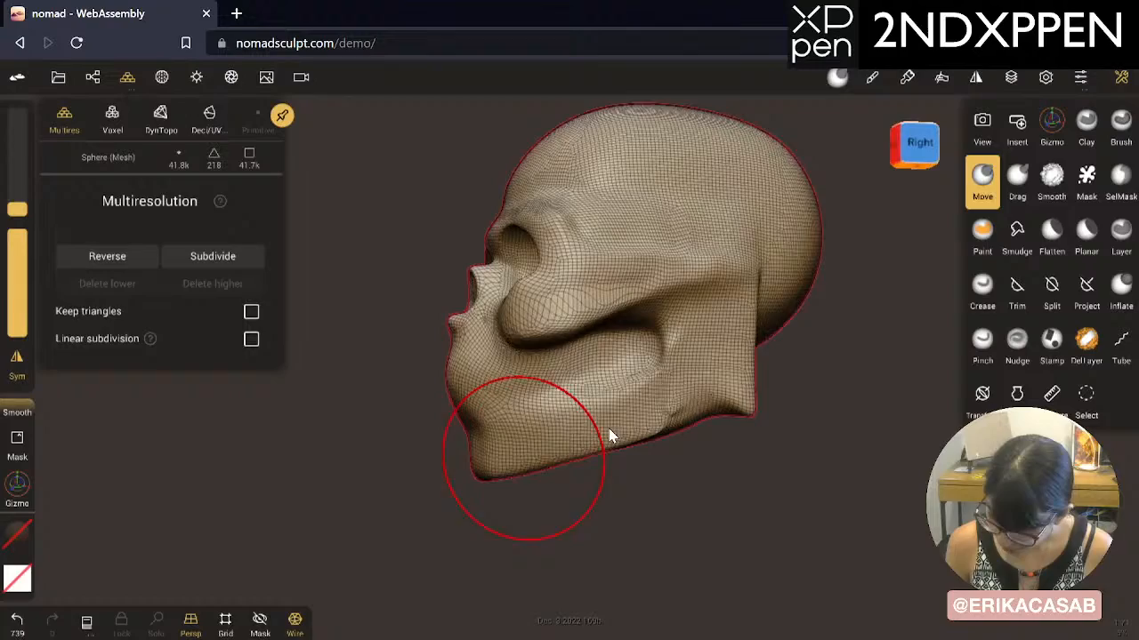
pyautogui.click(985, 292)
pyautogui.moveTo(712, 483); pyautogui.dragTo(833, 475)
pyautogui.press('ctrl')
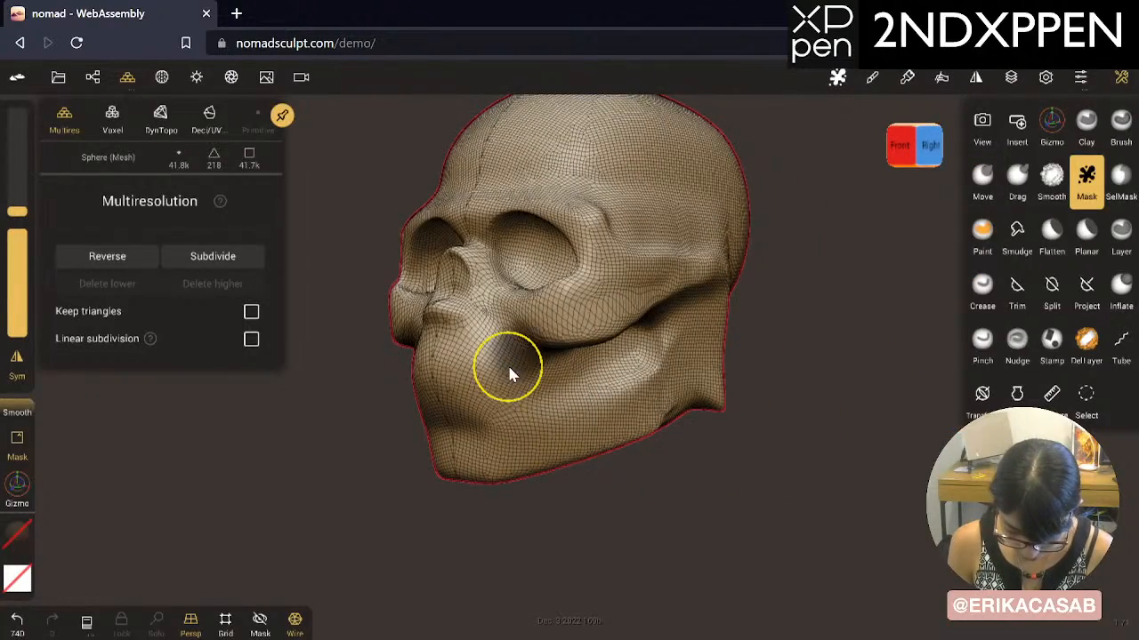
pyautogui.hotkey('ctrl', 'z')
pyautogui.moveTo(514, 376)
pyautogui.mouseDown()
pyautogui.moveTo(520, 355)
pyautogui.moveTo(516, 378)
pyautogui.mouseUp()
pyautogui.moveTo(678, 472); pyautogui.dragTo(871, 441)
pyautogui.hotkey('ctrl', 'z')
pyautogui.moveTo(594, 351)
pyautogui.mouseDown()
pyautogui.moveTo(593, 340)
pyautogui.moveTo(666, 323)
pyautogui.mouseUp()
pyautogui.moveTo(774, 362); pyautogui.dragTo(589, 323)
pyautogui.hotkey('ctrl', 'z')
# Step: Define the front plane of the cheekbone below the eye socket with downward Crease strokes
pyautogui.moveTo(762, 470); pyautogui.dragTo(753, 356)
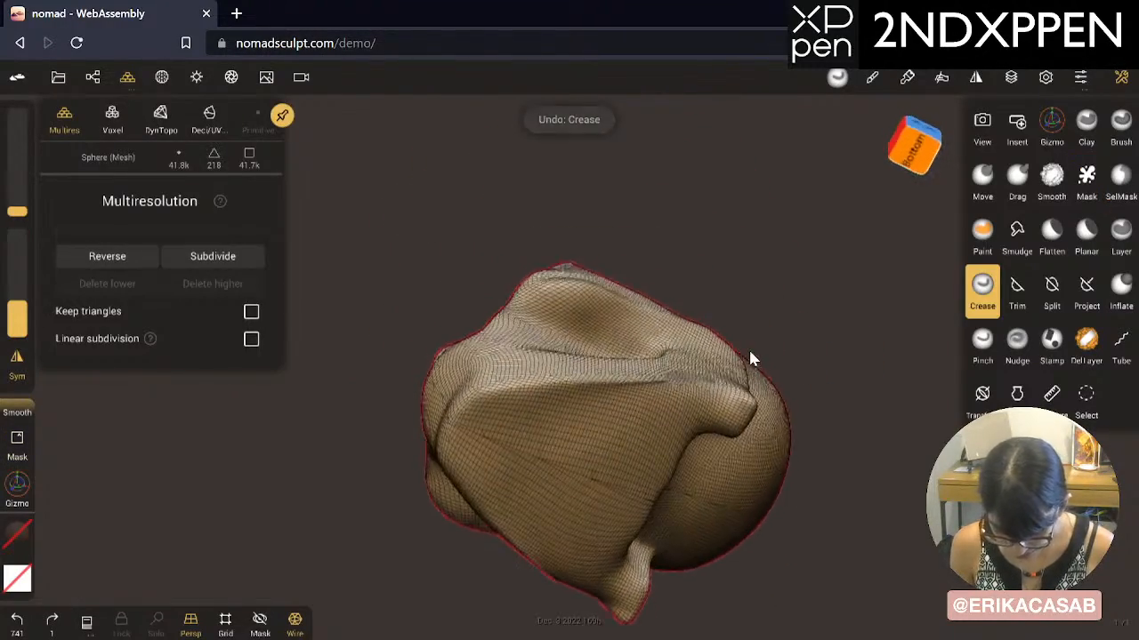
pyautogui.moveTo(943, 298); pyautogui.dragTo(738, 389)
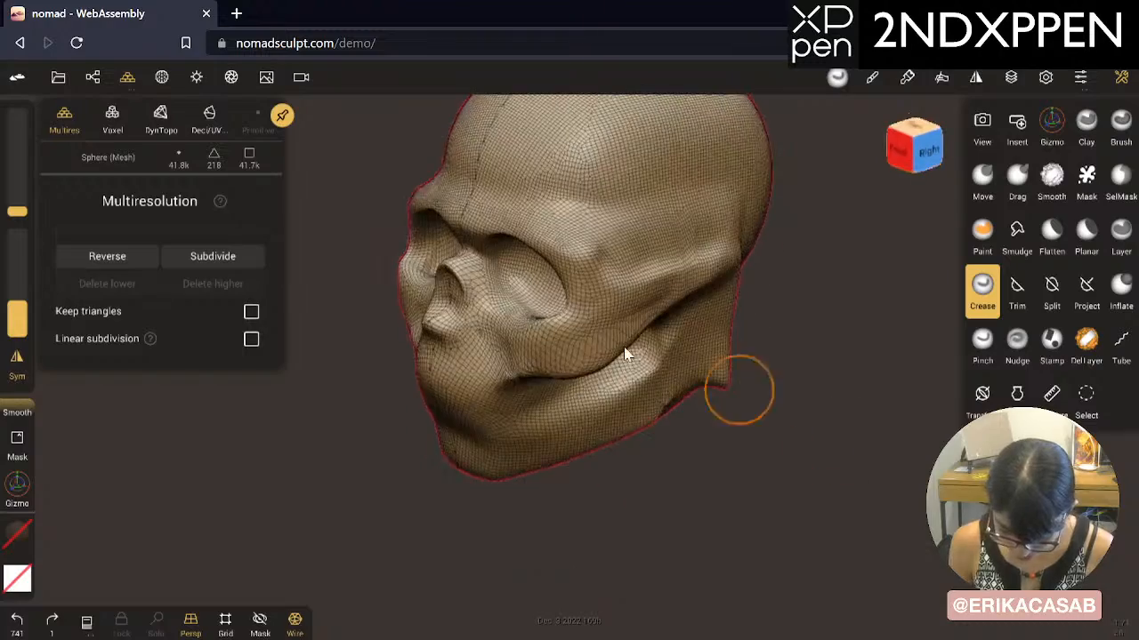
pyautogui.moveTo(570, 329); pyautogui.dragTo(574, 381)
pyautogui.moveTo(570, 328); pyautogui.dragTo(576, 366)
pyautogui.moveTo(601, 510); pyautogui.dragTo(635, 334)
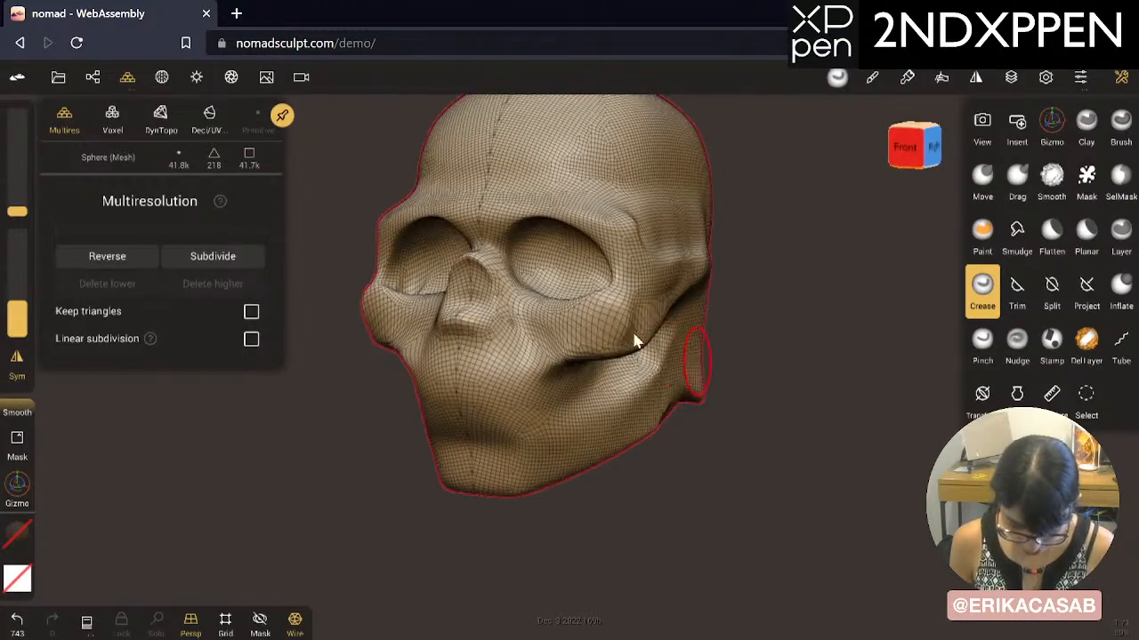
# Step: Sharpen the hollow beneath the zygomatic arch with the Crease brush, undoing the unwanted strokes
pyautogui.moveTo(786, 336)
pyautogui.keyDown('ctrl'); pyautogui.mouseDown()
pyautogui.moveTo(604, 345)
pyautogui.moveTo(565, 322)
pyautogui.mouseUp(); pyautogui.keyUp('ctrl')
pyautogui.keyDown('ctrl'); pyautogui.keyDown('shift'); pyautogui.moveTo(813, 361); pyautogui.dragTo(757, 342); pyautogui.keyUp('shift'); pyautogui.keyUp('ctrl')
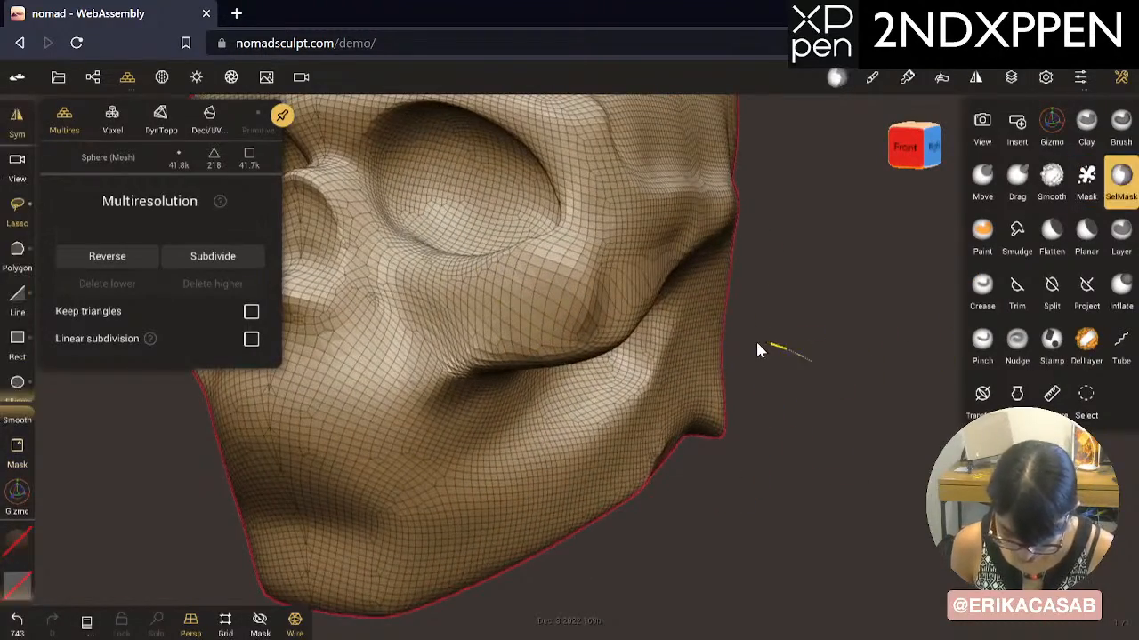
pyautogui.moveTo(870, 359)
pyautogui.mouseDown()
pyautogui.moveTo(759, 364)
pyautogui.moveTo(652, 318)
pyautogui.moveTo(641, 254)
pyautogui.moveTo(795, 343)
pyautogui.moveTo(857, 349)
pyautogui.moveTo(850, 338)
pyautogui.moveTo(776, 349)
pyautogui.mouseUp()
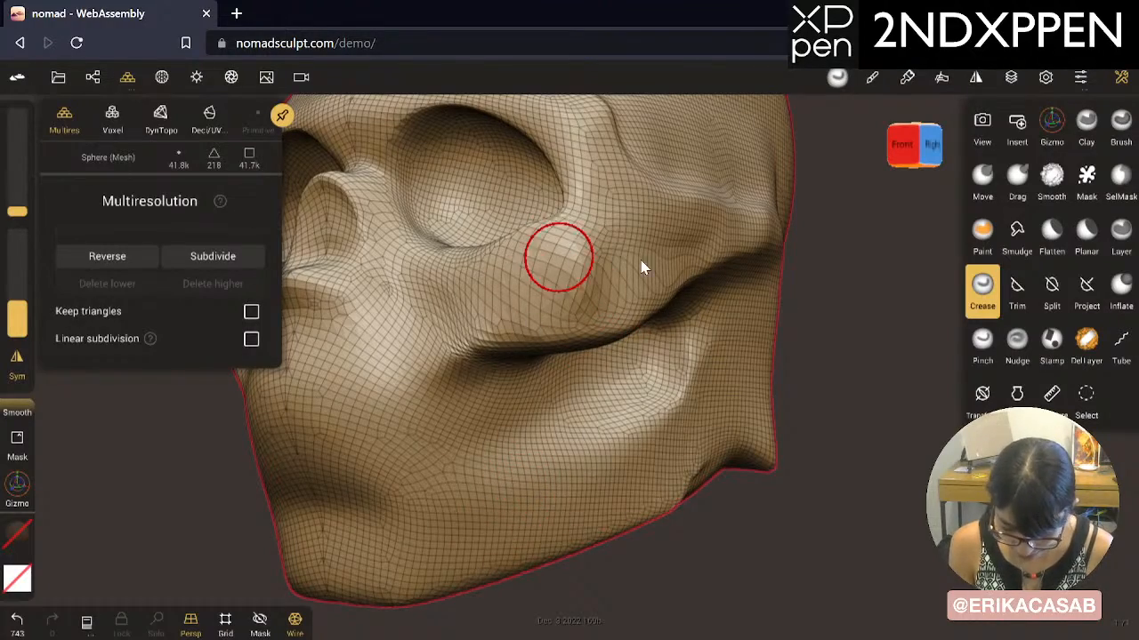
pyautogui.moveTo(836, 409)
pyautogui.mouseDown()
pyautogui.moveTo(570, 433)
pyautogui.moveTo(726, 400)
pyautogui.mouseUp()
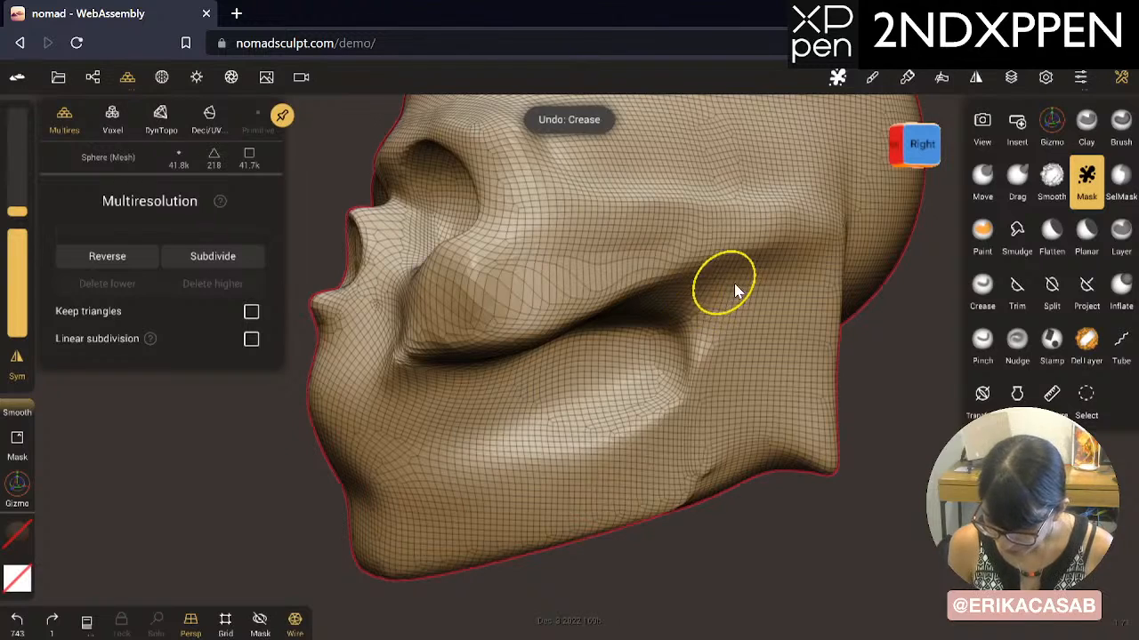
pyautogui.click(982, 285)
pyautogui.moveTo(659, 311)
pyautogui.mouseDown()
pyautogui.moveTo(680, 300)
pyautogui.moveTo(614, 322)
pyautogui.mouseUp()
pyautogui.hotkey('ctrl', 'z')
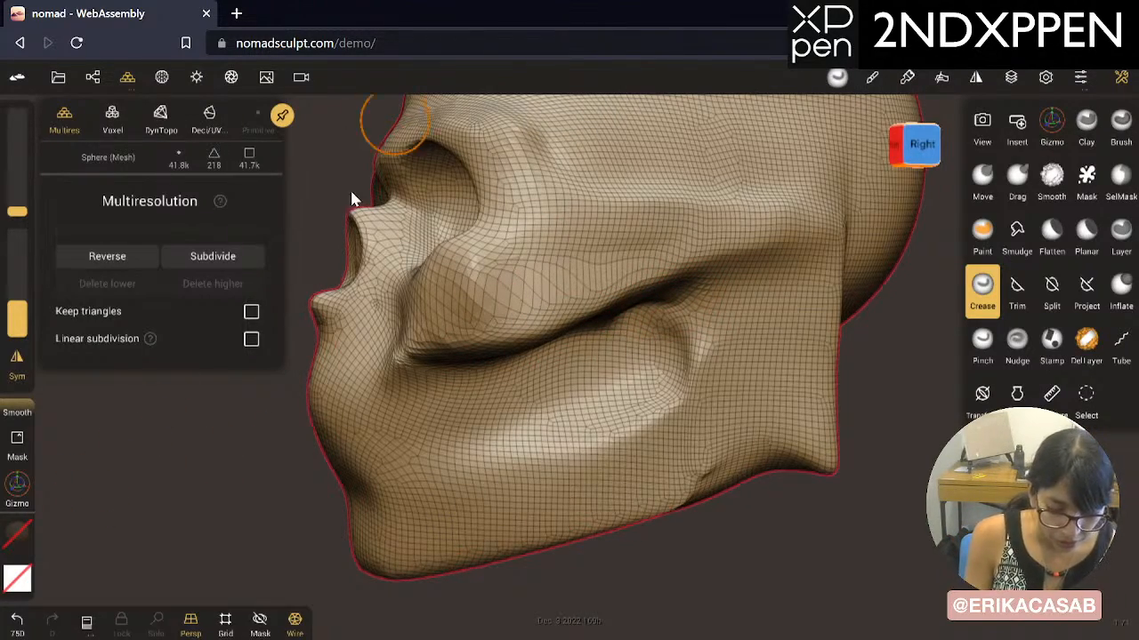
# Step: Undo a trial subdivision of the mesh and set the voxel remeshing resolution to 100
pyautogui.click(218, 256)
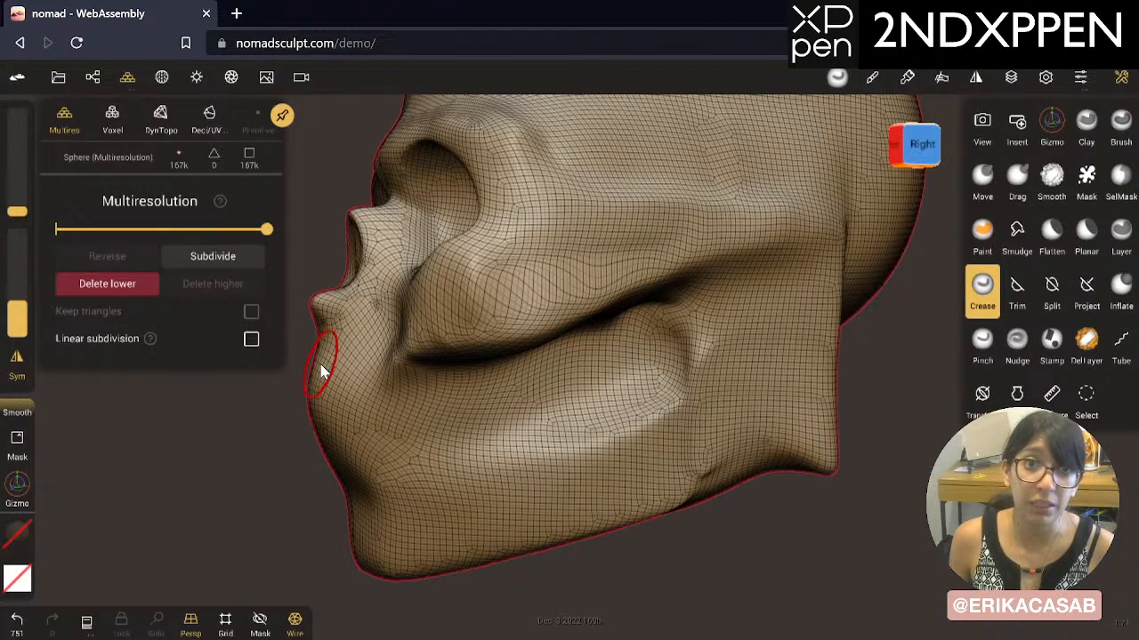
pyautogui.hotkey('ctrl', 'z')
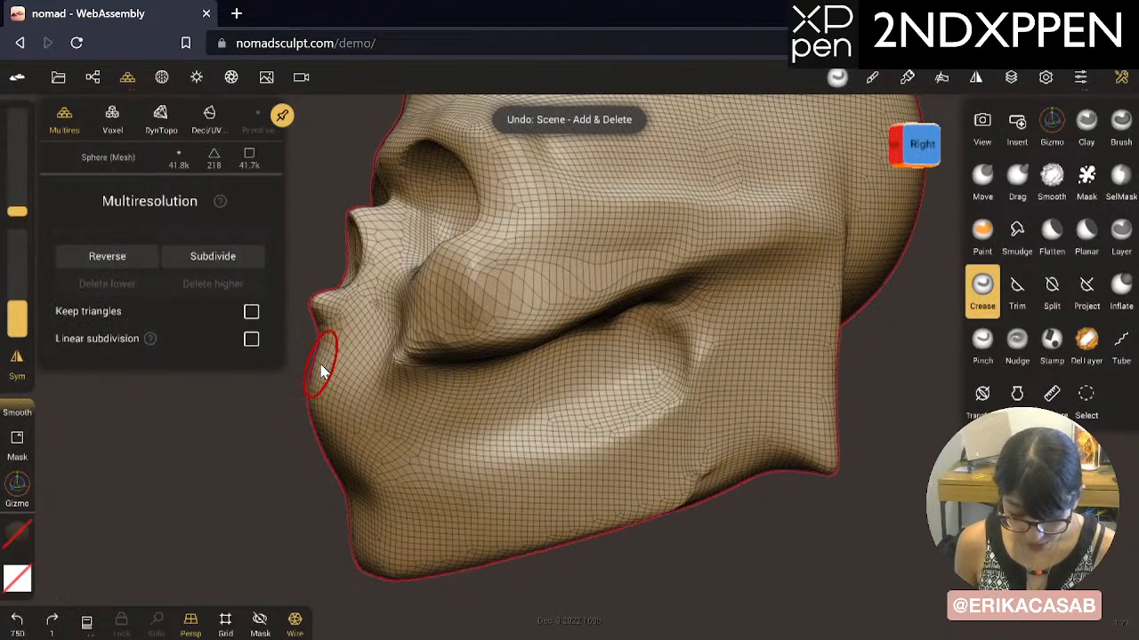
pyautogui.click(132, 122)
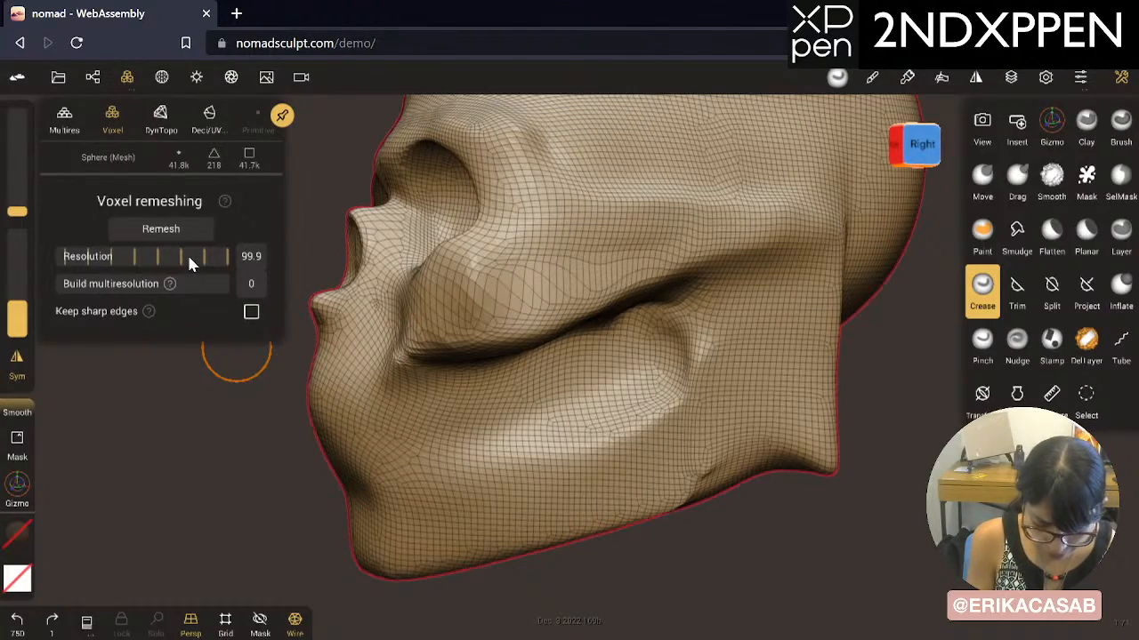
pyautogui.moveTo(187, 255); pyautogui.dragTo(151, 281)
pyautogui.moveTo(264, 457); pyautogui.dragTo(303, 461, button='middle')
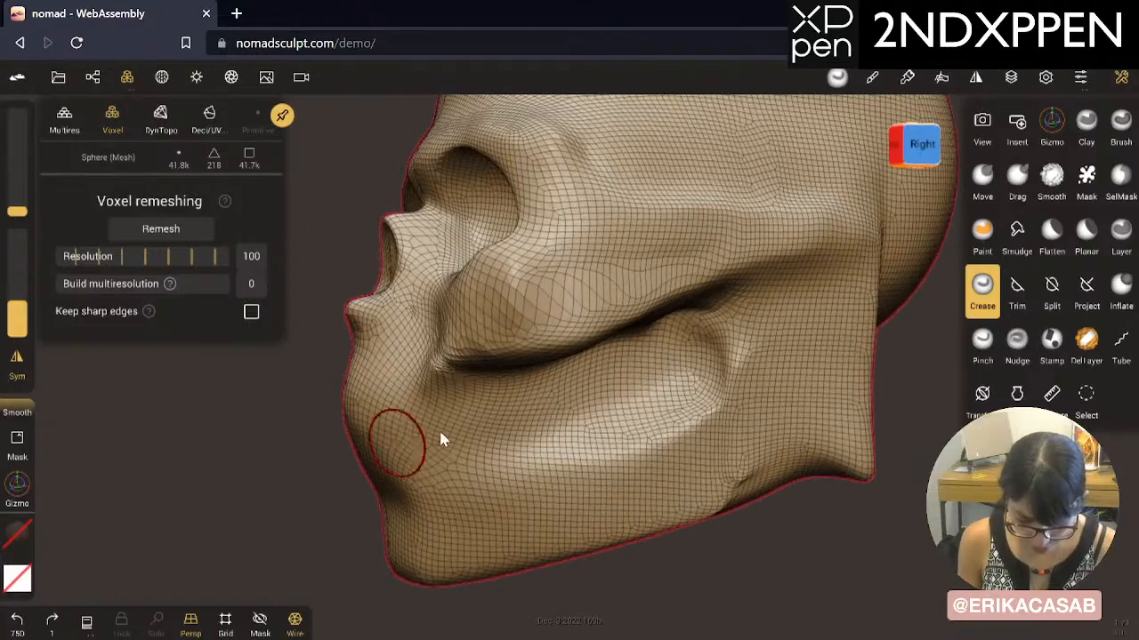
# Step: Round off the rear lower corner of the jaw with the Smooth and Flatten brushes
pyautogui.keyDown('ctrl'); pyautogui.moveTo(373, 434); pyautogui.dragTo(149, 428, button='right'); pyautogui.keyUp('ctrl')
pyautogui.moveTo(327, 427)
pyautogui.keyDown('ctrl'); pyautogui.mouseDown(button='right')
pyautogui.moveTo(181, 437)
pyautogui.moveTo(437, 499)
pyautogui.moveTo(779, 402)
pyautogui.moveTo(646, 400)
pyautogui.moveTo(300, 472)
pyautogui.moveTo(706, 440)
pyautogui.moveTo(699, 423)
pyautogui.moveTo(614, 413)
pyautogui.mouseUp(button='right'); pyautogui.keyUp('ctrl')
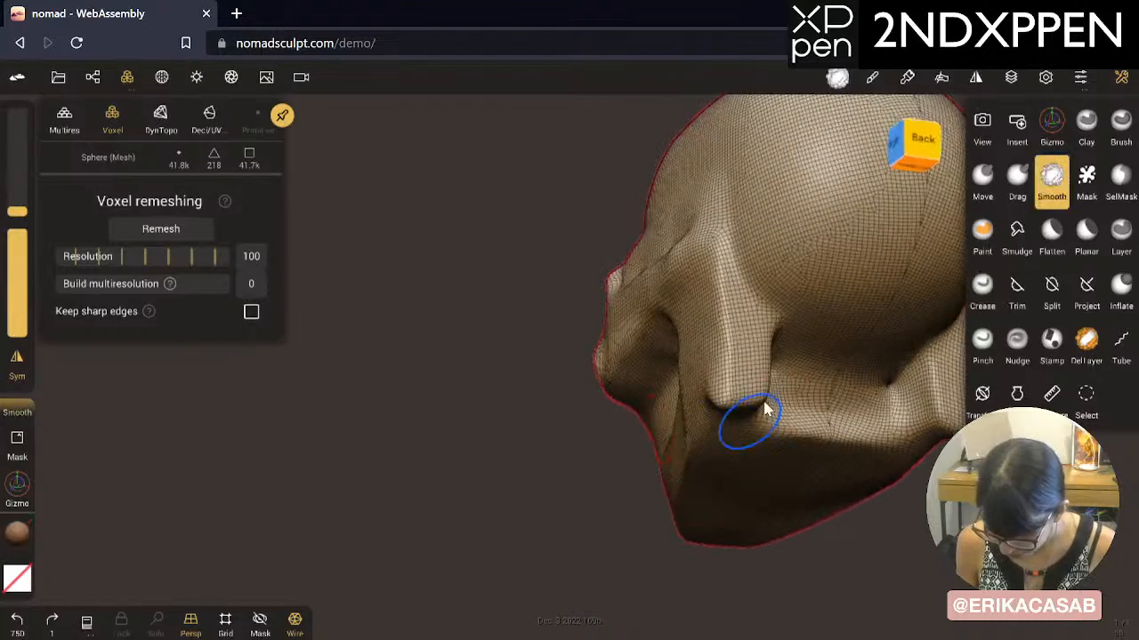
pyautogui.keyDown('shift'); pyautogui.moveTo(724, 408); pyautogui.dragTo(721, 416); pyautogui.keyUp('shift')
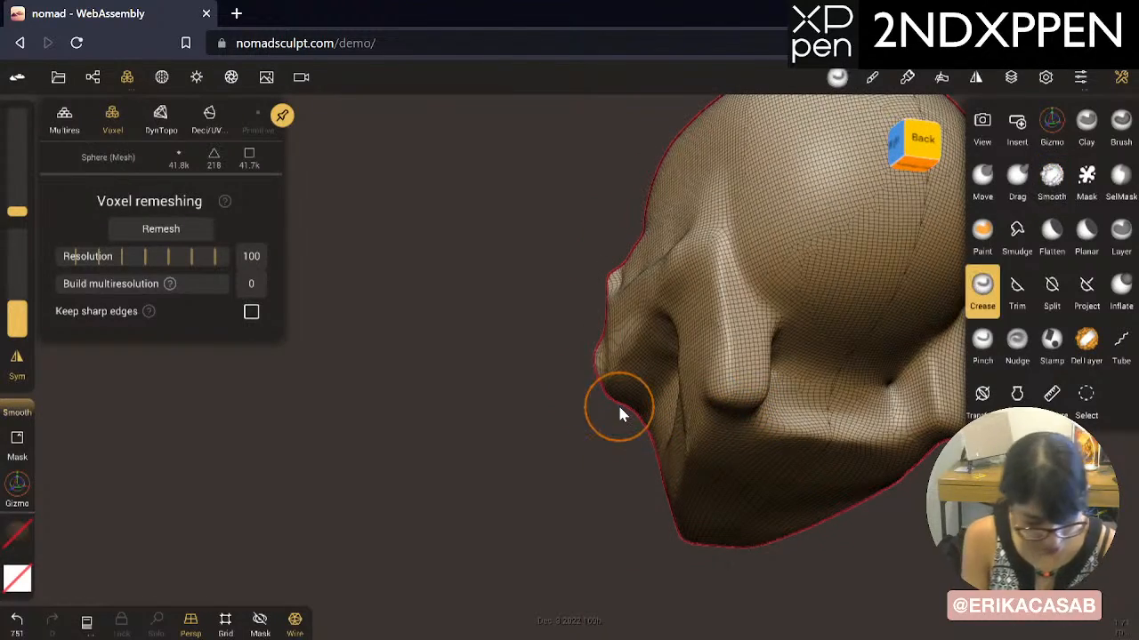
pyautogui.click(1056, 246)
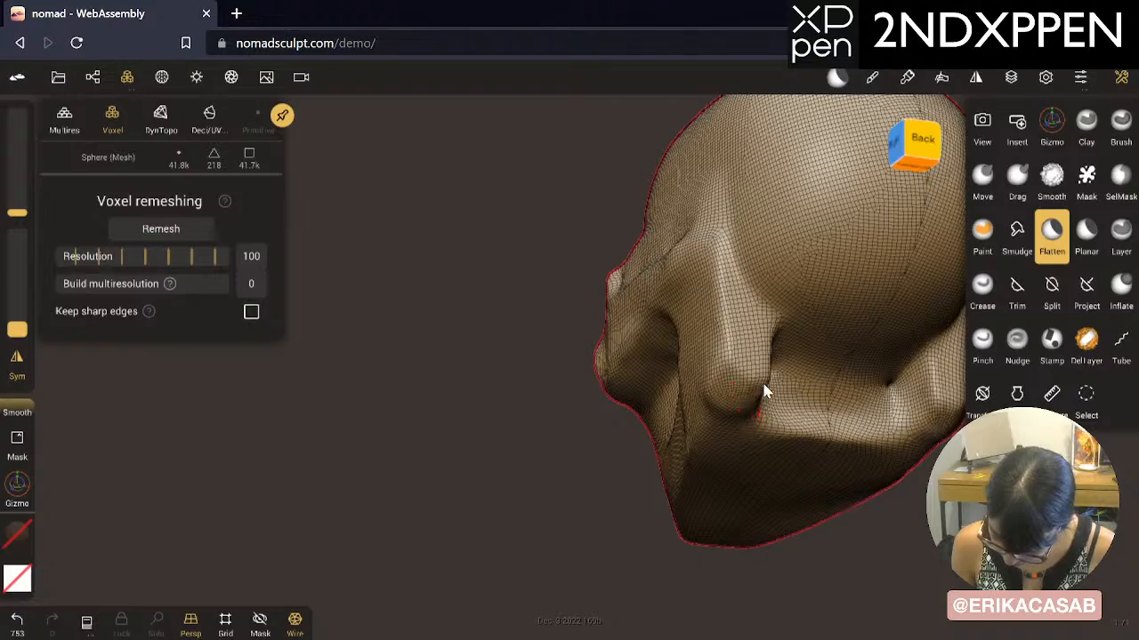
pyautogui.moveTo(697, 407); pyautogui.dragTo(707, 432, button='right')
pyautogui.keyDown('shift'); pyautogui.moveTo(705, 433); pyautogui.dragTo(578, 449); pyautogui.keyUp('shift')
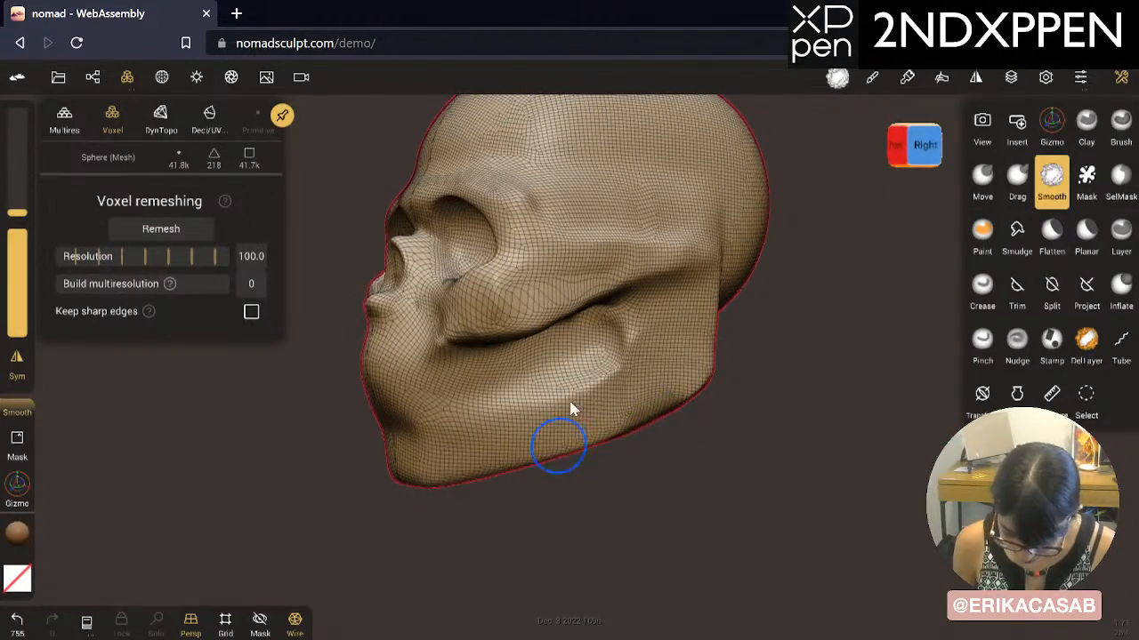
# Step: Voxel remesh the skull at a resolution of about 100 and inspect the new topology around the cheekbone
pyautogui.moveTo(715, 407); pyautogui.dragTo(727, 417, button='middle')
pyautogui.click(163, 230)
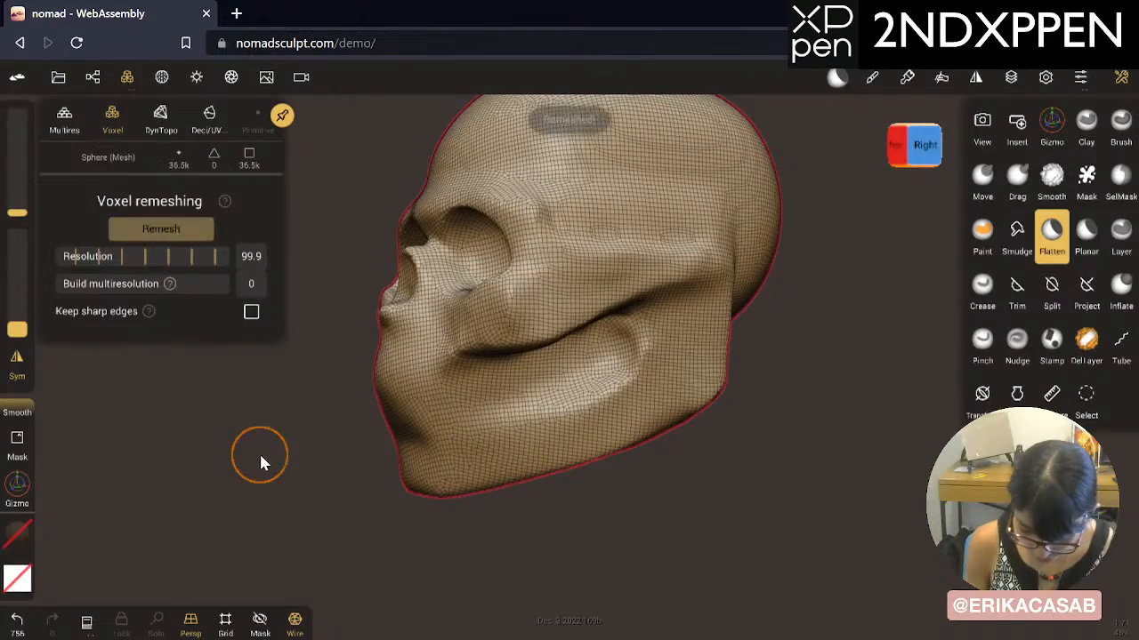
pyautogui.keyDown('ctrl'); pyautogui.moveTo(481, 322); pyautogui.dragTo(838, 264, button='right'); pyautogui.keyUp('ctrl')
pyautogui.keyDown('ctrl'); pyautogui.moveTo(412, 284); pyautogui.dragTo(803, 201, button='right'); pyautogui.keyUp('ctrl')
pyautogui.moveTo(511, 274); pyautogui.dragTo(881, 329, button='middle')
pyautogui.moveTo(535, 341); pyautogui.dragTo(889, 406, button='middle')
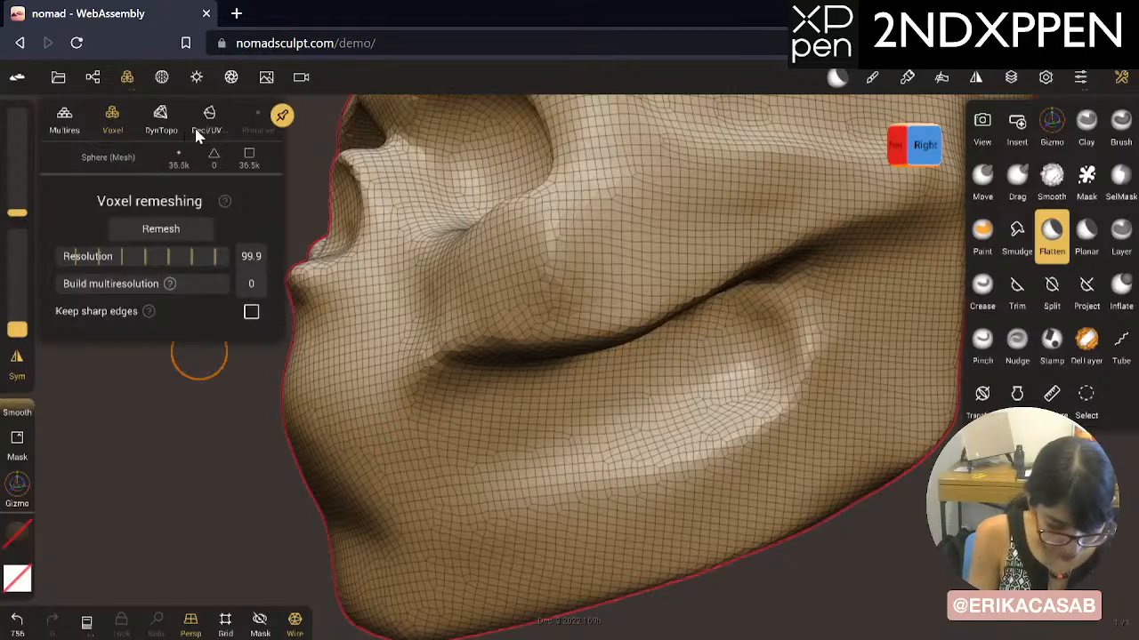
# Step: Subdivide the remeshed skull once and switch the multiresolution back to its lowest level
pyautogui.click(88, 120)
pyautogui.click(224, 261)
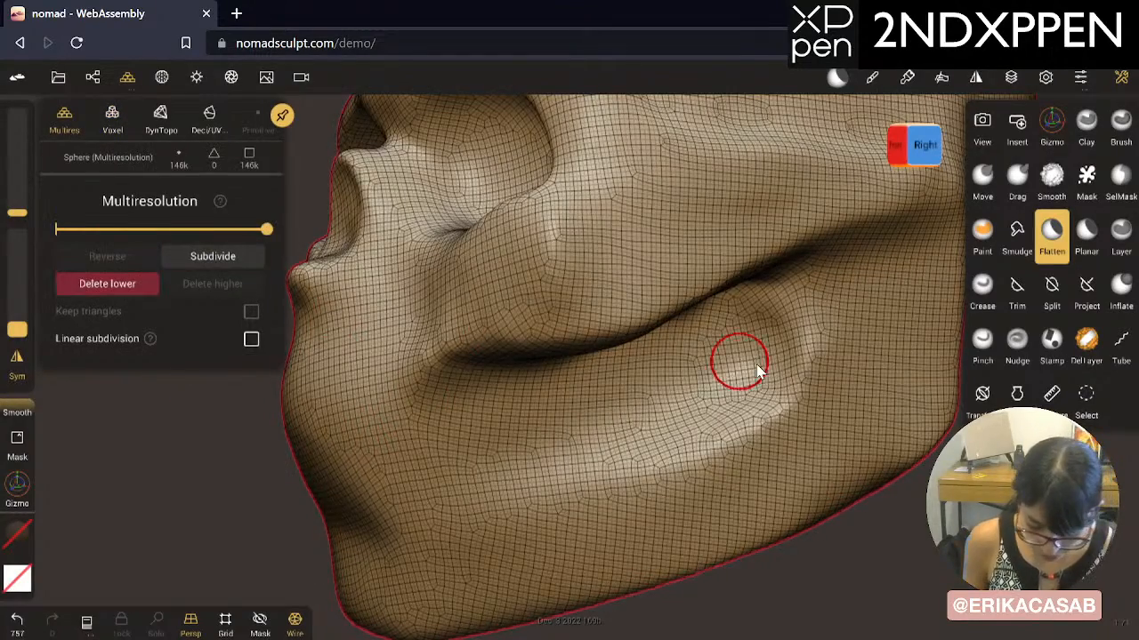
pyautogui.keyDown('ctrl'); pyautogui.moveTo(737, 364); pyautogui.dragTo(302, 383, button='right'); pyautogui.keyUp('ctrl')
pyautogui.moveTo(249, 232); pyautogui.dragTo(76, 242)
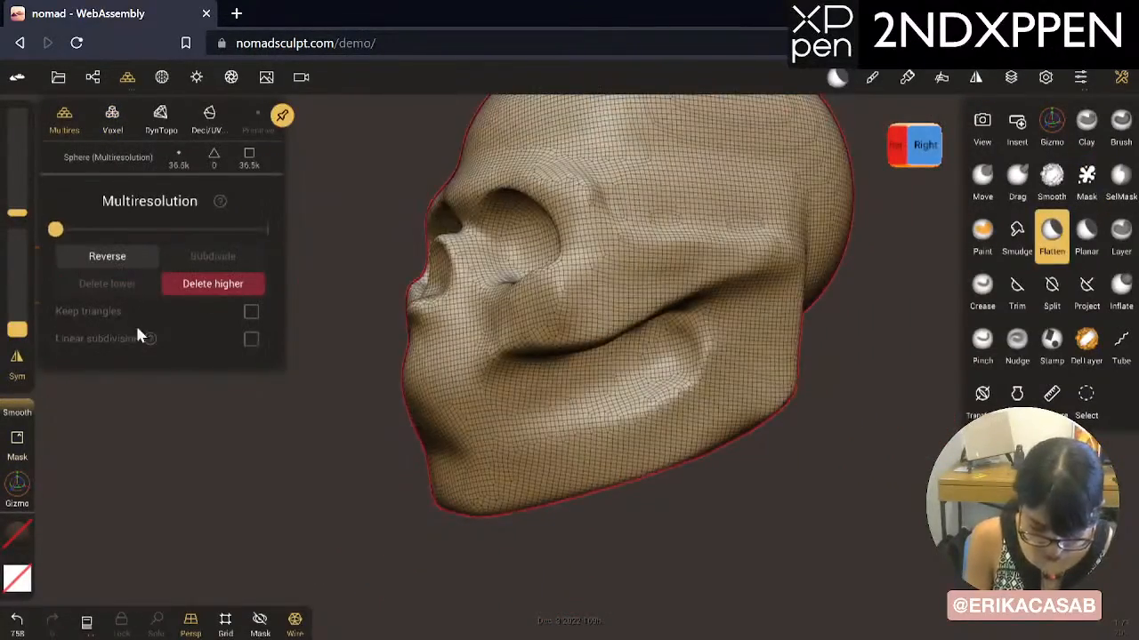
pyautogui.moveTo(279, 396); pyautogui.dragTo(614, 427)
pyautogui.keyDown('ctrl'); pyautogui.moveTo(646, 419); pyautogui.dragTo(290, 421, button='right'); pyautogui.keyUp('ctrl')
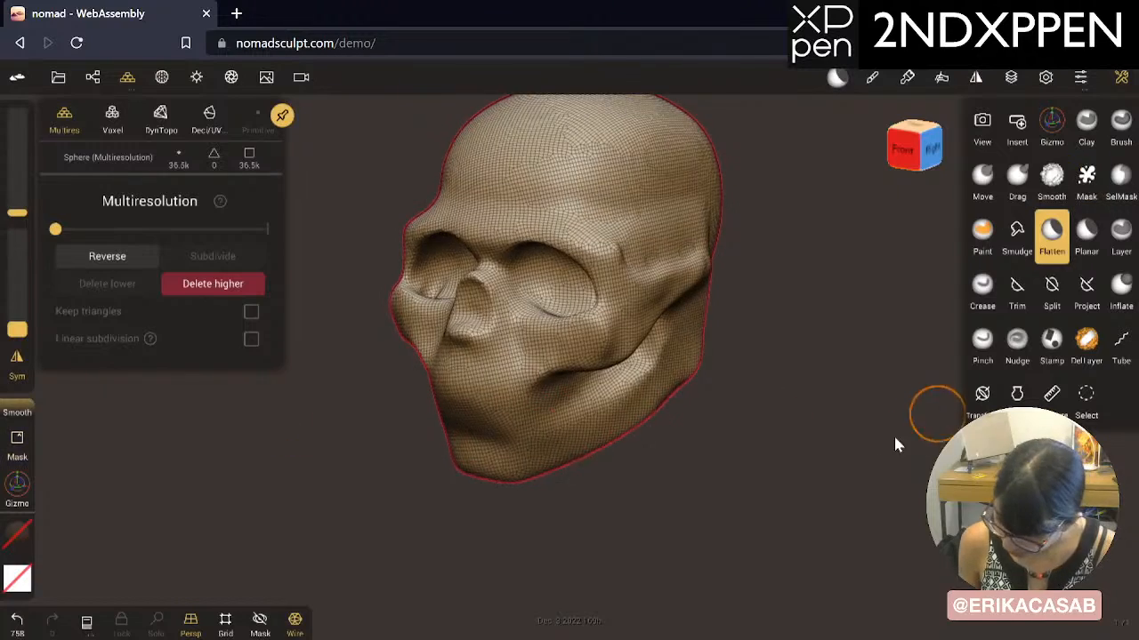
# Step: Flatten the zygomatic arch and the side of the cheekbone with a larger, lower-intensity Flatten brush
pyautogui.moveTo(896, 436); pyautogui.dragTo(683, 429)
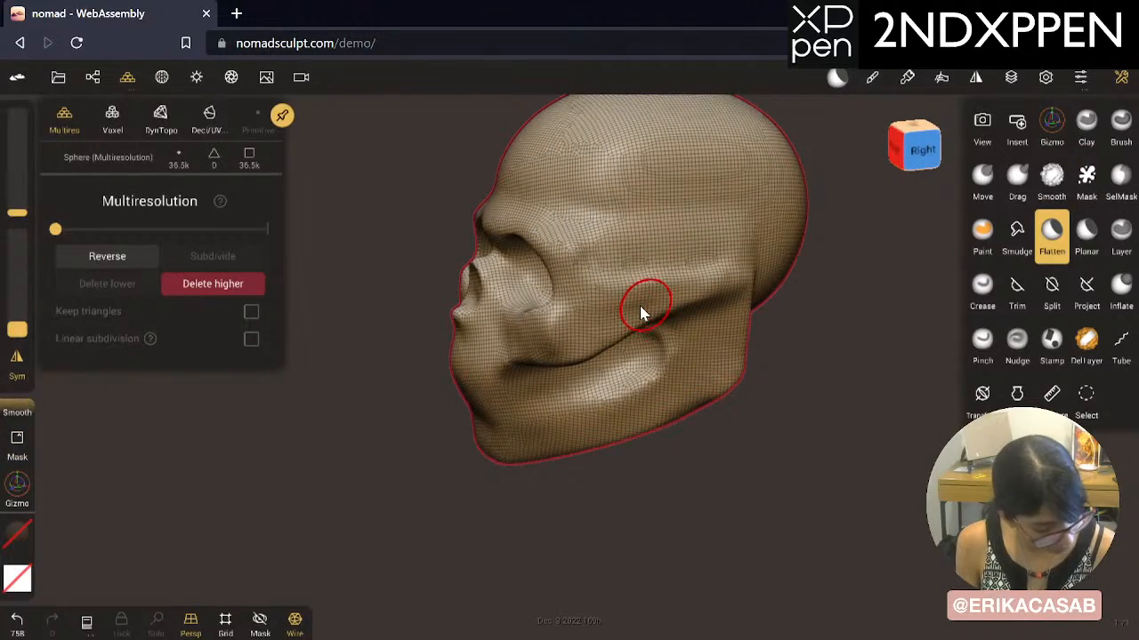
pyautogui.press('x')
pyautogui.moveTo(710, 289)
pyautogui.mouseDown()
pyautogui.moveTo(595, 311)
pyautogui.moveTo(614, 307)
pyautogui.mouseUp()
pyautogui.moveTo(13, 290); pyautogui.dragTo(13, 351)
pyautogui.moveTo(710, 294)
pyautogui.mouseDown()
pyautogui.moveTo(608, 304)
pyautogui.moveTo(579, 333)
pyautogui.mouseUp()
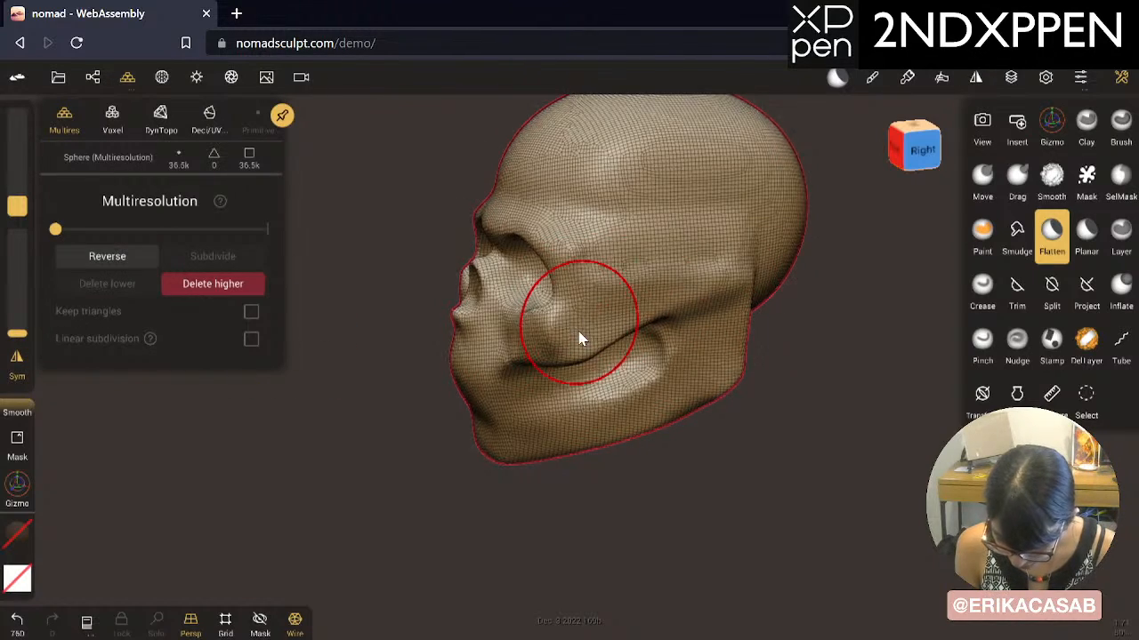
pyautogui.moveTo(571, 237); pyautogui.dragTo(574, 365)
pyautogui.moveTo(831, 472); pyautogui.dragTo(917, 491)
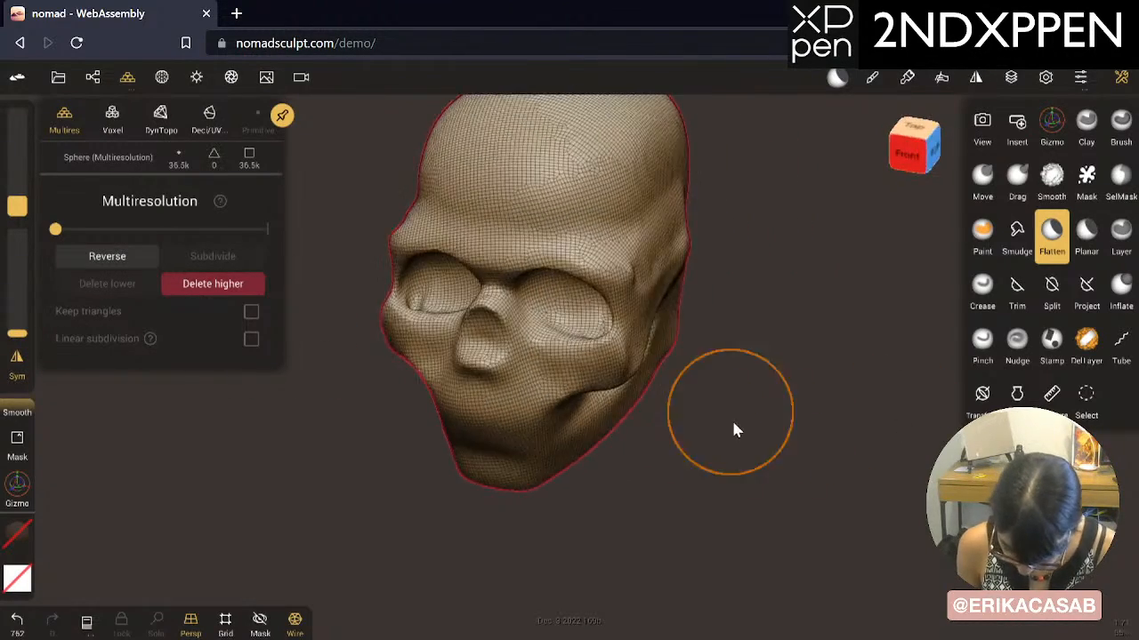
pyautogui.moveTo(733, 421); pyautogui.dragTo(745, 490)
pyautogui.moveTo(635, 422)
pyautogui.mouseDown()
pyautogui.moveTo(586, 424)
pyautogui.moveTo(624, 414)
pyautogui.mouseUp()
pyautogui.hotkey('ctrl', 'z')
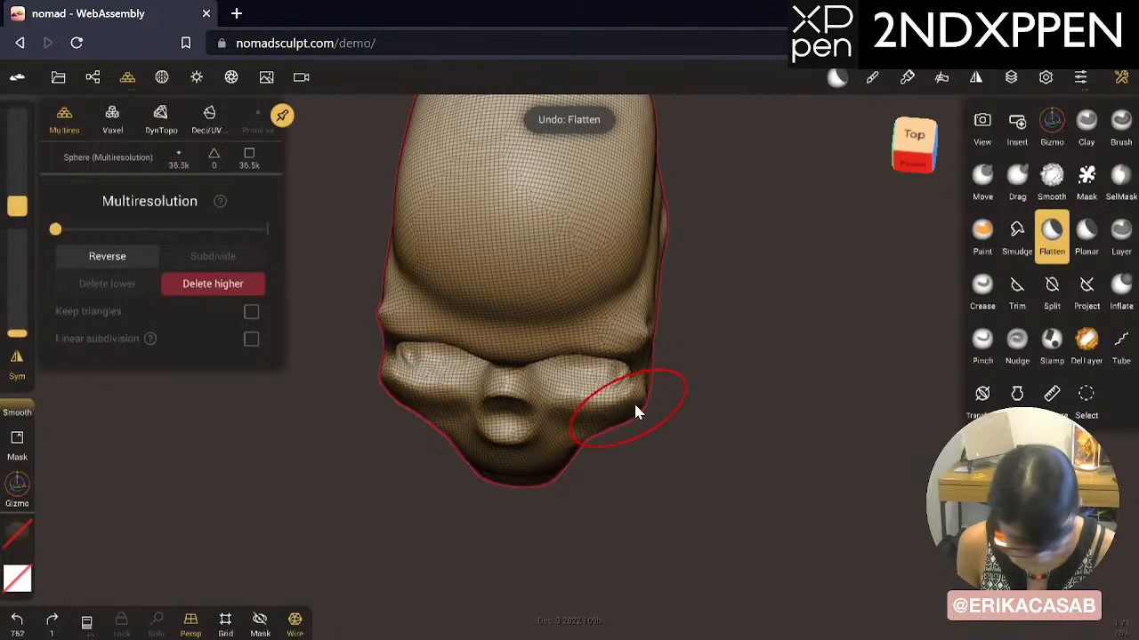
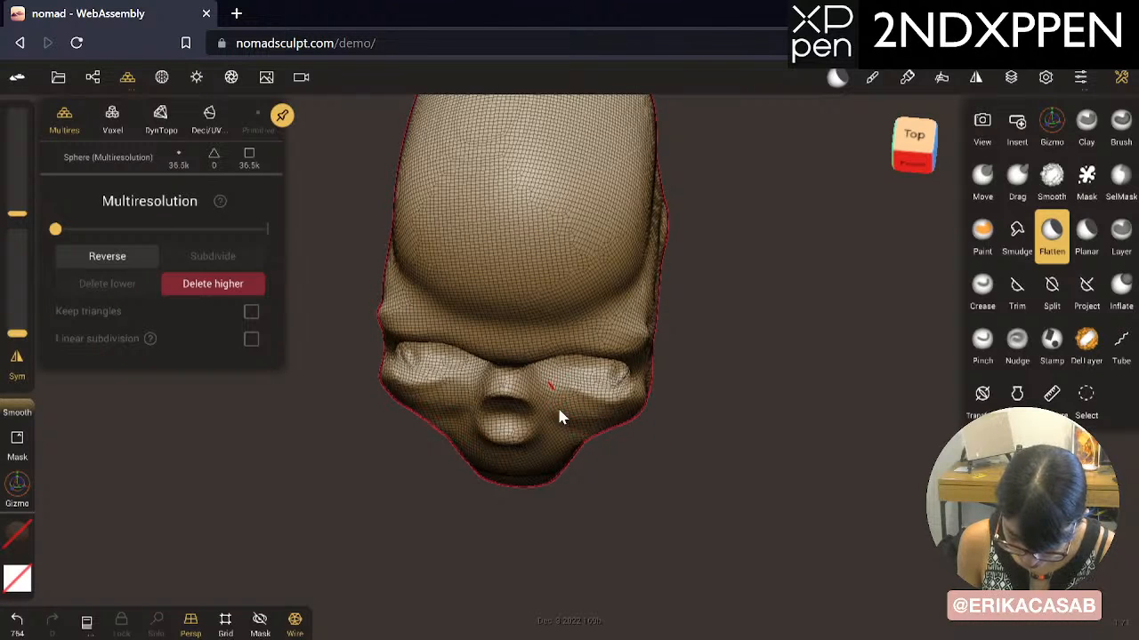
# Step: Hide the wireframe and smooth the upper cheek between the nose opening and the cheekbone
pyautogui.click(294, 620)
pyautogui.moveTo(709, 519); pyautogui.dragTo(671, 403)
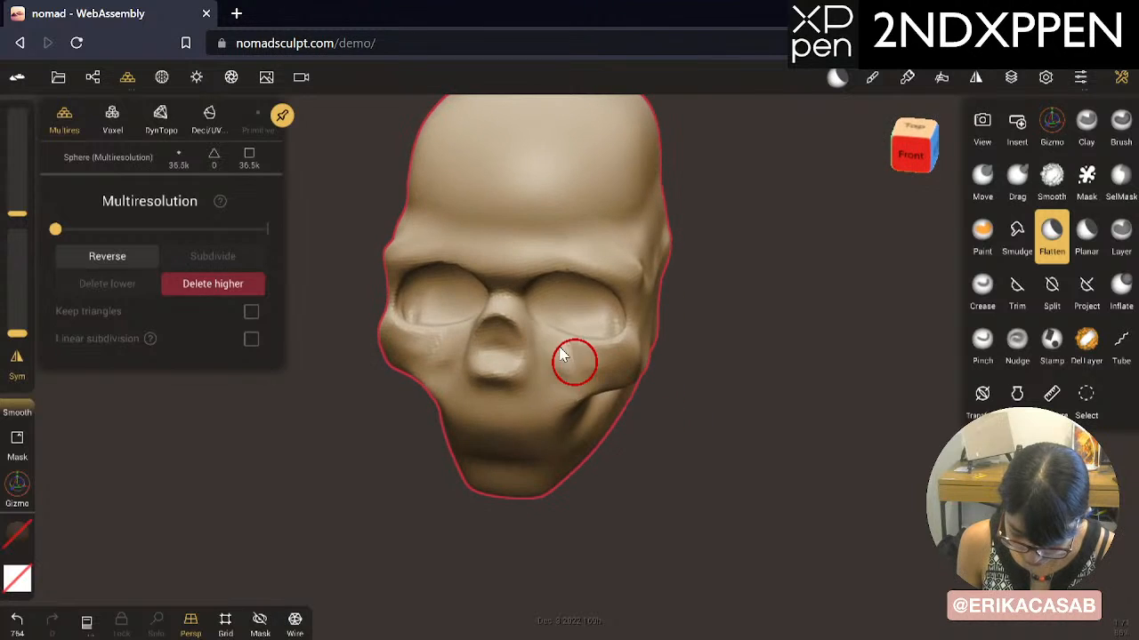
pyautogui.keyDown('shift'); pyautogui.moveTo(566, 346); pyautogui.dragTo(577, 354); pyautogui.keyUp('shift')
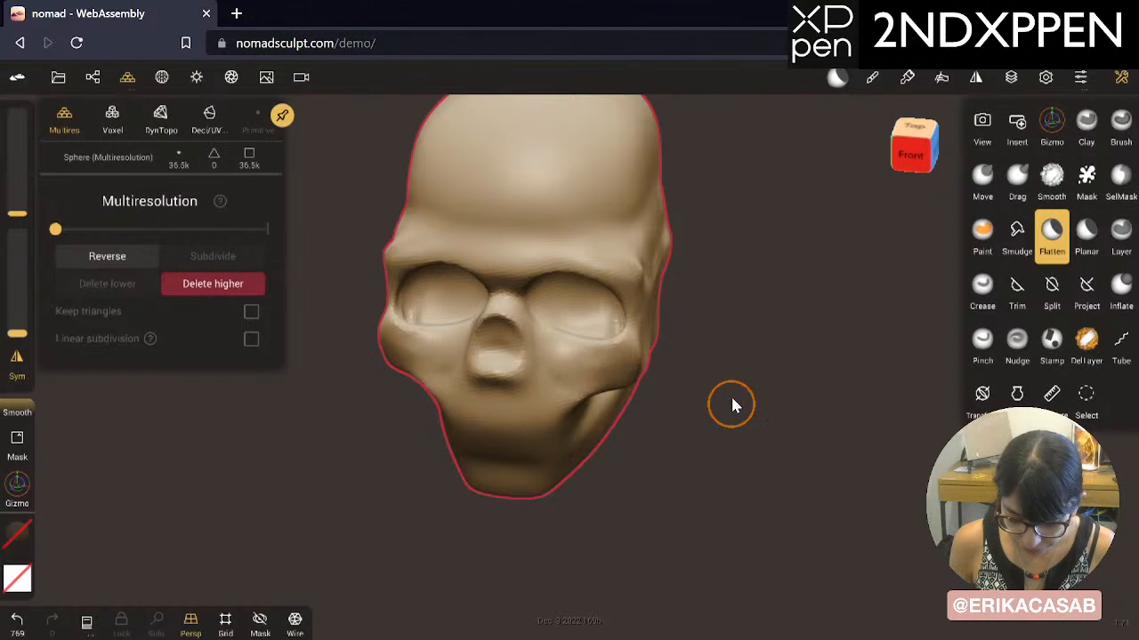
# Step: Build up the brow ridges above the eye sockets with the Clay brush at a reduced brush size
pyautogui.moveTo(717, 340); pyautogui.dragTo(705, 361)
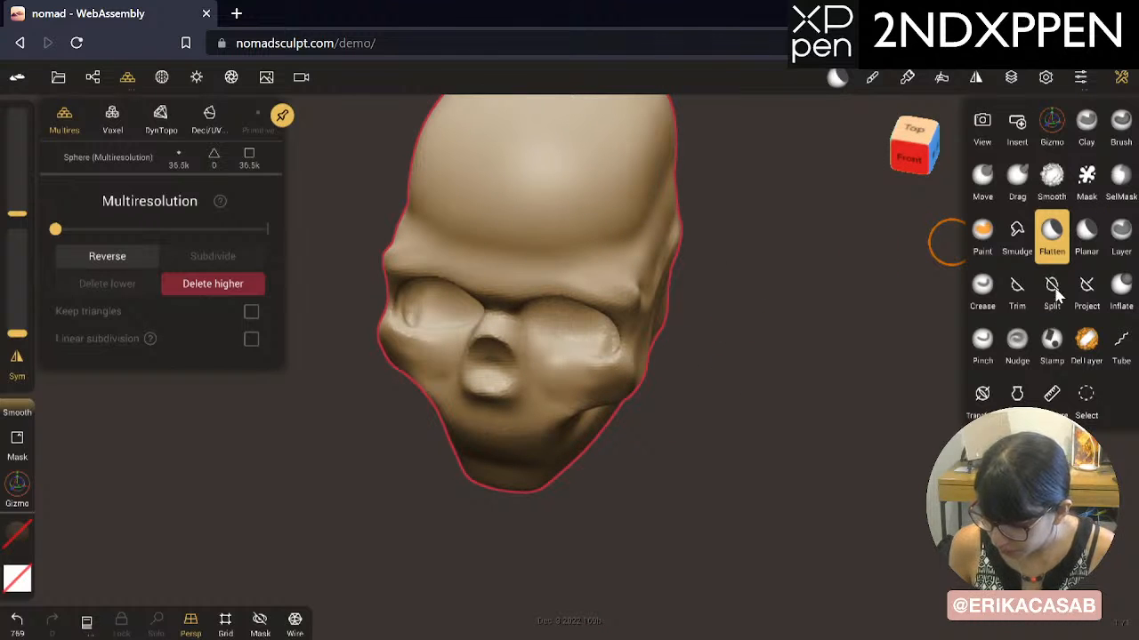
pyautogui.click(1090, 140)
pyautogui.moveTo(539, 264); pyautogui.dragTo(615, 276)
pyautogui.hotkey('ctrl', 'z')
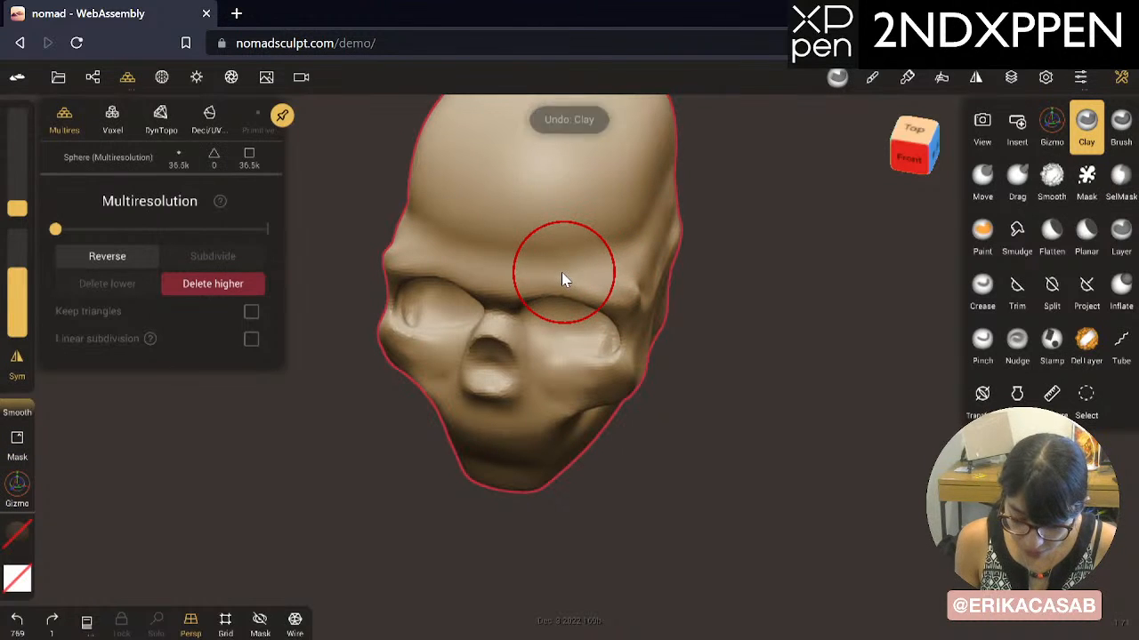
pyautogui.press('x')
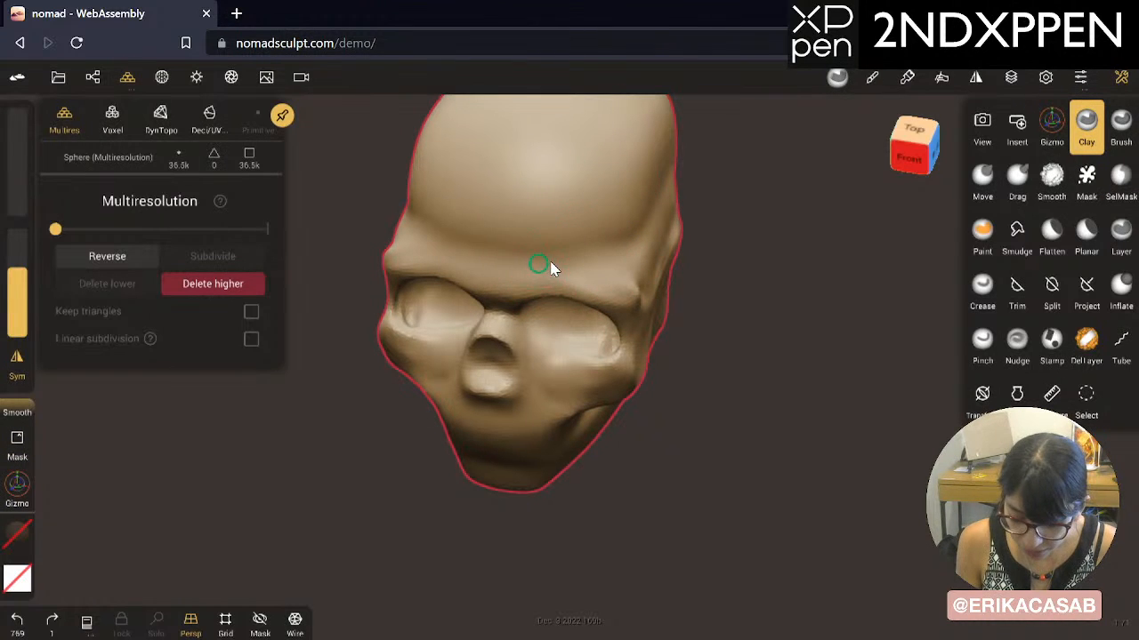
pyautogui.moveTo(531, 268); pyautogui.dragTo(615, 301)
pyautogui.hotkey('ctrl', 'z')
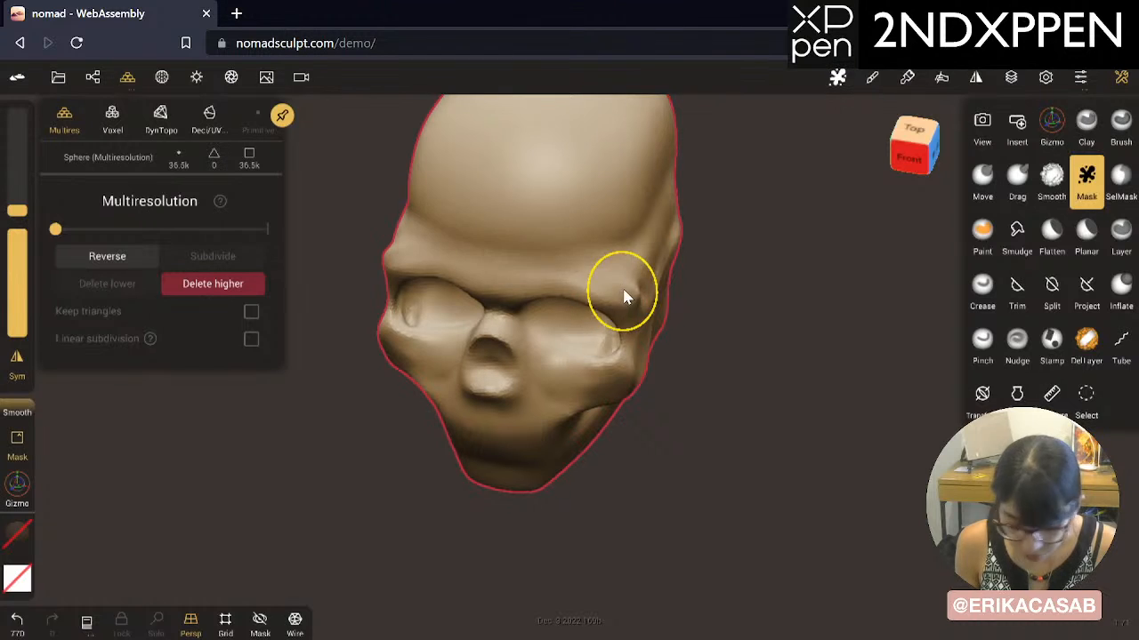
pyautogui.press('x')
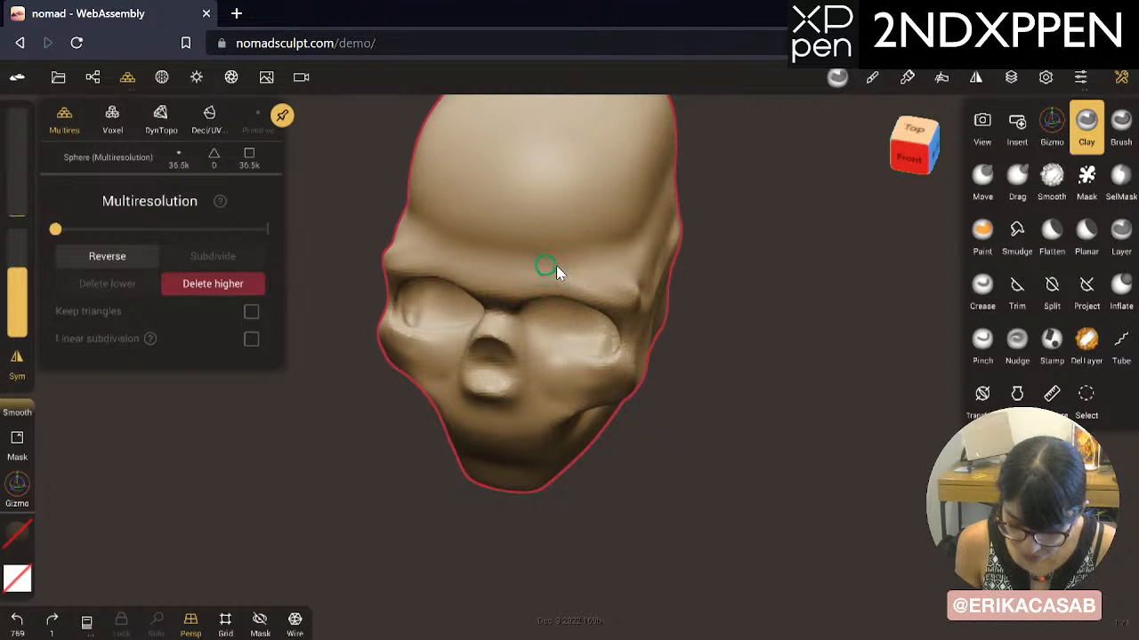
pyautogui.moveTo(533, 274); pyautogui.dragTo(621, 293)
pyautogui.hotkey('ctrl', 'z')
pyautogui.moveTo(534, 279)
pyautogui.mouseDown()
pyautogui.moveTo(597, 272)
pyautogui.moveTo(622, 293)
pyautogui.mouseUp()
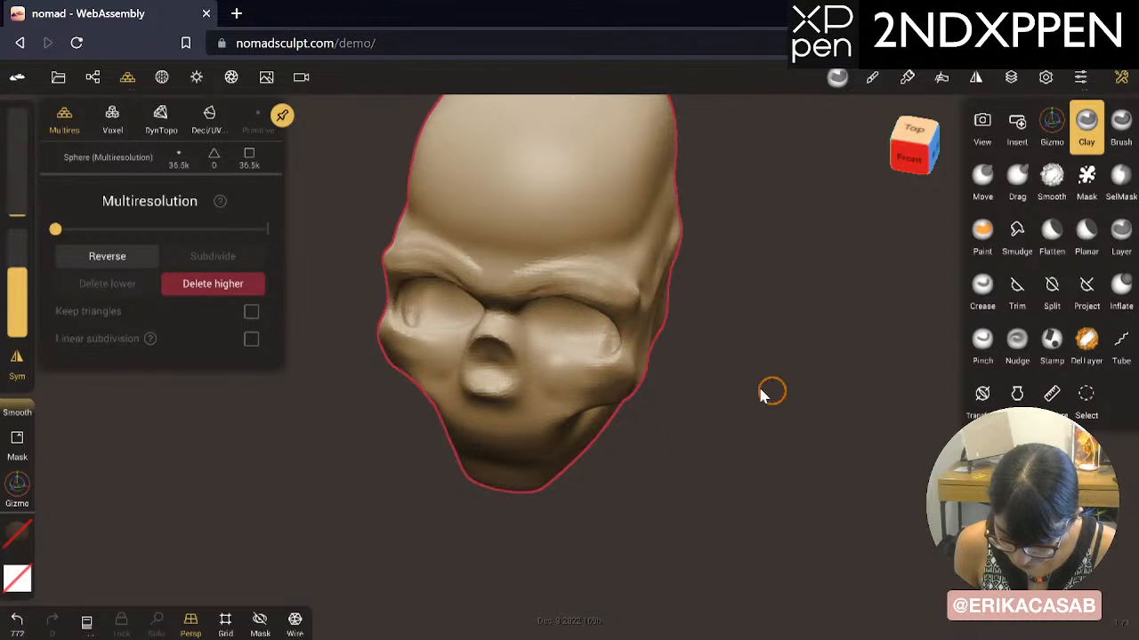
# Step: Soften the inner end of the brow ridge above the nose with the Smooth brush
pyautogui.moveTo(771, 394)
pyautogui.mouseDown()
pyautogui.moveTo(610, 307)
pyautogui.moveTo(545, 307)
pyautogui.mouseUp()
pyautogui.keyDown('shift'); pyautogui.moveTo(567, 242); pyautogui.dragTo(498, 234); pyautogui.keyUp('shift')
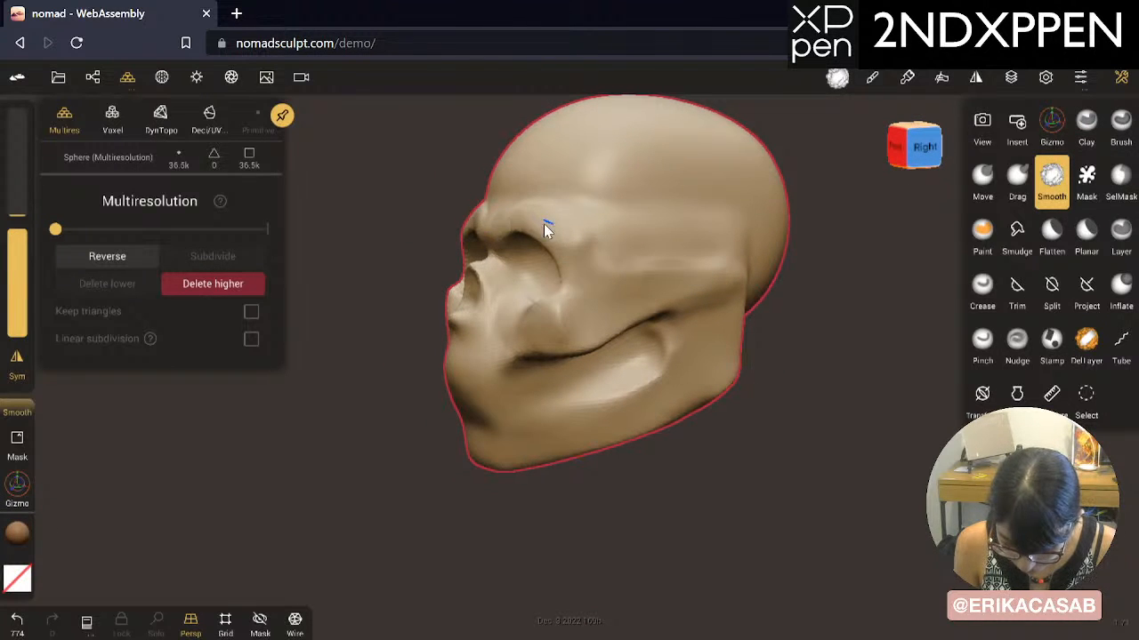
pyautogui.hotkey('ctrl', 'z')
pyautogui.moveTo(766, 455); pyautogui.dragTo(917, 487)
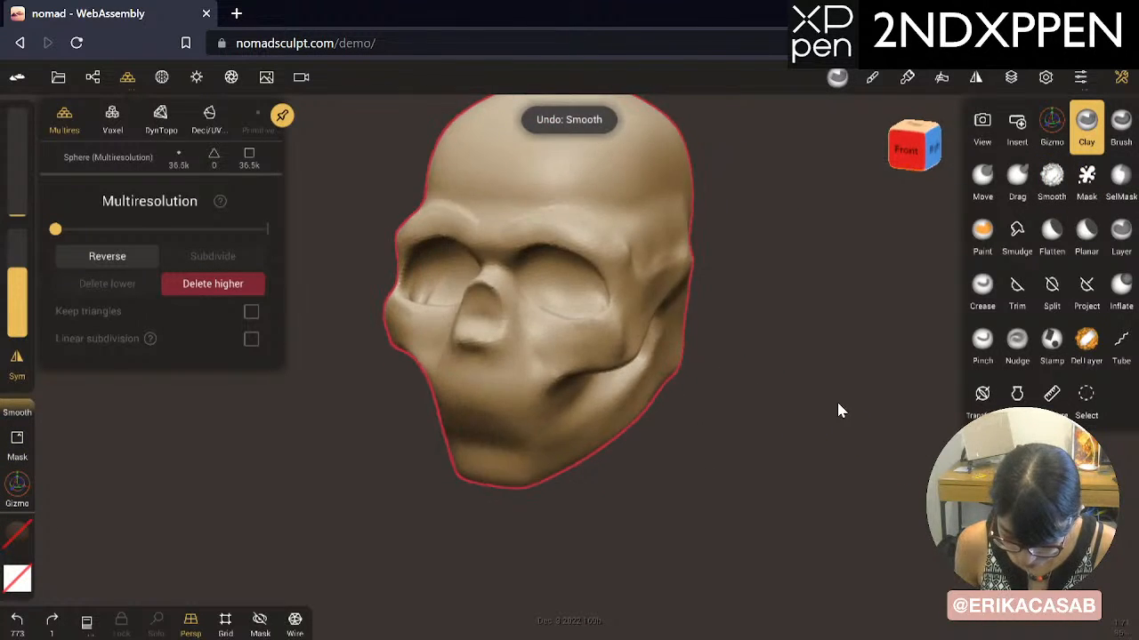
pyautogui.moveTo(836, 399); pyautogui.dragTo(913, 373)
pyautogui.click(1052, 235)
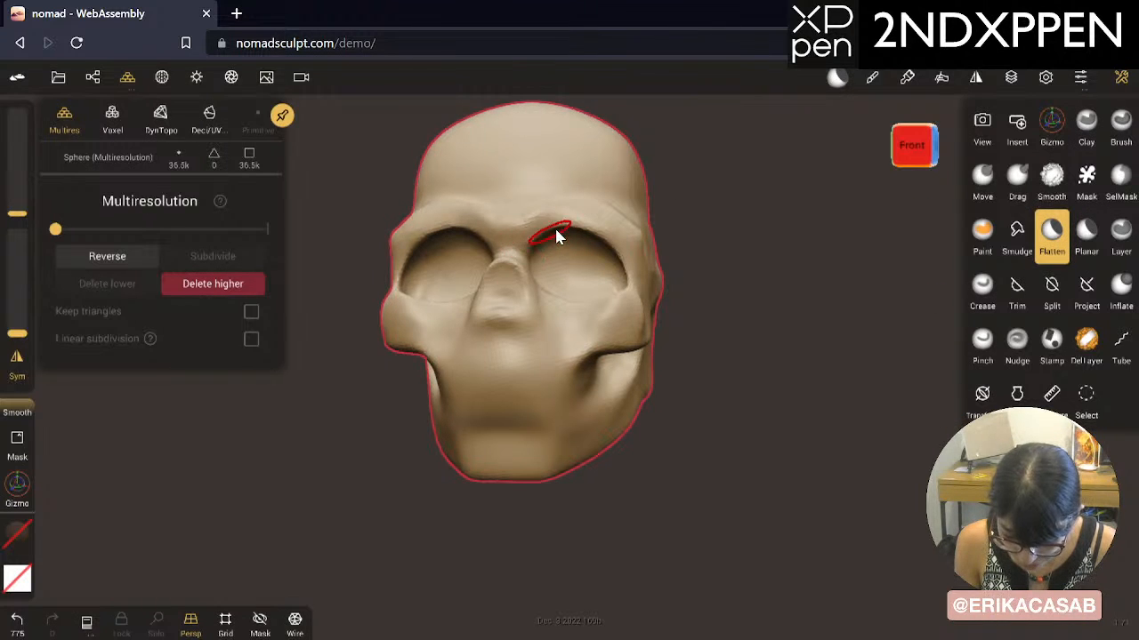
pyautogui.hotkey('ctrl', 'z')
pyautogui.keyDown('shift'); pyautogui.moveTo(521, 237); pyautogui.dragTo(518, 238); pyautogui.keyUp('shift')
# Step: Smooth and flatten the outer rim of the eye socket down toward the cheekbone
pyautogui.moveTo(821, 298)
pyautogui.mouseDown()
pyautogui.moveTo(752, 378)
pyautogui.moveTo(471, 363)
pyautogui.mouseUp()
pyautogui.keyDown('shift'); pyautogui.moveTo(576, 271); pyautogui.dragTo(534, 258); pyautogui.keyUp('shift')
pyautogui.click(1056, 251)
pyautogui.click(560, 294)
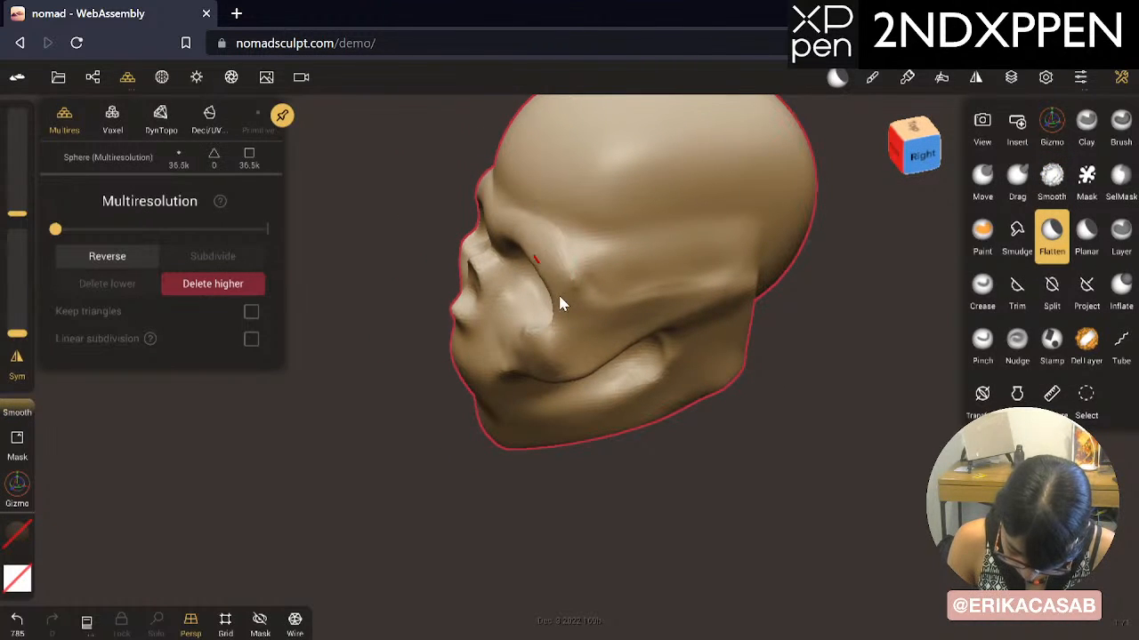
pyautogui.moveTo(559, 299)
pyautogui.mouseDown()
pyautogui.moveTo(533, 269)
pyautogui.moveTo(560, 311)
pyautogui.mouseUp()
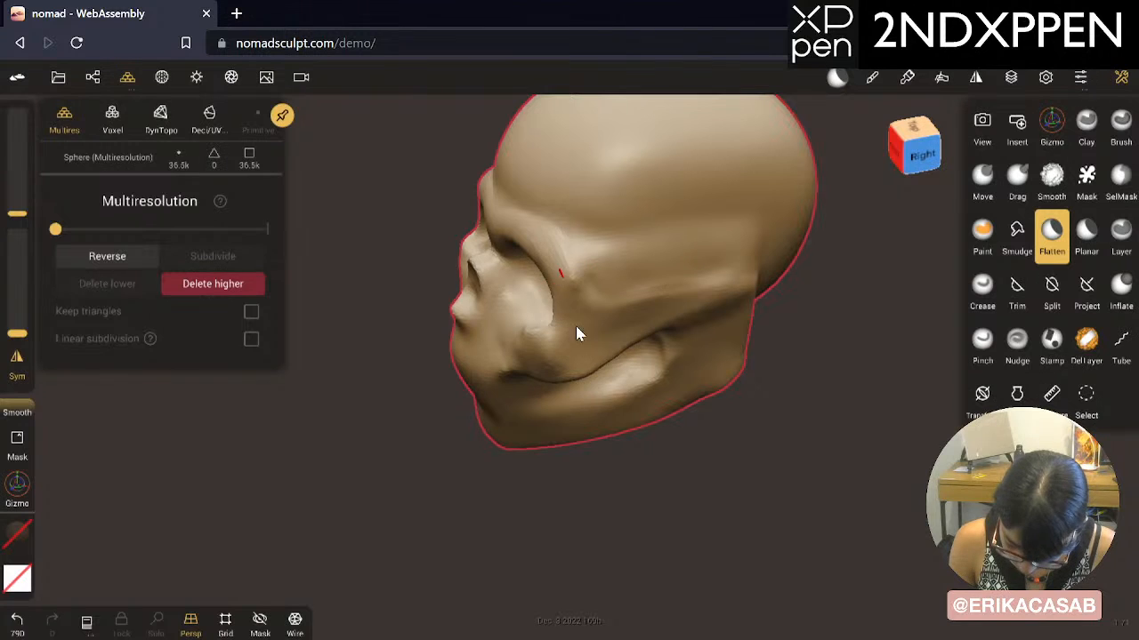
pyautogui.moveTo(597, 346)
pyautogui.mouseDown(button='right')
pyautogui.moveTo(676, 374)
pyautogui.moveTo(613, 394)
pyautogui.moveTo(636, 392)
pyautogui.mouseUp(button='right')
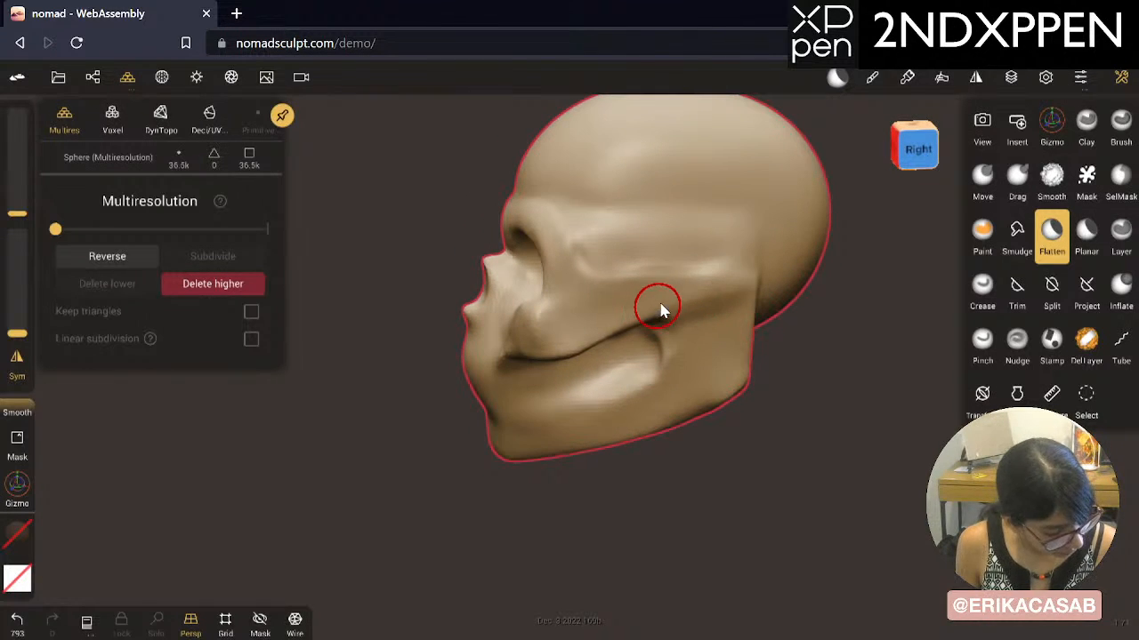
# Step: Flatten the zygomatic arch along its length from the cheekbone to the rear of the jaw
pyautogui.moveTo(643, 291)
pyautogui.mouseDown()
pyautogui.moveTo(737, 285)
pyautogui.moveTo(661, 296)
pyautogui.moveTo(712, 285)
pyautogui.mouseUp()
pyautogui.hotkey('ctrl', 'z')
pyautogui.moveTo(587, 300); pyautogui.dragTo(756, 286)
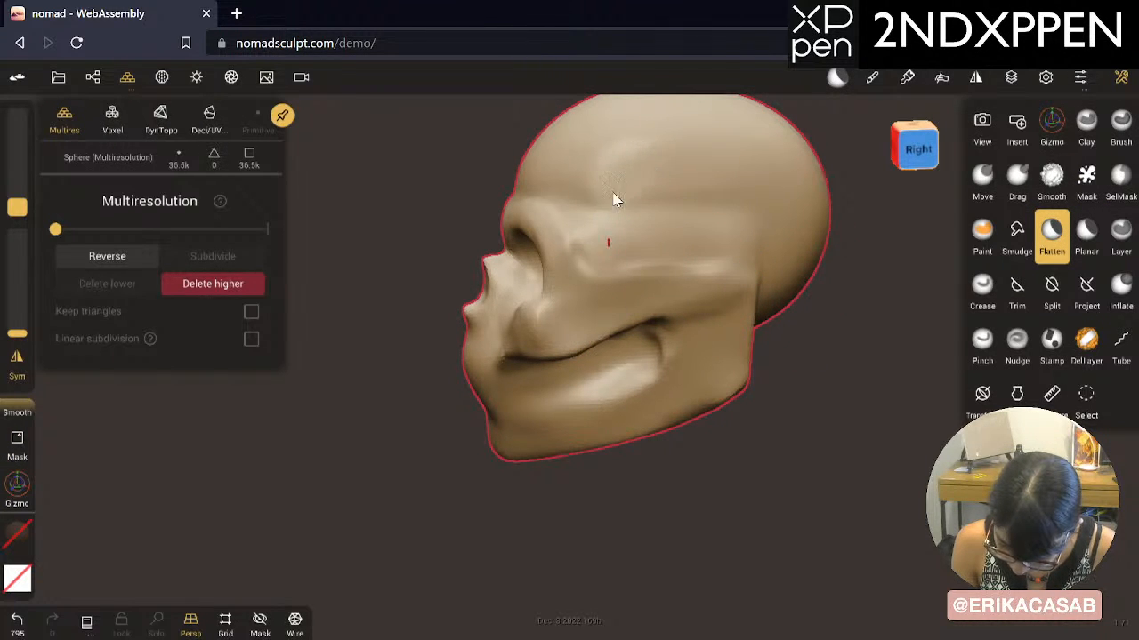
# Step: Flatten the temple above the zygomatic arch with a large brush and smooth the area into the forehead
pyautogui.moveTo(650, 234); pyautogui.dragTo(704, 196)
pyautogui.moveTo(604, 234)
pyautogui.mouseDown()
pyautogui.moveTo(679, 185)
pyautogui.moveTo(704, 188)
pyautogui.mouseUp()
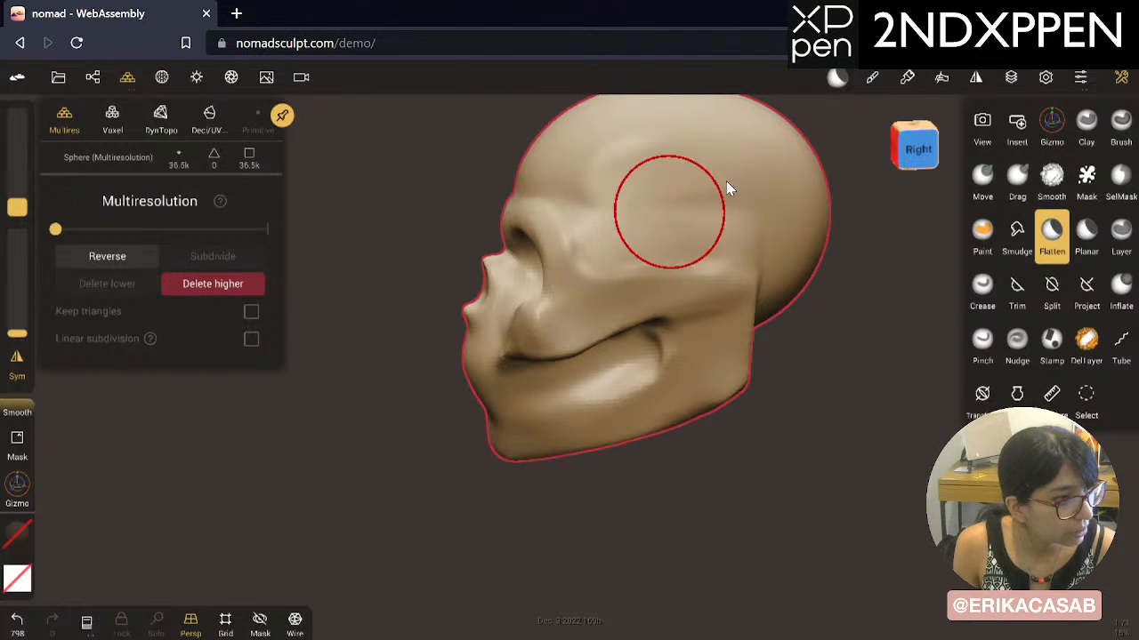
pyautogui.moveTo(646, 222); pyautogui.dragTo(749, 188)
pyautogui.keyDown('shift'); pyautogui.moveTo(667, 236); pyautogui.dragTo(737, 194); pyautogui.keyUp('shift')
pyautogui.moveTo(673, 237)
pyautogui.keyDown('shift'); pyautogui.mouseDown()
pyautogui.moveTo(742, 212)
pyautogui.moveTo(700, 186)
pyautogui.moveTo(706, 178)
pyautogui.mouseUp(); pyautogui.keyUp('shift')
pyautogui.keyDown('shift'); pyautogui.moveTo(634, 233); pyautogui.dragTo(694, 152); pyautogui.keyUp('shift')
pyautogui.keyDown('shift'); pyautogui.moveTo(617, 236); pyautogui.dragTo(593, 178); pyautogui.keyUp('shift')
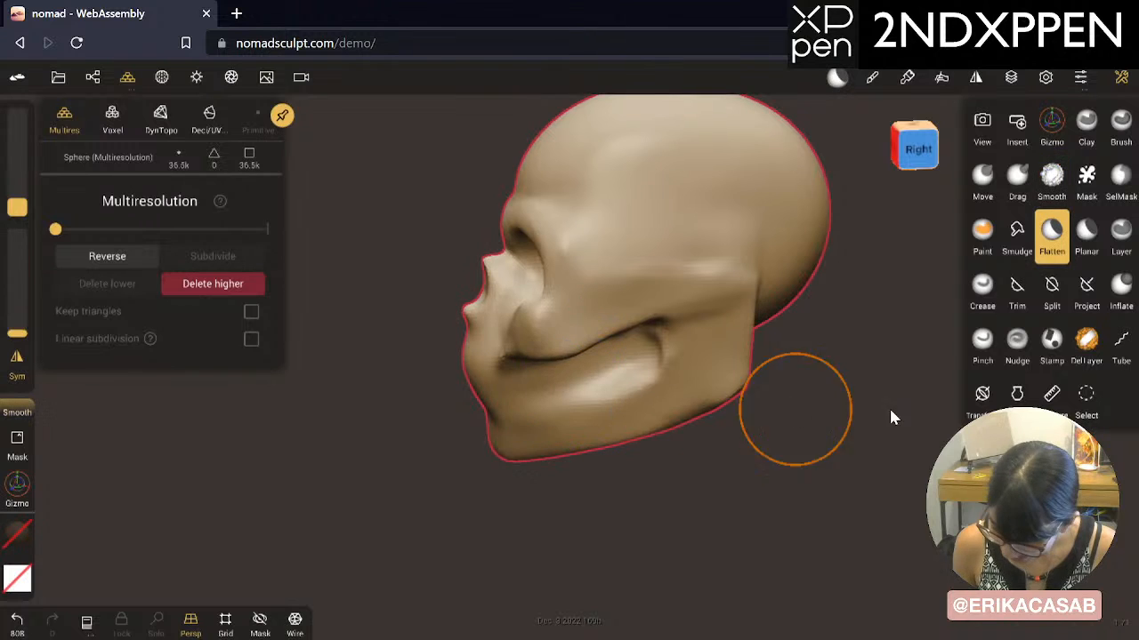
pyautogui.moveTo(856, 464)
pyautogui.mouseDown()
pyautogui.moveTo(813, 444)
pyautogui.moveTo(770, 485)
pyautogui.moveTo(767, 382)
pyautogui.moveTo(788, 287)
pyautogui.moveTo(824, 516)
pyautogui.moveTo(765, 374)
pyautogui.mouseUp()
pyautogui.moveTo(735, 311)
pyautogui.keyDown('shift'); pyautogui.mouseDown()
pyautogui.moveTo(630, 322)
pyautogui.moveTo(773, 283)
pyautogui.mouseUp(); pyautogui.keyUp('shift')
pyautogui.hotkey('ctrl', 'z')
# Step: Push the cheekbone and zygomatic arch outward with the Move brush, checking from above and below
pyautogui.moveTo(794, 356)
pyautogui.mouseDown()
pyautogui.moveTo(833, 426)
pyautogui.moveTo(833, 457)
pyautogui.mouseUp()
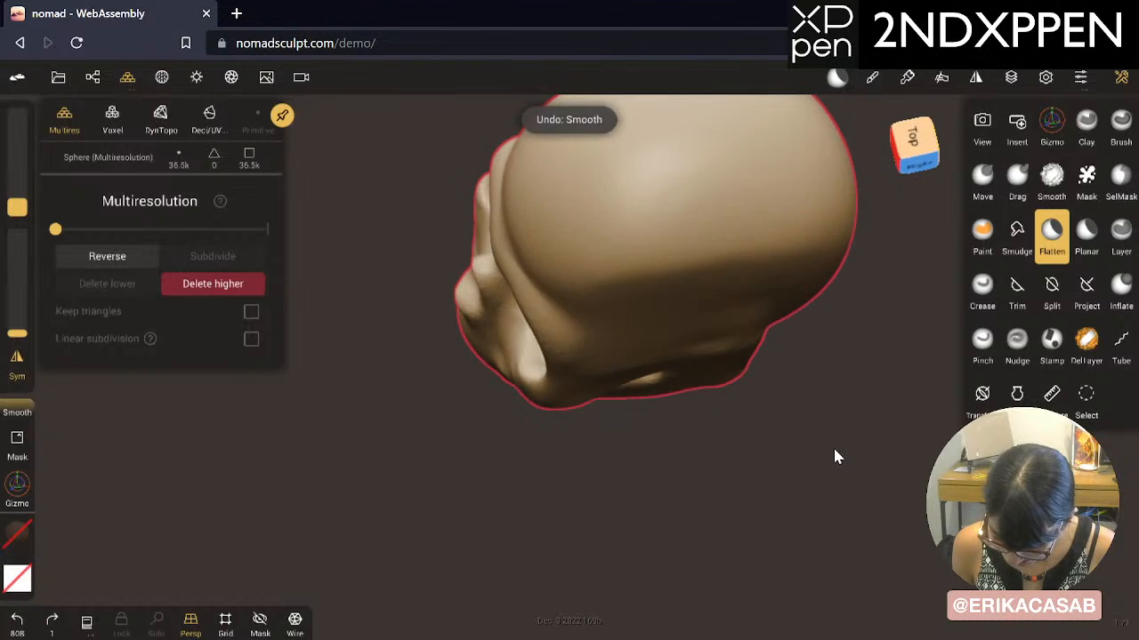
pyautogui.click(989, 182)
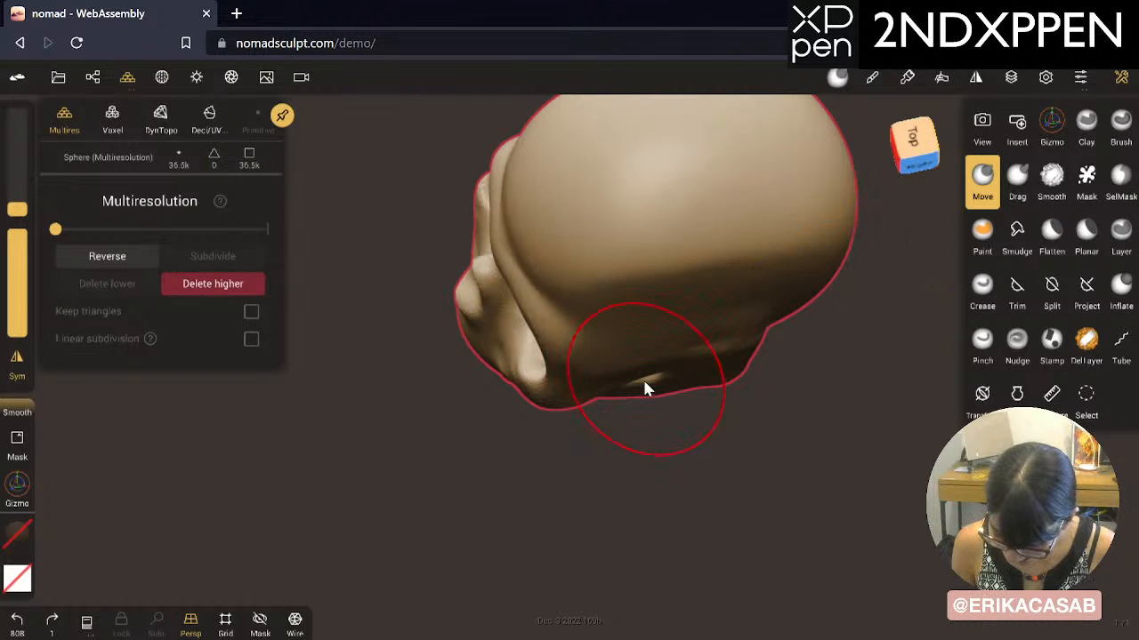
pyautogui.moveTo(721, 465)
pyautogui.mouseDown()
pyautogui.moveTo(780, 320)
pyautogui.moveTo(677, 178)
pyautogui.moveTo(808, 300)
pyautogui.moveTo(797, 183)
pyautogui.mouseUp()
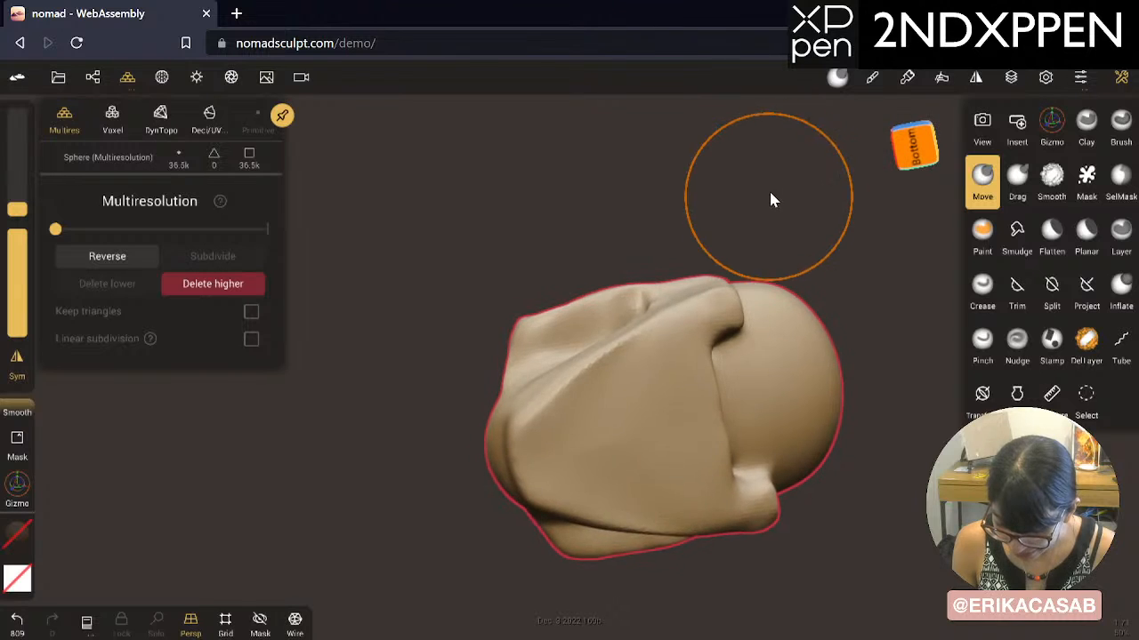
pyautogui.moveTo(555, 317); pyautogui.dragTo(553, 304)
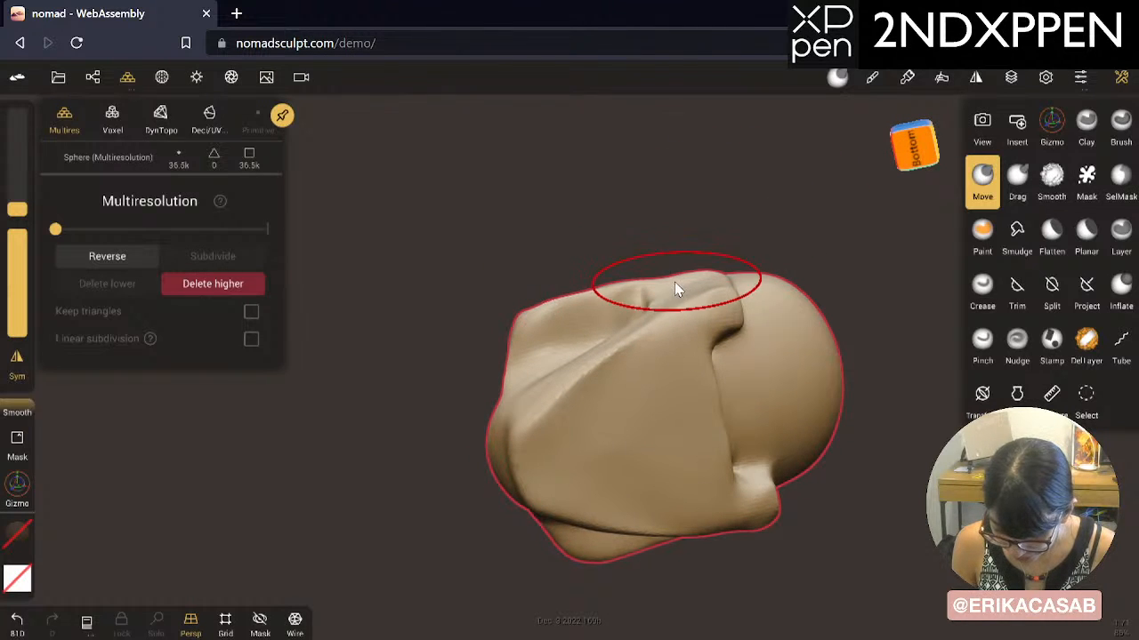
pyautogui.moveTo(674, 283); pyautogui.dragTo(732, 292)
pyautogui.hotkey('ctrl', 'z')
# Step: Flatten the side of the zygomatic arch from its rear end forward to the cheekbone
pyautogui.click(1053, 237)
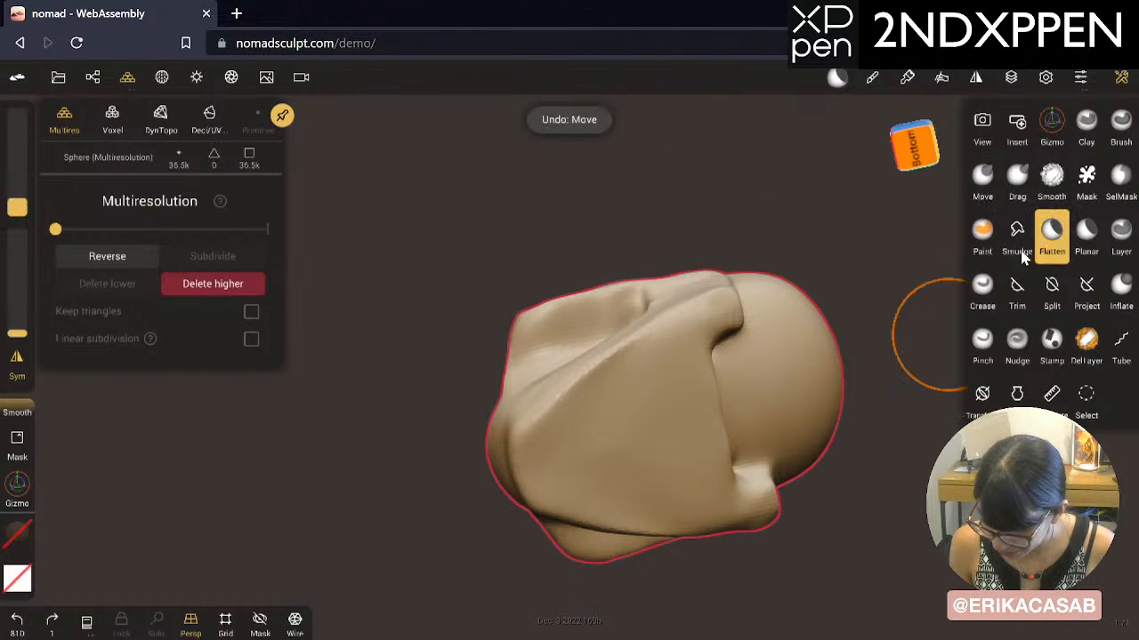
pyautogui.moveTo(816, 212); pyautogui.dragTo(860, 411)
pyautogui.moveTo(741, 290); pyautogui.dragTo(520, 341)
pyautogui.hotkey('ctrl', 'z')
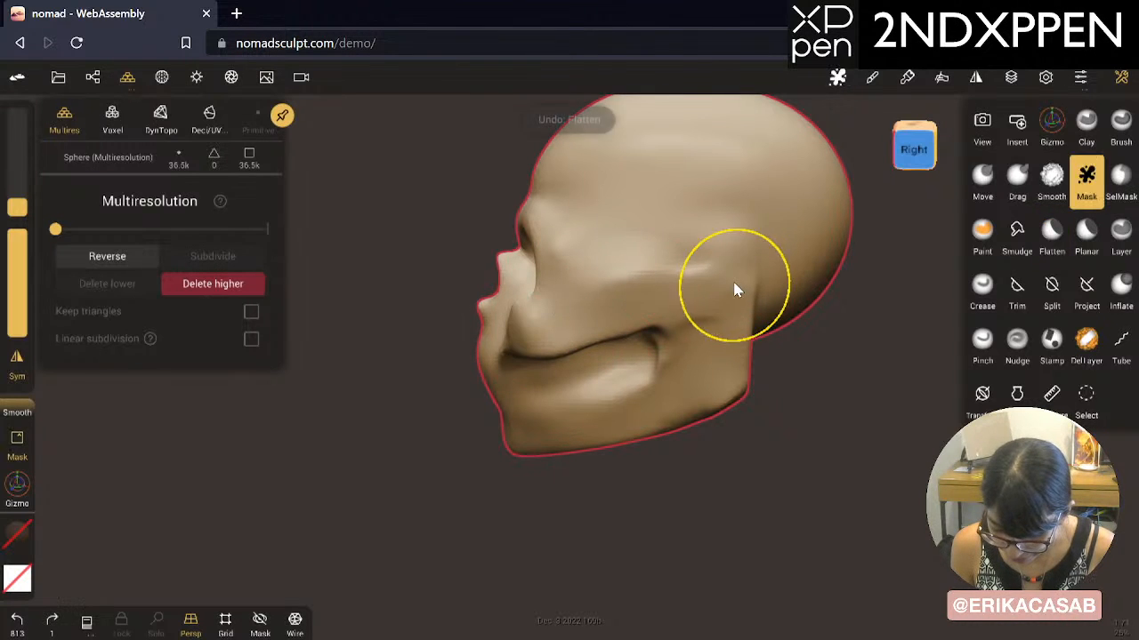
pyautogui.moveTo(728, 288); pyautogui.dragTo(472, 352)
pyautogui.moveTo(765, 439)
pyautogui.mouseDown()
pyautogui.moveTo(592, 299)
pyautogui.moveTo(586, 262)
pyautogui.moveTo(653, 475)
pyautogui.moveTo(813, 488)
pyautogui.moveTo(864, 460)
pyautogui.moveTo(718, 274)
pyautogui.mouseUp()
pyautogui.hotkey('ctrl', 'z')
pyautogui.moveTo(735, 404)
pyautogui.mouseDown()
pyautogui.moveTo(589, 228)
pyautogui.moveTo(445, 177)
pyautogui.mouseUp()
pyautogui.moveTo(683, 303); pyautogui.dragTo(533, 340)
pyautogui.hotkey('ctrl', 'z')
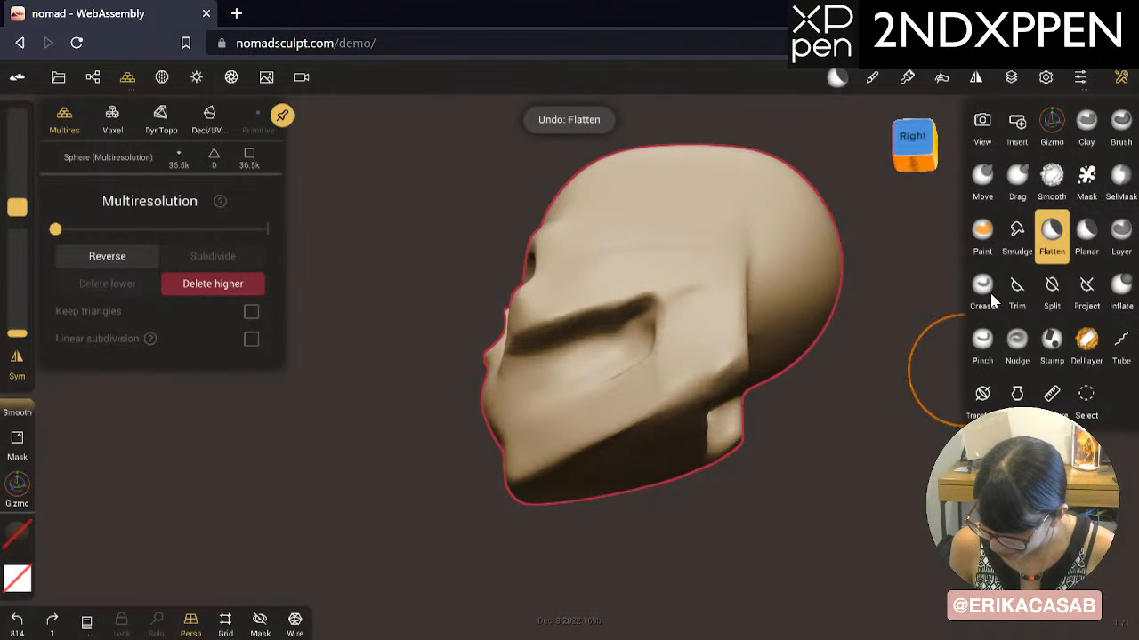
# Step: Carve a crease along the upper edge of the zygomatic arch and up behind the eye socket with the Crease brush
pyautogui.click(982, 285)
pyautogui.moveTo(856, 294); pyautogui.dragTo(936, 439)
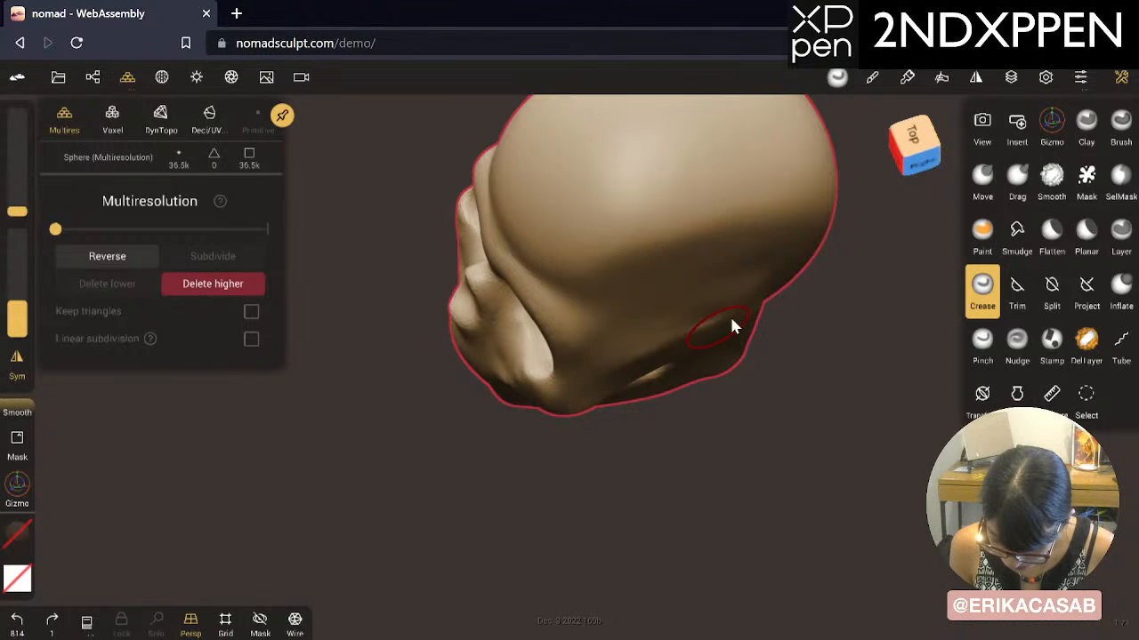
pyautogui.moveTo(732, 327); pyautogui.dragTo(564, 399)
pyautogui.hotkey('ctrl', 'z')
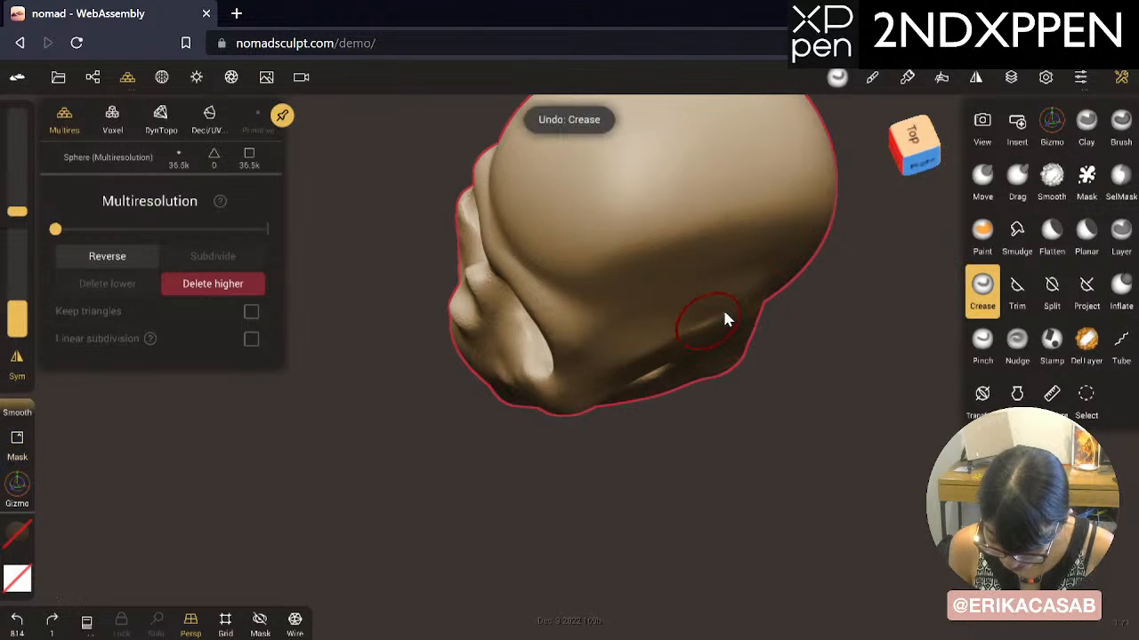
pyautogui.moveTo(722, 319)
pyautogui.mouseDown()
pyautogui.moveTo(557, 402)
pyautogui.moveTo(774, 374)
pyautogui.moveTo(698, 311)
pyautogui.mouseUp()
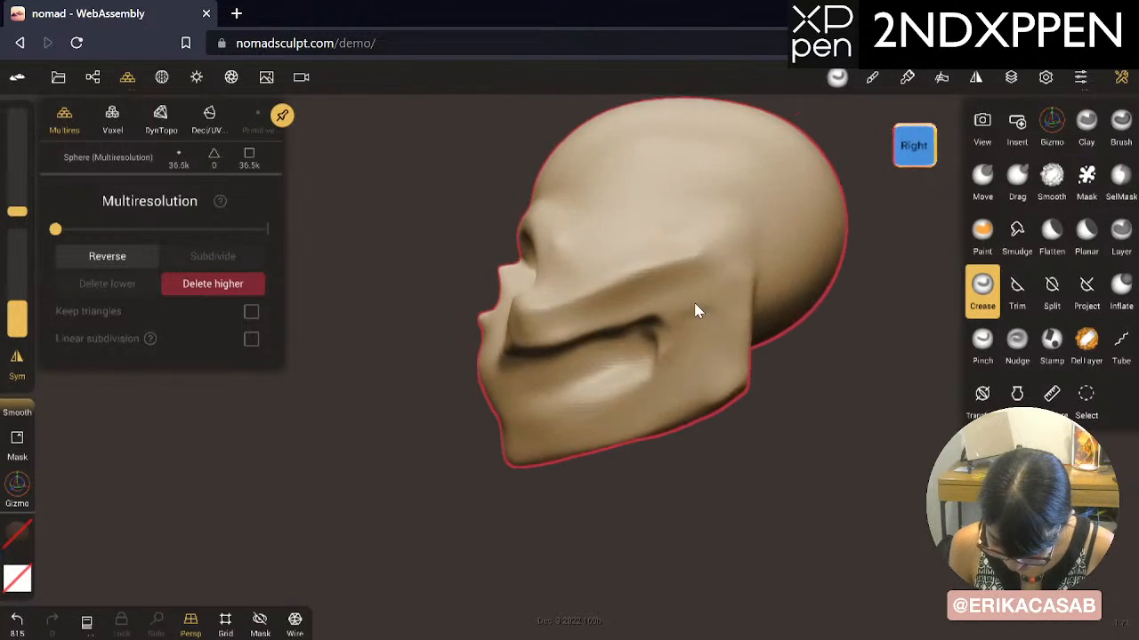
pyautogui.hotkey('ctrl', 'z')
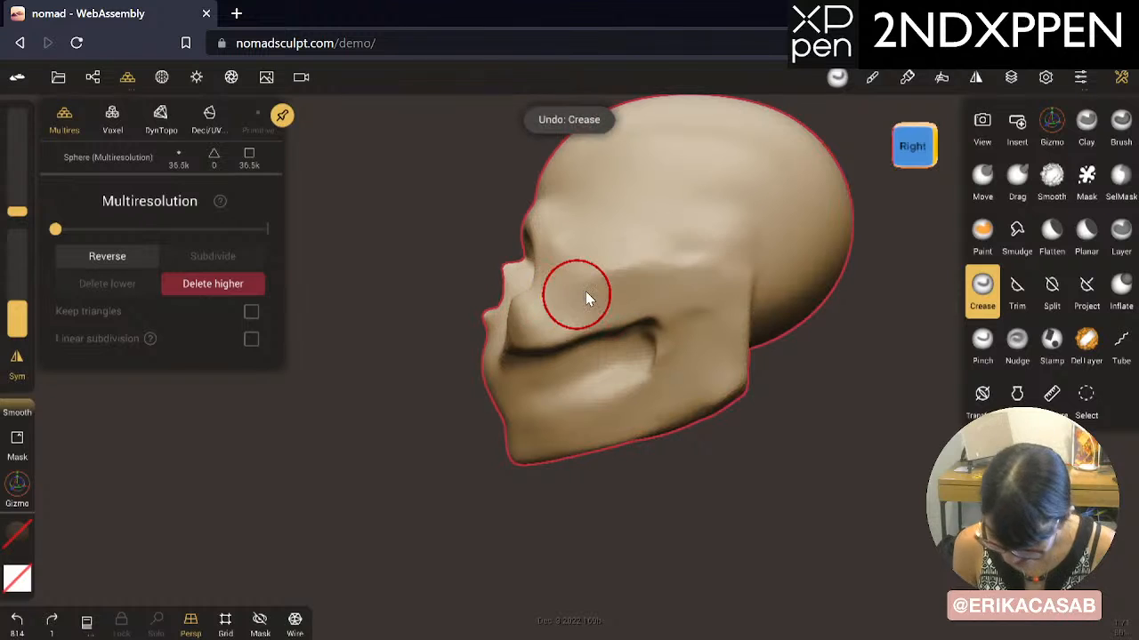
pyautogui.moveTo(562, 265); pyautogui.dragTo(728, 270)
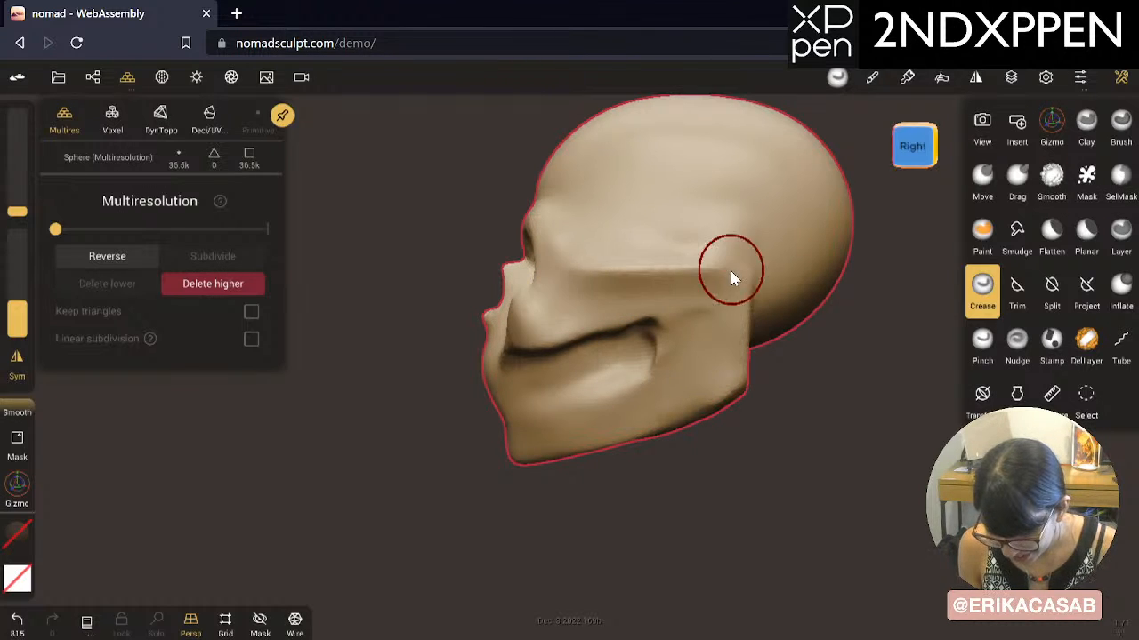
pyautogui.moveTo(570, 270); pyautogui.dragTo(557, 212)
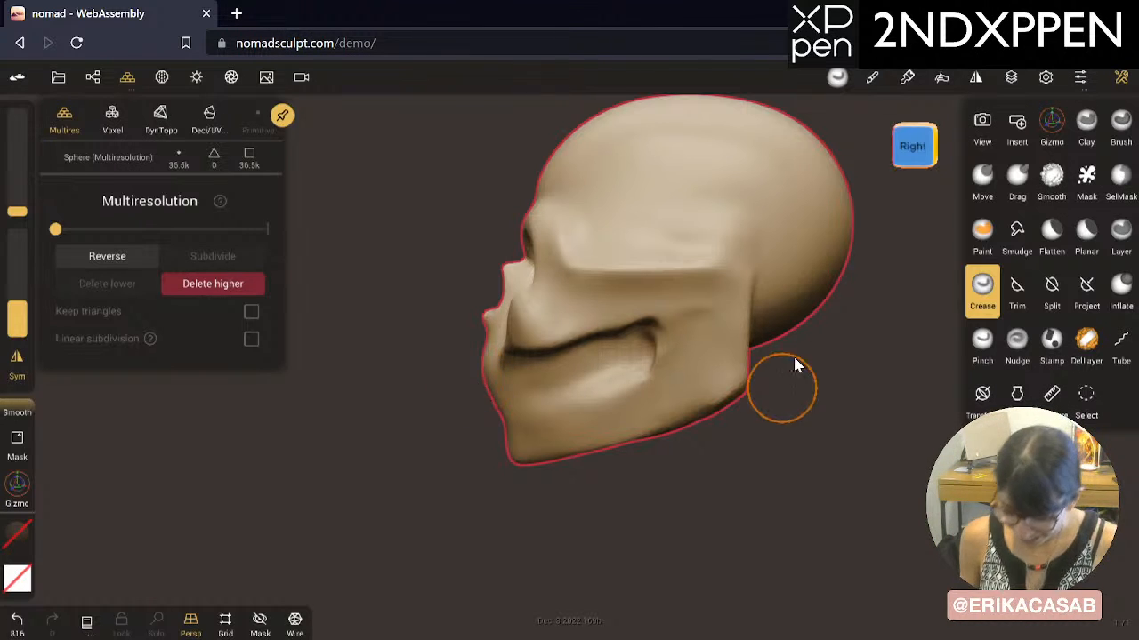
# Step: Extend the crease along the lower edge of the zygomatic arch back to its rear end with the Crease brush
pyautogui.moveTo(709, 301); pyautogui.dragTo(548, 349)
pyautogui.hotkey('ctrl', 'z')
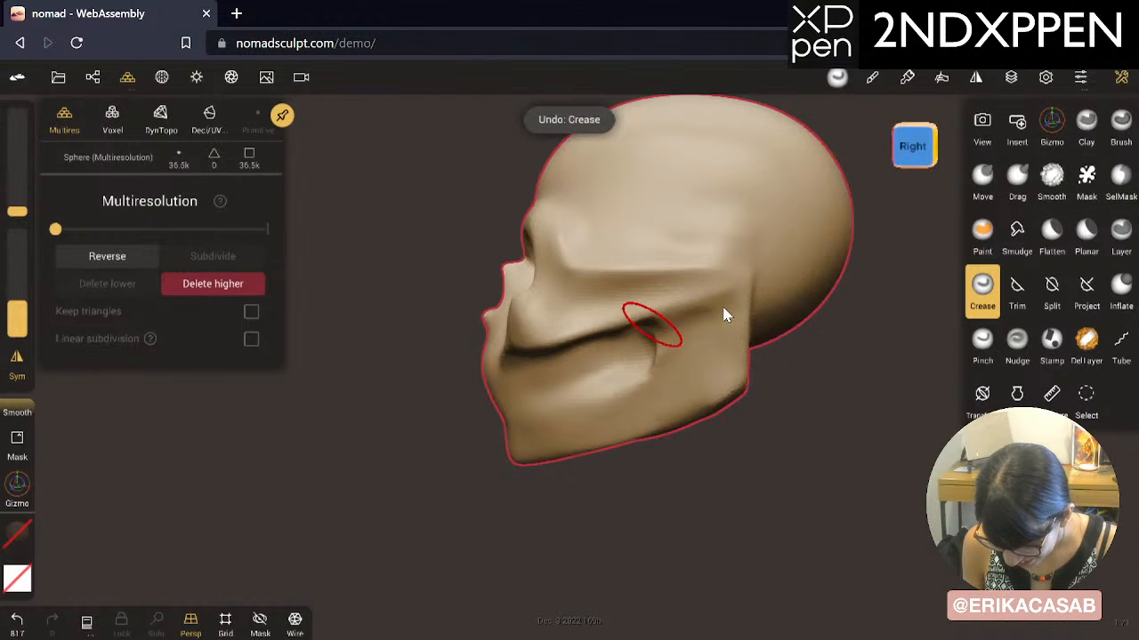
pyautogui.hotkey('ctrl', 'z')
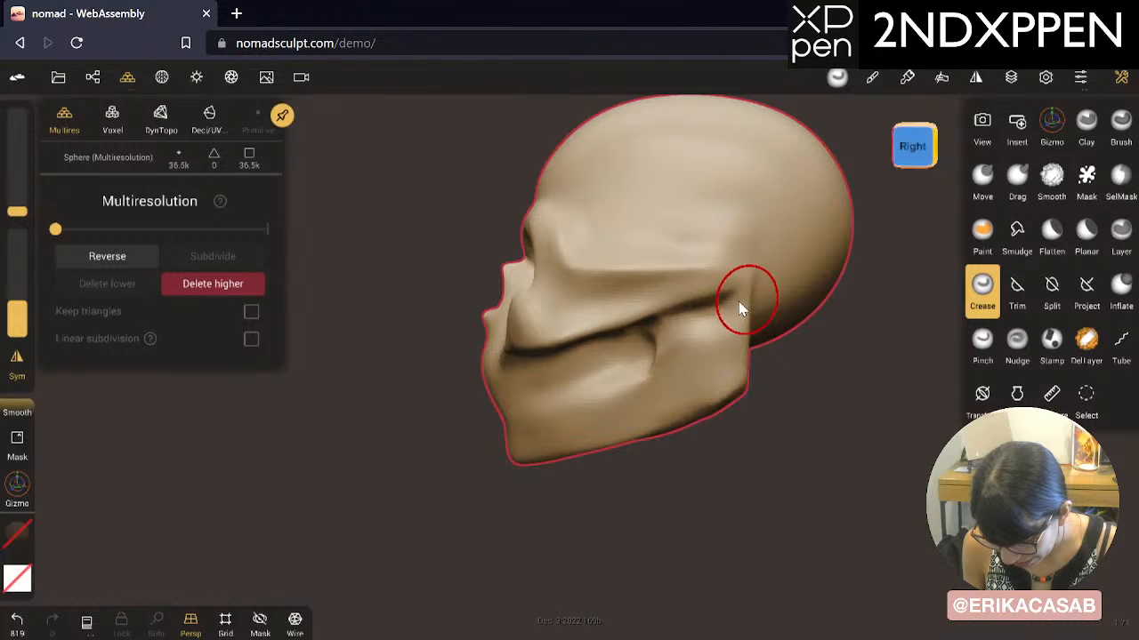
pyautogui.moveTo(740, 309); pyautogui.dragTo(653, 350)
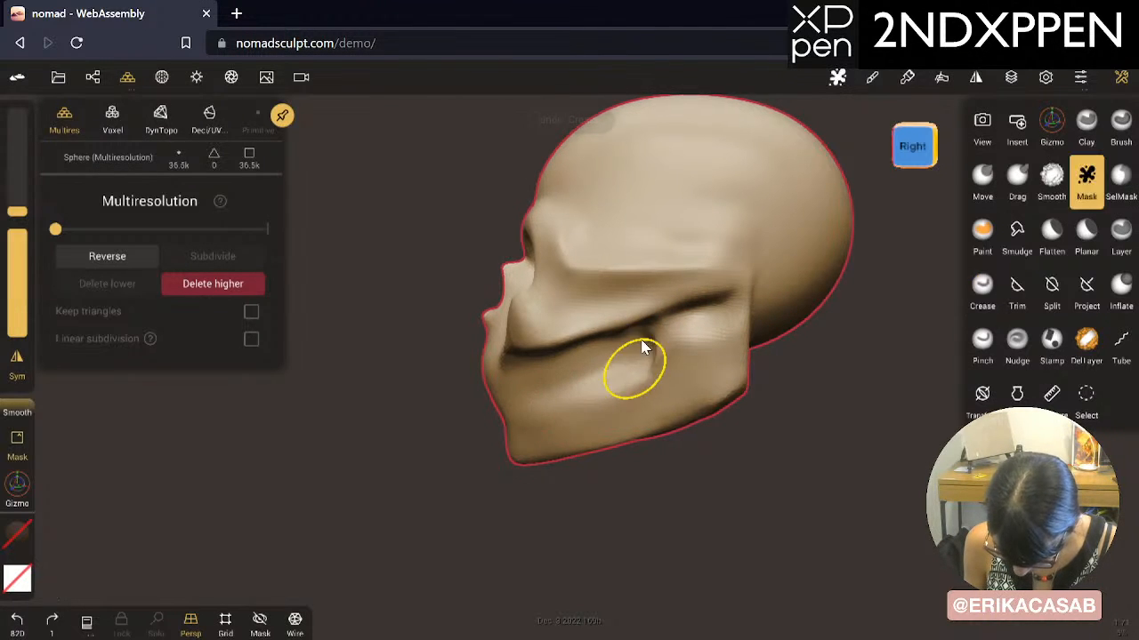
pyautogui.hotkey('ctrl', 'z')
pyautogui.hotkey('ctrl', 'z')
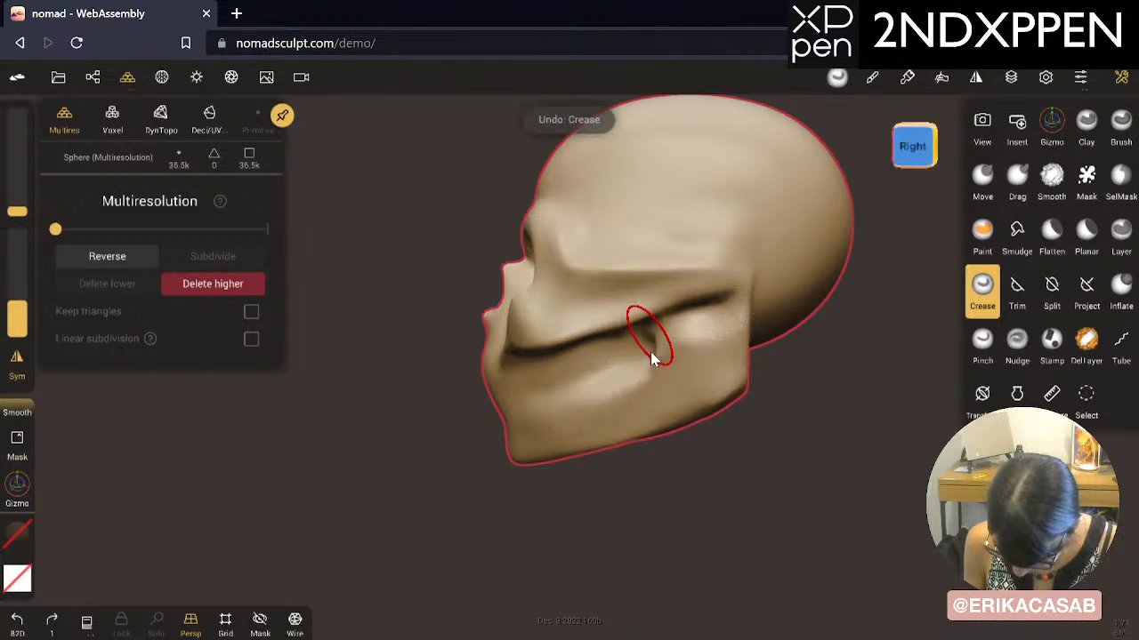
# Step: Crease the rear edge of the cheek hollow where it meets the jaw branch, undoing unwanted strokes
pyautogui.press('ctrl')
pyautogui.moveTo(655, 336)
pyautogui.mouseDown()
pyautogui.moveTo(607, 410)
pyautogui.moveTo(529, 415)
pyautogui.mouseUp()
pyautogui.moveTo(742, 453); pyautogui.dragTo(769, 452, button='middle')
pyautogui.hotkey('ctrl', 'z')
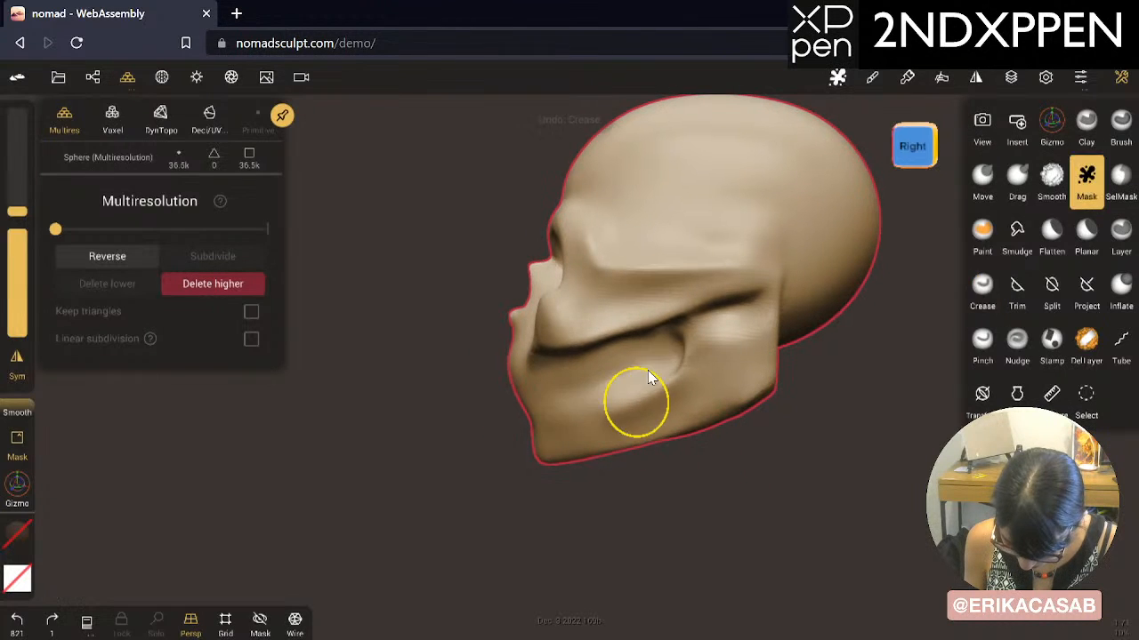
pyautogui.moveTo(683, 334); pyautogui.dragTo(591, 393)
pyautogui.moveTo(494, 435); pyautogui.dragTo(564, 439)
pyautogui.hotkey('ctrl', 'z')
# Step: Carve a crease across the front of the jaw above the chin, using a slightly lower Crease intensity
pyautogui.moveTo(487, 481); pyautogui.dragTo(793, 472)
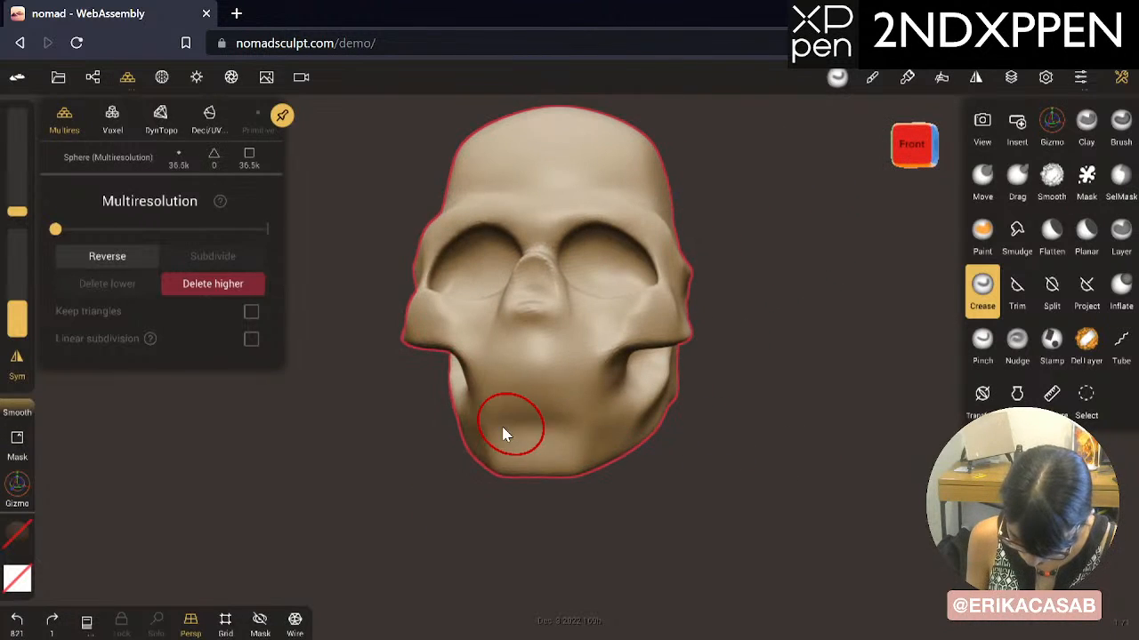
pyautogui.moveTo(555, 428); pyautogui.dragTo(572, 435)
pyautogui.hotkey('ctrl', 'z')
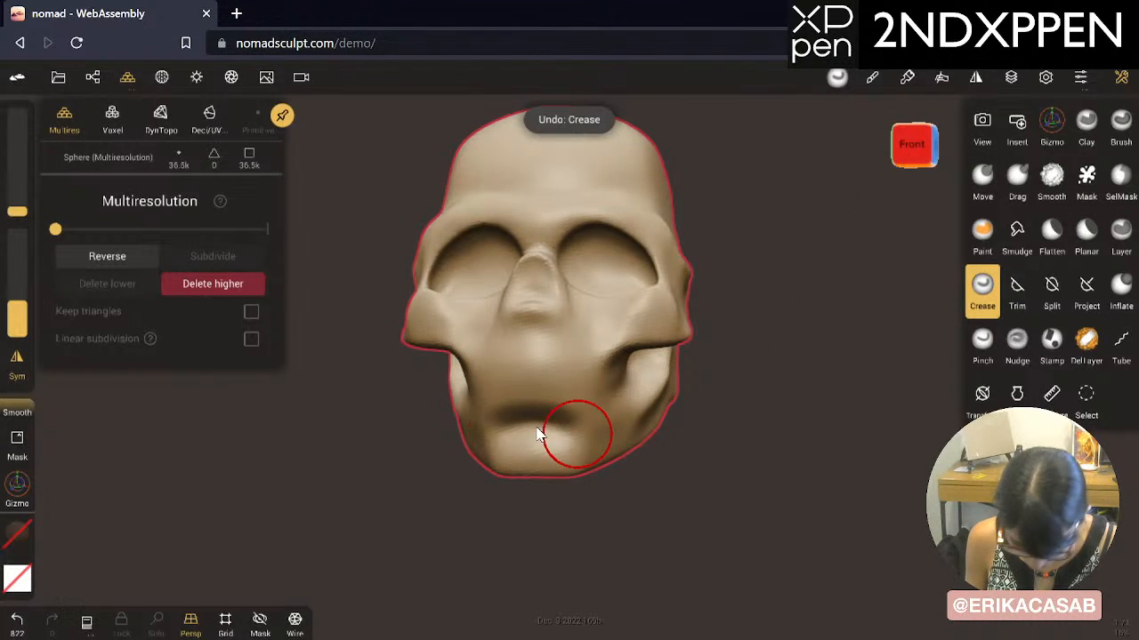
pyautogui.click(18, 324)
pyautogui.moveTo(18, 325); pyautogui.dragTo(18, 326)
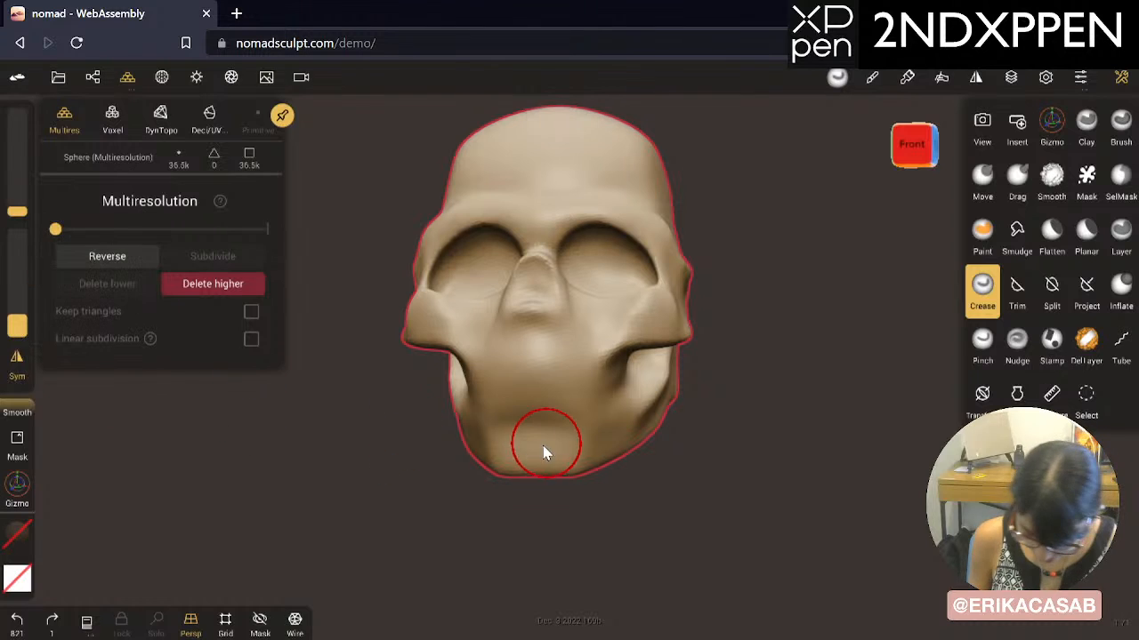
pyautogui.moveTo(522, 428); pyautogui.dragTo(513, 431)
# Step: Continue the chin crease along the side of the jaw up into the cheek hollow and soften the transition
pyautogui.moveTo(764, 442); pyautogui.dragTo(456, 446)
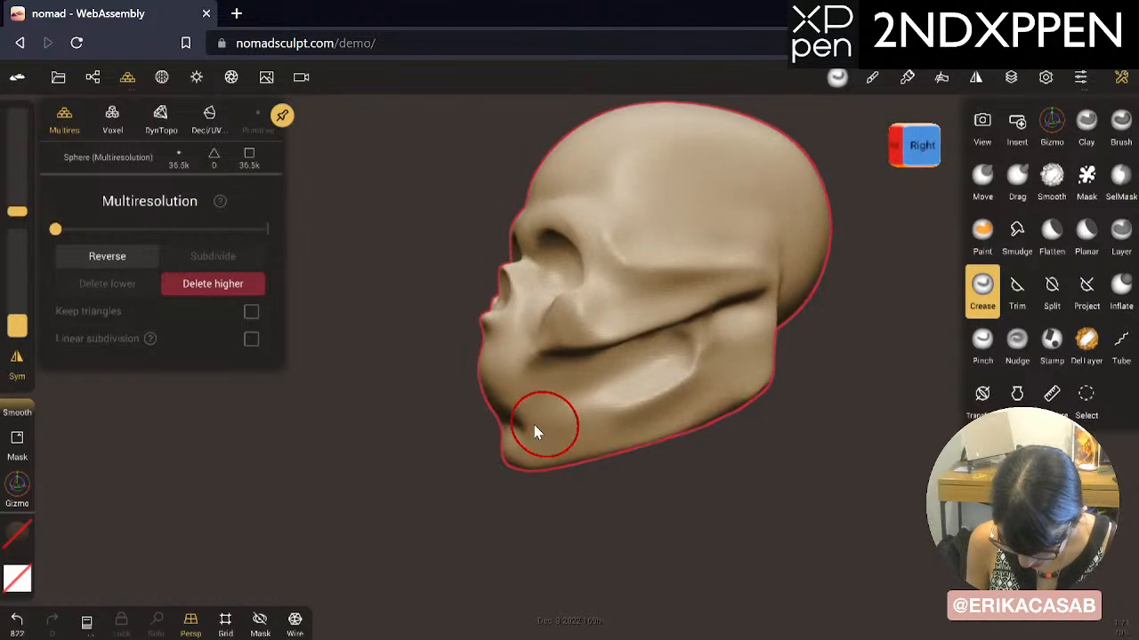
pyautogui.moveTo(536, 423); pyautogui.dragTo(657, 377)
pyautogui.hotkey('ctrl', 'z')
pyautogui.moveTo(533, 421); pyautogui.dragTo(520, 431)
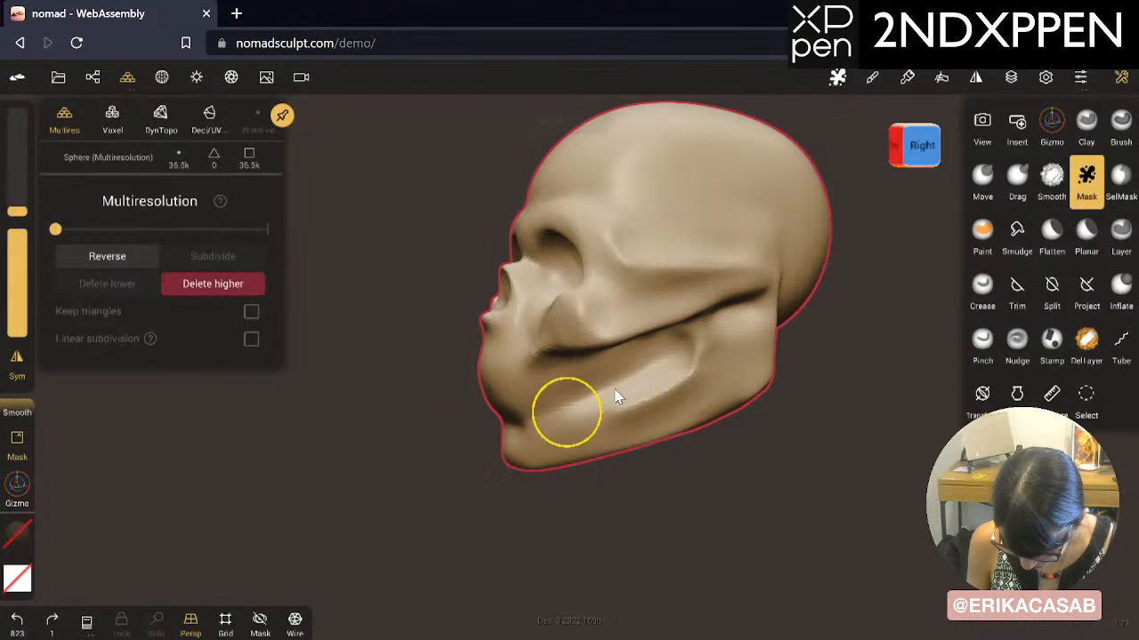
pyautogui.hotkey('ctrl', 'z')
pyautogui.press('shift')
pyautogui.moveTo(595, 404)
pyautogui.keyDown('shift'); pyautogui.mouseDown()
pyautogui.moveTo(458, 450)
pyautogui.moveTo(506, 515)
pyautogui.moveTo(575, 489)
pyautogui.moveTo(544, 332)
pyautogui.moveTo(516, 330)
pyautogui.moveTo(534, 354)
pyautogui.mouseUp(); pyautogui.keyUp('shift')
pyautogui.press('ctrl')
pyautogui.hotkey('ctrl', 'z')
pyautogui.hotkey('ctrl', 'z')
pyautogui.moveTo(673, 464)
pyautogui.mouseDown()
pyautogui.moveTo(543, 491)
pyautogui.moveTo(498, 526)
pyautogui.moveTo(582, 518)
pyautogui.moveTo(756, 534)
pyautogui.moveTo(798, 525)
pyautogui.moveTo(859, 475)
pyautogui.moveTo(861, 505)
pyautogui.mouseUp()
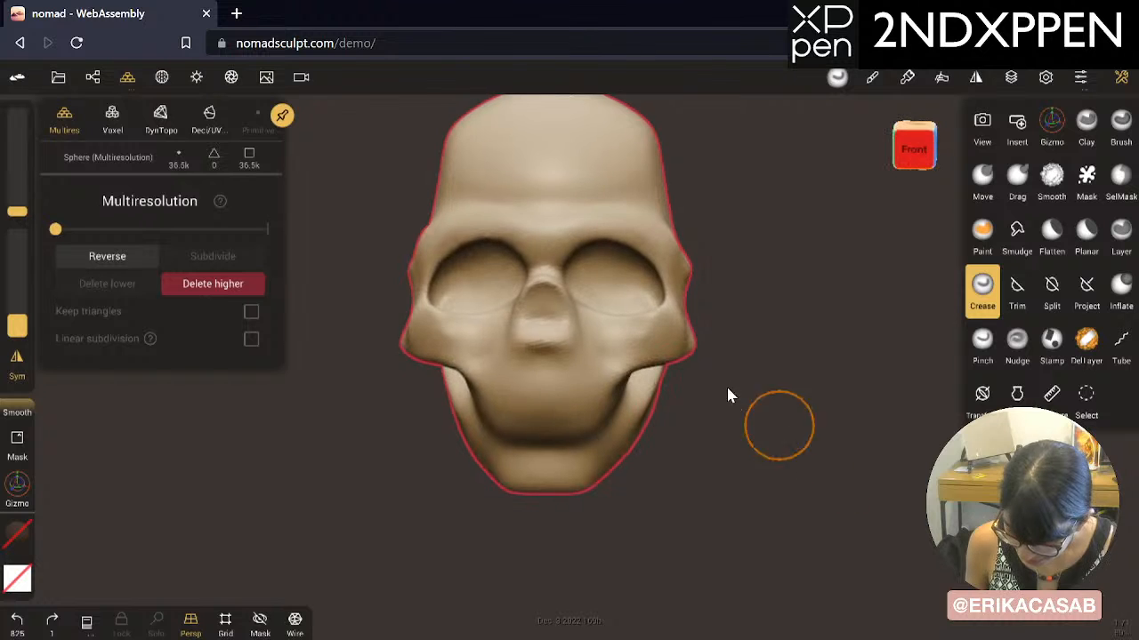
pyautogui.moveTo(771, 418)
pyautogui.mouseDown()
pyautogui.moveTo(508, 407)
pyautogui.moveTo(534, 386)
pyautogui.mouseUp()
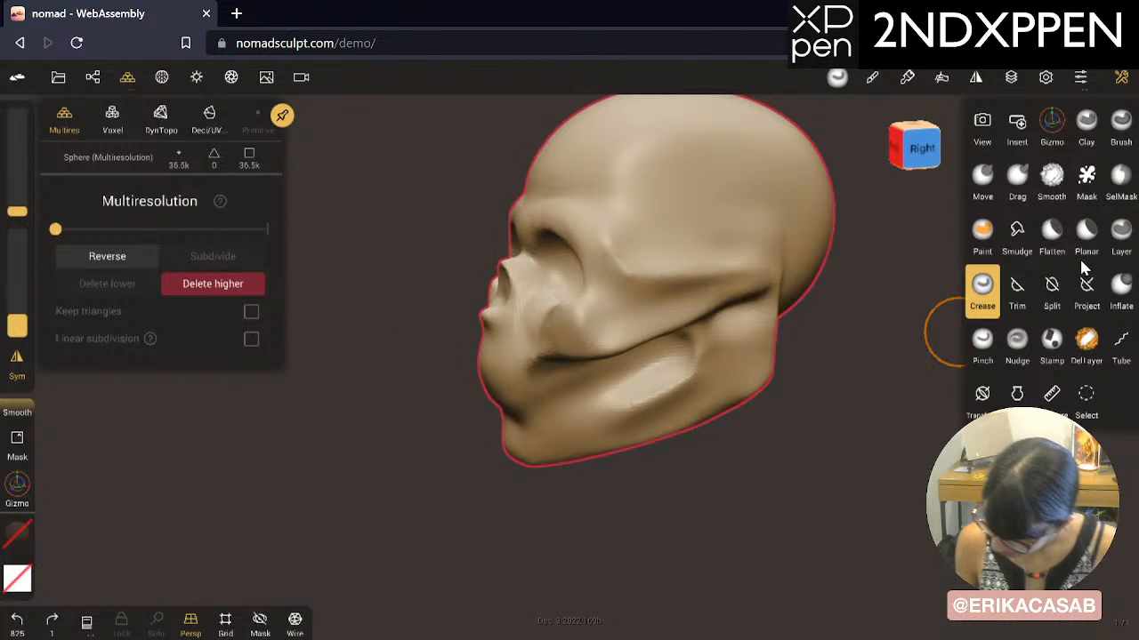
# Step: Flatten the side of the zygomatic arch along its lower edge with a smaller Flatten brush and smooth it
pyautogui.click(1051, 233)
pyautogui.press('x')
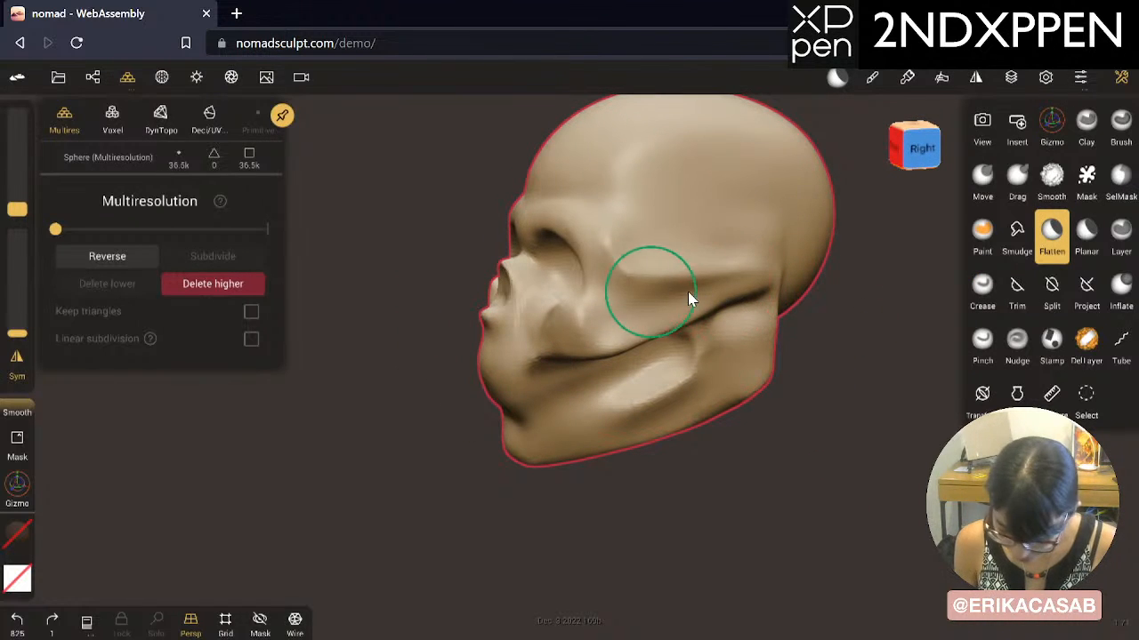
pyautogui.moveTo(673, 294); pyautogui.dragTo(754, 295)
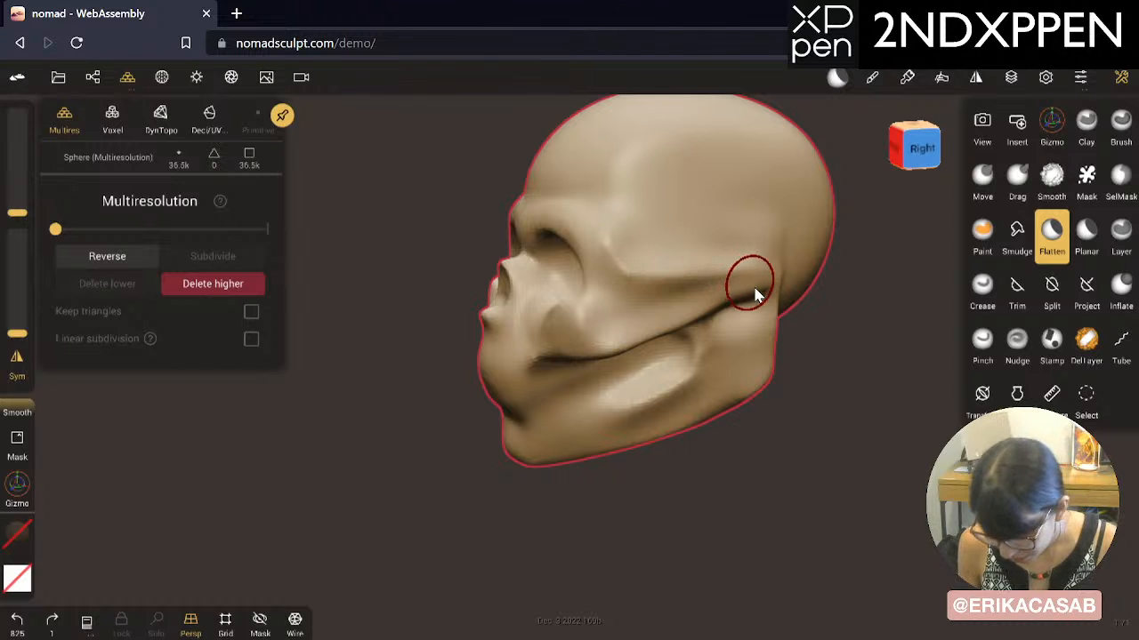
pyautogui.moveTo(687, 304); pyautogui.dragTo(630, 321)
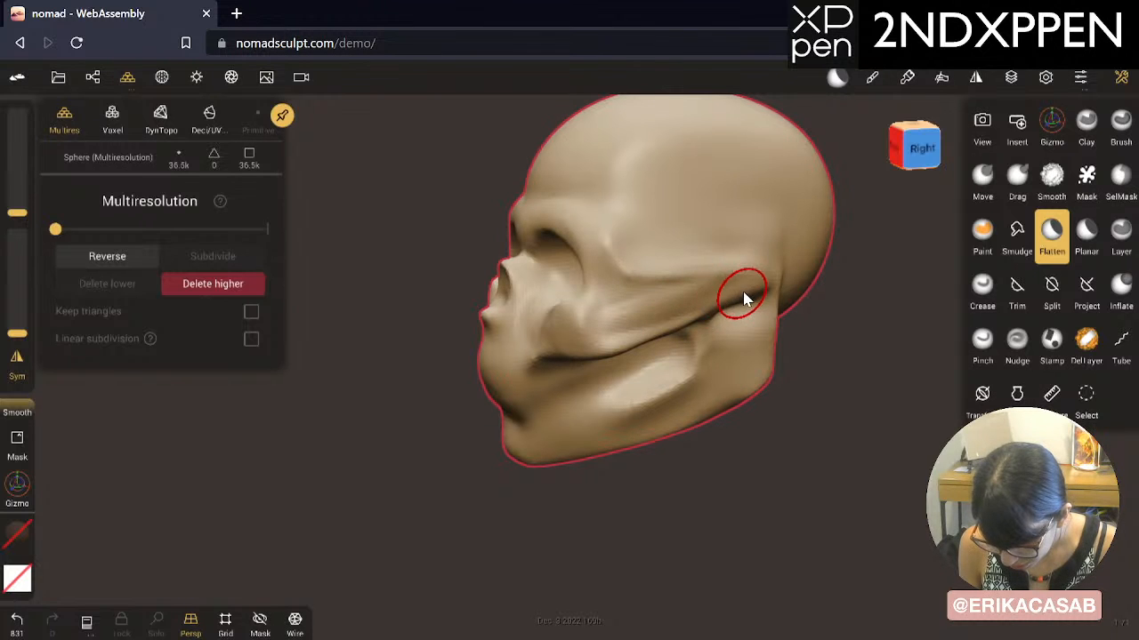
pyautogui.moveTo(745, 299); pyautogui.dragTo(752, 297)
pyautogui.moveTo(650, 308)
pyautogui.keyDown('shift'); pyautogui.mouseDown()
pyautogui.moveTo(612, 322)
pyautogui.moveTo(676, 324)
pyautogui.mouseUp(); pyautogui.keyUp('shift')
# Step: Flatten the cheekbone below the outer eye socket from several angles and blend the arch's rear end into the skull
pyautogui.moveTo(700, 471)
pyautogui.mouseDown()
pyautogui.moveTo(850, 524)
pyautogui.moveTo(909, 530)
pyautogui.mouseUp()
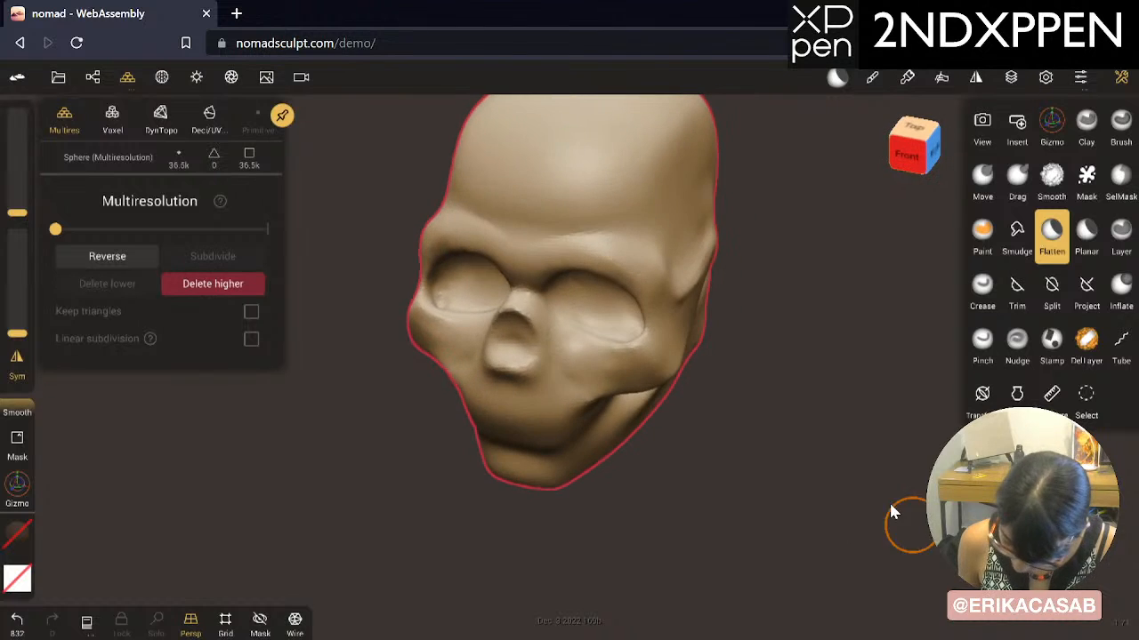
pyautogui.moveTo(867, 498); pyautogui.dragTo(810, 473)
pyautogui.moveTo(683, 397); pyautogui.dragTo(644, 372)
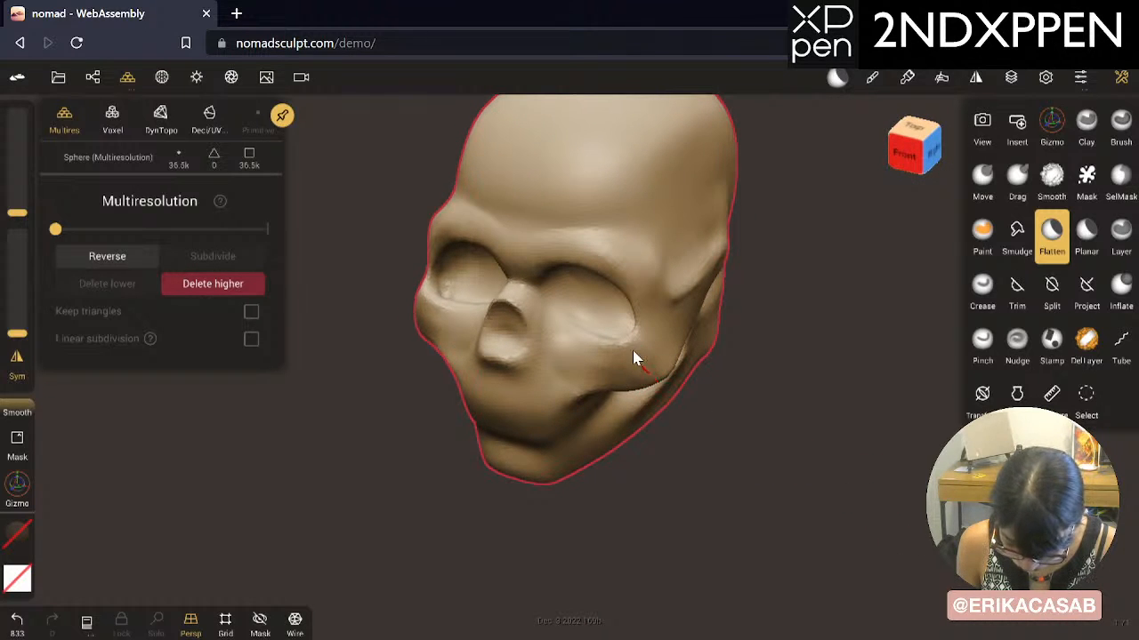
pyautogui.moveTo(744, 424)
pyautogui.mouseDown()
pyautogui.moveTo(719, 368)
pyautogui.moveTo(689, 348)
pyautogui.mouseUp()
pyautogui.moveTo(608, 304)
pyautogui.mouseDown()
pyautogui.moveTo(608, 327)
pyautogui.moveTo(608, 311)
pyautogui.moveTo(587, 322)
pyautogui.mouseUp()
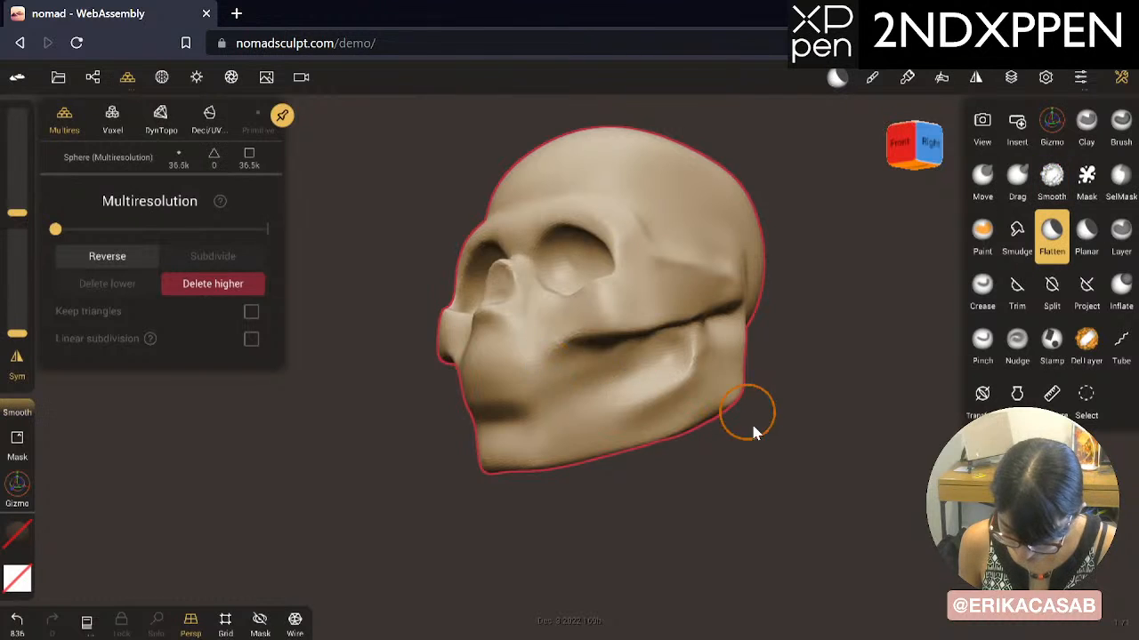
pyautogui.moveTo(750, 422); pyautogui.dragTo(649, 238)
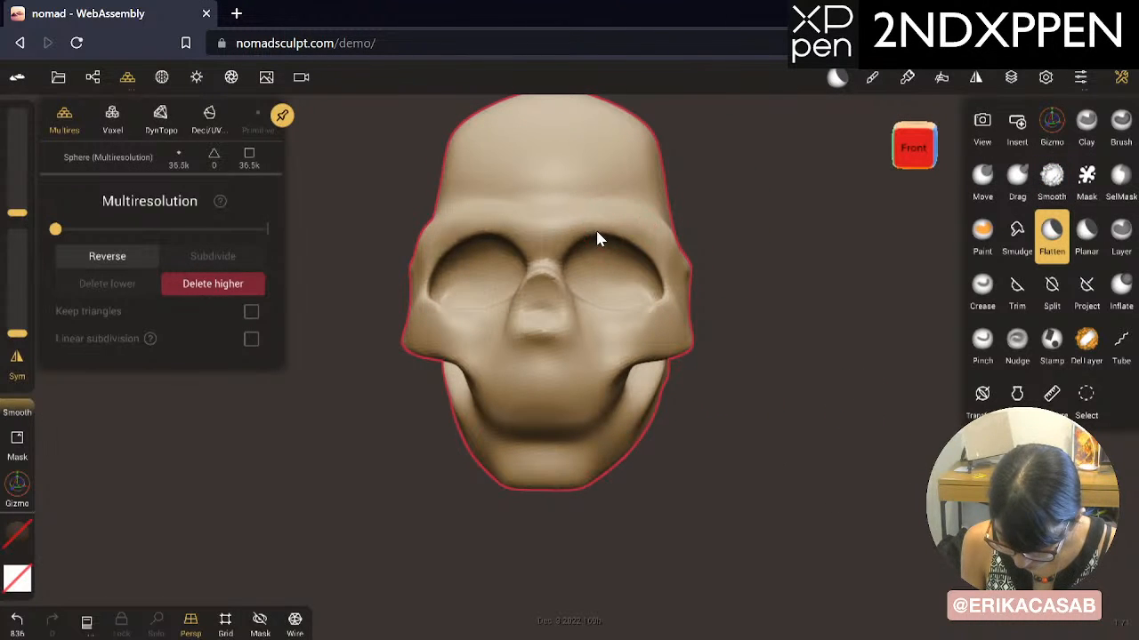
pyautogui.moveTo(803, 350); pyautogui.dragTo(450, 348)
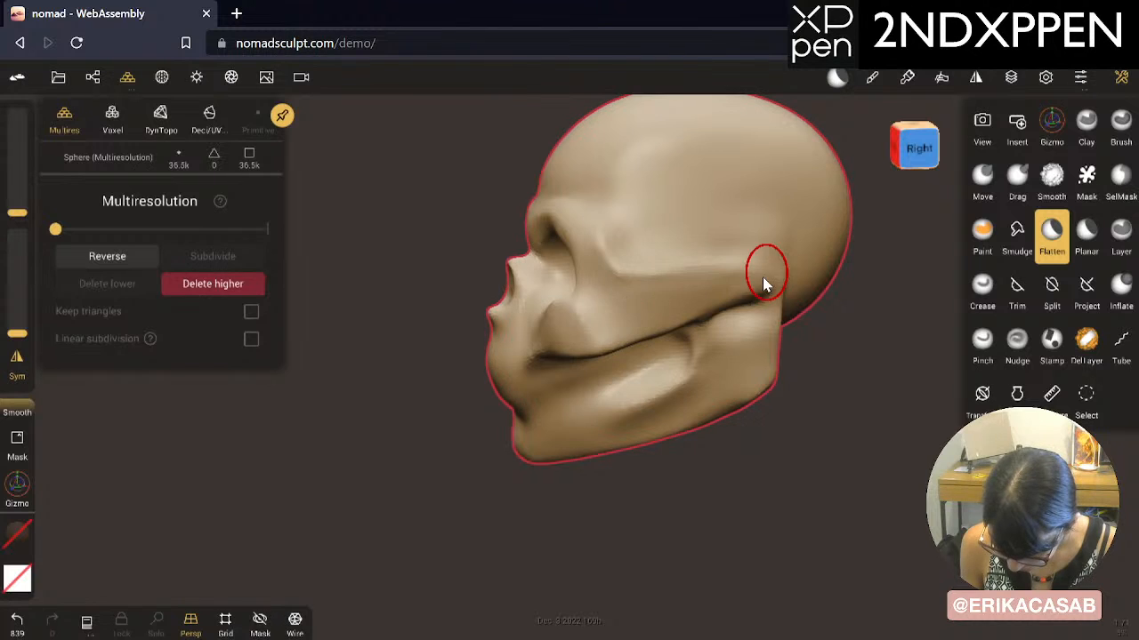
pyautogui.press('shift')
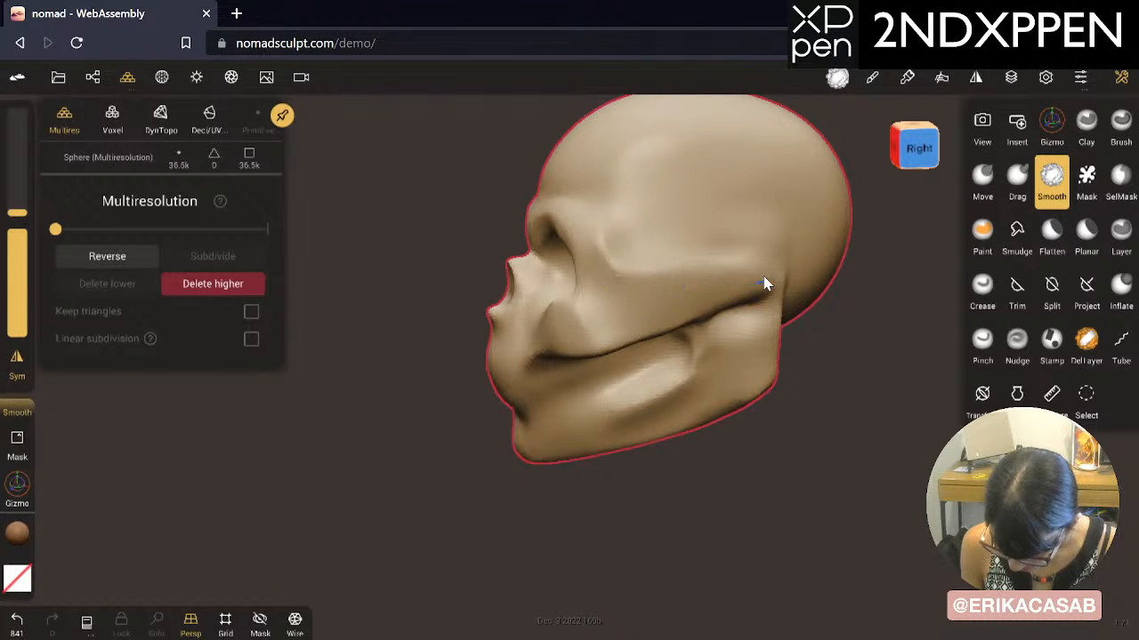
# Step: Pull the outer rim of the eye socket backward with the Move brush and smooth the temple behind it
pyautogui.click(982, 183)
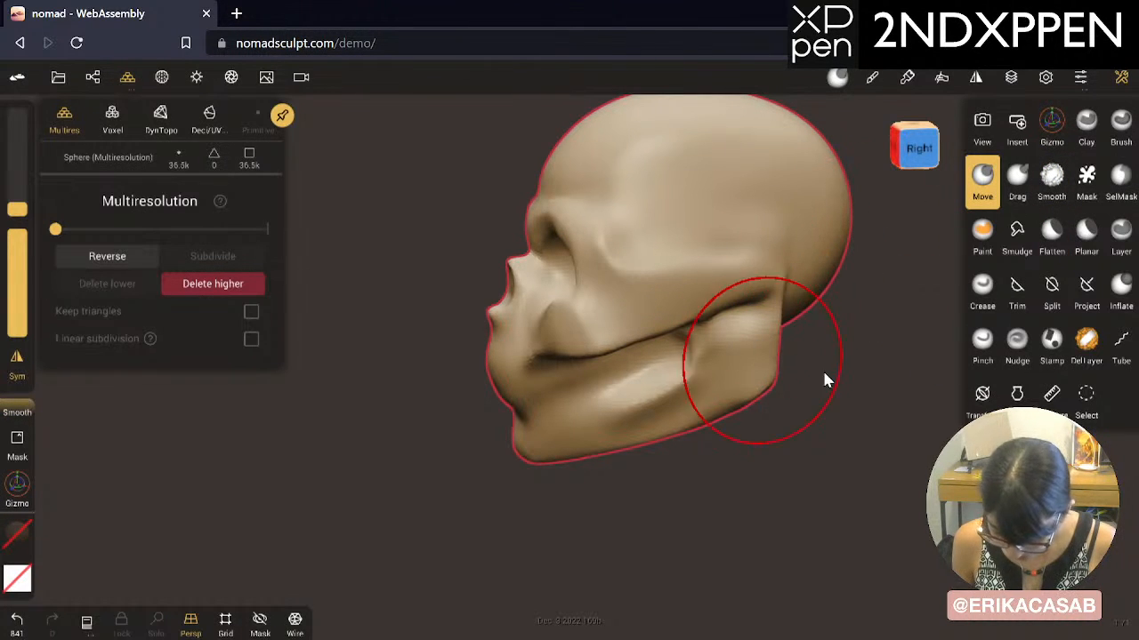
pyautogui.moveTo(585, 350)
pyautogui.mouseDown()
pyautogui.moveTo(564, 333)
pyautogui.moveTo(577, 331)
pyautogui.mouseUp()
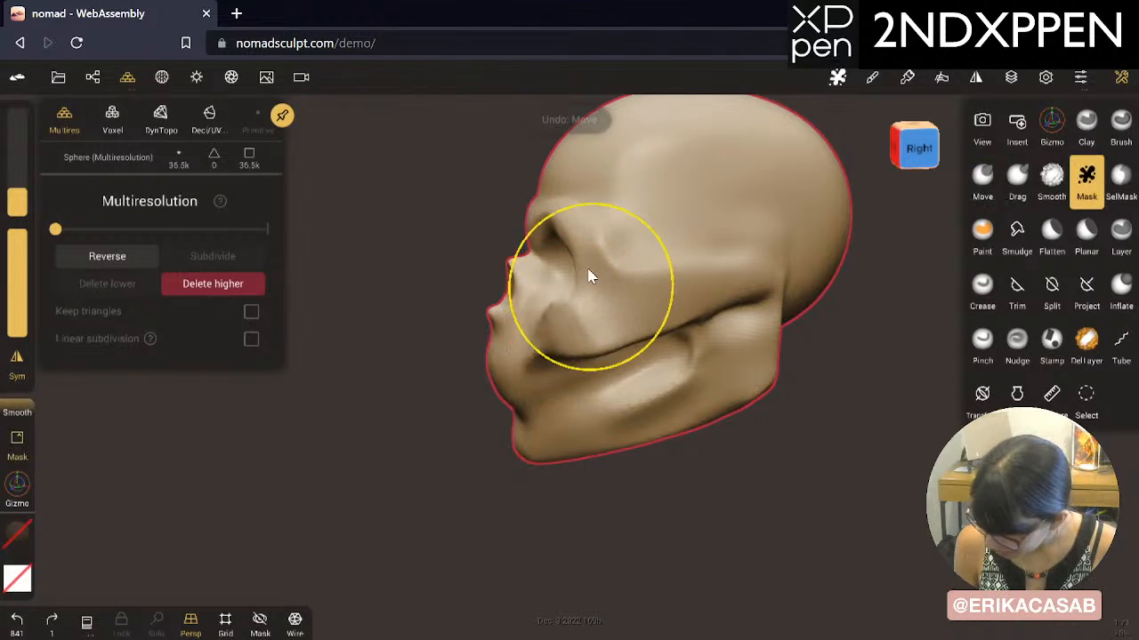
pyautogui.hotkey('ctrl', 'z')
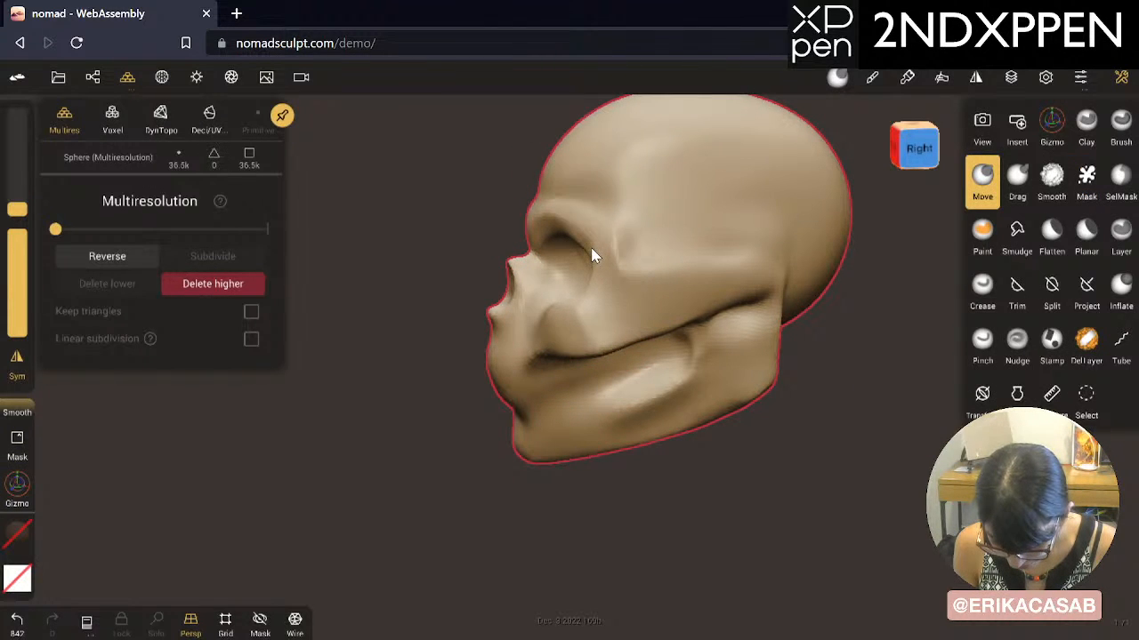
pyautogui.hotkey('ctrl', 'z')
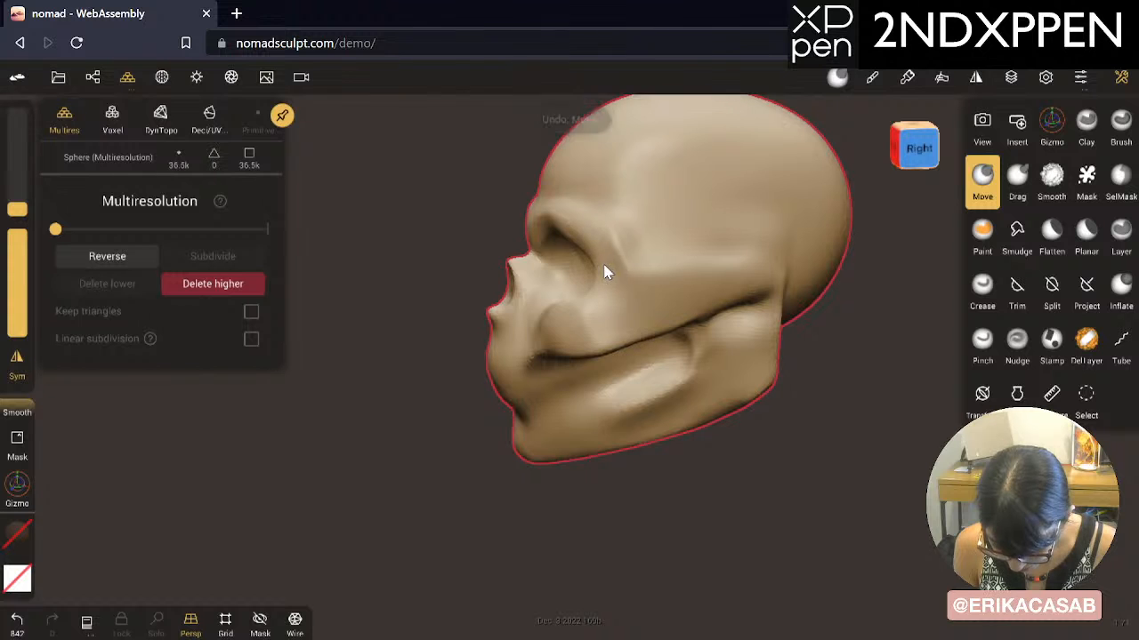
pyautogui.hotkey('ctrl', 'z')
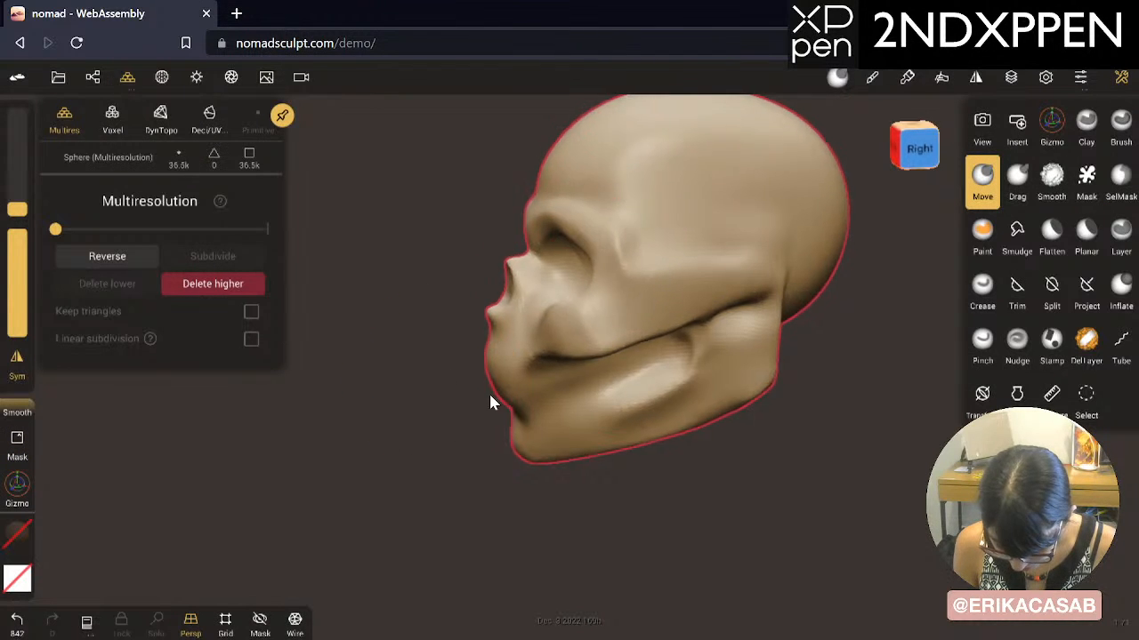
pyautogui.moveTo(490, 402); pyautogui.dragTo(779, 393)
pyautogui.keyDown('shift'); pyautogui.moveTo(643, 255); pyautogui.dragTo(655, 267); pyautogui.keyUp('shift')
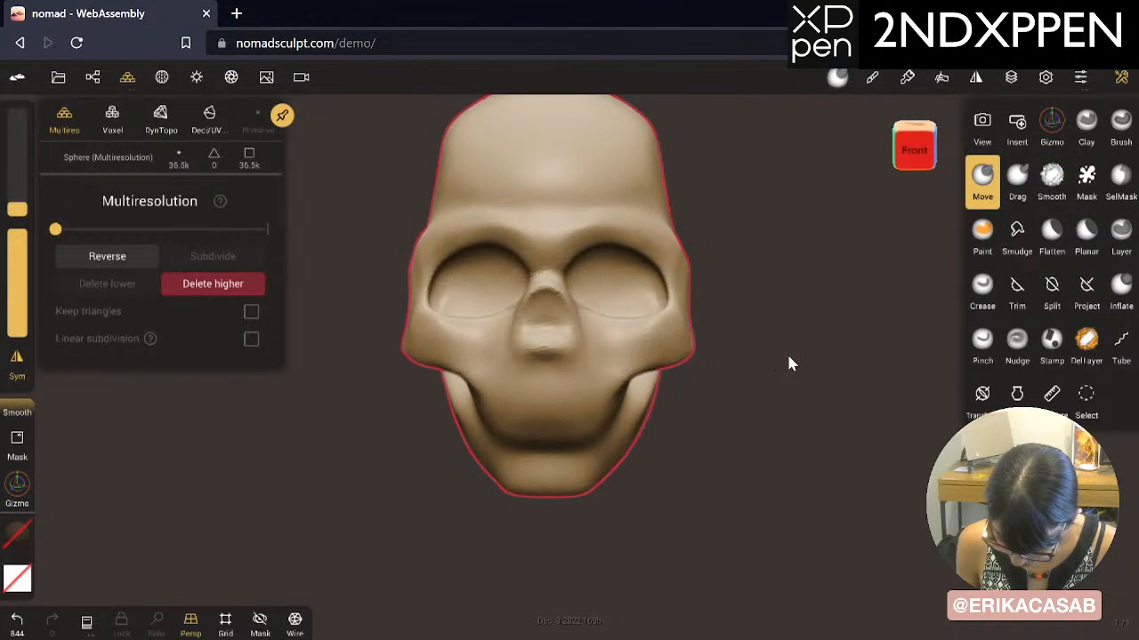
# Step: Flatten the upper side of the cheekbone and its outer face toward the upper jaw, undoing an unwanted stroke
pyautogui.moveTo(788, 357); pyautogui.dragTo(542, 454)
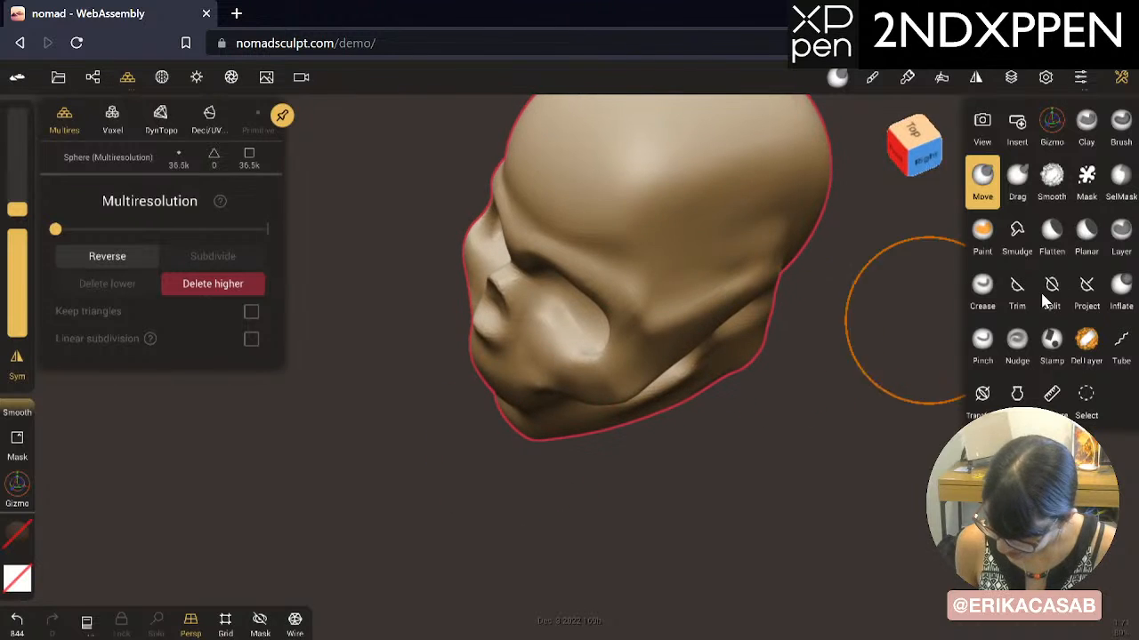
pyautogui.click(1051, 233)
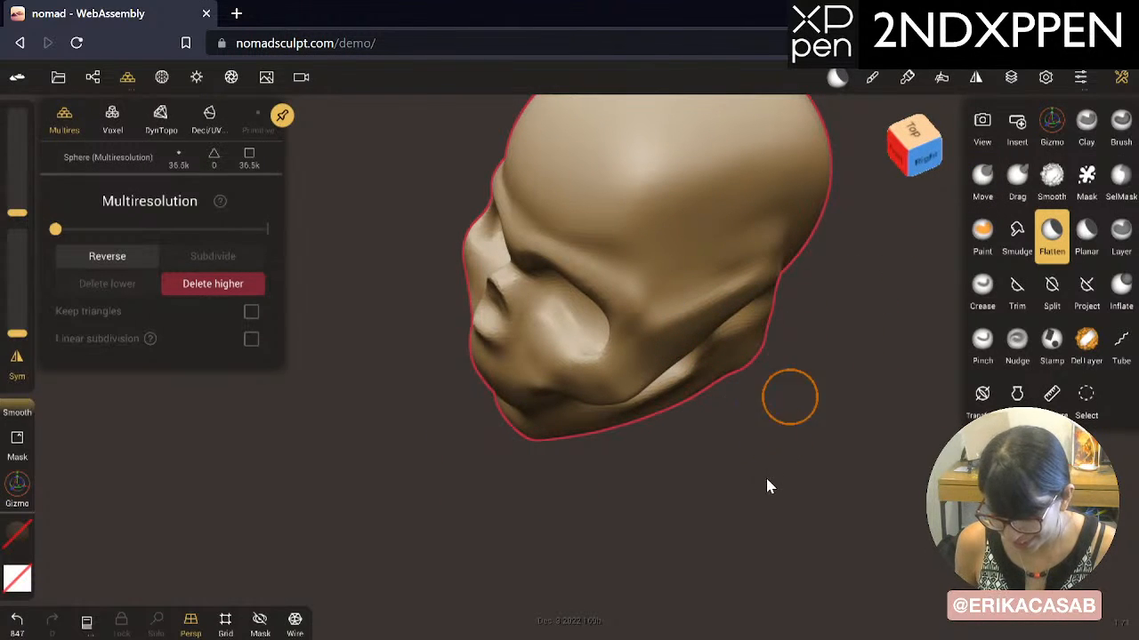
pyautogui.moveTo(769, 486); pyautogui.dragTo(735, 412)
pyautogui.moveTo(744, 472); pyautogui.dragTo(859, 534)
pyautogui.moveTo(777, 365); pyautogui.dragTo(657, 401)
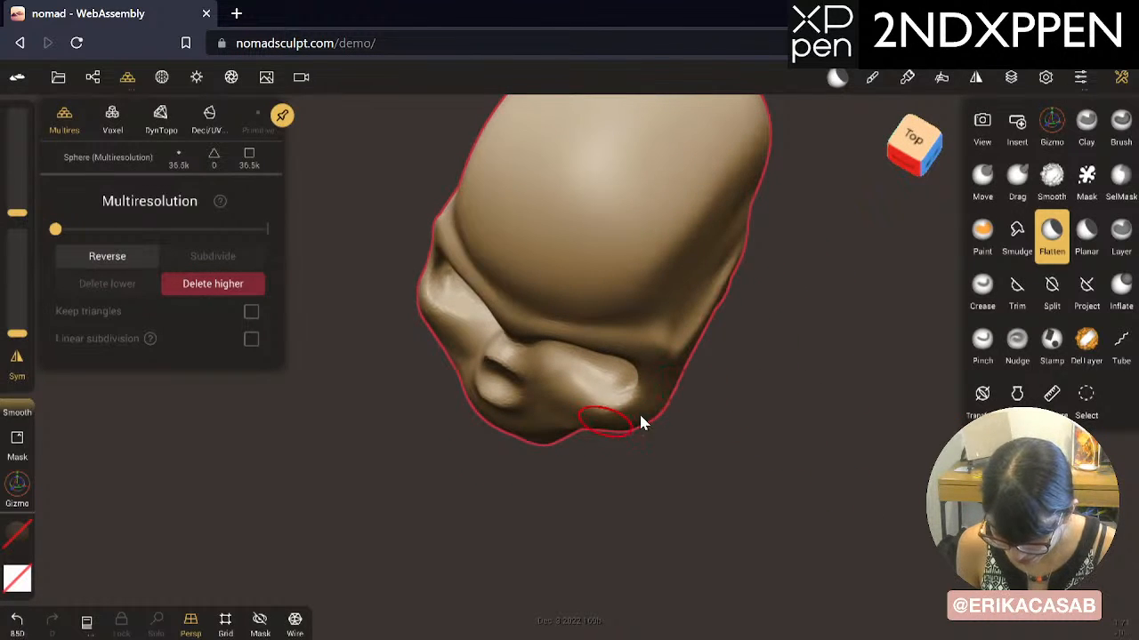
pyautogui.hotkey('ctrl', 'z')
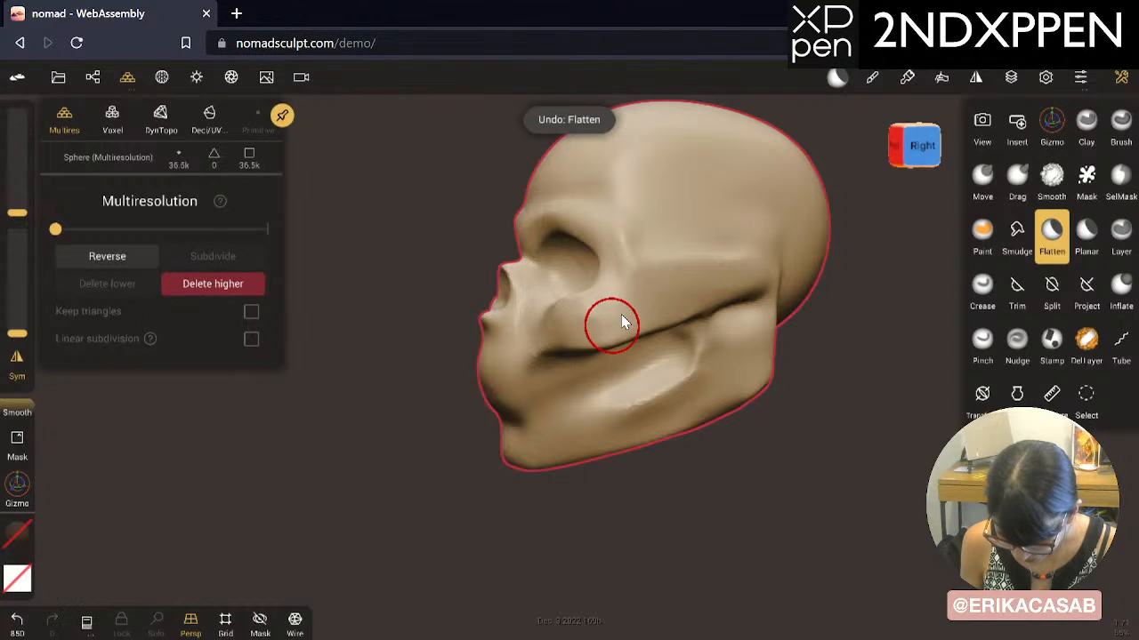
pyautogui.moveTo(620, 315); pyautogui.dragTo(542, 347)
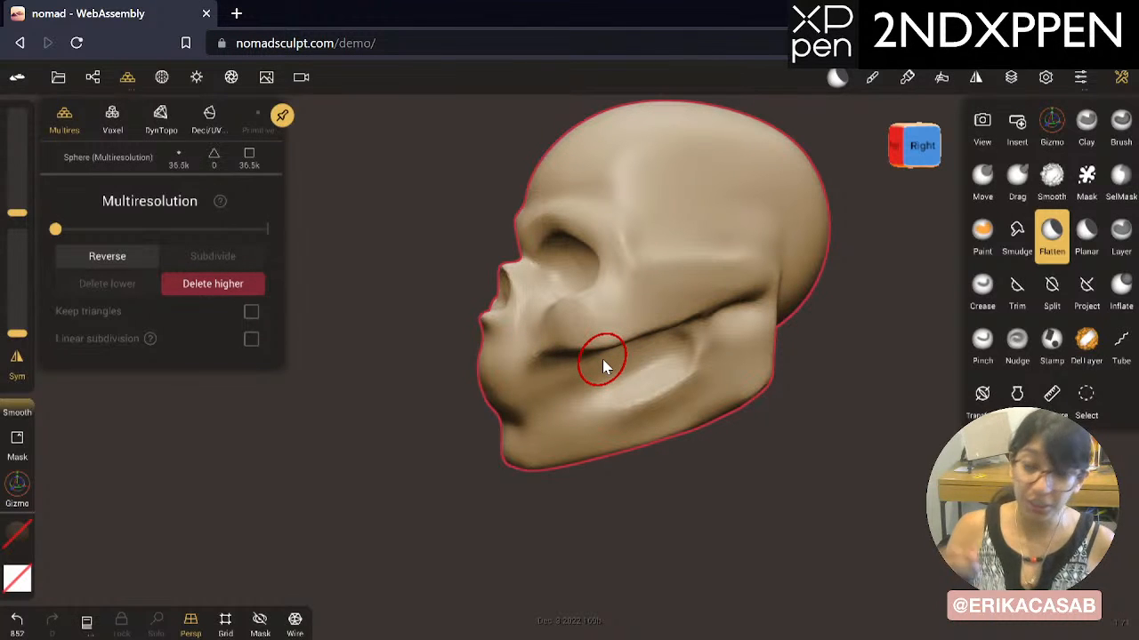
# Step: Flatten the front corner of the cheekbone beneath the outer eye socket, redoing the stroke until the plane is right
pyautogui.moveTo(671, 524); pyautogui.dragTo(717, 426)
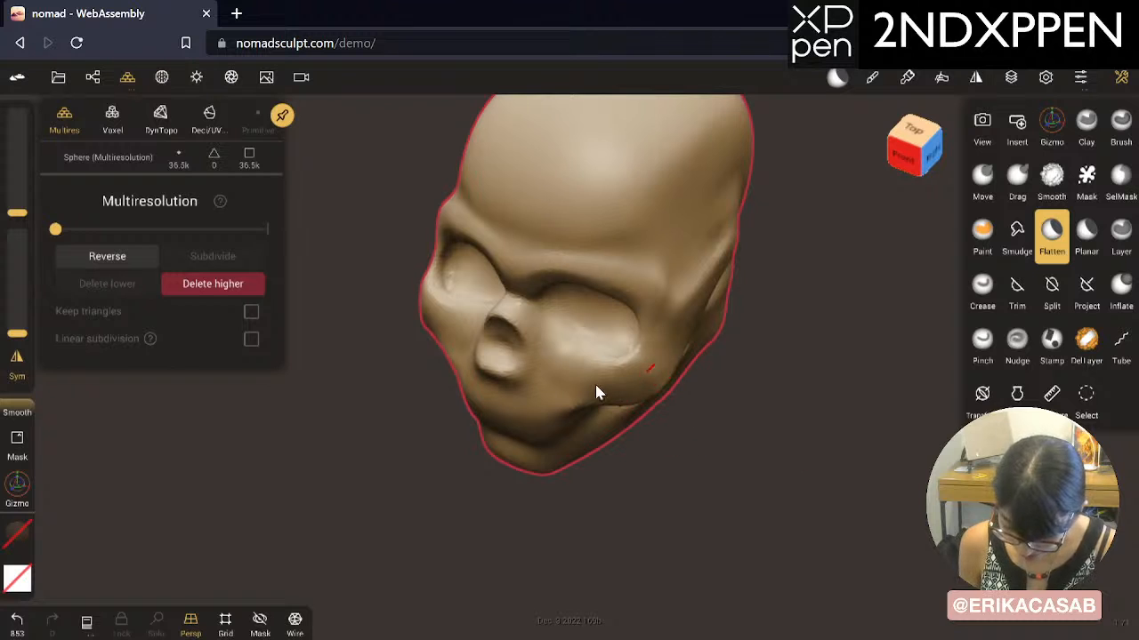
pyautogui.moveTo(648, 363); pyautogui.dragTo(590, 380)
pyautogui.hotkey('ctrl', 'z')
pyautogui.moveTo(656, 360)
pyautogui.mouseDown()
pyautogui.moveTo(675, 369)
pyautogui.moveTo(601, 388)
pyautogui.mouseUp()
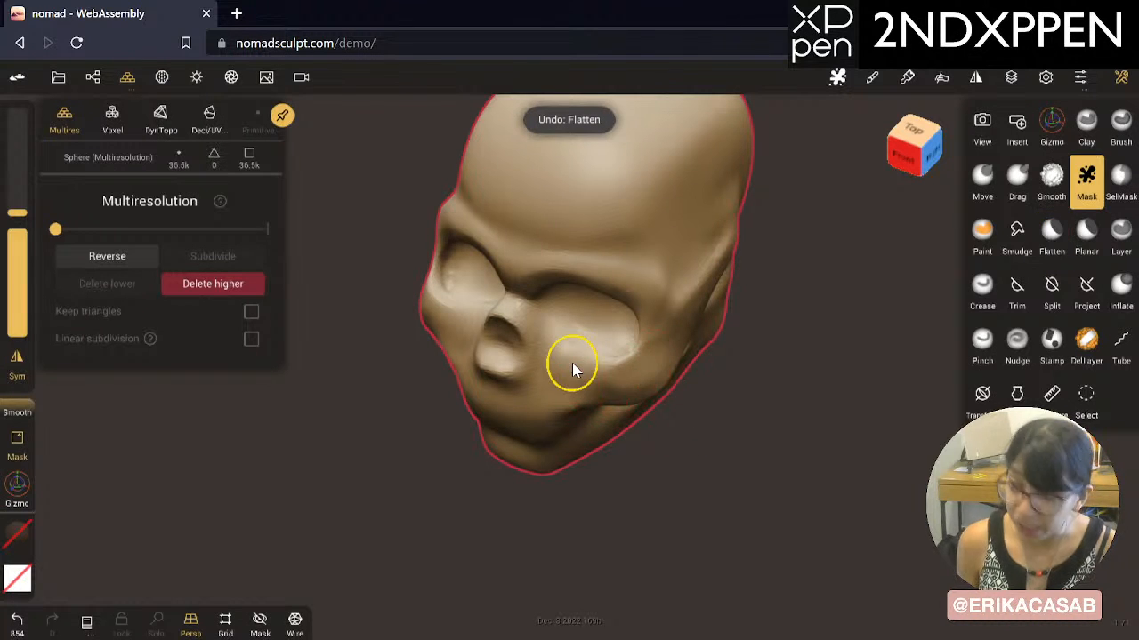
pyautogui.hotkey('ctrl', 'z')
pyautogui.moveTo(669, 368); pyautogui.dragTo(609, 392)
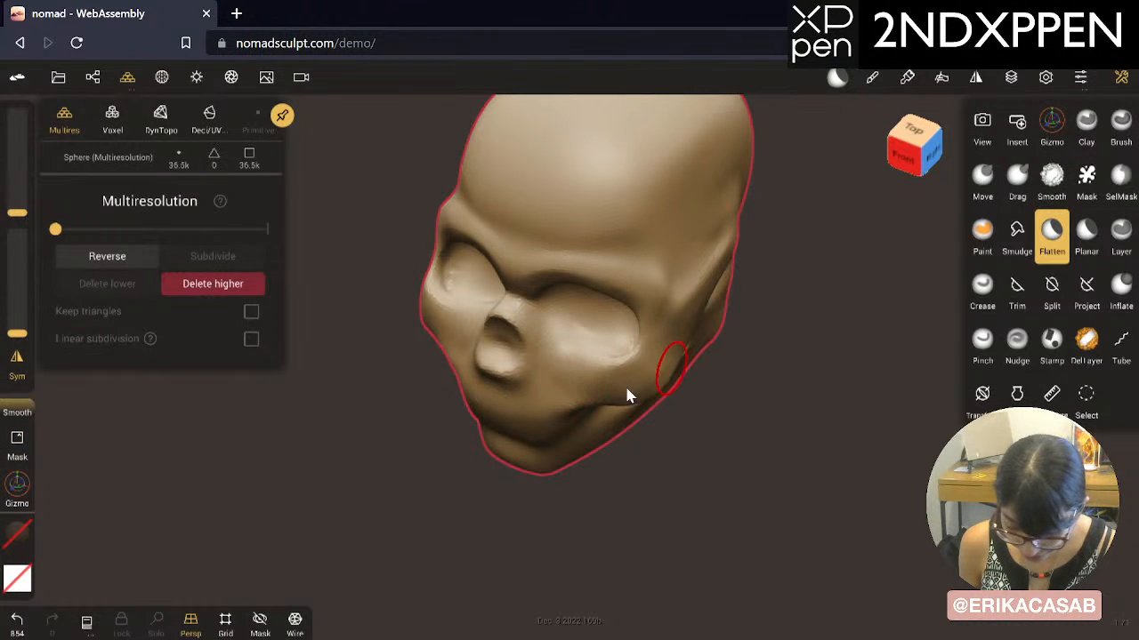
# Step: Try further flatten strokes on the cheekbone and Drag and Move strokes around the outer eye socket, undoing the unwanted ones
pyautogui.moveTo(750, 427); pyautogui.dragTo(622, 329)
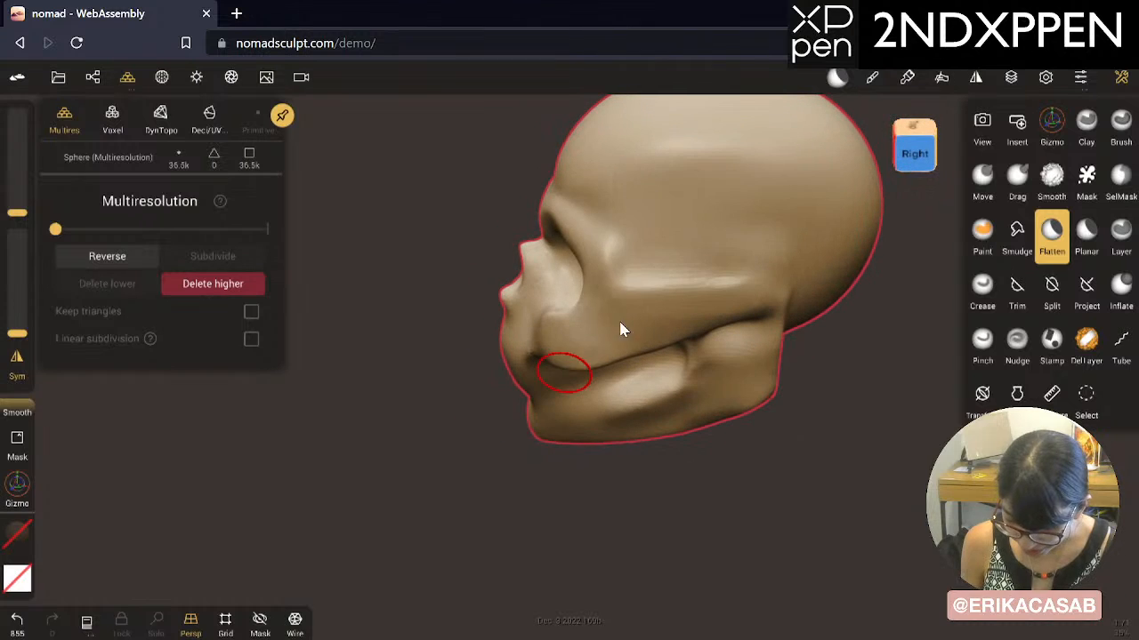
pyautogui.hotkey('ctrl', 'z')
pyautogui.hotkey('ctrl', 'z')
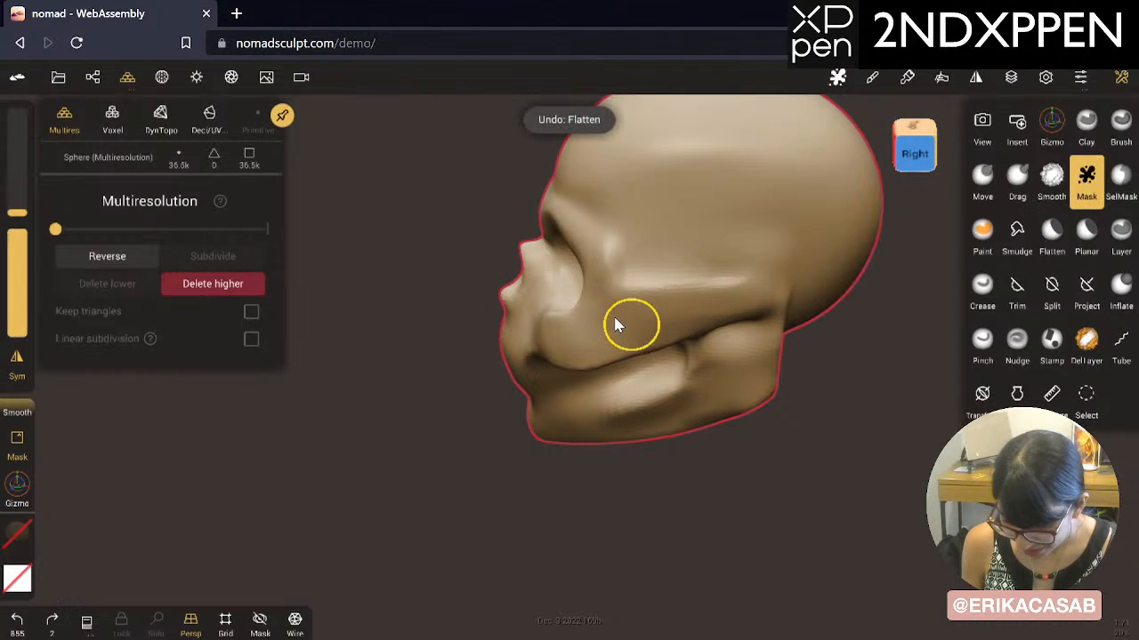
pyautogui.moveTo(676, 265)
pyautogui.mouseDown()
pyautogui.moveTo(621, 242)
pyautogui.moveTo(608, 268)
pyautogui.moveTo(627, 269)
pyautogui.moveTo(609, 270)
pyautogui.mouseUp()
pyautogui.click(1023, 194)
pyautogui.hotkey('ctrl', 'z')
pyautogui.click(970, 202)
pyautogui.hotkey('ctrl', 'z')
pyautogui.hotkey('ctrl', 'z')
# Step: Nudge the outer rim of the eye socket backward with the Move brush and compare it from the front
pyautogui.moveTo(452, 434); pyautogui.dragTo(471, 363)
pyautogui.moveTo(592, 238); pyautogui.dragTo(601, 239)
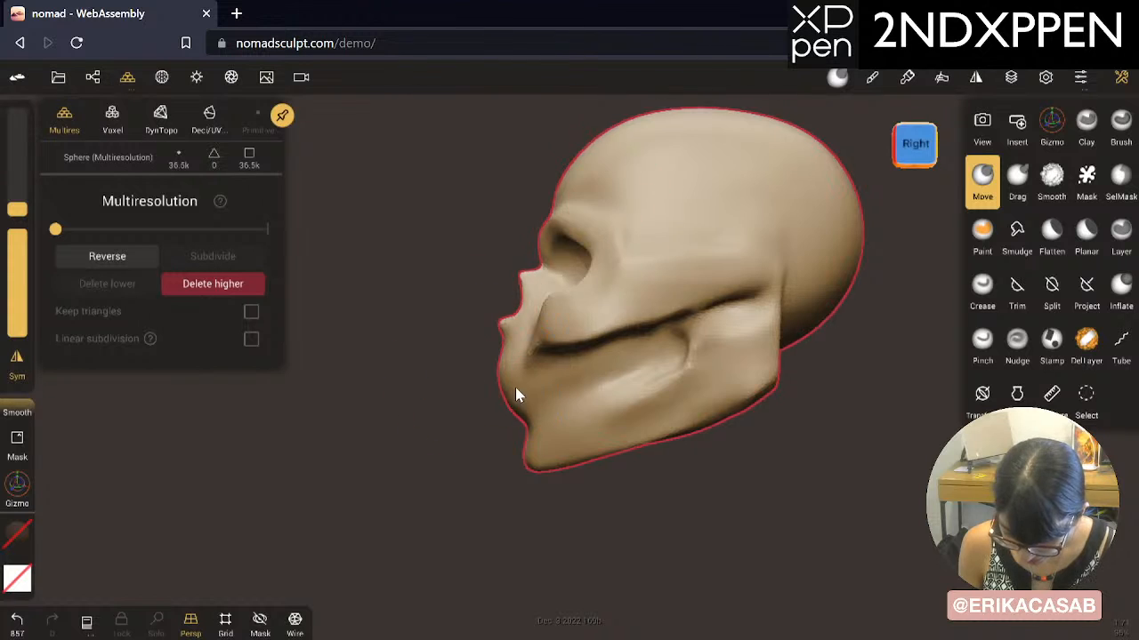
pyautogui.moveTo(516, 388); pyautogui.dragTo(844, 406)
pyautogui.hotkey('ctrl', 'z')
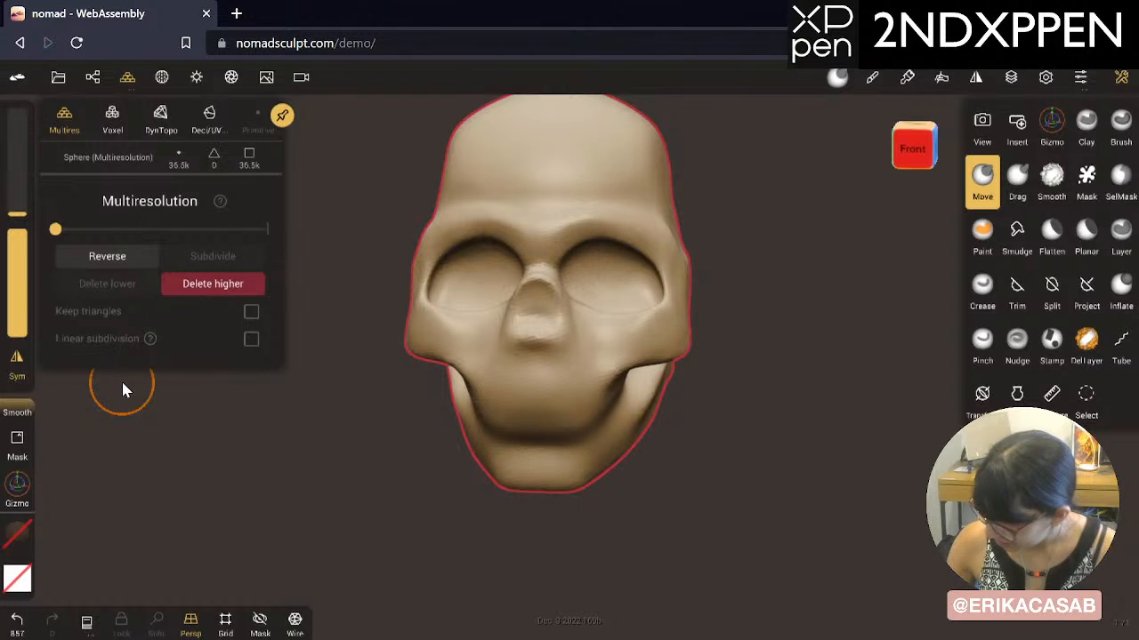
# Step: Reshape the lower rim of the eye sockets downward and outward with the Move brush, undoing strokes that distort it
pyautogui.hotkey('ctrl', 'z')
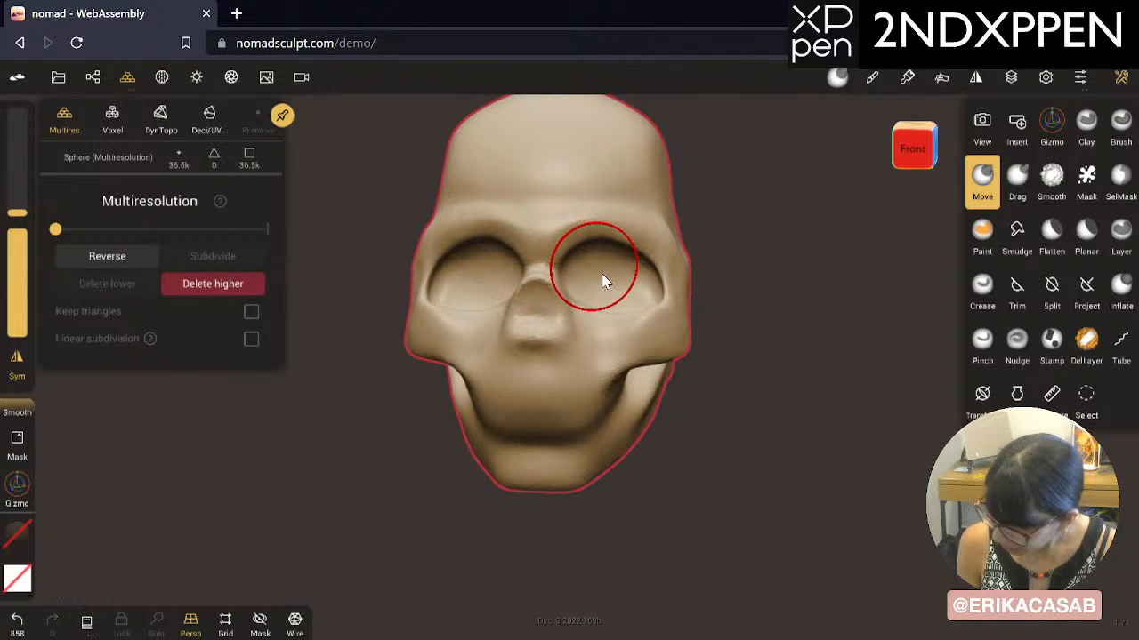
pyautogui.moveTo(590, 335)
pyautogui.mouseDown()
pyautogui.moveTo(606, 323)
pyautogui.moveTo(583, 314)
pyautogui.moveTo(649, 311)
pyautogui.moveTo(655, 334)
pyautogui.mouseUp()
pyautogui.hotkey('ctrl', 'z')
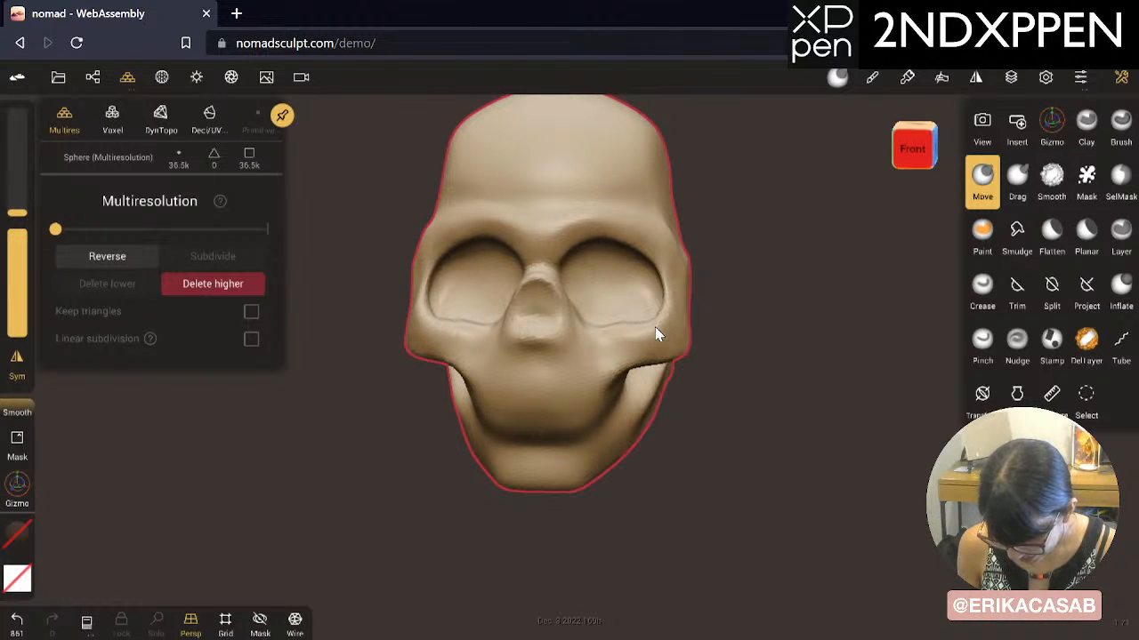
pyautogui.hotkey('ctrl', 'z')
pyautogui.hotkey('ctrl', 'z')
pyautogui.hotkey('ctrl', 'z')
pyautogui.hotkey('ctrl', 'z')
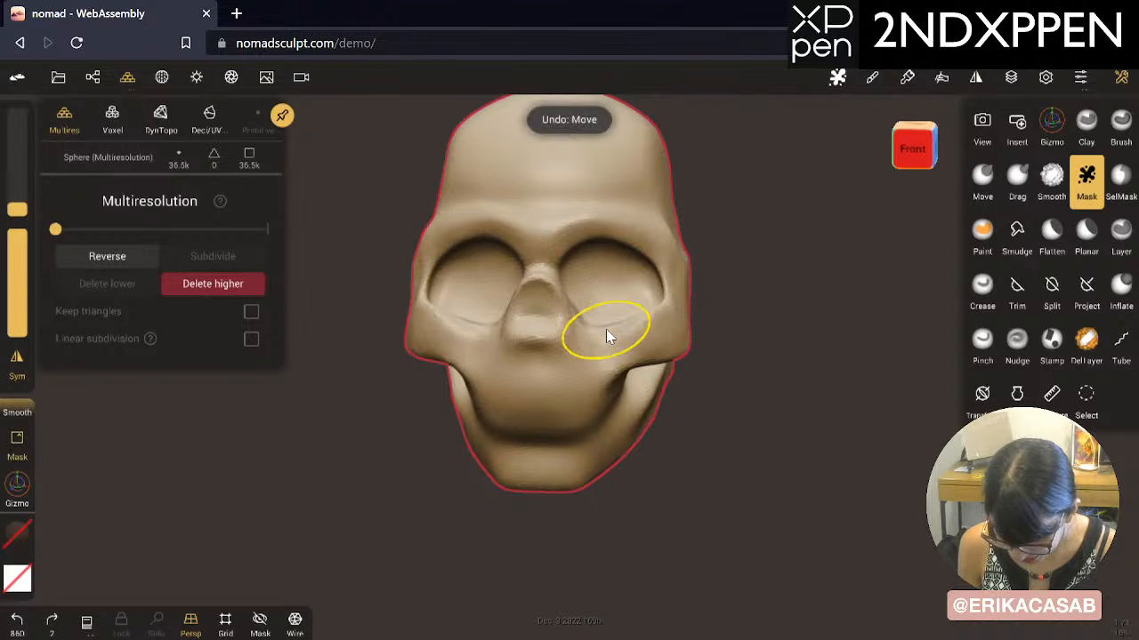
pyautogui.moveTo(602, 325); pyautogui.dragTo(649, 327)
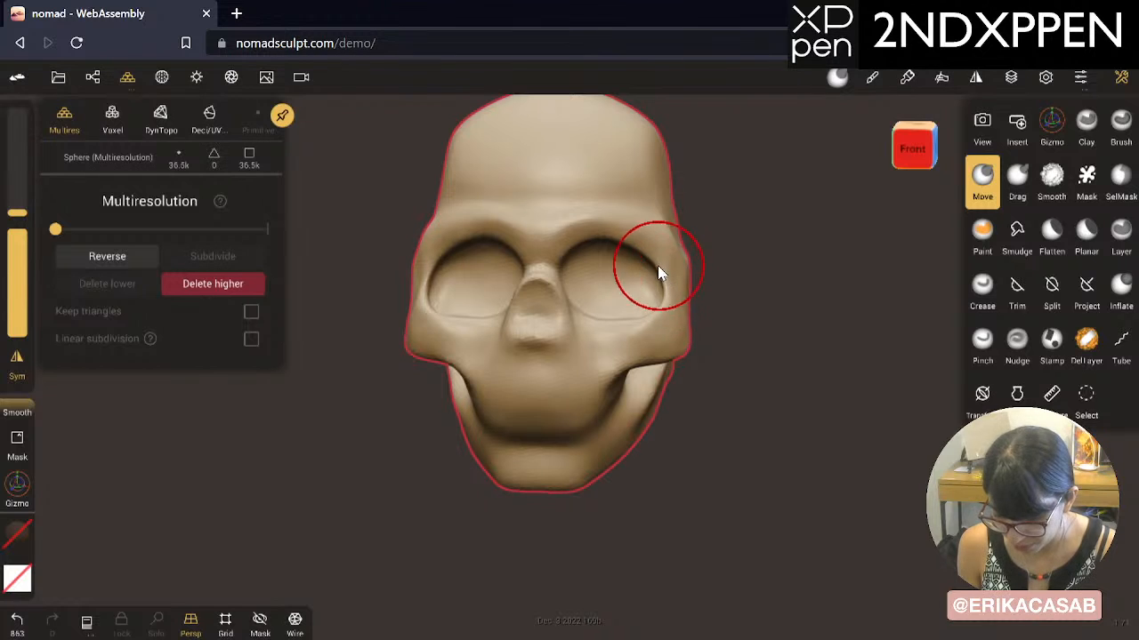
# Step: Square off the upper and outer corners of the eye sockets with the Move brush, undoing the stroke on the outer cheek
pyautogui.moveTo(658, 268)
pyautogui.mouseDown()
pyautogui.moveTo(627, 237)
pyautogui.moveTo(577, 238)
pyautogui.moveTo(612, 238)
pyautogui.mouseUp()
pyautogui.hotkey('ctrl', 'z')
pyautogui.moveTo(672, 304); pyautogui.dragTo(663, 318)
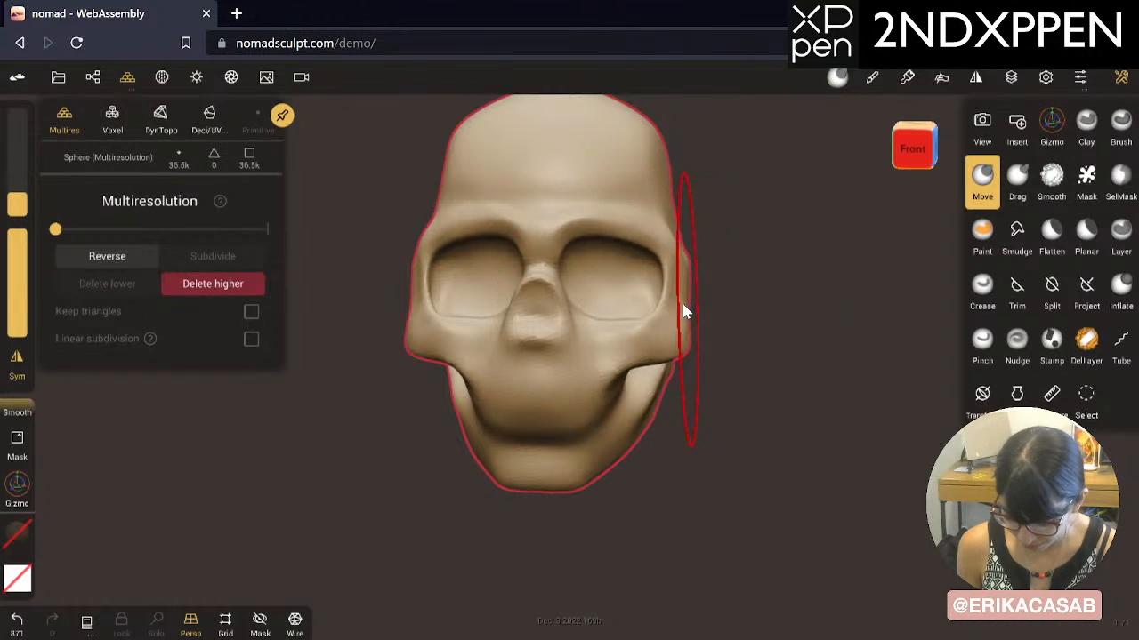
pyautogui.moveTo(681, 305); pyautogui.dragTo(666, 303)
pyautogui.hotkey('ctrl', 'z')
# Step: Adjust the outer side of the cheekbone with a large Drag brush, then refine it with Move and smooth it
pyautogui.moveTo(792, 346); pyautogui.dragTo(690, 350)
pyautogui.click(1016, 178)
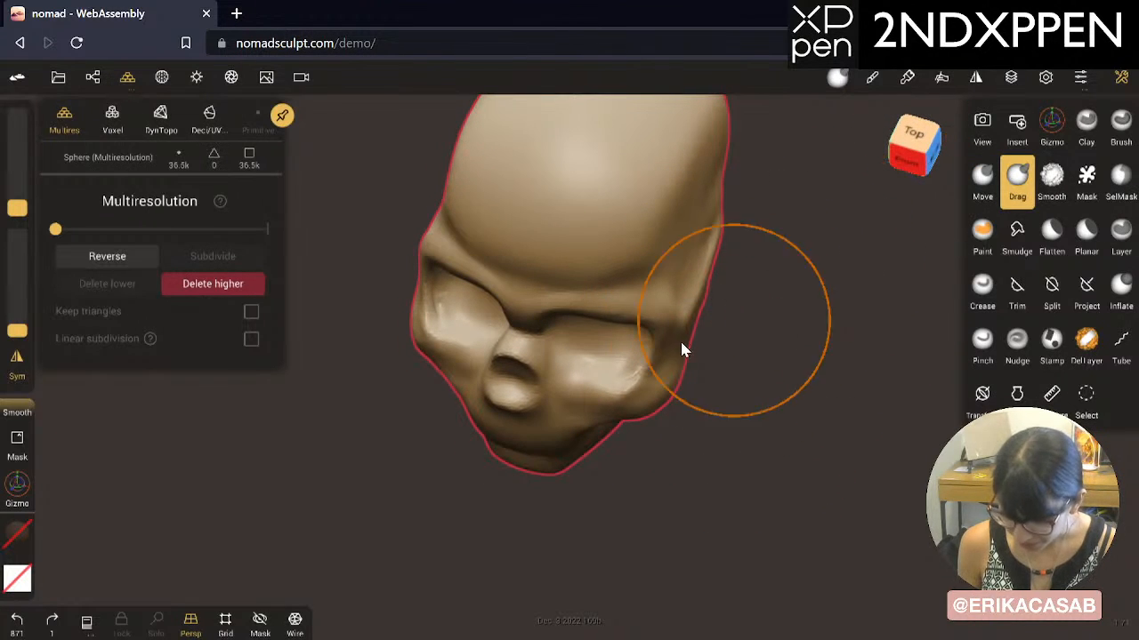
pyautogui.press('x')
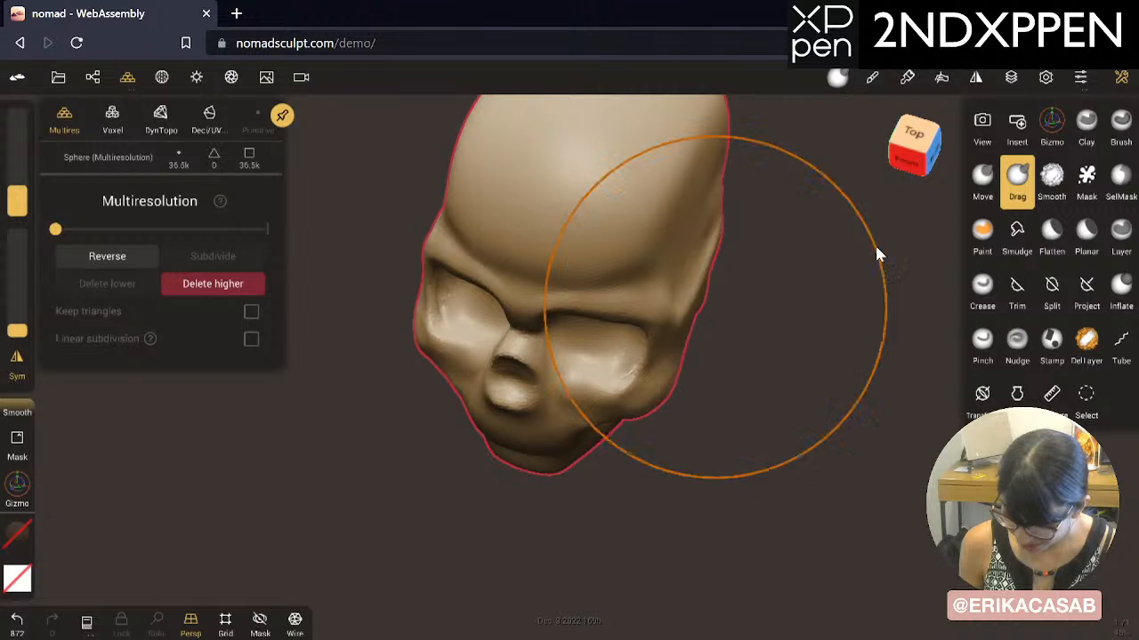
pyautogui.click(983, 185)
pyautogui.moveTo(801, 338)
pyautogui.mouseDown()
pyautogui.moveTo(757, 376)
pyautogui.moveTo(774, 318)
pyautogui.moveTo(770, 332)
pyautogui.moveTo(457, 363)
pyautogui.moveTo(354, 346)
pyautogui.moveTo(579, 249)
pyautogui.moveTo(775, 376)
pyautogui.moveTo(671, 315)
pyautogui.moveTo(595, 350)
pyautogui.moveTo(638, 364)
pyautogui.mouseUp()
pyautogui.press('shift')
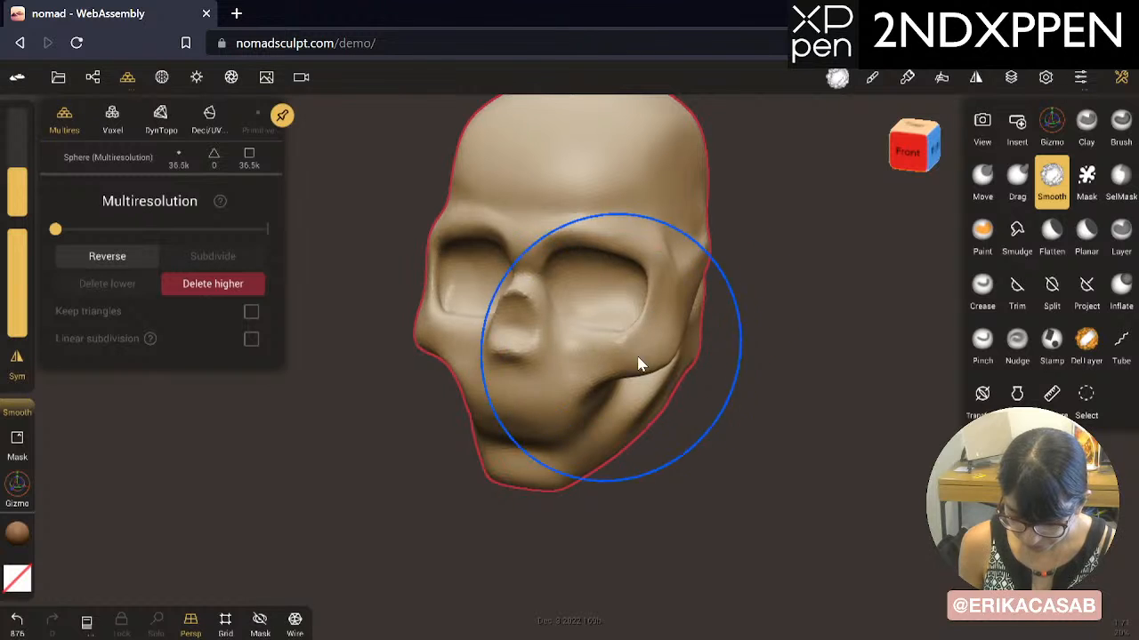
# Step: Push the notch between the cheekbone and the upper jaw upward with the Move brush, undoing and redoing unsatisfactory strokes
pyautogui.moveTo(744, 452)
pyautogui.mouseDown()
pyautogui.moveTo(633, 405)
pyautogui.moveTo(812, 434)
pyautogui.moveTo(763, 445)
pyautogui.mouseUp()
pyautogui.press('x')
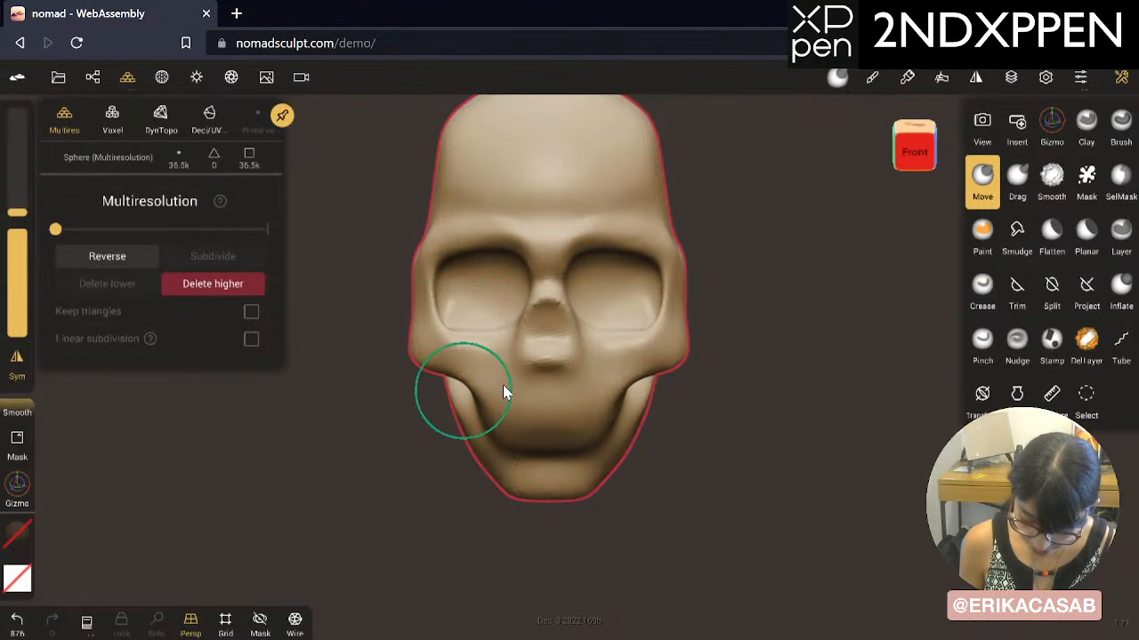
pyautogui.moveTo(612, 396)
pyautogui.mouseDown()
pyautogui.moveTo(623, 380)
pyautogui.moveTo(612, 376)
pyautogui.mouseUp()
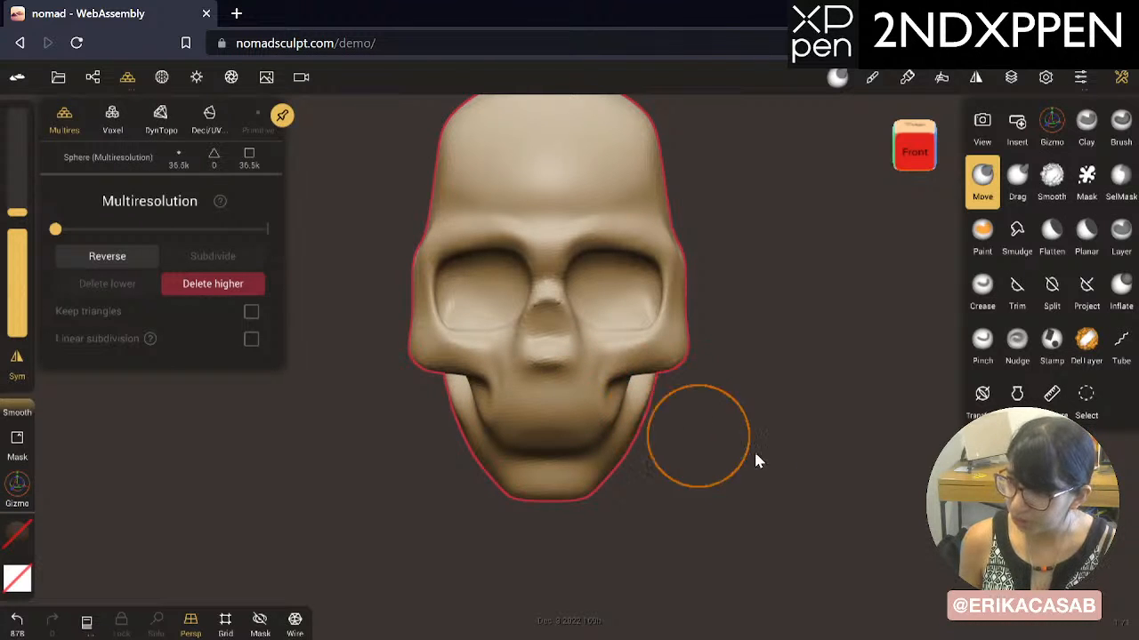
pyautogui.moveTo(754, 460); pyautogui.dragTo(396, 384)
pyautogui.hotkey('ctrl', 'z')
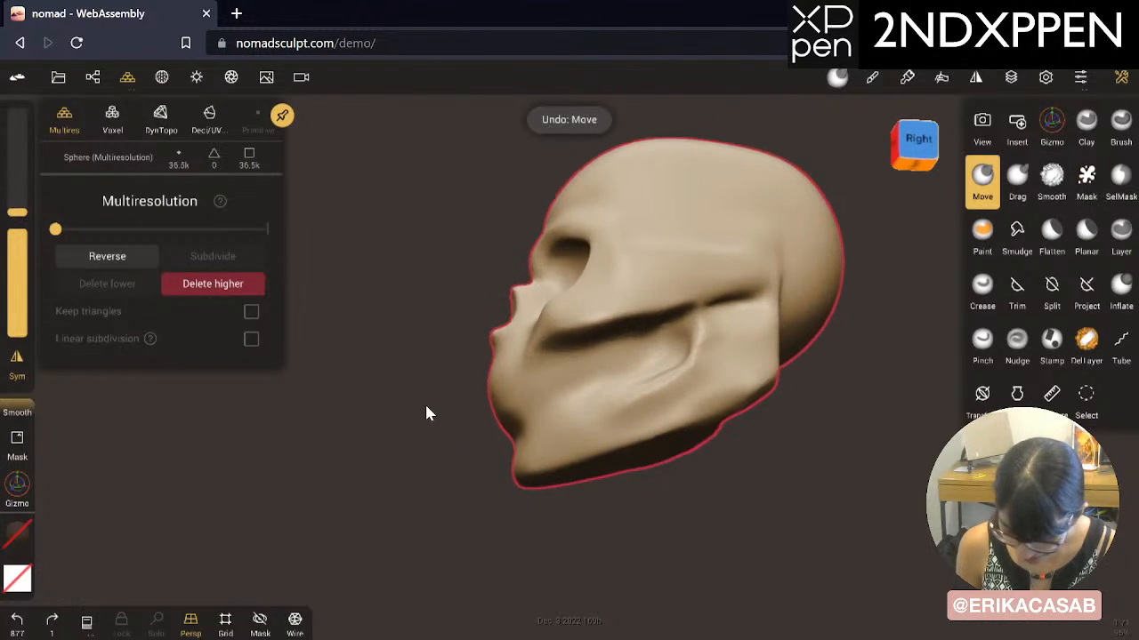
pyautogui.moveTo(482, 474); pyautogui.dragTo(709, 424)
pyautogui.moveTo(626, 401); pyautogui.dragTo(610, 386)
pyautogui.hotkey('ctrl', 'z')
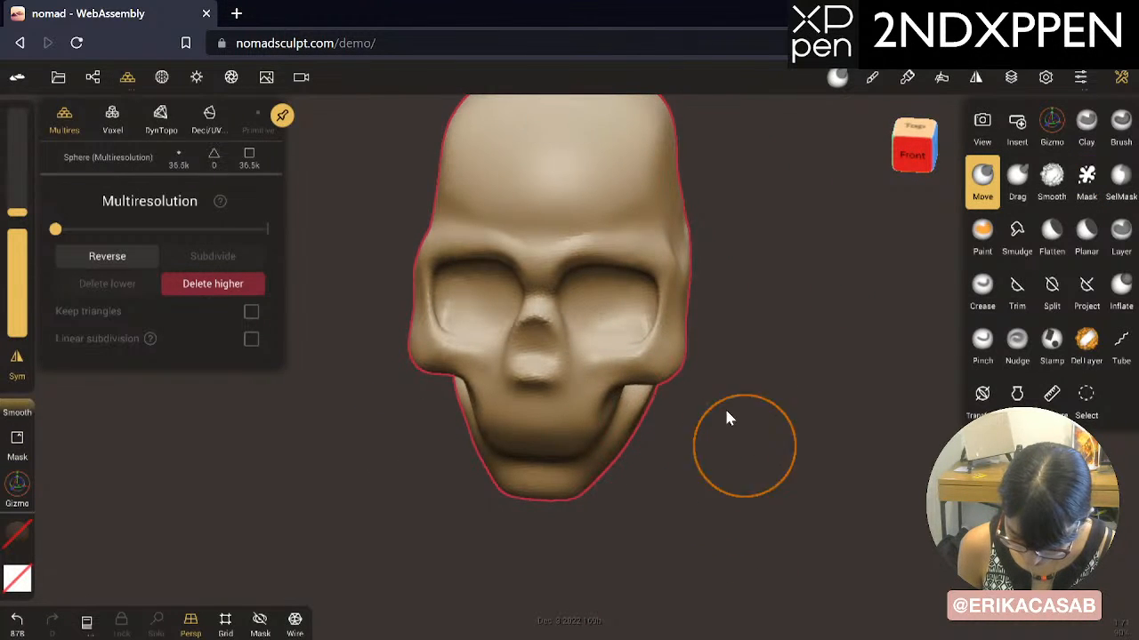
# Step: Refine the underside of the cheekbone beside the upper jaw with the Move brush from below and front, undoing unwanted strokes
pyautogui.moveTo(727, 418); pyautogui.dragTo(583, 347)
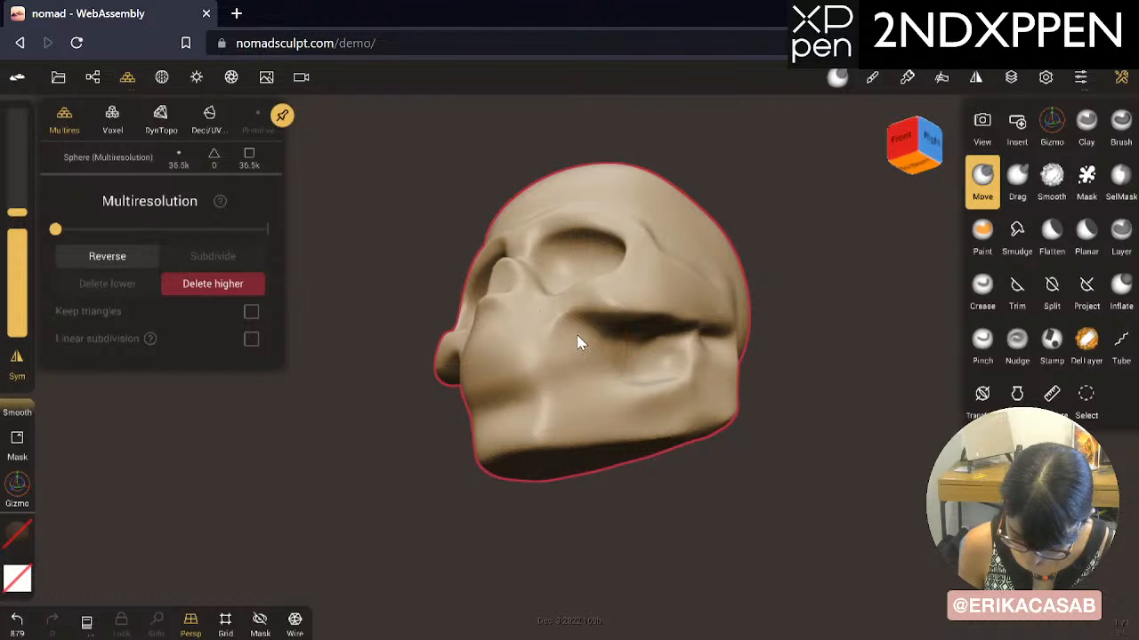
pyautogui.moveTo(503, 458)
pyautogui.mouseDown()
pyautogui.moveTo(531, 518)
pyautogui.moveTo(601, 561)
pyautogui.mouseUp()
pyautogui.hotkey('ctrl', 'z')
pyautogui.moveTo(384, 450)
pyautogui.mouseDown()
pyautogui.moveTo(483, 534)
pyautogui.moveTo(568, 553)
pyautogui.mouseUp()
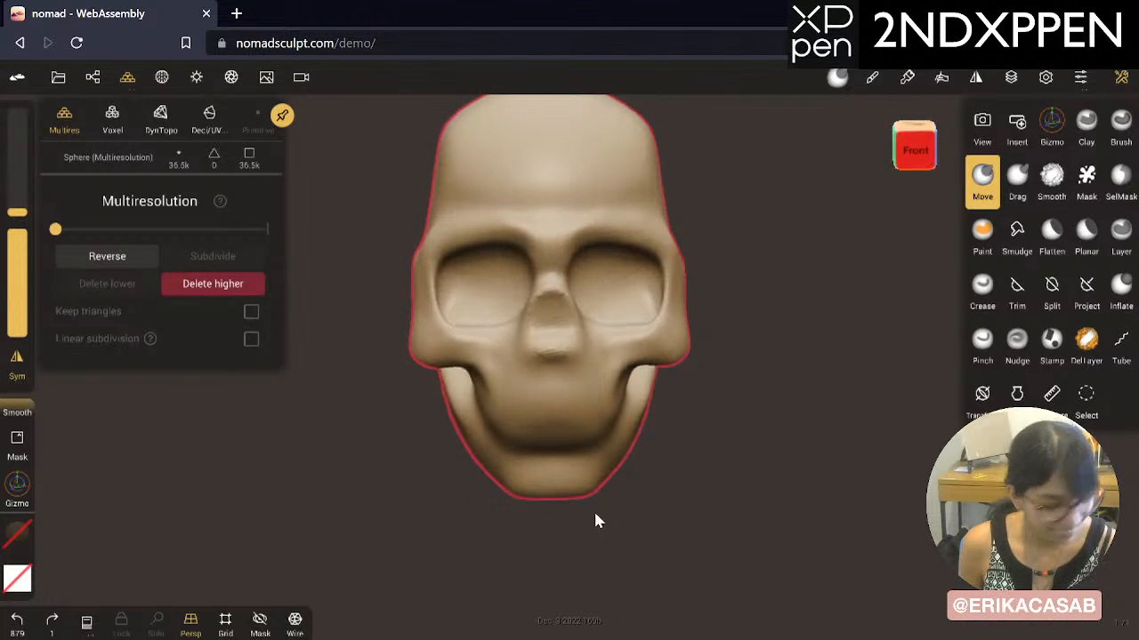
pyautogui.moveTo(662, 374); pyautogui.dragTo(698, 380)
pyautogui.hotkey('ctrl', 'z')
# Step: Smooth the hollow beneath the cheekbone and adjust the side of the jaw, undoing the last Move stroke
pyautogui.moveTo(774, 469); pyautogui.dragTo(567, 429)
pyautogui.press('shift')
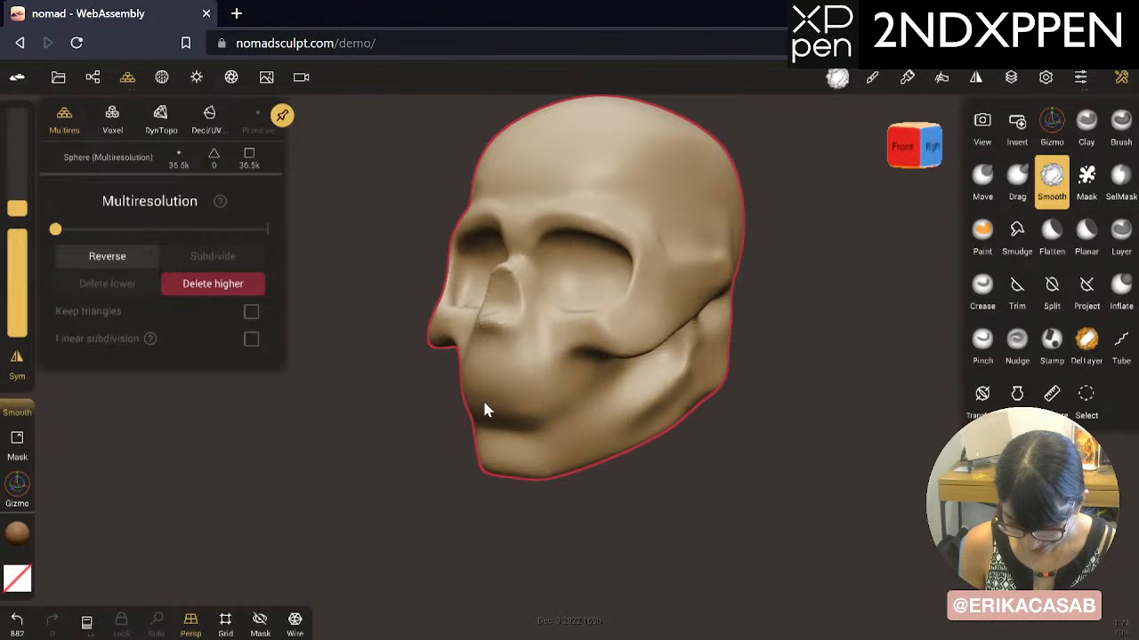
pyautogui.moveTo(752, 453)
pyautogui.mouseDown()
pyautogui.moveTo(668, 338)
pyautogui.moveTo(577, 418)
pyautogui.moveTo(621, 377)
pyautogui.moveTo(560, 370)
pyautogui.mouseUp()
pyautogui.moveTo(475, 397)
pyautogui.mouseDown()
pyautogui.moveTo(587, 395)
pyautogui.moveTo(846, 425)
pyautogui.mouseUp()
pyautogui.moveTo(644, 443); pyautogui.dragTo(766, 460)
pyautogui.hotkey('ctrl', 'z')
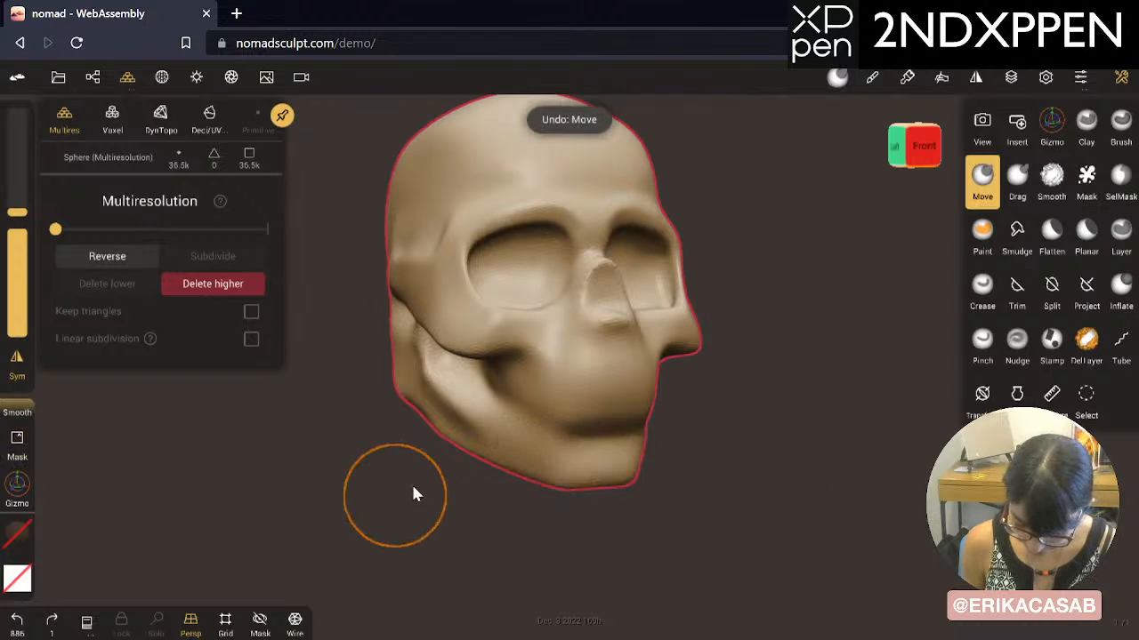
# Step: Flatten the outer face of the rear jaw and smooth the surface along its lower side
pyautogui.moveTo(400, 487); pyautogui.dragTo(541, 440)
pyautogui.click(1051, 236)
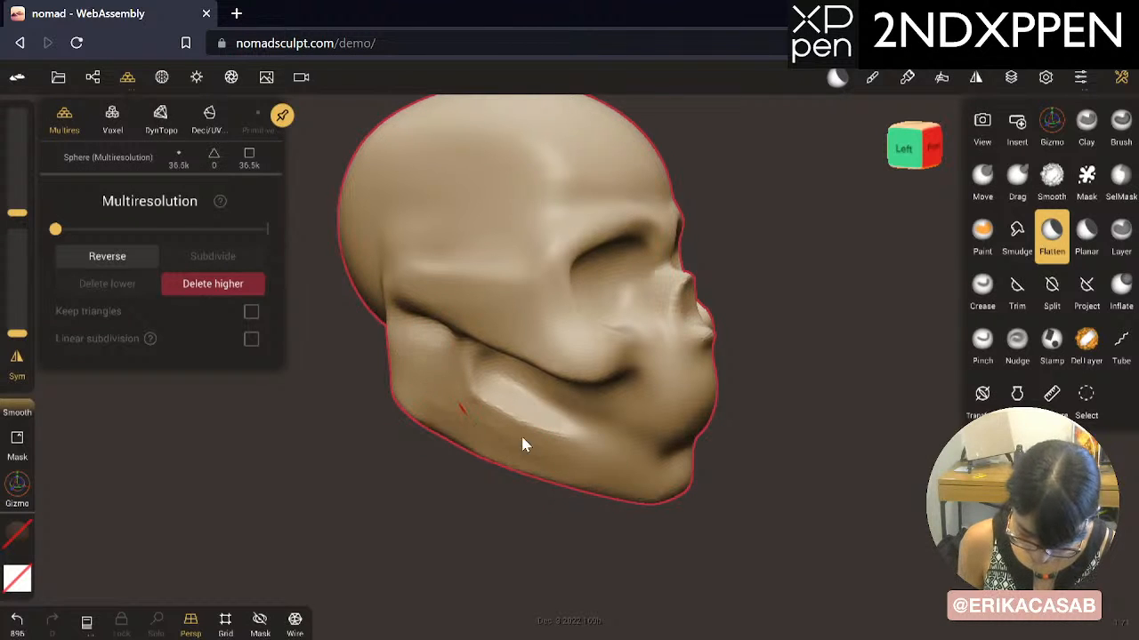
pyautogui.moveTo(422, 392)
pyautogui.keyDown('shift'); pyautogui.mouseDown()
pyautogui.moveTo(451, 353)
pyautogui.moveTo(467, 352)
pyautogui.moveTo(432, 350)
pyautogui.mouseUp(); pyautogui.keyUp('shift')
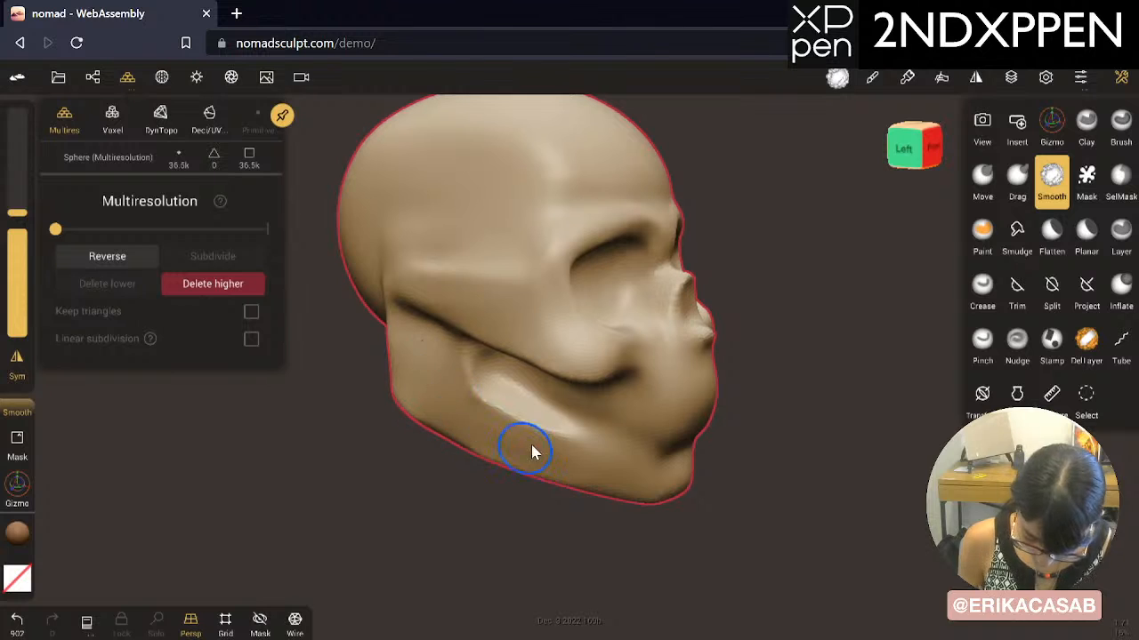
pyautogui.keyDown('shift'); pyautogui.moveTo(532, 446); pyautogui.dragTo(566, 445); pyautogui.keyUp('shift')
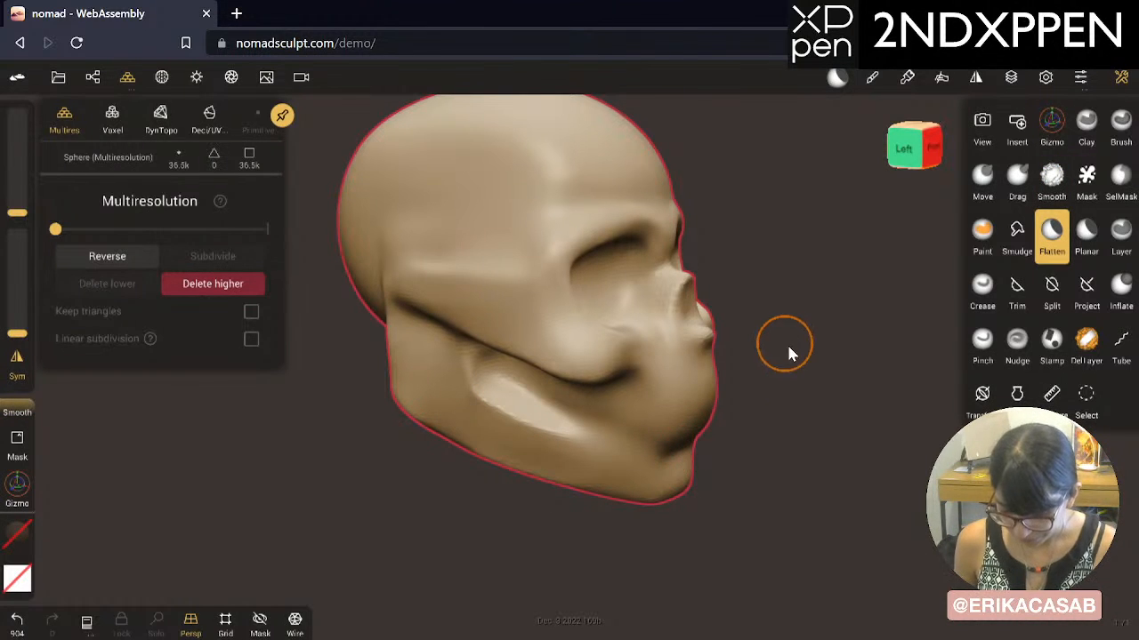
# Step: Mask the side of the cranium and the temple in side view to protect them while reshaping the jaw
pyautogui.moveTo(789, 394); pyautogui.dragTo(717, 403)
pyautogui.moveTo(821, 448); pyautogui.dragTo(888, 427)
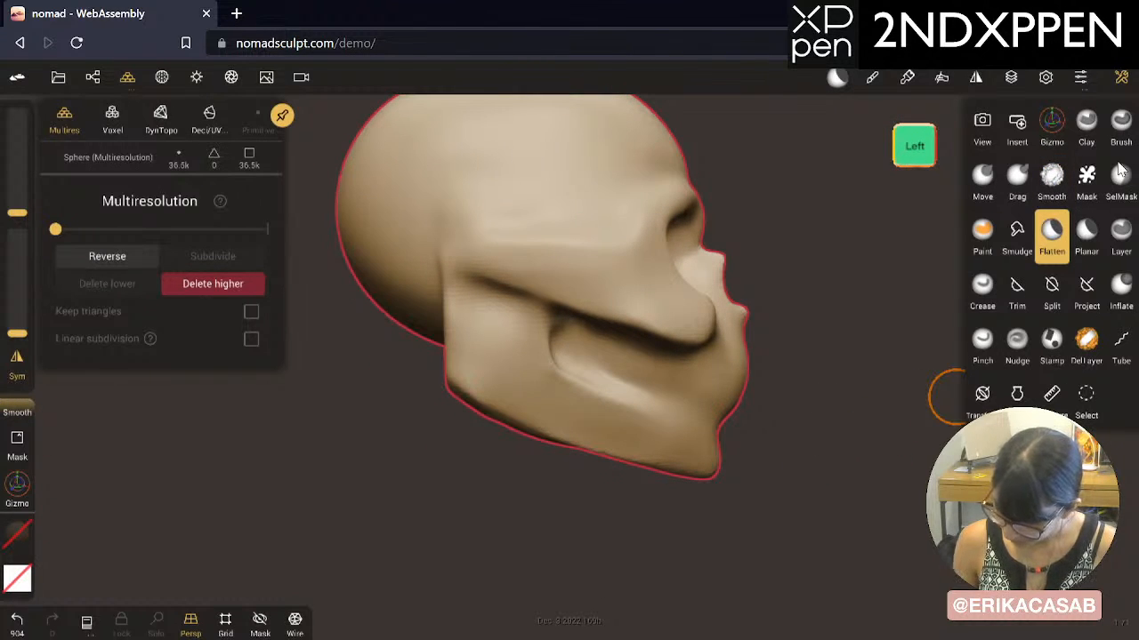
pyautogui.click(1017, 182)
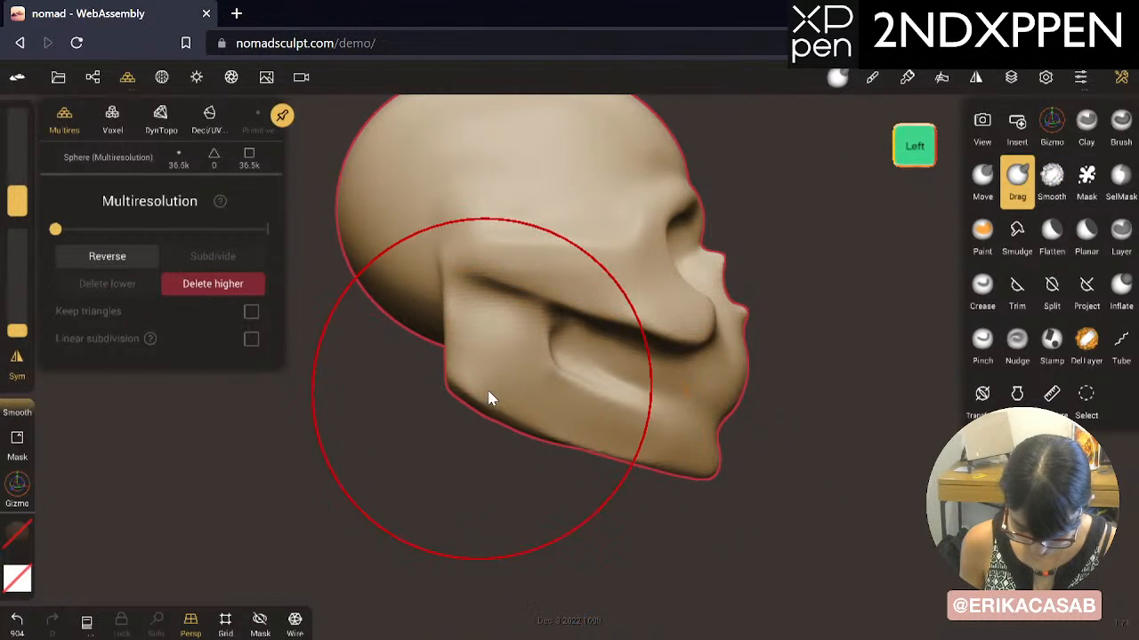
pyautogui.click(1086, 182)
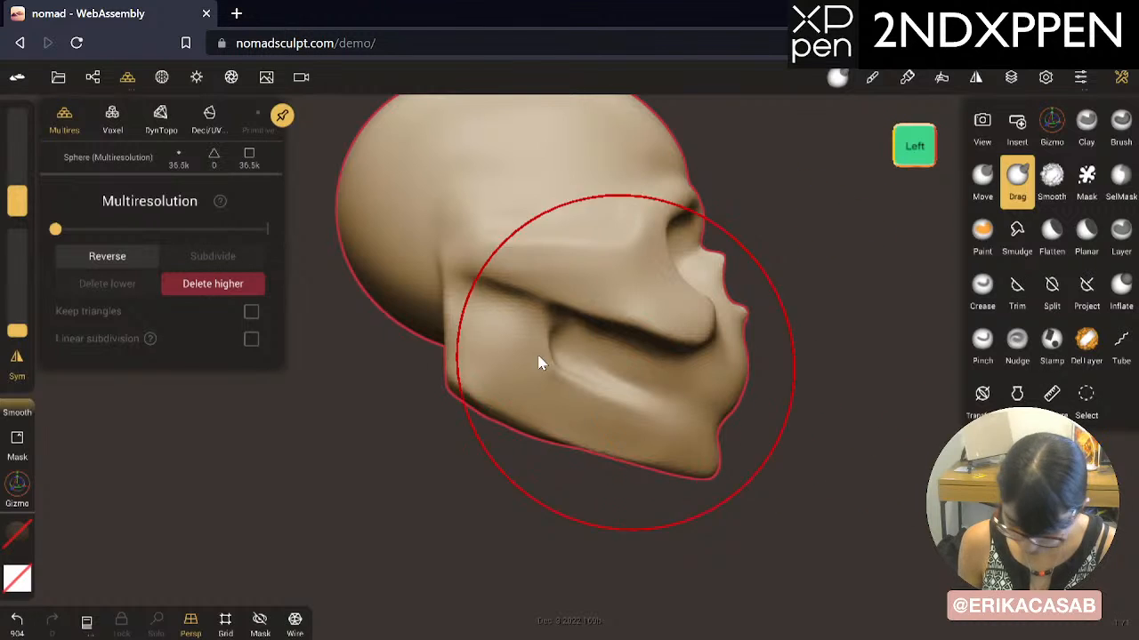
pyautogui.moveTo(520, 208)
pyautogui.mouseDown()
pyautogui.moveTo(511, 168)
pyautogui.moveTo(495, 172)
pyautogui.mouseUp()
pyautogui.hotkey('ctrl', 'z')
pyautogui.moveTo(576, 178)
pyautogui.mouseDown()
pyautogui.moveTo(452, 143)
pyautogui.moveTo(569, 206)
pyautogui.mouseUp()
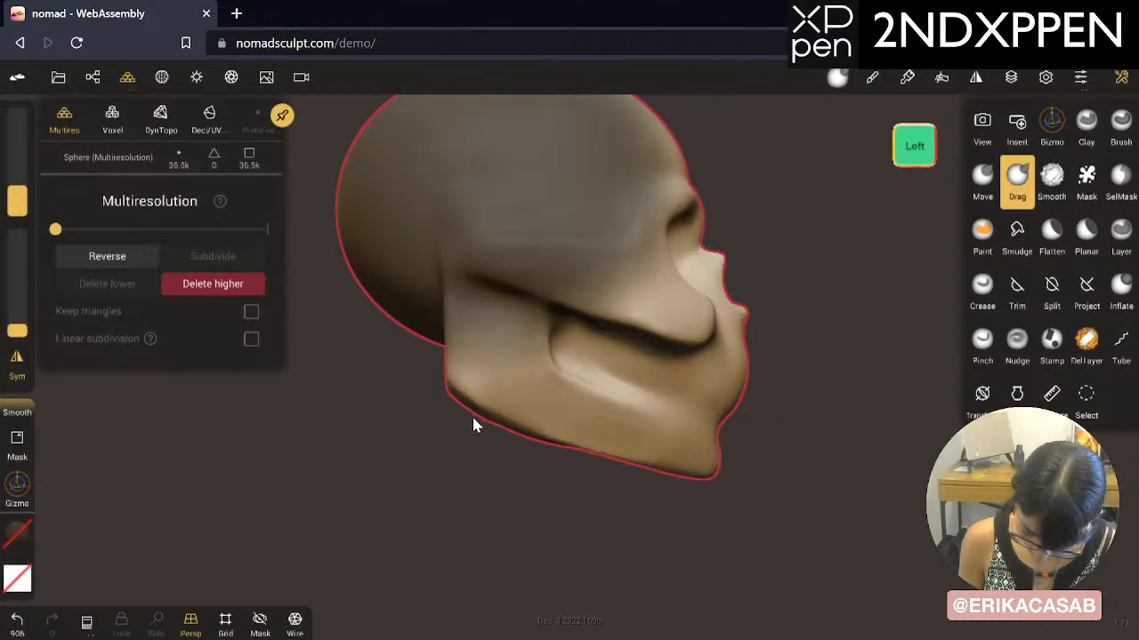
# Step: Pull the jaw angle downward with the Drag brush and even out the lower edge of the jaw up to the chin
pyautogui.moveTo(457, 514)
pyautogui.mouseDown()
pyautogui.moveTo(501, 458)
pyautogui.moveTo(470, 456)
pyautogui.moveTo(471, 511)
pyautogui.mouseUp()
pyautogui.moveTo(457, 399)
pyautogui.mouseDown()
pyautogui.moveTo(474, 504)
pyautogui.moveTo(488, 505)
pyautogui.mouseUp()
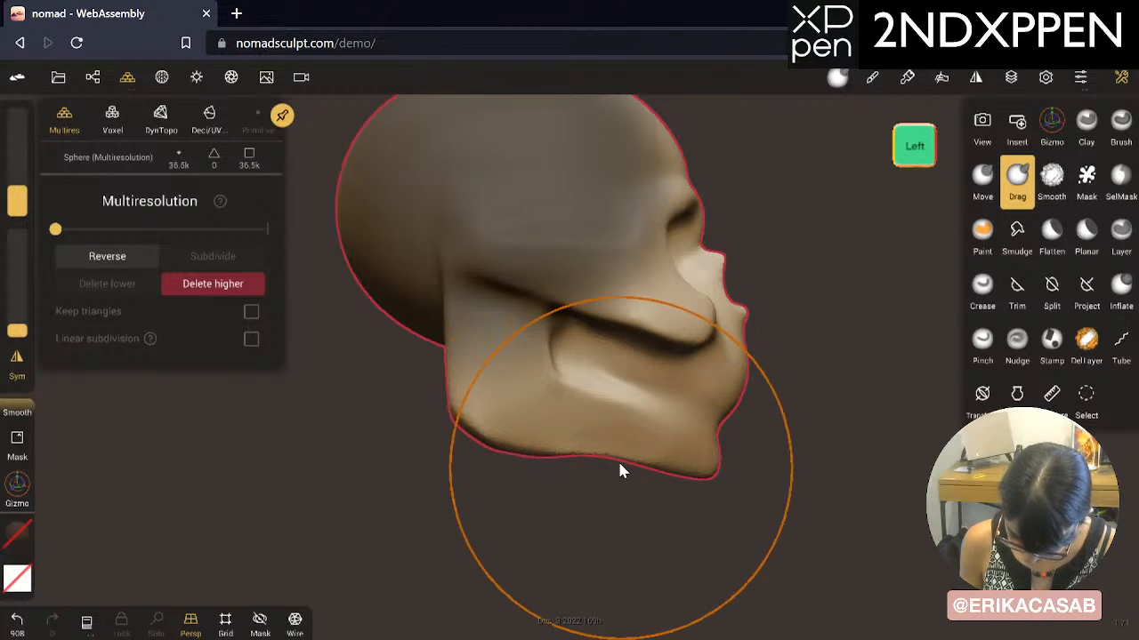
pyautogui.moveTo(615, 456); pyautogui.dragTo(612, 482)
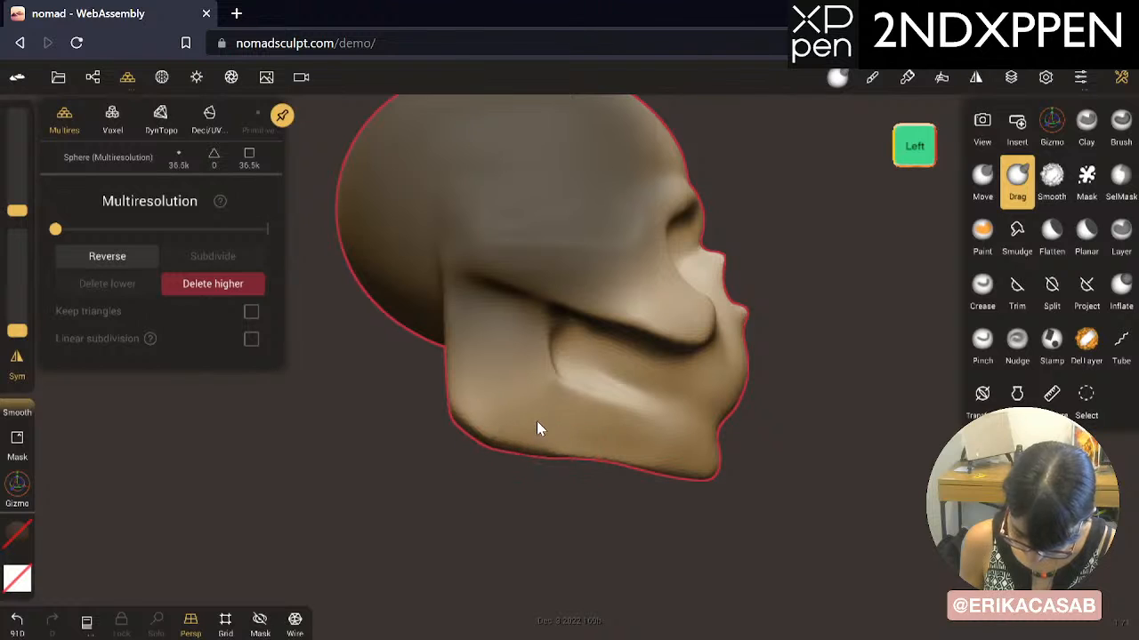
pyautogui.moveTo(591, 449); pyautogui.dragTo(601, 484)
pyautogui.moveTo(669, 472)
pyautogui.mouseDown()
pyautogui.moveTo(671, 510)
pyautogui.moveTo(691, 506)
pyautogui.mouseUp()
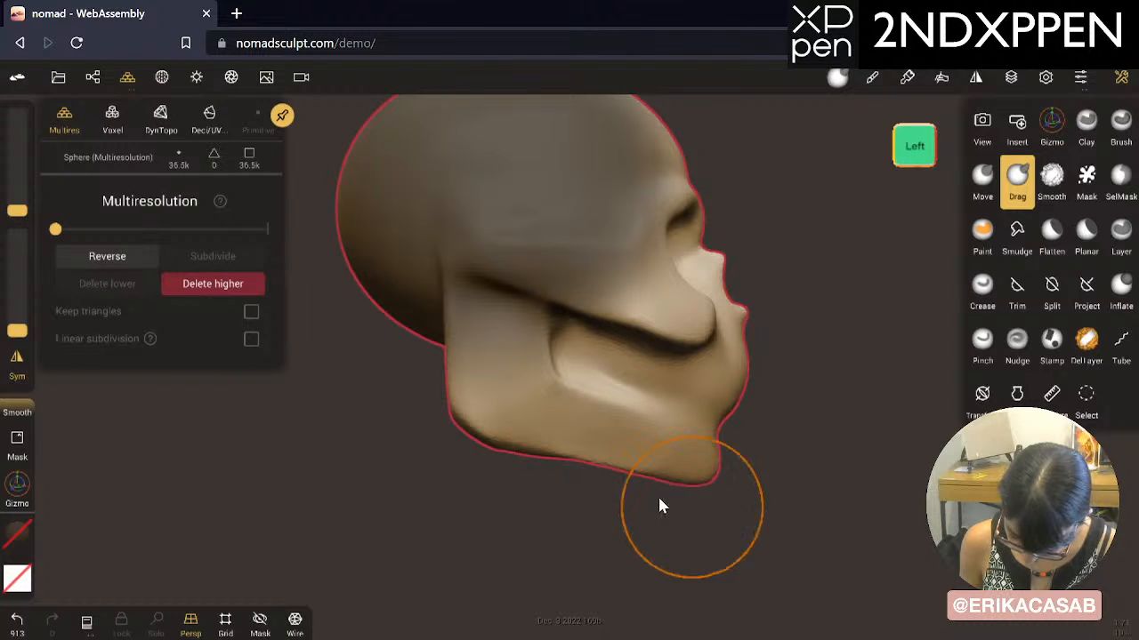
pyautogui.moveTo(618, 463); pyautogui.dragTo(614, 487)
pyautogui.moveTo(519, 456); pyautogui.dragTo(505, 447)
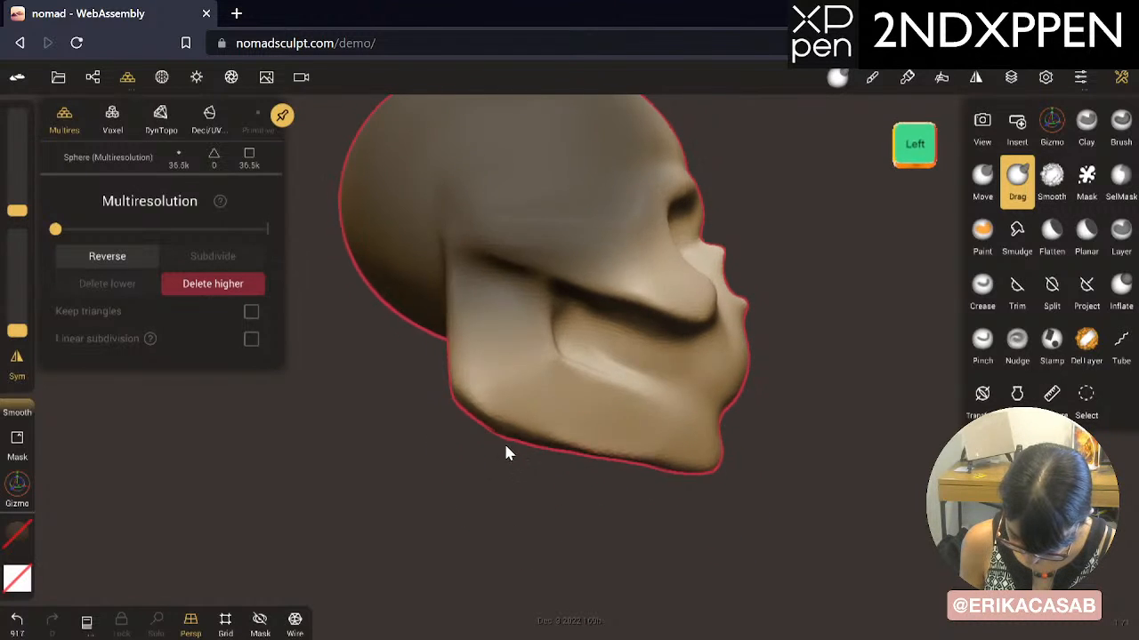
# Step: Raise the Flatten brush's intensity and flatten the underside of the jaw from below
pyautogui.click(1056, 241)
pyautogui.moveTo(851, 462); pyautogui.dragTo(820, 325)
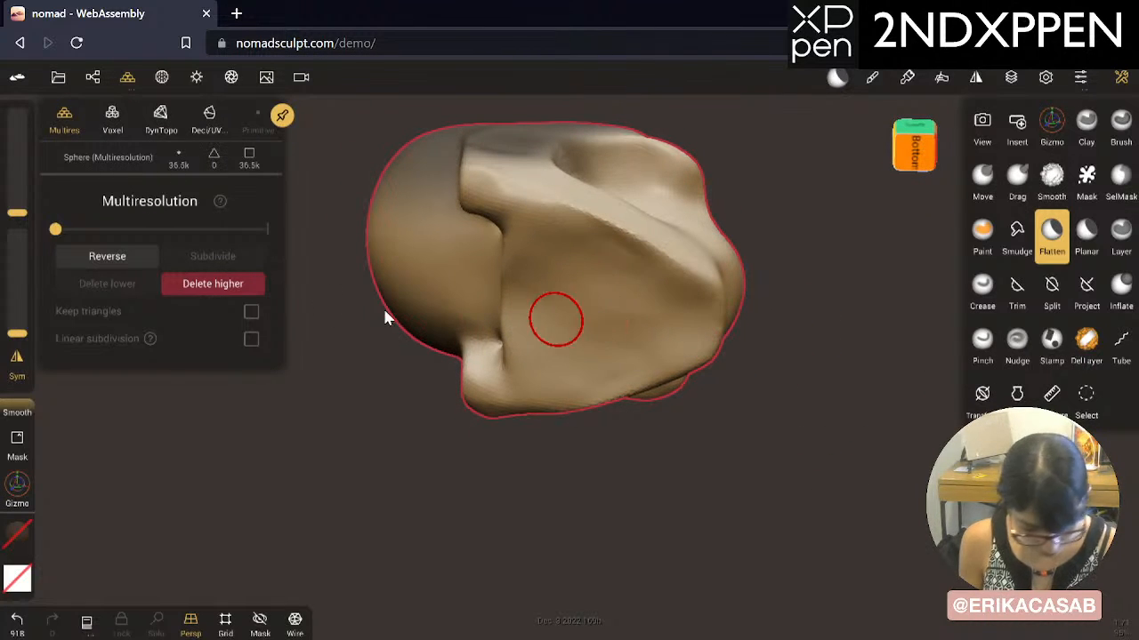
pyautogui.moveTo(17, 334); pyautogui.dragTo(18, 286)
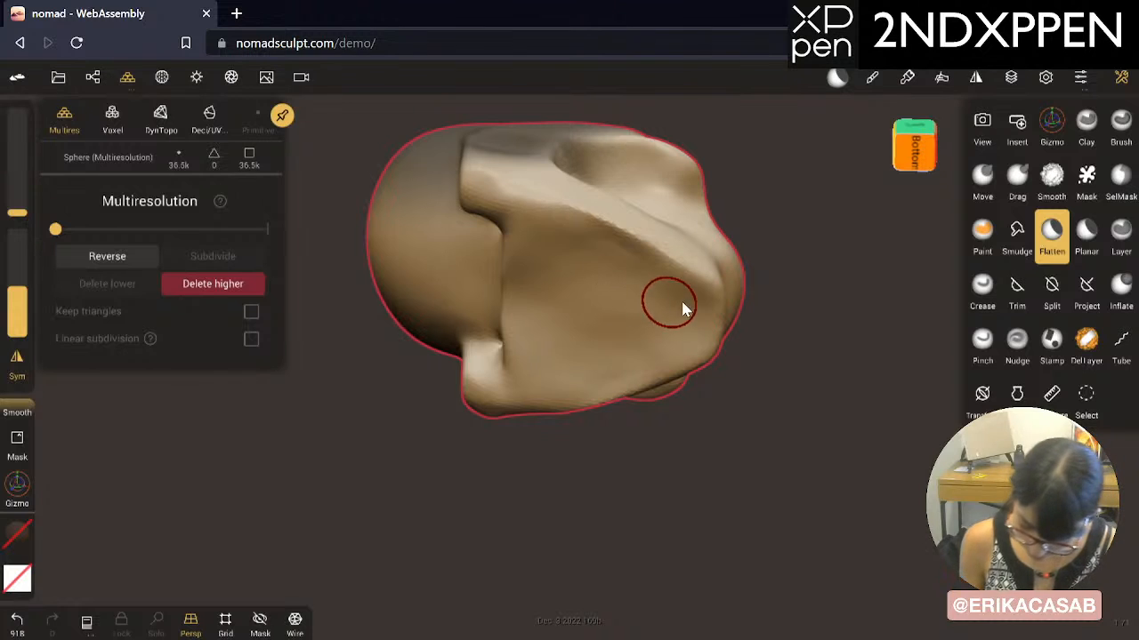
pyautogui.moveTo(683, 308)
pyautogui.mouseDown()
pyautogui.moveTo(559, 229)
pyautogui.moveTo(549, 252)
pyautogui.mouseUp()
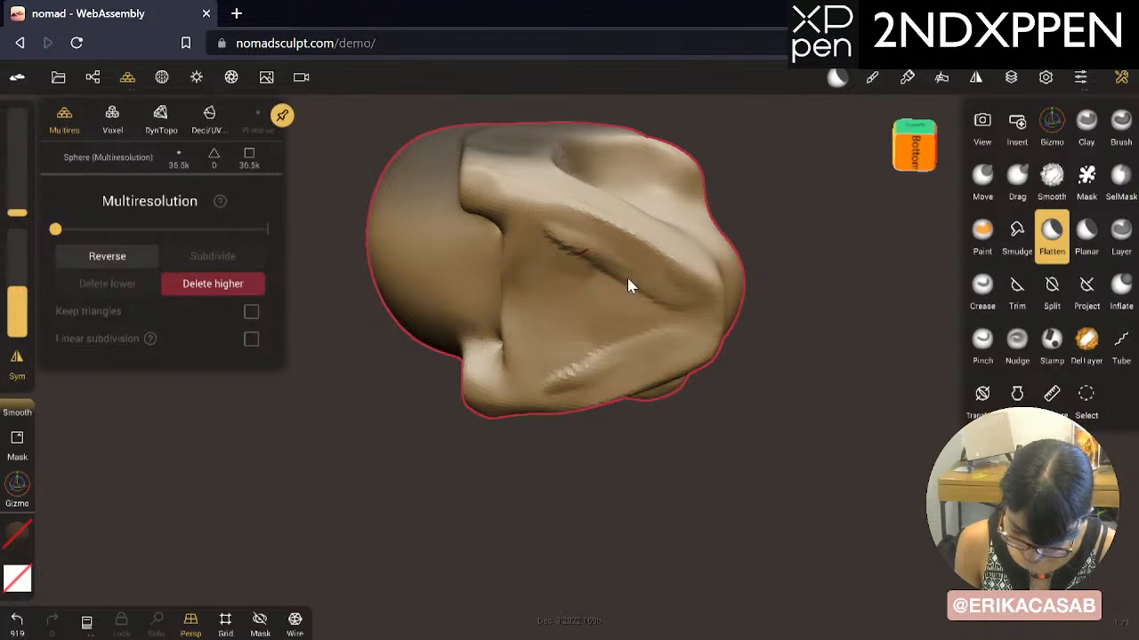
pyautogui.moveTo(627, 278)
pyautogui.mouseDown()
pyautogui.moveTo(580, 310)
pyautogui.moveTo(608, 327)
pyautogui.mouseUp()
pyautogui.moveTo(654, 289)
pyautogui.mouseDown()
pyautogui.moveTo(605, 287)
pyautogui.moveTo(618, 310)
pyautogui.moveTo(535, 227)
pyautogui.mouseUp()
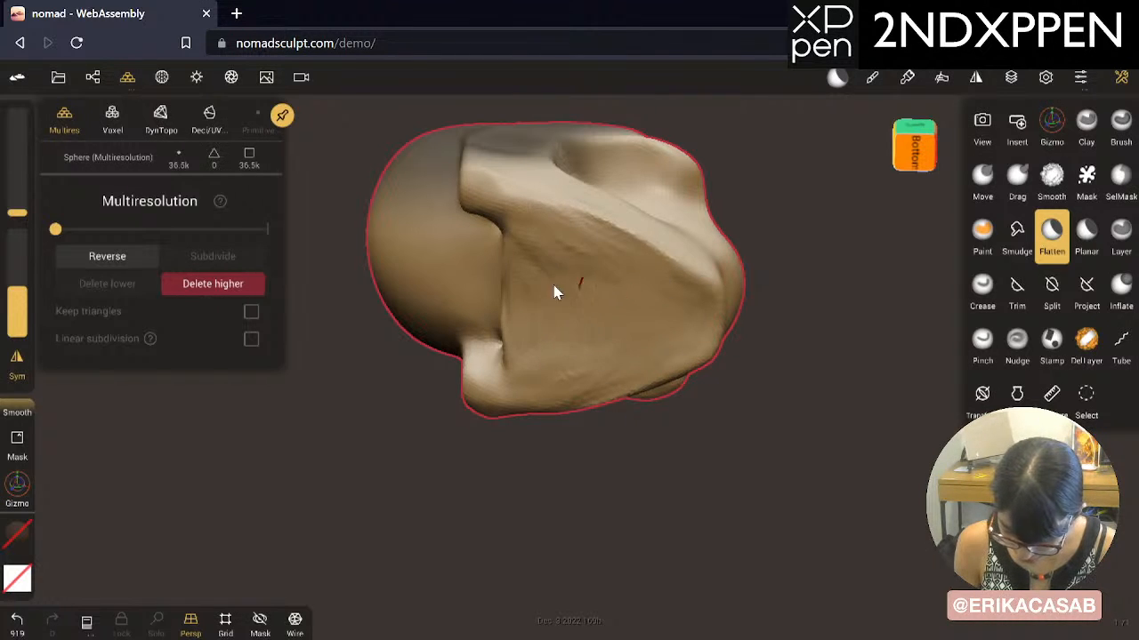
# Step: Flatten the rear part of the jaw's underside where it meets the cranium, working from below and from behind
pyautogui.moveTo(520, 360); pyautogui.dragTo(513, 313)
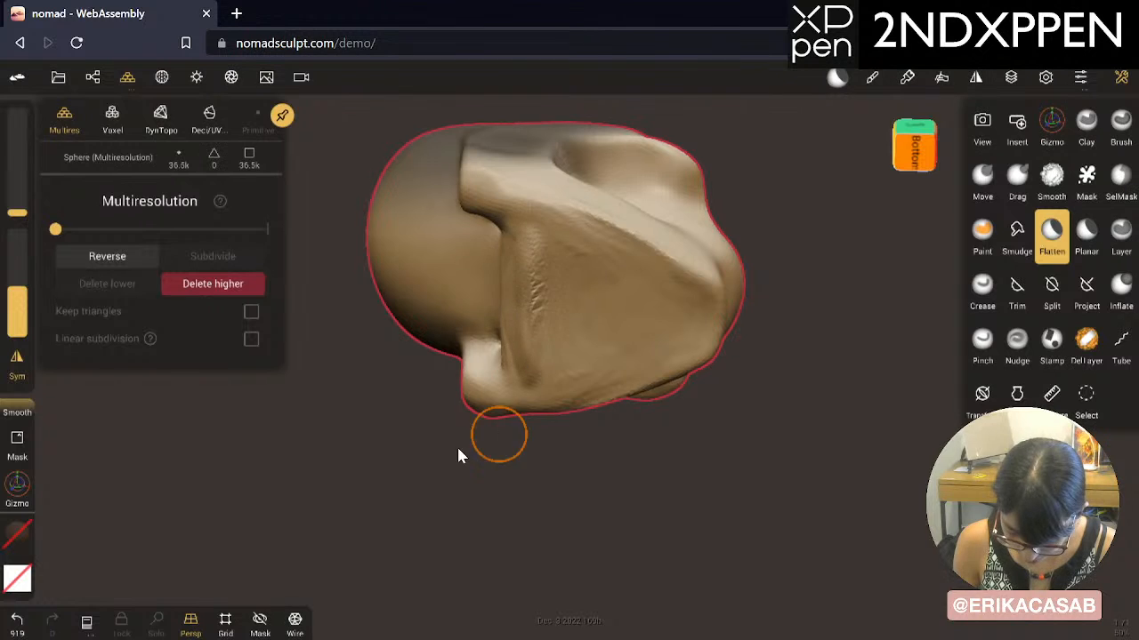
pyautogui.moveTo(458, 455)
pyautogui.mouseDown()
pyautogui.moveTo(613, 483)
pyautogui.moveTo(704, 355)
pyautogui.mouseUp()
pyautogui.moveTo(561, 318)
pyautogui.mouseDown()
pyautogui.moveTo(637, 255)
pyautogui.moveTo(555, 332)
pyautogui.moveTo(623, 320)
pyautogui.moveTo(701, 325)
pyautogui.moveTo(623, 342)
pyautogui.moveTo(537, 329)
pyautogui.moveTo(661, 272)
pyautogui.moveTo(546, 265)
pyautogui.mouseUp()
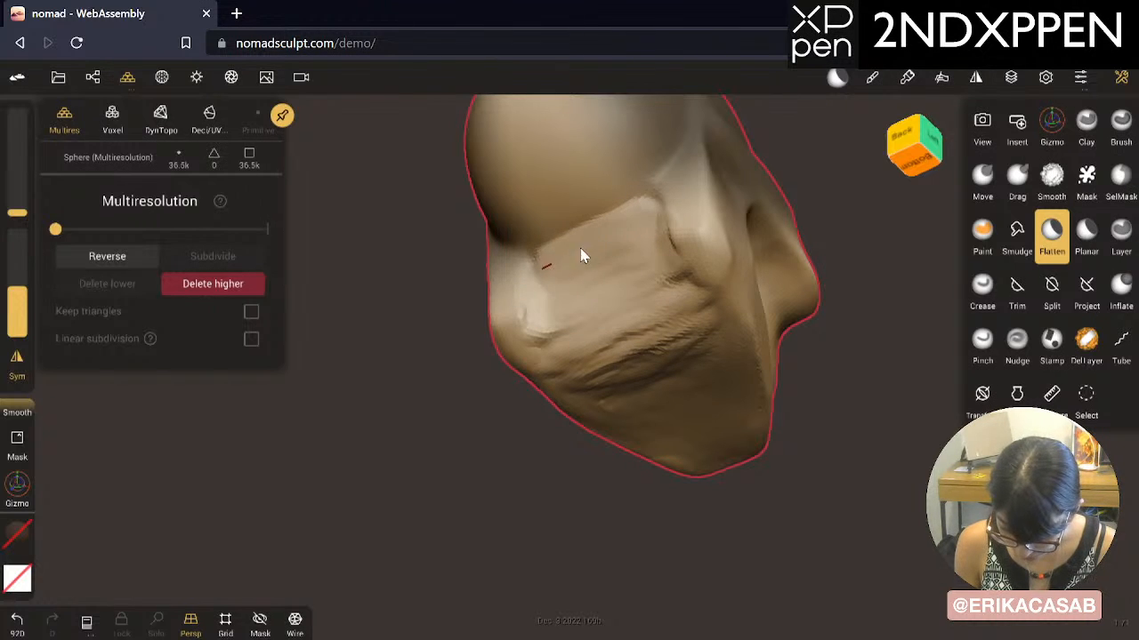
pyautogui.moveTo(541, 336)
pyautogui.mouseDown(button='right')
pyautogui.moveTo(605, 450)
pyautogui.moveTo(734, 498)
pyautogui.moveTo(788, 400)
pyautogui.mouseUp(button='right')
pyautogui.moveTo(788, 400)
pyautogui.mouseDown()
pyautogui.moveTo(720, 381)
pyautogui.moveTo(748, 354)
pyautogui.mouseUp()
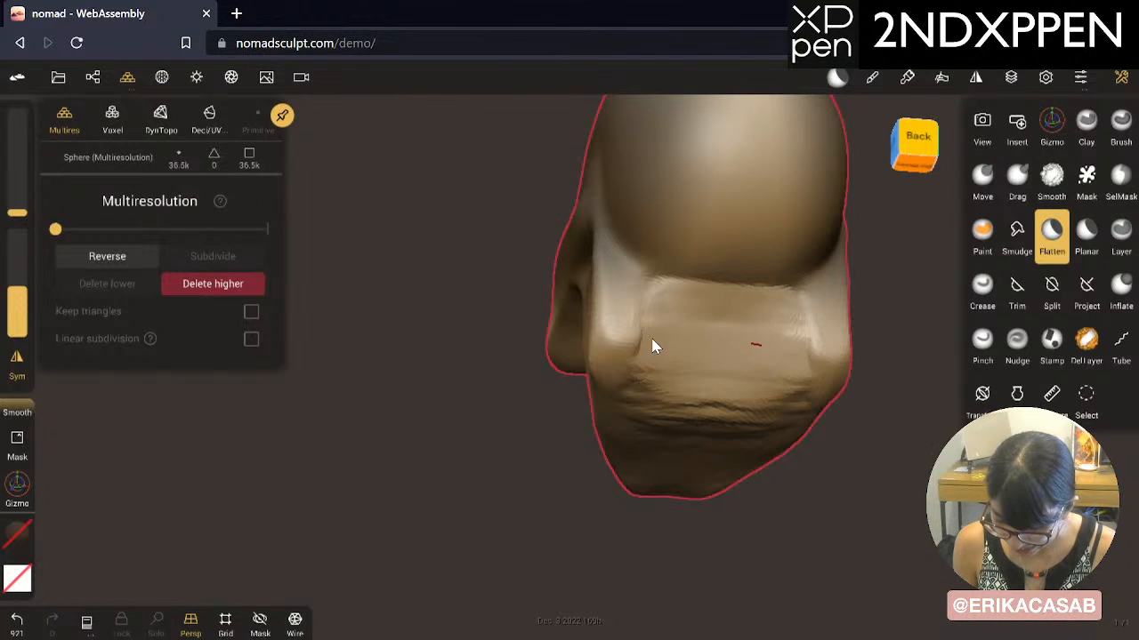
pyautogui.moveTo(647, 304)
pyautogui.mouseDown()
pyautogui.moveTo(781, 304)
pyautogui.moveTo(775, 333)
pyautogui.moveTo(649, 355)
pyautogui.mouseUp()
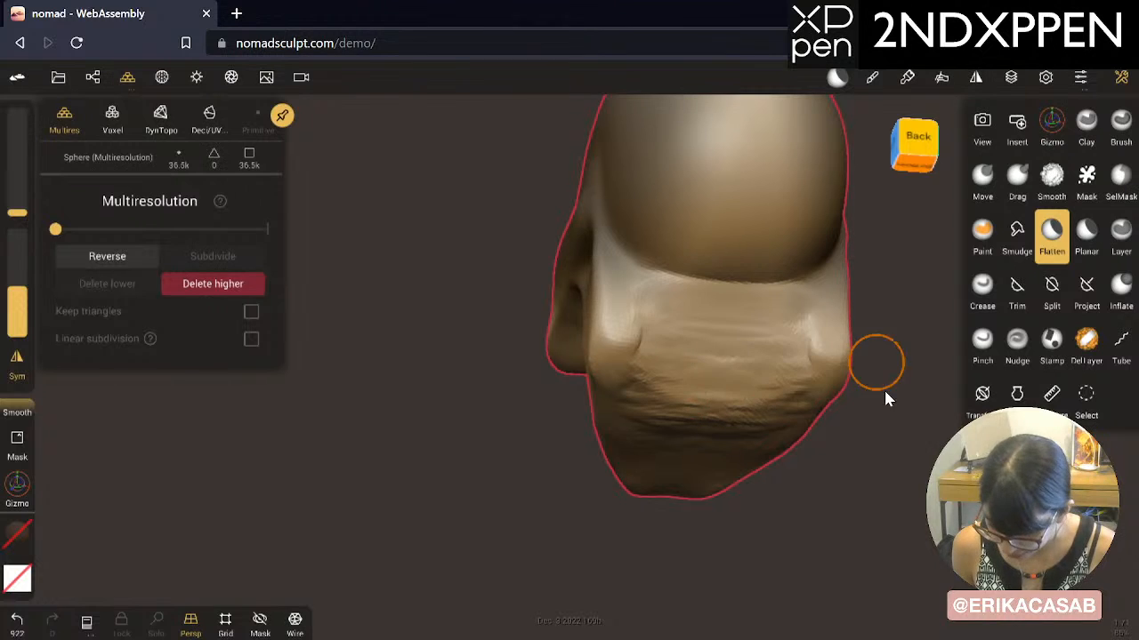
# Step: Smooth out the ridges across the back and underside of the jaw
pyautogui.moveTo(883, 388)
pyautogui.mouseDown(button='right')
pyautogui.moveTo(750, 450)
pyautogui.moveTo(840, 455)
pyautogui.mouseUp(button='right')
pyautogui.moveTo(838, 448)
pyautogui.mouseDown()
pyautogui.moveTo(774, 372)
pyautogui.moveTo(673, 382)
pyautogui.mouseUp()
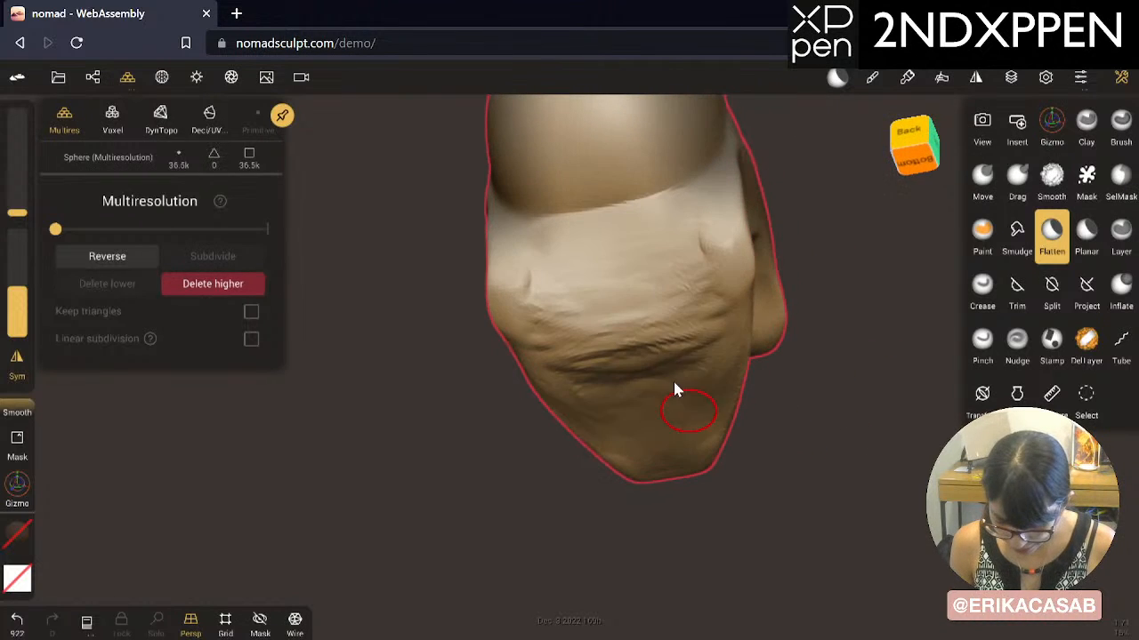
pyautogui.keyDown('shift'); pyautogui.moveTo(691, 309); pyautogui.dragTo(645, 357); pyautogui.keyUp('shift')
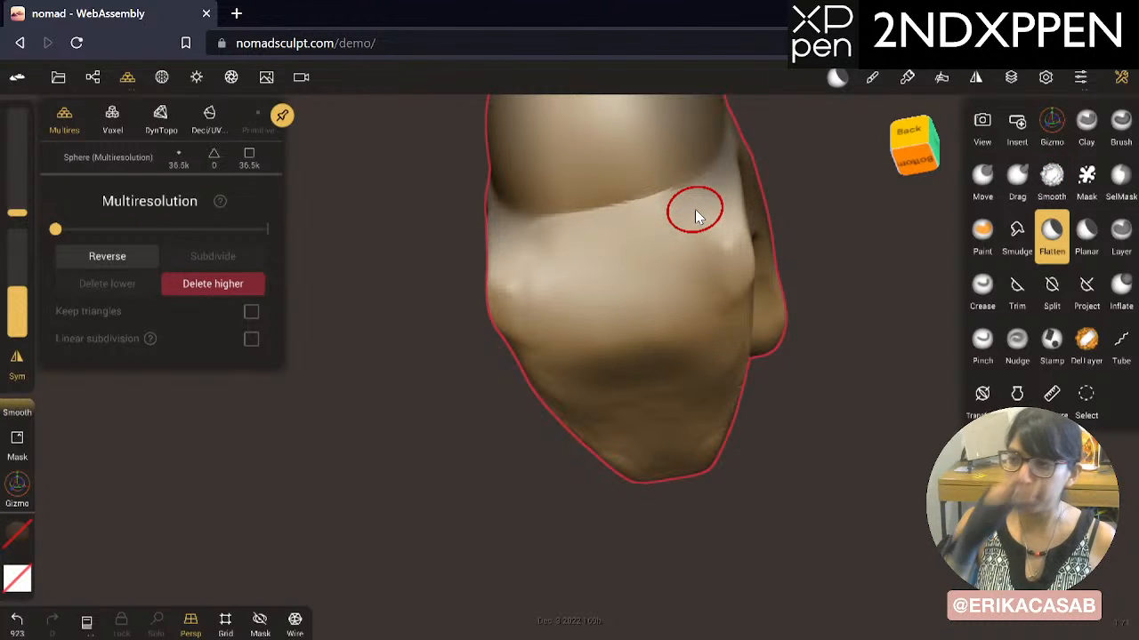
# Step: Try to flatten the jaw's underside into one plane with a larger Flatten brush
pyautogui.moveTo(826, 471)
pyautogui.mouseDown()
pyautogui.moveTo(793, 422)
pyautogui.moveTo(707, 376)
pyautogui.mouseUp()
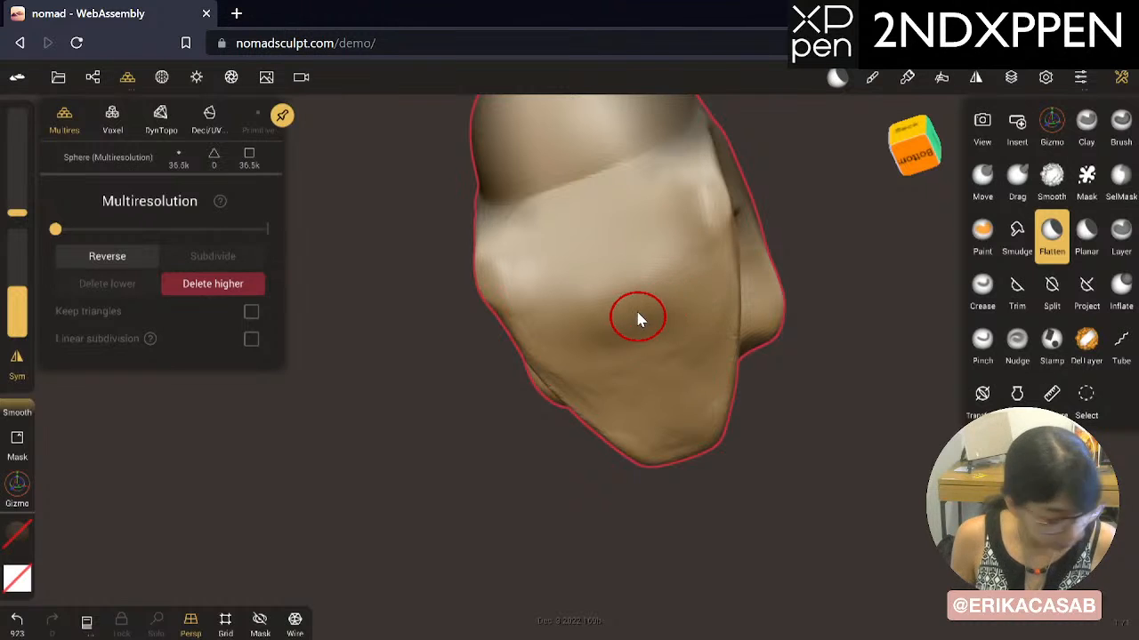
pyautogui.press('x')
pyautogui.moveTo(680, 282); pyautogui.dragTo(622, 328)
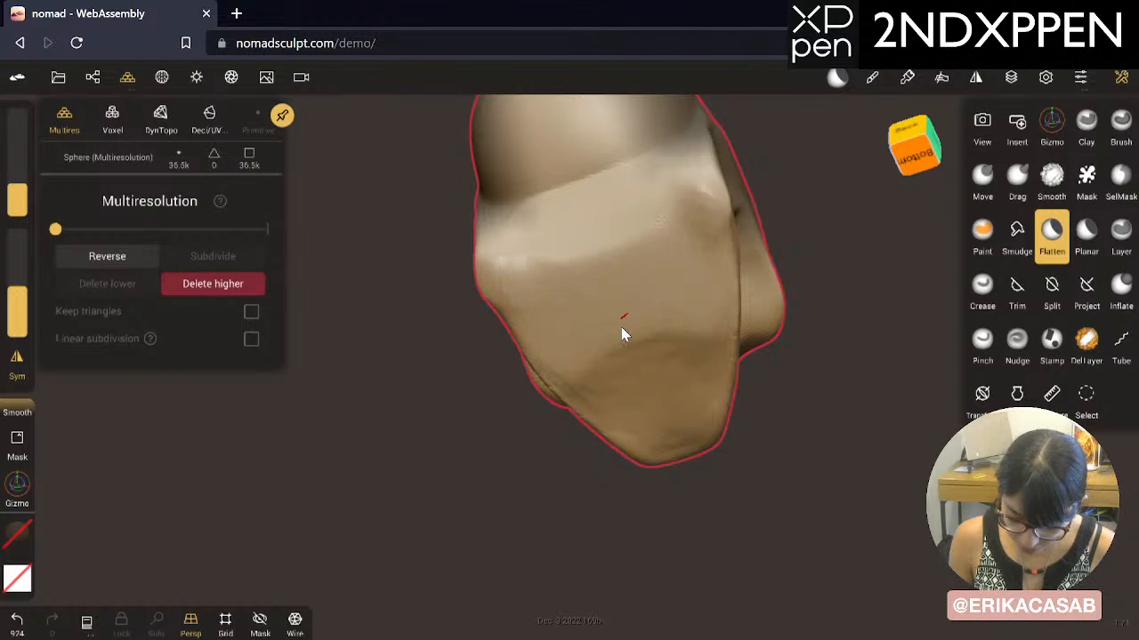
pyautogui.hotkey('ctrl', 'z')
# Step: Level the jaw's underside towards the chin and smooth the transition to its rear part
pyautogui.press('m')
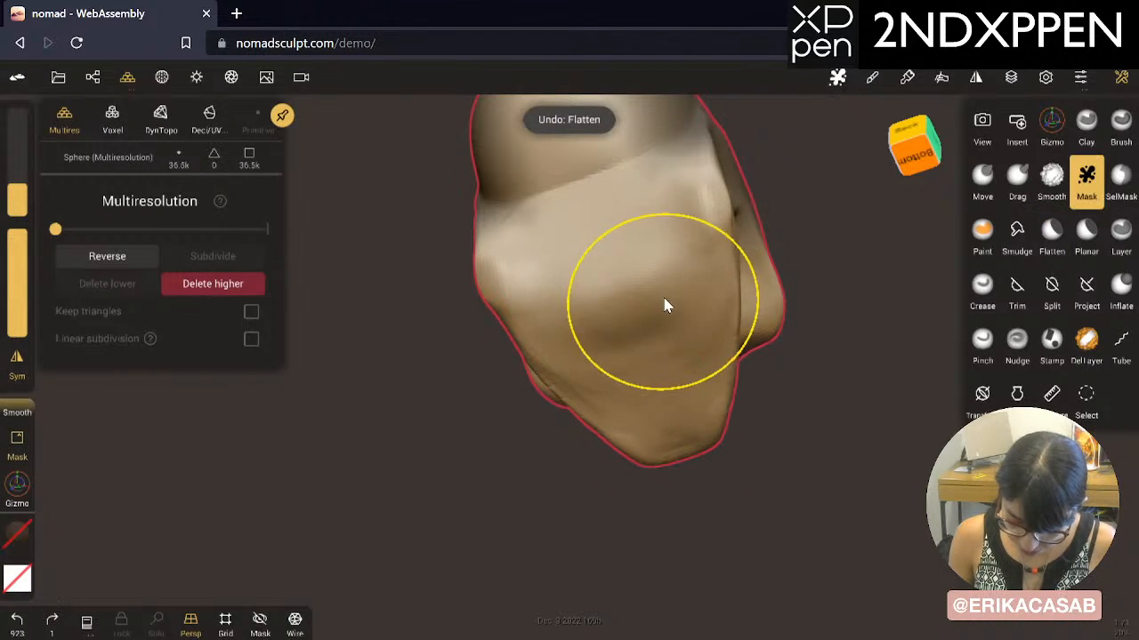
pyautogui.moveTo(642, 313)
pyautogui.mouseDown()
pyautogui.moveTo(635, 324)
pyautogui.moveTo(641, 314)
pyautogui.moveTo(613, 290)
pyautogui.moveTo(648, 386)
pyautogui.mouseUp()
pyautogui.keyDown('shift'); pyautogui.moveTo(680, 291); pyautogui.dragTo(676, 415); pyautogui.keyUp('shift')
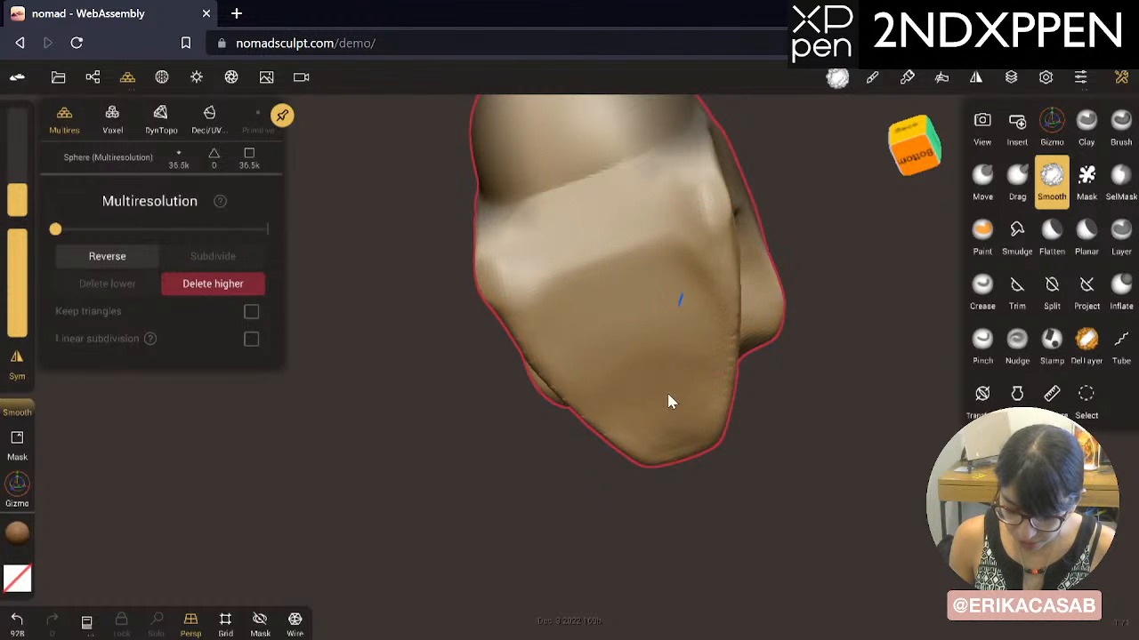
pyautogui.keyDown('shift'); pyautogui.moveTo(640, 279); pyautogui.dragTo(542, 296); pyautogui.keyUp('shift')
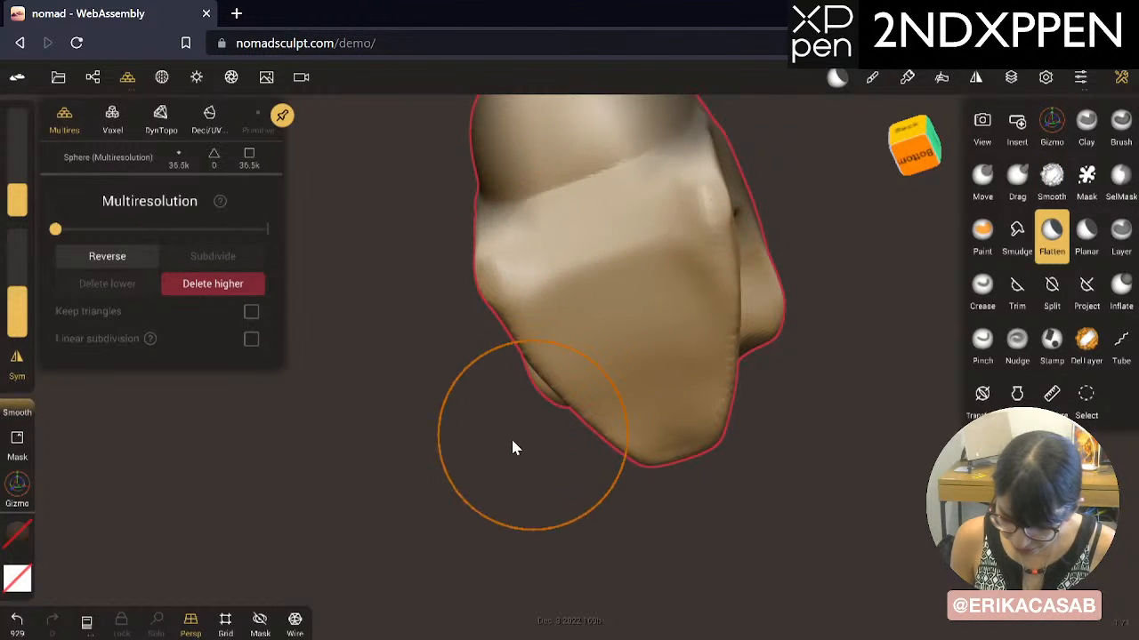
# Step: Undo the last stroke on the jaw's underside and reduce the Flatten brush's size
pyautogui.moveTo(513, 447)
pyautogui.mouseDown()
pyautogui.moveTo(543, 483)
pyautogui.moveTo(628, 448)
pyautogui.moveTo(468, 406)
pyautogui.moveTo(643, 341)
pyautogui.mouseUp()
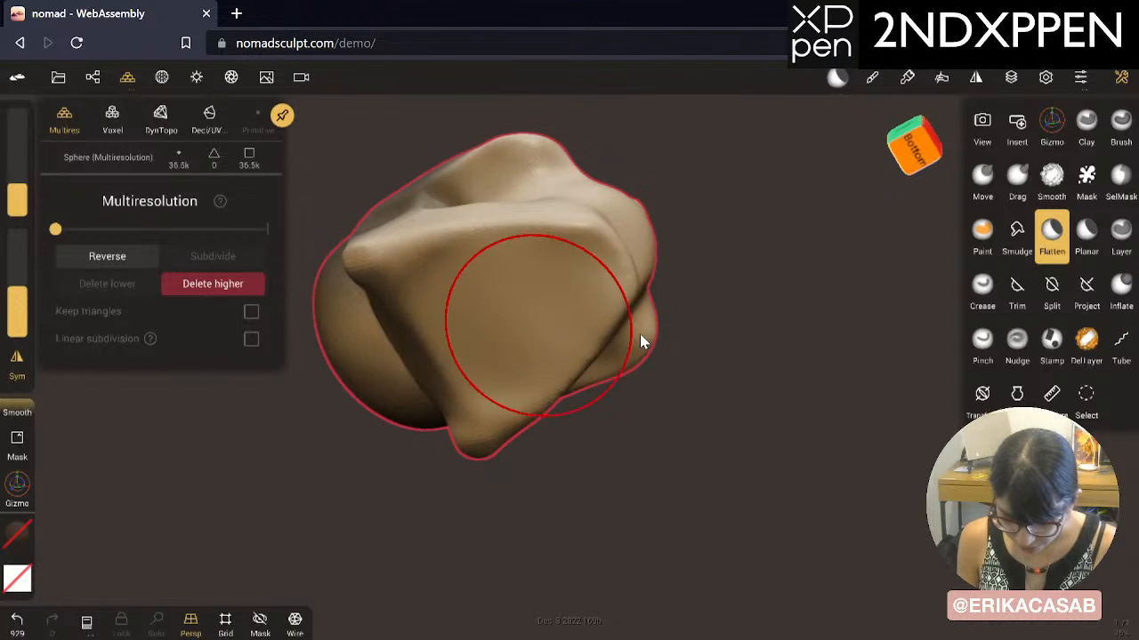
pyautogui.hotkey('ctrl', 'z')
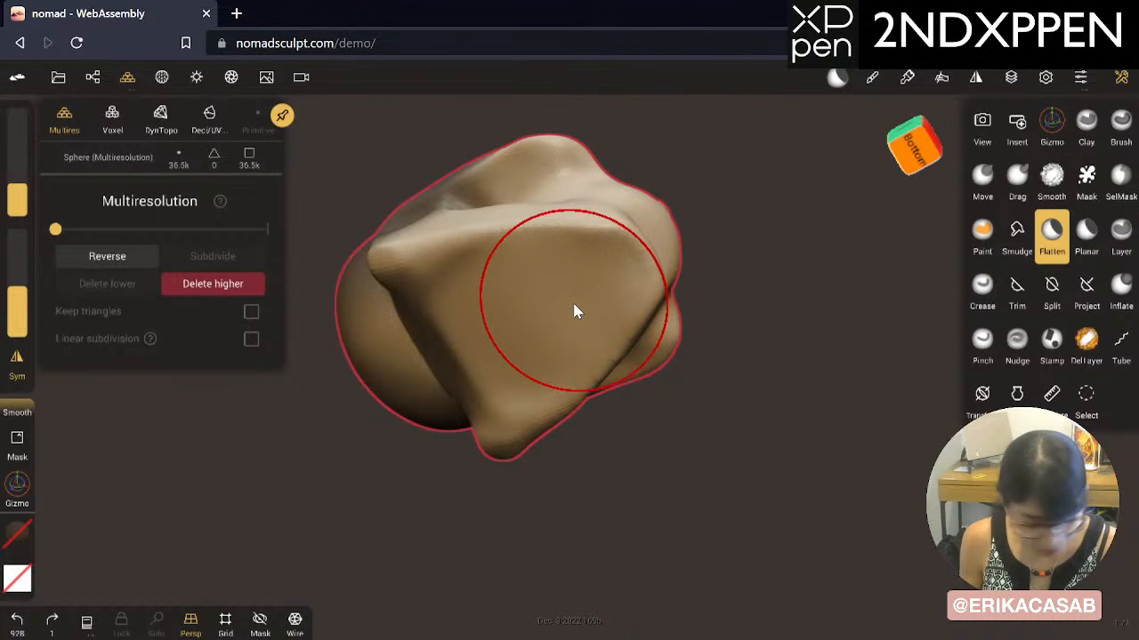
pyautogui.press('x')
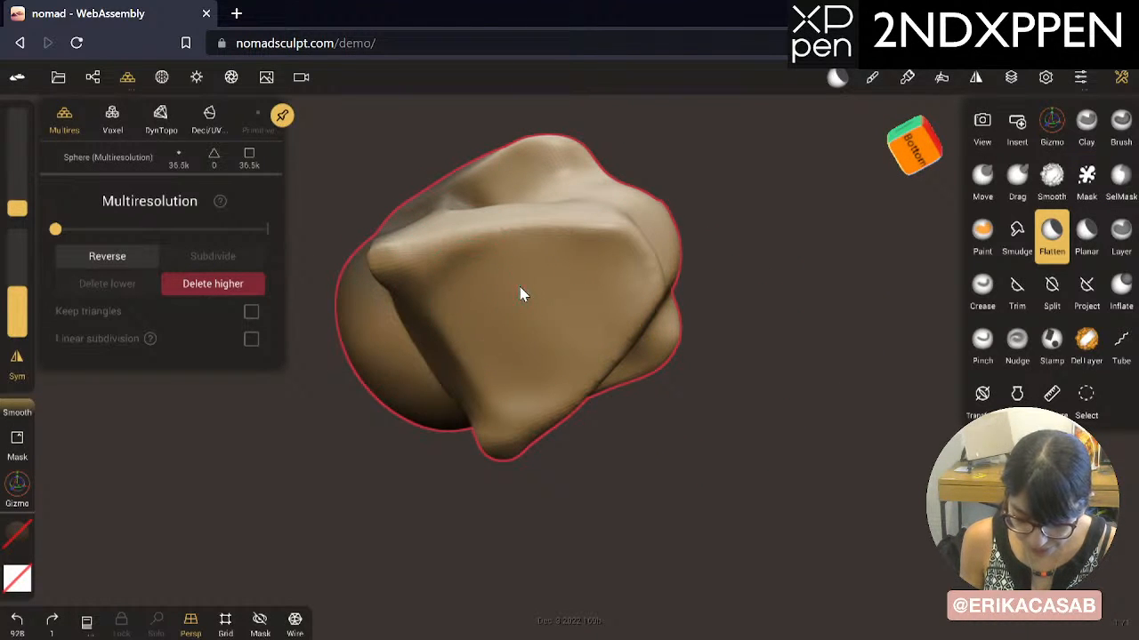
# Step: Try to bevel the outer edge of the jaw's underside with Flatten, including at 36% intensity
pyautogui.moveTo(648, 305); pyautogui.dragTo(569, 402)
pyautogui.hotkey('ctrl', 'z')
pyautogui.moveTo(649, 294); pyautogui.dragTo(525, 438)
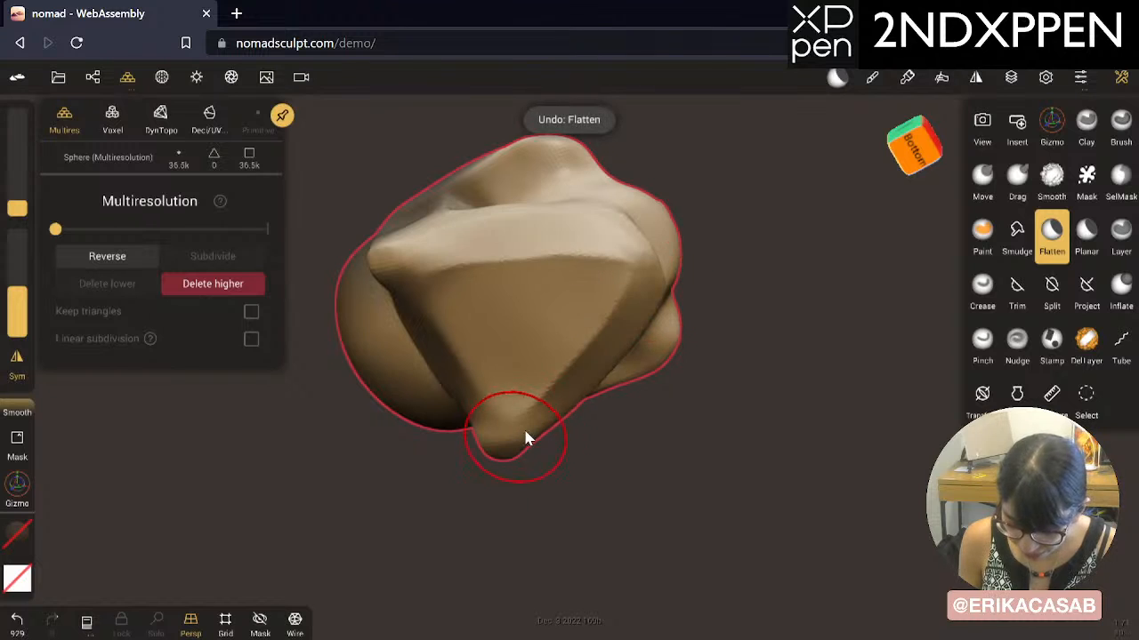
pyautogui.hotkey('ctrl', 'z')
pyautogui.click(17, 311)
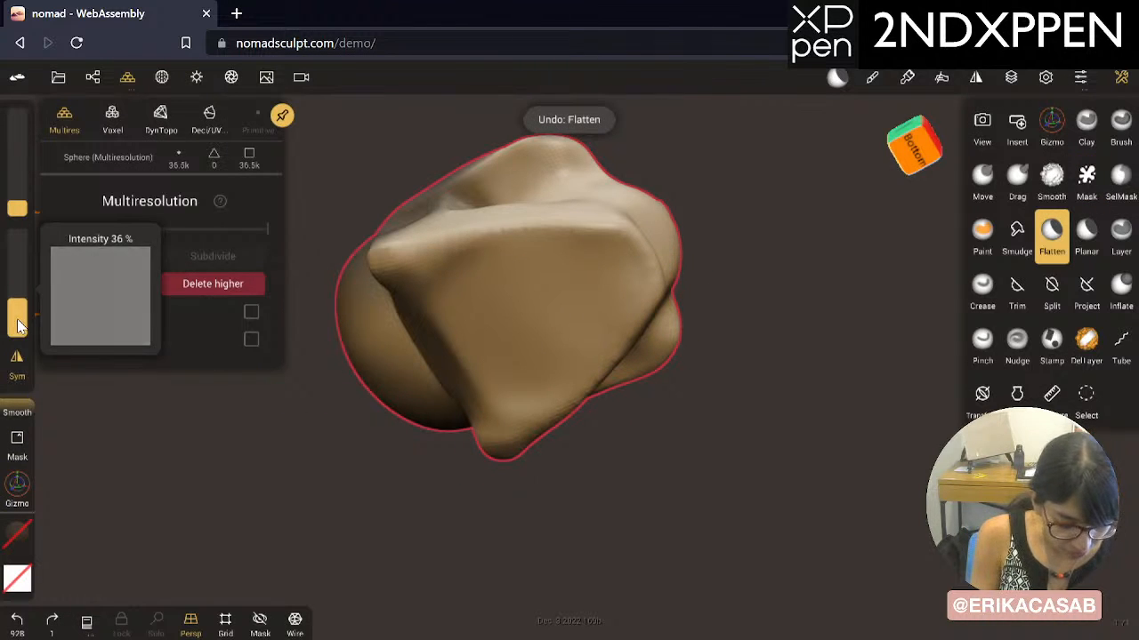
pyautogui.moveTo(656, 293); pyautogui.dragTo(514, 447)
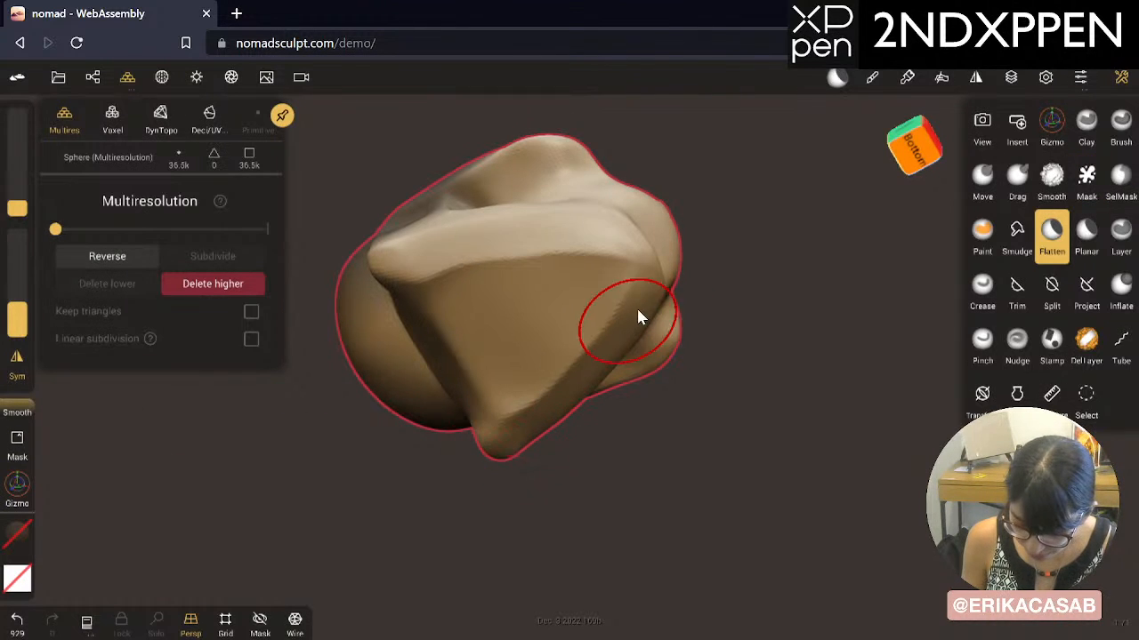
pyautogui.hotkey('ctrl', 'z')
# Step: Lower the Flatten brush's intensity and bevel the edges of the jaw's underside
pyautogui.click(16, 330)
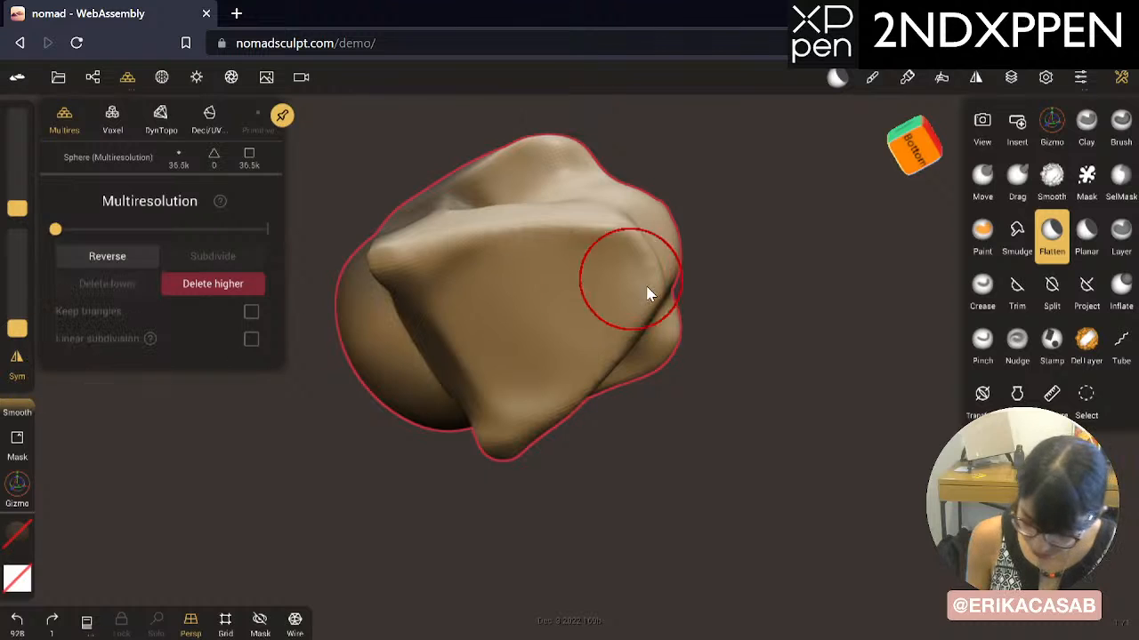
pyautogui.moveTo(623, 293); pyautogui.dragTo(529, 433)
pyautogui.moveTo(635, 308); pyautogui.dragTo(535, 392)
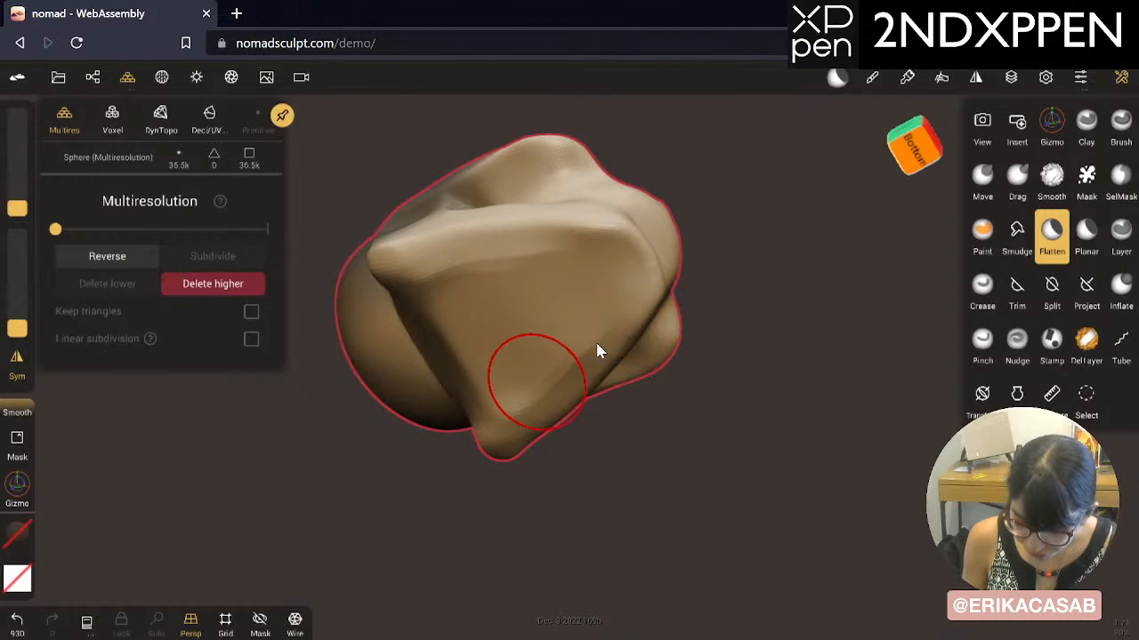
pyautogui.hotkey('ctrl', 'z')
pyautogui.moveTo(620, 243); pyautogui.dragTo(381, 305)
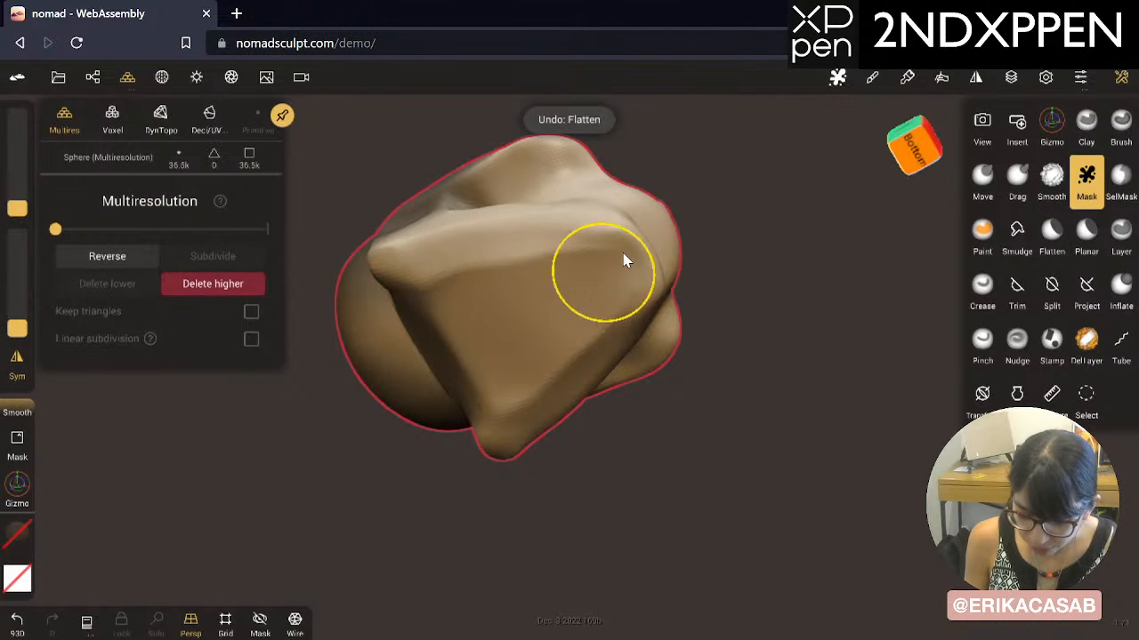
# Step: Flatten the side of the jaw along its lower edge in side view and from below
pyautogui.moveTo(808, 293)
pyautogui.mouseDown()
pyautogui.moveTo(744, 510)
pyautogui.moveTo(668, 432)
pyautogui.moveTo(436, 476)
pyautogui.moveTo(378, 467)
pyautogui.mouseUp()
pyautogui.moveTo(724, 388); pyautogui.dragTo(503, 404)
pyautogui.hotkey('ctrl', 'z')
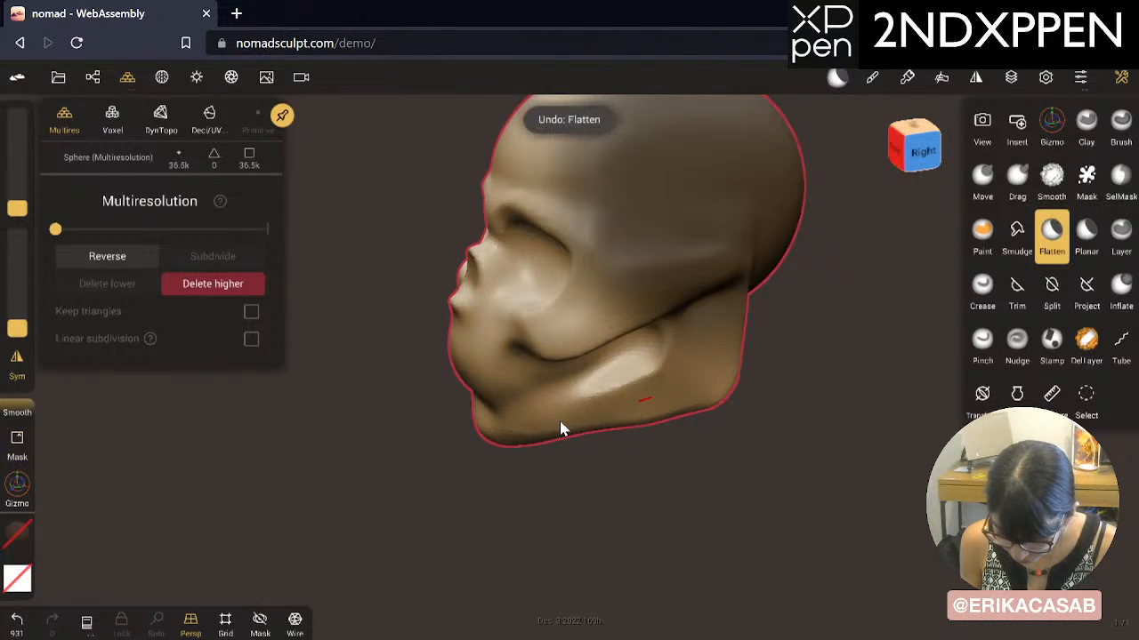
pyautogui.moveTo(716, 444)
pyautogui.mouseDown()
pyautogui.moveTo(623, 278)
pyautogui.moveTo(699, 398)
pyautogui.moveTo(558, 453)
pyautogui.mouseUp()
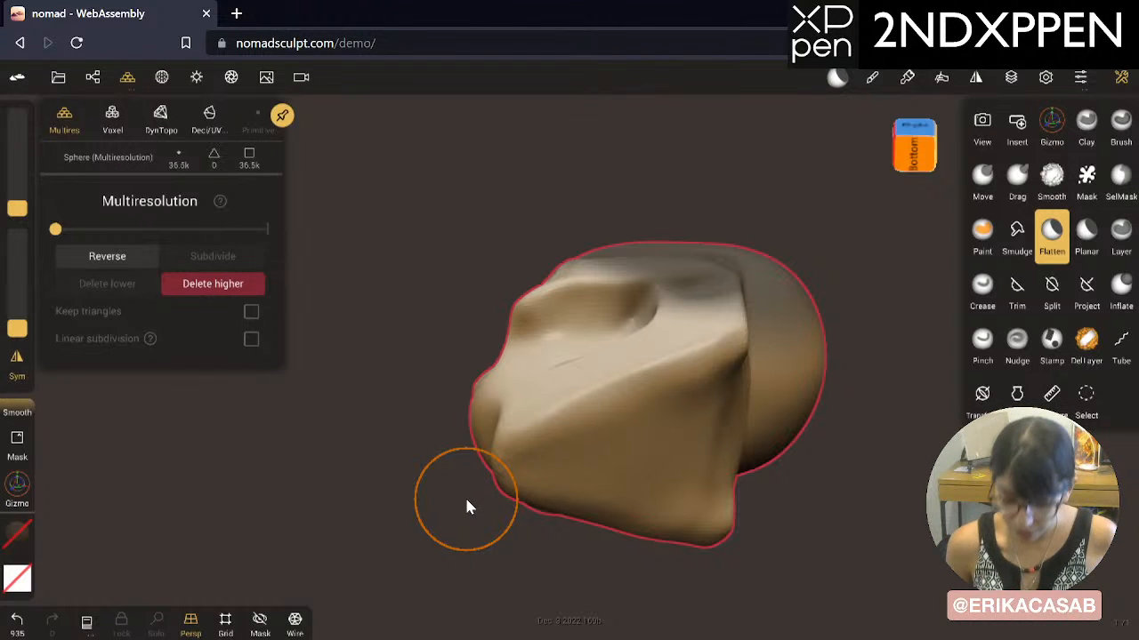
# Step: Smooth the flattened underside of the jaw from below the jaw angle
pyautogui.moveTo(862, 460)
pyautogui.mouseDown()
pyautogui.moveTo(716, 484)
pyautogui.moveTo(725, 316)
pyautogui.mouseUp()
pyautogui.press('shift')
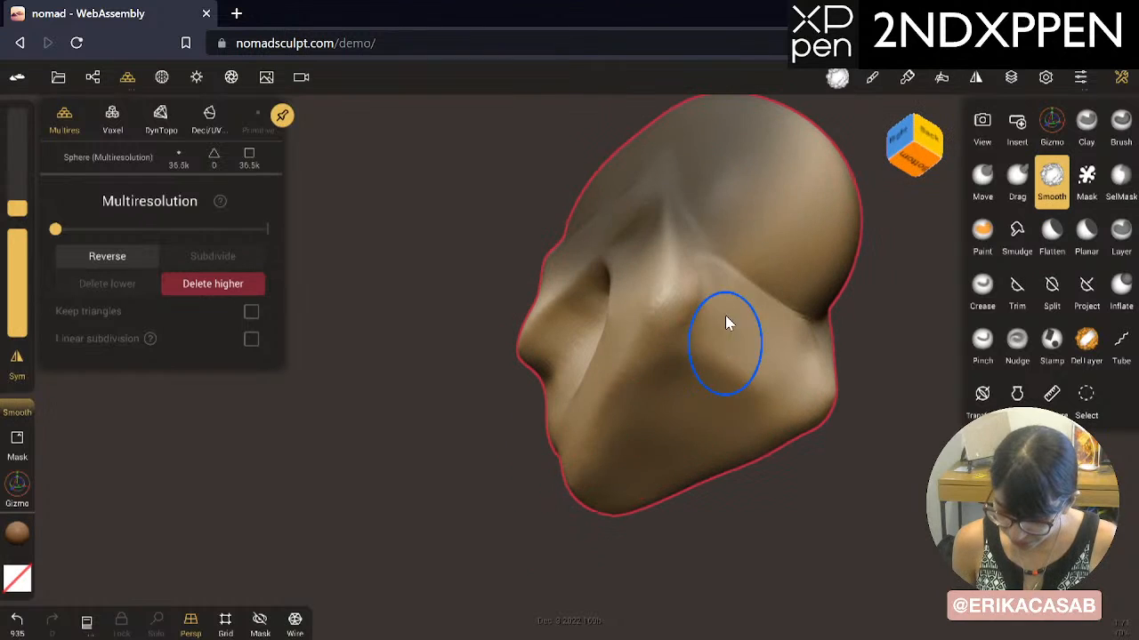
pyautogui.keyDown('shift'); pyautogui.moveTo(687, 380); pyautogui.dragTo(788, 374); pyautogui.keyUp('shift')
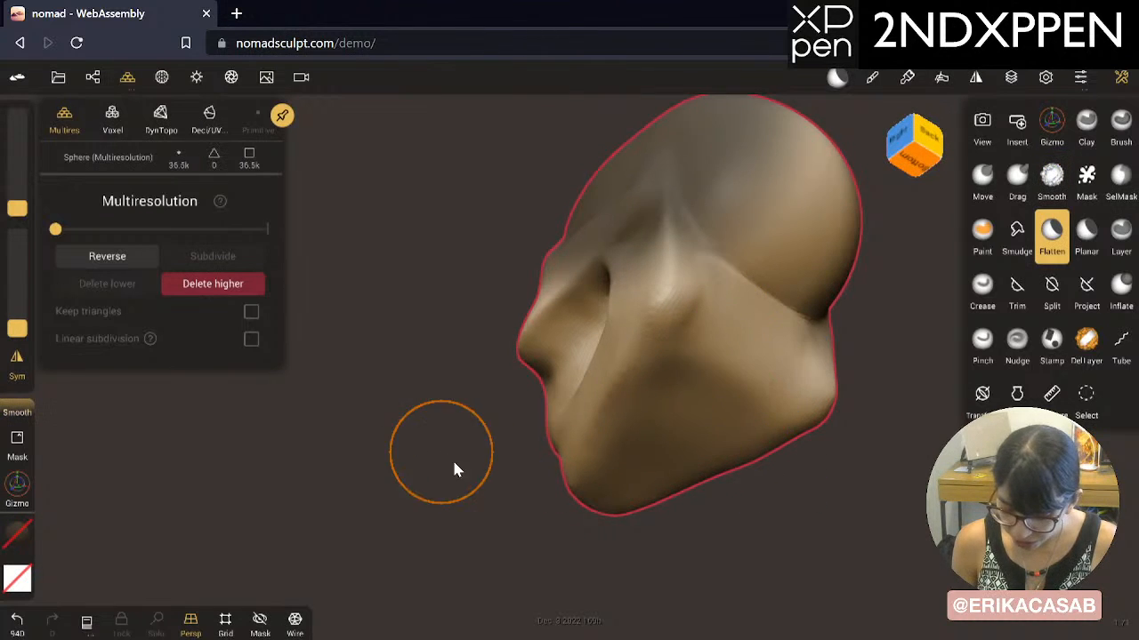
# Step: Clear the mask protecting the side of the cranium and the temple
pyautogui.moveTo(450, 459); pyautogui.dragTo(752, 580)
pyautogui.moveTo(671, 485)
pyautogui.mouseDown()
pyautogui.moveTo(833, 499)
pyautogui.moveTo(731, 370)
pyautogui.mouseUp()
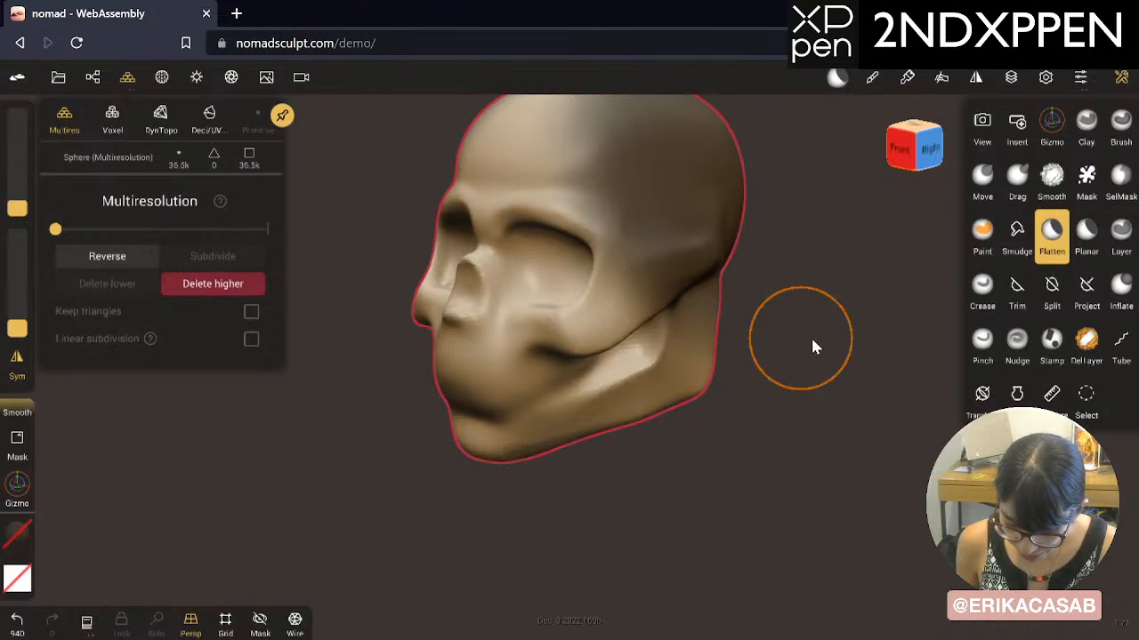
pyautogui.keyDown('ctrl'); pyautogui.moveTo(808, 338); pyautogui.dragTo(595, 389); pyautogui.keyUp('ctrl')
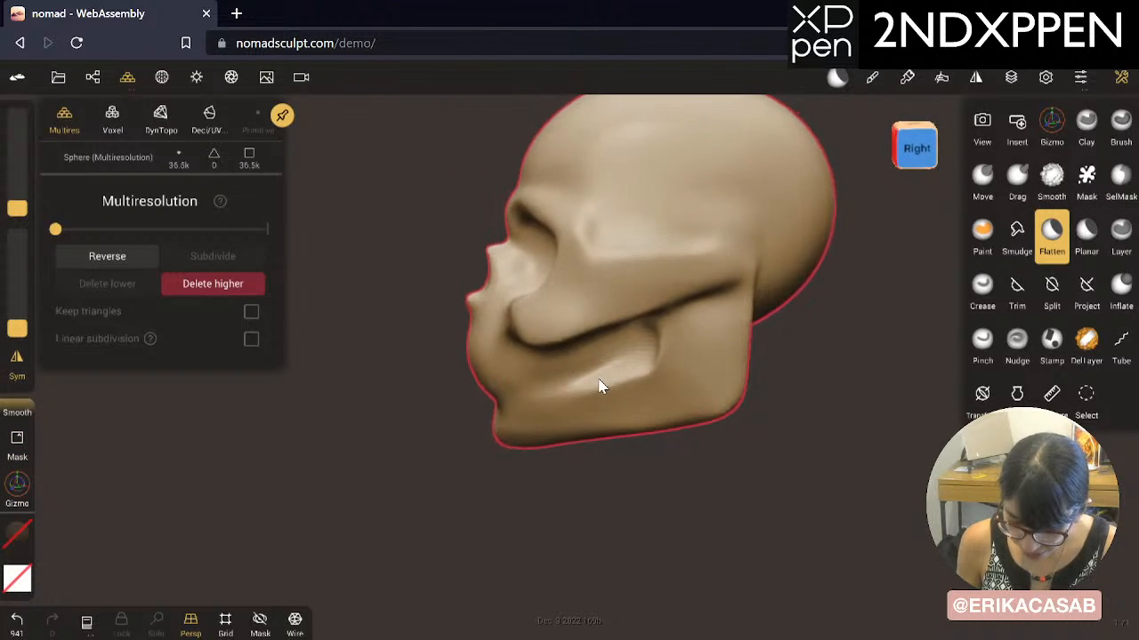
# Step: Try to pull the outer rim of the eye socket forward with the Drag brush
pyautogui.click(1017, 180)
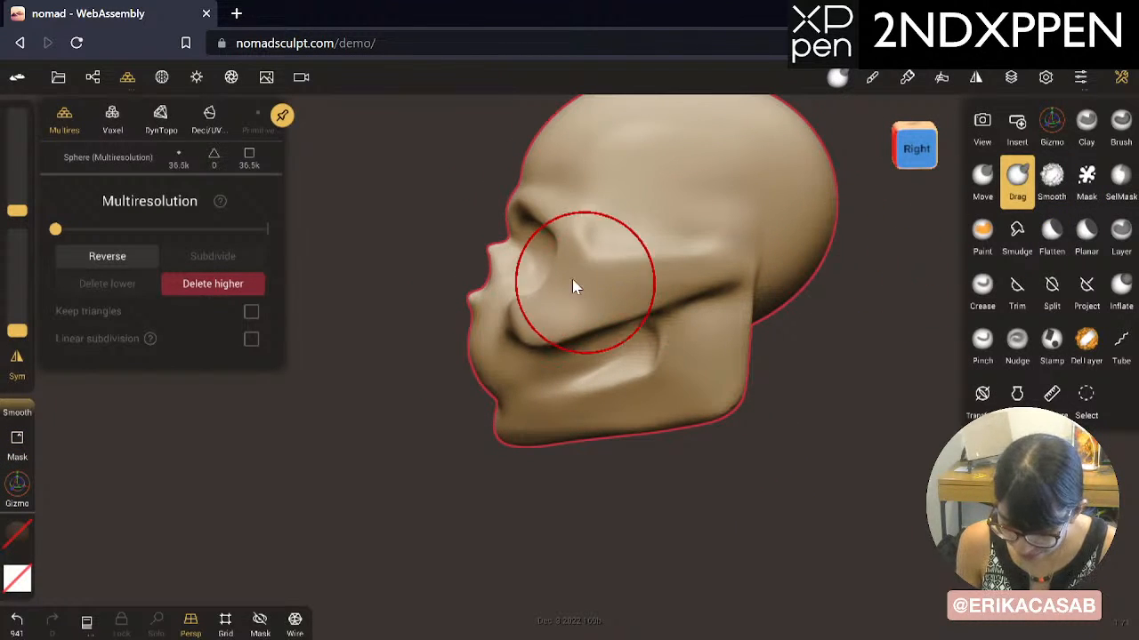
pyautogui.moveTo(584, 283)
pyautogui.mouseDown()
pyautogui.moveTo(508, 275)
pyautogui.moveTo(542, 262)
pyautogui.moveTo(564, 285)
pyautogui.mouseUp()
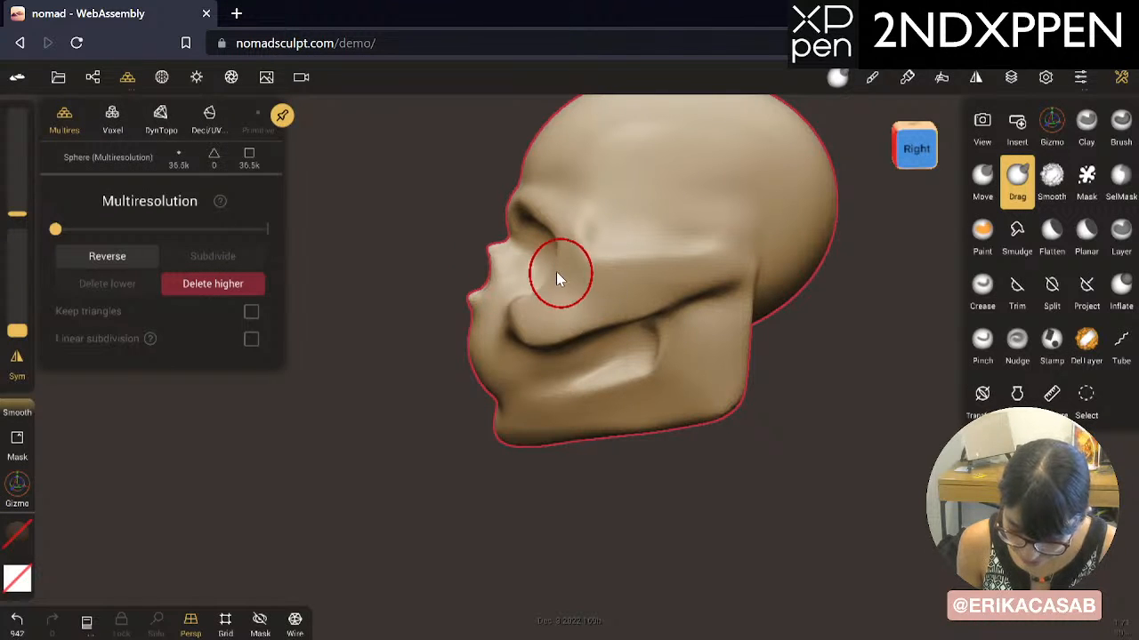
pyautogui.hotkey('ctrl', 'z')
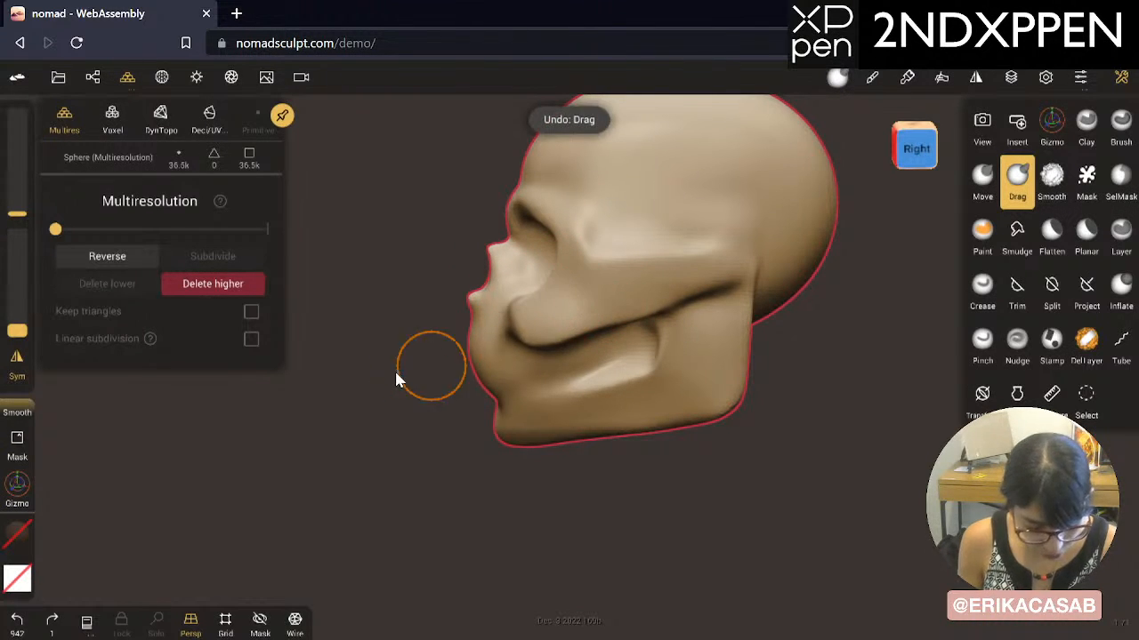
# Step: Reshape the eye socket's outer and lower rim and the cheekbone with the Move brush from the side and front
pyautogui.moveTo(27, 456); pyautogui.dragTo(35, 557)
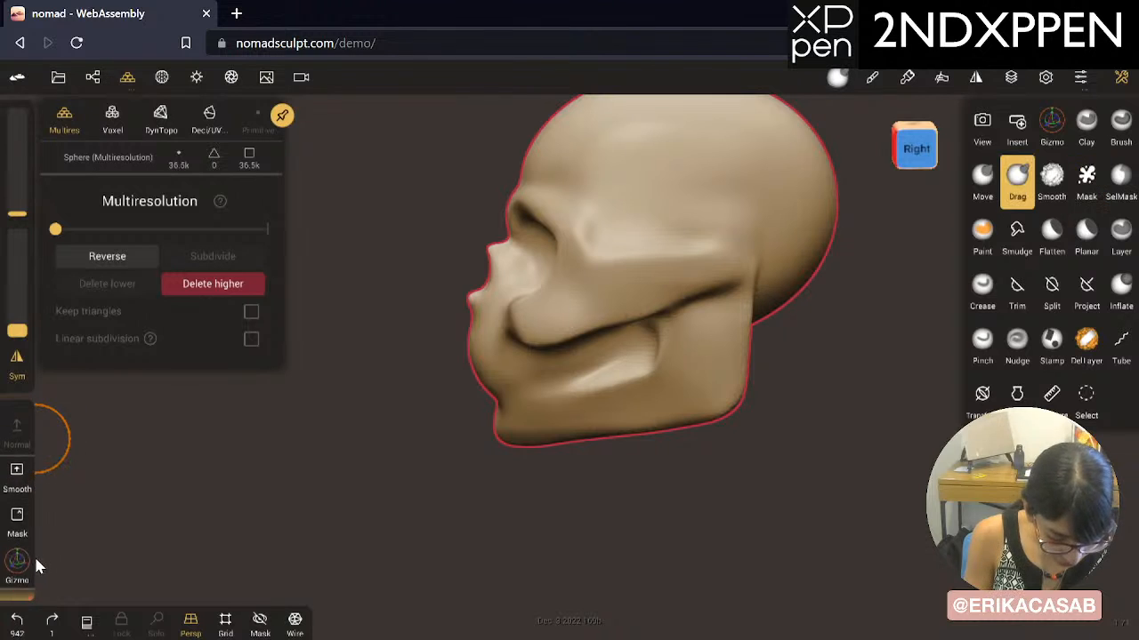
pyautogui.click(982, 178)
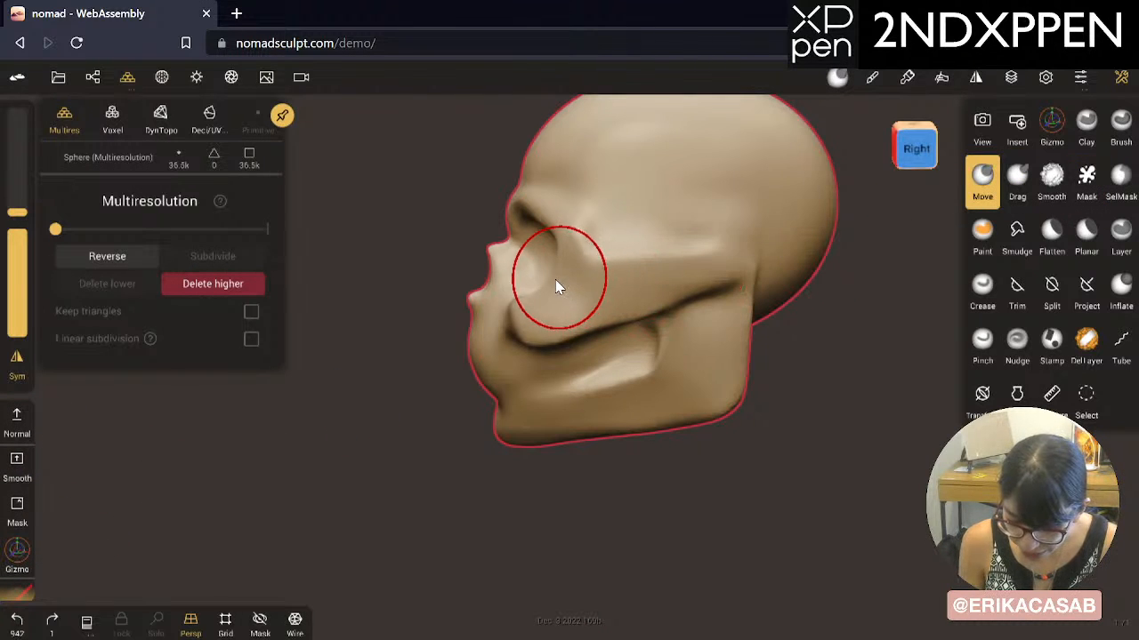
pyautogui.moveTo(554, 283); pyautogui.dragTo(589, 303)
pyautogui.hotkey('ctrl', 'z')
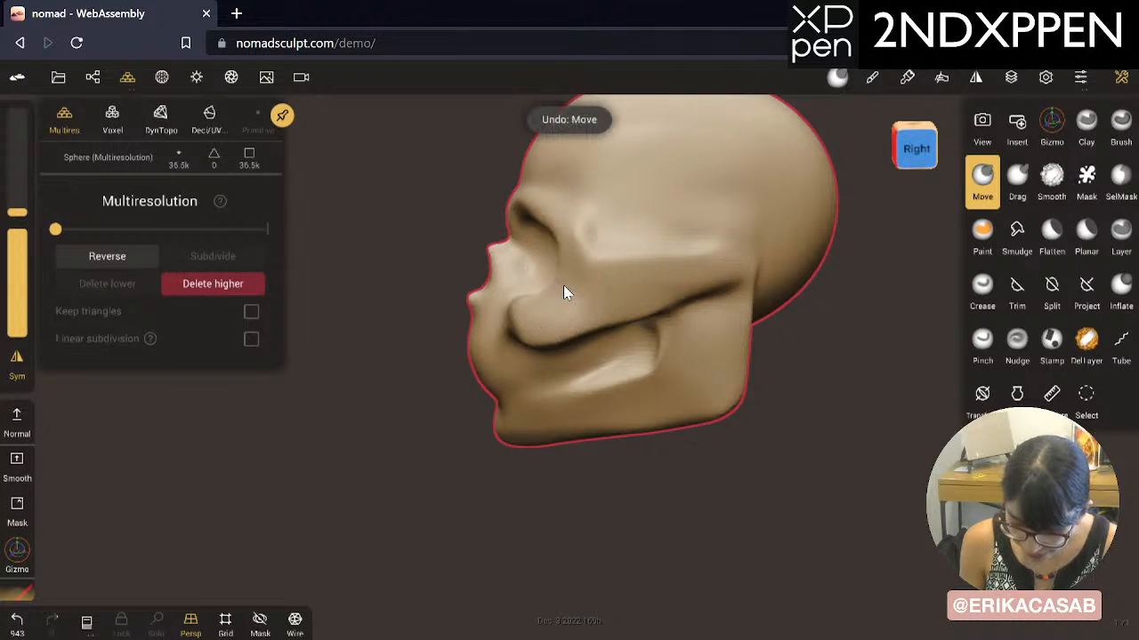
pyautogui.moveTo(473, 421); pyautogui.dragTo(820, 392)
pyautogui.press('shift')
pyautogui.moveTo(654, 277)
pyautogui.mouseDown()
pyautogui.moveTo(649, 264)
pyautogui.moveTo(583, 322)
pyautogui.mouseUp()
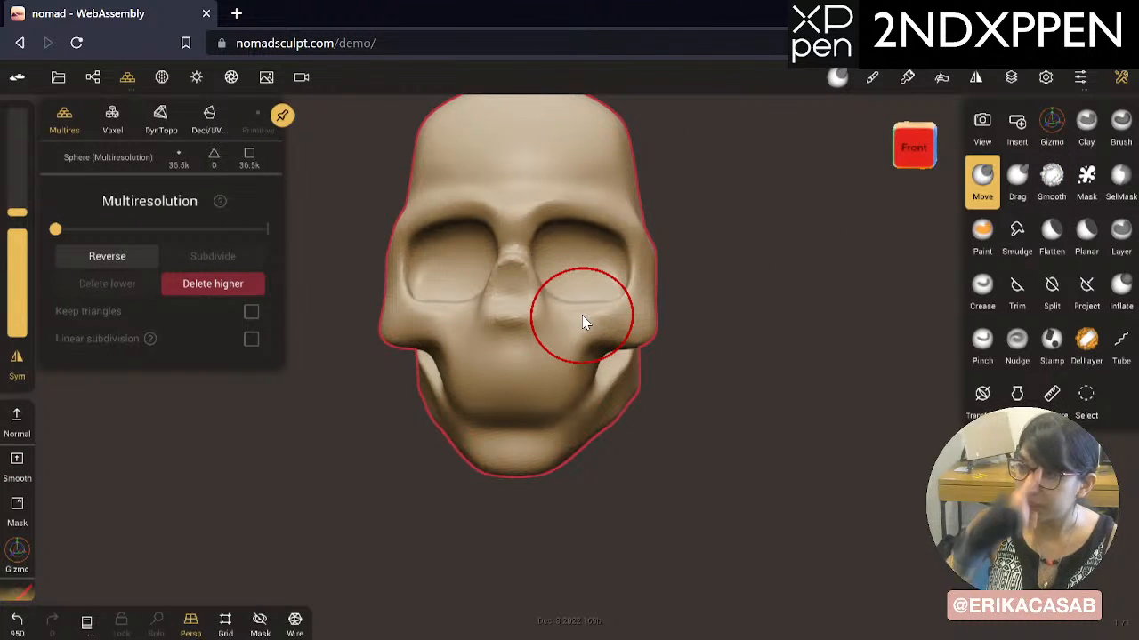
# Step: Try to flatten the cheekbone and the zygomatic arch with the Flatten brush from the side and below
pyautogui.moveTo(774, 391); pyautogui.dragTo(650, 417)
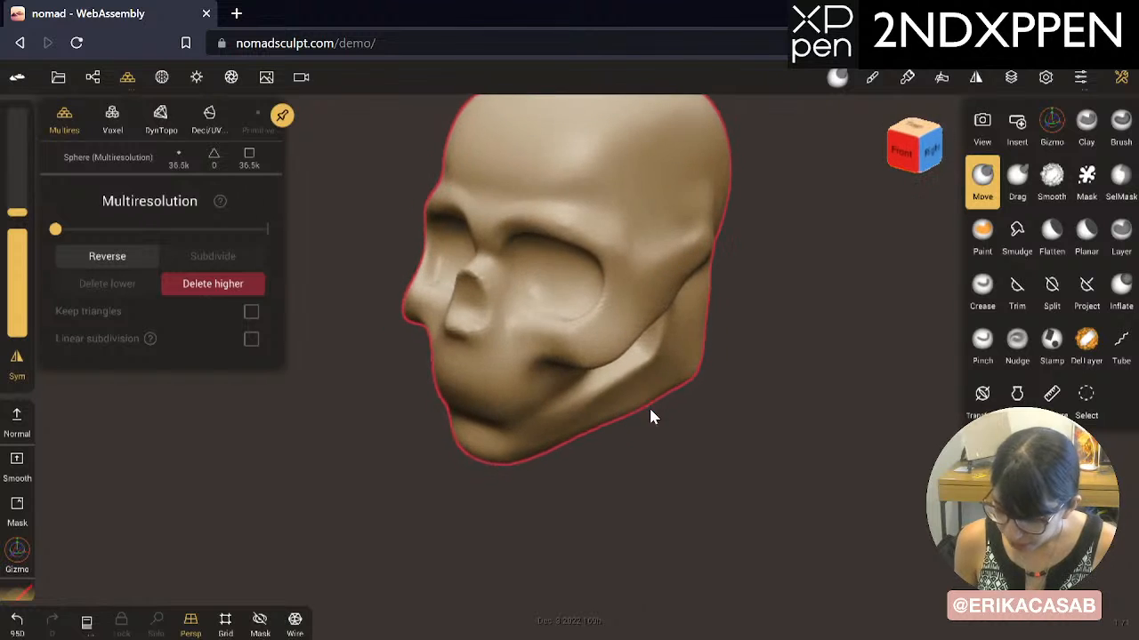
pyautogui.click(1052, 233)
pyautogui.moveTo(770, 329); pyautogui.dragTo(582, 337)
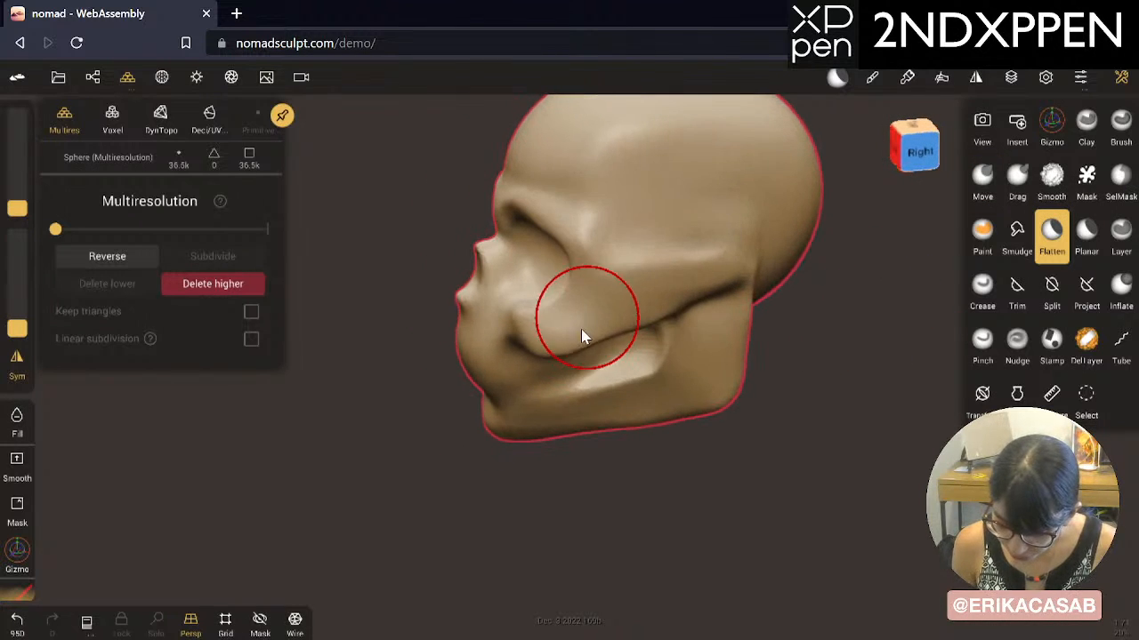
pyautogui.hotkey('ctrl', 'z')
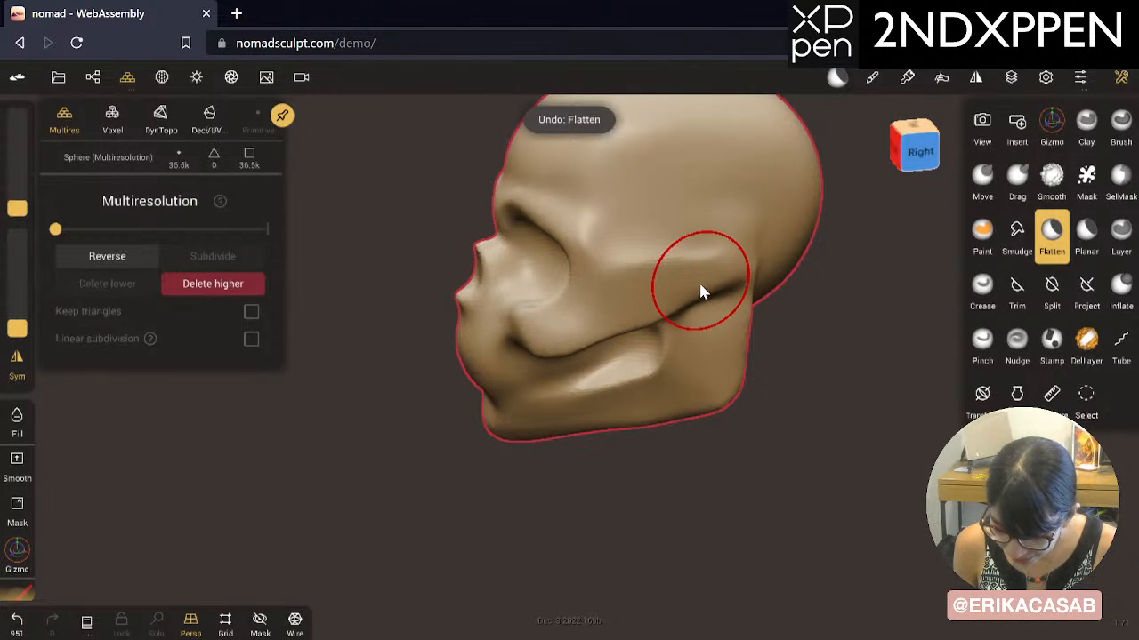
pyautogui.moveTo(765, 407)
pyautogui.mouseDown()
pyautogui.moveTo(682, 312)
pyautogui.moveTo(691, 259)
pyautogui.moveTo(681, 267)
pyautogui.mouseUp()
pyautogui.hotkey('ctrl', 'z')
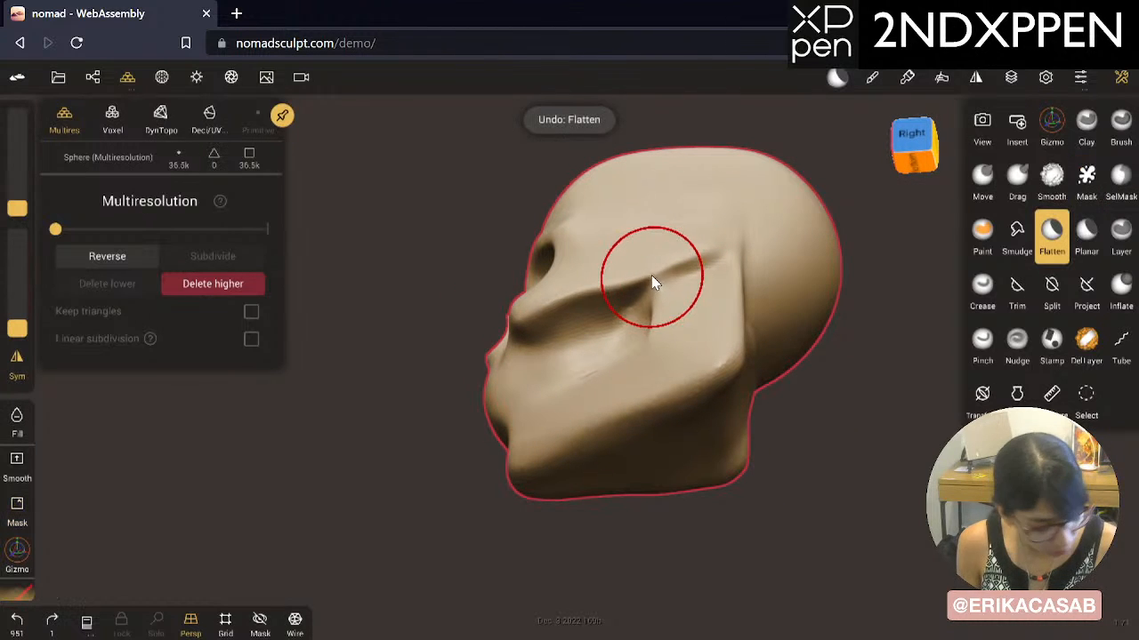
# Step: Flatten the lower edge of the zygomatic arch near the jaw's rear branch with a smaller Flatten brush
pyautogui.press('x')
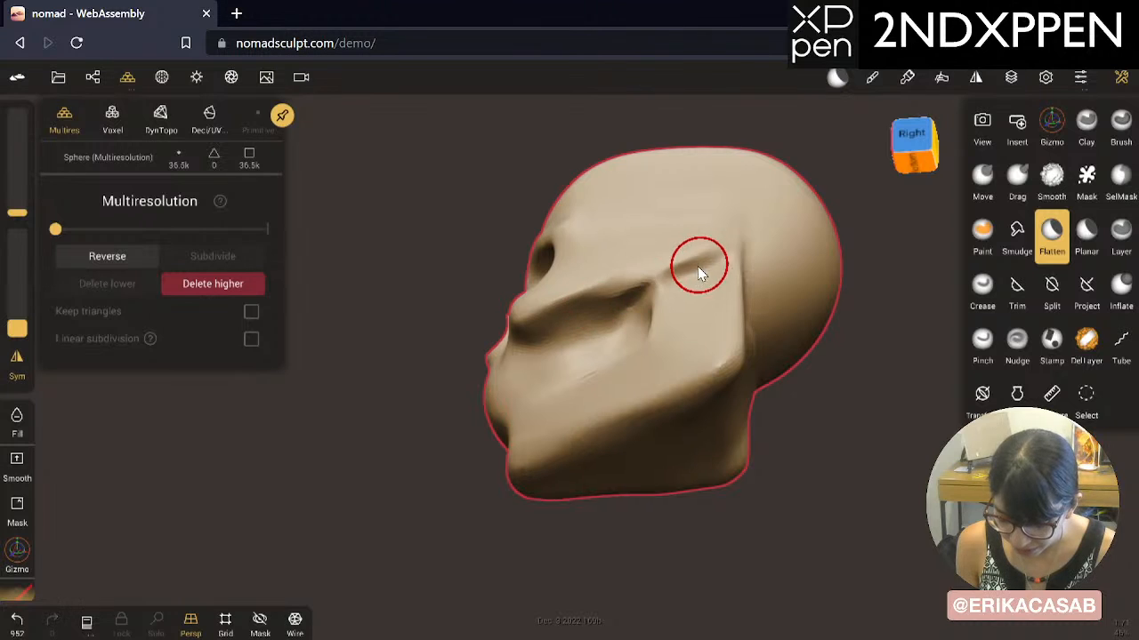
pyautogui.hotkey('ctrl', 'z')
pyautogui.moveTo(701, 271)
pyautogui.mouseDown()
pyautogui.moveTo(567, 308)
pyautogui.moveTo(721, 257)
pyautogui.moveTo(589, 311)
pyautogui.mouseUp()
pyautogui.hotkey('ctrl', 'z')
pyautogui.hotkey('ctrl', 'z')
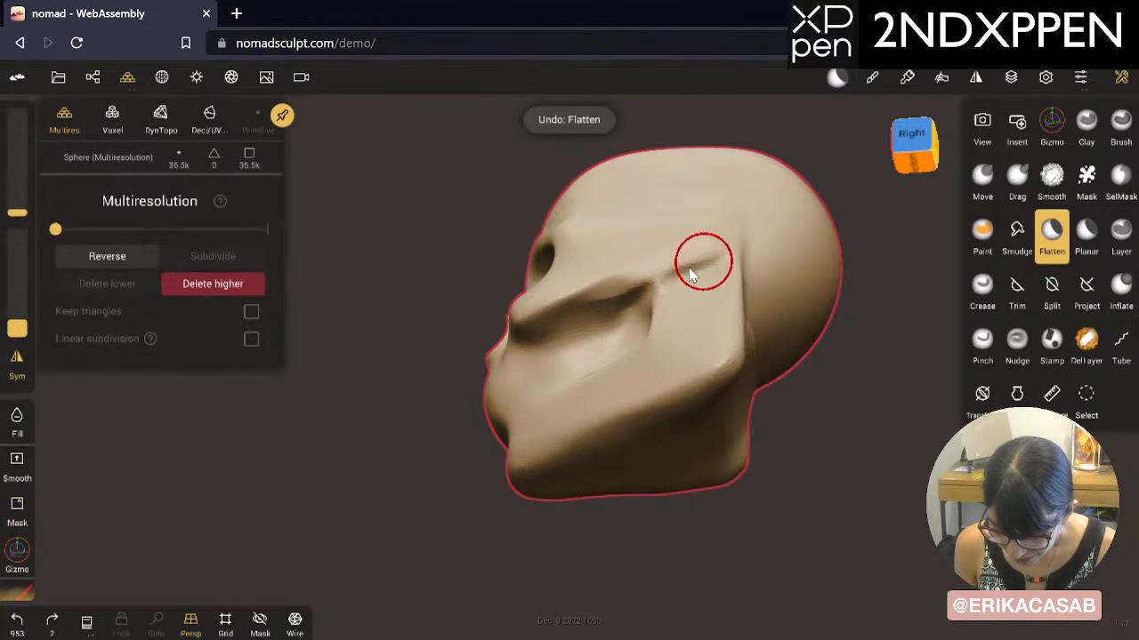
pyautogui.moveTo(703, 263); pyautogui.dragTo(578, 317)
pyautogui.hotkey('ctrl', 'z')
pyautogui.moveTo(685, 271); pyautogui.dragTo(586, 317)
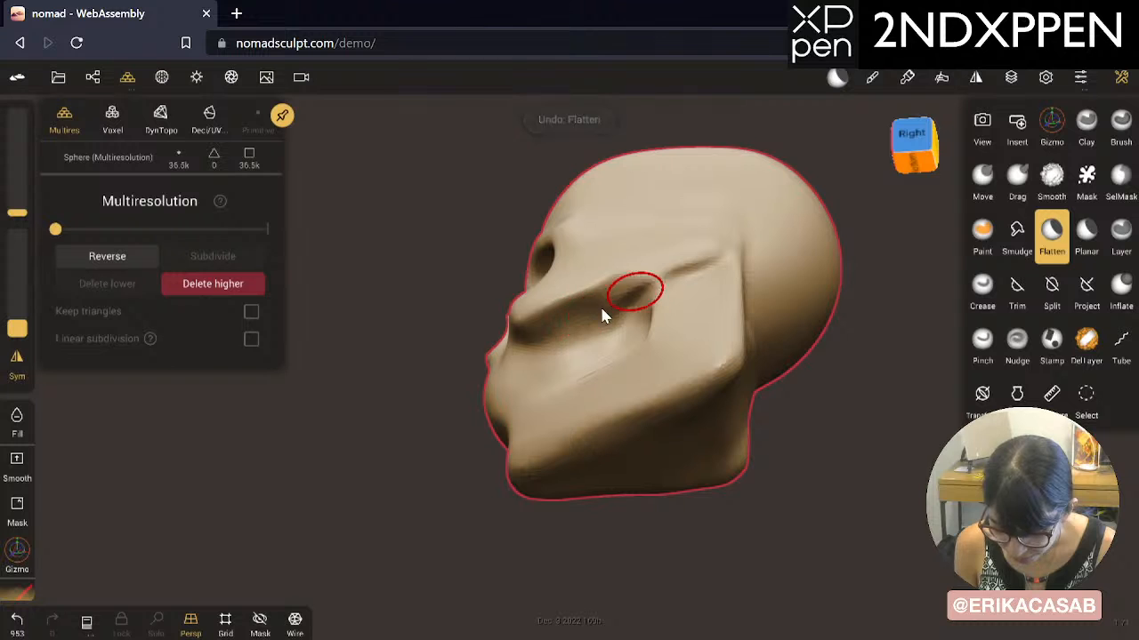
# Step: Smooth the rear of the zygomatic arch where it runs into the upper part of the jaw
pyautogui.press('shift')
pyautogui.moveTo(701, 265)
pyautogui.keyDown('shift'); pyautogui.mouseDown()
pyautogui.moveTo(572, 312)
pyautogui.moveTo(575, 293)
pyautogui.mouseUp(); pyautogui.keyUp('shift')
pyautogui.keyDown('shift'); pyautogui.moveTo(729, 253); pyautogui.dragTo(597, 270); pyautogui.keyUp('shift')
pyautogui.keyDown('shift'); pyautogui.moveTo(715, 257); pyautogui.dragTo(704, 259); pyautogui.keyUp('shift')
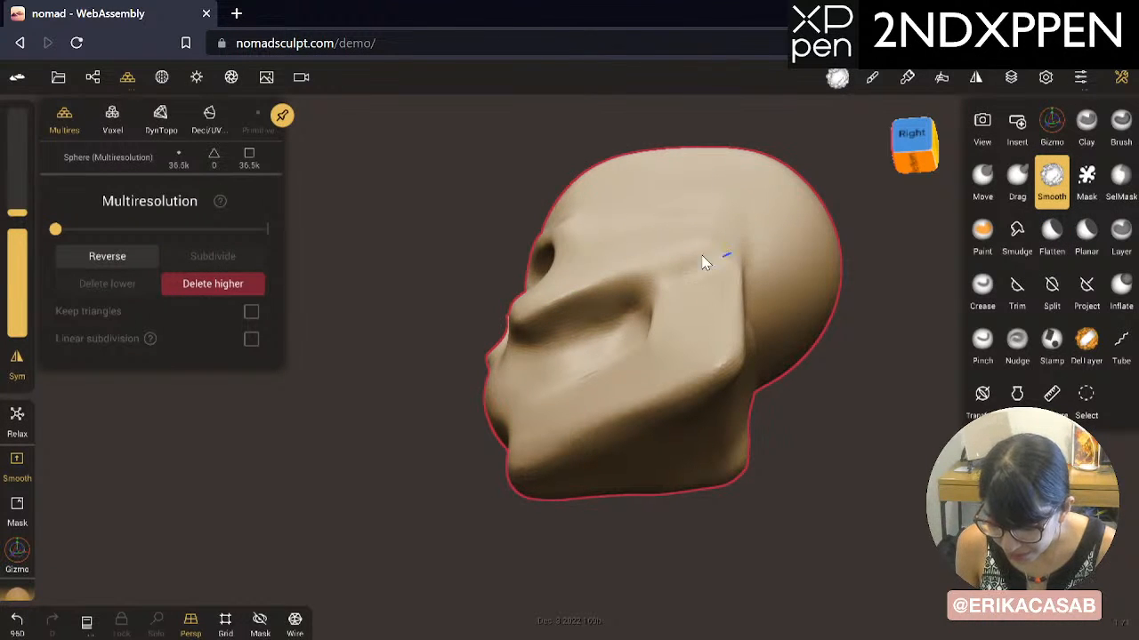
pyautogui.moveTo(395, 315); pyautogui.dragTo(480, 460)
pyautogui.keyDown('shift'); pyautogui.moveTo(653, 314); pyautogui.dragTo(731, 342); pyautogui.keyUp('shift')
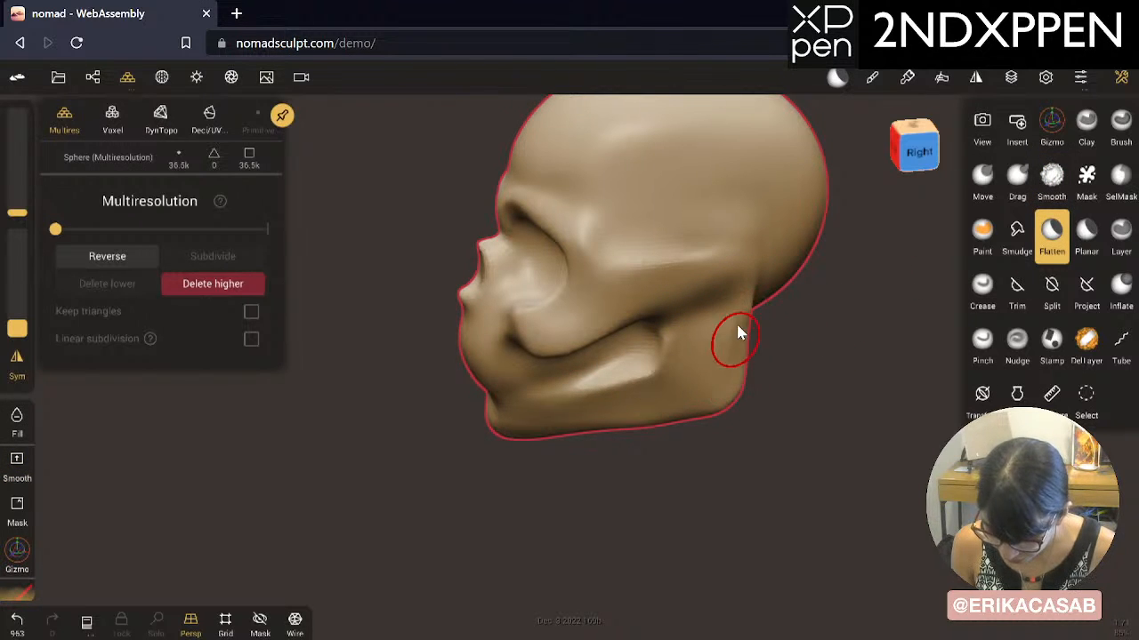
# Step: Undo the last strokes, flatten the jaw's rear branch with downward strokes and smooth it
pyautogui.hotkey('ctrl', 'z')
pyautogui.hotkey('ctrl', 'z')
pyautogui.hotkey('ctrl', 'z')
pyautogui.moveTo(717, 327); pyautogui.dragTo(669, 390)
pyautogui.moveTo(699, 322)
pyautogui.mouseDown()
pyautogui.moveTo(661, 389)
pyautogui.moveTo(680, 376)
pyautogui.moveTo(676, 391)
pyautogui.moveTo(656, 383)
pyautogui.moveTo(663, 392)
pyautogui.mouseUp()
pyautogui.moveTo(683, 339); pyautogui.dragTo(654, 400)
pyautogui.press('shift')
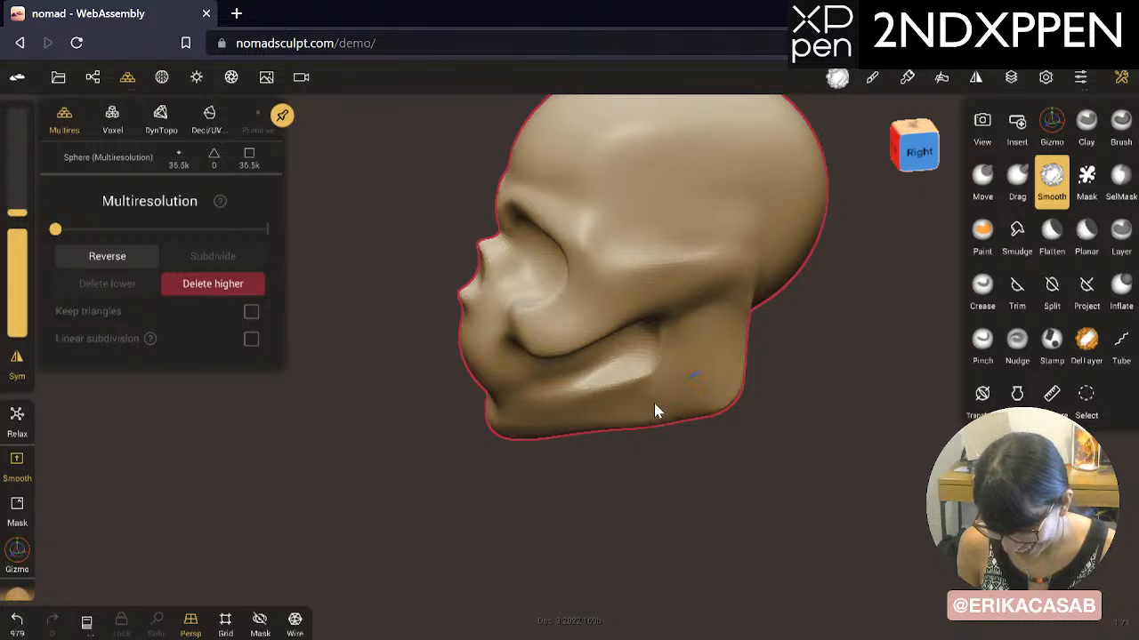
# Step: Smooth the side of the jaw body and try a long Flatten stroke toward the chin
pyautogui.moveTo(620, 447)
pyautogui.mouseDown()
pyautogui.moveTo(612, 415)
pyautogui.moveTo(518, 432)
pyautogui.mouseUp()
pyautogui.press('shift')
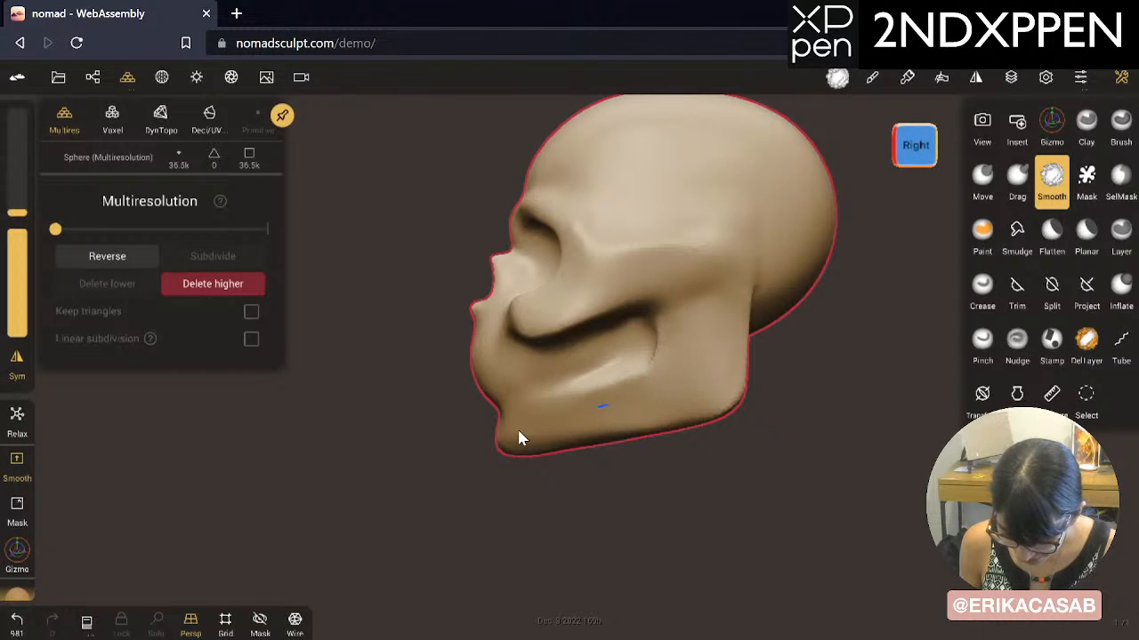
pyautogui.moveTo(692, 384); pyautogui.dragTo(498, 445)
pyautogui.press('ctrl')
pyautogui.hotkey('ctrl', 'z')
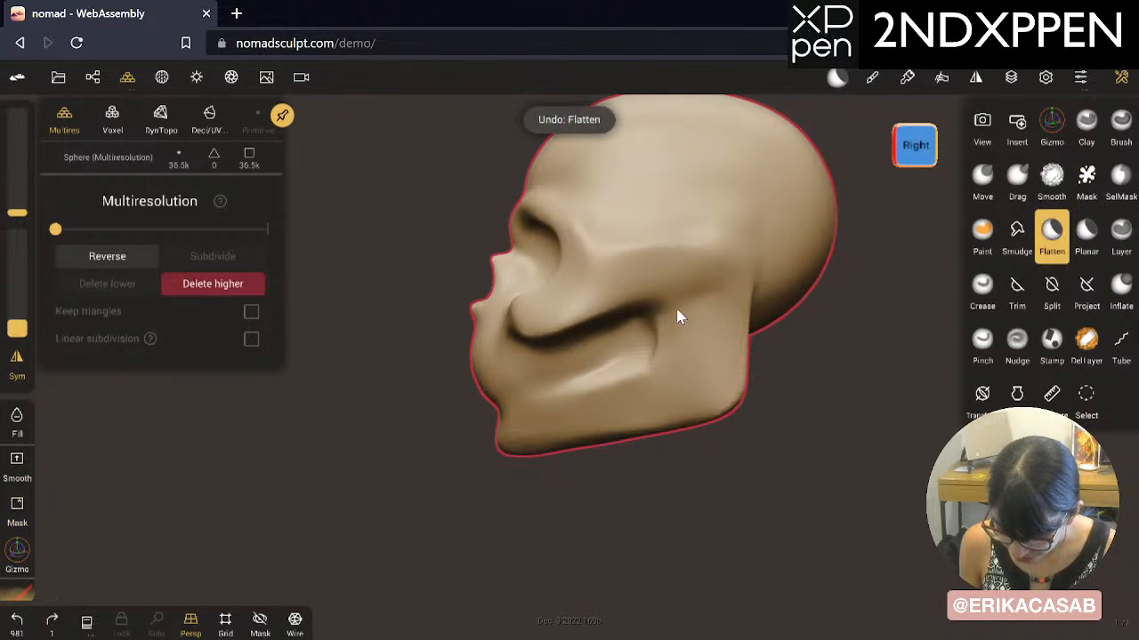
# Step: Carve a crease beneath the zygomatic arch from the jaw's rear edge toward the cheekbone with the Crease brush
pyautogui.click(985, 293)
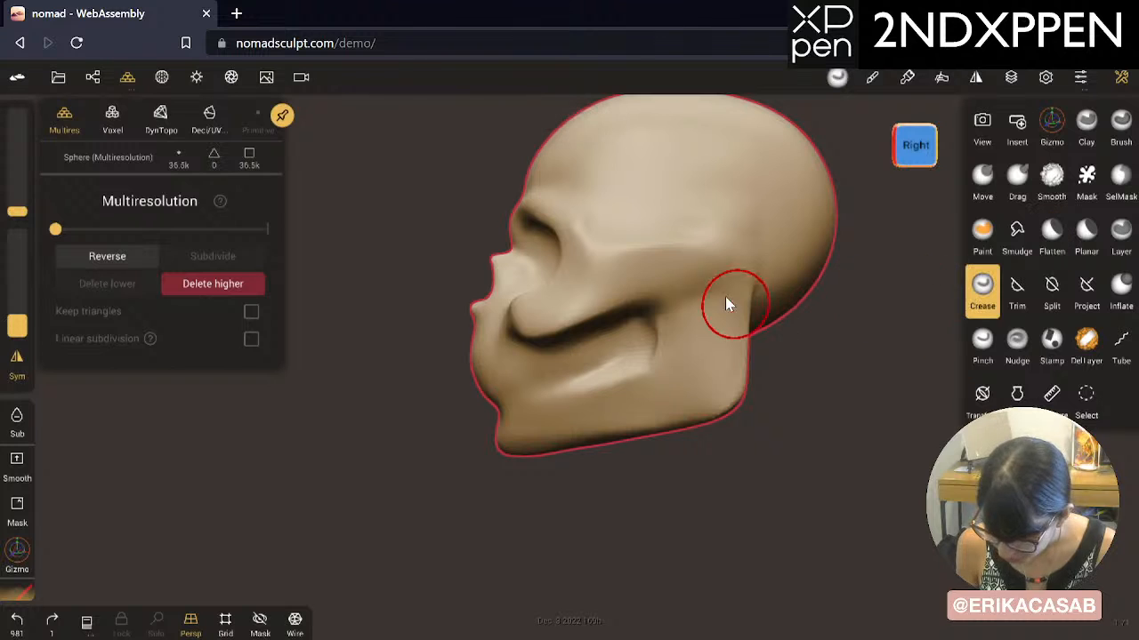
pyautogui.moveTo(723, 296)
pyautogui.mouseDown()
pyautogui.moveTo(584, 308)
pyautogui.moveTo(617, 318)
pyautogui.moveTo(584, 327)
pyautogui.mouseUp()
pyautogui.hotkey('ctrl', 'z')
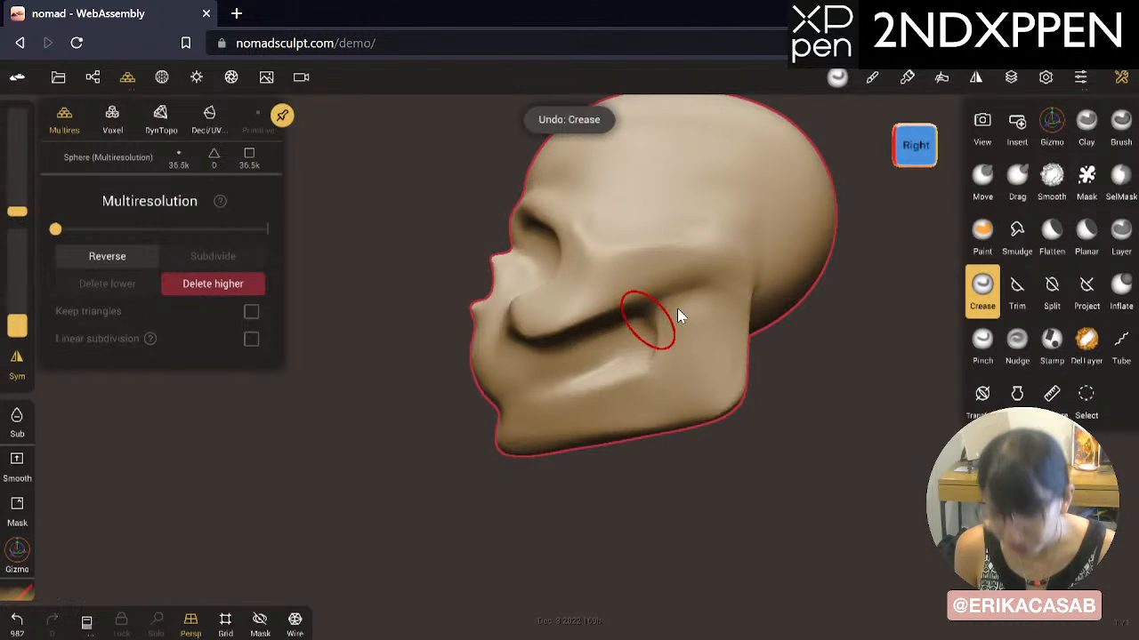
pyautogui.hotkey('ctrl', 'z')
pyautogui.moveTo(705, 289); pyautogui.dragTo(615, 324)
pyautogui.hotkey('ctrl', 'z')
pyautogui.moveTo(765, 293)
pyautogui.mouseDown()
pyautogui.moveTo(617, 325)
pyautogui.moveTo(635, 330)
pyautogui.moveTo(533, 366)
pyautogui.mouseUp()
pyautogui.hotkey('ctrl', 'z')
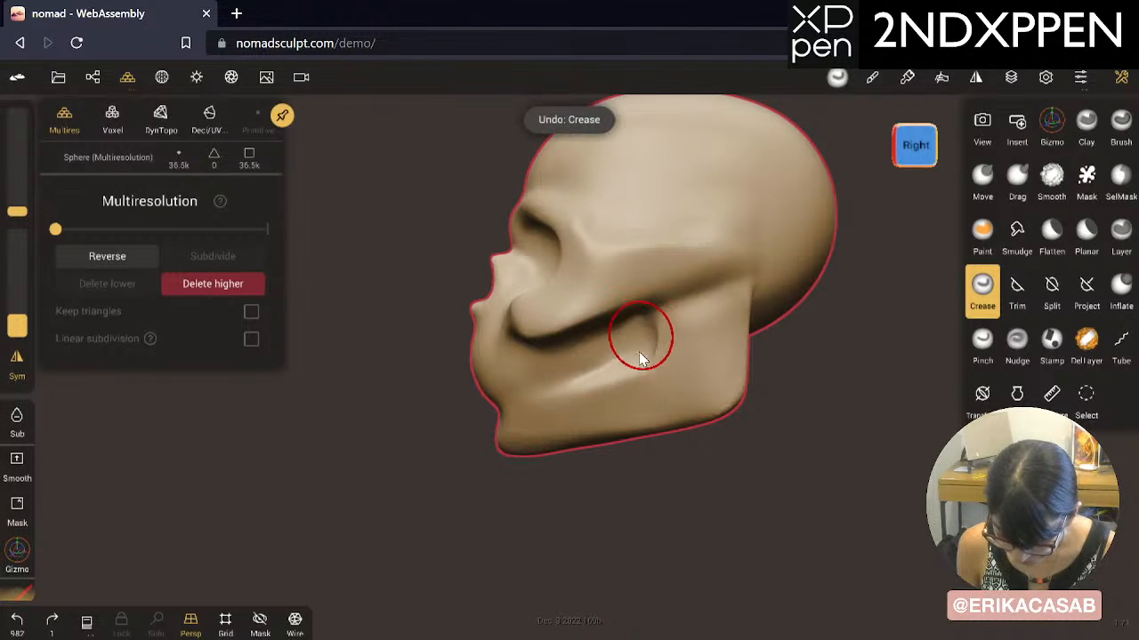
# Step: Try creasing the hollow in front of the jaw's rear branch and smooth the side of the jaw
pyautogui.press('ctrl')
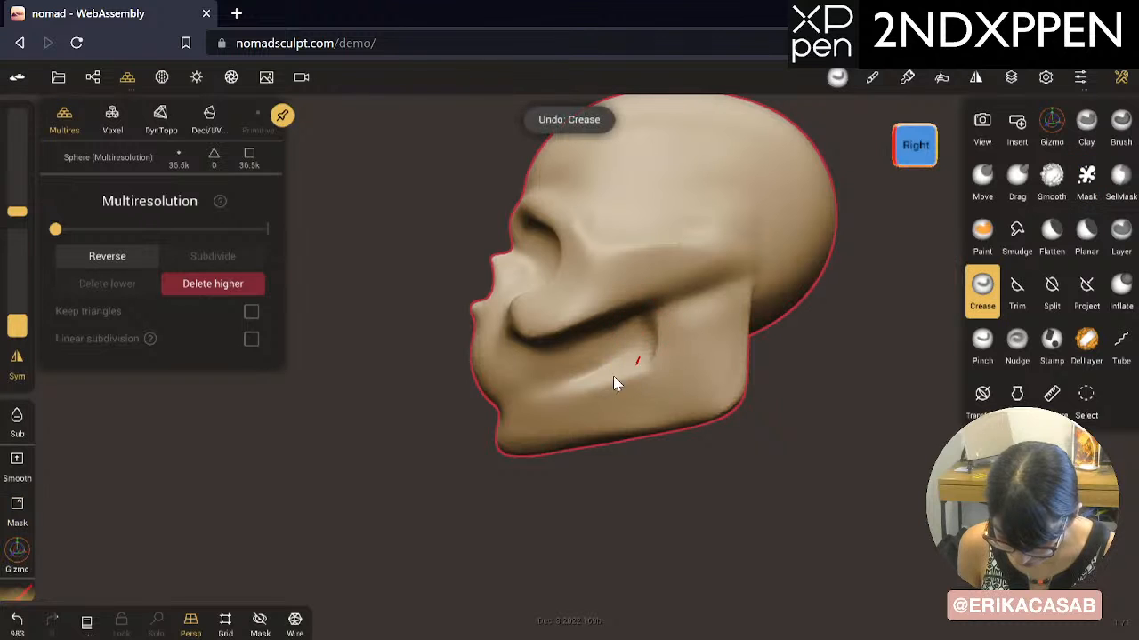
pyautogui.moveTo(581, 391); pyautogui.dragTo(648, 349)
pyautogui.hotkey('ctrl', 'z')
pyautogui.moveTo(657, 508)
pyautogui.mouseDown()
pyautogui.moveTo(676, 519)
pyautogui.moveTo(690, 498)
pyautogui.mouseUp()
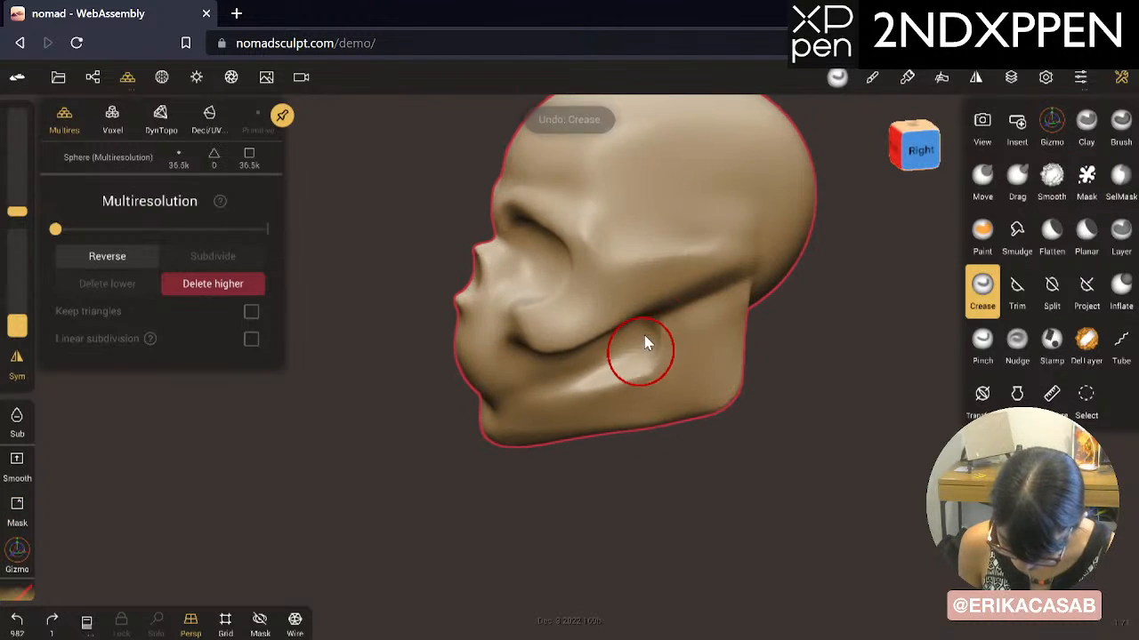
pyautogui.moveTo(525, 399); pyautogui.dragTo(574, 395)
pyautogui.moveTo(707, 471)
pyautogui.mouseDown()
pyautogui.moveTo(760, 465)
pyautogui.moveTo(691, 404)
pyautogui.mouseUp()
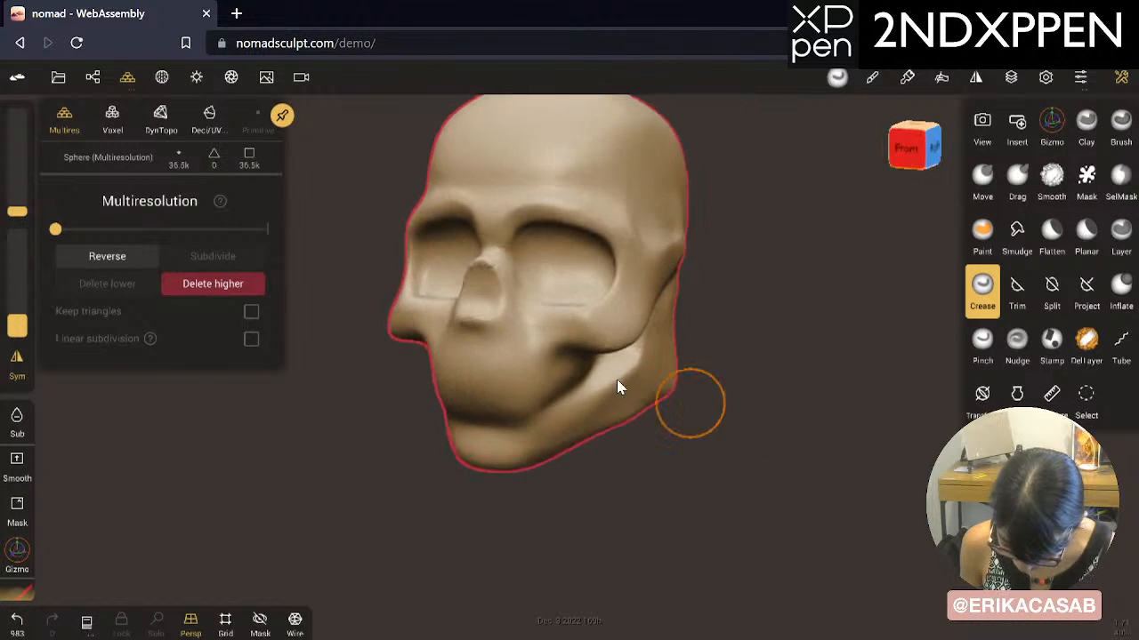
pyautogui.moveTo(615, 379)
pyautogui.keyDown('shift'); pyautogui.mouseDown()
pyautogui.moveTo(526, 411)
pyautogui.moveTo(606, 384)
pyautogui.moveTo(517, 432)
pyautogui.mouseUp(); pyautogui.keyUp('shift')
pyautogui.moveTo(713, 418)
pyautogui.mouseDown()
pyautogui.moveTo(820, 419)
pyautogui.moveTo(838, 443)
pyautogui.moveTo(554, 381)
pyautogui.moveTo(803, 402)
pyautogui.moveTo(470, 389)
pyautogui.moveTo(403, 398)
pyautogui.moveTo(400, 388)
pyautogui.mouseUp()
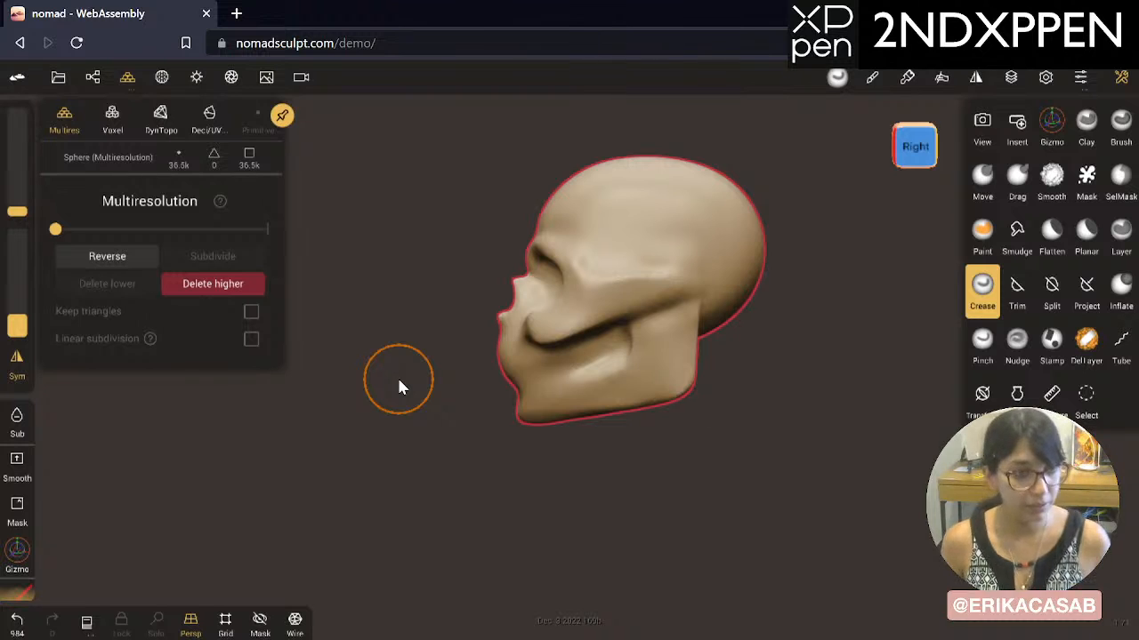
# Step: Try to pull the cheekbone's lower edge inward from below with a stronger Drag brush
pyautogui.moveTo(738, 374); pyautogui.dragTo(871, 474)
pyautogui.click(986, 185)
pyautogui.moveTo(826, 405); pyautogui.dragTo(697, 258)
pyautogui.hotkey('ctrl', 'z')
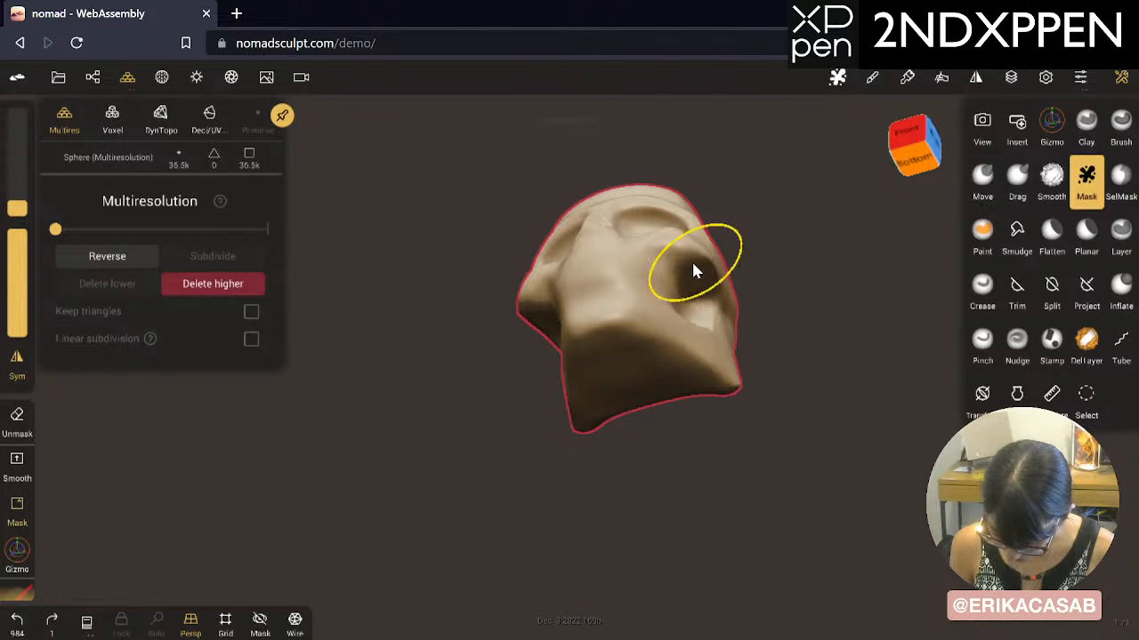
pyautogui.click(1015, 185)
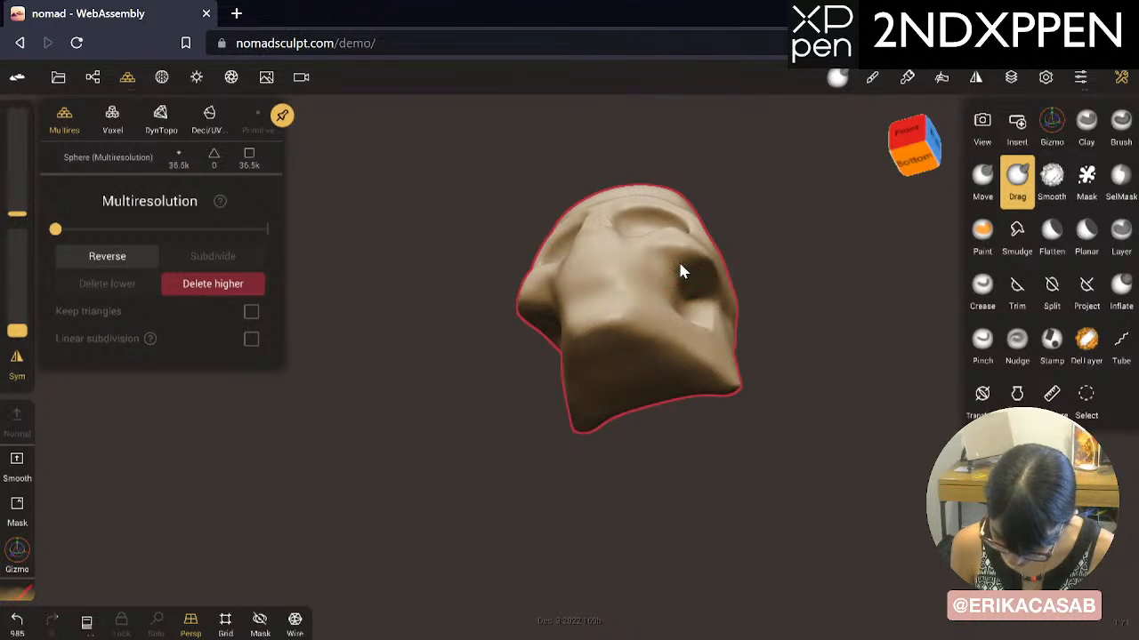
pyautogui.moveTo(681, 265); pyautogui.dragTo(668, 258)
pyautogui.moveTo(16, 213); pyautogui.dragTo(15, 203)
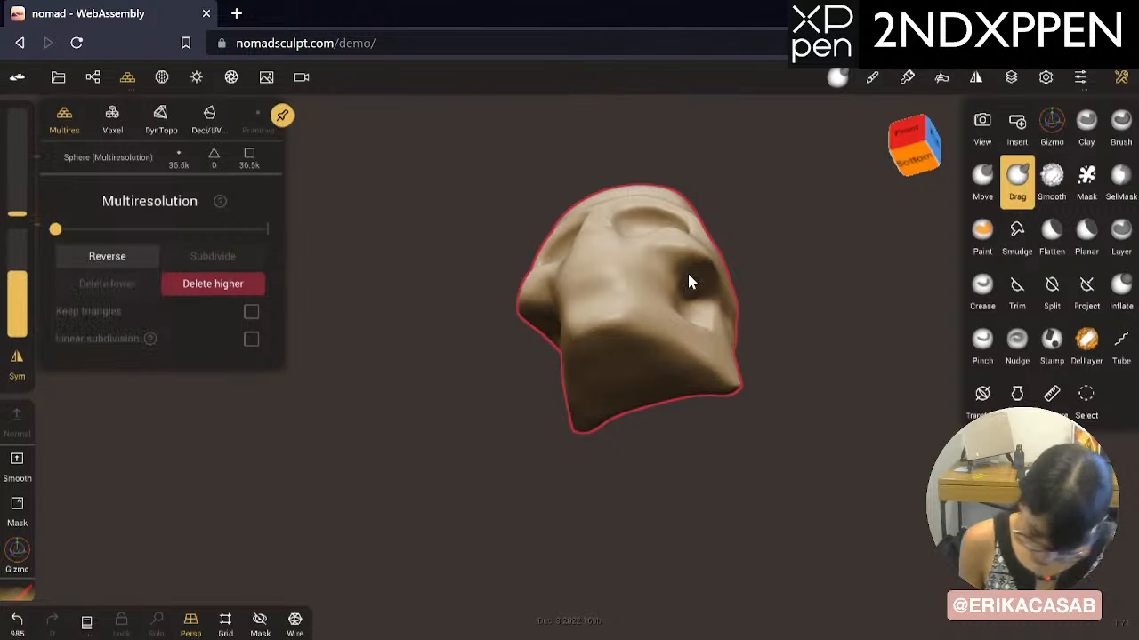
pyautogui.moveTo(694, 259)
pyautogui.mouseDown()
pyautogui.moveTo(668, 268)
pyautogui.moveTo(693, 267)
pyautogui.mouseUp()
pyautogui.hotkey('ctrl', 'z')
# Step: Adjust the cheekbone's lower edge from below with the Move brush, undoing the unwanted strokes
pyautogui.click(982, 182)
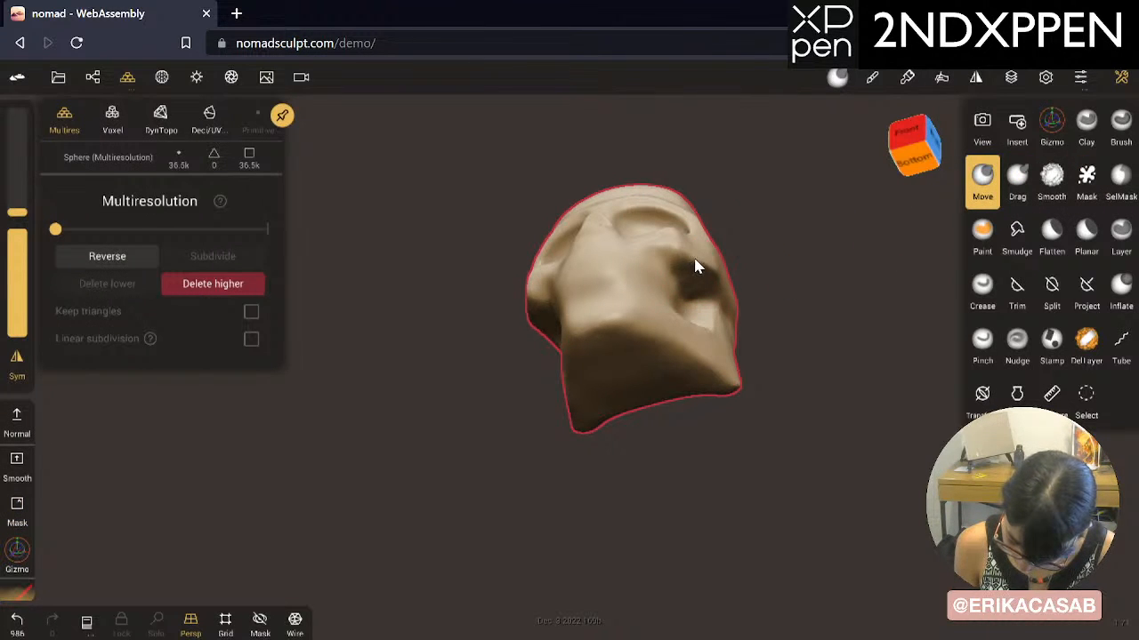
pyautogui.hotkey('ctrl', 'z')
pyautogui.hotkey('ctrl', 'z')
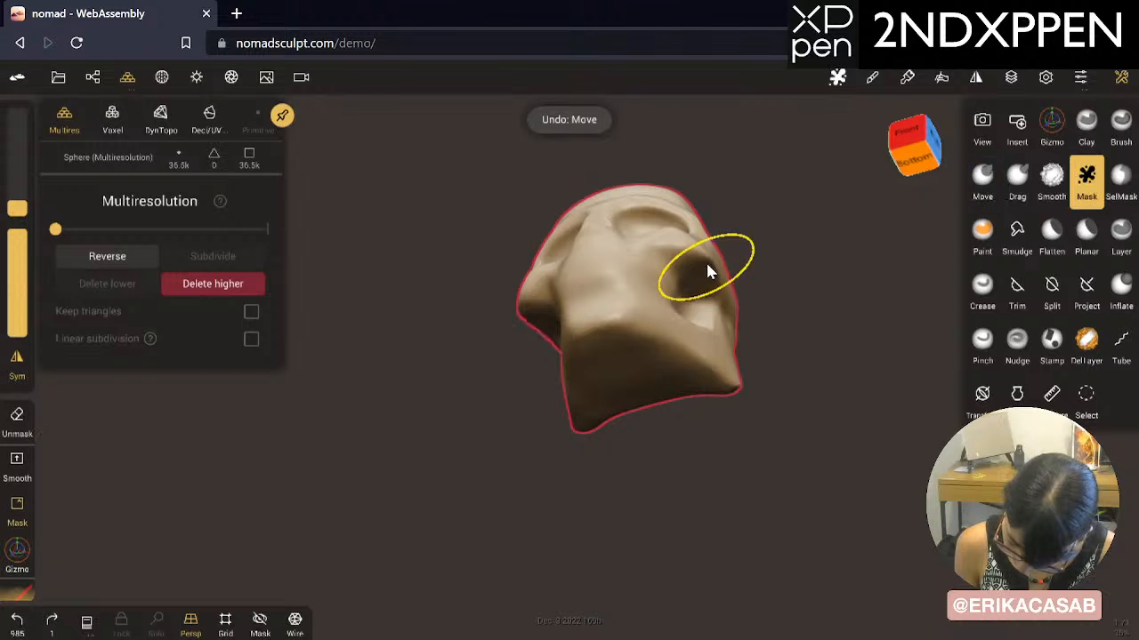
pyautogui.moveTo(708, 265); pyautogui.dragTo(702, 266)
pyautogui.moveTo(806, 249); pyautogui.dragTo(470, 379)
pyautogui.hotkey('ctrl', 'z')
# Step: Reshape the outer contour of the zygomatic arch from above with the Move brush
pyautogui.moveTo(610, 499)
pyautogui.mouseDown()
pyautogui.moveTo(668, 369)
pyautogui.moveTo(590, 371)
pyautogui.moveTo(572, 384)
pyautogui.moveTo(626, 500)
pyautogui.moveTo(748, 477)
pyautogui.moveTo(814, 430)
pyautogui.moveTo(819, 399)
pyautogui.moveTo(616, 341)
pyautogui.moveTo(562, 481)
pyautogui.moveTo(572, 551)
pyautogui.mouseUp()
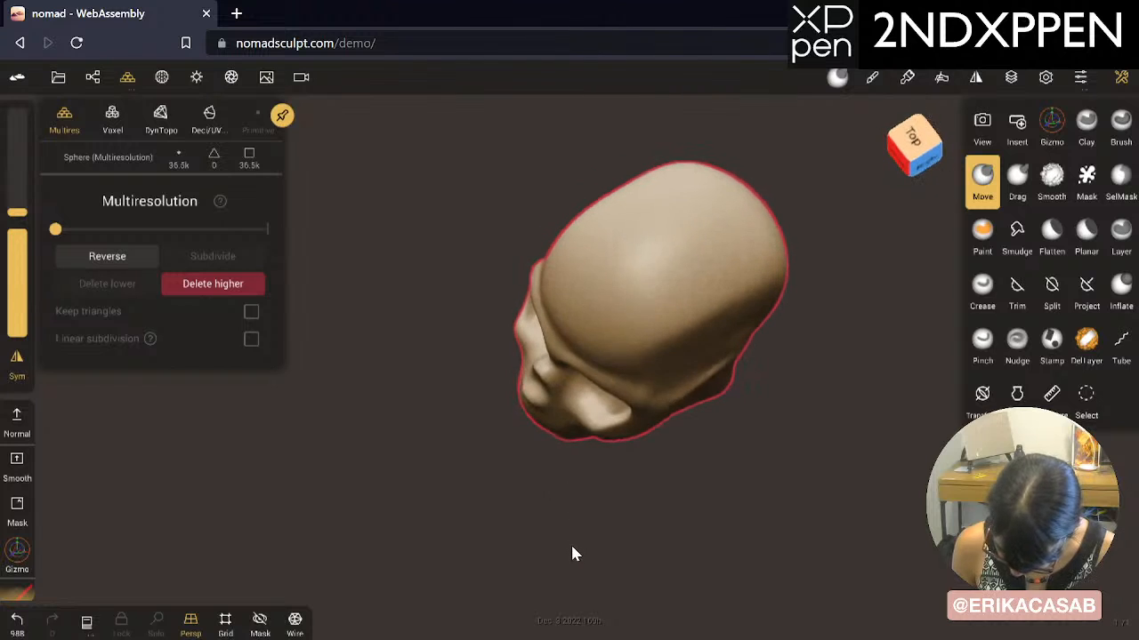
pyautogui.moveTo(658, 424); pyautogui.dragTo(658, 415)
pyautogui.hotkey('ctrl', 'z')
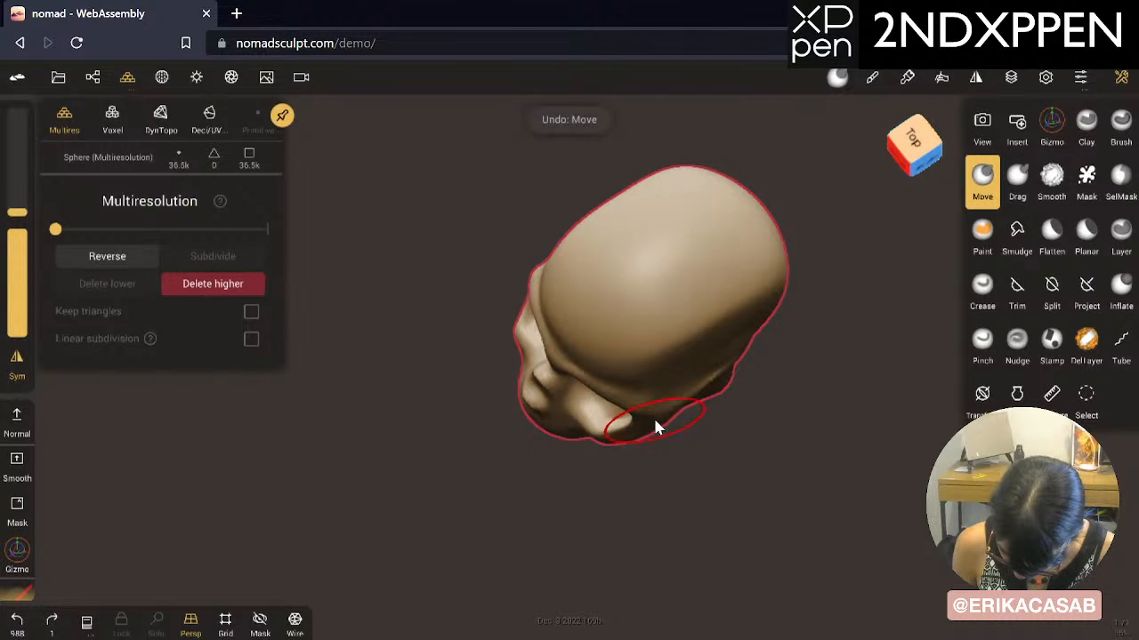
pyautogui.moveTo(654, 430)
pyautogui.mouseDown()
pyautogui.moveTo(656, 419)
pyautogui.moveTo(644, 431)
pyautogui.mouseUp()
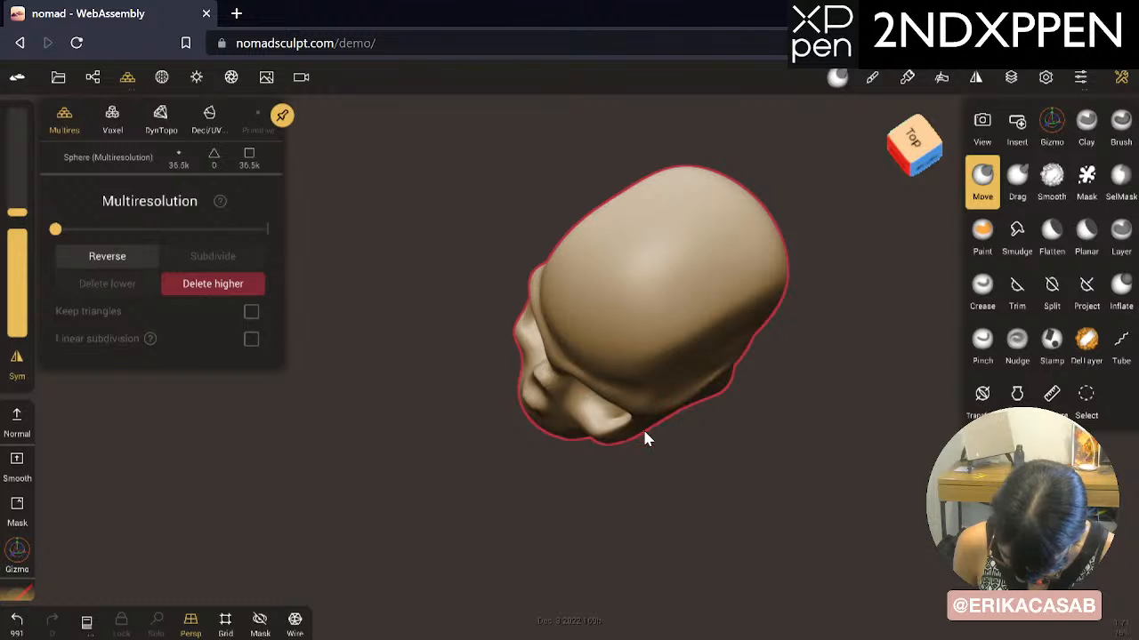
# Step: Refine the cheekbone and zygomatic arch from the side with the Move brush and smooth the cheekbone
pyautogui.moveTo(753, 432); pyautogui.dragTo(923, 317)
pyautogui.moveTo(869, 356); pyautogui.dragTo(531, 330)
pyautogui.moveTo(641, 303)
pyautogui.mouseDown()
pyautogui.moveTo(707, 307)
pyautogui.moveTo(701, 295)
pyautogui.moveTo(663, 305)
pyautogui.moveTo(679, 325)
pyautogui.mouseUp()
pyautogui.moveTo(504, 447)
pyautogui.mouseDown()
pyautogui.moveTo(721, 460)
pyautogui.moveTo(757, 440)
pyautogui.moveTo(842, 457)
pyautogui.moveTo(767, 428)
pyautogui.moveTo(624, 446)
pyautogui.mouseUp()
pyautogui.keyDown('shift'); pyautogui.moveTo(597, 372); pyautogui.dragTo(649, 379); pyautogui.keyUp('shift')
pyautogui.moveTo(765, 365); pyautogui.dragTo(838, 358)
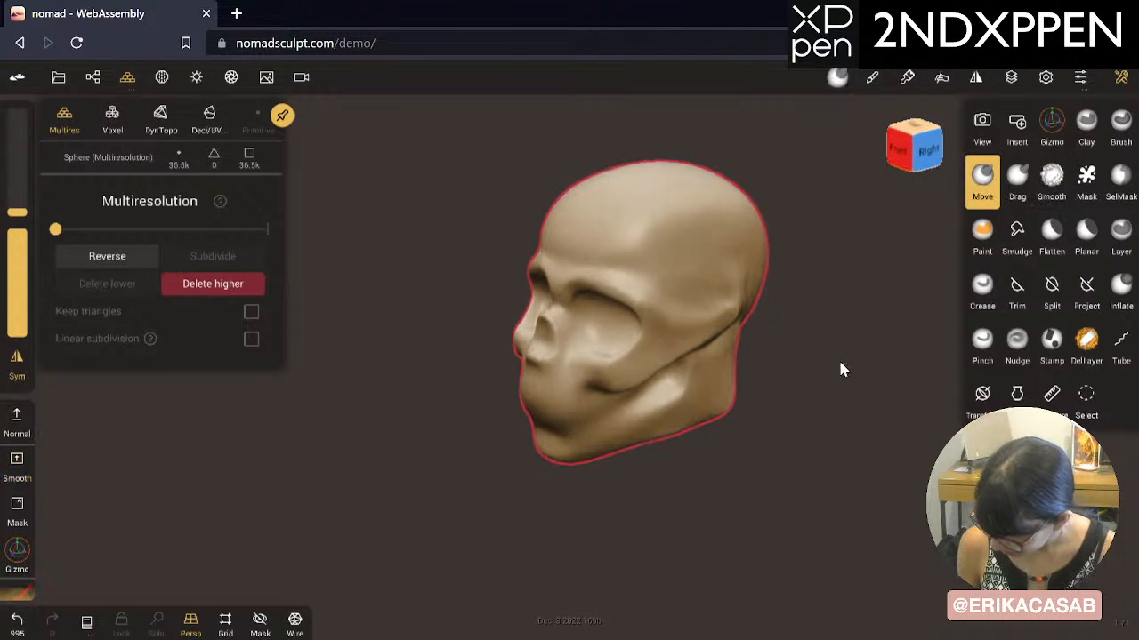
pyautogui.moveTo(907, 331)
pyautogui.mouseDown()
pyautogui.moveTo(813, 472)
pyautogui.moveTo(781, 498)
pyautogui.moveTo(745, 490)
pyautogui.moveTo(755, 508)
pyautogui.mouseUp()
pyautogui.moveTo(593, 417)
pyautogui.mouseDown()
pyautogui.moveTo(605, 410)
pyautogui.moveTo(609, 428)
pyautogui.moveTo(655, 386)
pyautogui.moveTo(643, 294)
pyautogui.moveTo(602, 326)
pyautogui.moveTo(570, 329)
pyautogui.mouseUp()
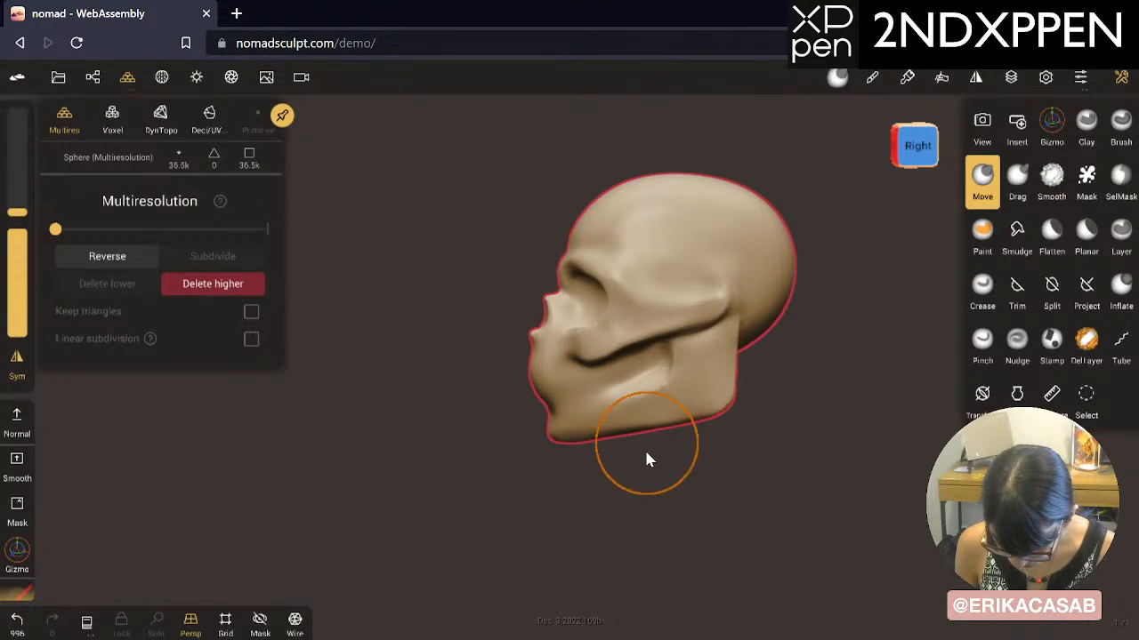
pyautogui.moveTo(646, 457); pyautogui.dragTo(797, 412)
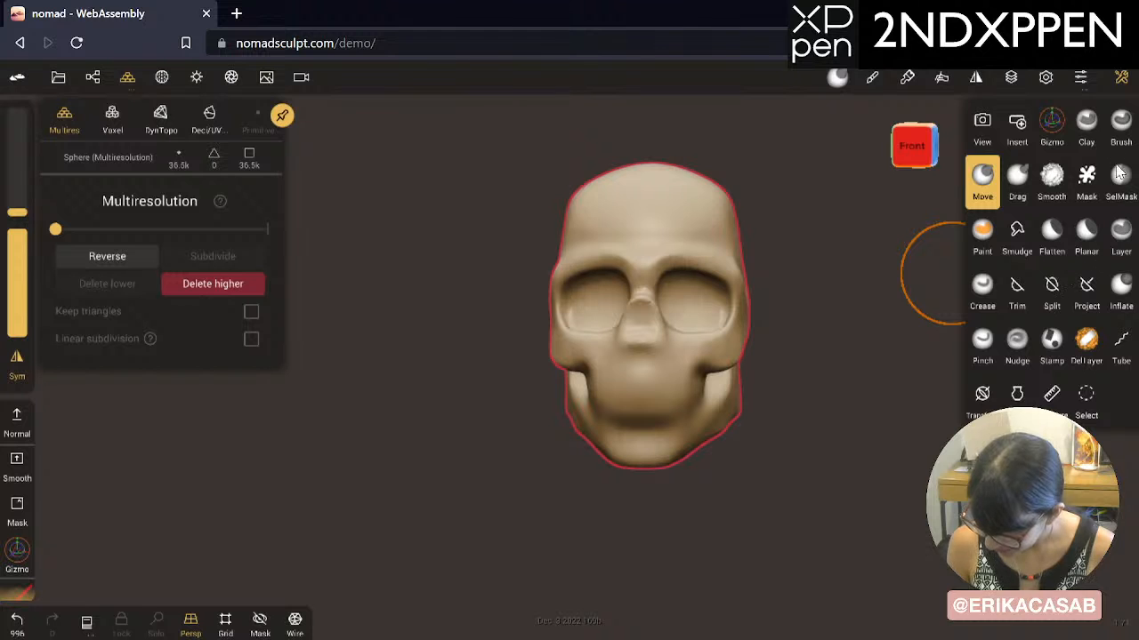
# Step: Build up the inner upper rim of the eye socket beside the nose bridge with a small Clay brush
pyautogui.click(1086, 130)
pyautogui.press('ctrl')
pyautogui.moveTo(814, 314)
pyautogui.mouseDown()
pyautogui.moveTo(729, 303)
pyautogui.moveTo(921, 273)
pyautogui.mouseUp()
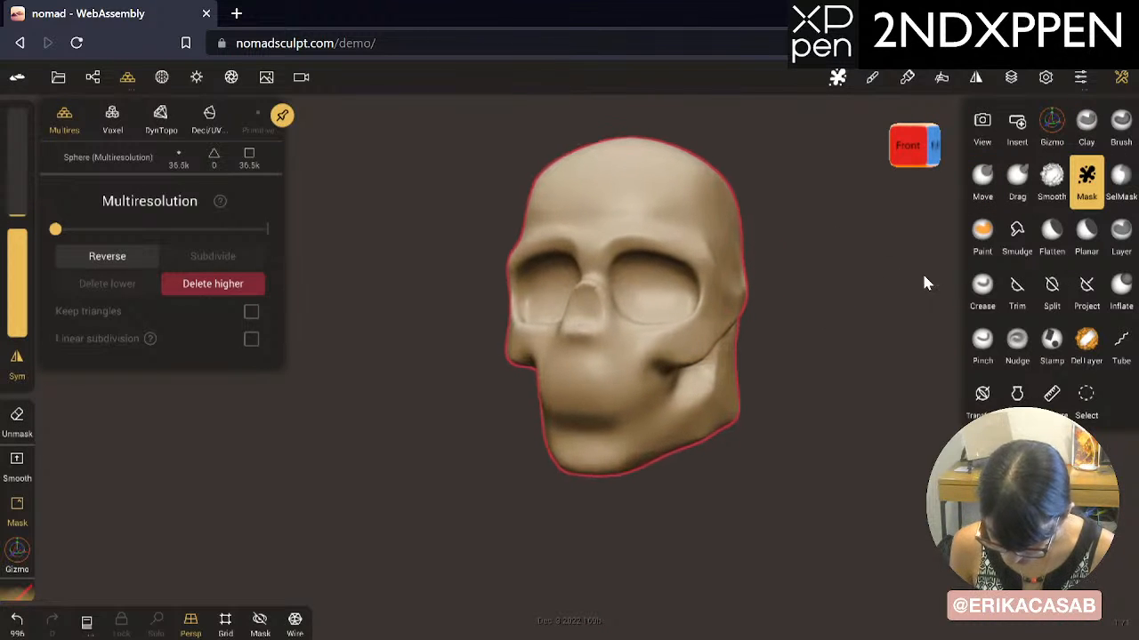
pyautogui.keyDown('ctrl'); pyautogui.moveTo(740, 221); pyautogui.dragTo(928, 274); pyautogui.keyUp('ctrl')
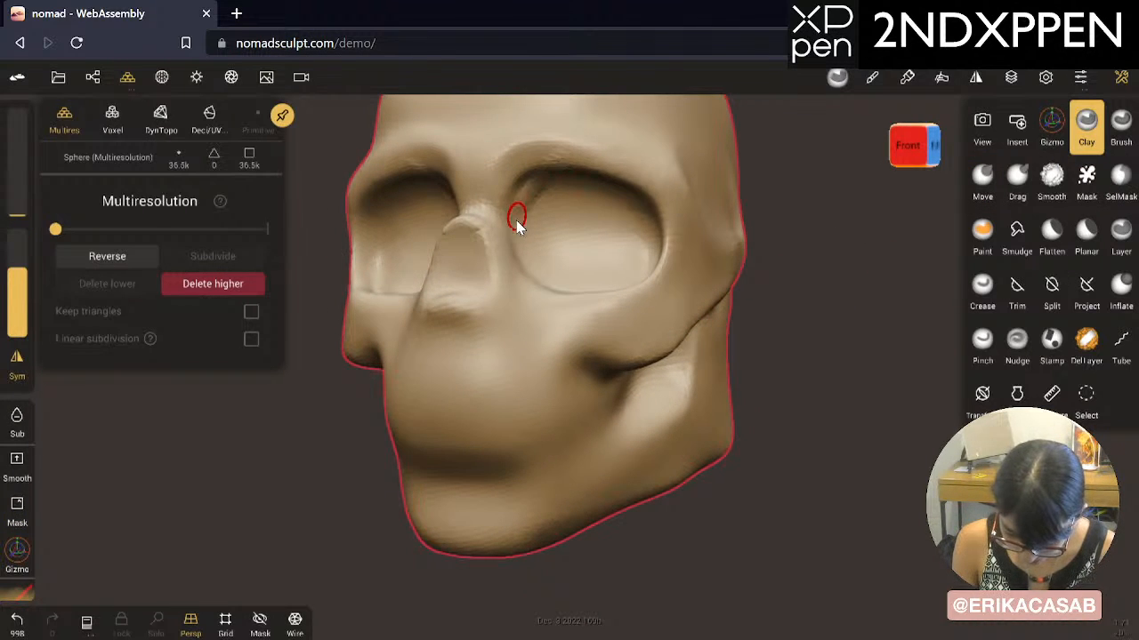
pyautogui.hotkey('ctrl', 'z')
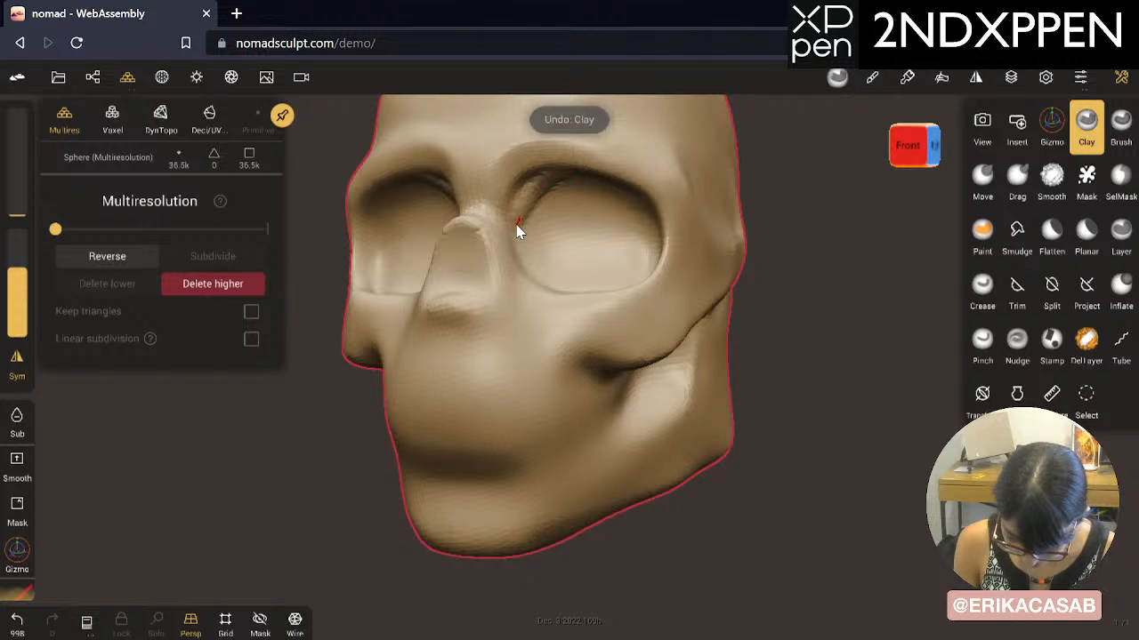
pyautogui.moveTo(516, 215)
pyautogui.mouseDown()
pyautogui.moveTo(582, 176)
pyautogui.moveTo(565, 174)
pyautogui.moveTo(590, 178)
pyautogui.mouseUp()
# Step: Enlarge the Clay brush and soften the inner upper rim of the eye socket beside the nose bridge
pyautogui.moveTo(817, 307)
pyautogui.mouseDown()
pyautogui.moveTo(809, 274)
pyautogui.moveTo(812, 303)
pyautogui.mouseUp()
pyautogui.keyDown('alt'); pyautogui.moveTo(669, 271); pyautogui.dragTo(703, 284); pyautogui.keyUp('alt')
pyautogui.keyDown('alt'); pyautogui.moveTo(682, 402); pyautogui.dragTo(683, 453); pyautogui.keyUp('alt')
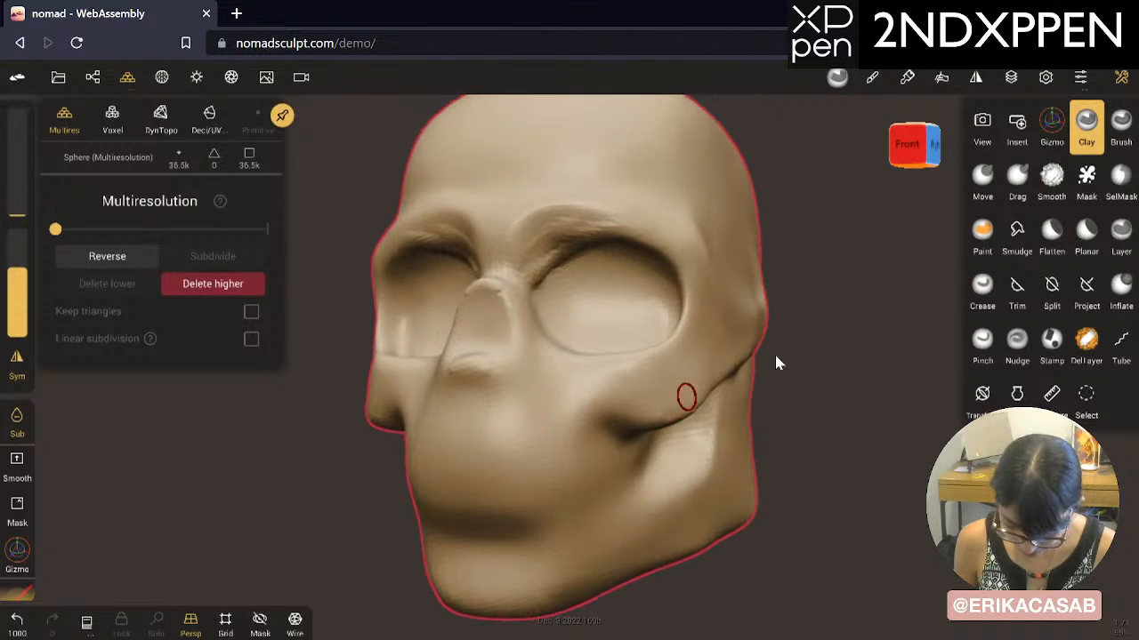
pyautogui.moveTo(837, 304)
pyautogui.mouseDown()
pyautogui.moveTo(853, 285)
pyautogui.moveTo(844, 288)
pyautogui.mouseUp()
pyautogui.press('x')
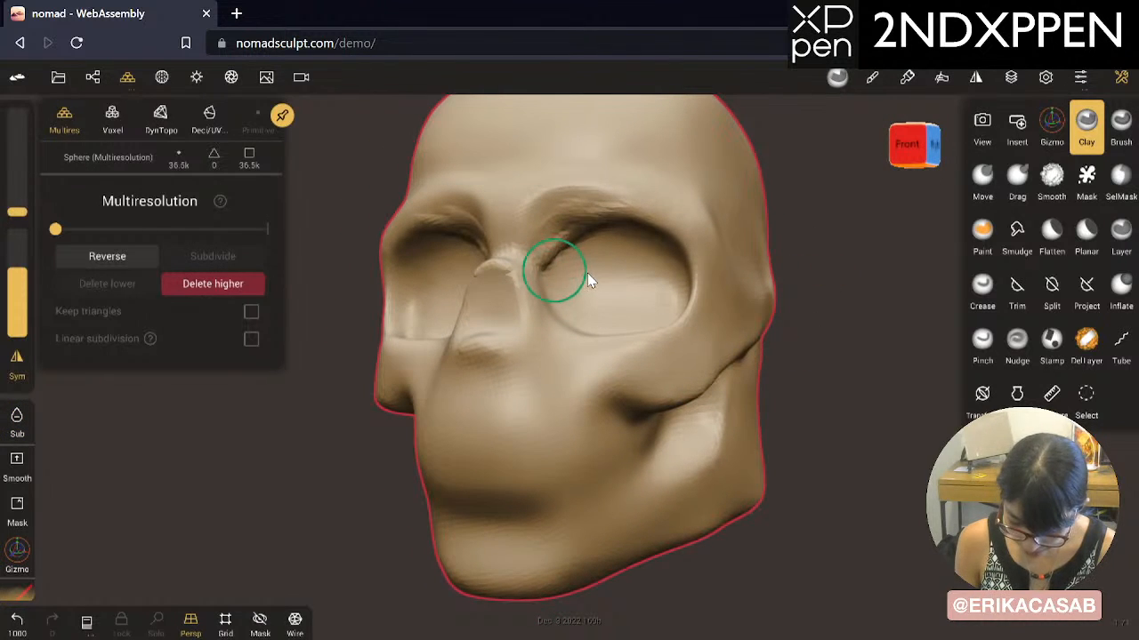
pyautogui.moveTo(607, 235)
pyautogui.mouseDown()
pyautogui.moveTo(540, 247)
pyautogui.moveTo(637, 219)
pyautogui.moveTo(634, 237)
pyautogui.moveTo(546, 204)
pyautogui.moveTo(599, 193)
pyautogui.mouseUp()
pyautogui.moveTo(829, 213)
pyautogui.mouseDown()
pyautogui.moveTo(850, 275)
pyautogui.moveTo(789, 287)
pyautogui.moveTo(747, 213)
pyautogui.moveTo(913, 251)
pyautogui.moveTo(877, 252)
pyautogui.mouseUp()
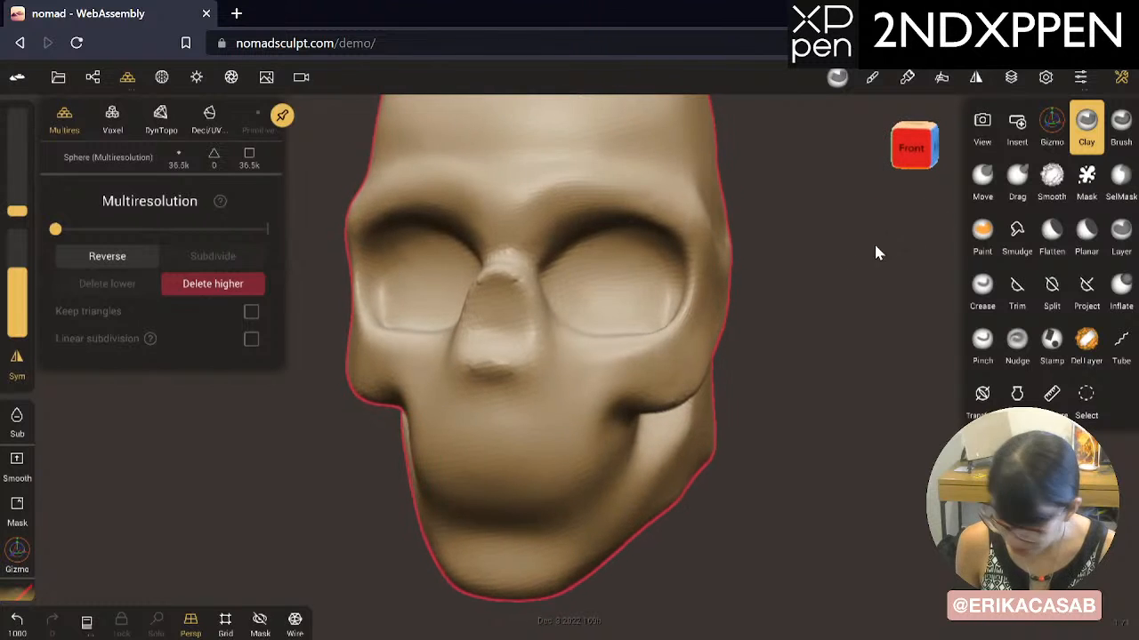
# Step: Build up the inner lower rim of the eye socket with the Clay brush, undoing the unwanted stroke
pyautogui.moveTo(594, 338); pyautogui.dragTo(559, 305)
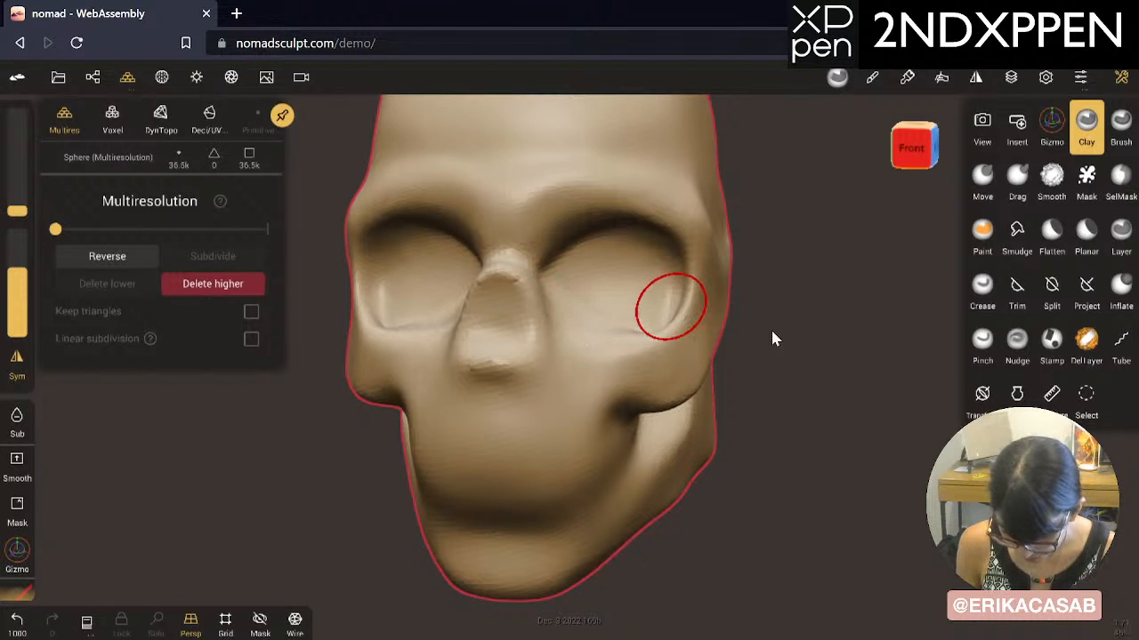
pyautogui.moveTo(771, 329); pyautogui.dragTo(677, 449)
pyautogui.hotkey('ctrl', 'z')
pyautogui.moveTo(570, 285); pyautogui.dragTo(555, 253)
pyautogui.moveTo(765, 445)
pyautogui.mouseDown()
pyautogui.moveTo(827, 332)
pyautogui.moveTo(620, 364)
pyautogui.mouseUp()
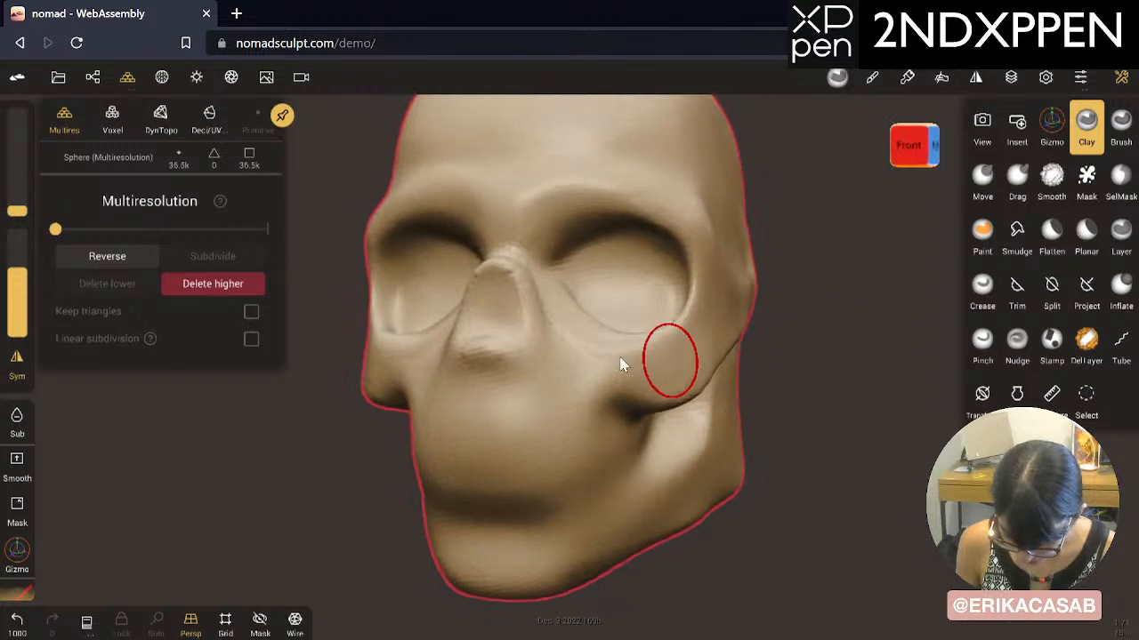
# Step: Smooth the cheek surface below the eye socket and carve the area beside the nose opening
pyautogui.press('shift')
pyautogui.moveTo(827, 389)
pyautogui.mouseDown()
pyautogui.moveTo(593, 415)
pyautogui.moveTo(623, 434)
pyautogui.mouseUp()
pyautogui.moveTo(794, 447); pyautogui.dragTo(662, 436)
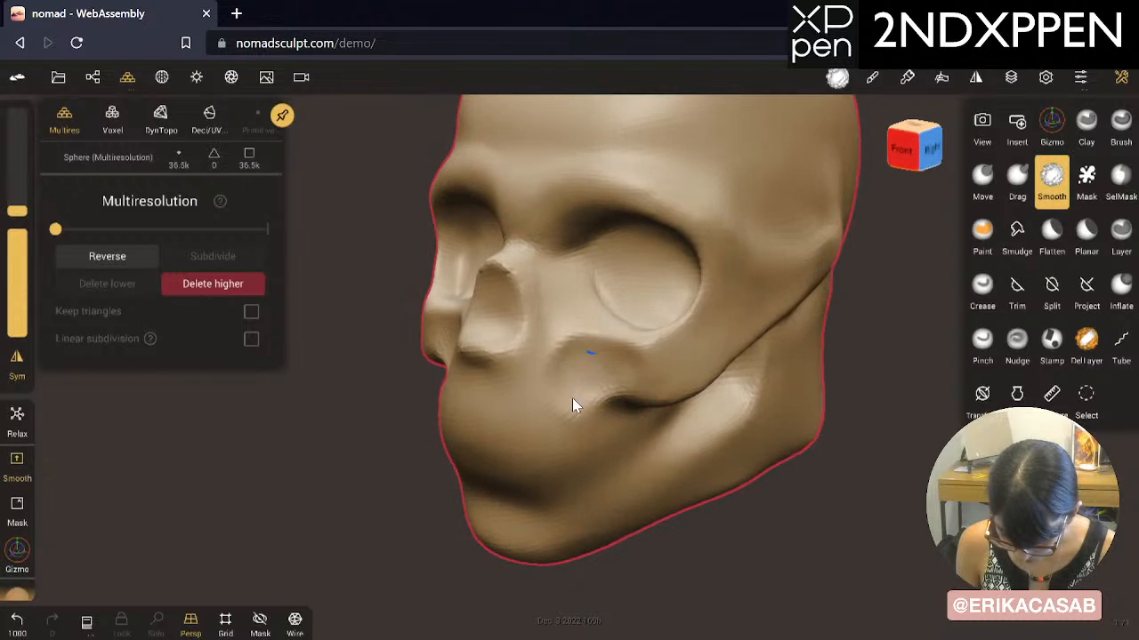
pyautogui.keyDown('shift'); pyautogui.moveTo(572, 400); pyautogui.dragTo(585, 406); pyautogui.keyUp('shift')
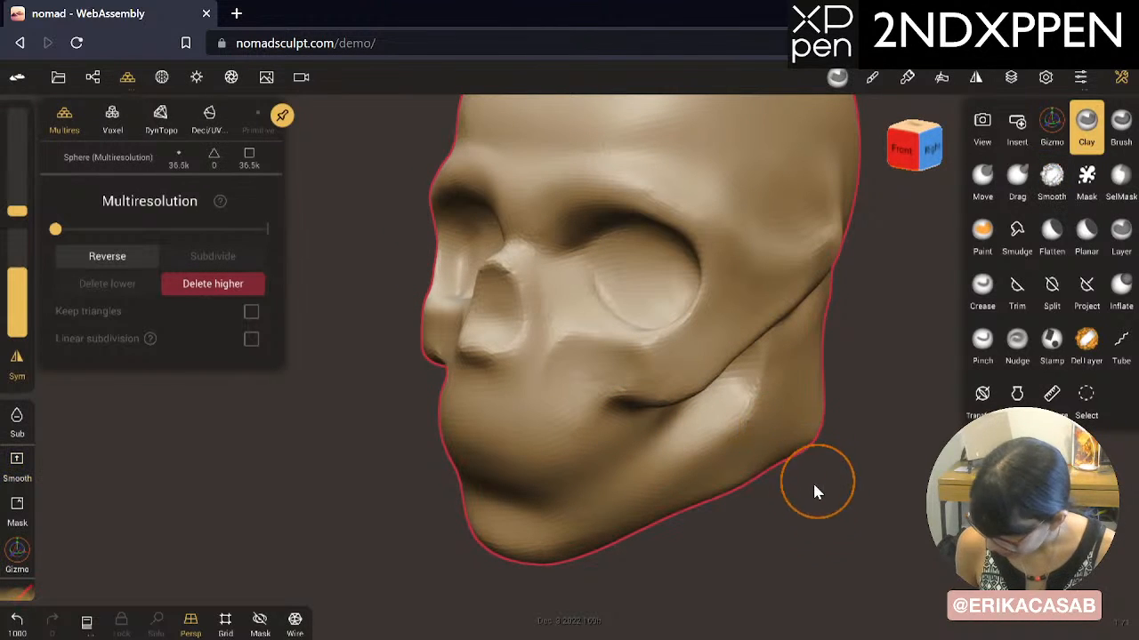
pyautogui.moveTo(825, 516); pyautogui.dragTo(602, 391)
pyautogui.moveTo(588, 352)
pyautogui.keyDown('alt'); pyautogui.mouseDown()
pyautogui.moveTo(571, 382)
pyautogui.moveTo(589, 354)
pyautogui.moveTo(600, 369)
pyautogui.moveTo(562, 388)
pyautogui.mouseUp(); pyautogui.keyUp('alt')
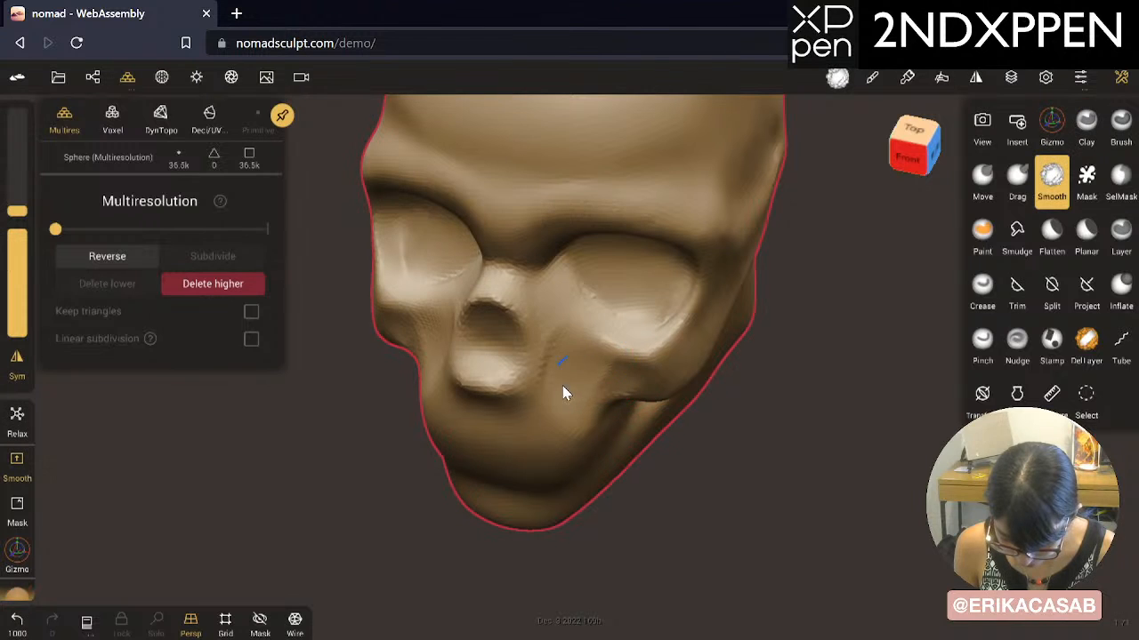
# Step: Carve the surface between the nose and the inner eye socket with the subtracting Clay brush
pyautogui.moveTo(821, 478)
pyautogui.mouseDown()
pyautogui.moveTo(681, 433)
pyautogui.moveTo(596, 420)
pyautogui.moveTo(587, 447)
pyautogui.moveTo(609, 374)
pyautogui.mouseUp()
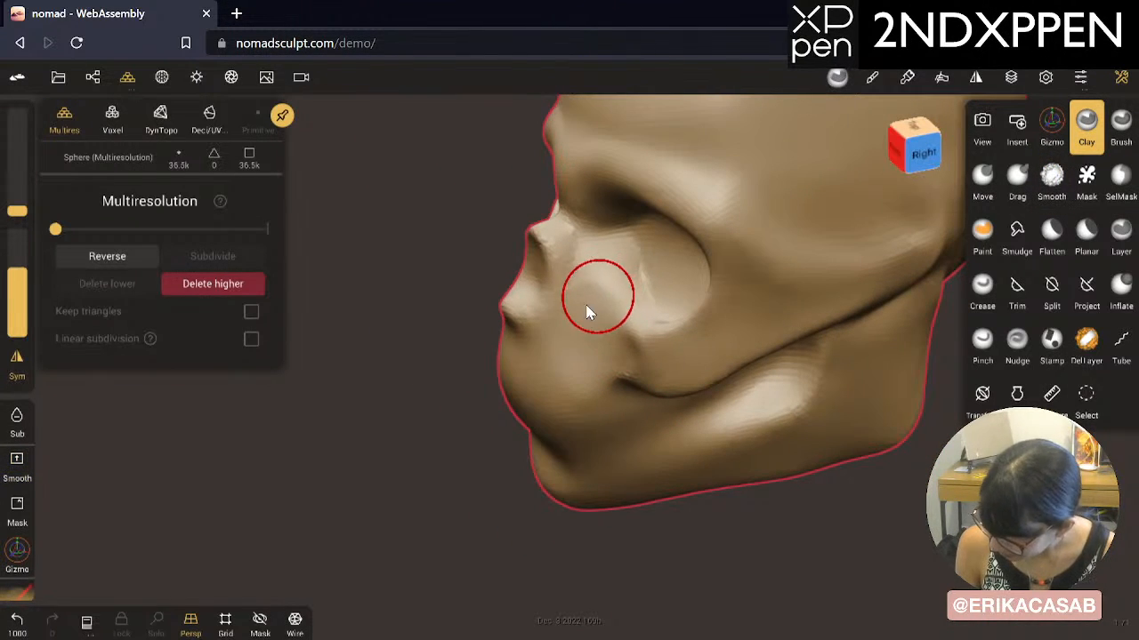
pyautogui.moveTo(409, 412)
pyautogui.mouseDown()
pyautogui.moveTo(404, 435)
pyautogui.moveTo(564, 453)
pyautogui.moveTo(460, 478)
pyautogui.moveTo(507, 474)
pyautogui.moveTo(508, 459)
pyautogui.mouseUp()
pyautogui.keyDown('alt'); pyautogui.moveTo(554, 260); pyautogui.dragTo(587, 285); pyautogui.keyUp('alt')
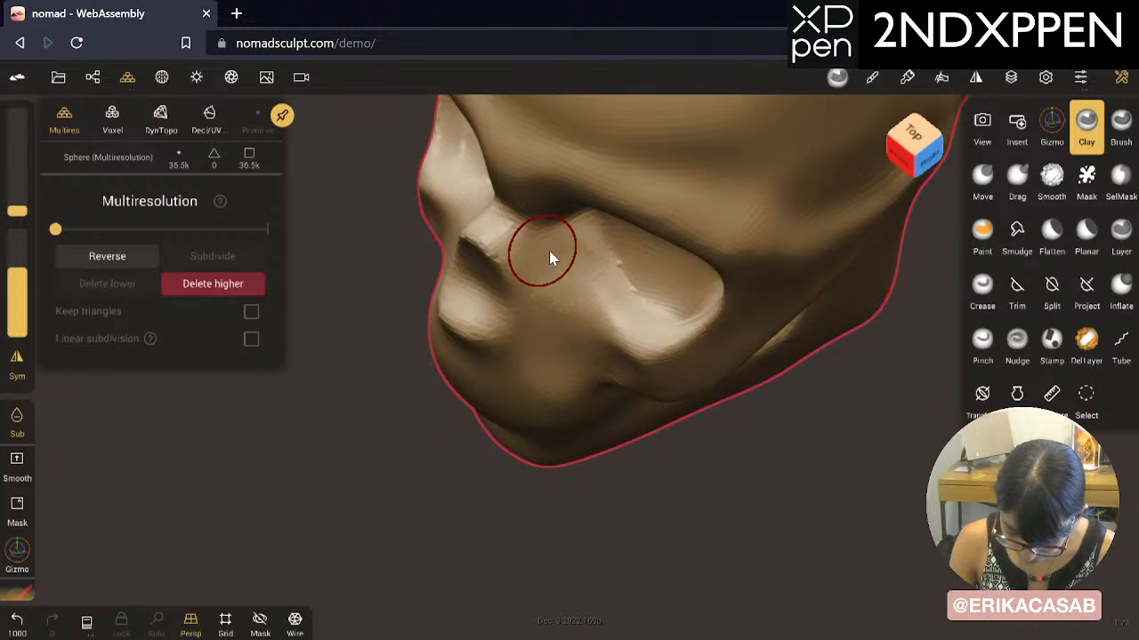
pyautogui.moveTo(549, 252)
pyautogui.keyDown('alt'); pyautogui.mouseDown()
pyautogui.moveTo(586, 254)
pyautogui.moveTo(561, 306)
pyautogui.moveTo(526, 232)
pyautogui.moveTo(536, 293)
pyautogui.moveTo(553, 307)
pyautogui.mouseUp(); pyautogui.keyUp('alt')
pyautogui.moveTo(523, 452); pyautogui.dragTo(739, 442)
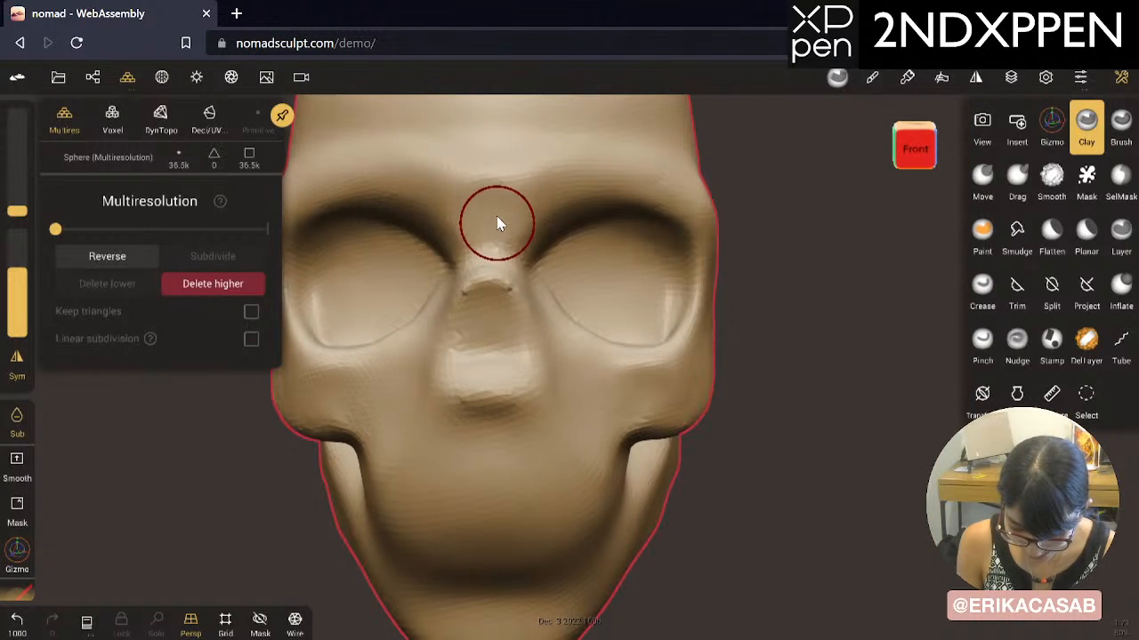
# Step: Shape the brow area between the eye sockets with the Clay brush, undoing unwanted strokes, and smooth beside the nose bridge
pyautogui.press('ctrl')
pyautogui.hotkey('ctrl', 'z')
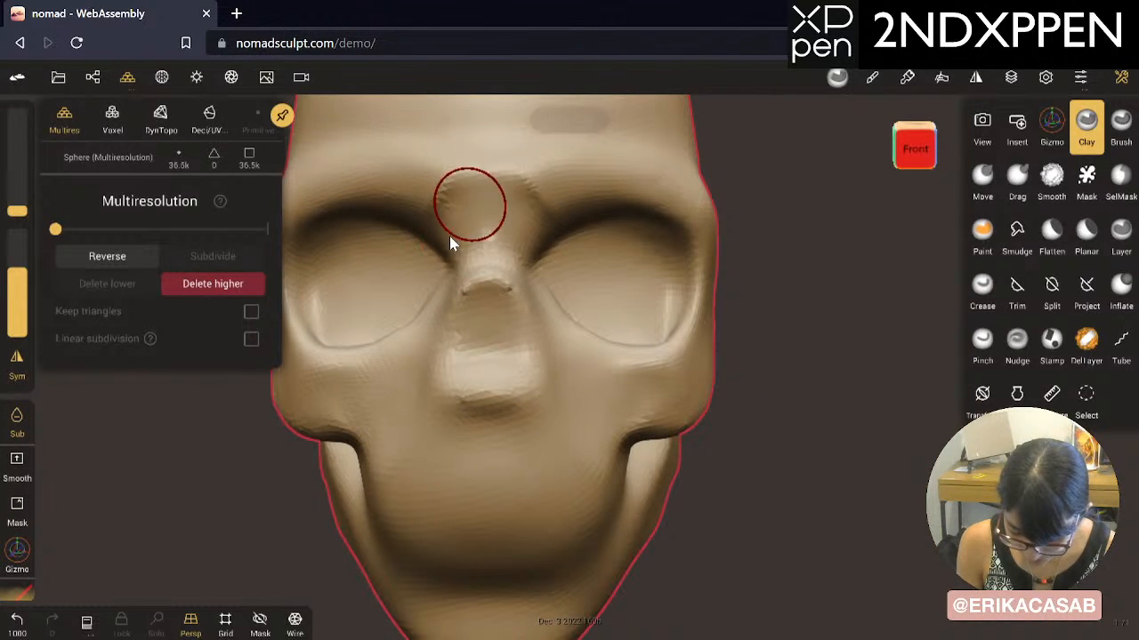
pyautogui.moveTo(795, 376)
pyautogui.mouseDown()
pyautogui.moveTo(775, 325)
pyautogui.moveTo(847, 307)
pyautogui.moveTo(718, 385)
pyautogui.moveTo(569, 237)
pyautogui.moveTo(589, 278)
pyautogui.mouseUp()
pyautogui.hotkey('ctrl', 'z')
pyautogui.moveTo(560, 221)
pyautogui.keyDown('shift'); pyautogui.mouseDown()
pyautogui.moveTo(625, 282)
pyautogui.moveTo(610, 298)
pyautogui.mouseUp(); pyautogui.keyUp('shift')
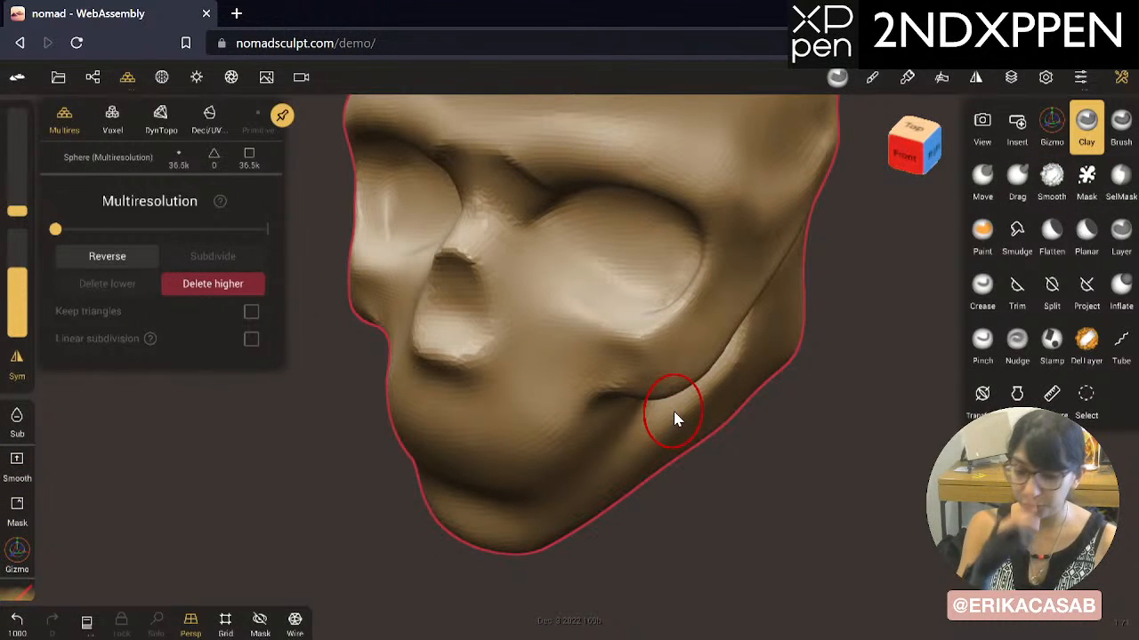
# Step: Carve the inside of the eye socket with the Clay brush and smooth its inner surface
pyautogui.moveTo(802, 474)
pyautogui.mouseDown()
pyautogui.moveTo(897, 414)
pyautogui.moveTo(897, 456)
pyautogui.moveTo(844, 437)
pyautogui.moveTo(795, 394)
pyautogui.moveTo(729, 377)
pyautogui.mouseUp()
pyautogui.moveTo(630, 216)
pyautogui.mouseDown()
pyautogui.moveTo(617, 219)
pyautogui.moveTo(634, 249)
pyautogui.moveTo(601, 224)
pyautogui.moveTo(564, 229)
pyautogui.moveTo(580, 269)
pyautogui.mouseUp()
pyautogui.hotkey('ctrl', 'z')
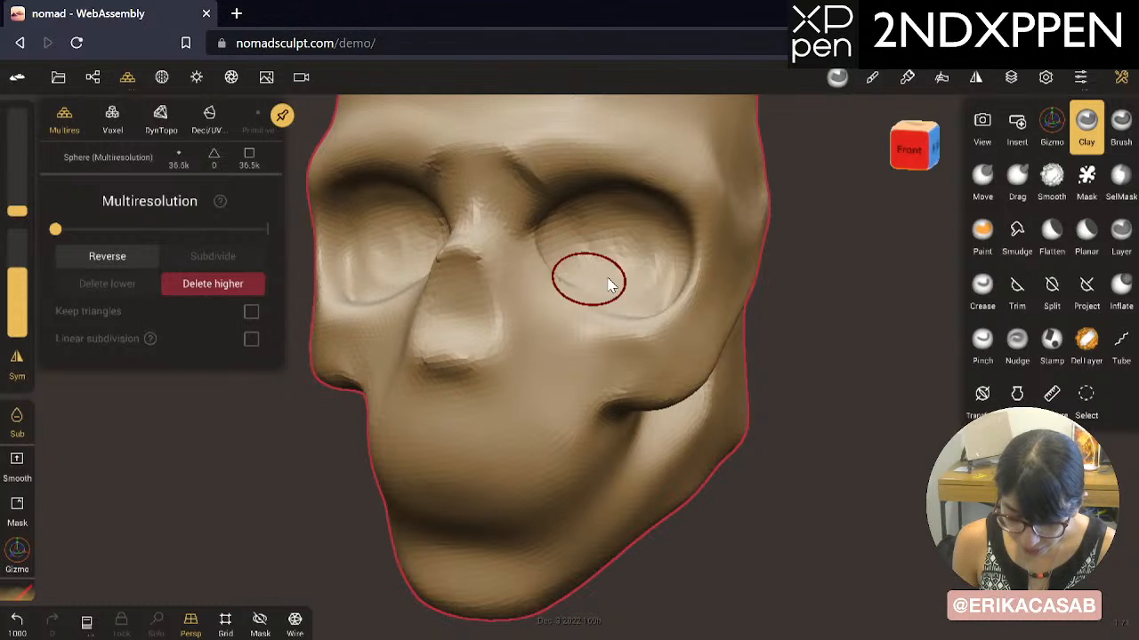
pyautogui.moveTo(863, 385); pyautogui.dragTo(845, 507)
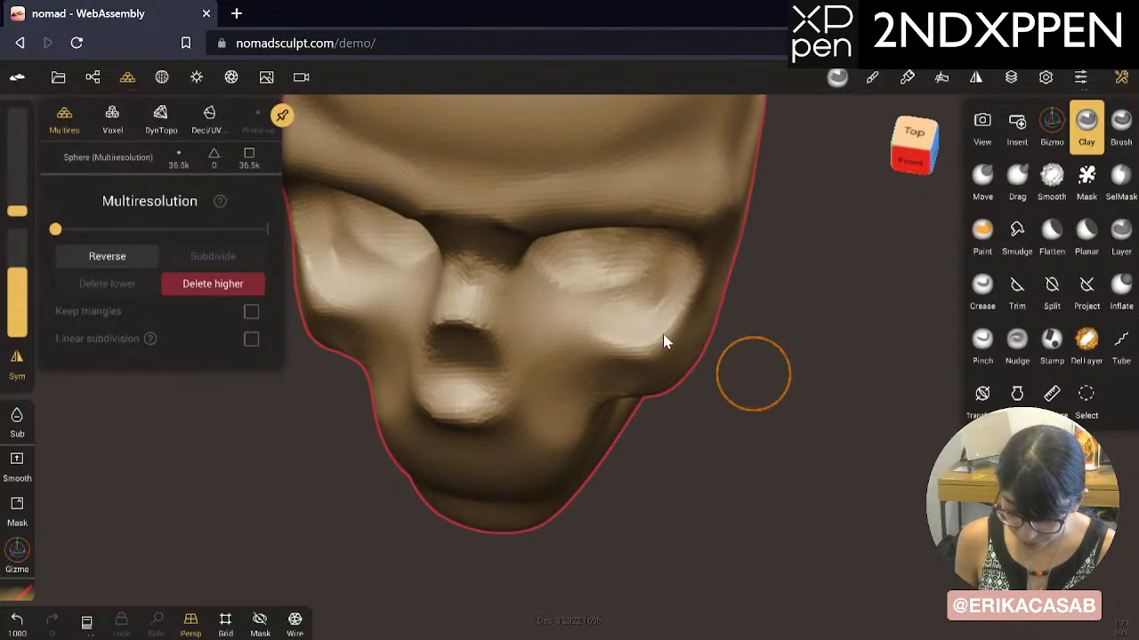
pyautogui.moveTo(617, 278)
pyautogui.keyDown('alt'); pyautogui.mouseDown()
pyautogui.moveTo(551, 270)
pyautogui.moveTo(550, 250)
pyautogui.moveTo(594, 281)
pyautogui.mouseUp(); pyautogui.keyUp('alt')
pyautogui.moveTo(789, 463); pyautogui.dragTo(746, 344)
pyautogui.moveTo(613, 264)
pyautogui.keyDown('shift'); pyautogui.mouseDown()
pyautogui.moveTo(620, 276)
pyautogui.moveTo(555, 263)
pyautogui.moveTo(599, 270)
pyautogui.mouseUp(); pyautogui.keyUp('shift')
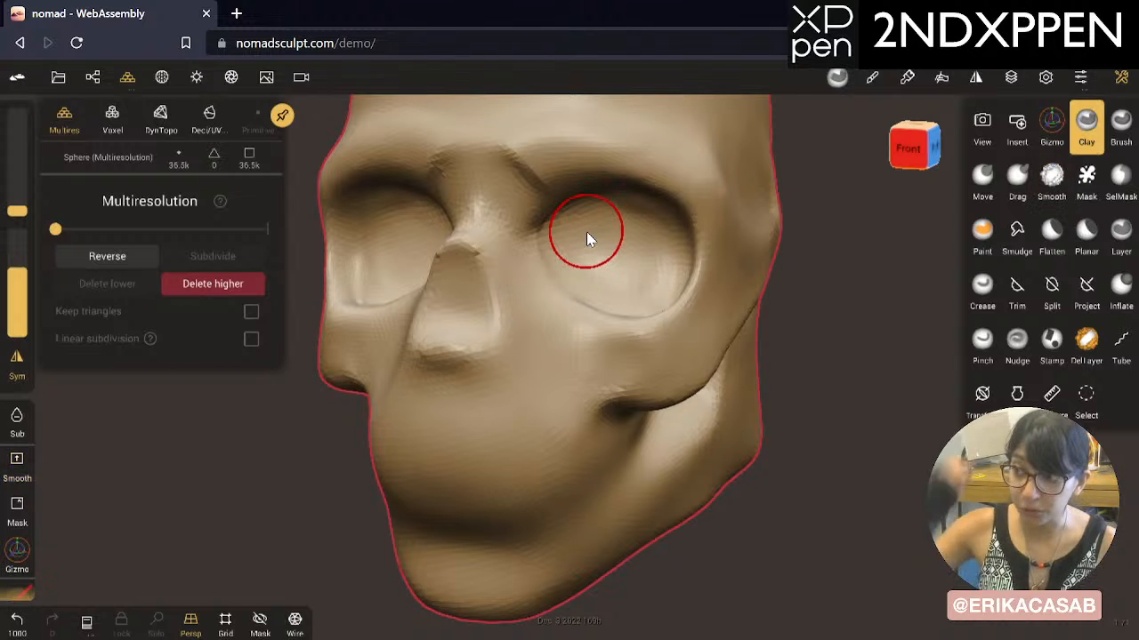
# Step: Smooth the eye socket's interior again and undo the unwanted Clay strokes inside it
pyautogui.moveTo(835, 363); pyautogui.dragTo(562, 238)
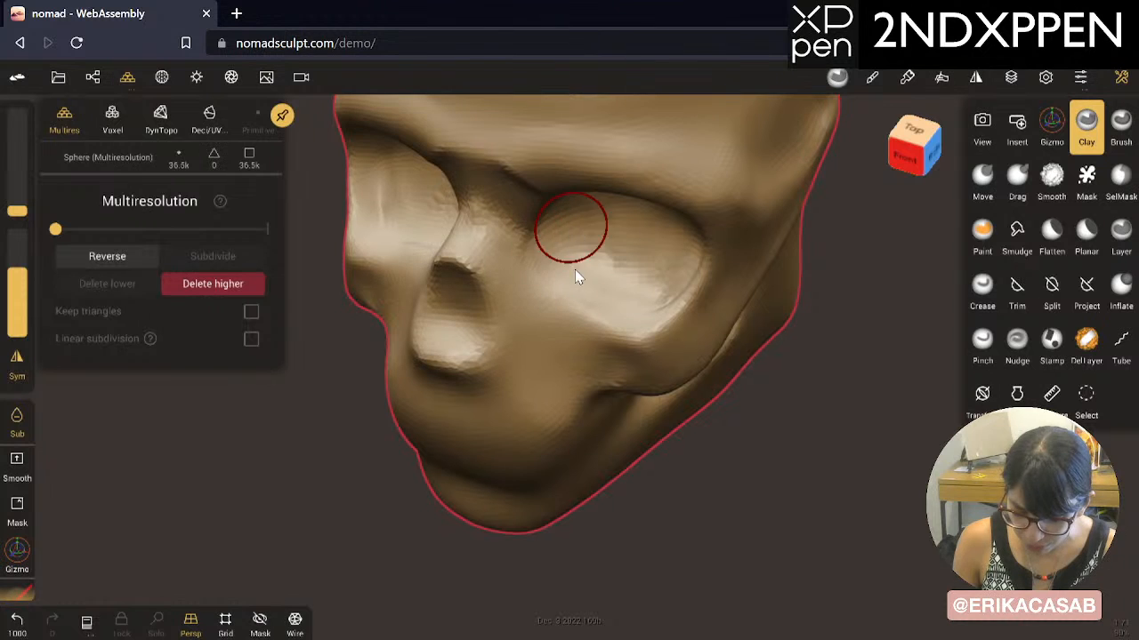
pyautogui.moveTo(732, 414)
pyautogui.mouseDown()
pyautogui.moveTo(832, 327)
pyautogui.moveTo(842, 416)
pyautogui.mouseUp()
pyautogui.keyDown('shift'); pyautogui.moveTo(605, 280); pyautogui.dragTo(616, 241); pyautogui.keyUp('shift')
pyautogui.moveTo(770, 472); pyautogui.dragTo(644, 263)
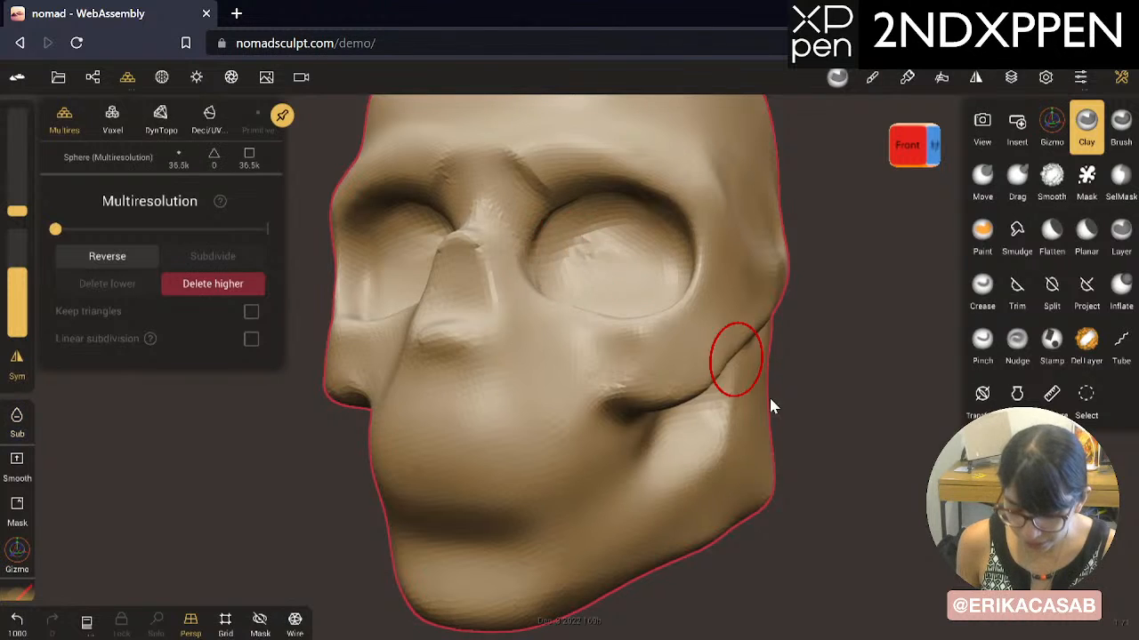
pyautogui.hotkey('ctrl', 'z')
pyautogui.moveTo(769, 395); pyautogui.dragTo(799, 415)
pyautogui.moveTo(615, 221)
pyautogui.mouseDown()
pyautogui.moveTo(558, 251)
pyautogui.moveTo(627, 249)
pyautogui.moveTo(560, 244)
pyautogui.moveTo(587, 228)
pyautogui.mouseUp()
pyautogui.hotkey('ctrl', 'z')
# Step: Carve the upper interior of the eye socket deeper with the Clay brush and smooth the carved area
pyautogui.moveTo(881, 322); pyautogui.dragTo(943, 418)
pyautogui.moveTo(890, 392)
pyautogui.mouseDown()
pyautogui.moveTo(832, 358)
pyautogui.moveTo(859, 384)
pyautogui.mouseUp()
pyautogui.moveTo(646, 234)
pyautogui.mouseDown()
pyautogui.moveTo(614, 261)
pyautogui.moveTo(569, 258)
pyautogui.mouseUp()
pyautogui.moveTo(630, 220)
pyautogui.mouseDown()
pyautogui.moveTo(562, 249)
pyautogui.moveTo(569, 265)
pyautogui.moveTo(549, 252)
pyautogui.mouseUp()
pyautogui.moveTo(739, 355)
pyautogui.mouseDown()
pyautogui.moveTo(729, 281)
pyautogui.moveTo(684, 279)
pyautogui.mouseUp()
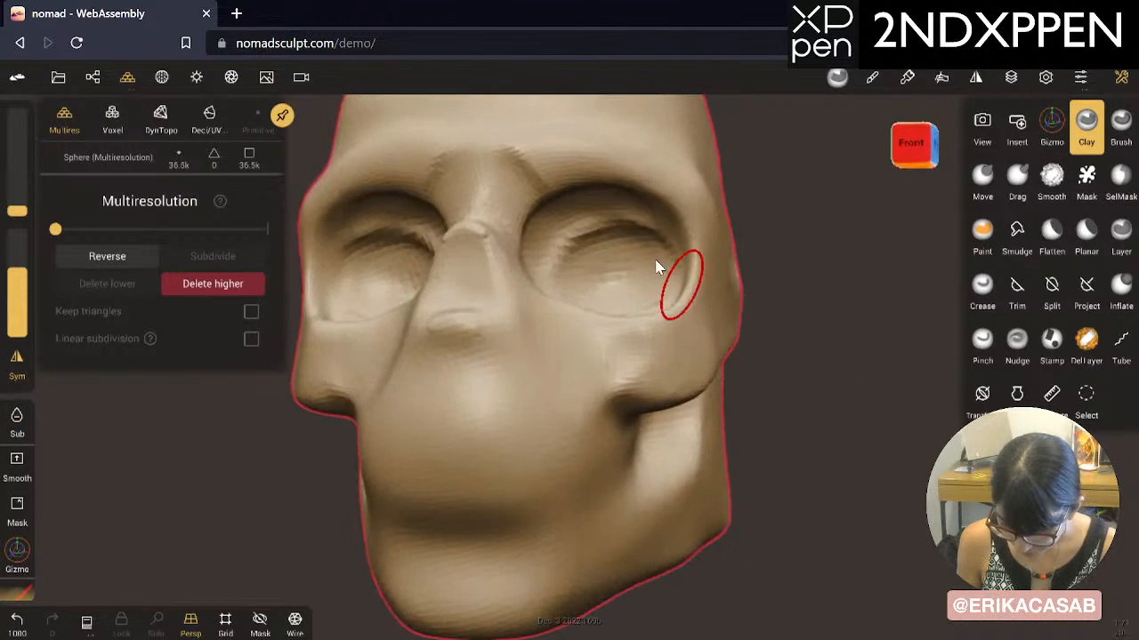
pyautogui.moveTo(644, 242)
pyautogui.keyDown('shift'); pyautogui.mouseDown()
pyautogui.moveTo(582, 222)
pyautogui.moveTo(613, 285)
pyautogui.moveTo(594, 200)
pyautogui.moveTo(594, 240)
pyautogui.mouseUp(); pyautogui.keyUp('shift')
pyautogui.click(786, 178)
pyautogui.moveTo(813, 161); pyautogui.dragTo(775, 193)
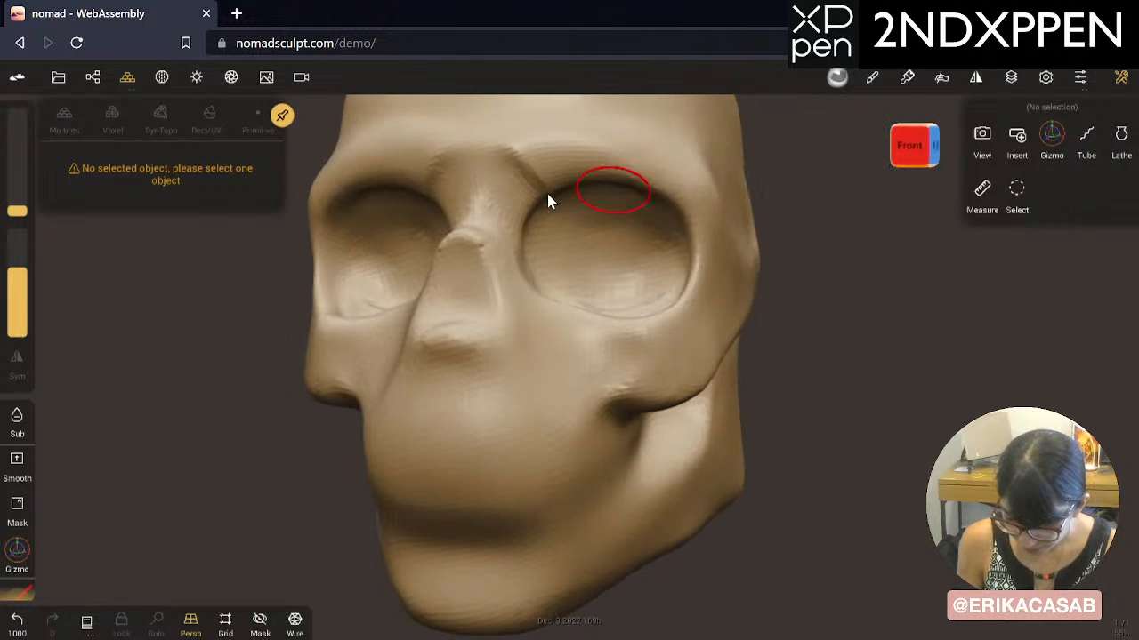
pyautogui.moveTo(546, 191); pyautogui.dragTo(623, 201)
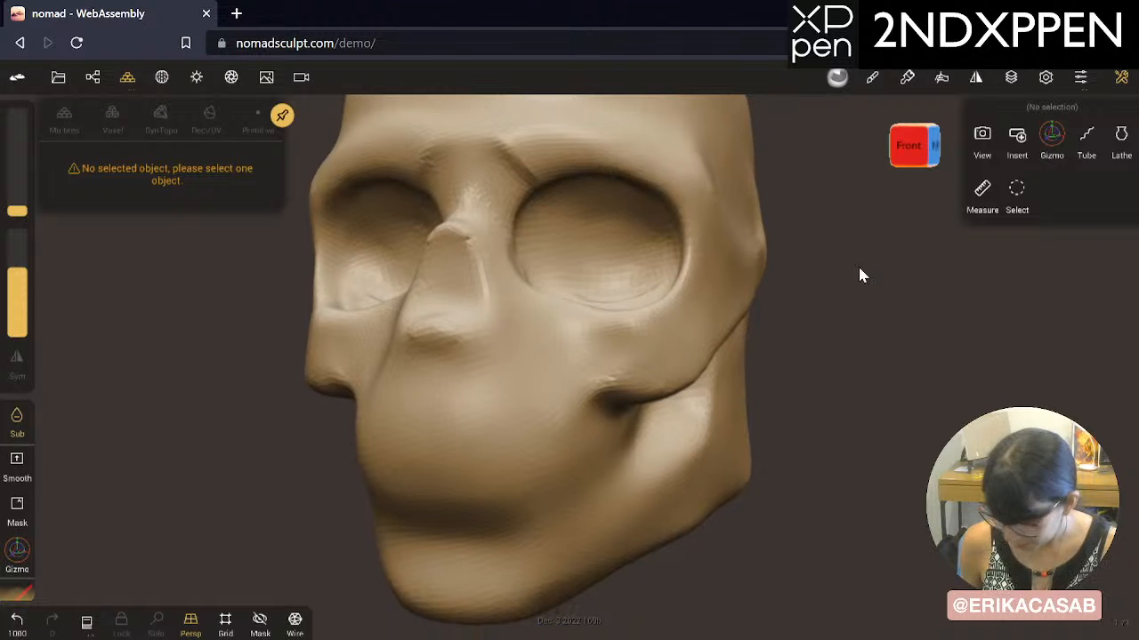
# Step: Reselect the skull and carve the temple behind the eye socket from the side with the Clay brush
pyautogui.moveTo(859, 275); pyautogui.dragTo(614, 321)
pyautogui.moveTo(824, 420); pyautogui.dragTo(900, 187)
pyautogui.click(744, 287)
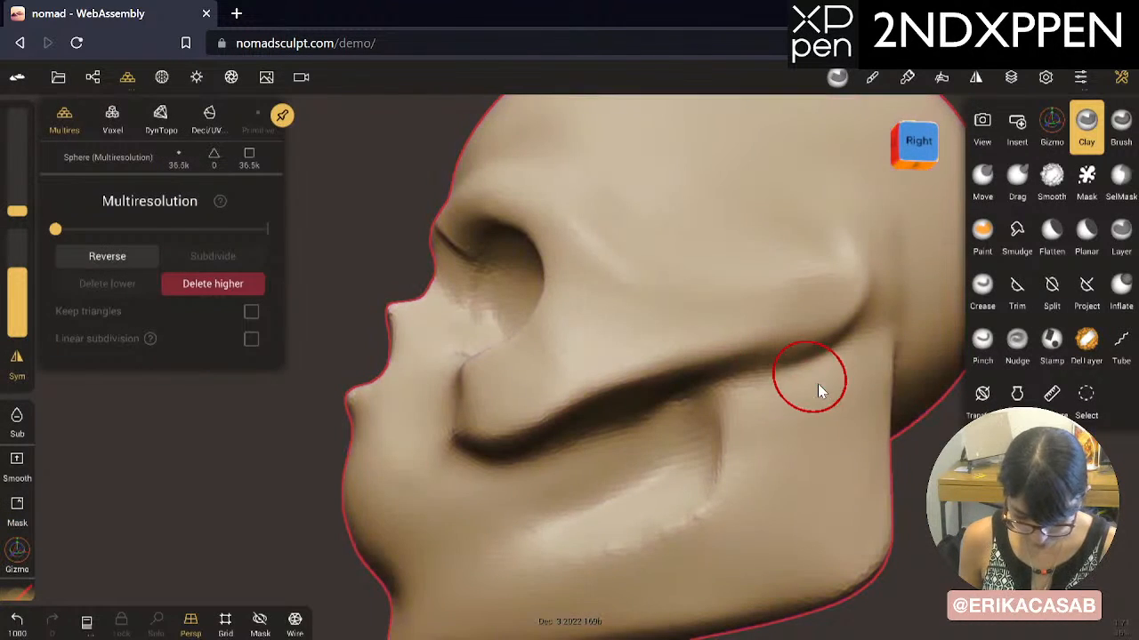
pyautogui.moveTo(608, 316)
pyautogui.mouseDown()
pyautogui.moveTo(649, 264)
pyautogui.moveTo(637, 249)
pyautogui.moveTo(613, 325)
pyautogui.moveTo(641, 249)
pyautogui.moveTo(650, 160)
pyautogui.mouseUp()
pyautogui.hotkey('ctrl', 'z')
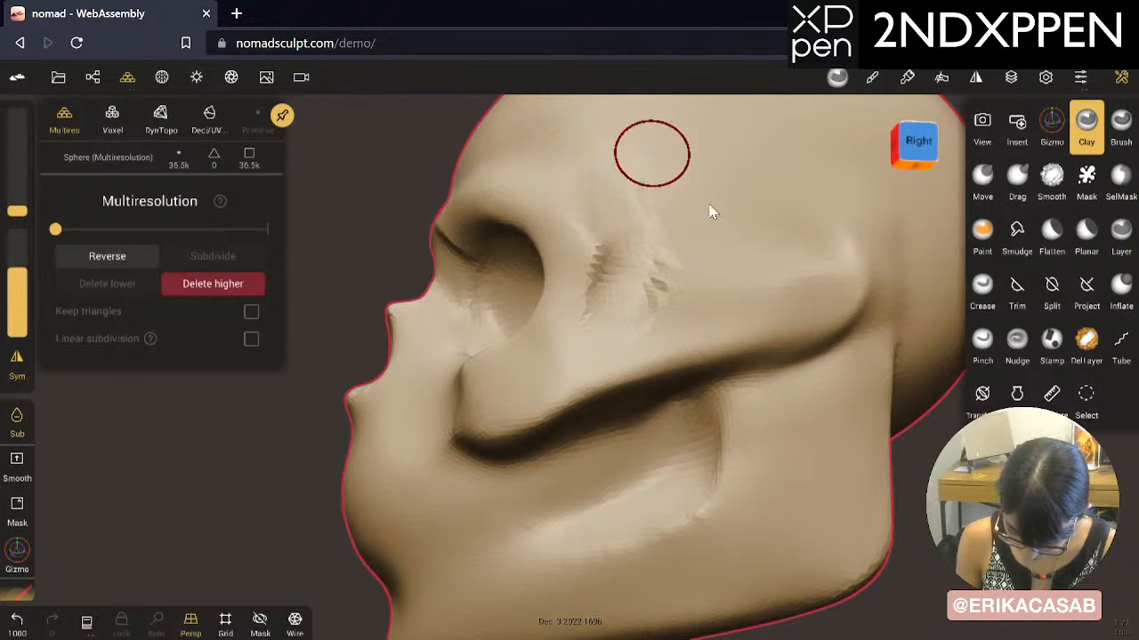
# Step: Invert the mask over the whole skull and clear it again
pyautogui.keyDown('ctrl'); pyautogui.moveTo(658, 392); pyautogui.dragTo(603, 374, button='right'); pyautogui.keyUp('ctrl')
pyautogui.moveTo(686, 371)
pyautogui.keyDown('alt'); pyautogui.mouseDown(button='right')
pyautogui.moveTo(597, 321)
pyautogui.moveTo(707, 360)
pyautogui.mouseUp(button='right'); pyautogui.keyUp('alt')
pyautogui.keyDown('ctrl'); pyautogui.moveTo(641, 429); pyautogui.dragTo(550, 405, button='right'); pyautogui.keyUp('ctrl')
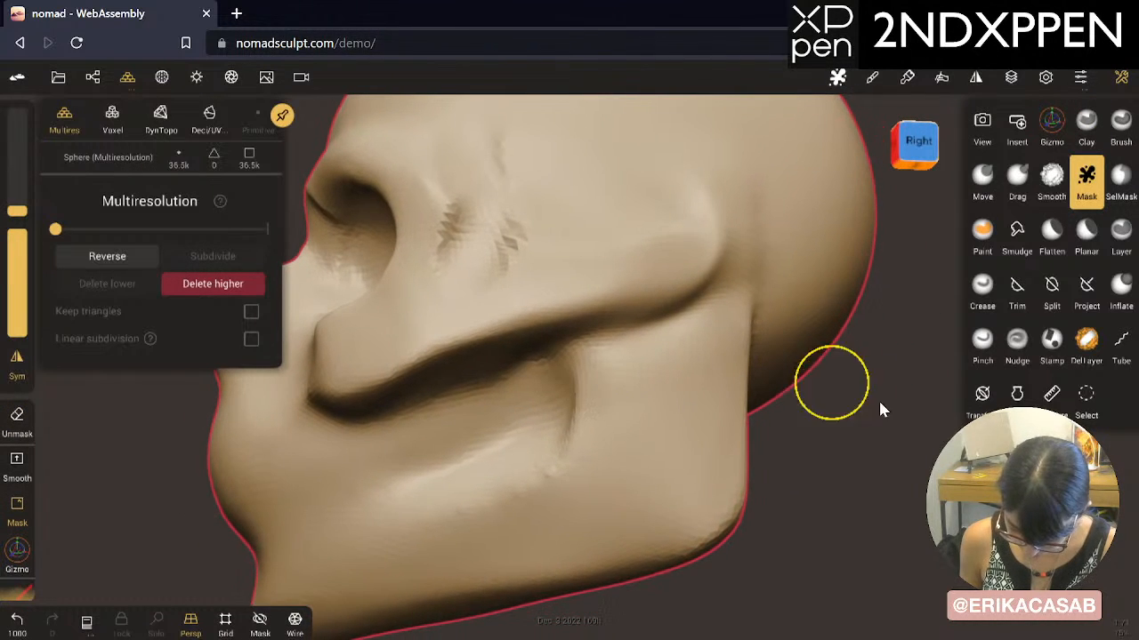
pyautogui.keyDown('ctrl'); pyautogui.moveTo(874, 442); pyautogui.dragTo(822, 445); pyautogui.keyUp('ctrl')
pyautogui.keyDown('ctrl'); pyautogui.moveTo(709, 445); pyautogui.dragTo(694, 449); pyautogui.keyUp('ctrl')
pyautogui.keyDown('alt'); pyautogui.moveTo(857, 469); pyautogui.dragTo(844, 478, button='right'); pyautogui.keyUp('alt')
pyautogui.keyDown('ctrl'); pyautogui.click(832, 434); pyautogui.keyUp('ctrl')
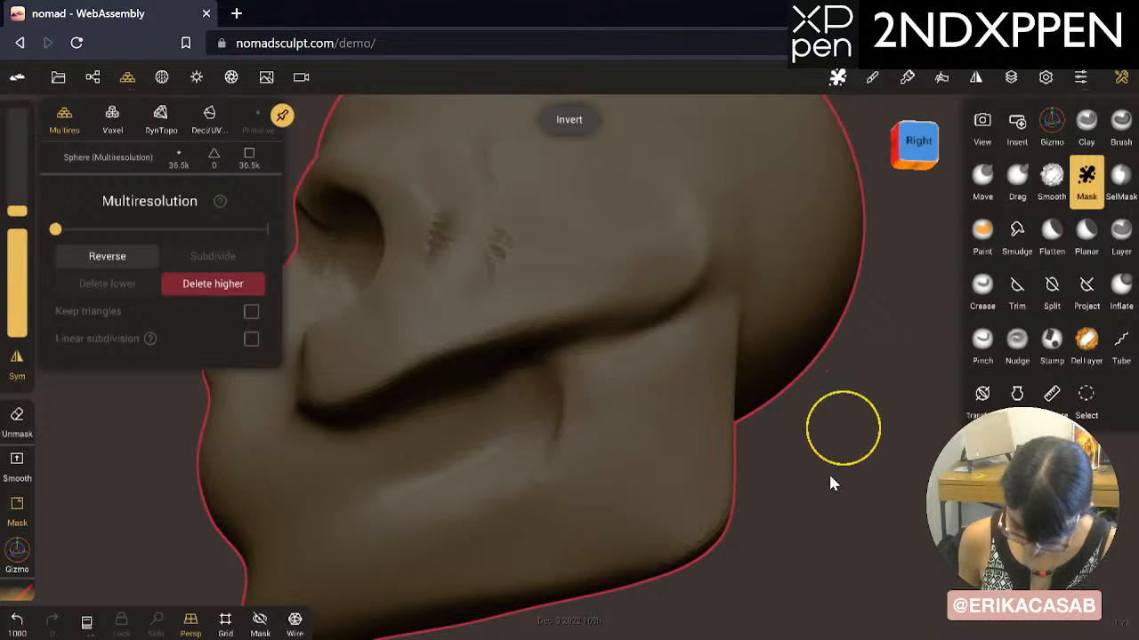
pyautogui.keyDown('ctrl'); pyautogui.moveTo(831, 479); pyautogui.dragTo(781, 539); pyautogui.keyUp('ctrl')
pyautogui.keyDown('alt'); pyautogui.moveTo(875, 441); pyautogui.dragTo(894, 411, button='right'); pyautogui.keyUp('alt')
pyautogui.keyDown('alt'); pyautogui.moveTo(826, 448); pyautogui.dragTo(885, 410, button='right'); pyautogui.keyUp('alt')
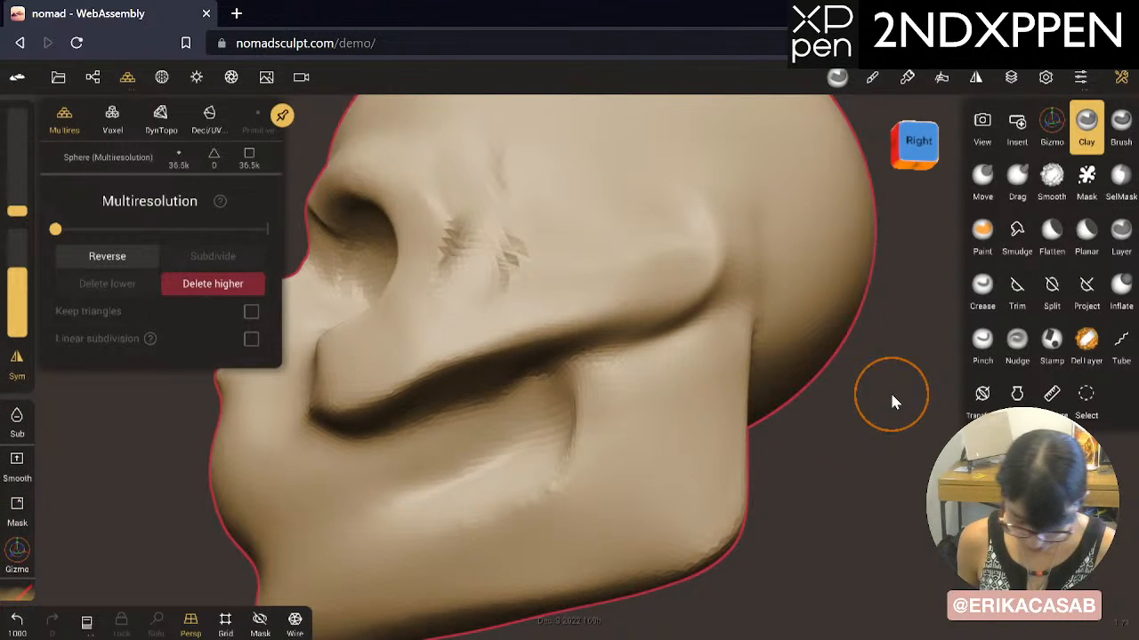
pyautogui.moveTo(824, 432)
pyautogui.mouseDown()
pyautogui.moveTo(840, 537)
pyautogui.moveTo(863, 472)
pyautogui.mouseUp()
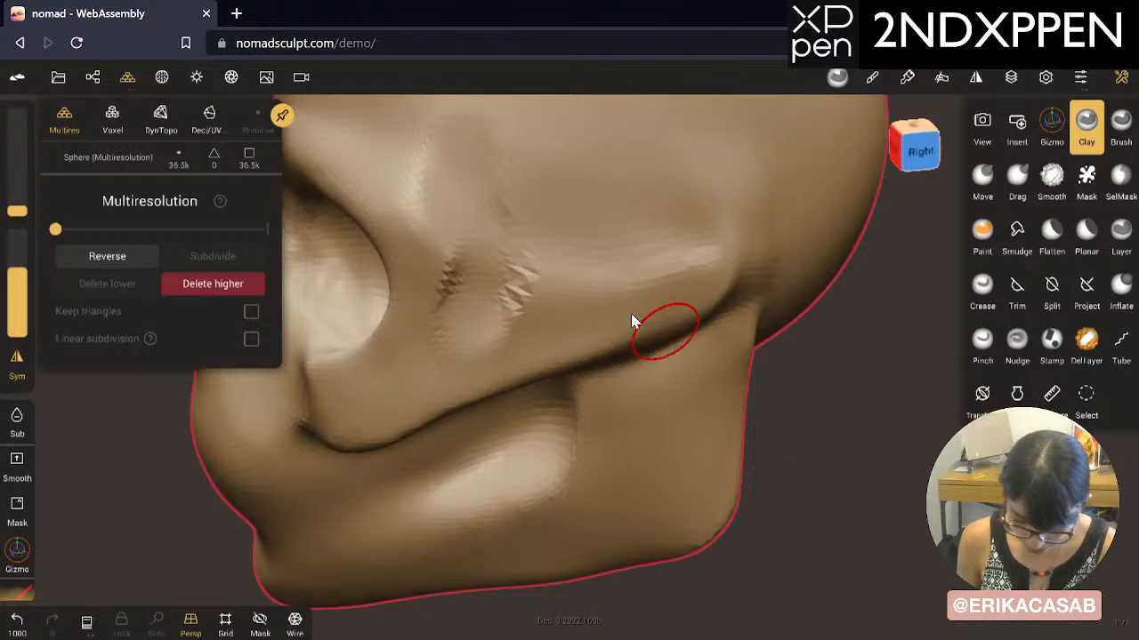
pyautogui.hotkey('ctrl', 'z')
pyautogui.keyDown('ctrl'); pyautogui.moveTo(832, 387); pyautogui.dragTo(792, 527); pyautogui.keyUp('ctrl')
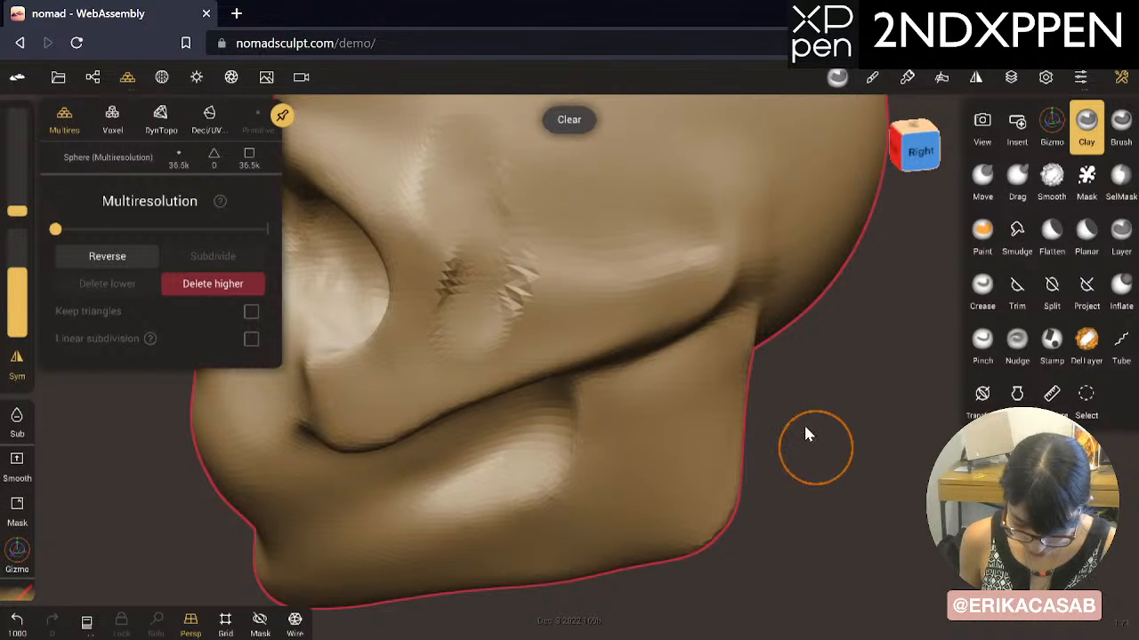
pyautogui.hotkey('ctrl', 'z')
pyautogui.keyDown('ctrl'); pyautogui.moveTo(851, 435); pyautogui.dragTo(820, 519); pyautogui.keyUp('ctrl')
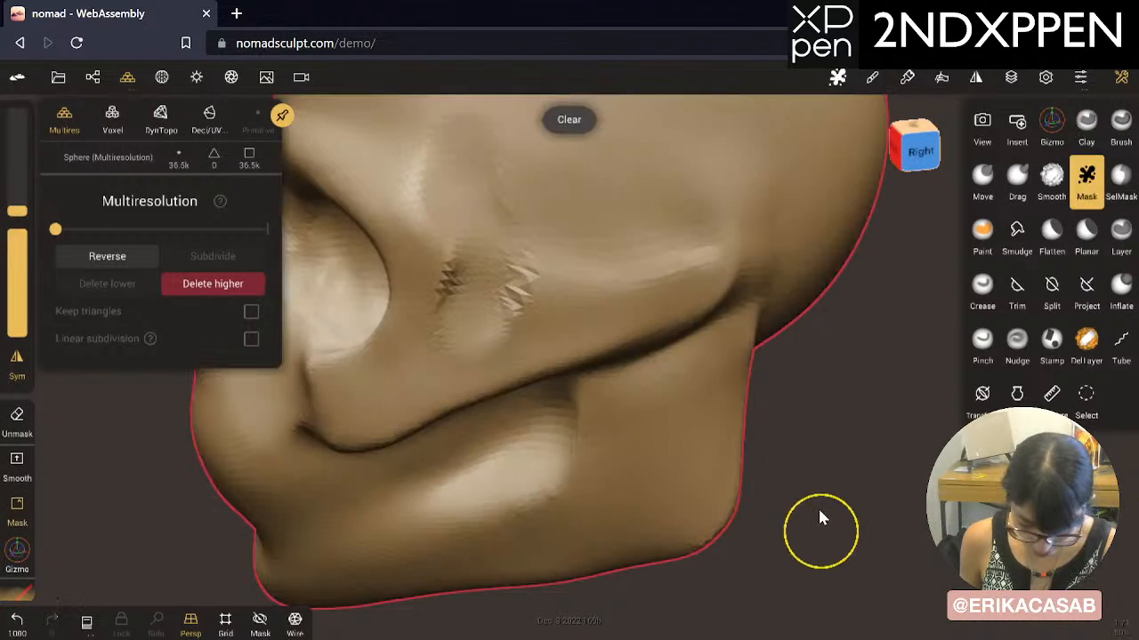
# Step: Undo the last temple strokes and smooth the rough surface behind the eye socket
pyautogui.hotkey('ctrl', 'z')
pyautogui.hotkey('ctrl', 'z')
pyautogui.hotkey('ctrl', 'z')
pyautogui.hotkey('ctrl', 'z')
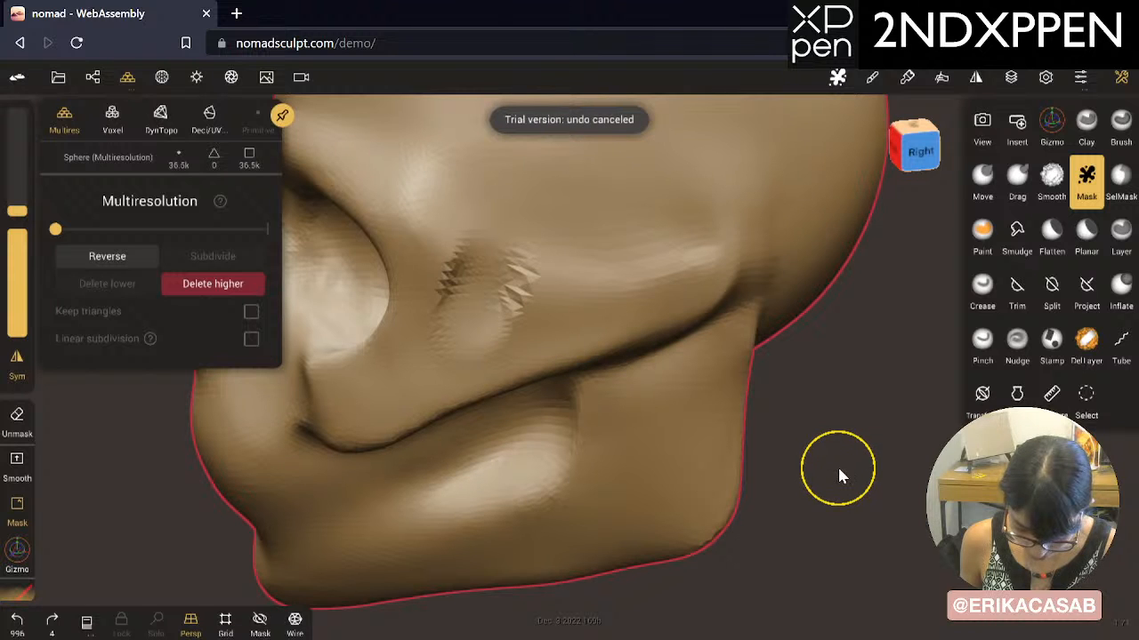
pyautogui.keyDown('shift'); pyautogui.moveTo(711, 411); pyautogui.dragTo(532, 303); pyautogui.keyUp('shift')
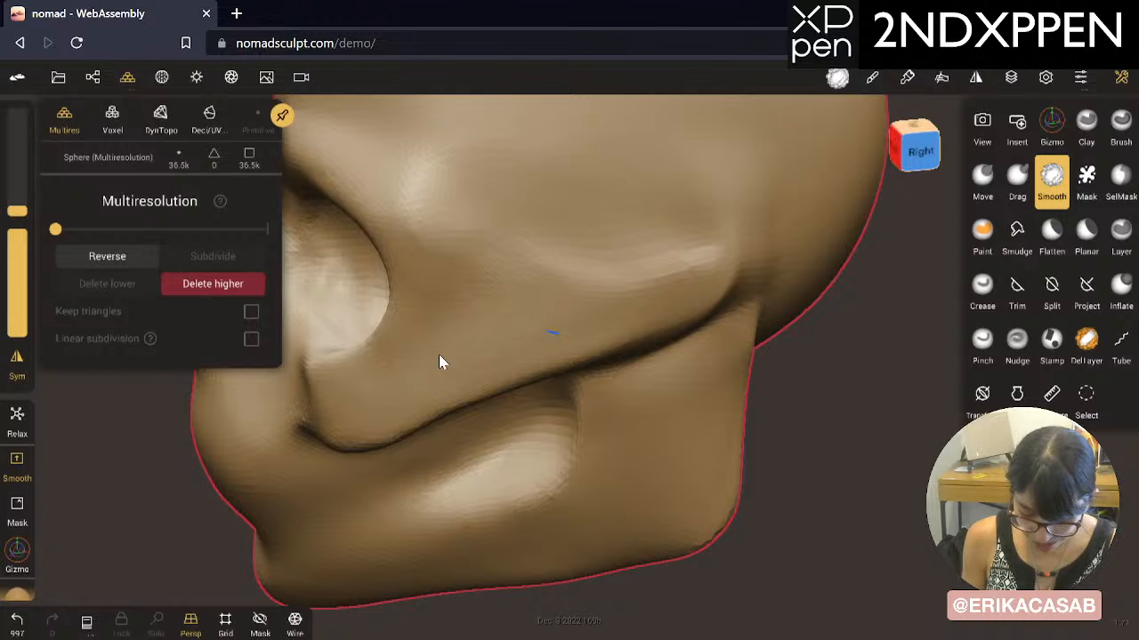
# Step: Clear the mask, return to the Clay brush and open the shortcut bindings settings
pyautogui.press('c')
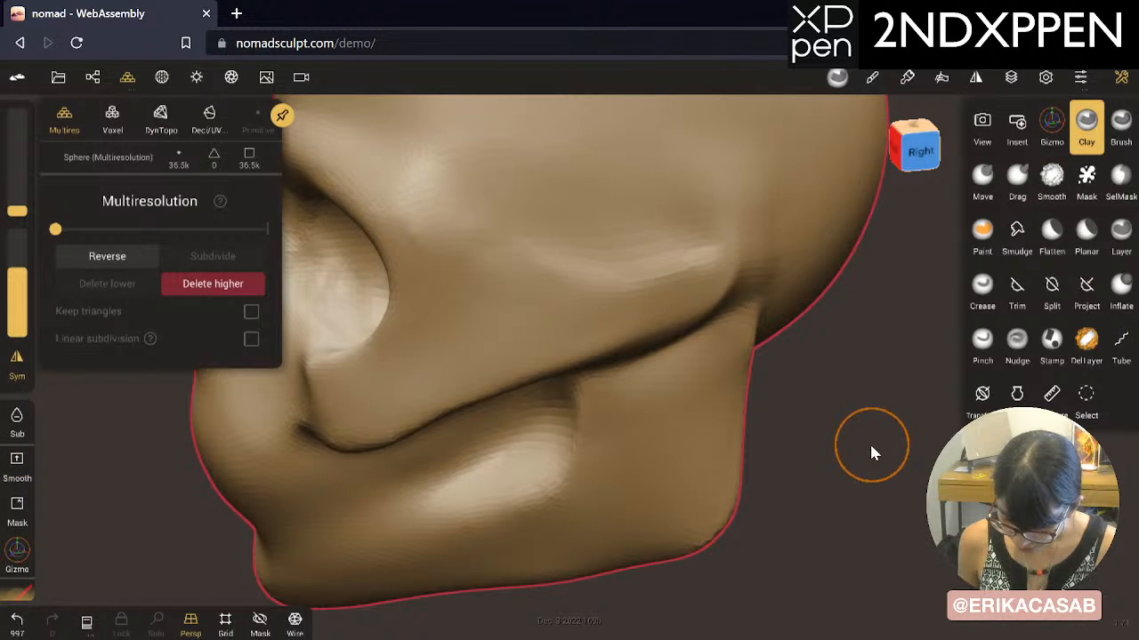
pyautogui.press('m')
pyautogui.hotkey('shift', 'm')
pyautogui.press('m')
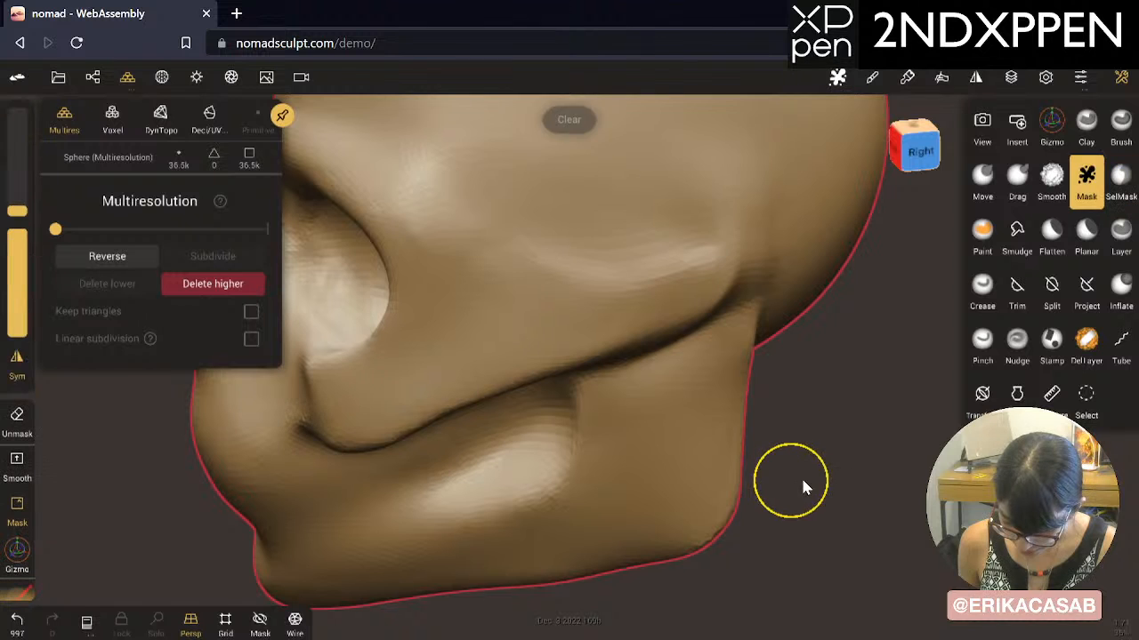
pyautogui.press('c')
pyautogui.moveTo(836, 473)
pyautogui.mouseDown()
pyautogui.moveTo(807, 477)
pyautogui.moveTo(868, 449)
pyautogui.moveTo(782, 471)
pyautogui.moveTo(877, 437)
pyautogui.moveTo(631, 468)
pyautogui.moveTo(763, 497)
pyautogui.moveTo(851, 375)
pyautogui.mouseUp()
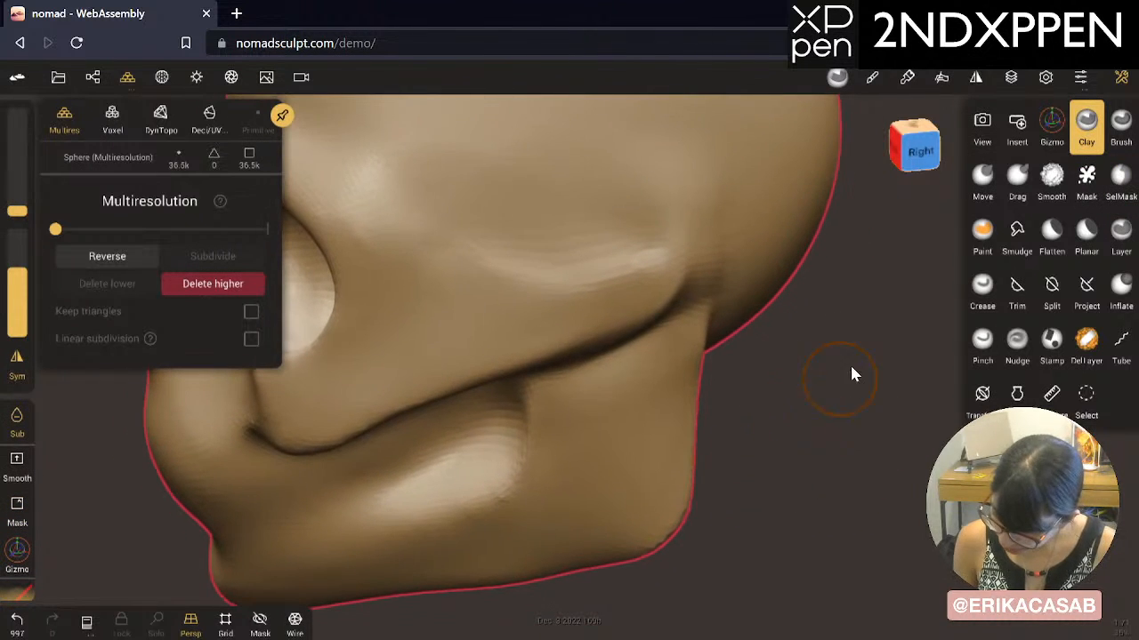
pyautogui.click(1081, 78)
pyautogui.click(1009, 120)
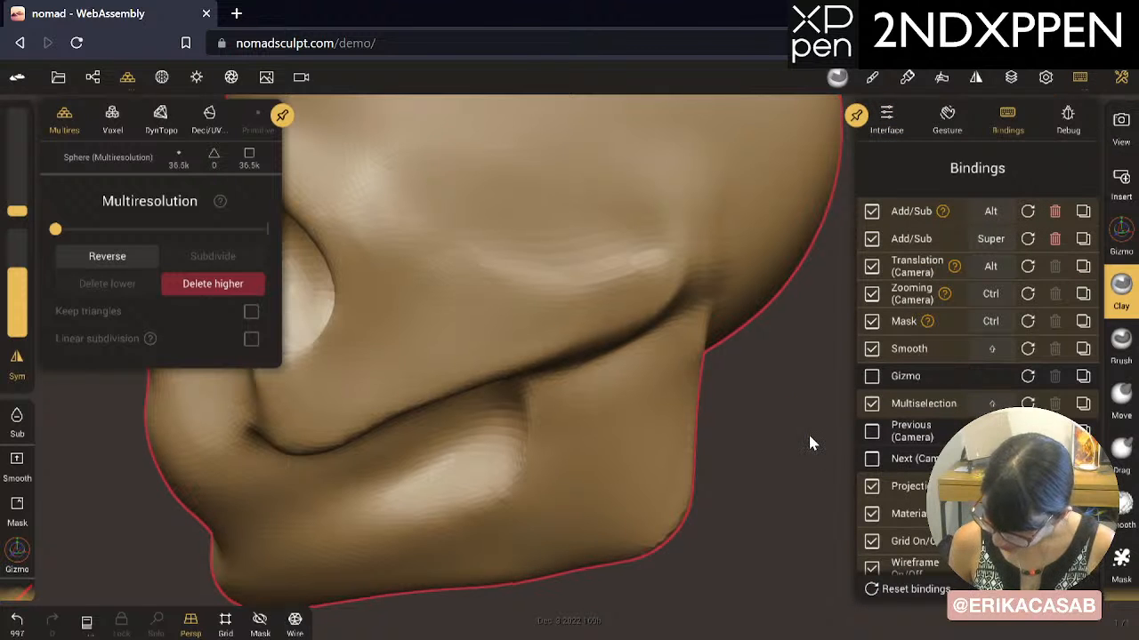
# Step: Try the camera zoom and pan bindings on the skull and close the bindings settings
pyautogui.keyDown('ctrl'); pyautogui.moveTo(809, 437); pyautogui.dragTo(666, 394); pyautogui.keyUp('ctrl')
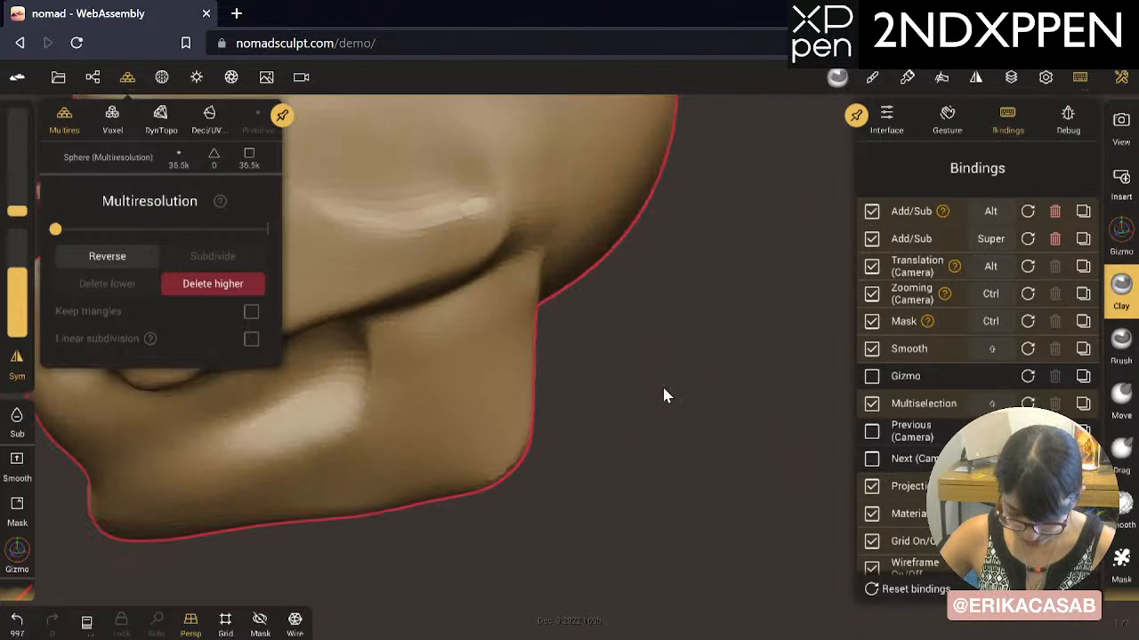
pyautogui.keyDown('alt'); pyautogui.moveTo(716, 436); pyautogui.dragTo(780, 363); pyautogui.keyUp('alt')
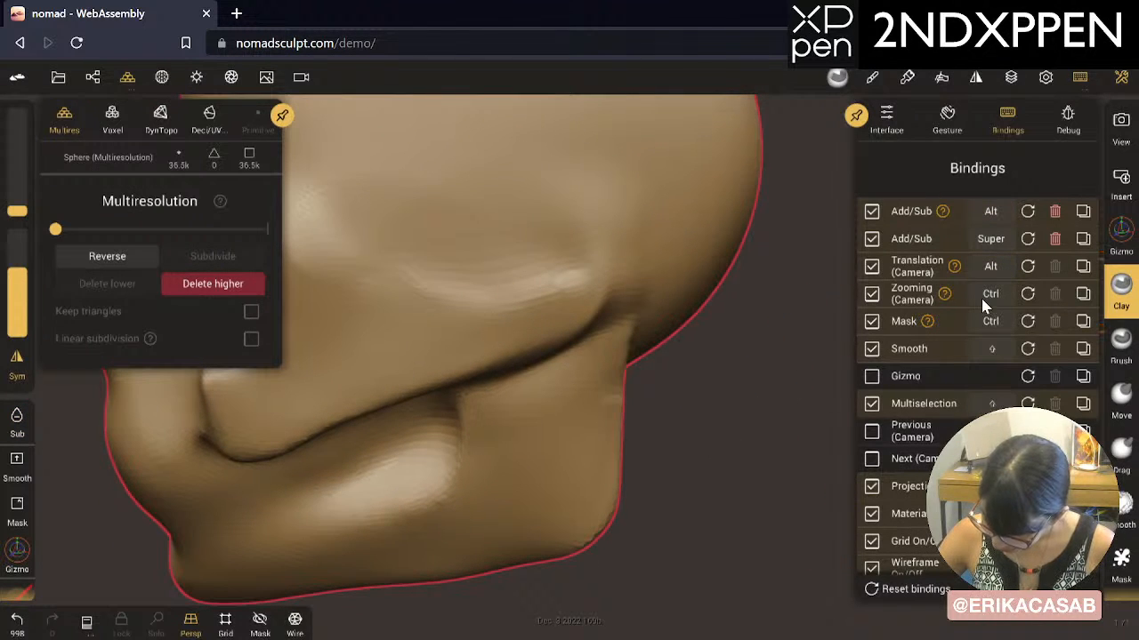
pyautogui.click(1080, 78)
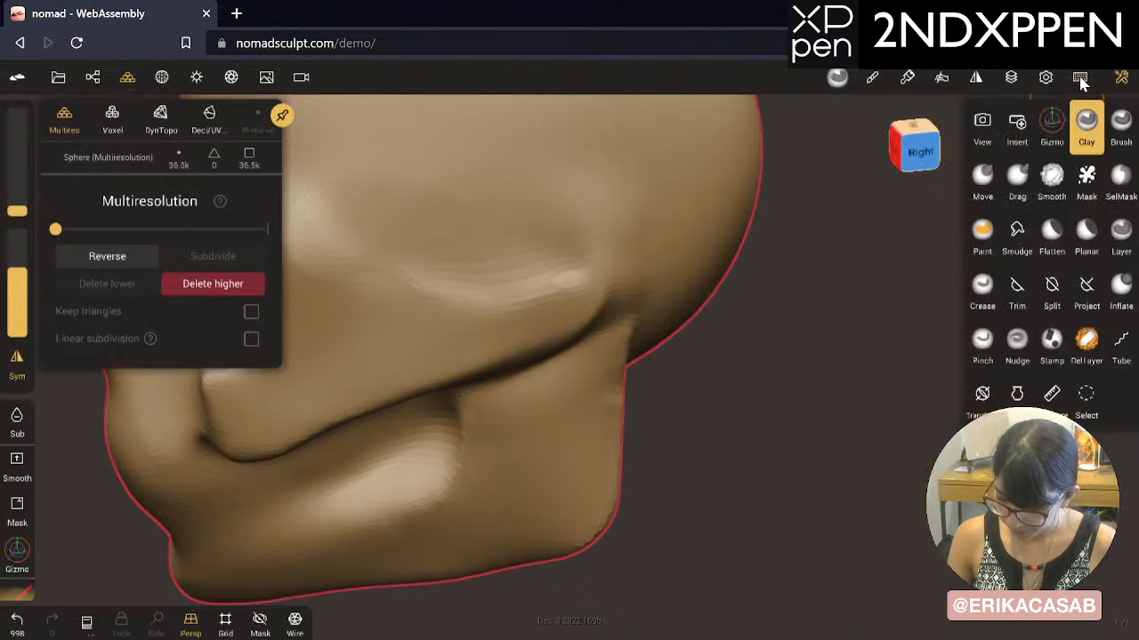
# Step: Smooth the inner corner of the brow beside the bridge of the nose from the front
pyautogui.keyDown('ctrl'); pyautogui.moveTo(825, 401); pyautogui.dragTo(97, 449, button='right'); pyautogui.keyUp('ctrl')
pyautogui.moveTo(717, 505); pyautogui.dragTo(931, 445)
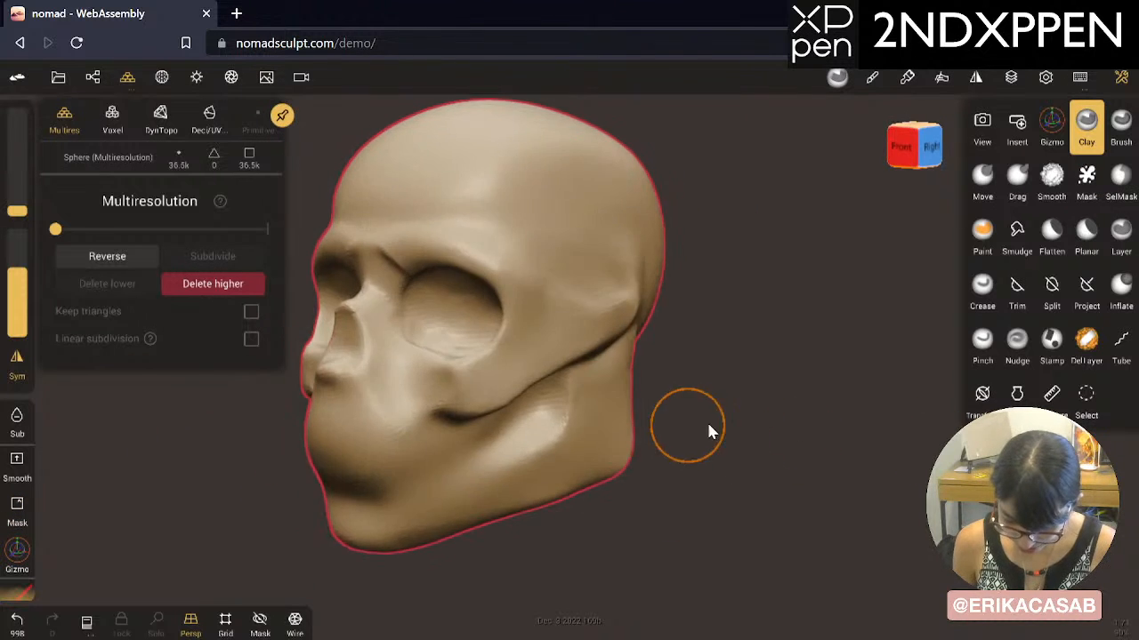
pyautogui.moveTo(707, 428)
pyautogui.mouseDown()
pyautogui.moveTo(850, 442)
pyautogui.moveTo(839, 405)
pyautogui.mouseUp()
pyautogui.keyDown('shift'); pyautogui.moveTo(573, 277); pyautogui.dragTo(575, 287); pyautogui.keyUp('shift')
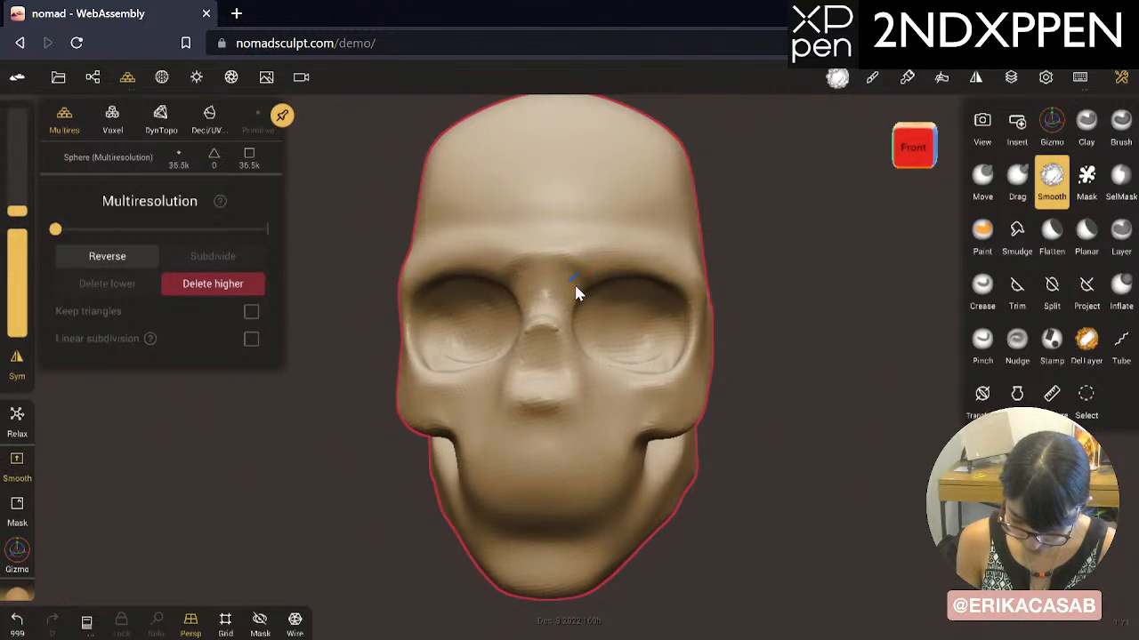
# Step: Flatten the side of the cheekbone and zygomatic arch with the Flatten brush
pyautogui.moveTo(800, 356); pyautogui.dragTo(928, 314)
pyautogui.click(1051, 230)
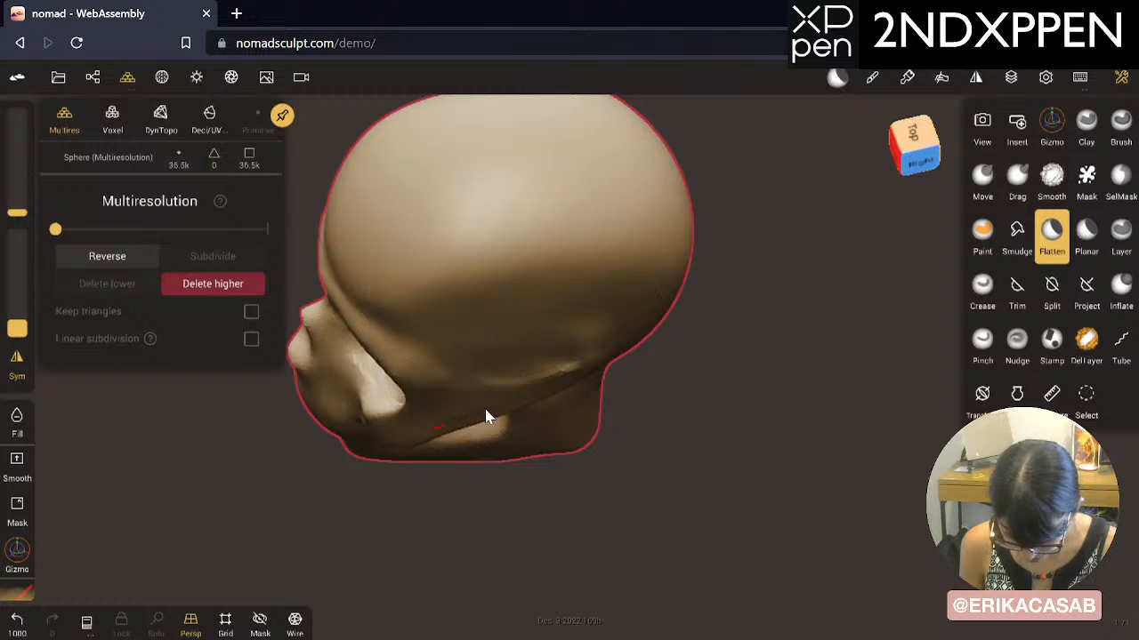
pyautogui.moveTo(696, 442); pyautogui.dragTo(708, 380)
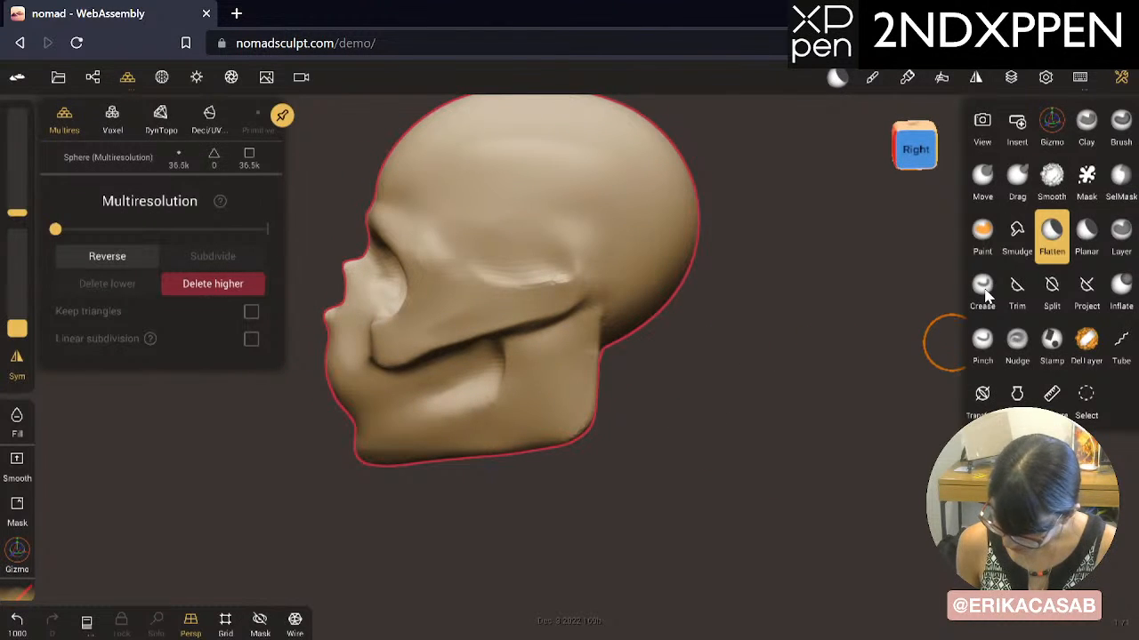
# Step: Carve the hollow above the zygomatic arch with the Crease brush and smooth the surface around it
pyautogui.click(982, 285)
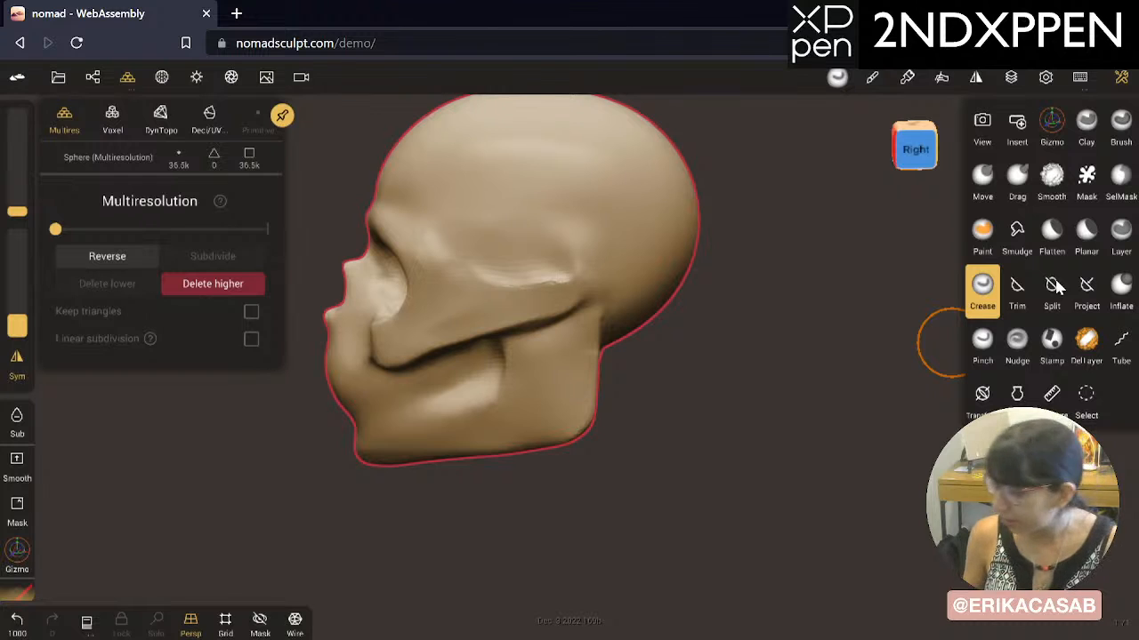
pyautogui.moveTo(760, 423); pyautogui.dragTo(648, 376)
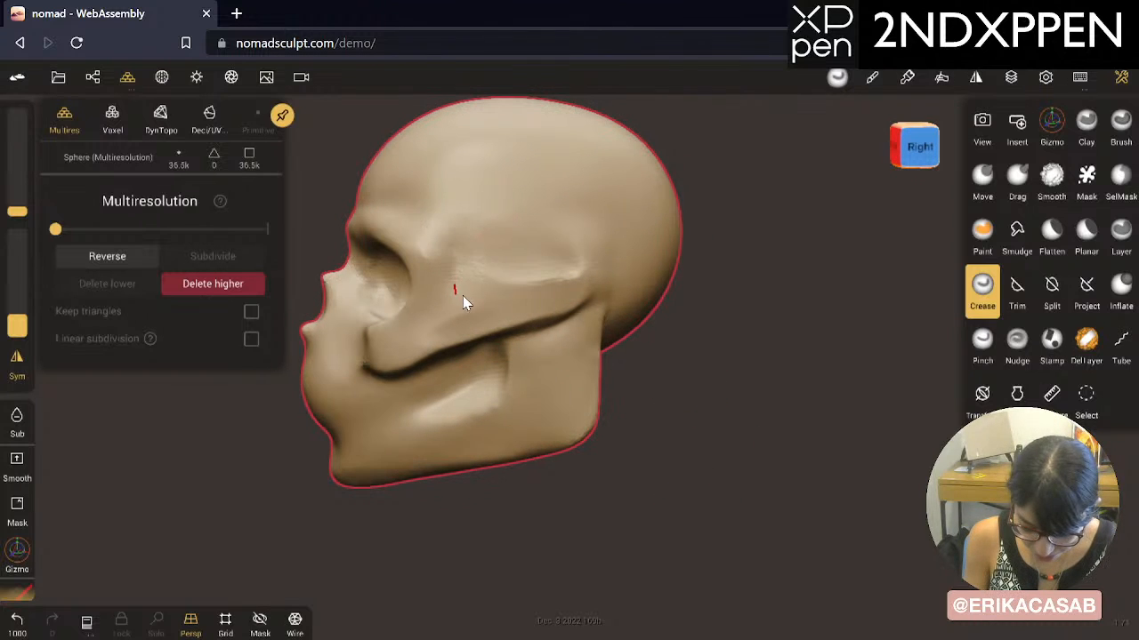
pyautogui.moveTo(556, 283)
pyautogui.mouseDown()
pyautogui.moveTo(521, 285)
pyautogui.moveTo(454, 250)
pyautogui.mouseUp()
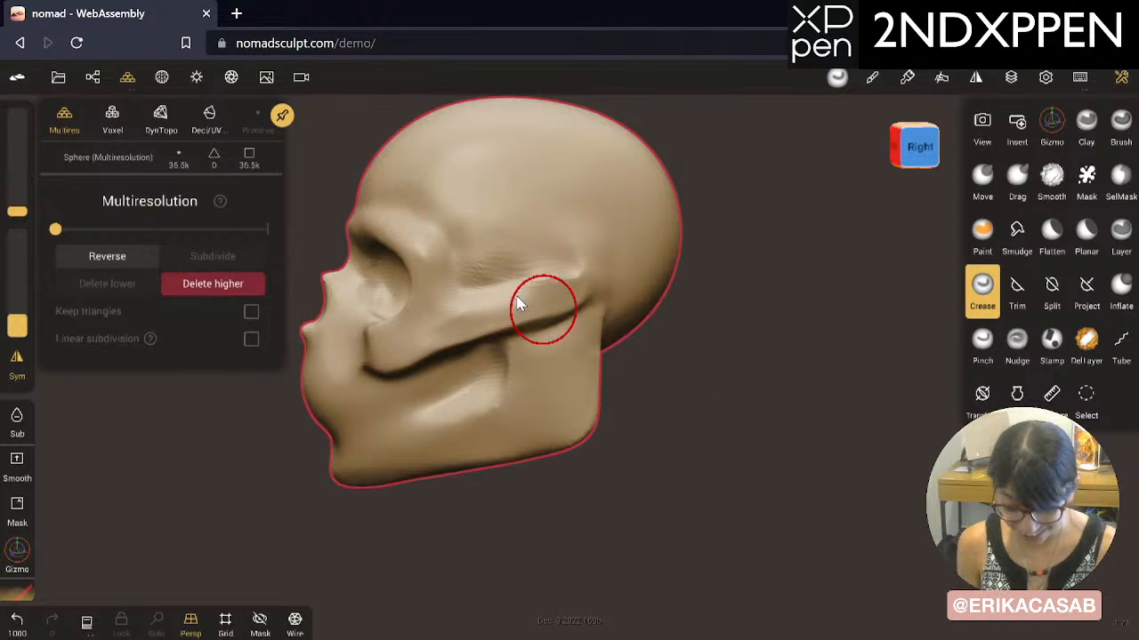
pyautogui.keyDown('shift'); pyautogui.moveTo(532, 272); pyautogui.dragTo(475, 276); pyautogui.keyUp('shift')
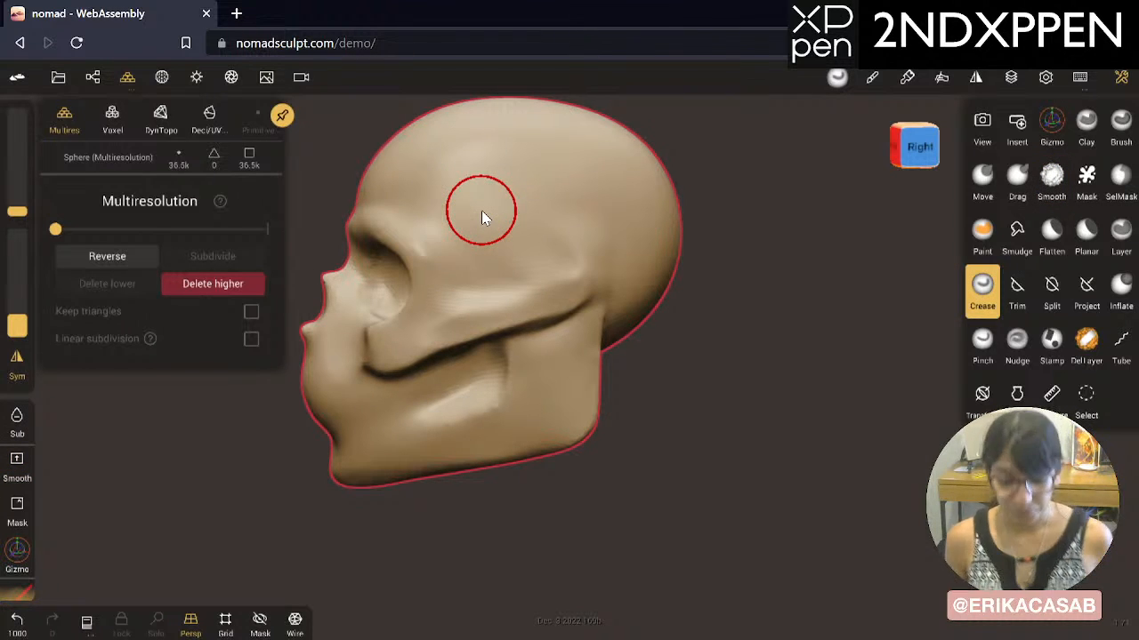
pyautogui.keyDown('shift'); pyautogui.moveTo(532, 299); pyautogui.dragTo(460, 320); pyautogui.keyUp('shift')
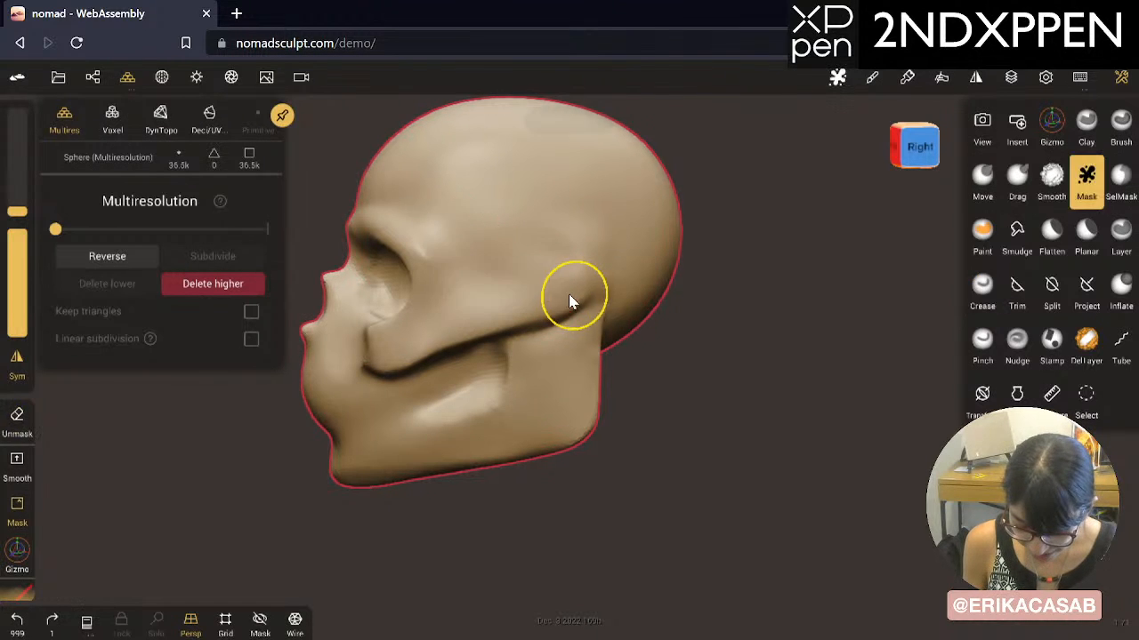
# Step: Undo the last strokes and recarve the crease along the top of the zygomatic arch and up behind the eye socket
pyautogui.hotkey('ctrl', 'z')
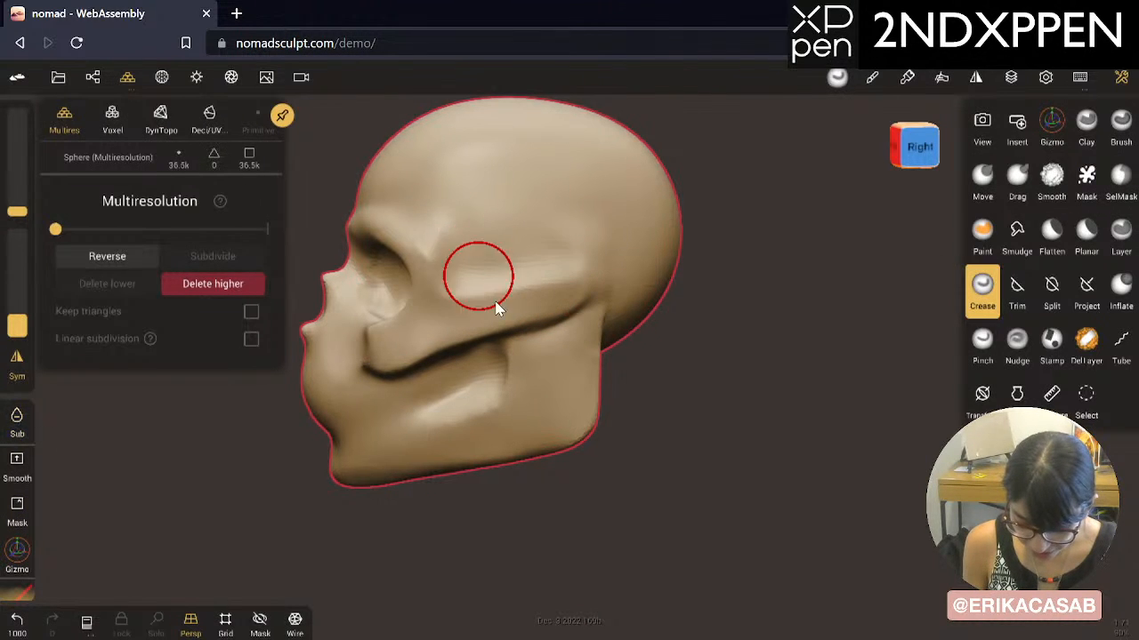
pyautogui.hotkey('ctrl', 'z')
pyautogui.moveTo(478, 298); pyautogui.dragTo(446, 249)
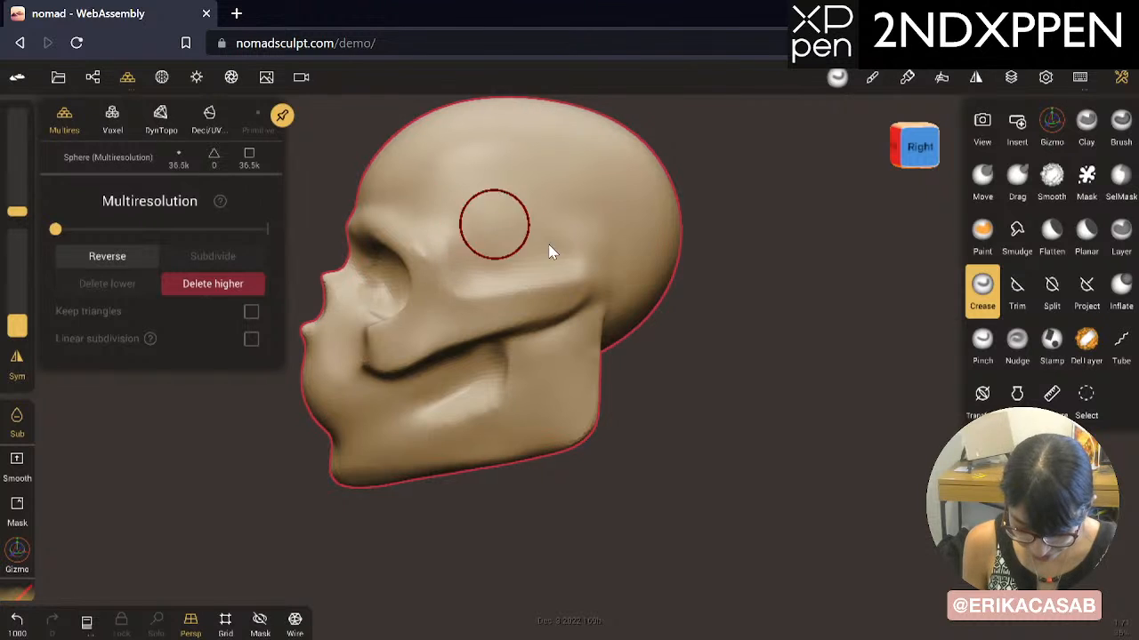
pyautogui.moveTo(583, 289)
pyautogui.mouseDown()
pyautogui.moveTo(493, 298)
pyautogui.moveTo(436, 236)
pyautogui.mouseUp()
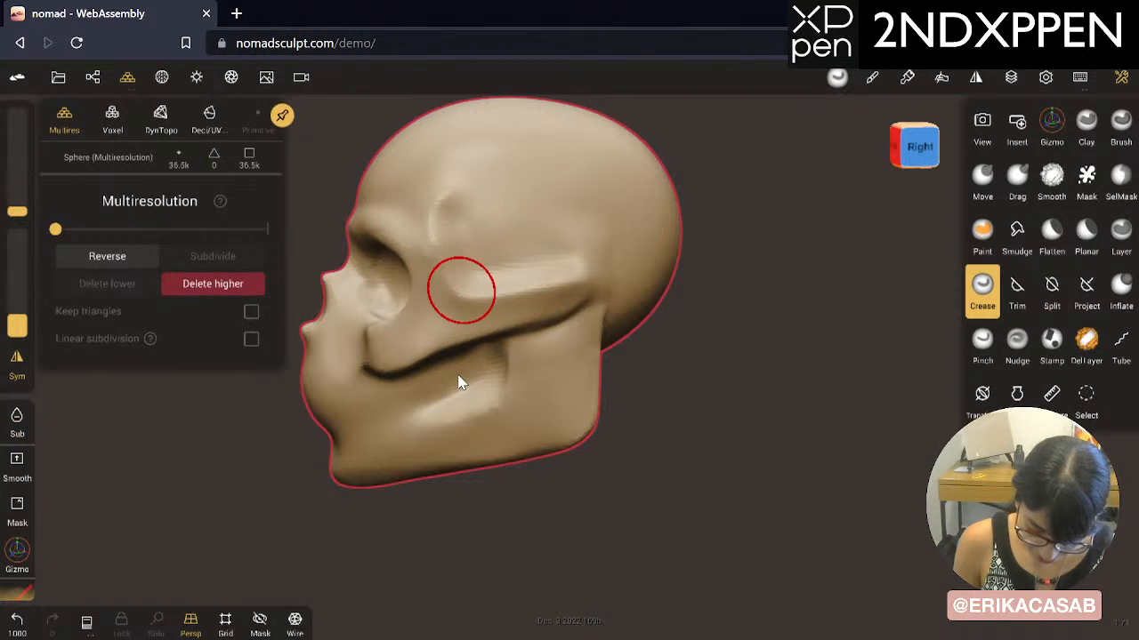
# Step: Flatten the outer face of the zygomatic arch from the cheekbone to the jaw joint with the Flatten brush
pyautogui.moveTo(572, 498); pyautogui.dragTo(688, 531)
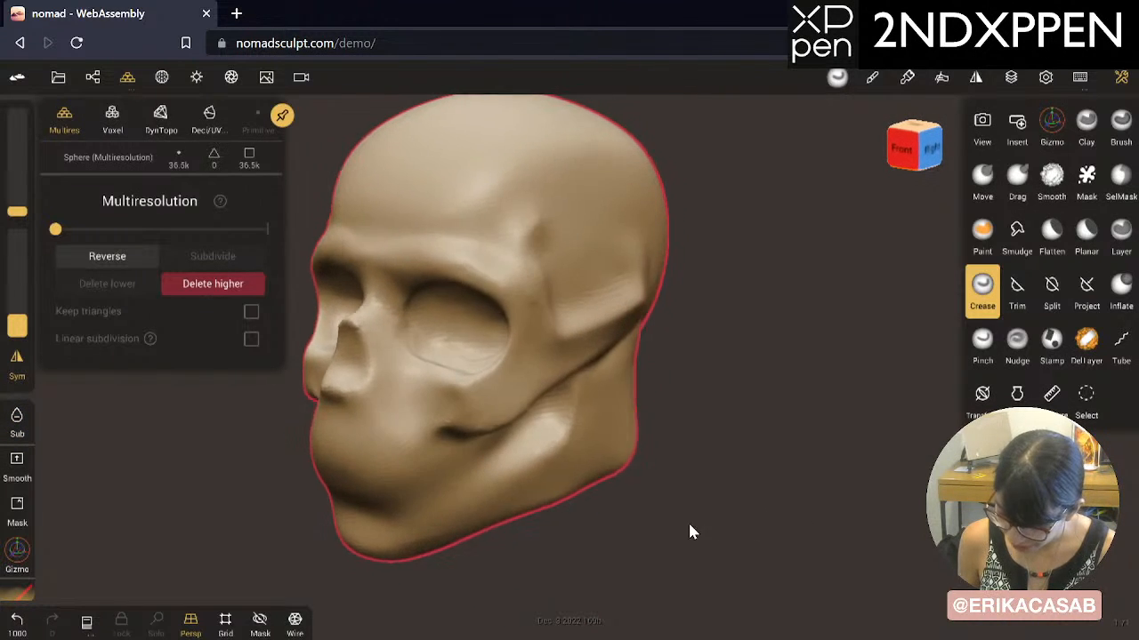
pyautogui.click(1052, 229)
pyautogui.moveTo(863, 355)
pyautogui.mouseDown()
pyautogui.moveTo(741, 380)
pyautogui.moveTo(635, 373)
pyautogui.mouseUp()
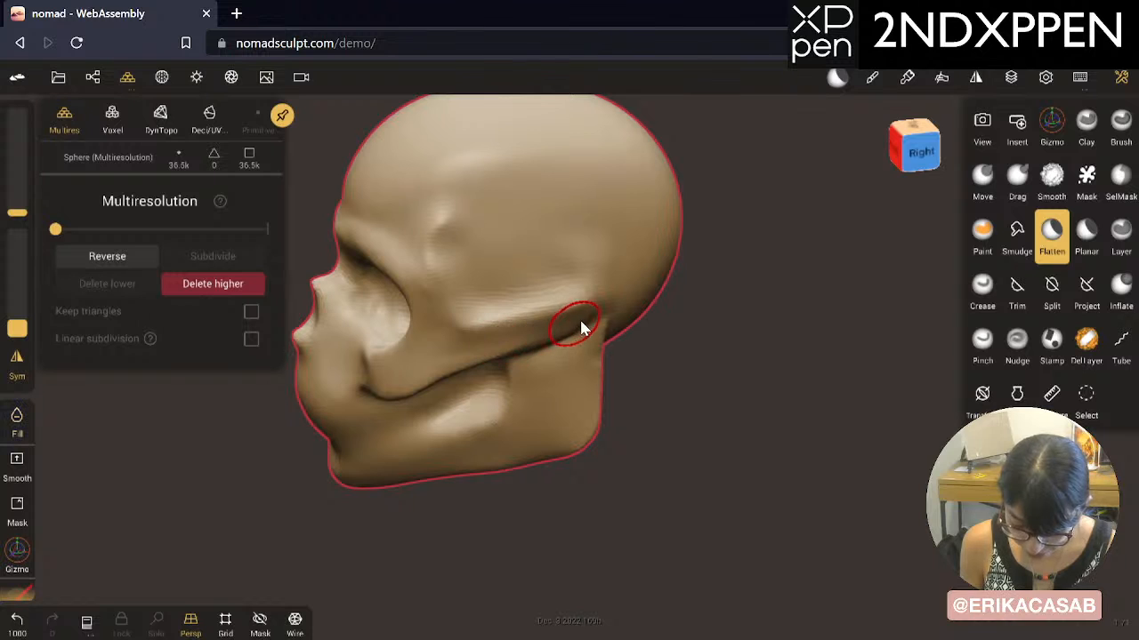
pyautogui.moveTo(580, 320)
pyautogui.mouseDown()
pyautogui.moveTo(514, 338)
pyautogui.moveTo(579, 327)
pyautogui.mouseUp()
pyautogui.moveTo(415, 366); pyautogui.dragTo(574, 326)
# Step: Undo the last stroke and smooth the dented temple behind the eye socket
pyautogui.press('shift')
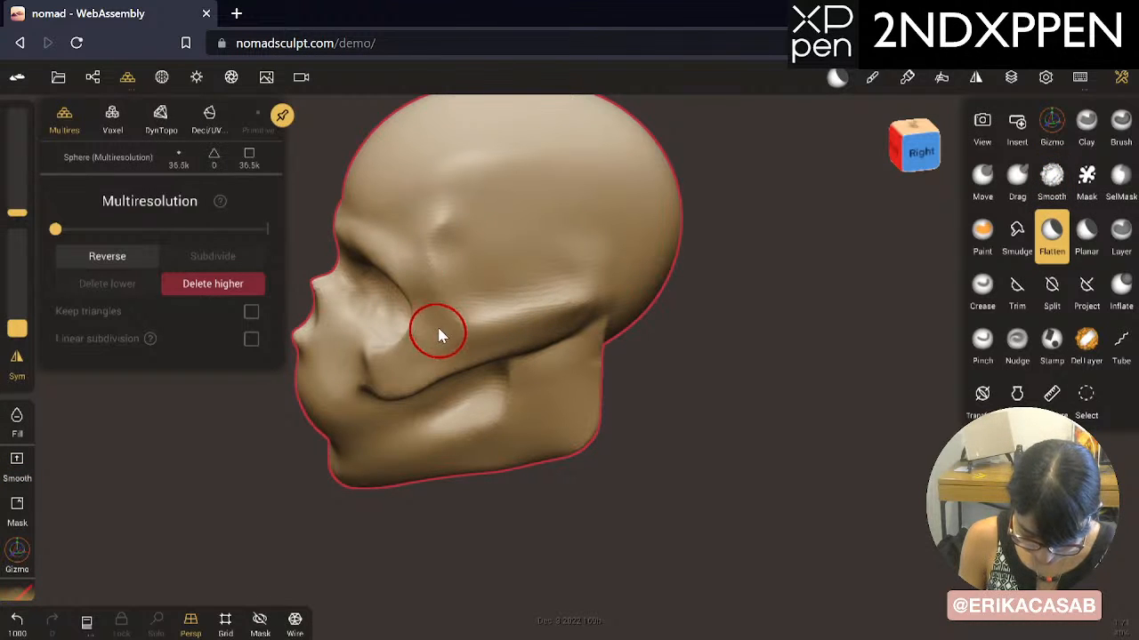
pyautogui.hotkey('ctrl', 'z')
pyautogui.press('shift')
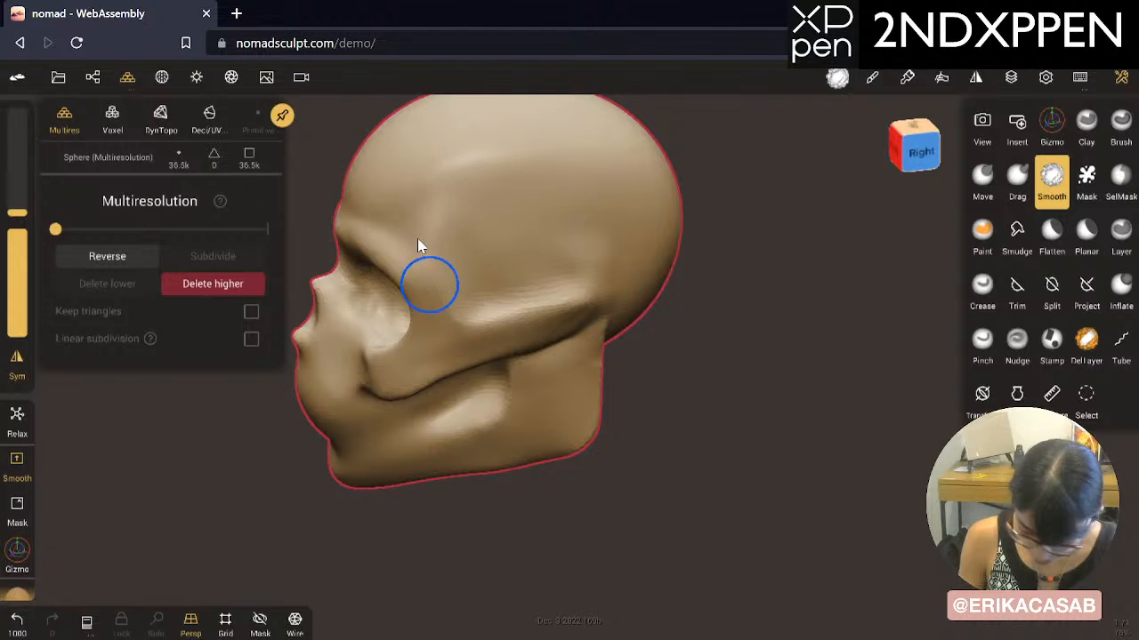
# Step: Undo the first Crease stroke and sharpen the groove above the zygomatic arch and behind the eye socket with new ones
pyautogui.click(982, 285)
pyautogui.moveTo(894, 378)
pyautogui.mouseDown()
pyautogui.moveTo(773, 388)
pyautogui.moveTo(682, 315)
pyautogui.mouseUp()
pyautogui.hotkey('ctrl', 'z')
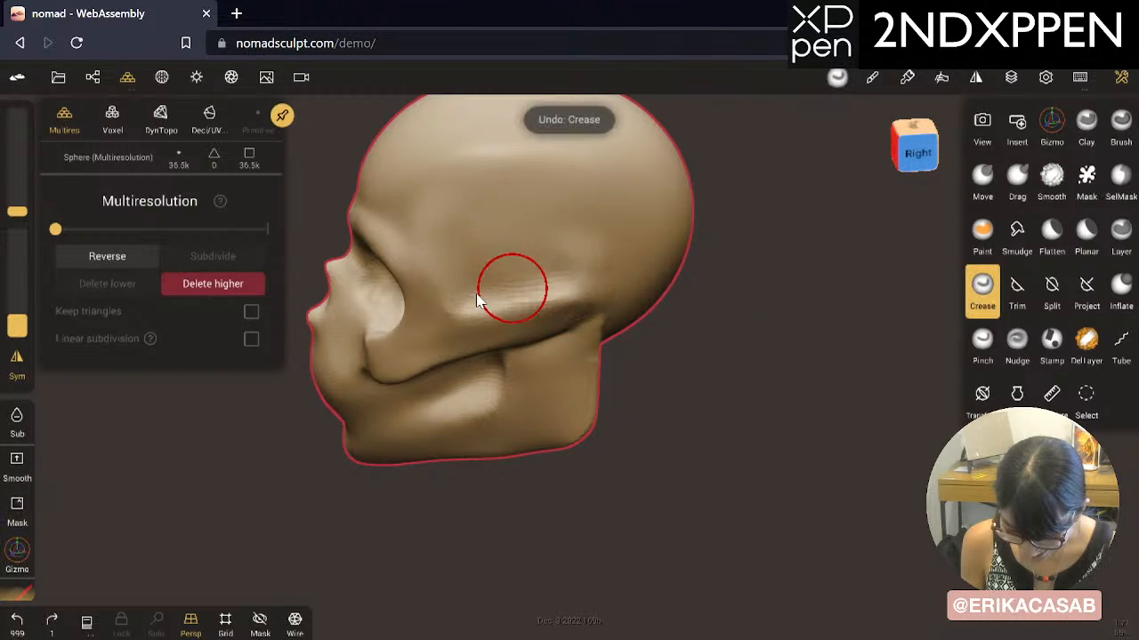
pyautogui.moveTo(477, 302); pyautogui.dragTo(628, 271)
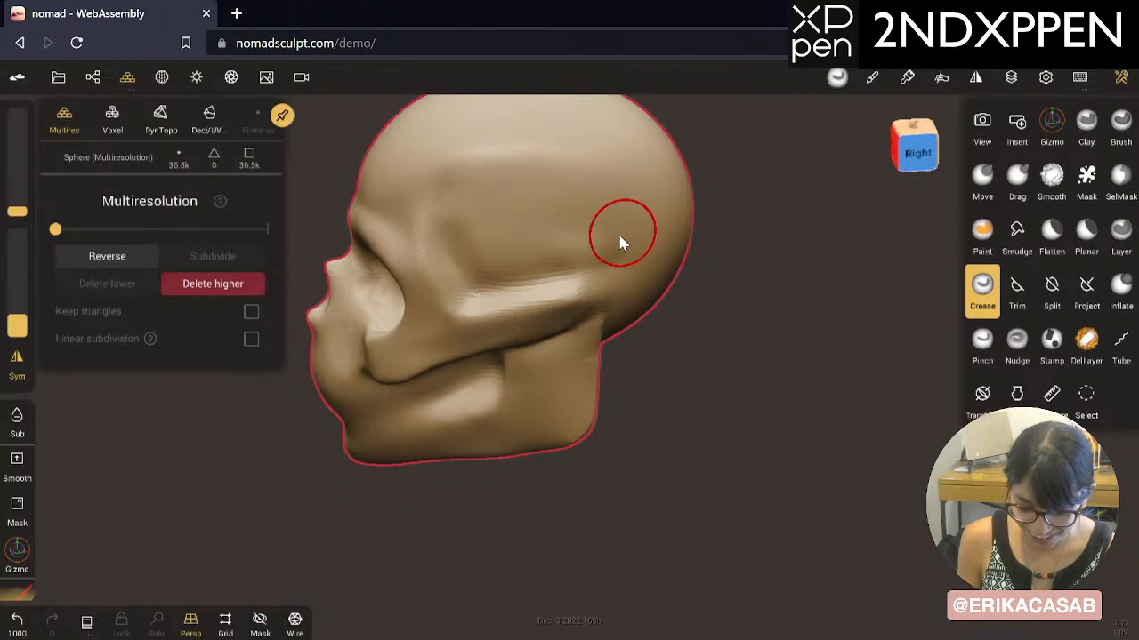
# Step: Undo the stray mask, carve the curved temporal line across the side of the cranium with Crease, and smooth it
pyautogui.moveTo(646, 280)
pyautogui.keyDown('ctrl'); pyautogui.mouseDown()
pyautogui.moveTo(602, 152)
pyautogui.moveTo(419, 216)
pyautogui.moveTo(427, 285)
pyautogui.mouseUp(); pyautogui.keyUp('ctrl')
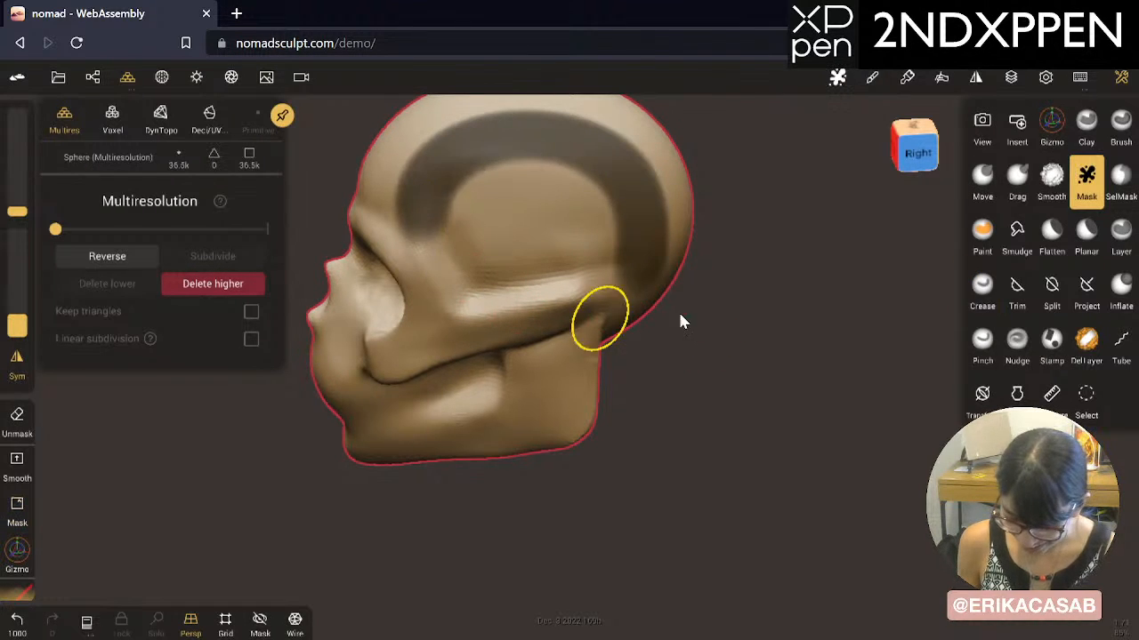
pyautogui.hotkey('ctrl', 'z')
pyautogui.moveTo(642, 283)
pyautogui.mouseDown()
pyautogui.moveTo(561, 145)
pyautogui.moveTo(430, 209)
pyautogui.mouseUp()
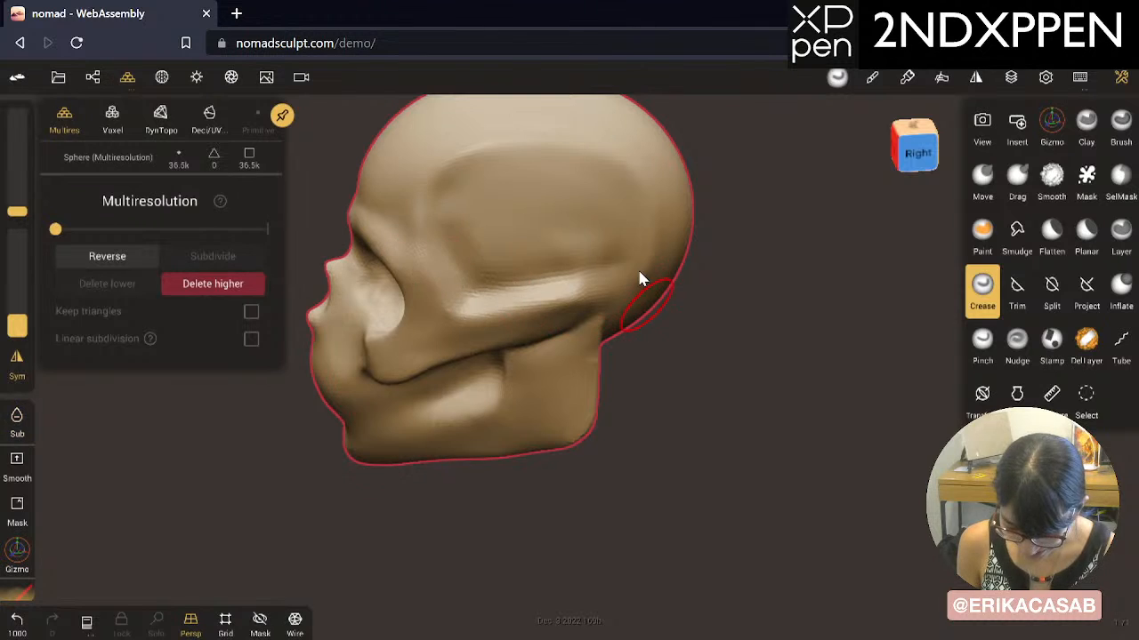
pyautogui.keyDown('shift'); pyautogui.moveTo(636, 275); pyautogui.dragTo(516, 270); pyautogui.keyUp('shift')
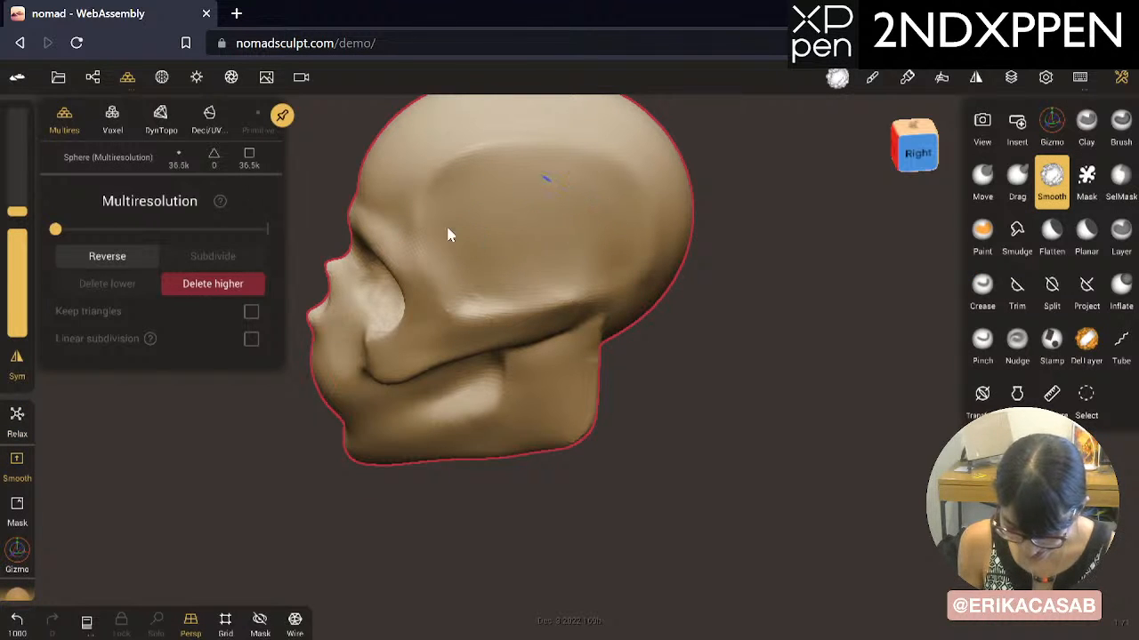
# Step: Enlarge the Flatten brush and level the temporal area inside the curved line, undoing the unwanted strokes
pyautogui.click(1051, 233)
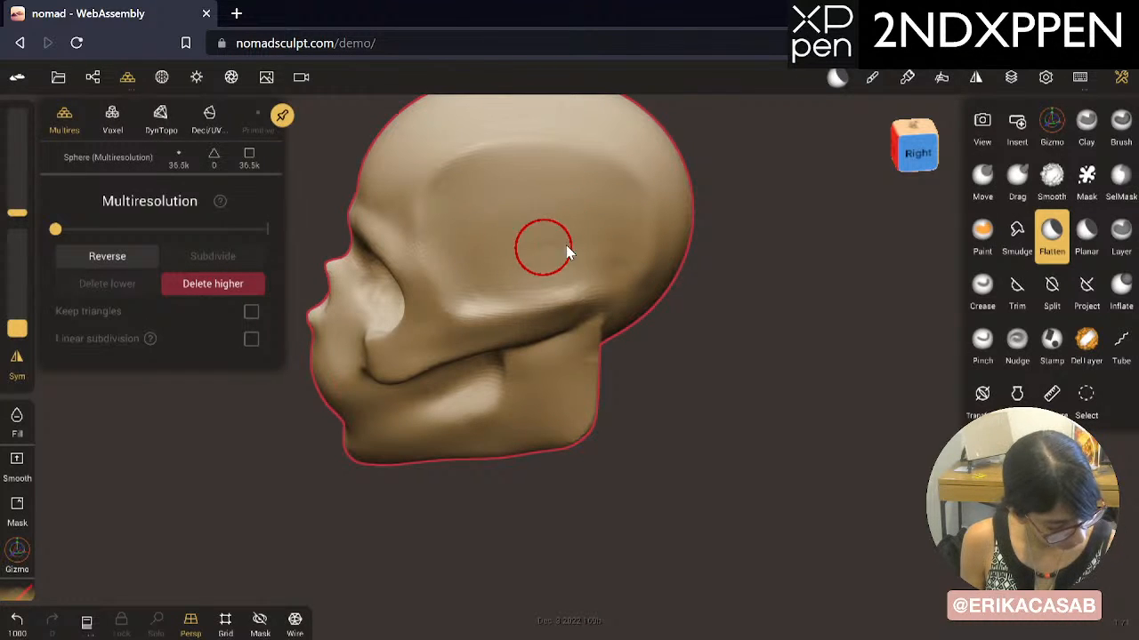
pyautogui.press('x')
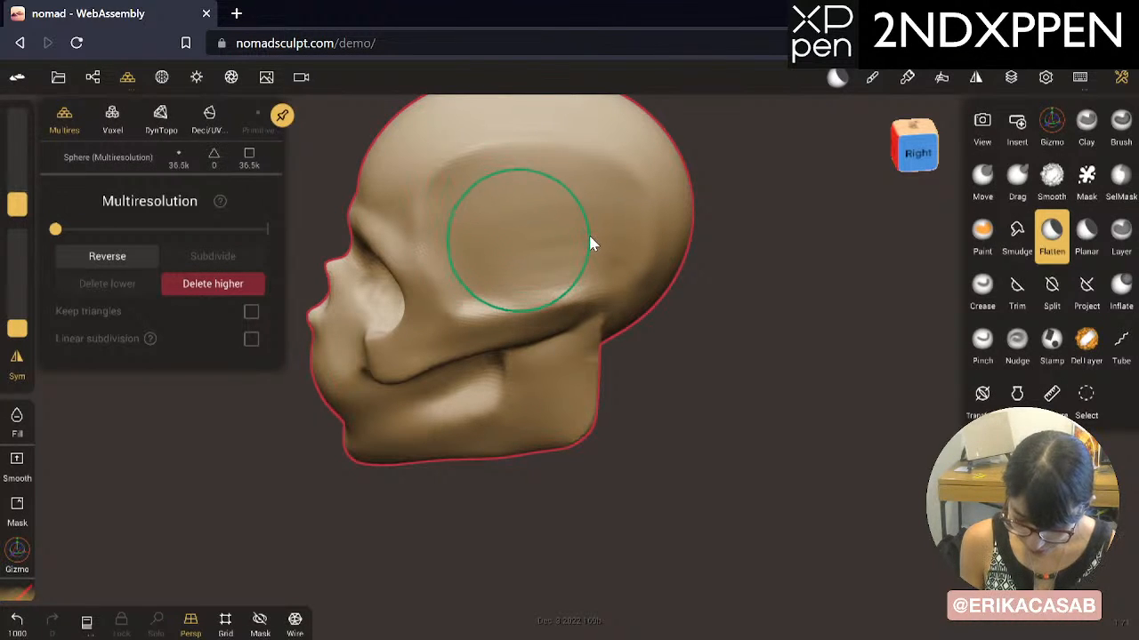
pyautogui.moveTo(601, 200); pyautogui.dragTo(458, 188)
pyautogui.hotkey('ctrl', 'z')
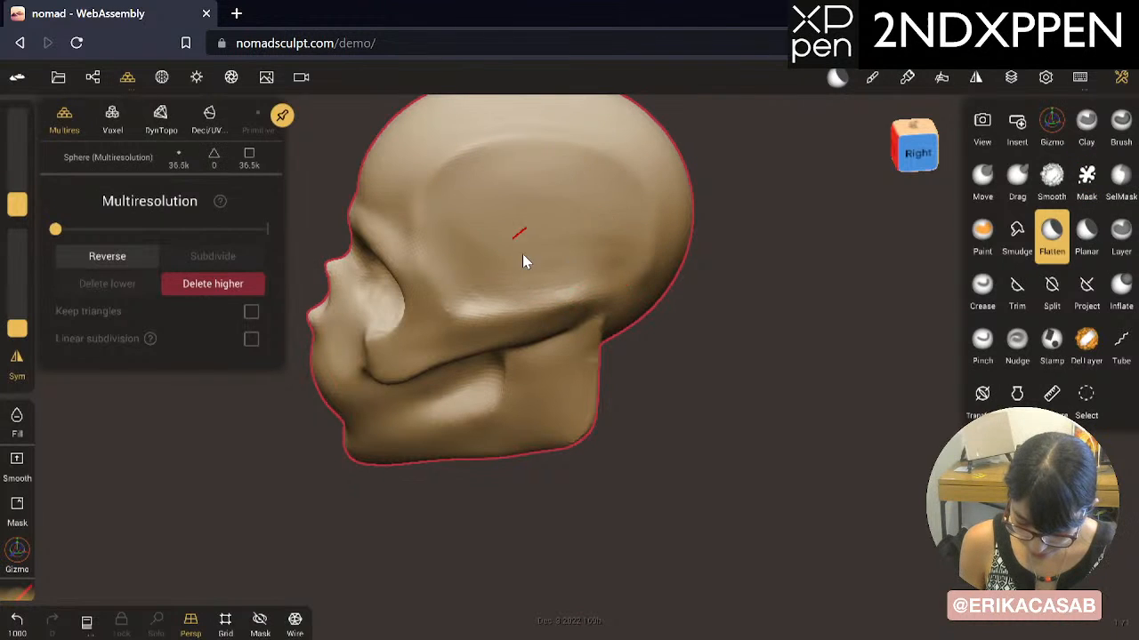
pyautogui.press('shift')
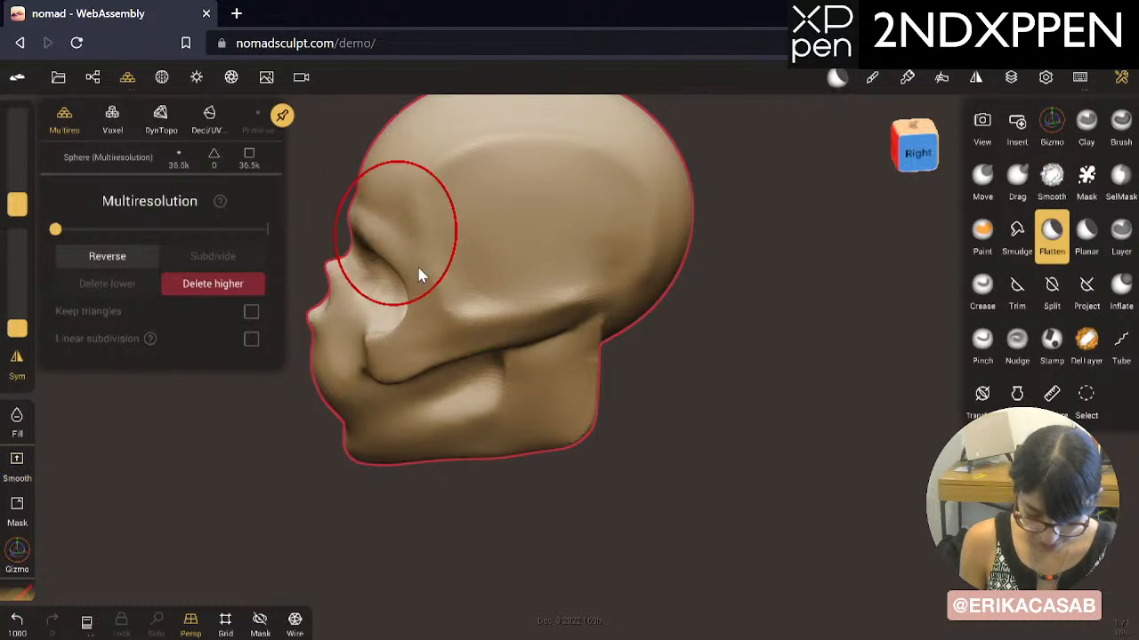
pyautogui.hotkey('ctrl', 'z')
# Step: Undo a trial flattening of the outer brow and smooth the temple edge and forehead from the front
pyautogui.moveTo(495, 486); pyautogui.dragTo(765, 472)
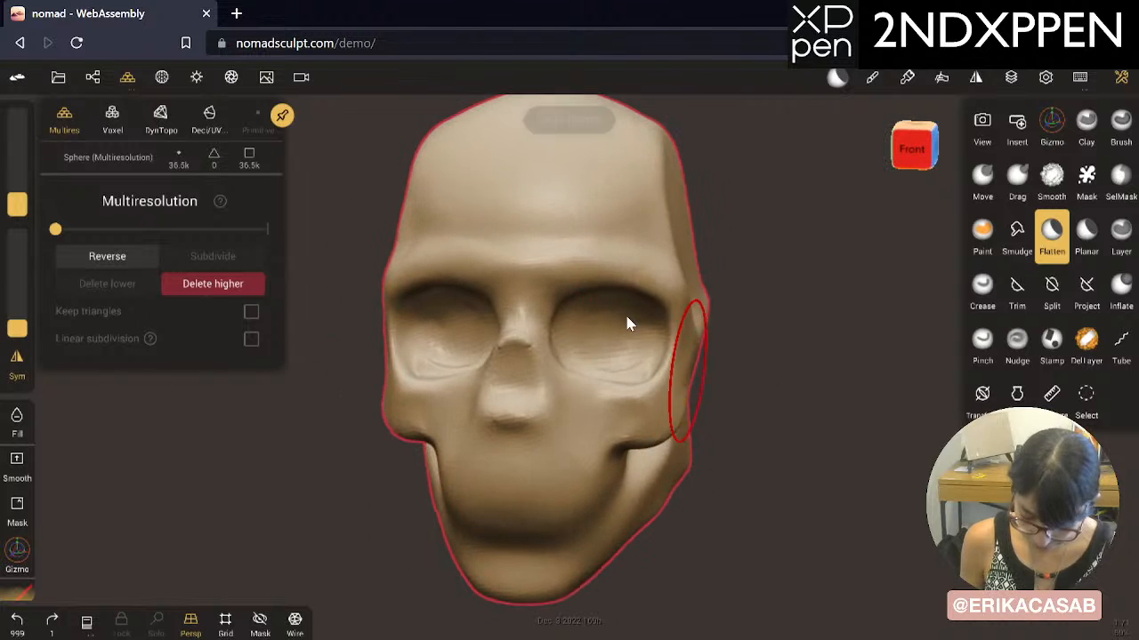
pyautogui.moveTo(652, 245); pyautogui.dragTo(684, 312)
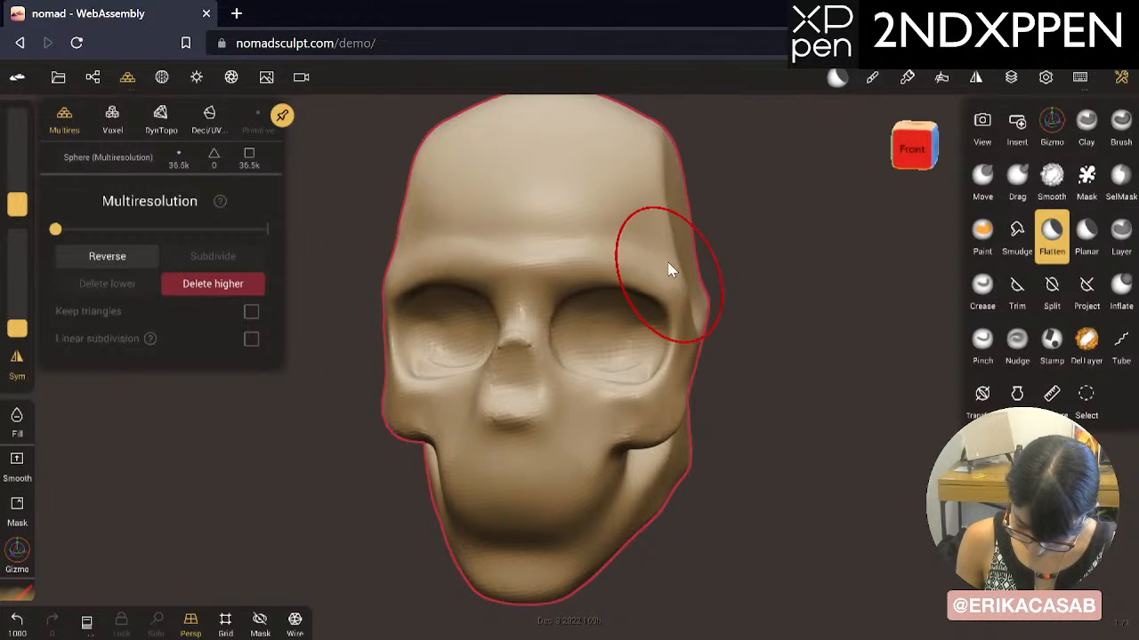
pyautogui.hotkey('ctrl', 'z')
pyautogui.hotkey('ctrl', 'z')
pyautogui.keyDown('shift'); pyautogui.moveTo(654, 233); pyautogui.dragTo(667, 266); pyautogui.keyUp('shift')
pyautogui.keyDown('shift'); pyautogui.moveTo(613, 204); pyautogui.dragTo(633, 244); pyautogui.keyUp('shift')
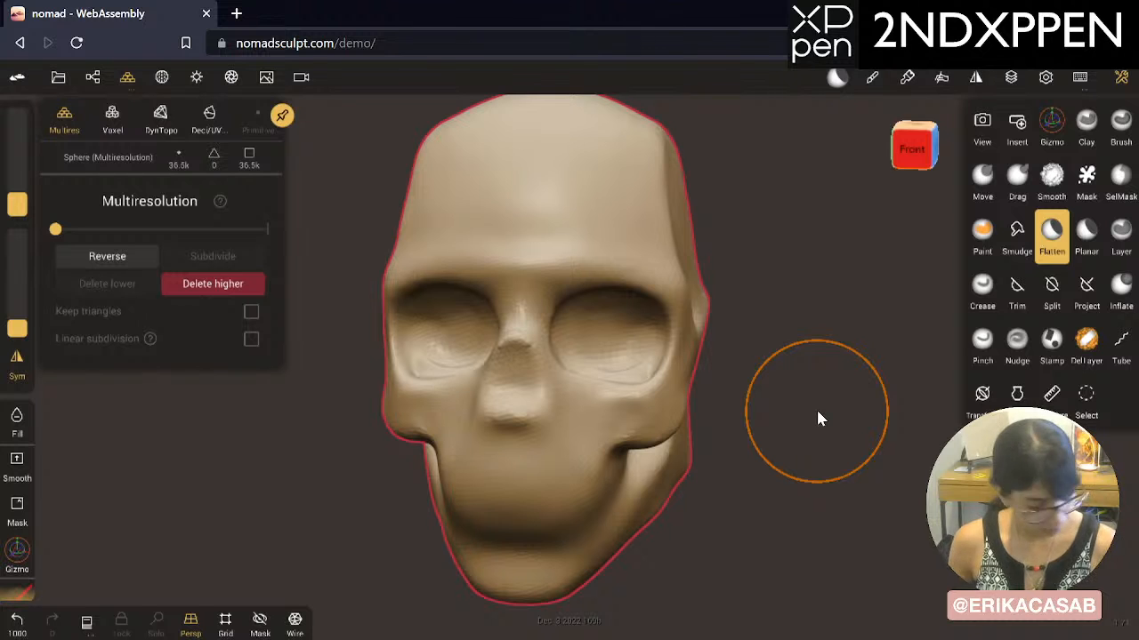
pyautogui.moveTo(594, 197)
pyautogui.keyDown('shift'); pyautogui.mouseDown()
pyautogui.moveTo(552, 195)
pyautogui.moveTo(548, 209)
pyautogui.mouseUp(); pyautogui.keyUp('shift')
# Step: Smooth the outer brow and the edge between the forehead and the flattened temple, working from above and from three-quarter view
pyautogui.moveTo(748, 377); pyautogui.dragTo(745, 402, button='middle')
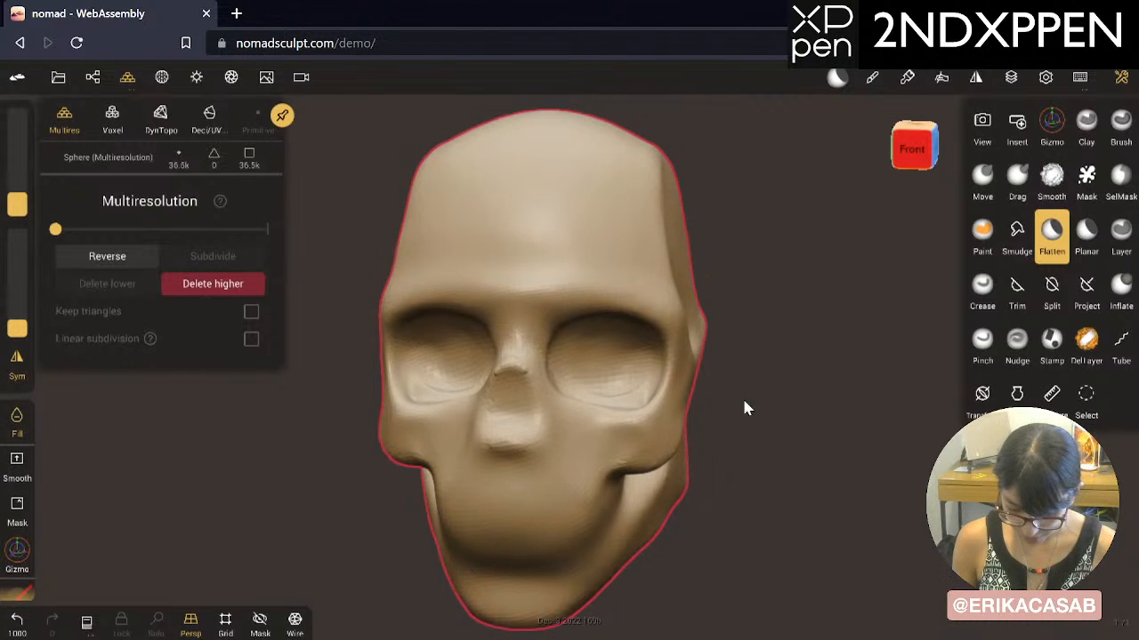
pyautogui.moveTo(744, 403); pyautogui.dragTo(748, 443)
pyautogui.moveTo(791, 261)
pyautogui.mouseDown()
pyautogui.moveTo(793, 377)
pyautogui.moveTo(760, 445)
pyautogui.mouseUp()
pyautogui.keyDown('shift'); pyautogui.click(657, 509); pyautogui.keyUp('shift')
pyautogui.moveTo(652, 514)
pyautogui.keyDown('shift'); pyautogui.mouseDown()
pyautogui.moveTo(613, 616)
pyautogui.moveTo(623, 596)
pyautogui.mouseUp(); pyautogui.keyUp('shift')
pyautogui.moveTo(711, 461); pyautogui.dragTo(751, 55, button='middle')
pyautogui.moveTo(629, 482)
pyautogui.keyDown('shift'); pyautogui.mouseDown()
pyautogui.moveTo(654, 369)
pyautogui.moveTo(642, 485)
pyautogui.mouseUp(); pyautogui.keyUp('shift')
pyautogui.keyDown('shift'); pyautogui.moveTo(668, 348); pyautogui.dragTo(665, 498); pyautogui.keyUp('shift')
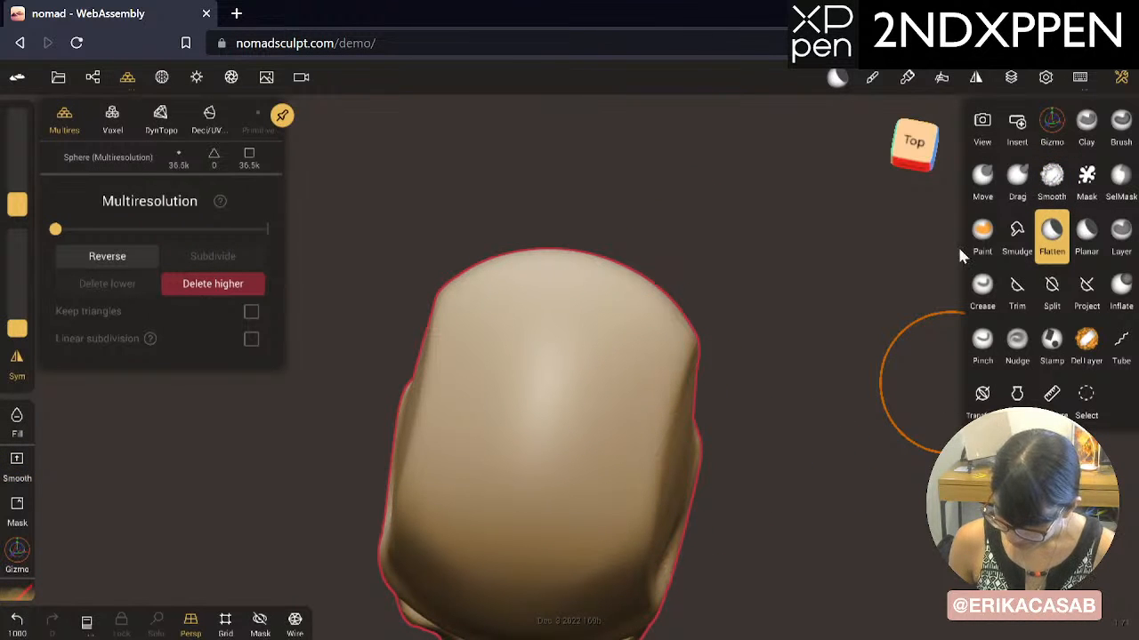
pyautogui.moveTo(774, 514); pyautogui.dragTo(733, 490)
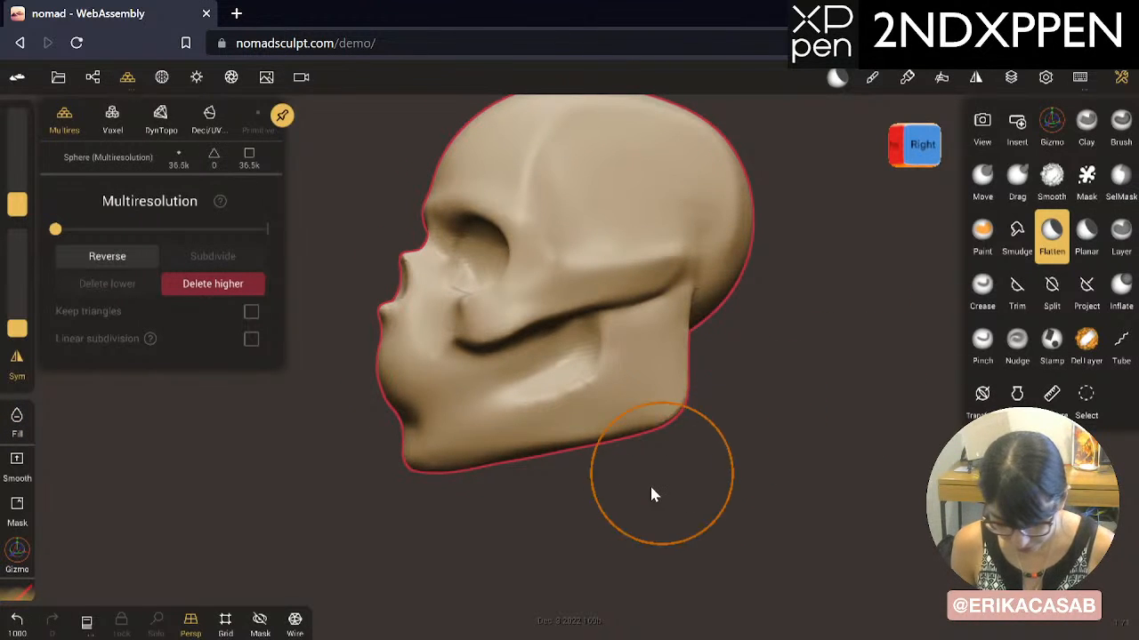
pyautogui.moveTo(651, 490)
pyautogui.mouseDown()
pyautogui.moveTo(600, 537)
pyautogui.moveTo(844, 521)
pyautogui.moveTo(842, 410)
pyautogui.mouseUp()
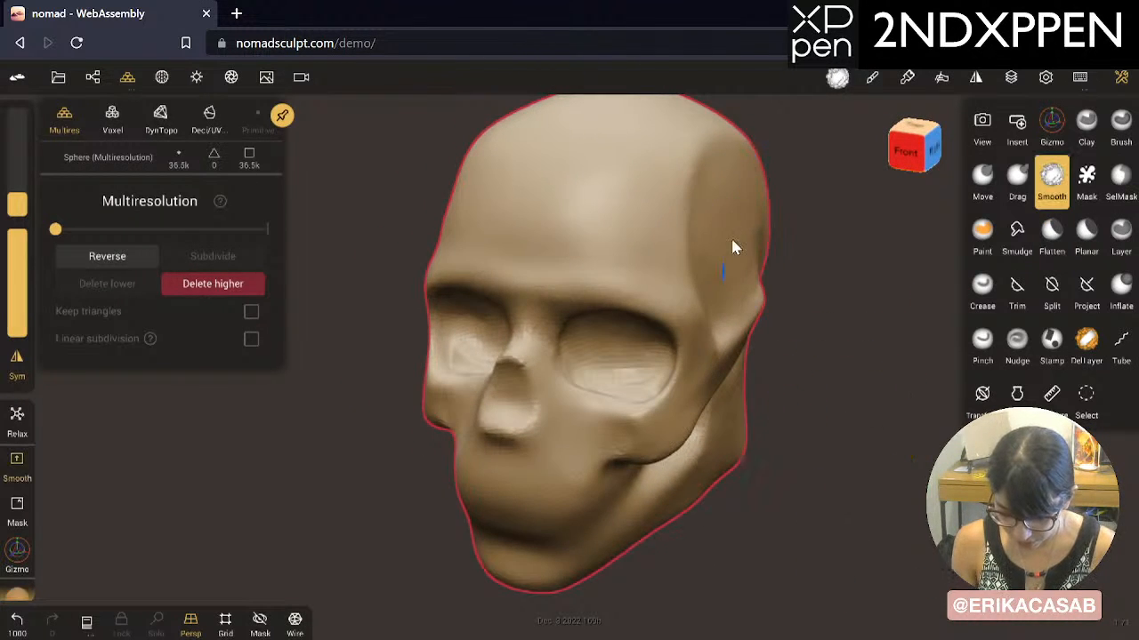
pyautogui.moveTo(796, 531)
pyautogui.mouseDown()
pyautogui.moveTo(797, 516)
pyautogui.moveTo(628, 506)
pyautogui.moveTo(594, 455)
pyautogui.mouseUp()
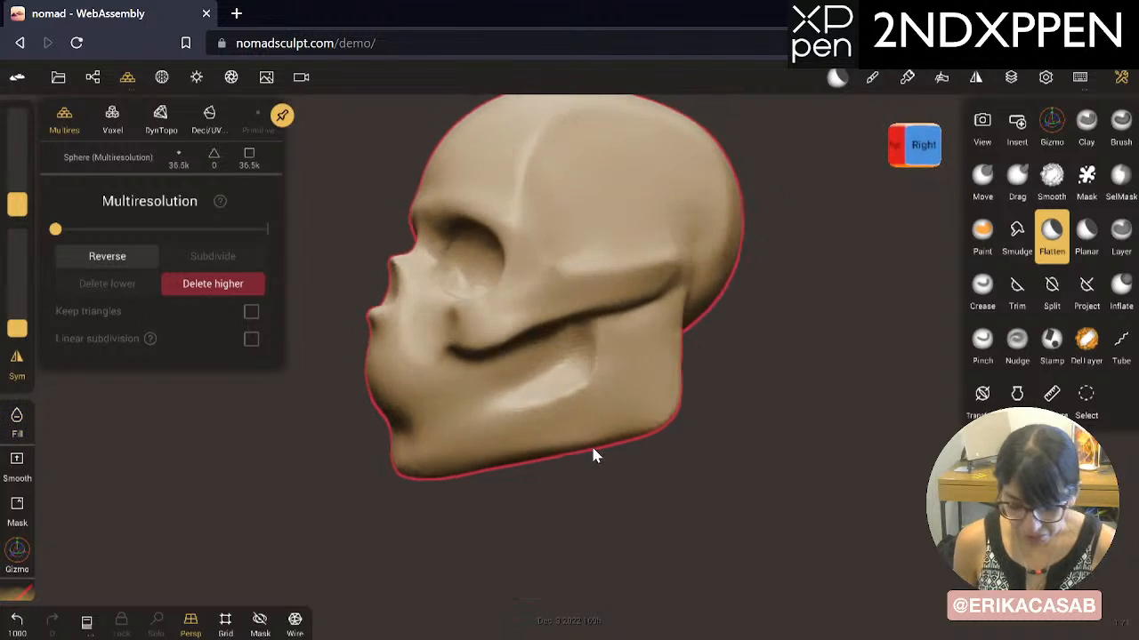
# Step: Try several Crease strokes along the side of the jaw between the chin and the cheek hollow, undoing each one
pyautogui.click(987, 289)
pyautogui.moveTo(439, 429); pyautogui.dragTo(594, 391)
pyautogui.hotkey('ctrl', 'z')
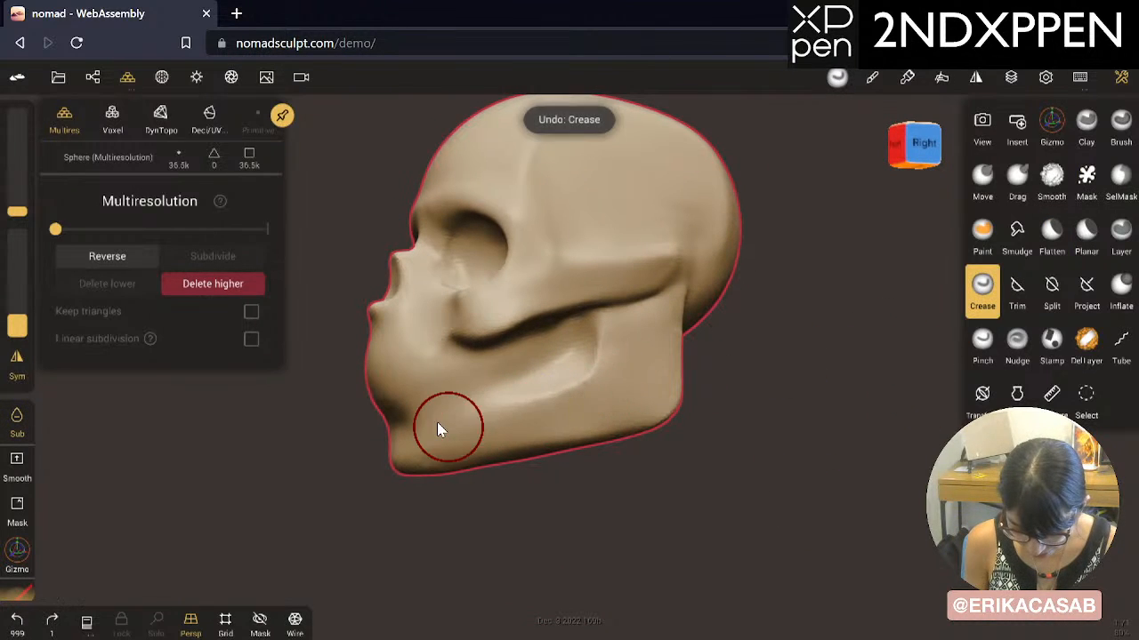
pyautogui.moveTo(436, 424); pyautogui.dragTo(596, 387)
pyautogui.hotkey('ctrl', 'z')
pyautogui.moveTo(438, 424); pyautogui.dragTo(598, 385)
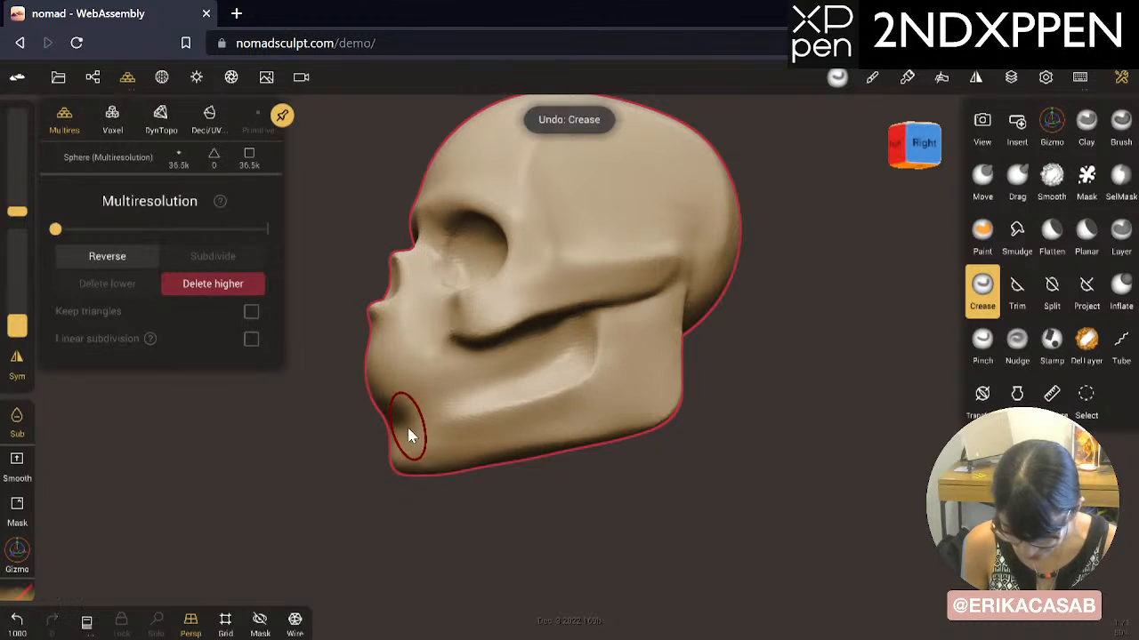
pyautogui.hotkey('ctrl', 'z')
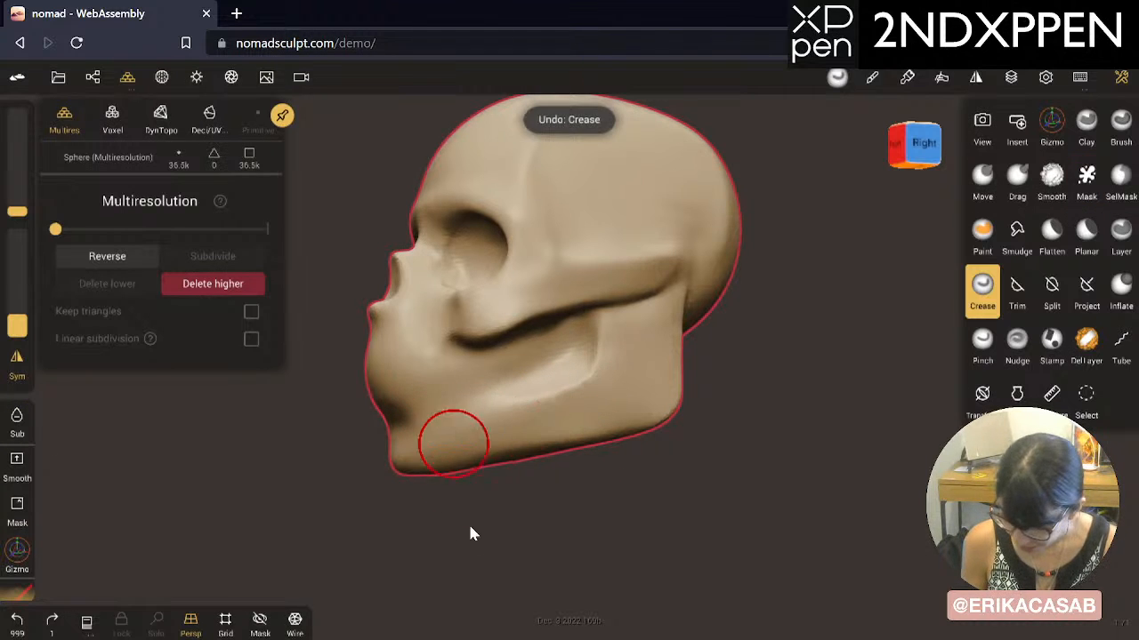
pyautogui.moveTo(505, 527)
pyautogui.mouseDown()
pyautogui.moveTo(542, 527)
pyautogui.moveTo(571, 551)
pyautogui.mouseUp()
pyautogui.moveTo(540, 401); pyautogui.dragTo(444, 447)
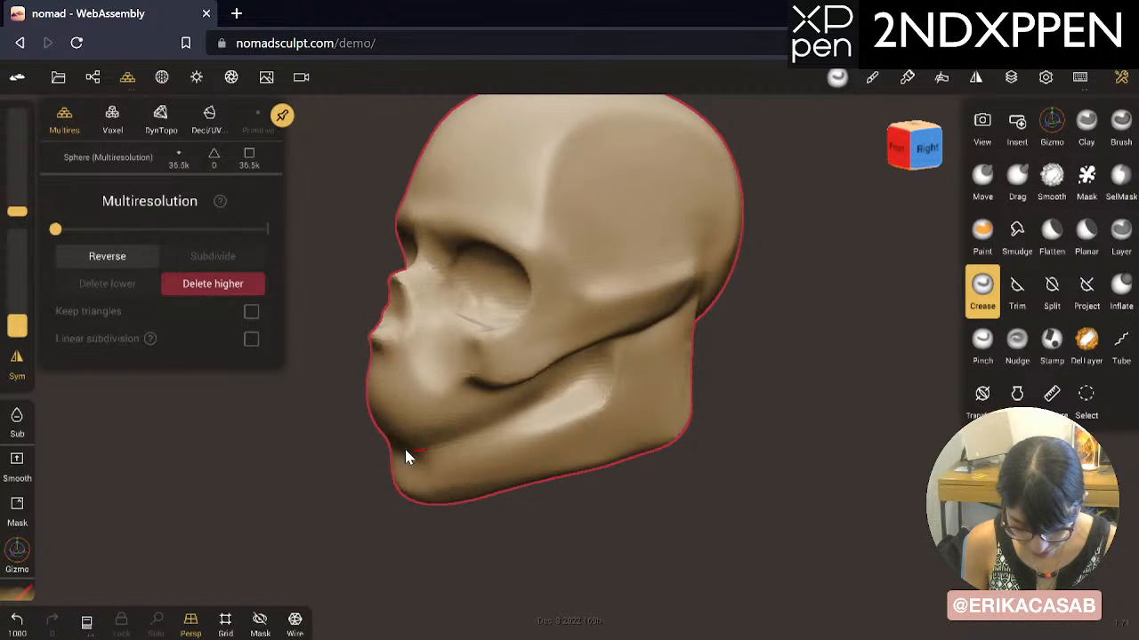
pyautogui.hotkey('ctrl', 'z')
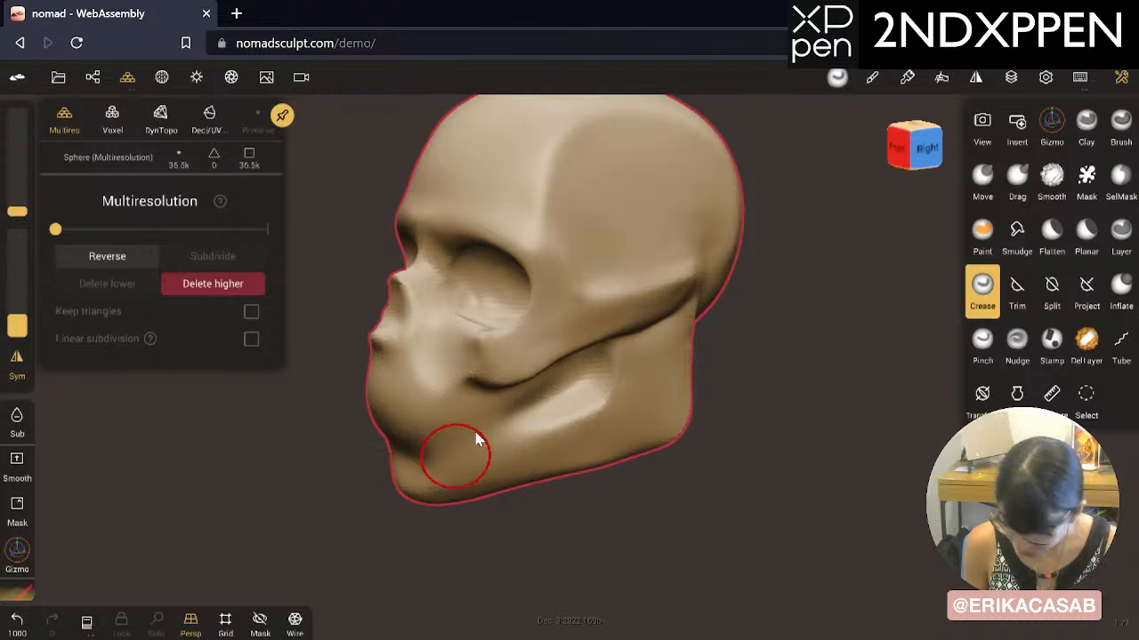
# Step: Smooth the side of the upper jaw below the cheekbone and undo the stray mask beside the nose
pyautogui.keyDown('shift'); pyautogui.moveTo(445, 361); pyautogui.dragTo(408, 416); pyautogui.keyUp('shift')
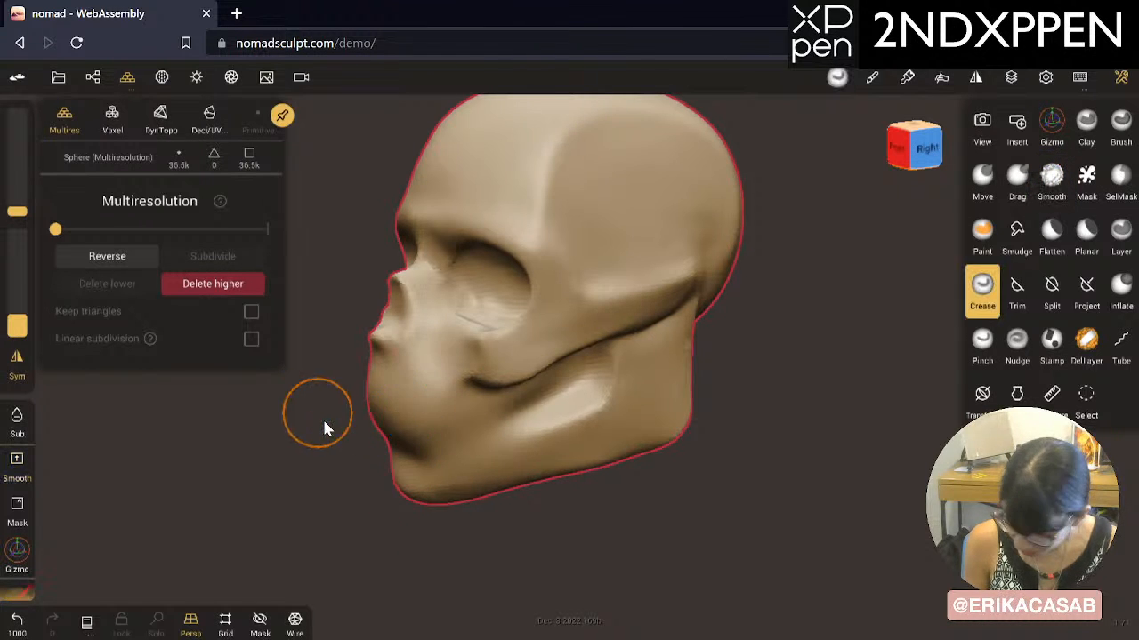
pyautogui.moveTo(324, 429); pyautogui.dragTo(407, 452)
pyautogui.press('ctrl')
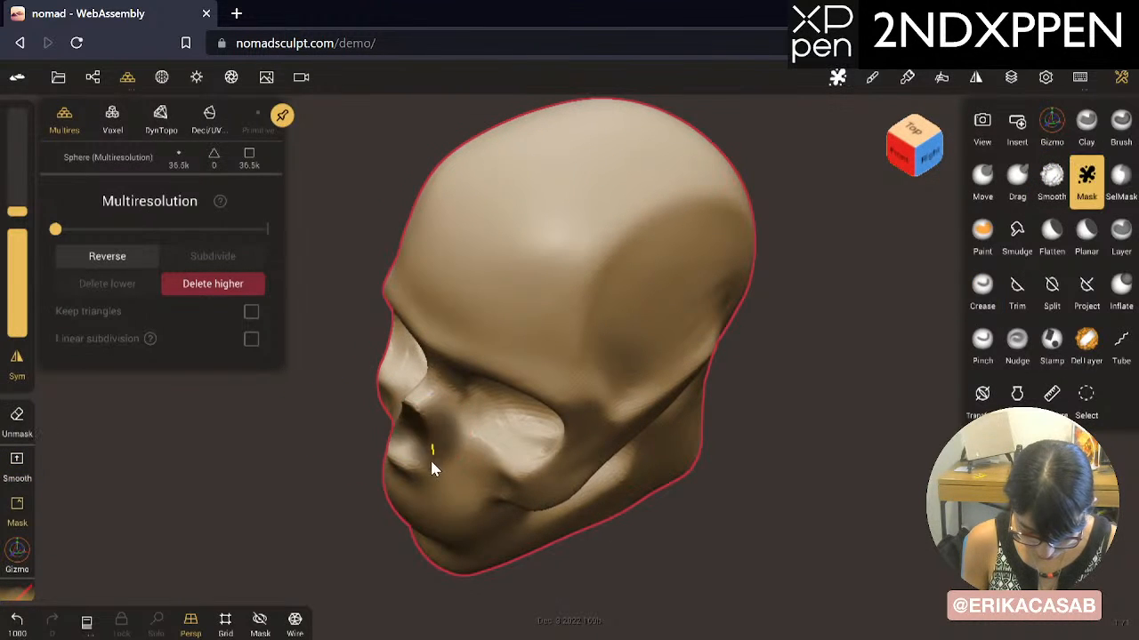
pyautogui.hotkey('ctrl', 'z')
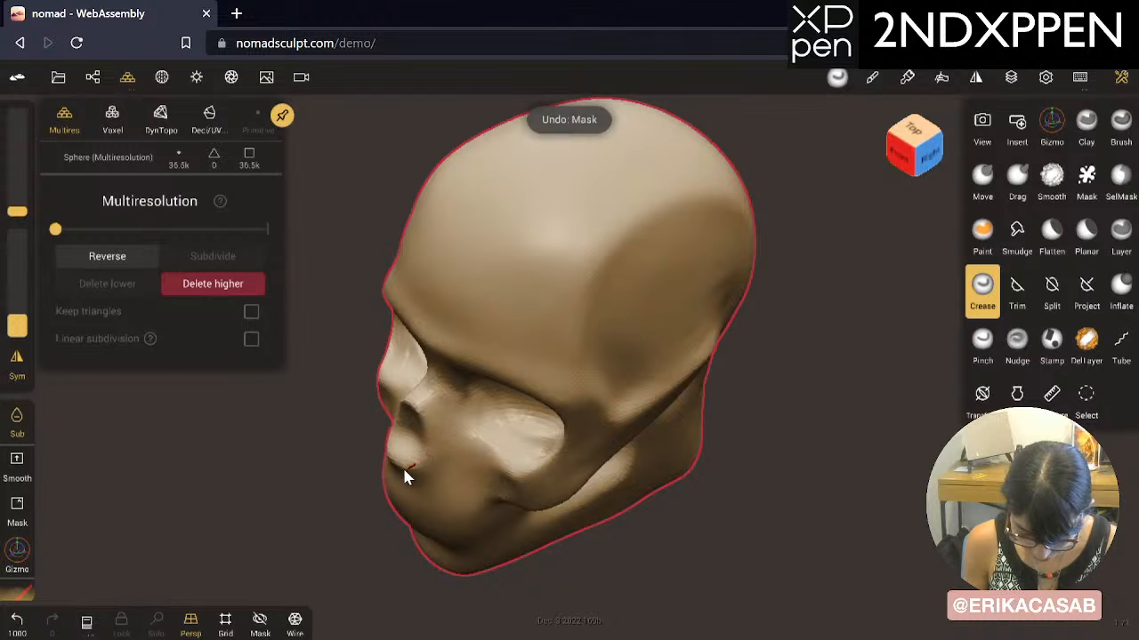
# Step: Adjust the nose and upper jaw profile with the Move brush and smooth the rear of the zygomatic arch
pyautogui.moveTo(356, 544); pyautogui.dragTo(223, 446)
pyautogui.click(1017, 178)
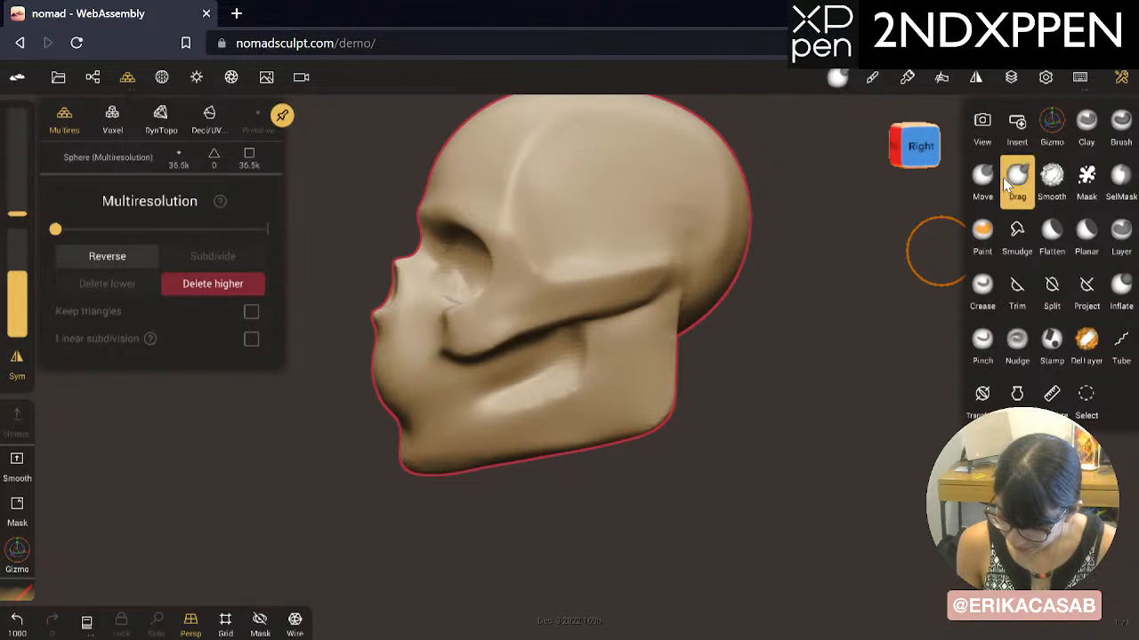
pyautogui.click(982, 178)
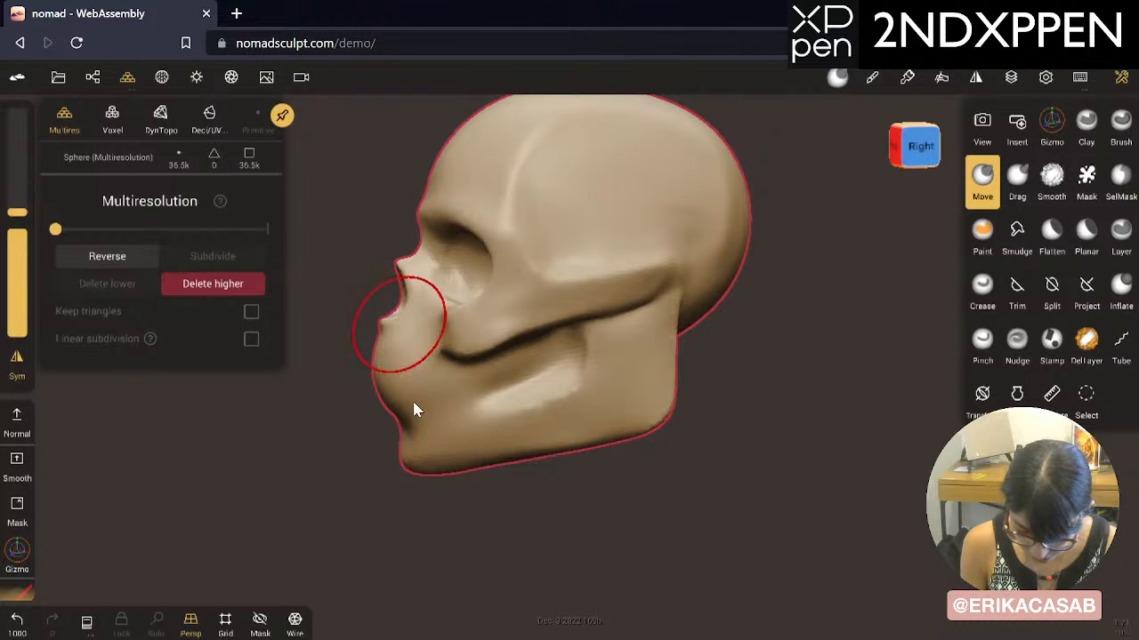
pyautogui.moveTo(581, 511); pyautogui.dragTo(586, 395)
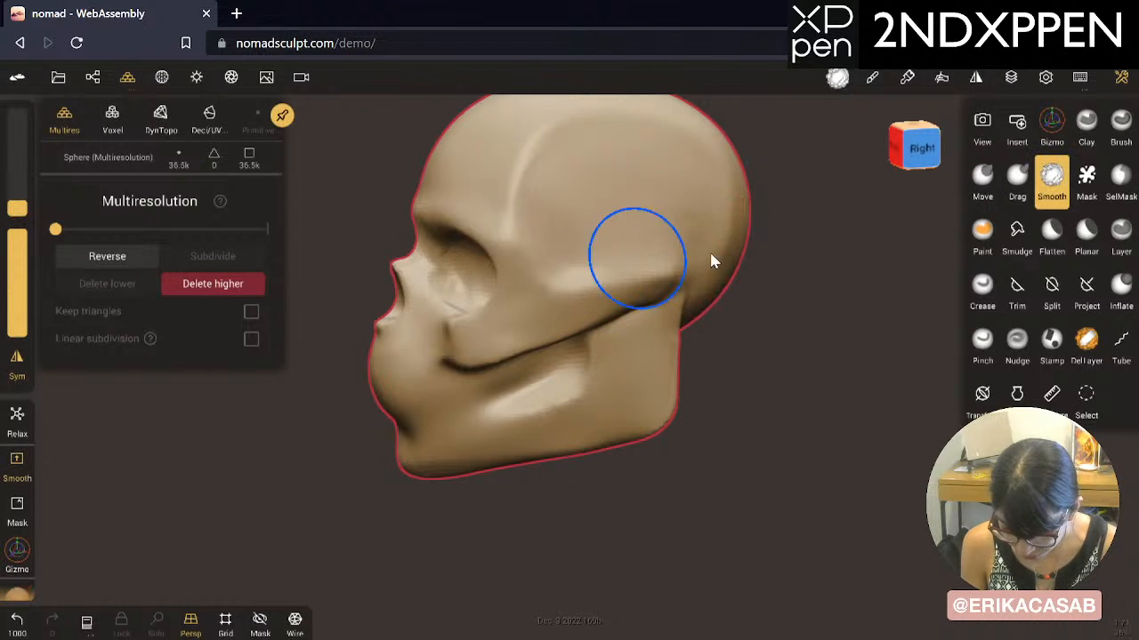
pyautogui.moveTo(715, 259)
pyautogui.keyDown('shift'); pyautogui.mouseDown()
pyautogui.moveTo(686, 302)
pyautogui.moveTo(616, 345)
pyautogui.mouseUp(); pyautogui.keyUp('shift')
pyautogui.keyDown('shift'); pyautogui.click(615, 341); pyautogui.keyUp('shift')
# Step: Smooth the inside and lower rim of the eye socket
pyautogui.moveTo(415, 496); pyautogui.dragTo(665, 498)
pyautogui.keyDown('shift'); pyautogui.click(627, 296); pyautogui.keyUp('shift')
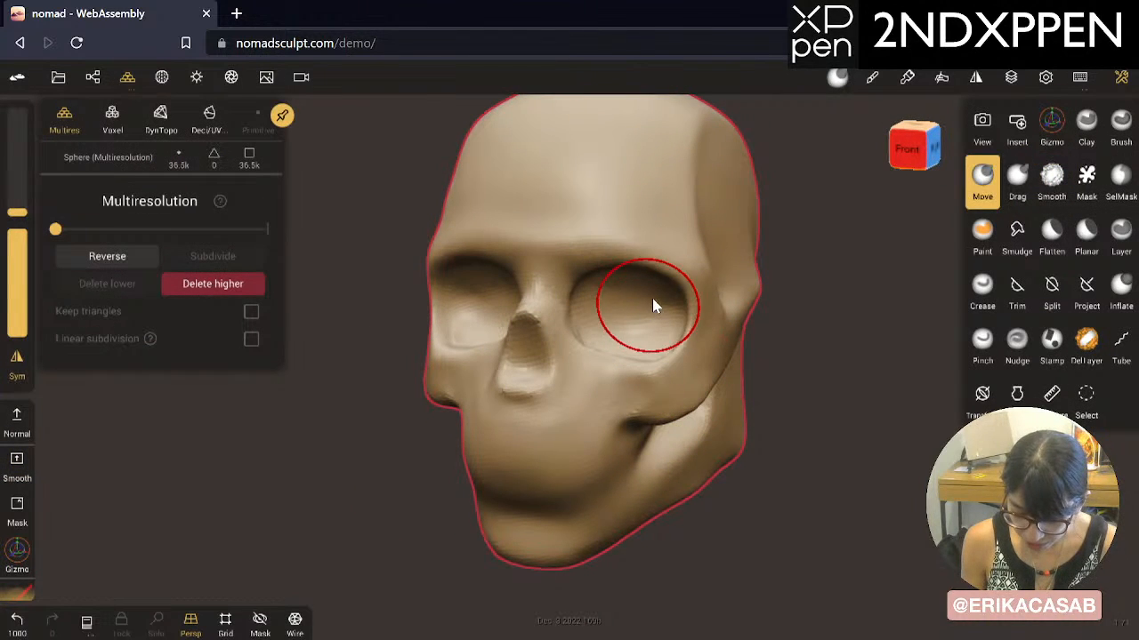
pyautogui.moveTo(646, 322)
pyautogui.keyDown('shift'); pyautogui.mouseDown()
pyautogui.moveTo(598, 325)
pyautogui.moveTo(621, 356)
pyautogui.mouseUp(); pyautogui.keyUp('shift')
# Step: Refine the eye socket rim and cheek with the Move brush, comparing the last pull through undo and redo
pyautogui.moveTo(733, 366); pyautogui.dragTo(844, 437)
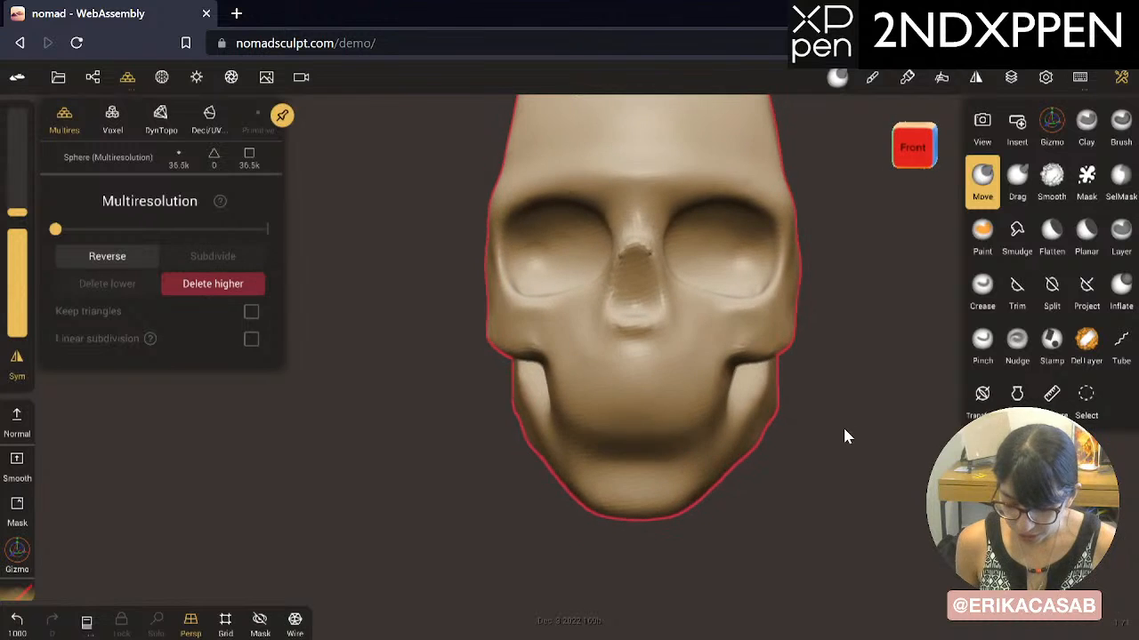
pyautogui.moveTo(816, 391); pyautogui.dragTo(682, 440)
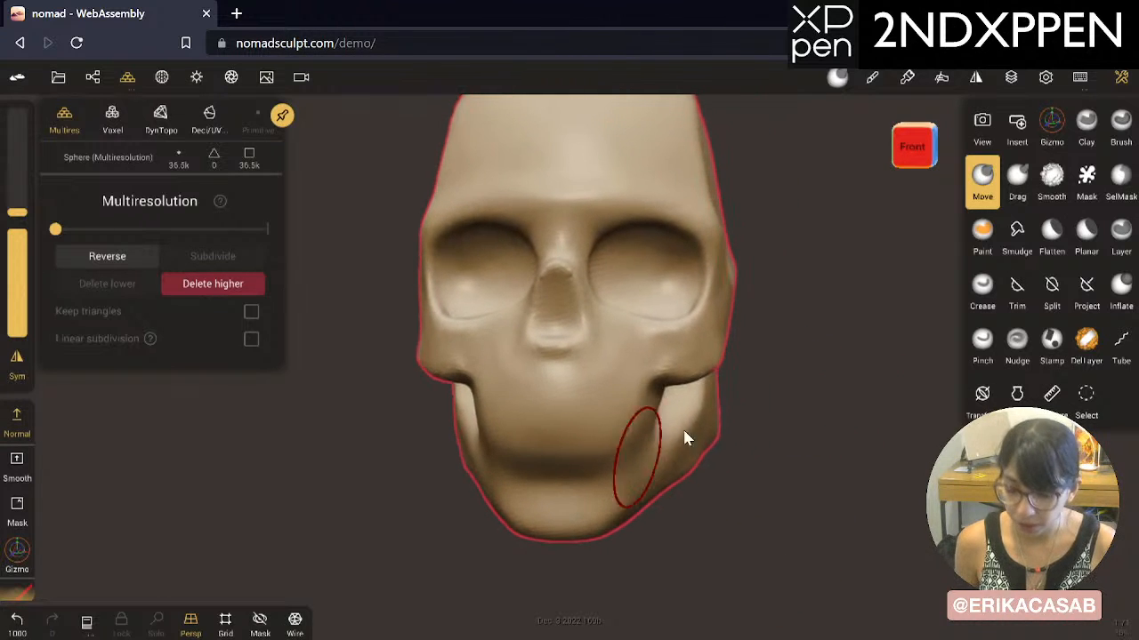
pyautogui.moveTo(818, 407); pyautogui.dragTo(572, 330)
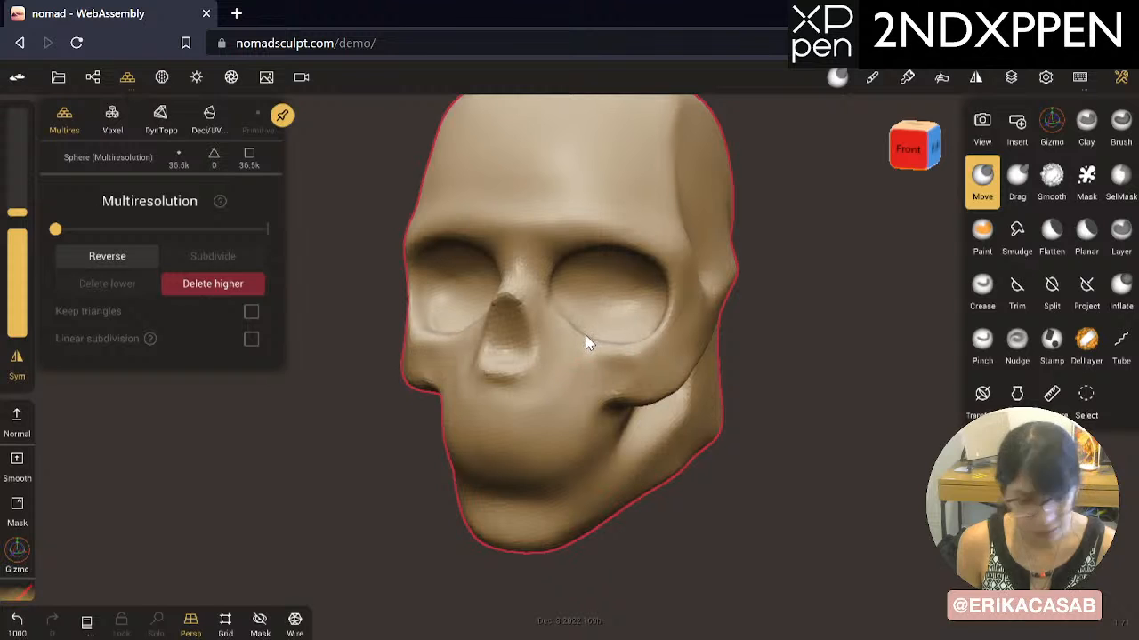
pyautogui.hotkey('ctrl', 'z')
pyautogui.hotkey('ctrl', 'shift', 'z')
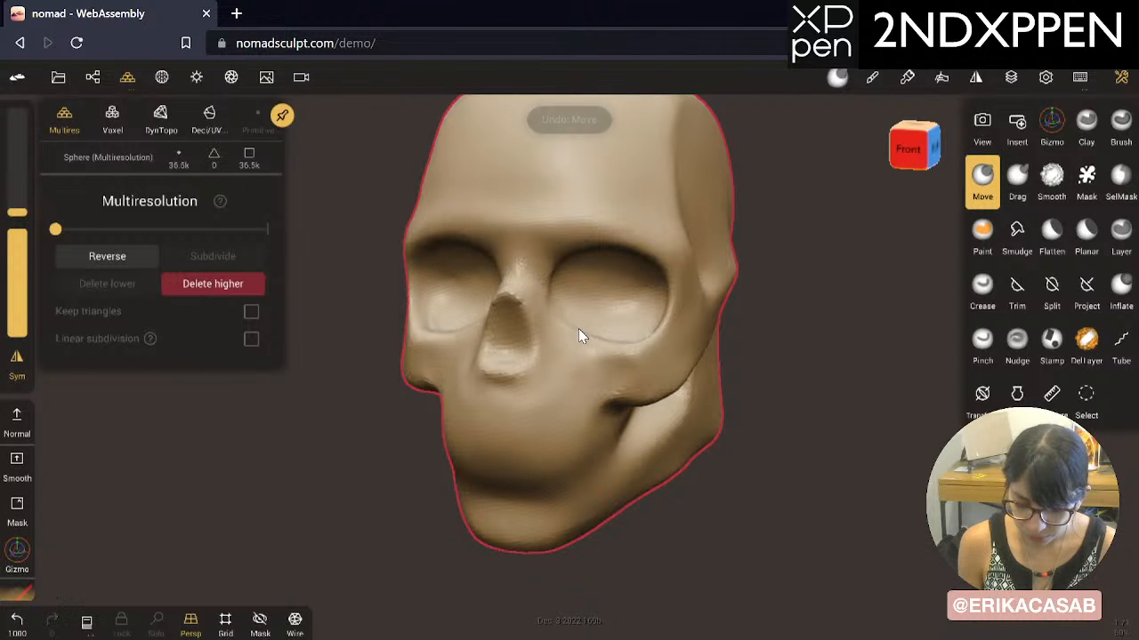
# Step: Refine the lower edge of the cheekbone with Move and Smooth, working from the side and from below
pyautogui.press('shift')
pyautogui.moveTo(677, 378)
pyautogui.mouseDown()
pyautogui.moveTo(735, 410)
pyautogui.moveTo(610, 422)
pyautogui.moveTo(539, 518)
pyautogui.moveTo(563, 500)
pyautogui.moveTo(521, 434)
pyautogui.moveTo(537, 348)
pyautogui.mouseUp()
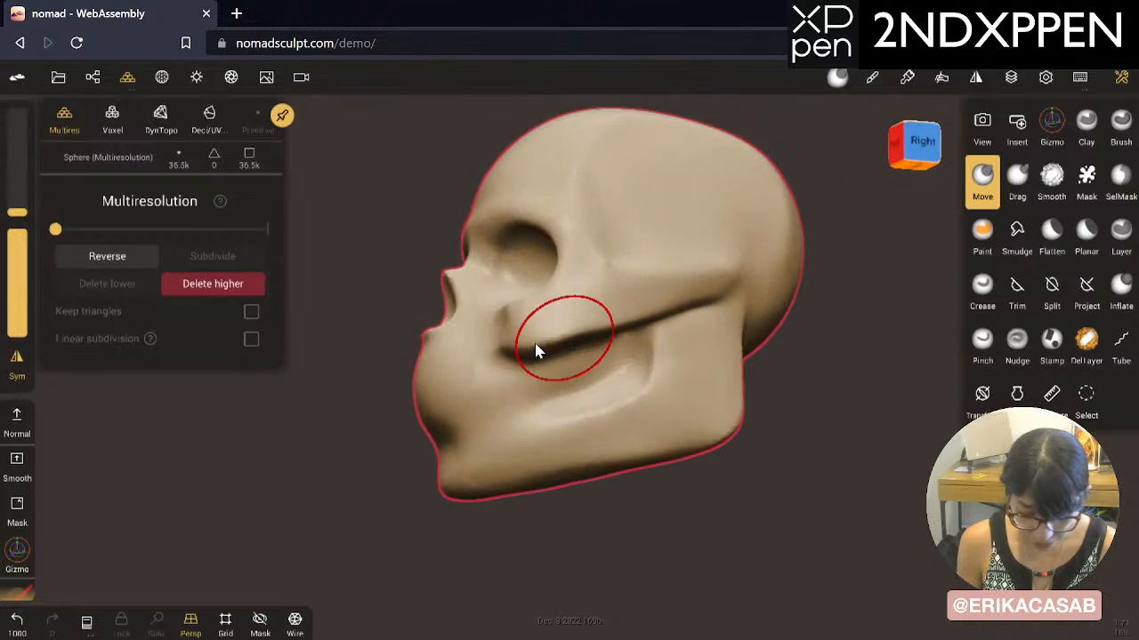
pyautogui.press('shift')
pyautogui.moveTo(556, 456); pyautogui.dragTo(566, 338)
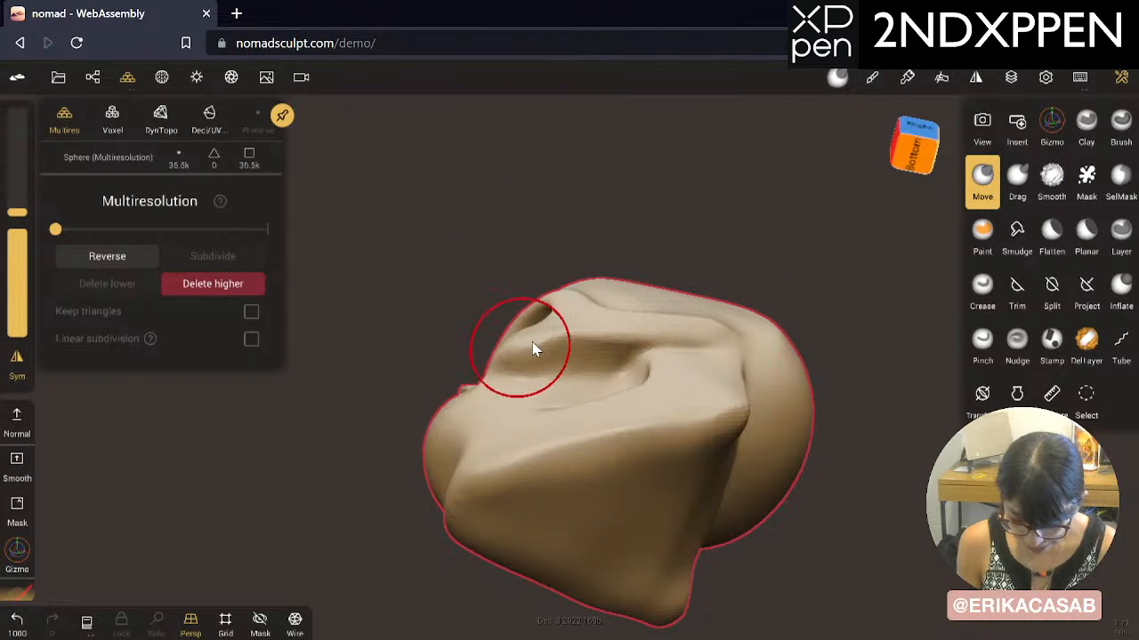
pyautogui.press('shift')
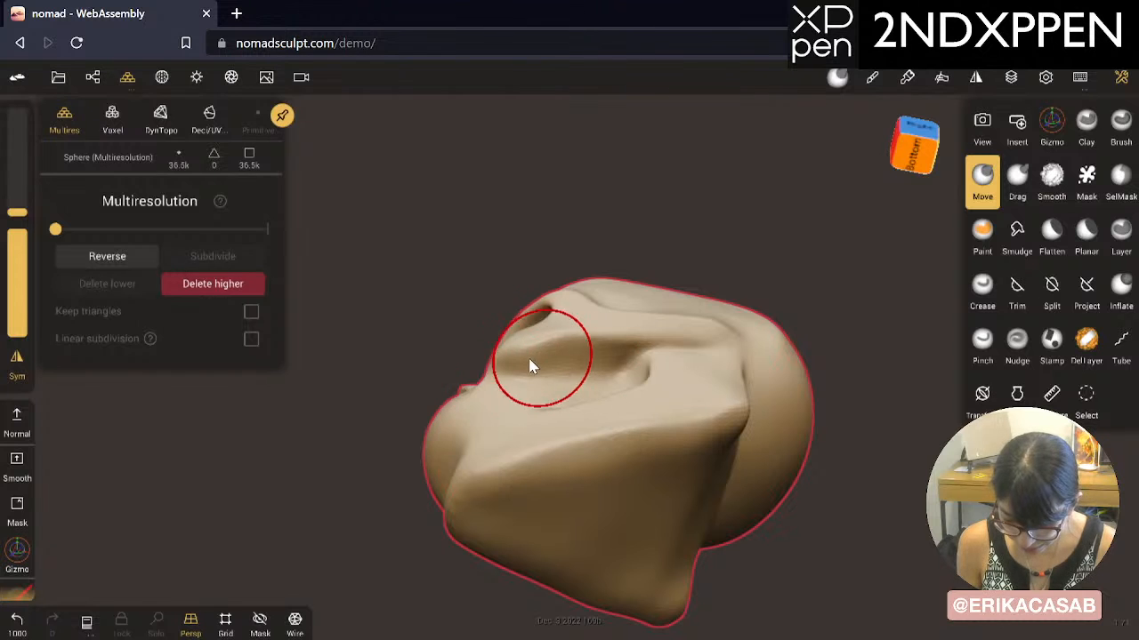
# Step: Undo the unwanted Move strokes and nudge the outer rim of the eye socket slightly inward from the front
pyautogui.moveTo(706, 231)
pyautogui.mouseDown()
pyautogui.moveTo(709, 419)
pyautogui.moveTo(694, 444)
pyautogui.moveTo(724, 465)
pyautogui.moveTo(869, 471)
pyautogui.moveTo(702, 465)
pyautogui.moveTo(737, 445)
pyautogui.moveTo(722, 483)
pyautogui.moveTo(731, 464)
pyautogui.mouseUp()
pyautogui.moveTo(685, 451); pyautogui.dragTo(786, 430)
pyautogui.hotkey('ctrl', 'z')
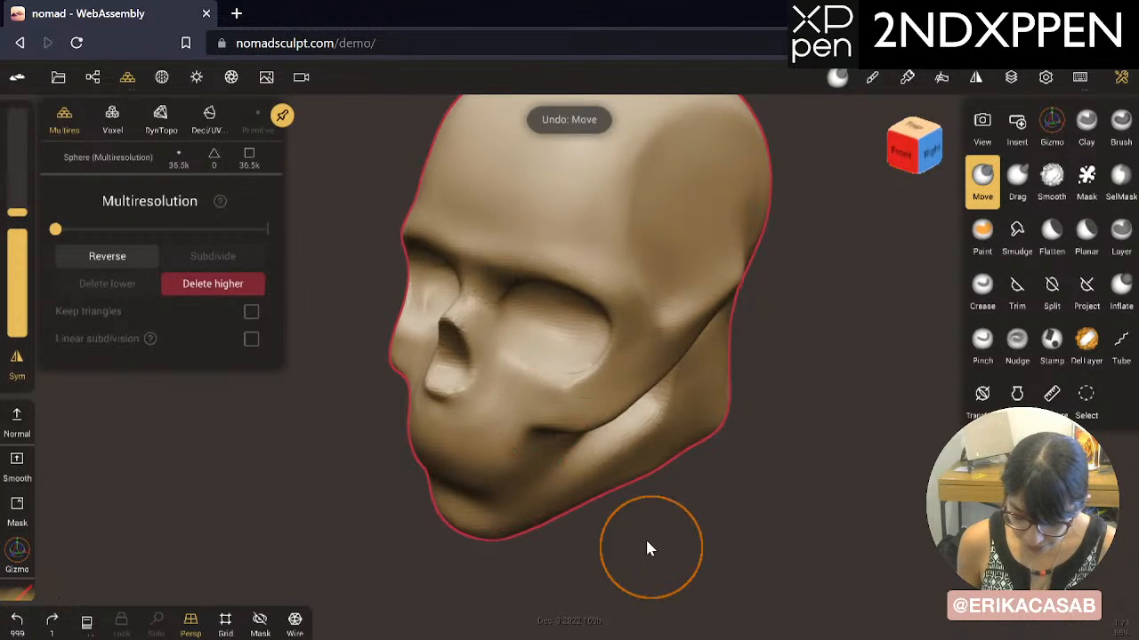
pyautogui.moveTo(646, 541)
pyautogui.mouseDown()
pyautogui.moveTo(815, 503)
pyautogui.moveTo(803, 477)
pyautogui.mouseUp()
pyautogui.moveTo(607, 343); pyautogui.dragTo(613, 341)
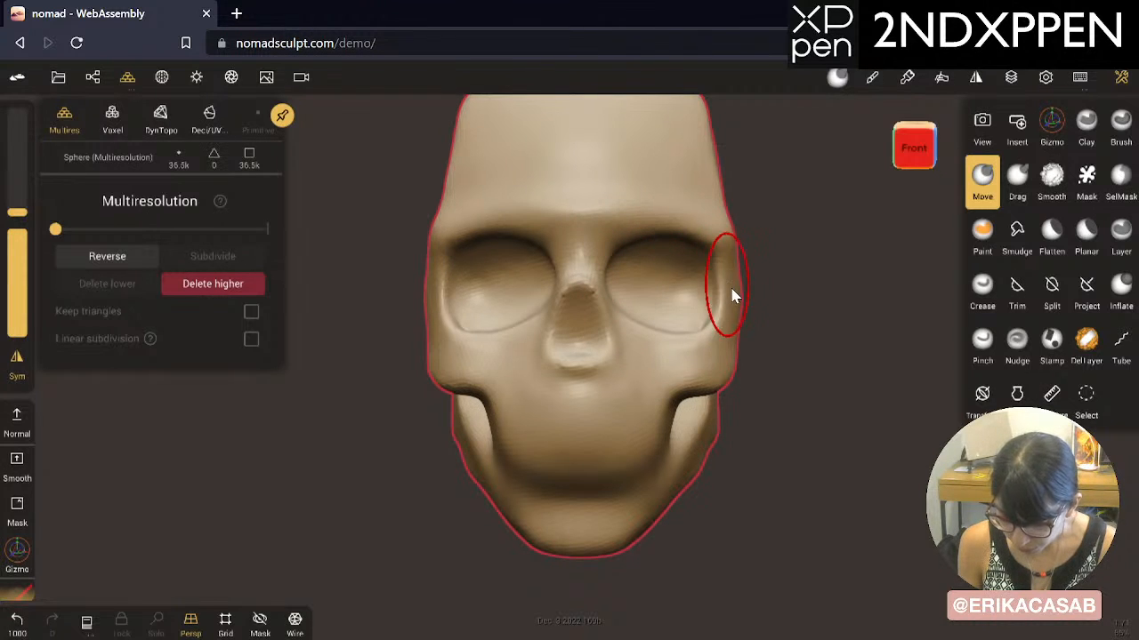
pyautogui.hotkey('ctrl', 'z')
pyautogui.moveTo(723, 303); pyautogui.dragTo(714, 304)
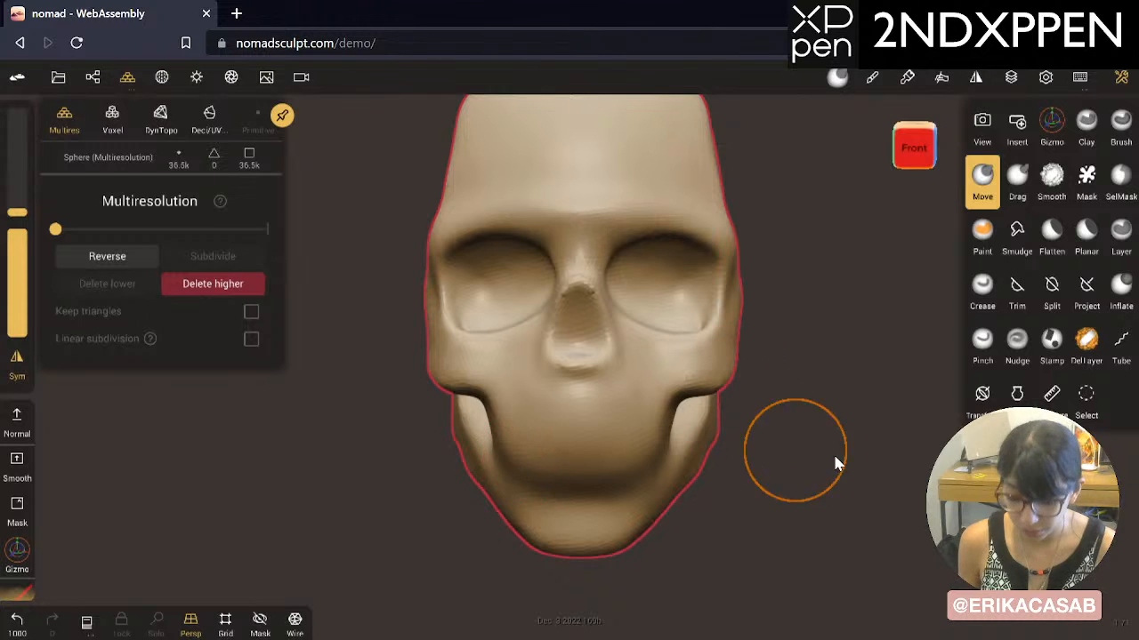
# Step: Enlarge the Move brush and pull the side of the cranium slightly outward at the temple from above
pyautogui.moveTo(832, 454); pyautogui.dragTo(827, 401)
pyautogui.scroll(-5, 827, 401)
pyautogui.press('ctrl')
pyautogui.keyDown('ctrl'); pyautogui.scroll(-3, 536, 337); pyautogui.keyUp('ctrl')
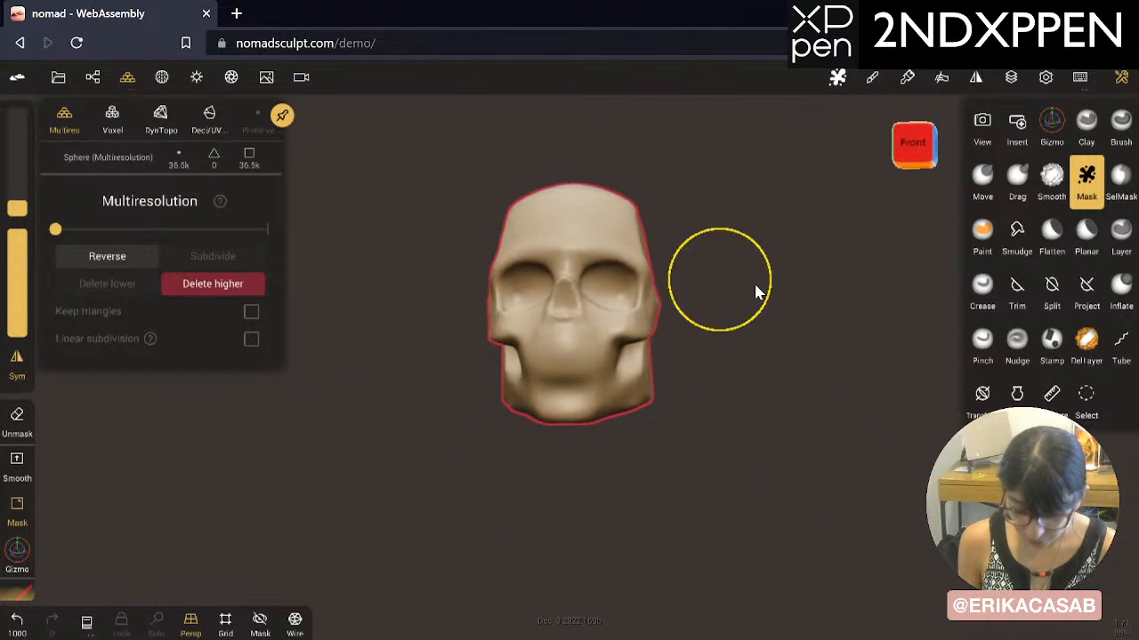
pyautogui.moveTo(733, 294)
pyautogui.mouseDown()
pyautogui.moveTo(739, 376)
pyautogui.moveTo(742, 332)
pyautogui.moveTo(712, 365)
pyautogui.moveTo(680, 445)
pyautogui.moveTo(721, 383)
pyautogui.mouseUp()
pyautogui.press('x')
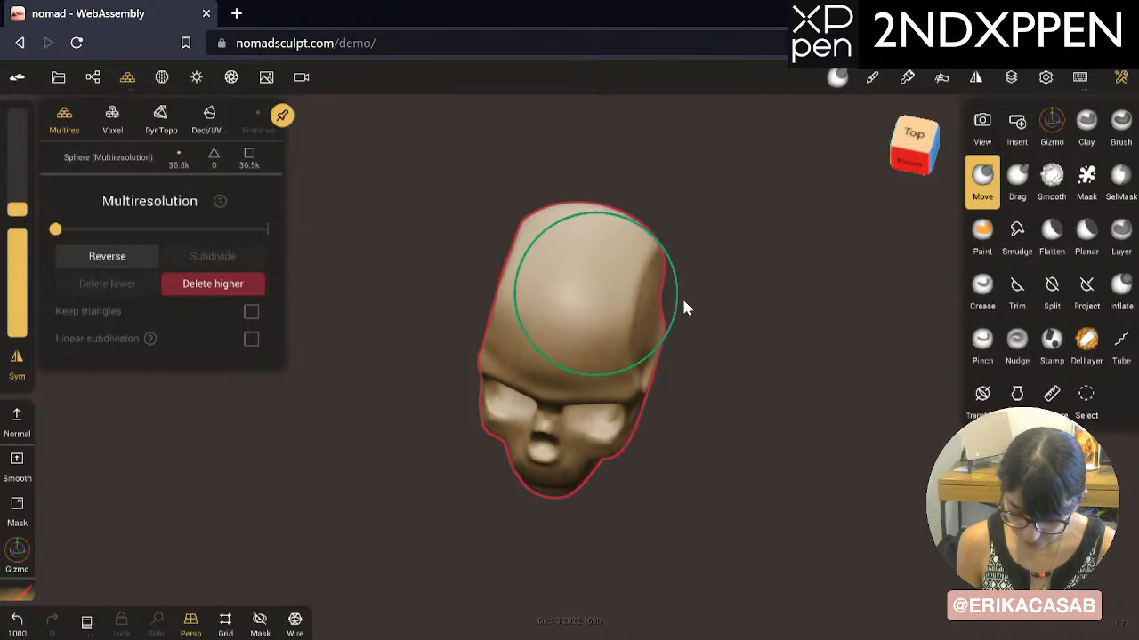
pyautogui.moveTo(647, 290); pyautogui.dragTo(657, 291)
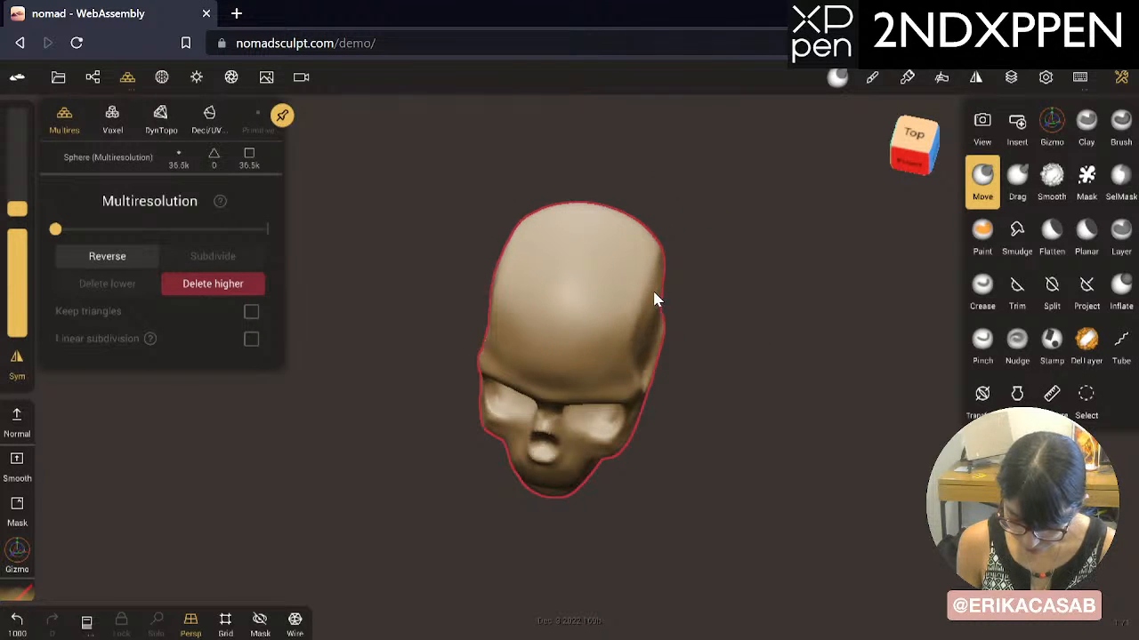
# Step: Undo the last Move stroke on the cranium and smooth the area behind the jaw below the back of the skull
pyautogui.moveTo(703, 372); pyautogui.dragTo(498, 355)
pyautogui.moveTo(680, 252); pyautogui.dragTo(673, 240)
pyautogui.moveTo(604, 456)
pyautogui.mouseDown()
pyautogui.moveTo(624, 354)
pyautogui.moveTo(741, 316)
pyautogui.moveTo(766, 322)
pyautogui.moveTo(684, 488)
pyautogui.mouseUp()
pyautogui.hotkey('ctrl', 'z')
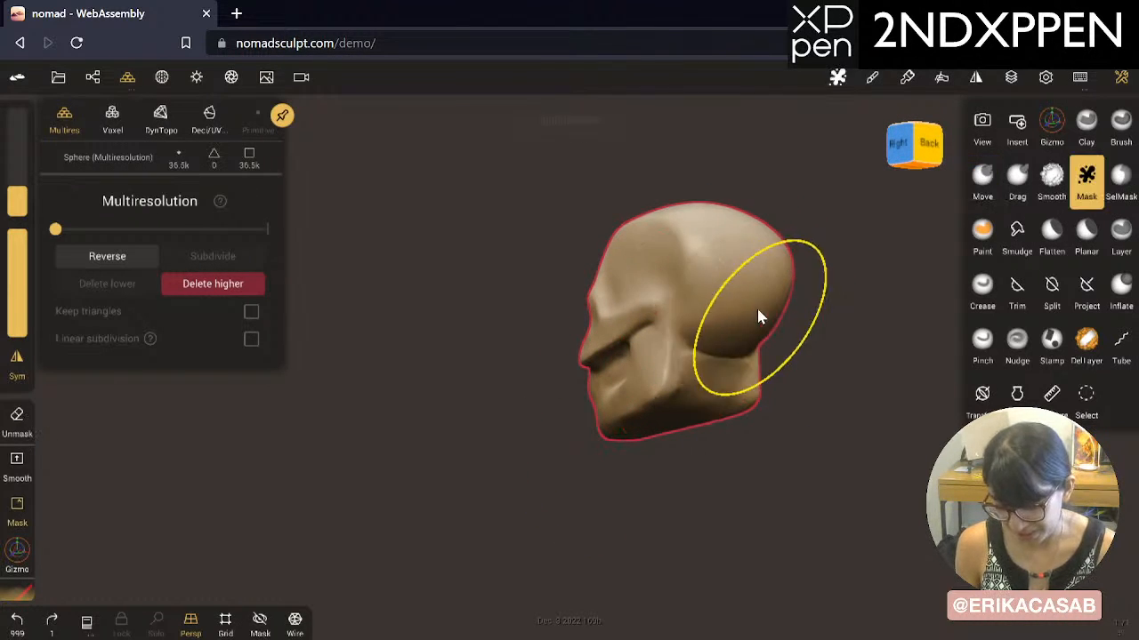
pyautogui.moveTo(513, 383); pyautogui.dragTo(400, 392)
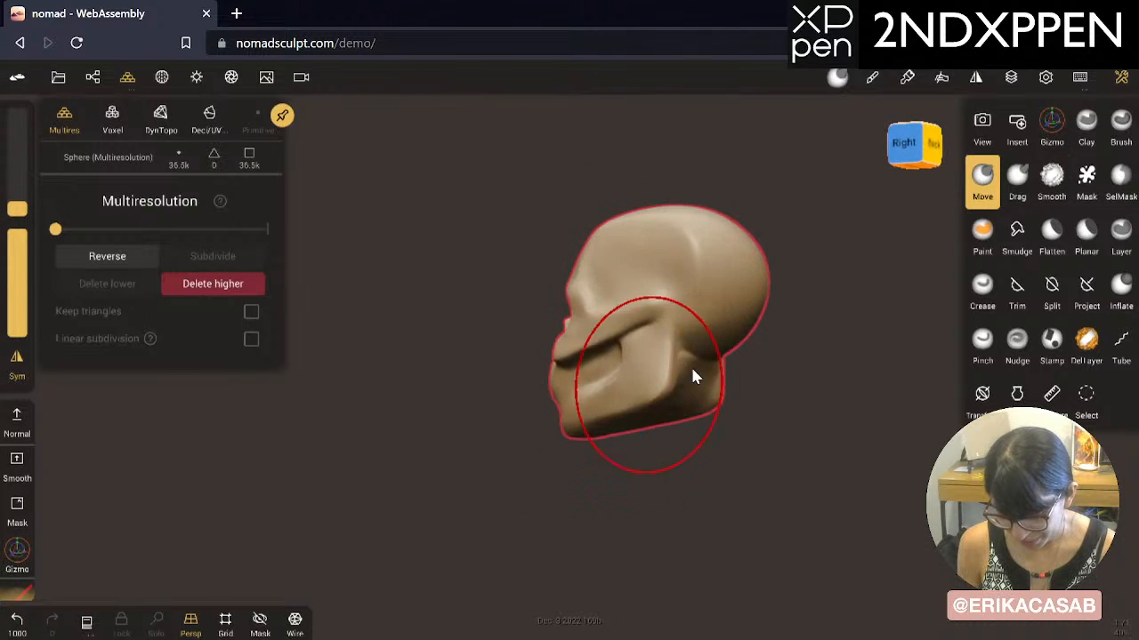
pyautogui.keyDown('shift'); pyautogui.moveTo(690, 366); pyautogui.dragTo(694, 369); pyautogui.keyUp('shift')
# Step: Try Crease strokes along the groove between the upper jaw and mandible, starting above the chin and under the cheekbone
pyautogui.moveTo(431, 434); pyautogui.dragTo(947, 367)
pyautogui.click(983, 292)
pyautogui.moveTo(711, 437); pyautogui.dragTo(634, 456)
pyautogui.moveTo(571, 512); pyautogui.dragTo(710, 458)
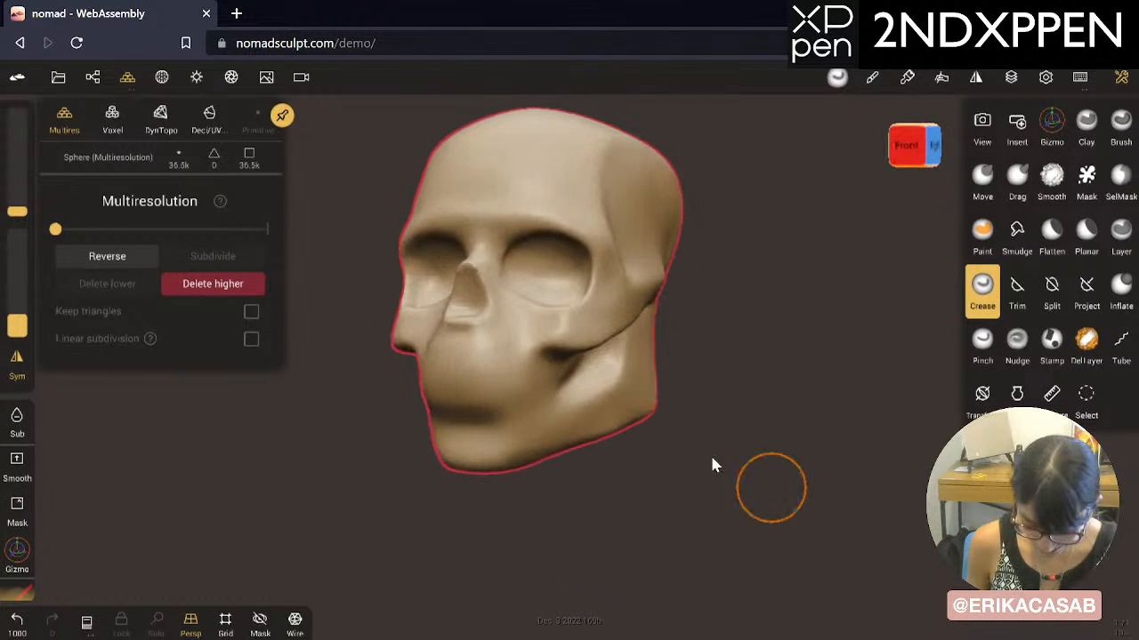
pyautogui.moveTo(483, 430); pyautogui.dragTo(538, 429)
pyautogui.hotkey('ctrl', 'z')
pyautogui.moveTo(709, 475)
pyautogui.mouseDown()
pyautogui.moveTo(580, 504)
pyautogui.moveTo(570, 491)
pyautogui.mouseUp()
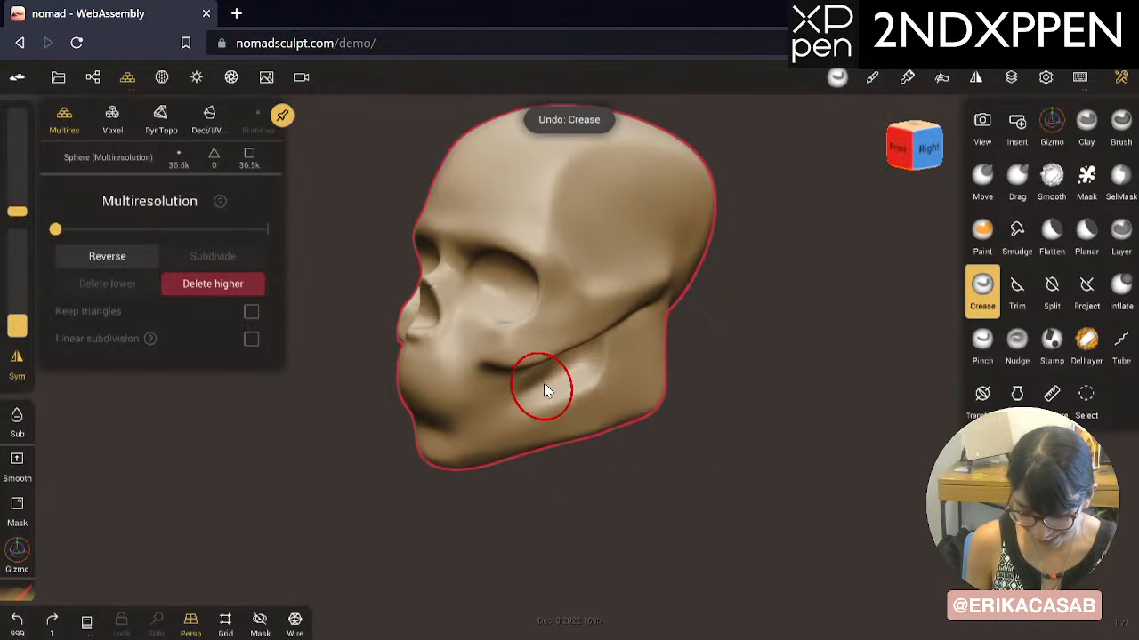
pyautogui.moveTo(542, 382); pyautogui.dragTo(456, 429)
pyautogui.hotkey('ctrl', 'z')
# Step: Try a Crease stroke from the cheek hollow down to the chin, and undo it with the stray mask stroke
pyautogui.moveTo(542, 385); pyautogui.dragTo(481, 423)
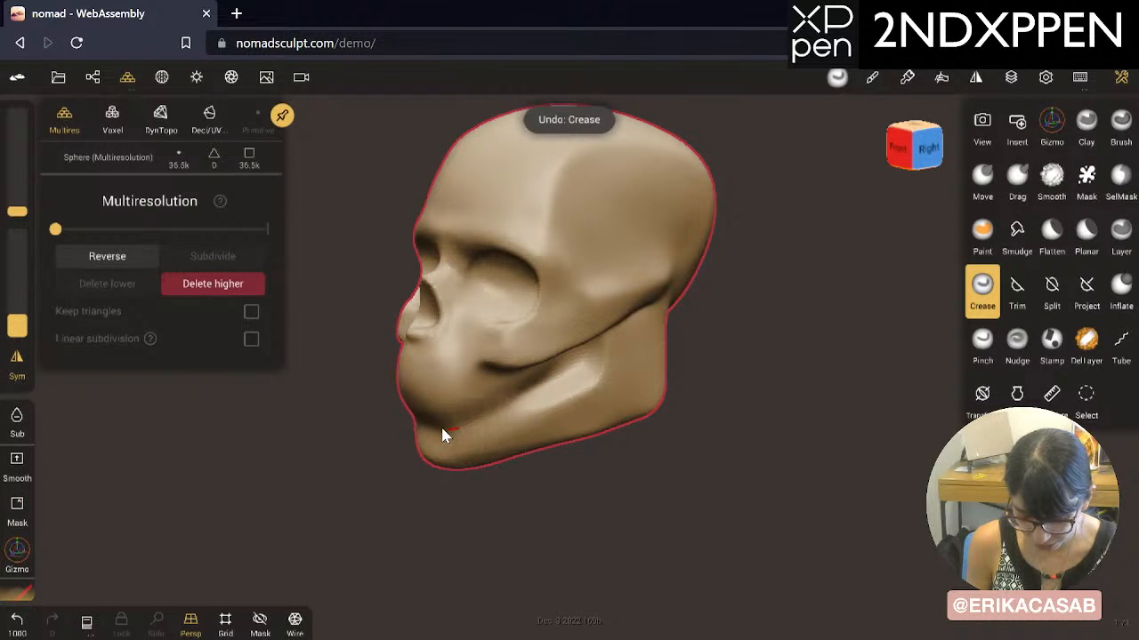
pyautogui.moveTo(655, 483); pyautogui.dragTo(505, 455)
pyautogui.press('ctrl')
pyautogui.hotkey('ctrl', 'z')
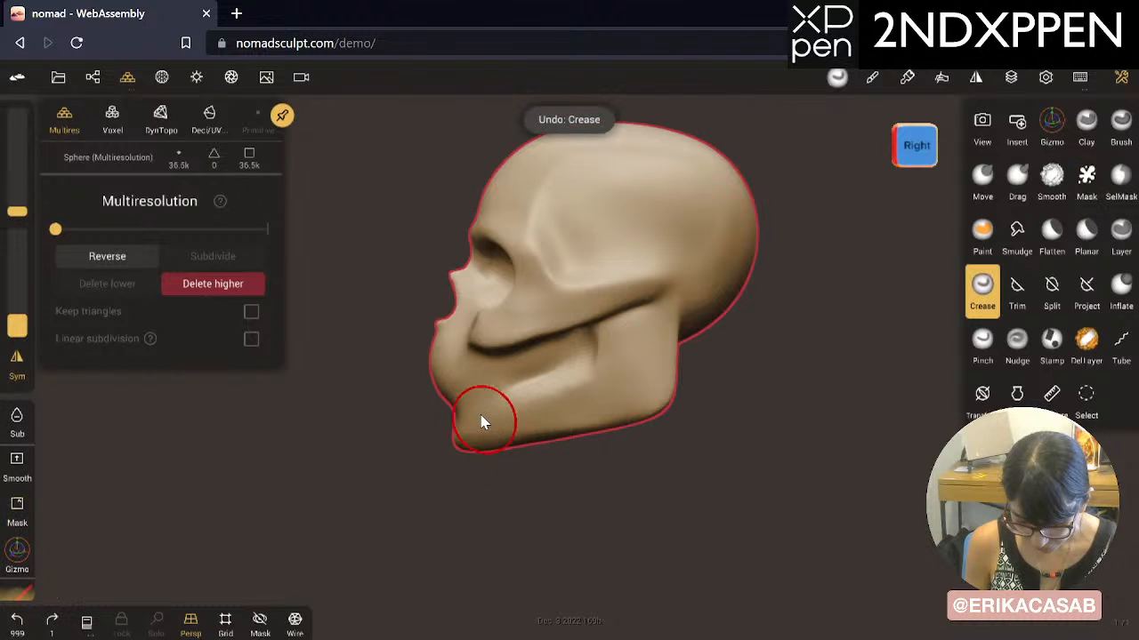
pyautogui.keyDown('ctrl'); pyautogui.moveTo(472, 420); pyautogui.dragTo(588, 385); pyautogui.keyUp('ctrl')
pyautogui.hotkey('ctrl', 'z')
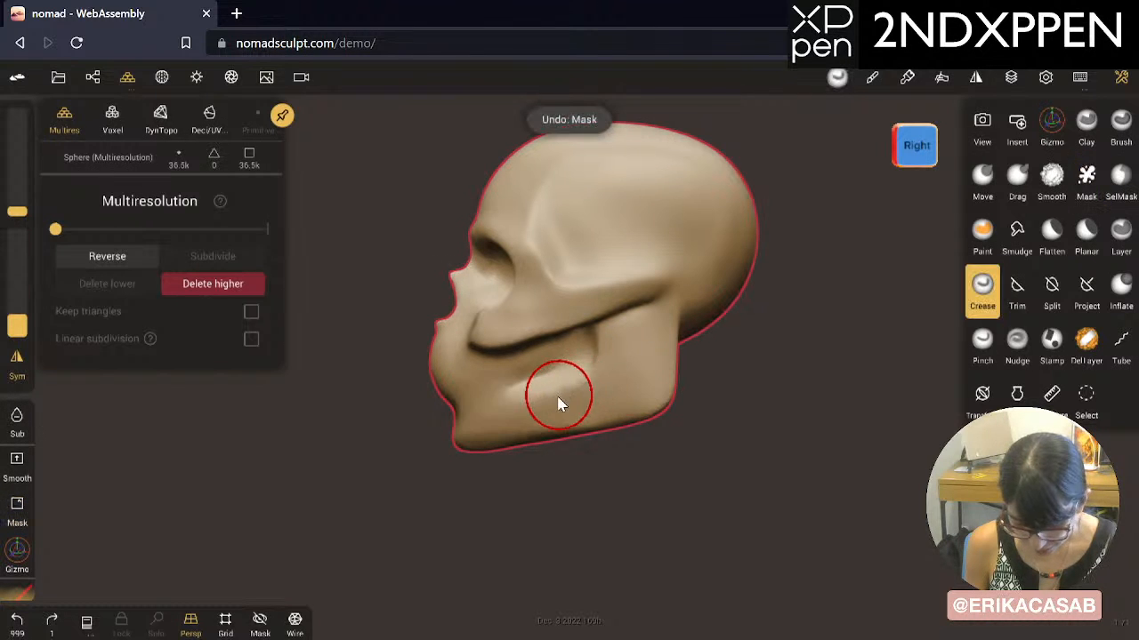
# Step: Crease the groove between the upper jaw and mandible from the side, undoing the unwanted strokes
pyautogui.moveTo(481, 416); pyautogui.dragTo(593, 383)
pyautogui.hotkey('ctrl', 'z')
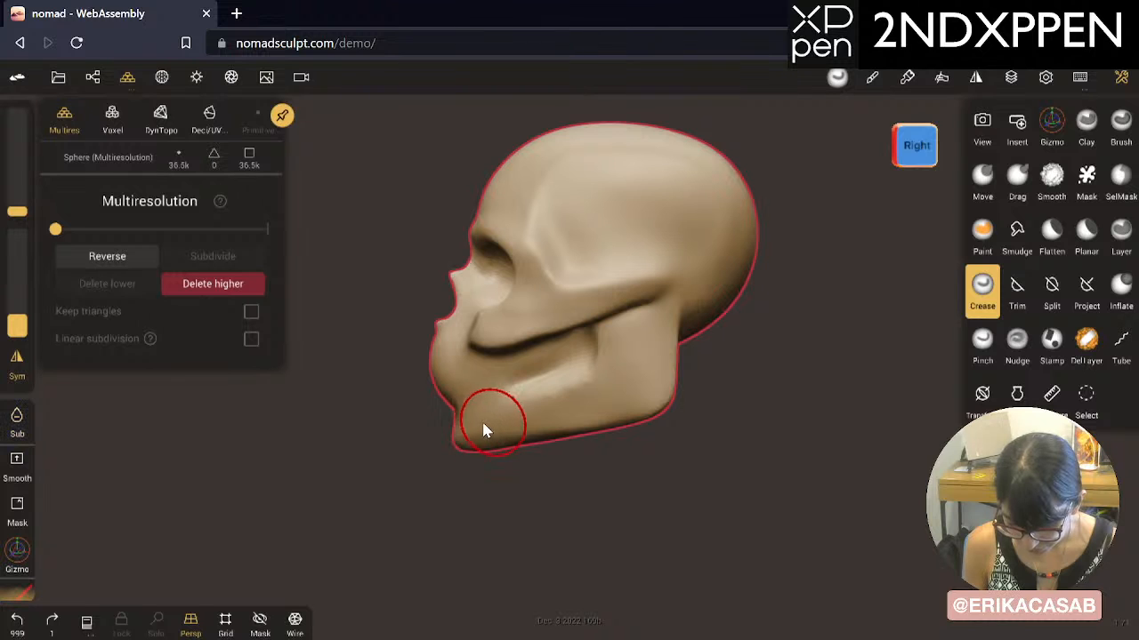
pyautogui.moveTo(483, 419)
pyautogui.mouseDown()
pyautogui.moveTo(541, 412)
pyautogui.moveTo(590, 381)
pyautogui.moveTo(455, 406)
pyautogui.mouseUp()
pyautogui.hotkey('ctrl', 'z')
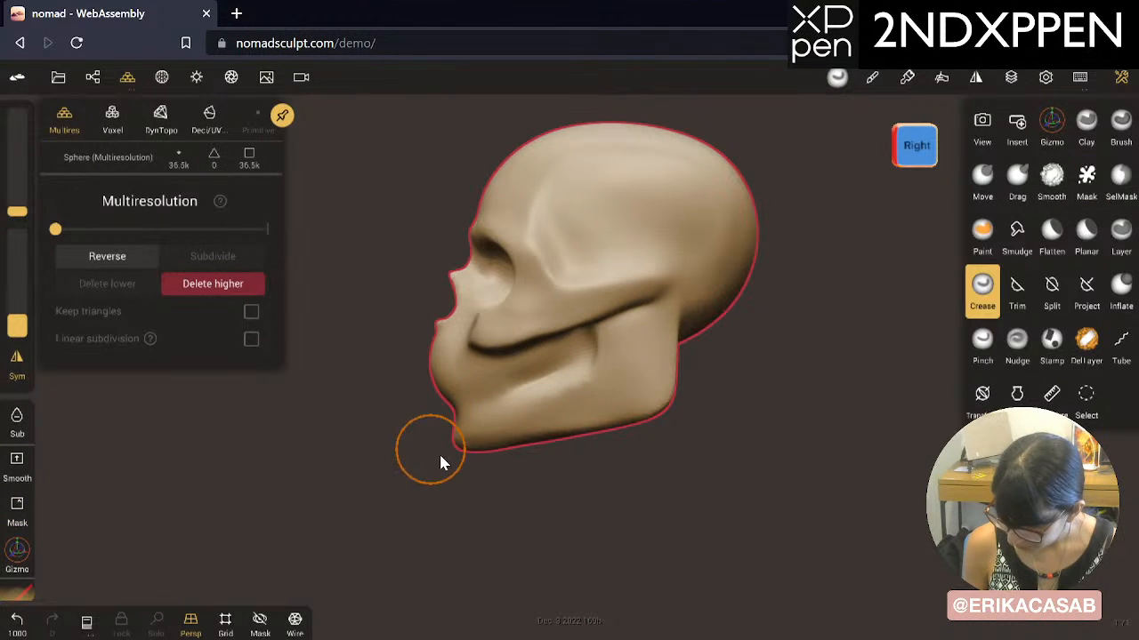
pyautogui.moveTo(441, 462); pyautogui.dragTo(714, 451)
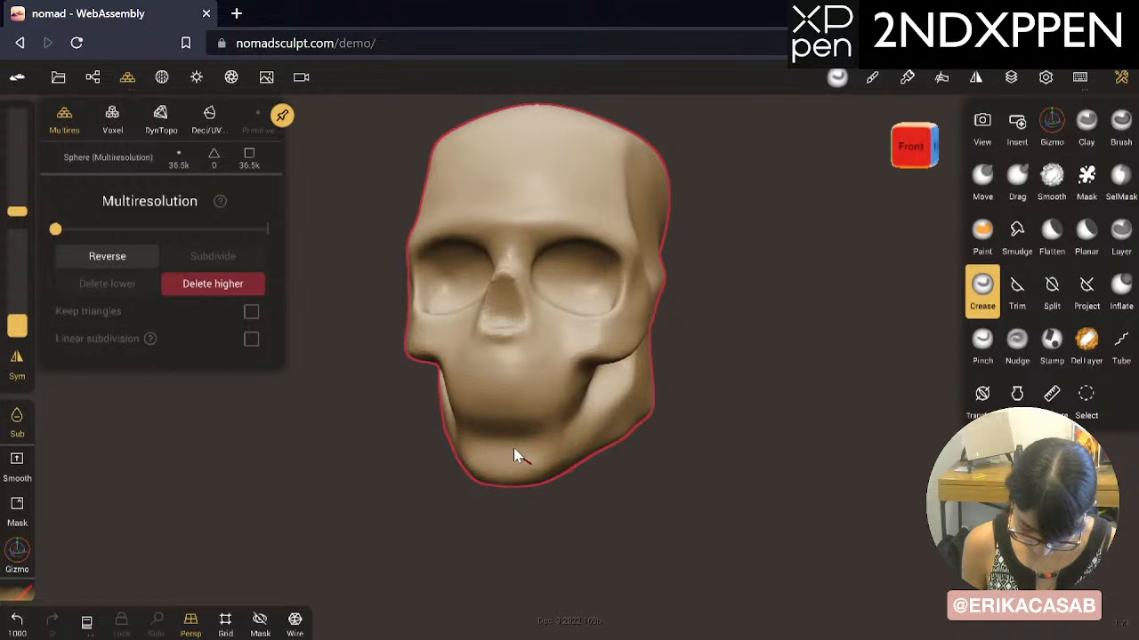
# Step: Try deepening the jaw groove with Crease from a three-quarter view, running from above the chin to the cheek hollow
pyautogui.moveTo(678, 460)
pyautogui.mouseDown()
pyautogui.moveTo(576, 481)
pyautogui.moveTo(528, 433)
pyautogui.mouseUp()
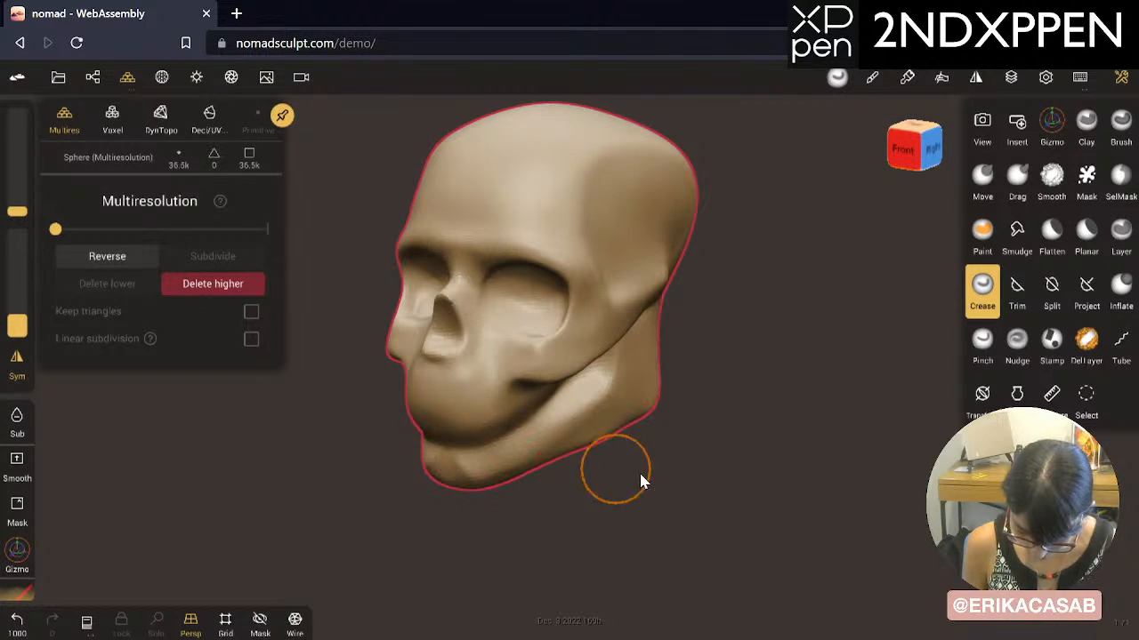
pyautogui.hotkey('ctrl', 'z')
pyautogui.moveTo(464, 451); pyautogui.dragTo(526, 414)
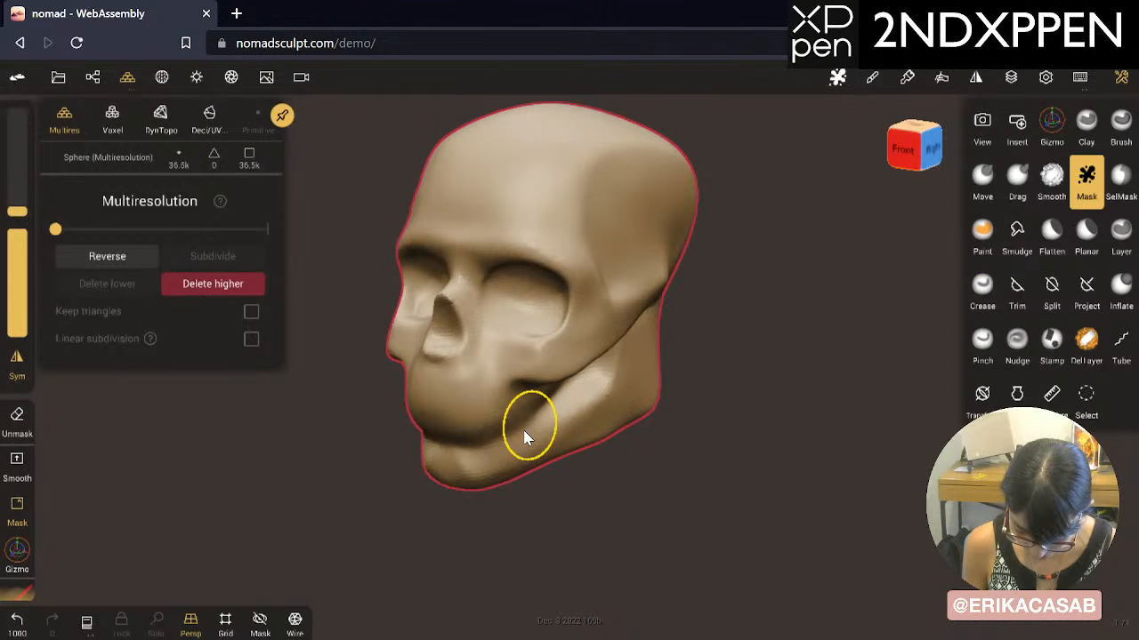
pyautogui.hotkey('ctrl', 'z')
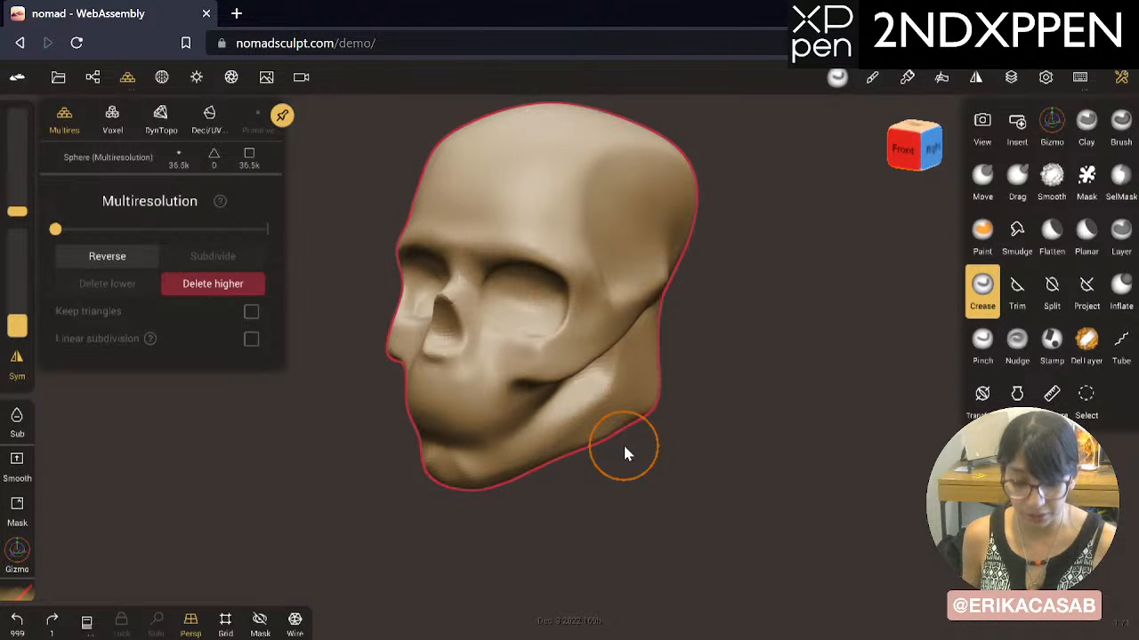
# Step: Smooth the side of the jaw and crease the mandible's lower edge from the chin toward the jaw angle
pyautogui.moveTo(623, 453)
pyautogui.mouseDown()
pyautogui.moveTo(637, 473)
pyautogui.moveTo(480, 435)
pyautogui.mouseUp()
pyautogui.press('shift')
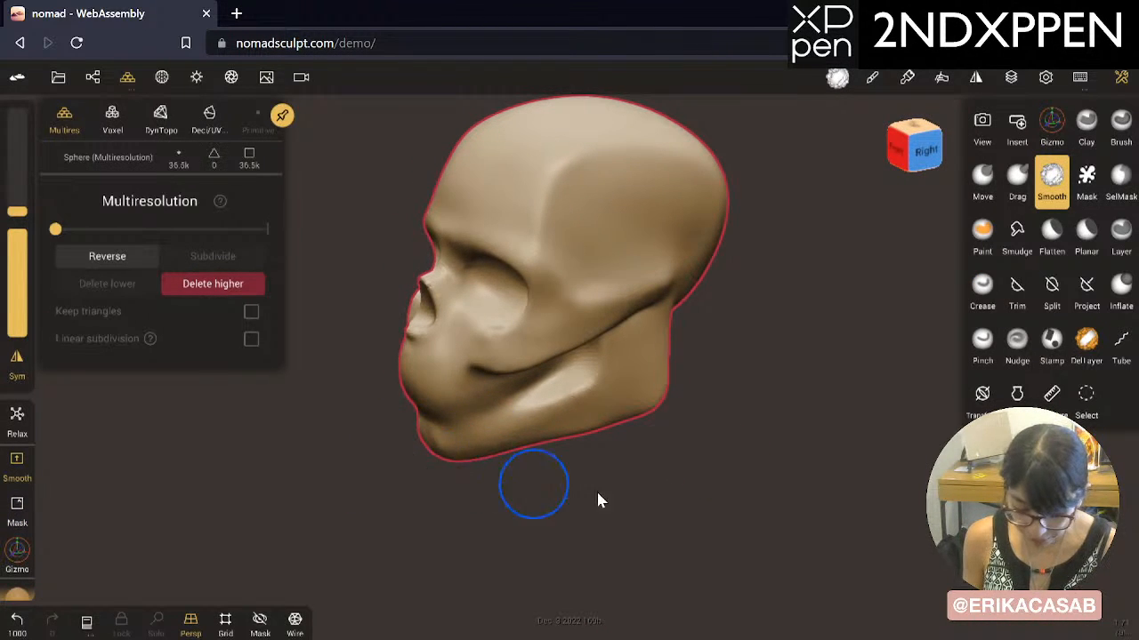
pyautogui.moveTo(599, 501)
pyautogui.mouseDown()
pyautogui.moveTo(692, 308)
pyautogui.moveTo(645, 251)
pyautogui.mouseUp()
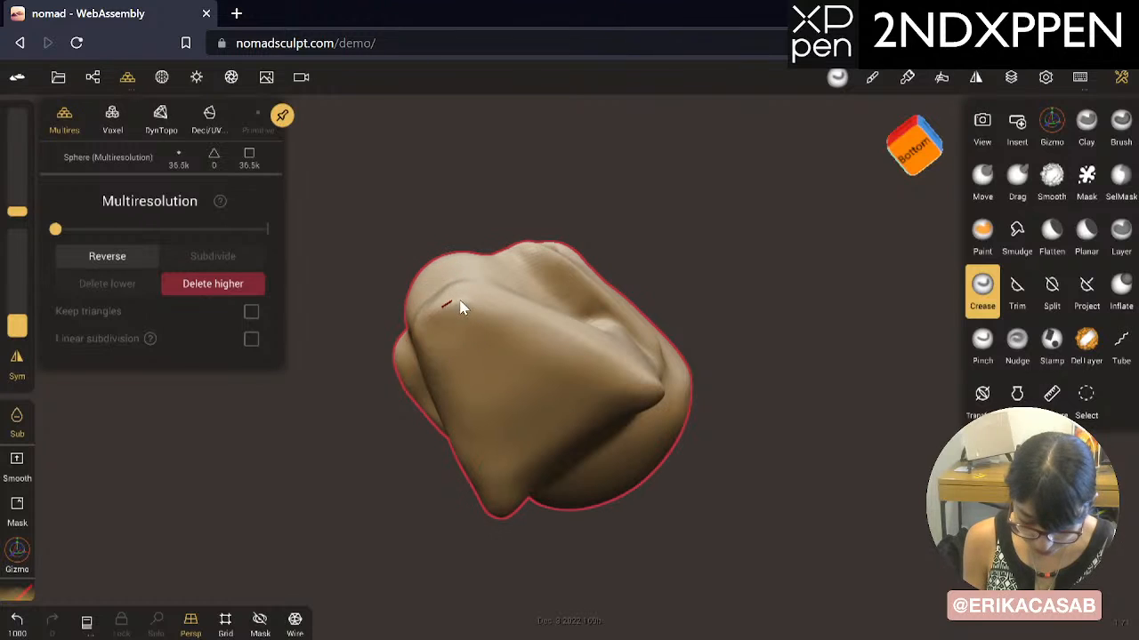
pyautogui.hotkey('ctrl', 'z')
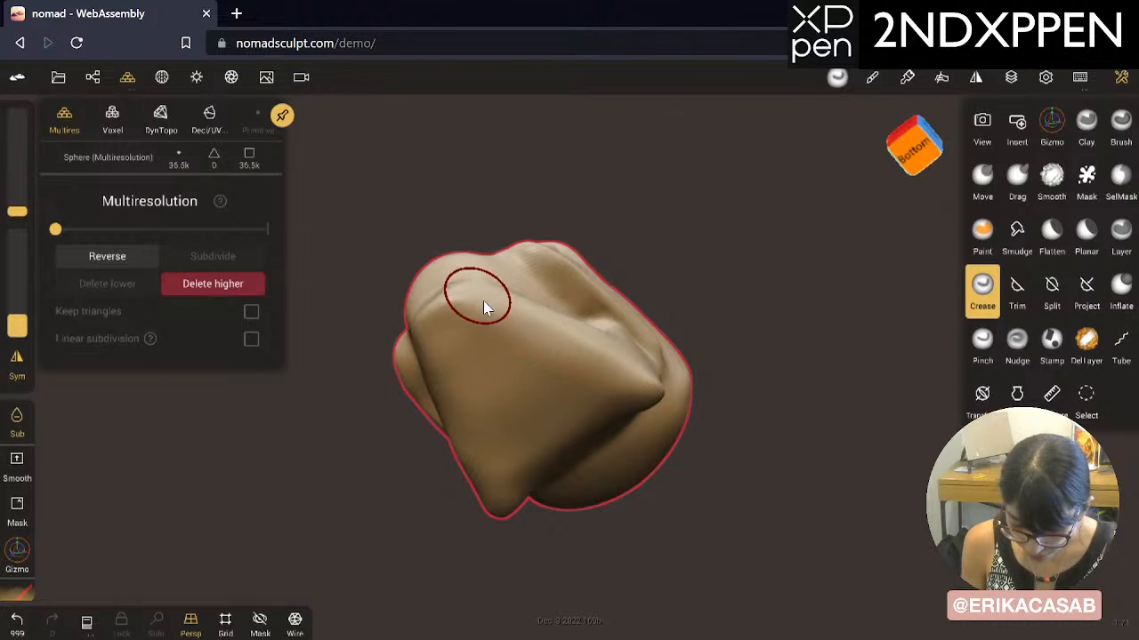
pyautogui.moveTo(471, 294); pyautogui.dragTo(669, 390)
# Step: Reshape the edge of the mandible's underside with Move and smooth its lower side edge
pyautogui.click(1017, 182)
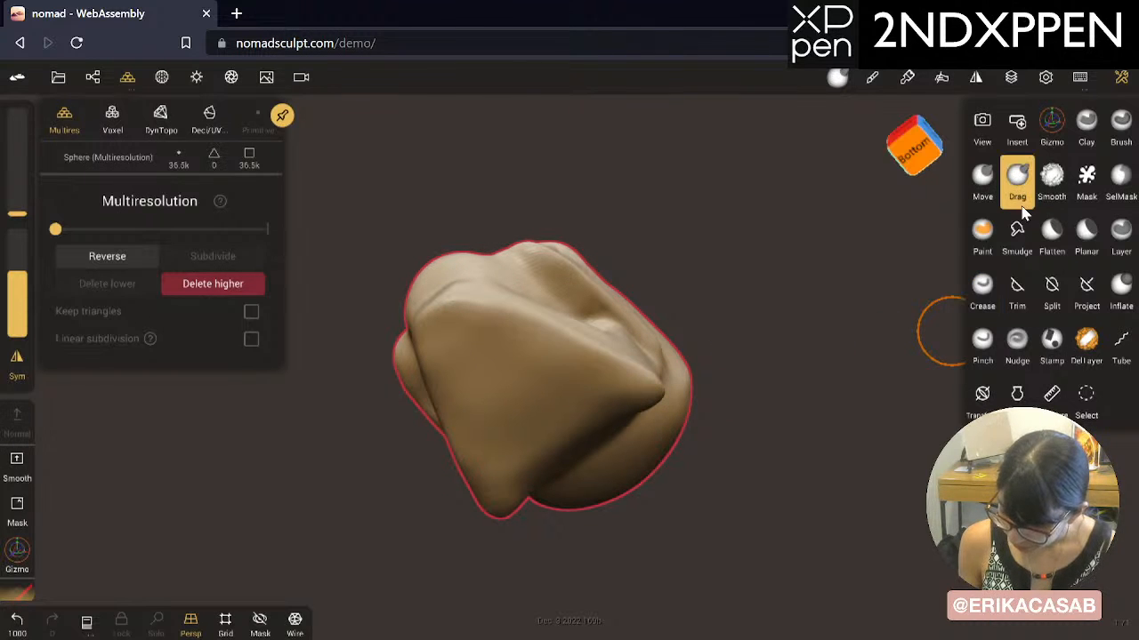
pyautogui.click(982, 182)
pyautogui.moveTo(527, 352); pyautogui.dragTo(542, 336)
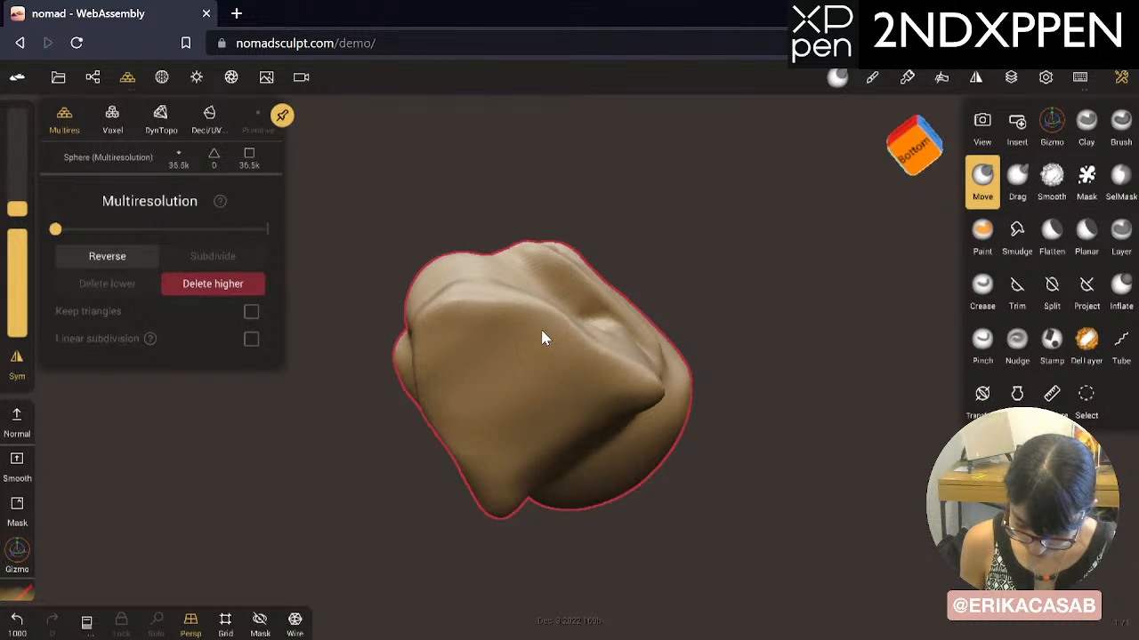
pyautogui.hotkey('ctrl', 'z')
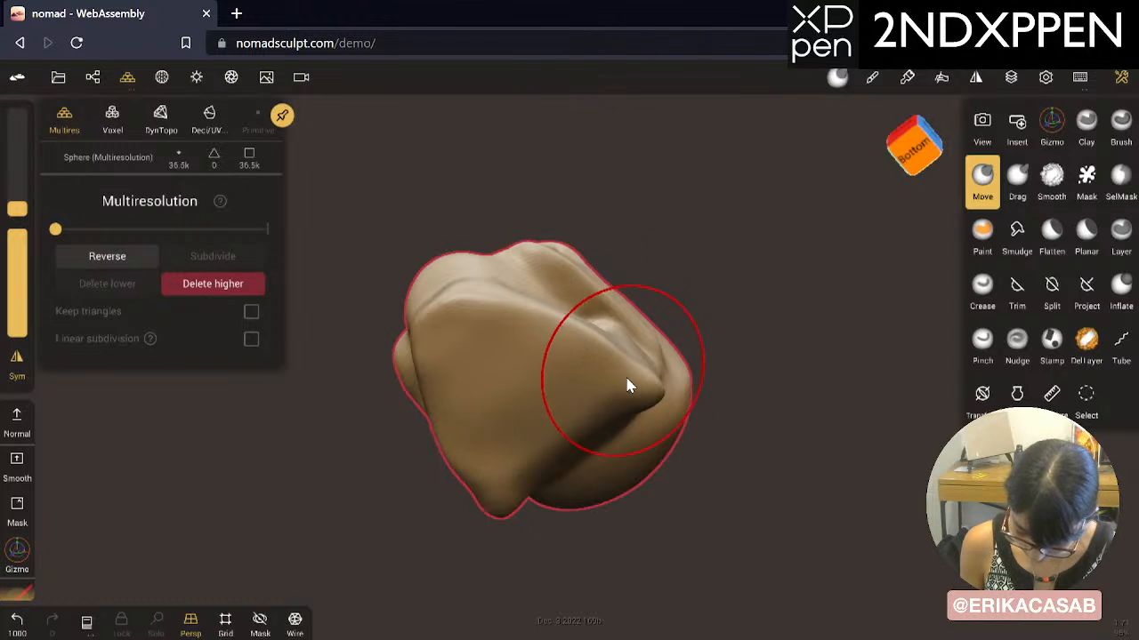
pyautogui.doubleClick(634, 368)
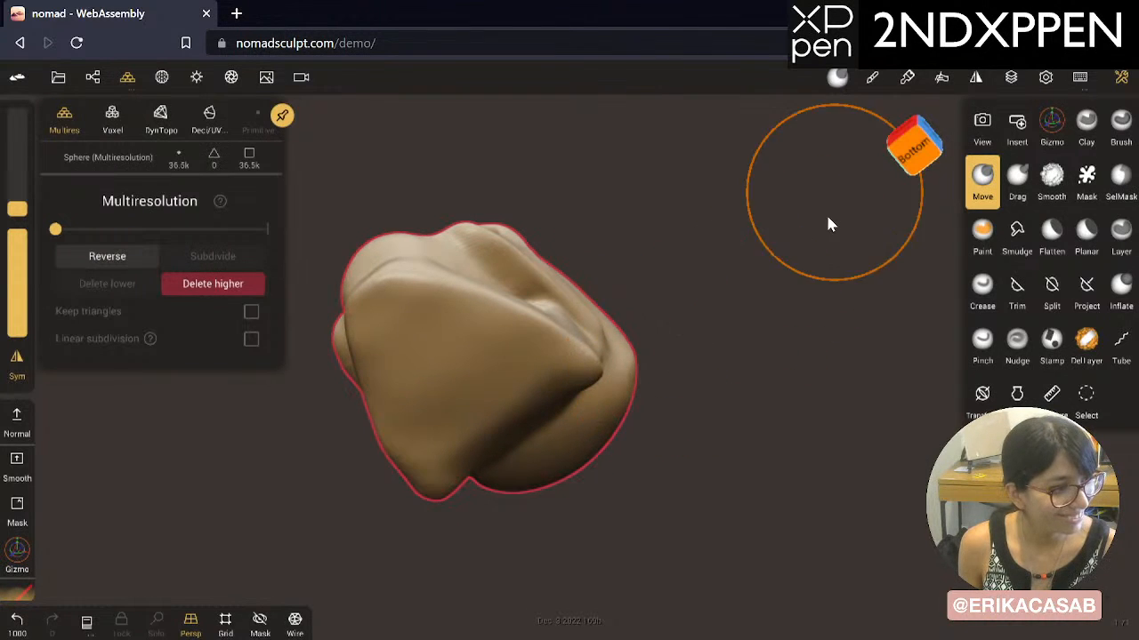
pyautogui.moveTo(825, 215); pyautogui.dragTo(784, 422)
pyautogui.moveTo(714, 404); pyautogui.dragTo(756, 477, button='middle')
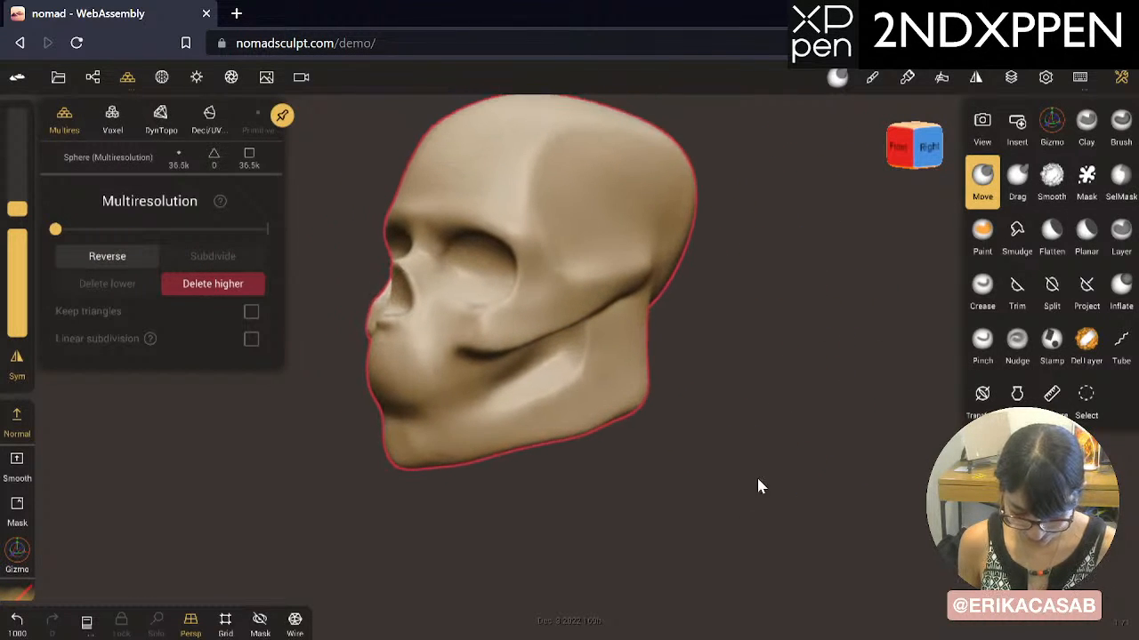
pyautogui.moveTo(628, 408)
pyautogui.keyDown('shift'); pyautogui.mouseDown()
pyautogui.moveTo(514, 444)
pyautogui.moveTo(540, 435)
pyautogui.mouseUp(); pyautogui.keyUp('shift')
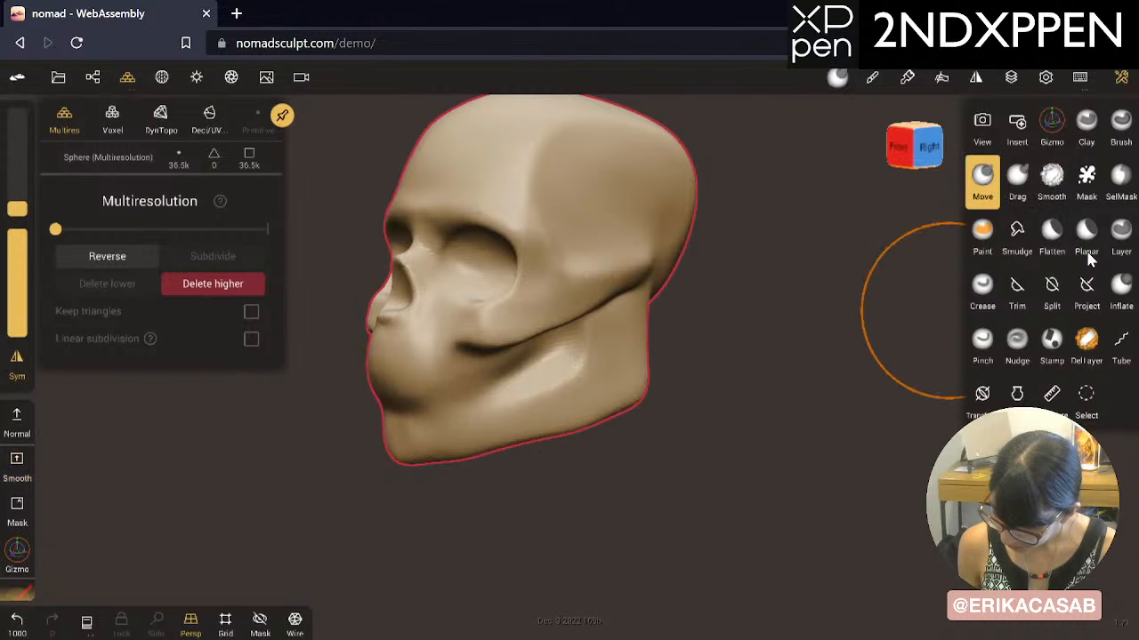
# Step: Flatten the underside of the mandible from the jaw angle to the chin at a reduced Flatten intensity
pyautogui.click(1053, 238)
pyautogui.moveTo(783, 377)
pyautogui.mouseDown()
pyautogui.moveTo(778, 355)
pyautogui.moveTo(616, 276)
pyautogui.mouseUp()
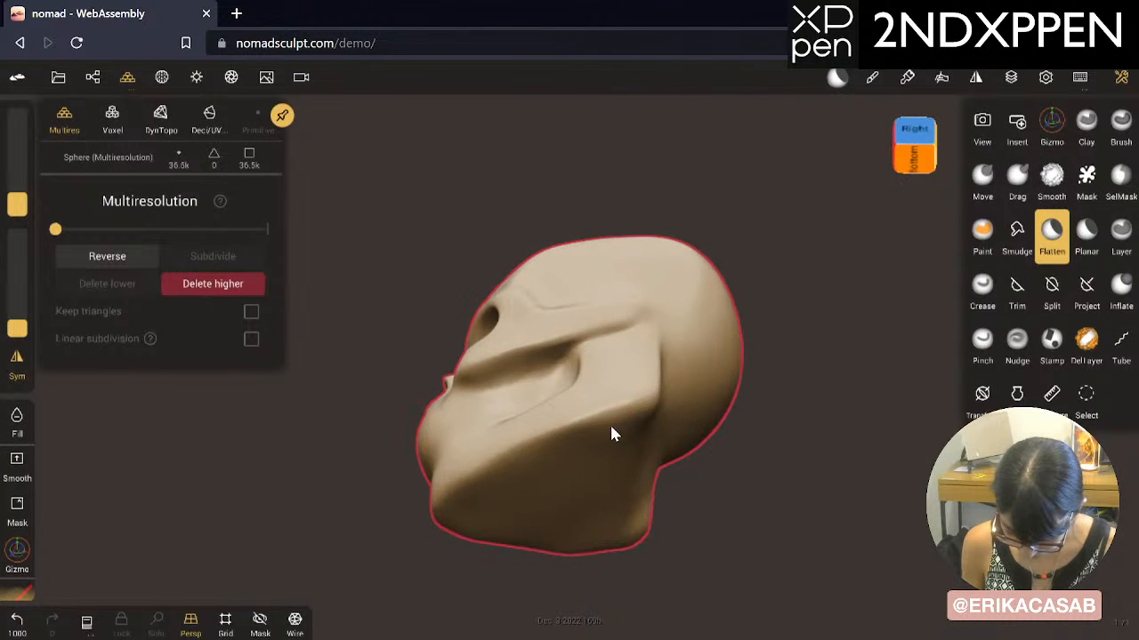
pyautogui.moveTo(609, 424); pyautogui.dragTo(577, 442)
pyautogui.hotkey('ctrl', 'z')
pyautogui.moveTo(16, 293); pyautogui.dragTo(17, 333)
pyautogui.moveTo(628, 418); pyautogui.dragTo(455, 494)
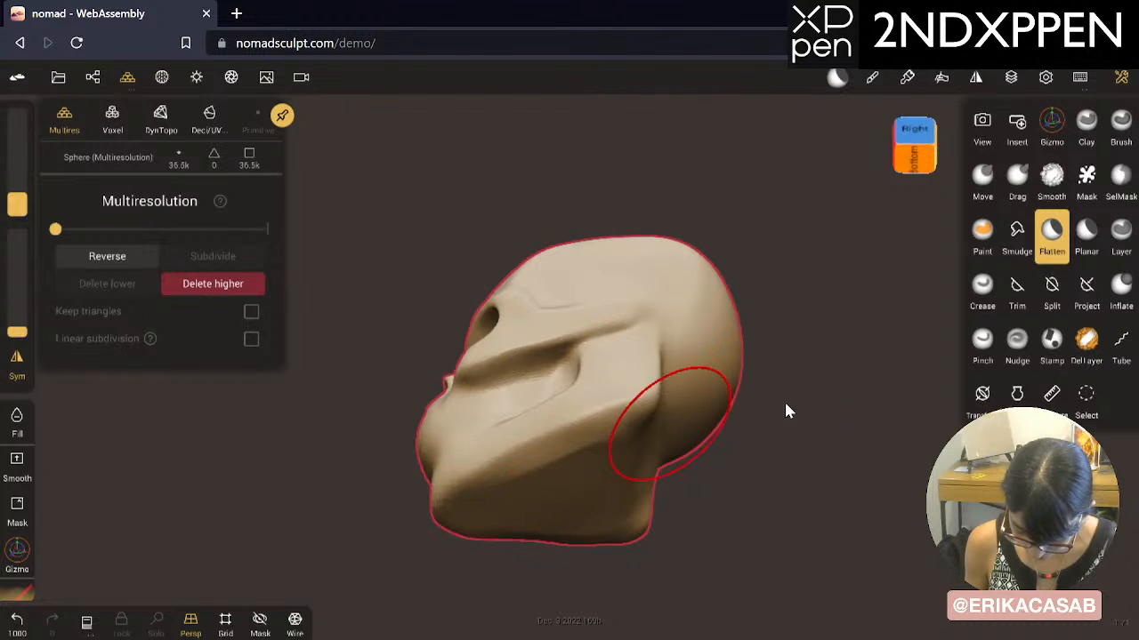
# Step: Try flattening the mandible's lower side edge from the jaw angle to the chin
pyautogui.moveTo(786, 404); pyautogui.dragTo(930, 546)
pyautogui.moveTo(627, 389); pyautogui.dragTo(427, 450)
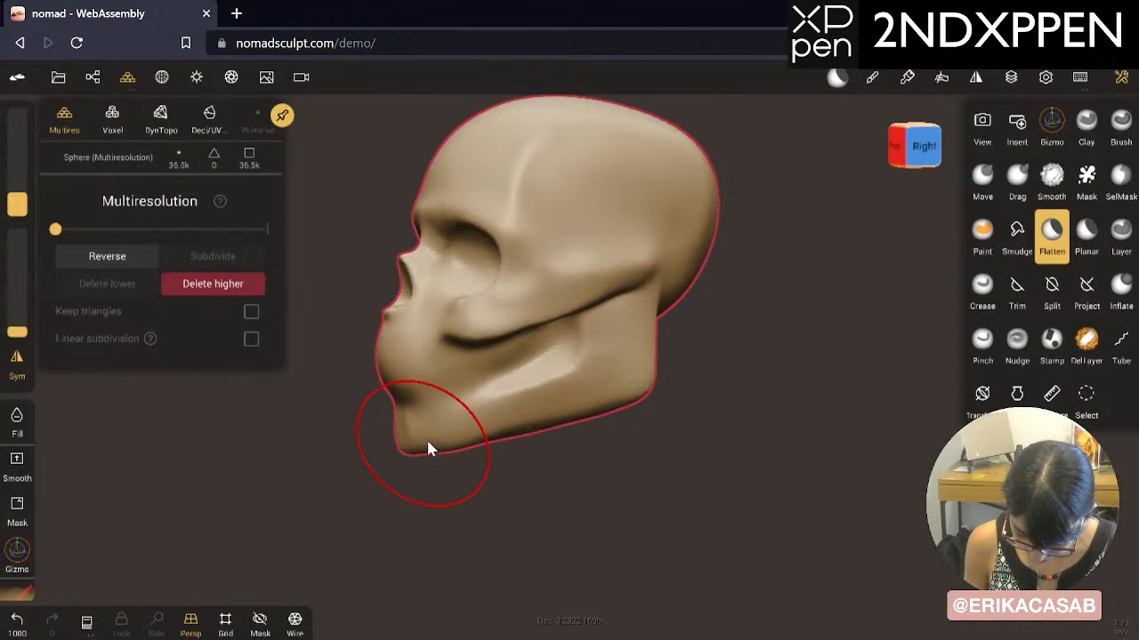
pyautogui.moveTo(694, 445)
pyautogui.mouseDown()
pyautogui.moveTo(621, 493)
pyautogui.moveTo(645, 469)
pyautogui.mouseUp()
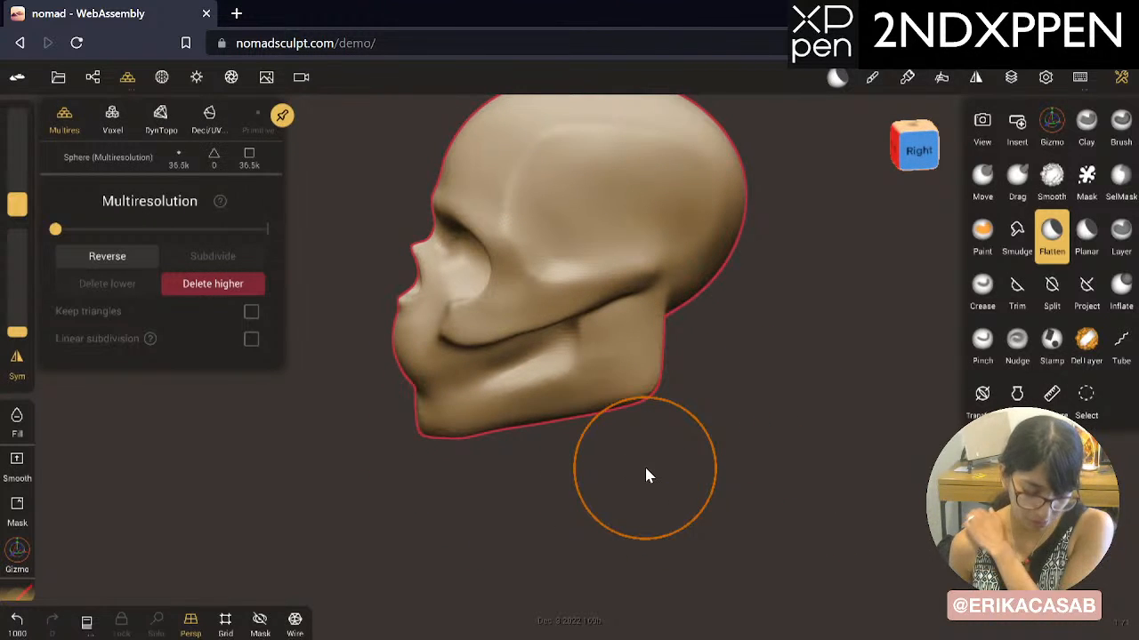
pyautogui.moveTo(777, 433)
pyautogui.mouseDown()
pyautogui.moveTo(786, 394)
pyautogui.moveTo(813, 374)
pyautogui.mouseUp()
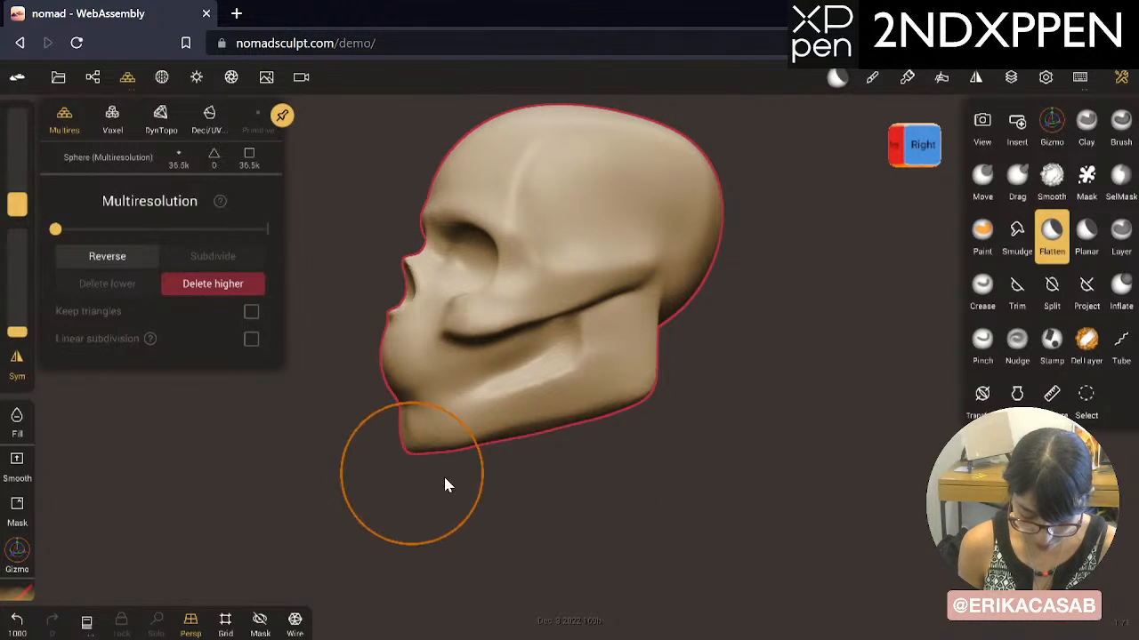
pyautogui.hotkey('ctrl', 'z')
# Step: Flatten the side of the jaw below the cheekbone with a smaller Flatten brush, undoing the first stroke
pyautogui.moveTo(534, 500)
pyautogui.mouseDown()
pyautogui.moveTo(811, 496)
pyautogui.moveTo(772, 491)
pyautogui.mouseUp()
pyautogui.moveTo(538, 405)
pyautogui.mouseDown()
pyautogui.moveTo(465, 394)
pyautogui.moveTo(471, 402)
pyautogui.mouseUp()
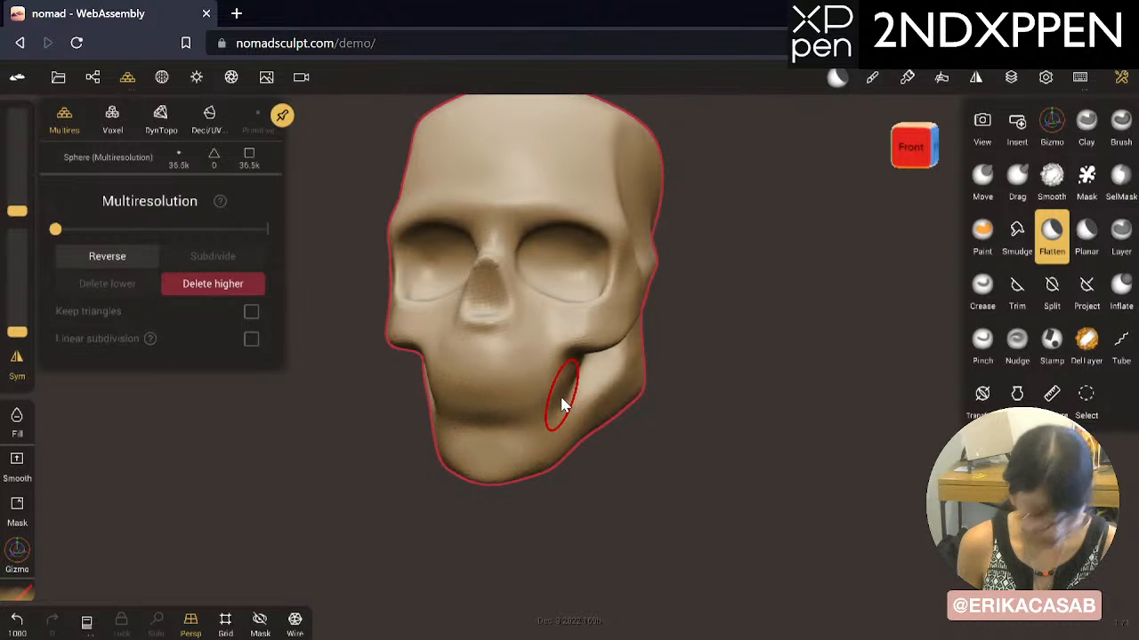
pyautogui.press('ctrl')
pyautogui.hotkey('ctrl', 'z')
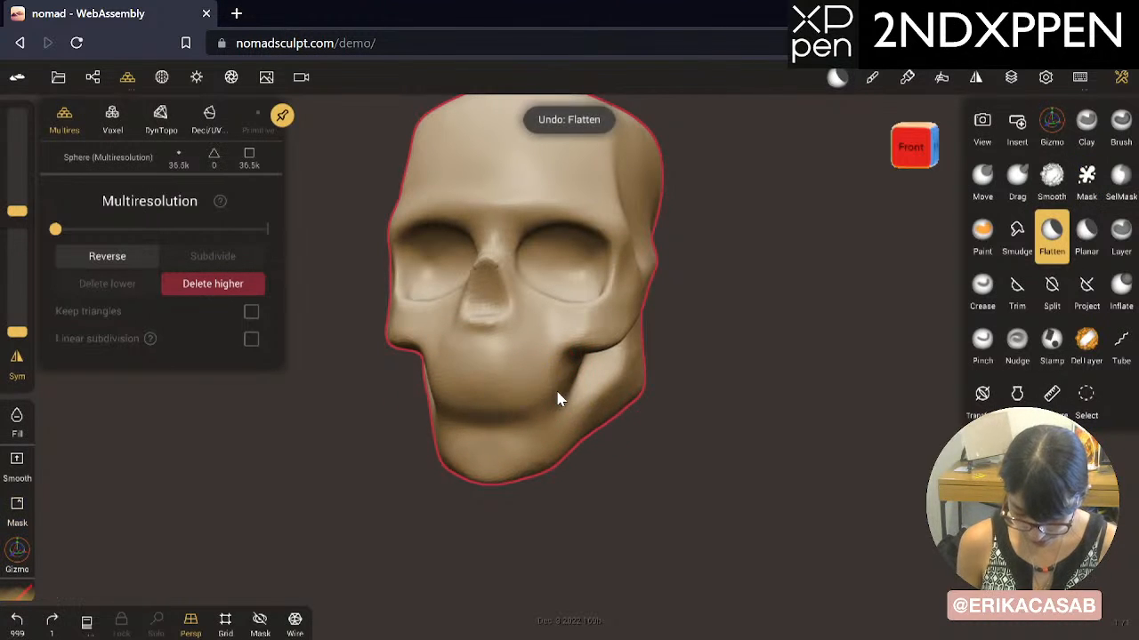
pyautogui.moveTo(559, 397); pyautogui.dragTo(525, 409)
pyautogui.moveTo(732, 467)
pyautogui.mouseDown()
pyautogui.moveTo(626, 539)
pyautogui.moveTo(470, 419)
pyautogui.moveTo(445, 414)
pyautogui.mouseUp()
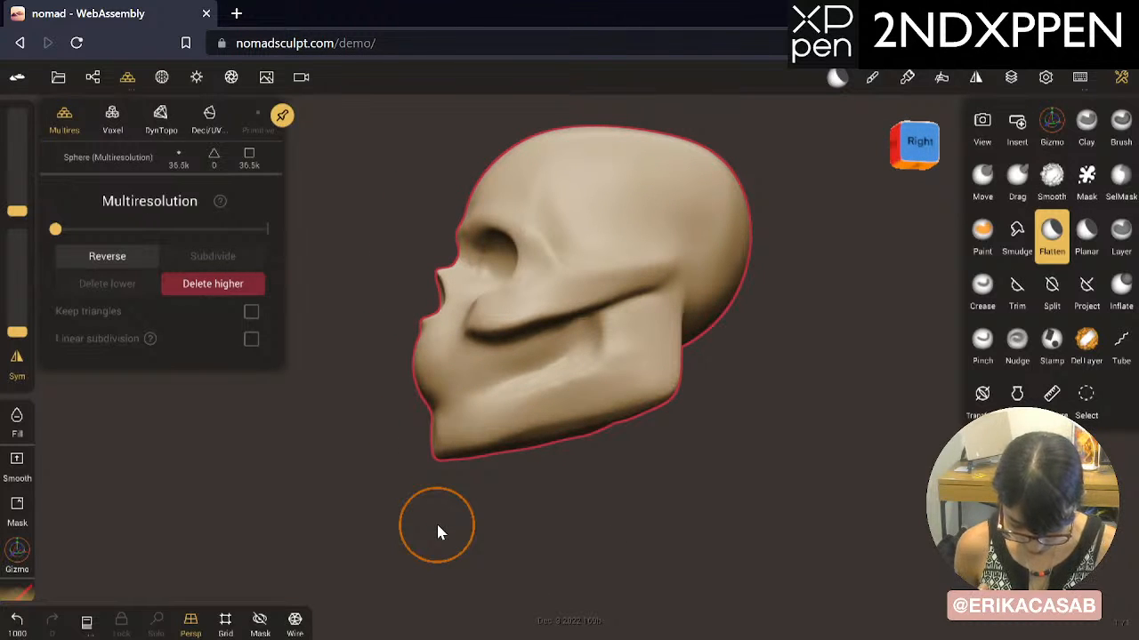
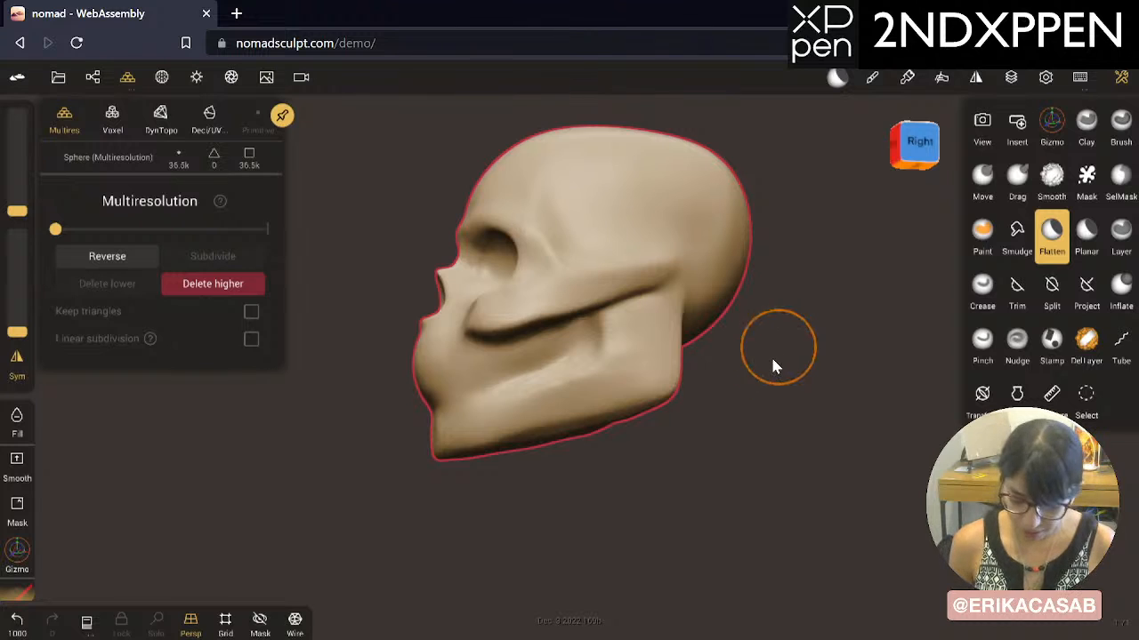
pyautogui.moveTo(775, 361); pyautogui.dragTo(725, 393)
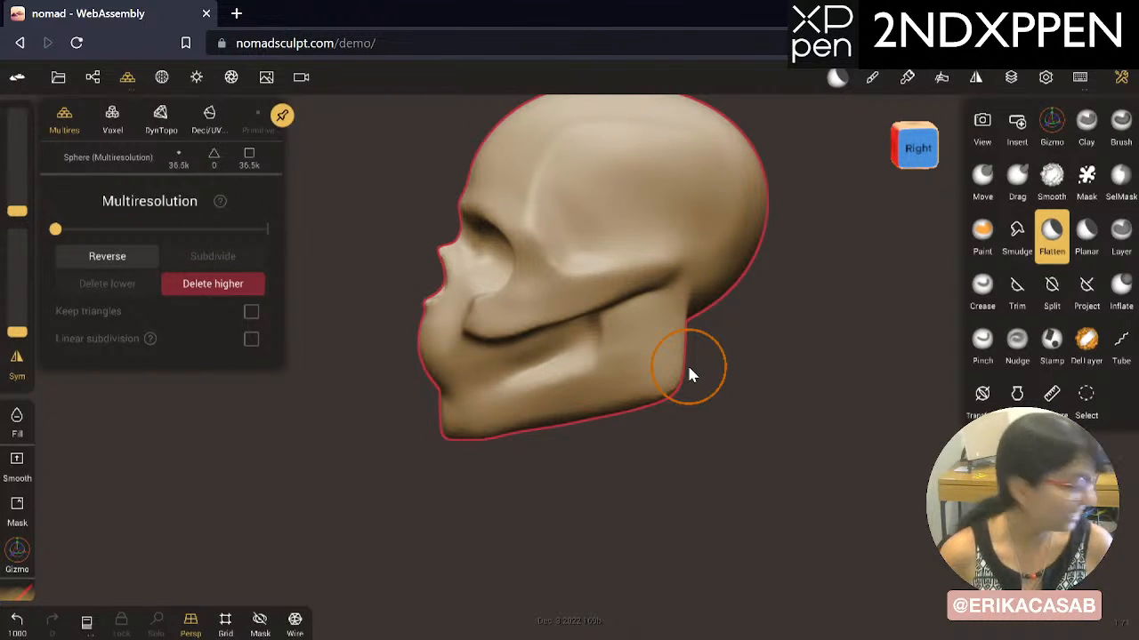
pyautogui.click(1023, 187)
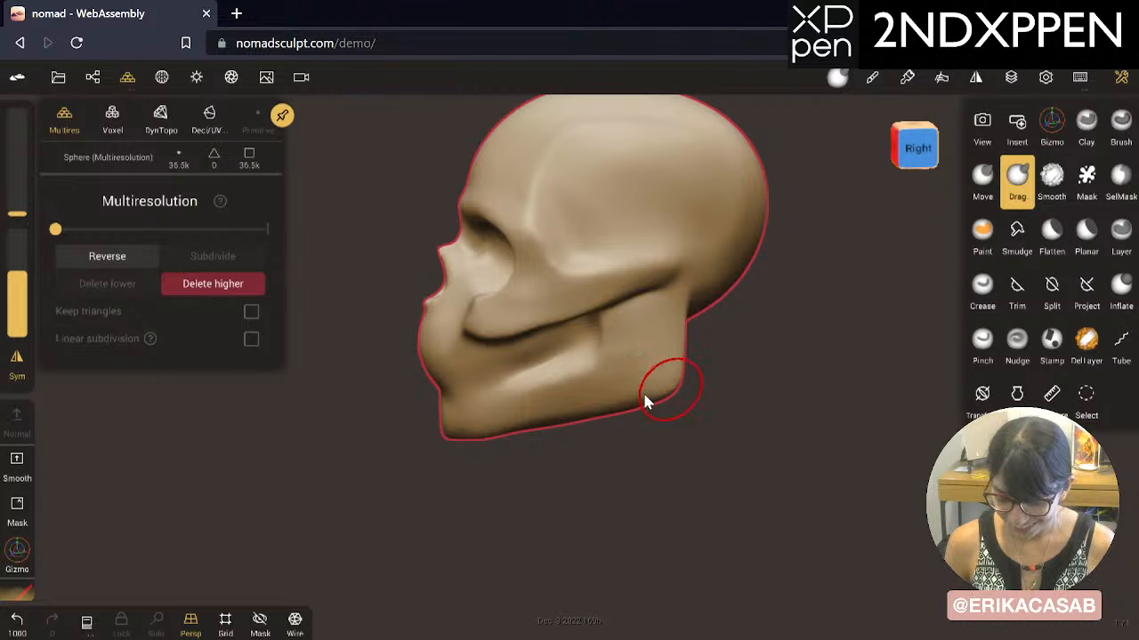
pyautogui.press('x')
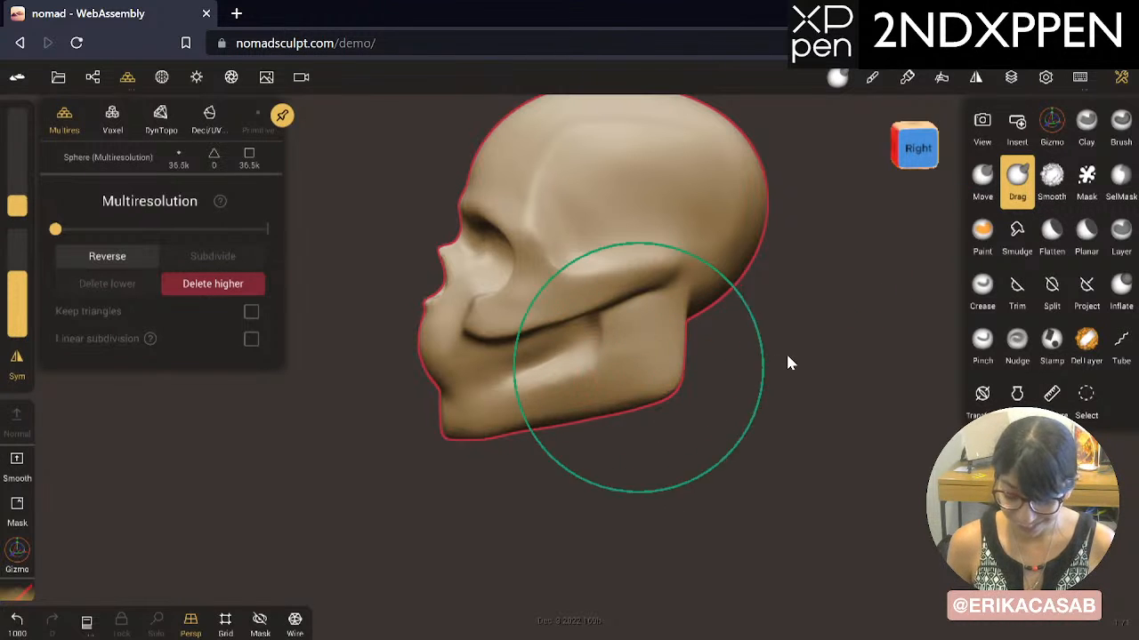
pyautogui.click(992, 196)
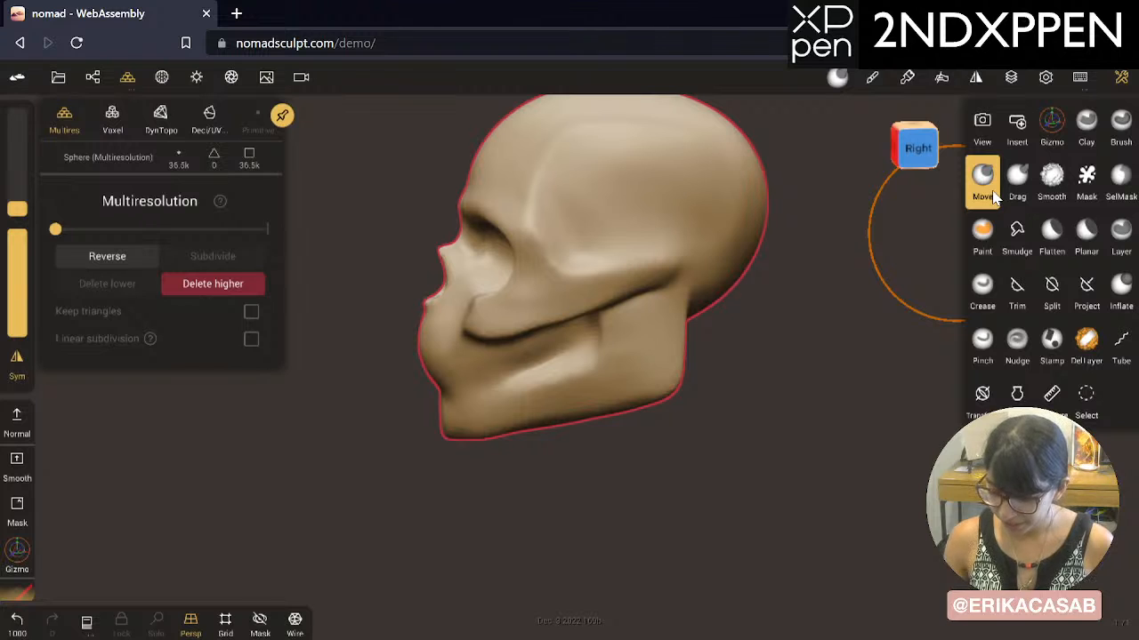
pyautogui.click(994, 125)
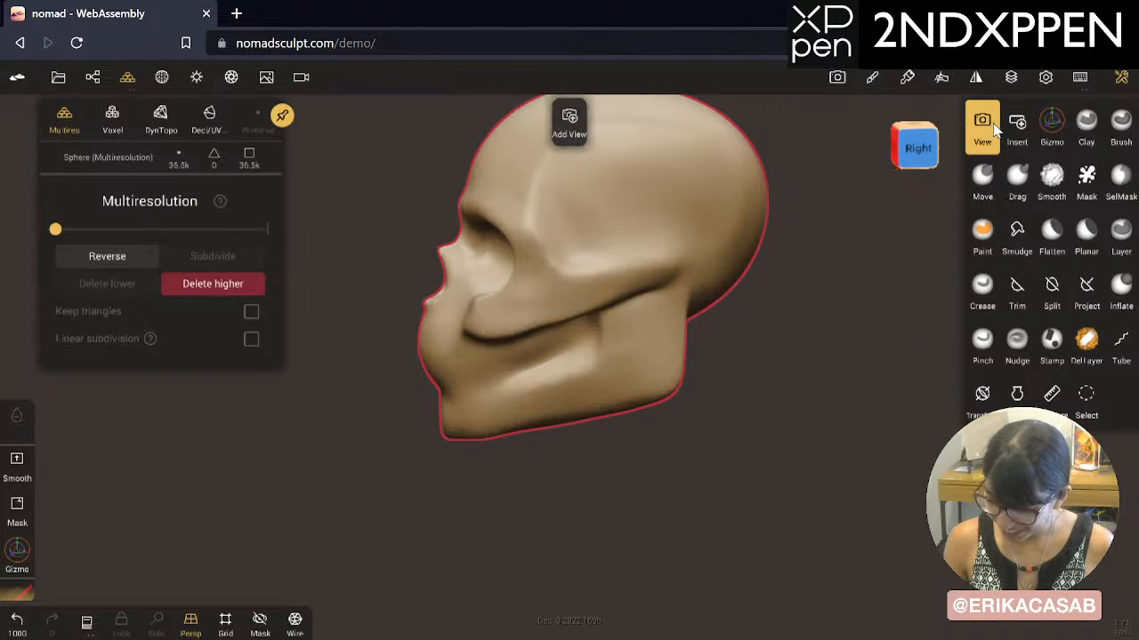
pyautogui.moveTo(783, 330); pyautogui.dragTo(594, 384)
# Step: Open the program's information window with its interface and turntable options
pyautogui.click(16, 73)
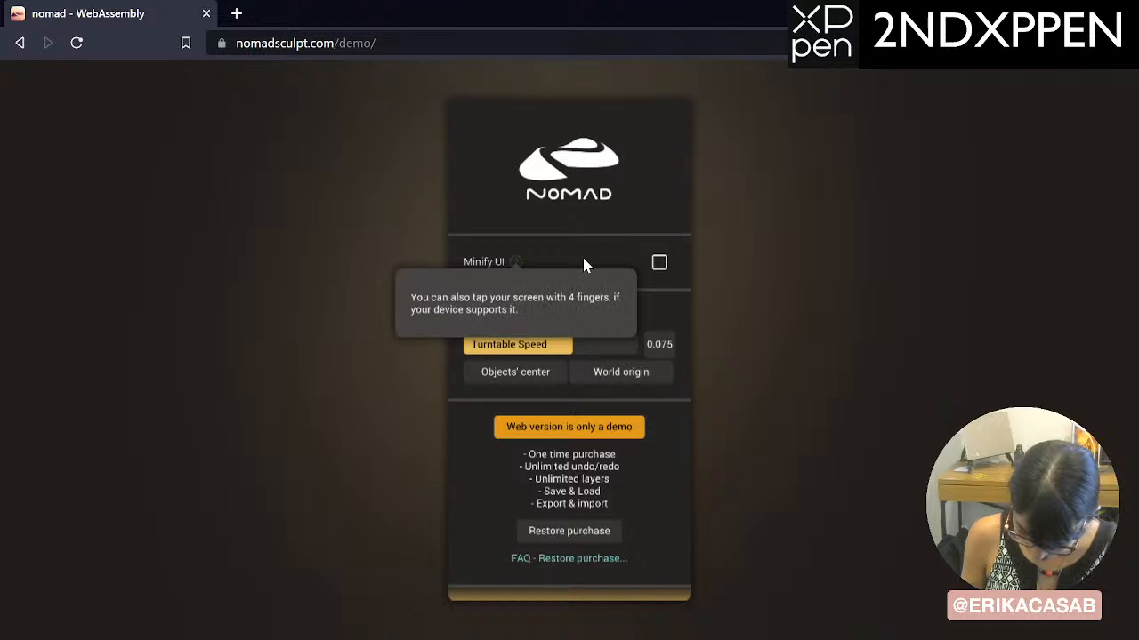
# Step: Minify the interface so that only the skull model fills the viewport
pyautogui.click(744, 269)
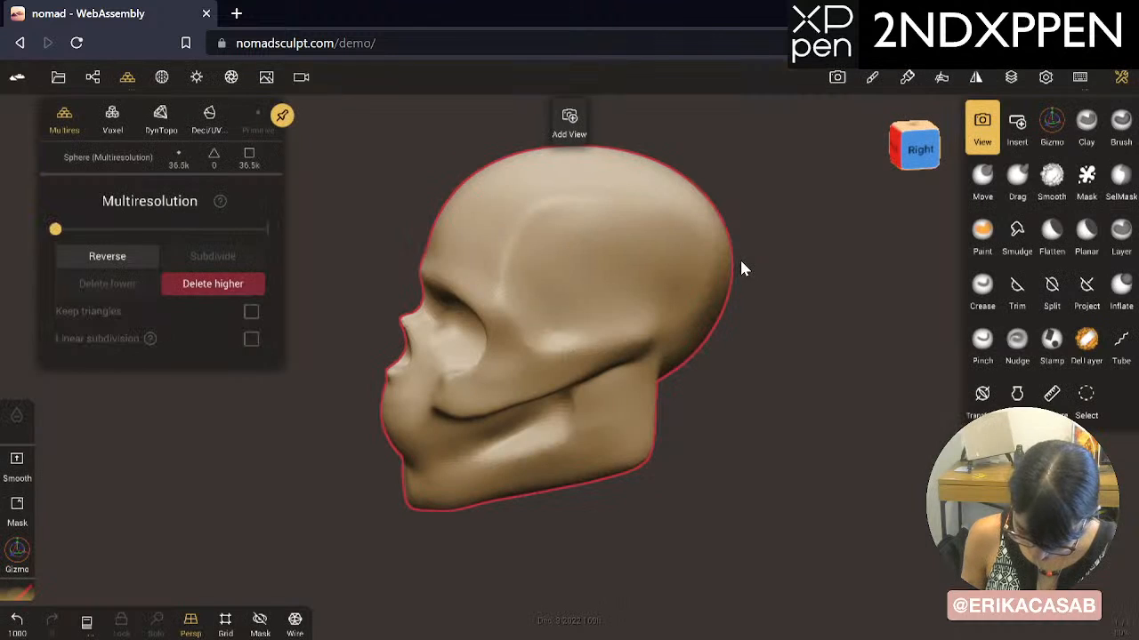
pyautogui.click(17, 77)
pyautogui.click(701, 306)
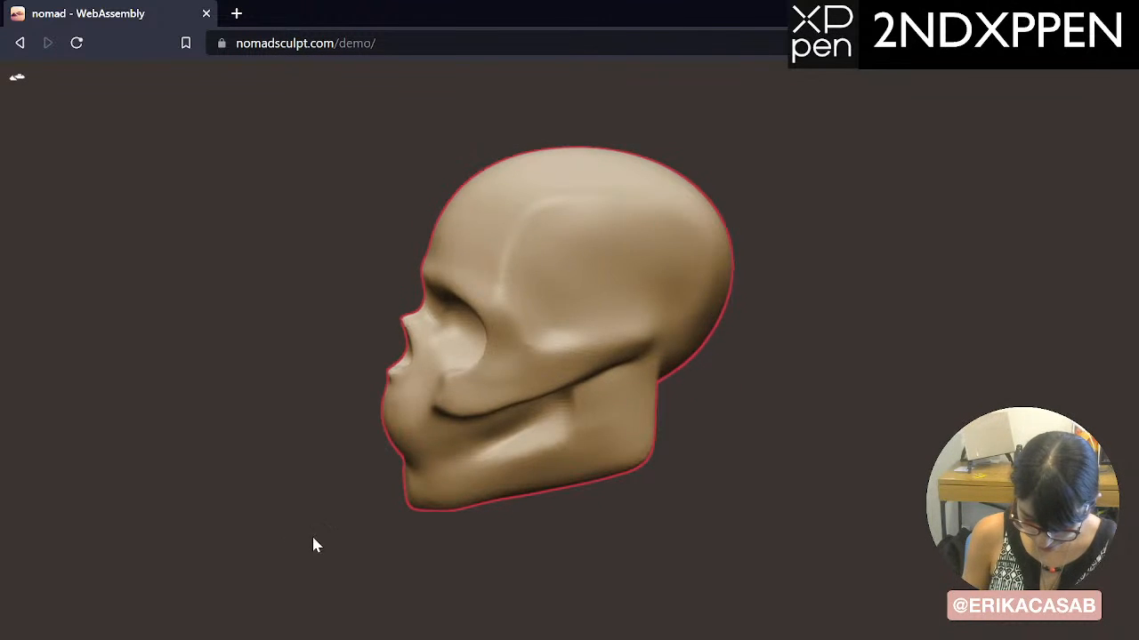
# Step: Examine the skull's overall form from both sides, the back, the front and three-quarter angles, including the cheekbones and mandible
pyautogui.moveTo(313, 541); pyautogui.dragTo(315, 516)
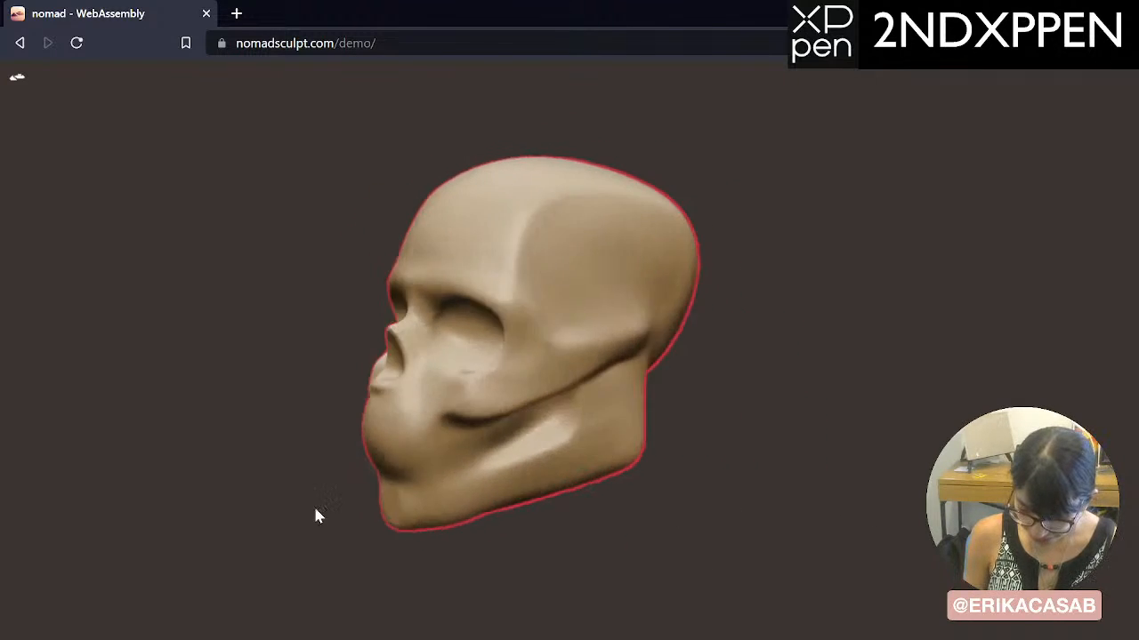
pyautogui.moveTo(655, 442); pyautogui.dragTo(178, 579)
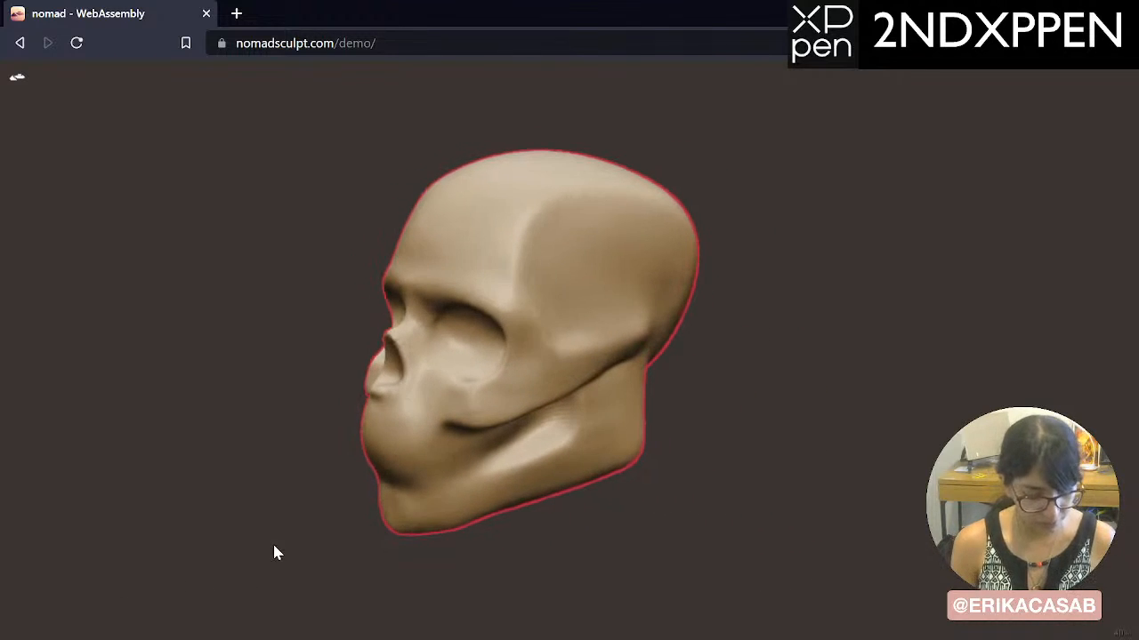
pyautogui.moveTo(738, 419); pyautogui.dragTo(680, 426)
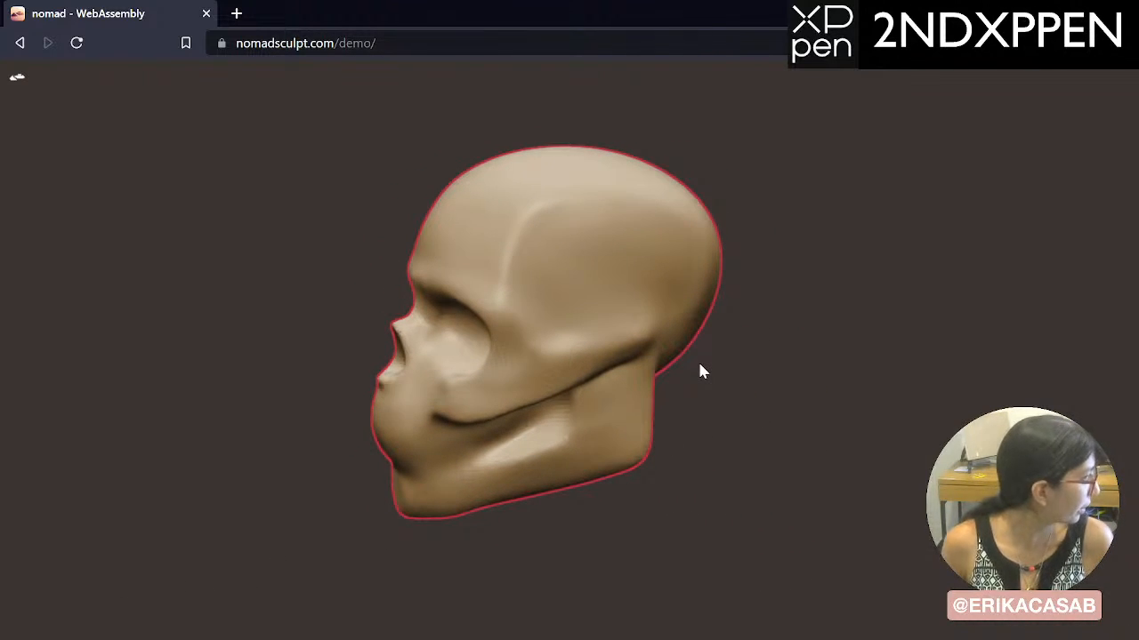
pyautogui.moveTo(757, 447); pyautogui.dragTo(785, 418)
pyautogui.moveTo(257, 480); pyautogui.dragTo(234, 471)
pyautogui.moveTo(755, 383); pyautogui.dragTo(907, 470)
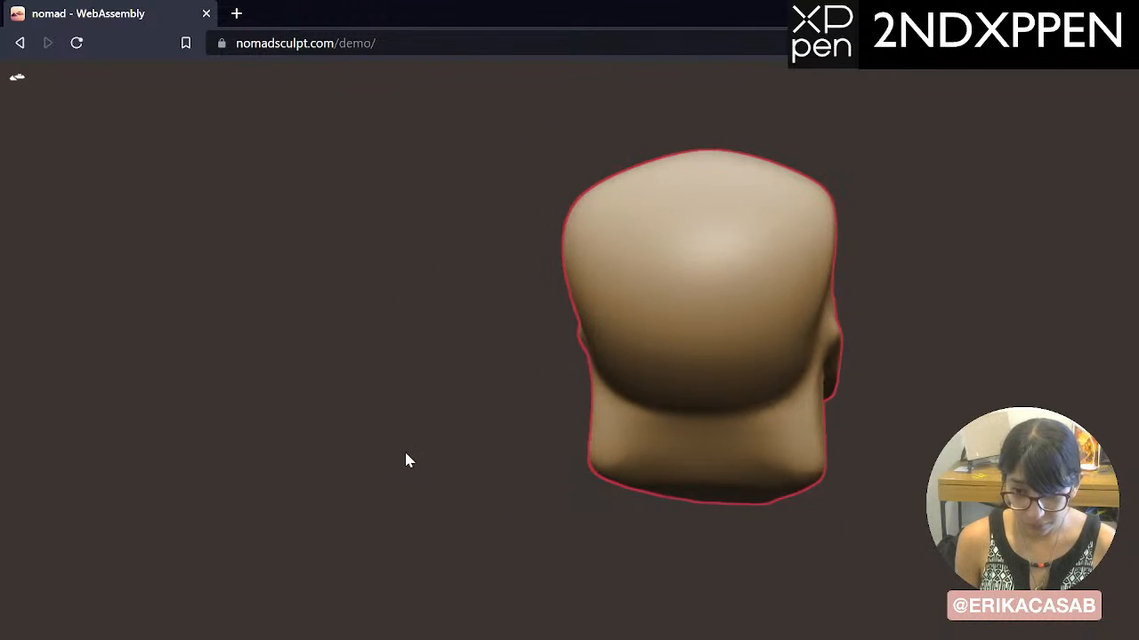
pyautogui.moveTo(406, 460); pyautogui.dragTo(908, 464)
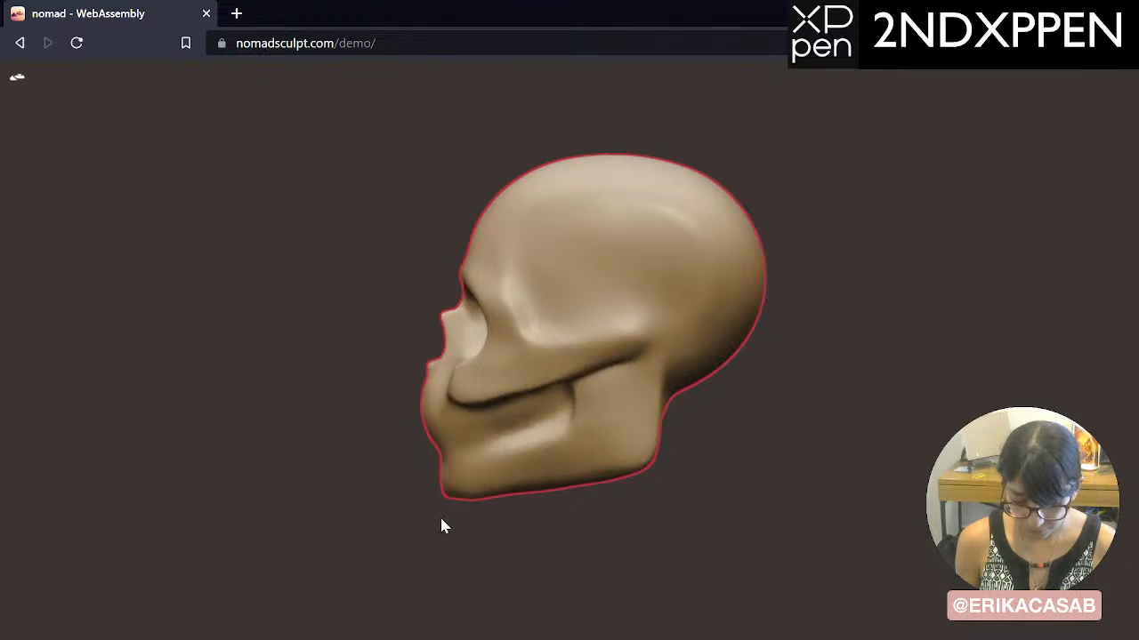
pyautogui.moveTo(442, 525); pyautogui.dragTo(899, 498)
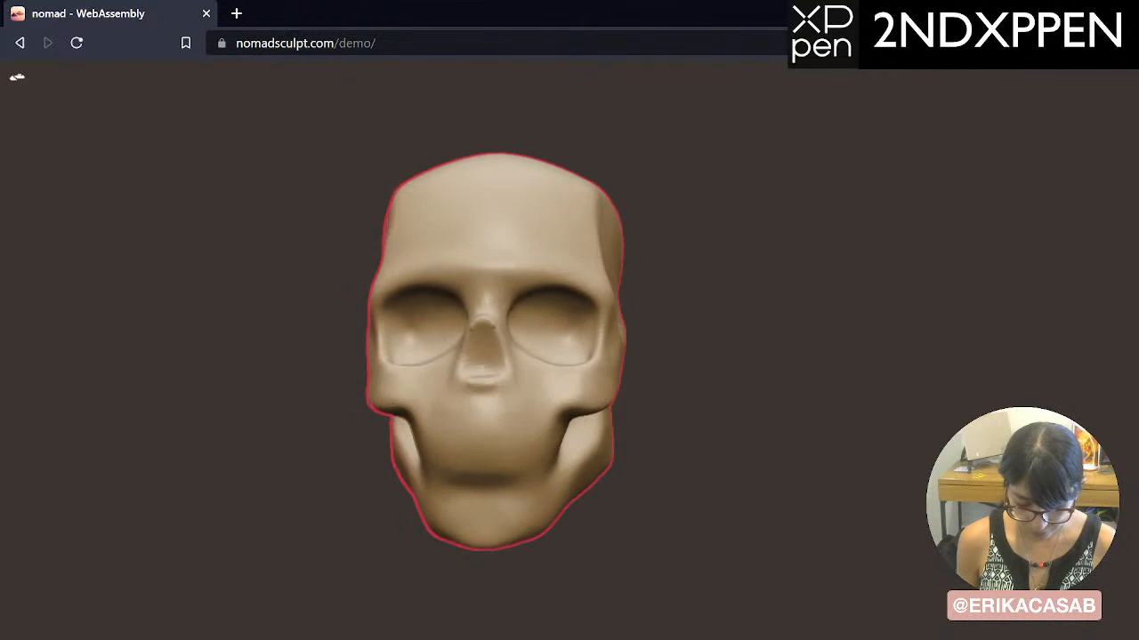
pyautogui.moveTo(663, 402); pyautogui.dragTo(752, 413)
pyautogui.moveTo(644, 458); pyautogui.dragTo(978, 467)
pyautogui.moveTo(594, 536); pyautogui.dragTo(566, 519)
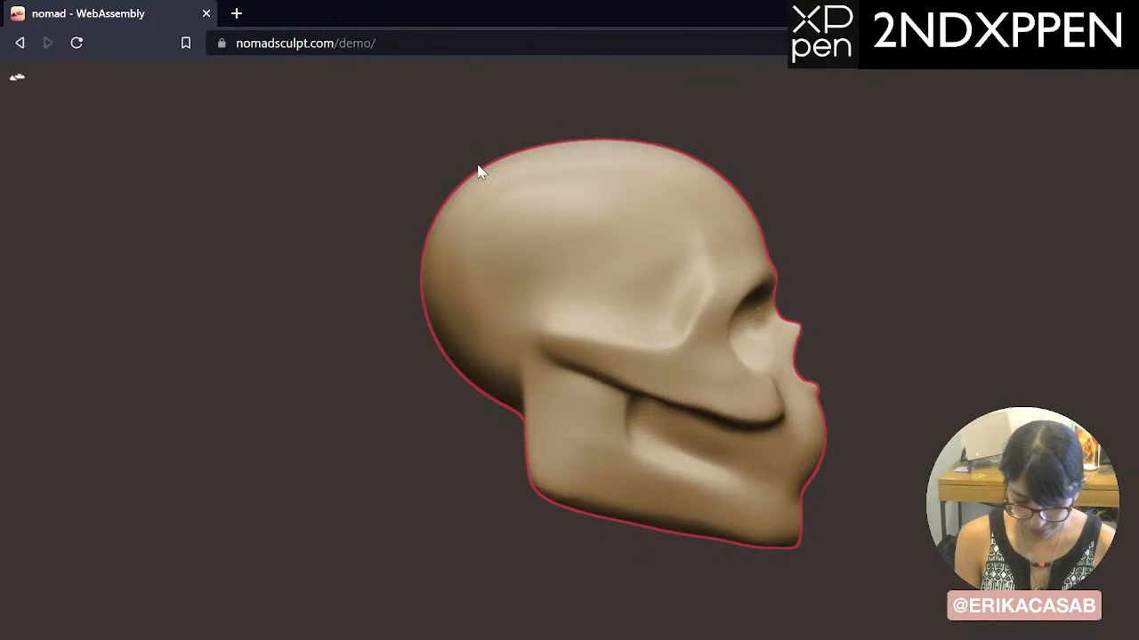
pyautogui.moveTo(477, 168); pyautogui.dragTo(558, 415)
pyautogui.moveTo(479, 463); pyautogui.dragTo(475, 376)
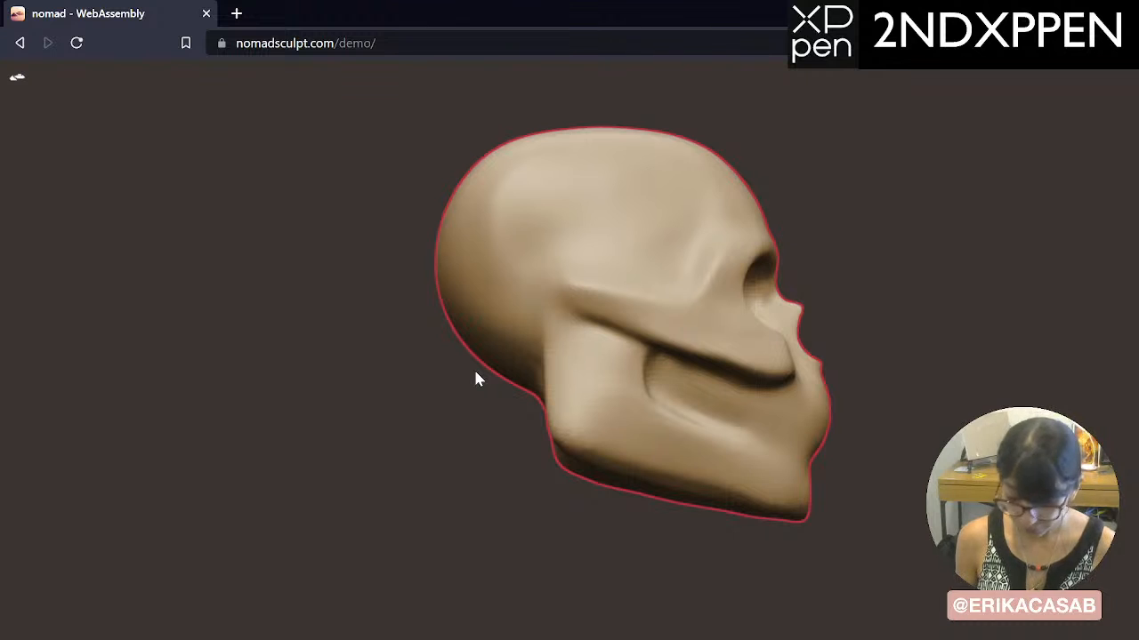
pyautogui.moveTo(477, 379); pyautogui.dragTo(699, 316)
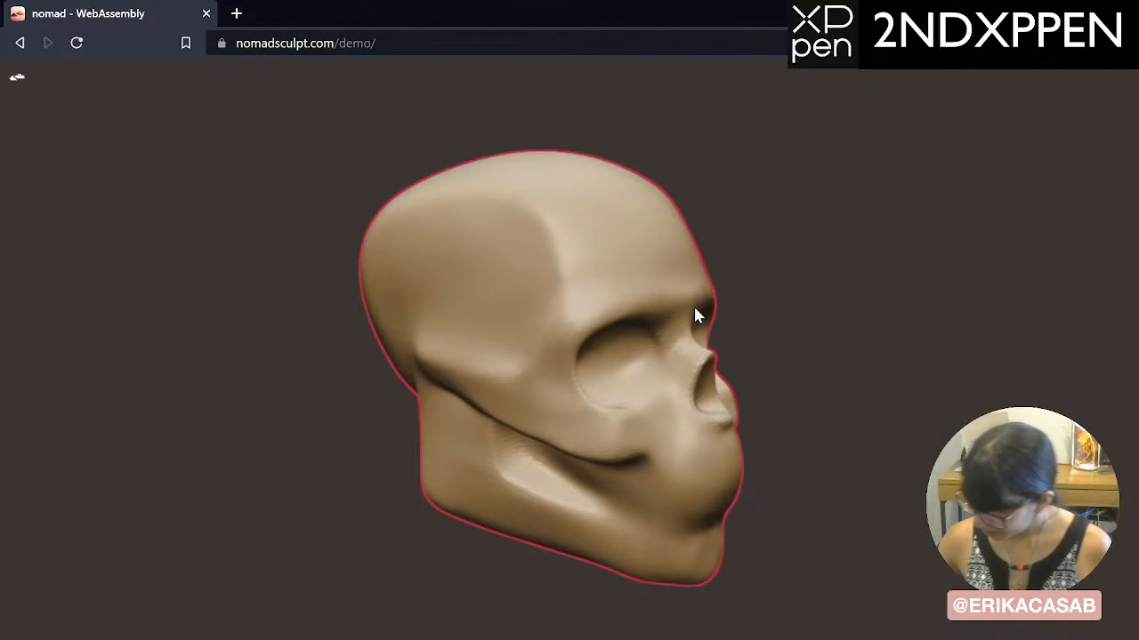